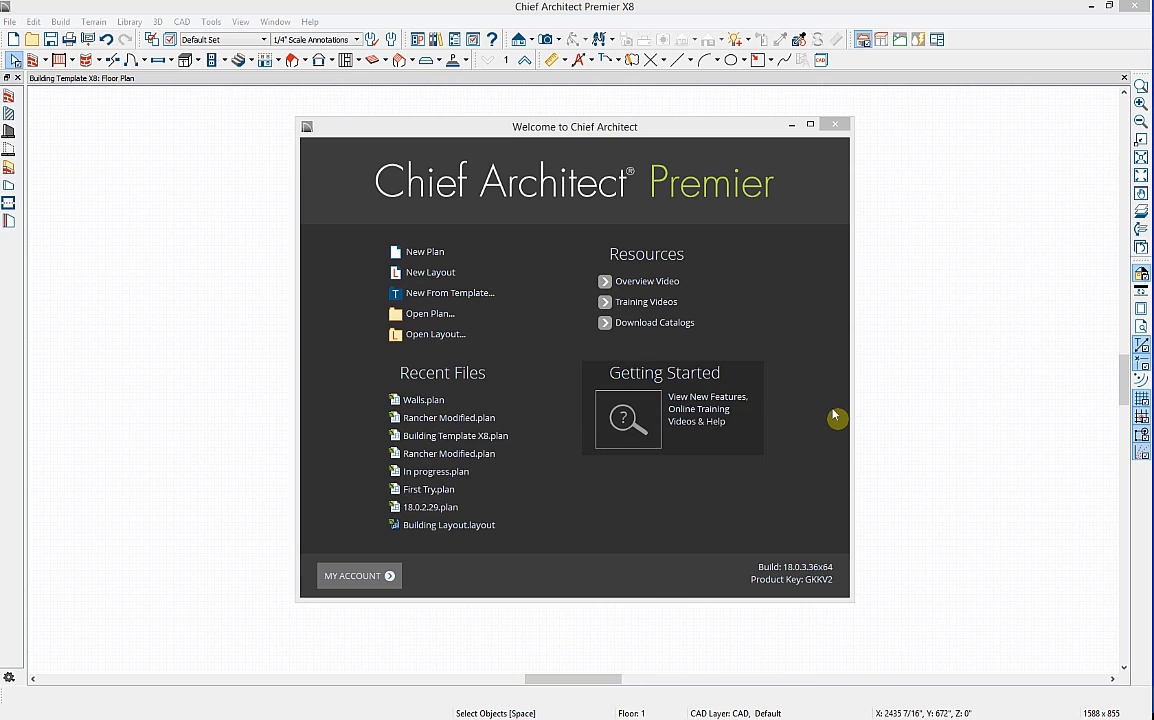
Step: Close the welcome window to reveal the empty Building Template X8 floor plan
{"action": "left_click", "coordinate": [835, 128]}
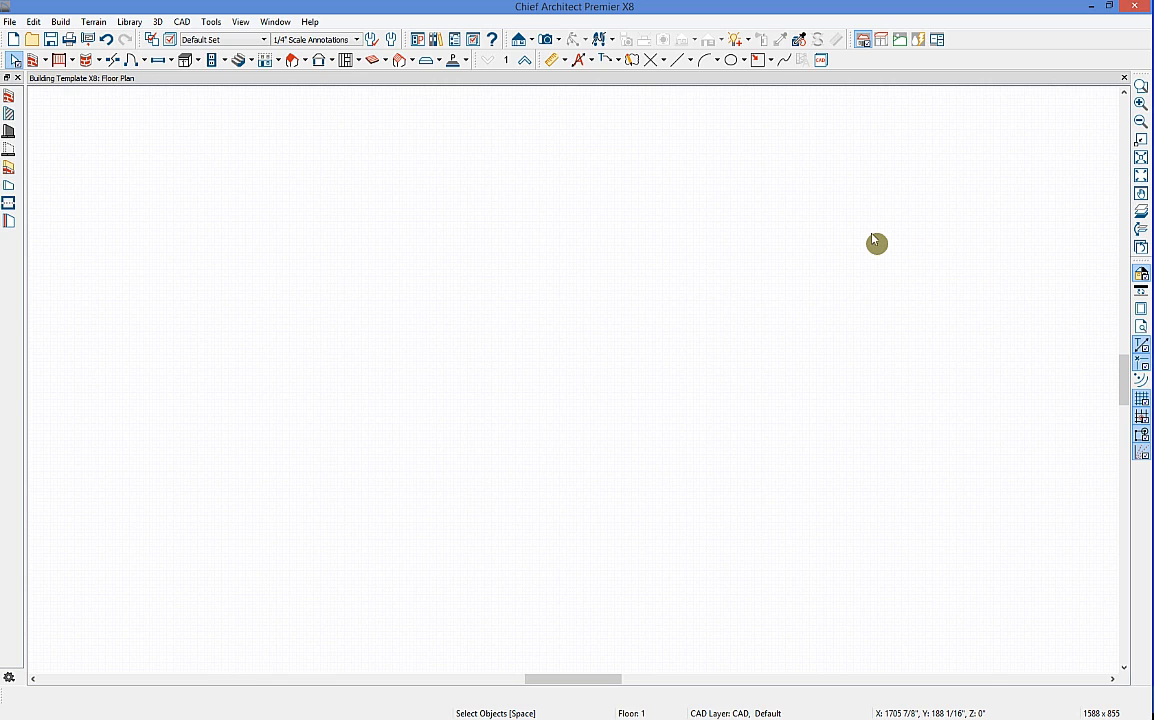
{"action": "left_click", "coordinate": [45, 62]}
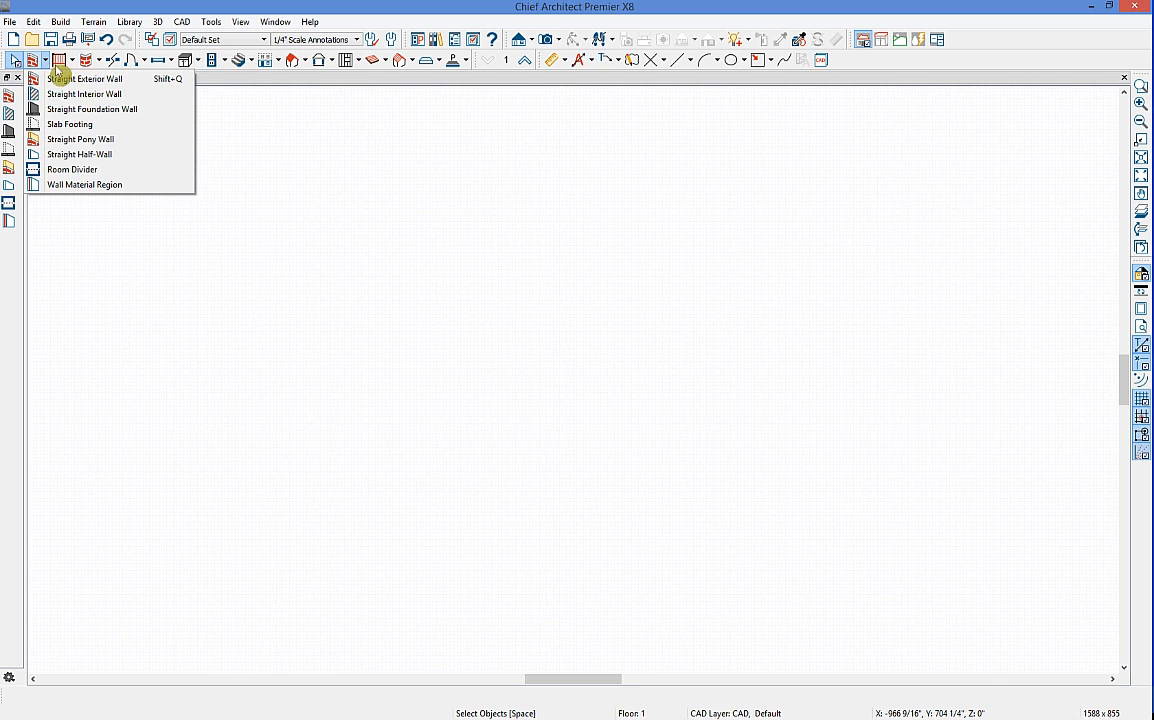
Step: Make Straight Exterior Wall the active wall drawing tool
{"action": "left_click", "coordinate": [34, 62]}
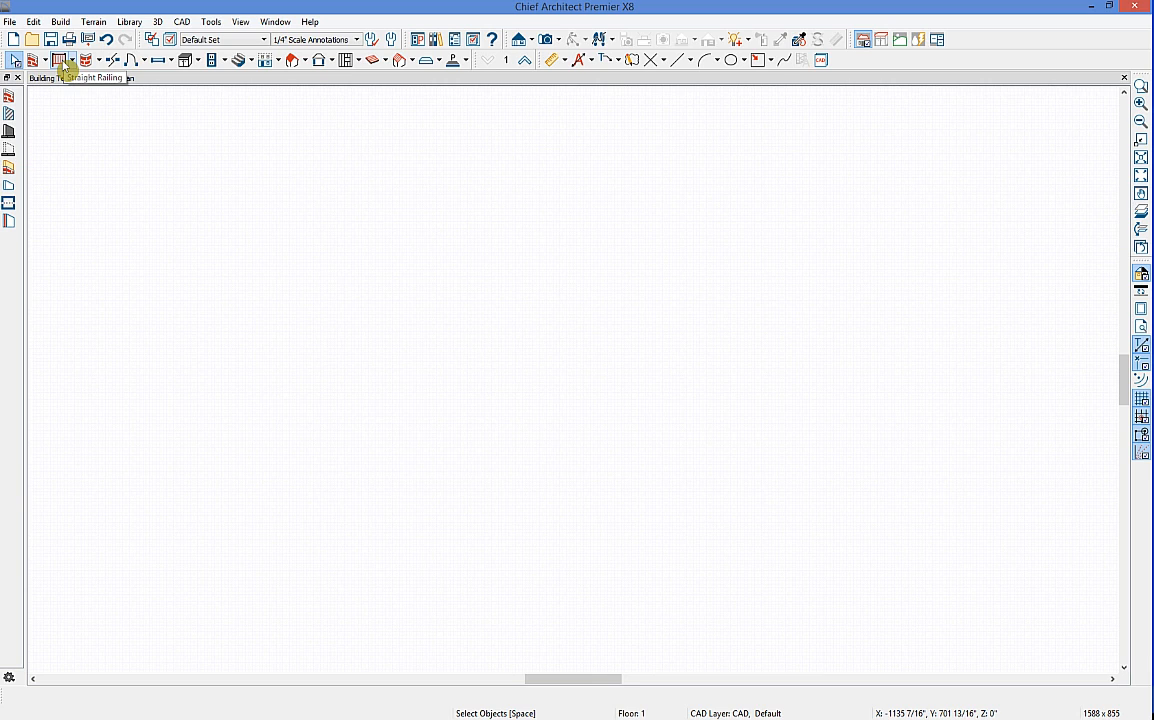
{"action": "left_click", "coordinate": [60, 60]}
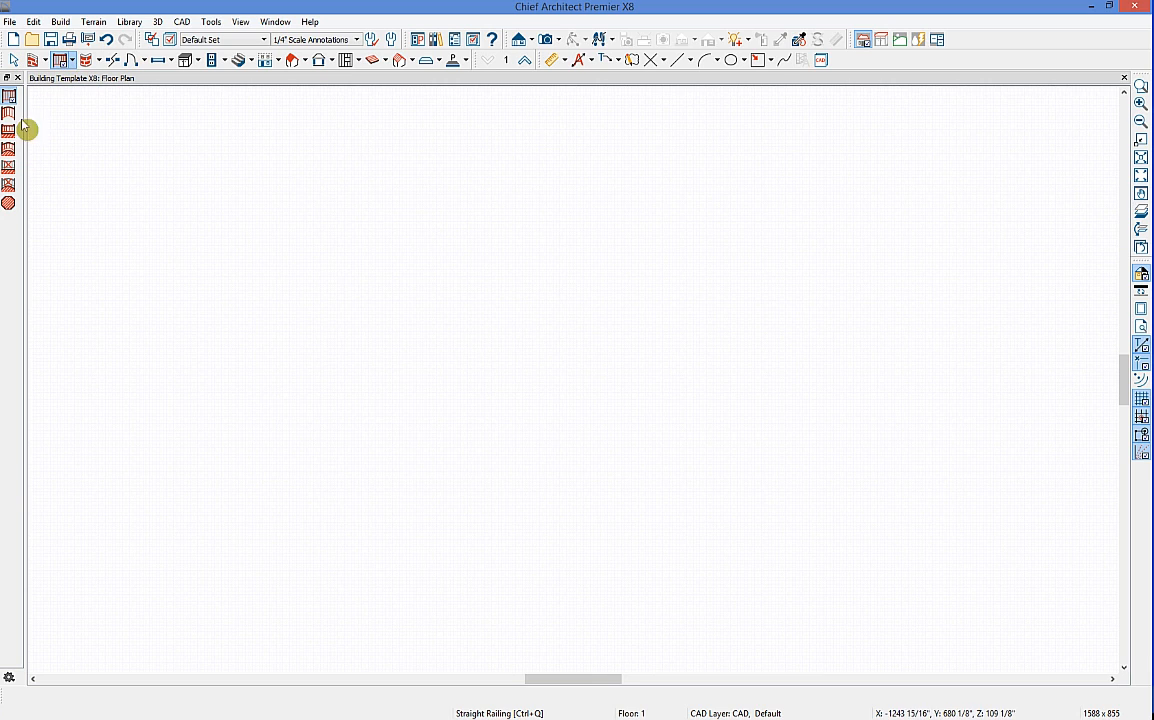
{"action": "left_click", "coordinate": [33, 60]}
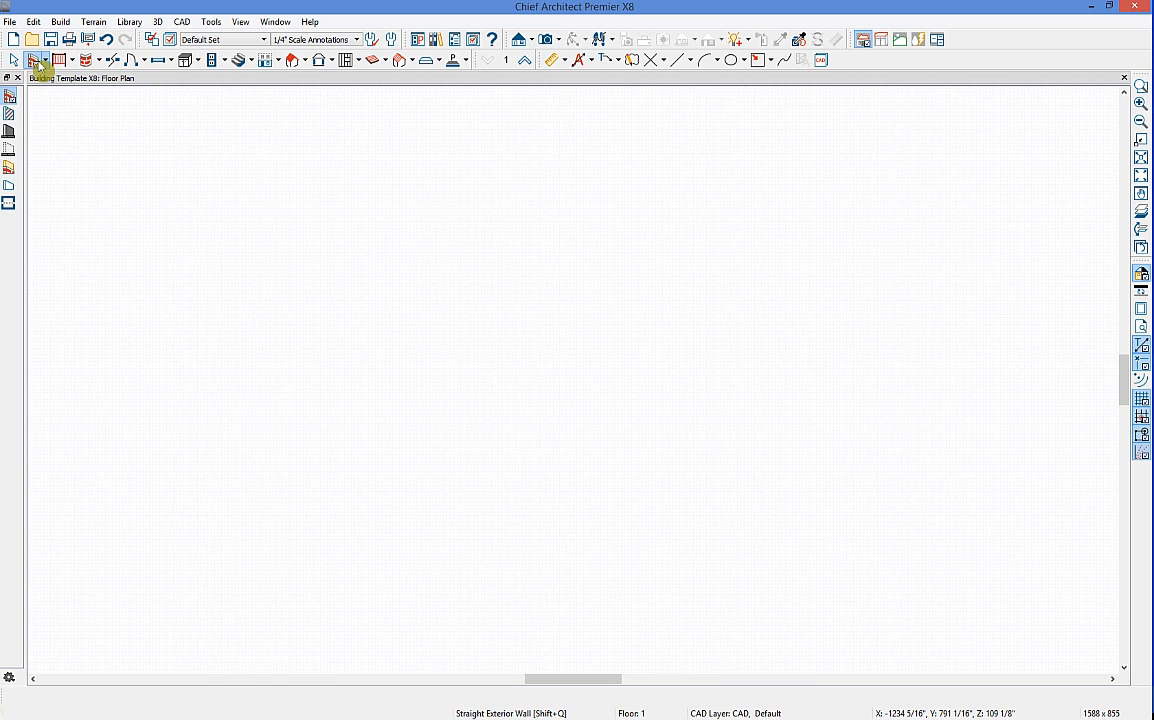
{"action": "left_click", "coordinate": [45, 60]}
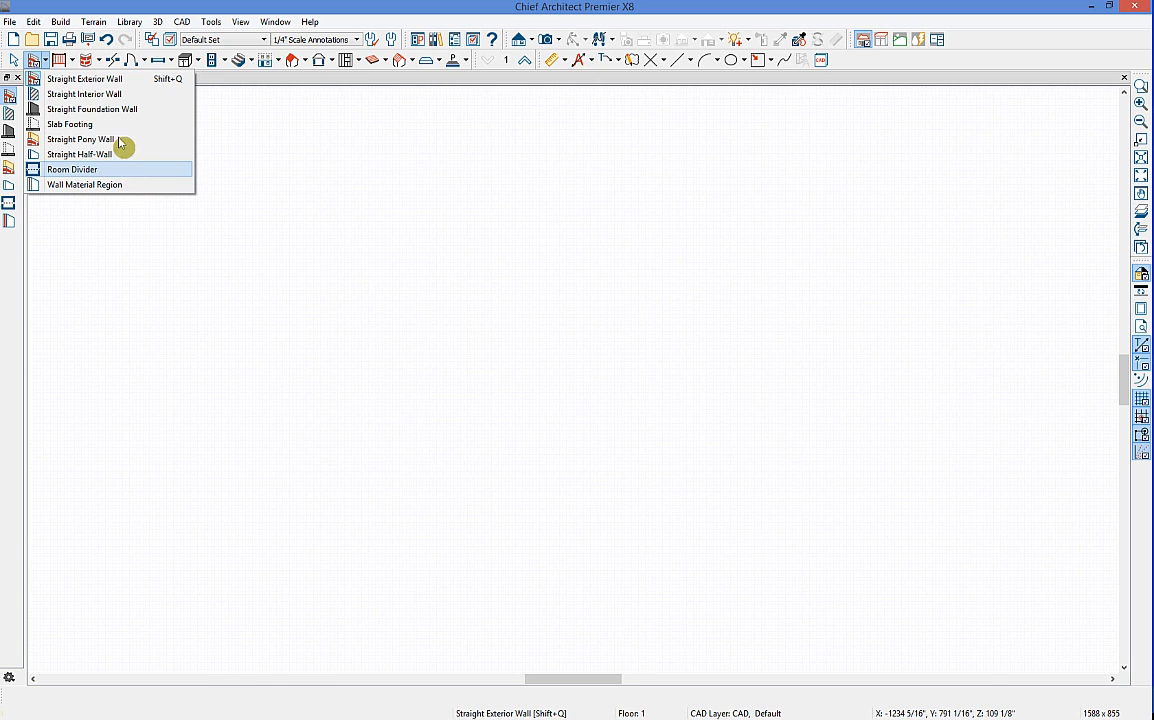
{"action": "left_click", "coordinate": [62, 86]}
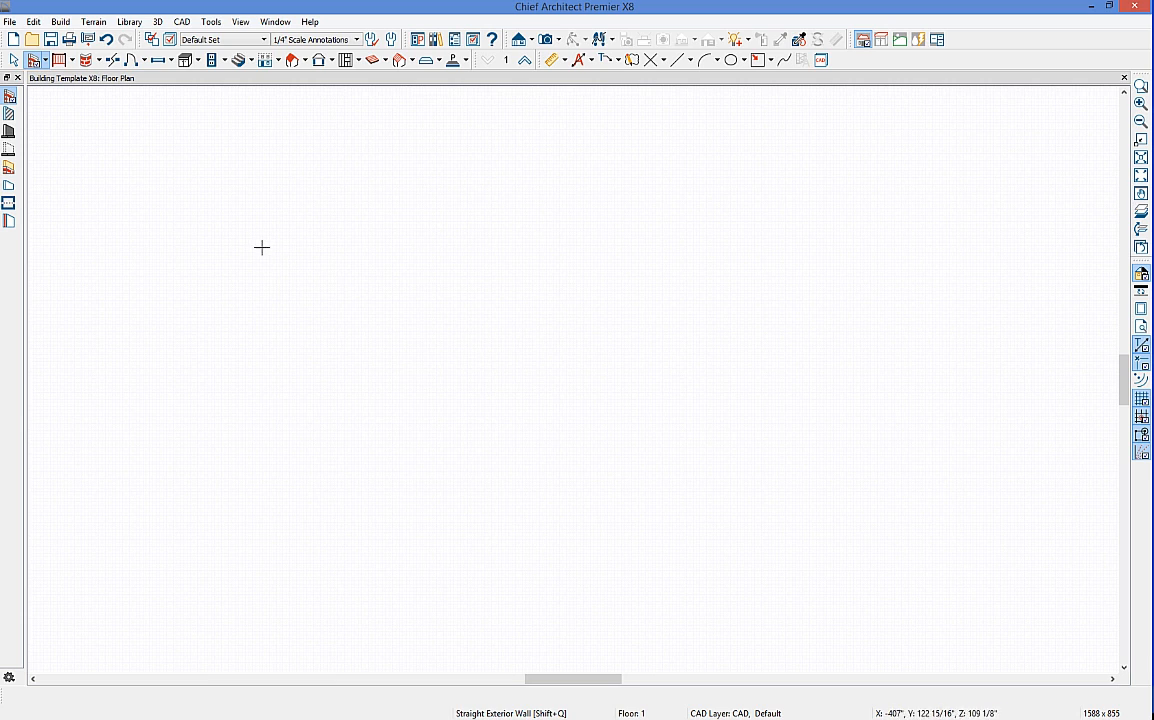
Step: Draw a connected stepped chain of exterior walls, beginning with a 35'-9" top wall
{"action": "left_click_drag", "start_coordinate": [242, 241], "coordinate": [367, 241]}
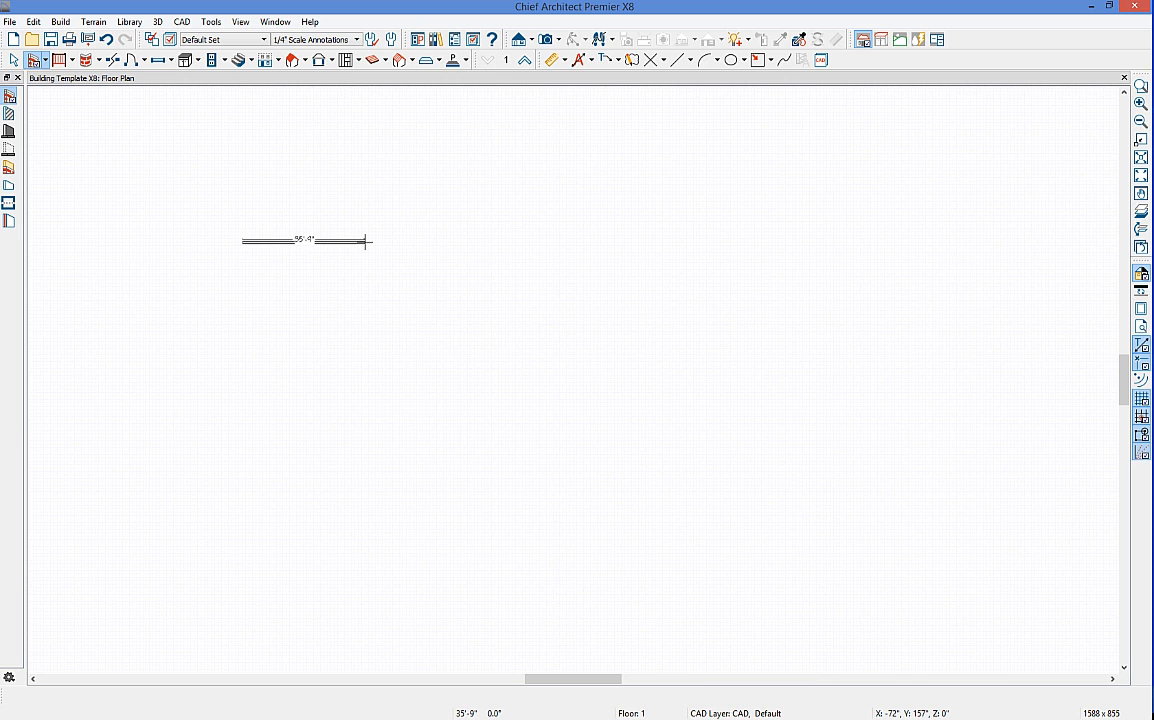
{"action": "left_click_drag", "start_coordinate": [366, 241], "coordinate": [366, 242]}
{"action": "scroll", "coordinate": [365, 241], "scroll_direction": "up", "scroll_amount": 3}
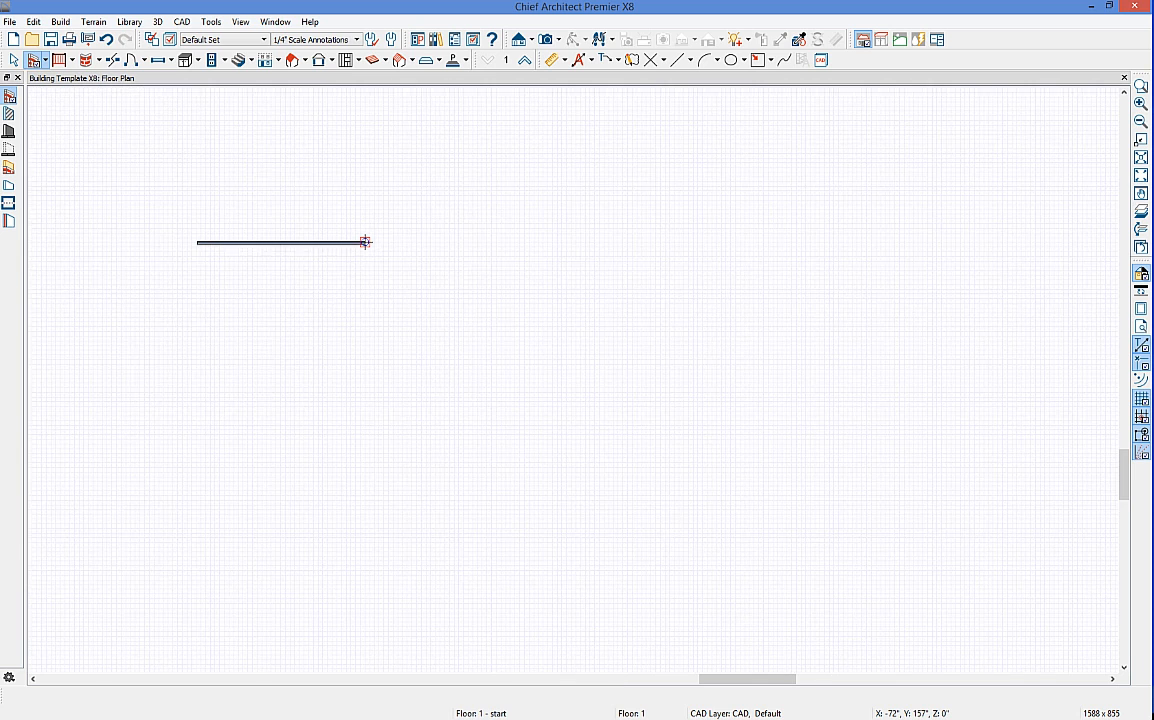
{"action": "scroll", "coordinate": [365, 241], "scroll_direction": "up", "scroll_amount": 3}
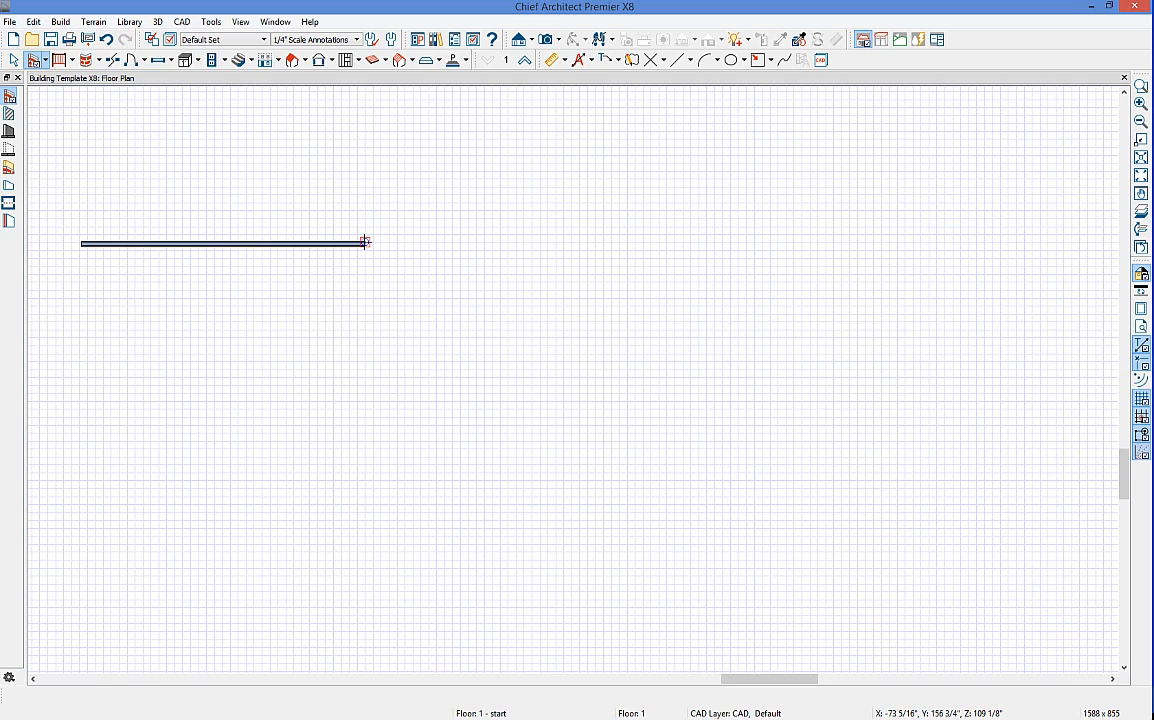
{"action": "left_click_drag", "start_coordinate": [365, 241], "coordinate": [358, 563]}
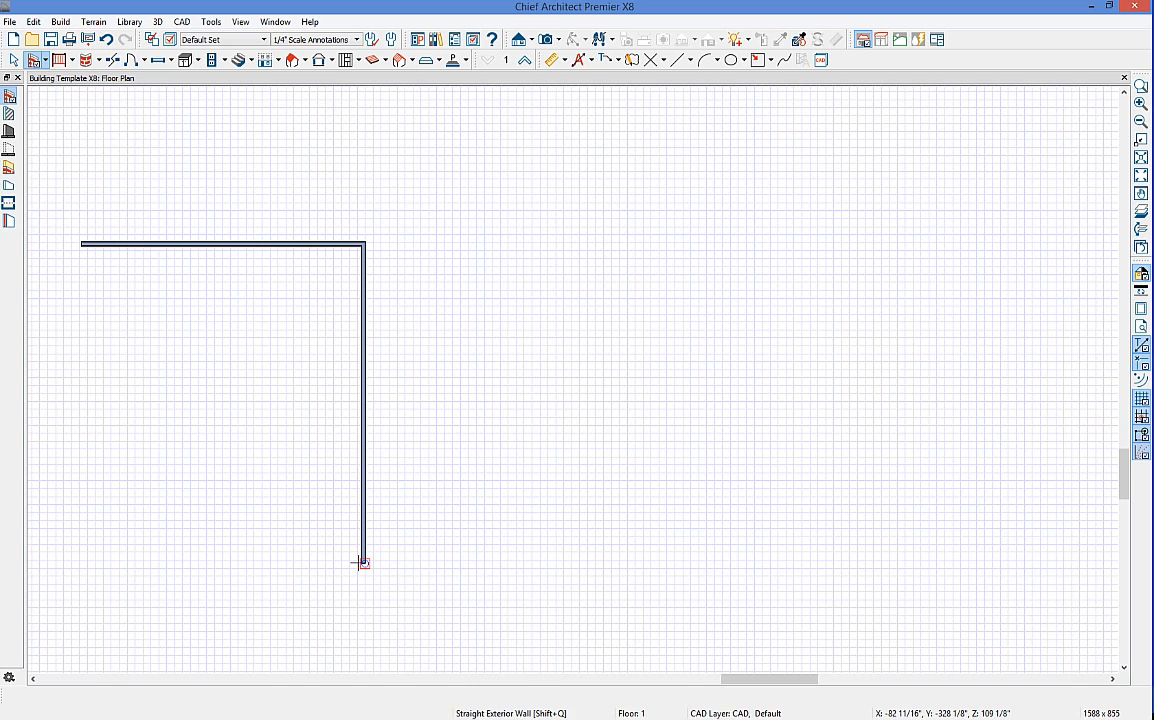
{"action": "mouse_move", "coordinate": [362, 563]}
{"action": "left_mouse_down"}
{"action": "mouse_move", "coordinate": [559, 558]}
{"action": "mouse_move", "coordinate": [564, 649]}
{"action": "mouse_move", "coordinate": [792, 637]}
{"action": "left_mouse_up"}
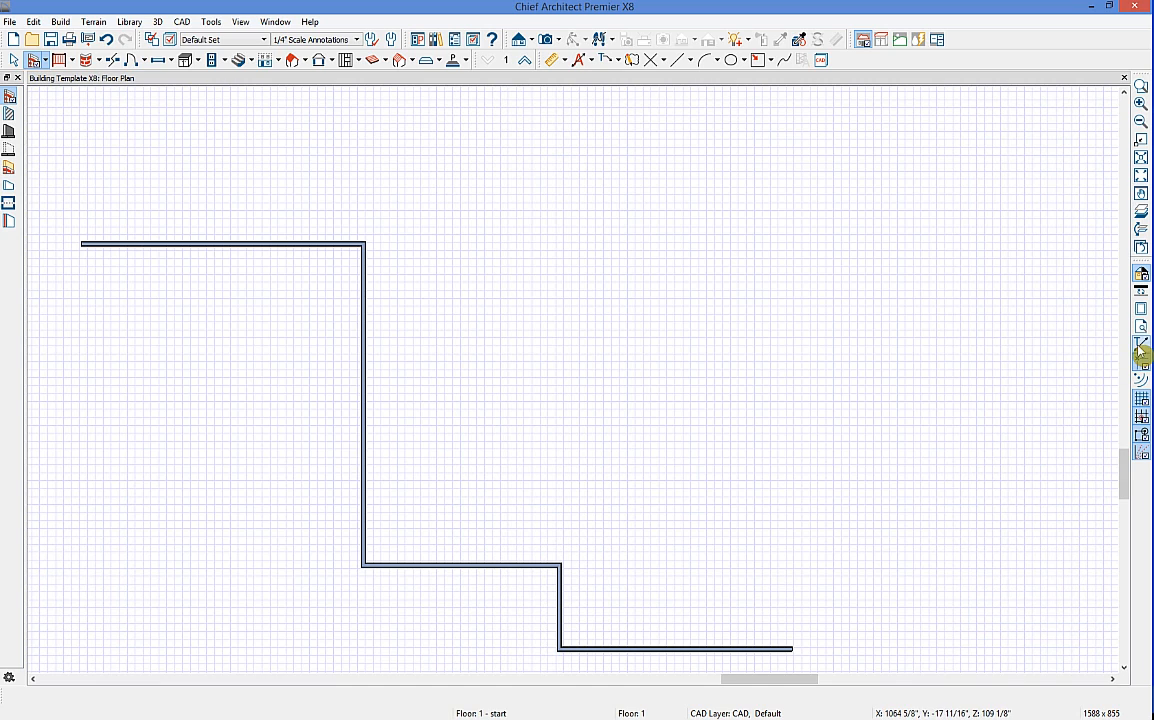
{"action": "key", "text": "shift+q"}
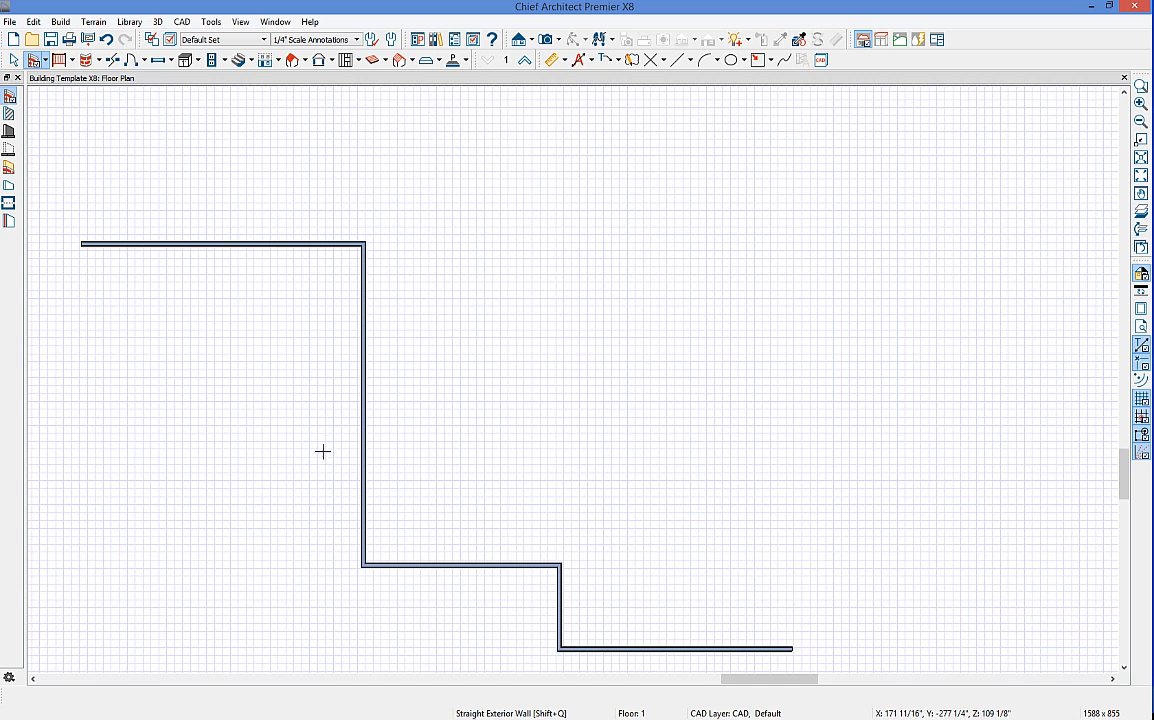
Step: Resize the long vertical wall from 40'-6" to 42'
{"action": "key", "text": "space"}
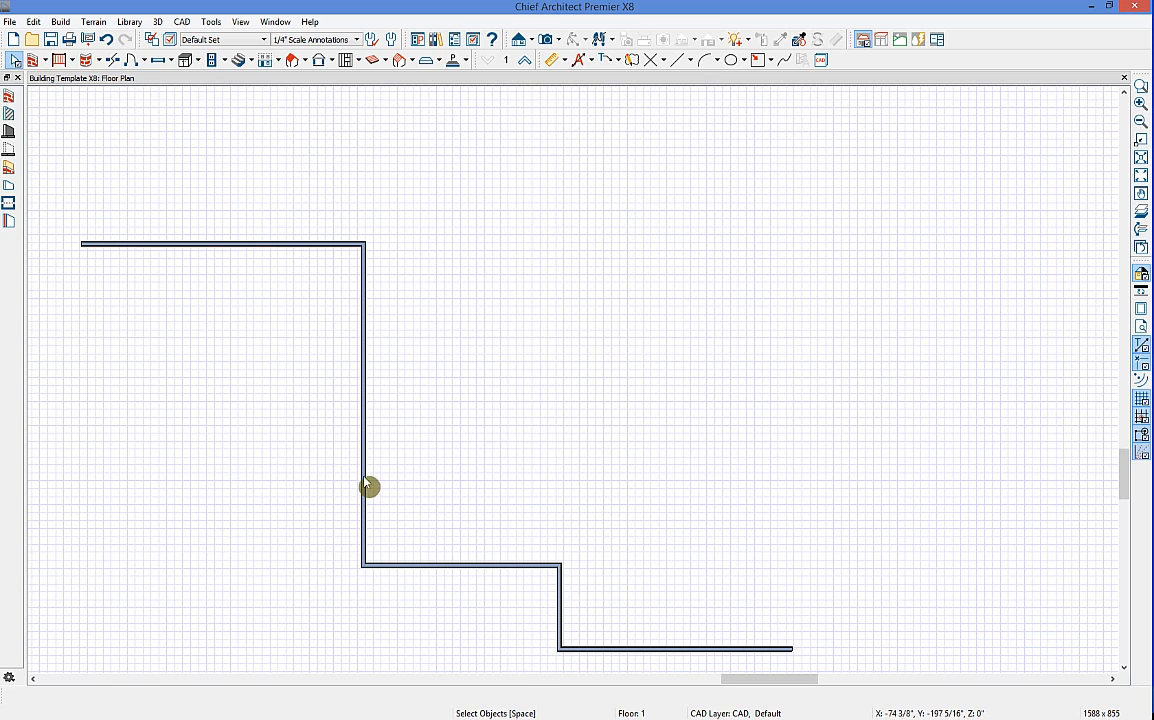
{"action": "left_click", "coordinate": [367, 486]}
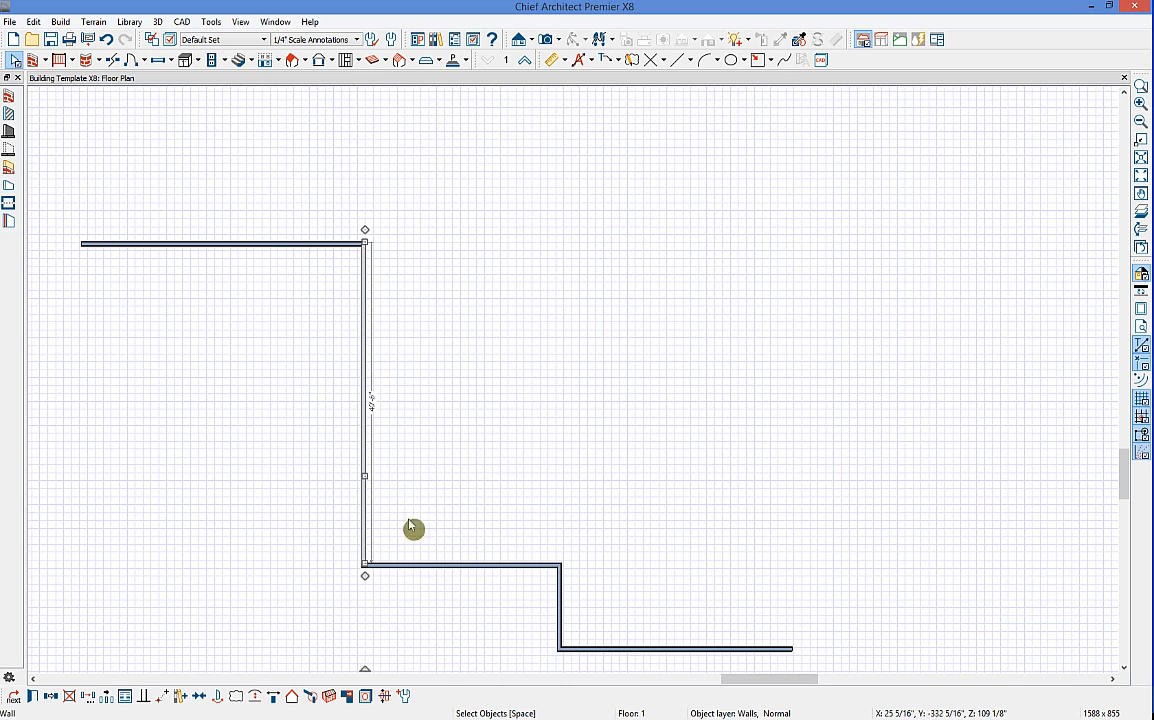
{"action": "left_click", "coordinate": [372, 403]}
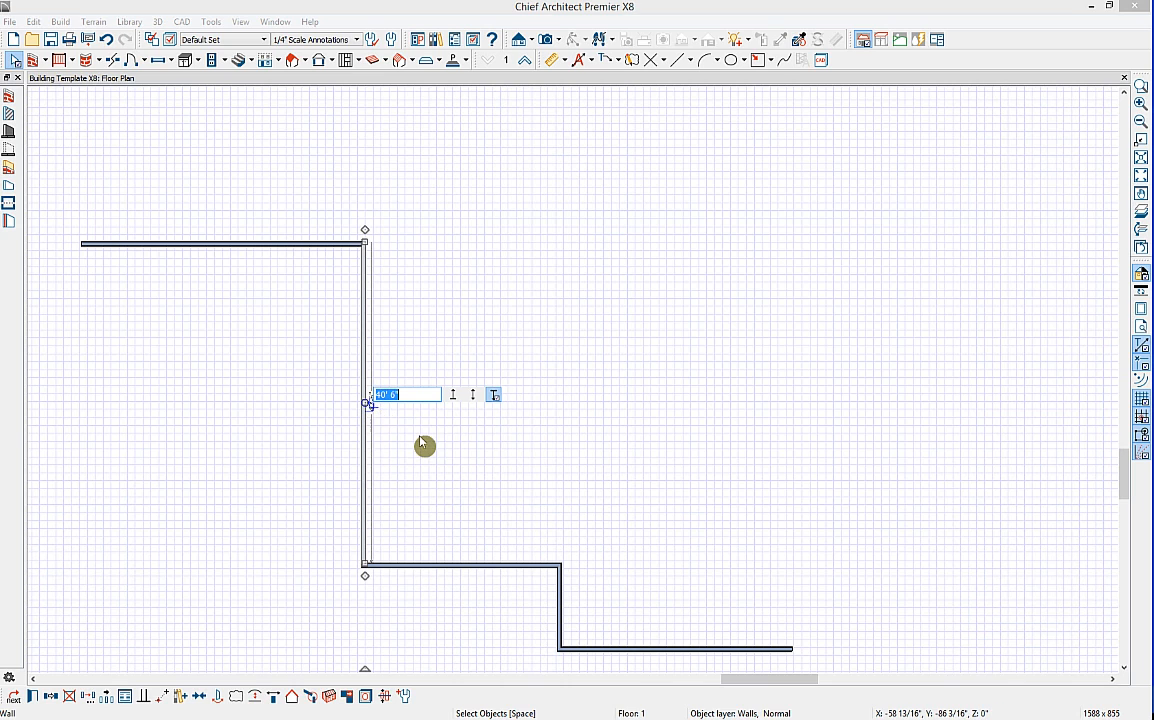
{"action": "left_click", "coordinate": [386, 428]}
{"action": "left_click", "coordinate": [375, 413]}
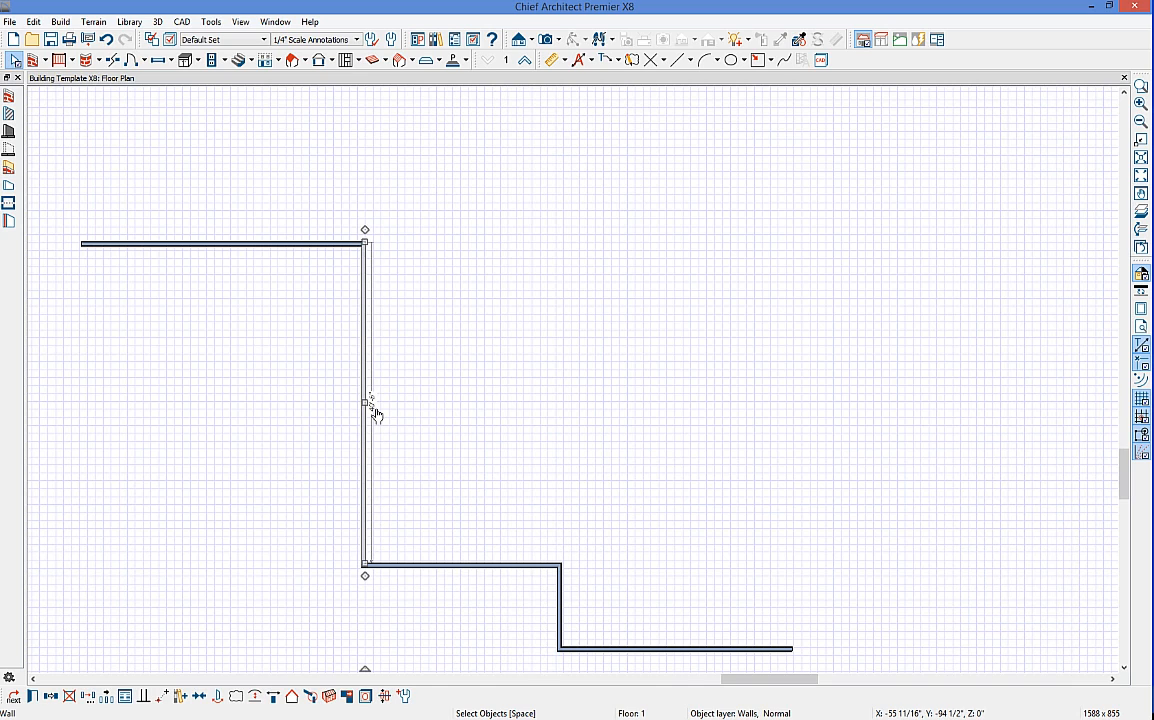
{"action": "left_click", "coordinate": [376, 415]}
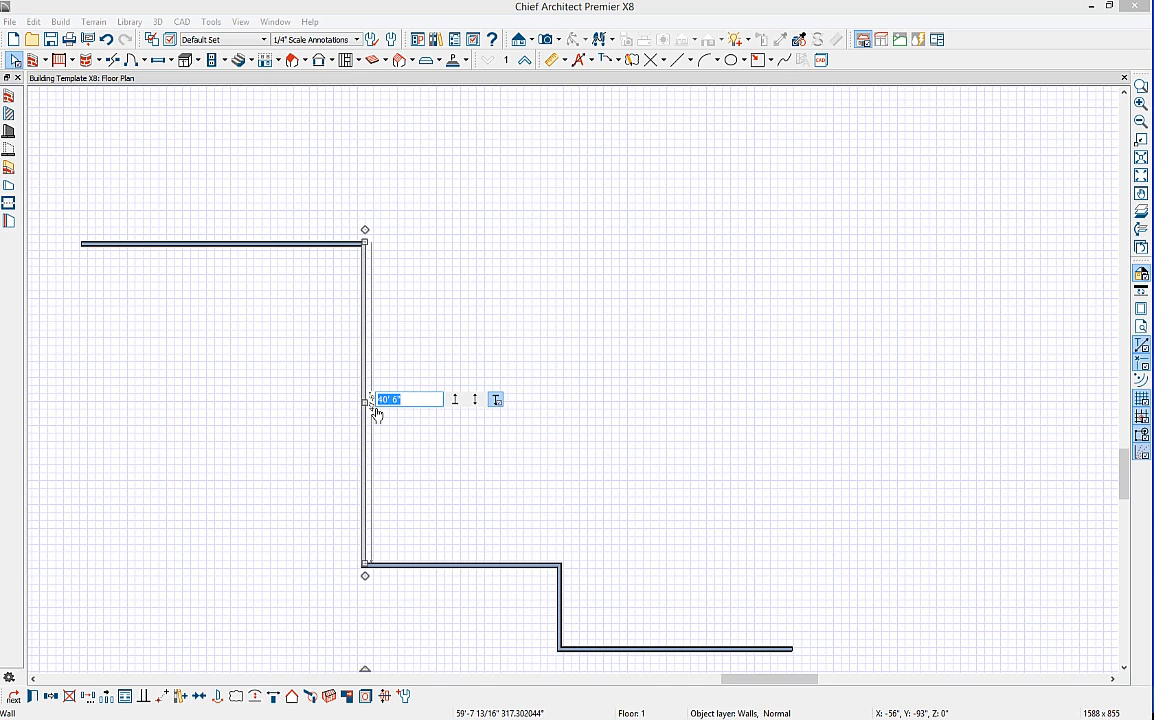
{"action": "type", "text": "2"}
{"action": "key", "text": "BackSpace"}
{"action": "type", "text": "42"}
{"action": "key", "text": "Return"}
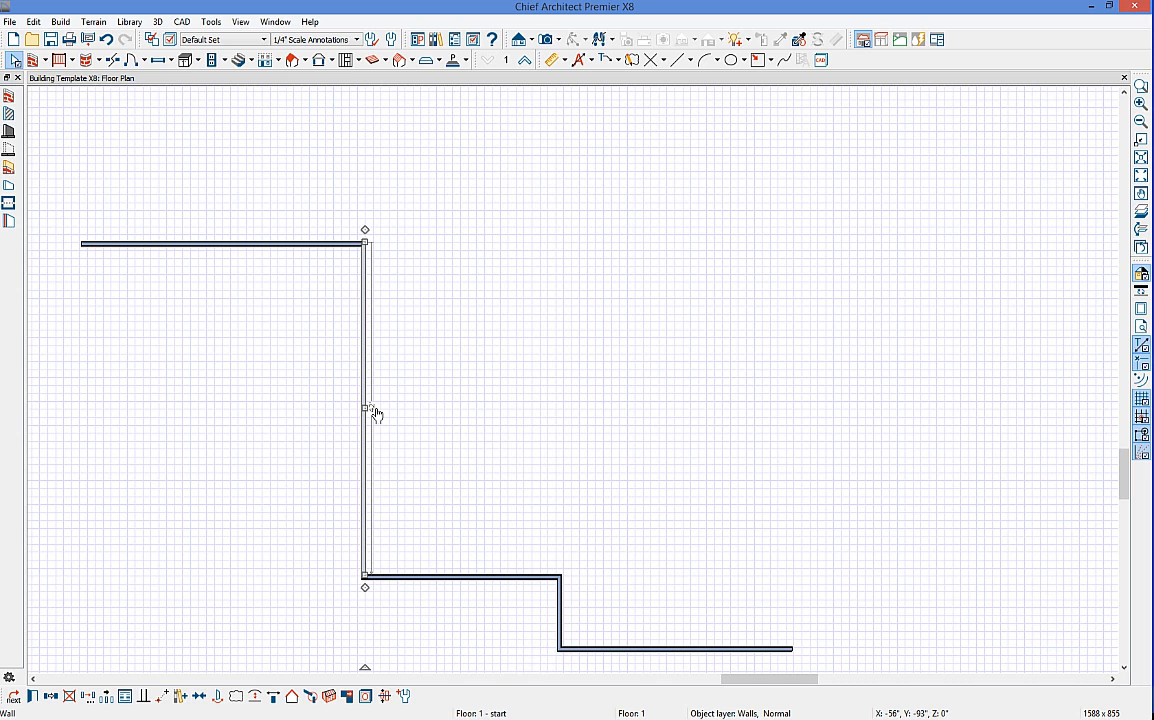
Step: Draw the final exterior wall so the stepped first-floor perimeter closes into a living area
{"action": "middle_click_drag", "start_coordinate": [639, 502], "coordinate": [616, 420]}
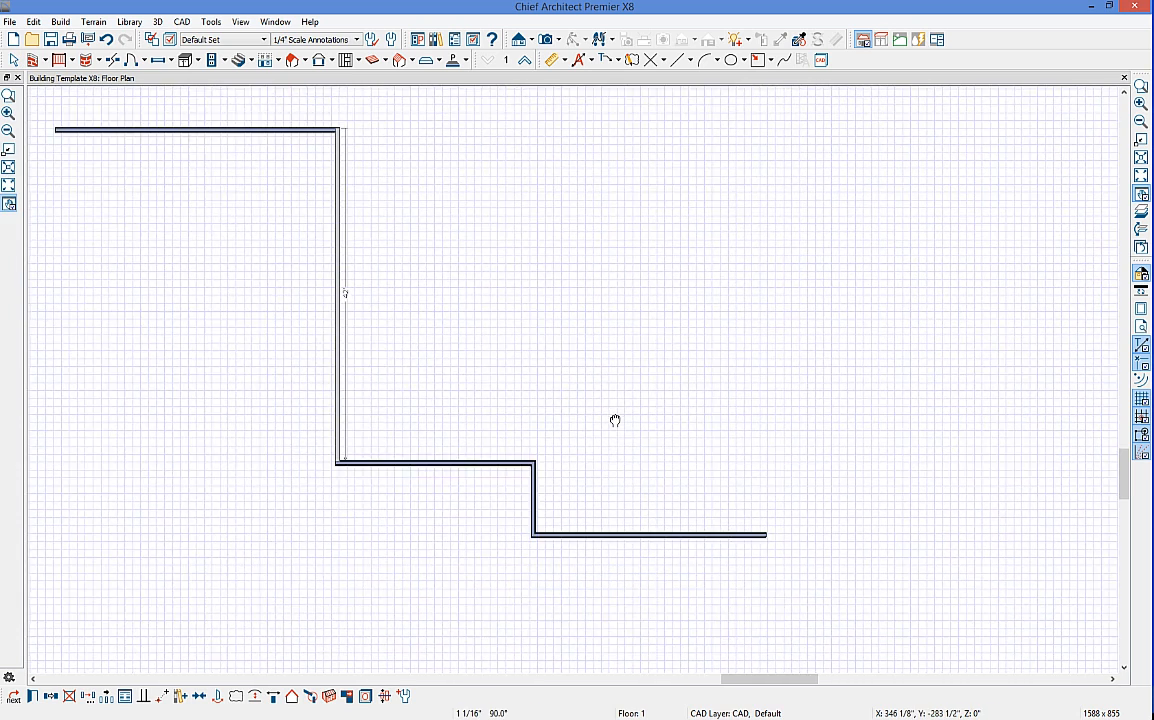
{"action": "scroll", "coordinate": [616, 420], "scroll_direction": "down", "scroll_amount": 2}
{"action": "left_click", "coordinate": [33, 59]}
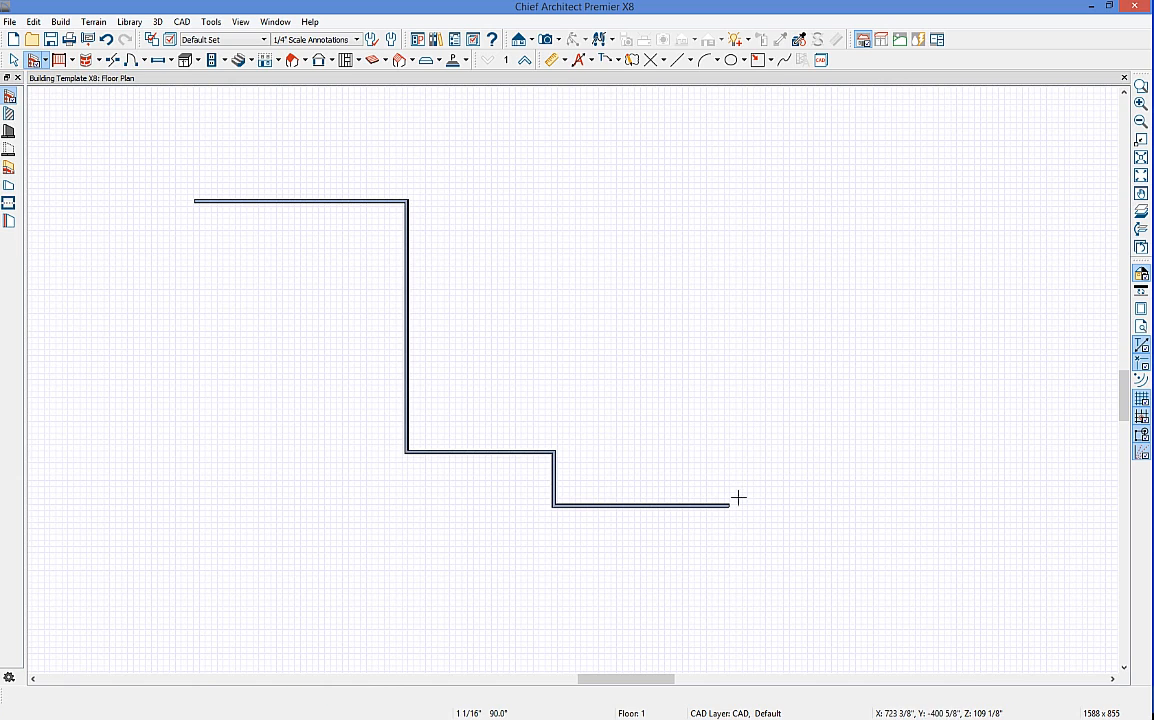
{"action": "mouse_move", "coordinate": [730, 507]}
{"action": "left_mouse_down"}
{"action": "mouse_move", "coordinate": [744, 567]}
{"action": "mouse_move", "coordinate": [721, 647]}
{"action": "mouse_move", "coordinate": [875, 622]}
{"action": "left_mouse_up"}
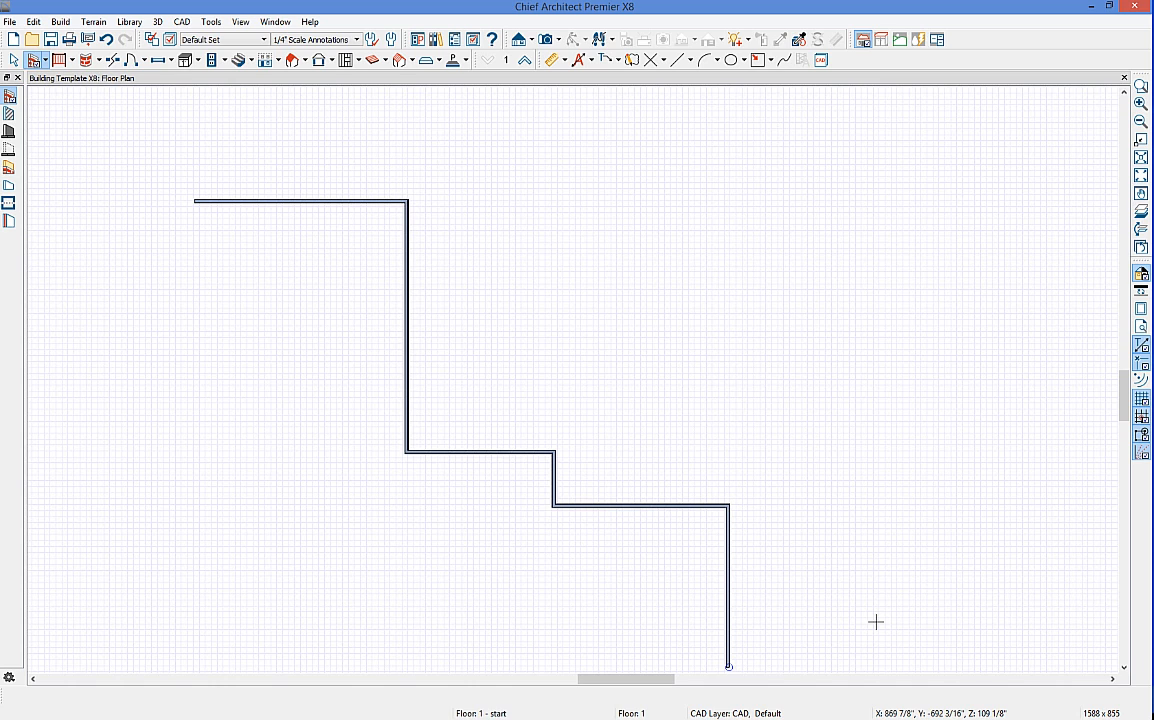
{"action": "left_click", "coordinate": [309, 260]}
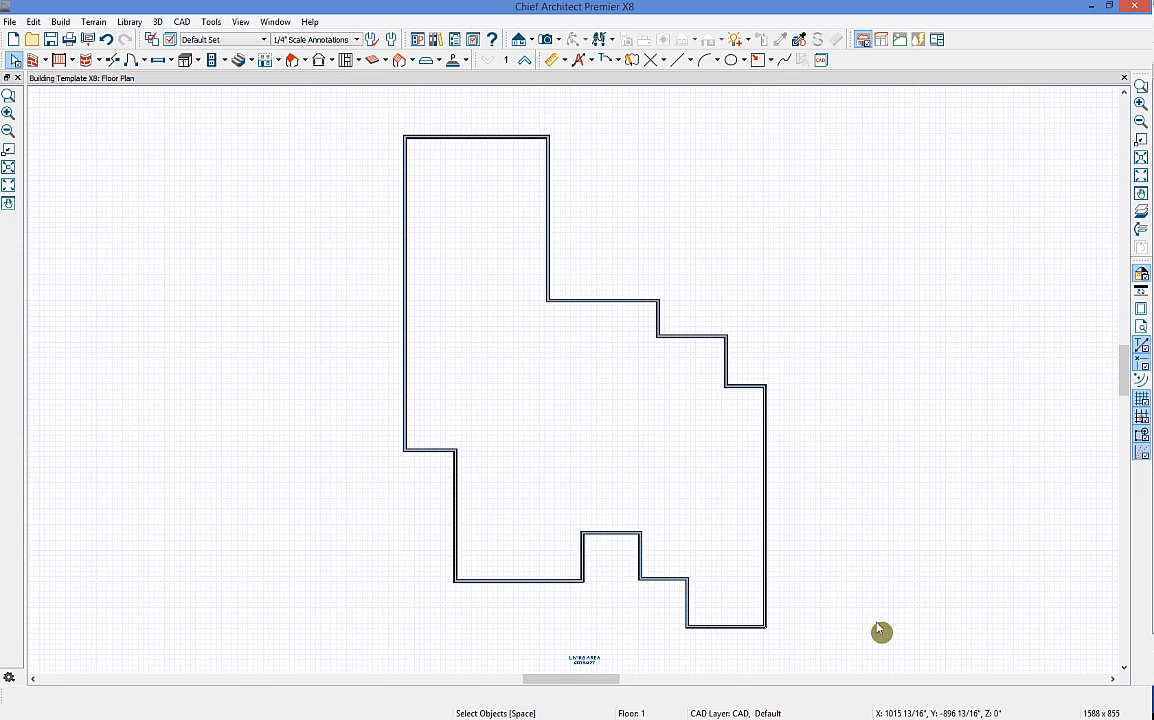
{"action": "middle_click", "coordinate": [837, 617]}
{"action": "scroll", "coordinate": [600, 613], "scroll_direction": "up", "scroll_amount": 5}
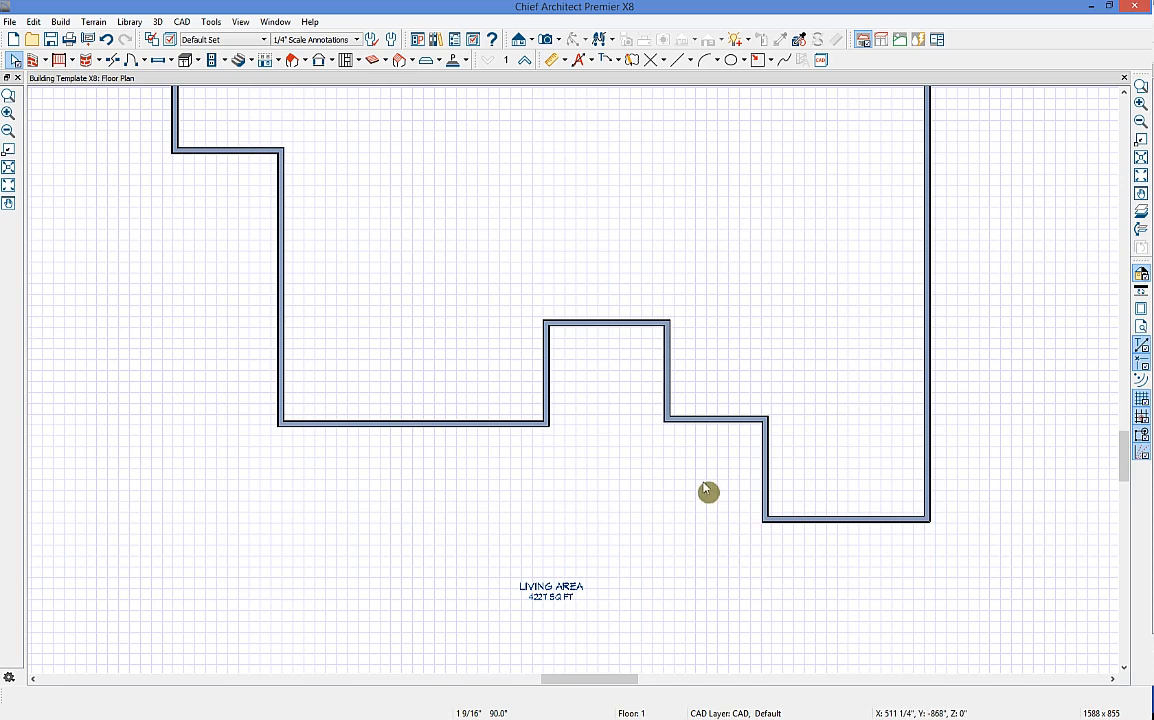
{"action": "middle_click_drag", "start_coordinate": [608, 412], "coordinate": [608, 510]}
{"action": "scroll", "coordinate": [597, 460], "scroll_direction": "down", "scroll_amount": 4}
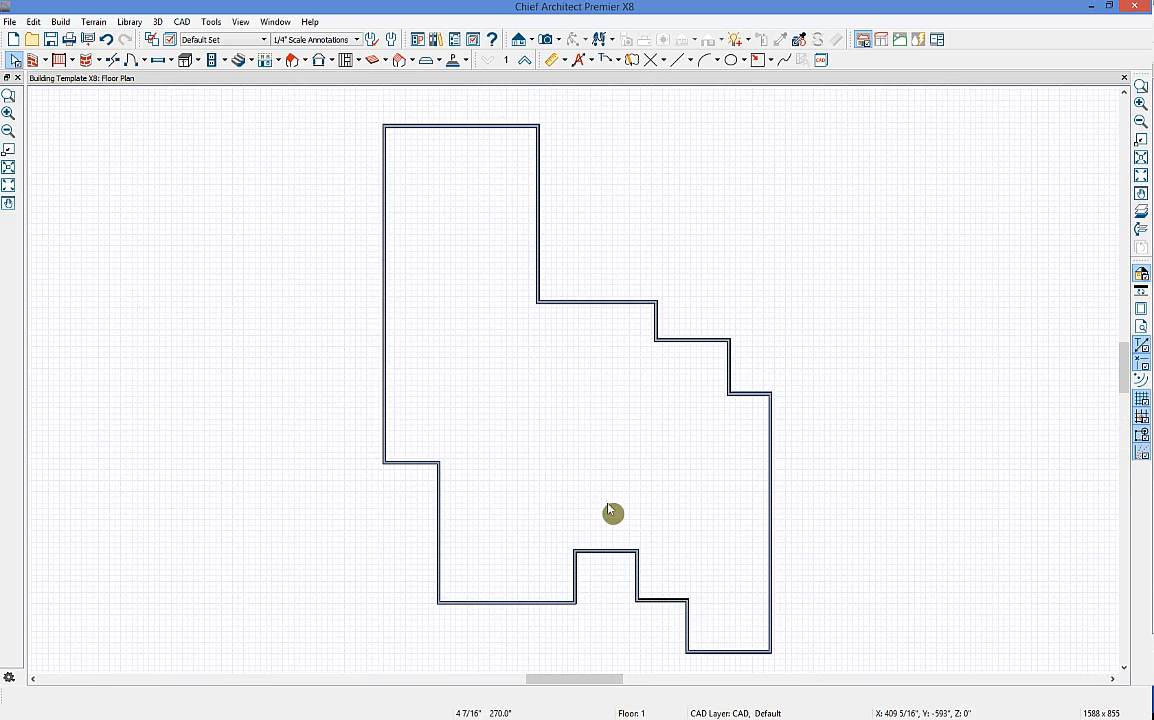
{"action": "left_click", "coordinate": [560, 40]}
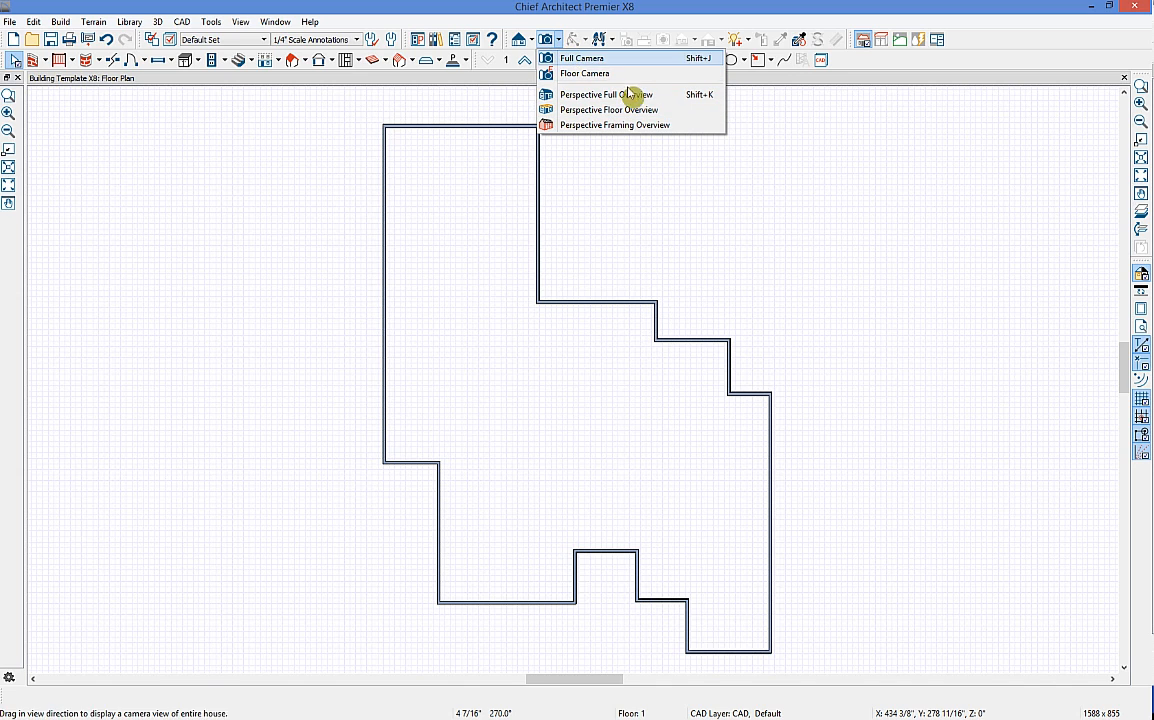
Step: Show the Perspective Floor Overview in 3D and select the front exterior wall
{"action": "left_click", "coordinate": [689, 113]}
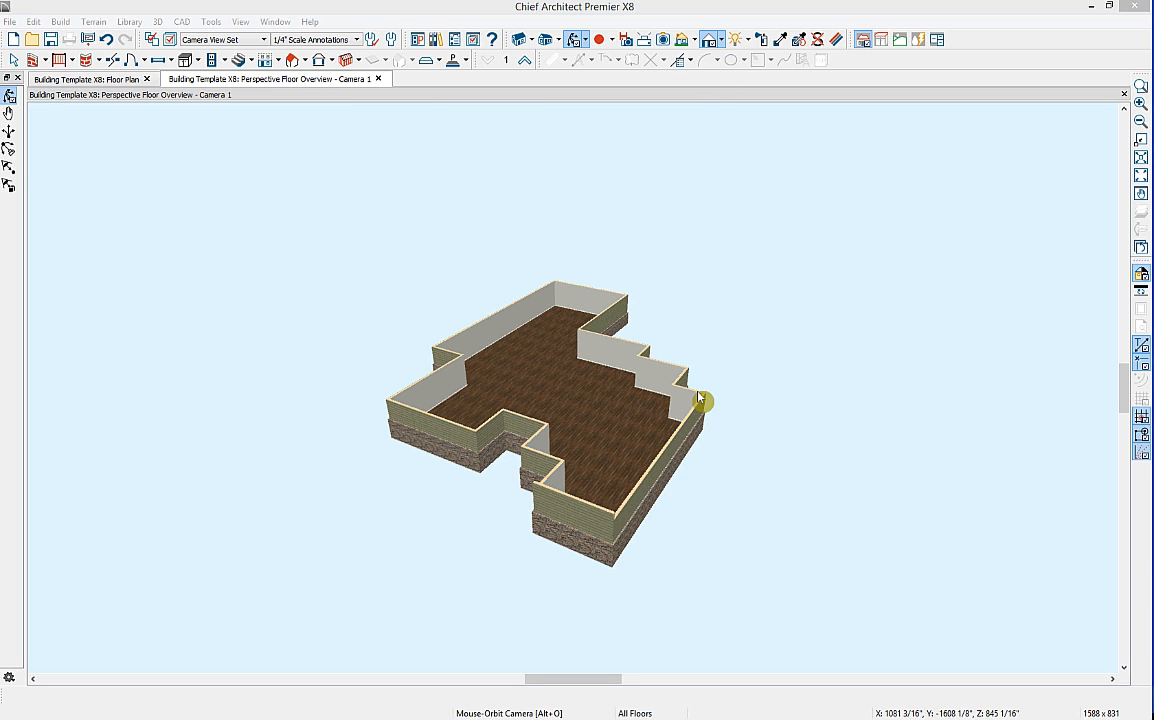
{"action": "left_click_drag", "start_coordinate": [680, 270], "coordinate": [602, 500]}
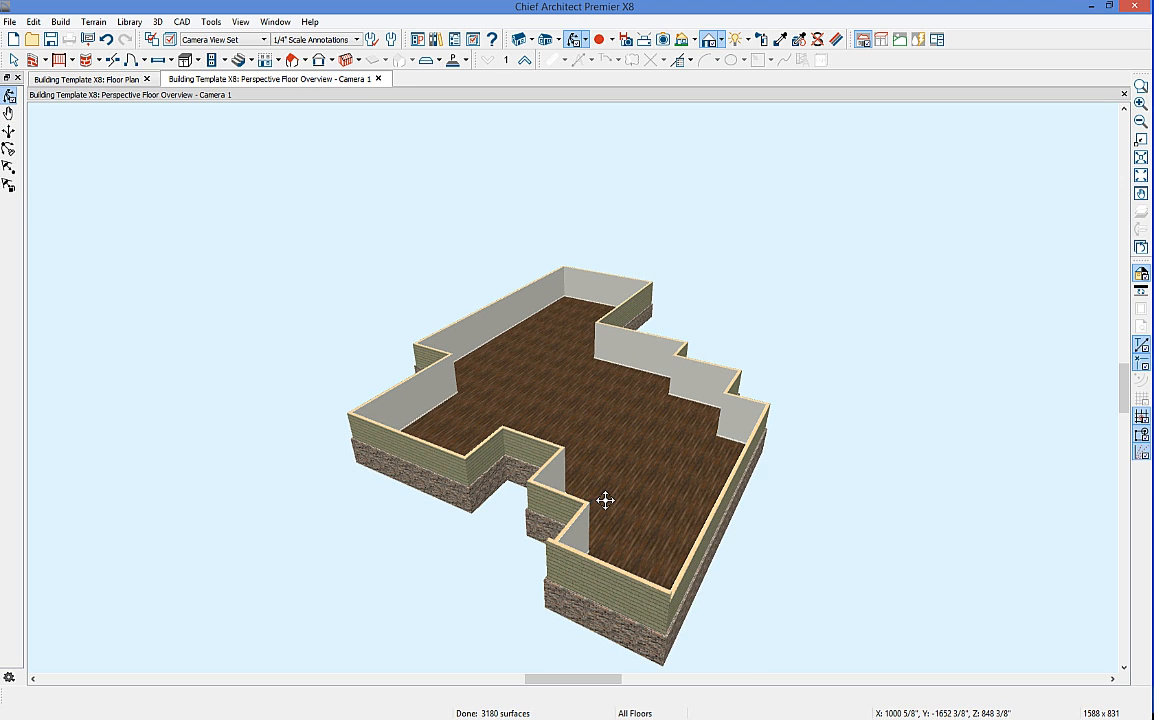
{"action": "left_click_drag", "start_coordinate": [824, 477], "coordinate": [587, 474]}
{"action": "key", "text": "space"}
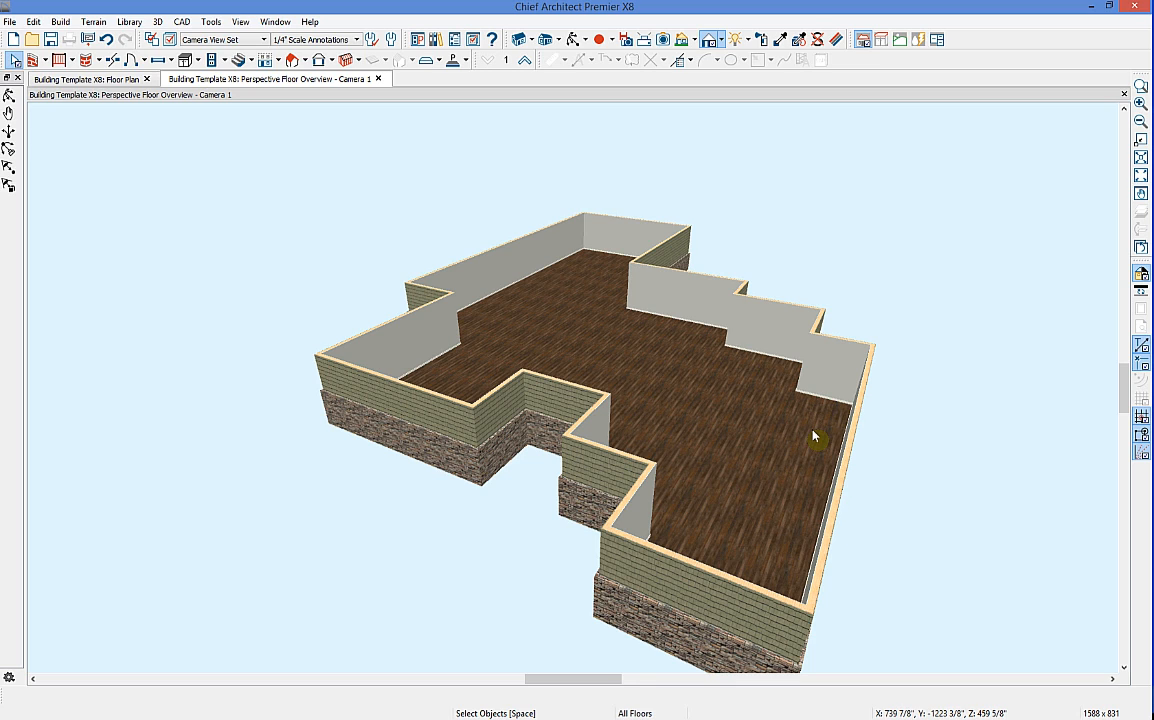
{"action": "left_click", "coordinate": [665, 560]}
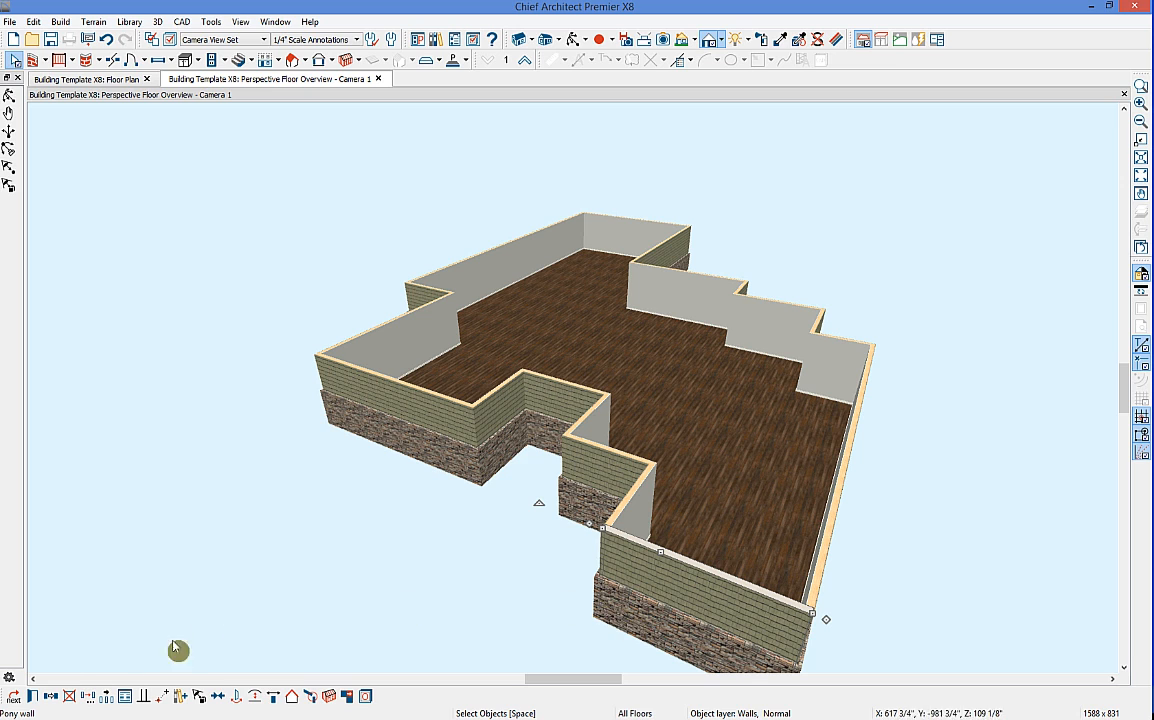
Step: Display the Siding-6_3 wall type's five layers, from Cypress siding to drywall, totalling 6 15/16"
{"action": "left_click", "coordinate": [34, 698]}
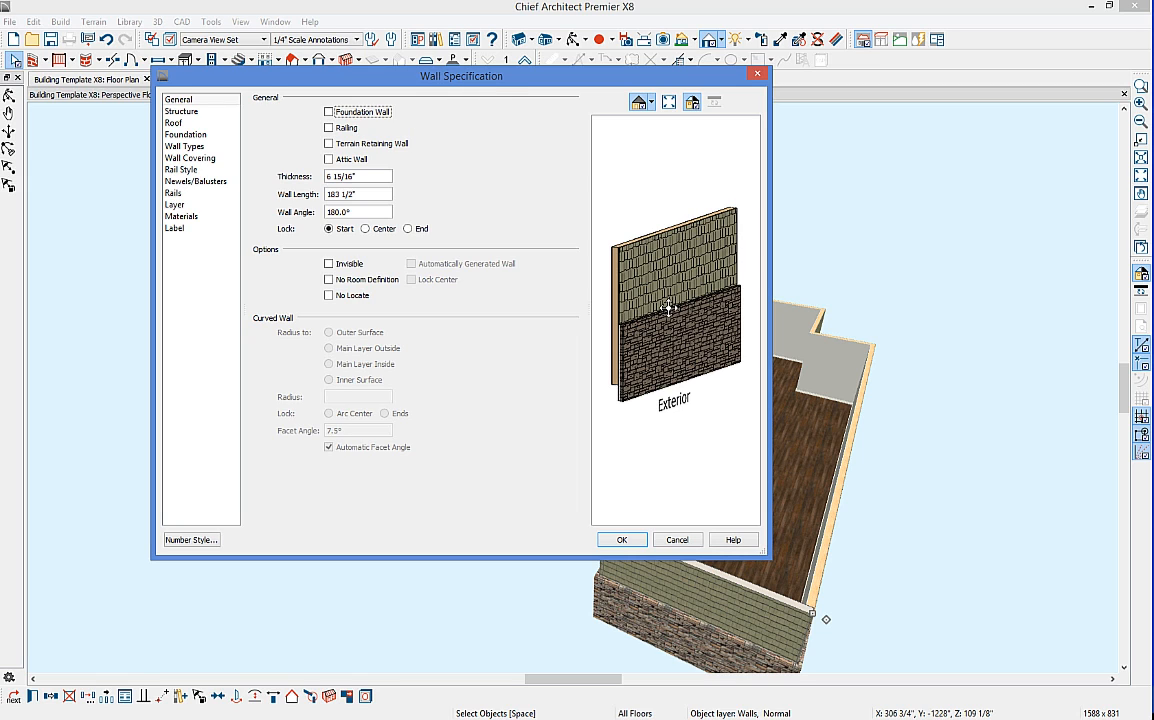
{"action": "left_click", "coordinate": [213, 147]}
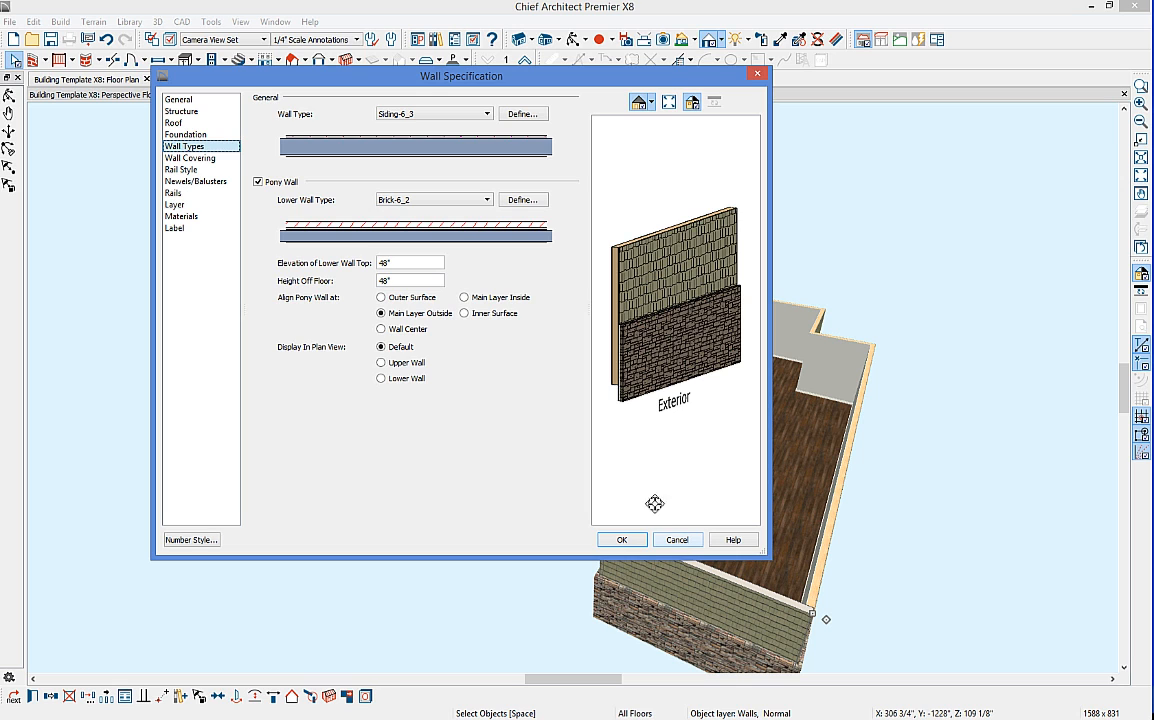
{"action": "left_click", "coordinate": [533, 115]}
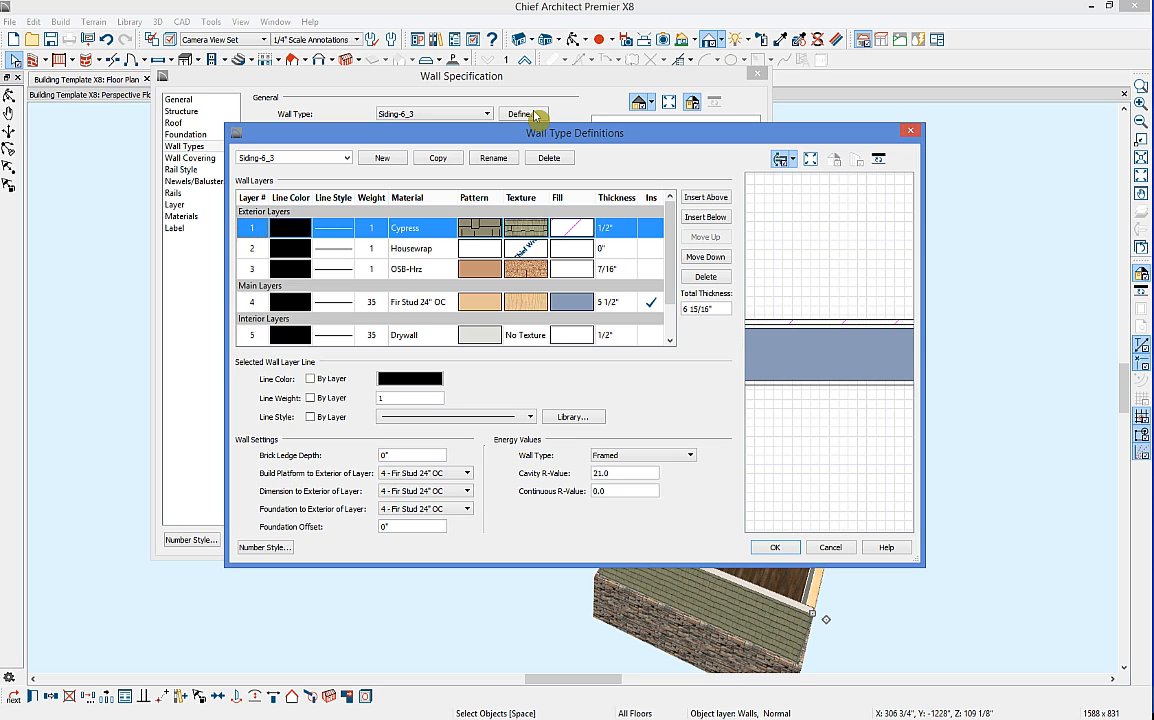
Step: Inspect the Siding-6_3 type and its Fir Stud 24" OC layer fill, then close definitions unchanged
{"action": "left_click", "coordinate": [346, 158]}
{"action": "scroll", "coordinate": [310, 300], "scroll_direction": "up", "scroll_amount": 2}
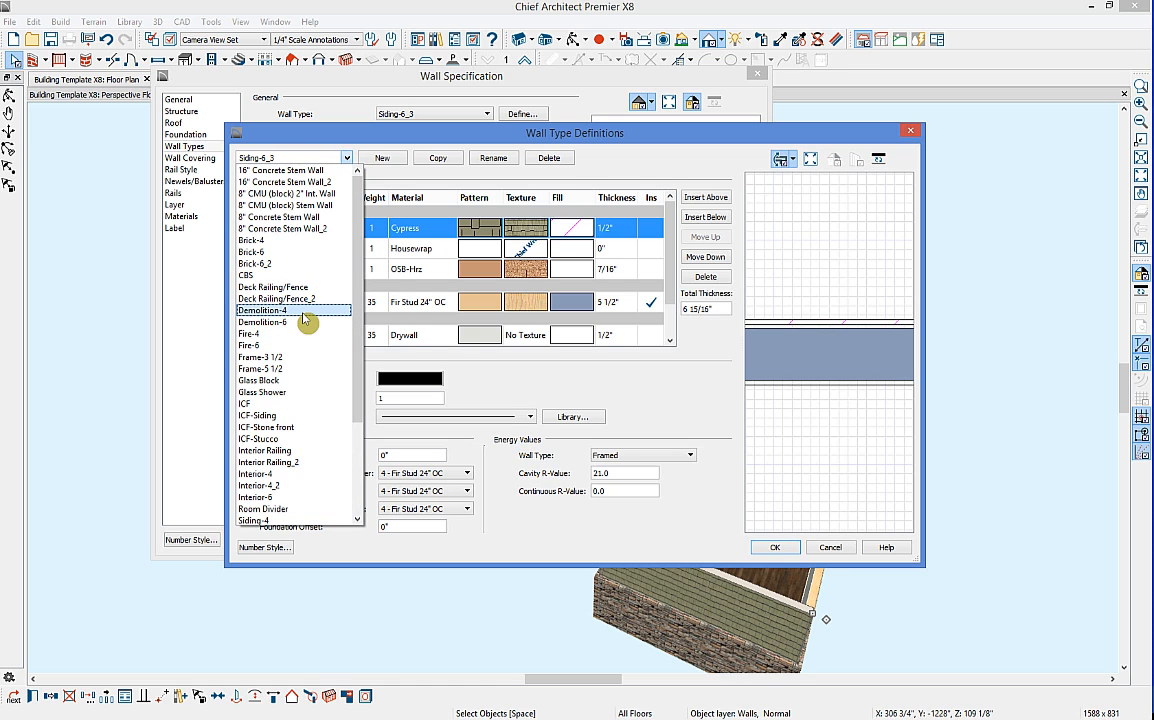
{"action": "left_click", "coordinate": [573, 188]}
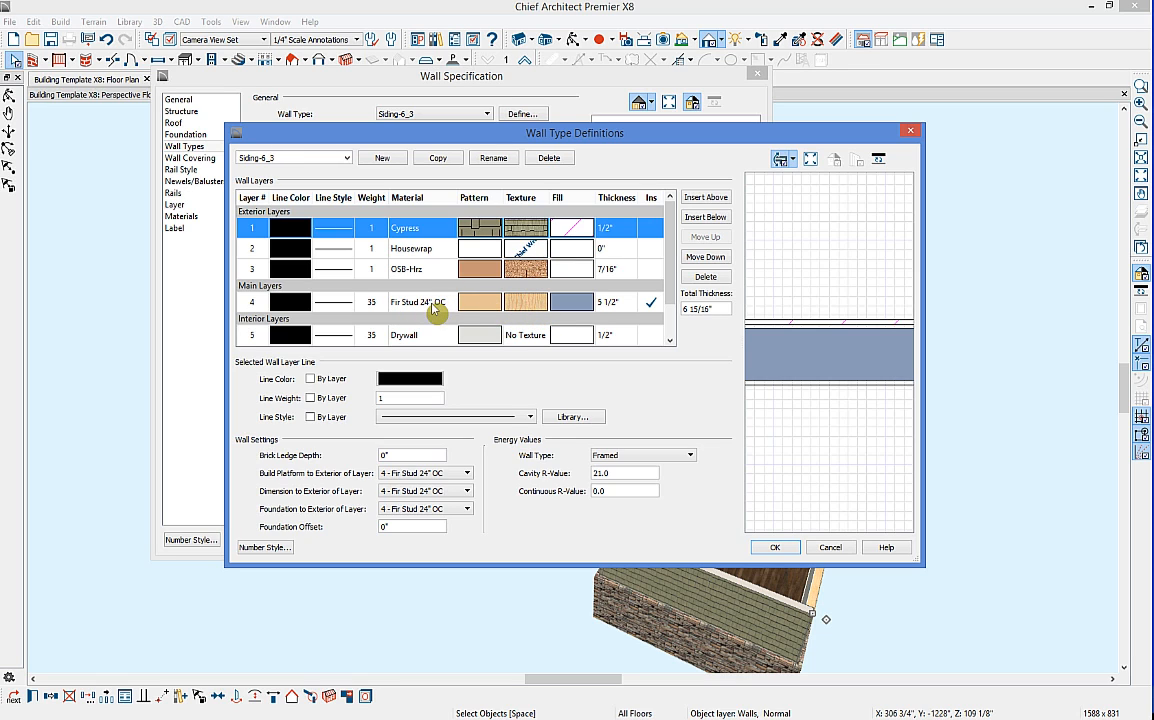
{"action": "left_click", "coordinate": [578, 310]}
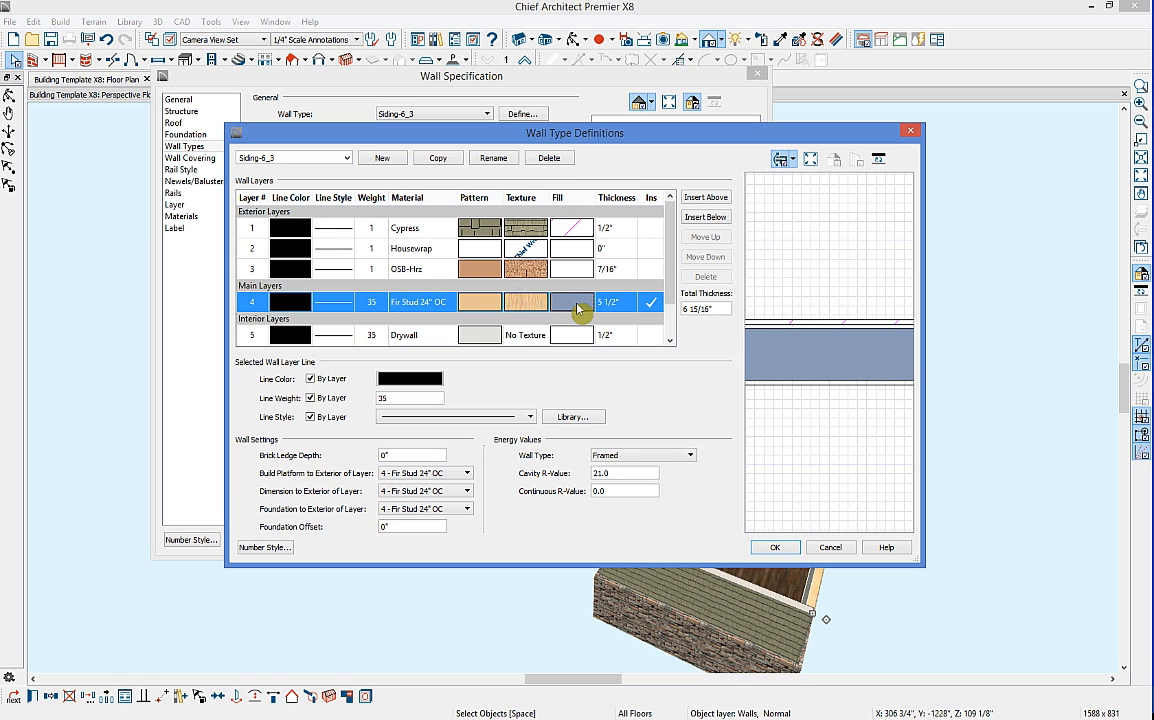
{"action": "left_click", "coordinate": [578, 309]}
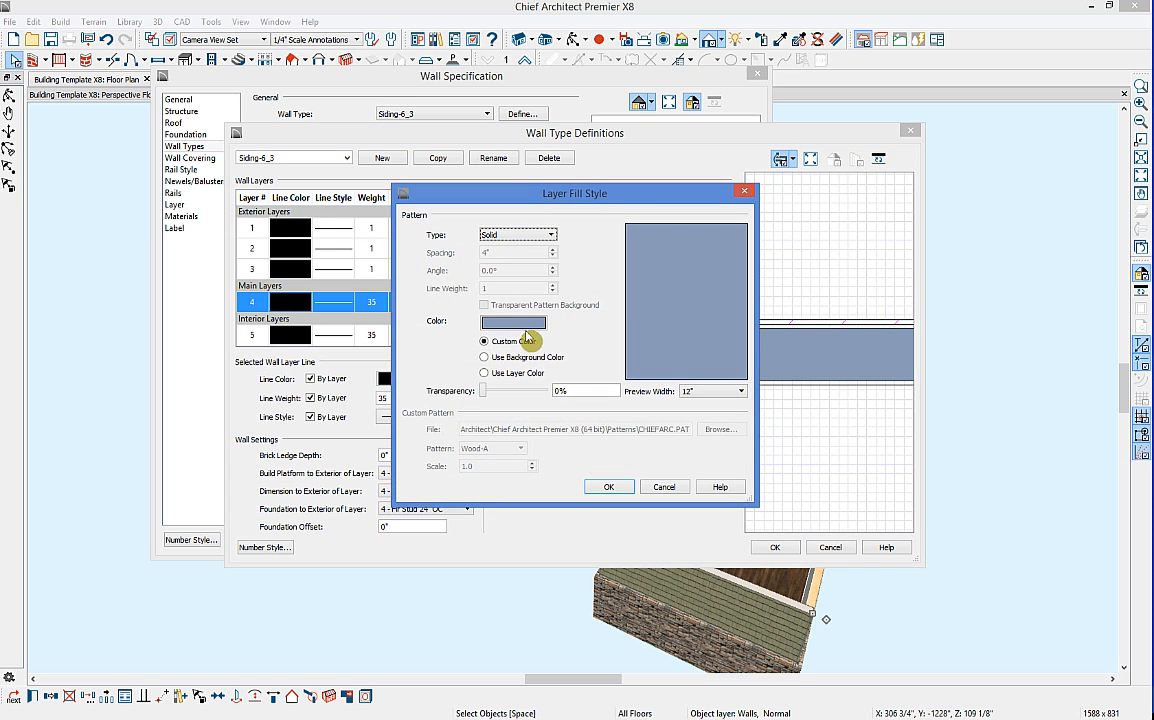
{"action": "left_click", "coordinate": [748, 192]}
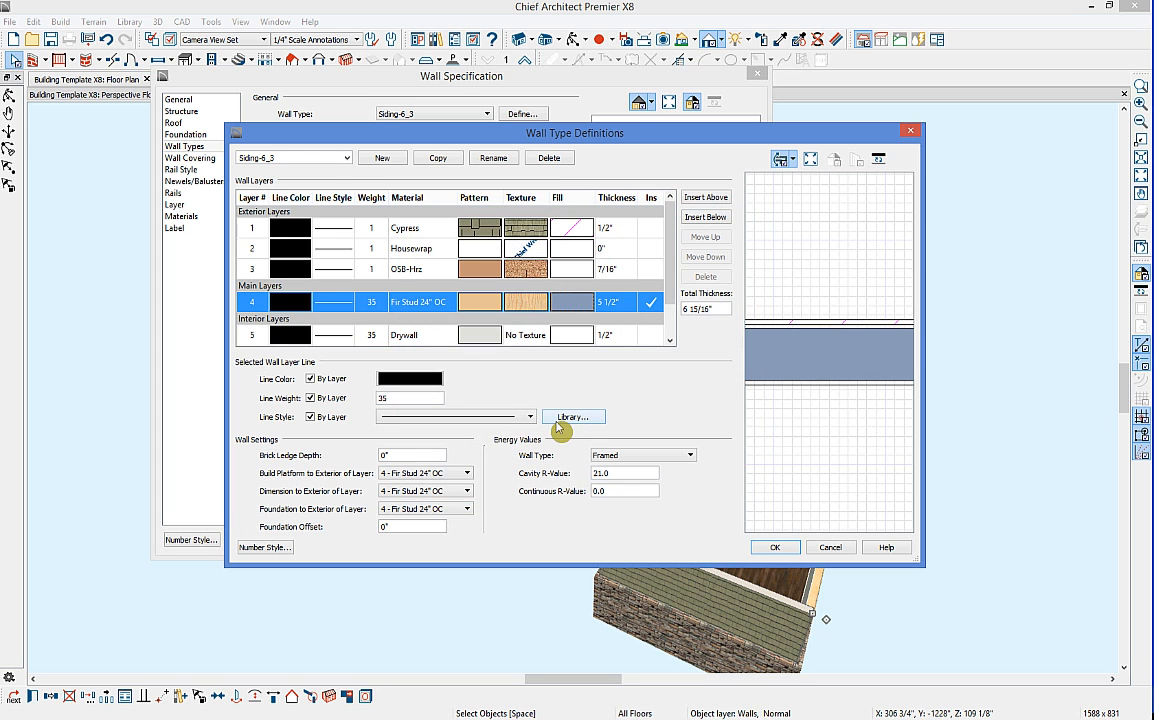
{"action": "left_click", "coordinate": [830, 547]}
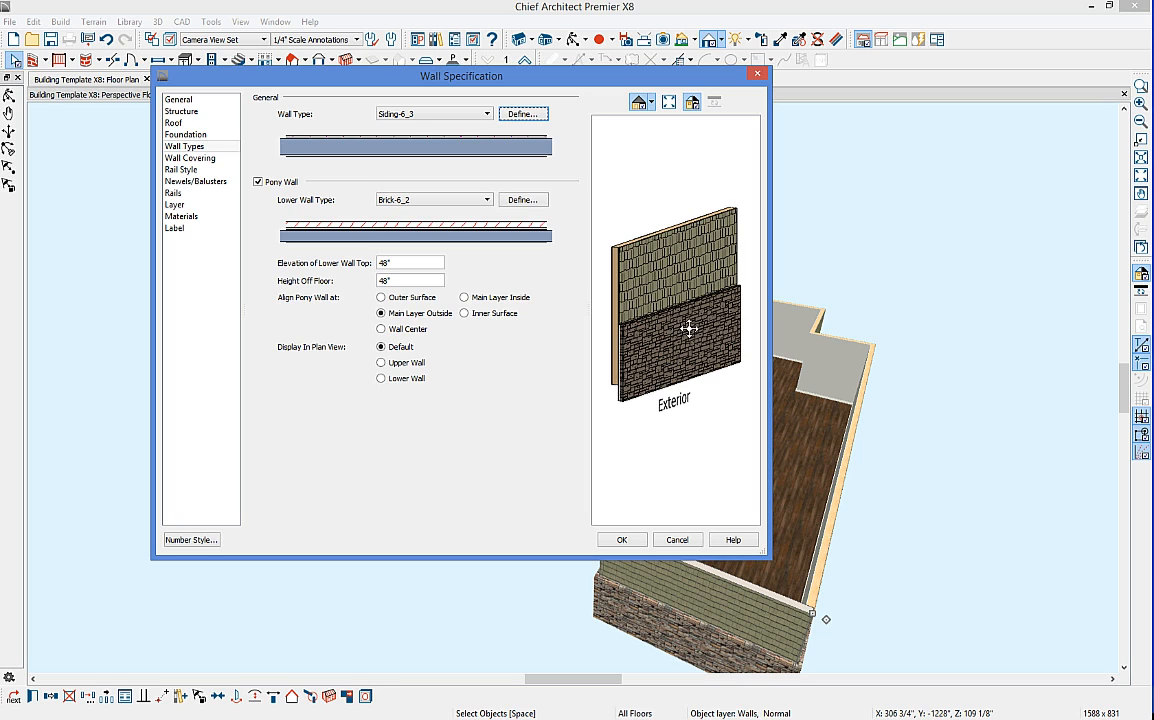
Step: Review the pony wall's materials (Suede 2010, Cypress, Drywall) and cancel the wall settings
{"action": "left_click", "coordinate": [226, 160]}
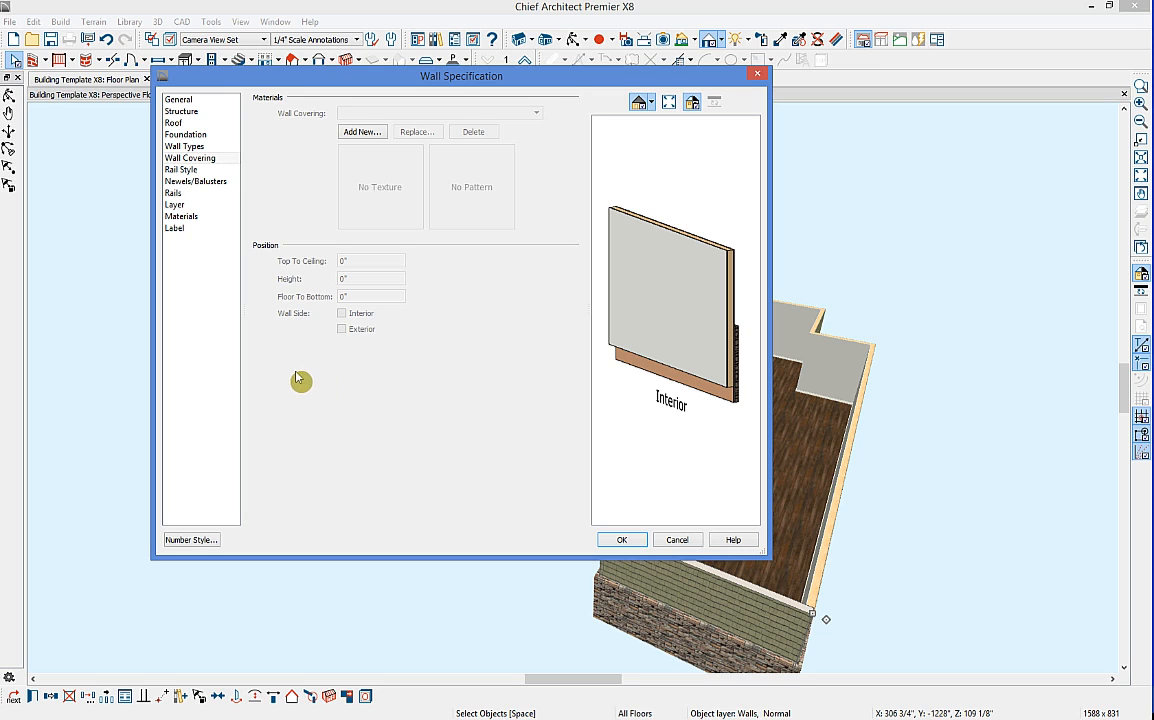
{"action": "left_click", "coordinate": [200, 217]}
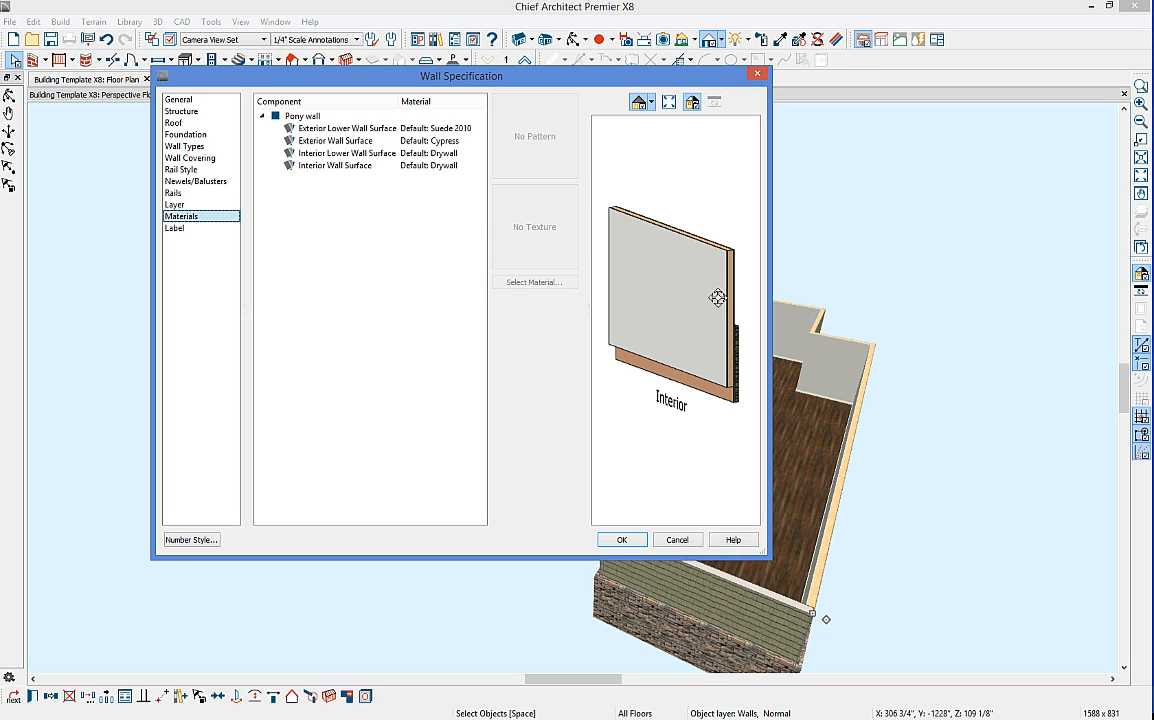
{"action": "left_click", "coordinate": [678, 540]}
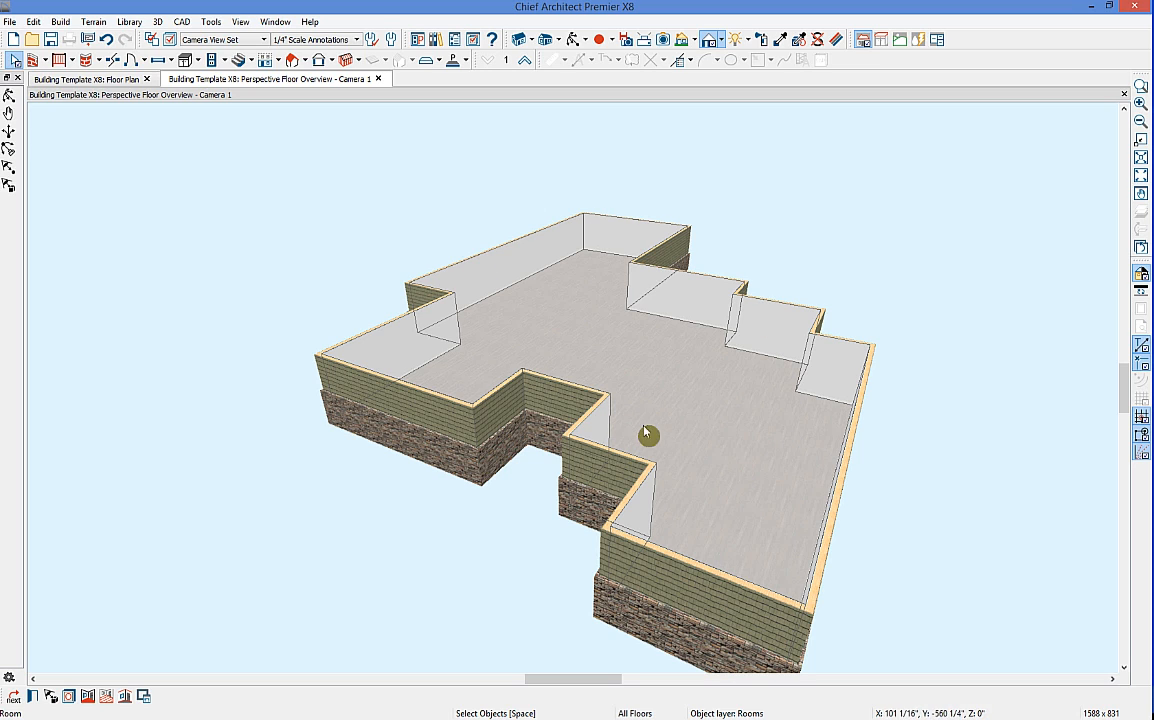
Step: Check the room's 109 1/8" finished ceiling height in its structure settings and accept them
{"action": "left_click", "coordinate": [32, 696]}
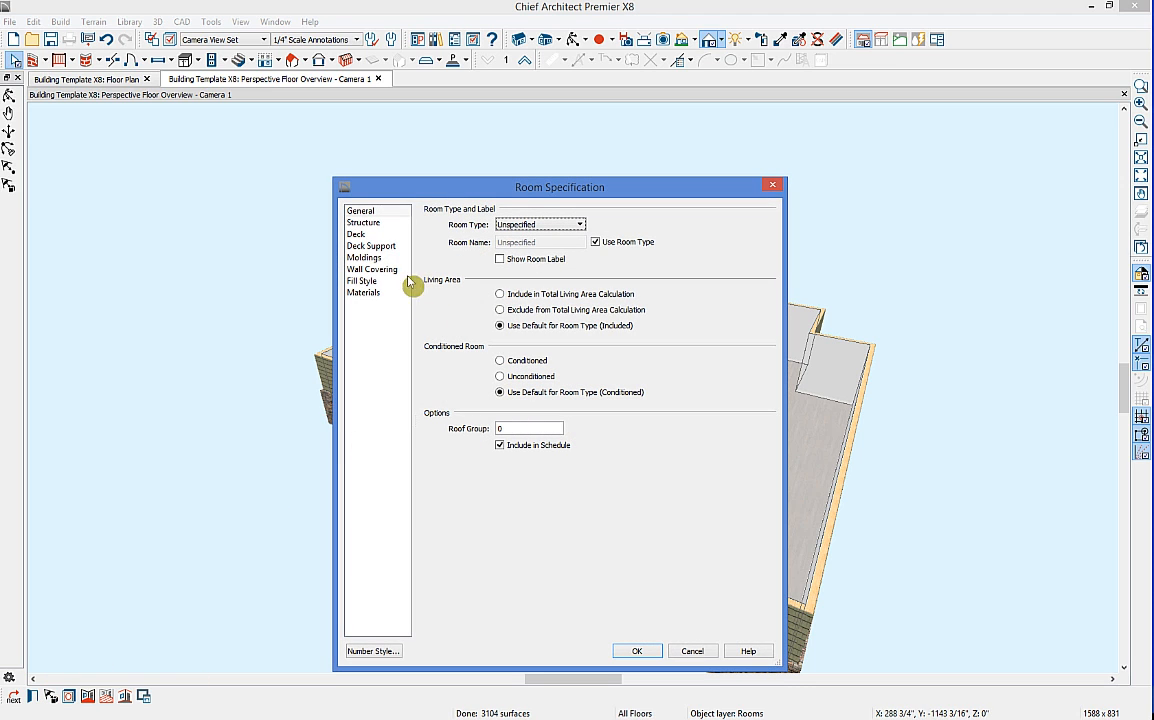
{"action": "left_click", "coordinate": [364, 222]}
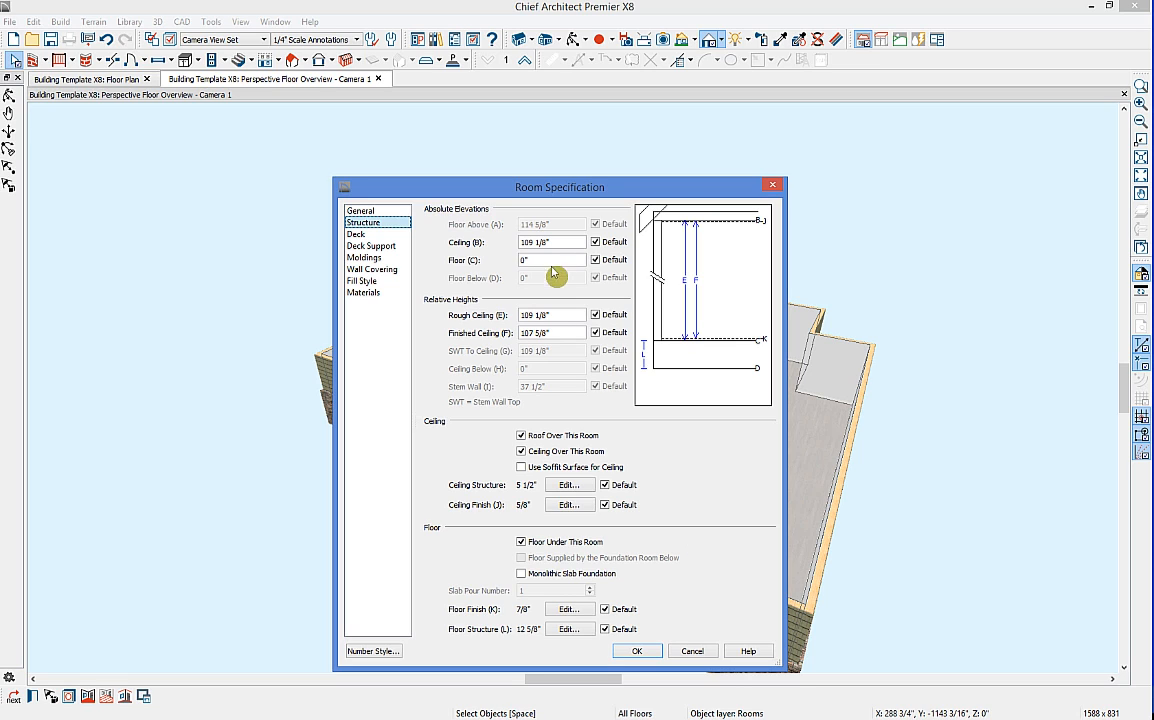
{"action": "left_click", "coordinate": [540, 336]}
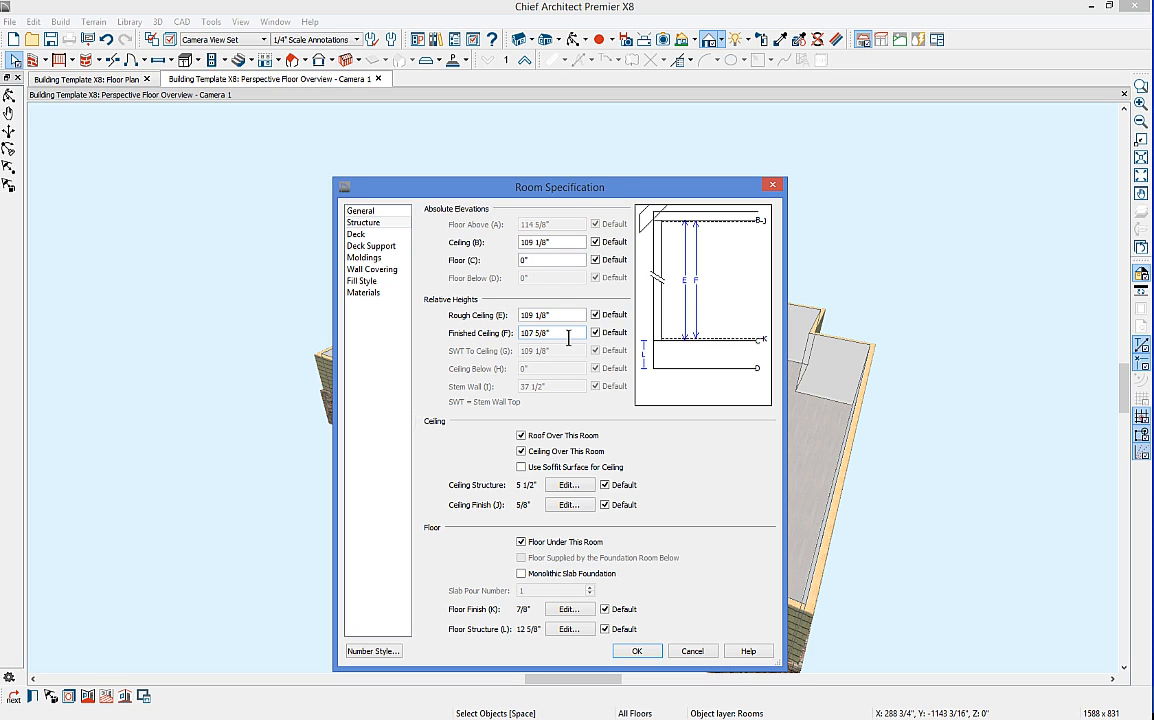
{"action": "left_click", "coordinate": [656, 656]}
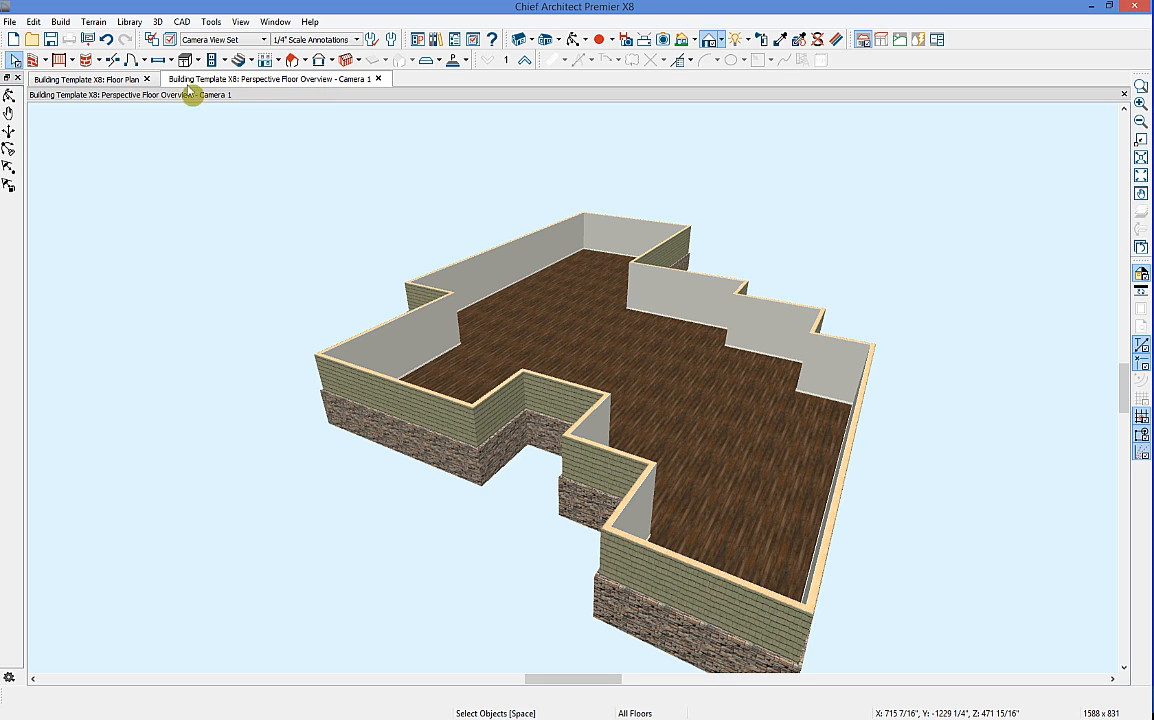
{"action": "left_click", "coordinate": [74, 80]}
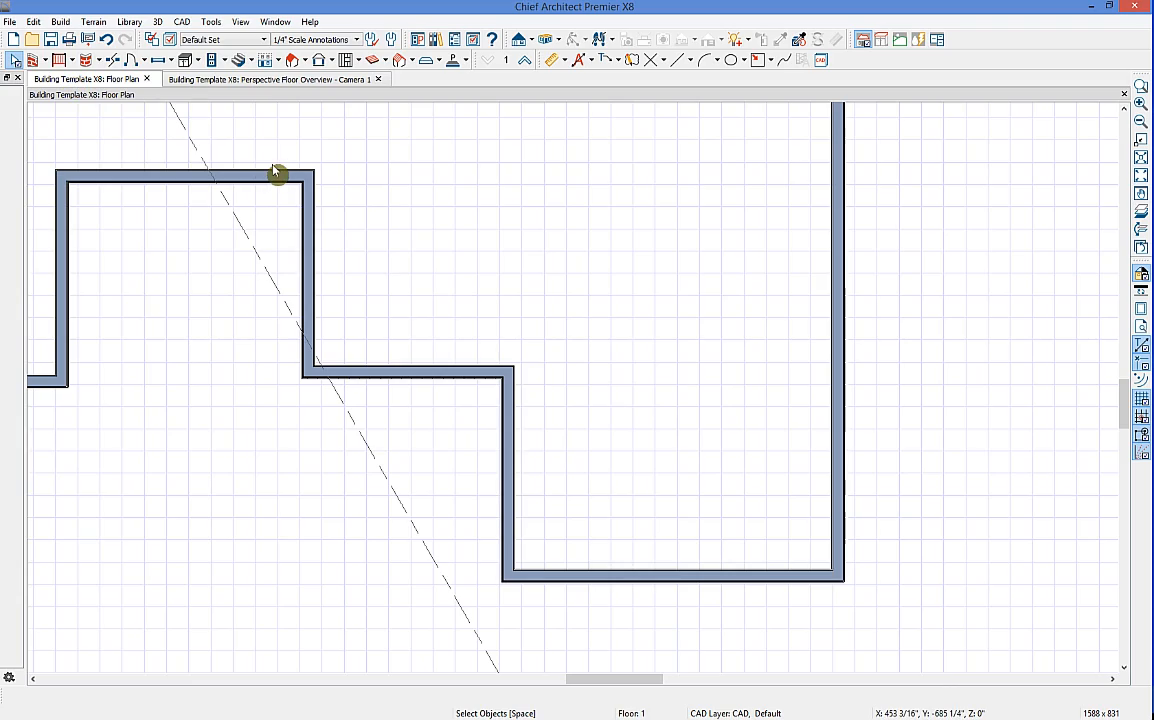
Step: Generate Auto Exterior Dimensions around the stepped house outline and center the dimensioned plan
{"action": "scroll", "coordinate": [285, 170], "scroll_direction": "down", "scroll_amount": 5}
{"action": "left_click_drag", "start_coordinate": [289, 176], "coordinate": [393, 445]}
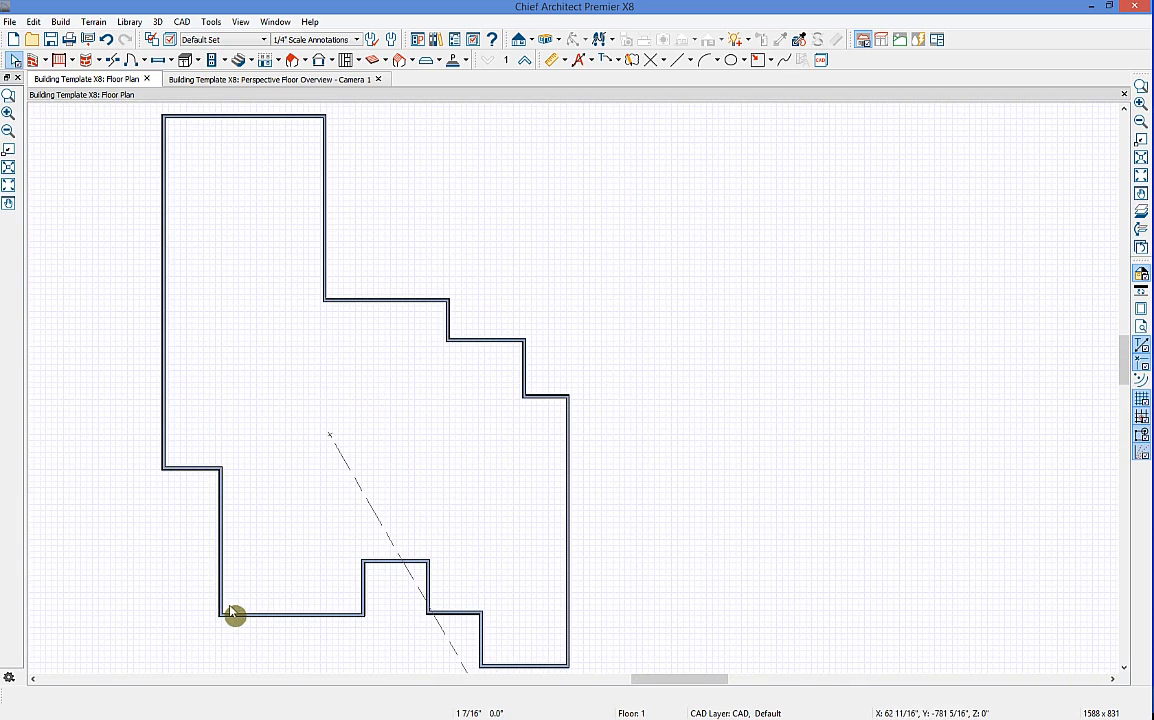
{"action": "left_click", "coordinate": [591, 61]}
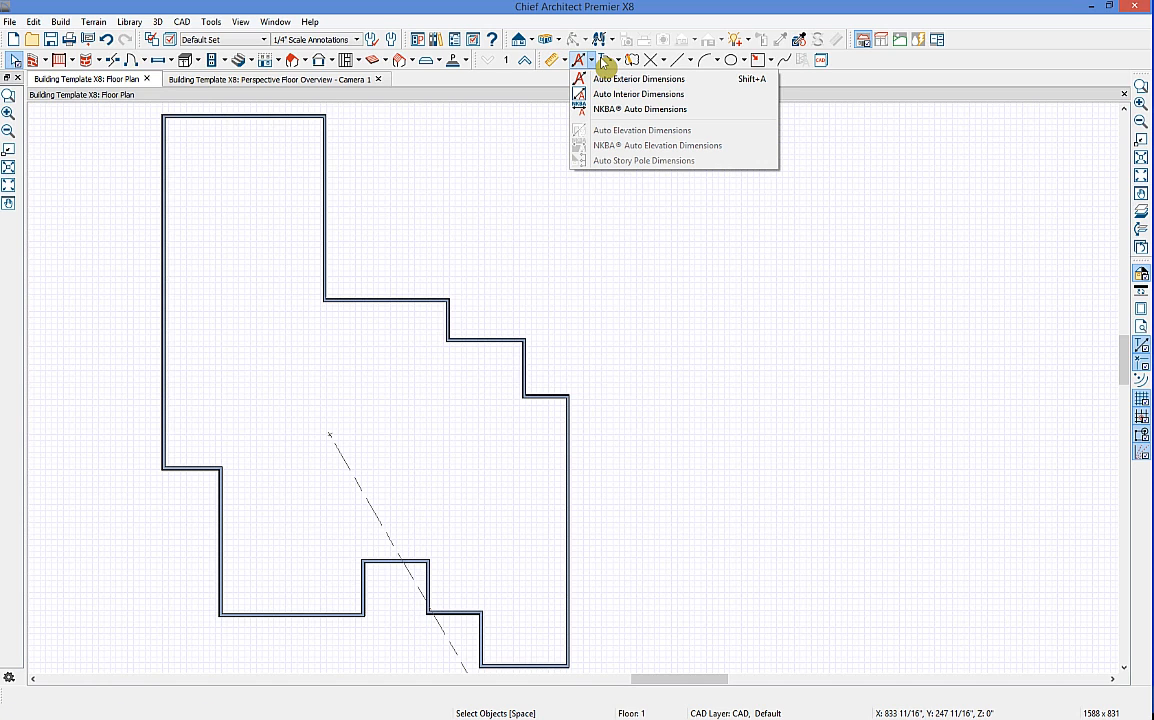
{"action": "left_click", "coordinate": [750, 88]}
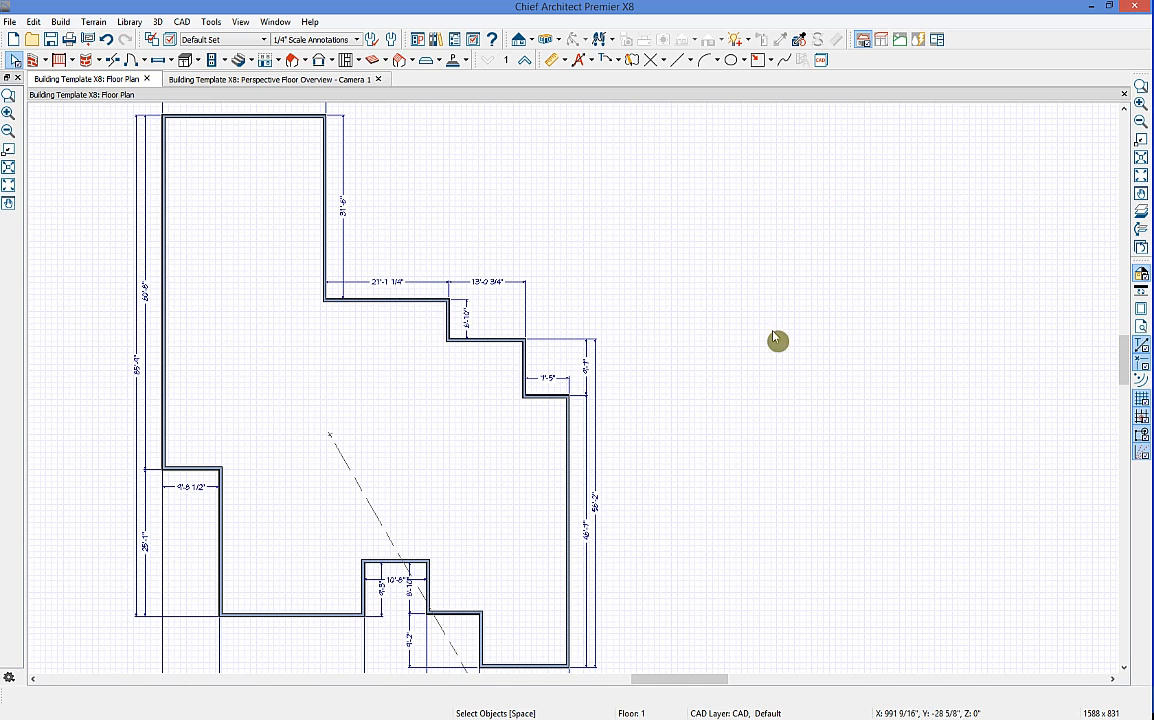
{"action": "scroll", "coordinate": [744, 389], "scroll_direction": "down", "scroll_amount": 1}
{"action": "middle_click_drag", "start_coordinate": [675, 368], "coordinate": [711, 399]}
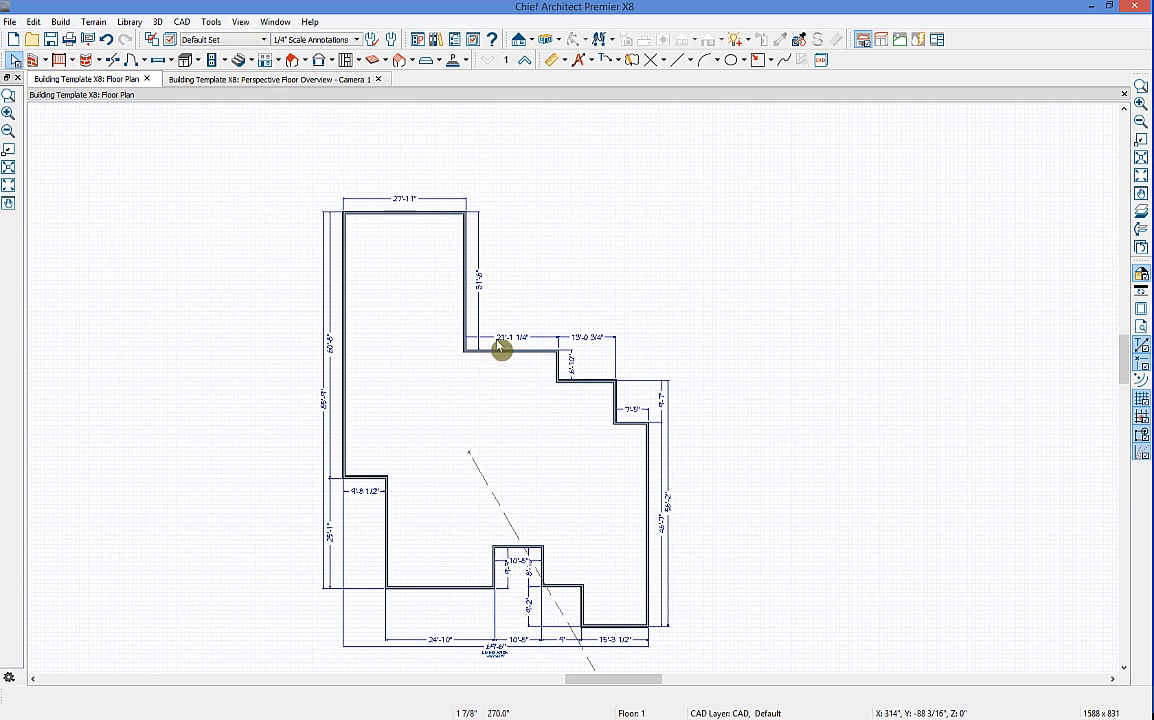
Step: Lengthen the right-side wall jog from 13'-0 3/4" to 16'-5"
{"action": "left_click", "coordinate": [620, 410]}
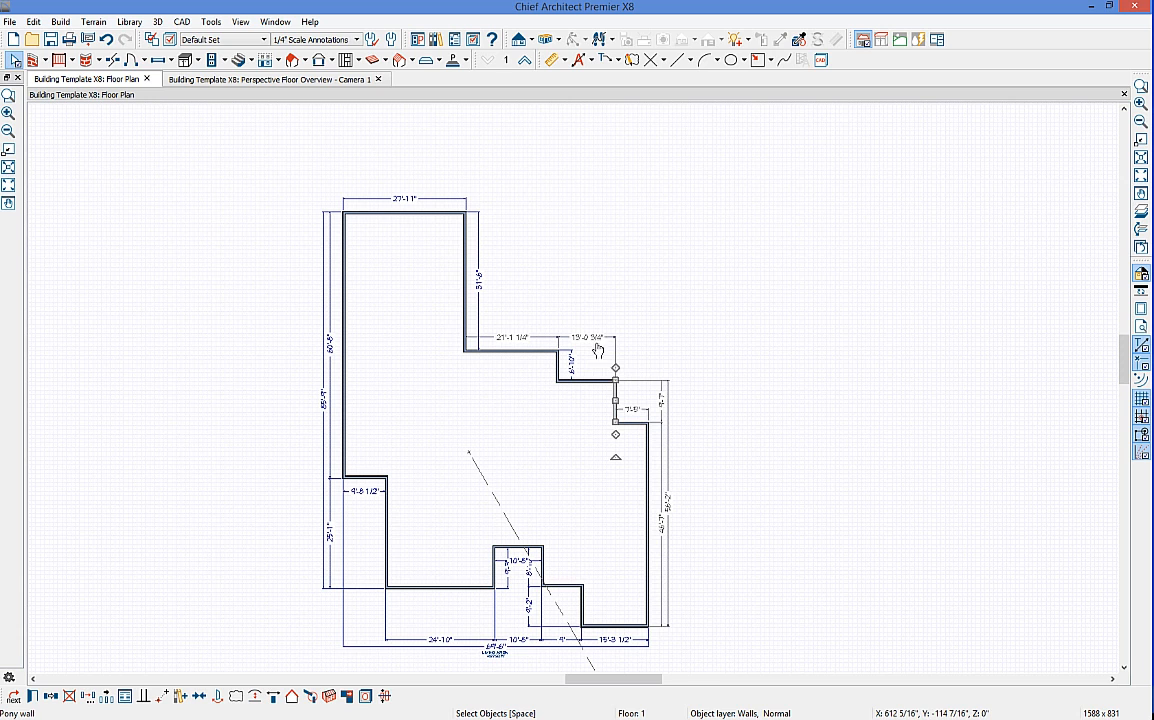
{"action": "left_click", "coordinate": [621, 402]}
{"action": "scroll", "coordinate": [621, 402], "scroll_direction": "up", "scroll_amount": 1}
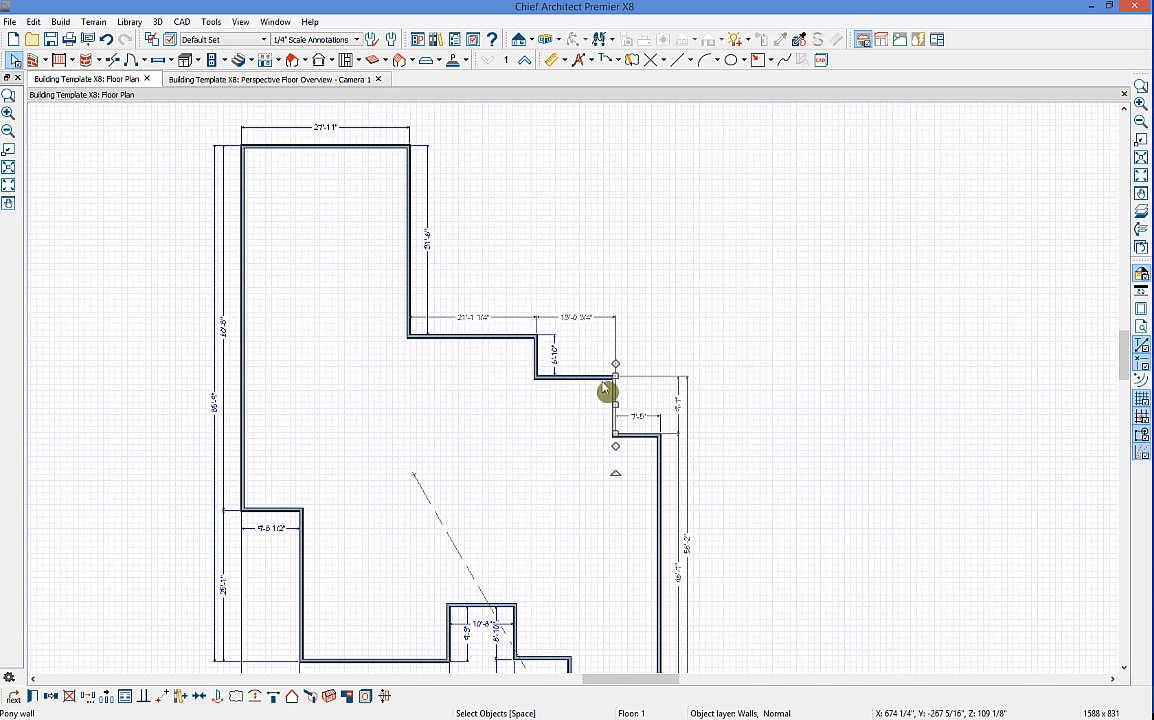
{"action": "left_click", "coordinate": [578, 317]}
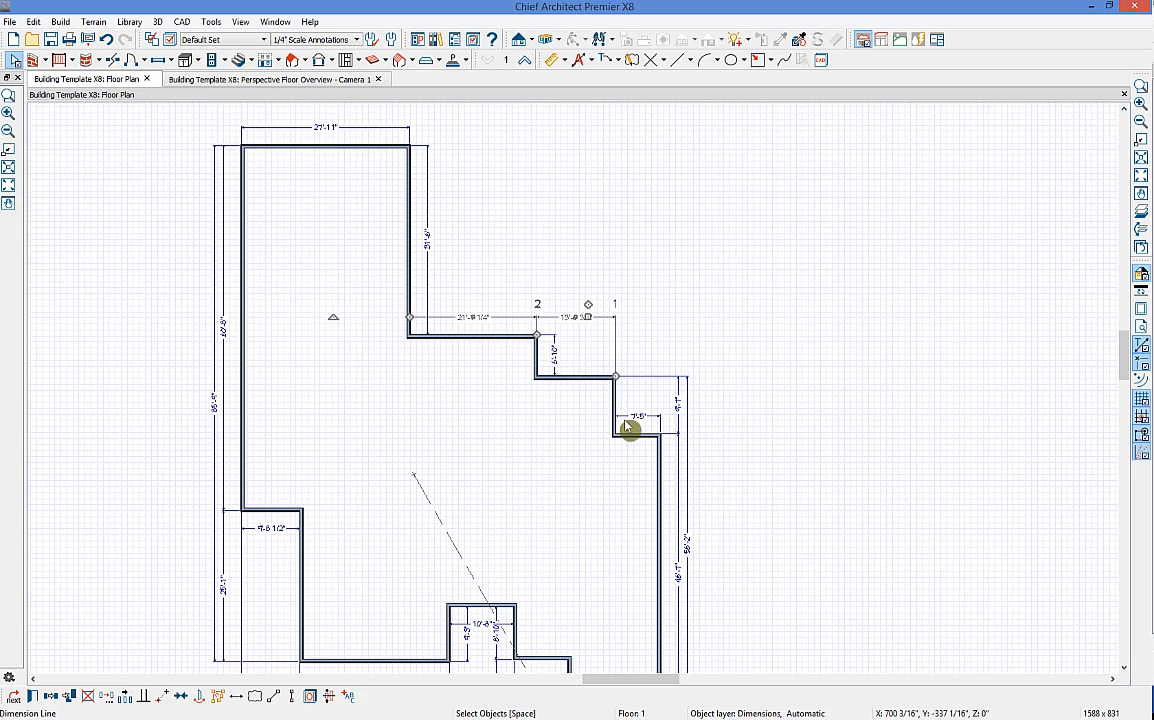
{"action": "type", "text": "1"}
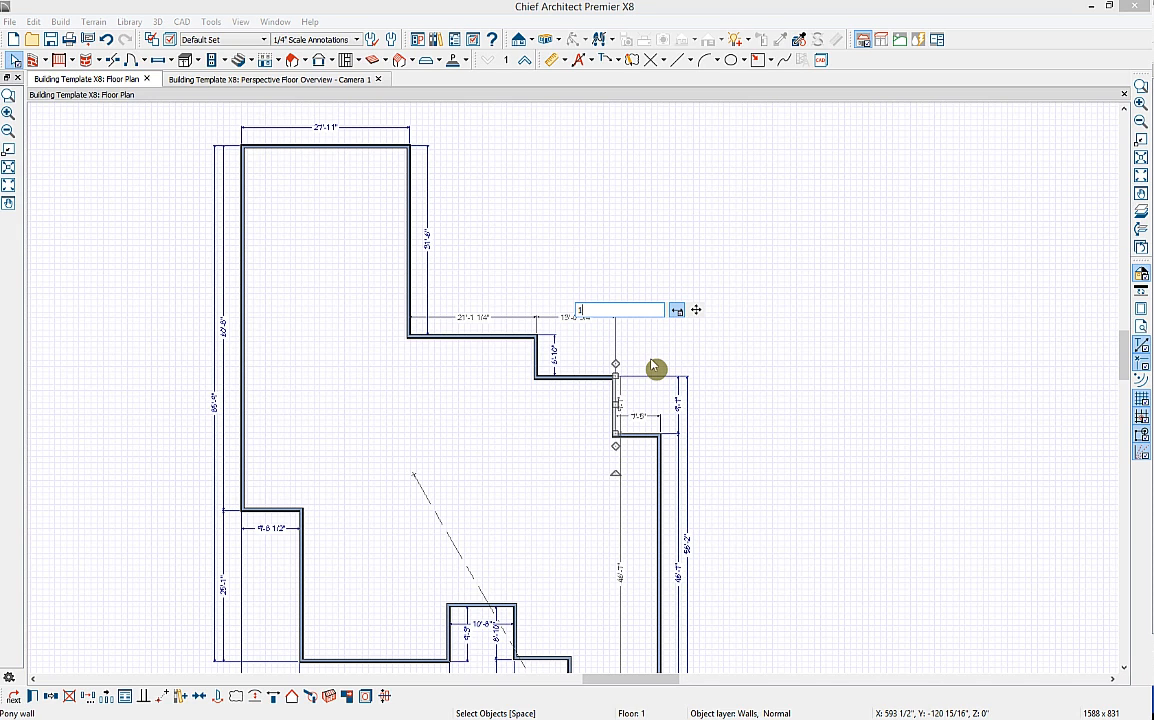
{"action": "type", "text": "6' 5"}
{"action": "key", "text": "Return"}
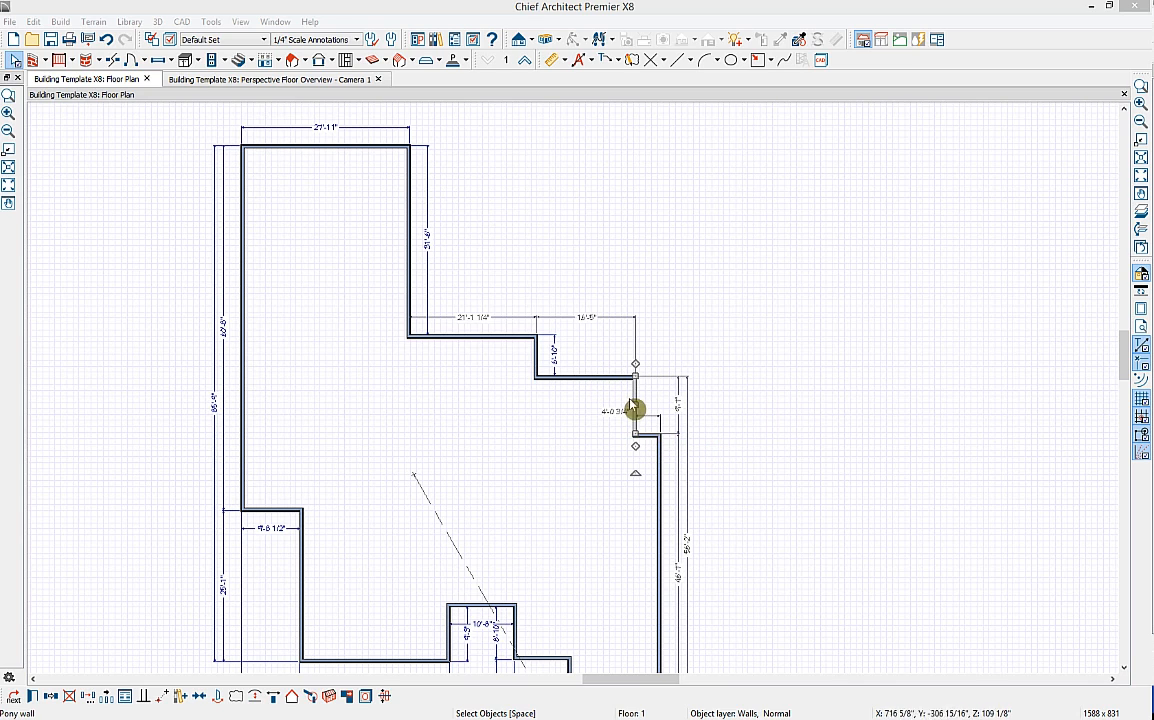
Step: Shorten the short wall below the jog from 9'7" to 3', then view the 3D overview
{"action": "left_click", "coordinate": [652, 443]}
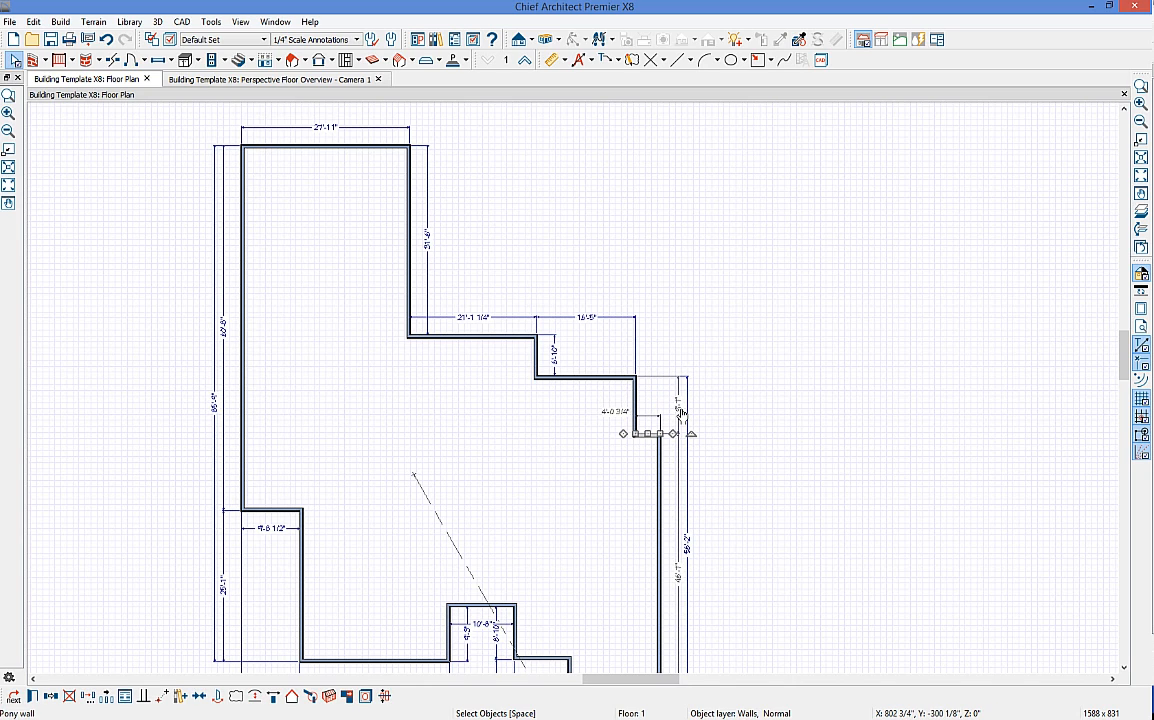
{"action": "left_click", "coordinate": [680, 411]}
{"action": "type", "text": "3'"}
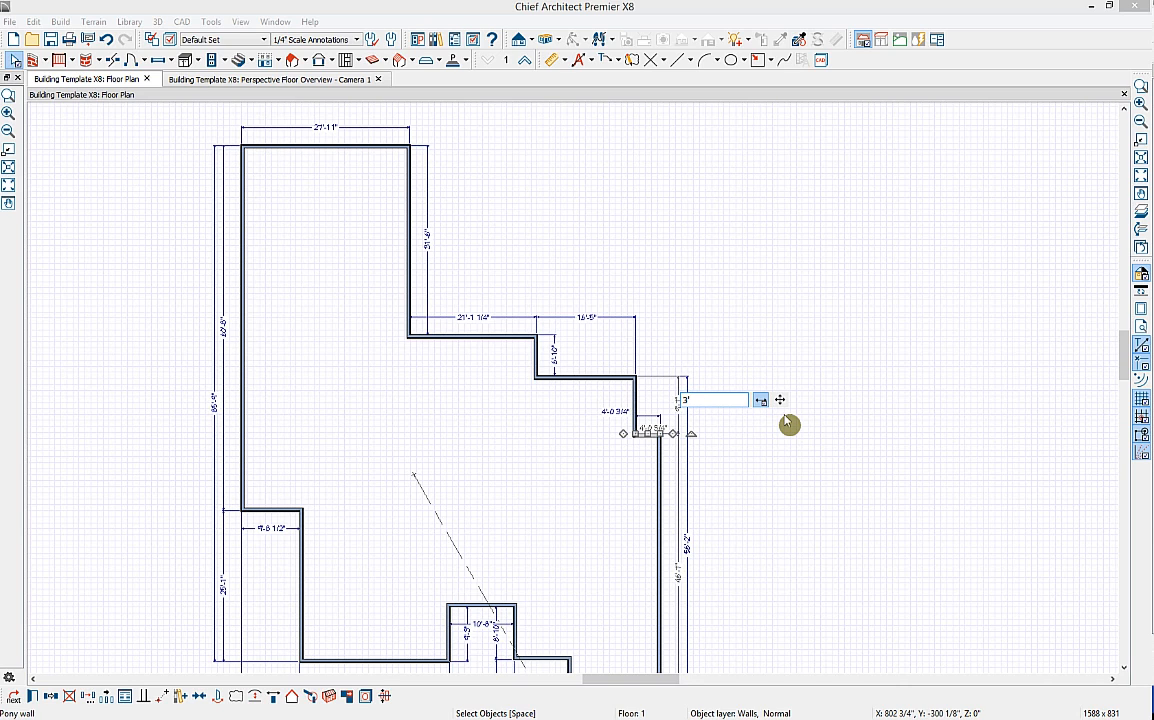
{"action": "key", "text": "Return"}
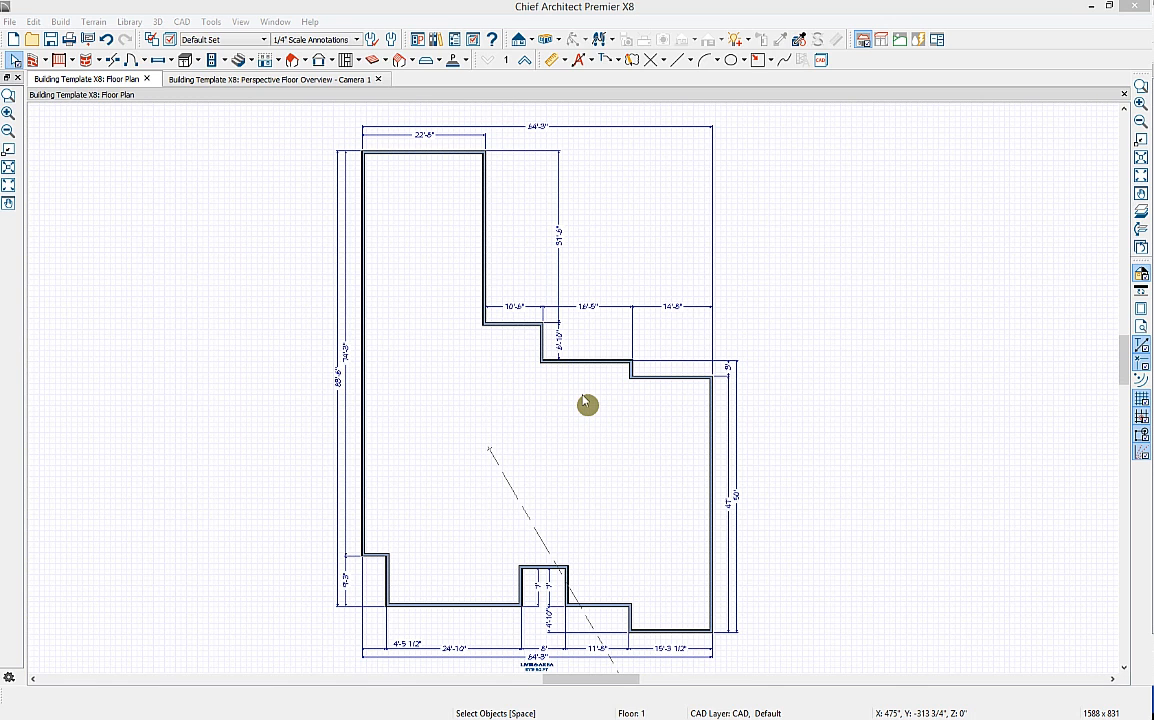
{"action": "left_click", "coordinate": [236, 84]}
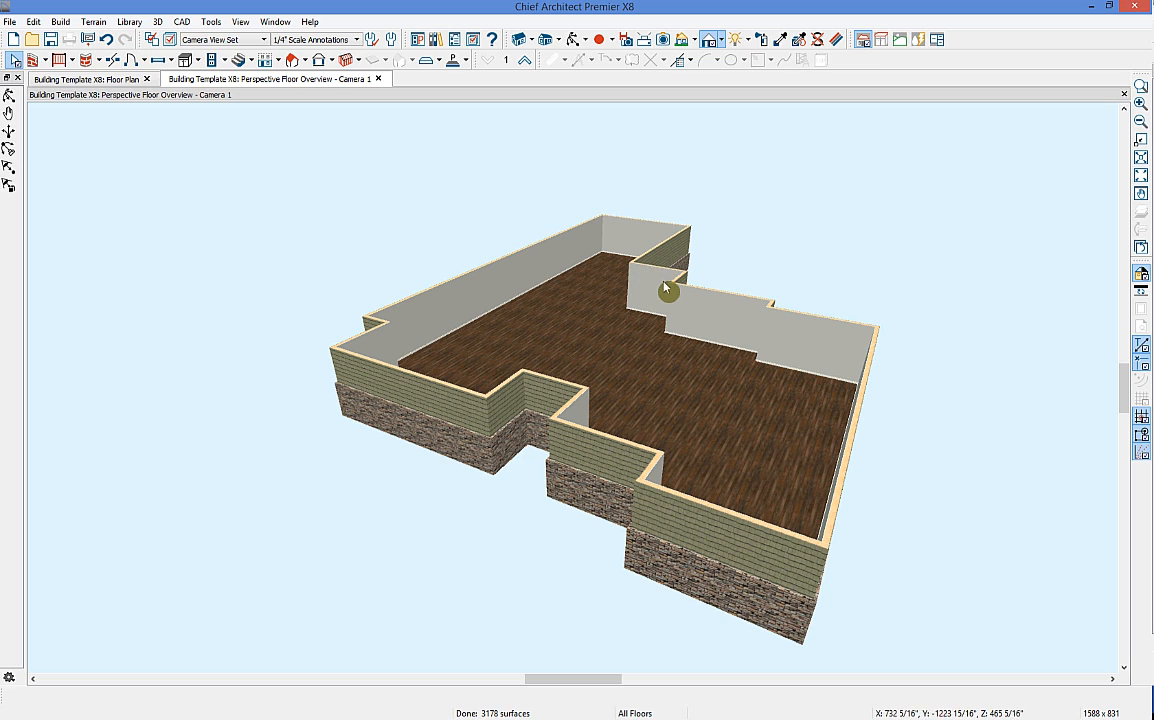
Step: Draw an interior wall back to front, splitting off a 14'-8" wide right section
{"action": "left_click", "coordinate": [45, 61]}
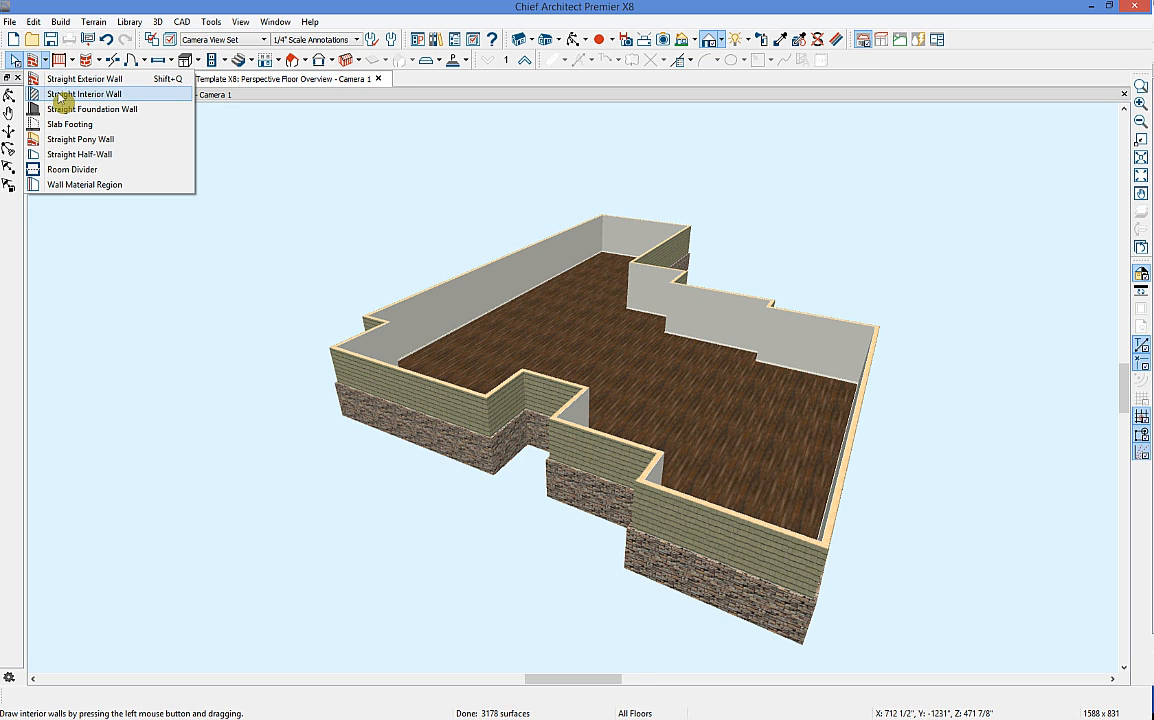
{"action": "left_click", "coordinate": [60, 95]}
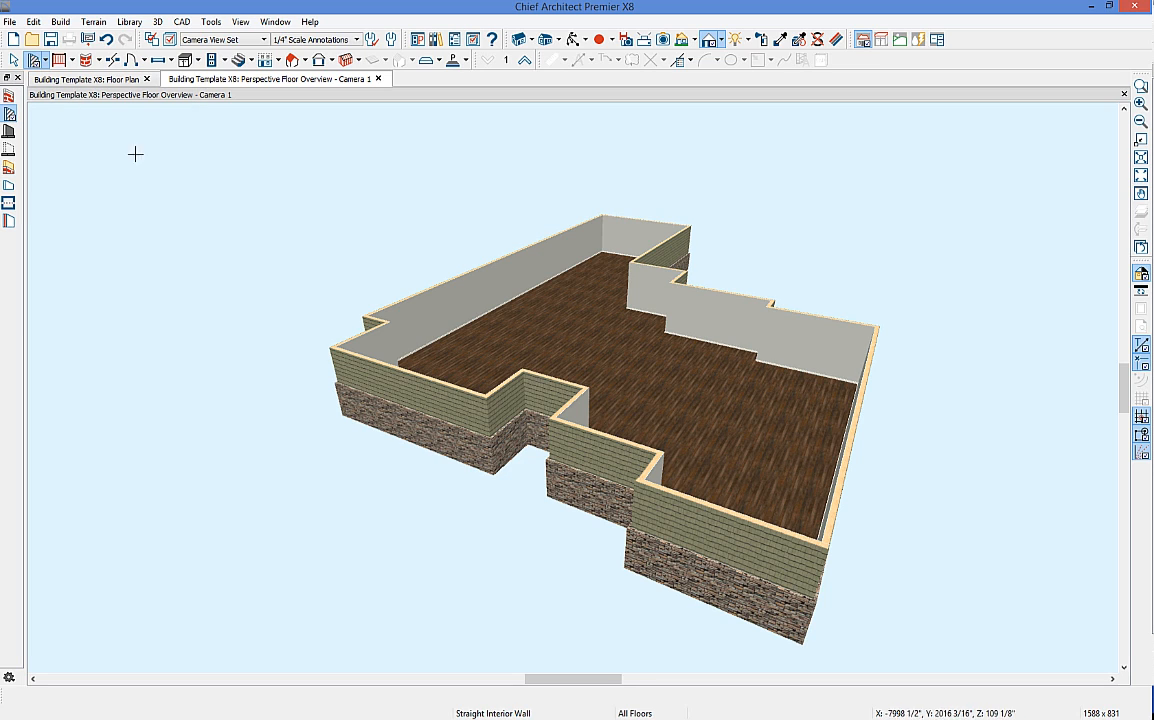
{"action": "left_click_drag", "start_coordinate": [767, 306], "coordinate": [677, 454]}
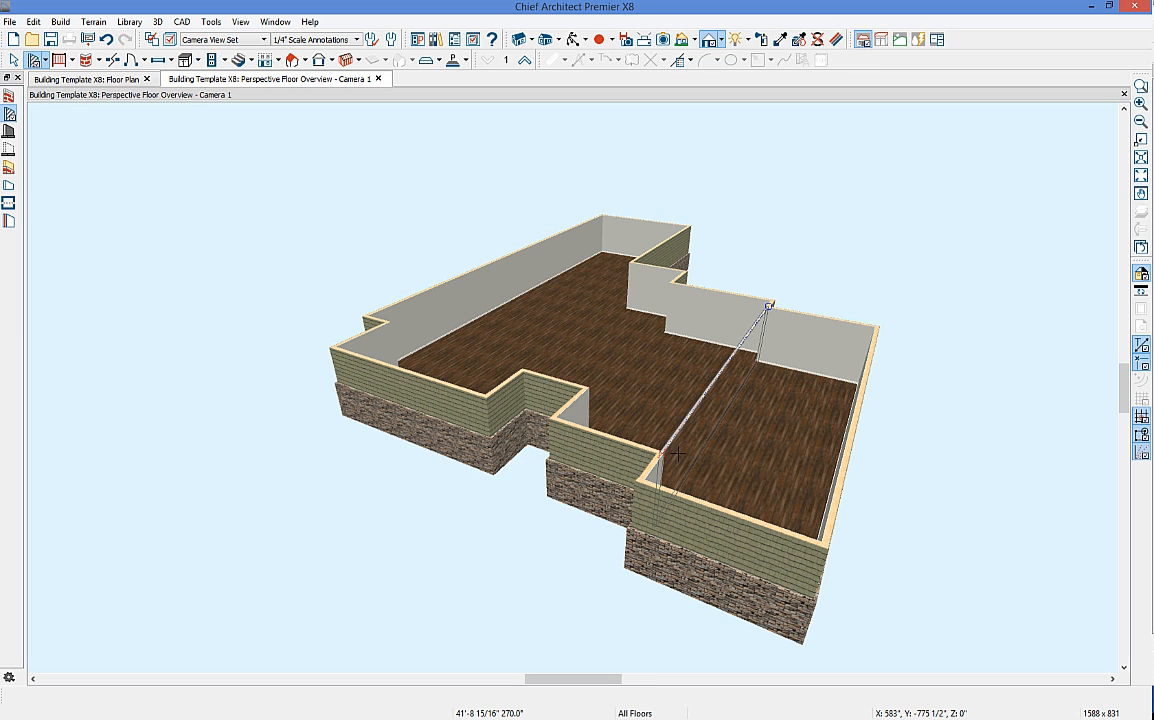
{"action": "left_click_drag", "start_coordinate": [677, 454], "coordinate": [677, 454]}
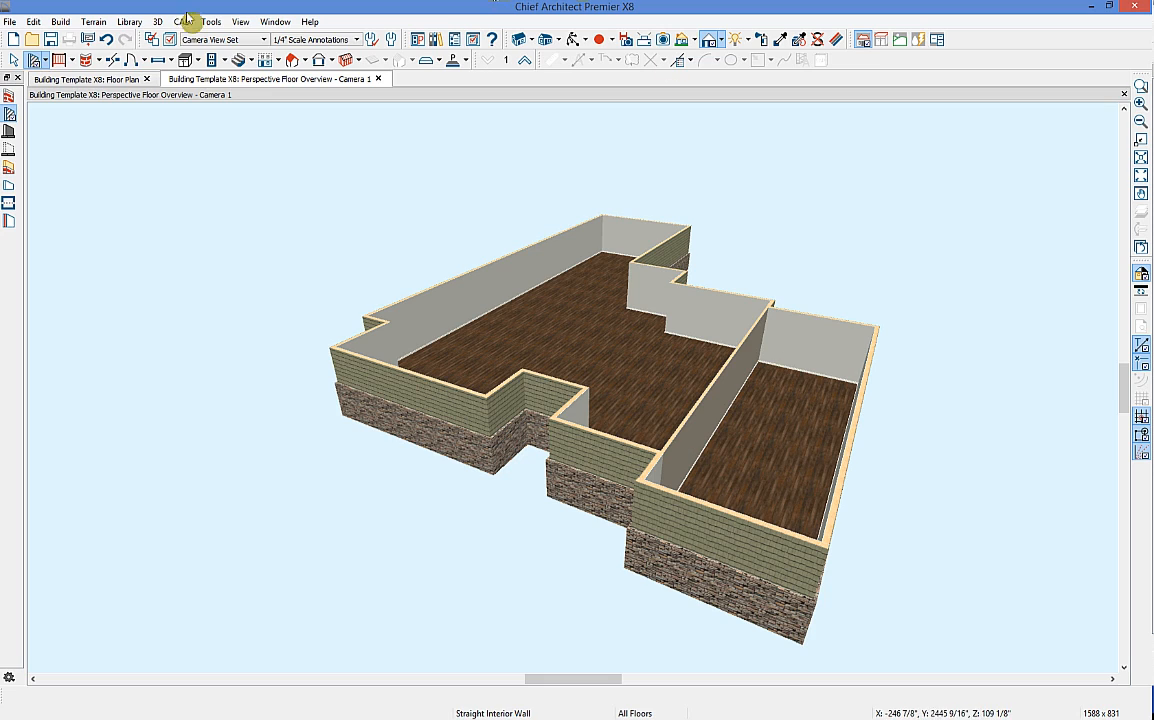
{"action": "left_click", "coordinate": [80, 78]}
{"action": "scroll", "coordinate": [650, 470], "scroll_direction": "up", "scroll_amount": 4}
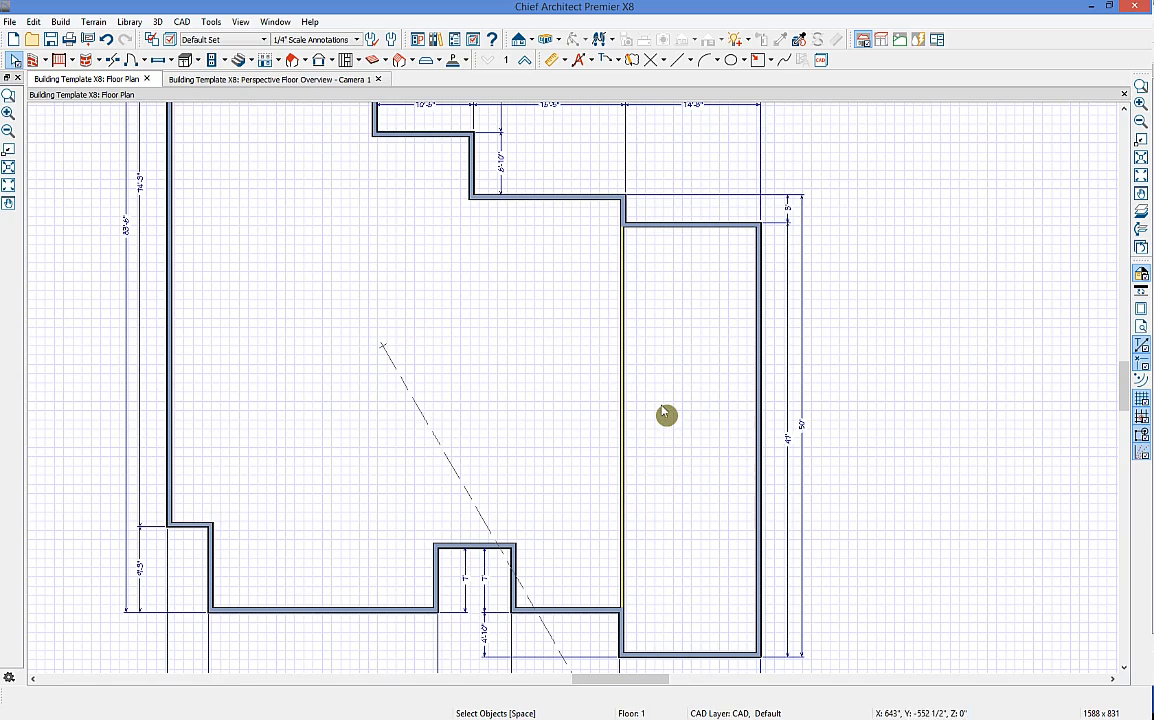
Step: Turn off display of the Dimensions, Automatic layer in Layer Display Options
{"action": "scroll", "coordinate": [726, 506], "scroll_direction": "down", "scroll_amount": 4}
{"action": "middle_click_drag", "start_coordinate": [706, 508], "coordinate": [689, 469]}
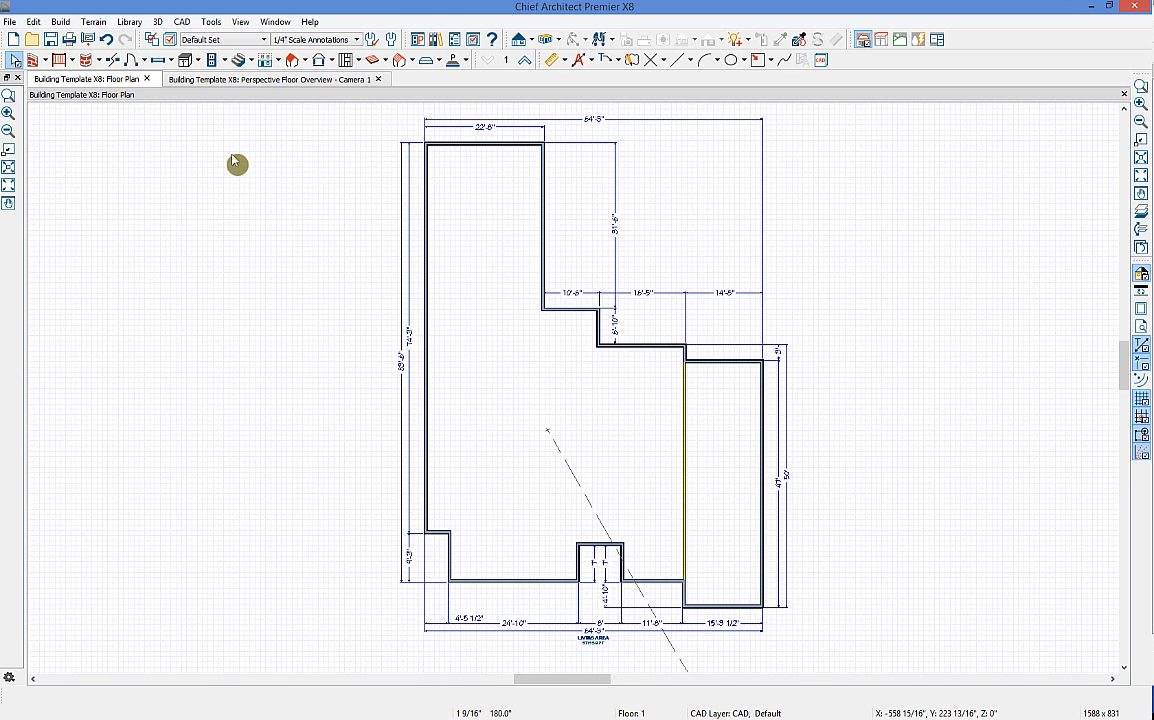
{"action": "left_click", "coordinate": [170, 40]}
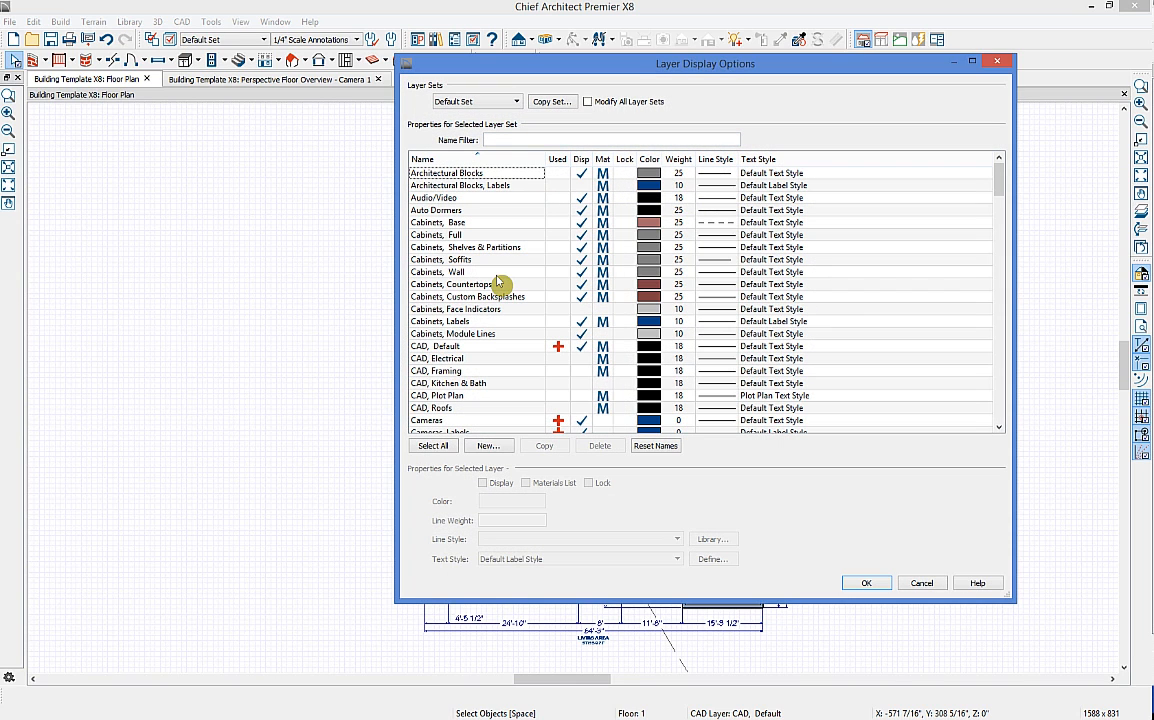
{"action": "scroll", "coordinate": [497, 283], "scroll_direction": "down", "scroll_amount": 6}
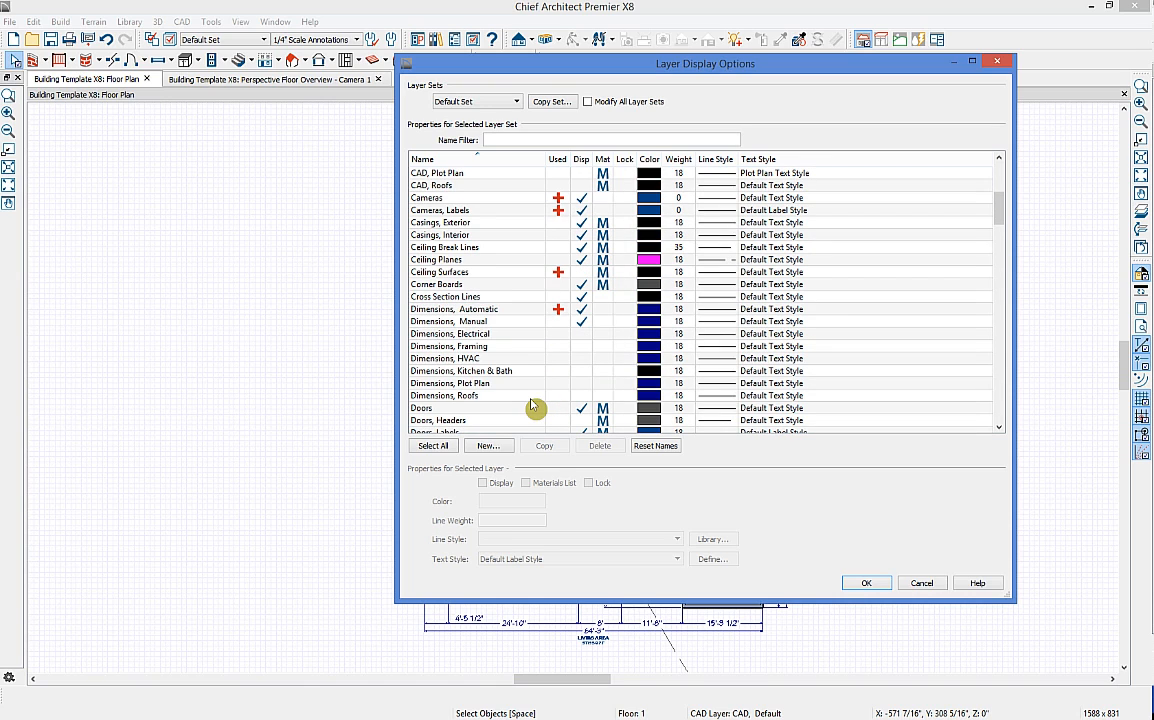
{"action": "left_click", "coordinate": [581, 296]}
{"action": "left_click", "coordinate": [581, 309]}
{"action": "left_click", "coordinate": [582, 311]}
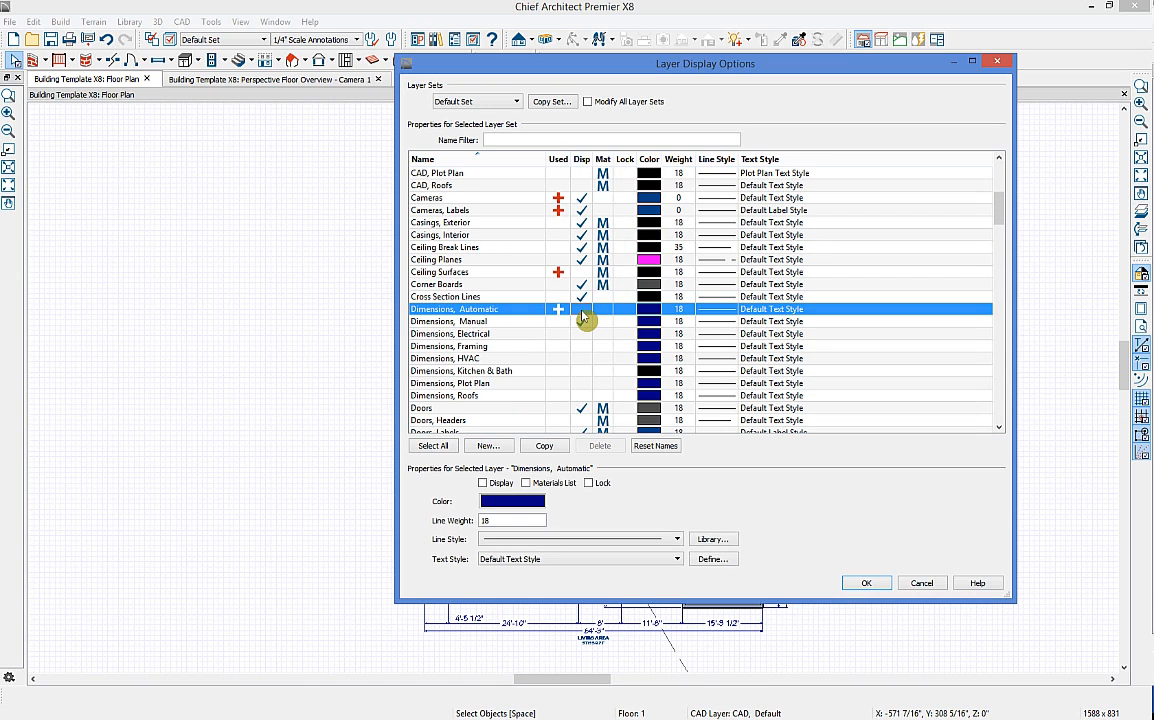
{"action": "left_click", "coordinate": [862, 585]}
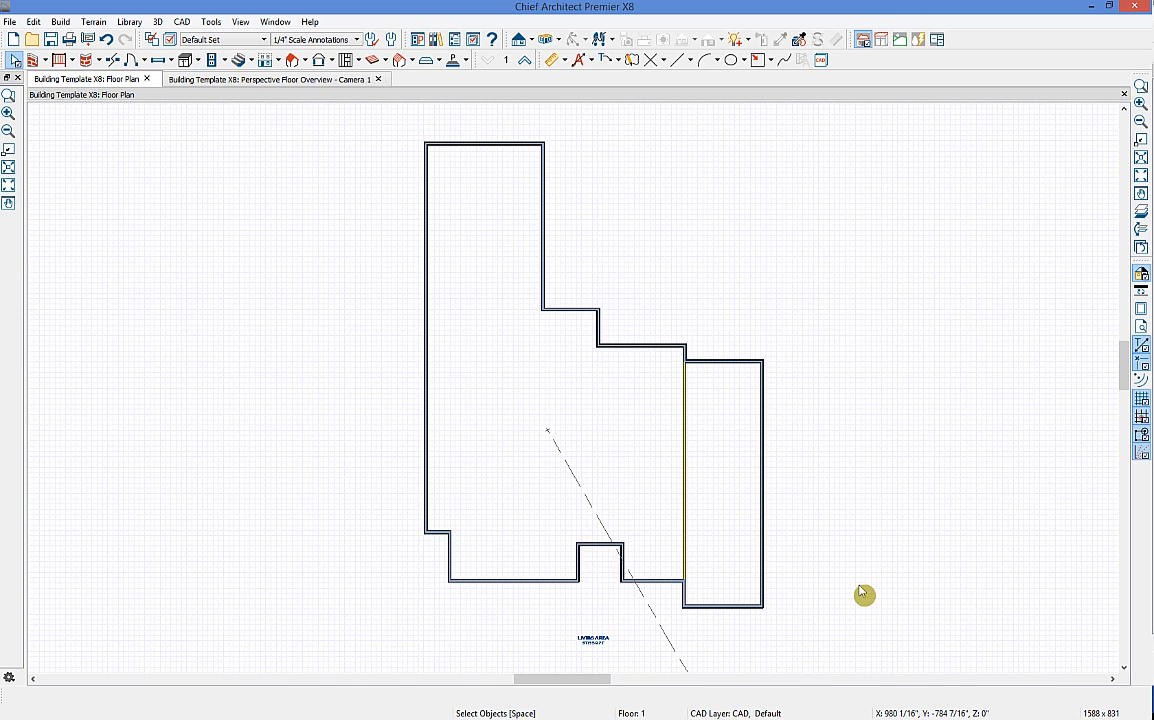
Step: Draw a straight interior wall across the upper end of the left wing
{"action": "middle_click_drag", "start_coordinate": [677, 376], "coordinate": [746, 484]}
{"action": "left_click", "coordinate": [33, 60]}
{"action": "left_click", "coordinate": [63, 94]}
{"action": "left_click_drag", "start_coordinate": [479, 345], "coordinate": [594, 346]}
{"action": "scroll", "coordinate": [590, 317], "scroll_direction": "up", "scroll_amount": 2}
{"action": "middle_click_drag", "start_coordinate": [590, 317], "coordinate": [500, 504]}
{"action": "left_click", "coordinate": [567, 62]}
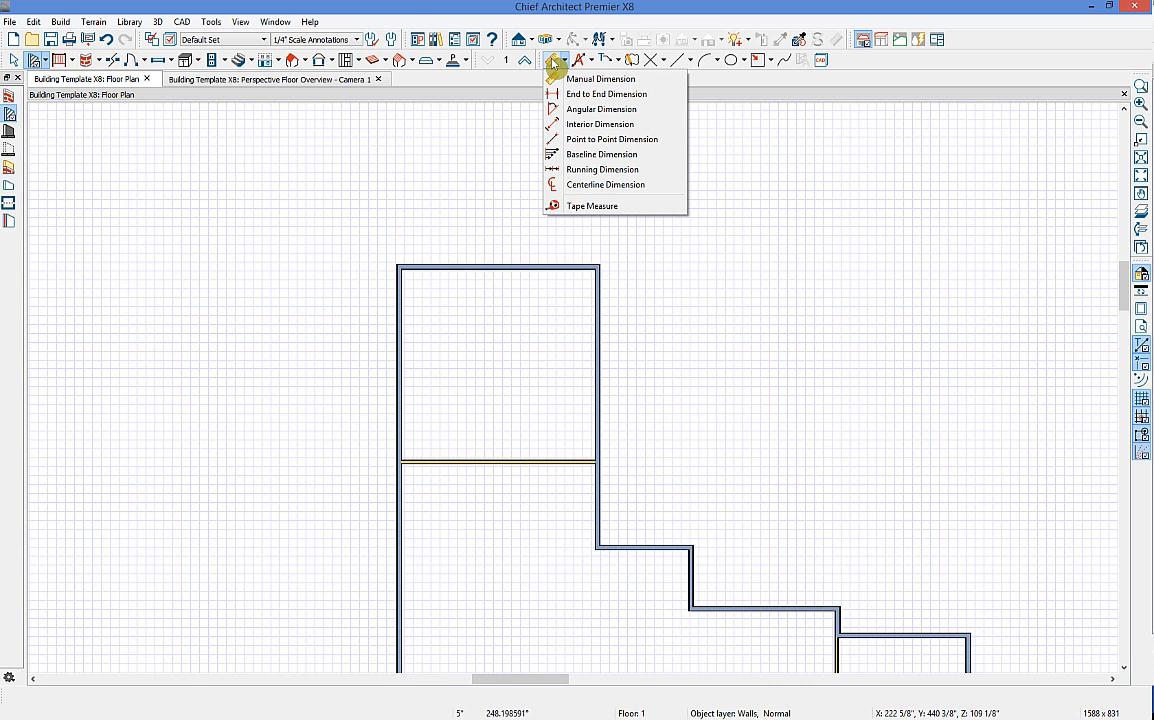
Step: Add interior dimensions for the upper room's 21'4" width and its depth
{"action": "left_click", "coordinate": [561, 78]}
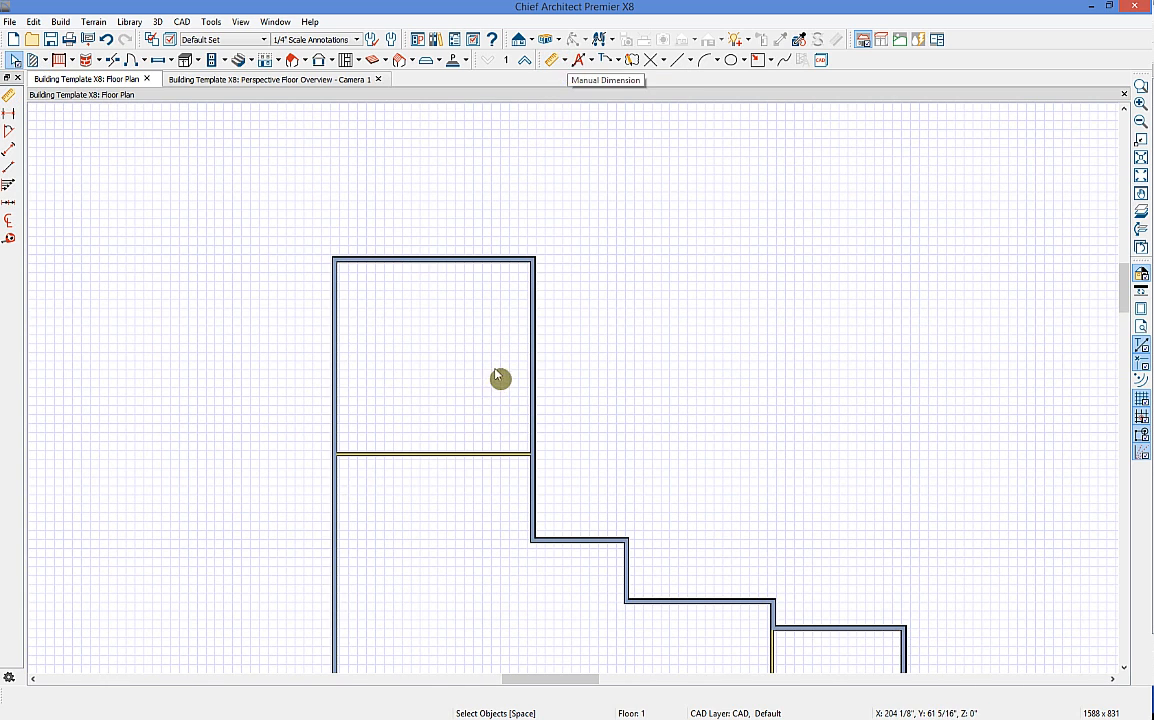
{"action": "left_click", "coordinate": [565, 60]}
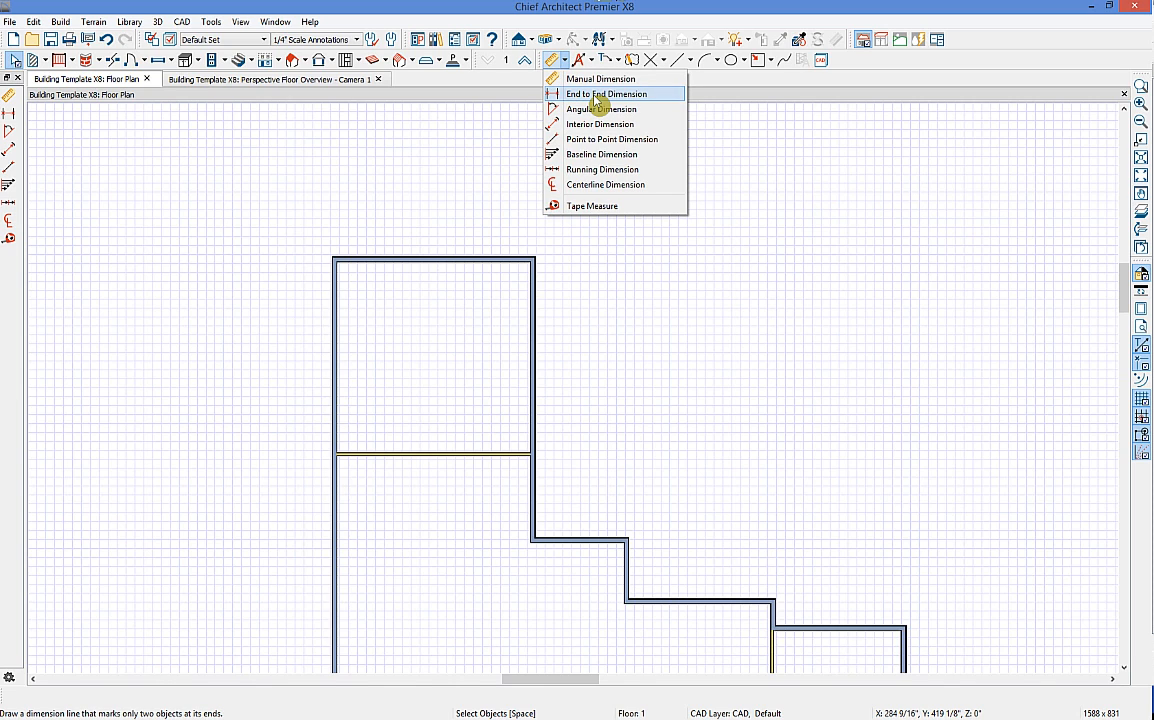
{"action": "left_click", "coordinate": [644, 127]}
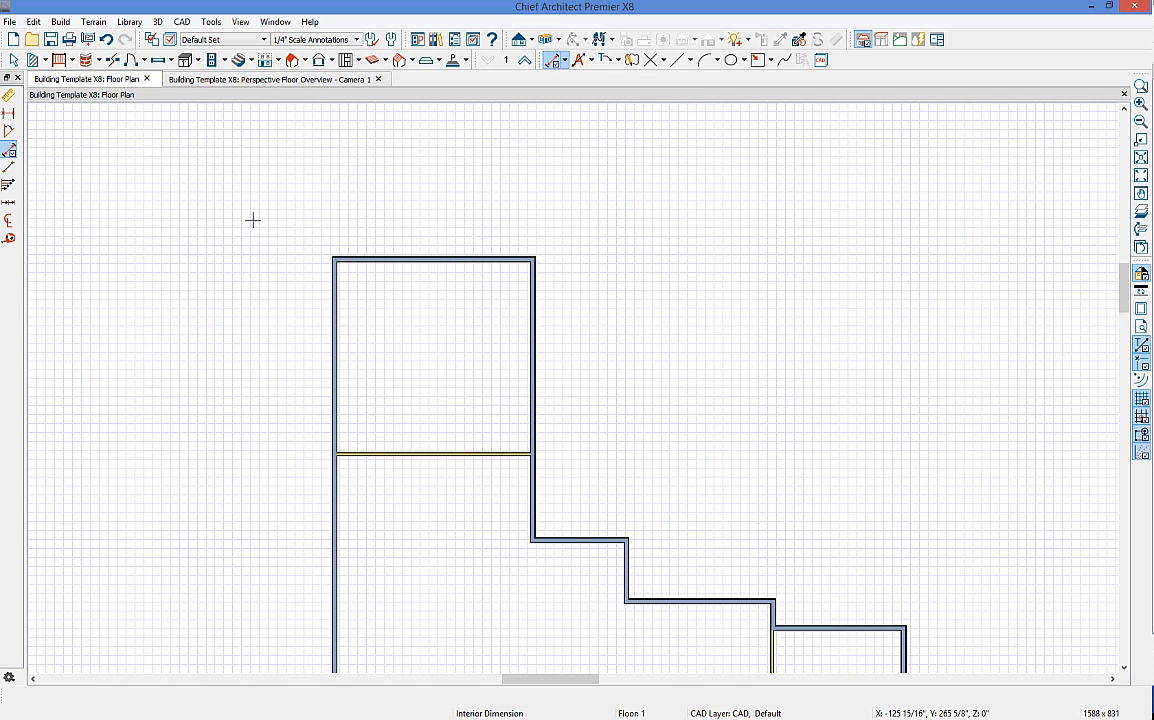
{"action": "left_click_drag", "start_coordinate": [134, 368], "coordinate": [824, 391]}
{"action": "scroll", "coordinate": [495, 361], "scroll_direction": "up", "scroll_amount": 2}
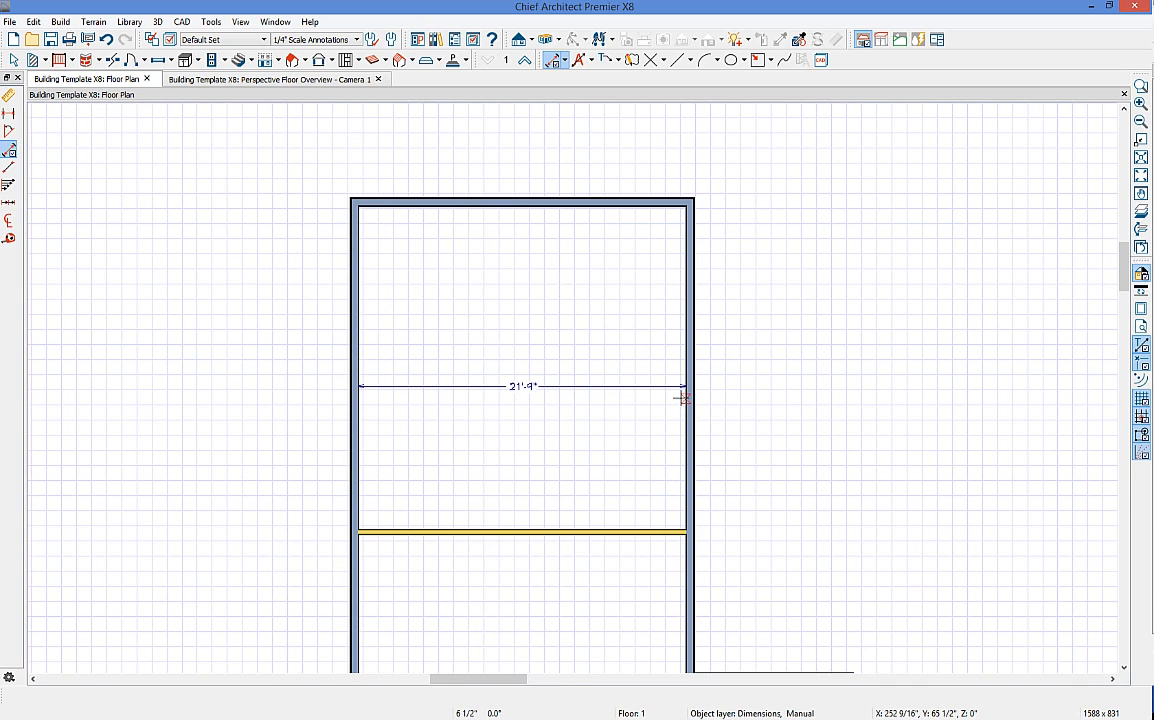
{"action": "left_click_drag", "start_coordinate": [607, 179], "coordinate": [610, 492]}
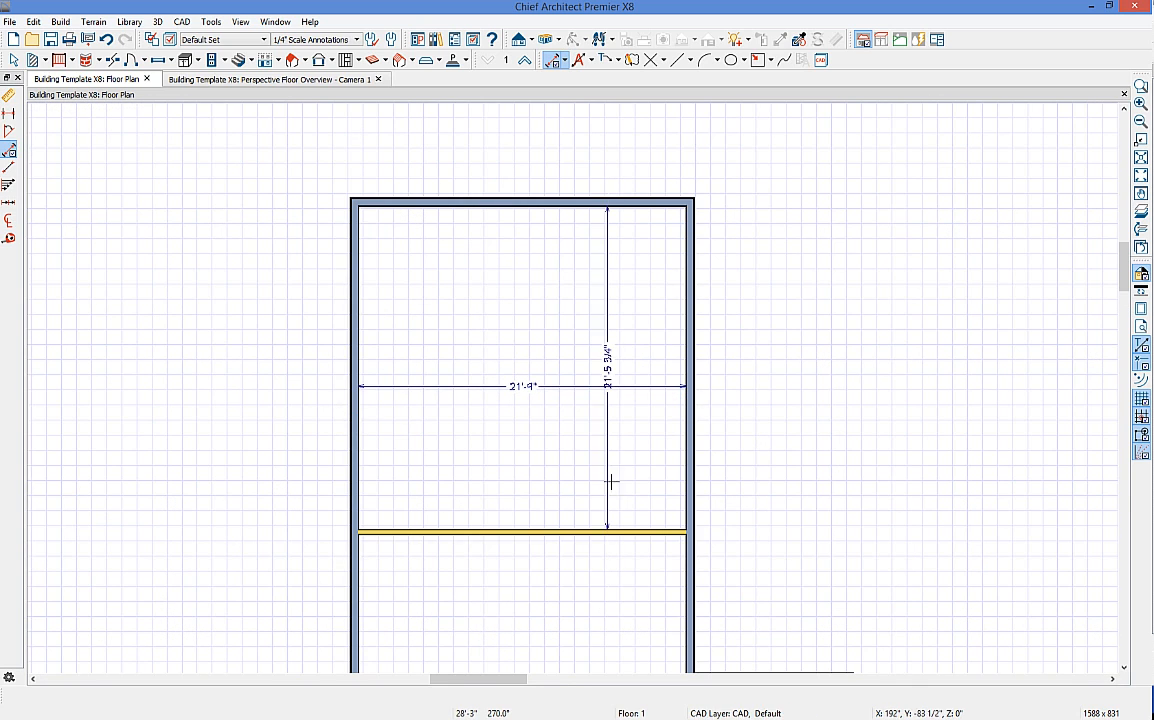
{"action": "key", "text": "space"}
Step: Move the depth dimension outside the room and the width dimension below the new wall
{"action": "left_click", "coordinate": [610, 368]}
{"action": "left_click_drag", "start_coordinate": [610, 368], "coordinate": [780, 360]}
{"action": "left_click", "coordinate": [528, 386]}
{"action": "left_click_drag", "start_coordinate": [522, 402], "coordinate": [548, 588]}
{"action": "middle_click_drag", "start_coordinate": [726, 605], "coordinate": [734, 536]}
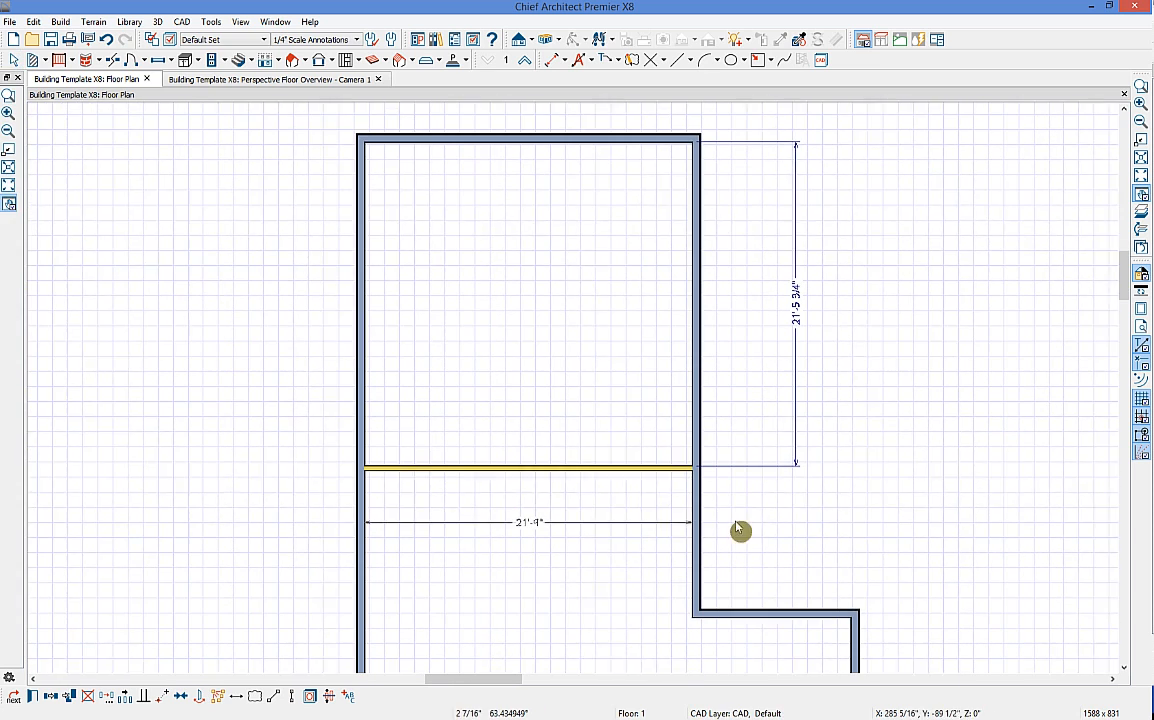
Step: Move the interior wall so the upper room's depth becomes 22'
{"action": "left_click", "coordinate": [620, 465]}
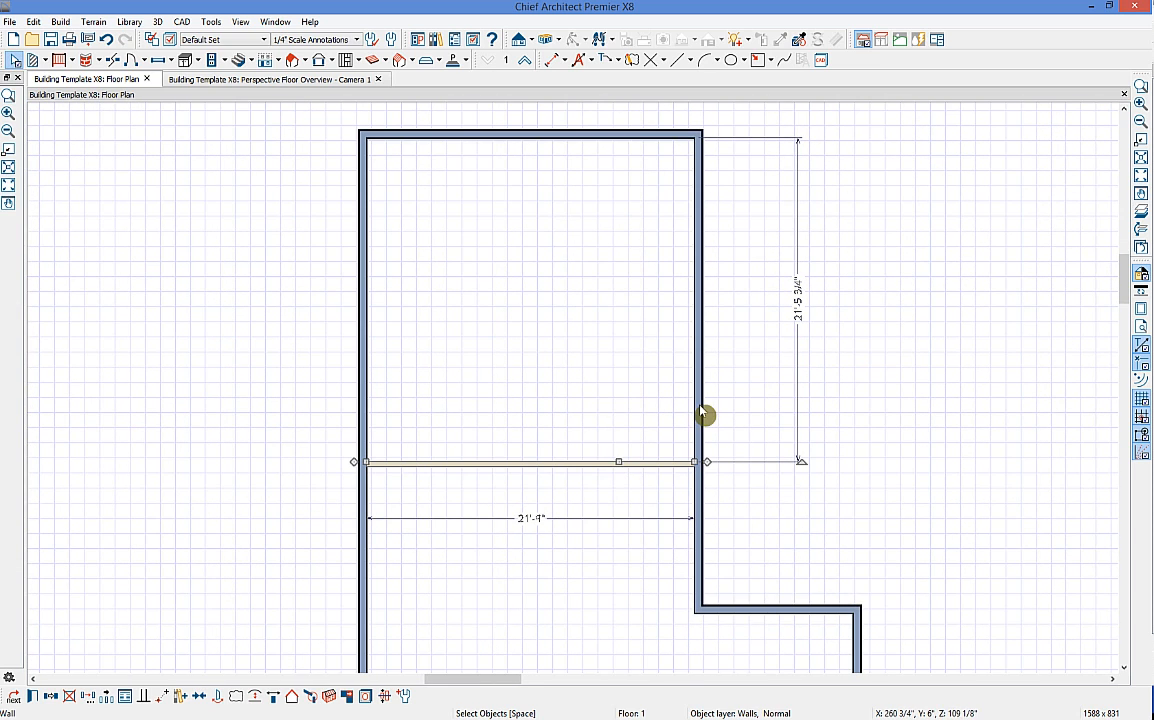
{"action": "left_click", "coordinate": [804, 316]}
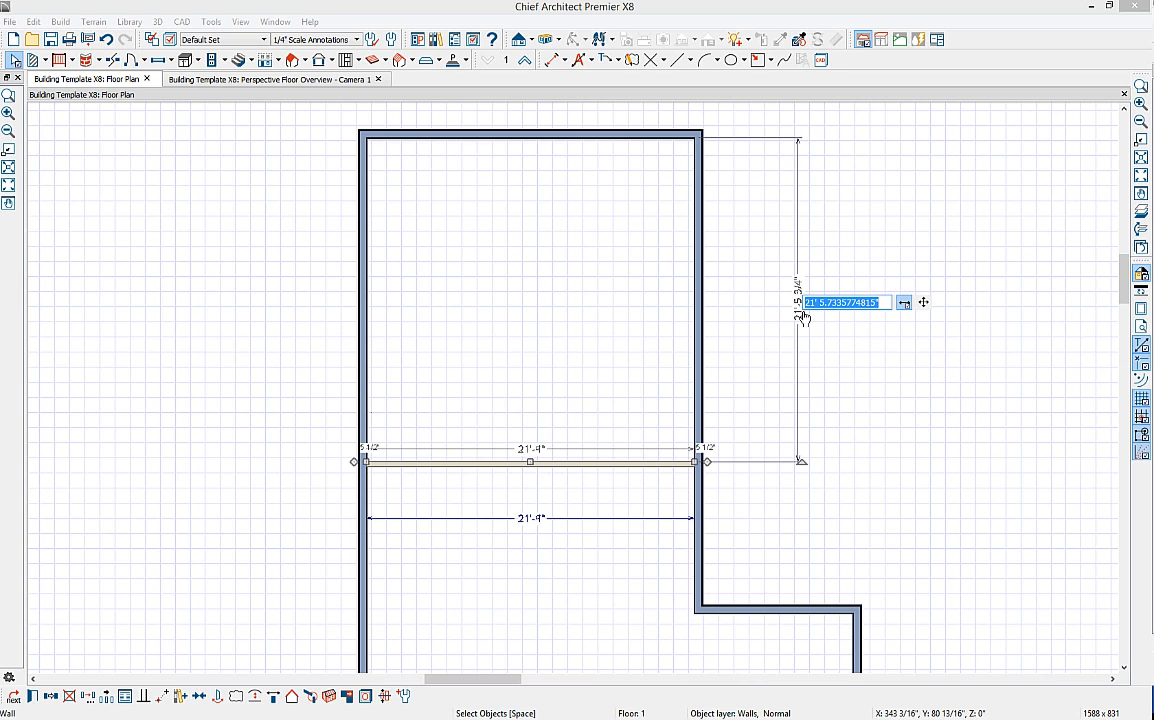
{"action": "left_click", "coordinate": [797, 313]}
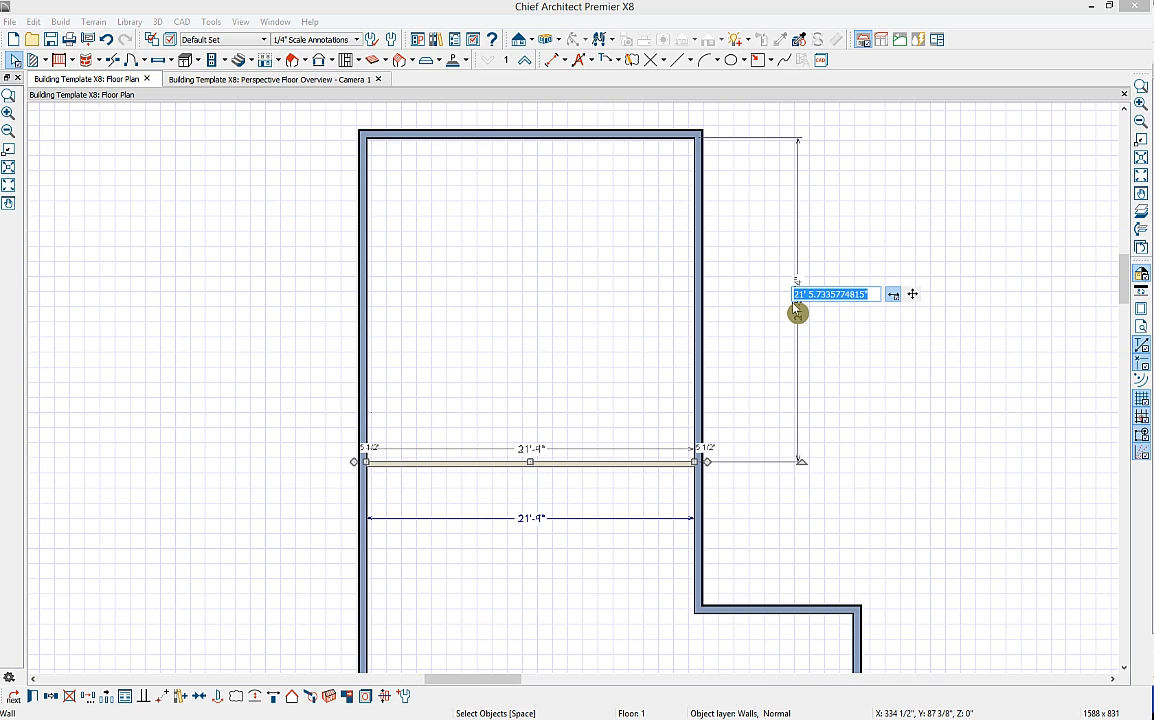
{"action": "type", "text": "22"}
{"action": "key", "text": "Return"}
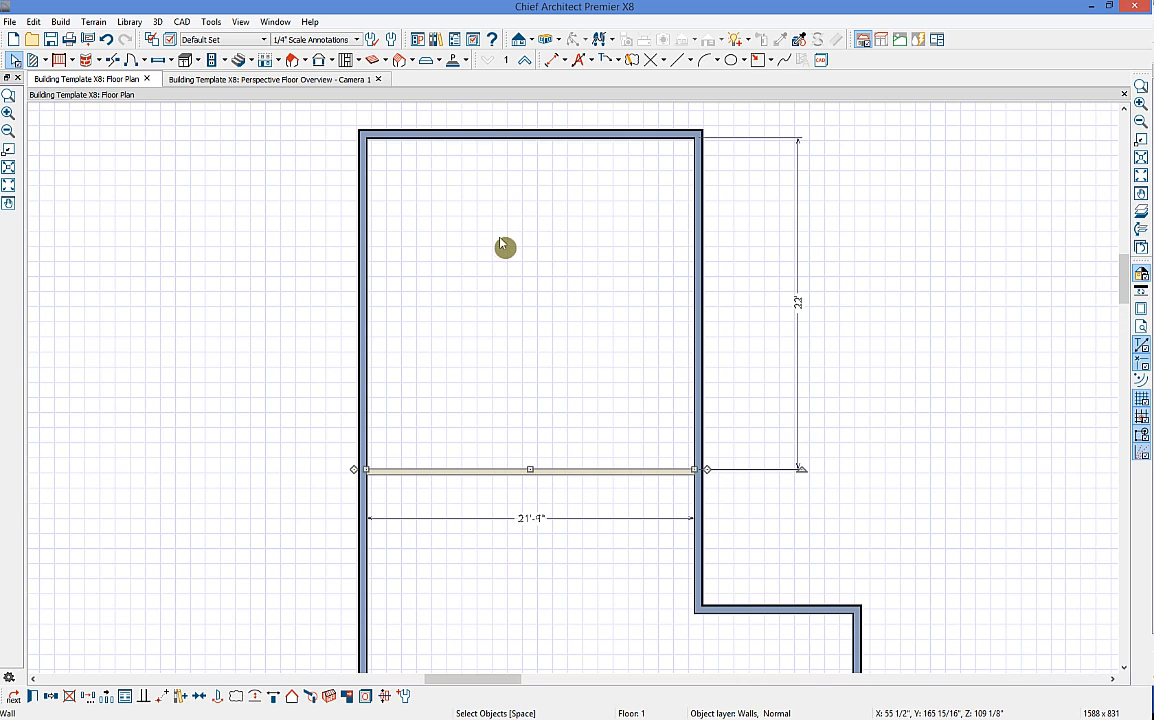
{"action": "left_click", "coordinate": [549, 327]}
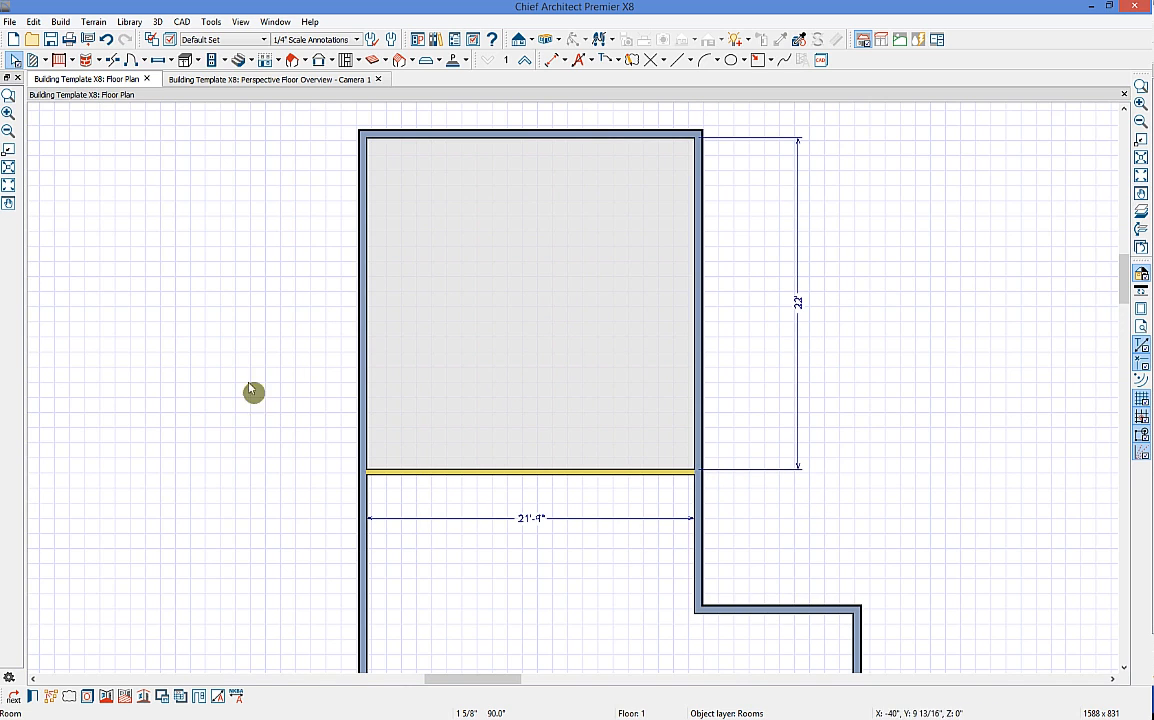
Step: Make the upper left-wing room a Garage (21'-8" x 21'-11") and return to the 3D overview
{"action": "left_click", "coordinate": [38, 699]}
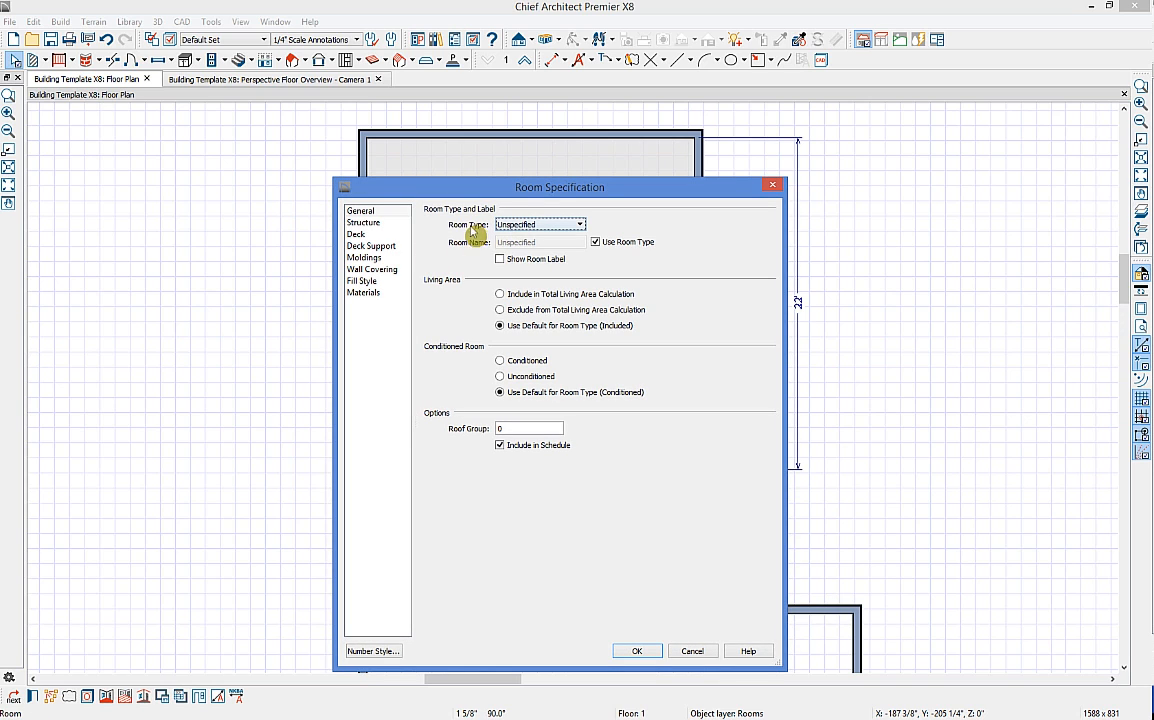
{"action": "left_click", "coordinate": [540, 226]}
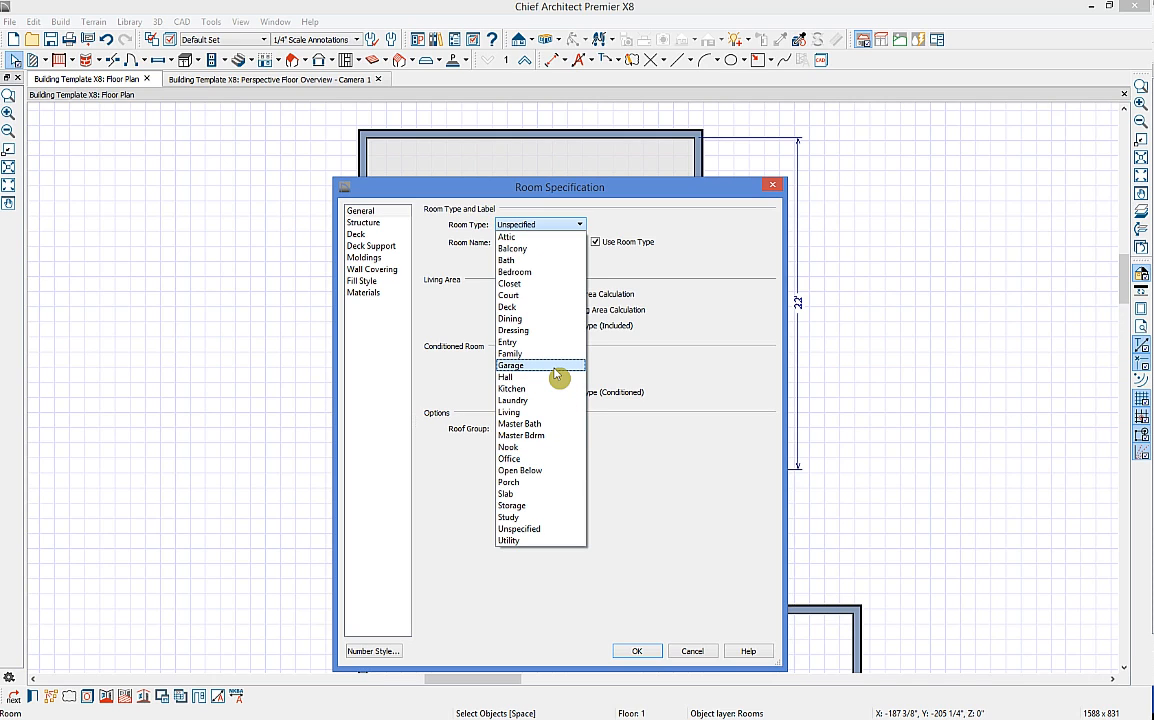
{"action": "left_click", "coordinate": [515, 366]}
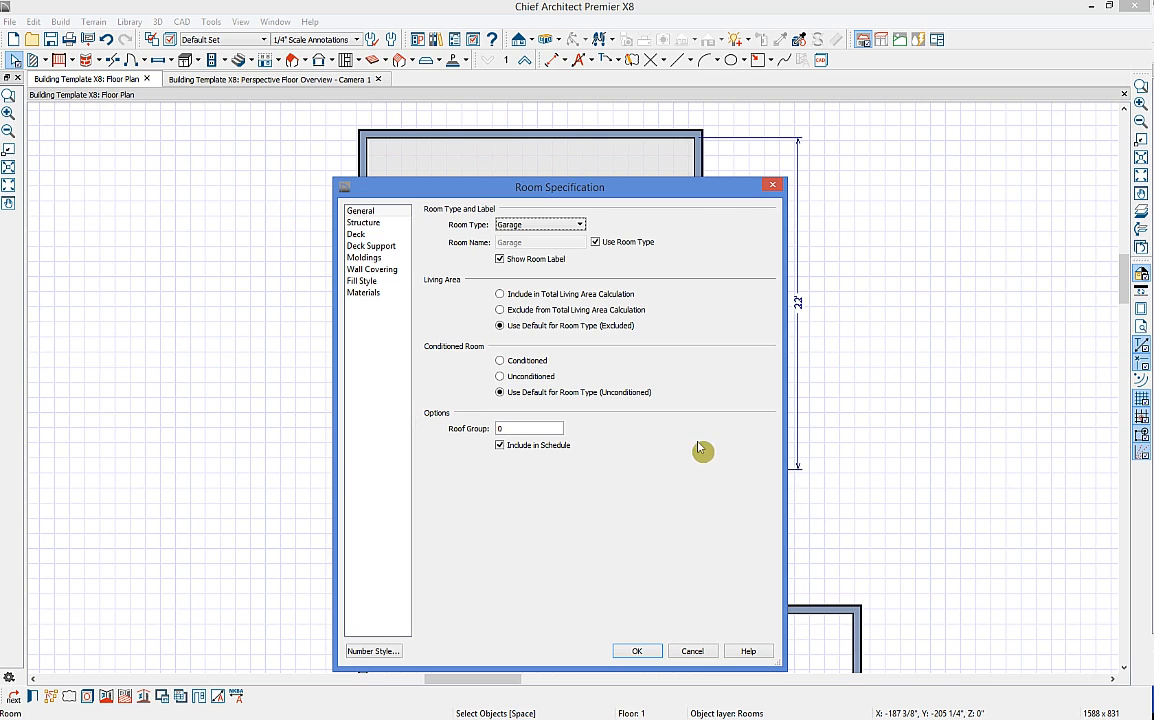
{"action": "left_click", "coordinate": [645, 656]}
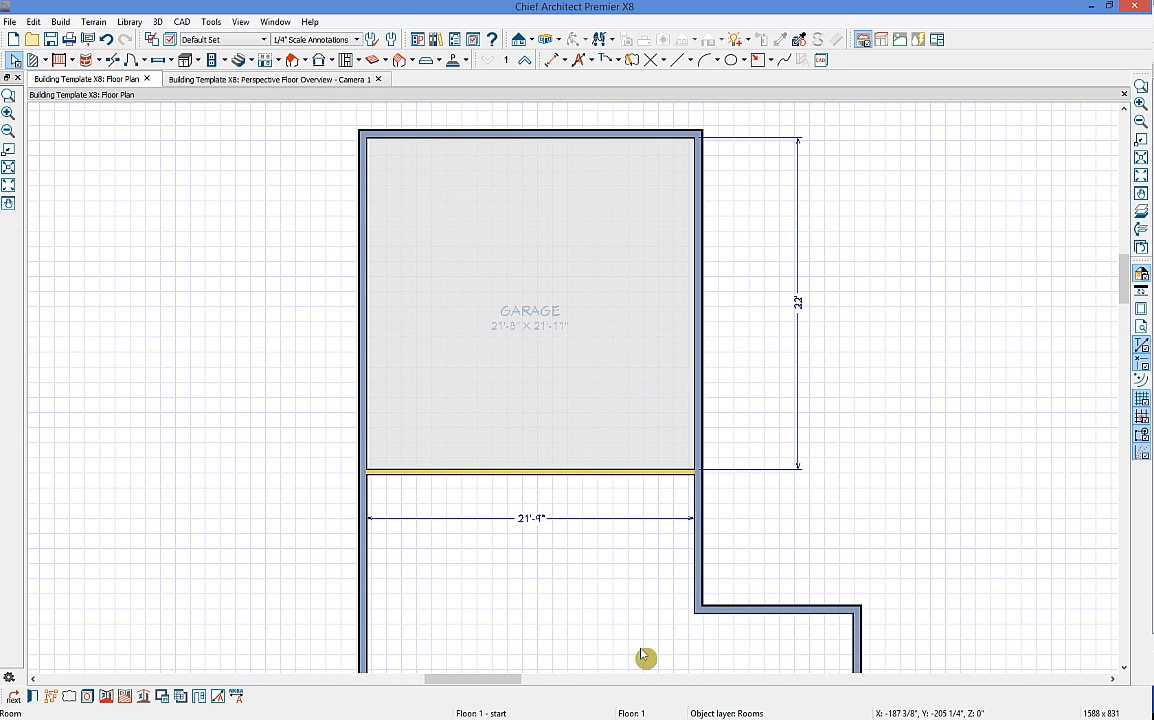
{"action": "left_click", "coordinate": [300, 79]}
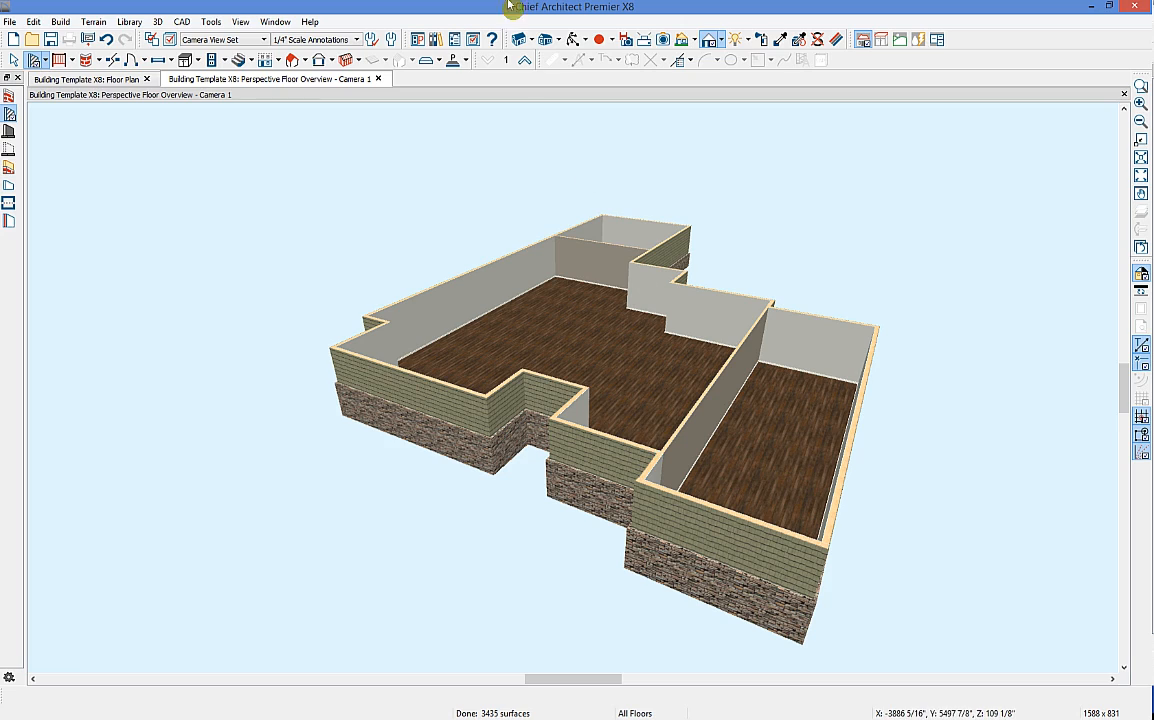
{"action": "left_click", "coordinate": [573, 39]}
{"action": "left_click_drag", "start_coordinate": [582, 250], "coordinate": [446, 355]}
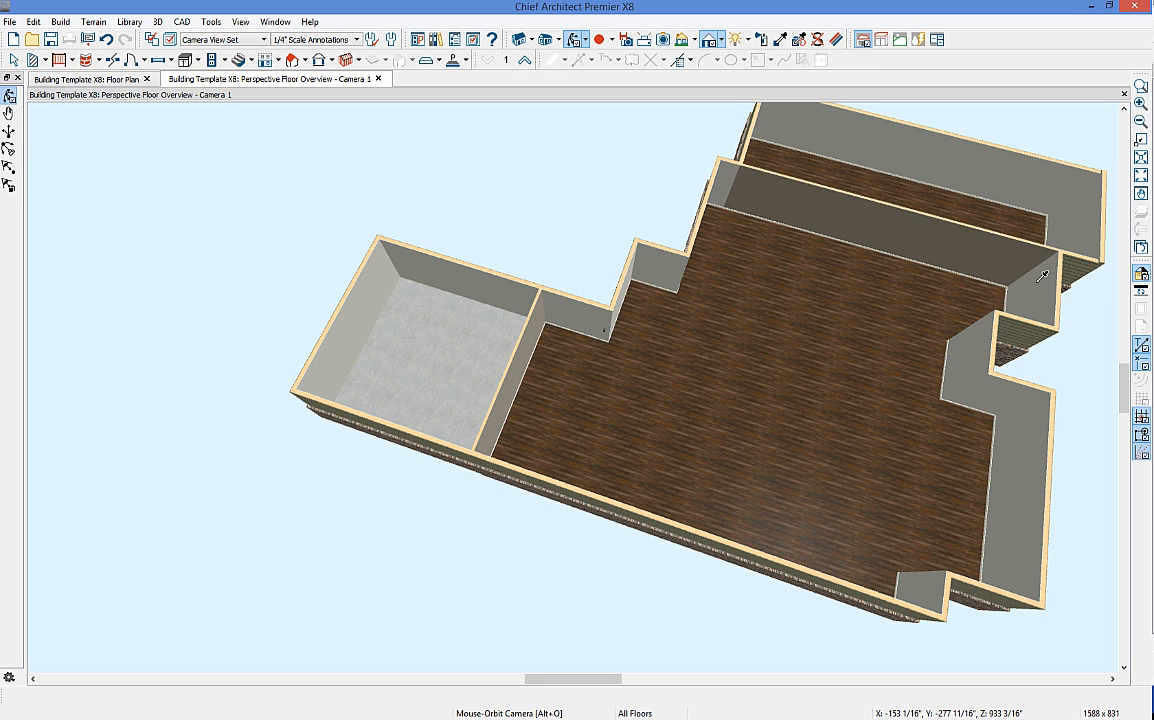
{"action": "left_click", "coordinate": [781, 39]}
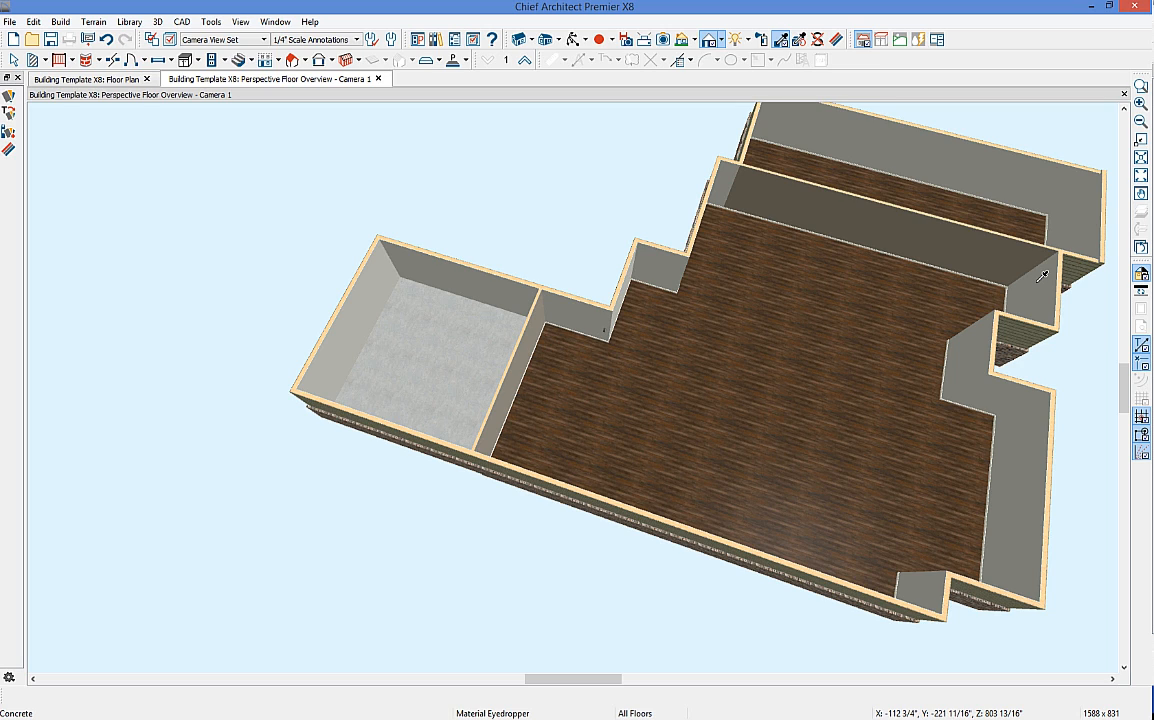
{"action": "middle_click_drag", "start_coordinate": [819, 268], "coordinate": [660, 255]}
{"action": "left_click", "coordinate": [575, 39]}
{"action": "left_click_drag", "start_coordinate": [639, 160], "coordinate": [652, 258]}
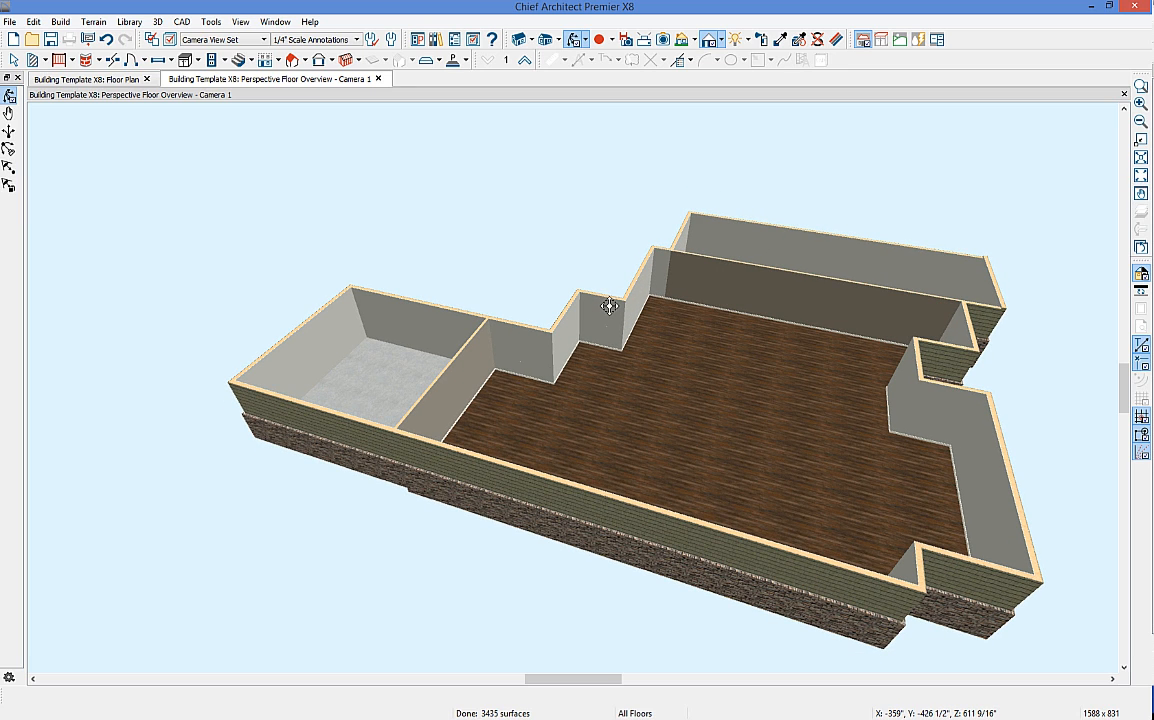
{"action": "left_click_drag", "start_coordinate": [744, 193], "coordinate": [745, 250]}
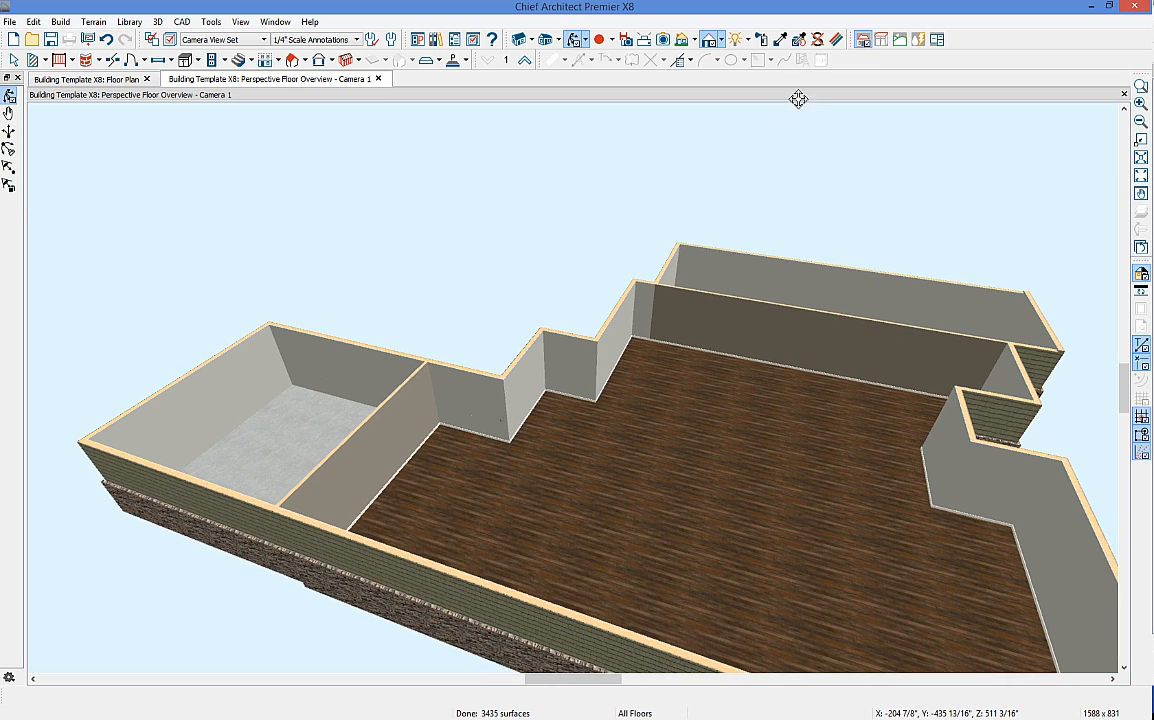
{"action": "left_click", "coordinate": [781, 40]}
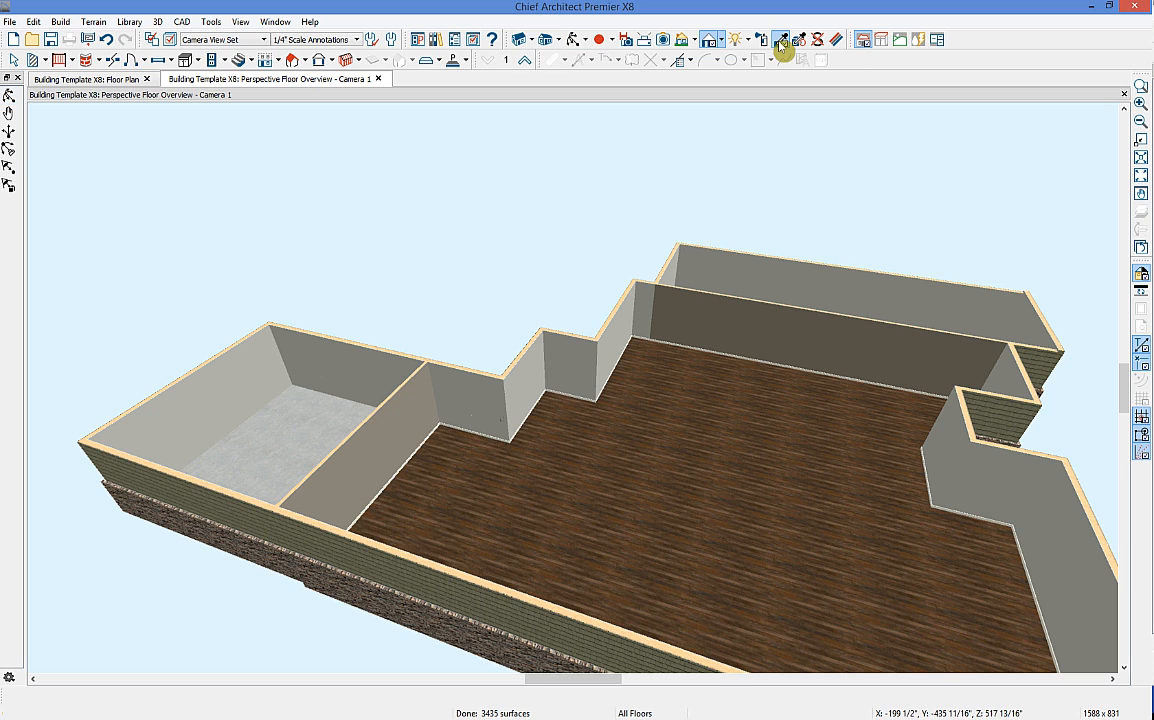
{"action": "left_click", "coordinate": [627, 322]}
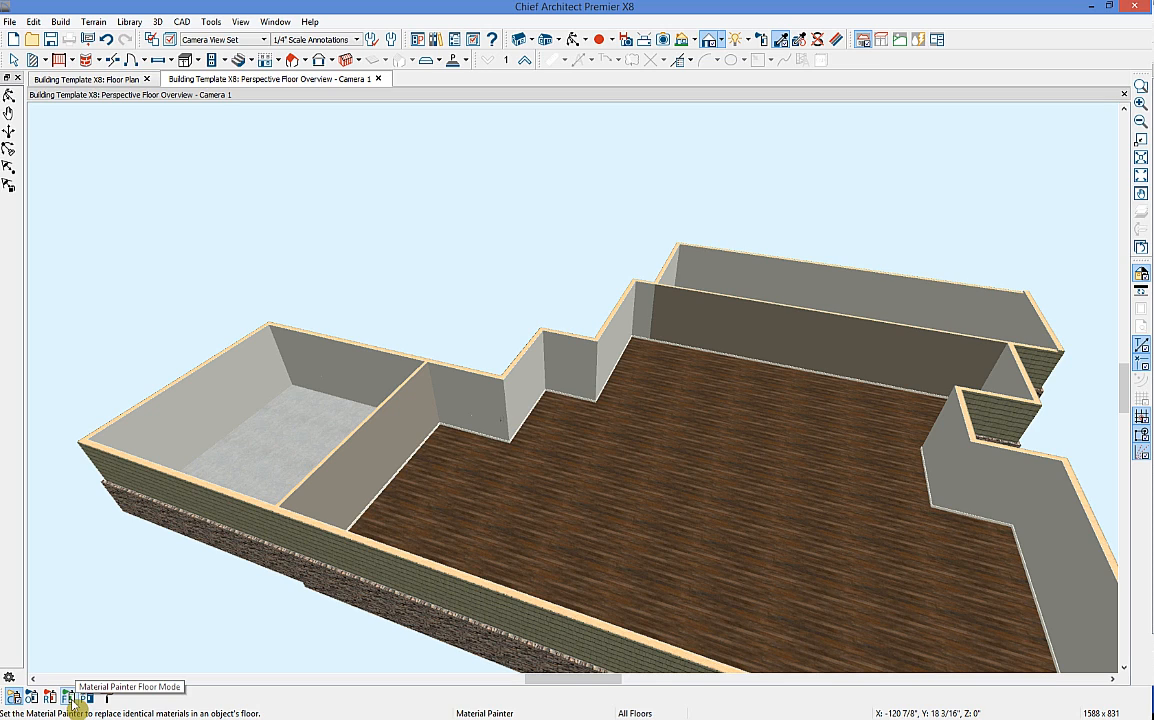
{"action": "left_click", "coordinate": [706, 334]}
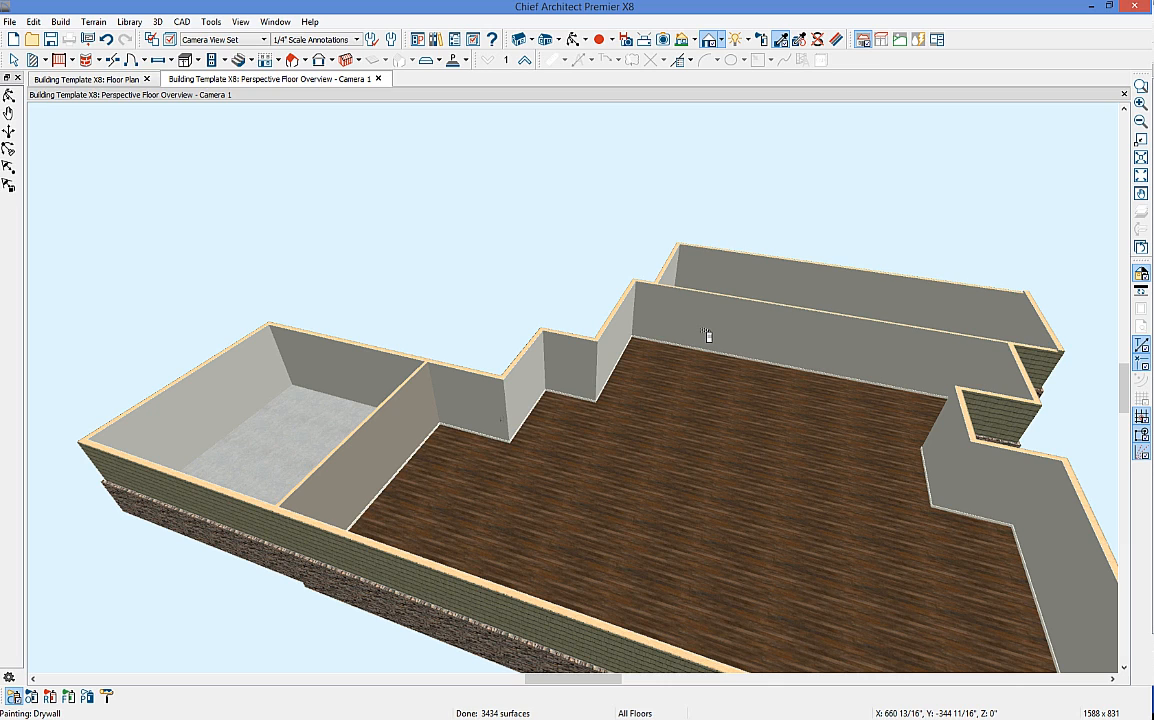
{"action": "left_click", "coordinate": [106, 41]}
{"action": "key", "text": "space"}
Step: Set exterior layer 1 of the back wall's Interior-4_2 wall type to Drywall
{"action": "left_click", "coordinate": [772, 325]}
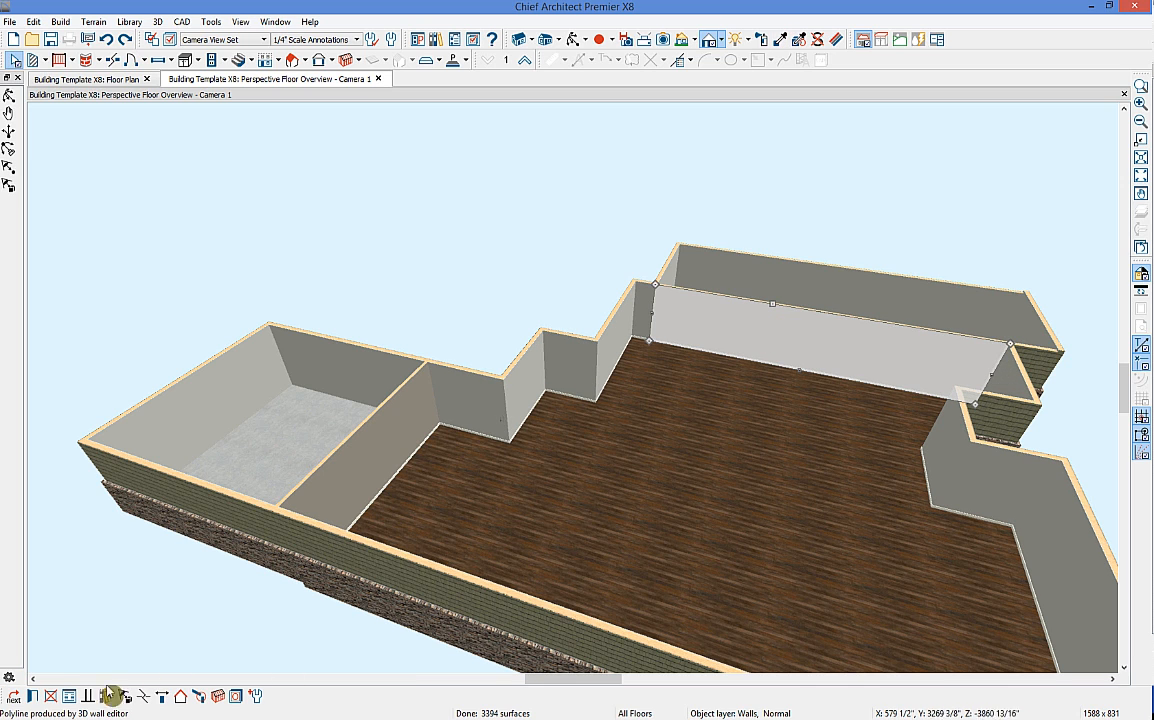
{"action": "left_click", "coordinate": [33, 697]}
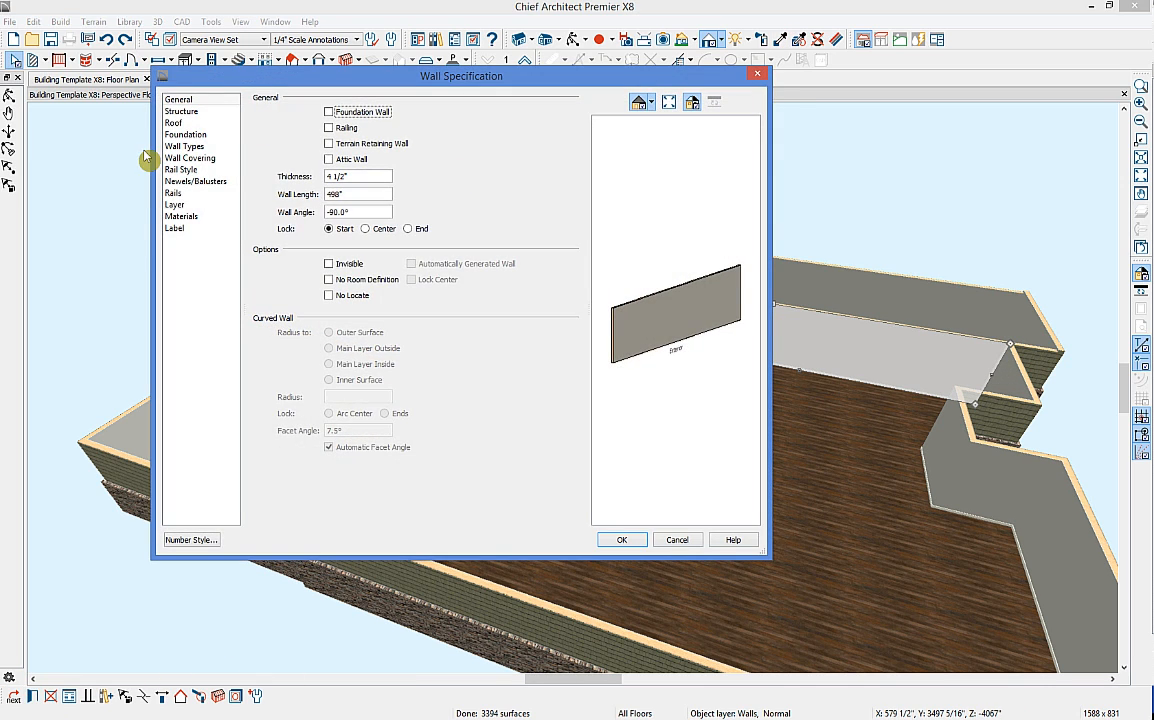
{"action": "left_click", "coordinate": [188, 146]}
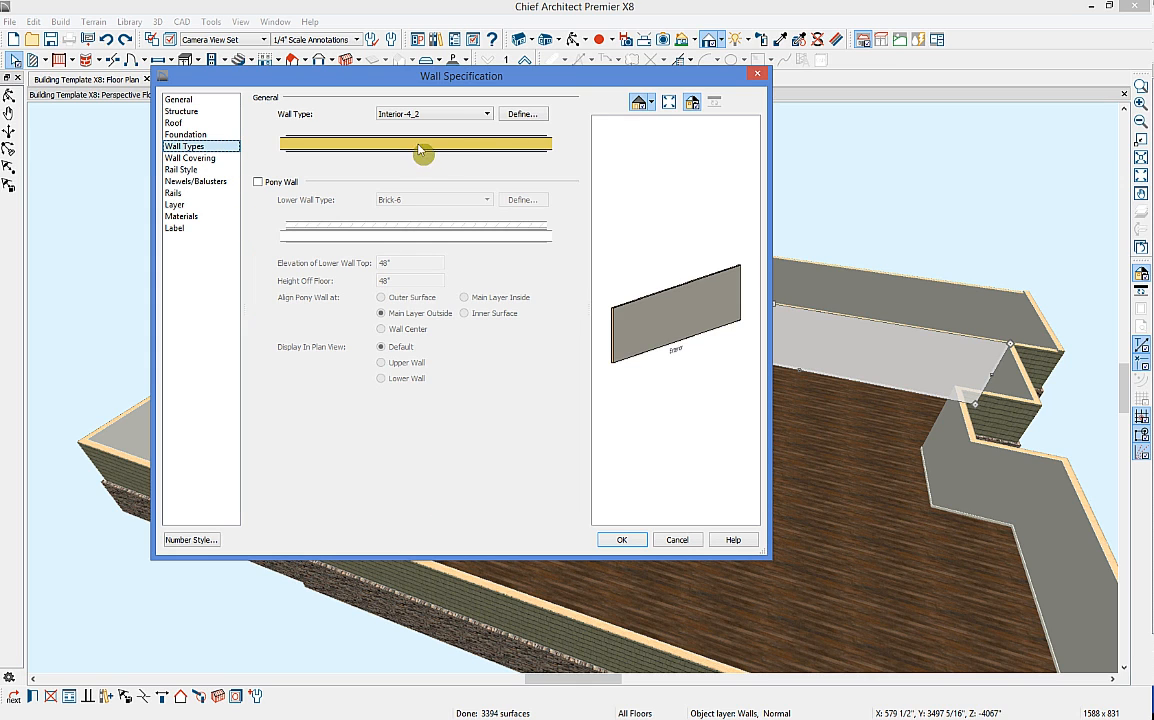
{"action": "left_click", "coordinate": [524, 114]}
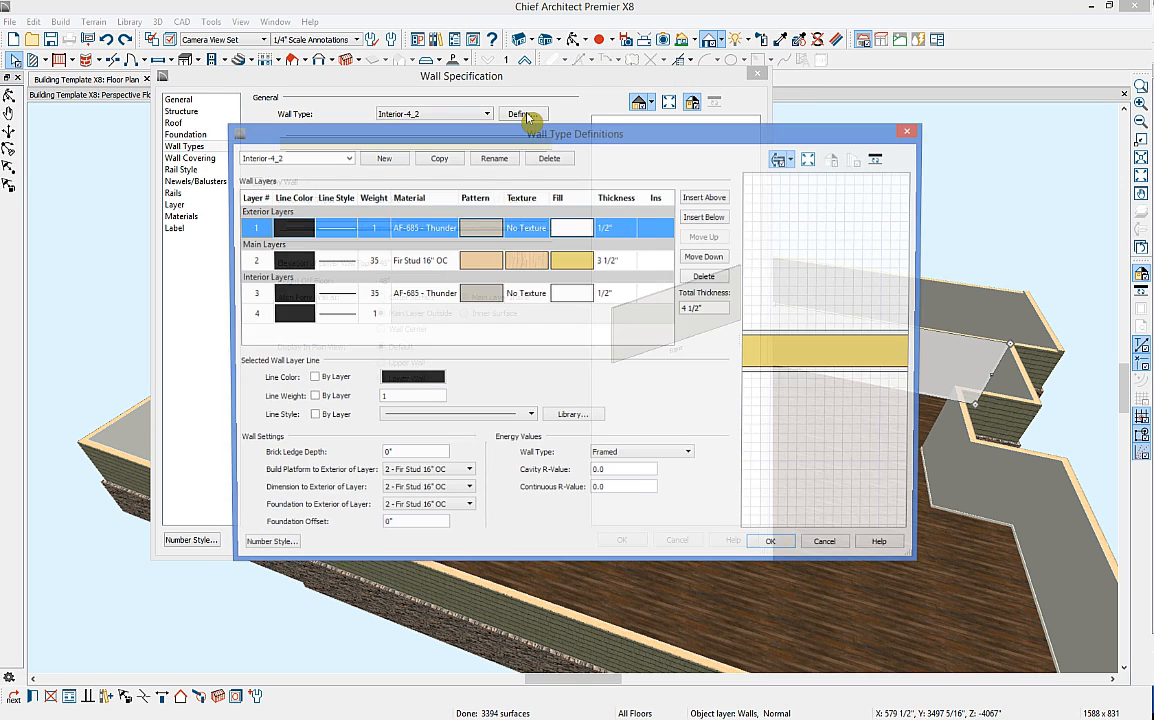
{"action": "left_click", "coordinate": [481, 232]}
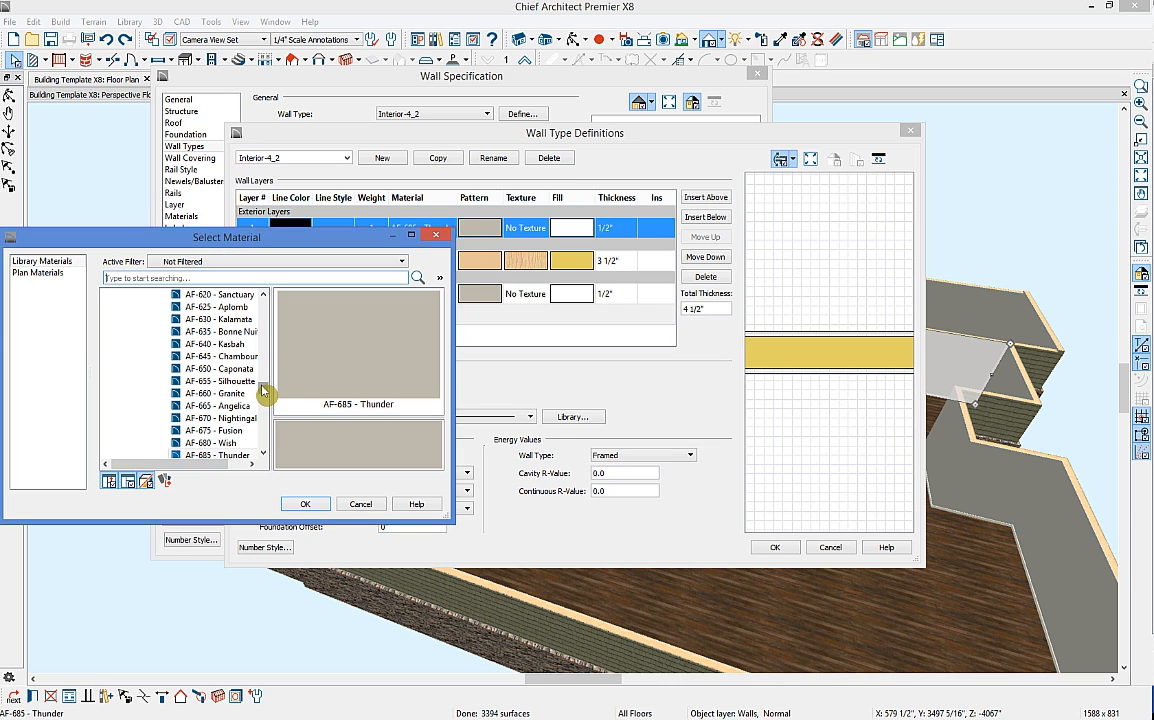
{"action": "left_click", "coordinate": [28, 275]}
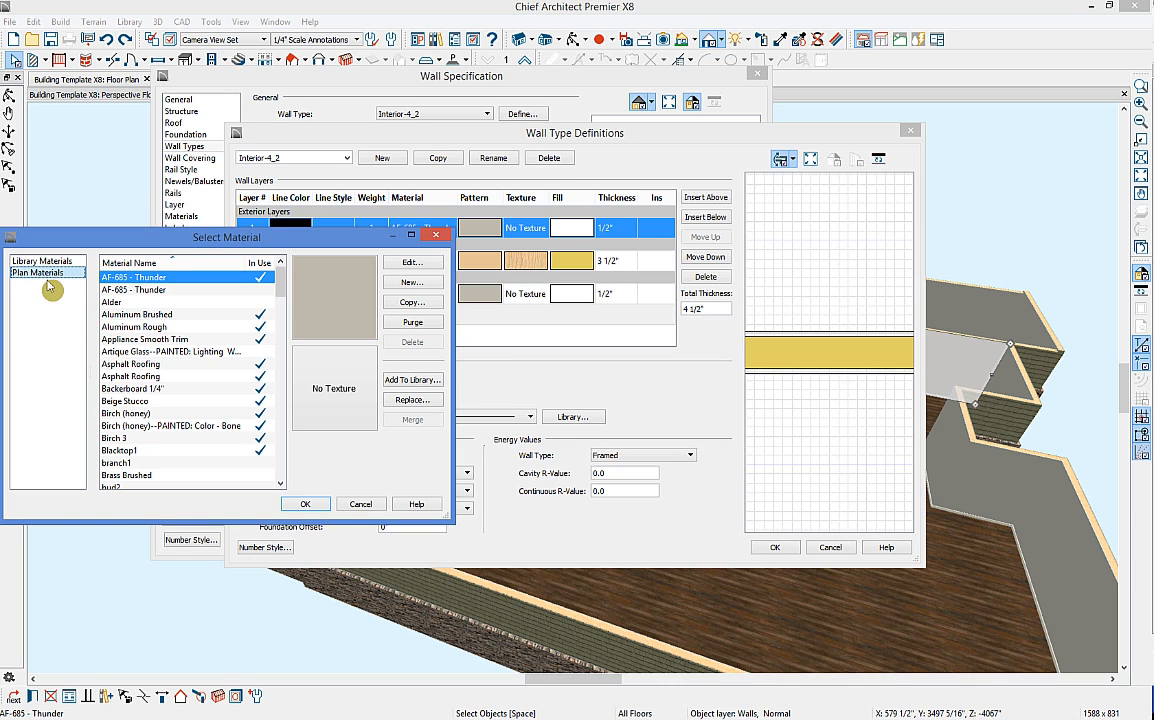
{"action": "scroll", "coordinate": [200, 345], "scroll_direction": "down", "scroll_amount": 9}
{"action": "scroll", "coordinate": [185, 358], "scroll_direction": "down", "scroll_amount": 4}
{"action": "left_click", "coordinate": [120, 351]}
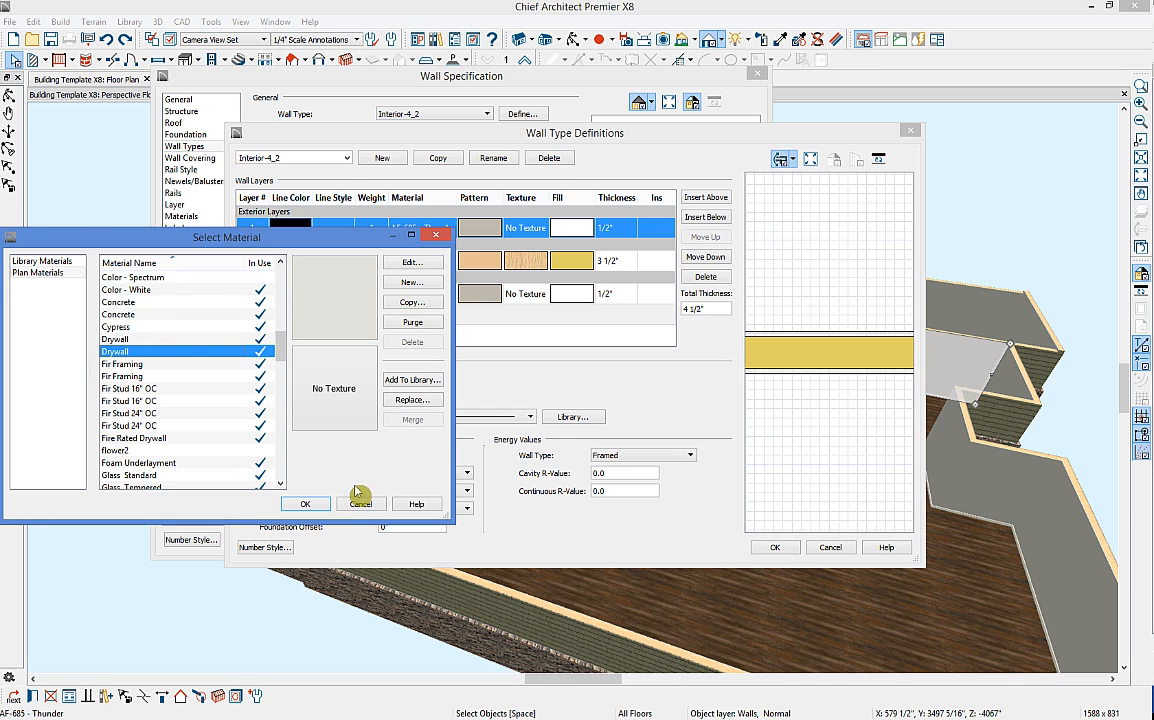
{"action": "left_click", "coordinate": [306, 503]}
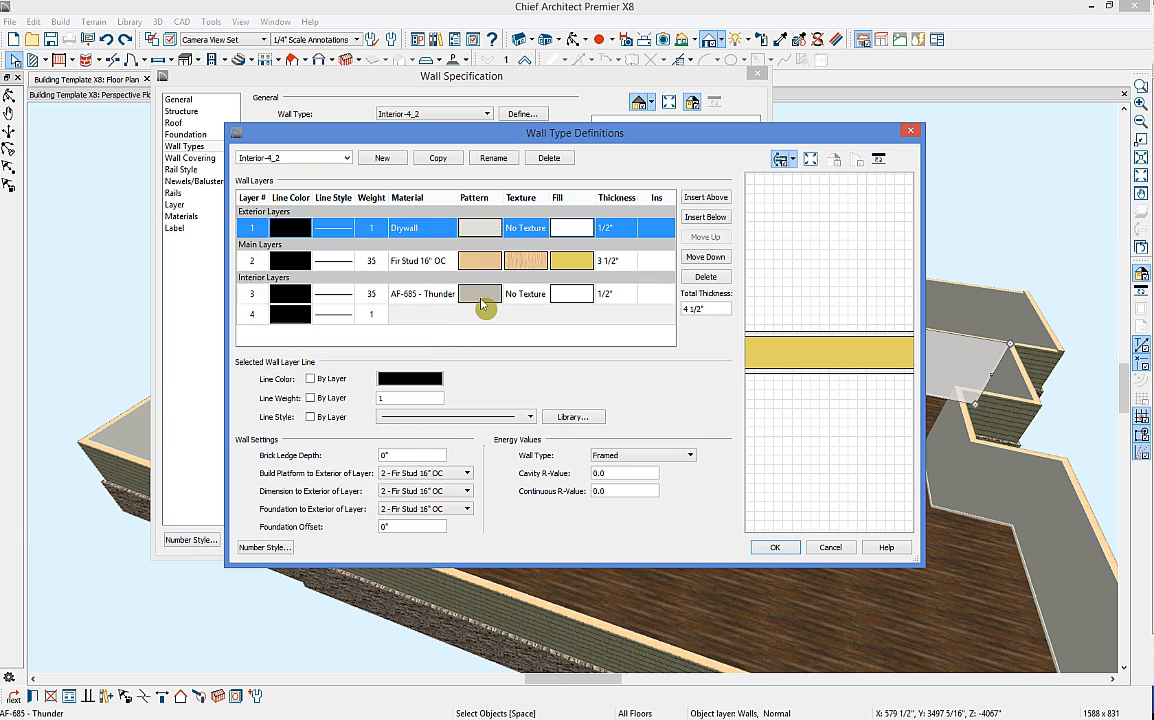
Step: Set interior layer 3 to Drywall and accept the wall type changes
{"action": "left_click", "coordinate": [480, 301]}
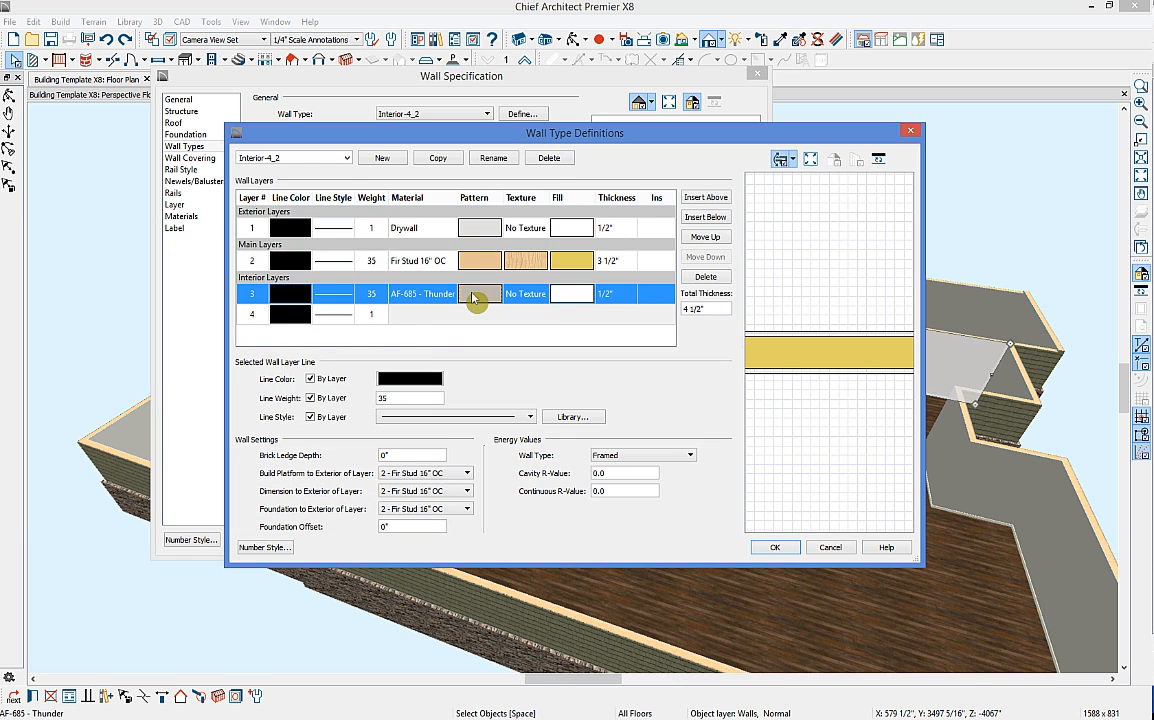
{"action": "left_click", "coordinate": [476, 299]}
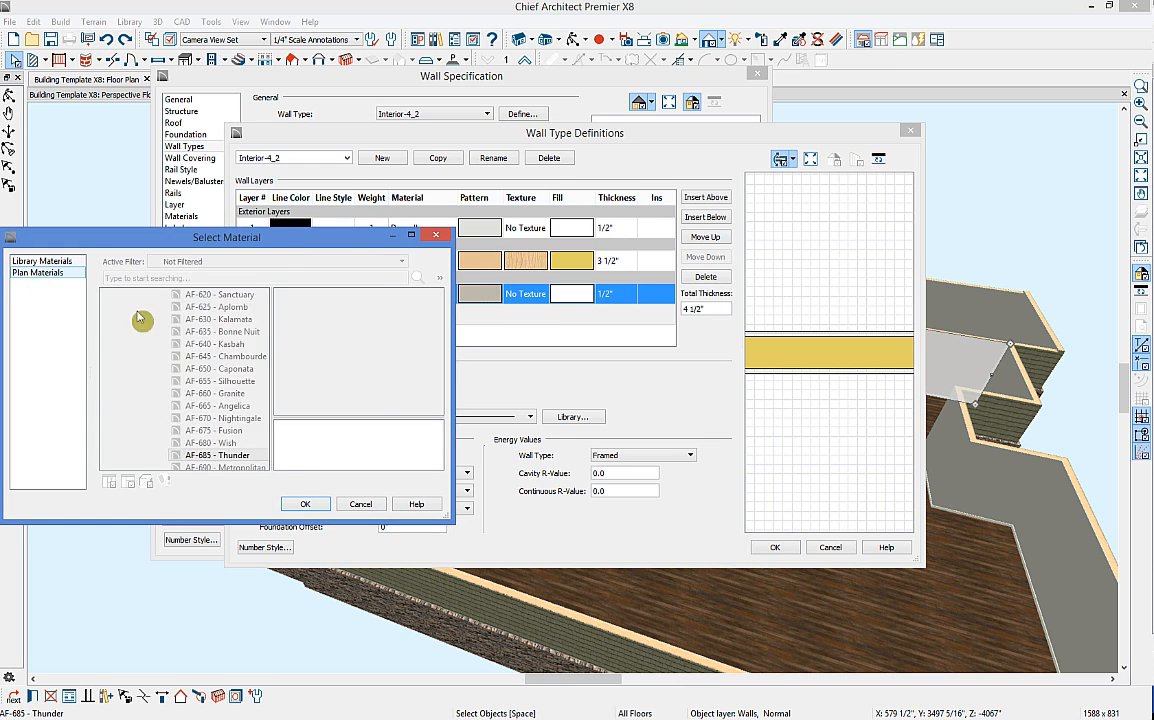
{"action": "scroll", "coordinate": [178, 330], "scroll_direction": "down", "scroll_amount": 10}
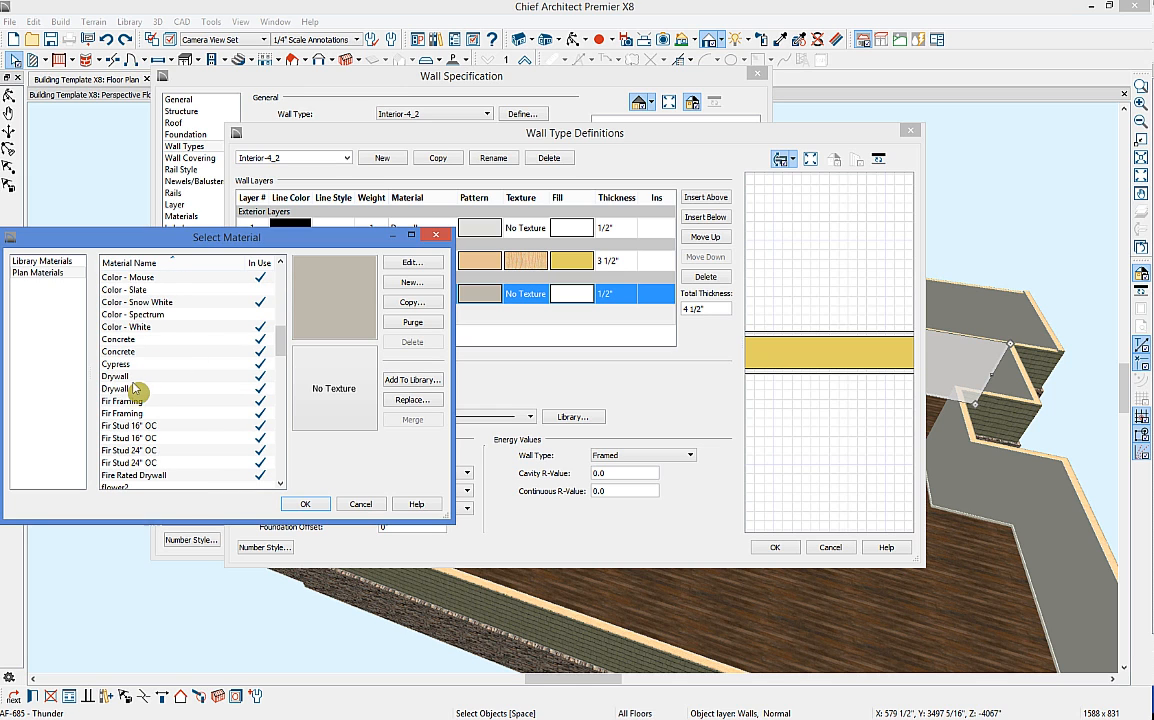
{"action": "left_click", "coordinate": [137, 389]}
{"action": "left_click", "coordinate": [305, 504]}
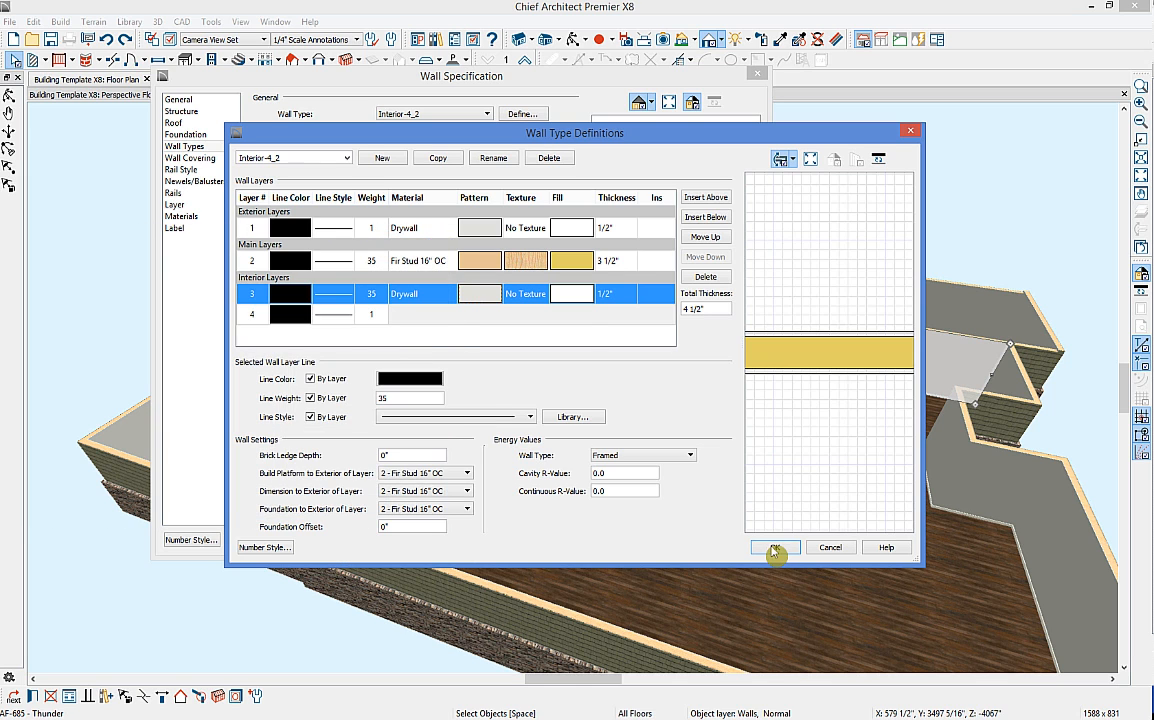
{"action": "left_click", "coordinate": [773, 548]}
{"action": "left_click", "coordinate": [632, 547]}
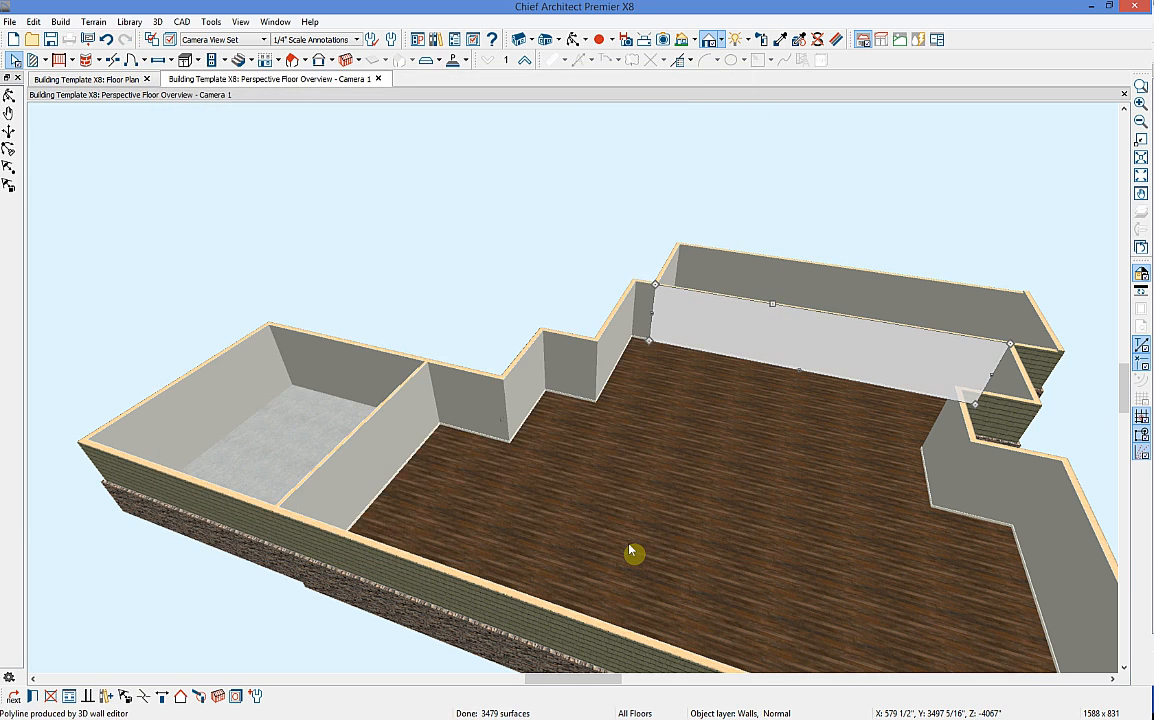
Step: Draw an interior wall across the main room in 3D, then return to the 2D floor plan
{"action": "left_click", "coordinate": [711, 388]}
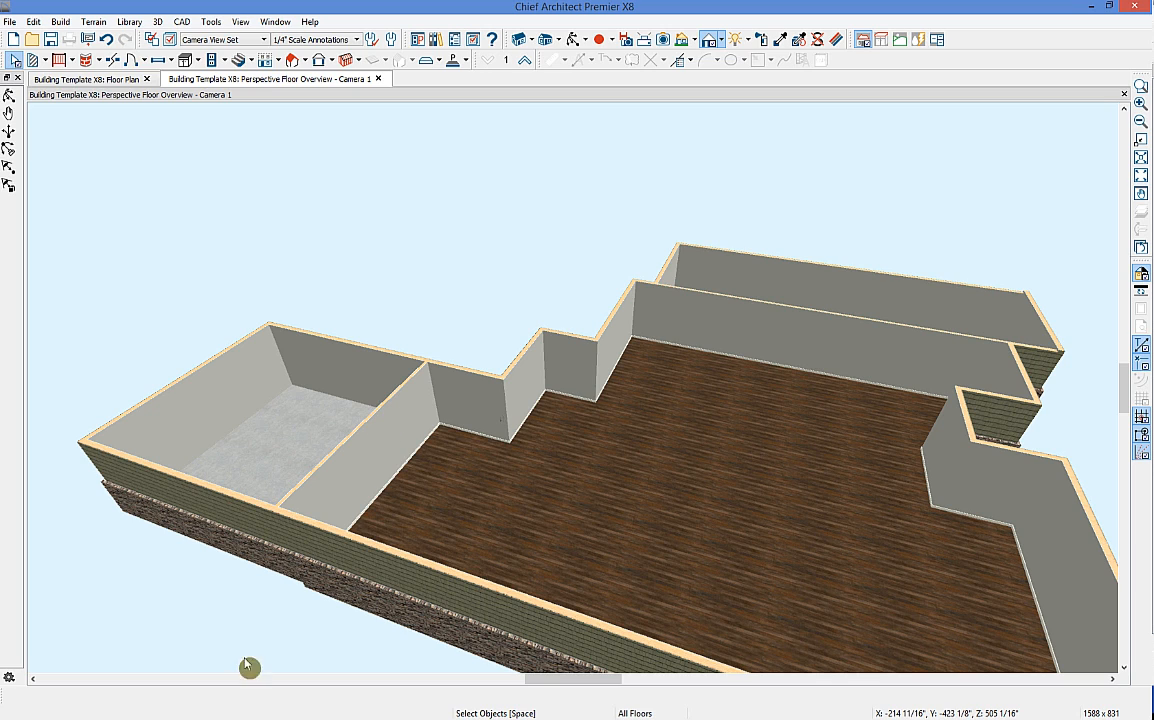
{"action": "left_click", "coordinate": [34, 60]}
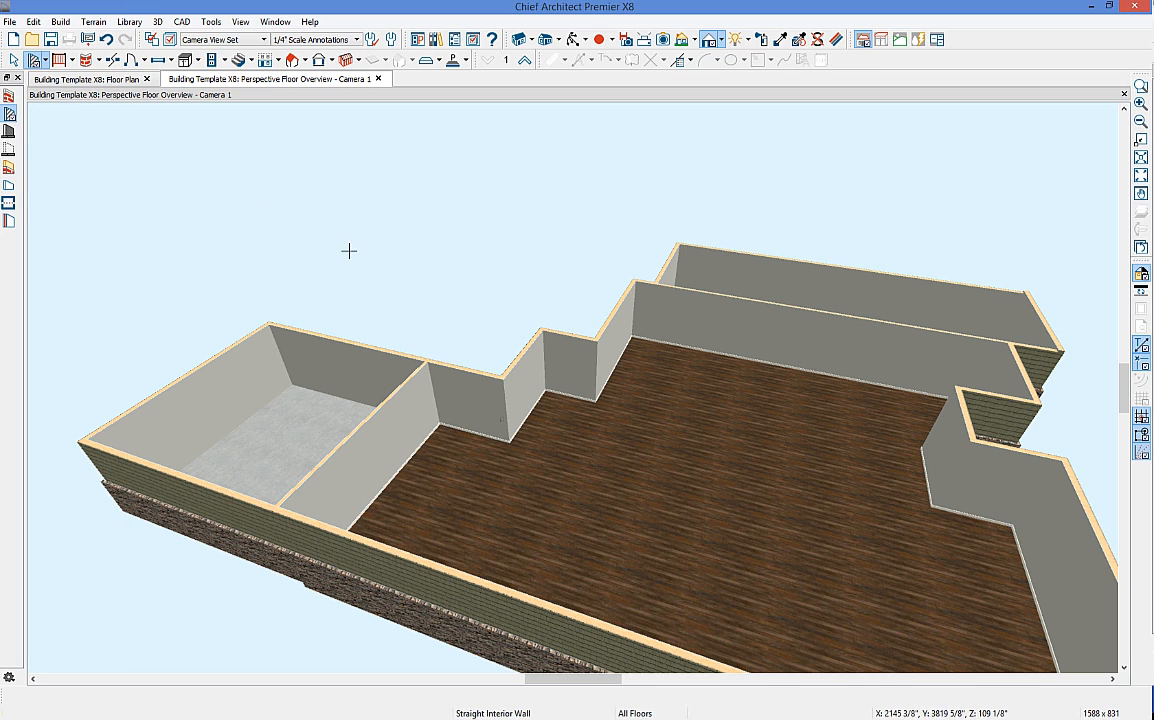
{"action": "left_click_drag", "start_coordinate": [503, 381], "coordinate": [696, 418]}
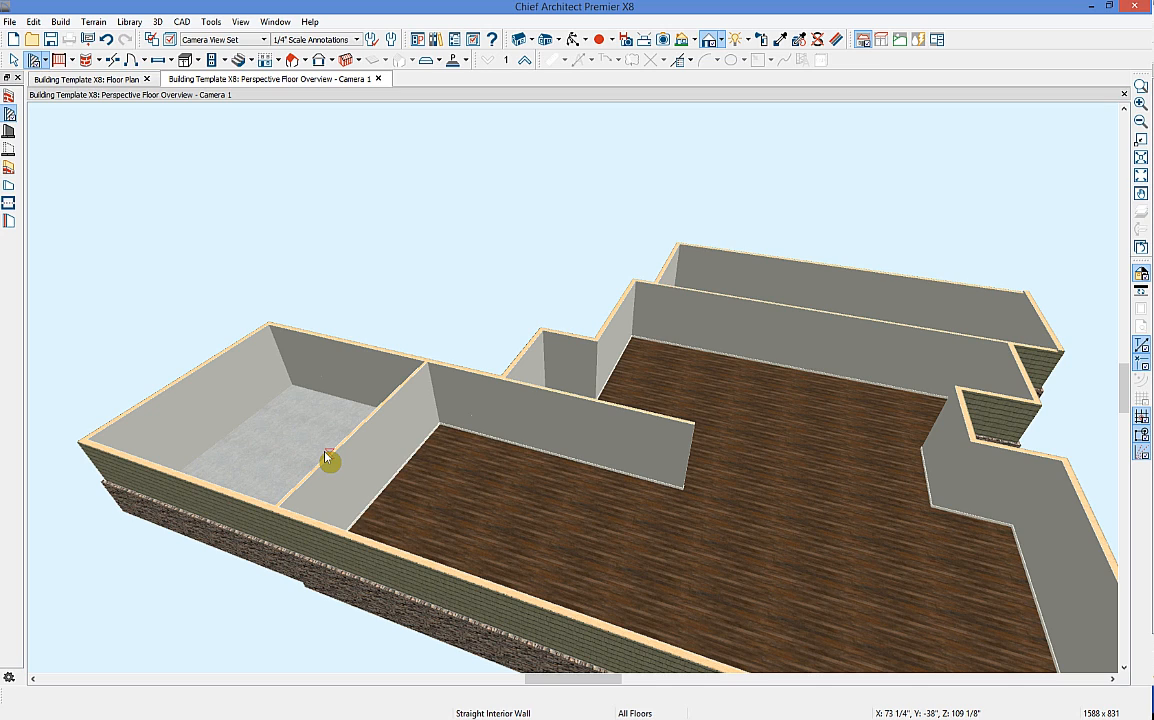
{"action": "left_click", "coordinate": [99, 82]}
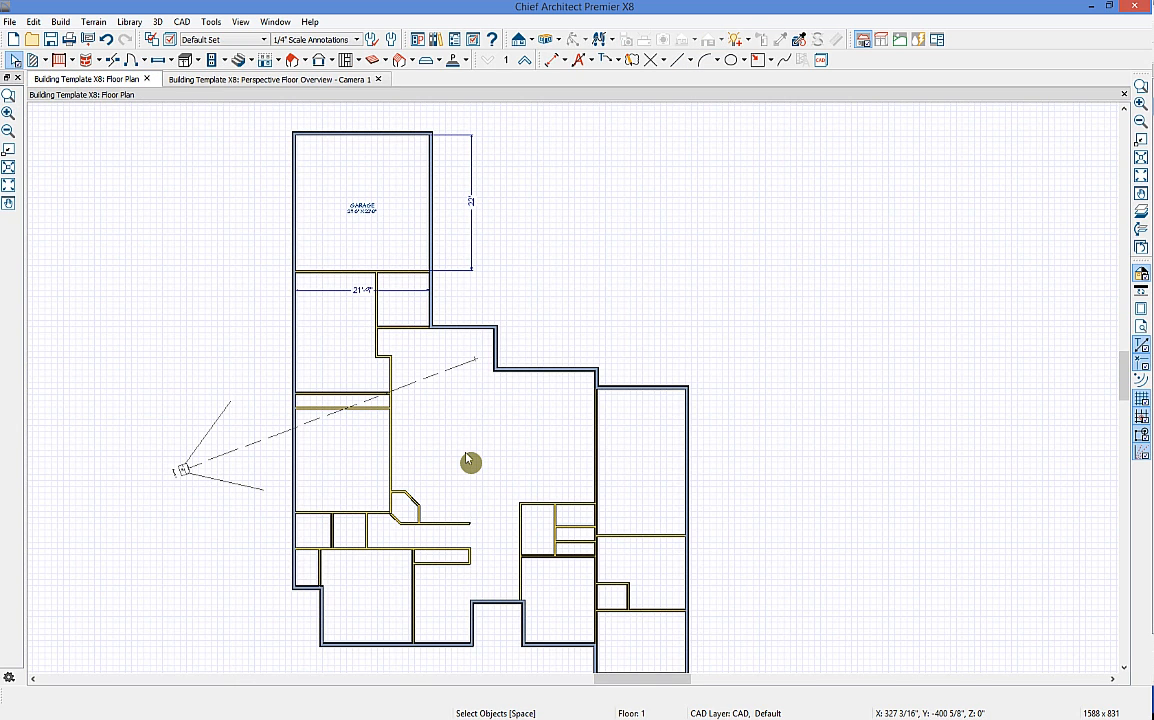
Step: Delete the 21'4" dimension line from the plan
{"action": "left_click", "coordinate": [357, 292]}
{"action": "key", "text": "Delete"}
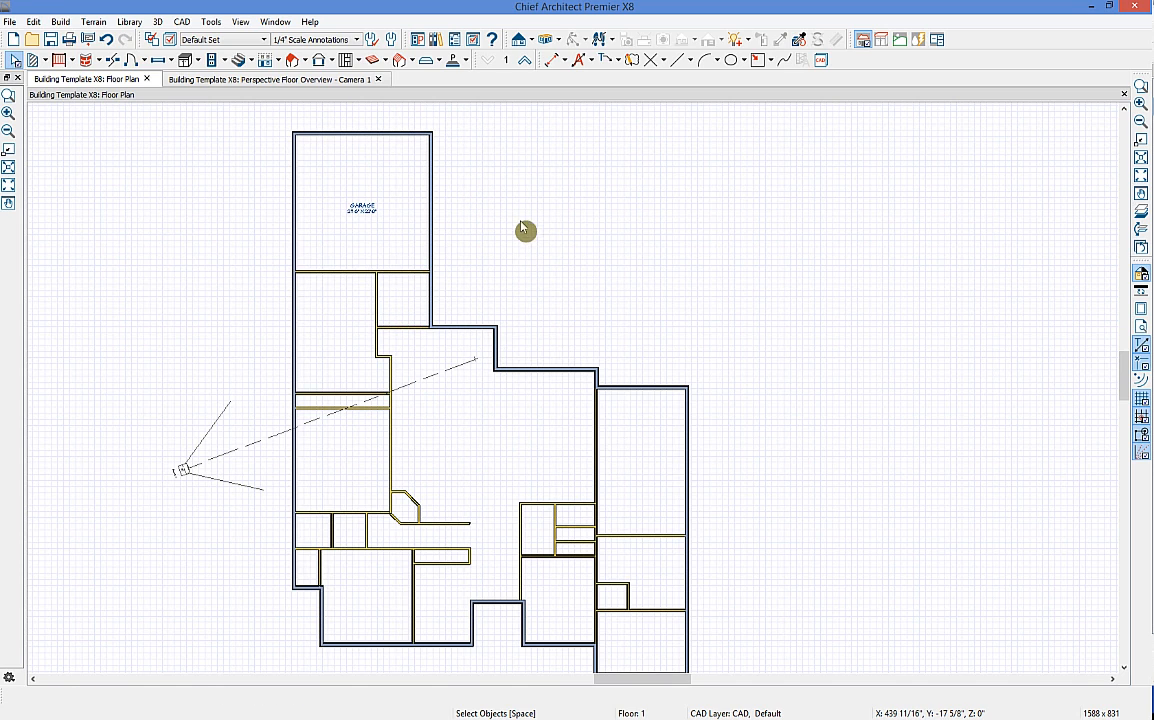
{"action": "middle_click_drag", "start_coordinate": [497, 487], "coordinate": [465, 461]}
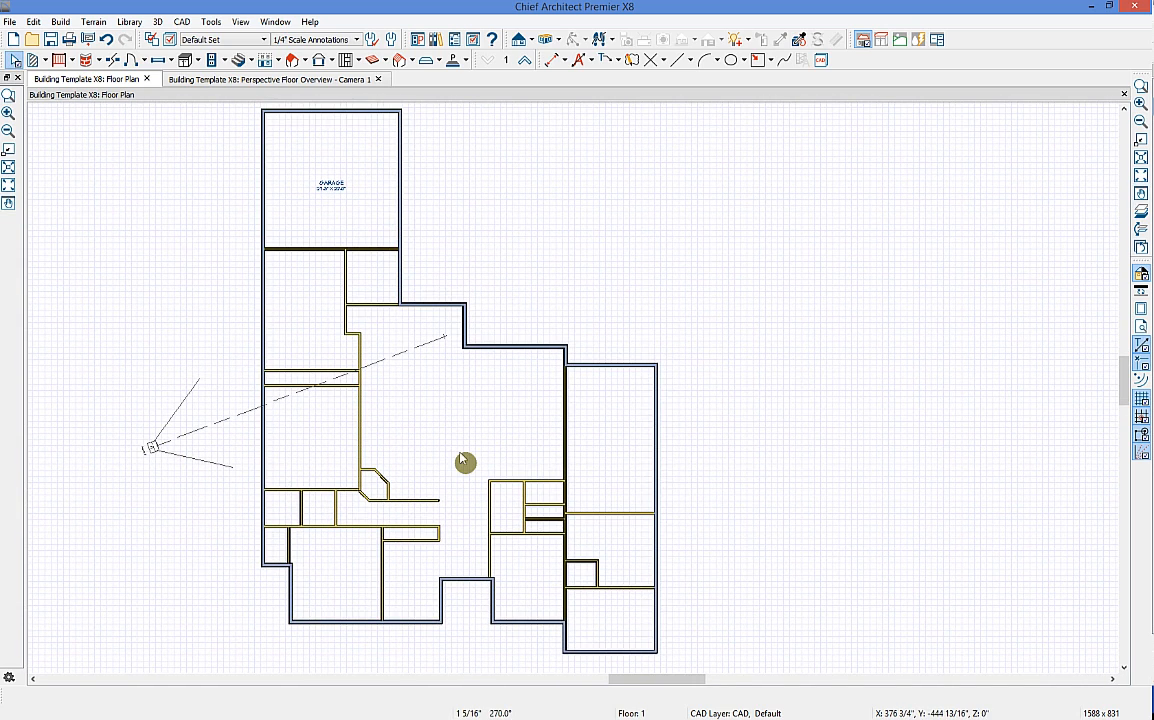
Step: Place a 2040 hinged door in the hallway wall and a closet door to its left
{"action": "left_click", "coordinate": [145, 62]}
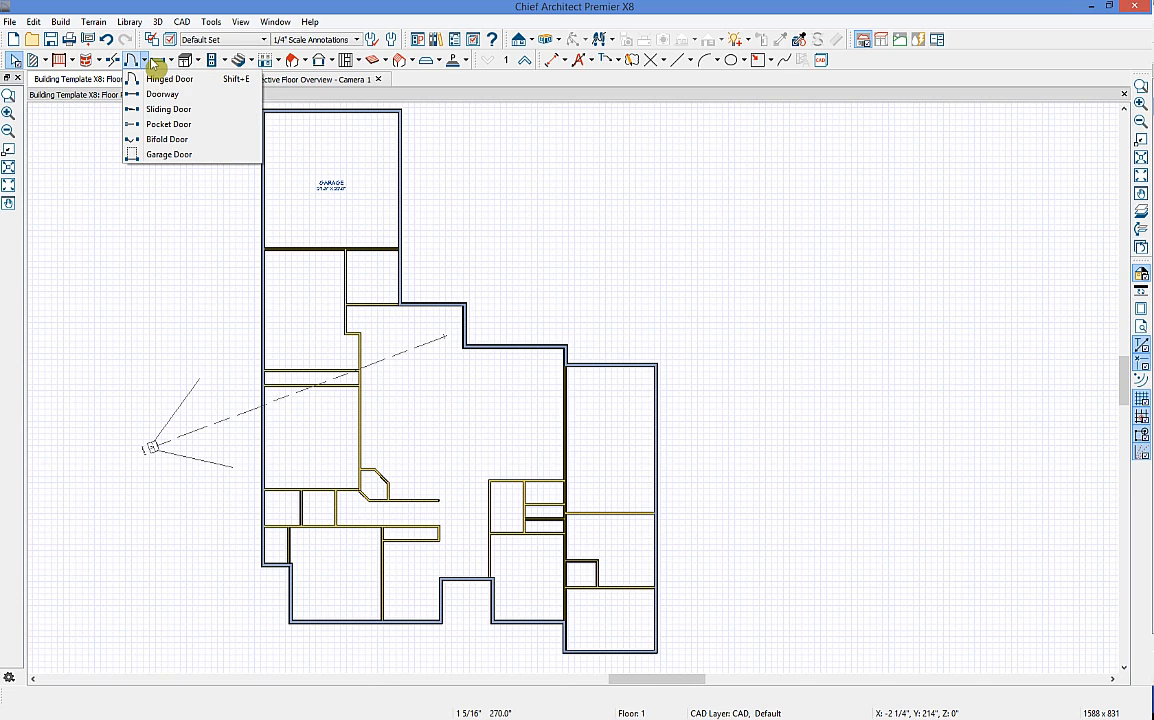
{"action": "left_click", "coordinate": [215, 88]}
{"action": "middle_click_drag", "start_coordinate": [386, 476], "coordinate": [335, 455]}
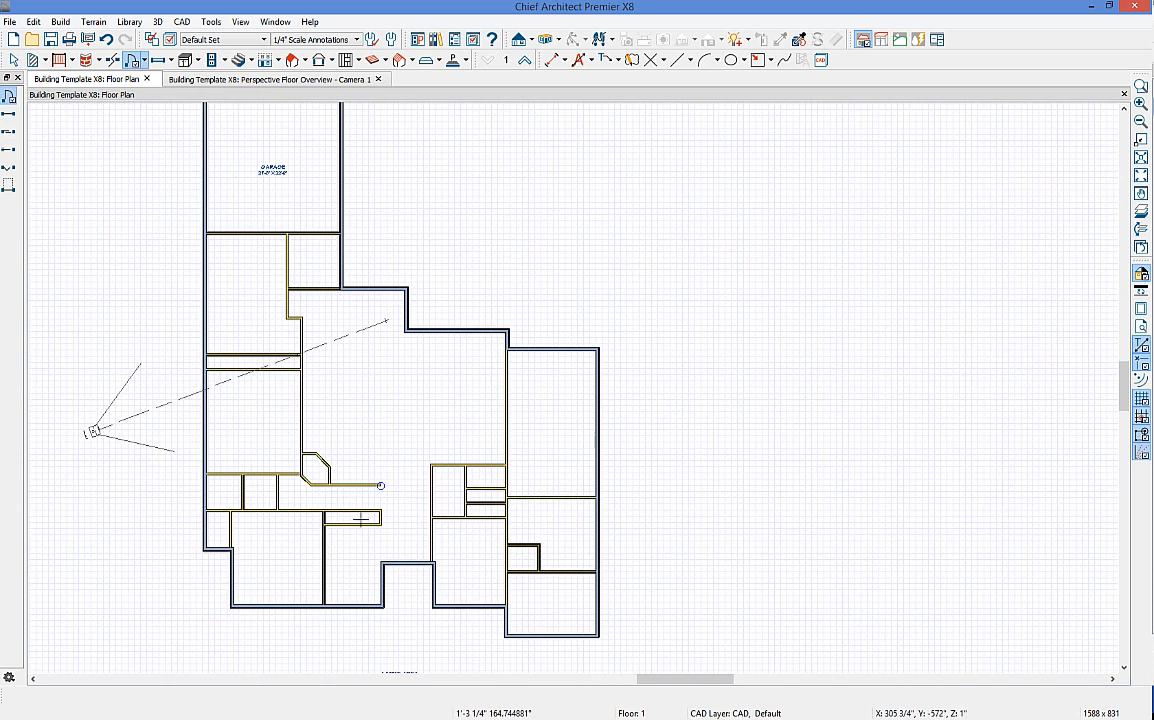
{"action": "scroll", "coordinate": [292, 505], "scroll_direction": "up", "scroll_amount": 1}
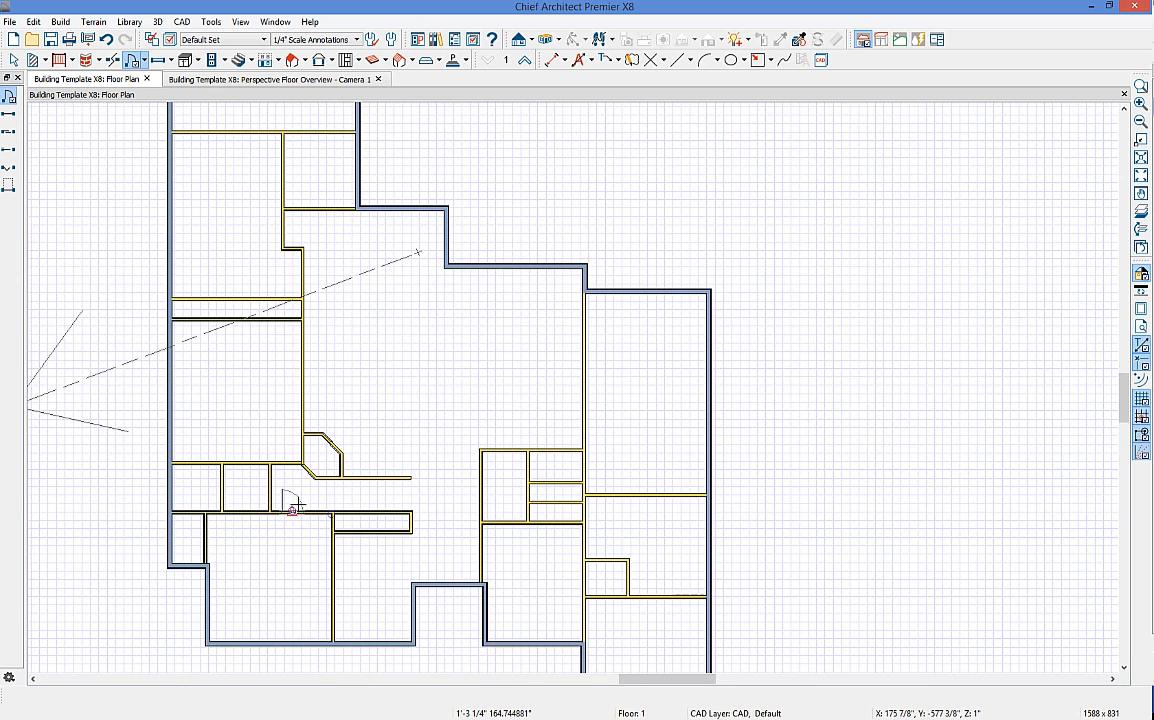
{"action": "scroll", "coordinate": [292, 506], "scroll_direction": "up", "scroll_amount": 1}
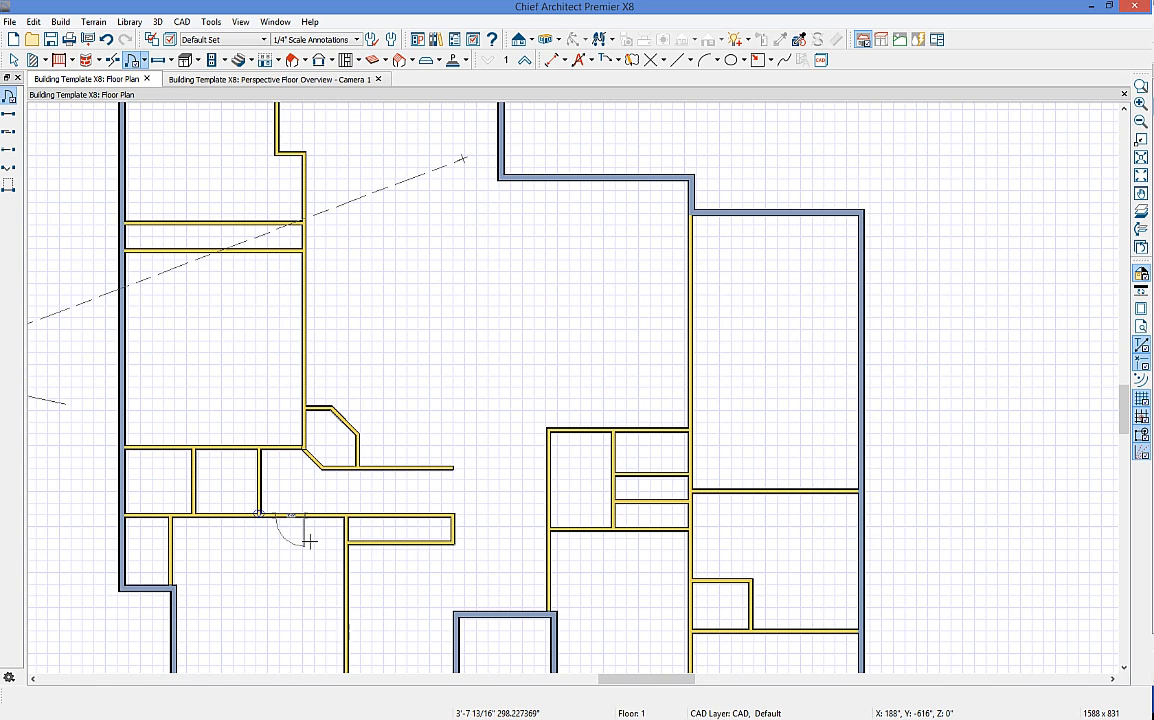
{"action": "left_click", "coordinate": [310, 541]}
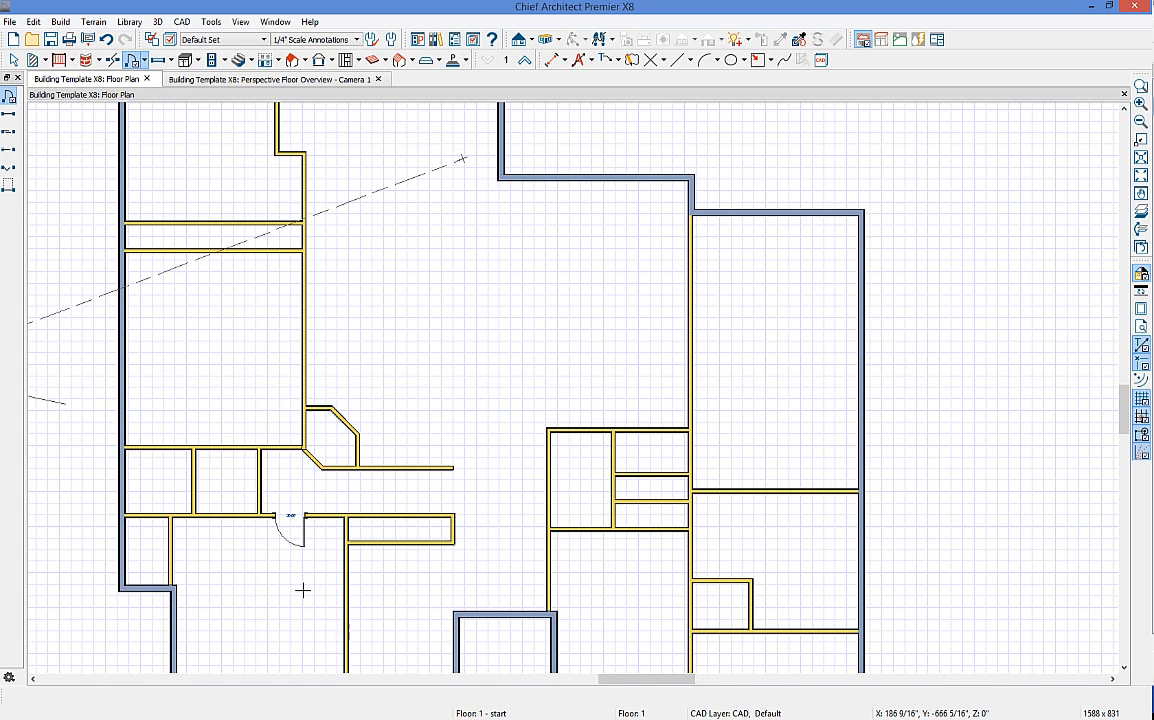
{"action": "left_click", "coordinate": [225, 518]}
{"action": "key", "text": "space"}
{"action": "left_click_drag", "start_coordinate": [232, 527], "coordinate": [212, 508]}
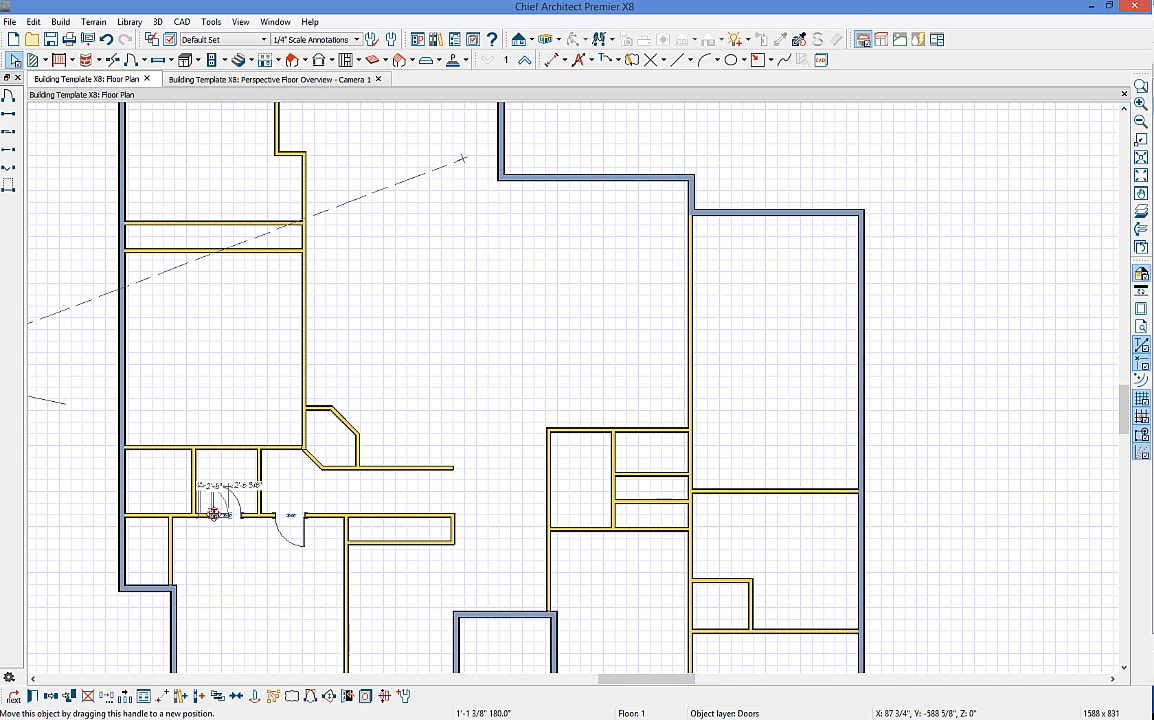
Step: Flip the closet door so it swings into the closet
{"action": "left_click", "coordinate": [311, 697]}
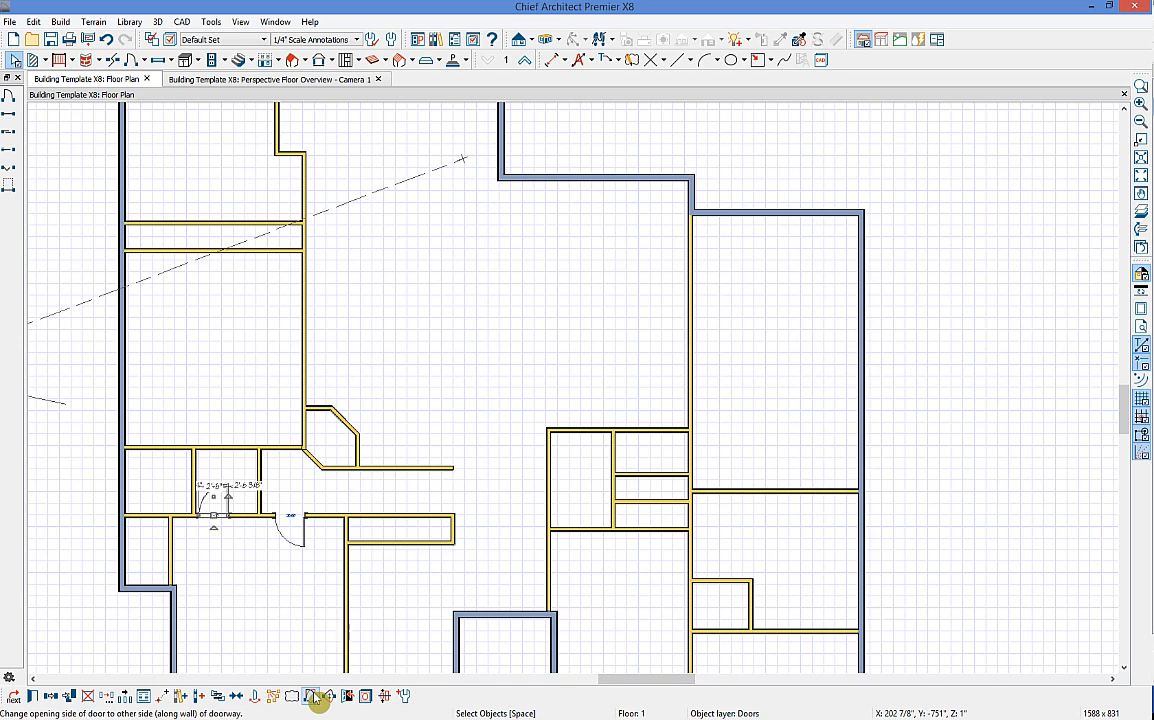
{"action": "left_click", "coordinate": [329, 697]}
{"action": "left_click", "coordinate": [329, 697]}
{"action": "left_click", "coordinate": [330, 700]}
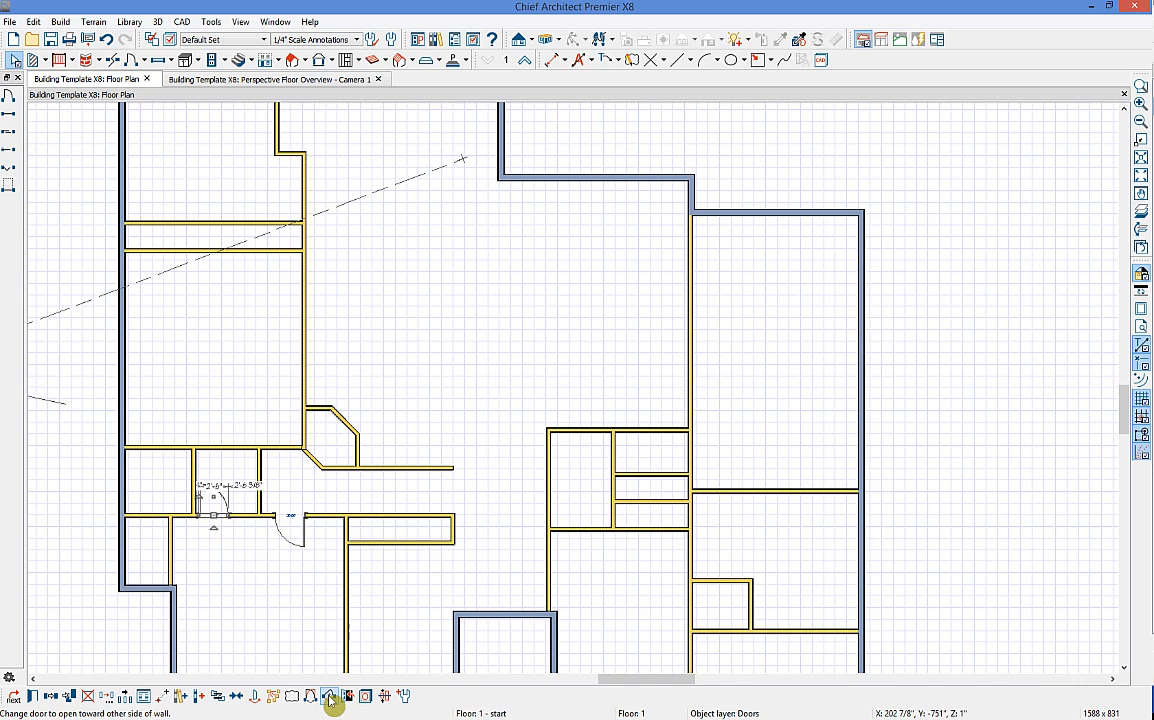
{"action": "left_click", "coordinate": [232, 617]}
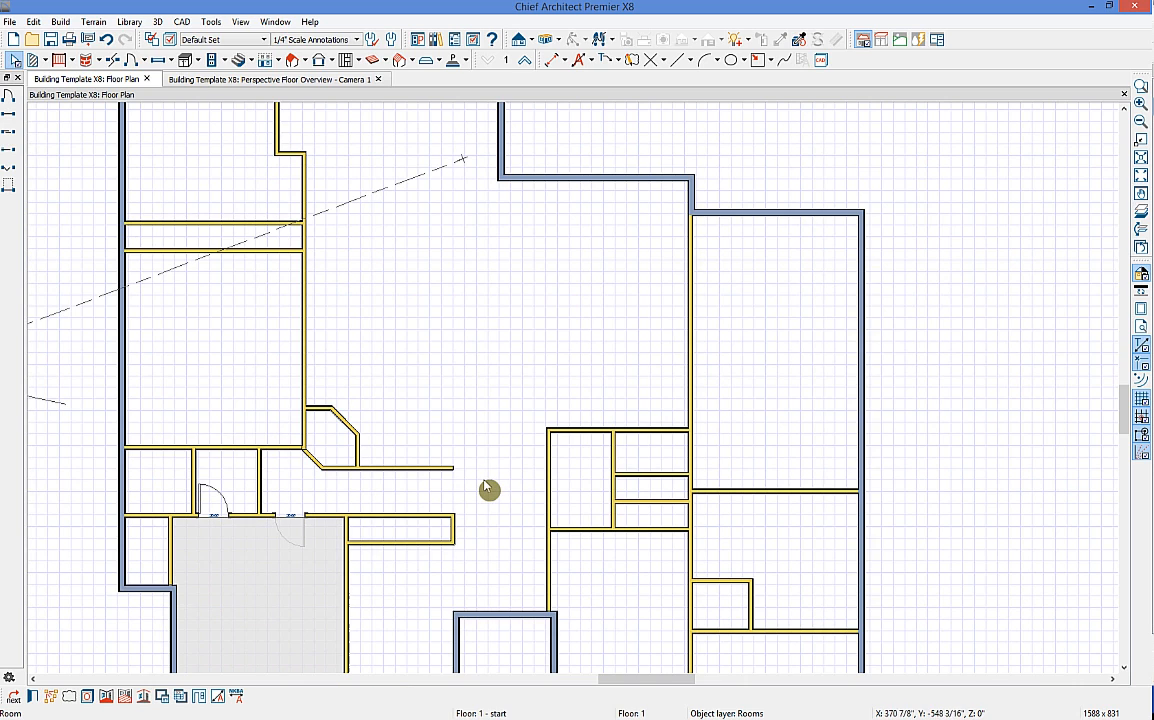
Step: Shorten the closet door's swing arc so it shows nearly closed
{"action": "left_click", "coordinate": [210, 505]}
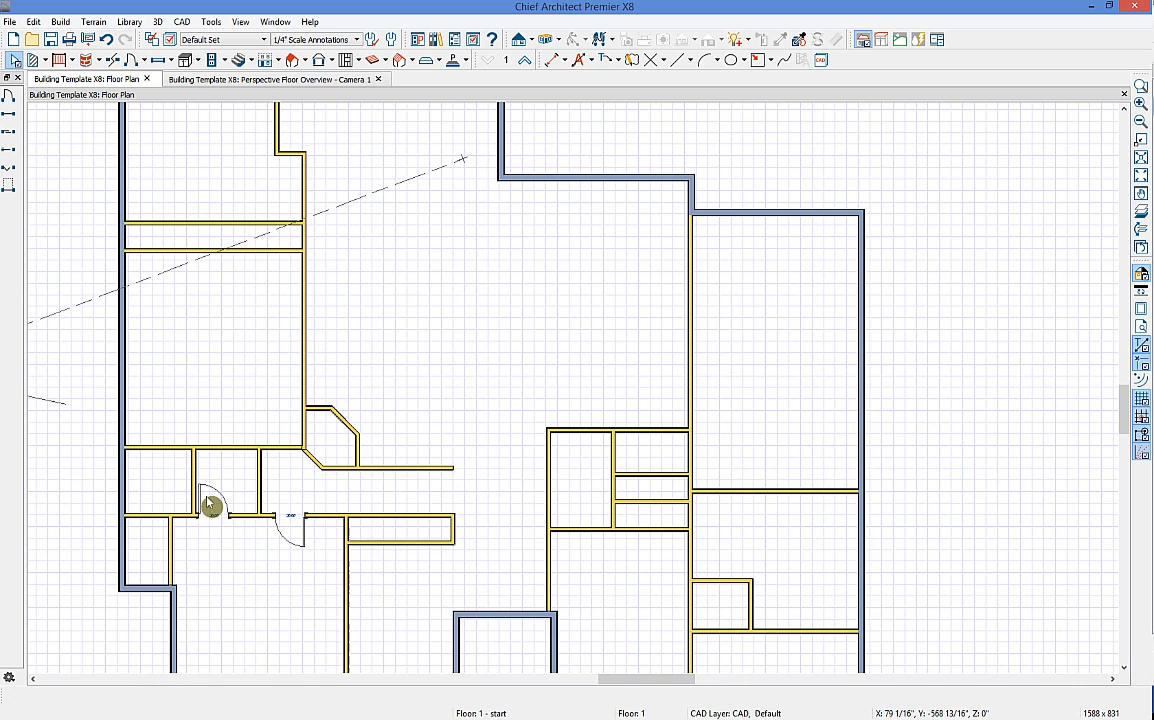
{"action": "left_click", "coordinate": [210, 505]}
{"action": "scroll", "coordinate": [205, 500], "scroll_direction": "up", "scroll_amount": 3}
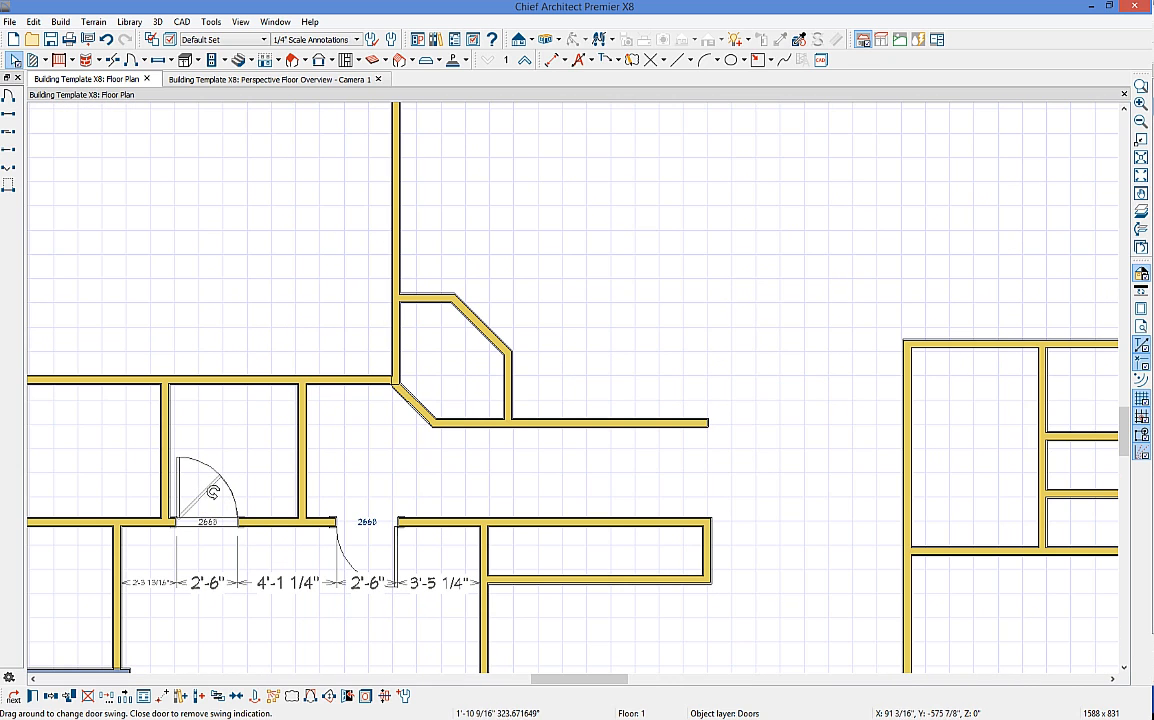
{"action": "left_click_drag", "start_coordinate": [183, 473], "coordinate": [228, 490]}
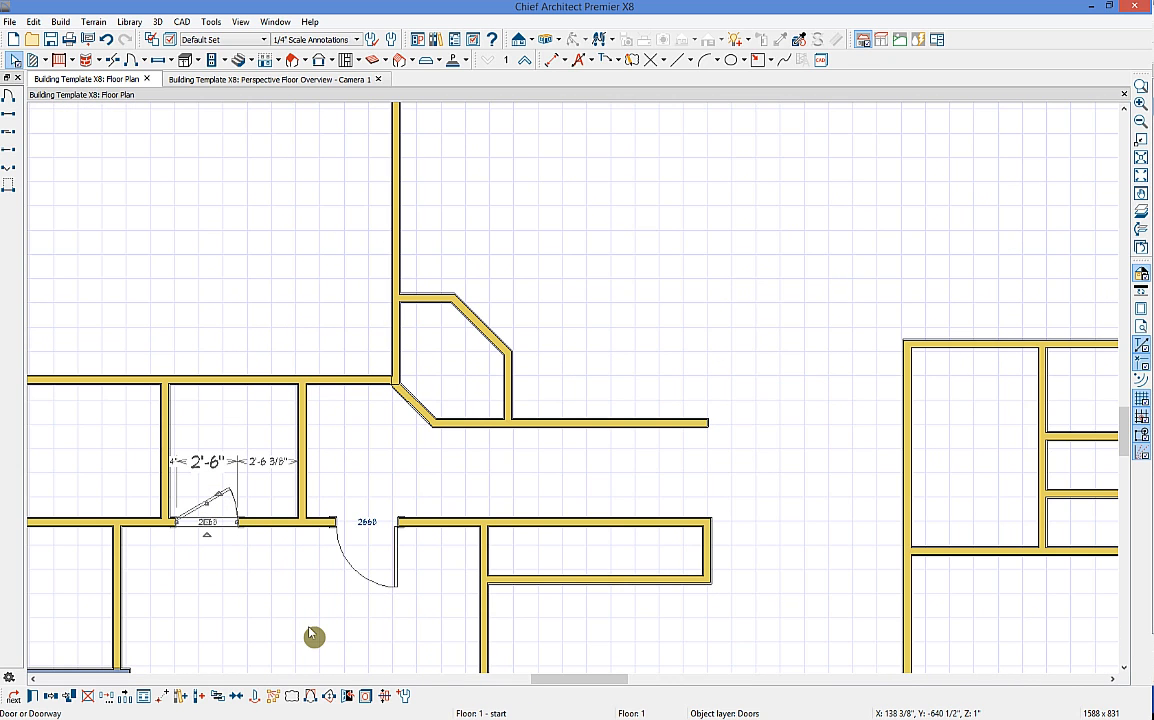
{"action": "left_click", "coordinate": [232, 533]}
{"action": "scroll", "coordinate": [455, 440], "scroll_direction": "down", "scroll_amount": 2}
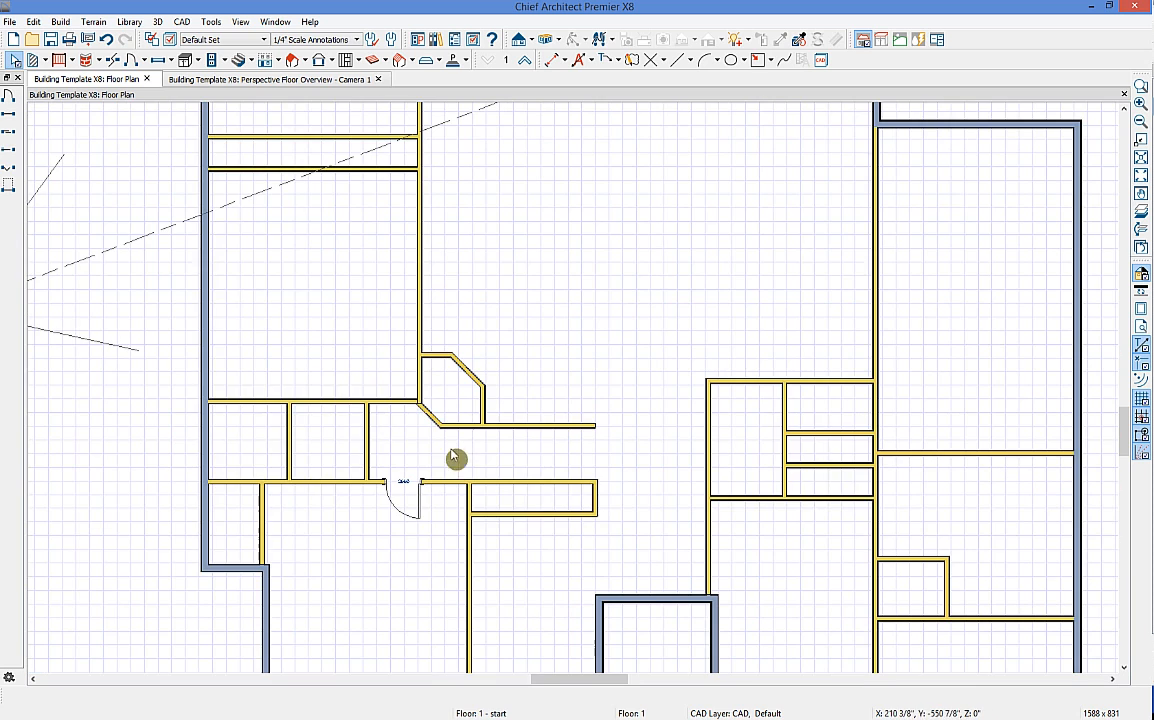
Step: Place two 2668 pocket doors in the closet walls
{"action": "left_click", "coordinate": [142, 60]}
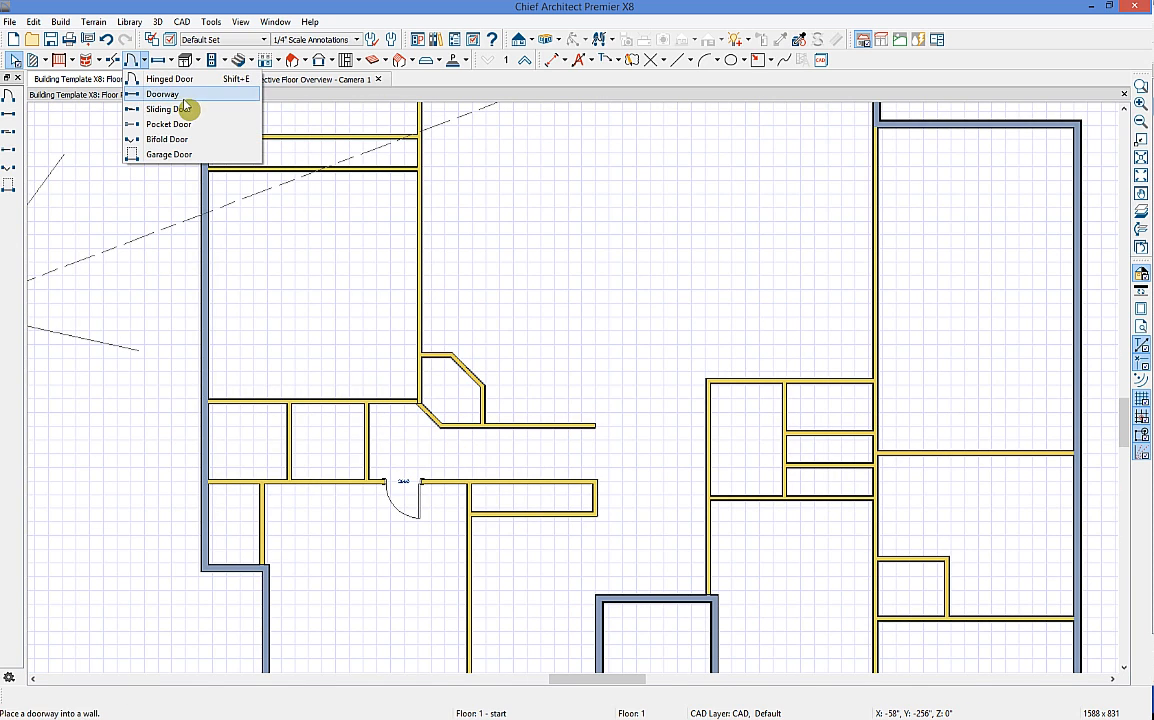
{"action": "left_click", "coordinate": [192, 124]}
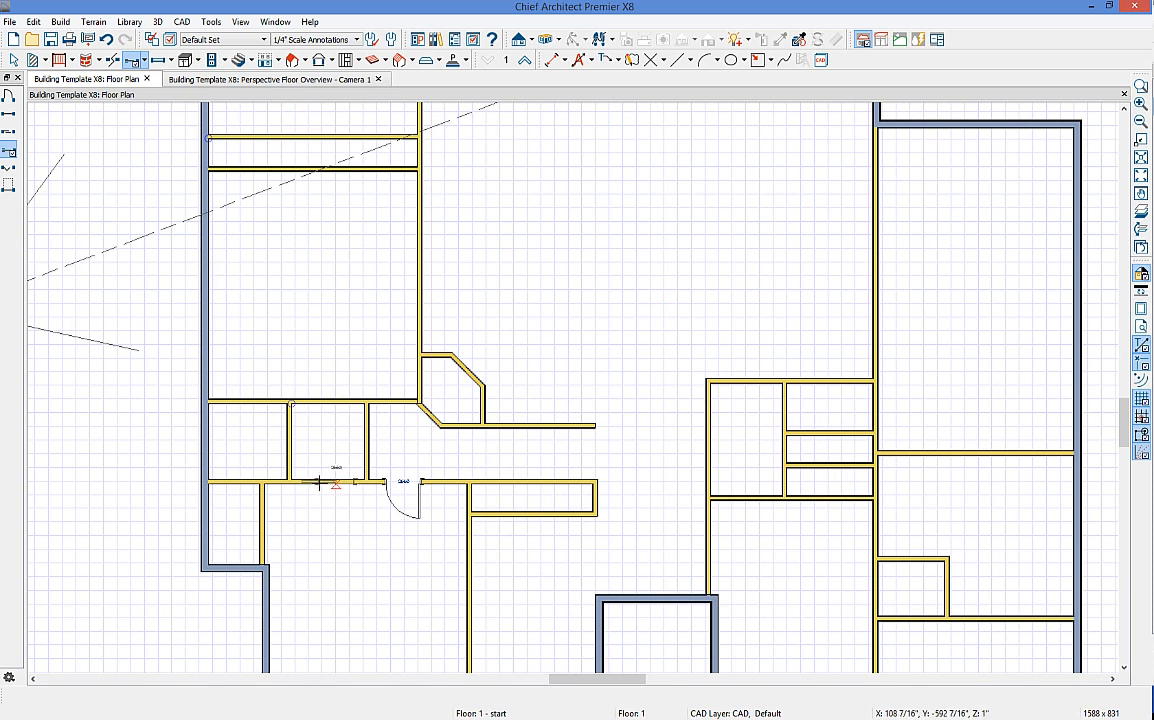
{"action": "mouse_move", "coordinate": [313, 485]}
{"action": "left_mouse_down"}
{"action": "mouse_move", "coordinate": [346, 485]}
{"action": "mouse_move", "coordinate": [292, 488]}
{"action": "mouse_move", "coordinate": [310, 488]}
{"action": "left_mouse_up"}
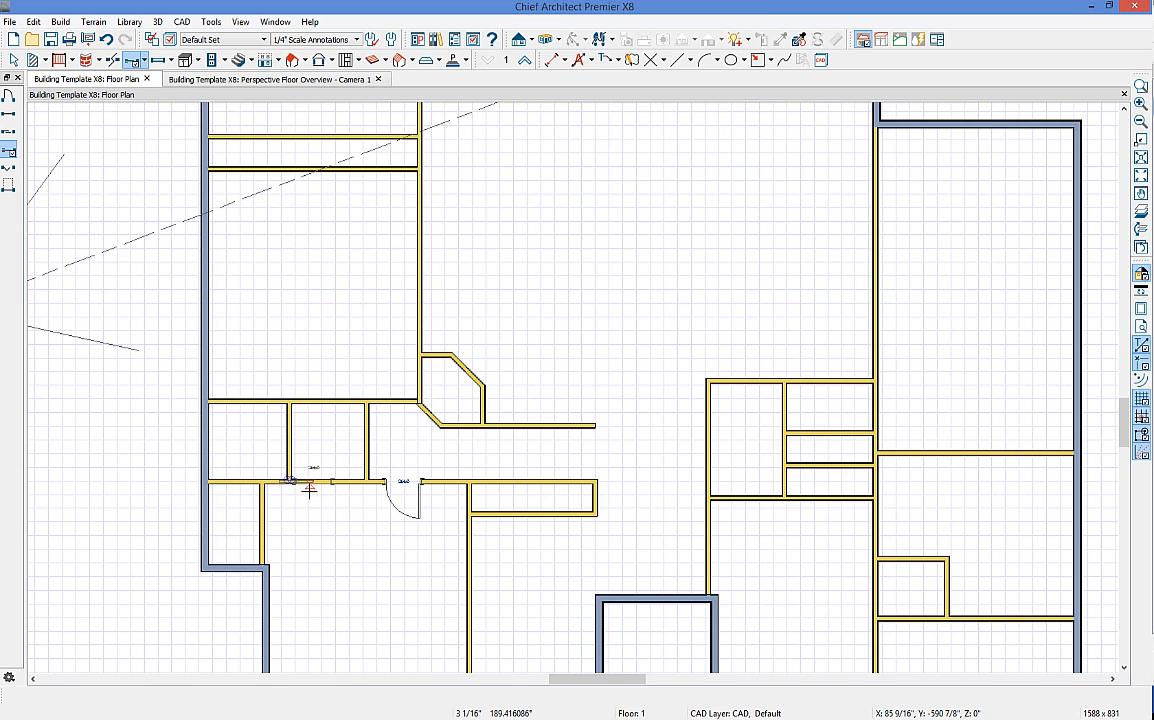
{"action": "scroll", "coordinate": [309, 489], "scroll_direction": "up", "scroll_amount": 4}
{"action": "left_click_drag", "start_coordinate": [374, 496], "coordinate": [182, 283]}
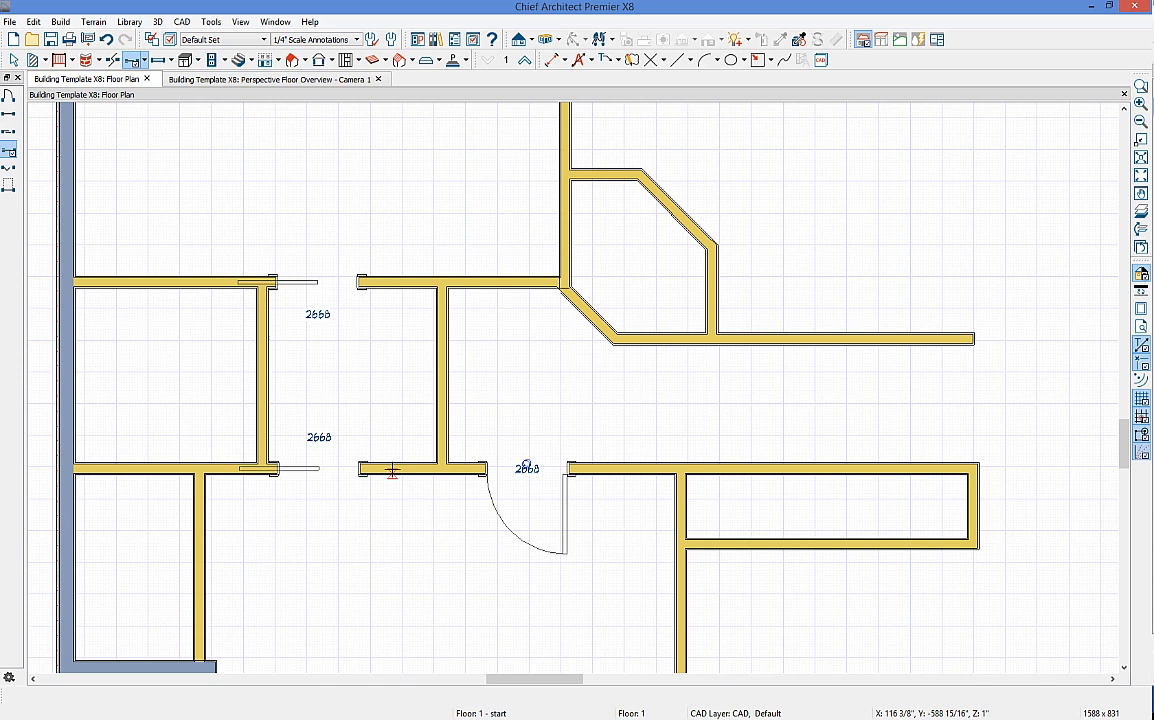
{"action": "scroll", "coordinate": [205, 120], "scroll_direction": "down", "scroll_amount": 2}
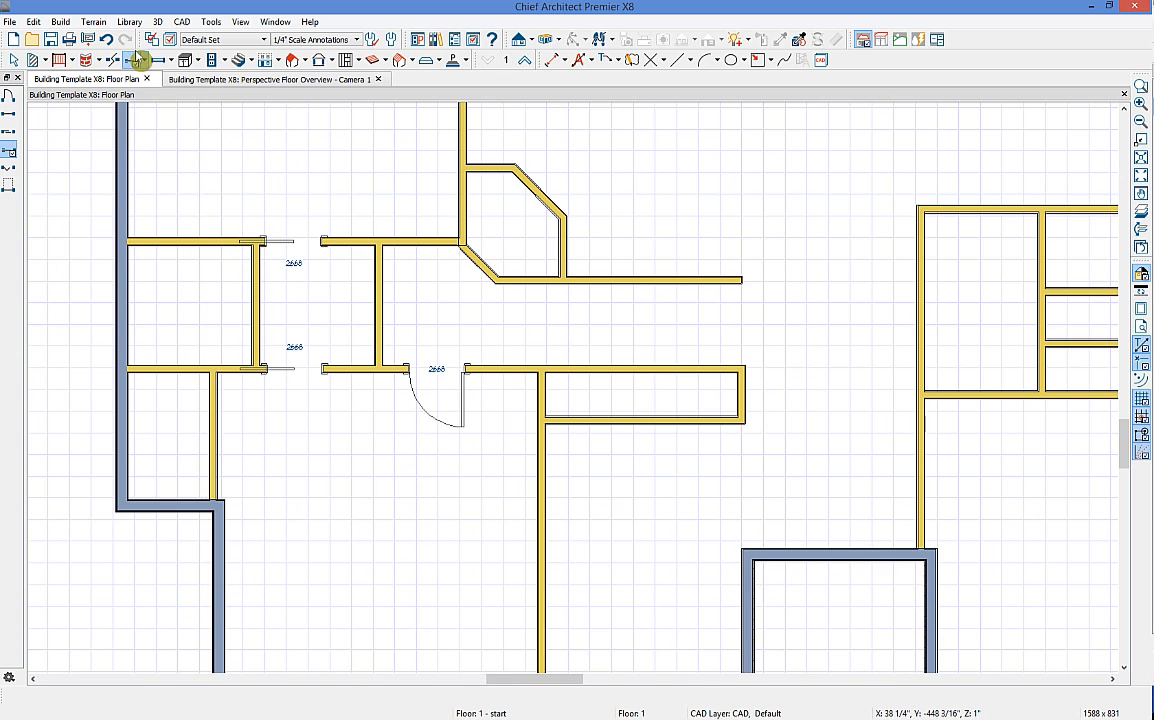
Step: Place a 5080 sliding door at the left of the large room's upper wall
{"action": "left_click", "coordinate": [143, 60]}
{"action": "middle_click_drag", "start_coordinate": [398, 273], "coordinate": [422, 503]}
{"action": "left_click", "coordinate": [141, 63]}
{"action": "middle_click_drag", "start_coordinate": [299, 173], "coordinate": [299, 260]}
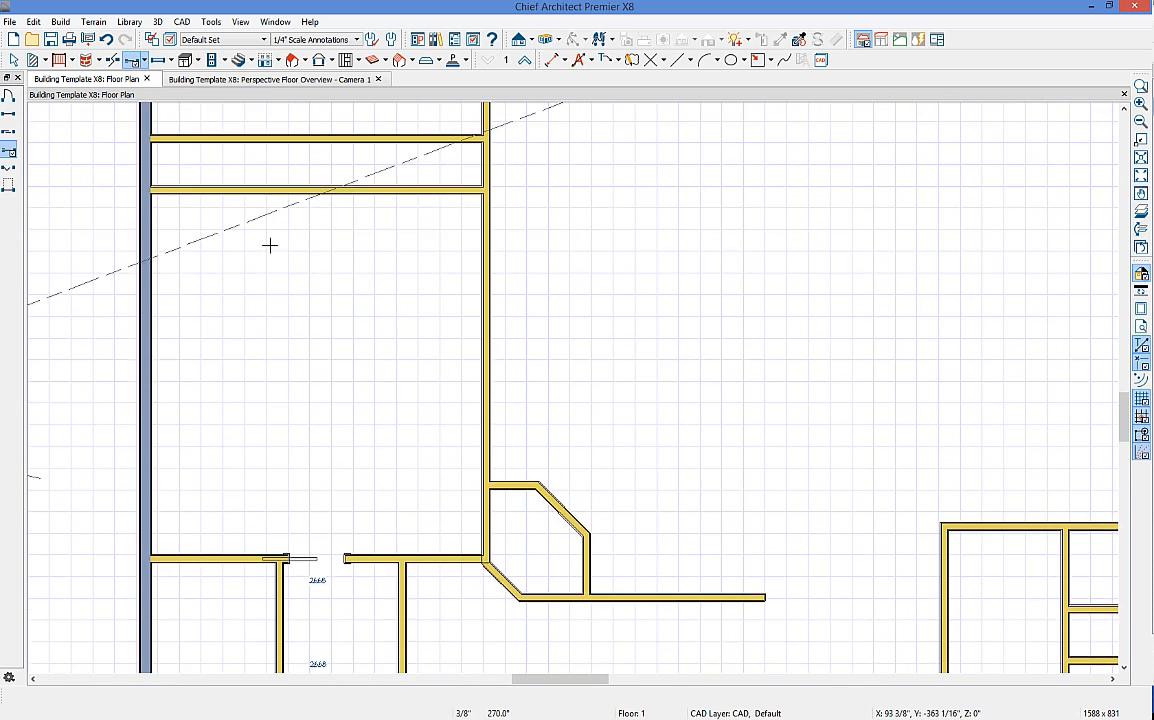
{"action": "left_click", "coordinate": [143, 60]}
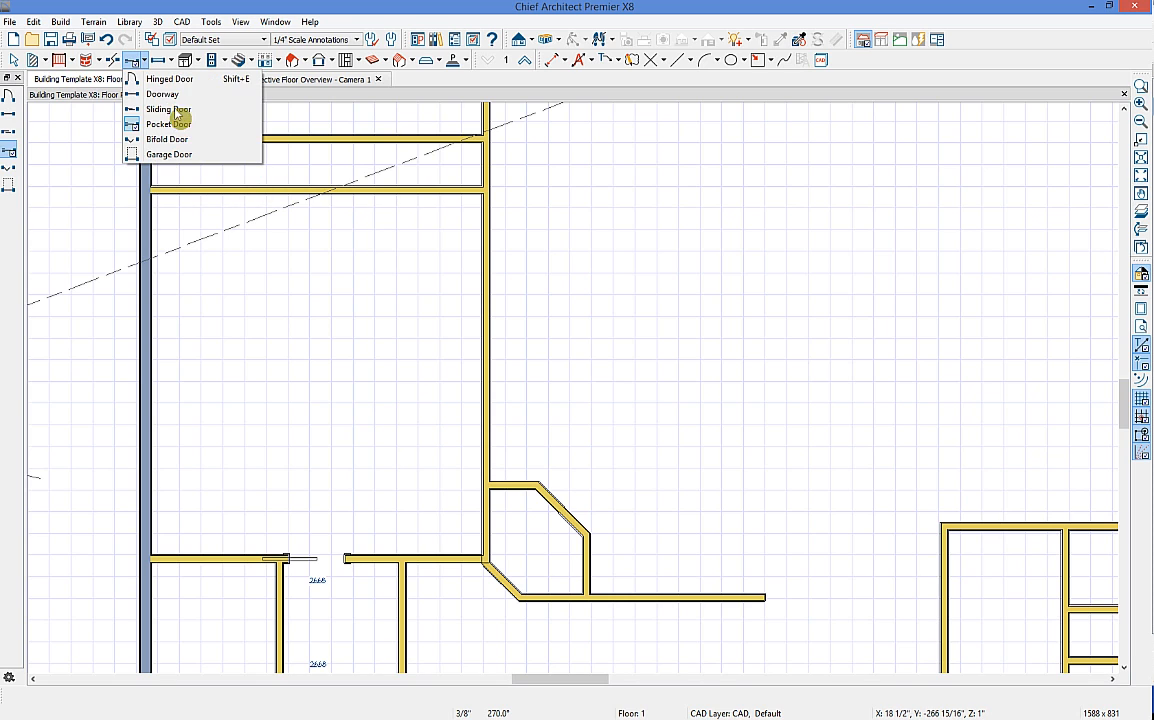
{"action": "left_click", "coordinate": [180, 112]}
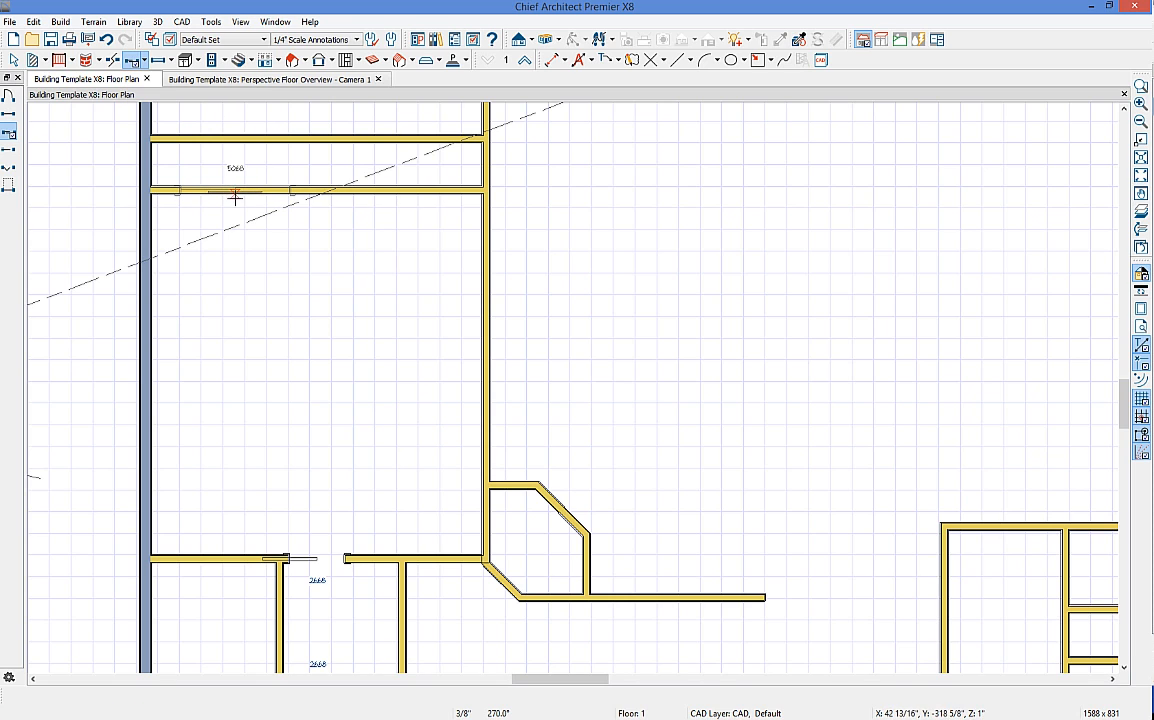
{"action": "left_click", "coordinate": [235, 197]}
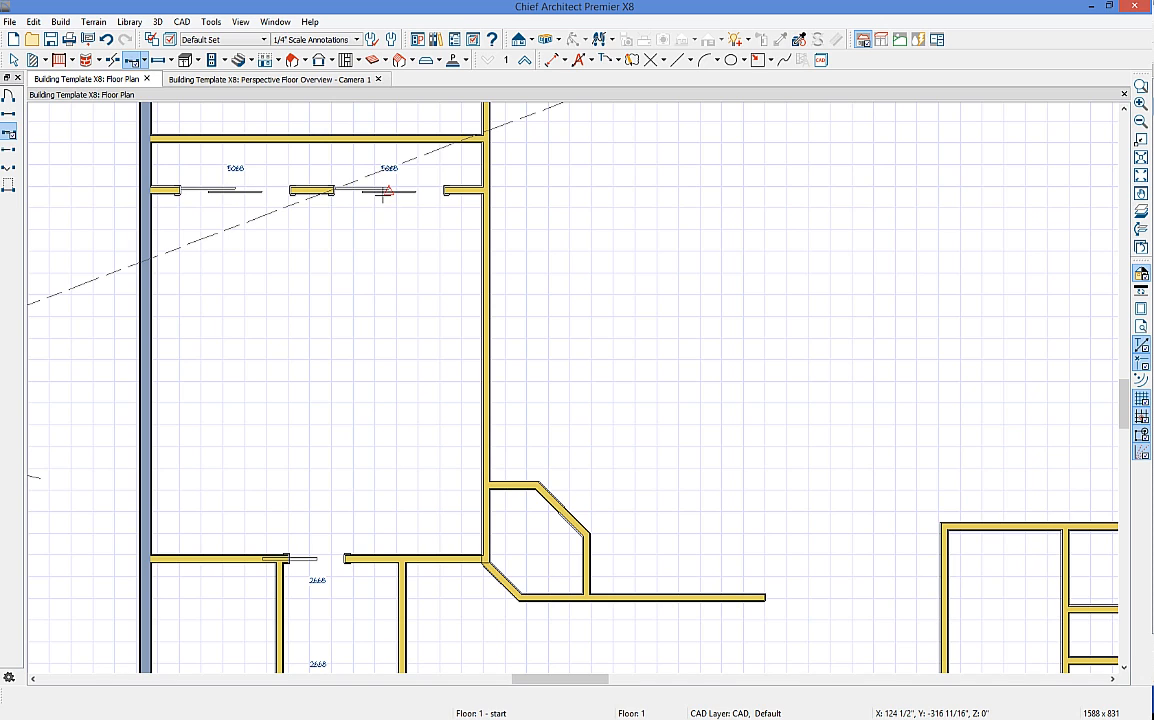
Step: Place a second sliding door to the right and set the gap between the doors to 2'
{"action": "left_click", "coordinate": [385, 192]}
{"action": "left_click", "coordinate": [308, 259]}
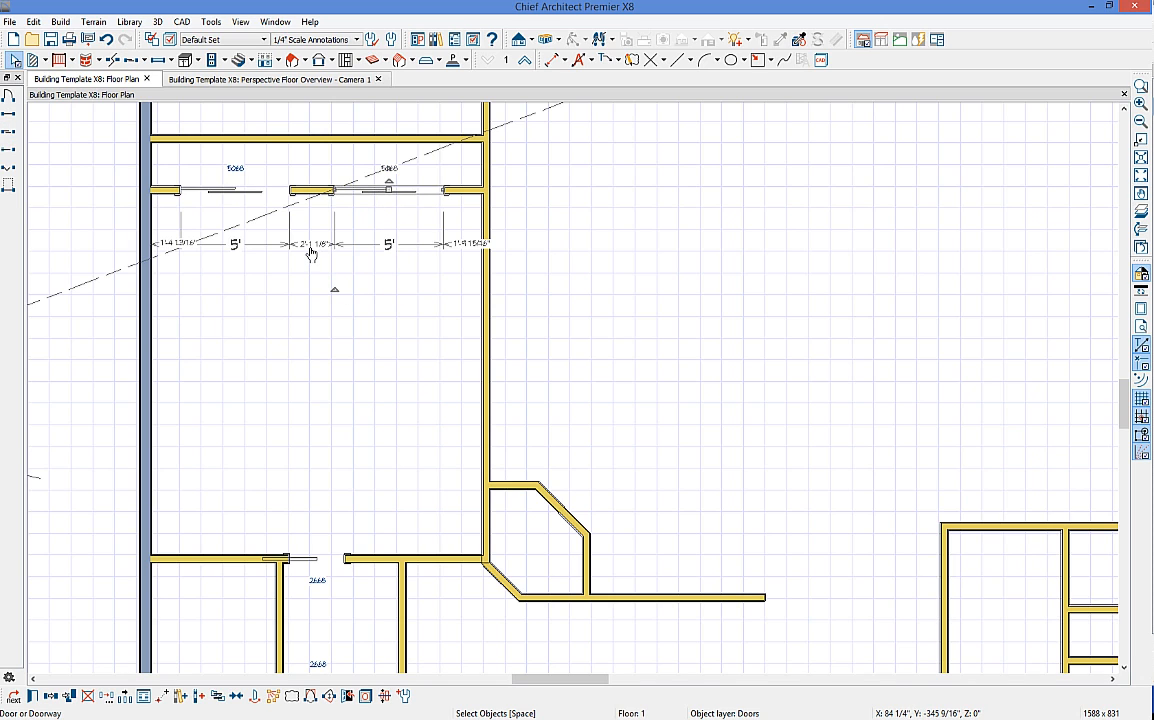
{"action": "left_click", "coordinate": [311, 247]}
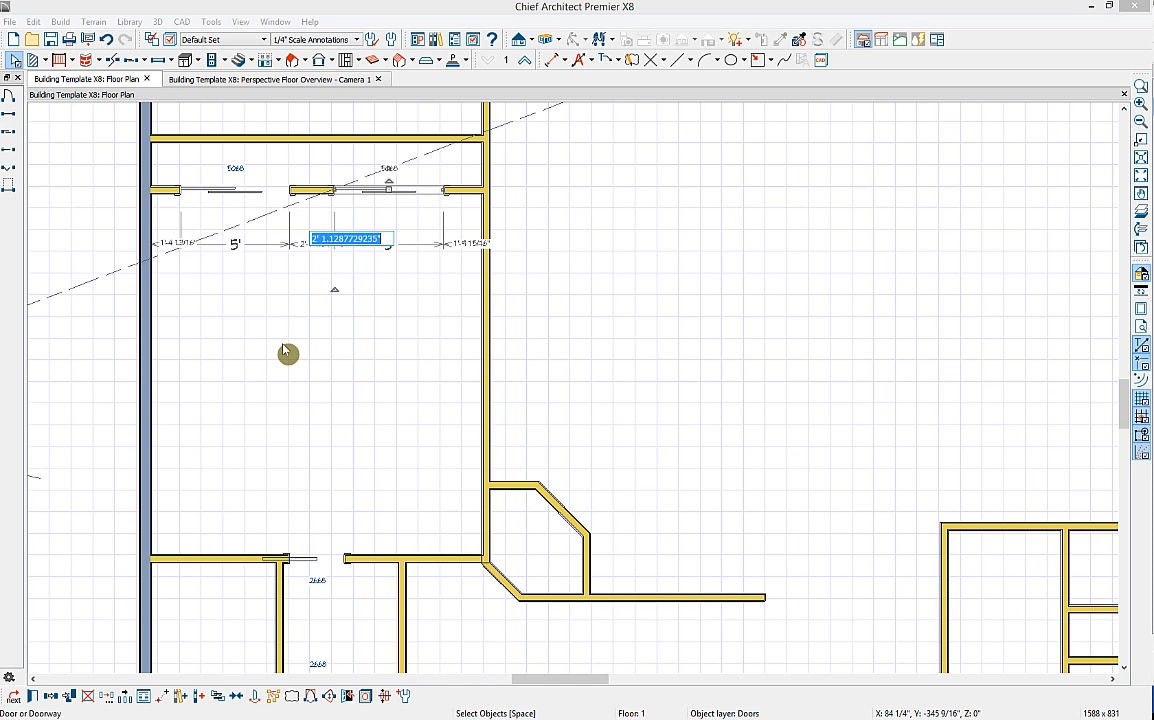
{"action": "type", "text": "2'"}
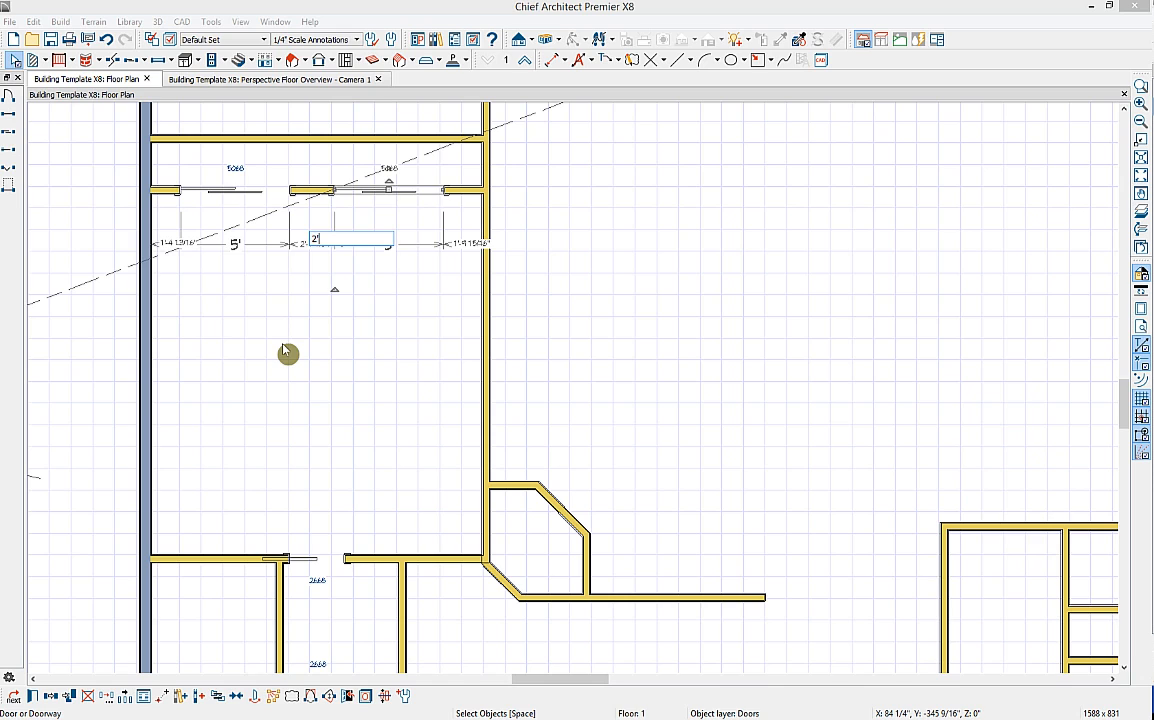
{"action": "key", "text": "Return"}
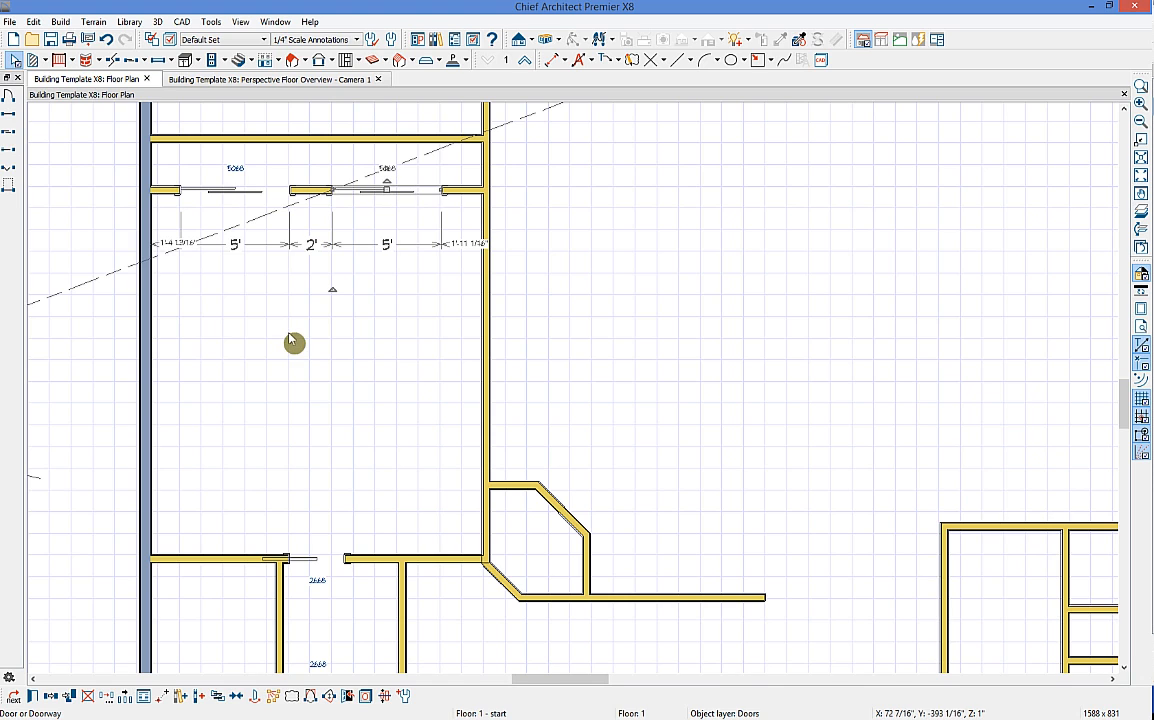
Step: Centre both sliding doors as a pair on the room's upper wall
{"action": "left_click", "coordinate": [237, 188], "text": "shift"}
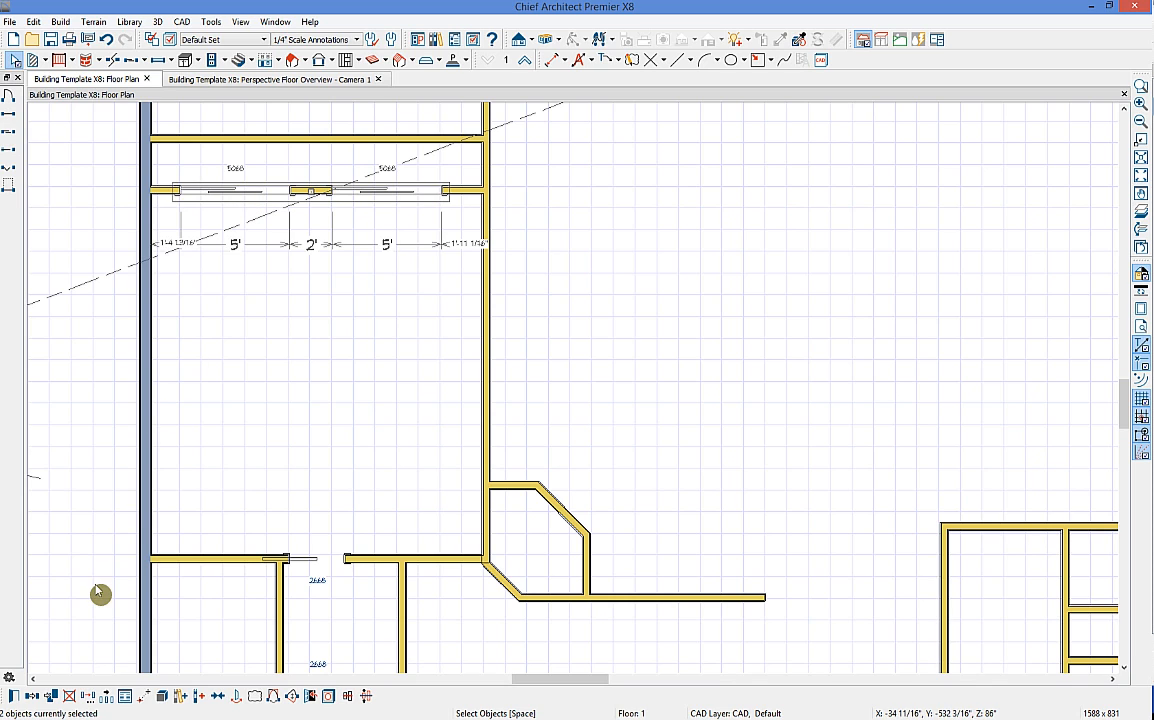
{"action": "left_click", "coordinate": [220, 699]}
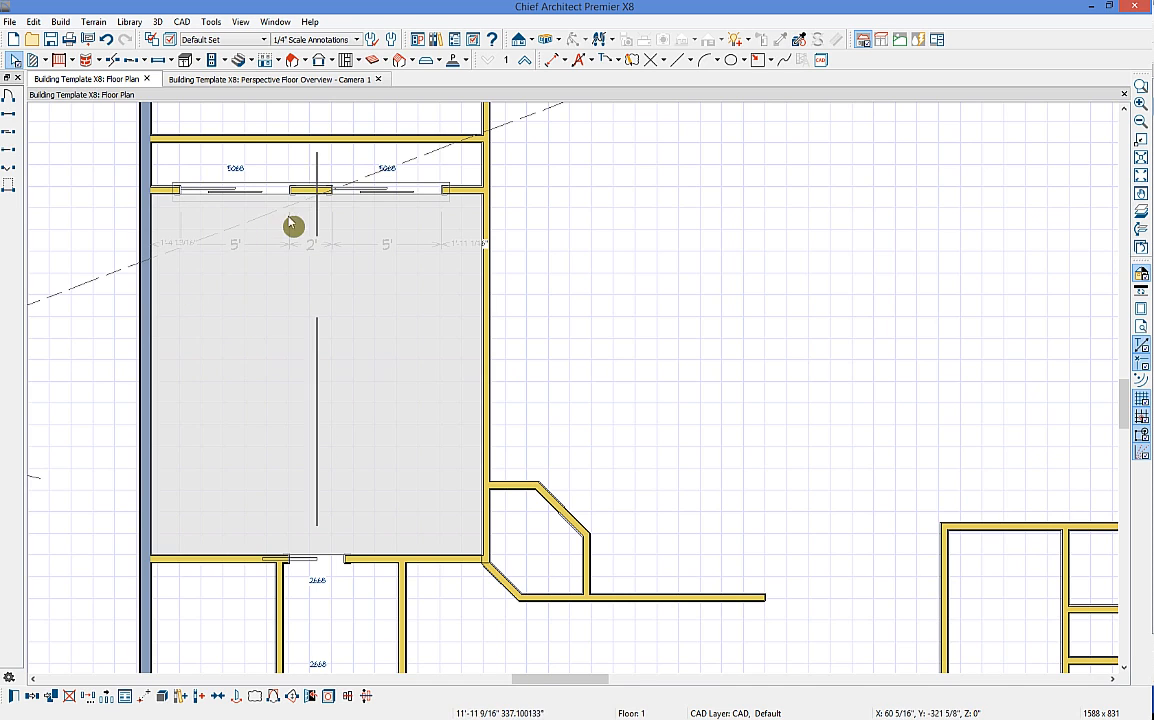
{"action": "left_click", "coordinate": [322, 338]}
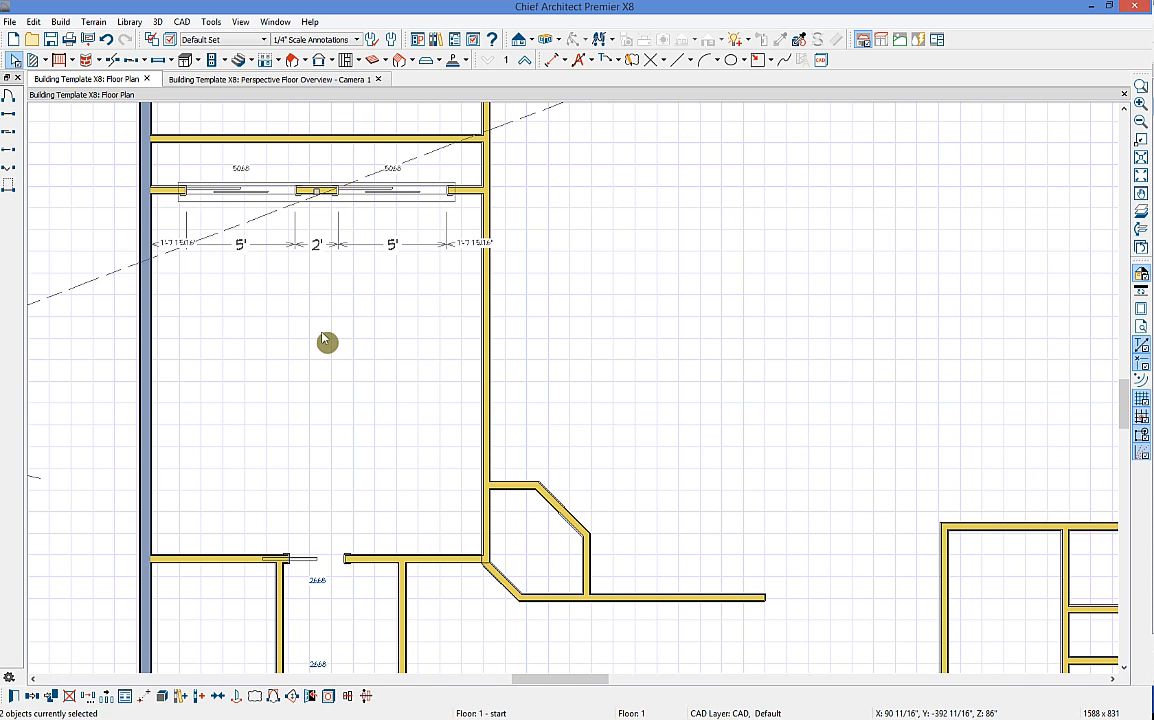
{"action": "middle_click_drag", "start_coordinate": [618, 322], "coordinate": [590, 374]}
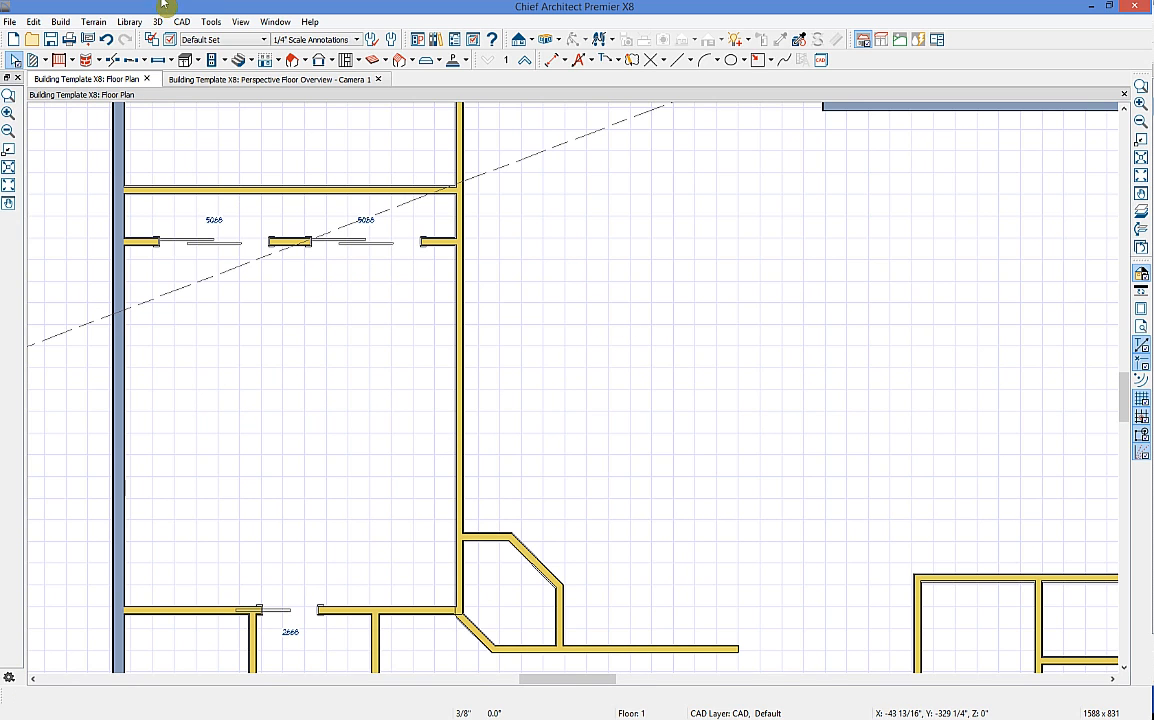
Step: Place a sliding door in the upper exterior wall
{"action": "middle_click_drag", "start_coordinate": [701, 316], "coordinate": [433, 227]}
{"action": "left_click", "coordinate": [131, 59]}
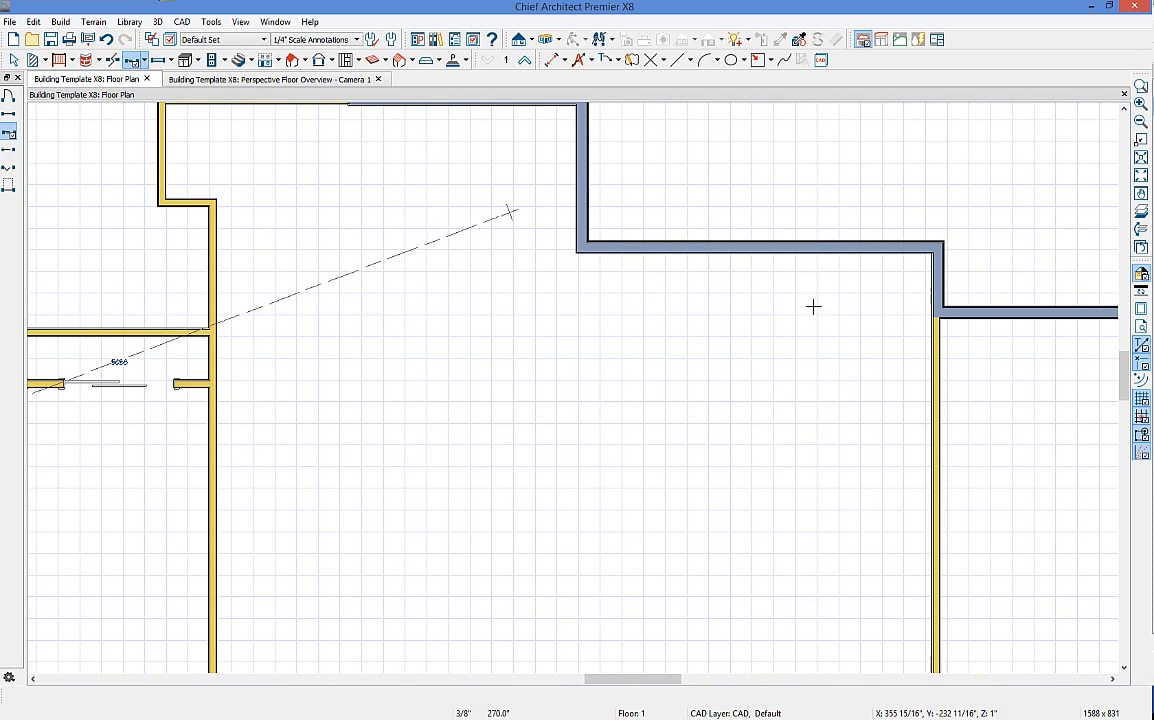
{"action": "left_click", "coordinate": [751, 249]}
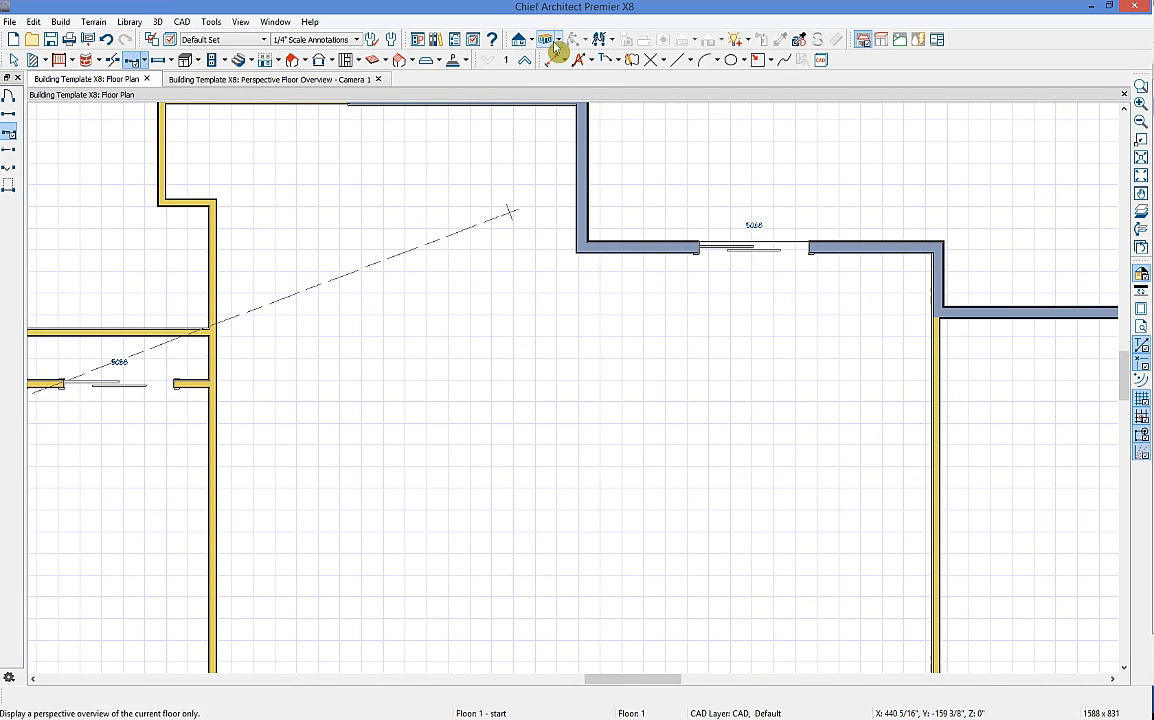
Step: Add a hinged entry door in the front exterior wall's recessed entry
{"action": "scroll", "coordinate": [597, 368], "scroll_direction": "down", "scroll_amount": 2}
{"action": "middle_click_drag", "start_coordinate": [587, 438], "coordinate": [142, 108]}
{"action": "left_click", "coordinate": [144, 59]}
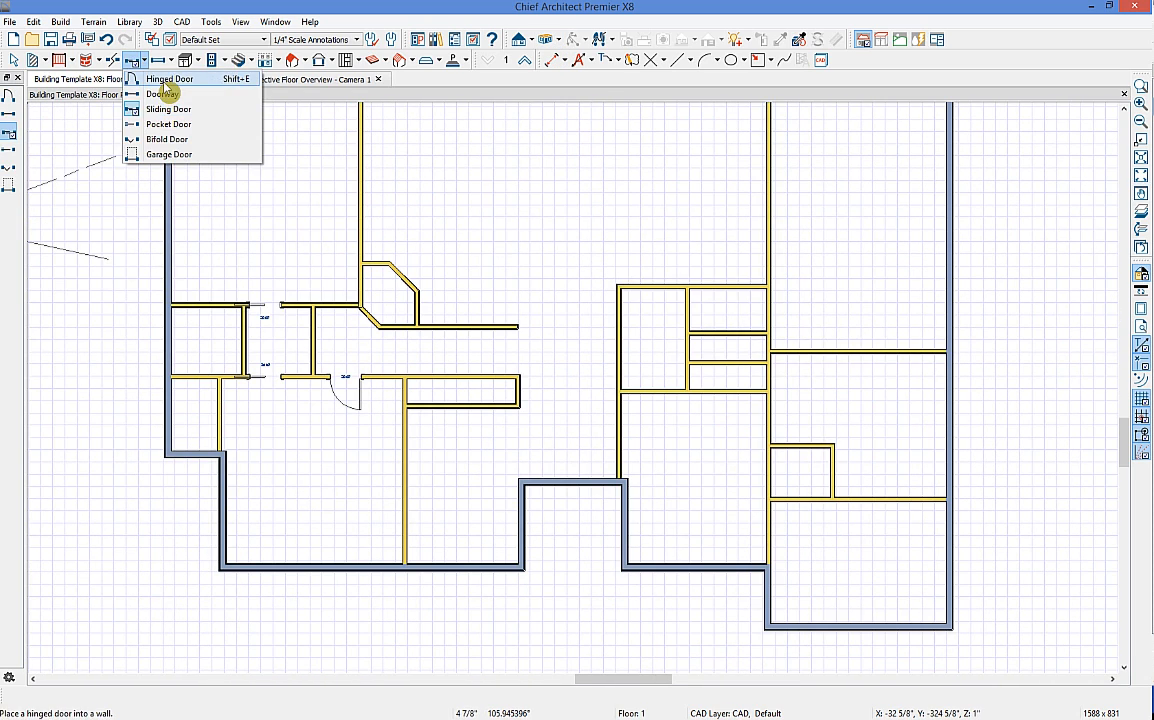
{"action": "left_click", "coordinate": [160, 95]}
{"action": "left_click_drag", "start_coordinate": [573, 470], "coordinate": [572, 583]}
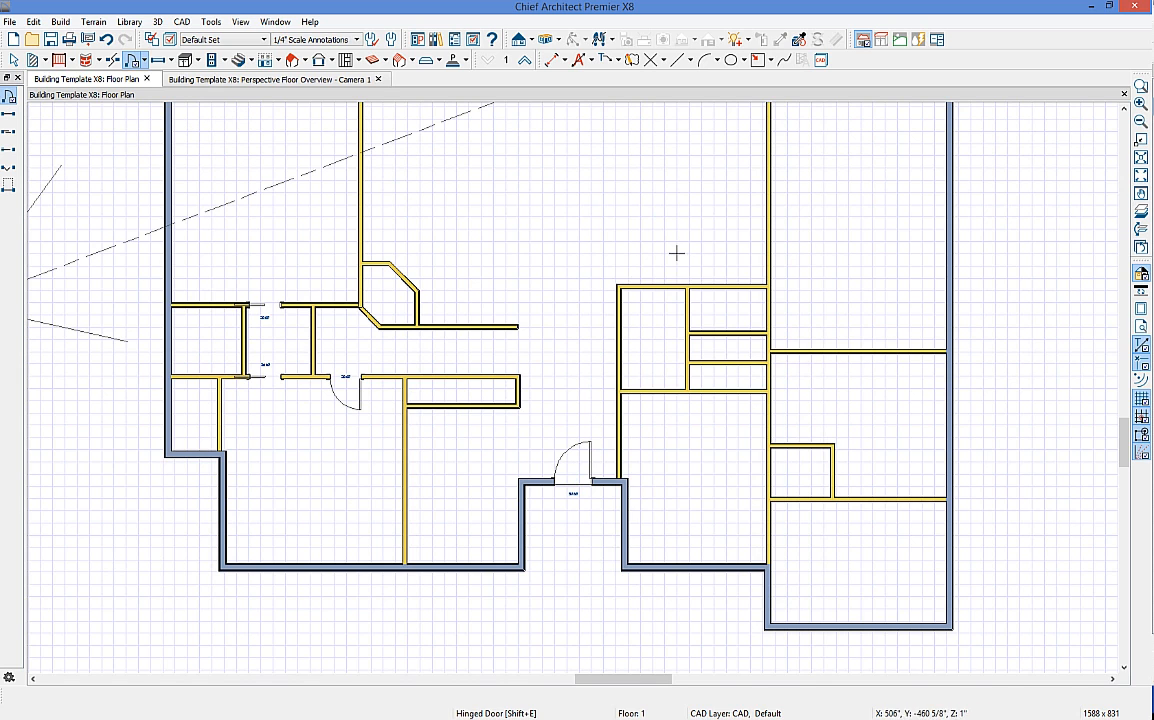
{"action": "left_click", "coordinate": [318, 80]}
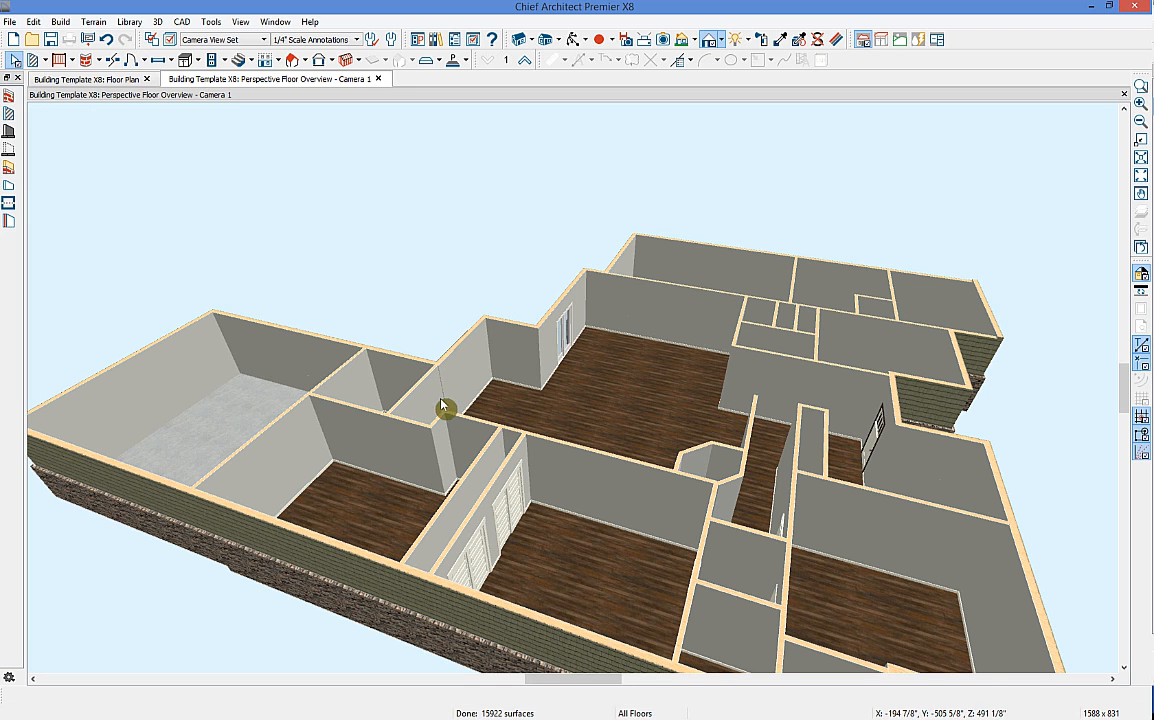
{"action": "left_click", "coordinate": [576, 39]}
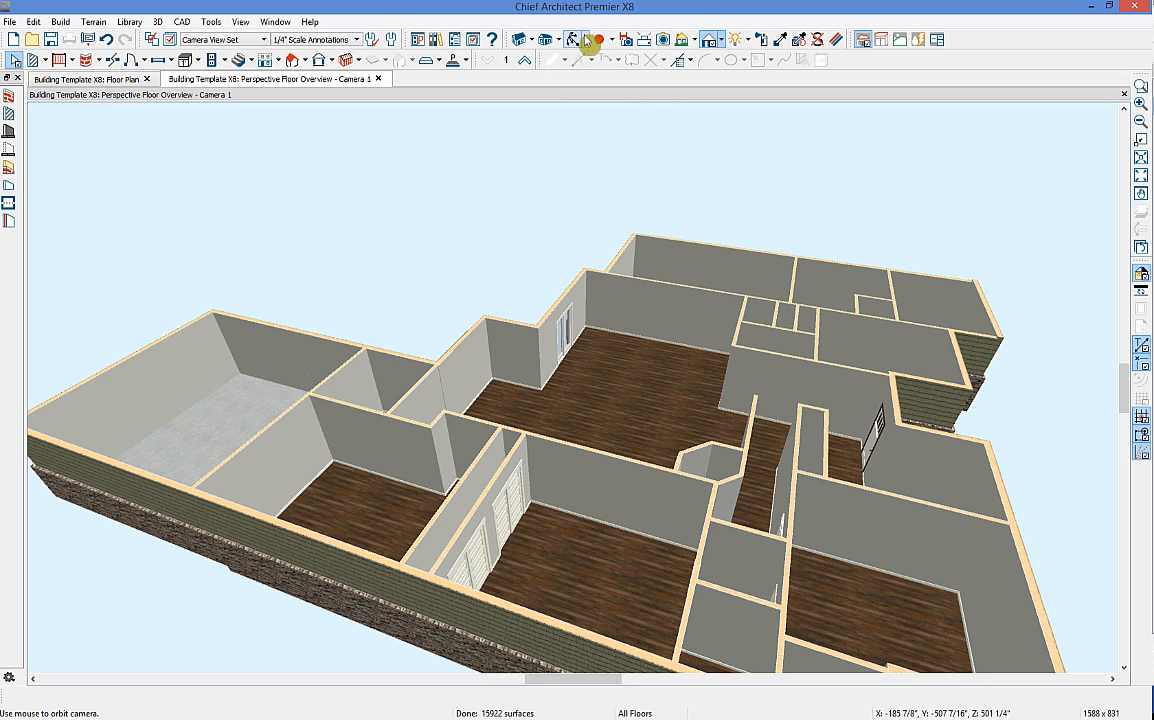
{"action": "left_click_drag", "start_coordinate": [860, 392], "coordinate": [453, 462]}
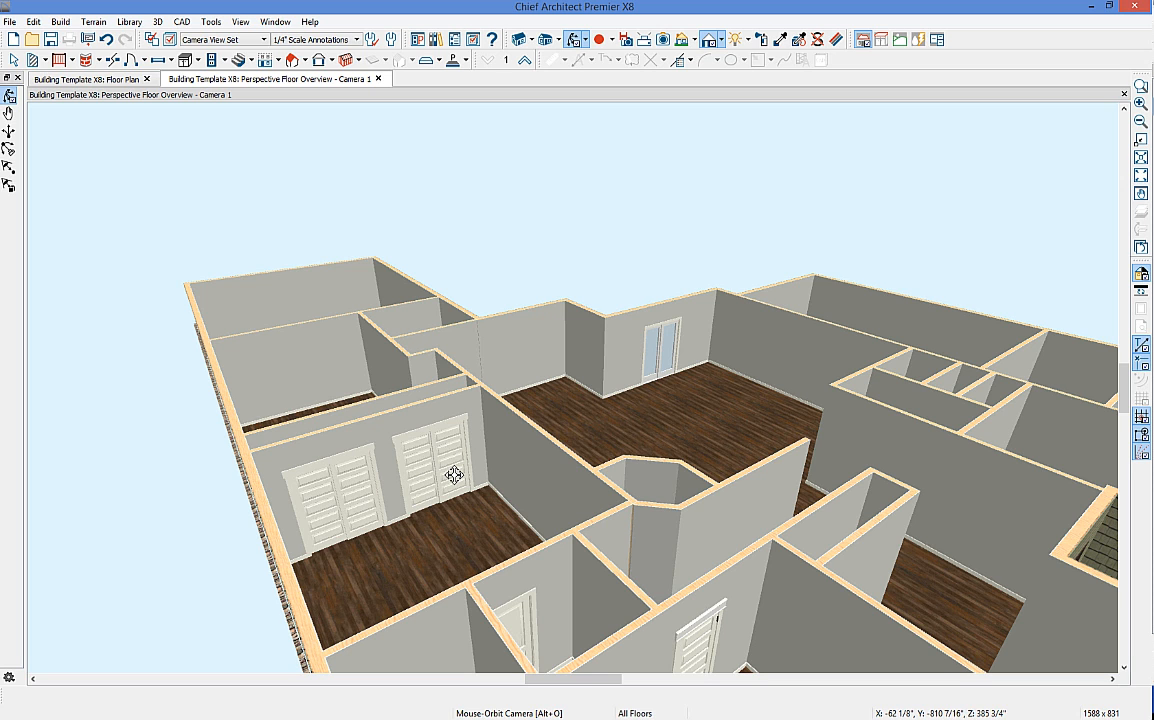
{"action": "left_click_drag", "start_coordinate": [662, 476], "coordinate": [718, 611]}
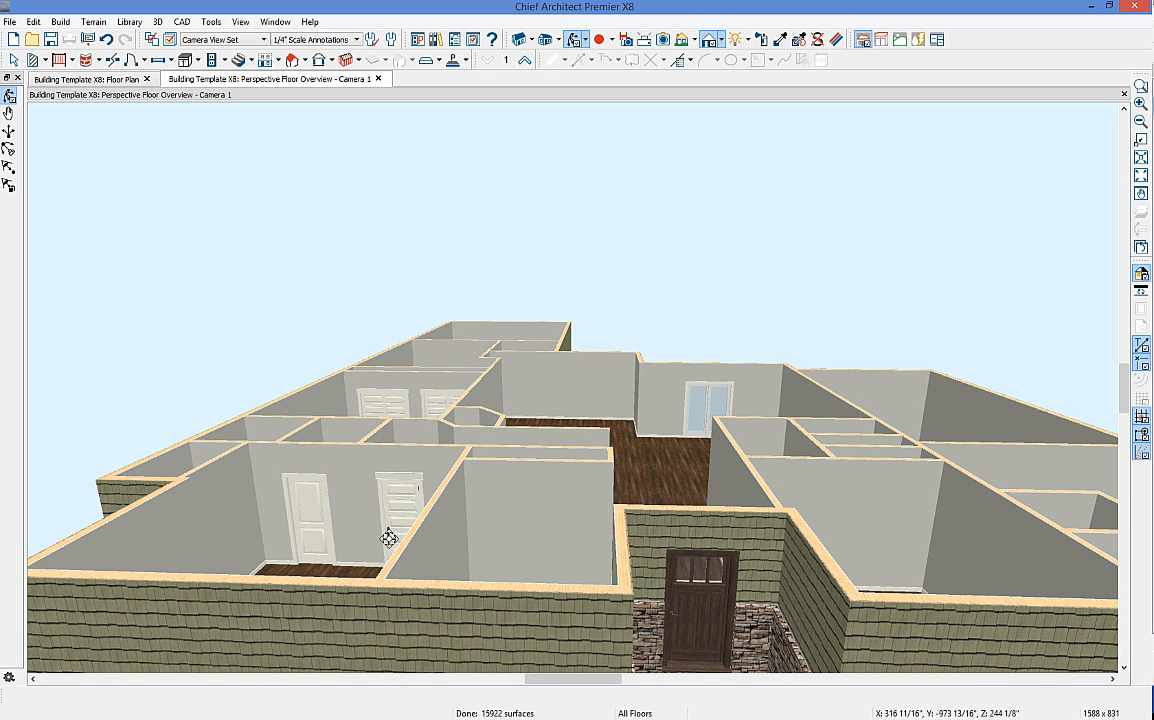
{"action": "key", "text": "space"}
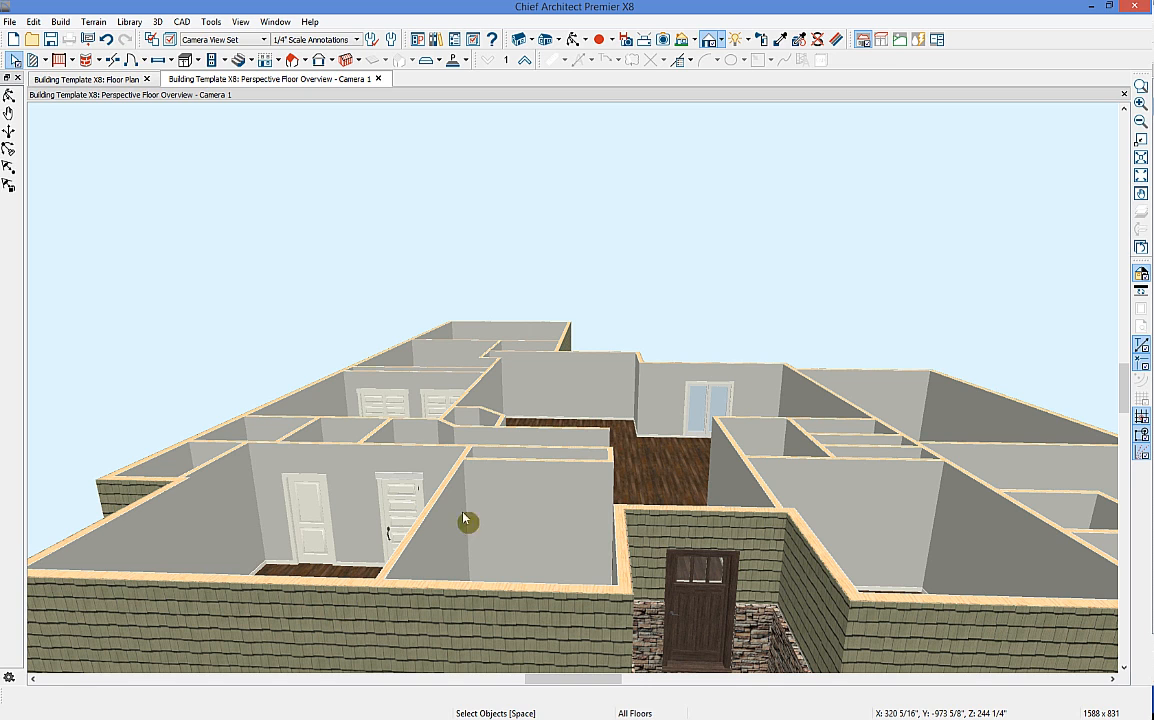
{"action": "key", "text": "Left"}
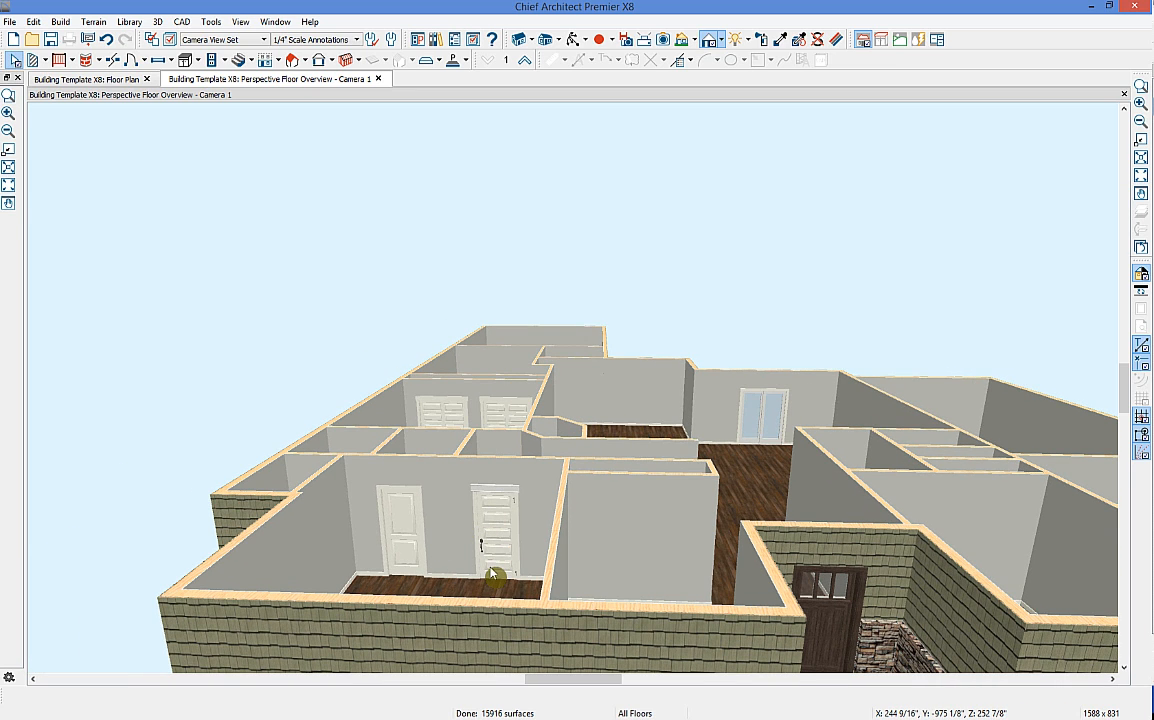
{"action": "key", "text": "Right"}
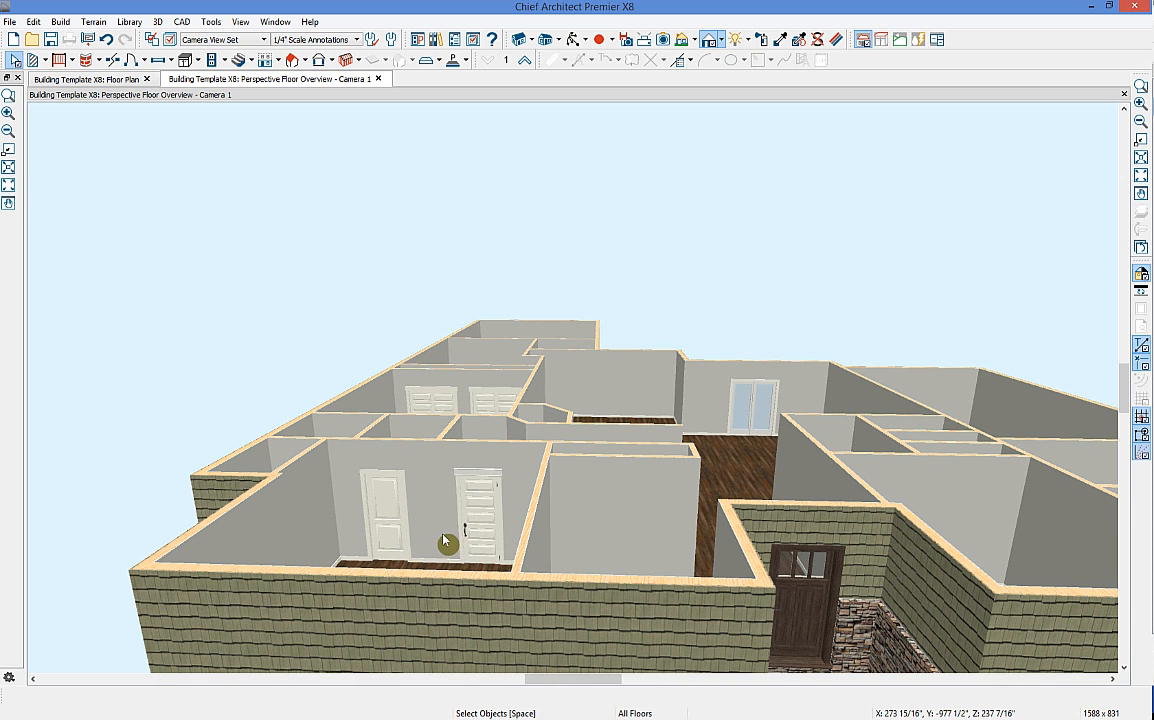
{"action": "middle_click_drag", "start_coordinate": [577, 497], "coordinate": [478, 545]}
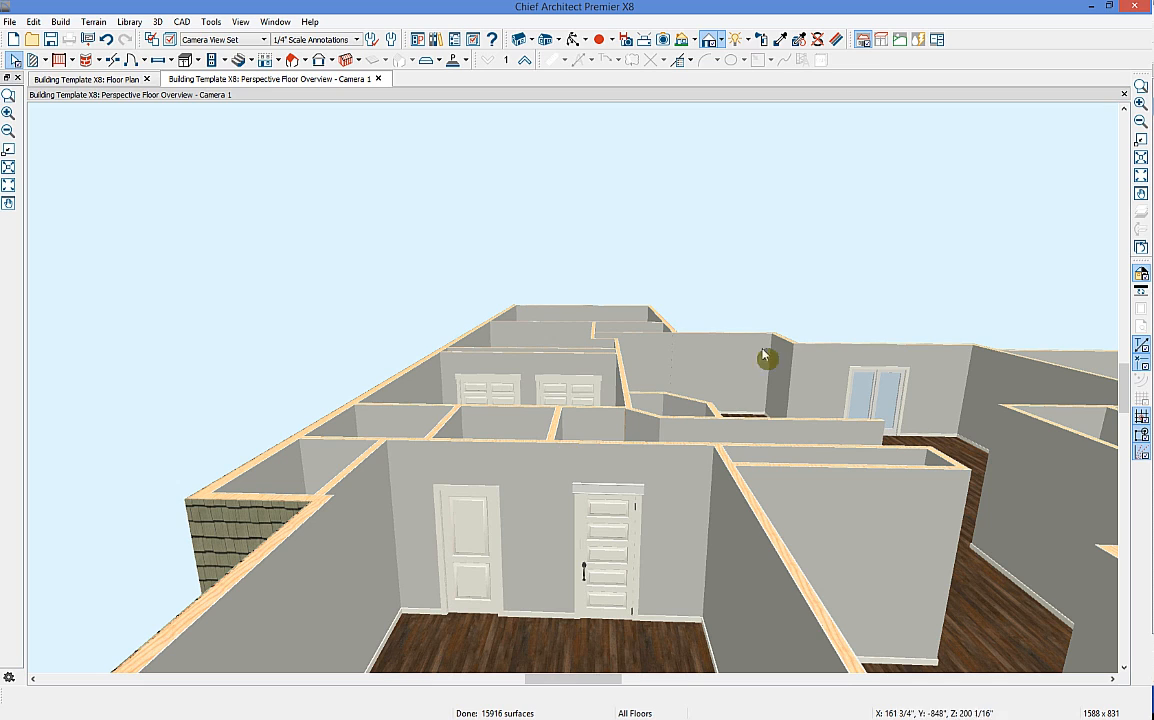
Step: Pick up the right door's properties with the Object Eyedropper and clear all properties to paint
{"action": "left_click", "coordinate": [800, 40]}
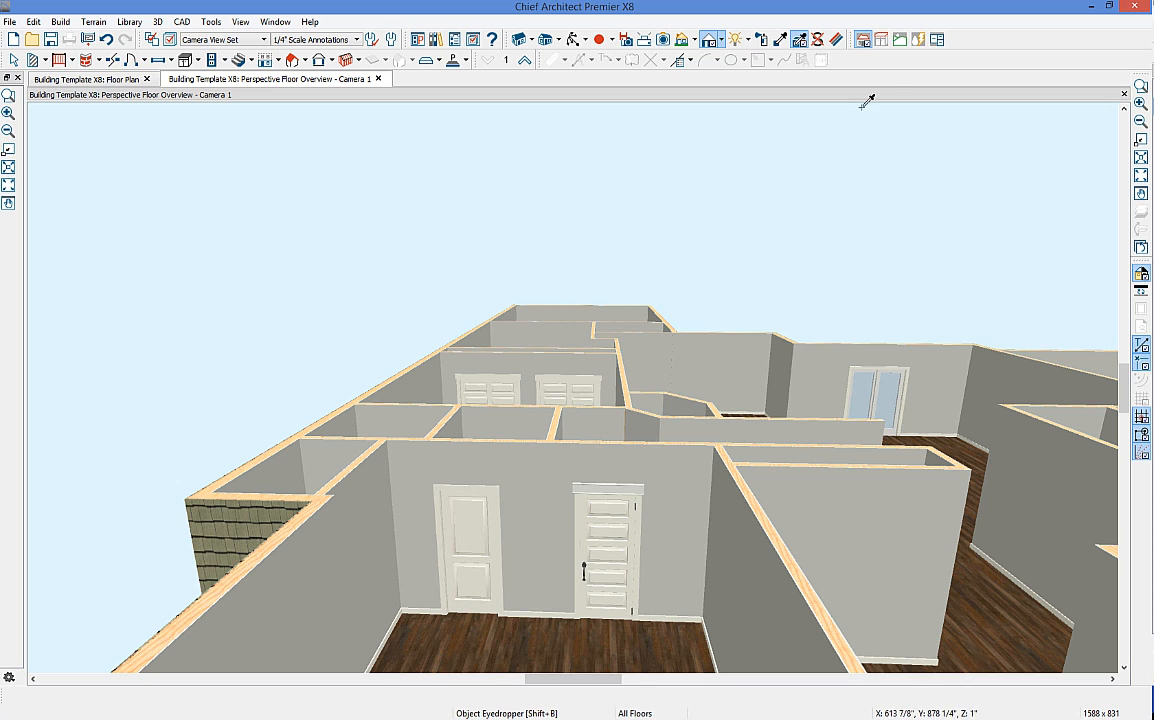
{"action": "left_click", "coordinate": [633, 505]}
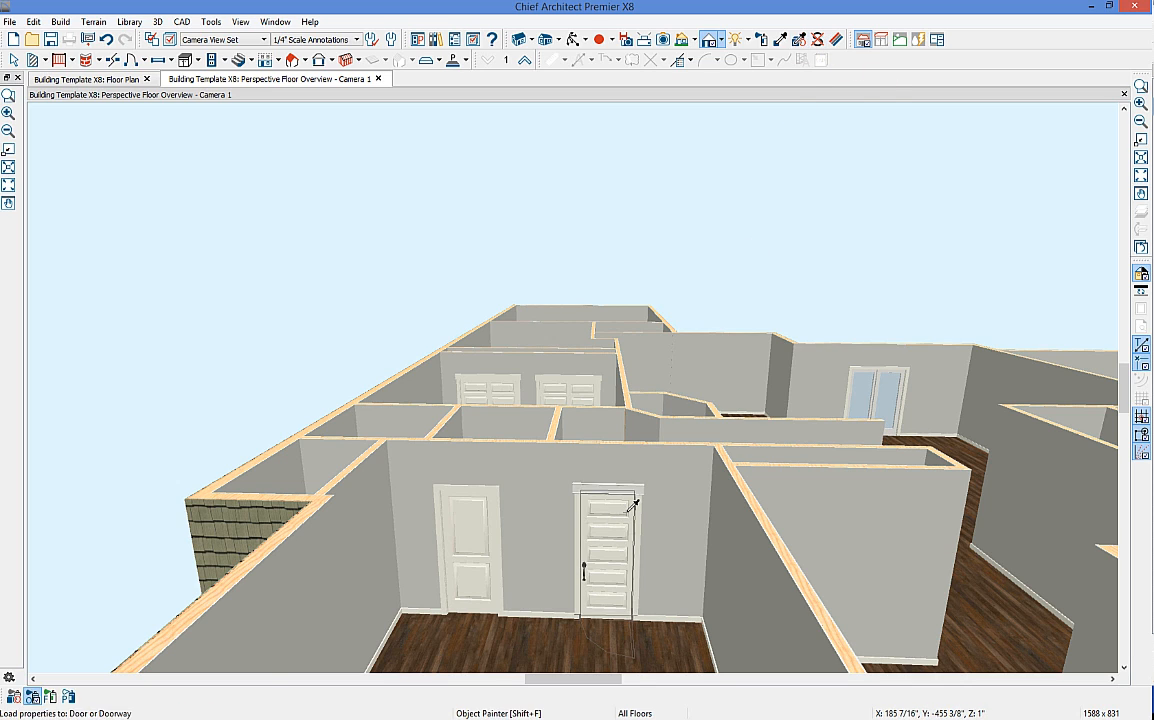
{"action": "left_click", "coordinate": [16, 700]}
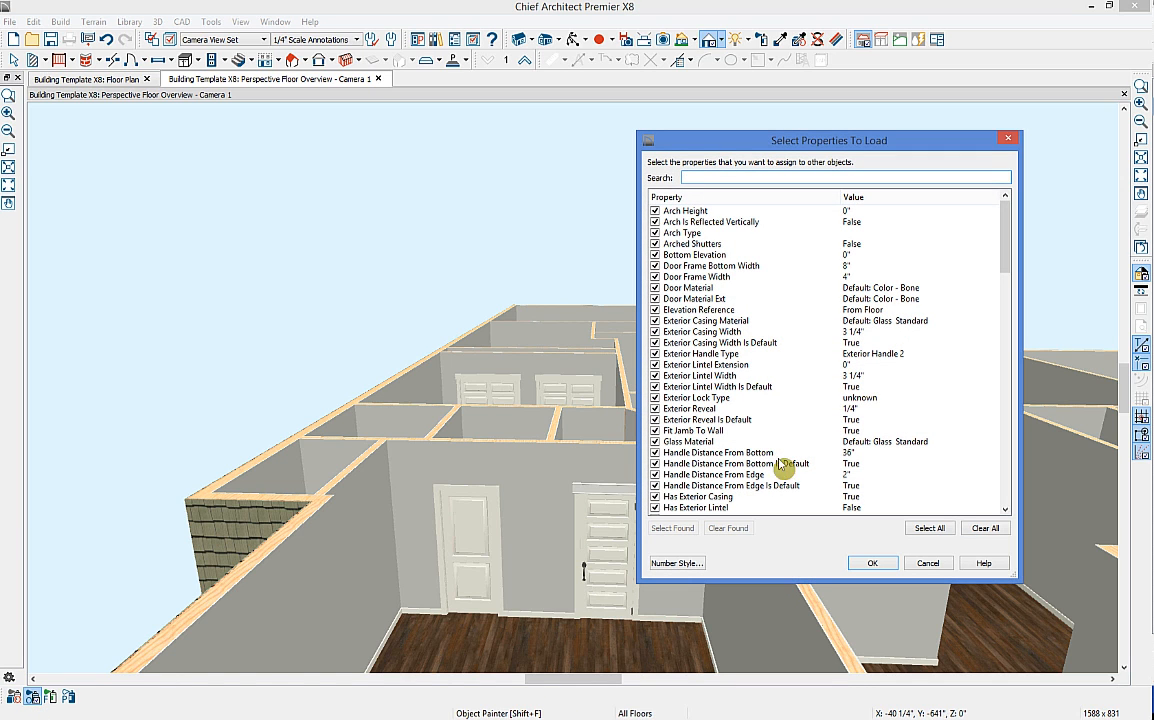
{"action": "left_click", "coordinate": [978, 533]}
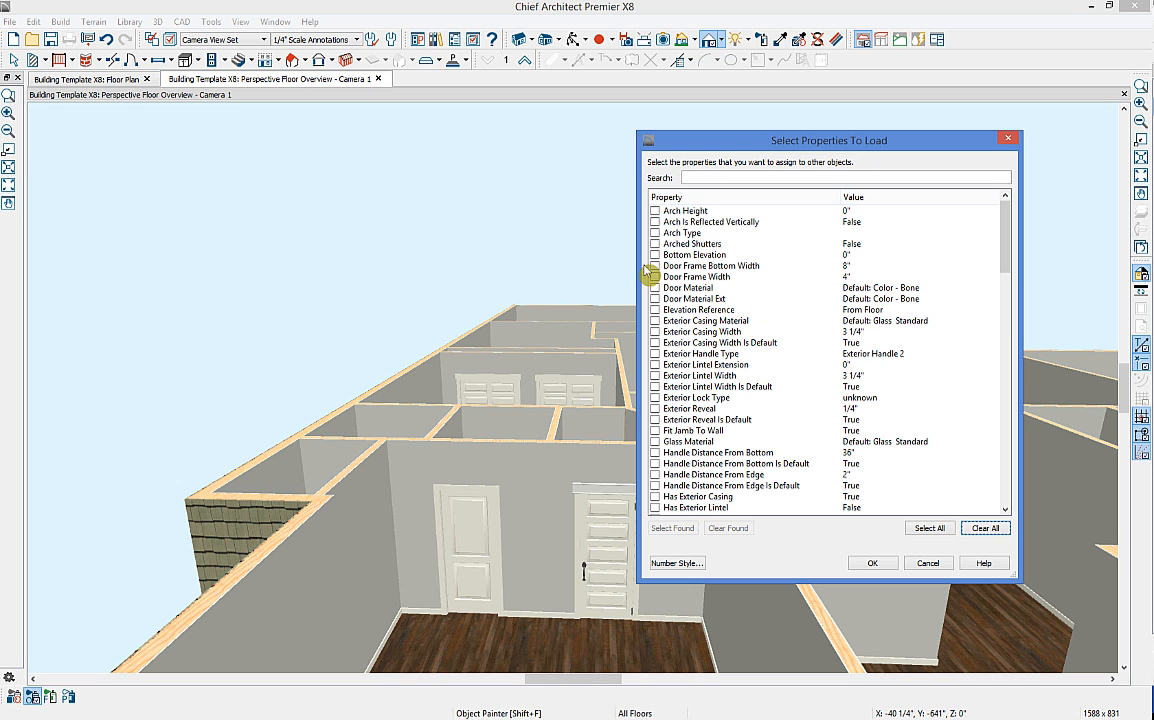
Step: Include Style, Moldings, Interior Lintel Width and Interior Lintel Extension in the properties to paint
{"action": "scroll", "coordinate": [796, 342], "scroll_direction": "down", "scroll_amount": 9}
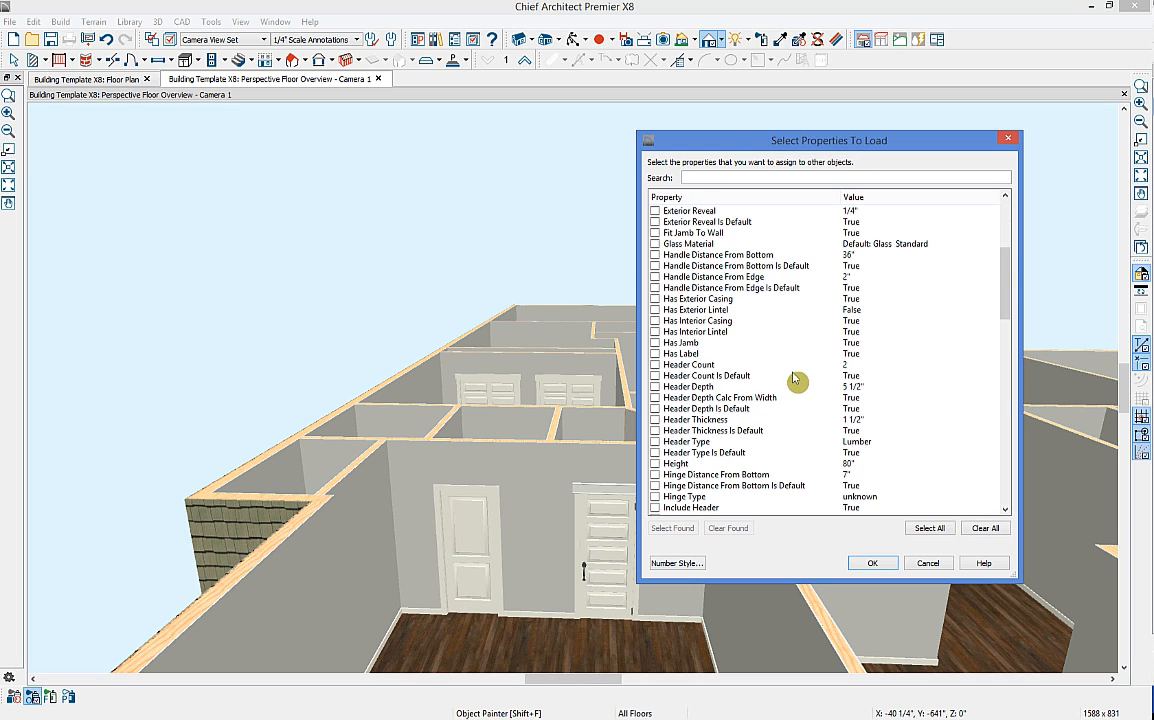
{"action": "scroll", "coordinate": [752, 457], "scroll_direction": "down", "scroll_amount": 20}
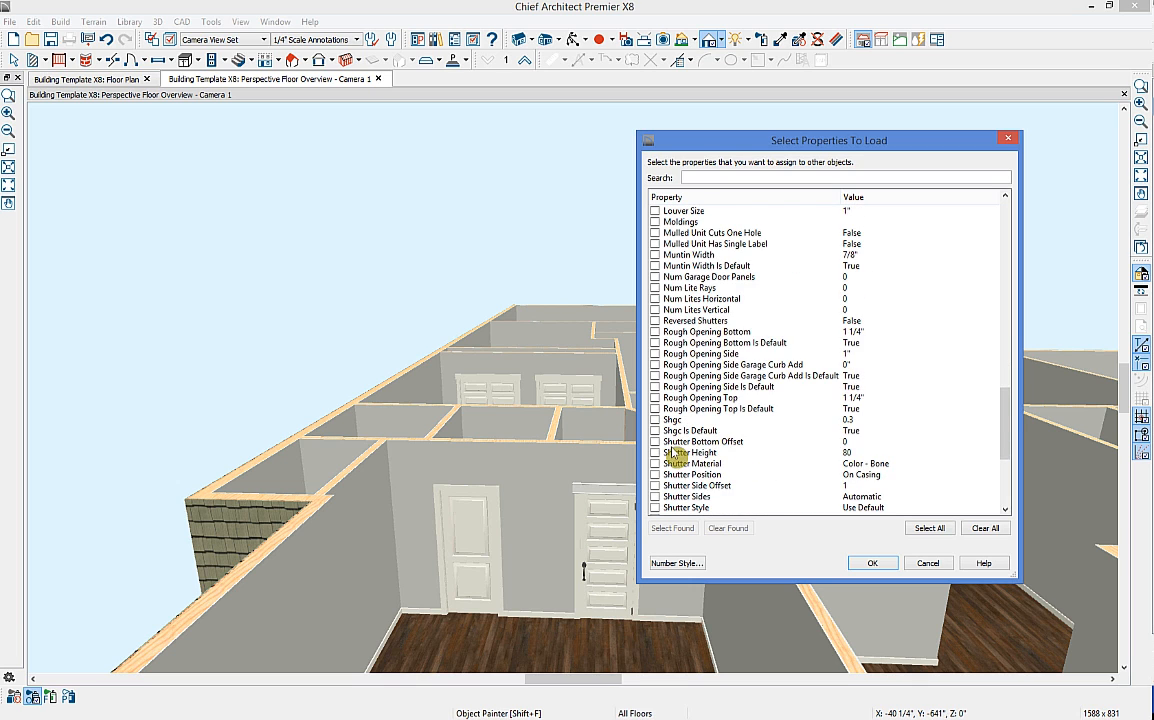
{"action": "left_click", "coordinate": [655, 464]}
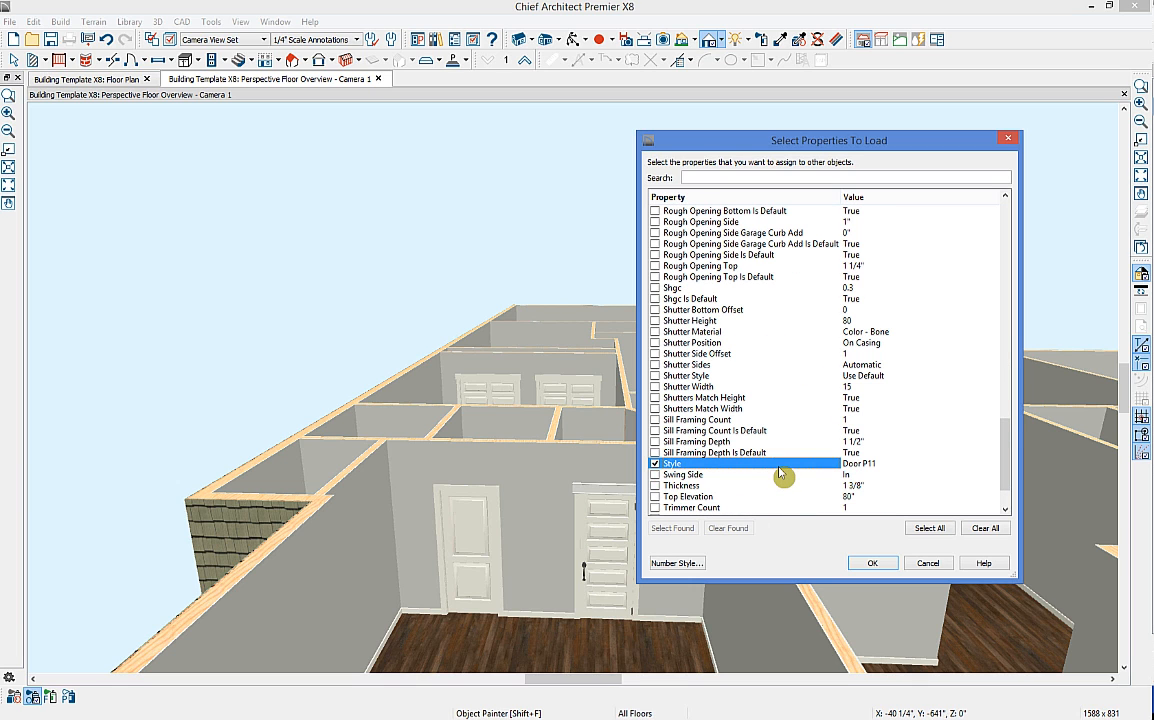
{"action": "scroll", "coordinate": [742, 487], "scroll_direction": "up", "scroll_amount": 7}
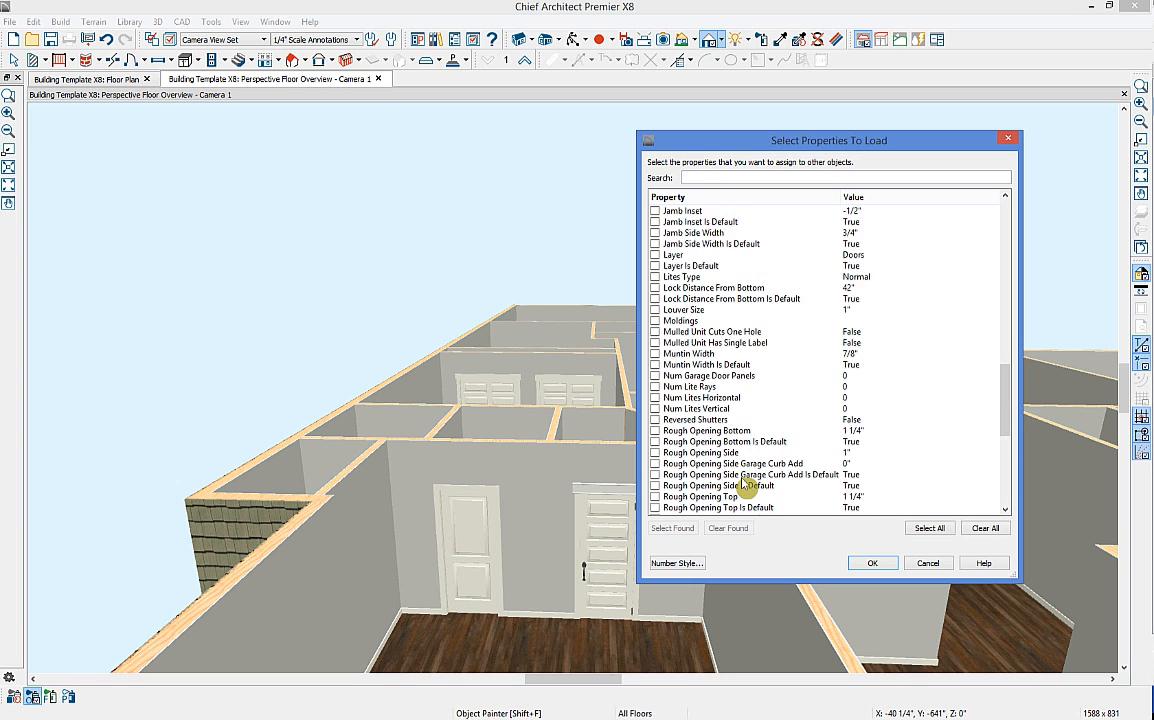
{"action": "left_click", "coordinate": [656, 321]}
{"action": "scroll", "coordinate": [786, 338], "scroll_direction": "up", "scroll_amount": 5}
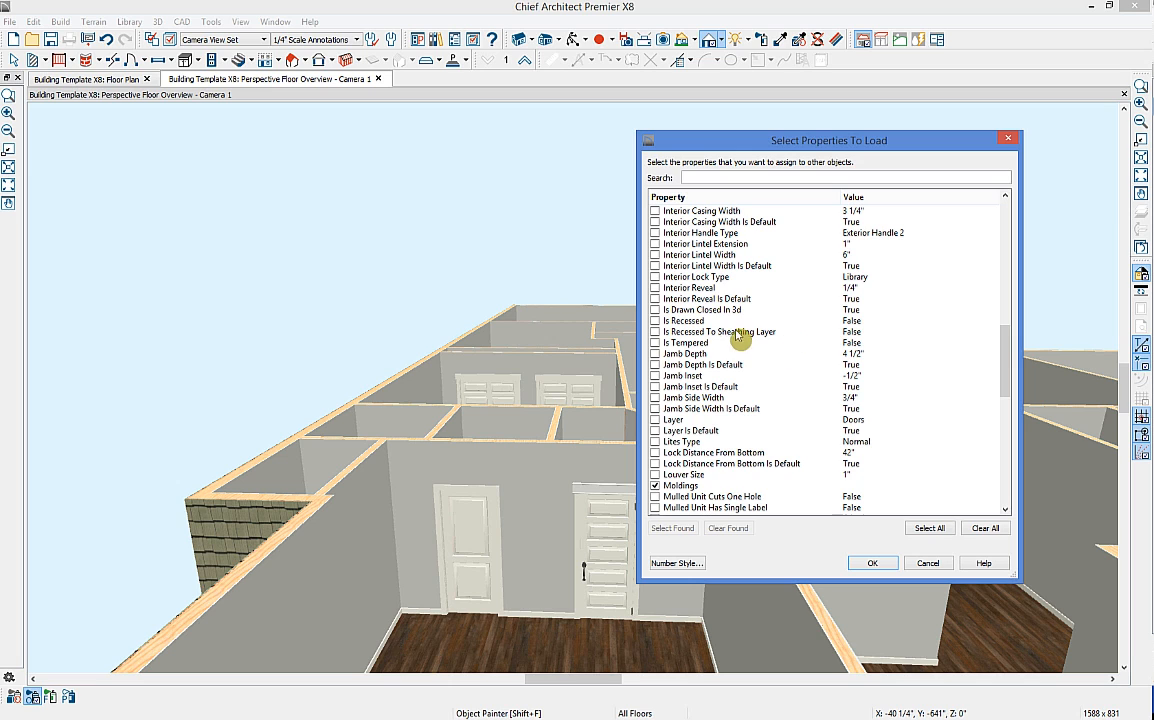
{"action": "left_click", "coordinate": [655, 254]}
{"action": "left_click", "coordinate": [655, 243]}
Step: Also include Has Interior Casing, Exterior Lintel Width and Exterior Lintel Extension, then confirm
{"action": "scroll", "coordinate": [798, 363], "scroll_direction": "up", "scroll_amount": 6}
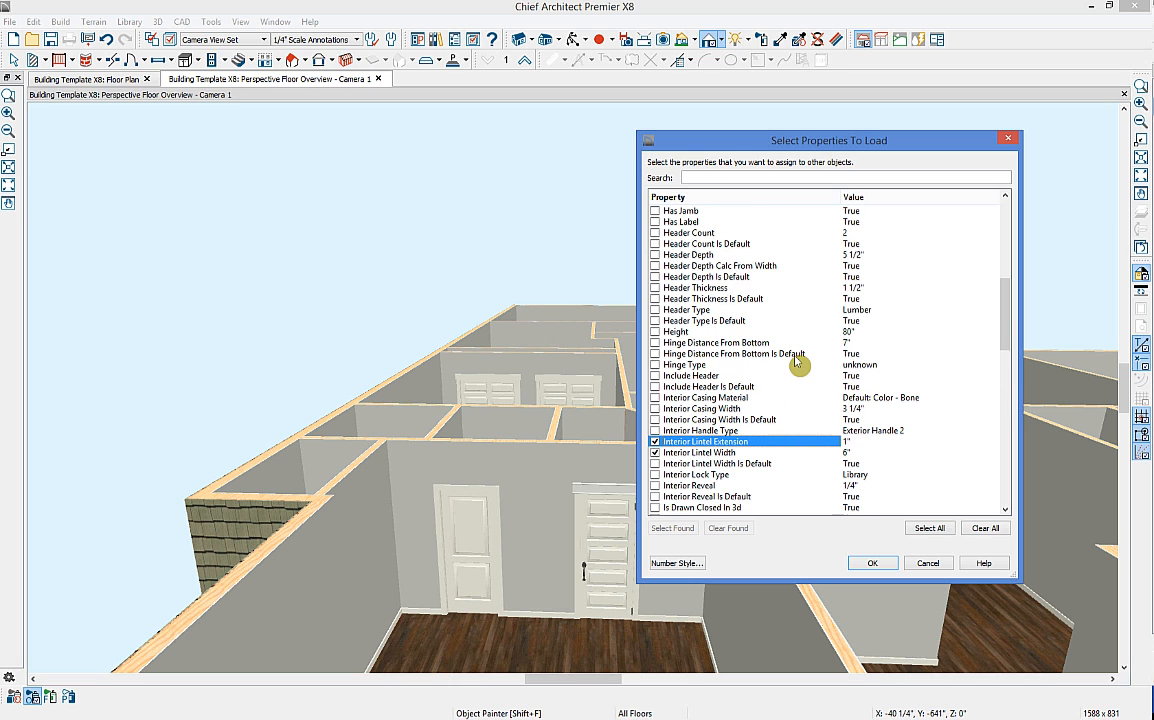
{"action": "scroll", "coordinate": [790, 362], "scroll_direction": "up", "scroll_amount": 5}
{"action": "left_click", "coordinate": [655, 354]}
{"action": "scroll", "coordinate": [690, 315], "scroll_direction": "up", "scroll_amount": 4}
{"action": "left_click", "coordinate": [655, 342]}
{"action": "left_click", "coordinate": [655, 331]}
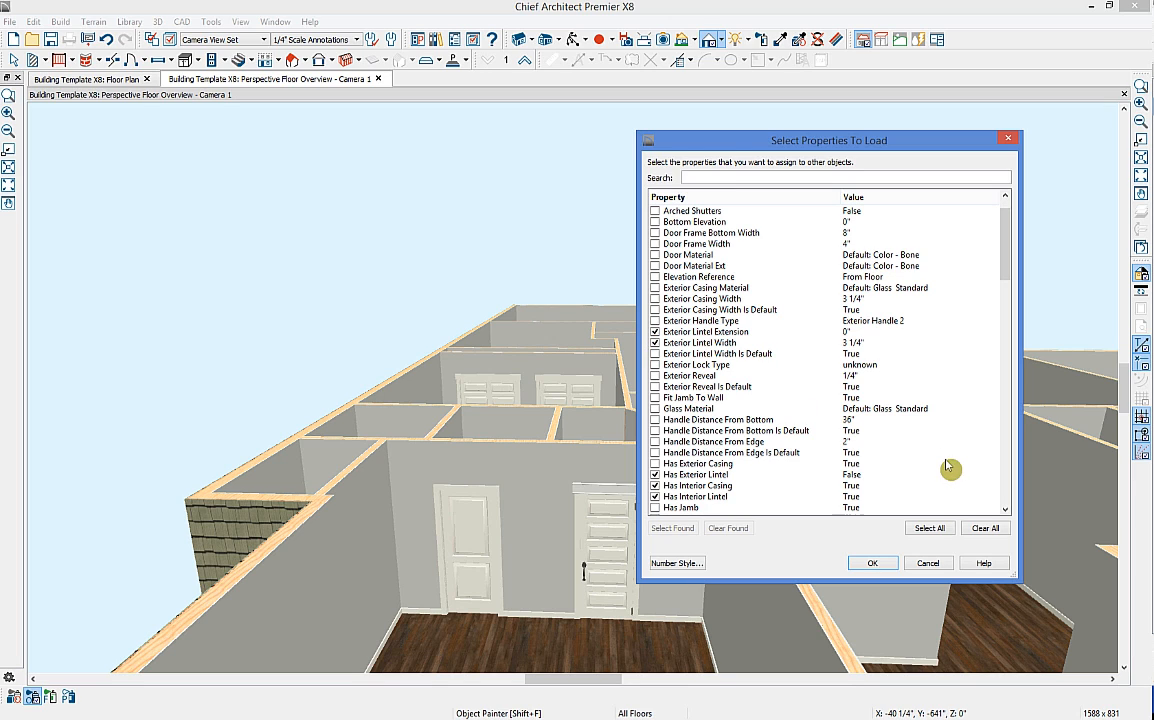
{"action": "left_click", "coordinate": [872, 566]}
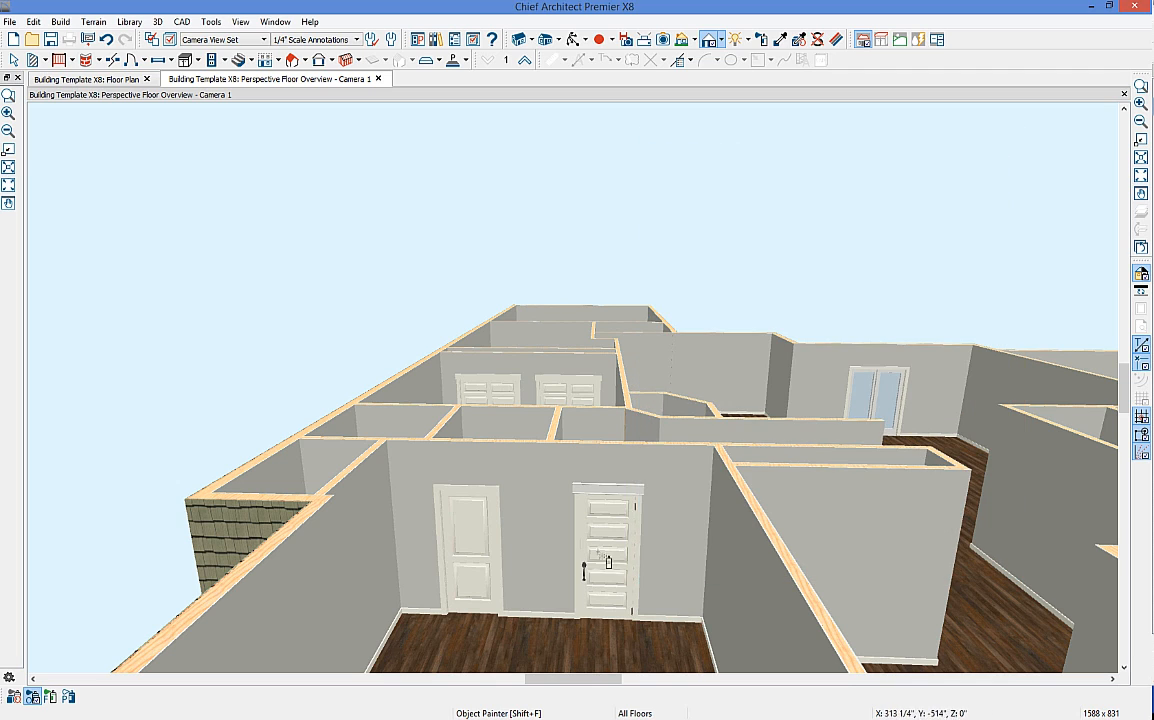
Step: Paint the picked door properties onto every door on the floor using floor mode
{"action": "left_click", "coordinate": [475, 552]}
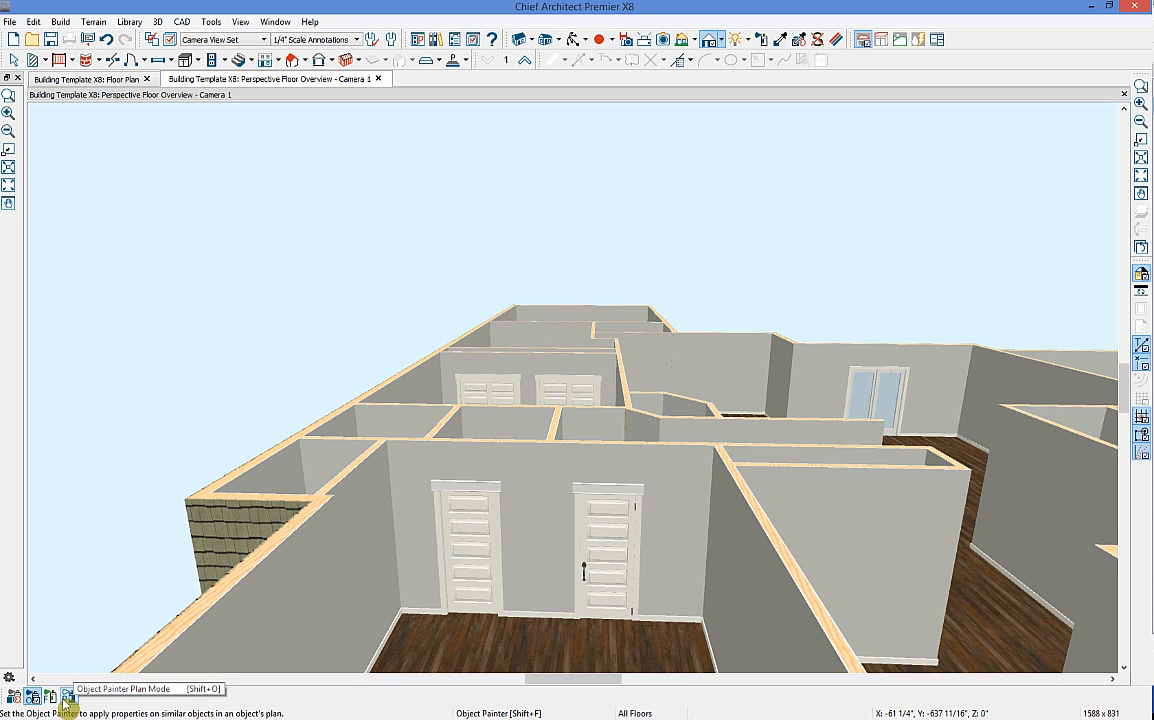
{"action": "left_click", "coordinate": [107, 41]}
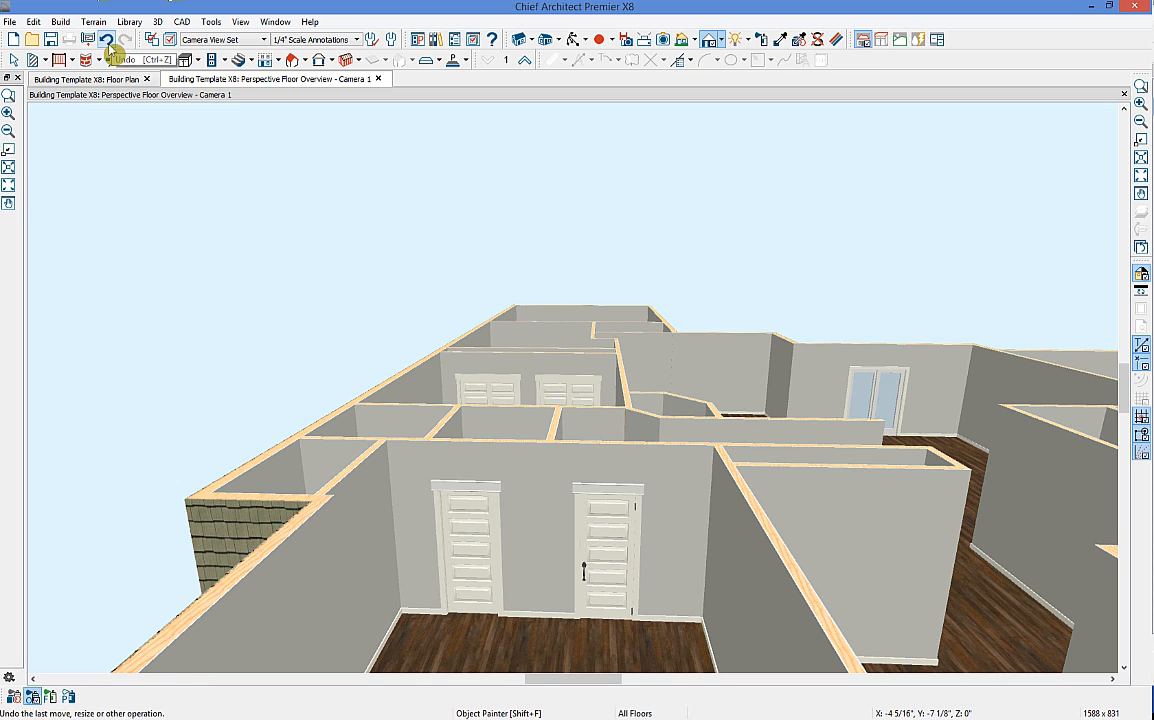
{"action": "left_click", "coordinate": [51, 698]}
{"action": "middle_click_drag", "start_coordinate": [575, 260], "coordinate": [580, 433]}
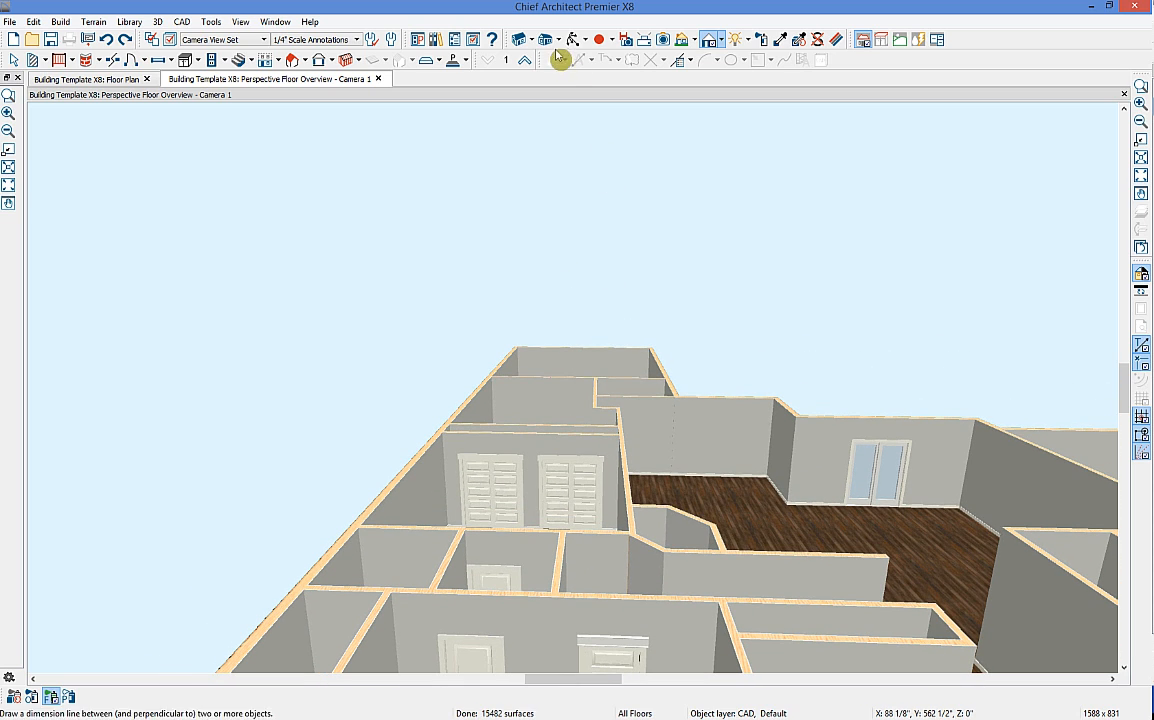
{"action": "mouse_move", "coordinate": [570, 200]}
{"action": "middle_mouse_down"}
{"action": "mouse_move", "coordinate": [587, 427]}
{"action": "mouse_move", "coordinate": [559, 283]}
{"action": "middle_mouse_up"}
{"action": "left_click", "coordinate": [494, 505]}
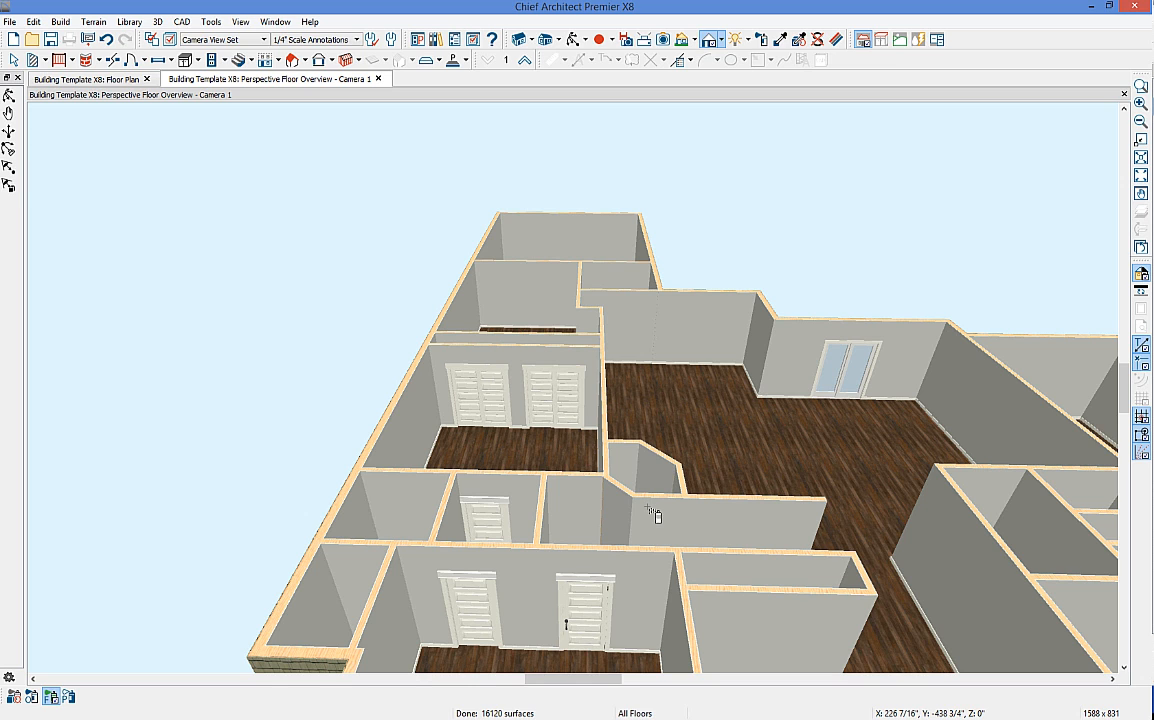
Step: Select the left door in the lower room from a lower, closer camera angle
{"action": "key", "text": "space"}
{"action": "left_click", "coordinate": [471, 612]}
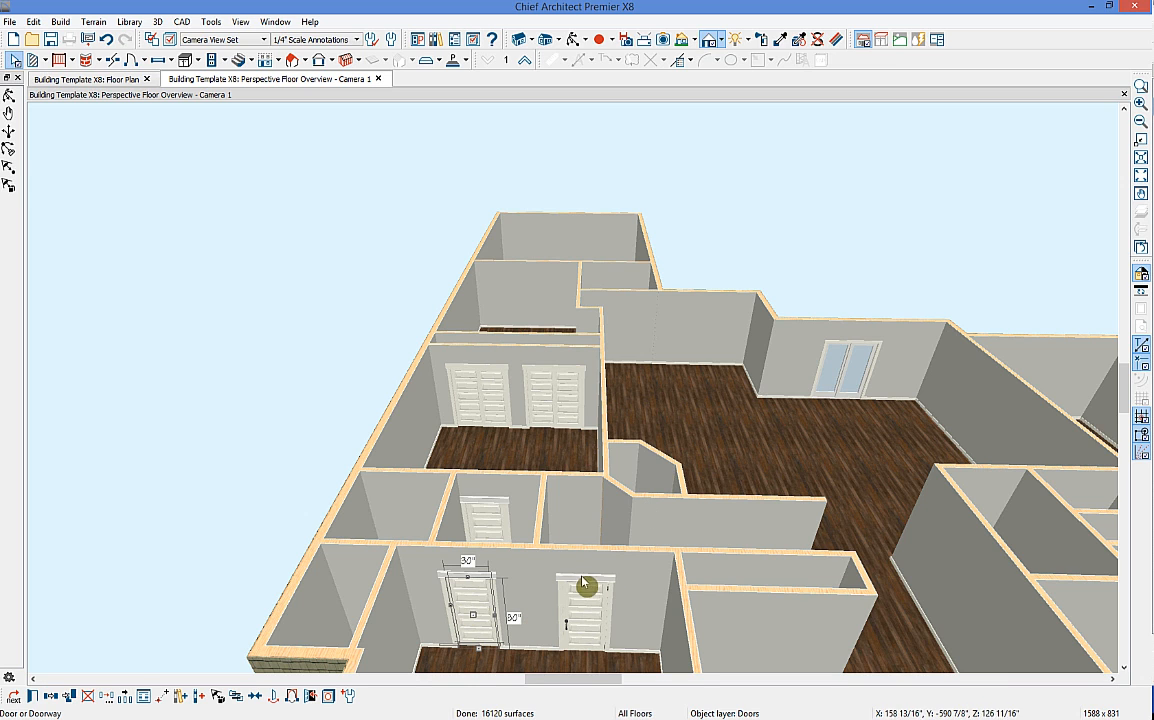
{"action": "left_click", "coordinate": [575, 39]}
{"action": "mouse_move", "coordinate": [600, 458]}
{"action": "left_mouse_down"}
{"action": "mouse_move", "coordinate": [603, 432]}
{"action": "mouse_move", "coordinate": [600, 444]}
{"action": "left_mouse_up"}
{"action": "key", "text": "space"}
{"action": "left_click", "coordinate": [471, 513]}
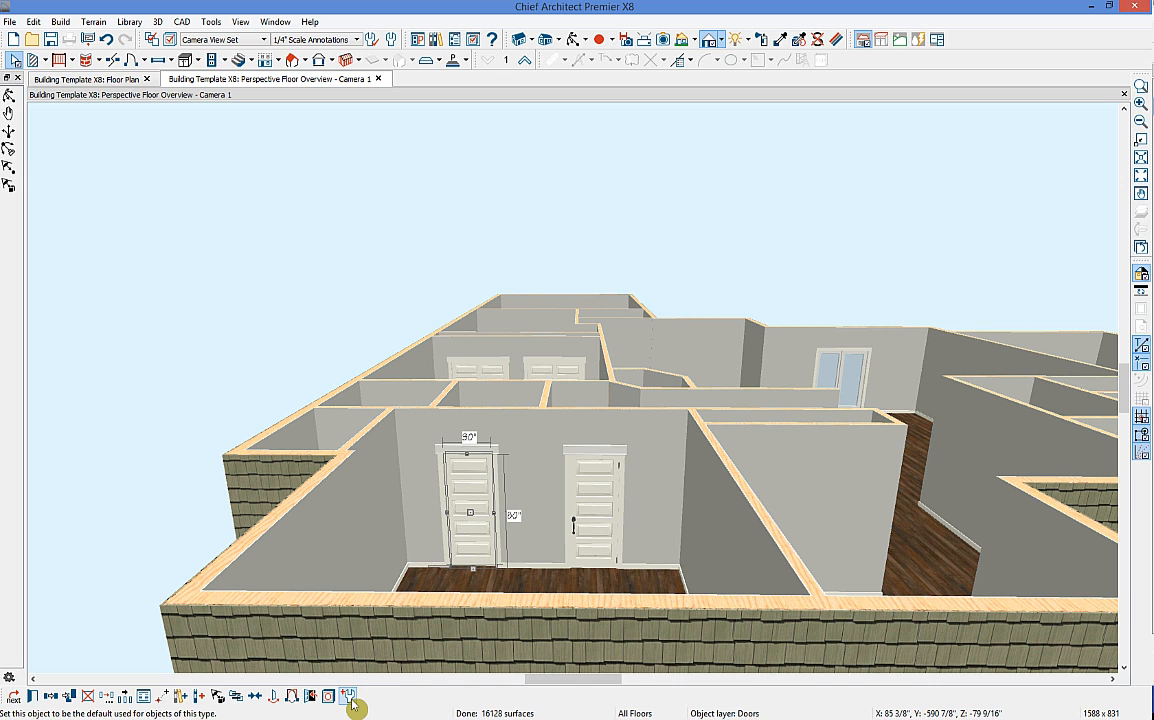
{"action": "middle_click_drag", "start_coordinate": [757, 586], "coordinate": [618, 525]}
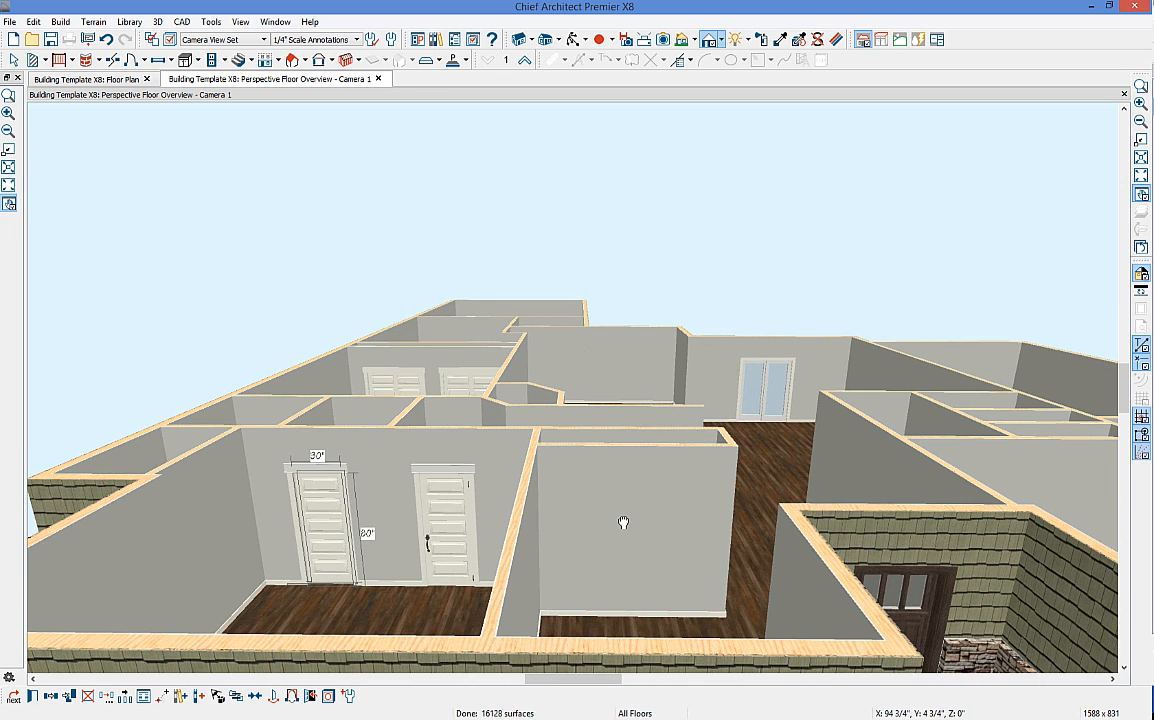
Step: Place a pocket door in the central room's wall beside the hallway, then select it and press Delete
{"action": "left_click", "coordinate": [144, 60]}
{"action": "left_click", "coordinate": [183, 124]}
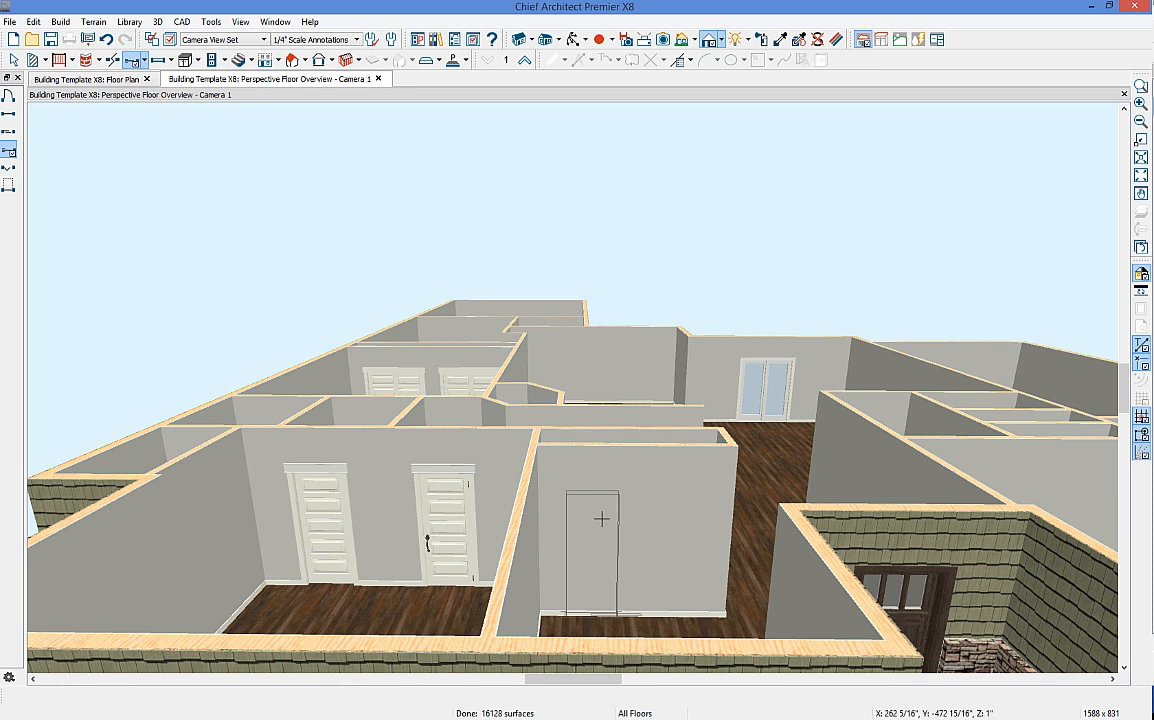
{"action": "left_click", "coordinate": [621, 515]}
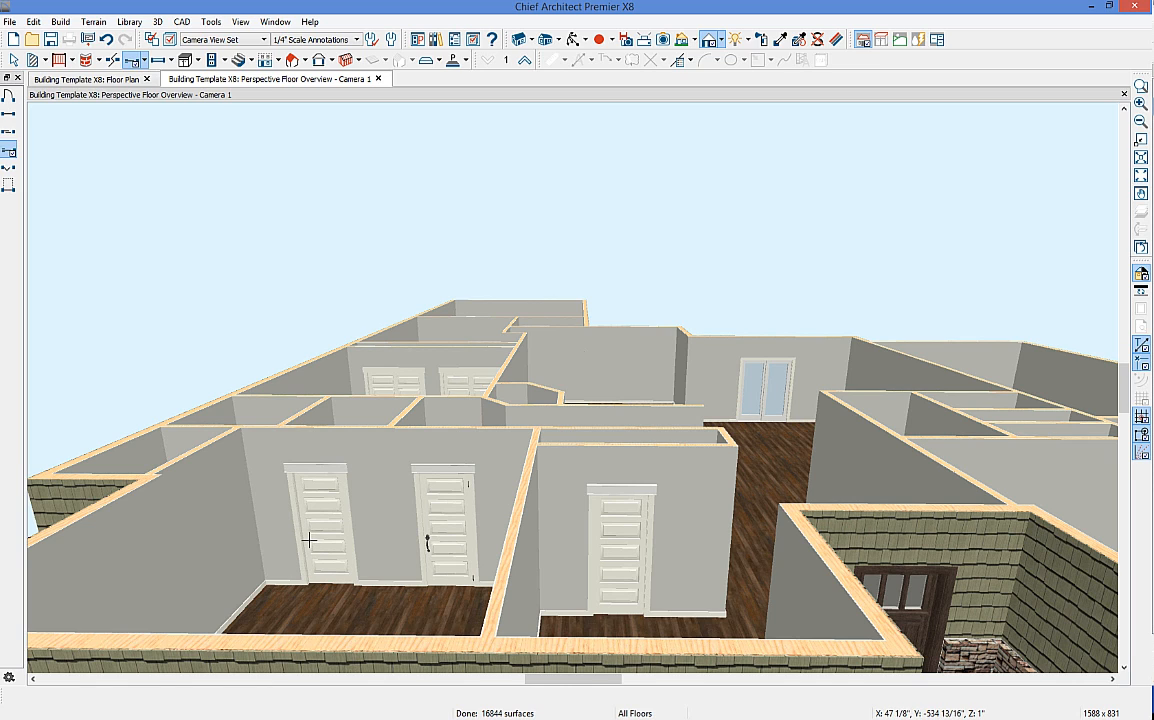
{"action": "key", "text": "space"}
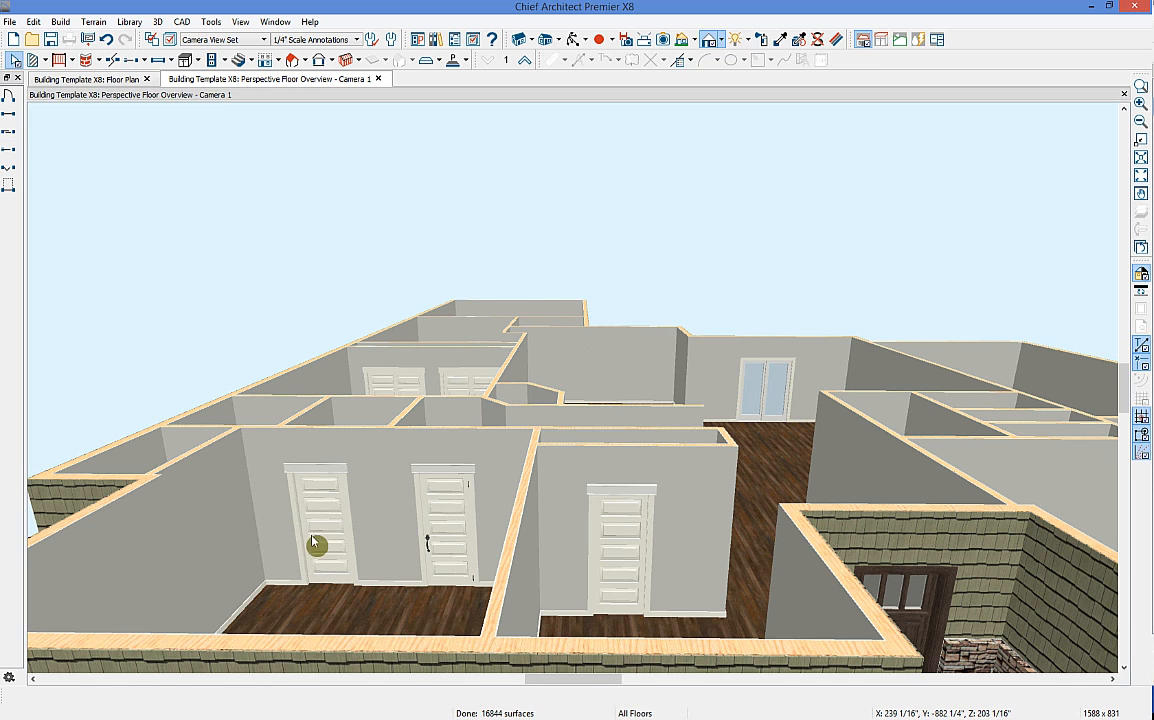
{"action": "left_click", "coordinate": [621, 570]}
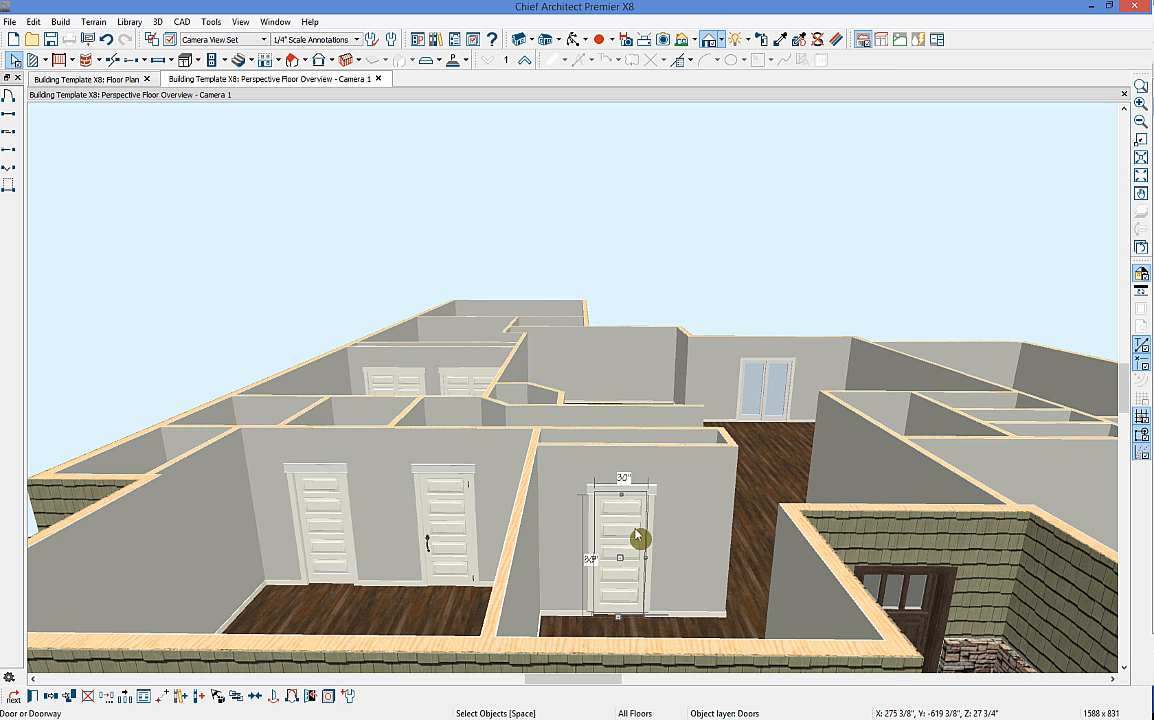
{"action": "key", "text": "Delete"}
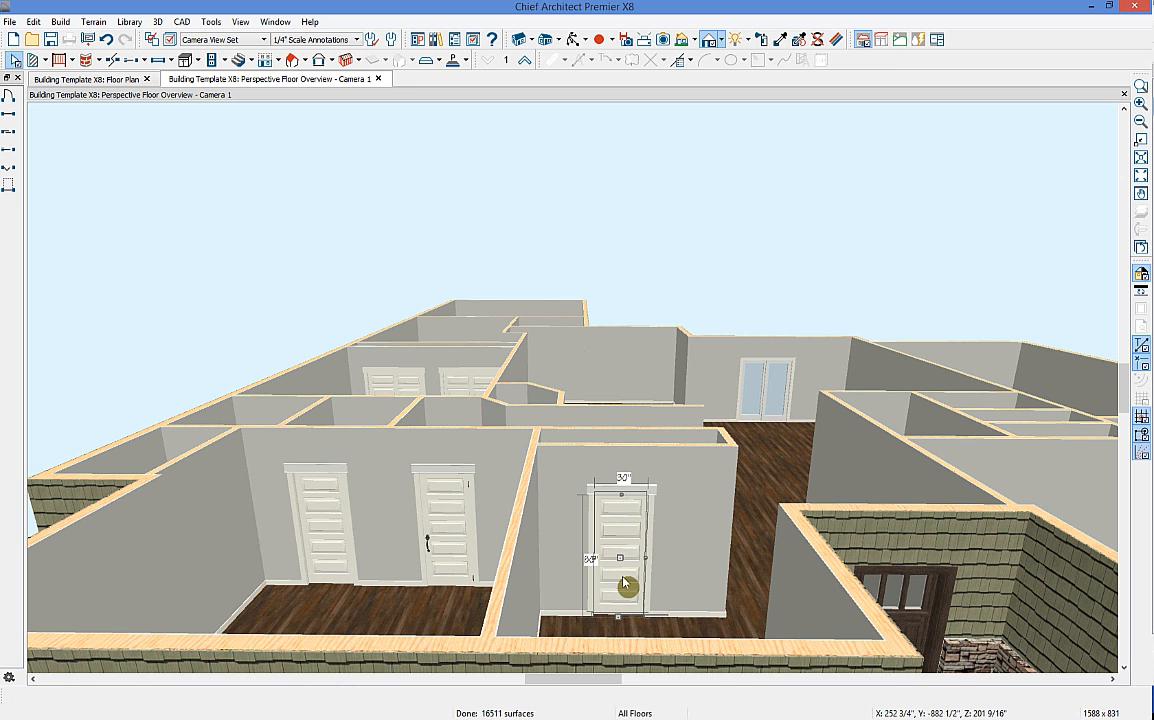
{"action": "scroll", "coordinate": [630, 578], "scroll_direction": "down", "scroll_amount": 2}
{"action": "middle_click_drag", "start_coordinate": [634, 617], "coordinate": [654, 498]}
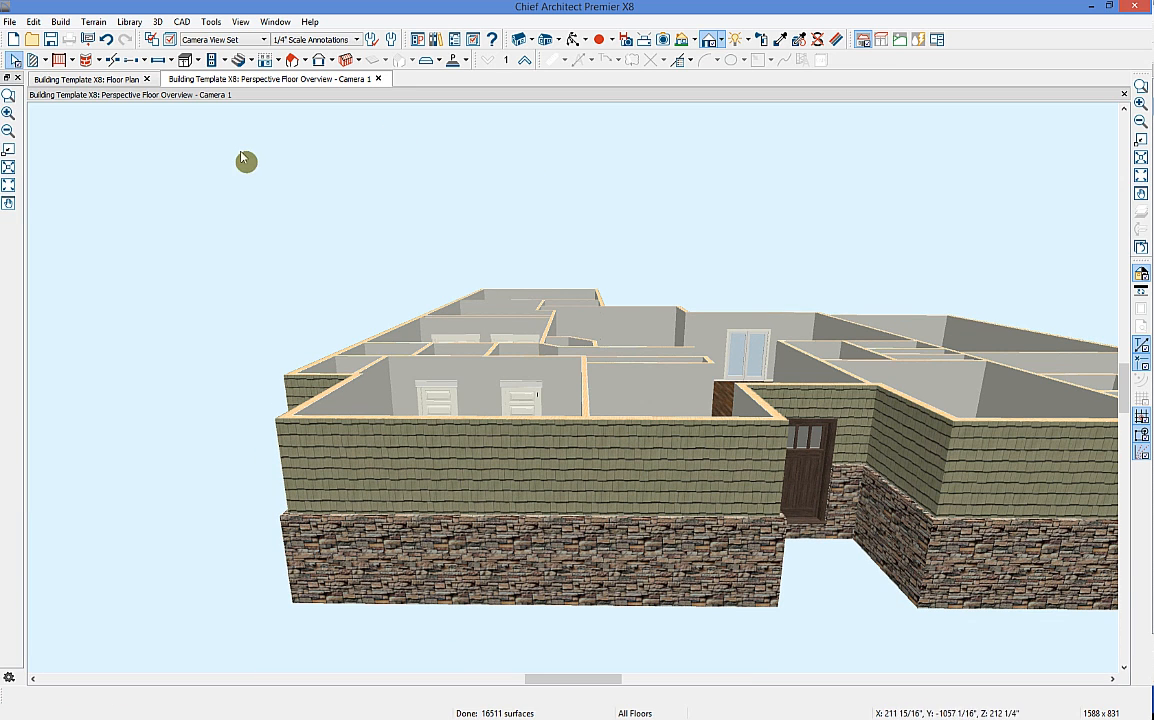
Step: Place a window in the front wall left of the entry door and open its specifications
{"action": "left_click", "coordinate": [158, 60]}
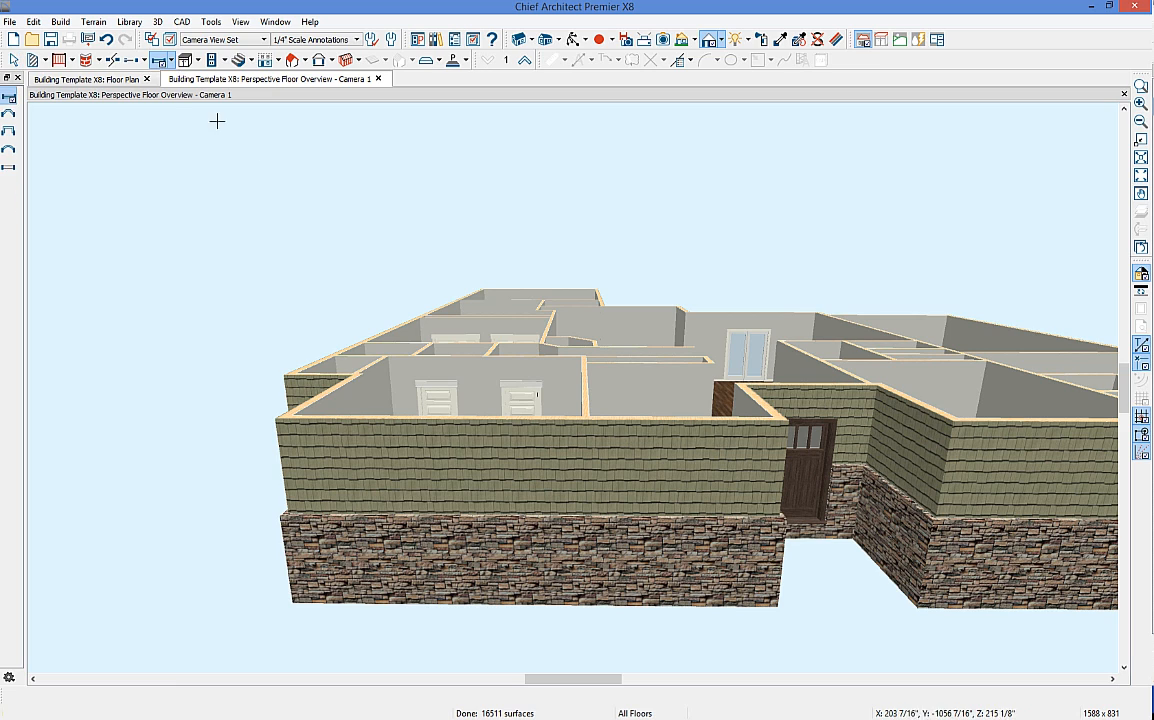
{"action": "left_click", "coordinate": [473, 482]}
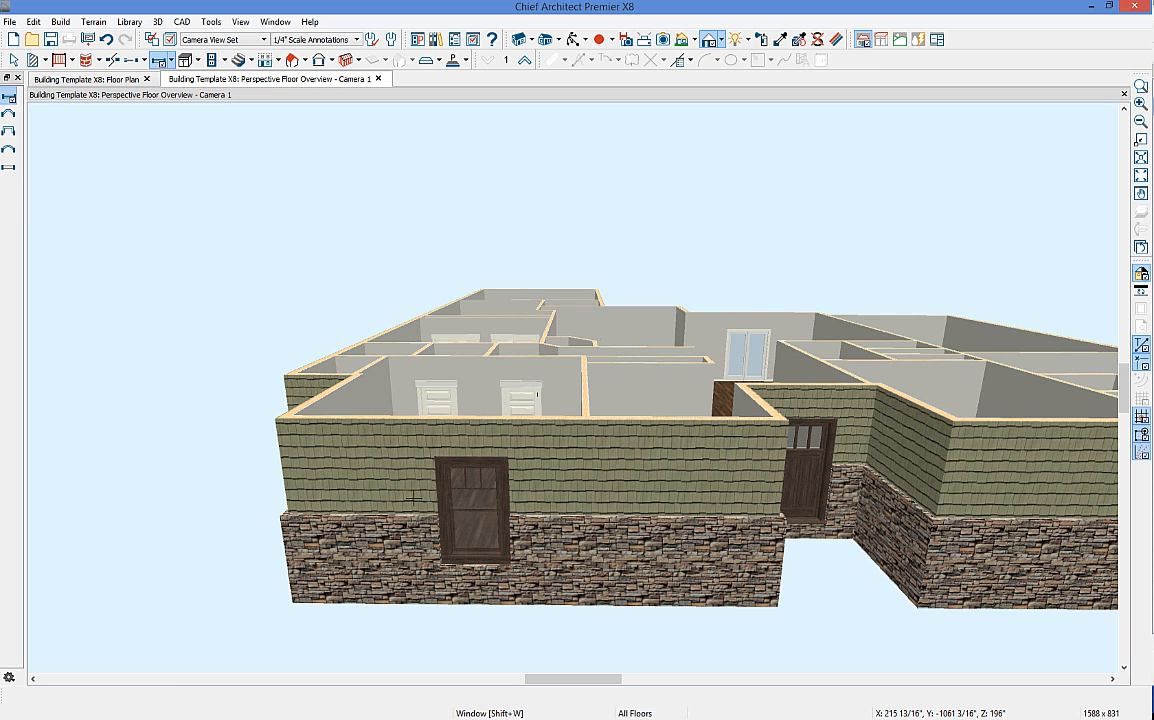
{"action": "key", "text": "space"}
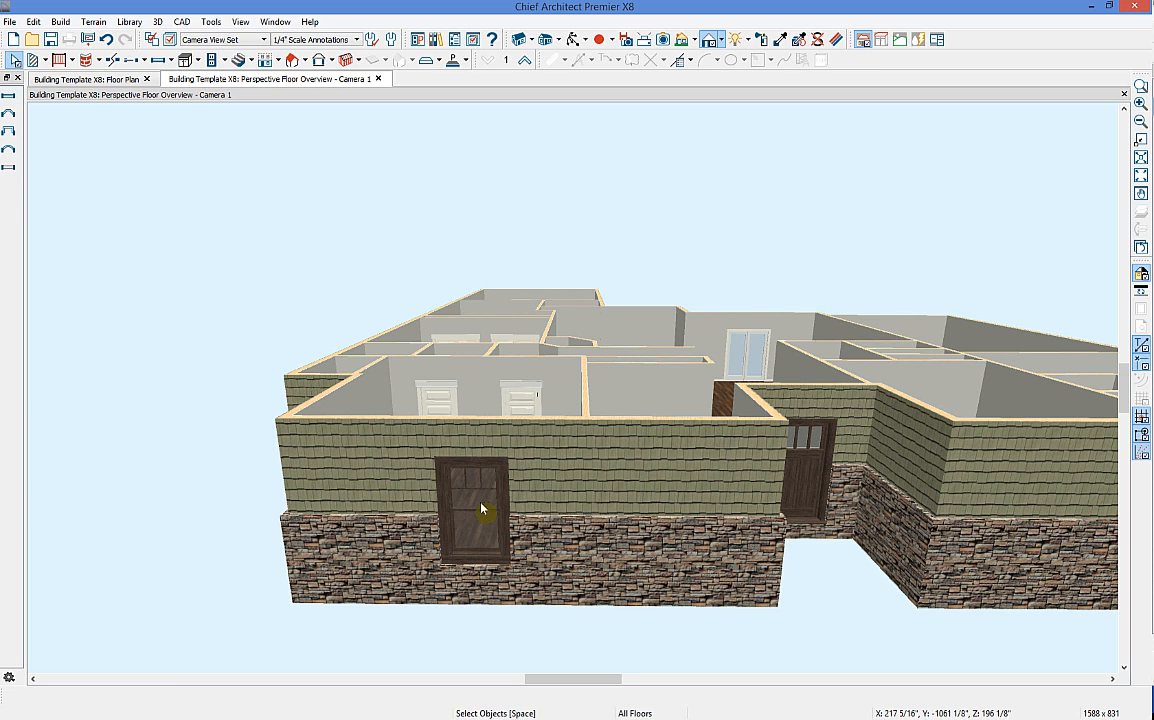
{"action": "double_click", "coordinate": [471, 505]}
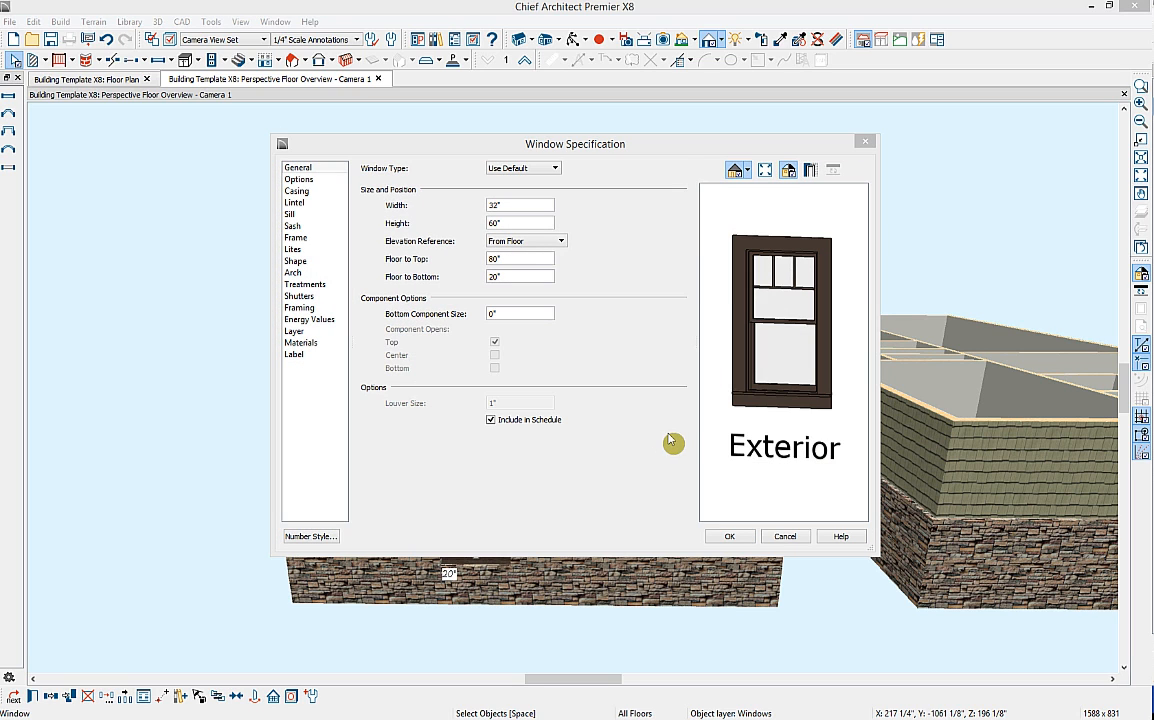
{"action": "left_click", "coordinate": [688, 400]}
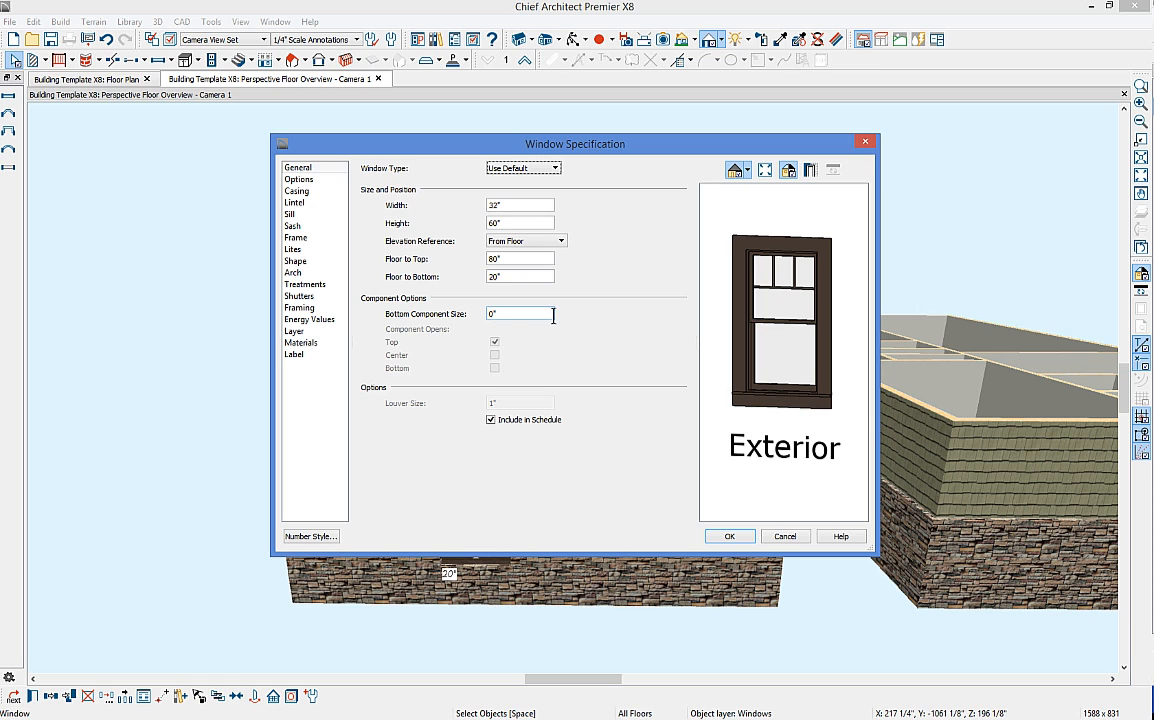
Step: Review the casing, lintel and sill settings and switch off the window's exterior sill
{"action": "left_click", "coordinate": [305, 191]}
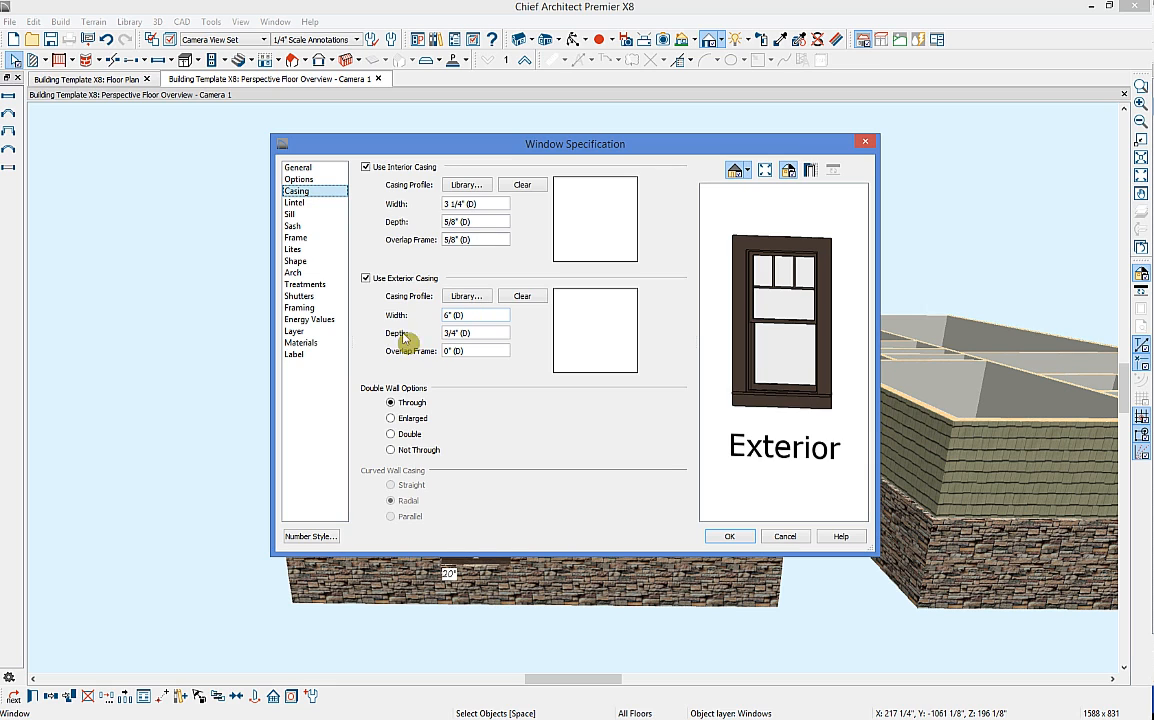
{"action": "left_click", "coordinate": [316, 206]}
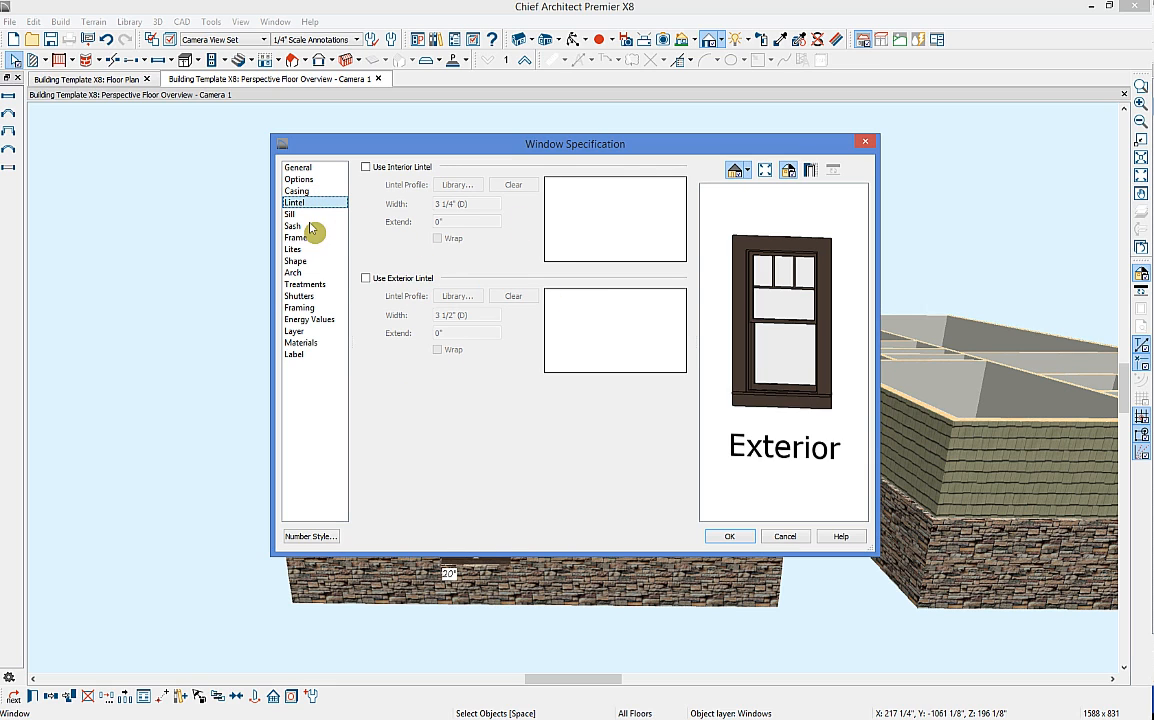
{"action": "left_click", "coordinate": [305, 215]}
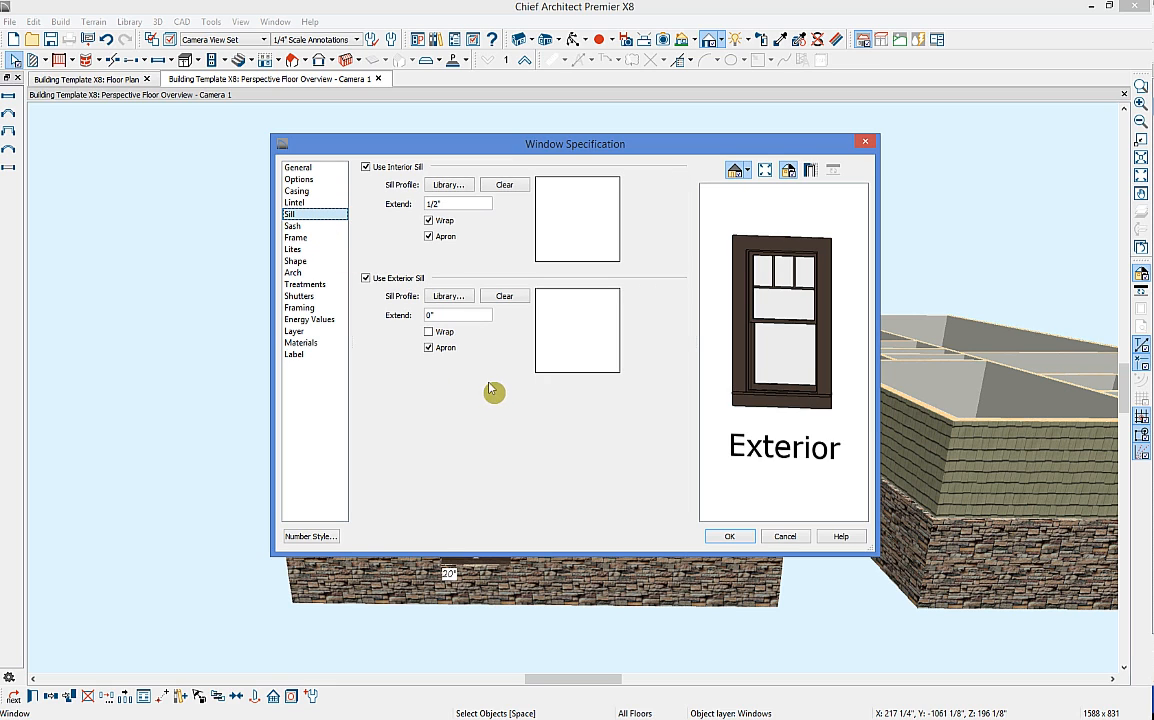
{"action": "left_click", "coordinate": [366, 278]}
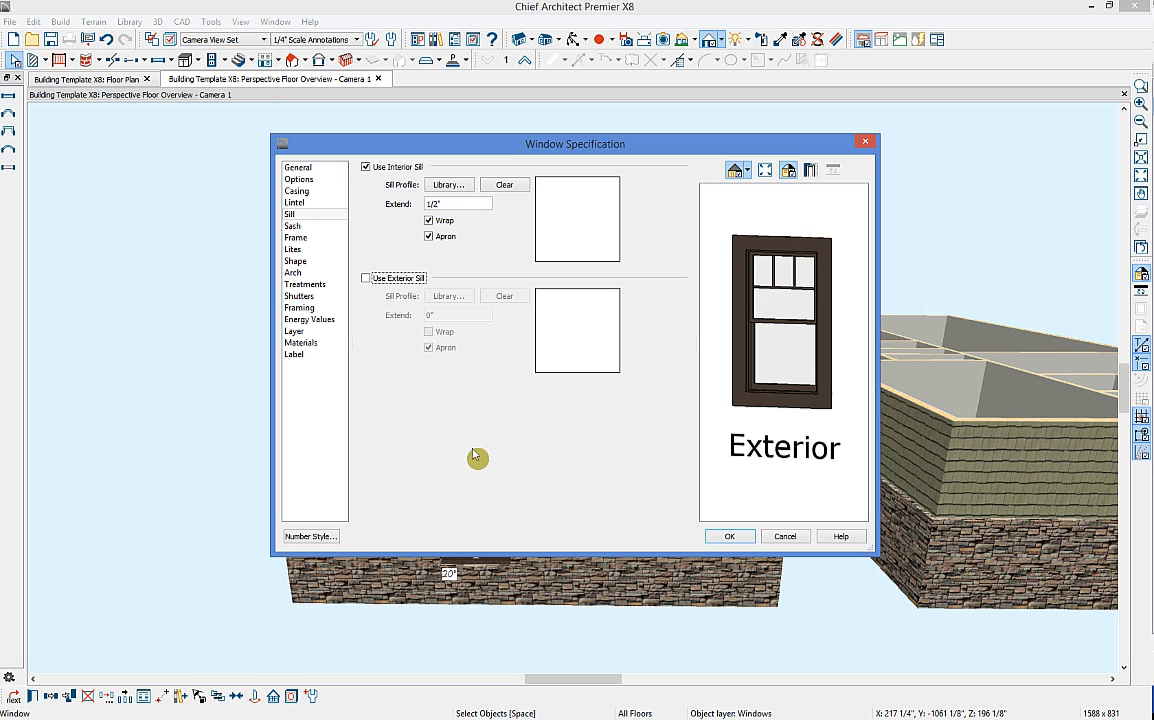
{"action": "left_click", "coordinate": [312, 229]}
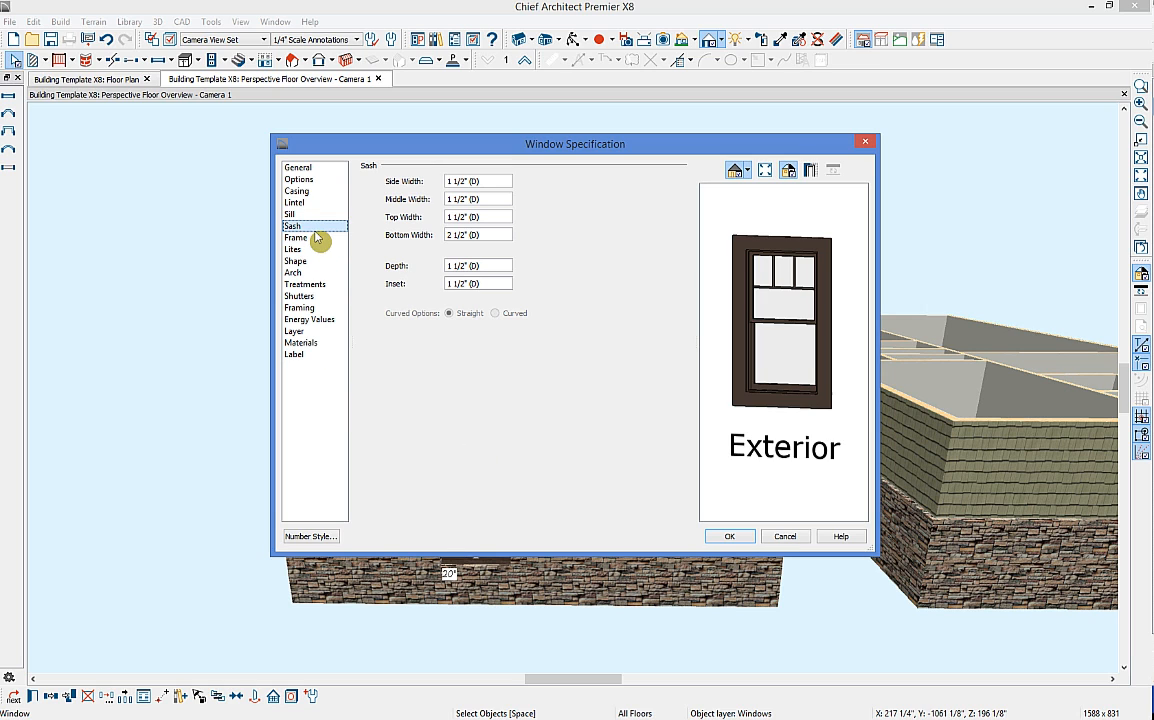
Step: Try the Normal and Prairie lite styles on the window's Lites page
{"action": "left_click", "coordinate": [314, 238]}
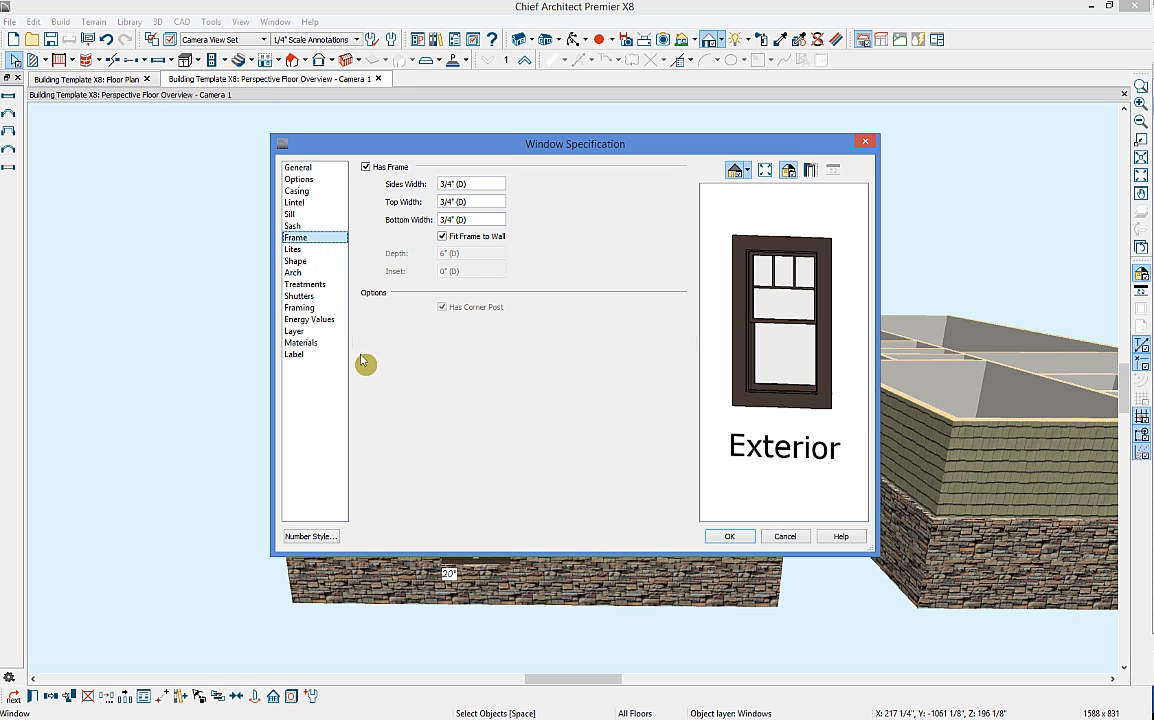
{"action": "left_click", "coordinate": [304, 249]}
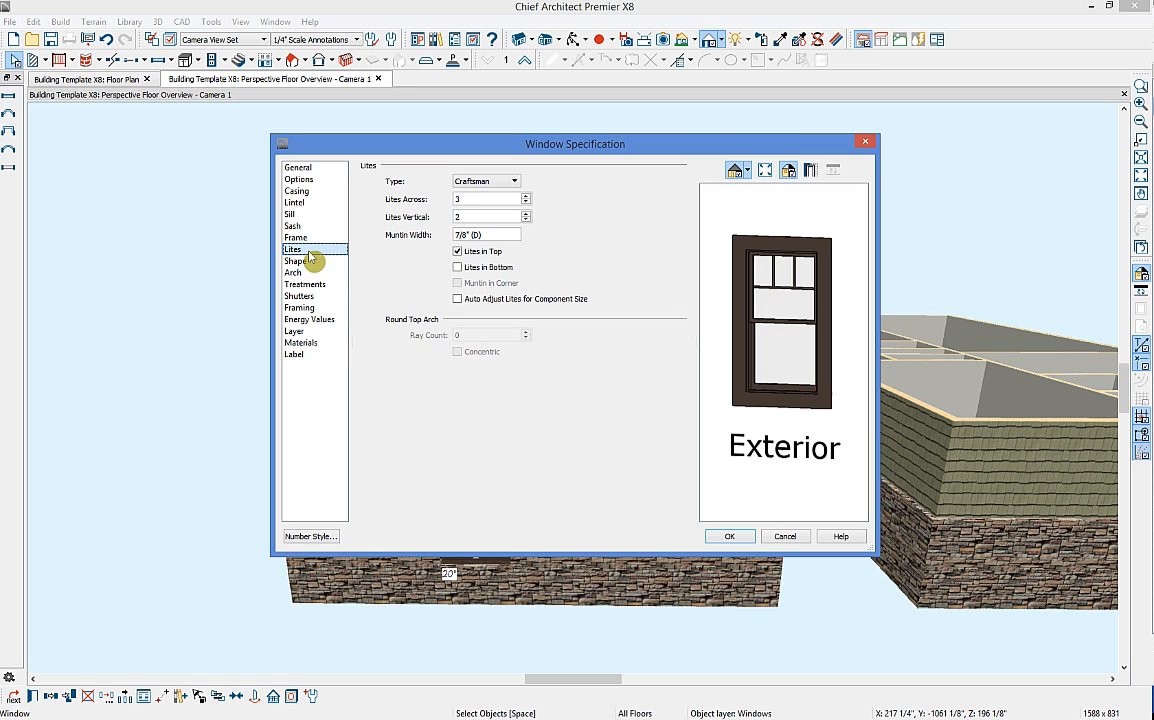
{"action": "left_click", "coordinate": [512, 182]}
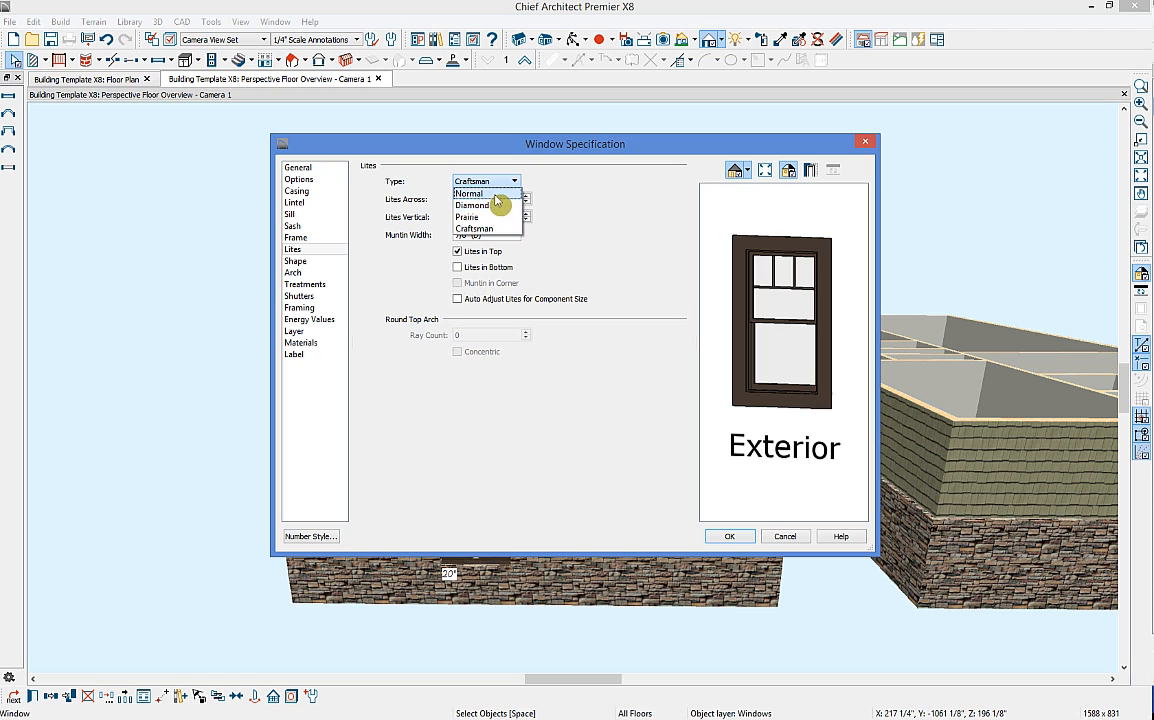
{"action": "left_click", "coordinate": [500, 195]}
{"action": "left_click", "coordinate": [495, 181]}
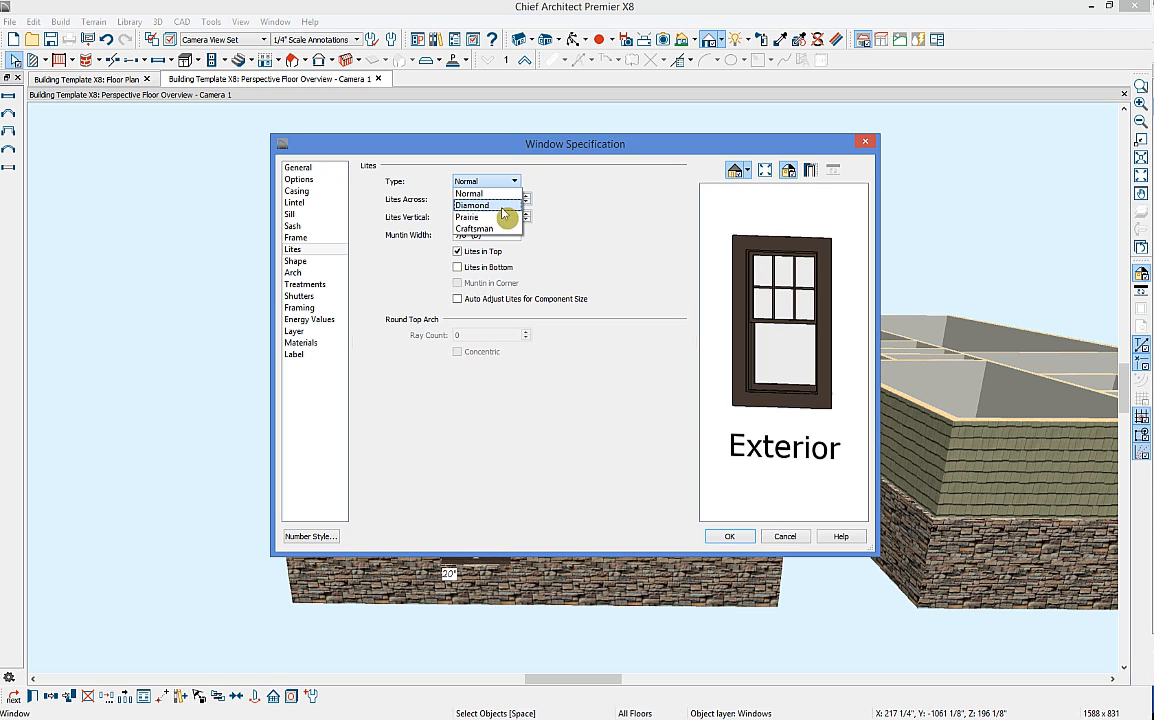
{"action": "left_click", "coordinate": [468, 217]}
{"action": "key", "text": "Tab"}
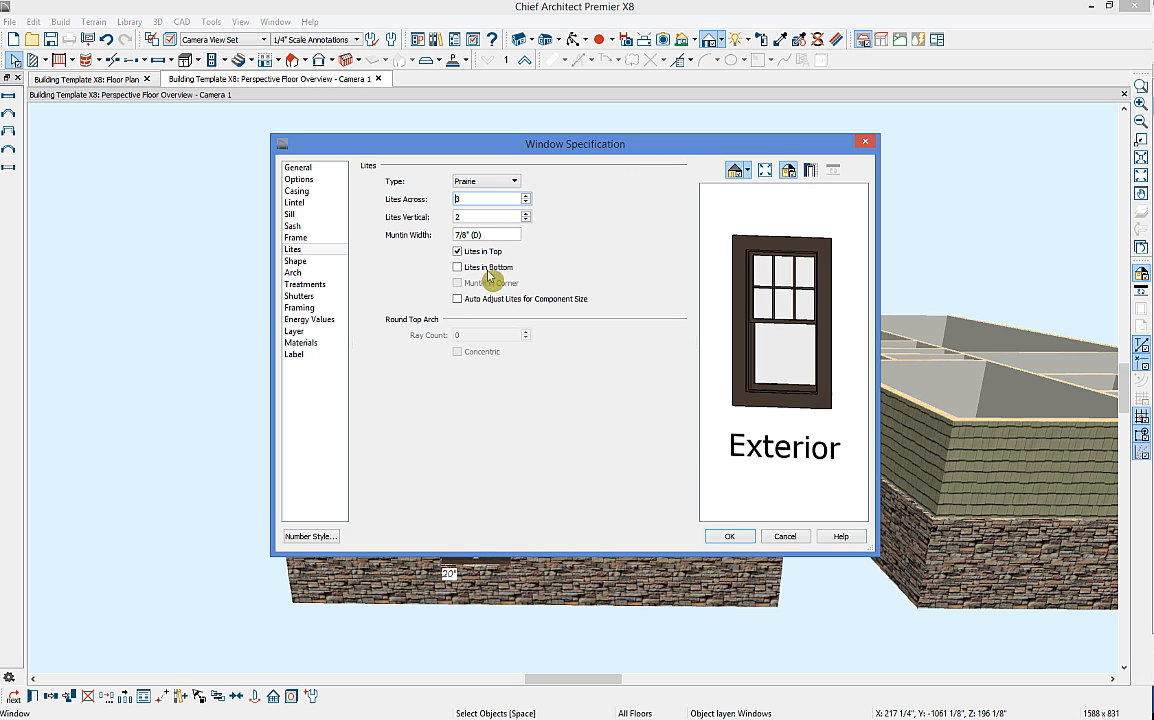
{"action": "left_click", "coordinate": [458, 267]}
{"action": "left_click", "coordinate": [458, 267]}
Step: Return to Craftsman lites with Lites Vertical 3 and accept the window settings
{"action": "left_click", "coordinate": [489, 183]}
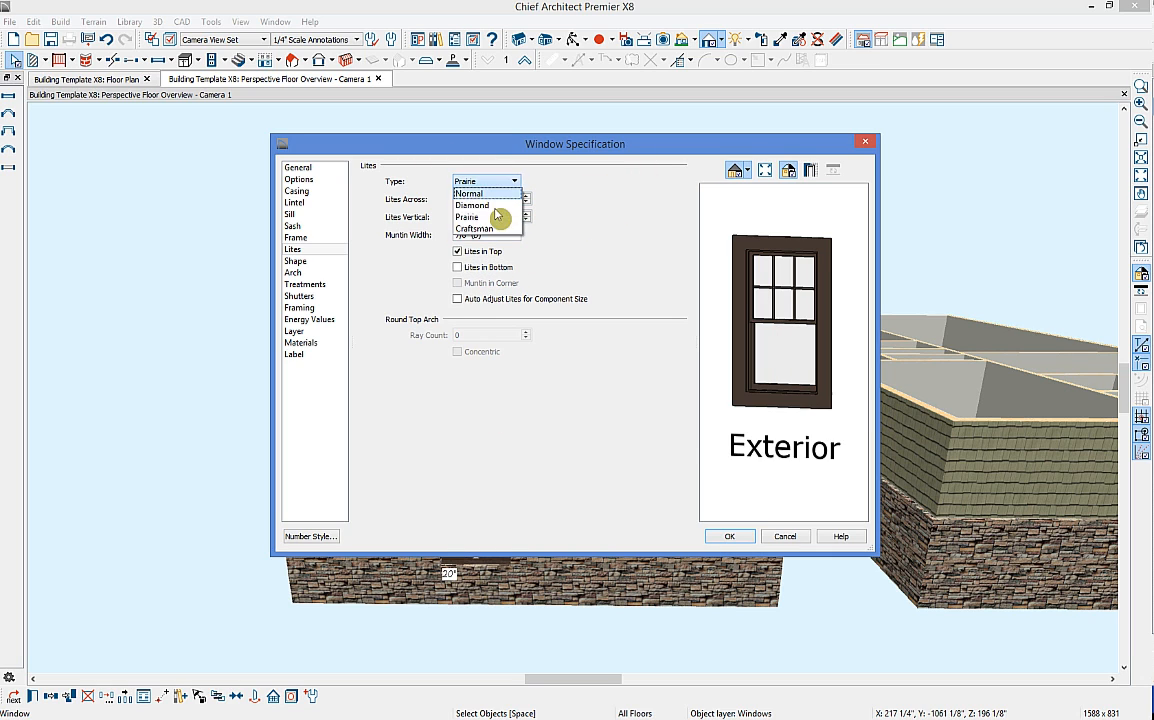
{"action": "left_click", "coordinate": [482, 230]}
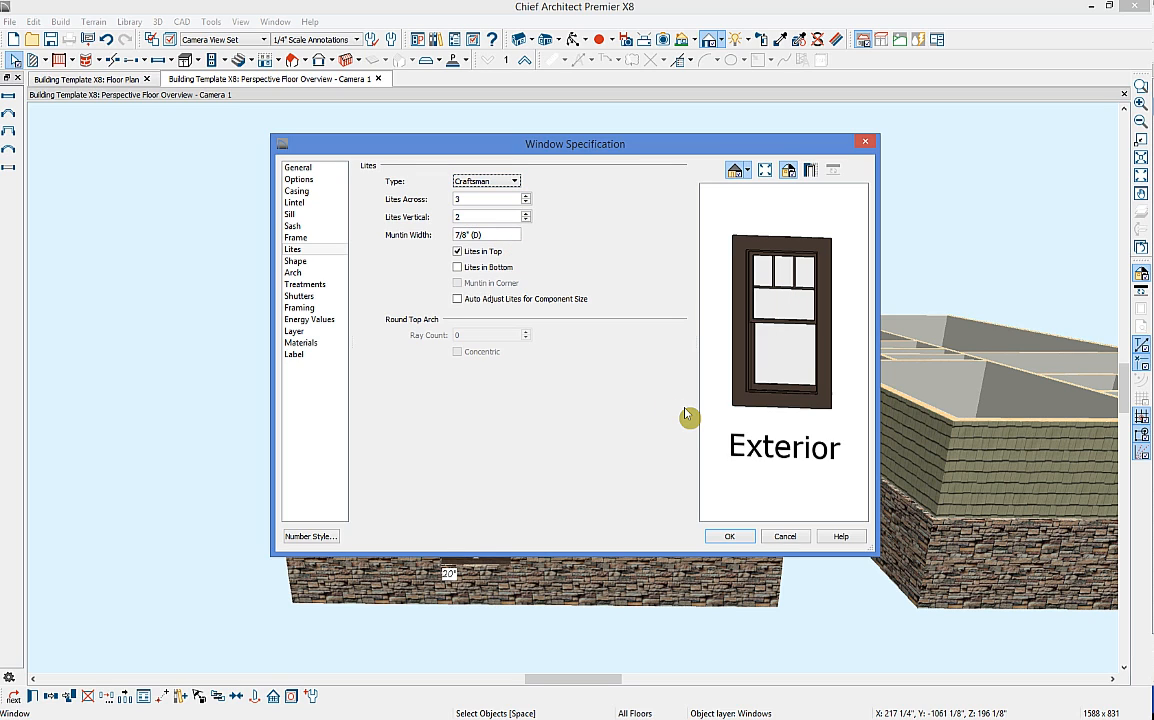
{"action": "left_click", "coordinate": [526, 213]}
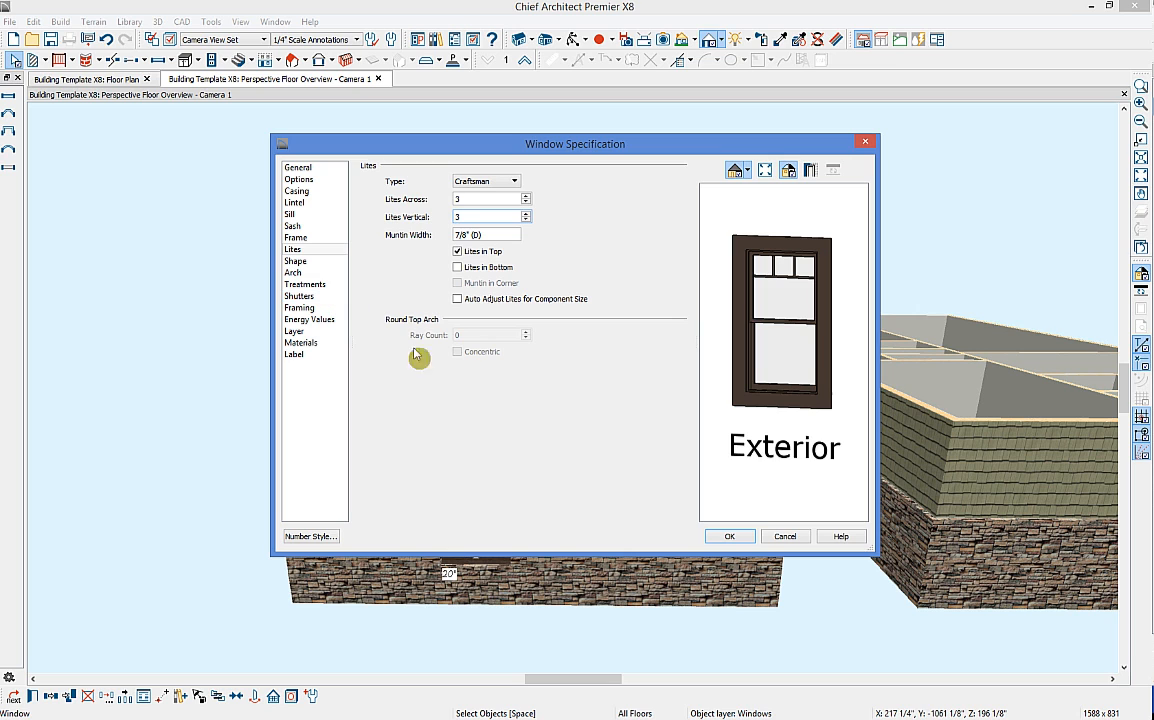
{"action": "left_click", "coordinate": [722, 537]}
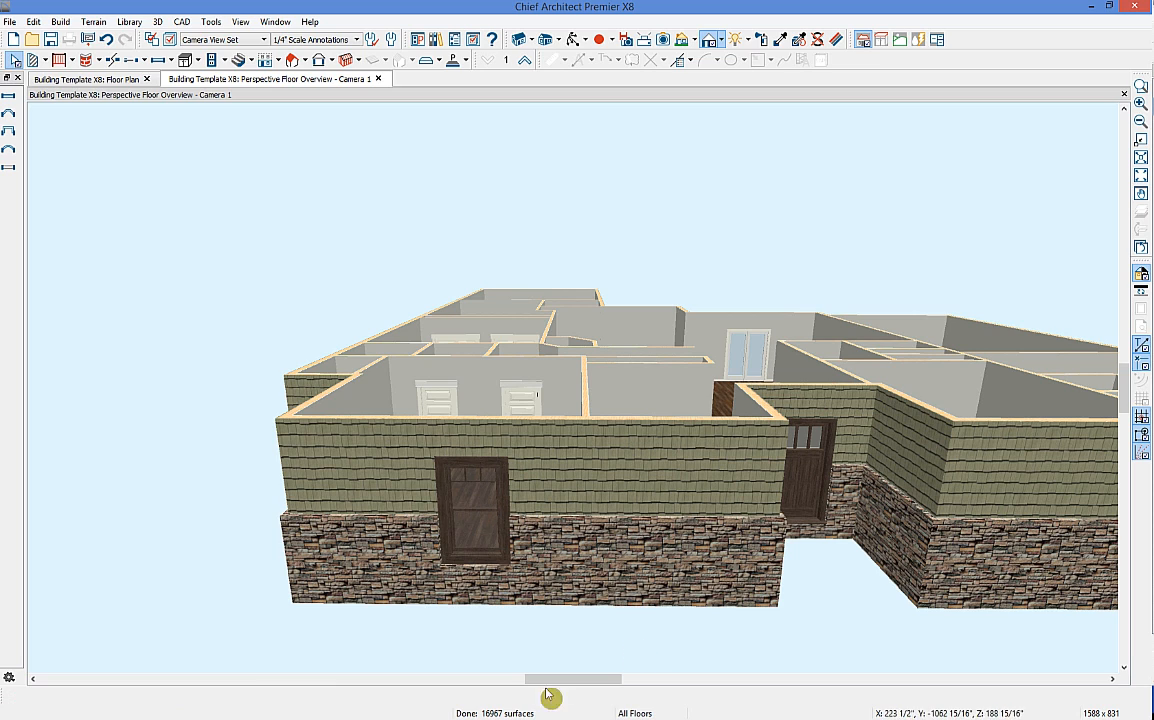
Step: Place a wide double window in the front wall
{"action": "left_click", "coordinate": [478, 545]}
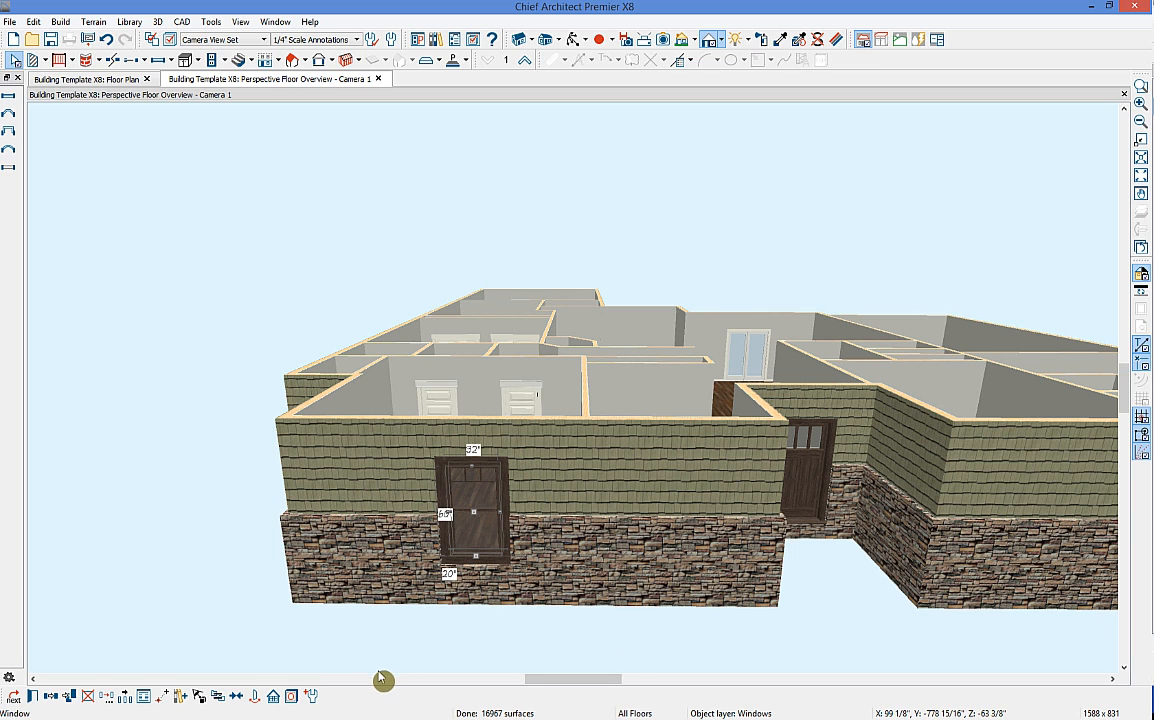
{"action": "left_click", "coordinate": [158, 61]}
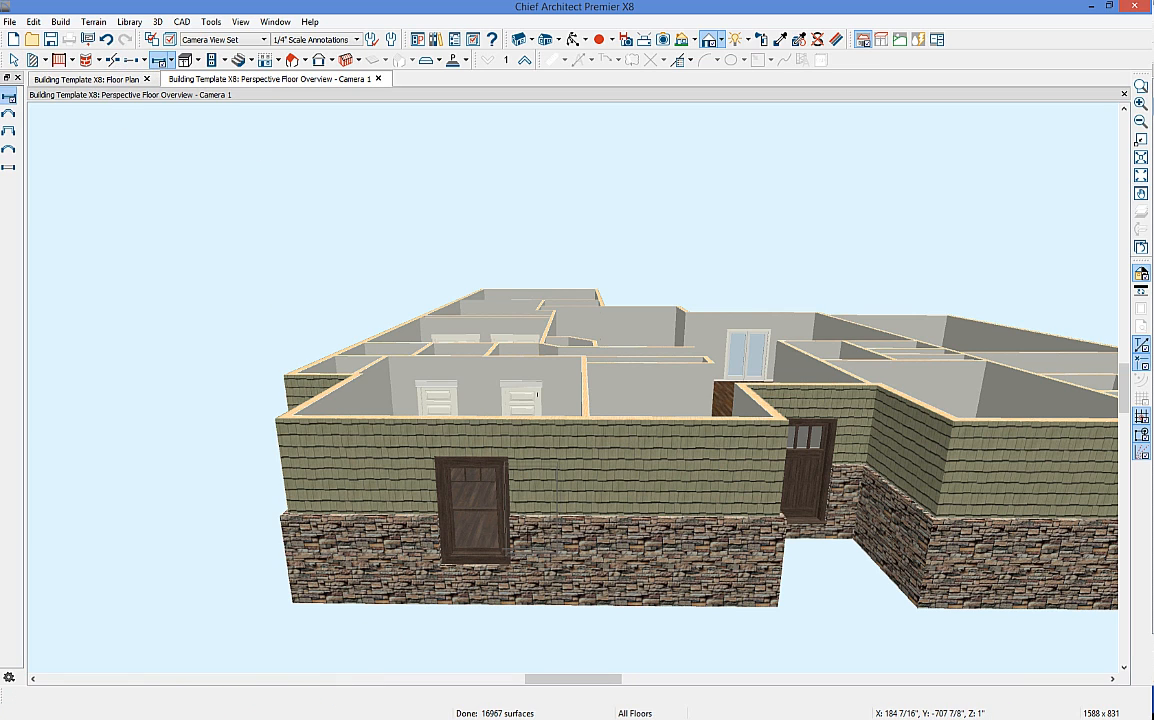
{"action": "left_click", "coordinate": [527, 534]}
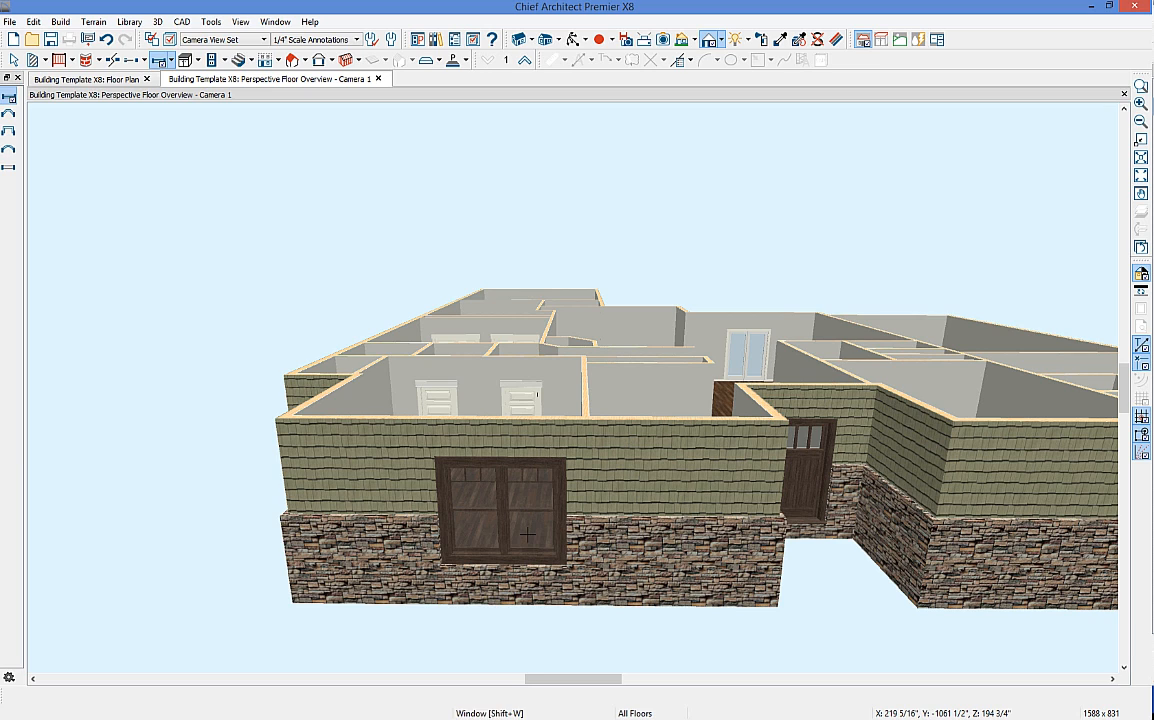
Step: Orbit to the side and add two windows to the jog wall, selecting one of them
{"action": "key", "text": "Left"}
{"action": "key", "text": "Left"}
{"action": "key", "text": "Left"}
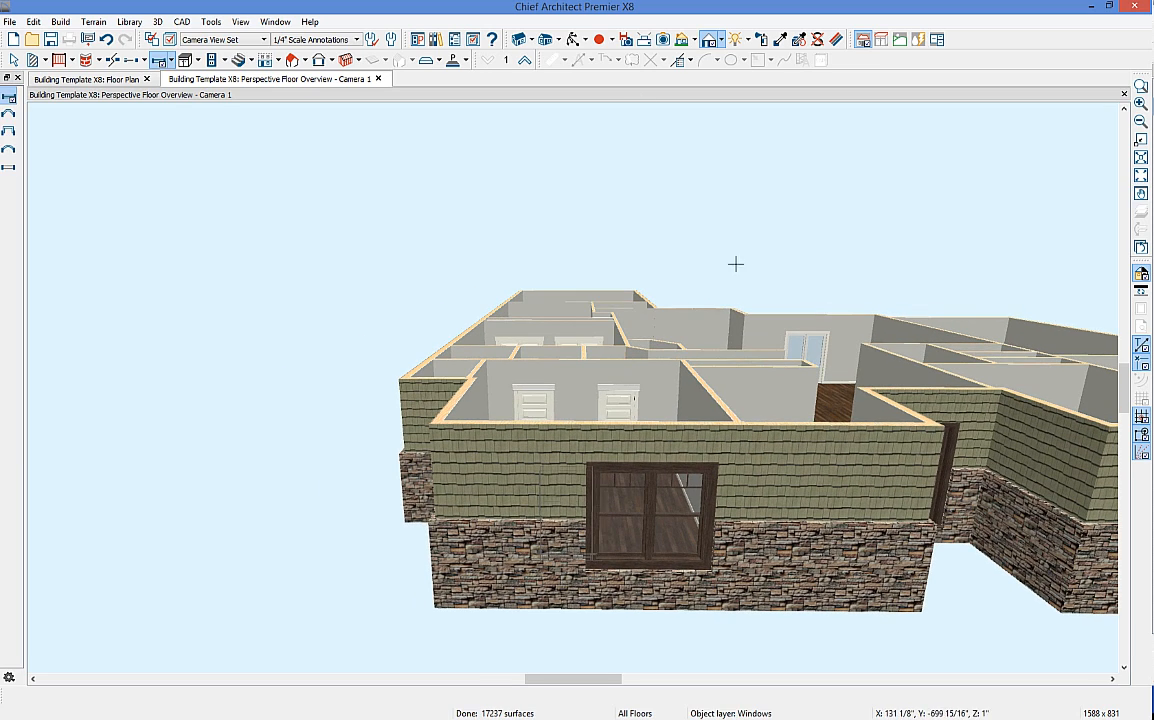
{"action": "left_click", "coordinate": [570, 40]}
{"action": "left_click_drag", "start_coordinate": [630, 419], "coordinate": [540, 270]}
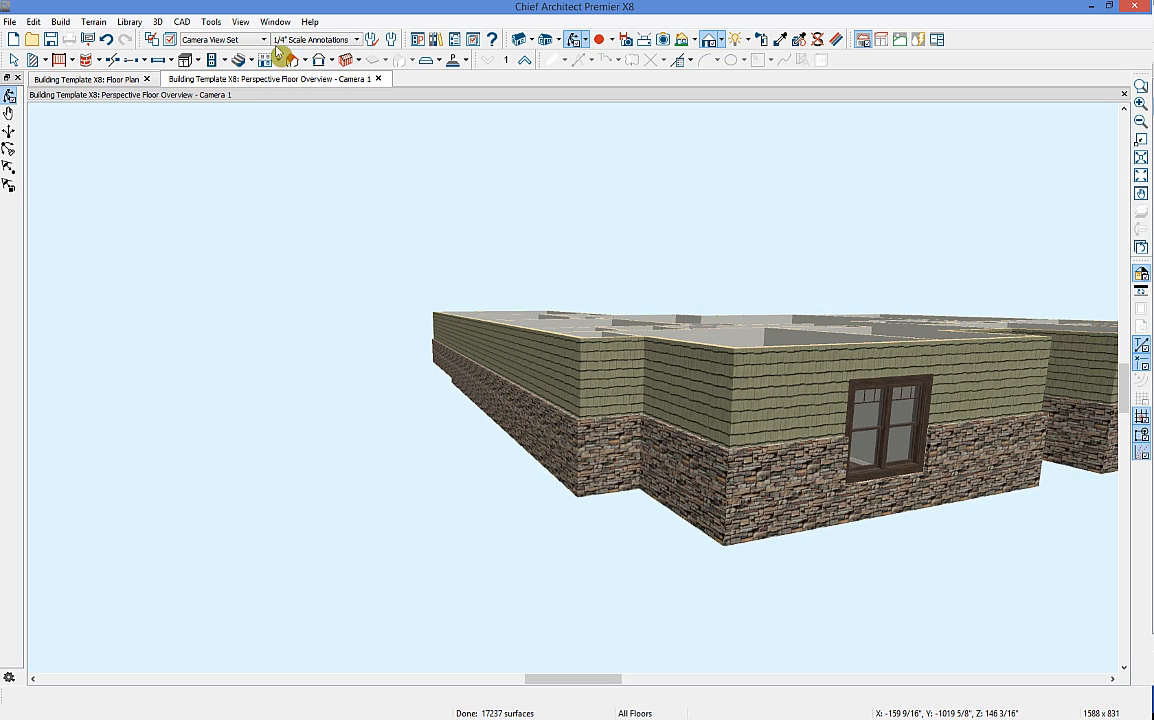
{"action": "left_click", "coordinate": [158, 60]}
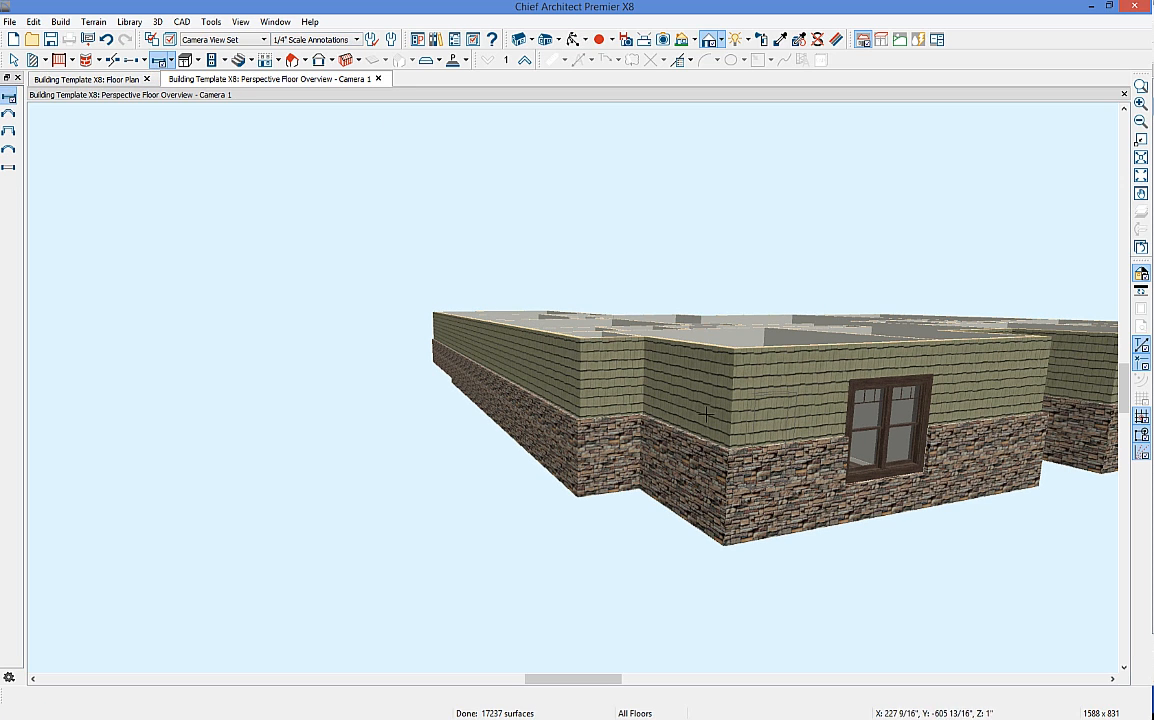
{"action": "left_click", "coordinate": [765, 440]}
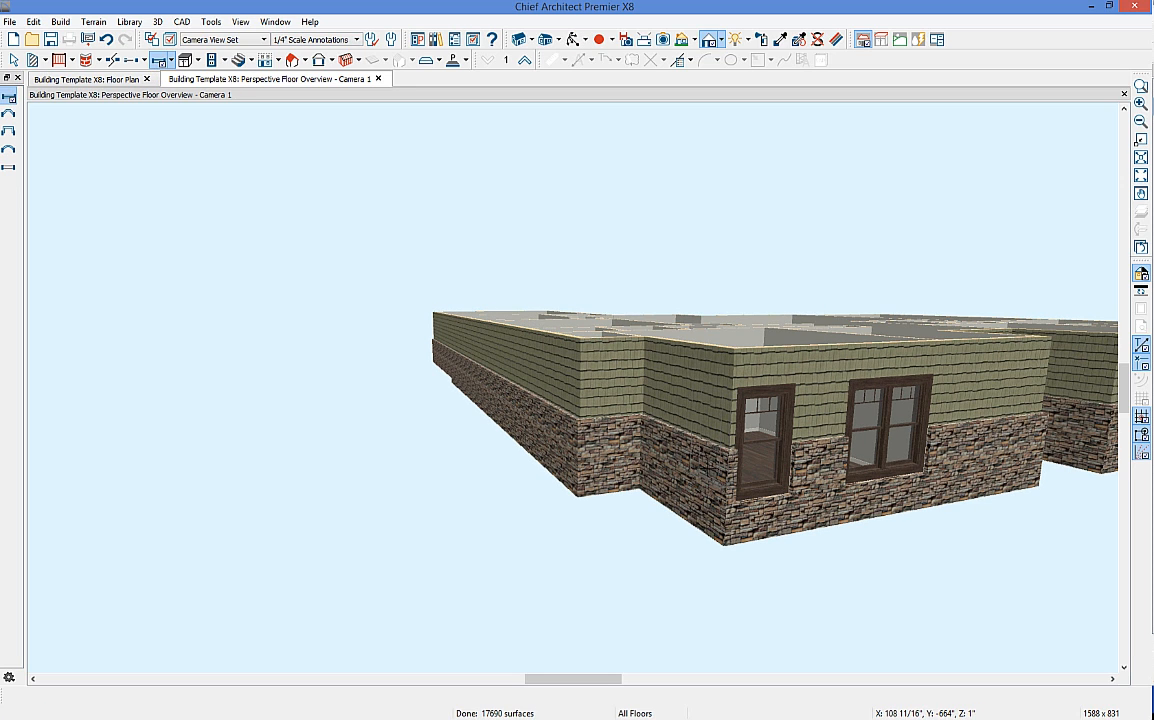
{"action": "left_click", "coordinate": [708, 440]}
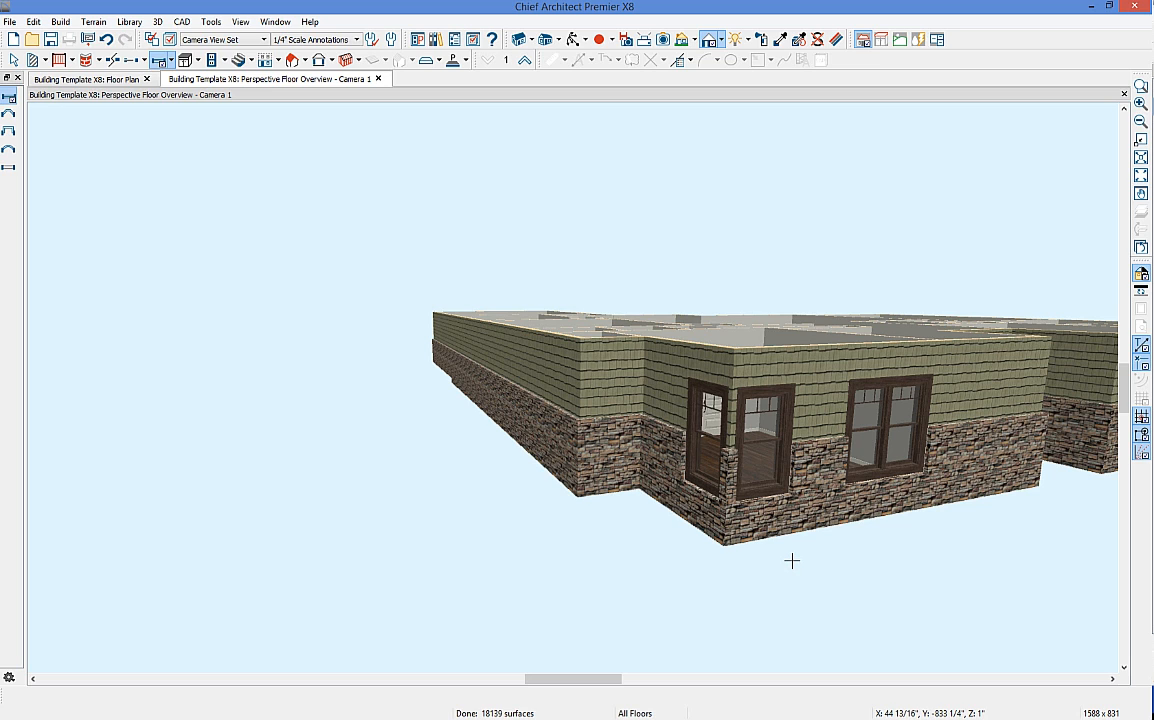
{"action": "key", "text": "space"}
{"action": "left_click", "coordinate": [768, 453]}
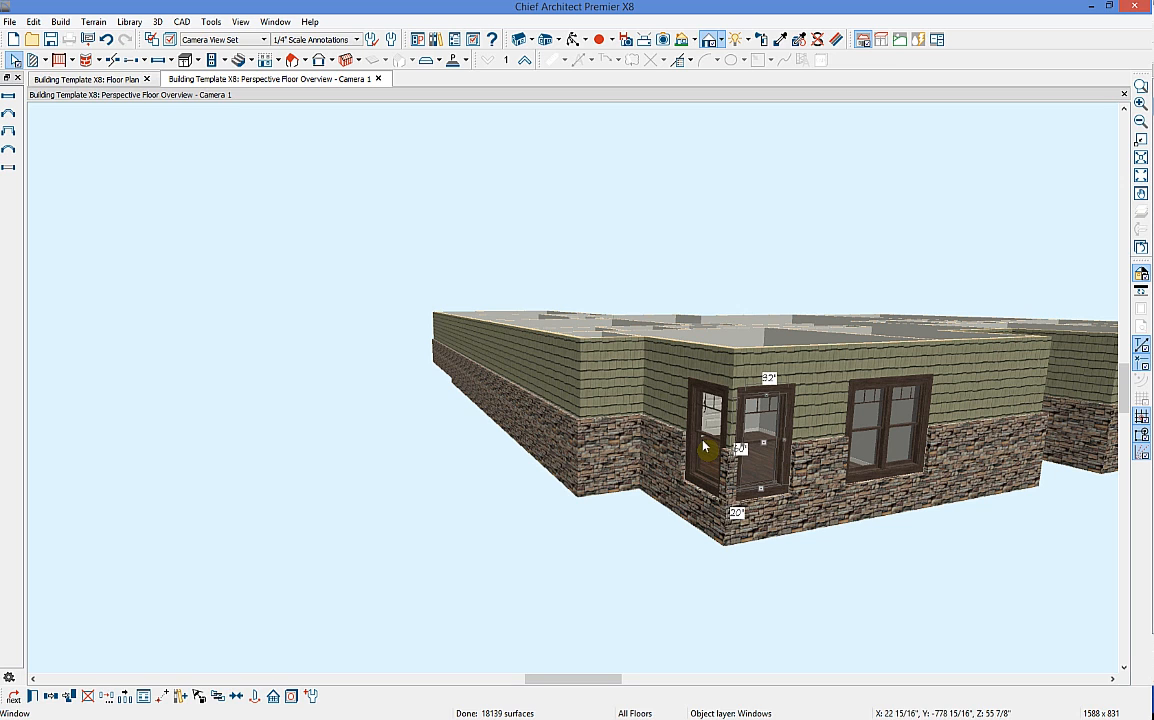
Step: Make the jog-wall window fixed glass, adjust its vertical lites, and apply the changes
{"action": "left_click", "coordinate": [12, 695]}
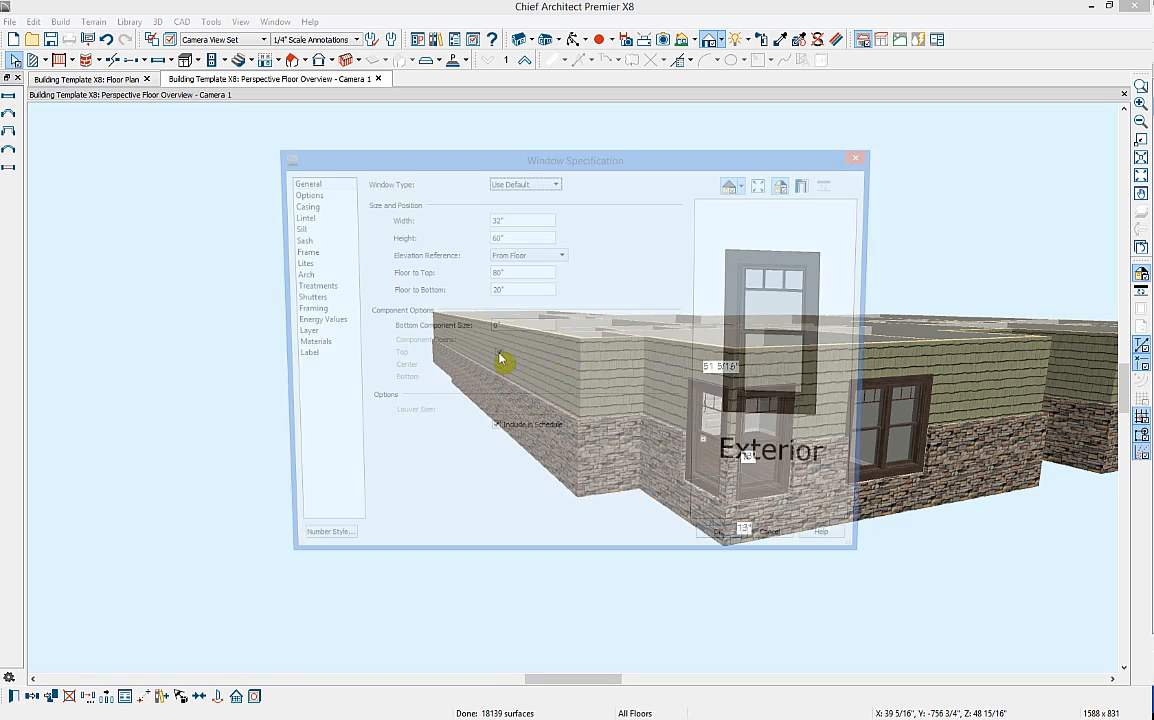
{"action": "left_click", "coordinate": [545, 182]}
{"action": "left_click", "coordinate": [515, 205]}
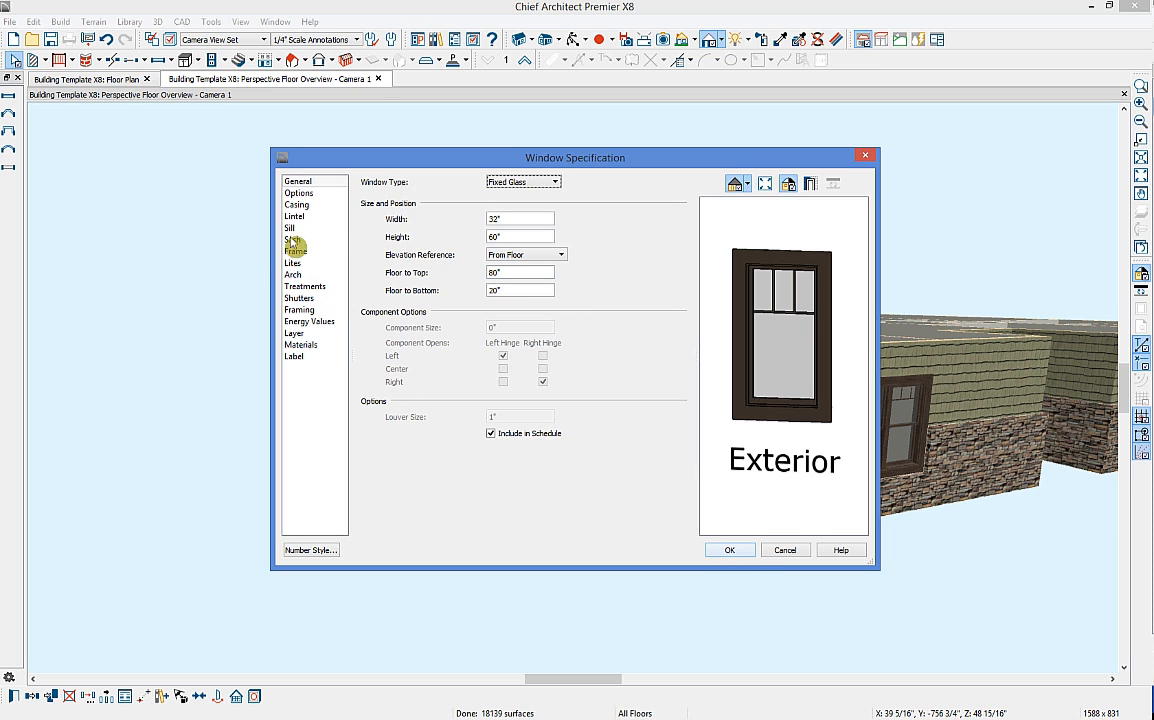
{"action": "left_click", "coordinate": [302, 268]}
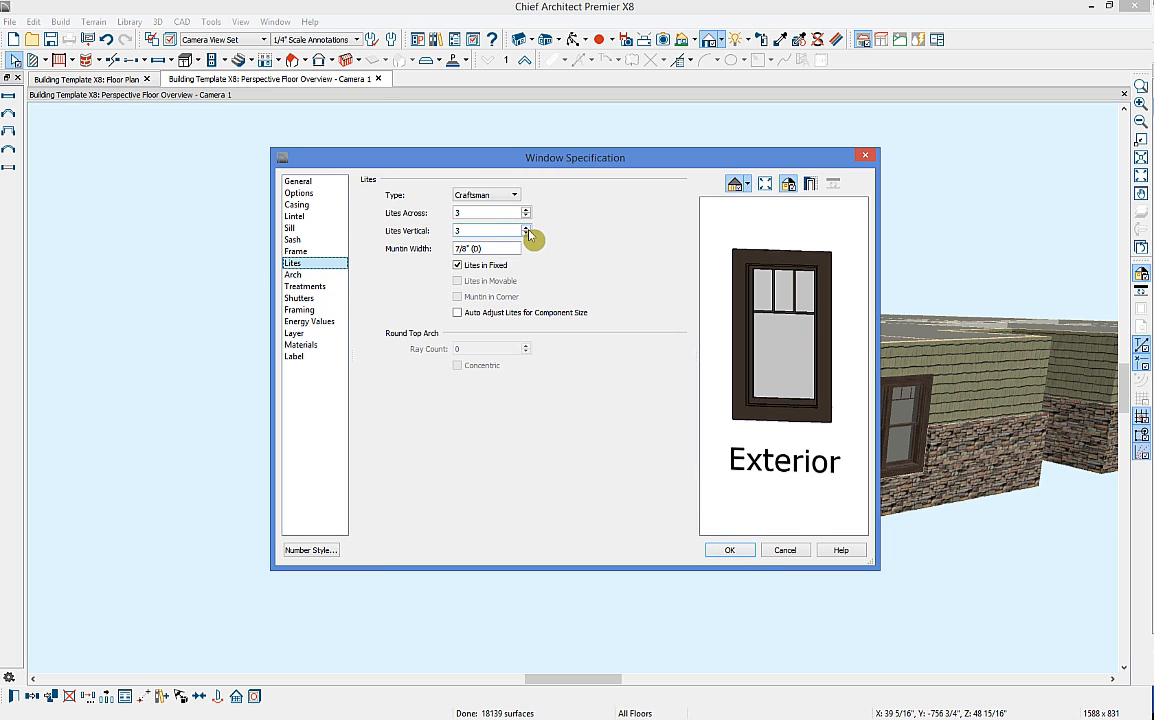
{"action": "left_click", "coordinate": [526, 227]}
{"action": "left_click", "coordinate": [729, 550]}
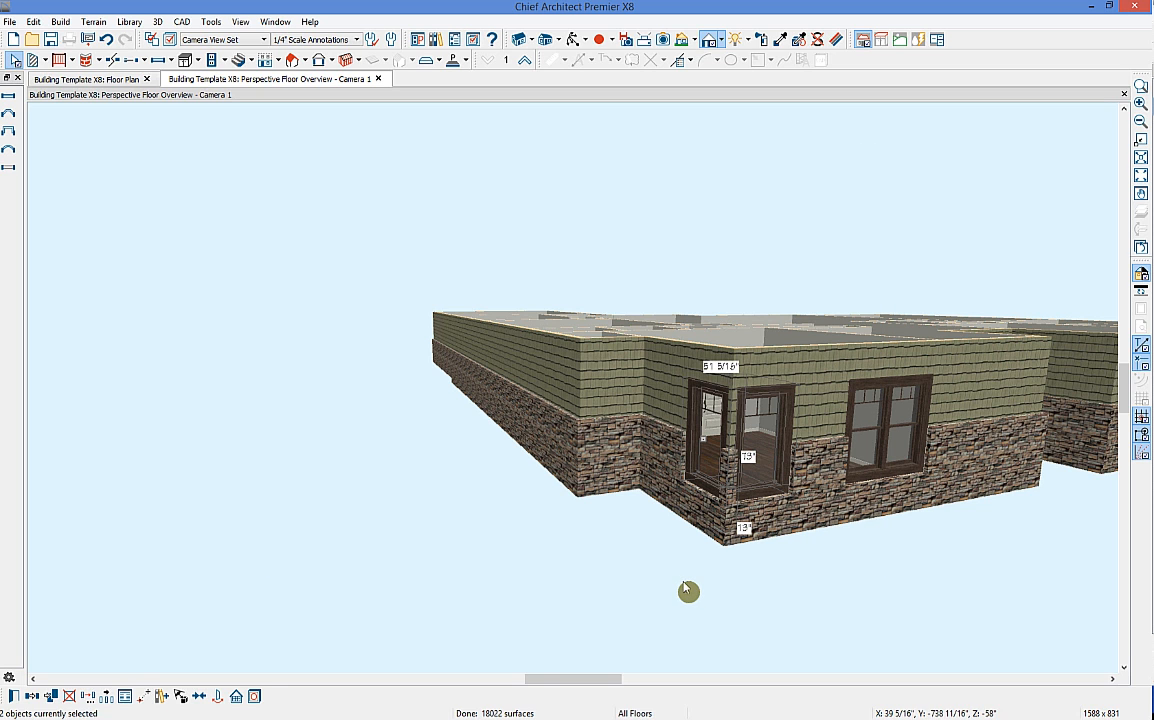
Step: Slide the 32-inch window left so it meets the other pane at the corner
{"action": "left_click", "coordinate": [785, 516]}
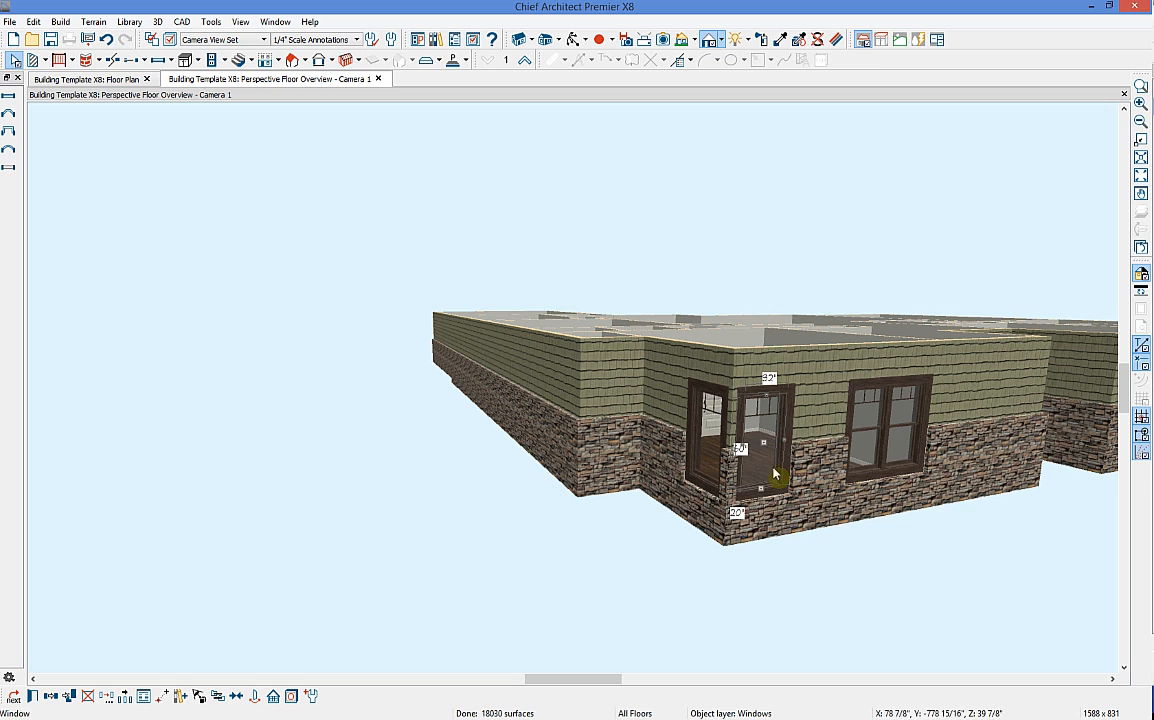
{"action": "left_click_drag", "start_coordinate": [763, 440], "coordinate": [507, 470]}
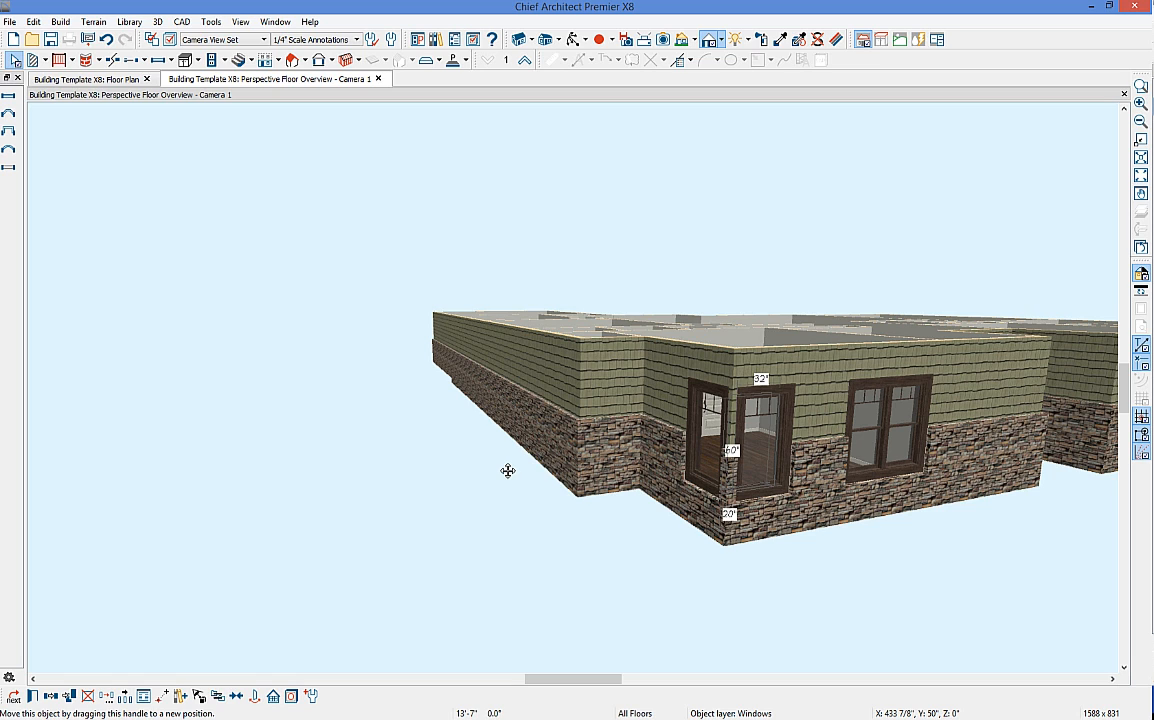
{"action": "left_click_drag", "start_coordinate": [508, 471], "coordinate": [966, 490]}
{"action": "left_click", "coordinate": [922, 515]}
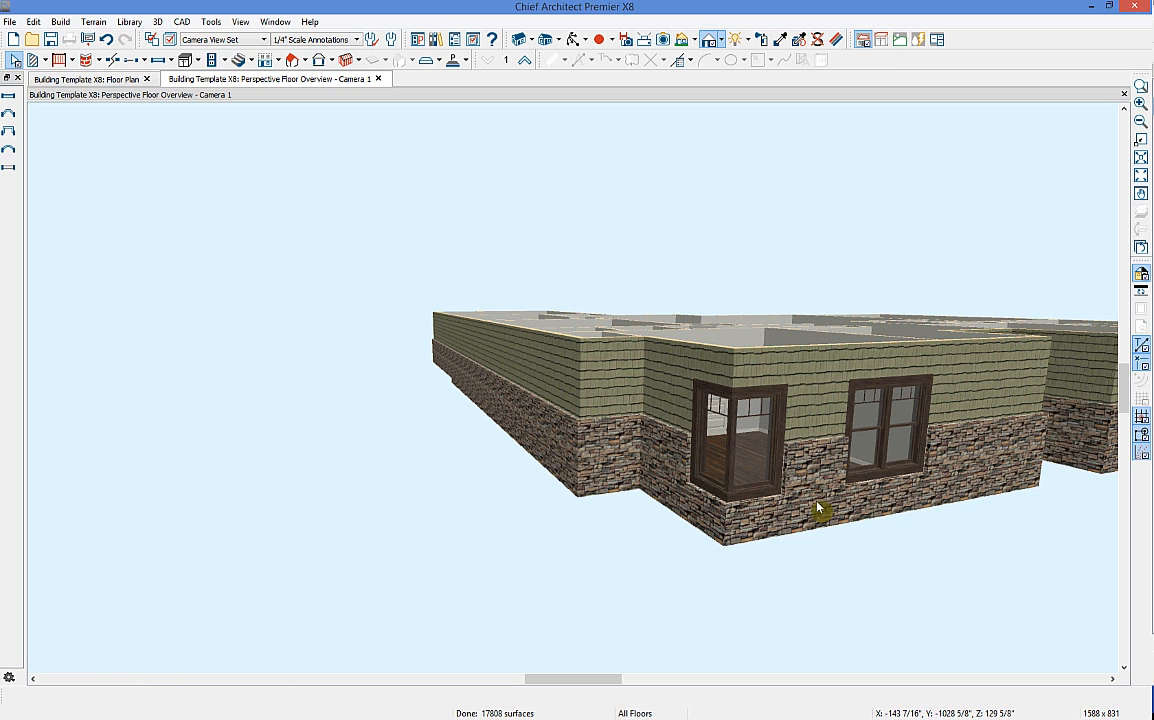
{"action": "scroll", "coordinate": [783, 419], "scroll_direction": "up", "scroll_amount": 2}
{"action": "scroll", "coordinate": [775, 429], "scroll_direction": "up", "scroll_amount": 3}
{"action": "middle_click_drag", "start_coordinate": [809, 474], "coordinate": [849, 463]}
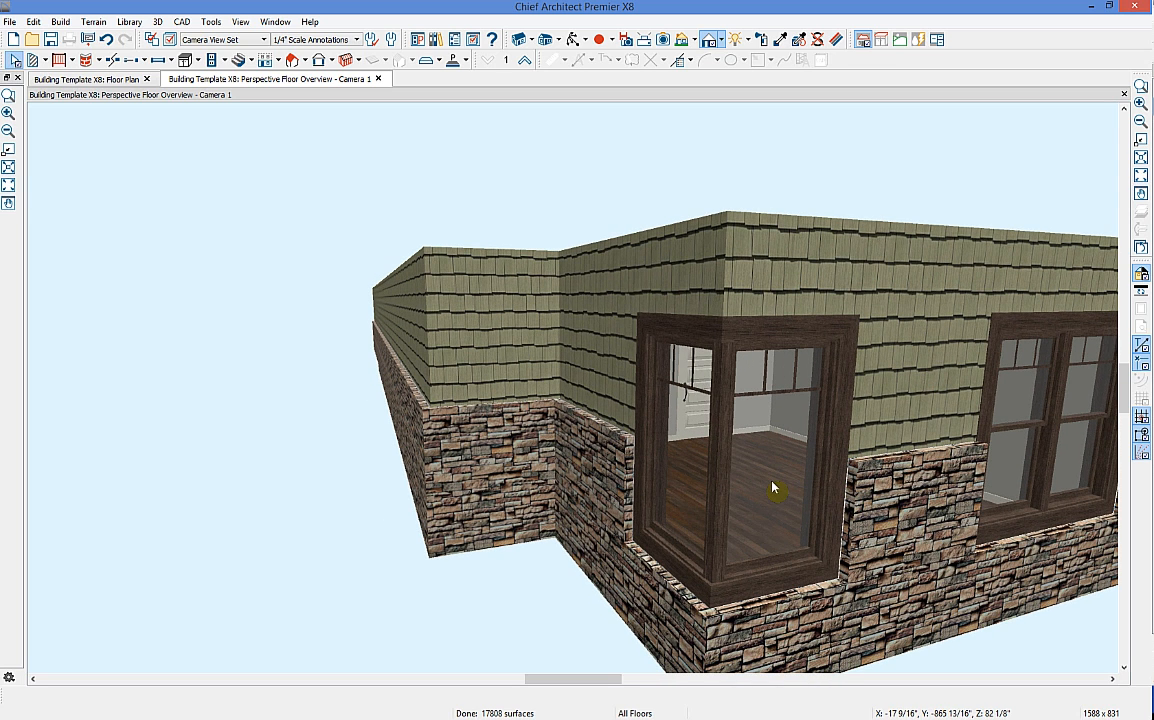
Step: Switch off the corner window's corner post on the Frame page and apply it
{"action": "left_click", "coordinate": [765, 482]}
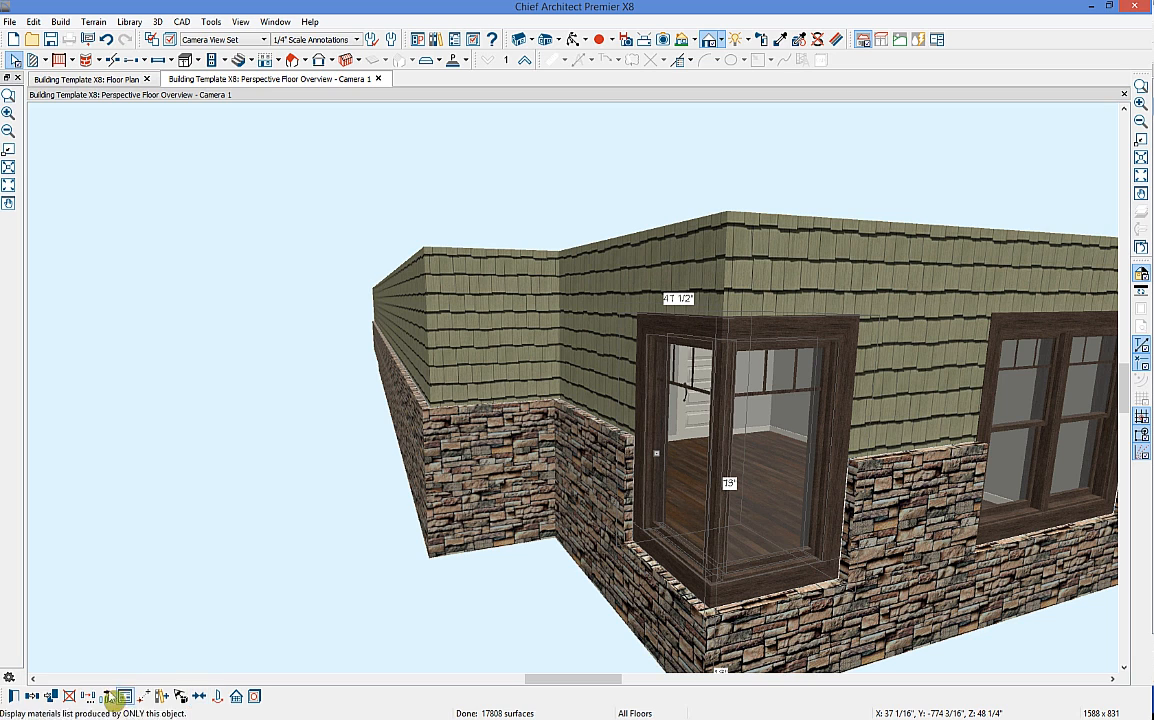
{"action": "left_click", "coordinate": [14, 696]}
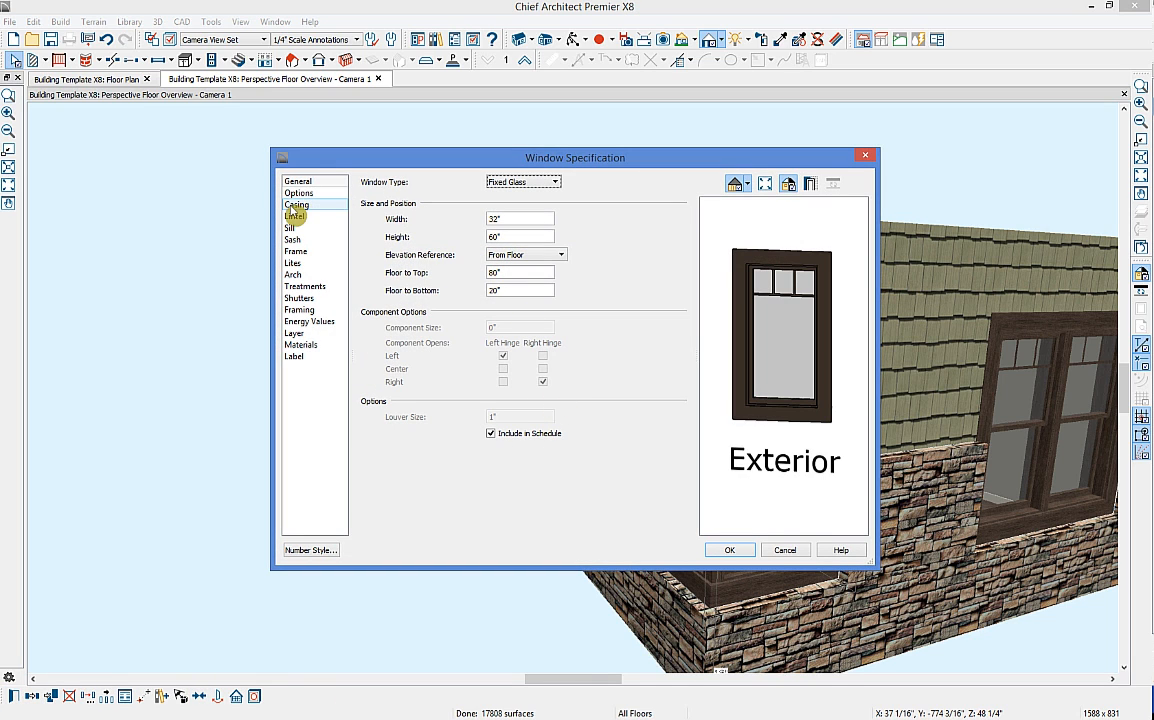
{"action": "left_click", "coordinate": [297, 251]}
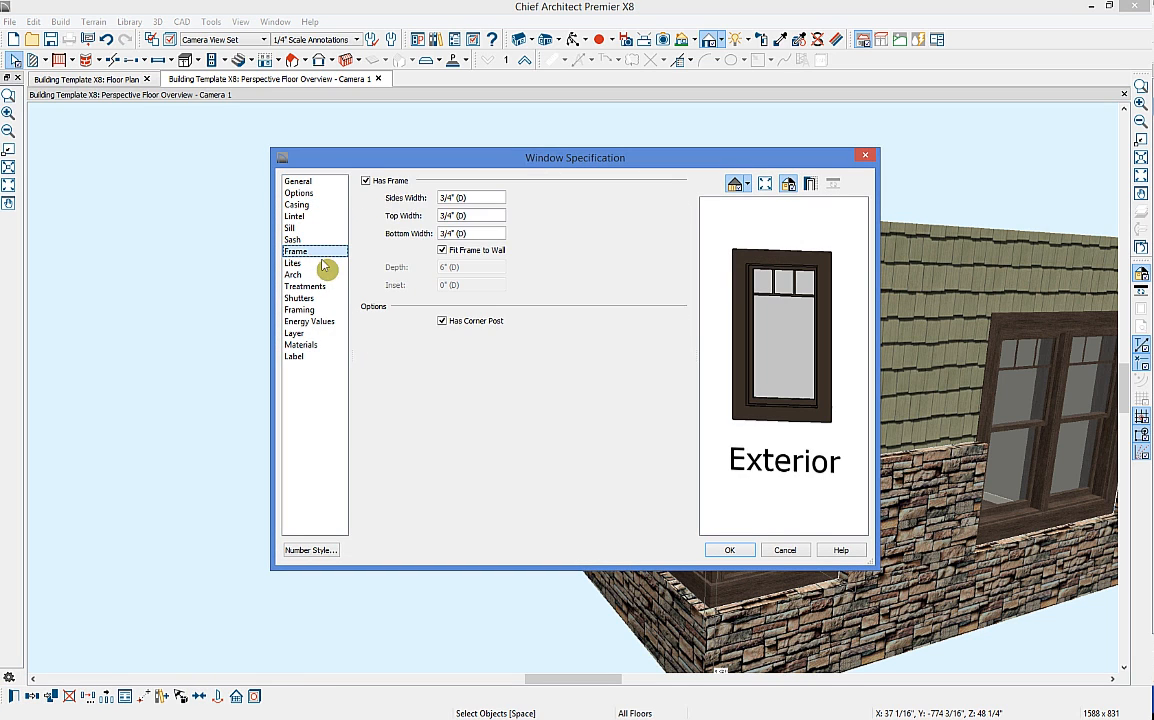
{"action": "left_click", "coordinate": [472, 324]}
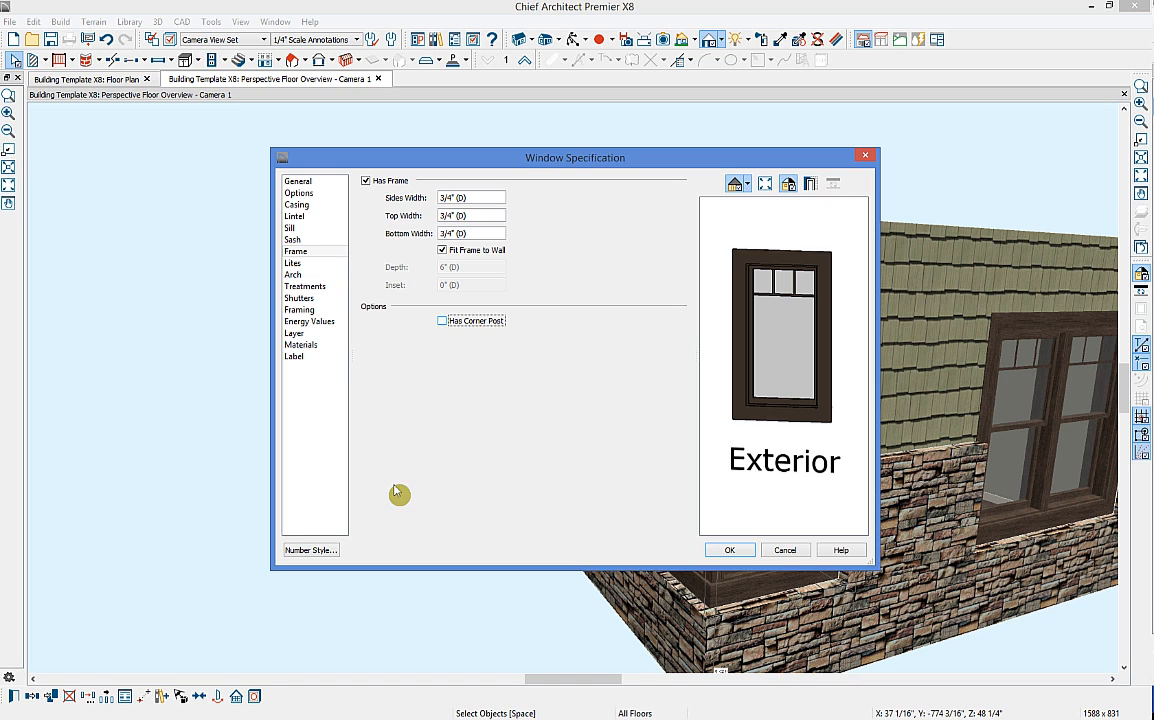
{"action": "left_click", "coordinate": [729, 551]}
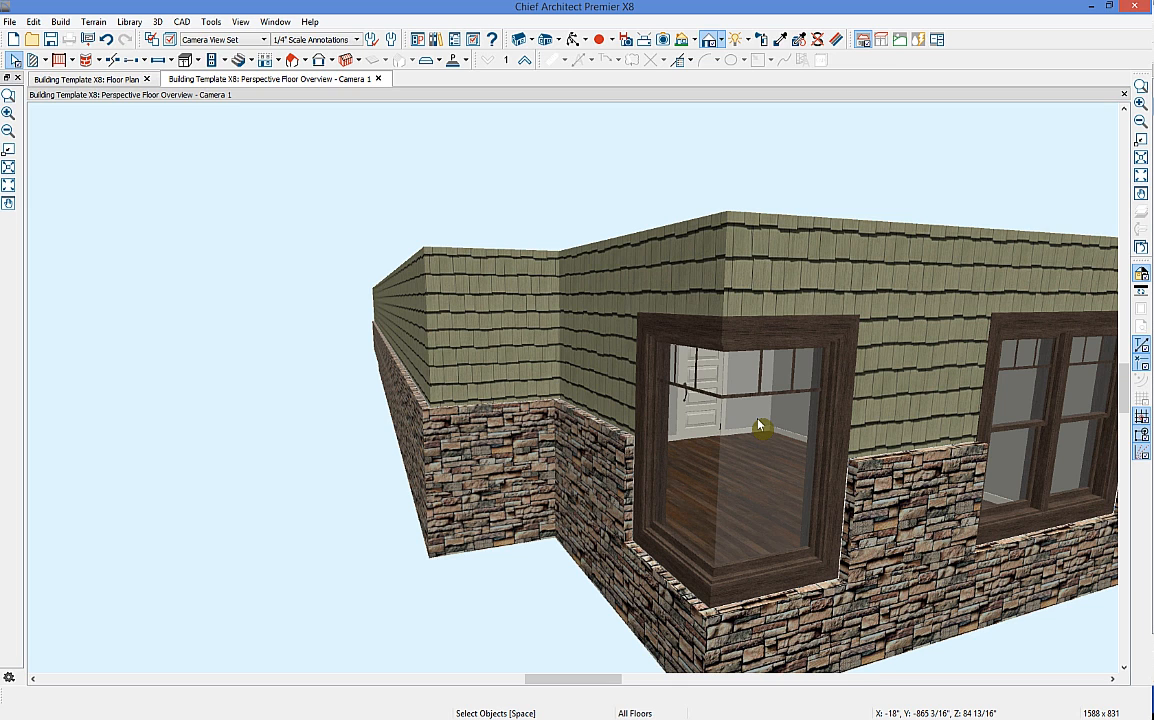
{"action": "scroll", "coordinate": [752, 399], "scroll_direction": "down", "scroll_amount": 3}
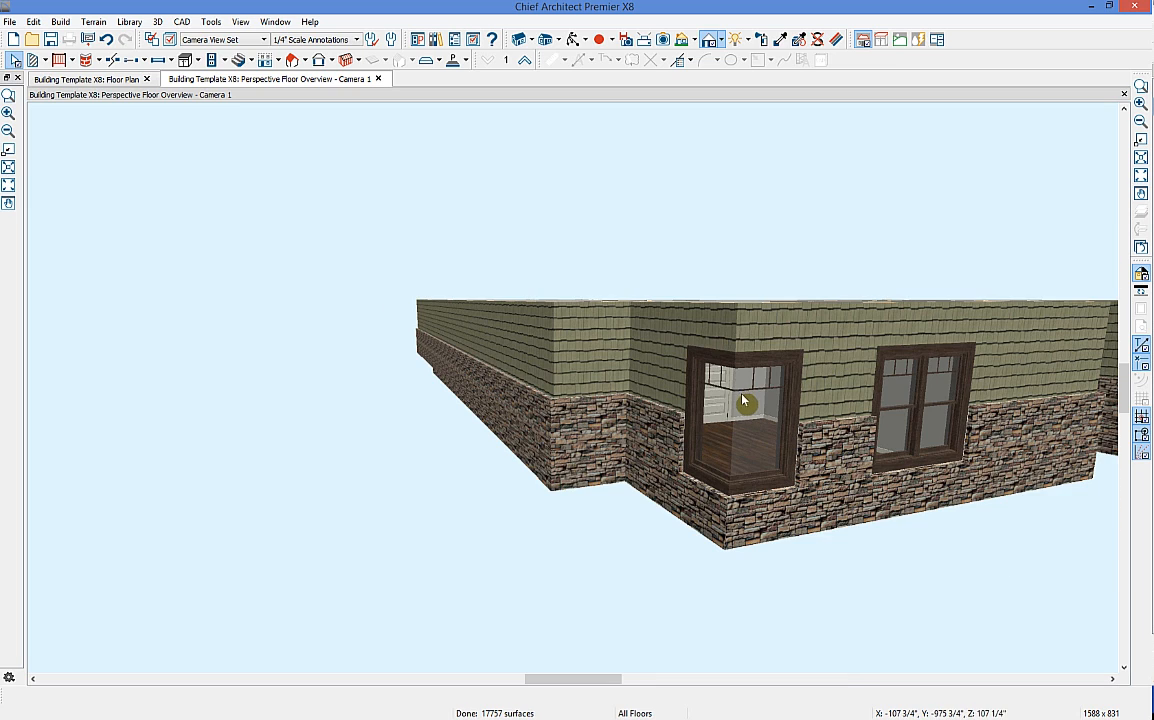
{"action": "scroll", "coordinate": [744, 401], "scroll_direction": "down", "scroll_amount": 1}
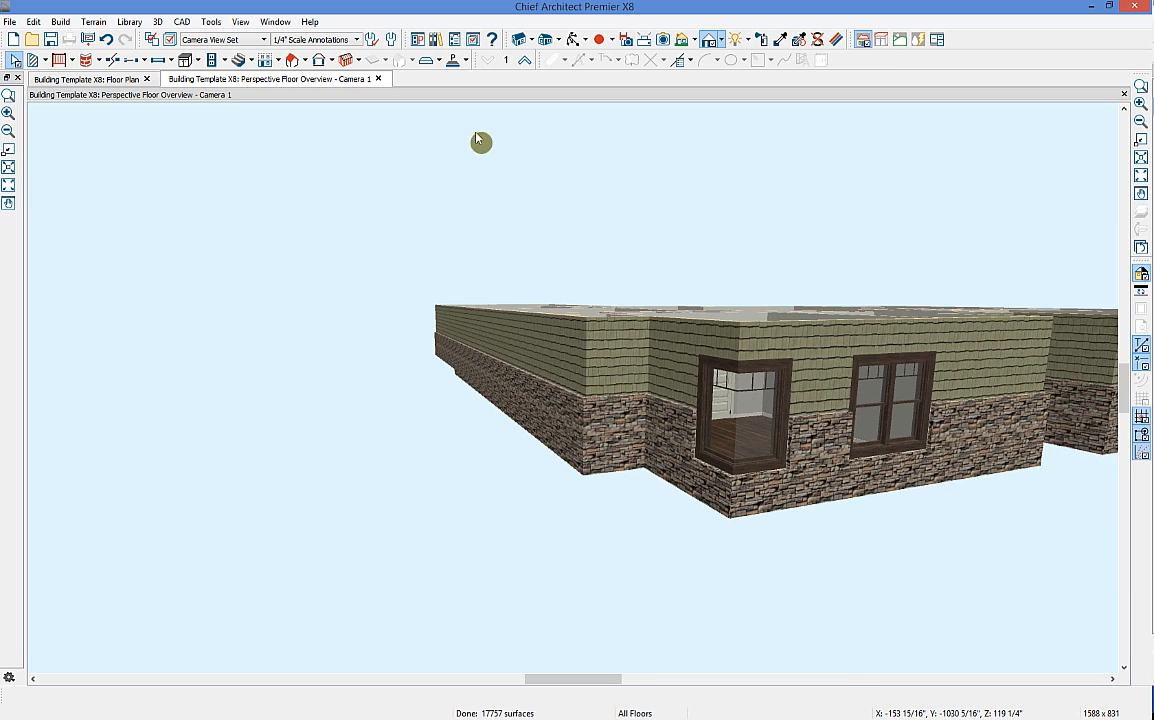
Step: Delete both 2850FX corner window panes at the plan's bottom-left corner, then zoom out to the whole plan
{"action": "left_click", "coordinate": [378, 79]}
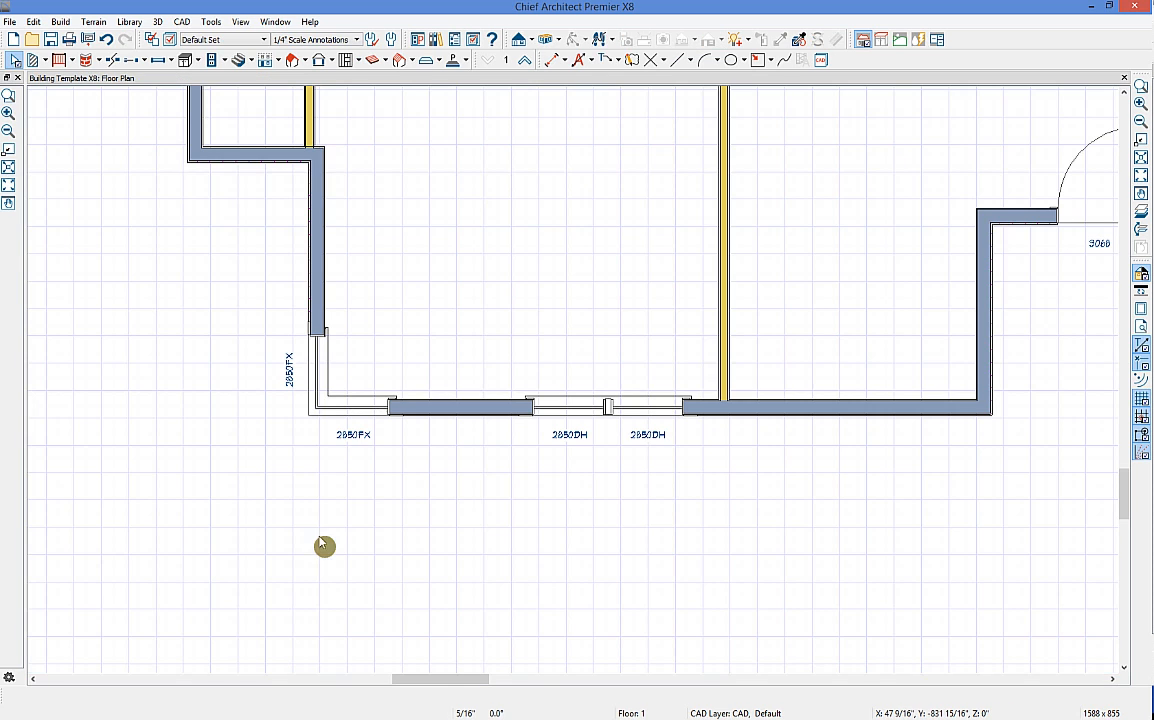
{"action": "left_click", "coordinate": [348, 410]}
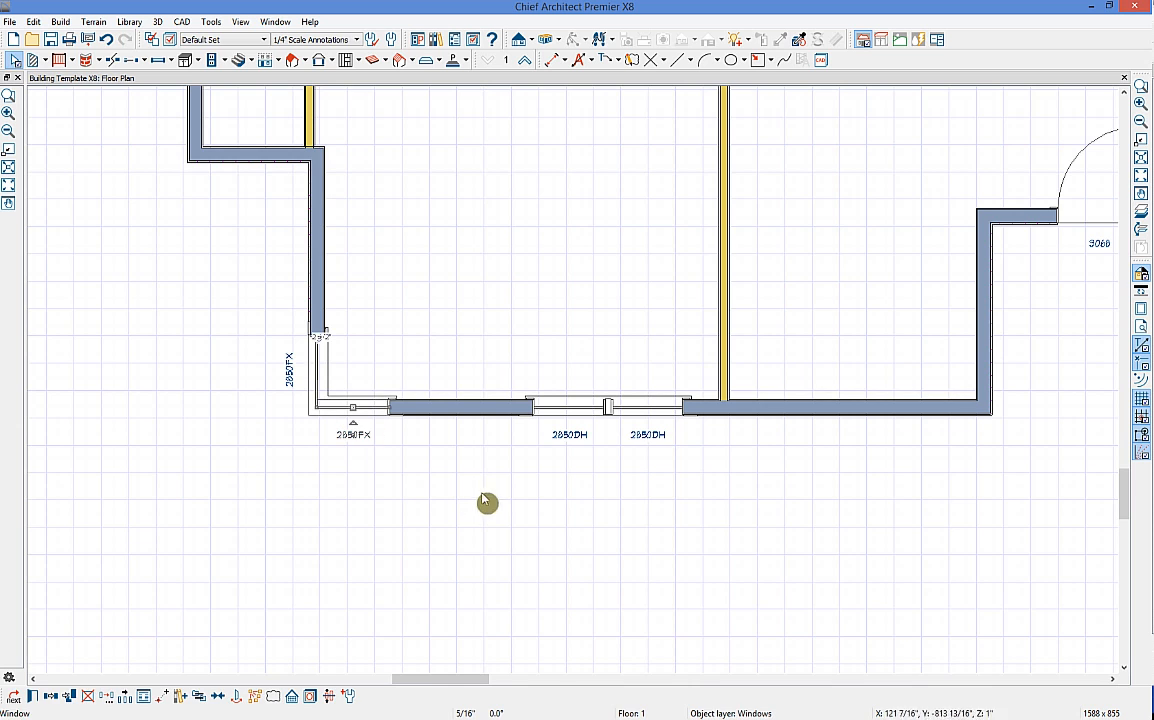
{"action": "middle_click_drag", "start_coordinate": [412, 492], "coordinate": [458, 538]}
{"action": "scroll", "coordinate": [384, 430], "scroll_direction": "up", "scroll_amount": 2}
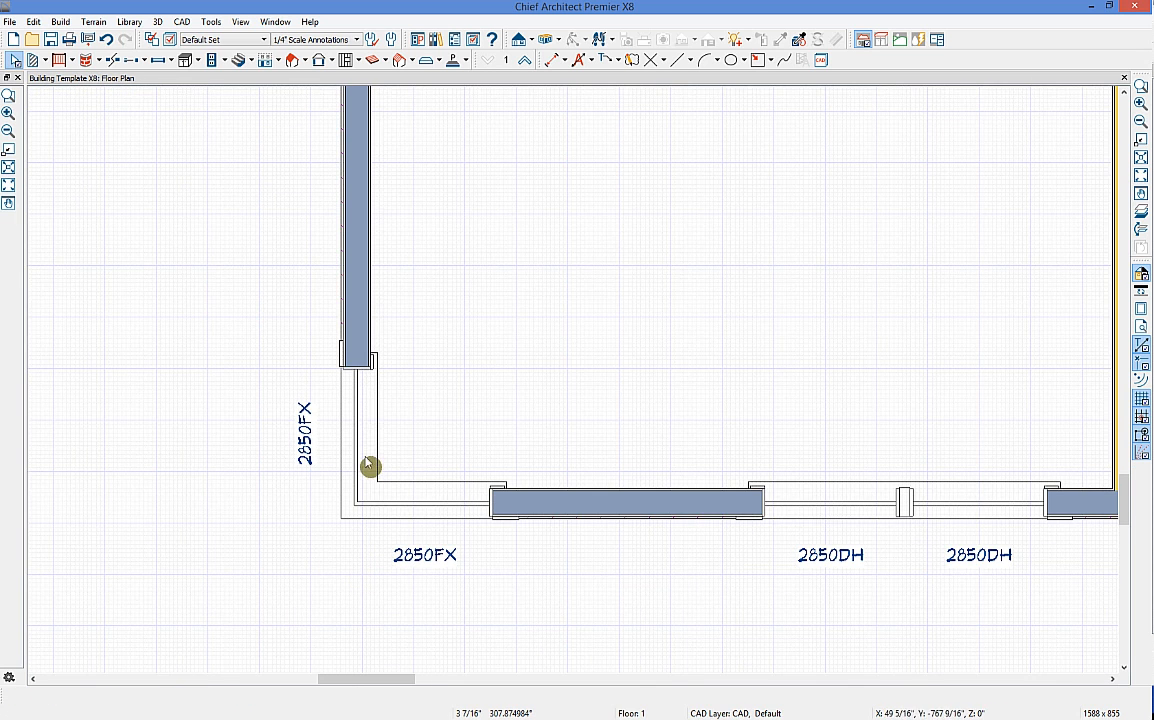
{"action": "left_click", "coordinate": [369, 466]}
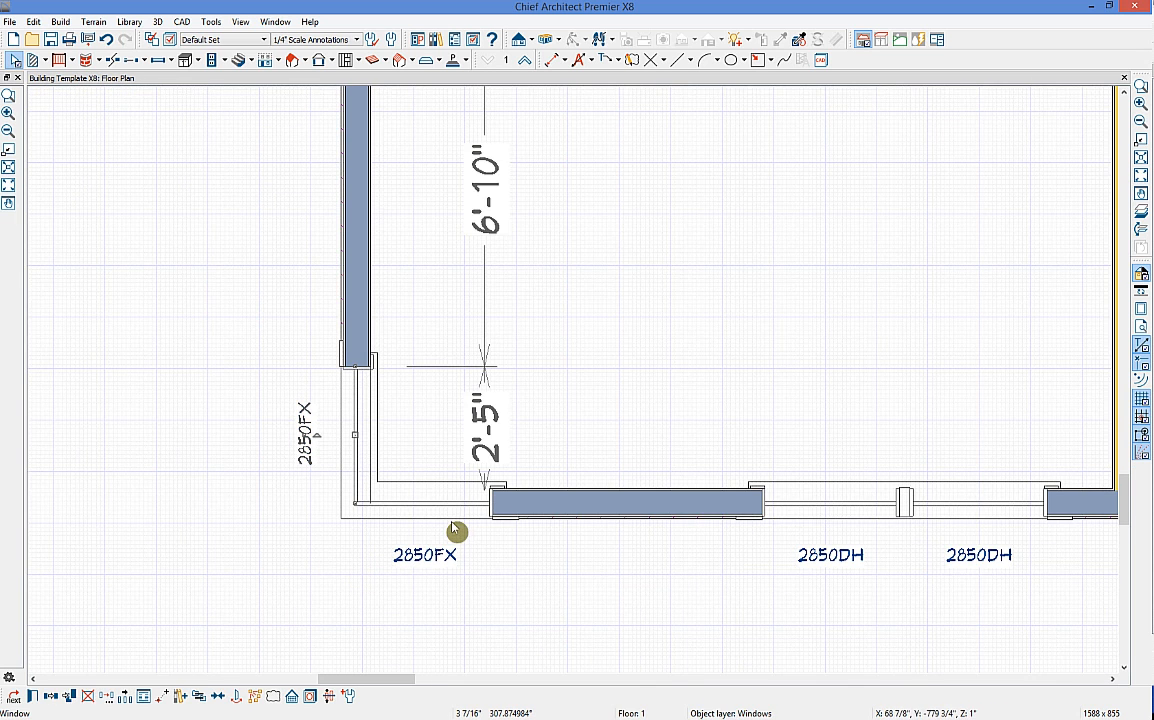
{"action": "left_click", "coordinate": [441, 514]}
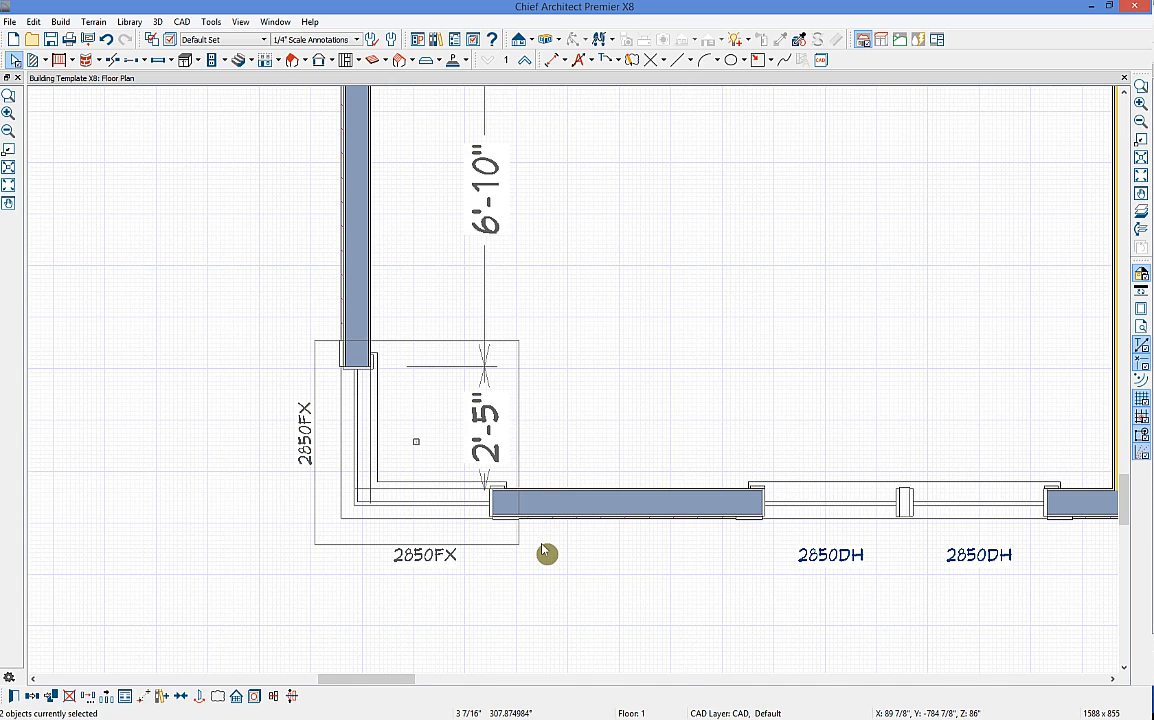
{"action": "key", "text": "Delete"}
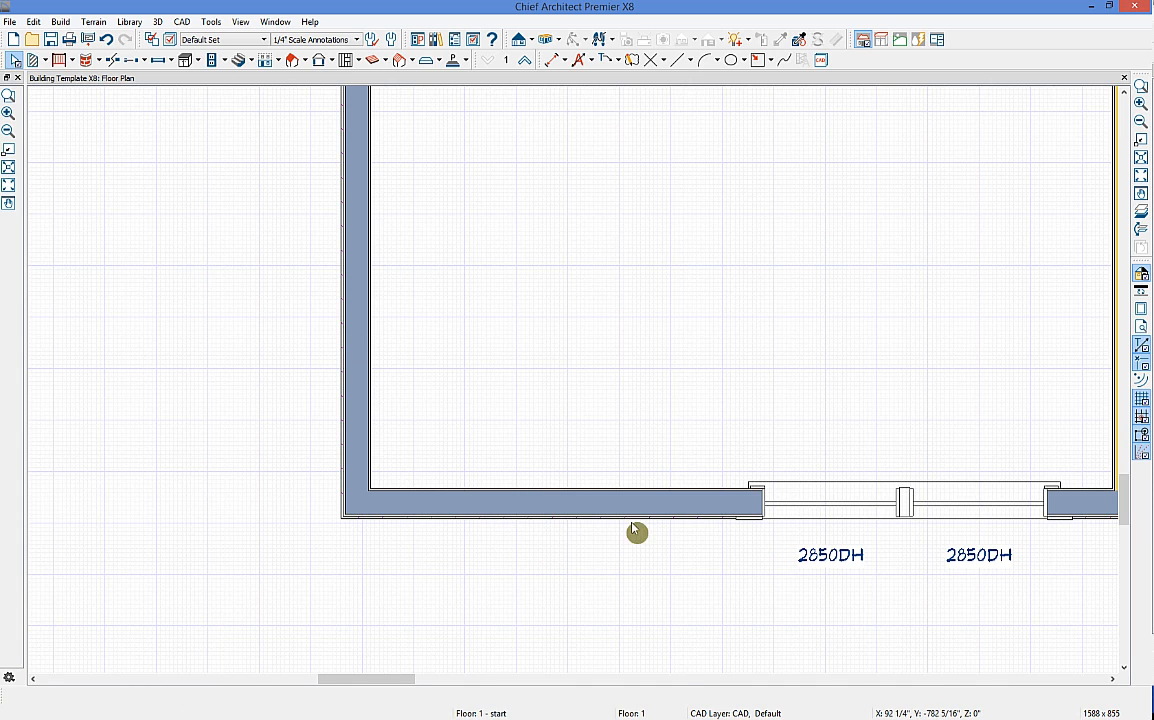
{"action": "scroll", "coordinate": [690, 443], "scroll_direction": "down", "scroll_amount": 4}
{"action": "scroll", "coordinate": [815, 364], "scroll_direction": "down", "scroll_amount": 2}
{"action": "middle_click_drag", "start_coordinate": [815, 364], "coordinate": [661, 387]}
{"action": "scroll", "coordinate": [658, 357], "scroll_direction": "down", "scroll_amount": 2}
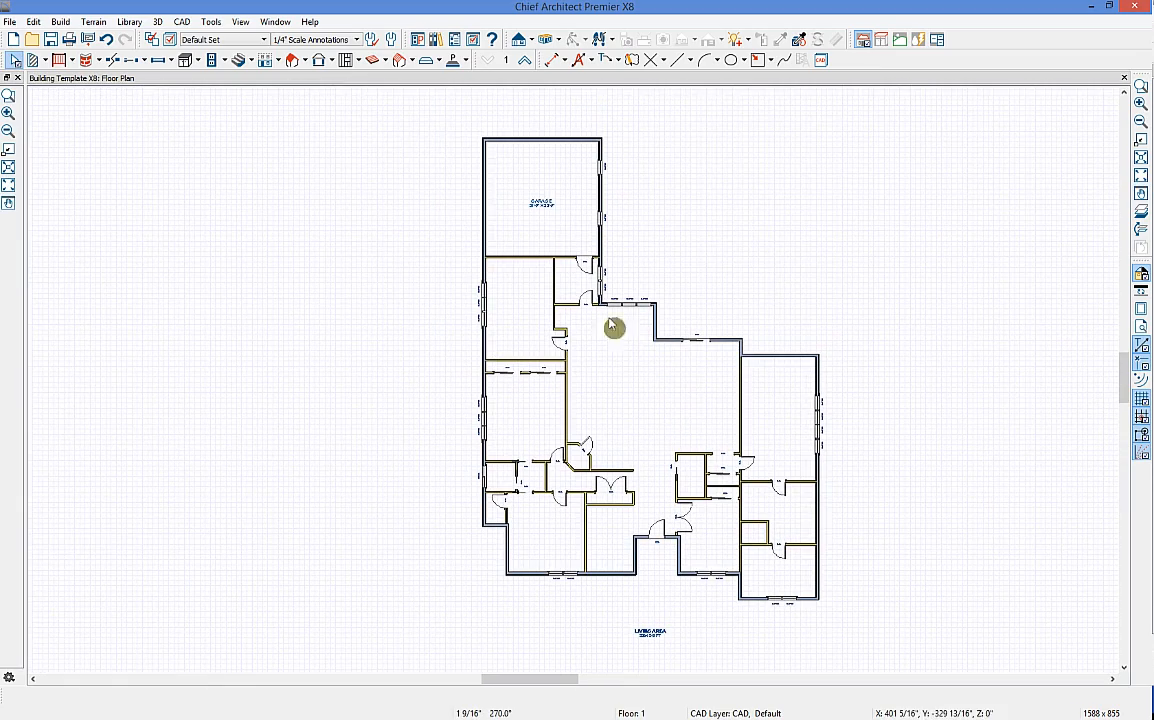
Step: Build a new floor, deriving the 2nd floor plan from the first floor
{"action": "left_click", "coordinate": [278, 61]}
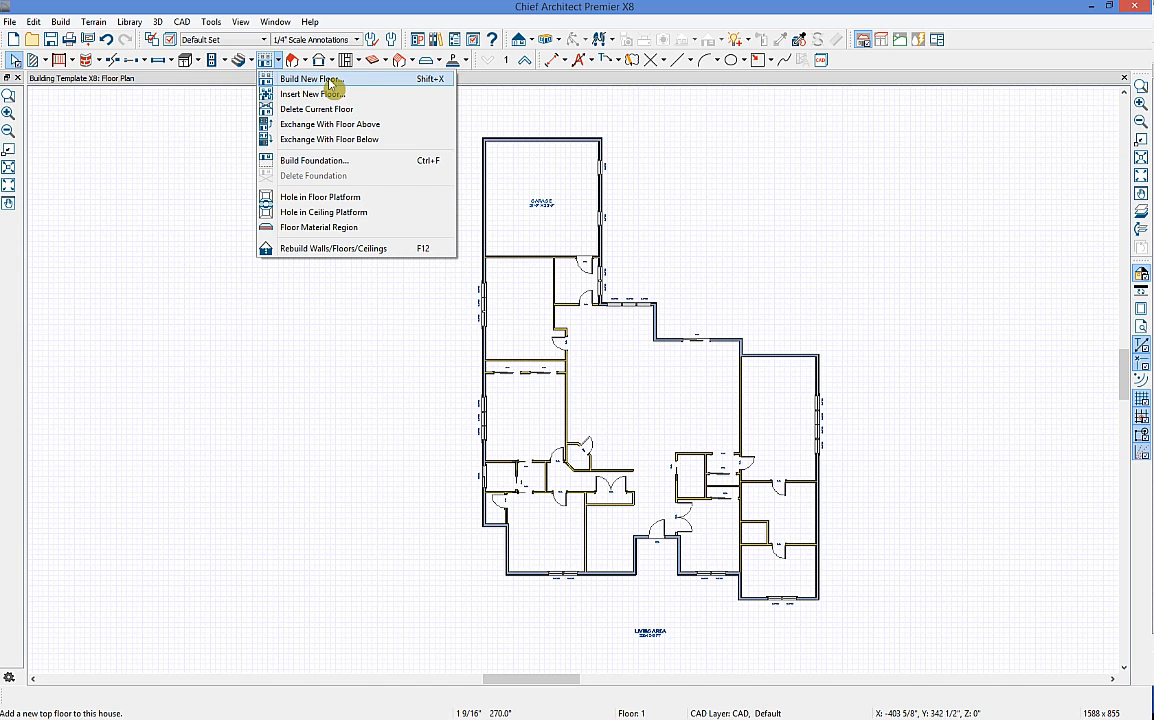
{"action": "left_click", "coordinate": [330, 80]}
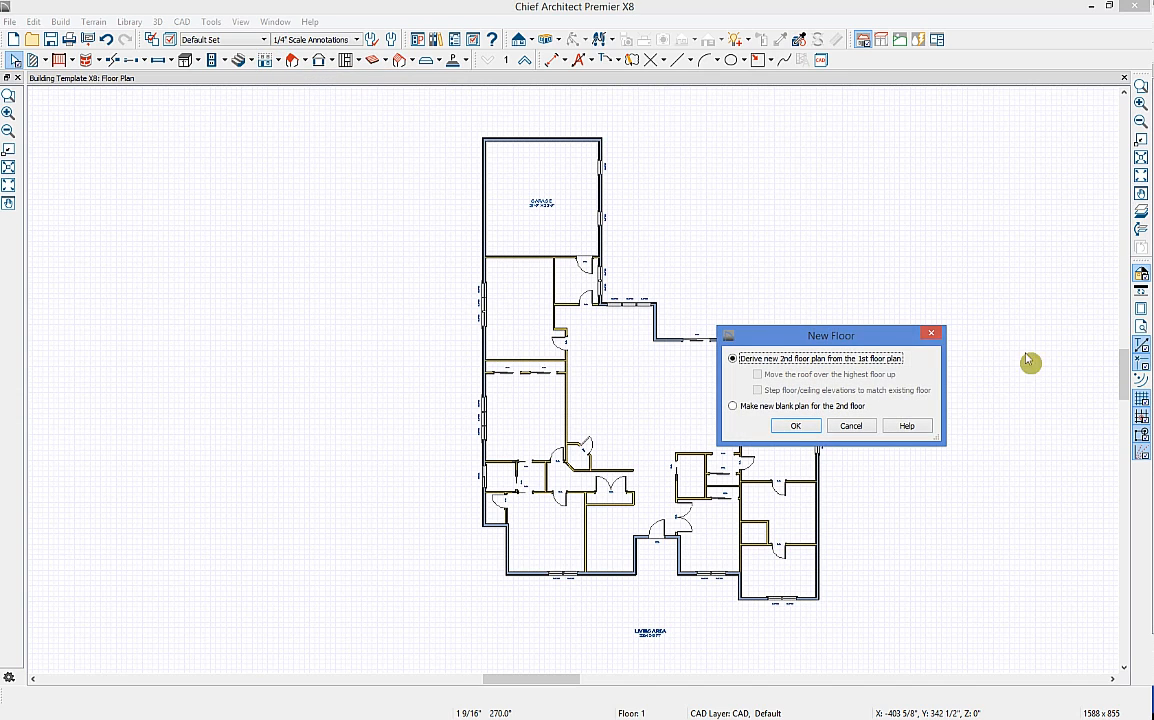
{"action": "left_click_drag", "start_coordinate": [850, 334], "coordinate": [515, 304]}
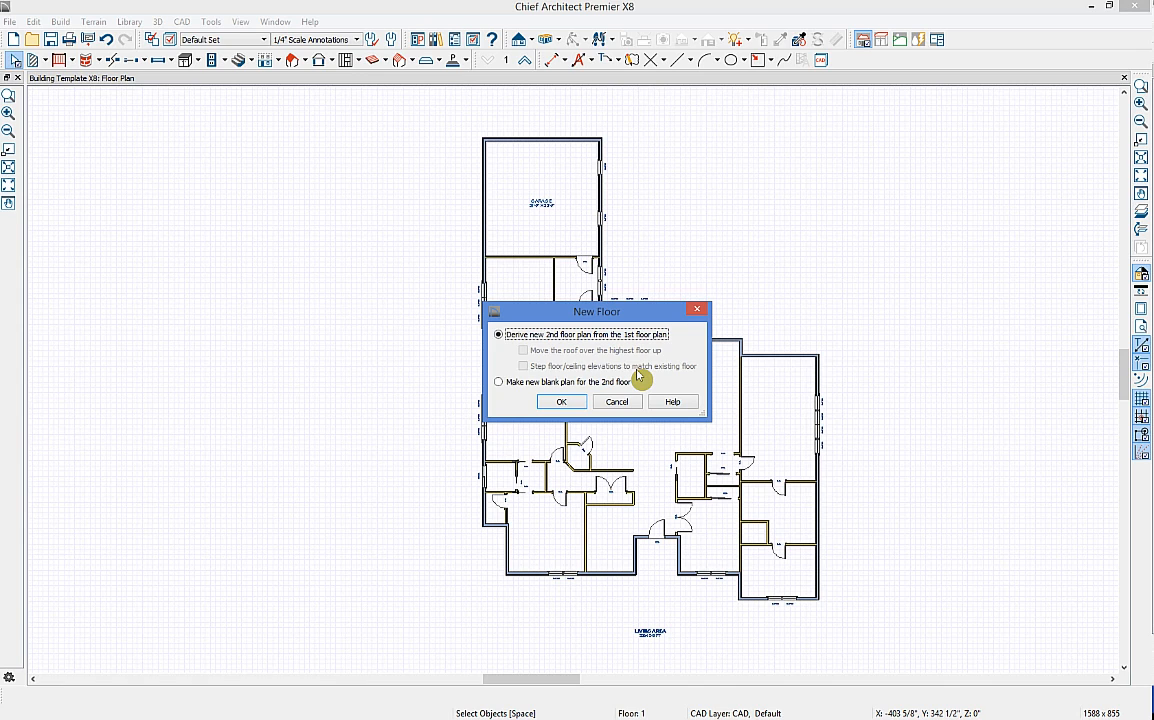
{"action": "left_click", "coordinate": [563, 406]}
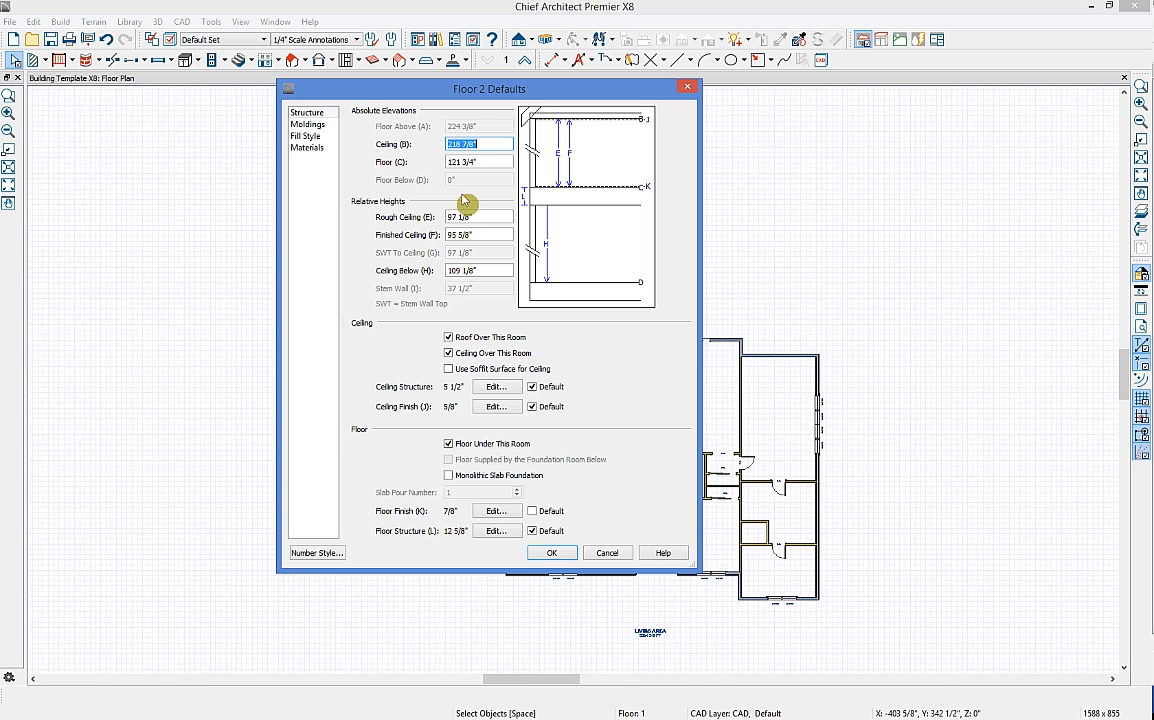
Step: Set Floor 2's Rough Ceiling (E) to 6 inches and accept the defaults
{"action": "left_click", "coordinate": [307, 124]}
{"action": "left_click", "coordinate": [310, 147]}
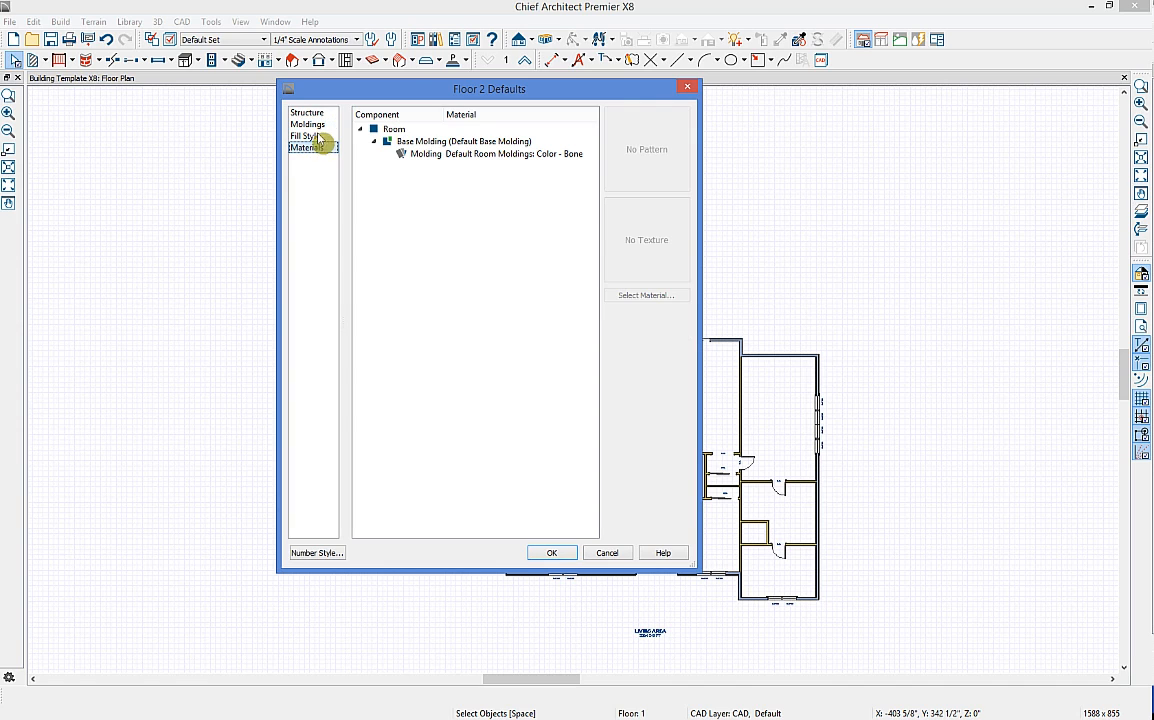
{"action": "left_click", "coordinate": [321, 113]}
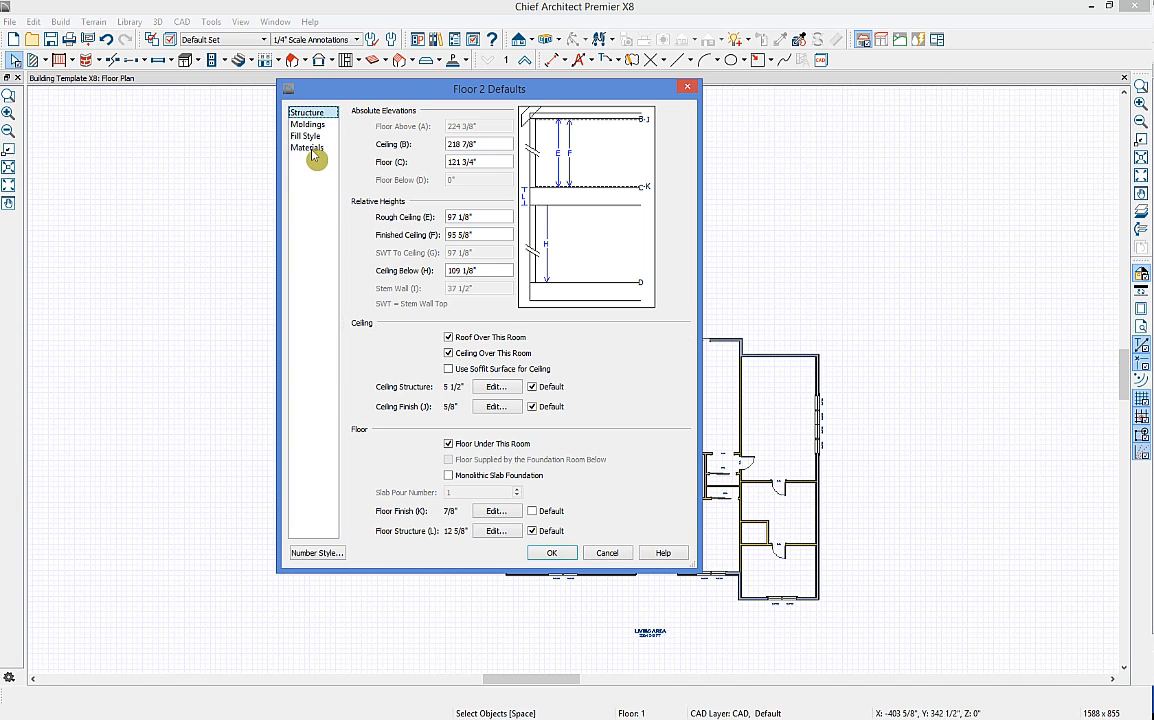
{"action": "left_click", "coordinate": [312, 149]}
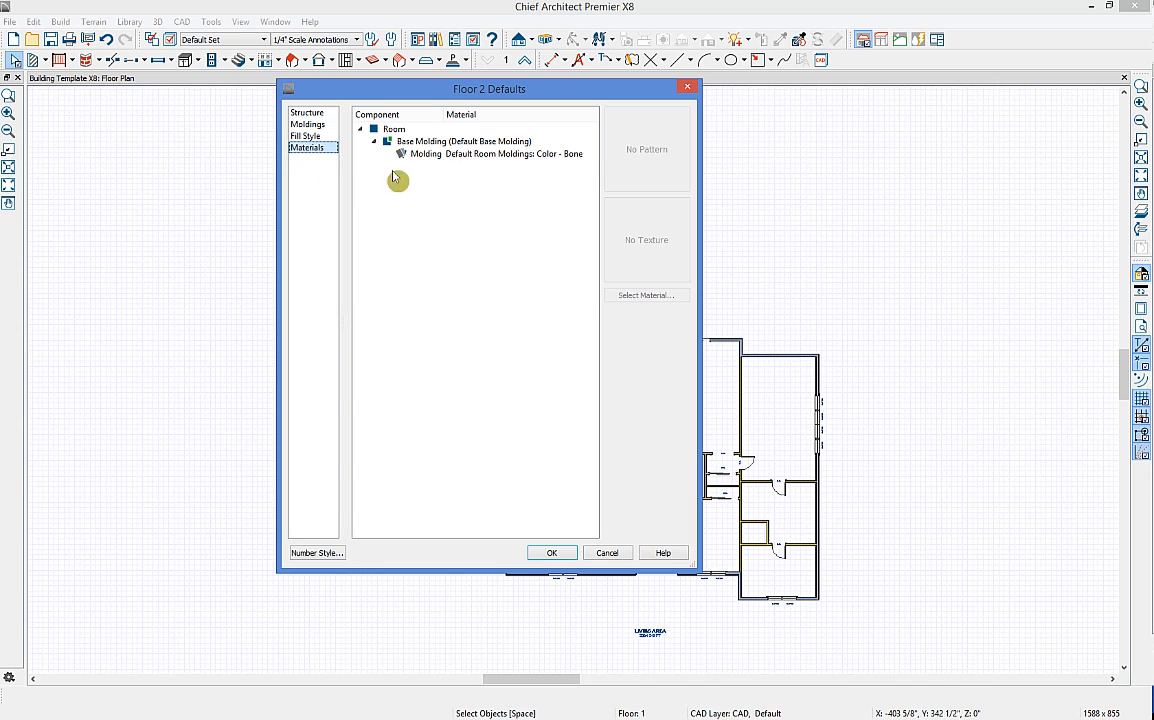
{"action": "left_click", "coordinate": [310, 113]}
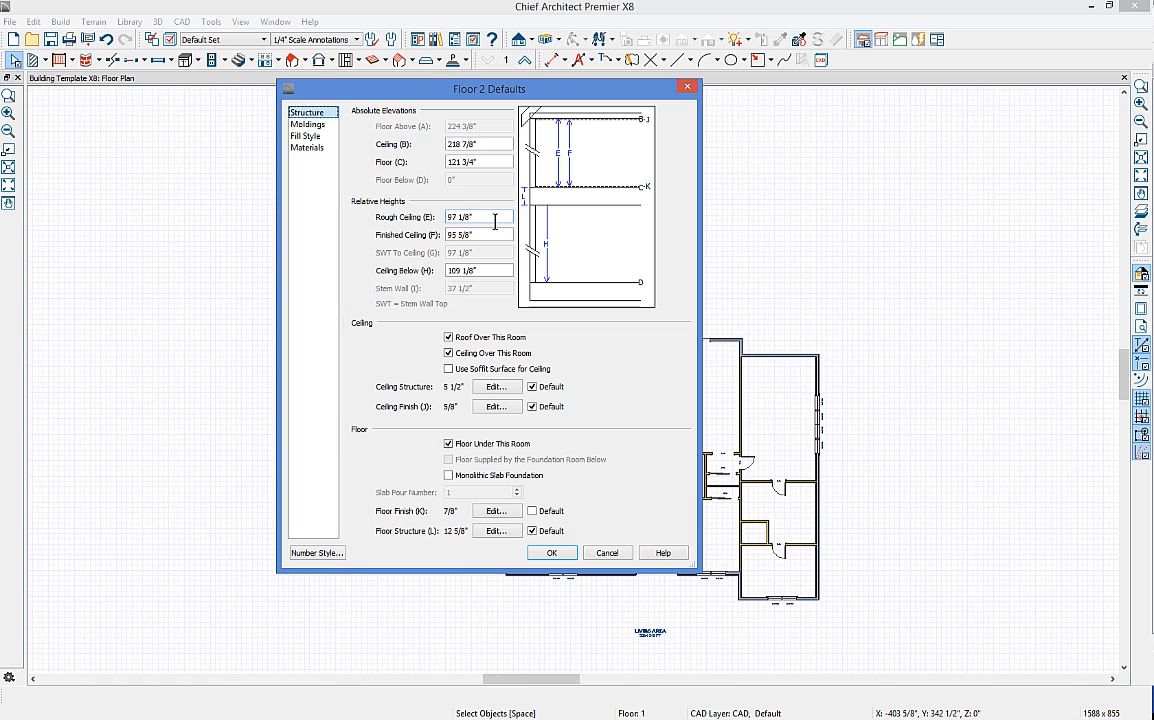
{"action": "left_click", "coordinate": [482, 218]}
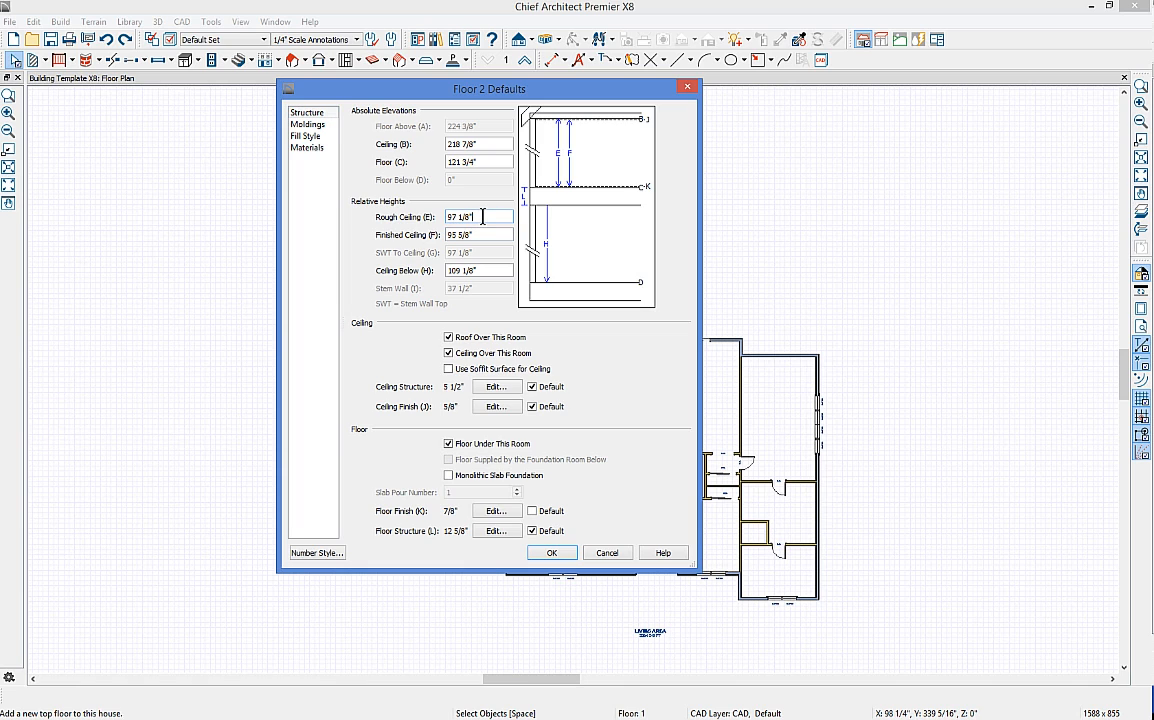
{"action": "left_click_drag", "start_coordinate": [482, 217], "coordinate": [433, 220]}
{"action": "type", "text": "6"}
{"action": "key", "text": "Tab"}
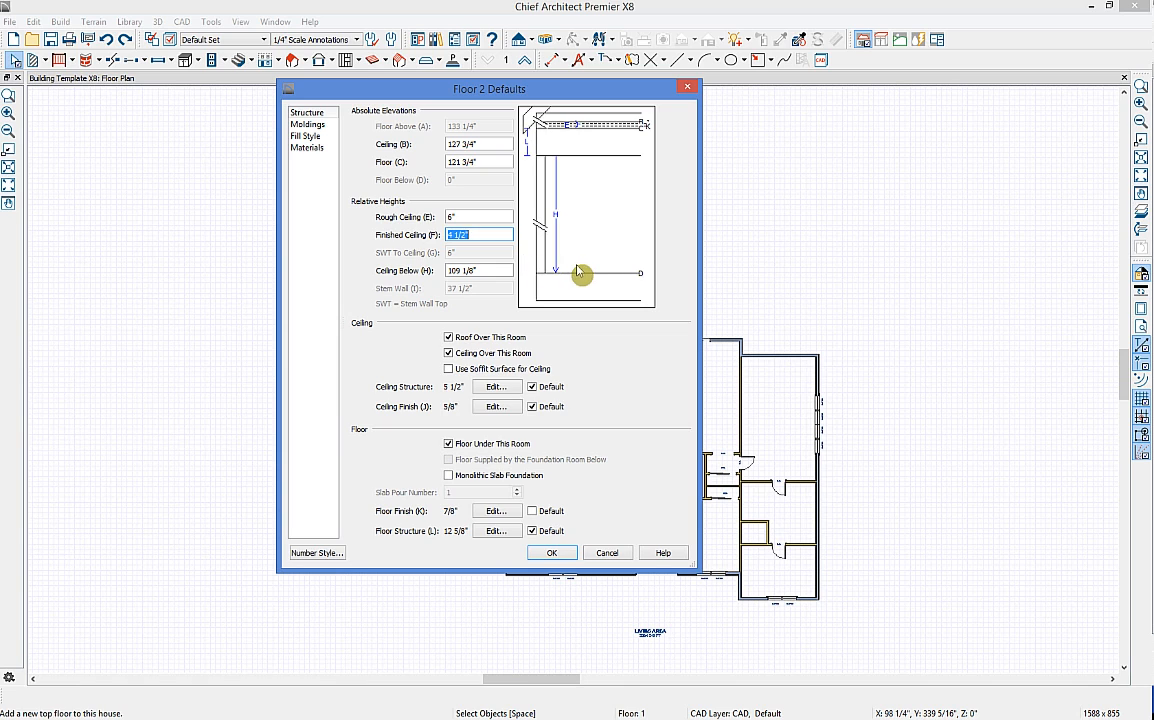
{"action": "left_click", "coordinate": [554, 556]}
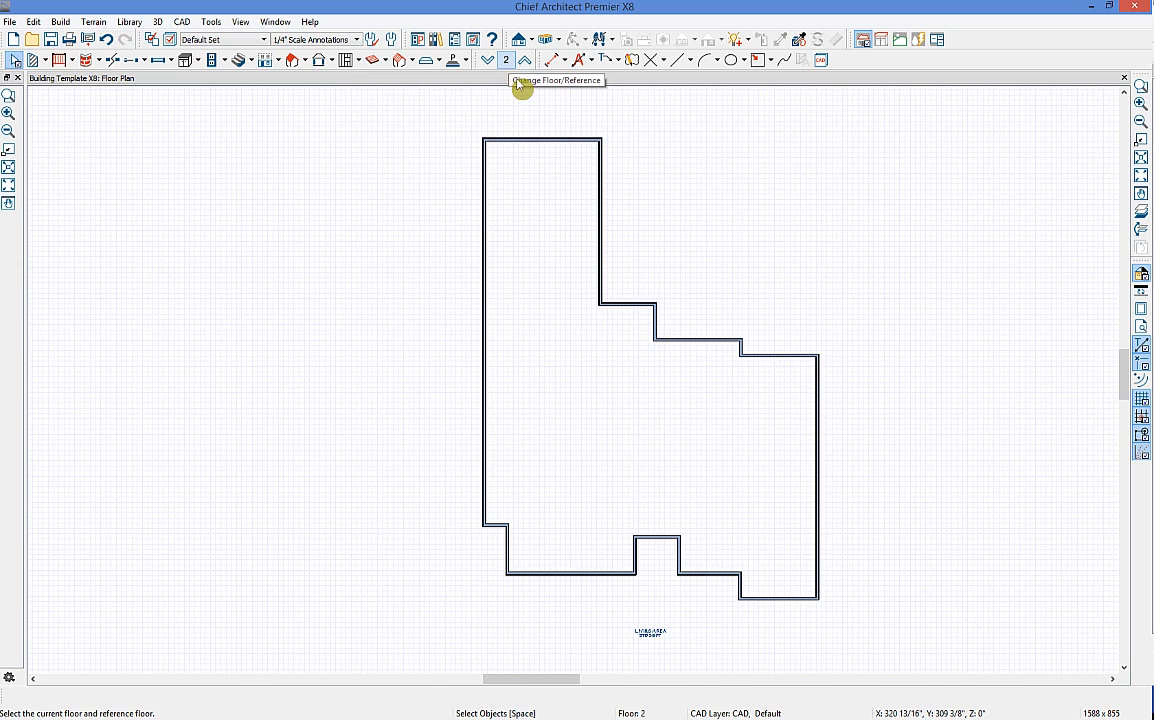
Step: Turn on Reference Floor Display and drag the second floor's top wall onto the first floor's wall
{"action": "left_click", "coordinate": [1142, 215]}
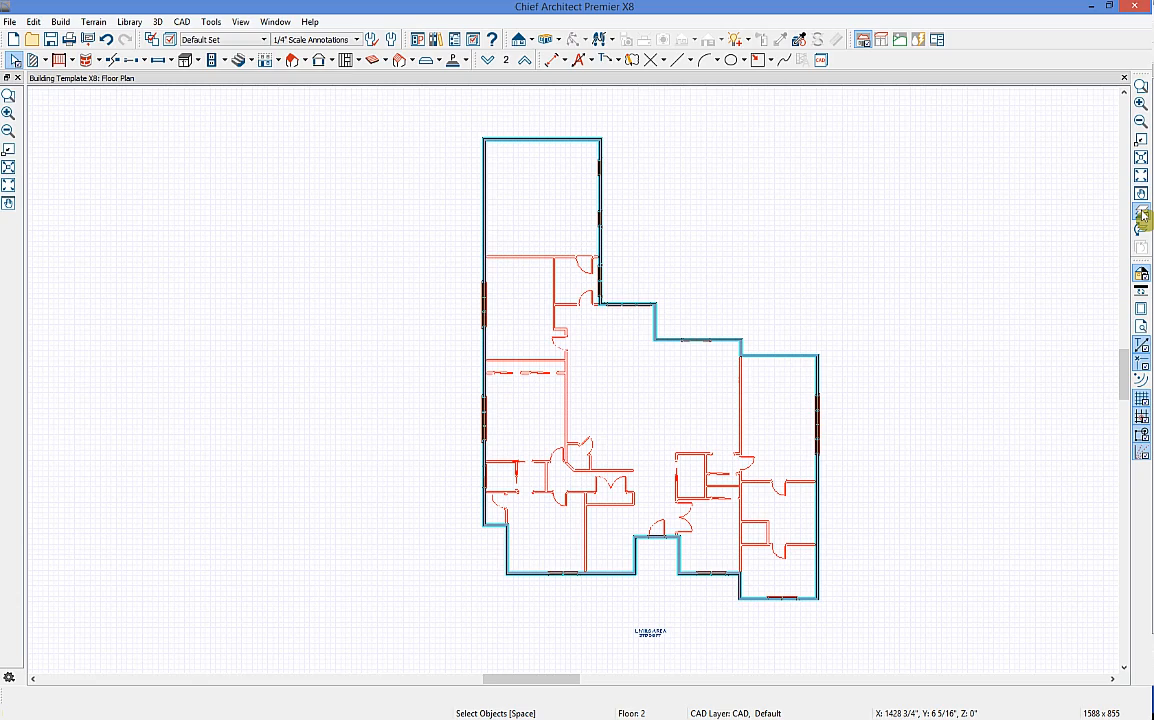
{"action": "scroll", "coordinate": [853, 262], "scroll_direction": "up", "scroll_amount": 4}
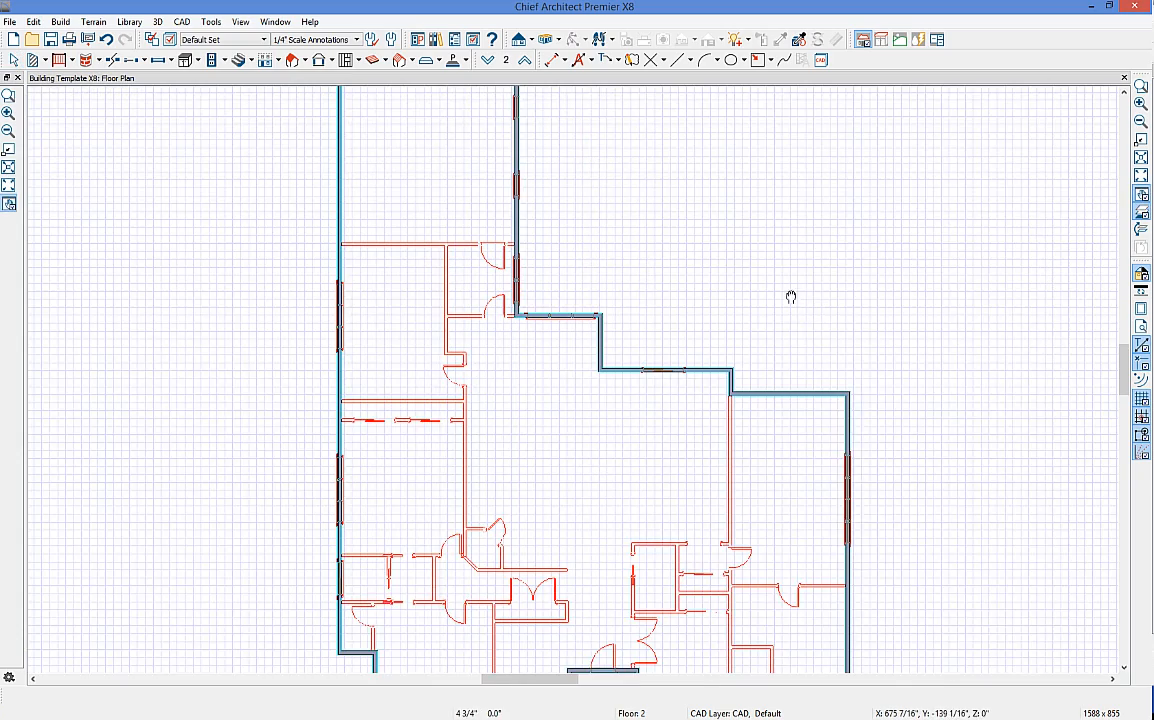
{"action": "scroll", "coordinate": [792, 298], "scroll_direction": "down", "scroll_amount": 3}
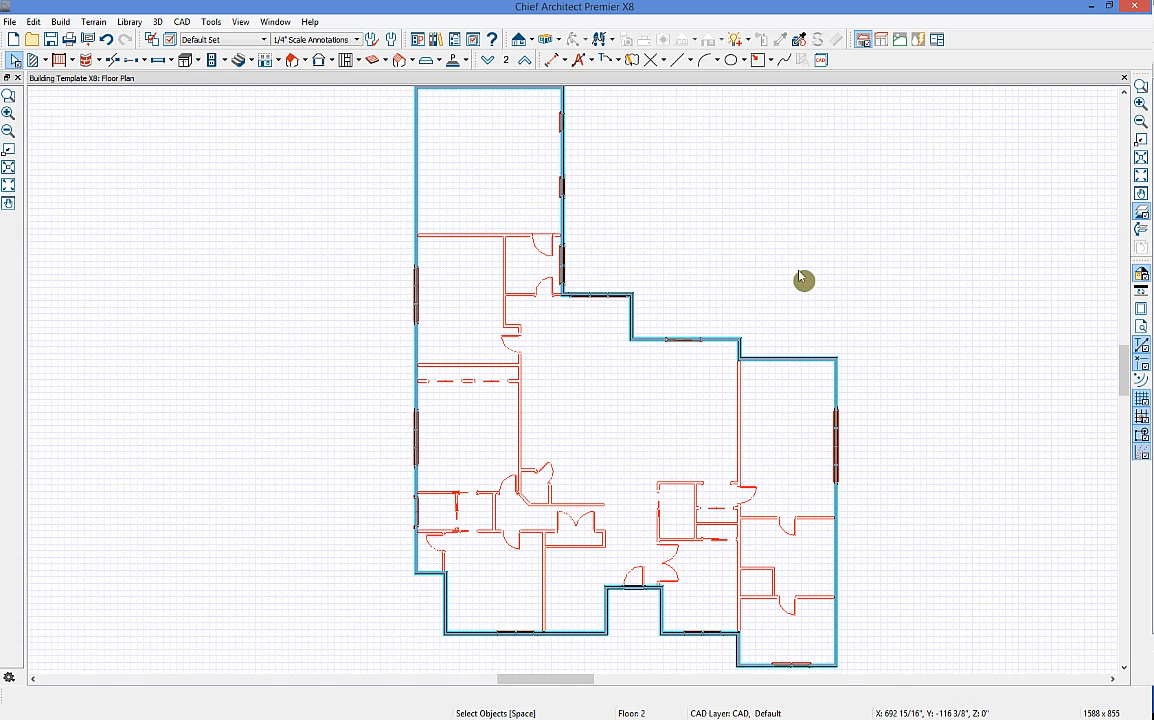
{"action": "left_click", "coordinate": [538, 110]}
{"action": "left_click_drag", "start_coordinate": [536, 96], "coordinate": [816, 375]}
{"action": "middle_click_drag", "start_coordinate": [822, 517], "coordinate": [798, 441]}
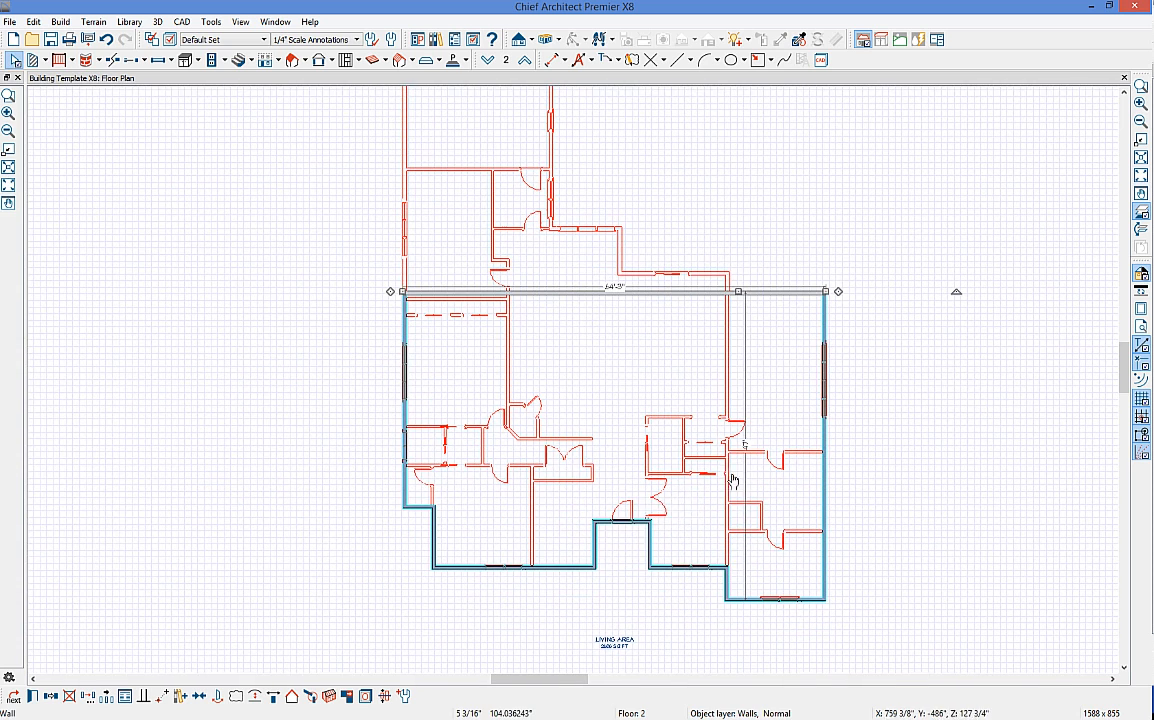
Step: Move the bottom notch's short wall down flush with the bottom wall
{"action": "left_click", "coordinate": [630, 521]}
{"action": "left_click_drag", "start_coordinate": [631, 523], "coordinate": [631, 569]}
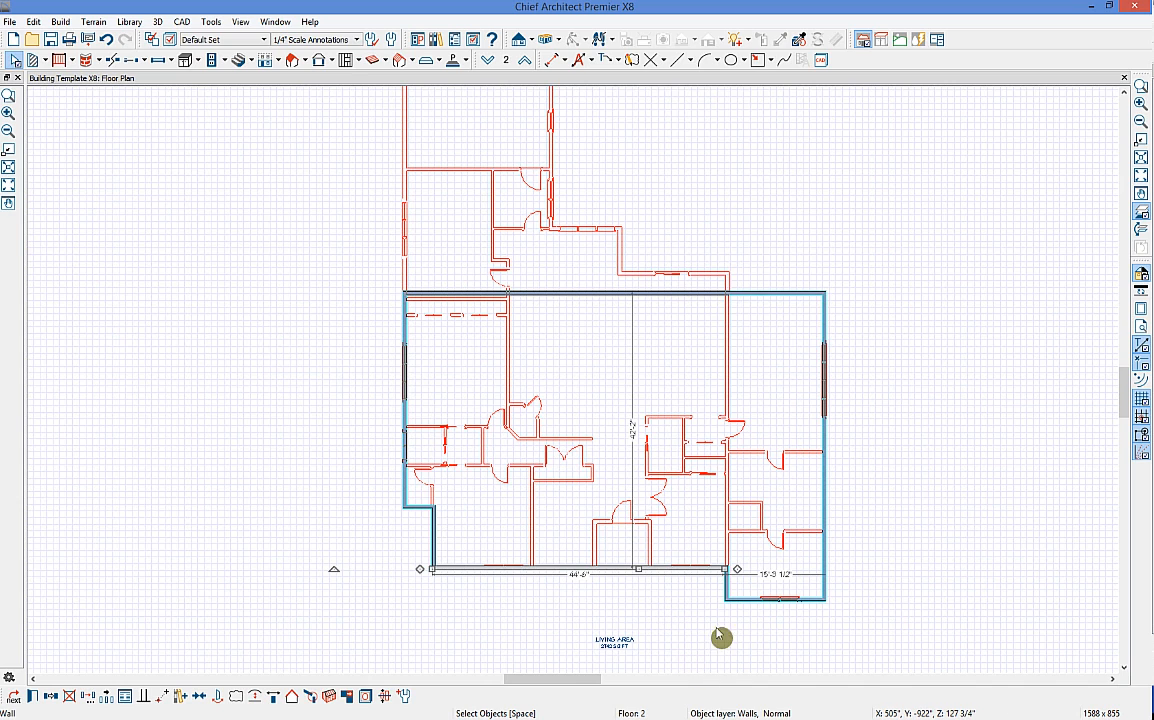
{"action": "left_click", "coordinate": [489, 64]}
Step: Draw two straight railings enclosing the first floor's front entry recess
{"action": "middle_click_drag", "start_coordinate": [560, 440], "coordinate": [552, 384]}
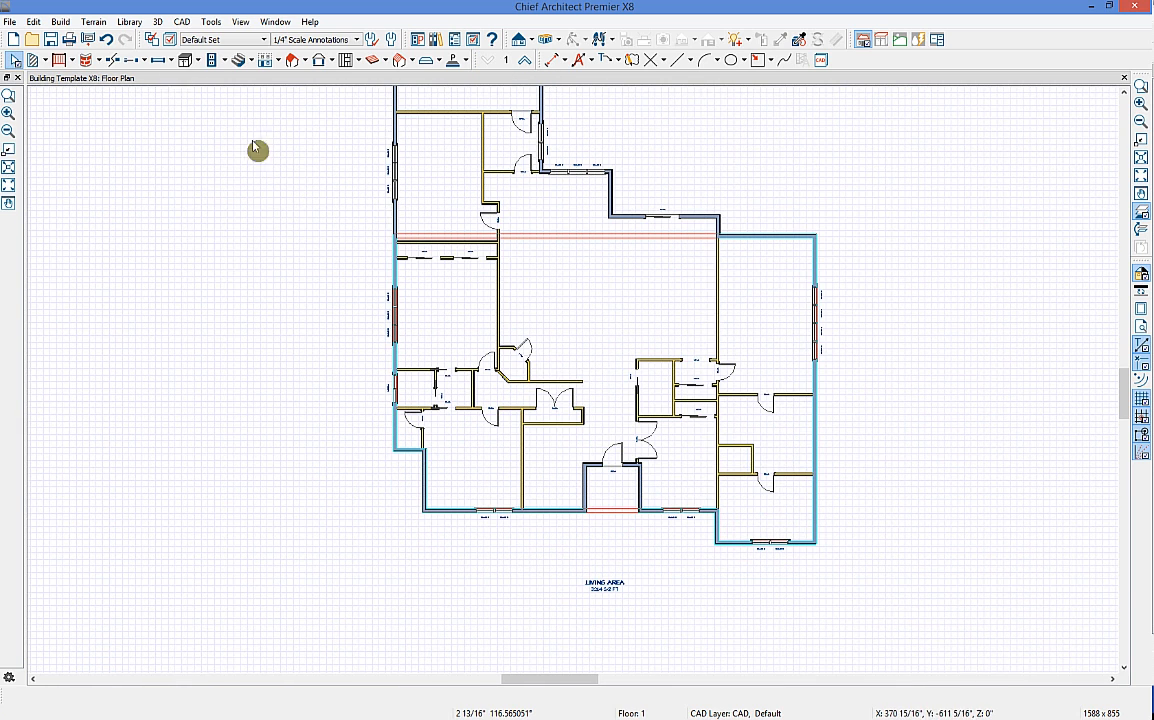
{"action": "left_click", "coordinate": [72, 60]}
{"action": "left_click", "coordinate": [96, 80]}
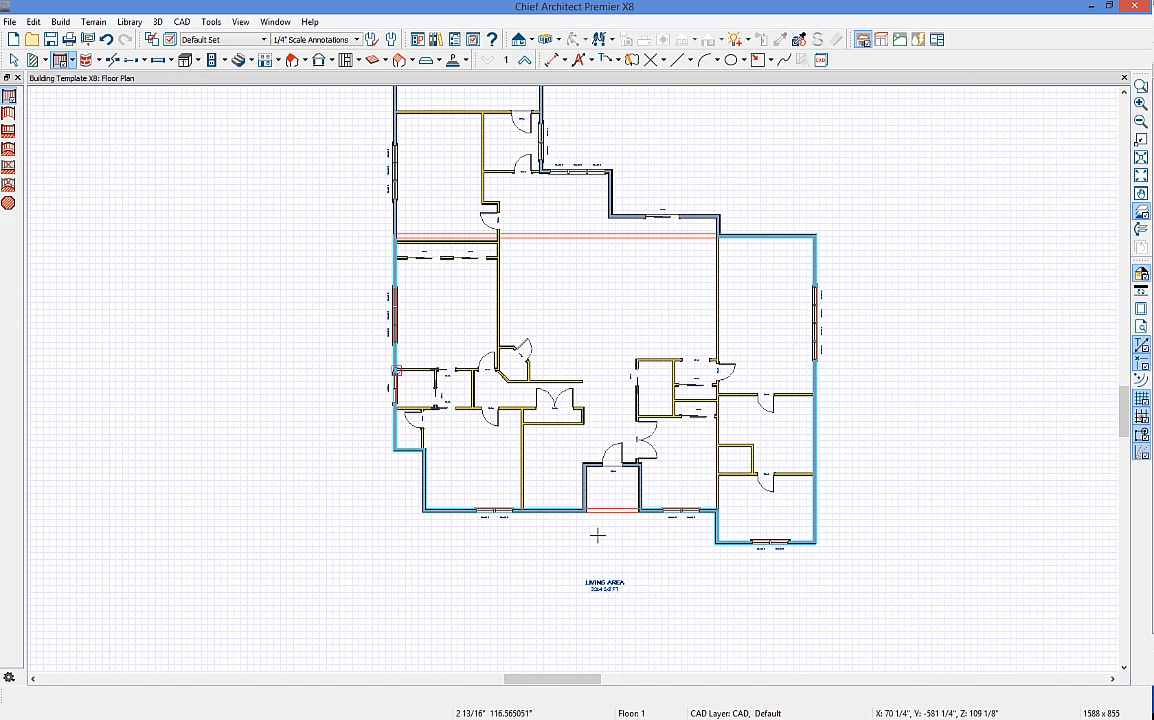
{"action": "mouse_move", "coordinate": [569, 512]}
{"action": "left_mouse_down"}
{"action": "mouse_move", "coordinate": [572, 560]}
{"action": "mouse_move", "coordinate": [650, 558]}
{"action": "left_mouse_up"}
{"action": "left_click_drag", "start_coordinate": [651, 511], "coordinate": [650, 560]}
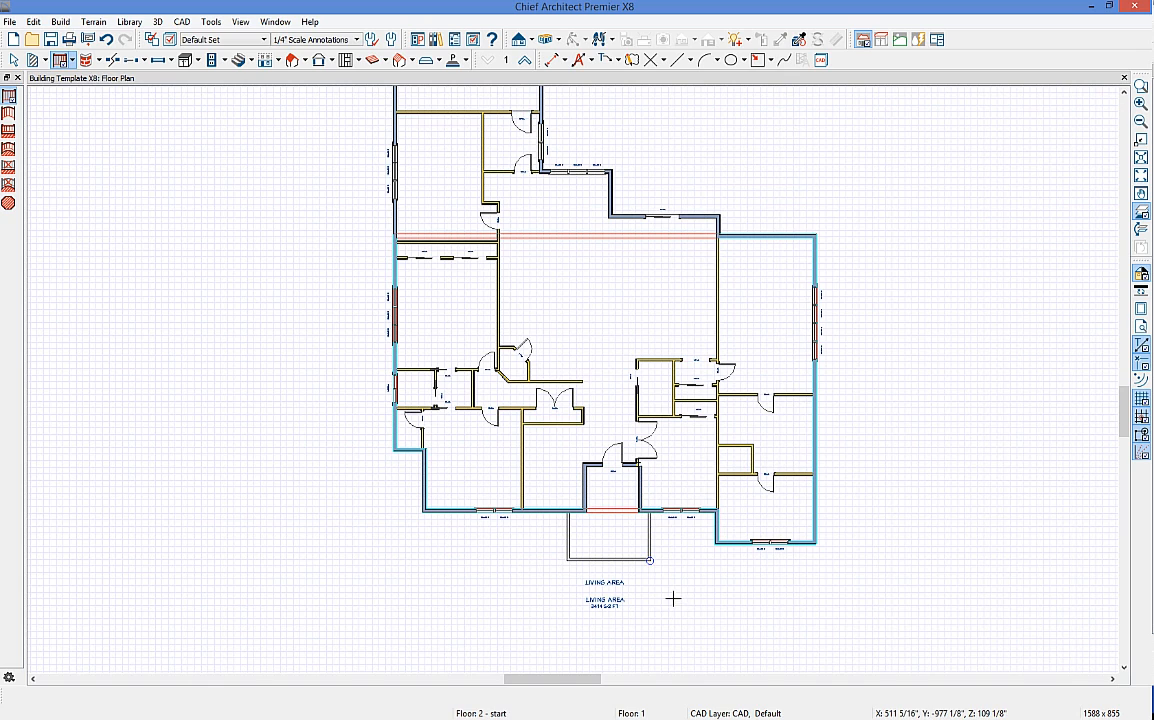
{"action": "scroll", "coordinate": [672, 555], "scroll_direction": "up", "scroll_amount": 3}
{"action": "key", "text": "space"}
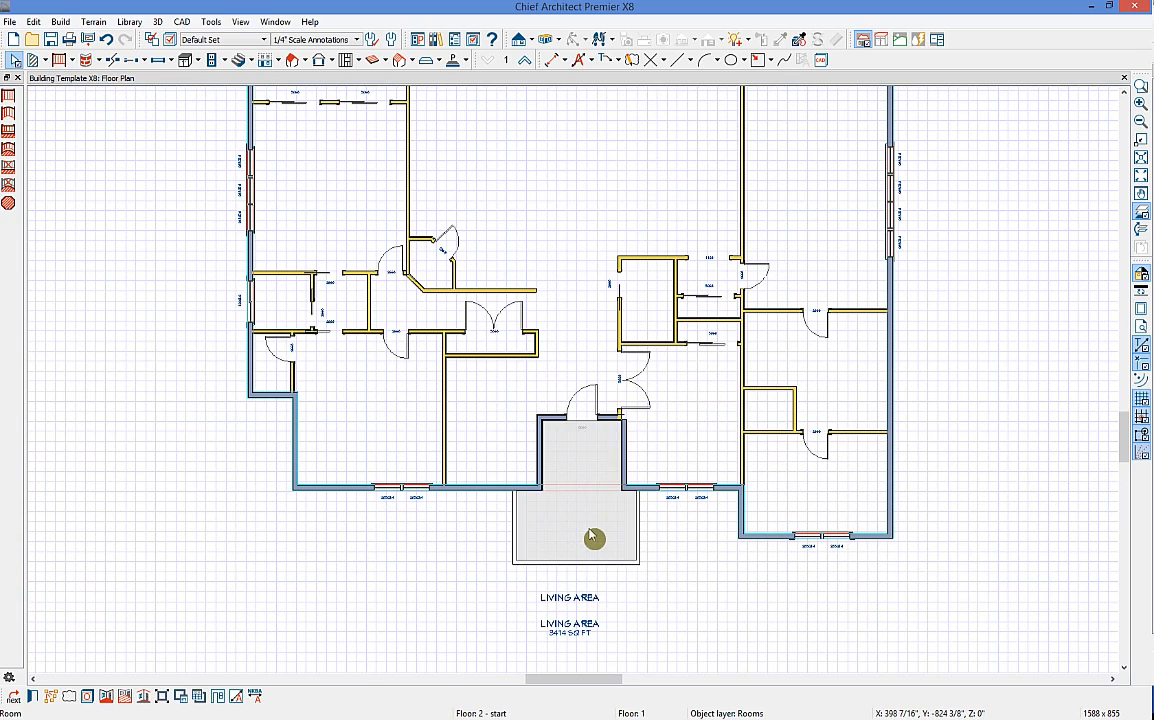
Step: Set the enclosed entry room's type to Porch, then go back up to Floor 2
{"action": "double_click", "coordinate": [594, 539]}
{"action": "left_click", "coordinate": [535, 225]}
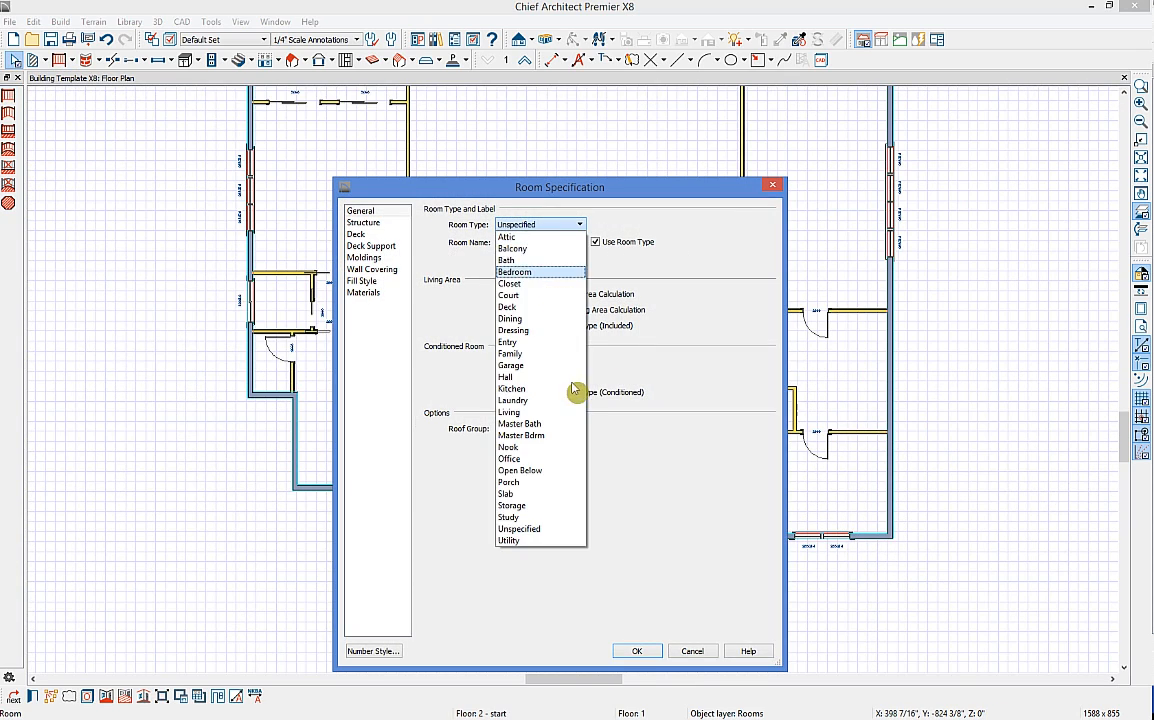
{"action": "left_click", "coordinate": [510, 482]}
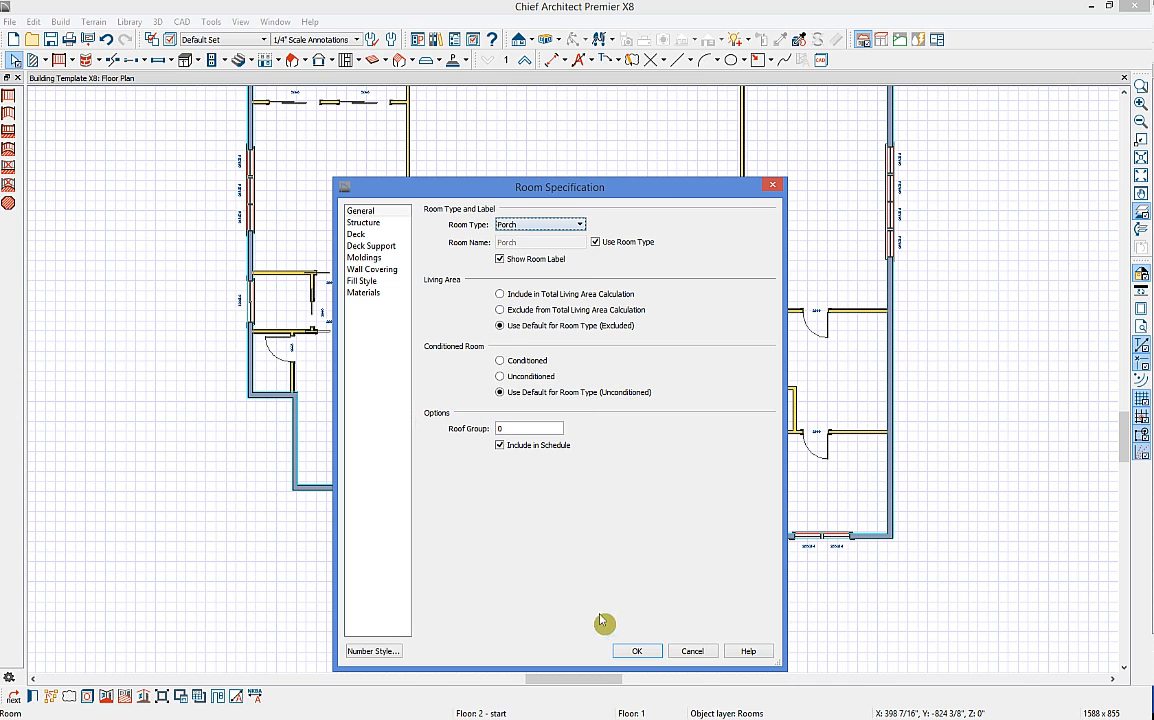
{"action": "left_click", "coordinate": [368, 224]}
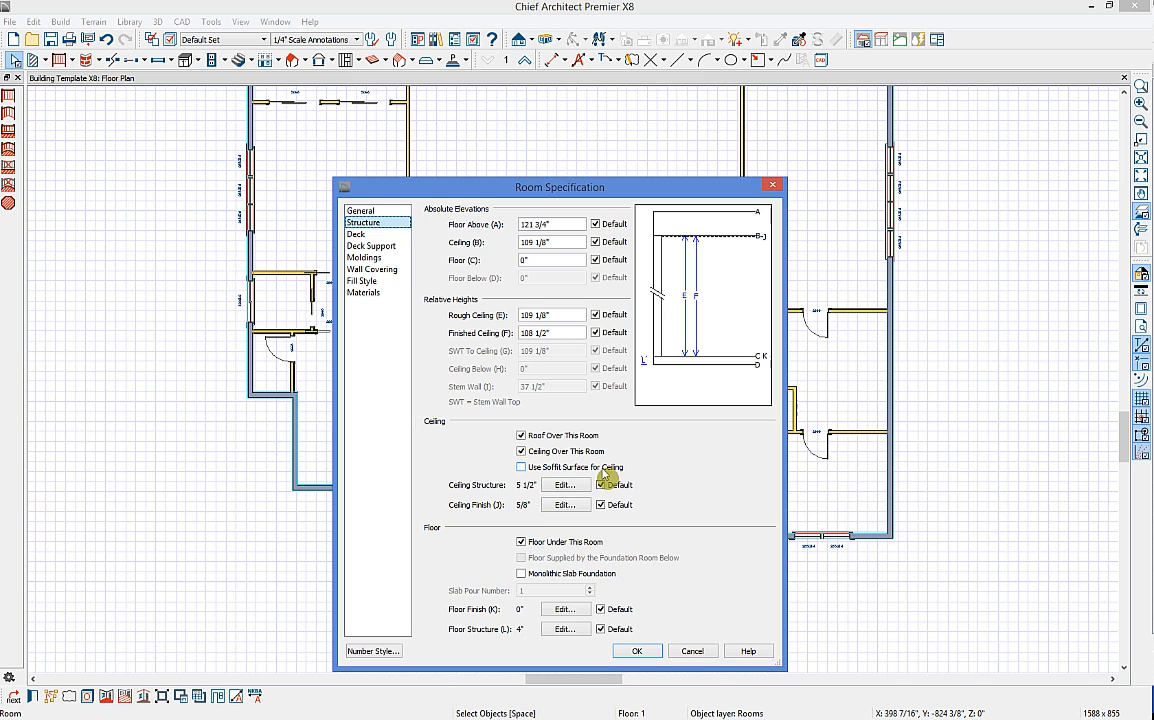
{"action": "left_click", "coordinate": [637, 651]}
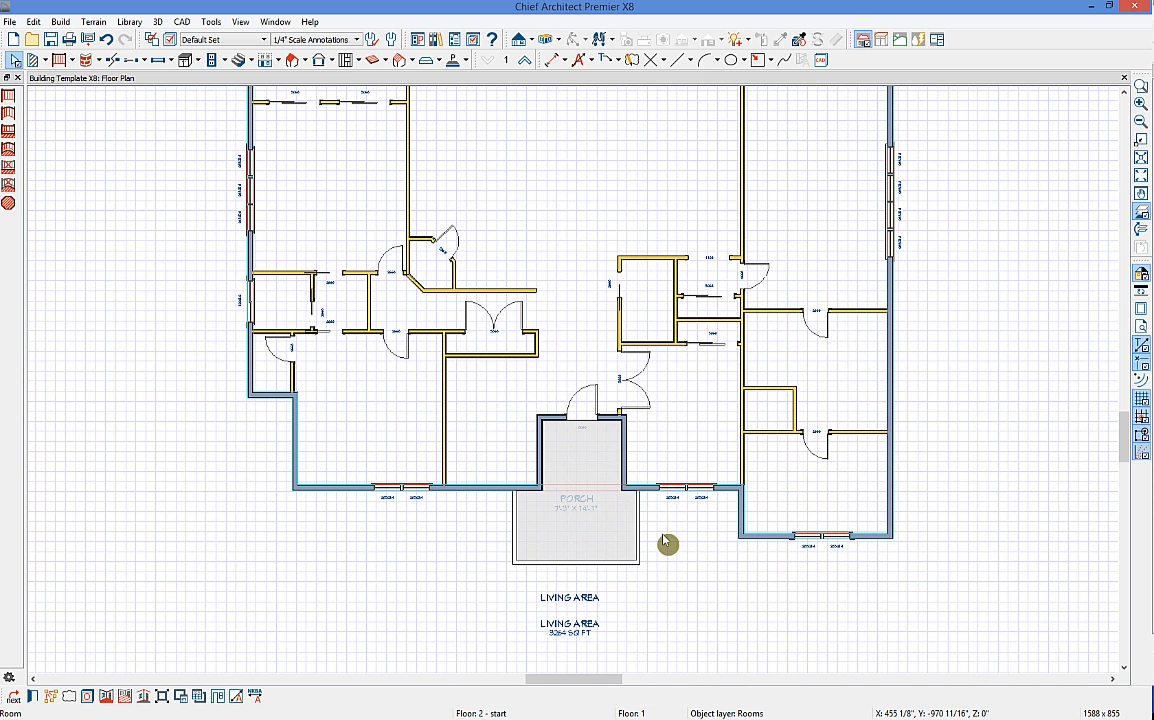
{"action": "left_click", "coordinate": [524, 59]}
{"action": "scroll", "coordinate": [670, 430], "scroll_direction": "down", "scroll_amount": 3}
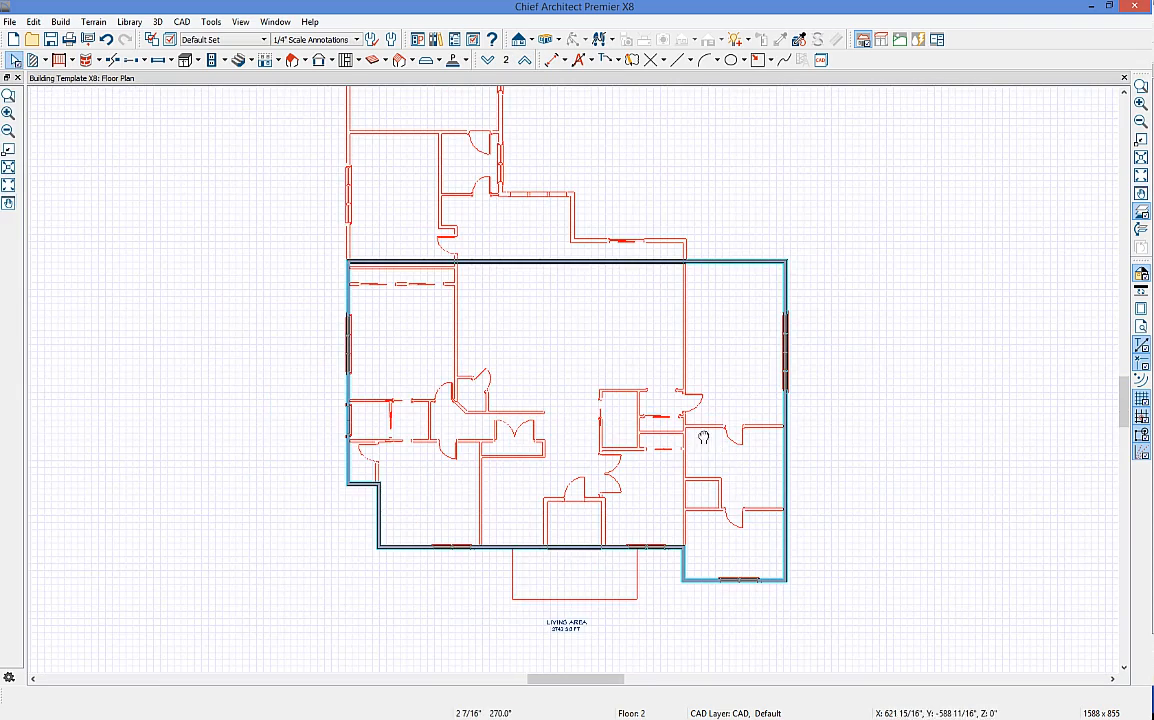
Step: Cut a backclipped cross section across the house, inspect Cross Section 1, then return to the floor plan
{"action": "left_click", "coordinate": [536, 41]}
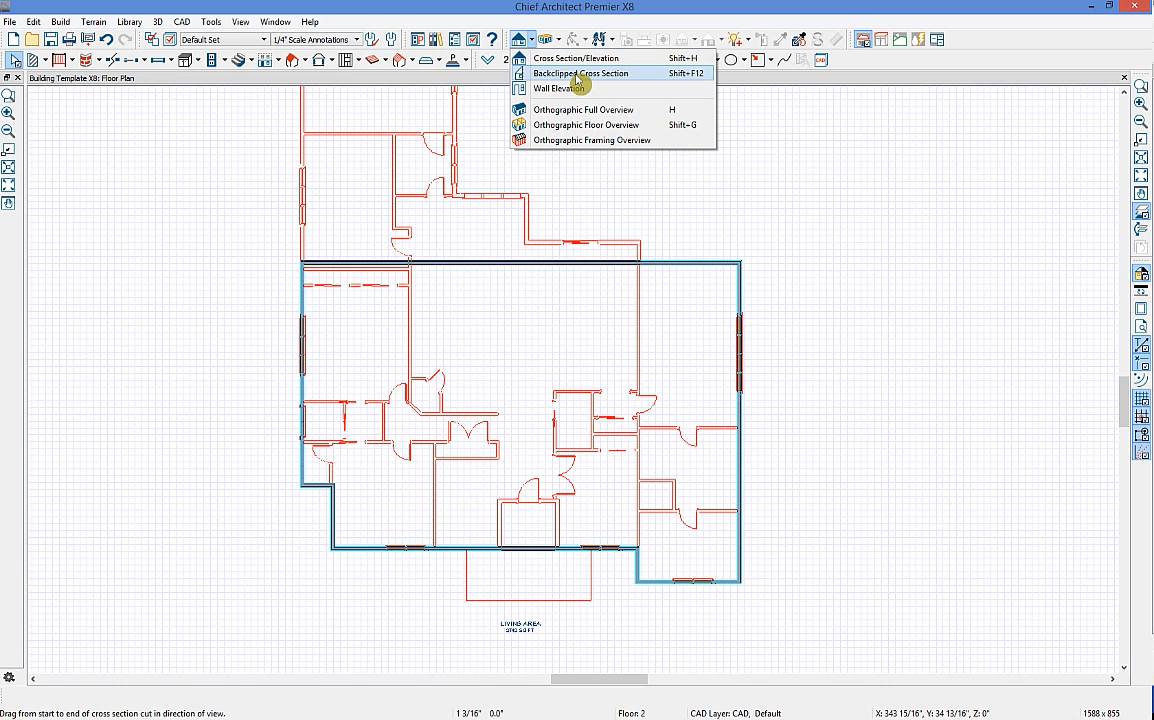
{"action": "left_click", "coordinate": [576, 76]}
{"action": "left_click_drag", "start_coordinate": [704, 388], "coordinate": [685, 392]}
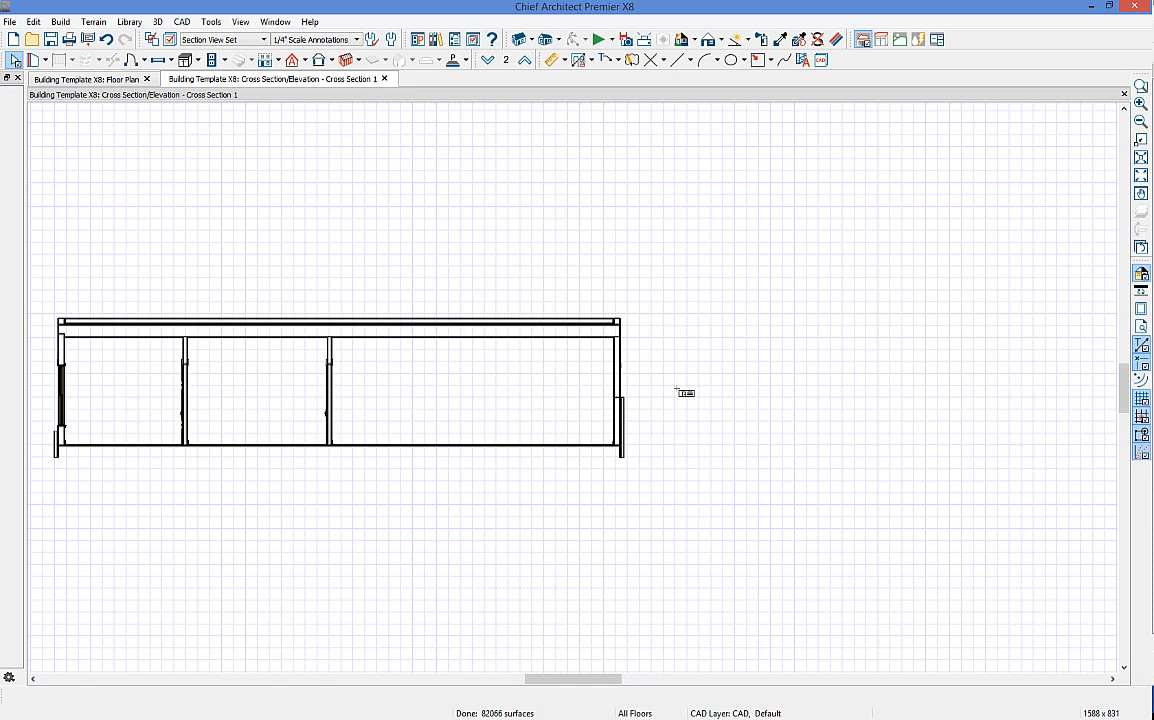
{"action": "scroll", "coordinate": [683, 398], "scroll_direction": "down", "scroll_amount": 1}
{"action": "middle_click_drag", "start_coordinate": [409, 363], "coordinate": [541, 388]}
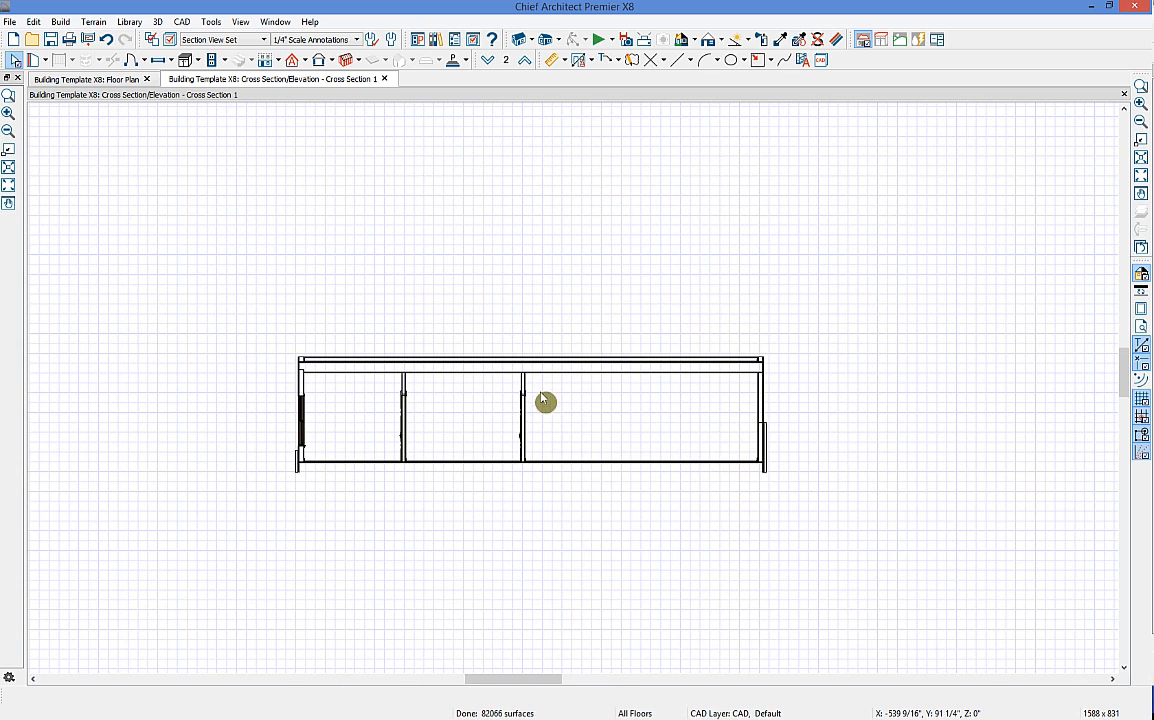
{"action": "middle_click_drag", "start_coordinate": [305, 403], "coordinate": [323, 403]}
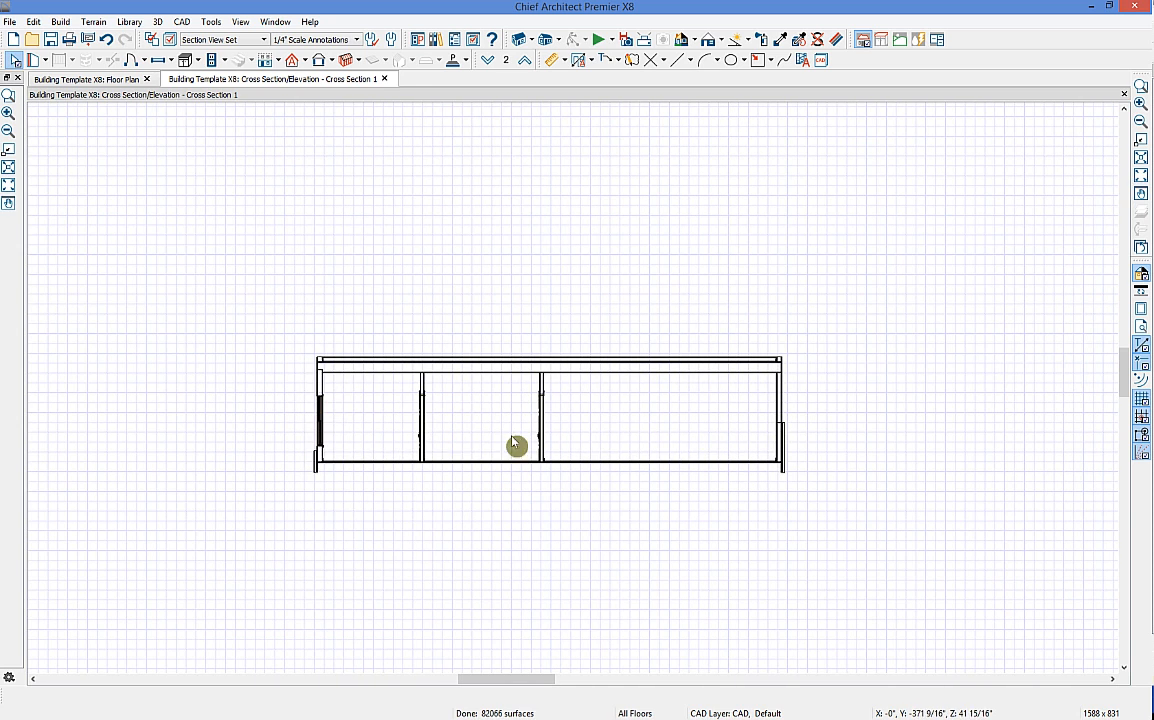
{"action": "scroll", "coordinate": [430, 380], "scroll_direction": "up", "scroll_amount": 1}
{"action": "scroll", "coordinate": [428, 378], "scroll_direction": "up", "scroll_amount": 1}
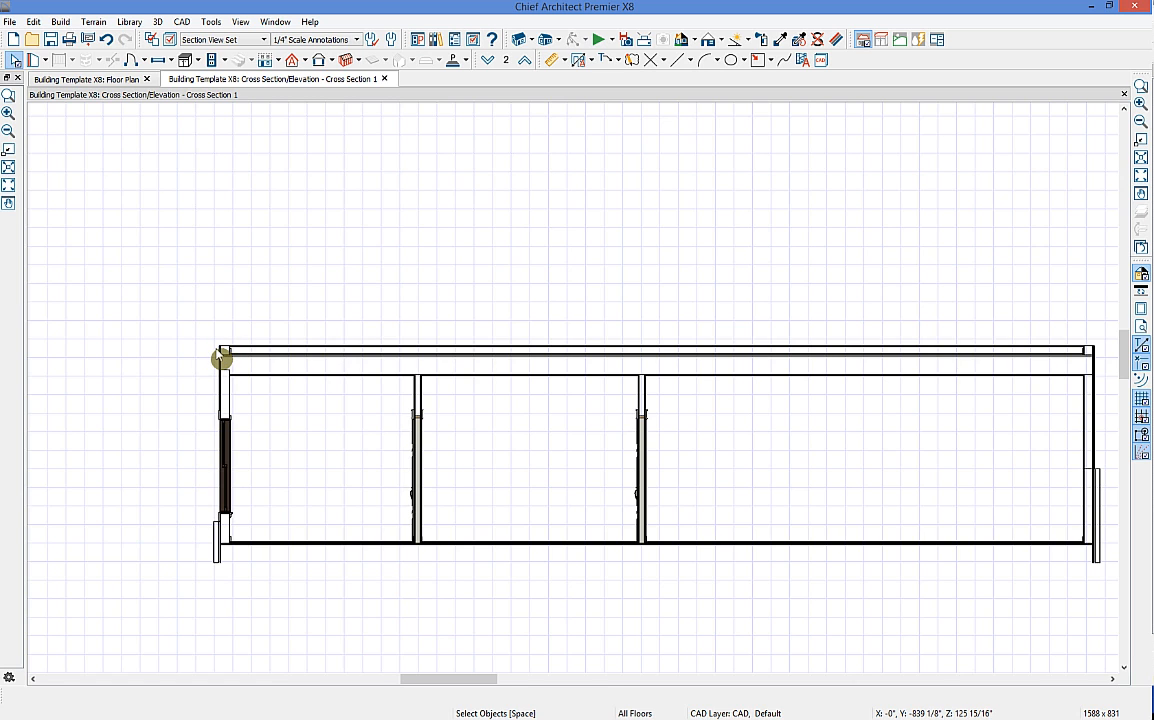
{"action": "left_click", "coordinate": [104, 78]}
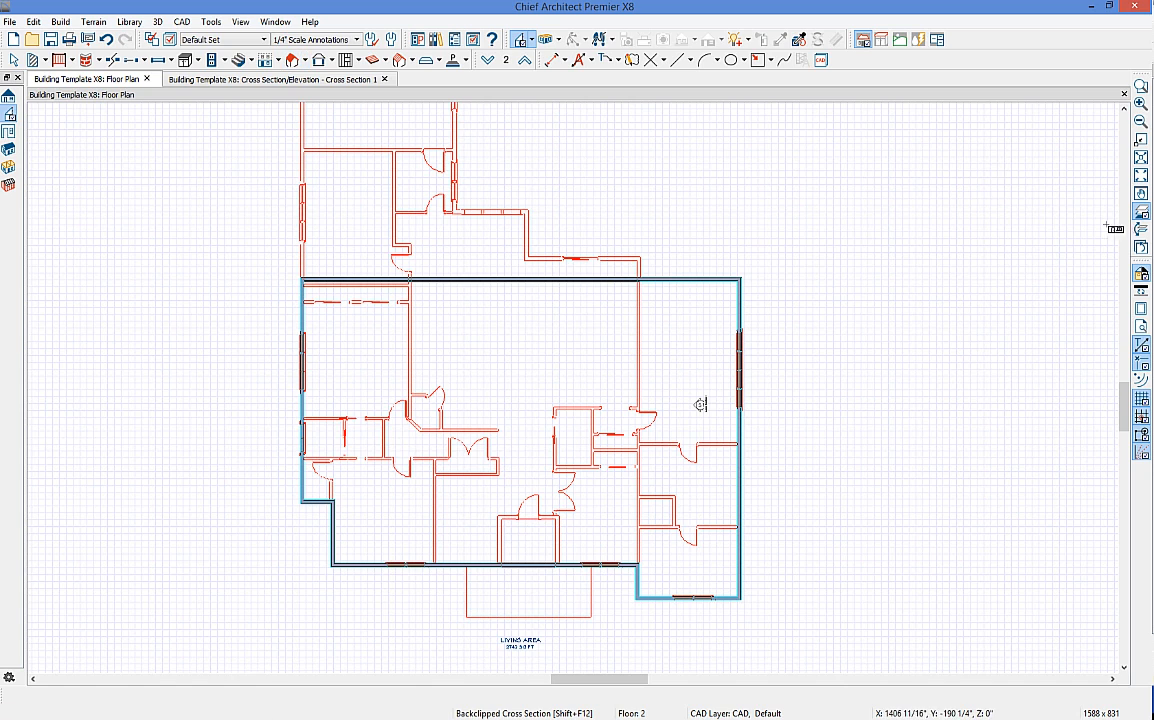
Step: Hide the reference floor and open Build Roof with Build Roof Planes and Auto Rebuild Roofs checked
{"action": "left_click", "coordinate": [1141, 211]}
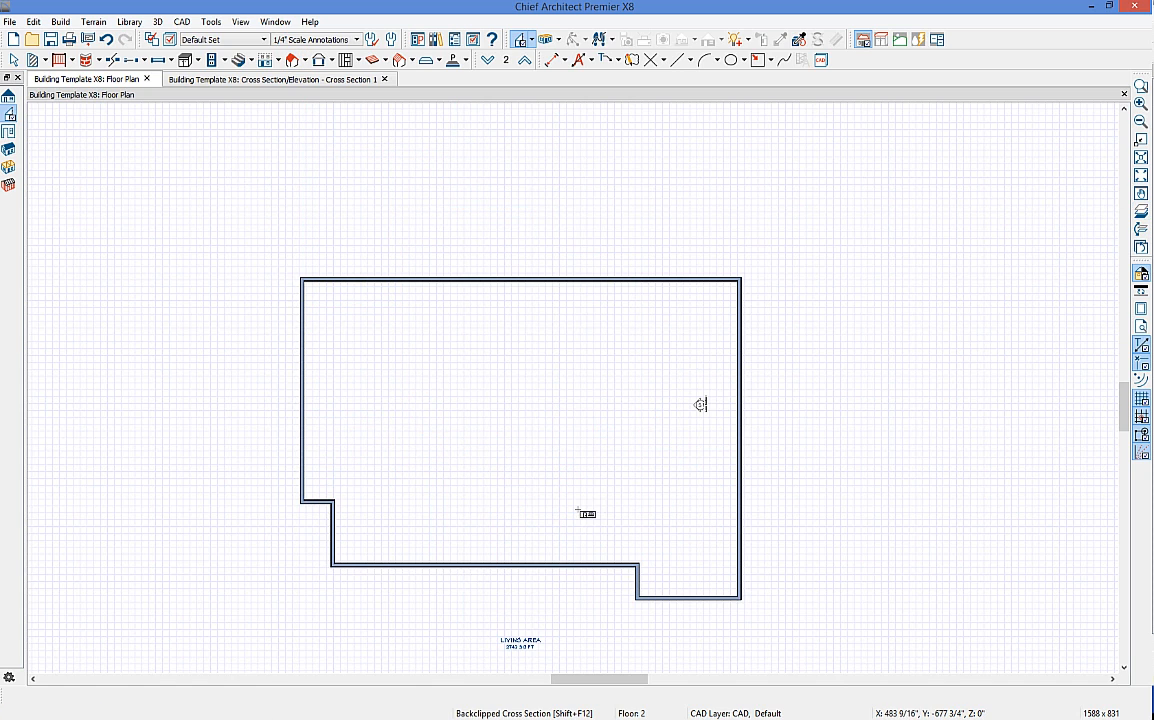
{"action": "left_click", "coordinate": [302, 62]}
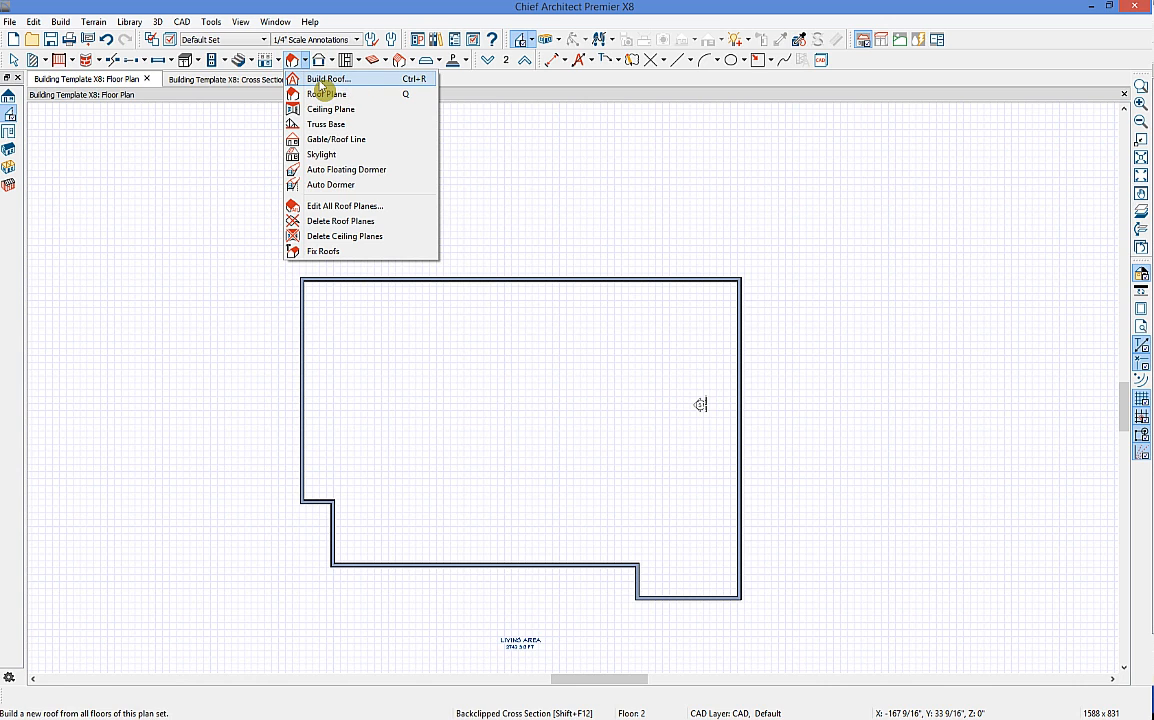
{"action": "left_click", "coordinate": [326, 80]}
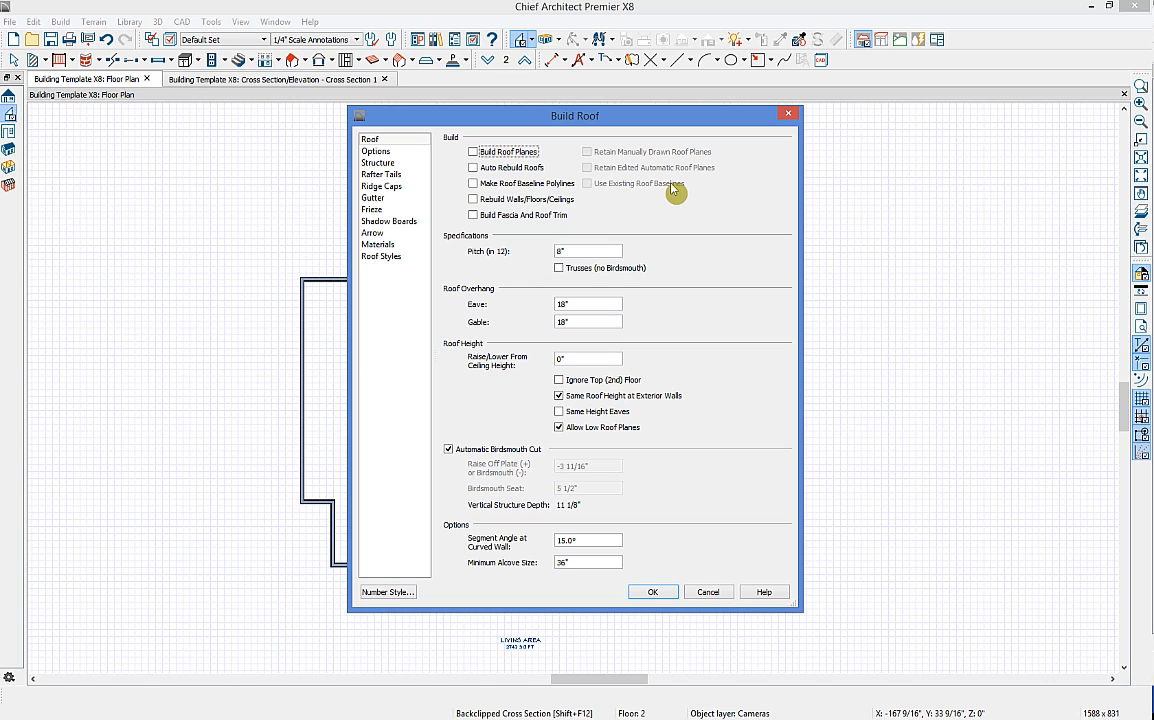
{"action": "left_click", "coordinate": [490, 154]}
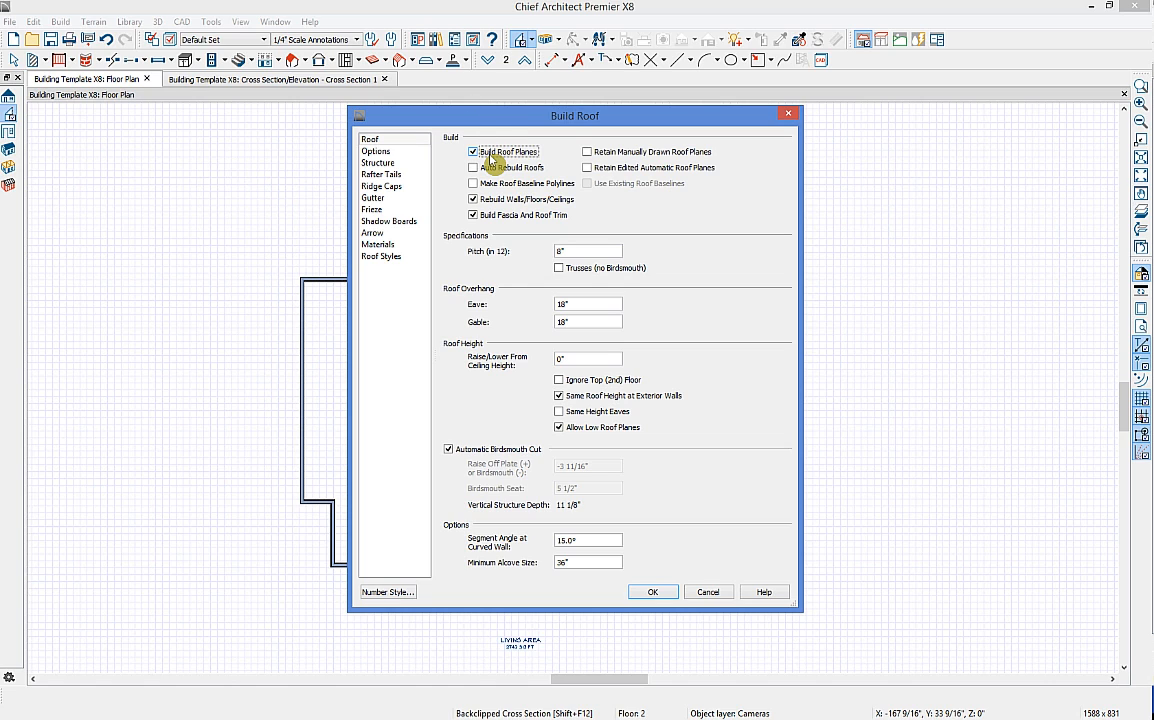
{"action": "left_click", "coordinate": [496, 170]}
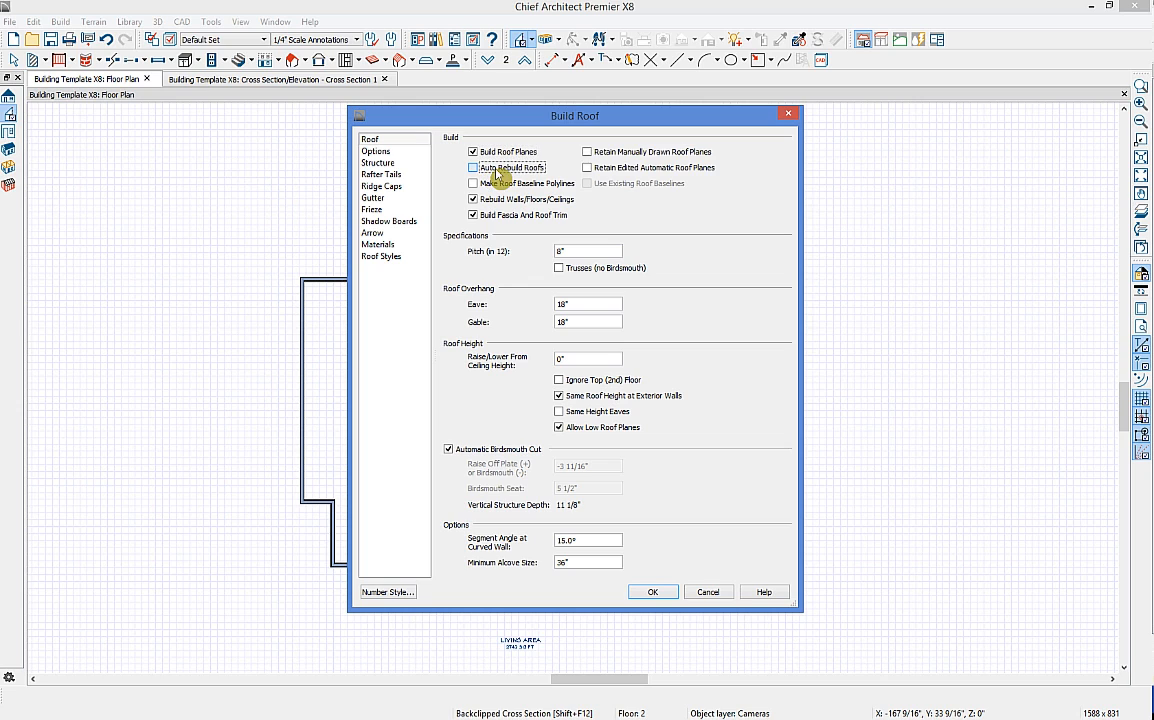
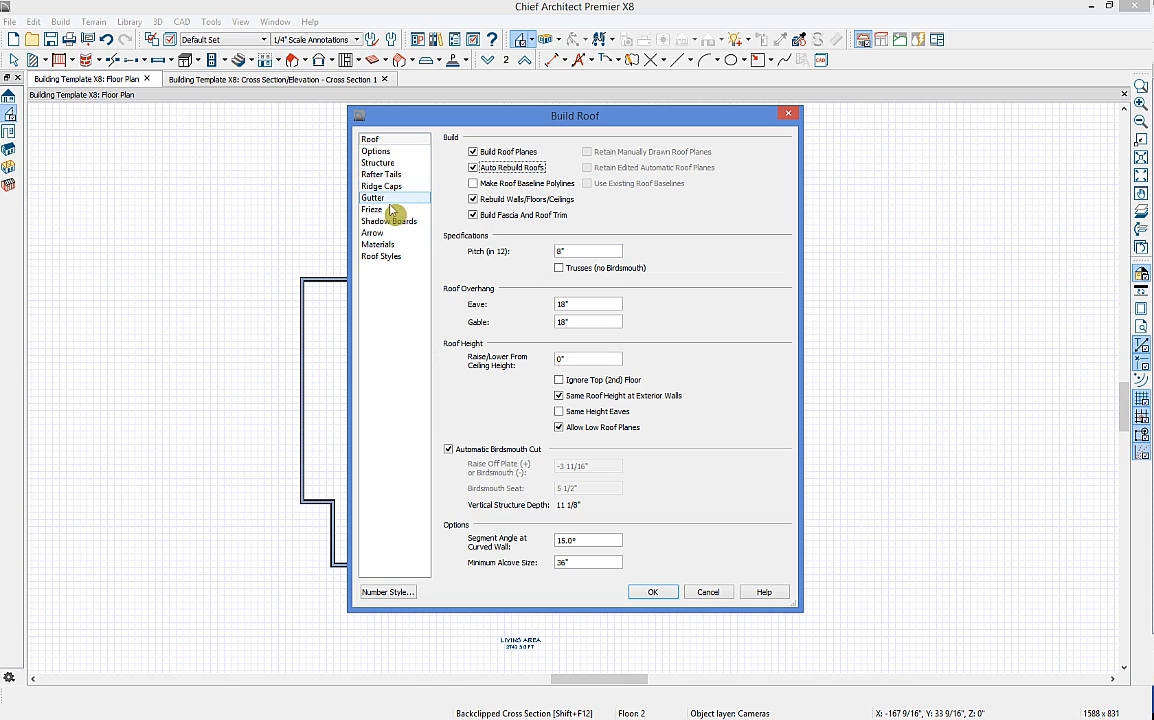
Step: Show the Build Roof roof styles gallery and open the Gable Roof help topic
{"action": "left_click", "coordinate": [381, 263]}
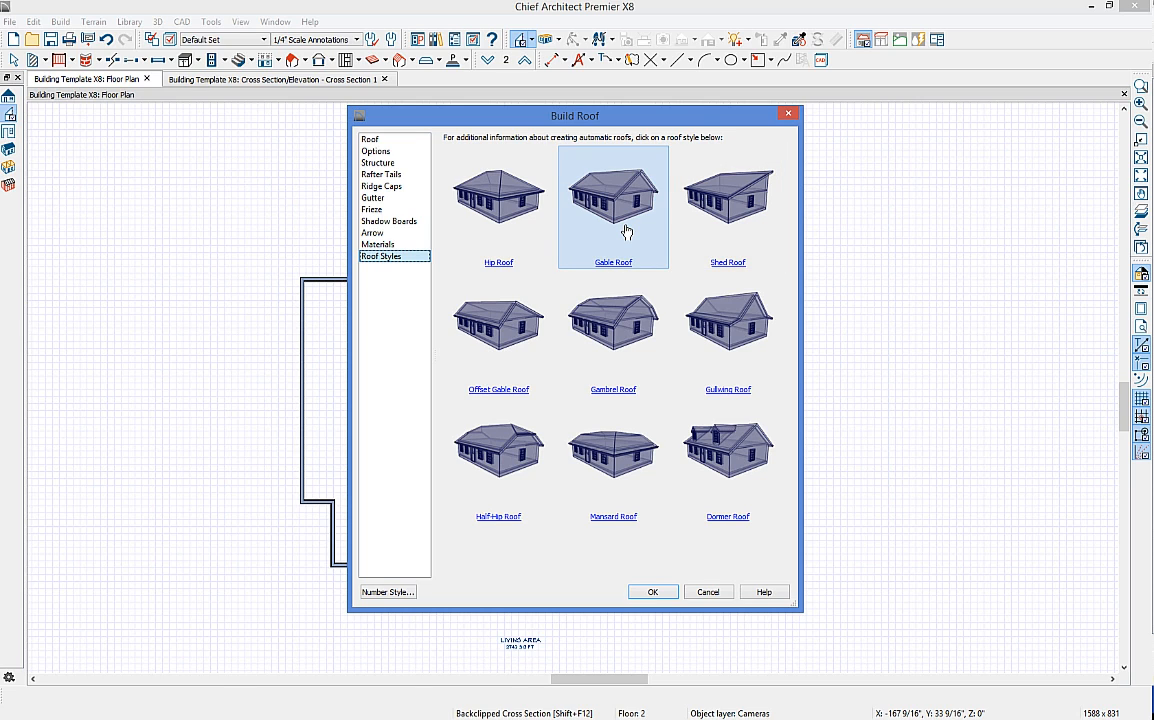
{"action": "left_click", "coordinate": [567, 214]}
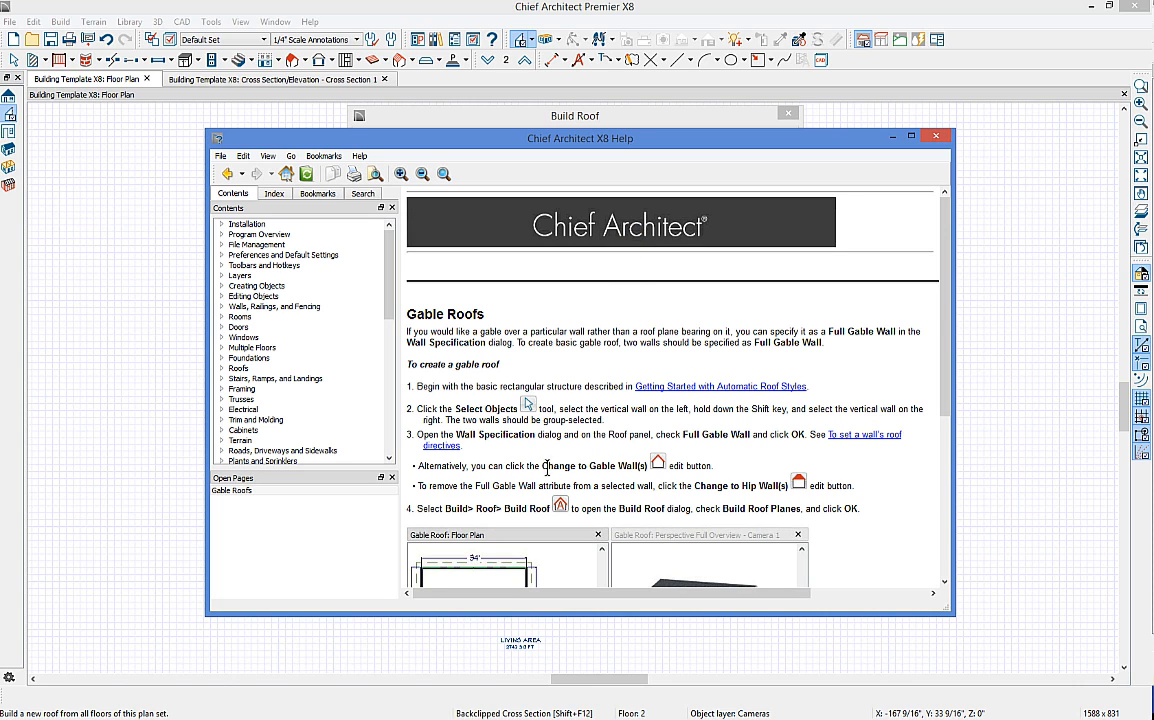
Step: Read the gable-wall tip and the example pictures in the Gable Roofs help, then close it
{"action": "left_click_drag", "start_coordinate": [543, 465], "coordinate": [713, 467]}
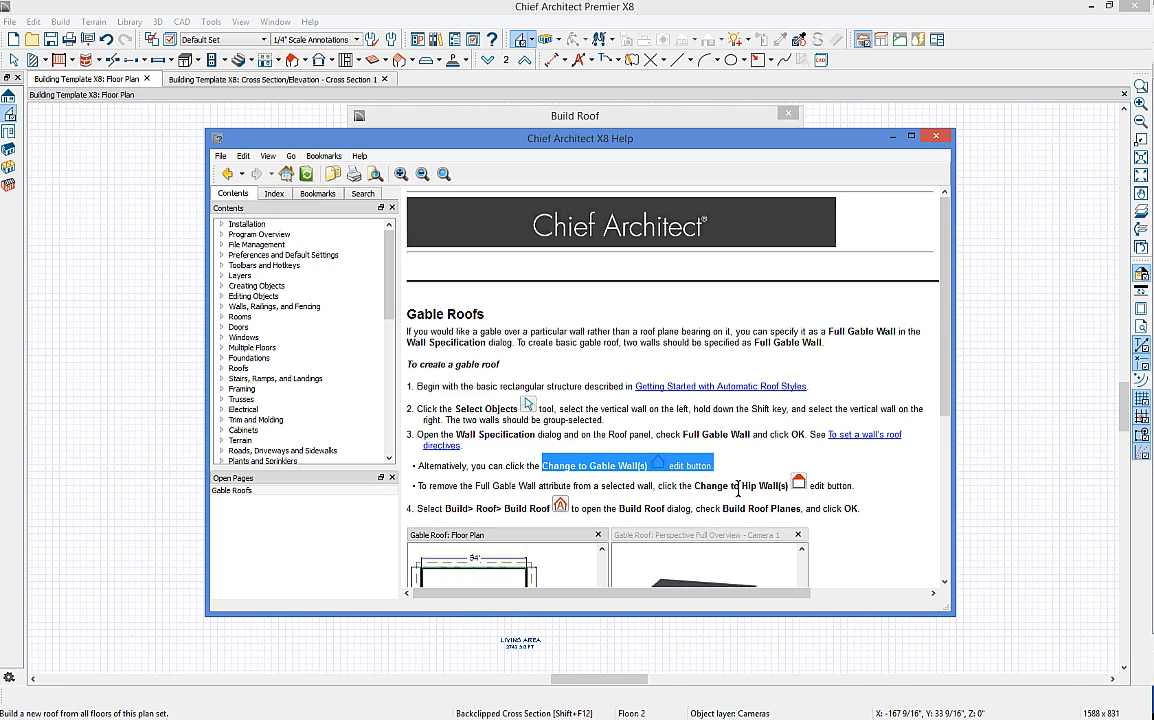
{"action": "scroll", "coordinate": [668, 445], "scroll_direction": "down", "scroll_amount": 3}
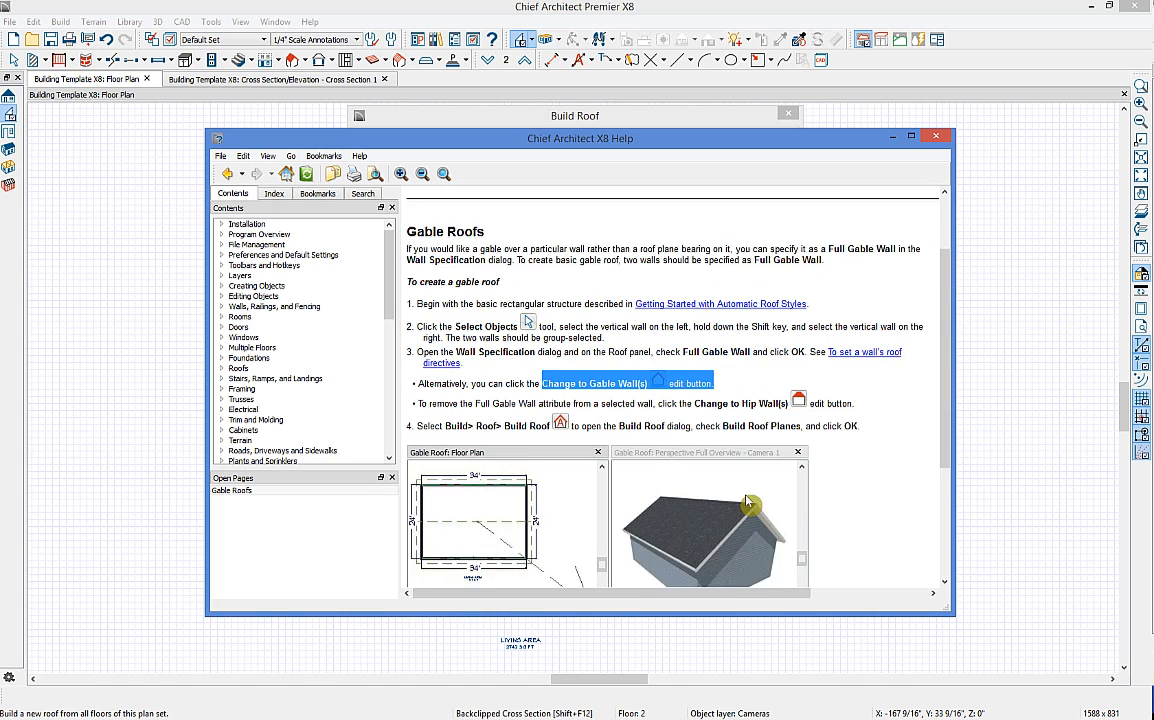
{"action": "left_click", "coordinate": [770, 460]}
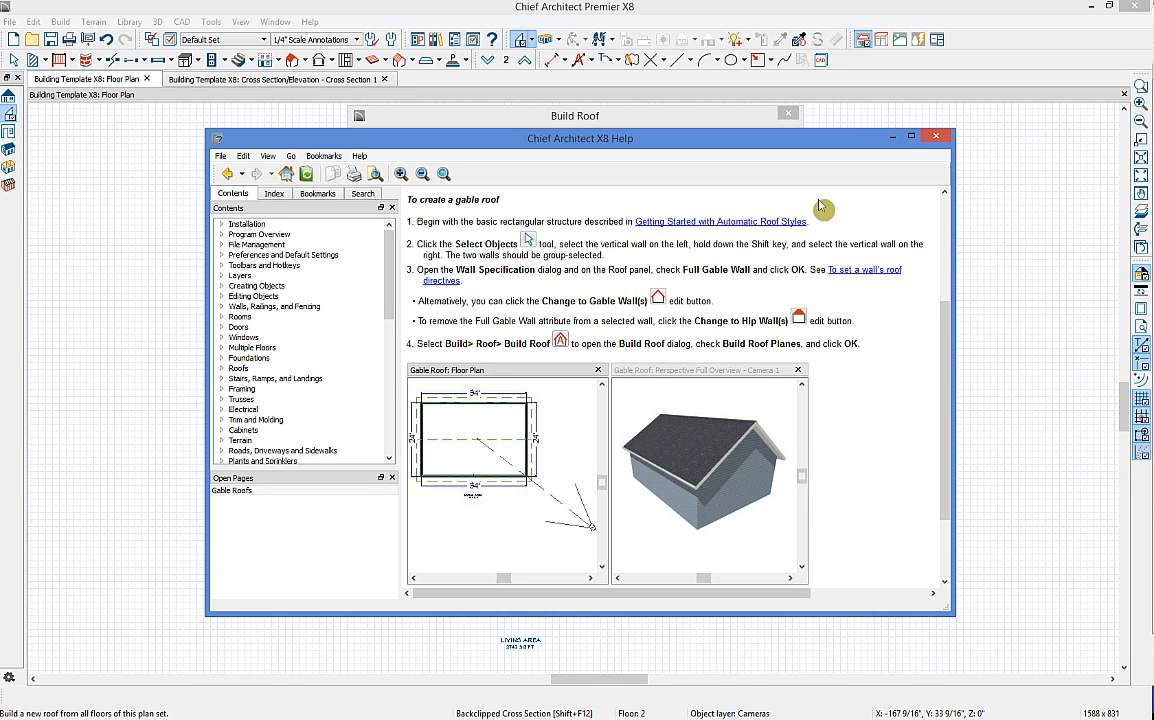
{"action": "left_click", "coordinate": [760, 116]}
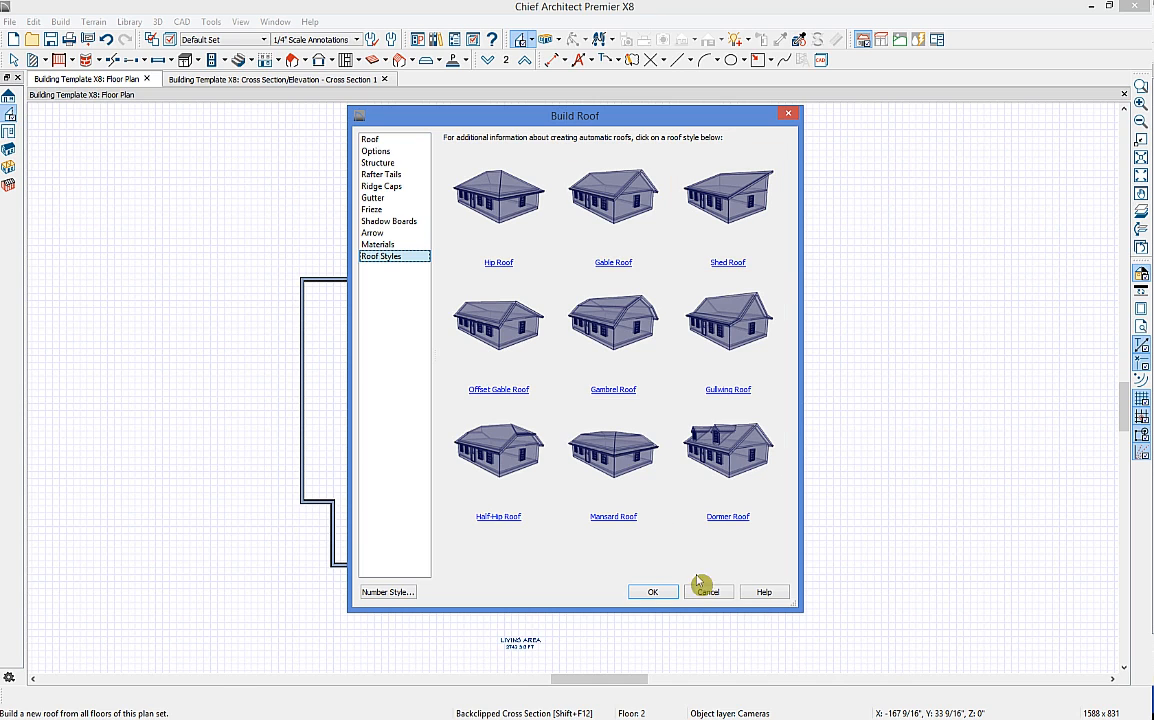
Step: Build the automatic hip roof from the Roof page, then return to the zoomed-in floor plan
{"action": "left_click", "coordinate": [370, 139]}
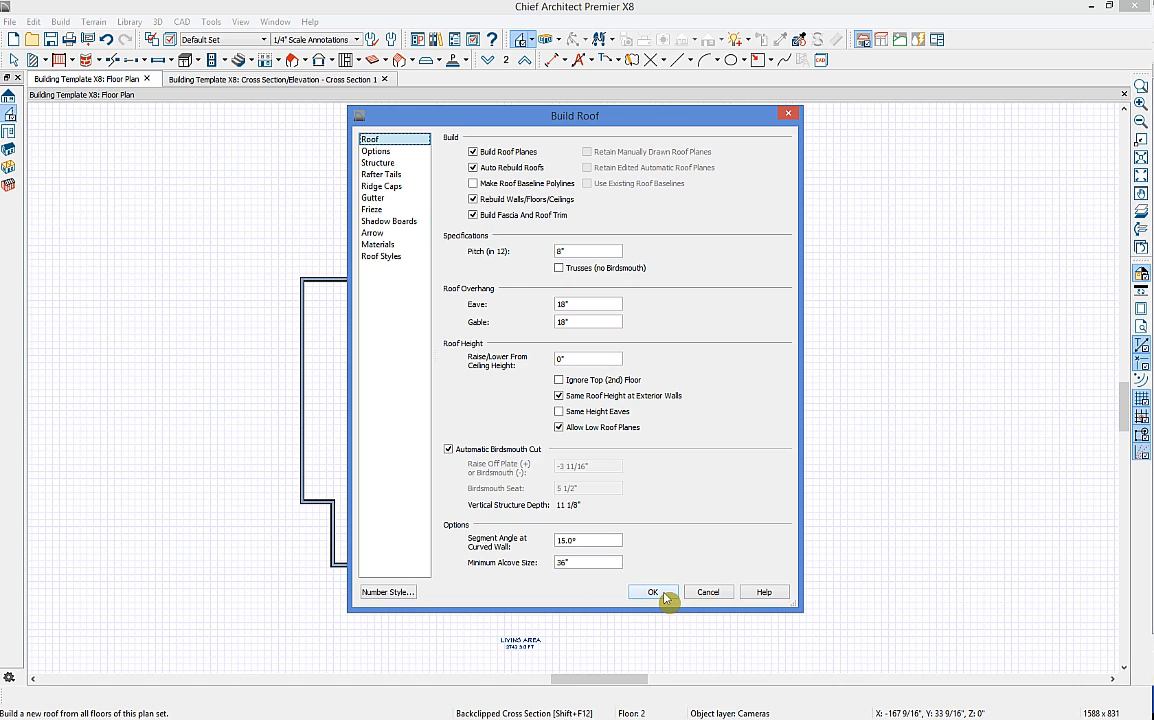
{"action": "left_click", "coordinate": [652, 592]}
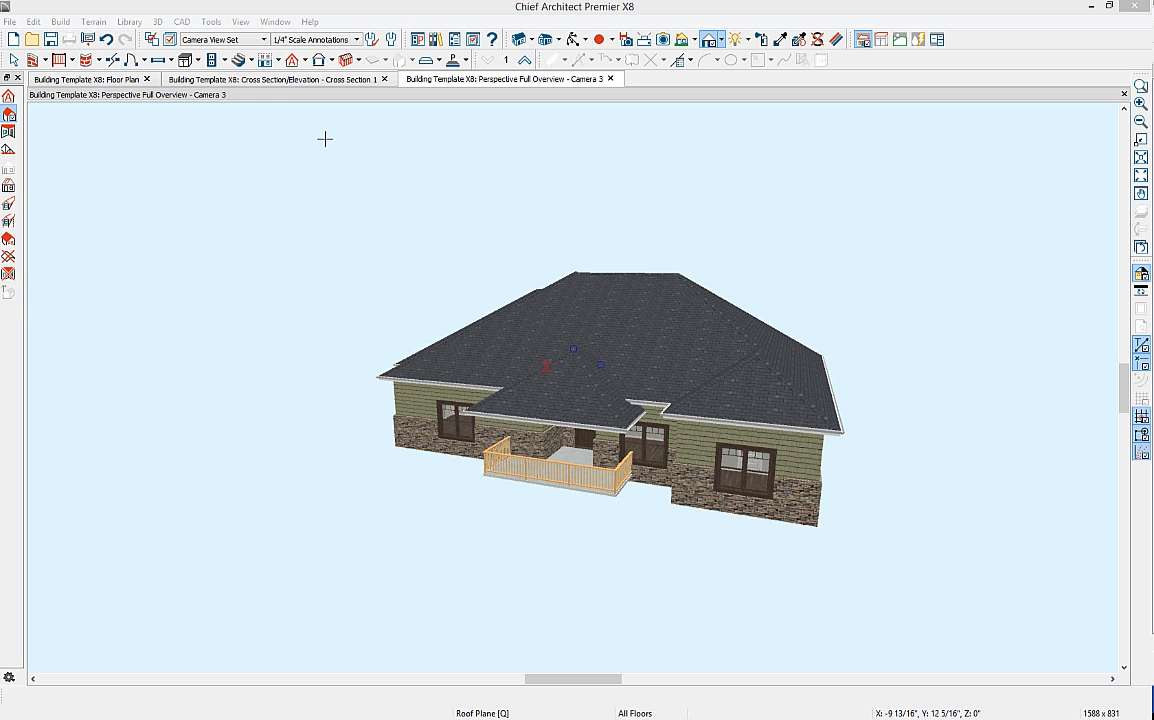
{"action": "left_click", "coordinate": [106, 80]}
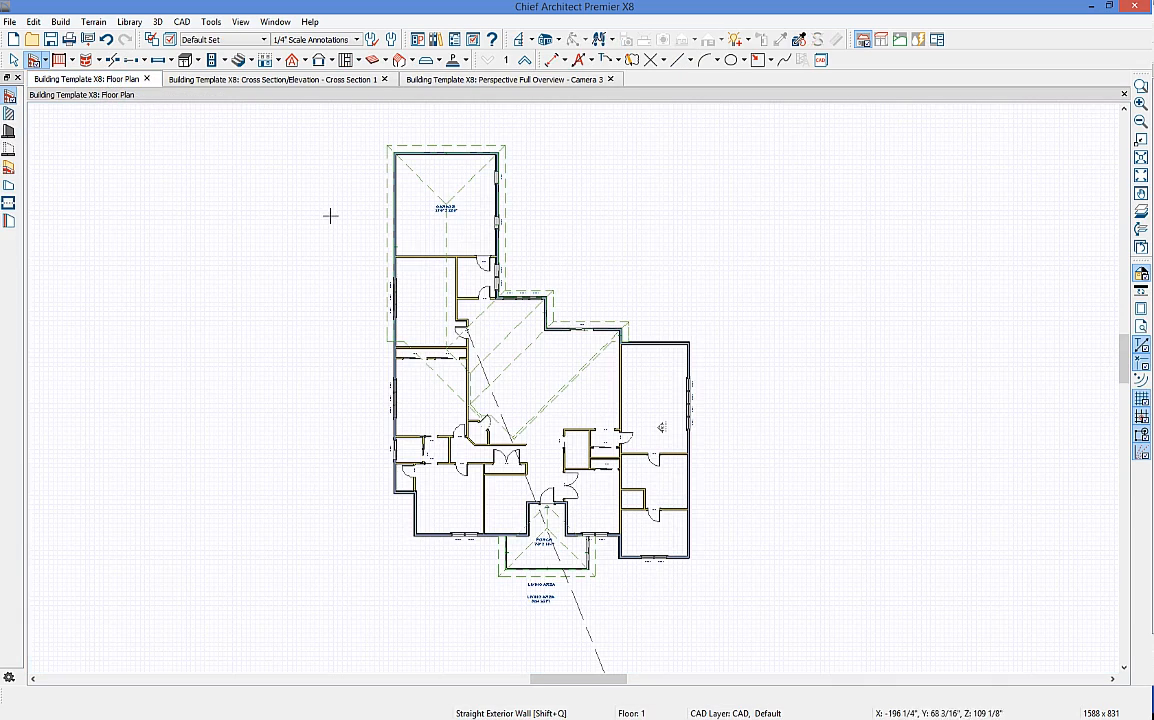
{"action": "scroll", "coordinate": [546, 490], "scroll_direction": "up", "scroll_amount": 4}
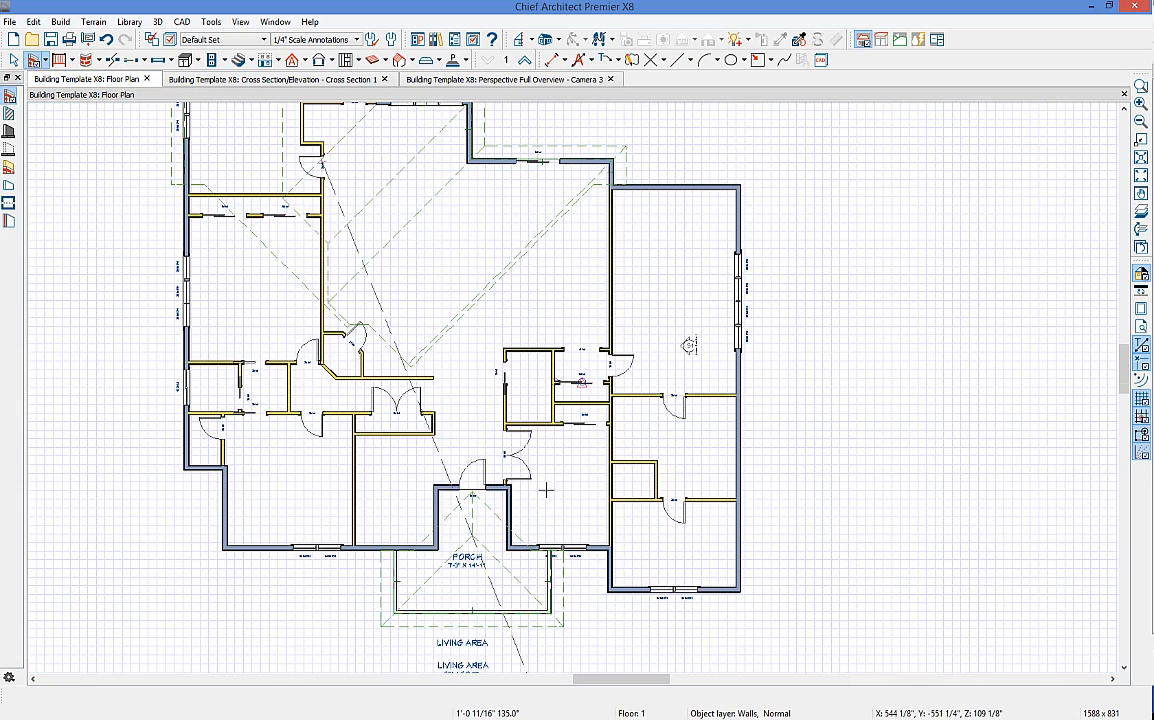
Step: Make the porch's front railing a High Shed/Gable Wall and view the porch gable in 3D
{"action": "left_click", "coordinate": [536, 613]}
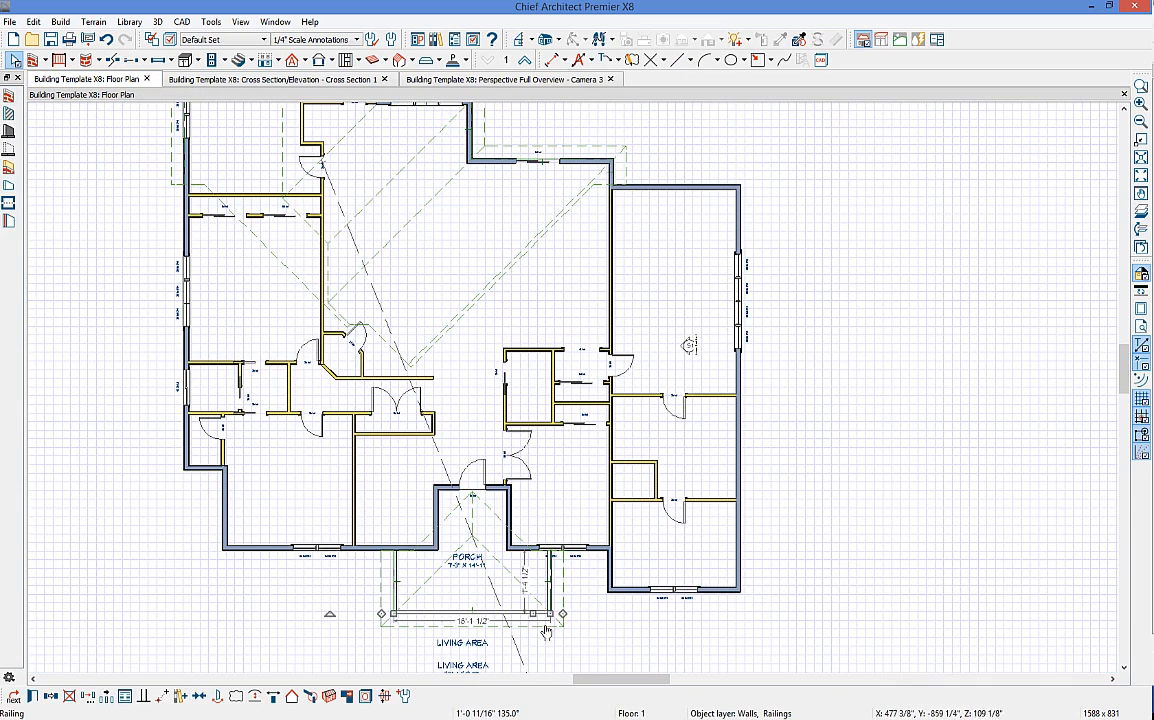
{"action": "left_click", "coordinate": [33, 695]}
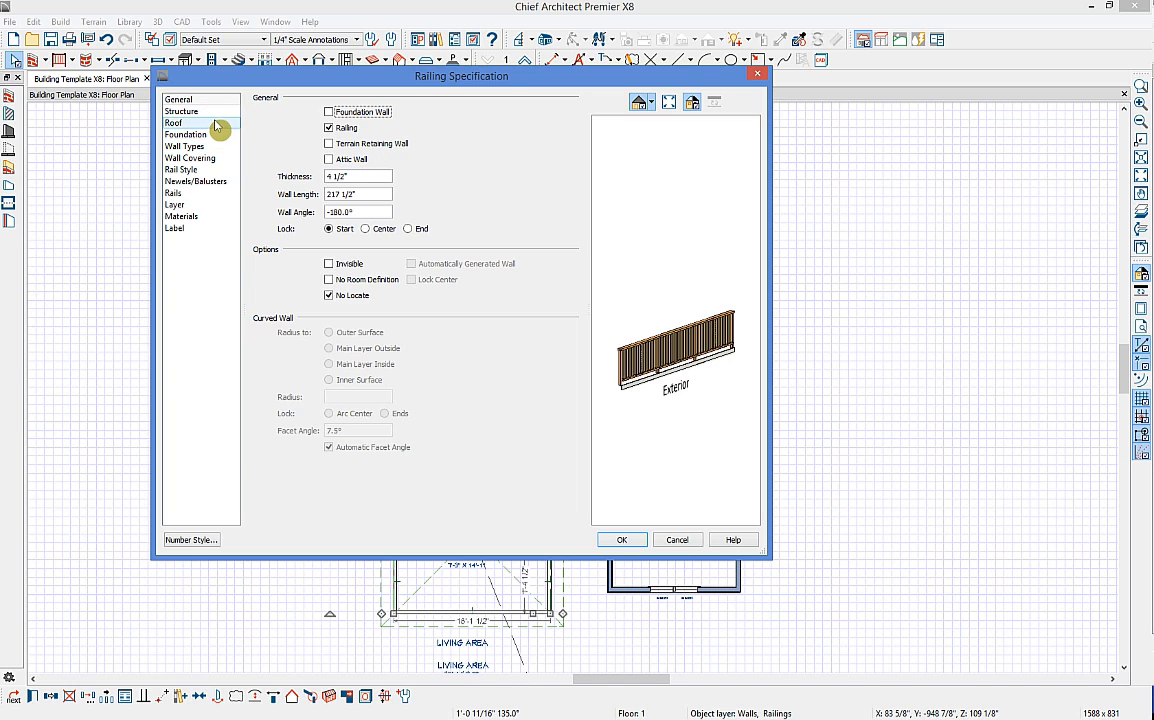
{"action": "left_click", "coordinate": [215, 125]}
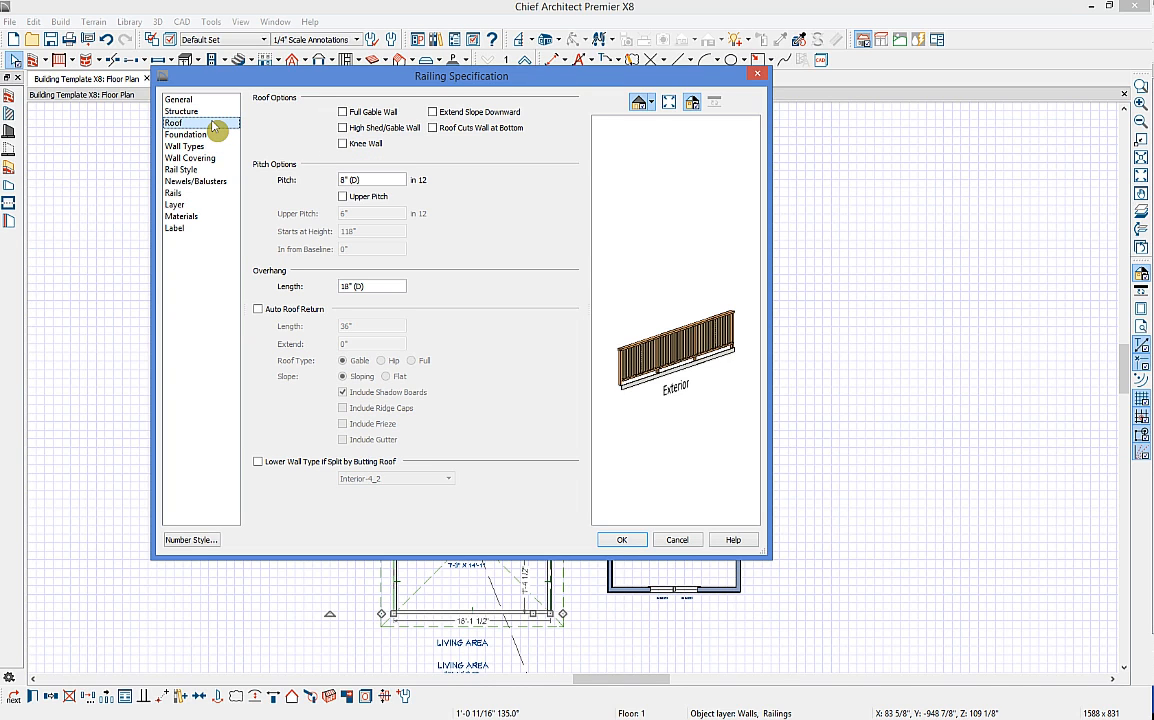
{"action": "left_click", "coordinate": [368, 129]}
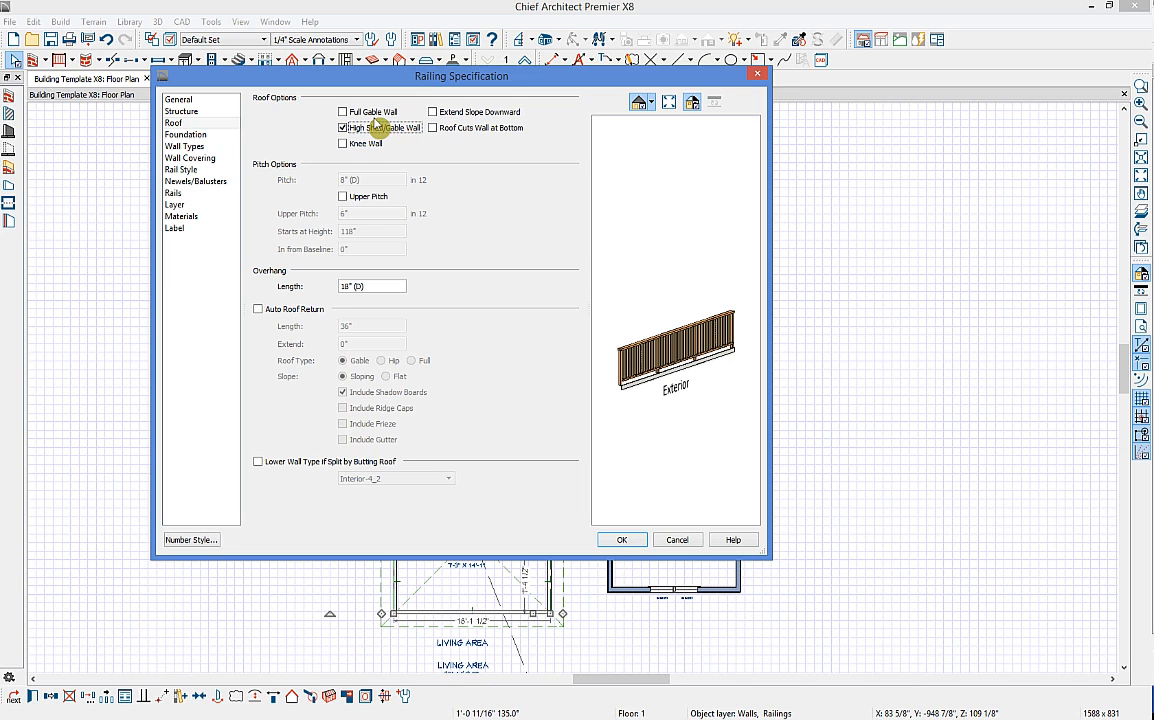
{"action": "left_click", "coordinate": [622, 540]}
{"action": "left_click", "coordinate": [468, 82]}
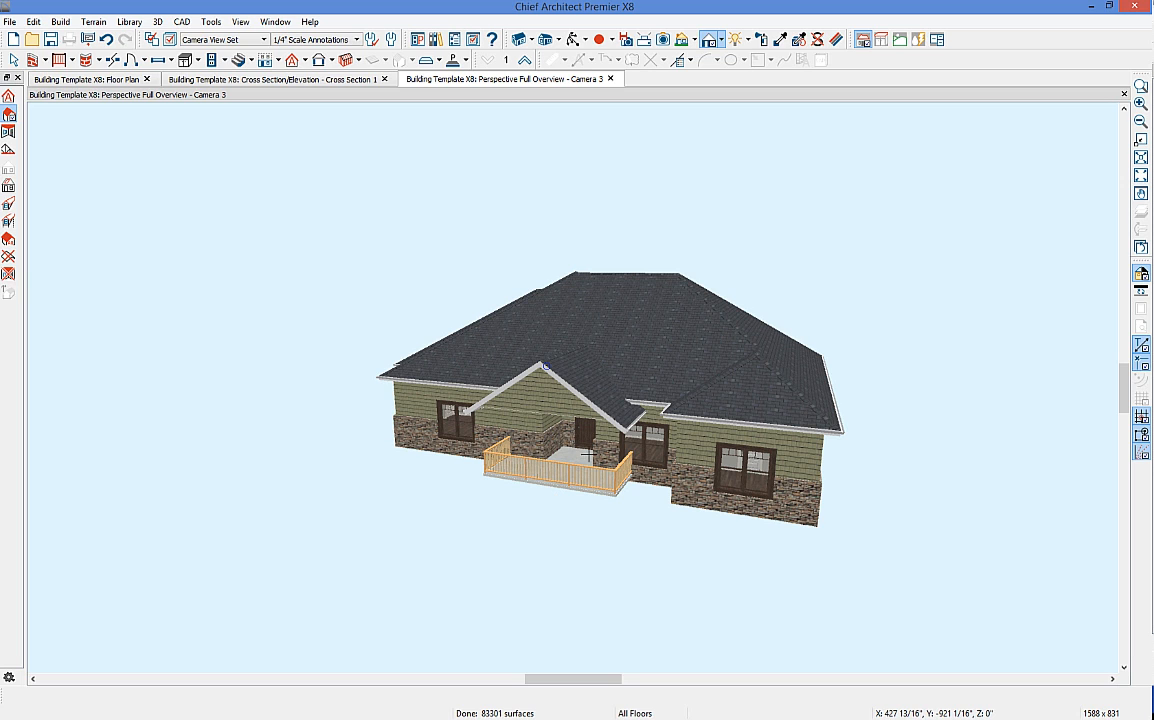
{"action": "key", "text": "space"}
{"action": "left_click", "coordinate": [626, 466]}
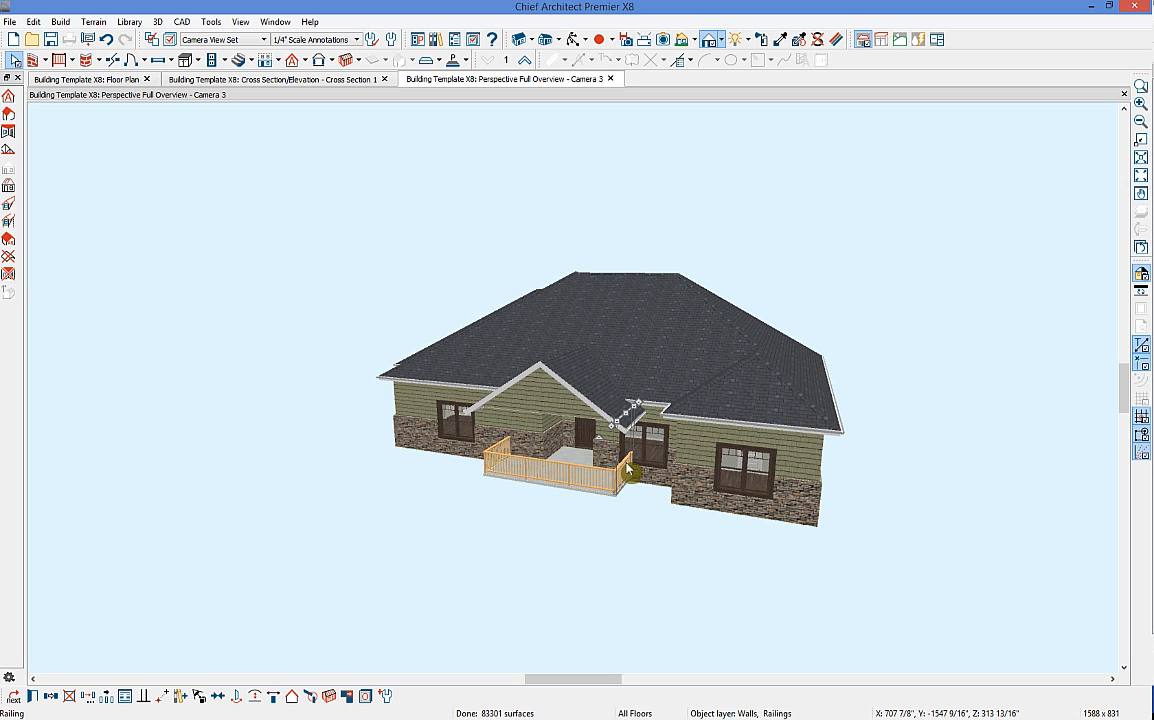
{"action": "left_click", "coordinate": [33, 697]}
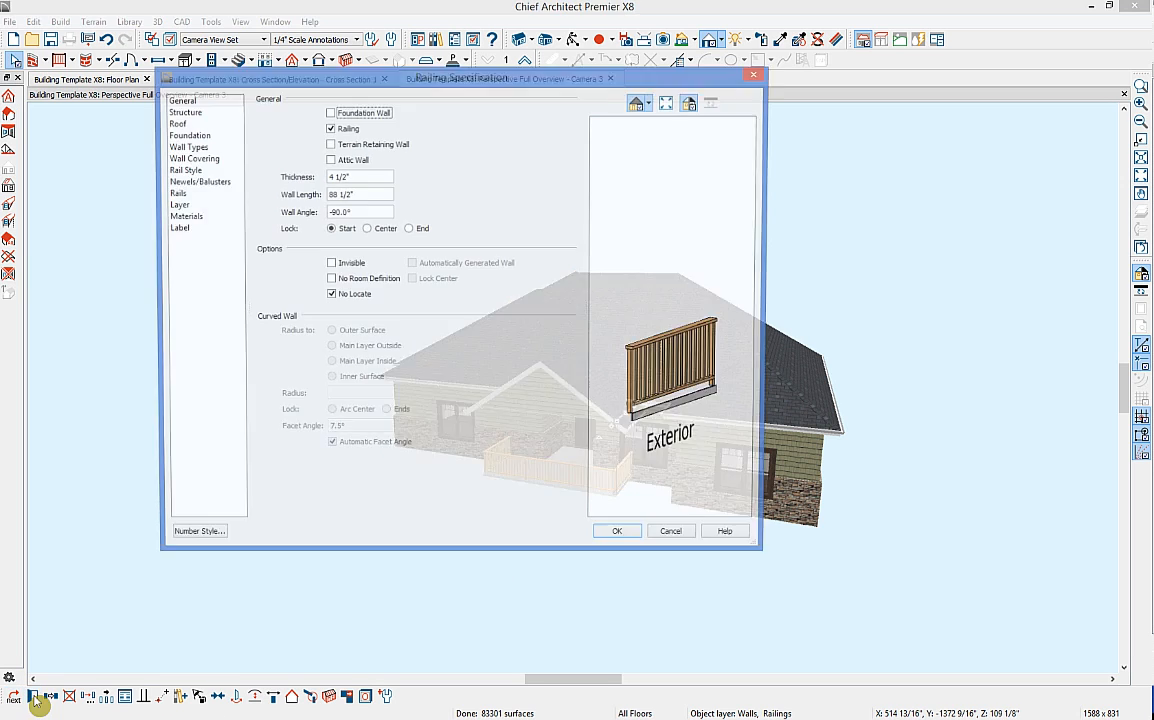
{"action": "left_click", "coordinate": [221, 122]}
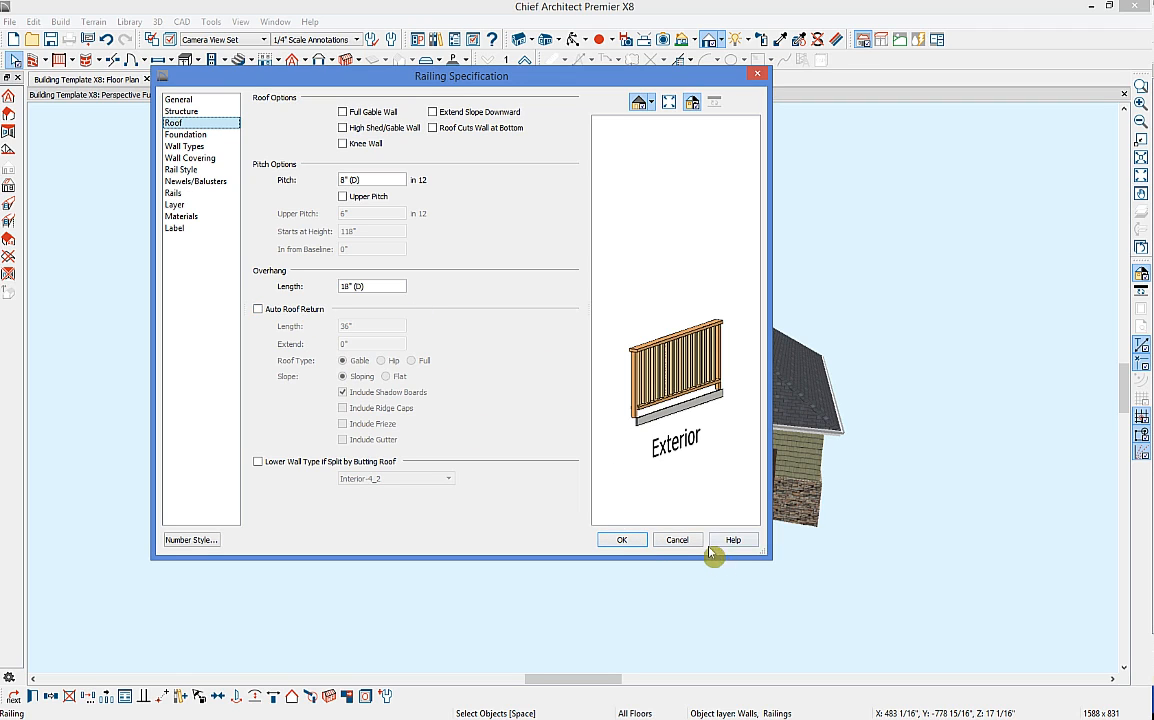
{"action": "left_click", "coordinate": [622, 540]}
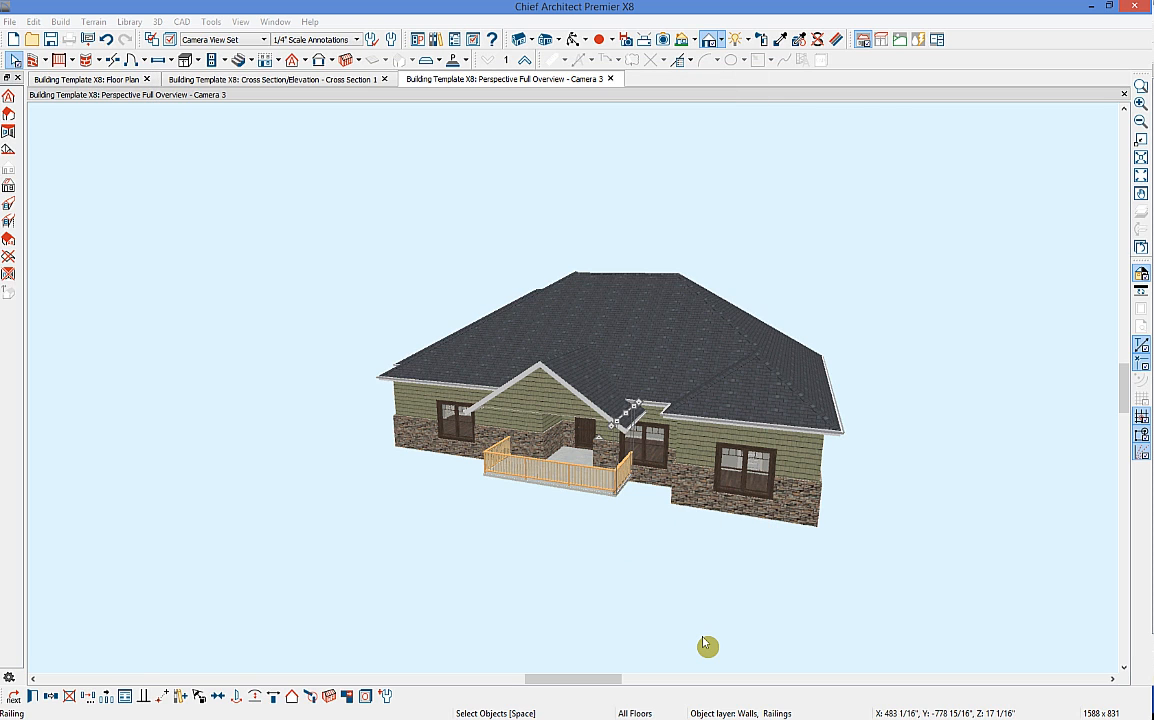
{"action": "left_click", "coordinate": [90, 80]}
Step: Make the garage's top wall a gable wall
{"action": "scroll", "coordinate": [745, 420], "scroll_direction": "down", "scroll_amount": 3}
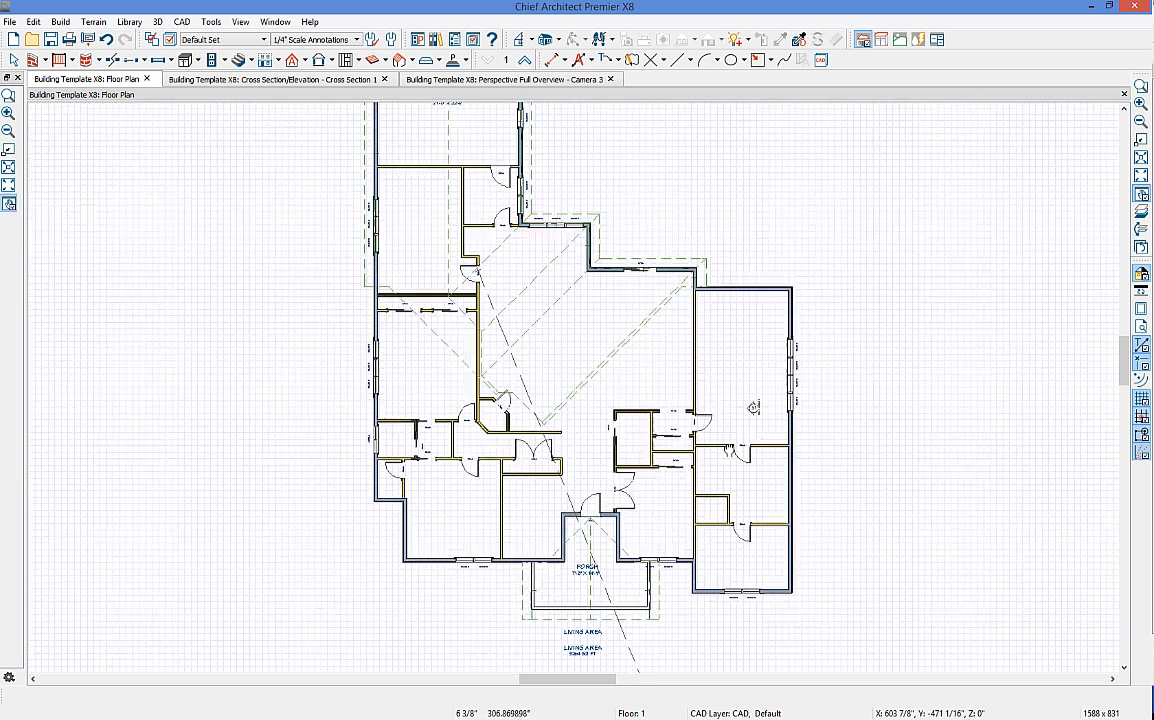
{"action": "scroll", "coordinate": [690, 392], "scroll_direction": "down", "scroll_amount": 2}
{"action": "left_click", "coordinate": [565, 211]}
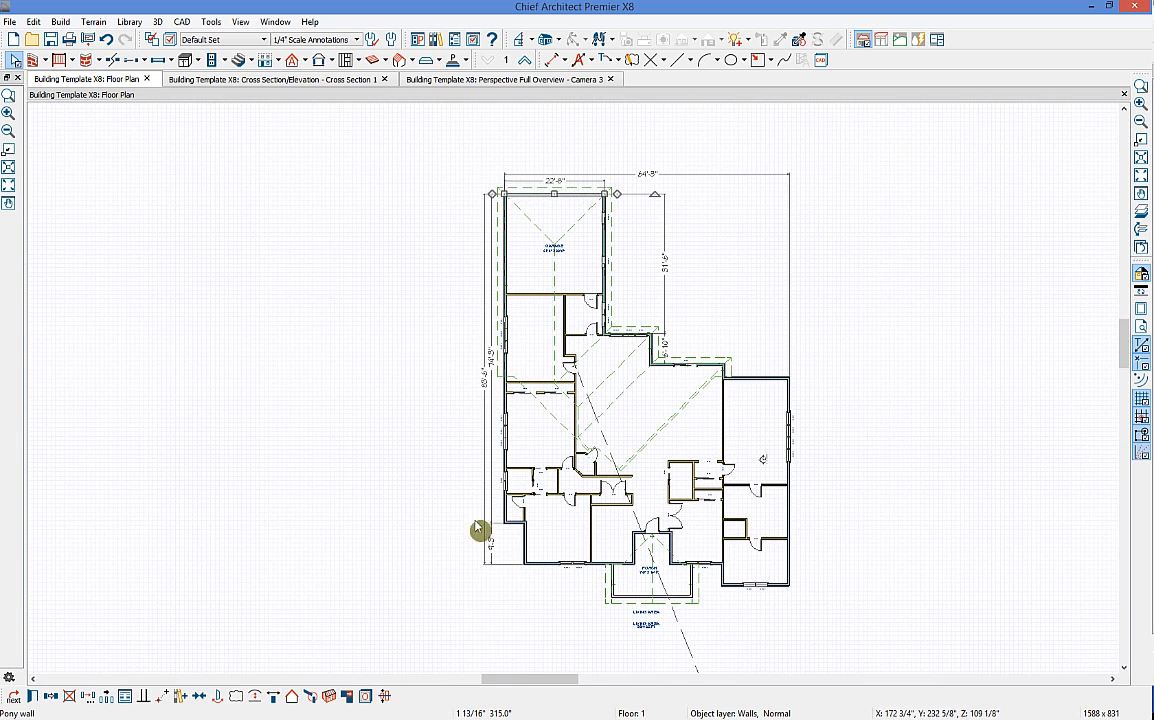
{"action": "left_click", "coordinate": [292, 699]}
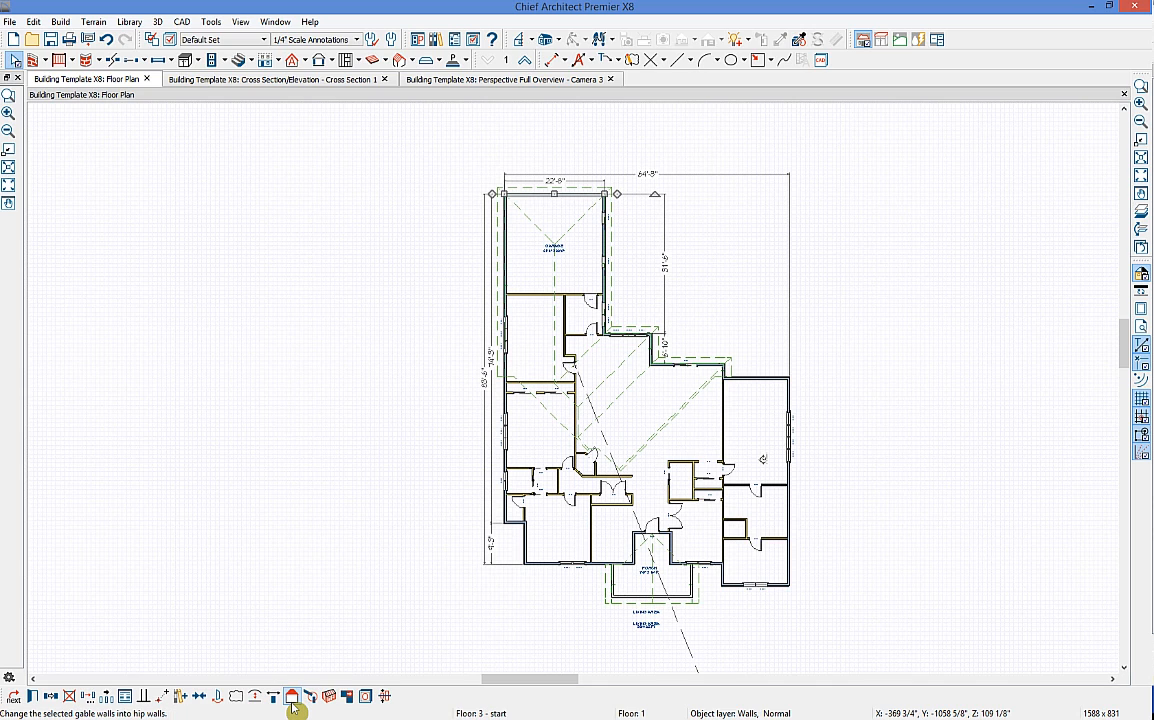
Step: On Floor 2, make the left wall a gable wall
{"action": "left_click", "coordinate": [524, 61]}
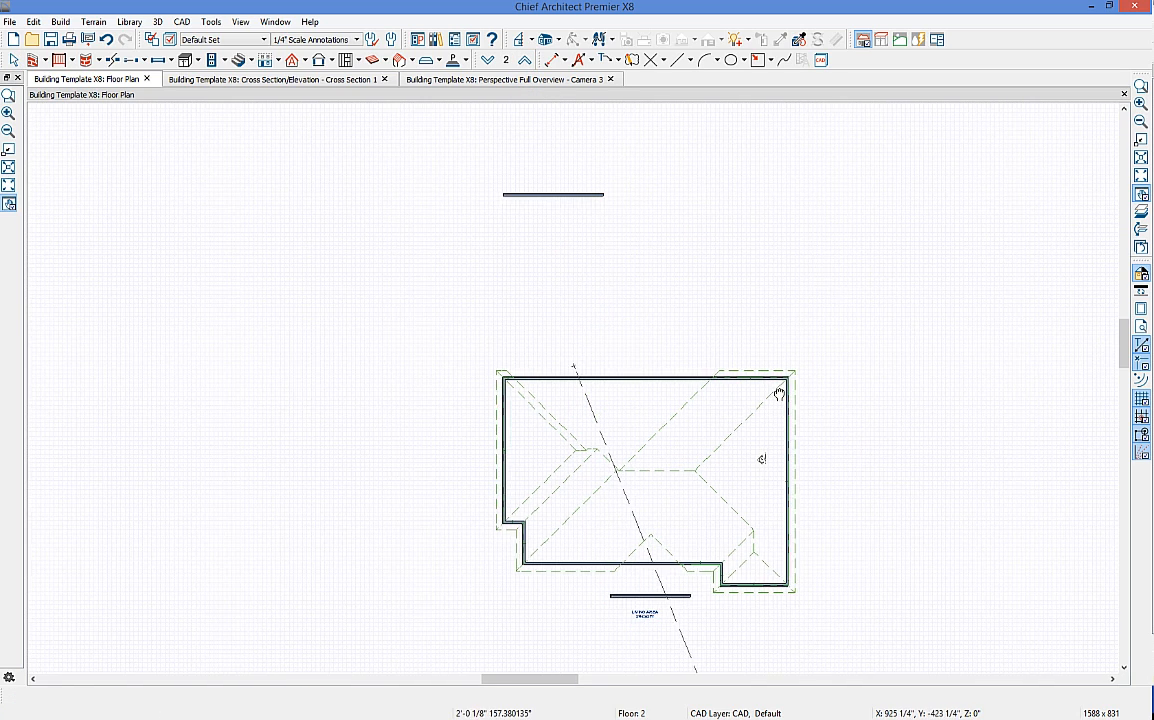
{"action": "scroll", "coordinate": [737, 469], "scroll_direction": "up", "scroll_amount": 3}
{"action": "left_click", "coordinate": [630, 601]}
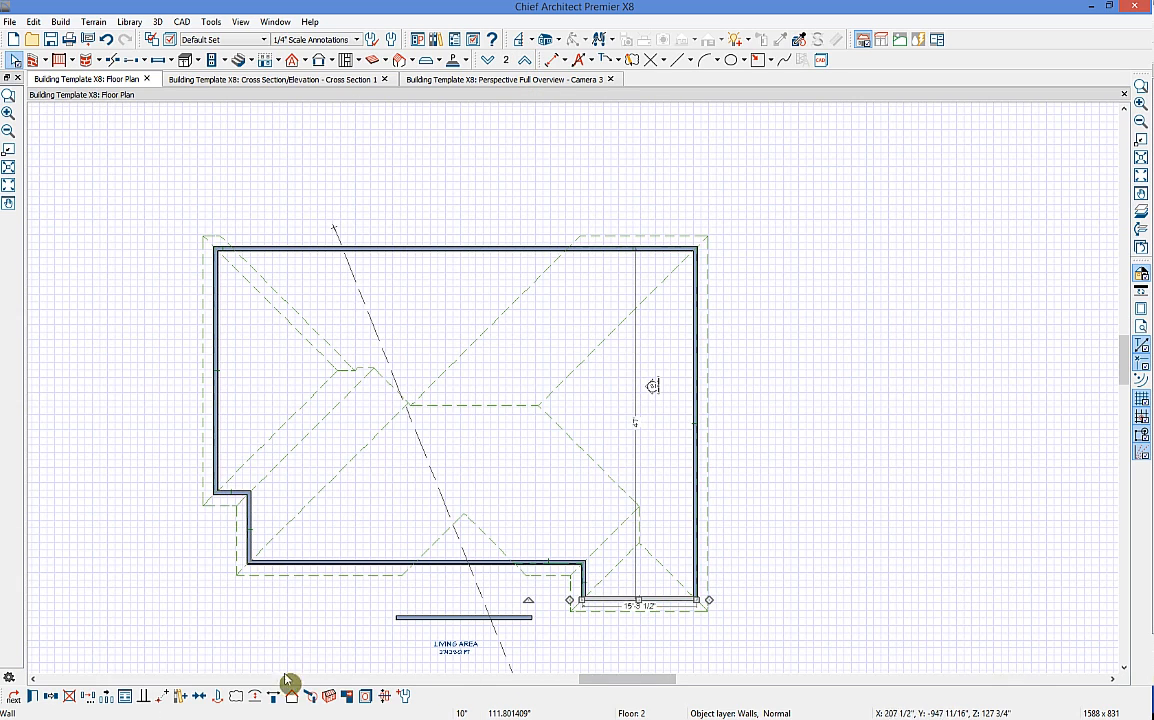
{"action": "key", "text": "Escape"}
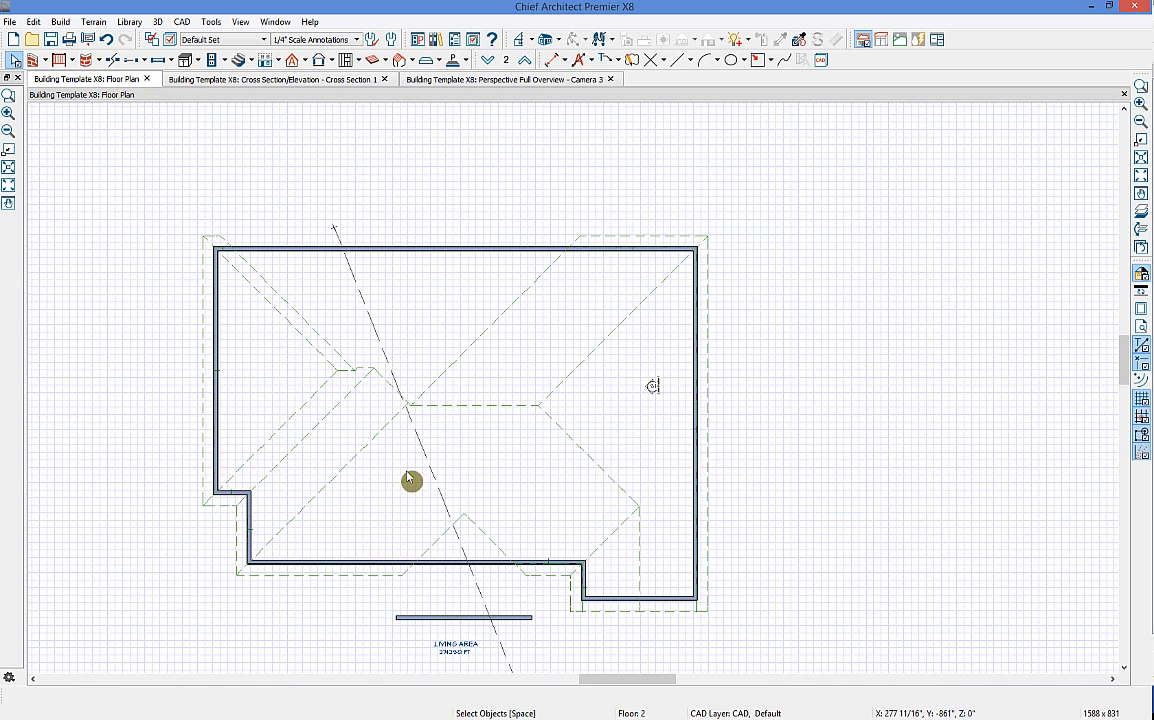
{"action": "left_click", "coordinate": [205, 352]}
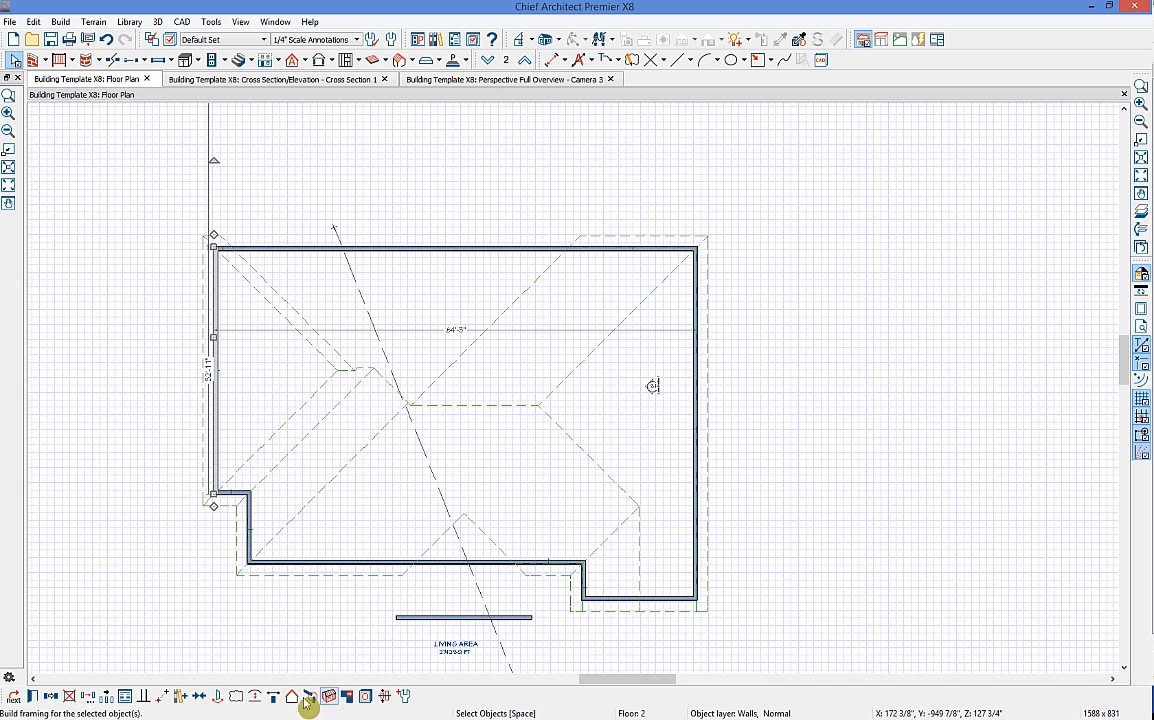
{"action": "left_click", "coordinate": [249, 534]}
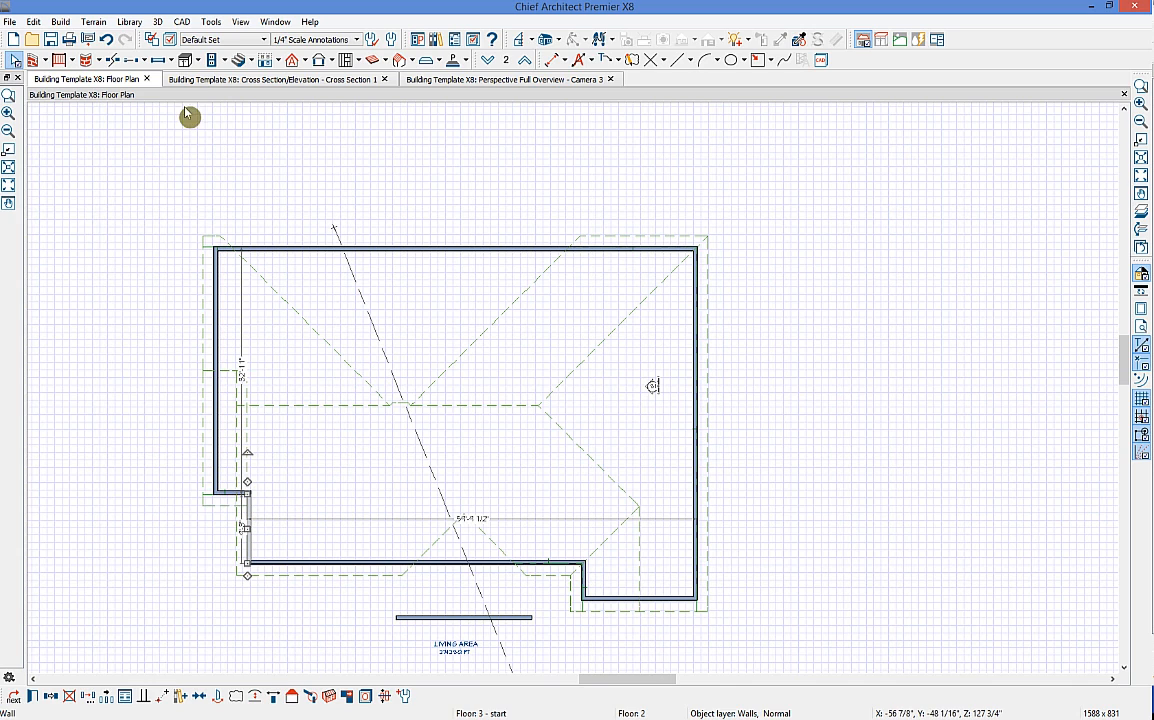
Step: Give the bottom-left wall segment on Floor 2 a hip roof and lengthen the bottom wall leftward
{"action": "left_click", "coordinate": [112, 60]}
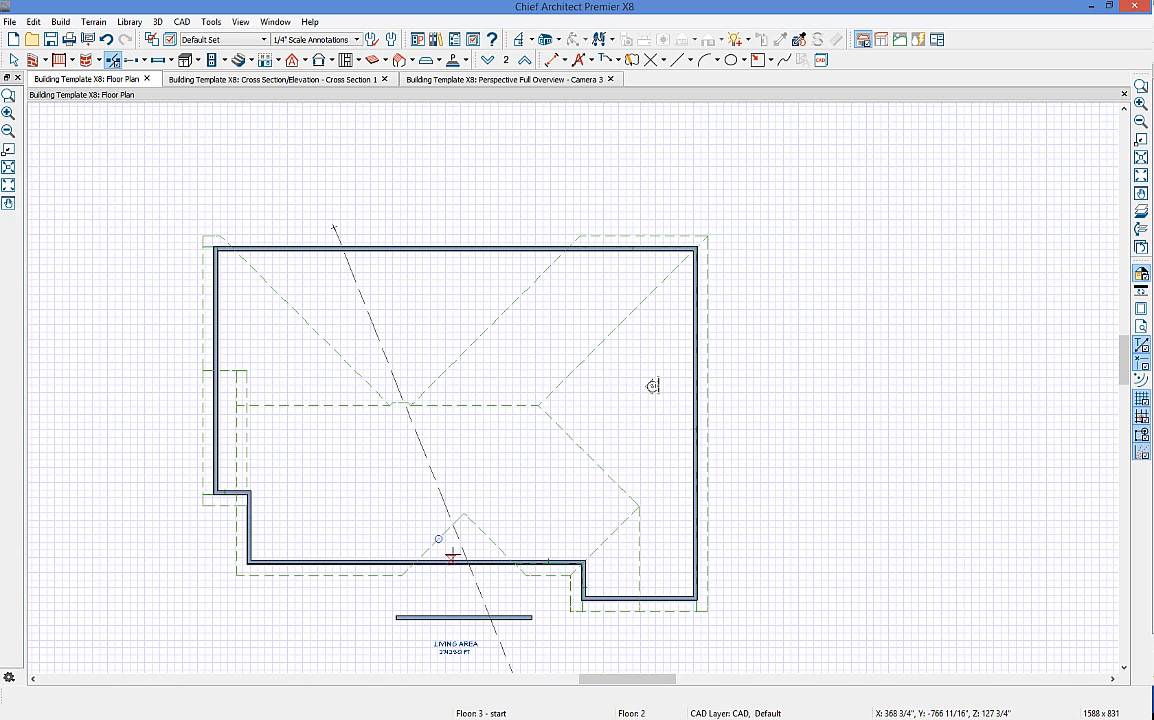
{"action": "key", "text": "space"}
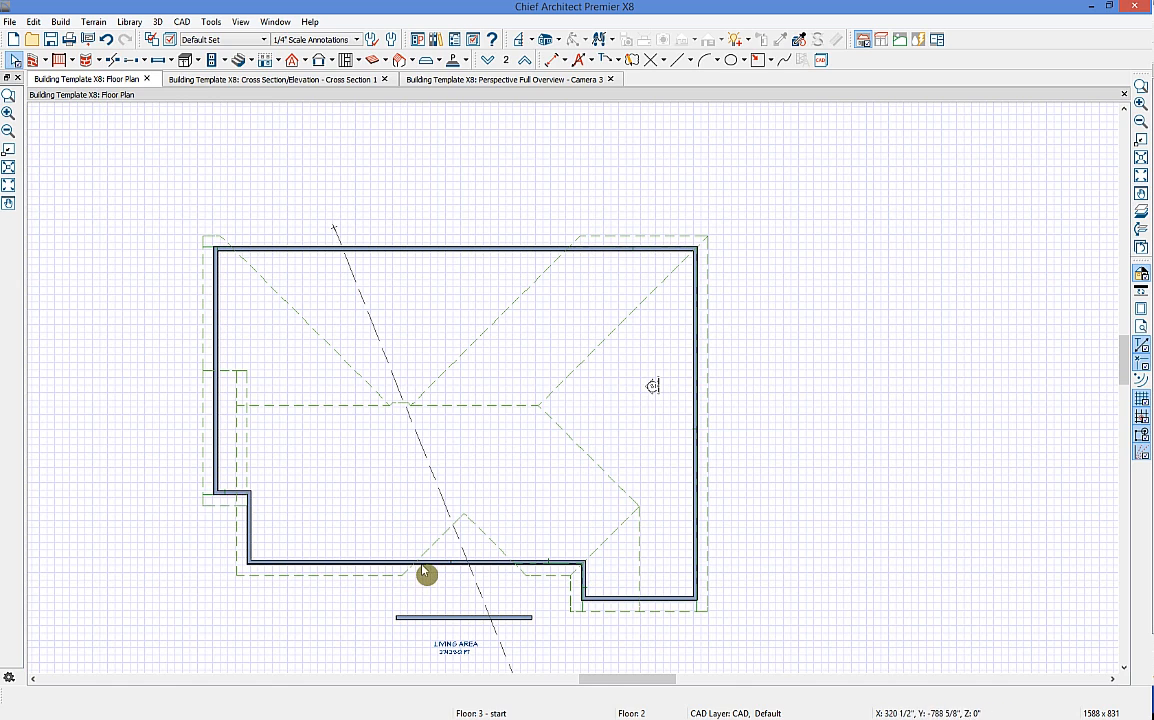
{"action": "left_click", "coordinate": [420, 568]}
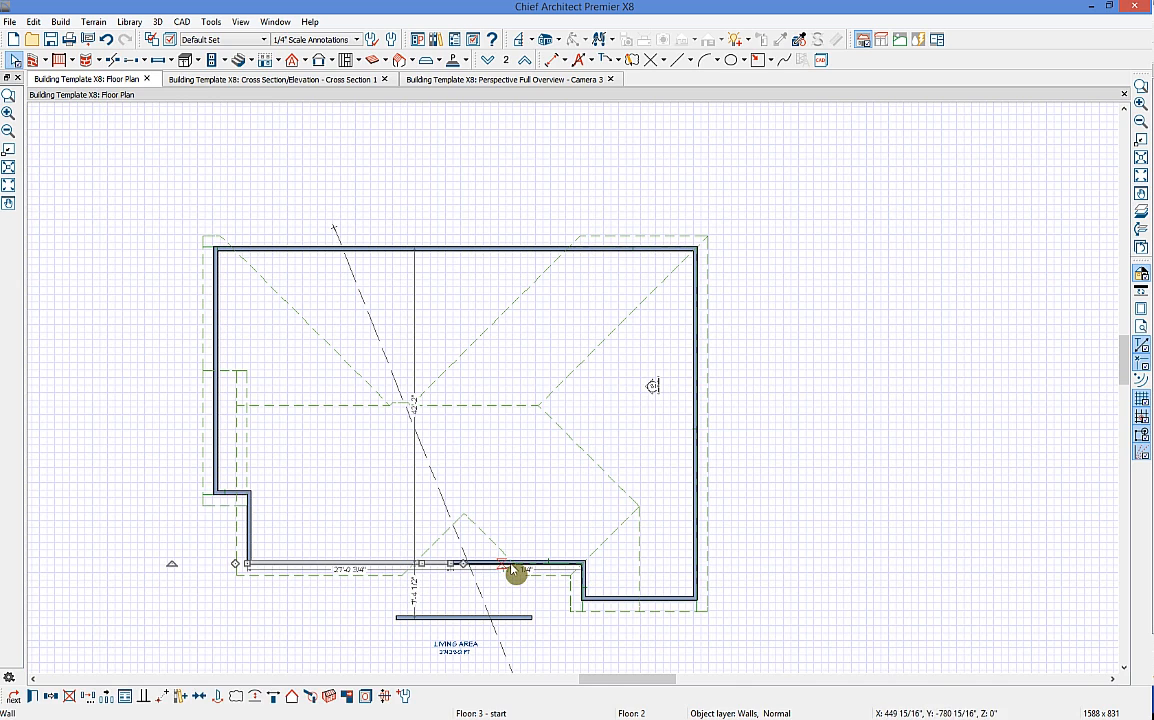
{"action": "left_click", "coordinate": [427, 566]}
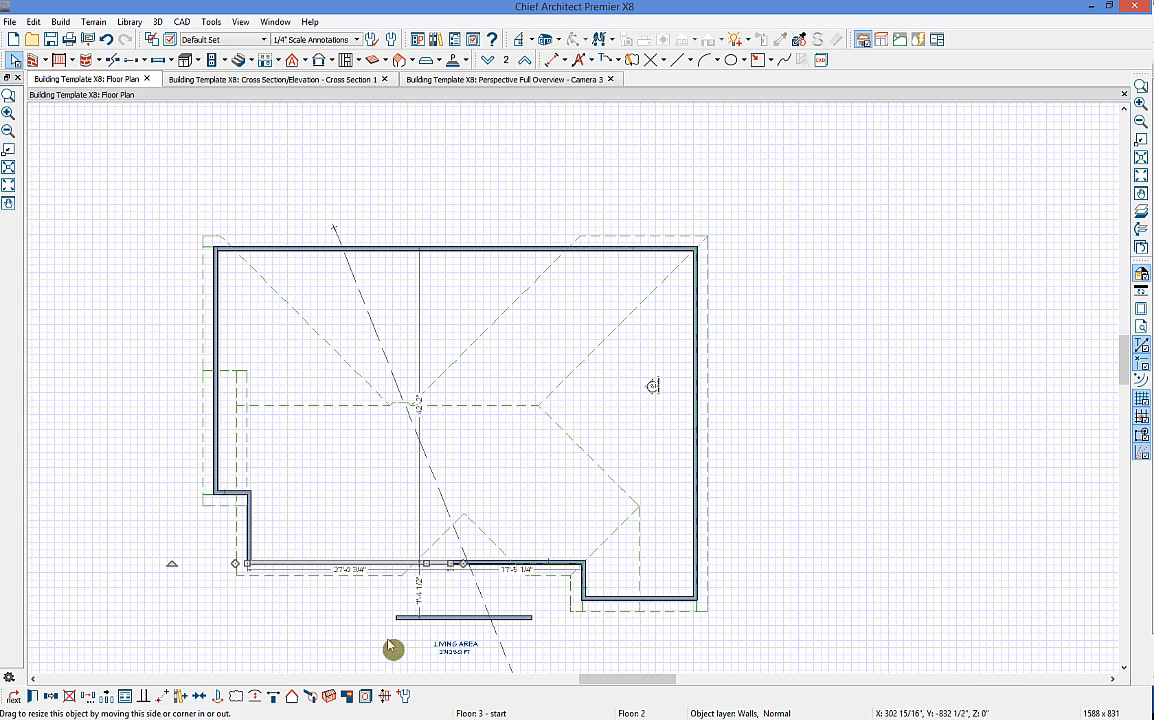
{"action": "left_click", "coordinate": [291, 697]}
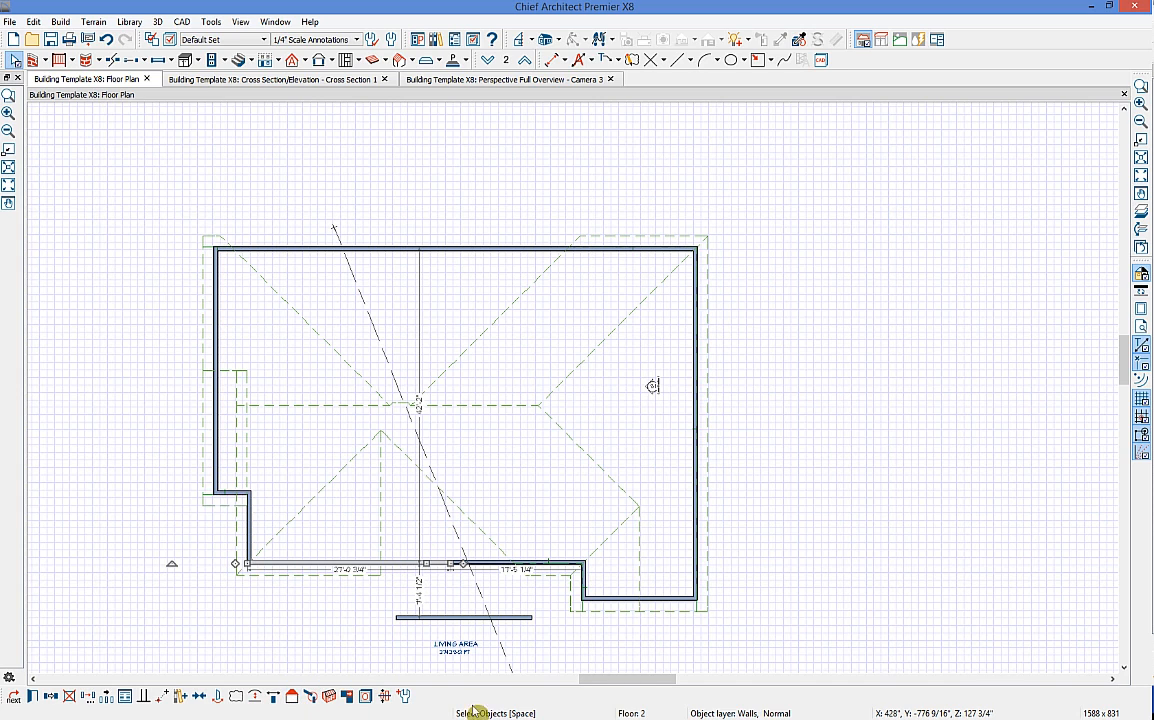
{"action": "left_click", "coordinate": [489, 564]}
{"action": "left_click_drag", "start_coordinate": [446, 565], "coordinate": [428, 563]}
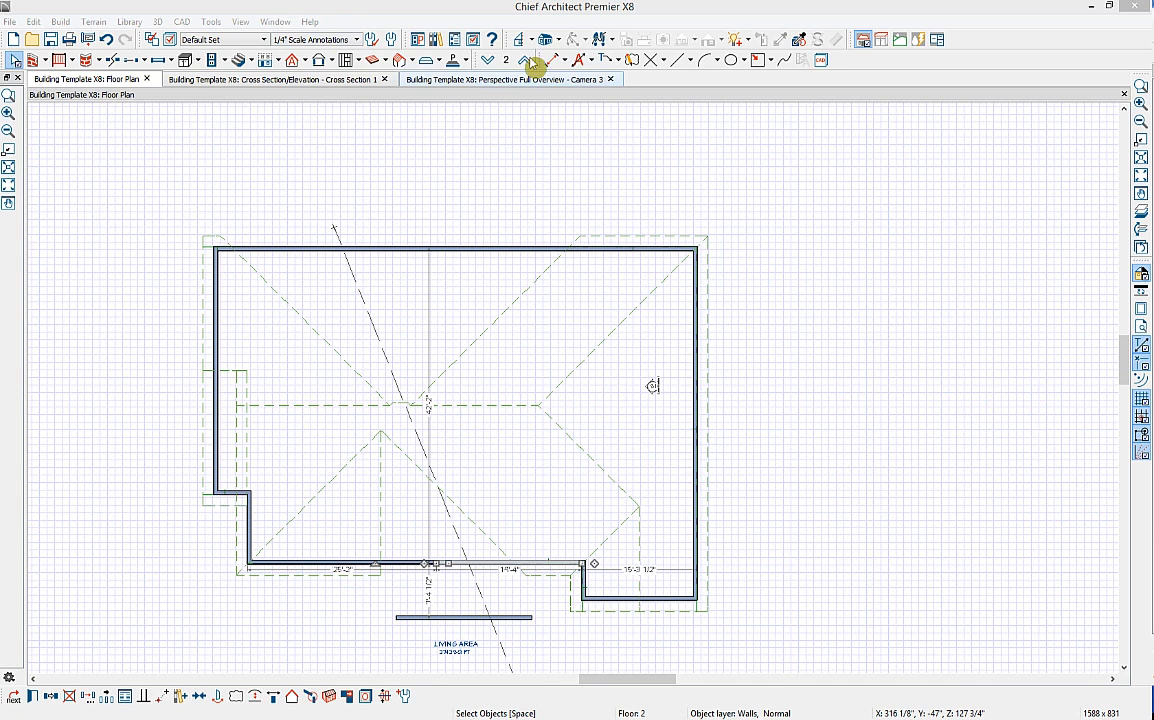
Step: Break the Floor 2 right wall and stretch its end to 39'-5", then view the 3D overview
{"action": "left_click", "coordinate": [112, 59]}
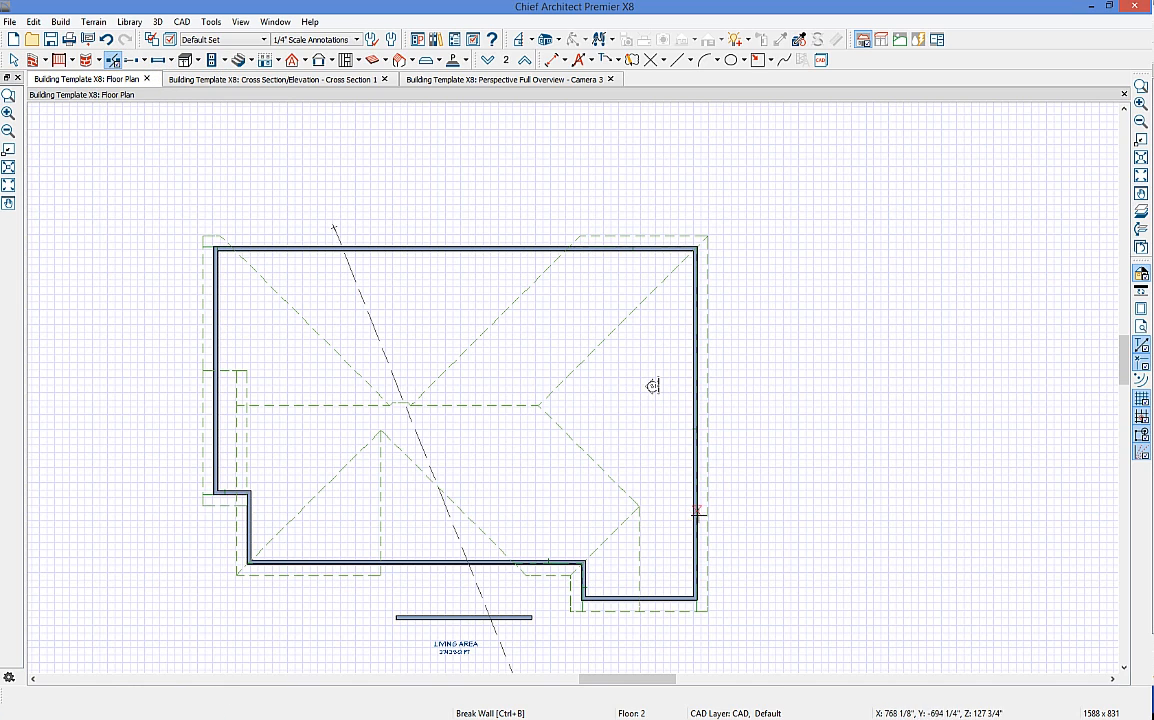
{"action": "left_click", "coordinate": [697, 528]}
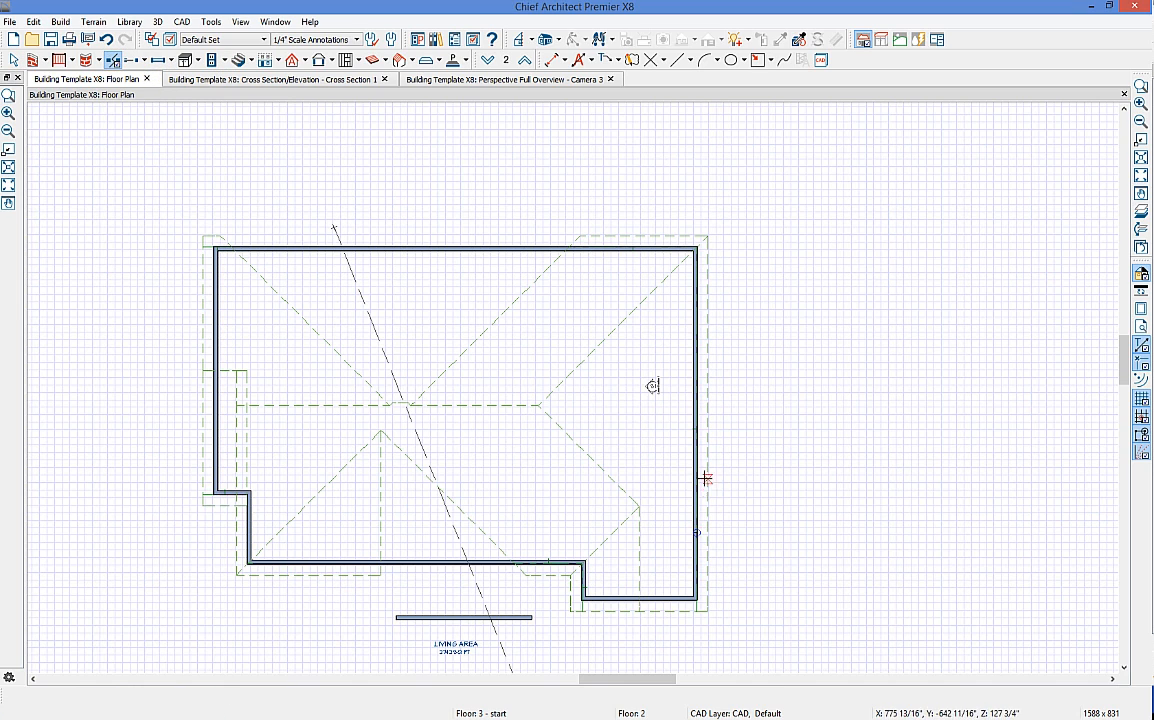
{"action": "left_click", "coordinate": [700, 474]}
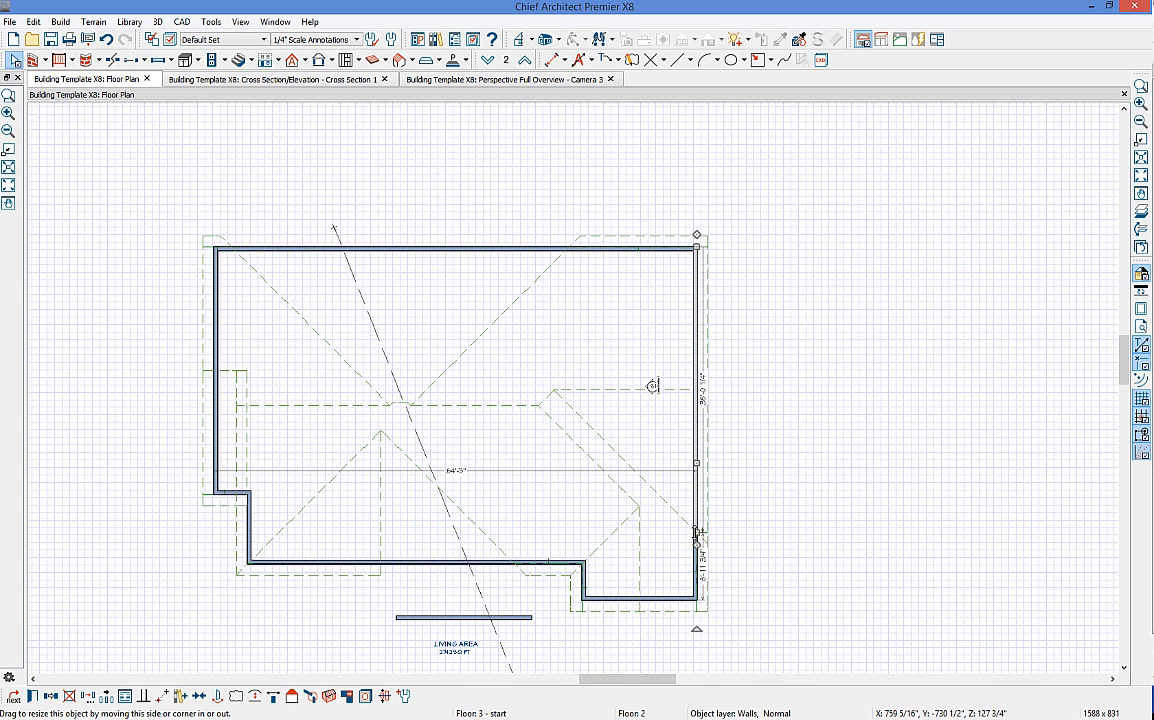
{"action": "left_click_drag", "start_coordinate": [697, 533], "coordinate": [697, 566]}
{"action": "left_click", "coordinate": [694, 418]}
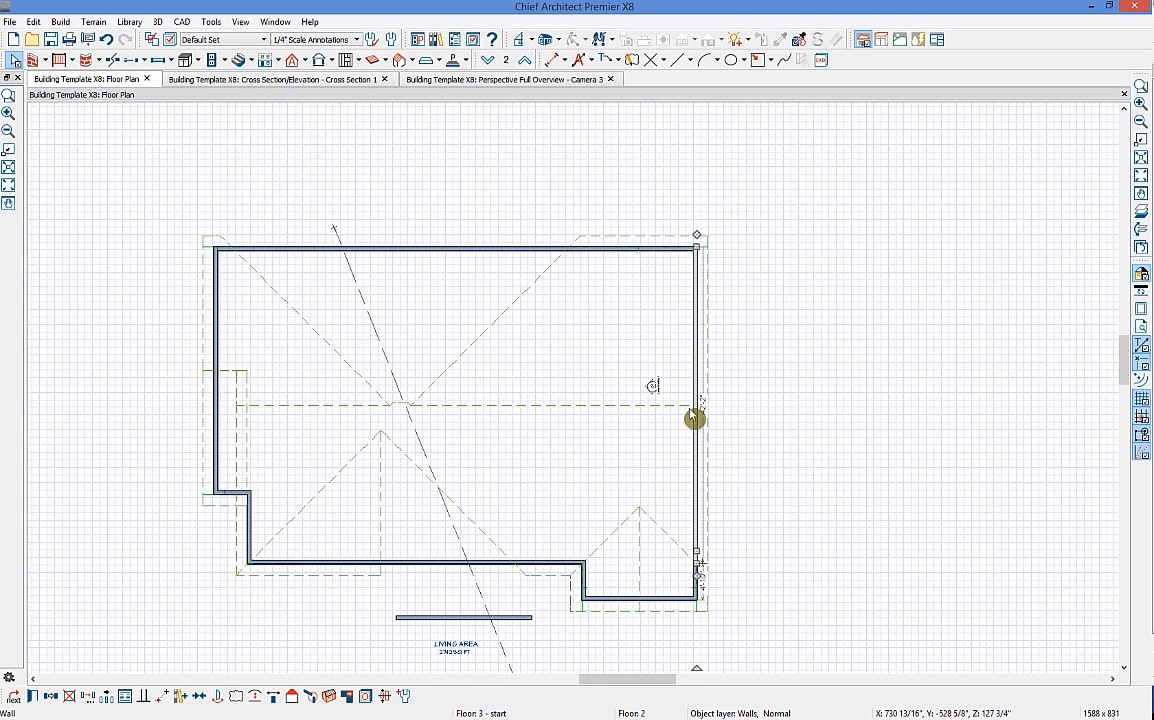
{"action": "left_click", "coordinate": [507, 82]}
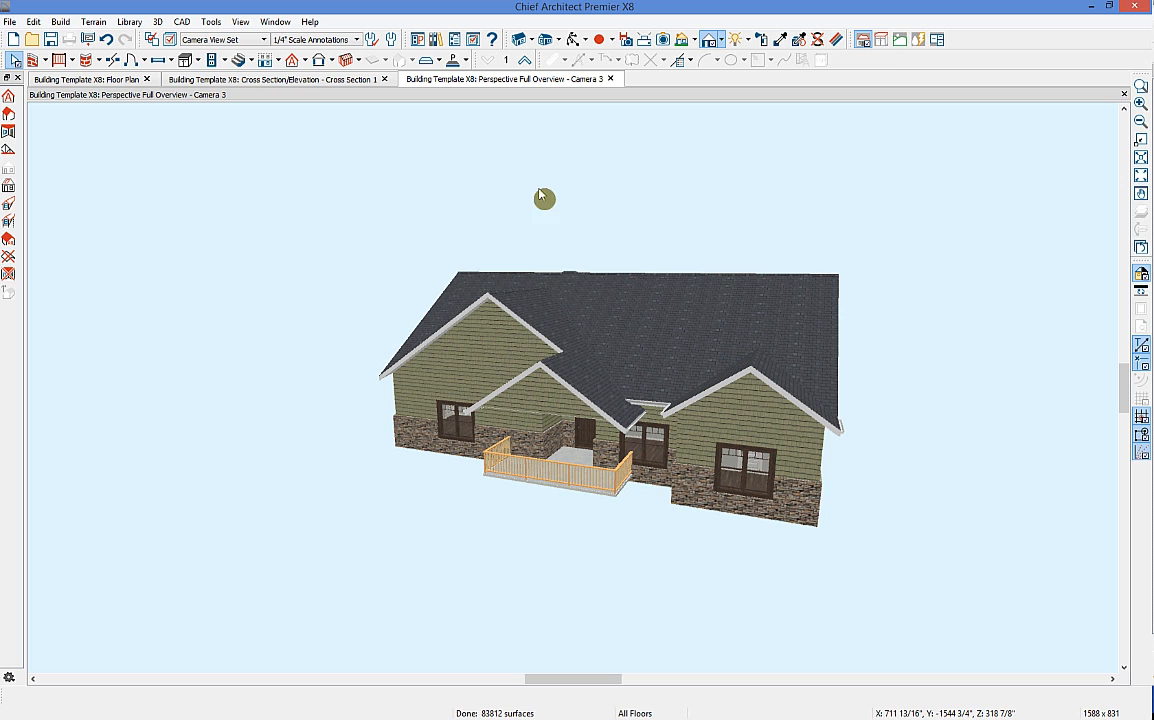
Step: Orbit the 3D view round to the rear L-shaped wing and zoom in
{"action": "left_click", "coordinate": [576, 39]}
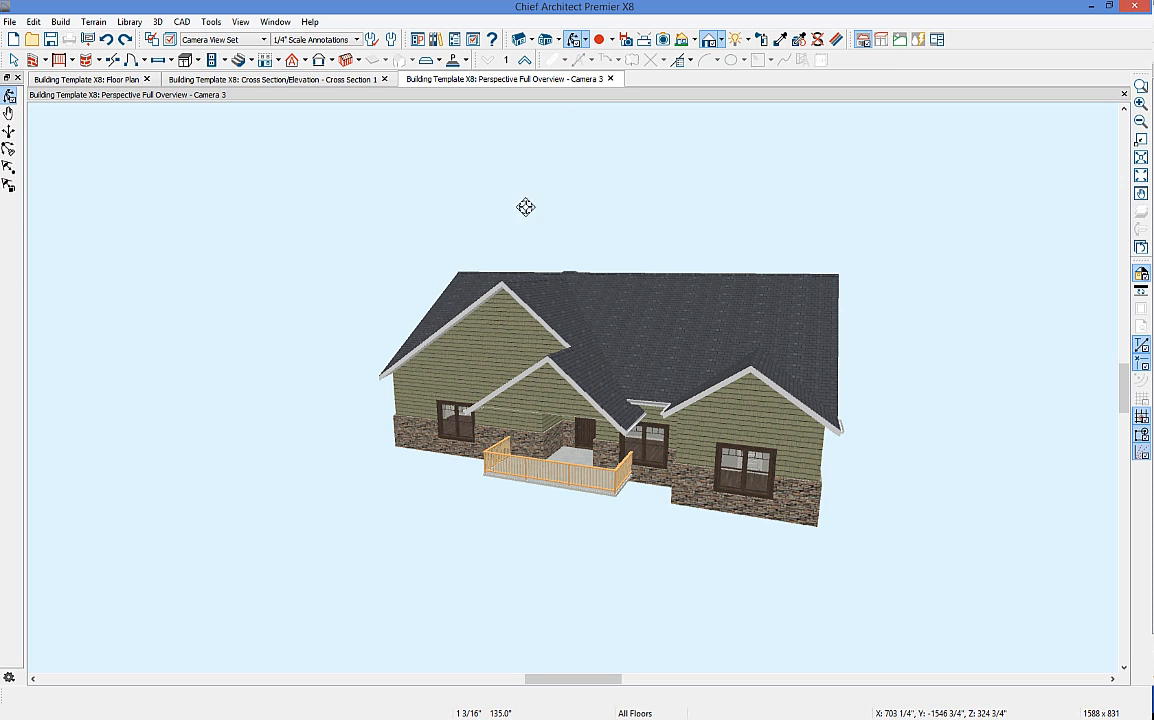
{"action": "left_click_drag", "start_coordinate": [364, 303], "coordinate": [562, 368]}
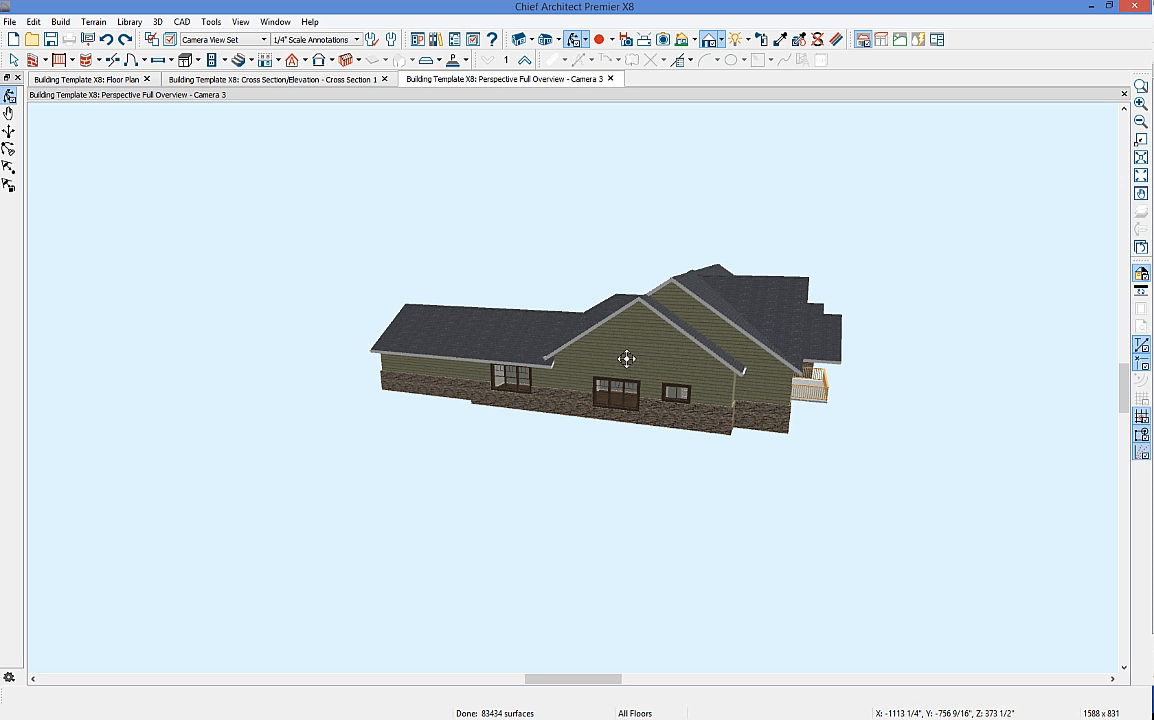
{"action": "left_click_drag", "start_coordinate": [667, 355], "coordinate": [482, 322]}
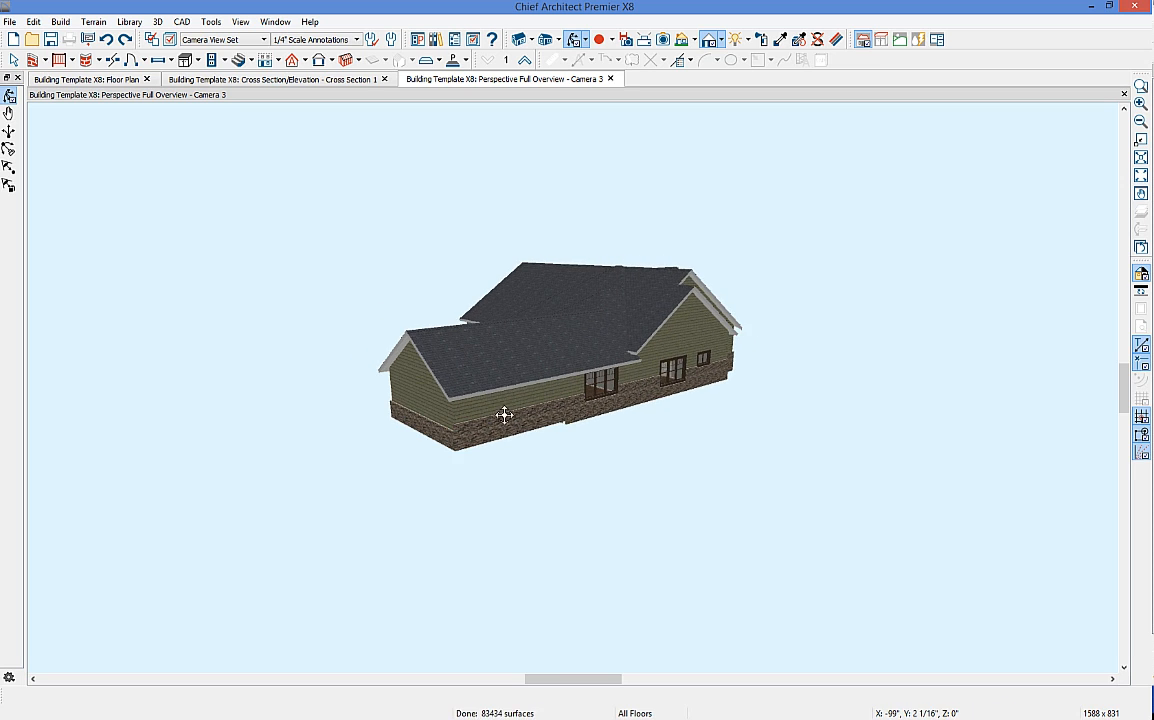
{"action": "left_click_drag", "start_coordinate": [319, 276], "coordinate": [630, 364]}
{"action": "scroll", "coordinate": [583, 391], "scroll_direction": "up", "scroll_amount": 5}
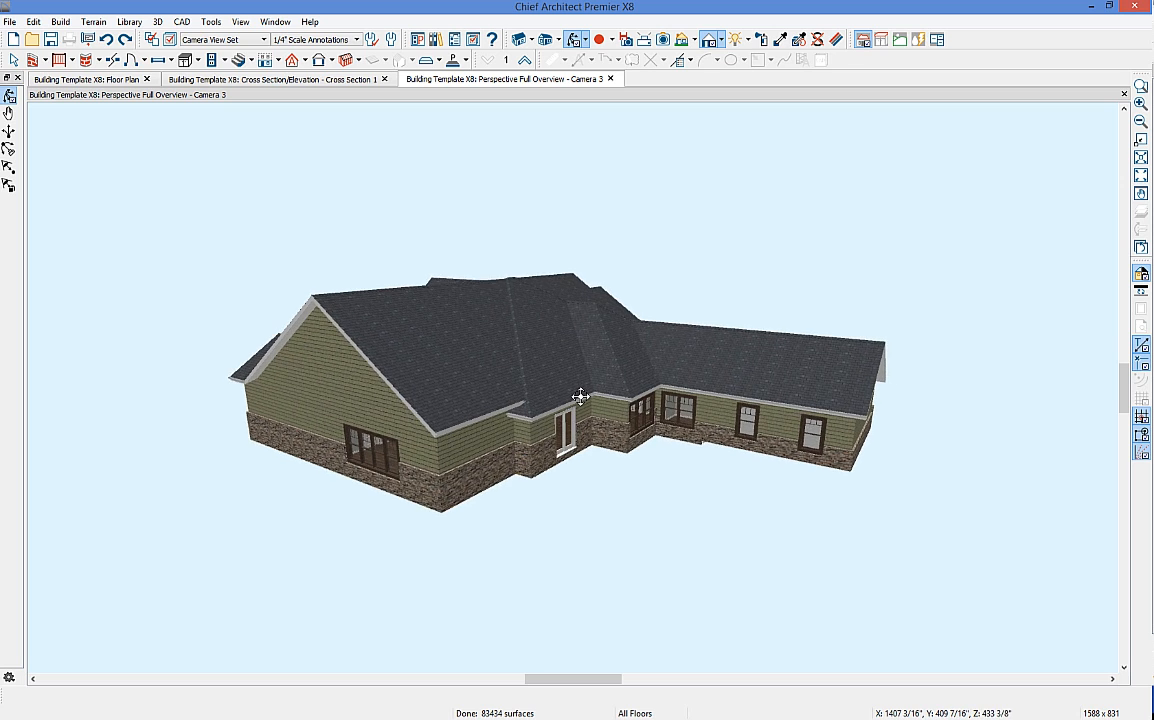
{"action": "key", "text": "space"}
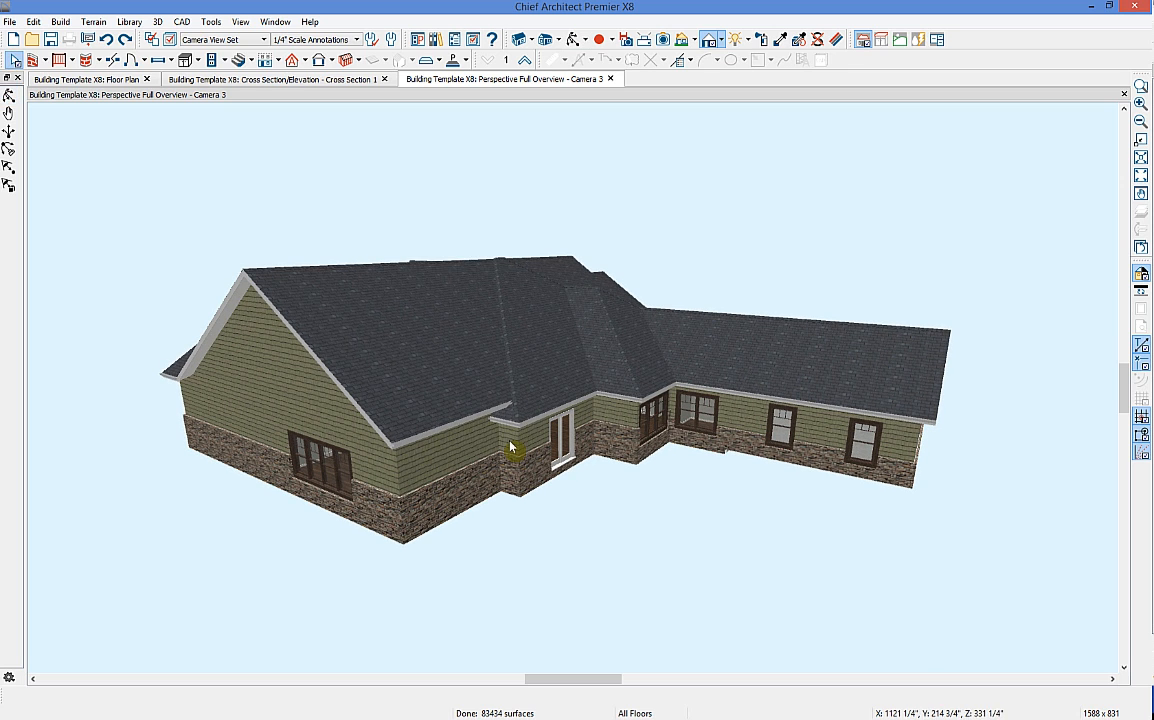
Step: Stretch the rear door's exterior room and wall outline outward, undoing the oversized stretch
{"action": "left_click", "coordinate": [512, 441]}
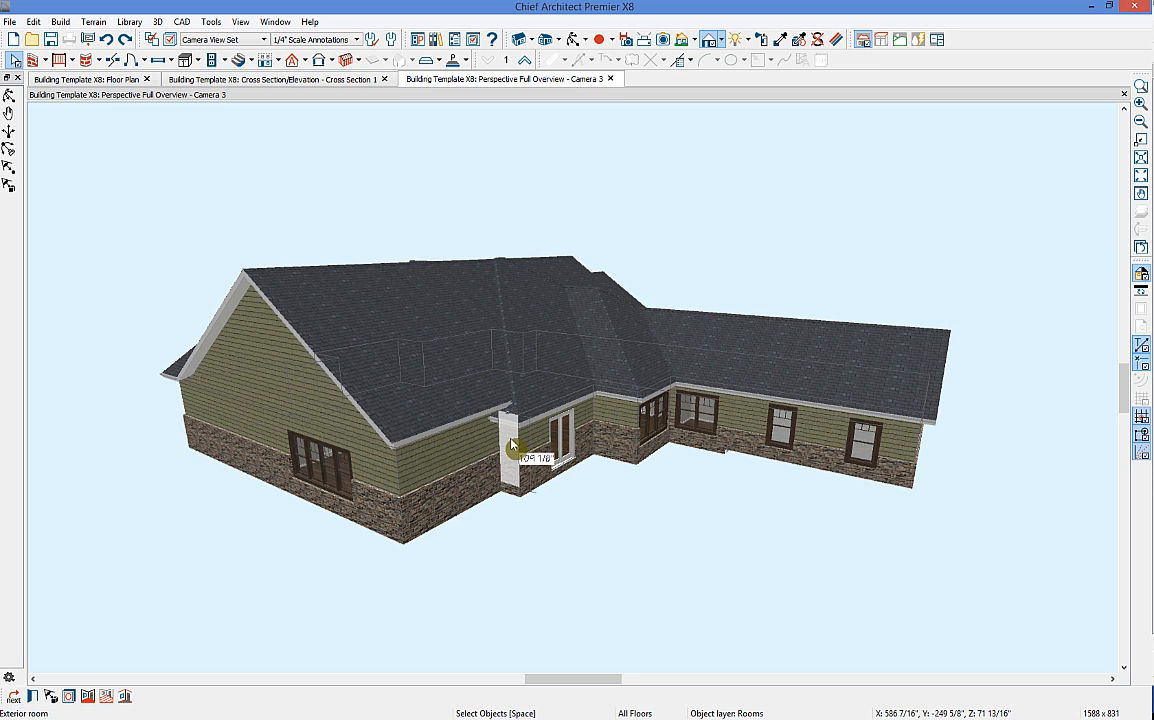
{"action": "left_click_drag", "start_coordinate": [522, 444], "coordinate": [575, 527]}
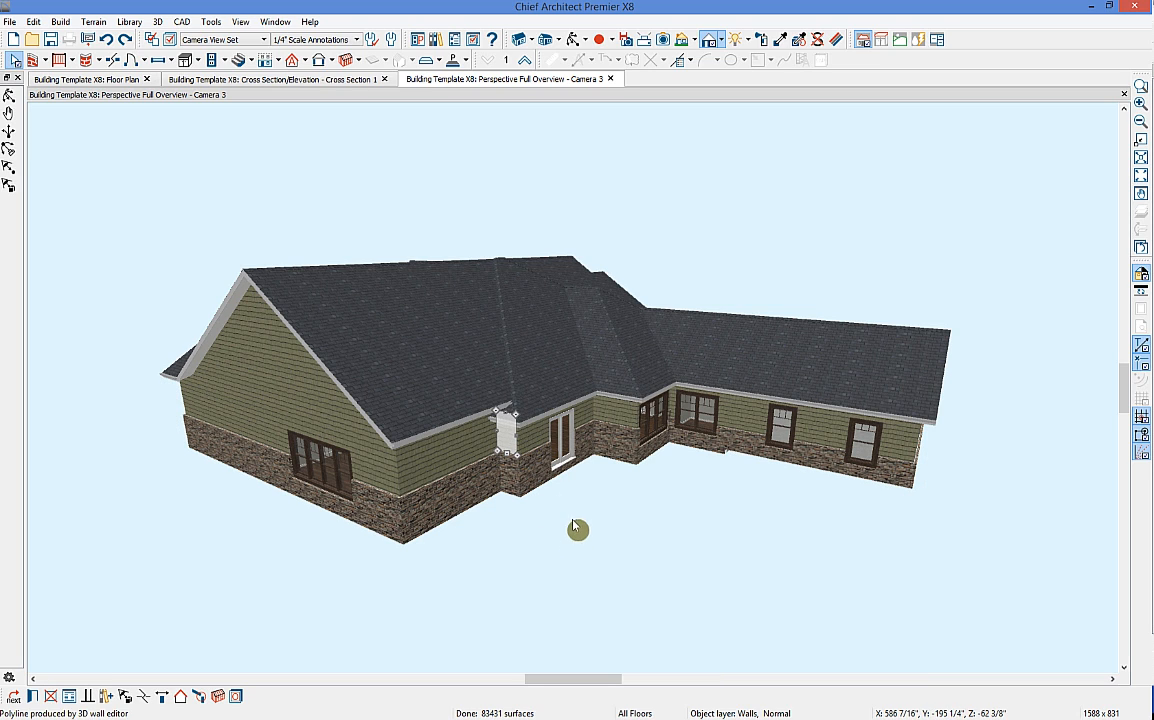
{"action": "left_click", "coordinate": [518, 441]}
{"action": "left_click_drag", "start_coordinate": [620, 416], "coordinate": [551, 539]}
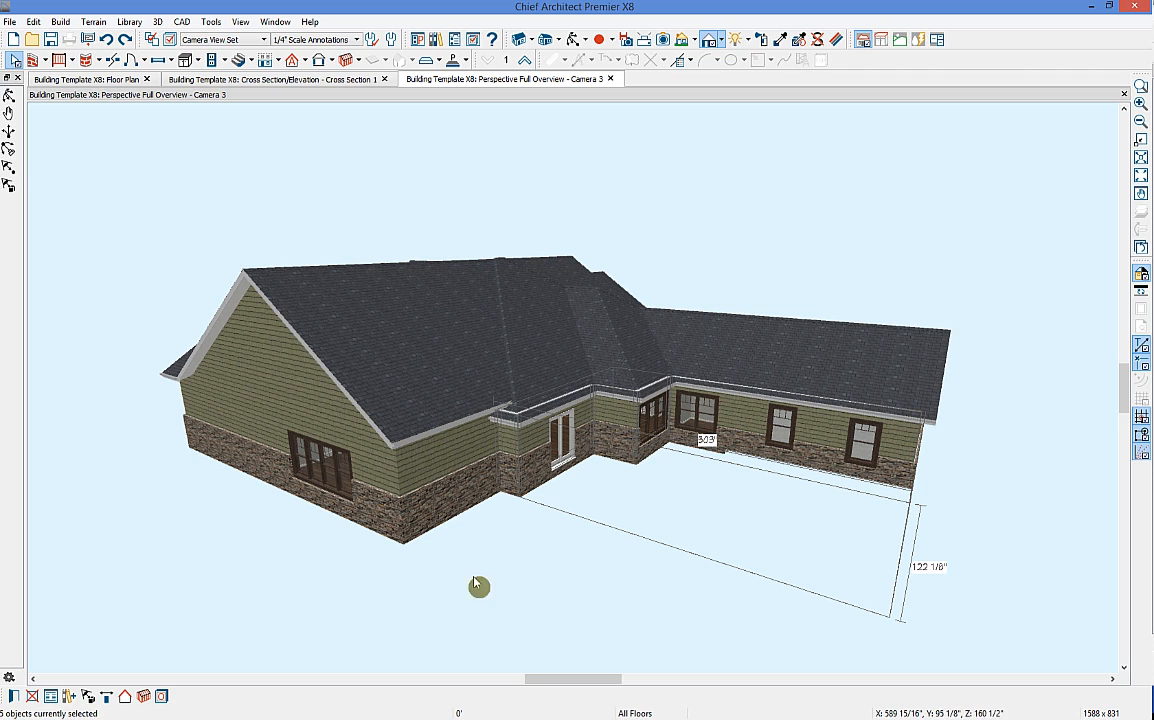
{"action": "key", "text": "ctrl+z"}
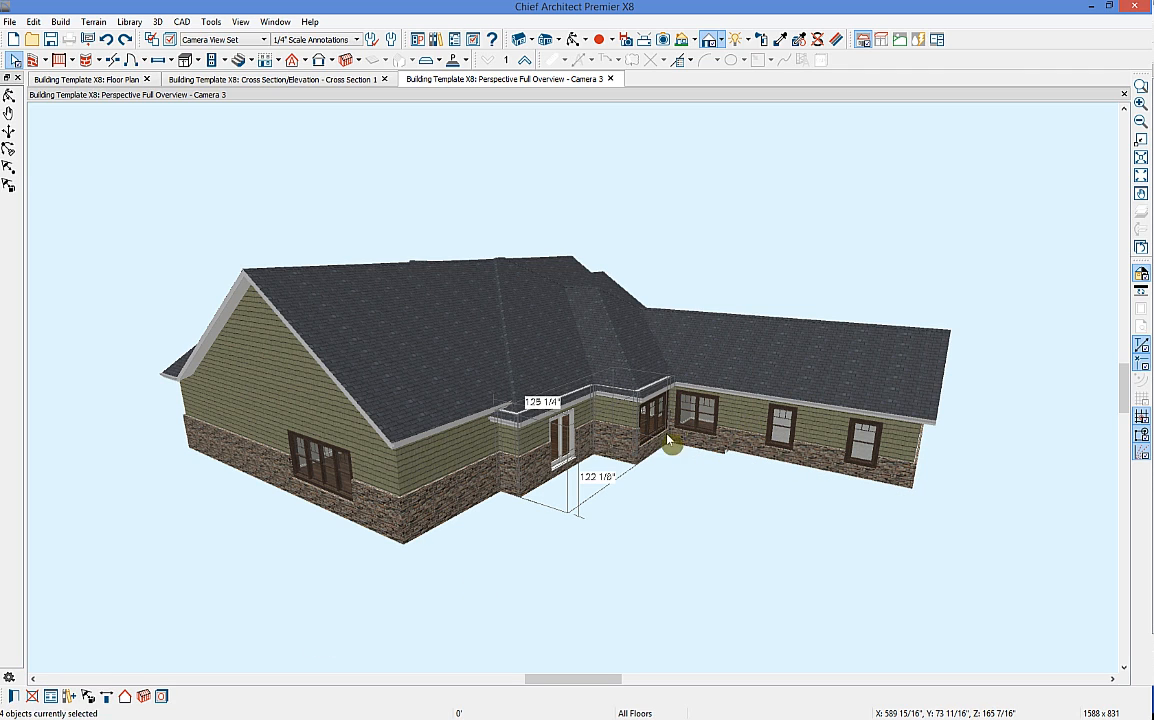
Step: Turn on Pitch in the porch walls' roof options so the roof rebuilds over the doorway
{"action": "left_click", "coordinate": [16, 699]}
{"action": "left_click", "coordinate": [188, 125]}
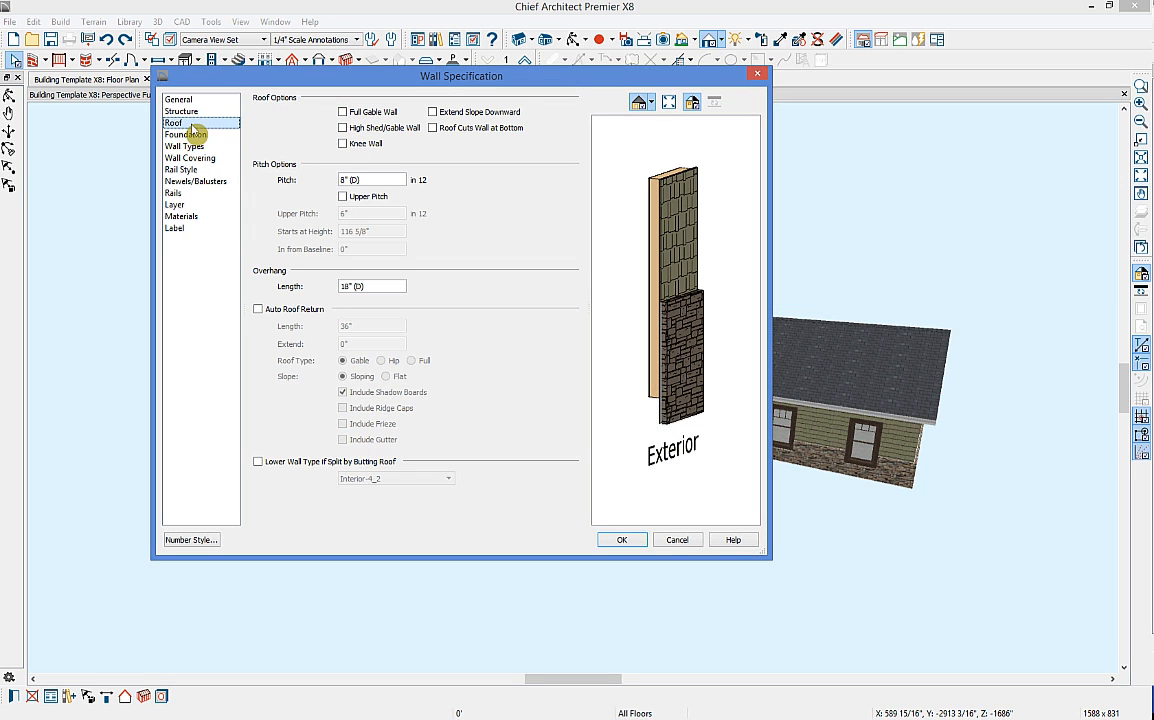
{"action": "left_click_drag", "start_coordinate": [368, 180], "coordinate": [283, 183]}
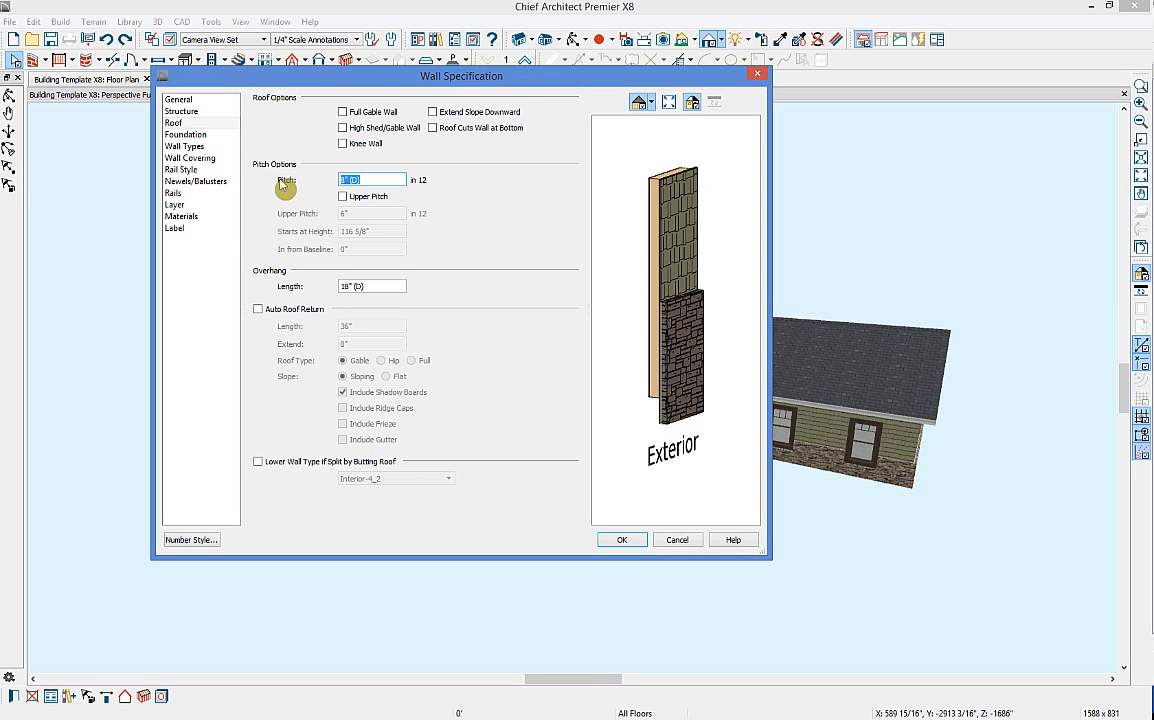
{"action": "left_click", "coordinate": [621, 540]}
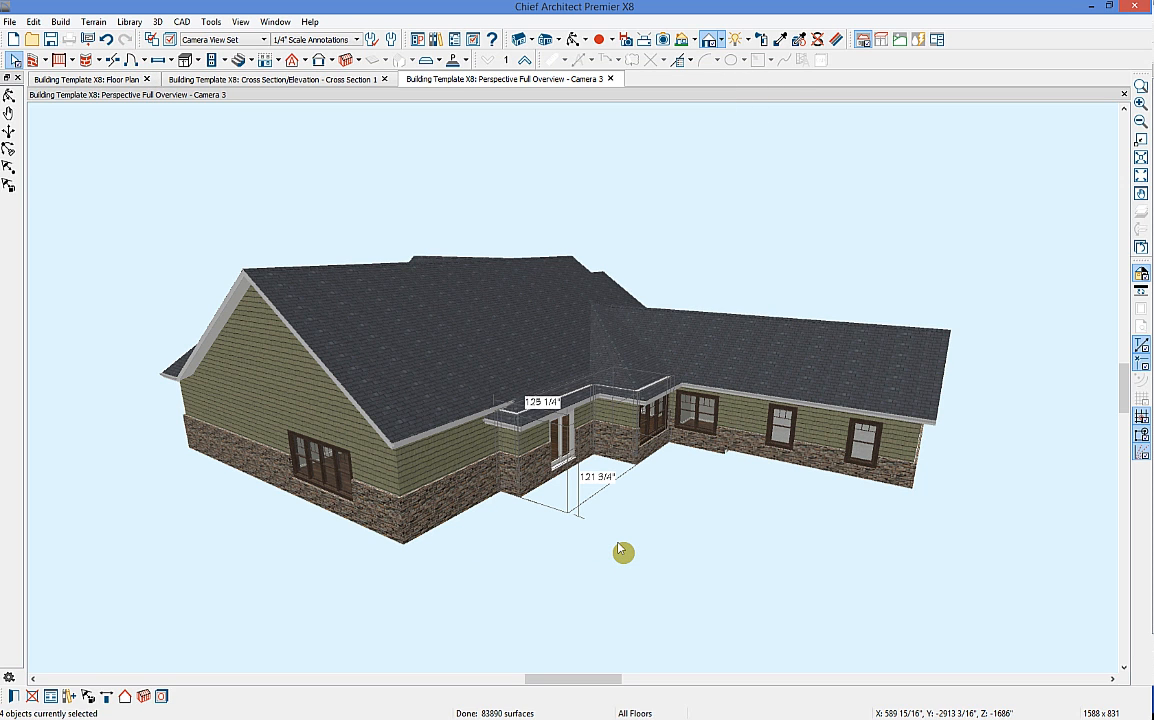
{"action": "left_click", "coordinate": [690, 530]}
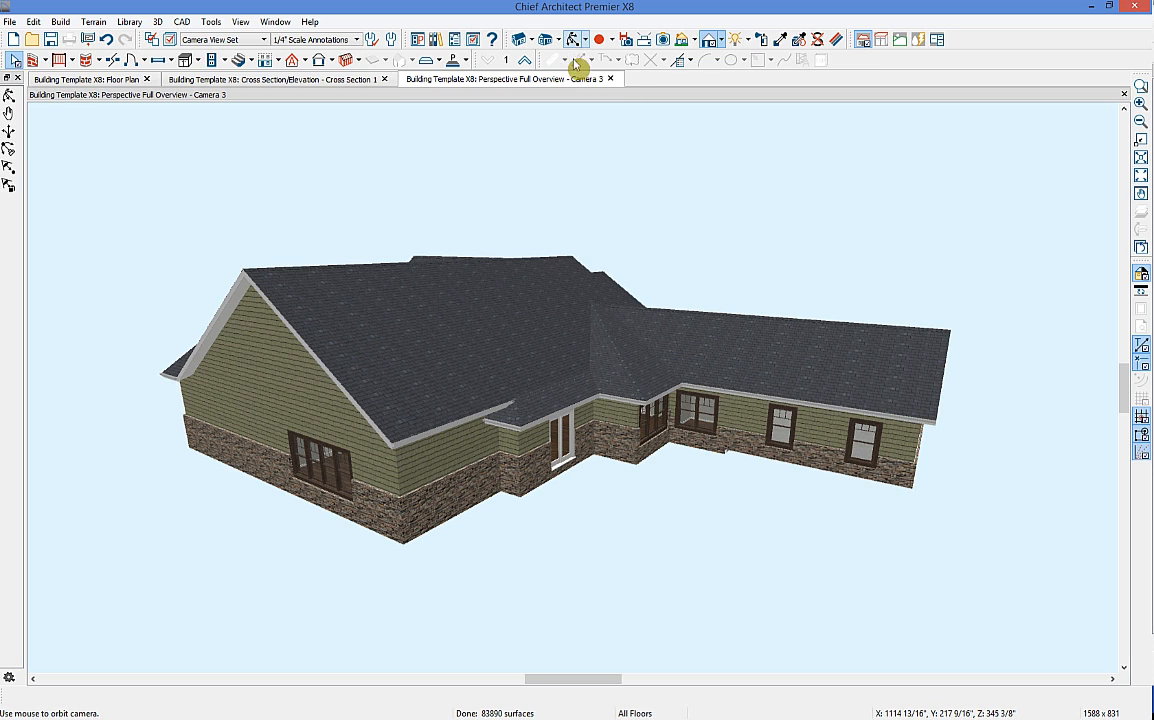
Step: Make the wall piece beside the rear door a gable wall
{"action": "left_click", "coordinate": [672, 418]}
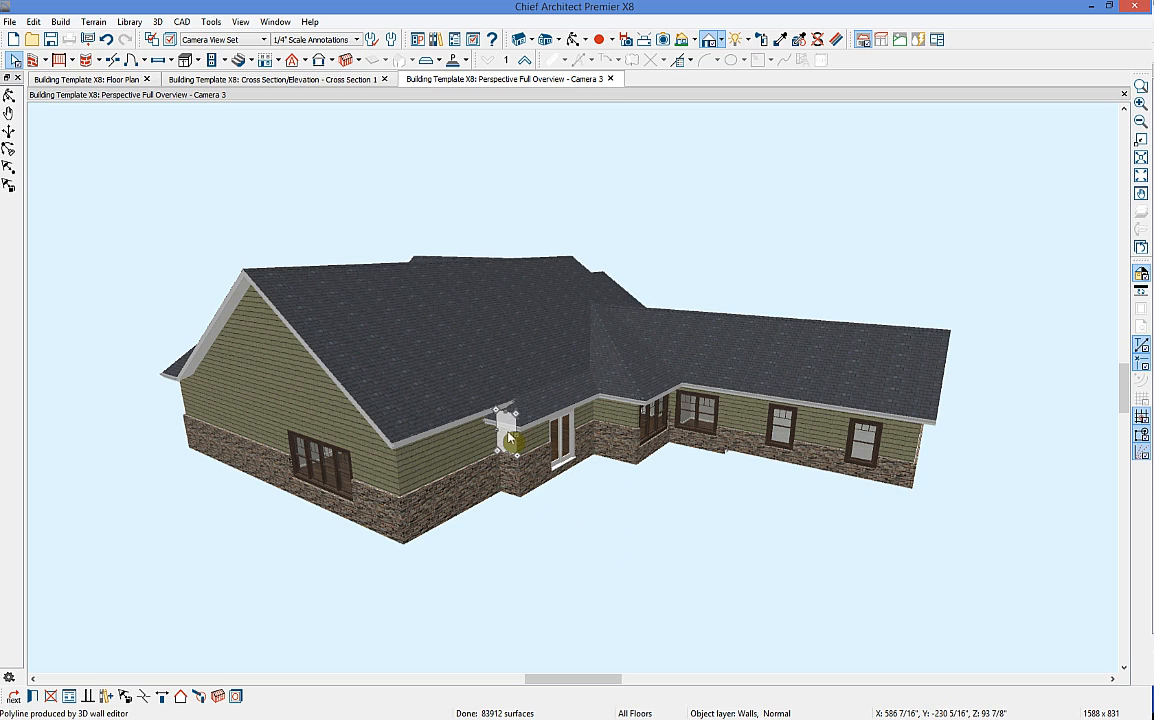
{"action": "left_click", "coordinate": [182, 697]}
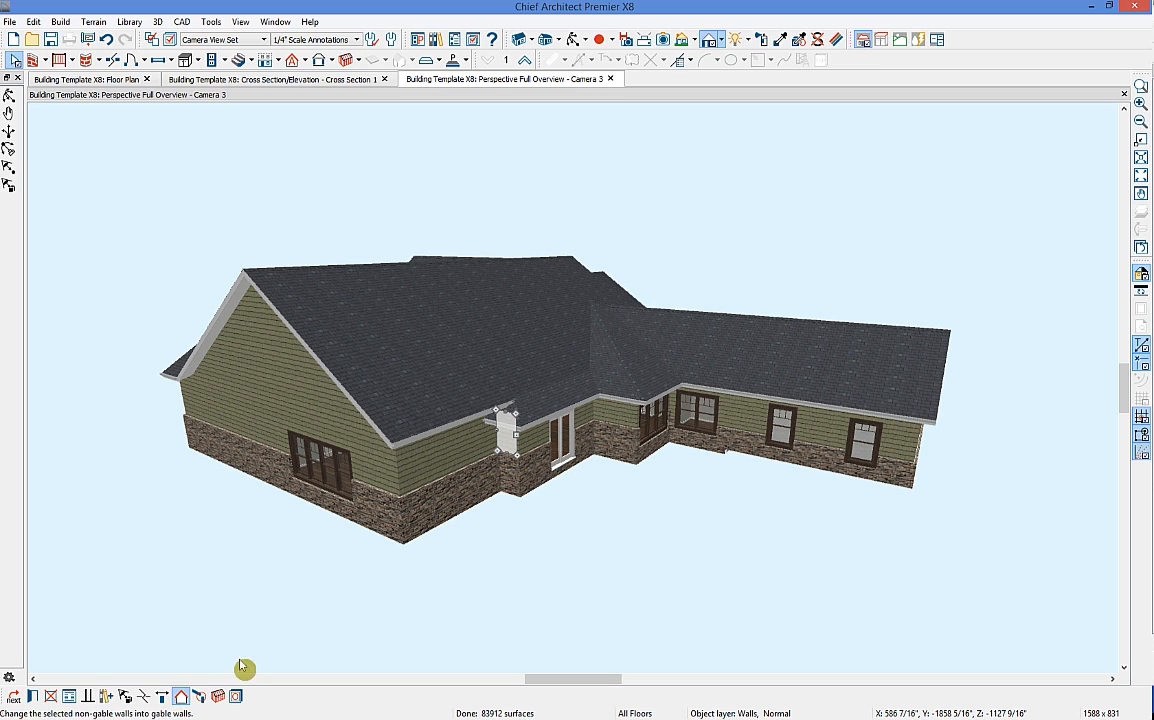
{"action": "left_click", "coordinate": [593, 519]}
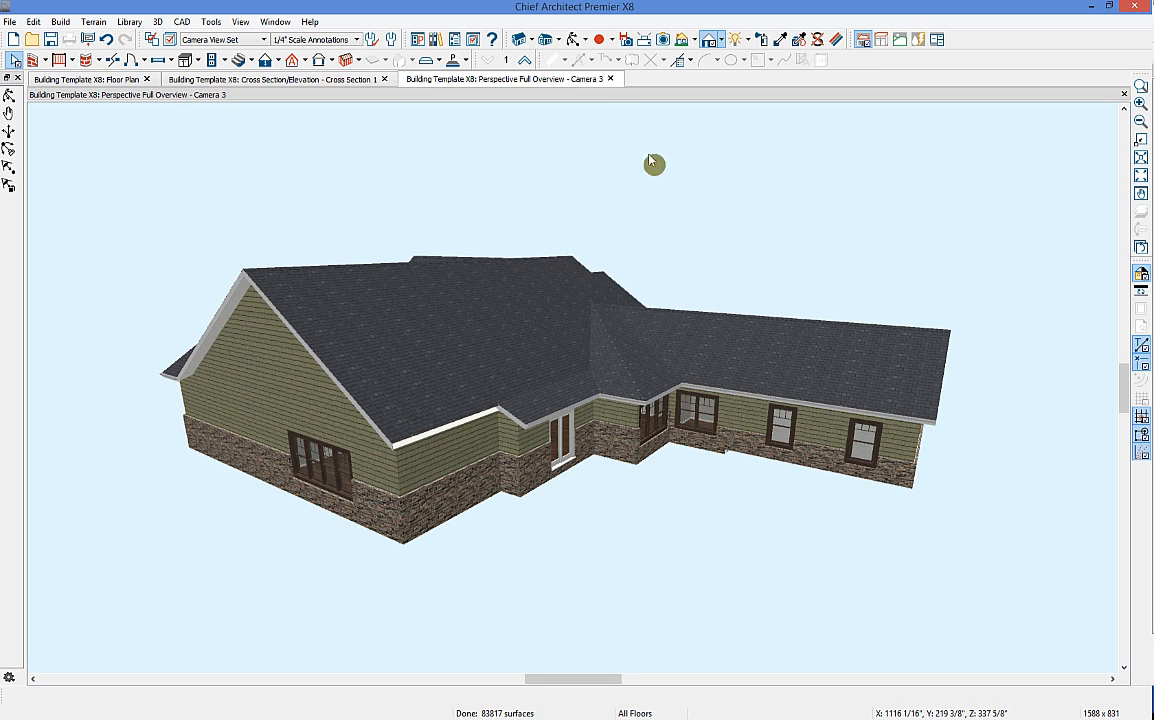
{"action": "left_click", "coordinate": [575, 40]}
Step: Orbit the 3D view to the front deck, then zoom into Cross Section 1's gable profile
{"action": "left_click_drag", "start_coordinate": [353, 255], "coordinate": [644, 242]}
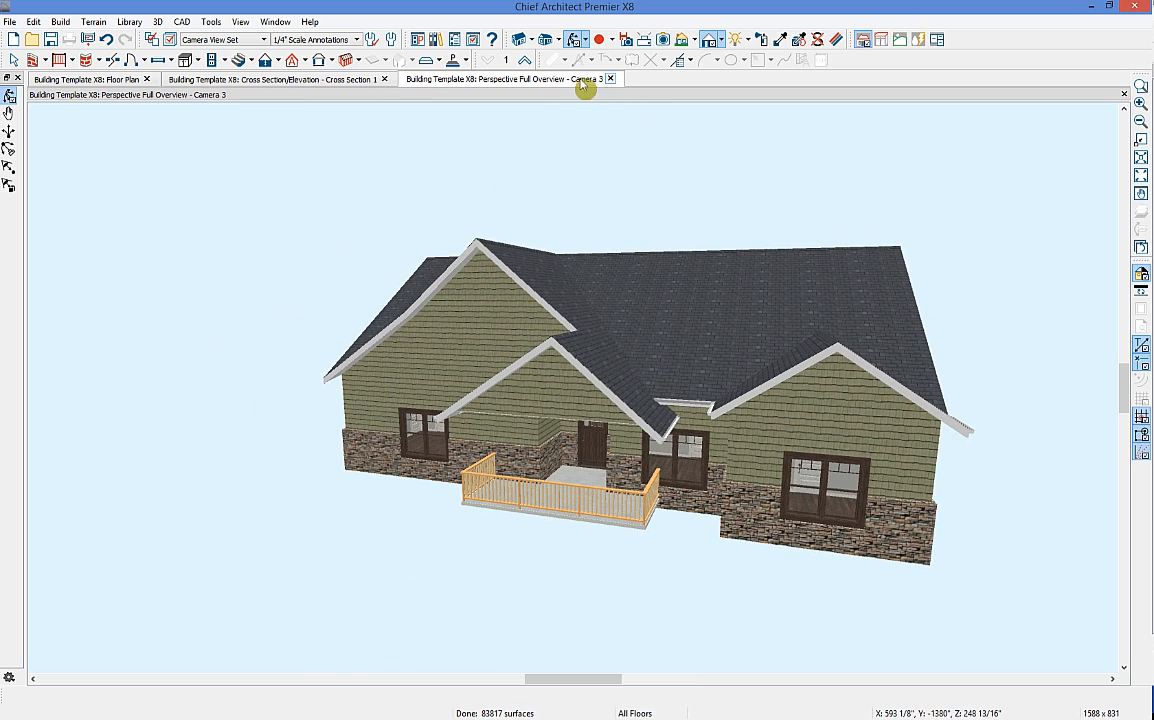
{"action": "left_click", "coordinate": [319, 81]}
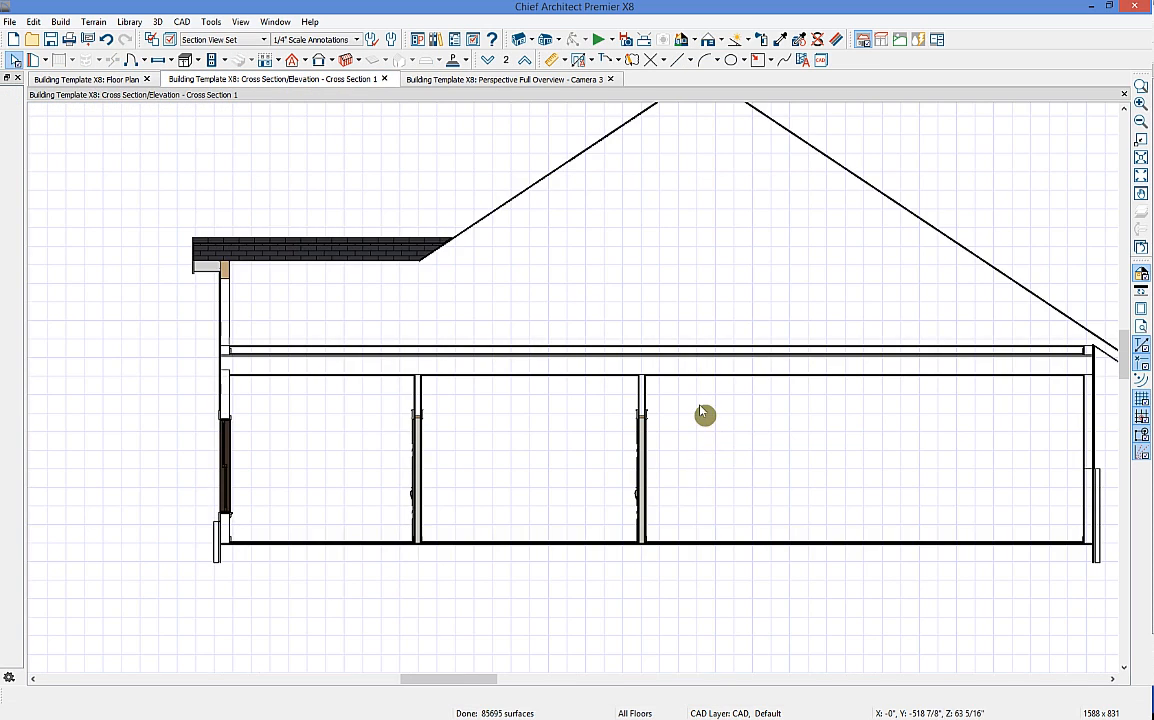
{"action": "scroll", "coordinate": [711, 438], "scroll_direction": "down", "scroll_amount": 3}
{"action": "scroll", "coordinate": [641, 418], "scroll_direction": "up", "scroll_amount": 1}
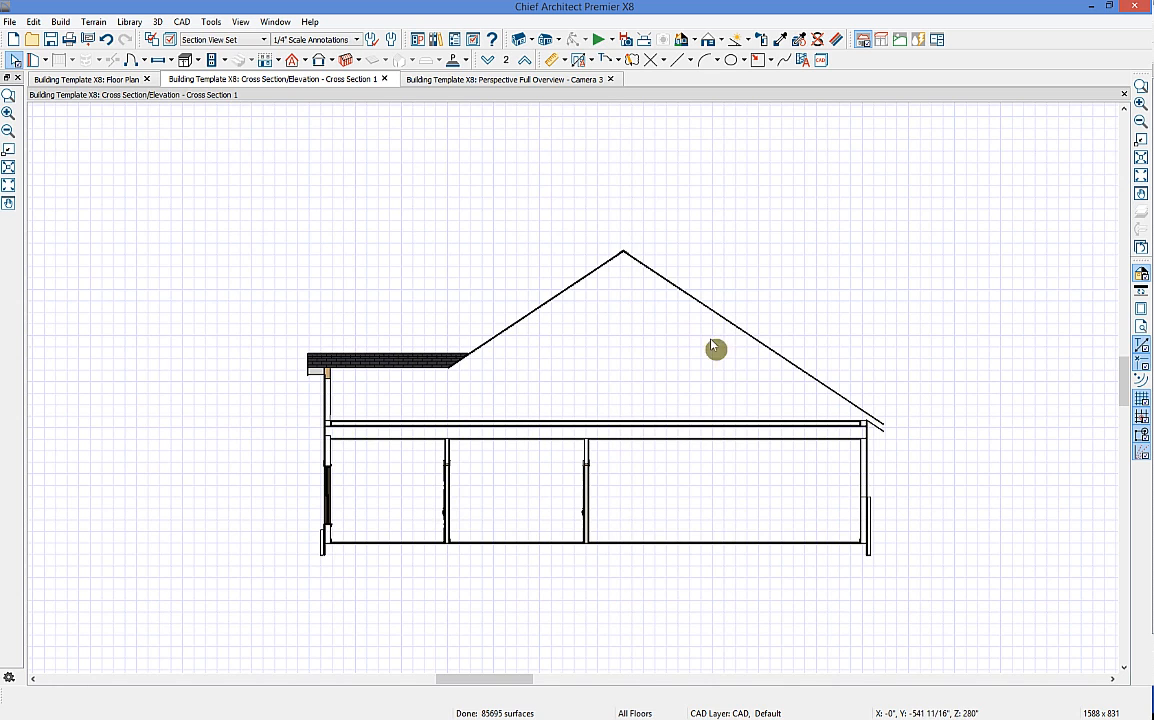
{"action": "scroll", "coordinate": [804, 432], "scroll_direction": "up", "scroll_amount": 1}
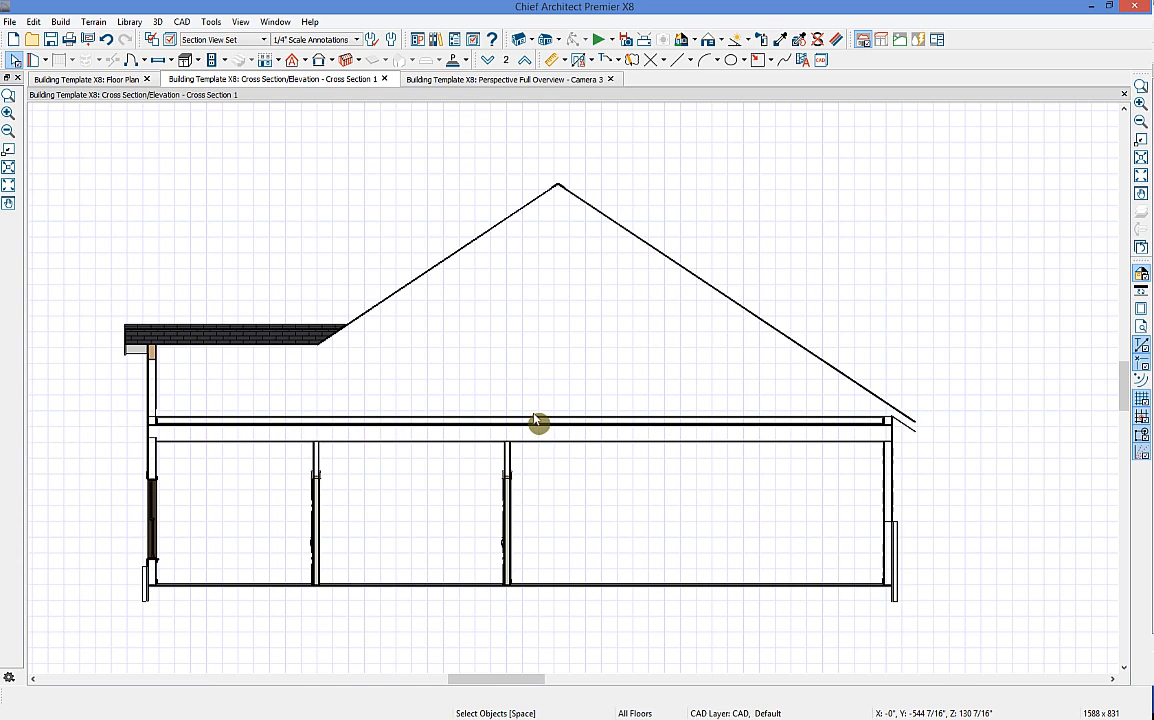
{"action": "left_click", "coordinate": [97, 82]}
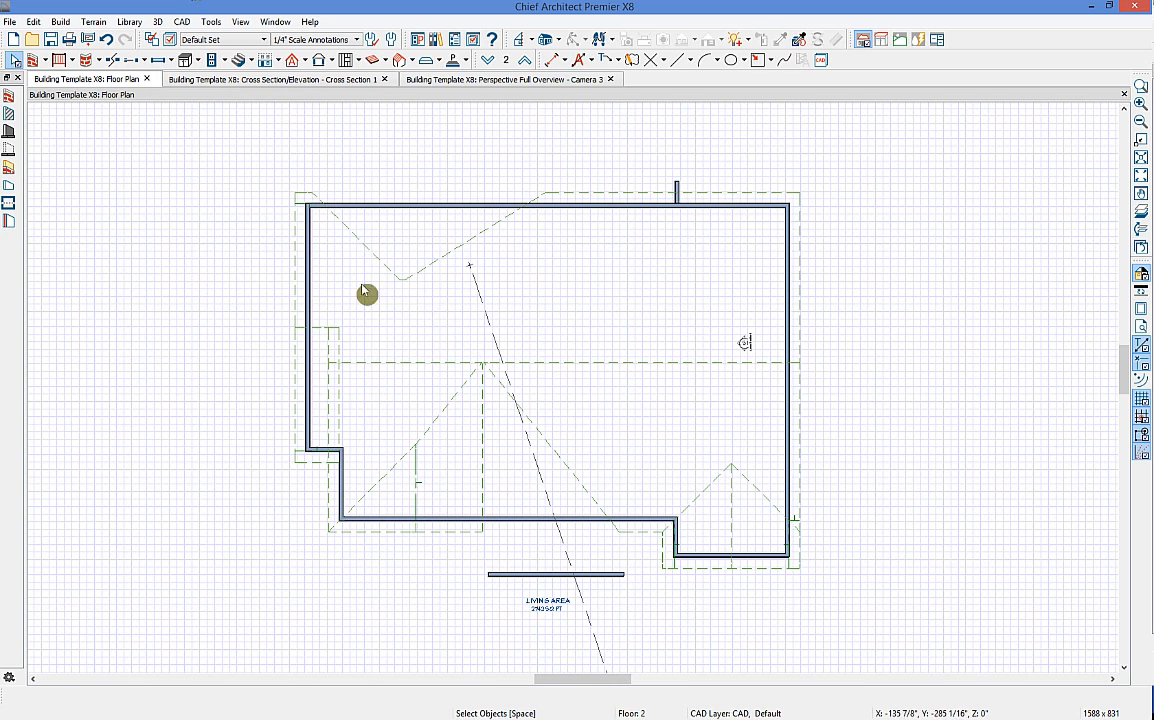
{"action": "left_click", "coordinate": [549, 311]}
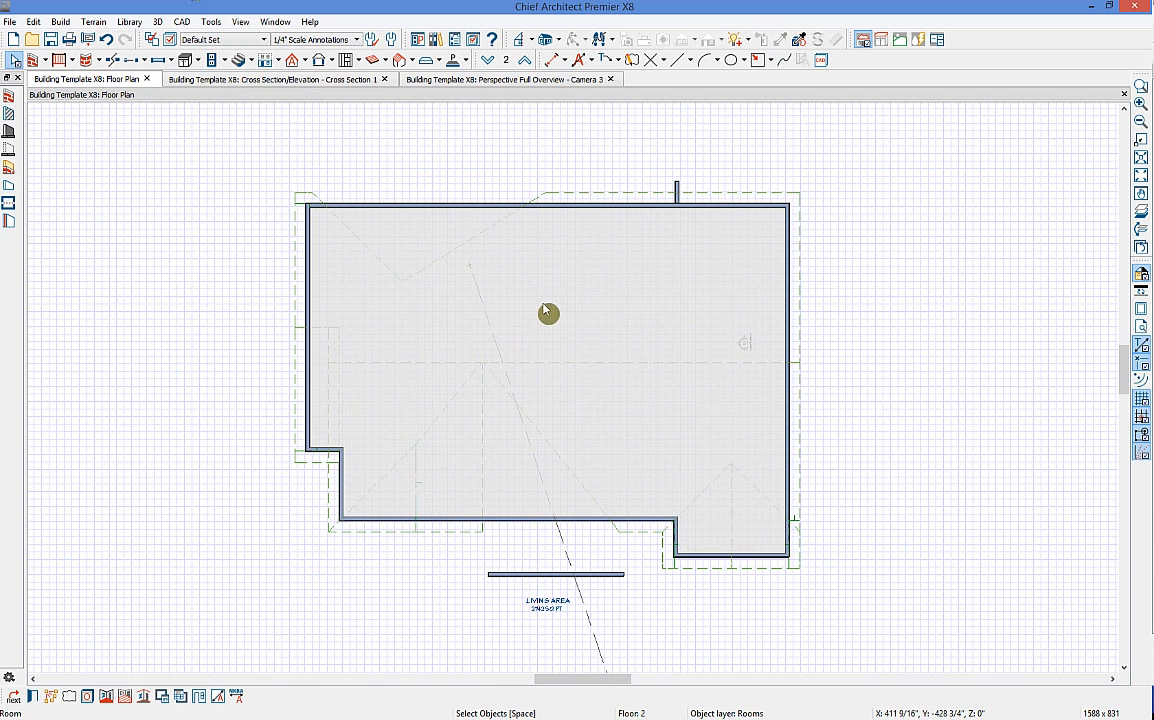
{"action": "left_click", "coordinate": [31, 696]}
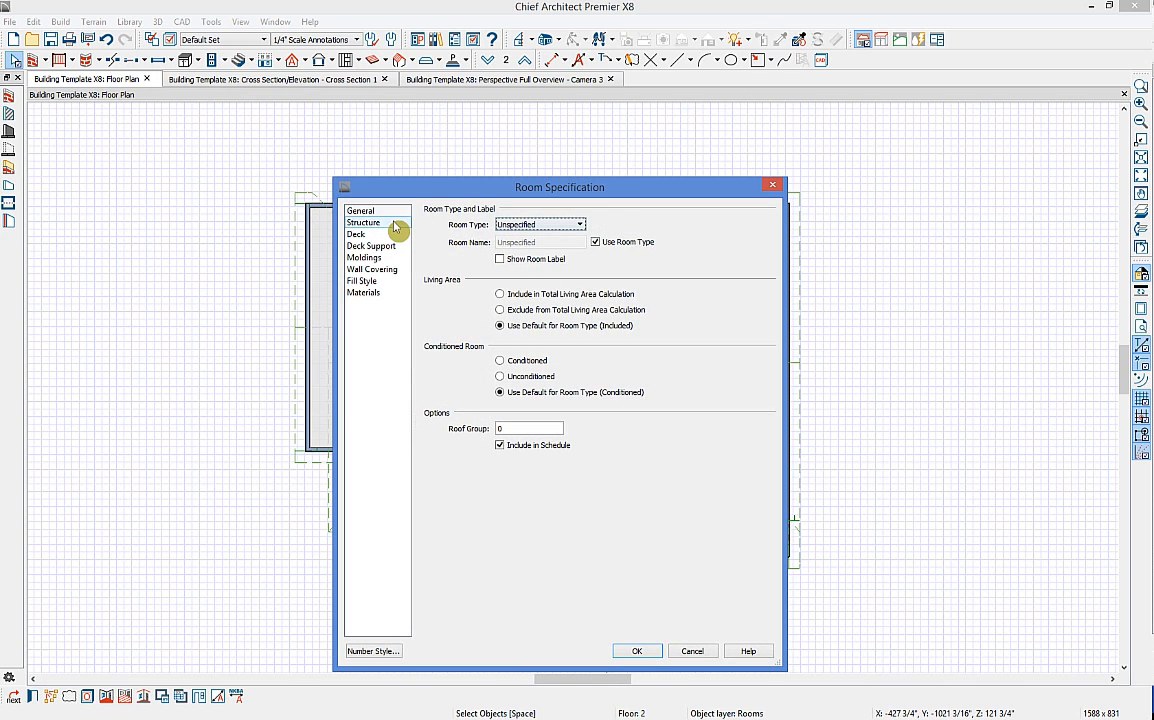
{"action": "left_click", "coordinate": [388, 222]}
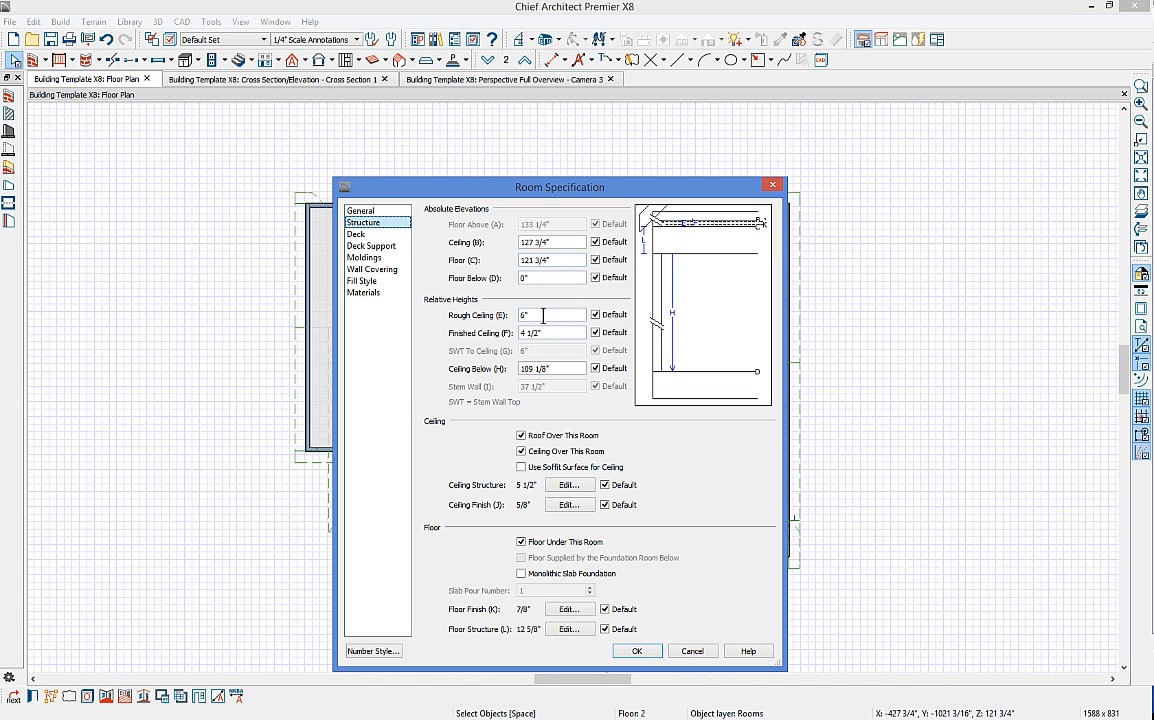
{"action": "double_click", "coordinate": [543, 318]}
{"action": "type", "text": "100"}
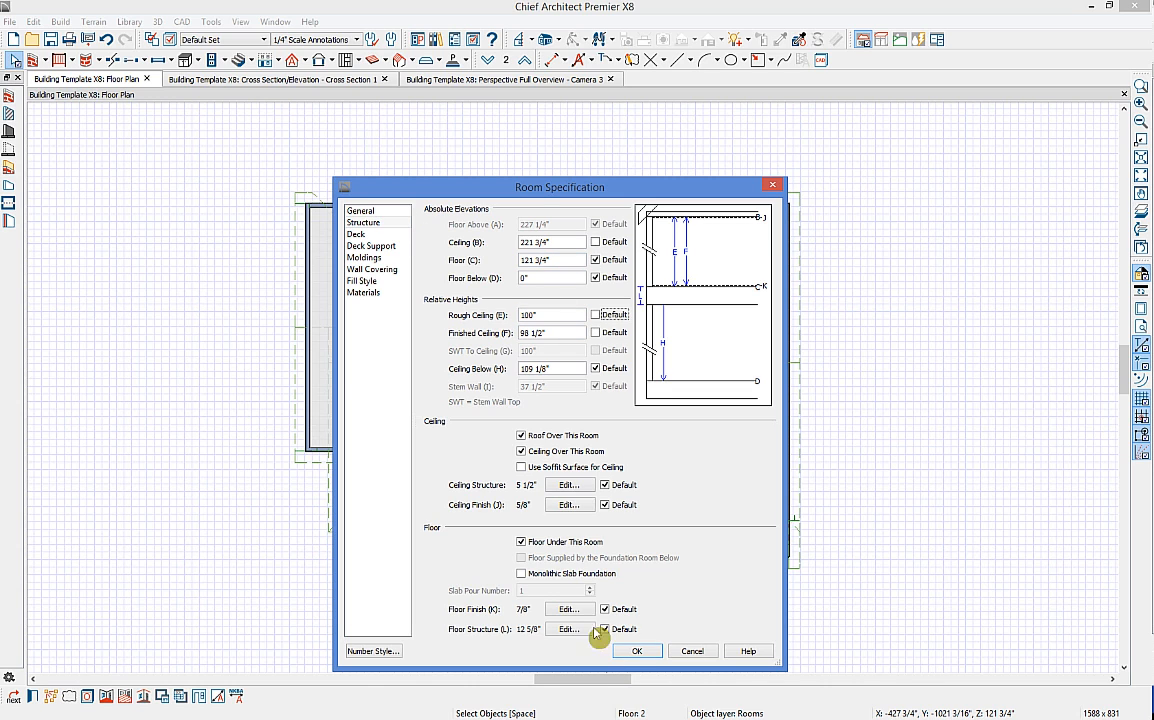
{"action": "left_click", "coordinate": [636, 650]}
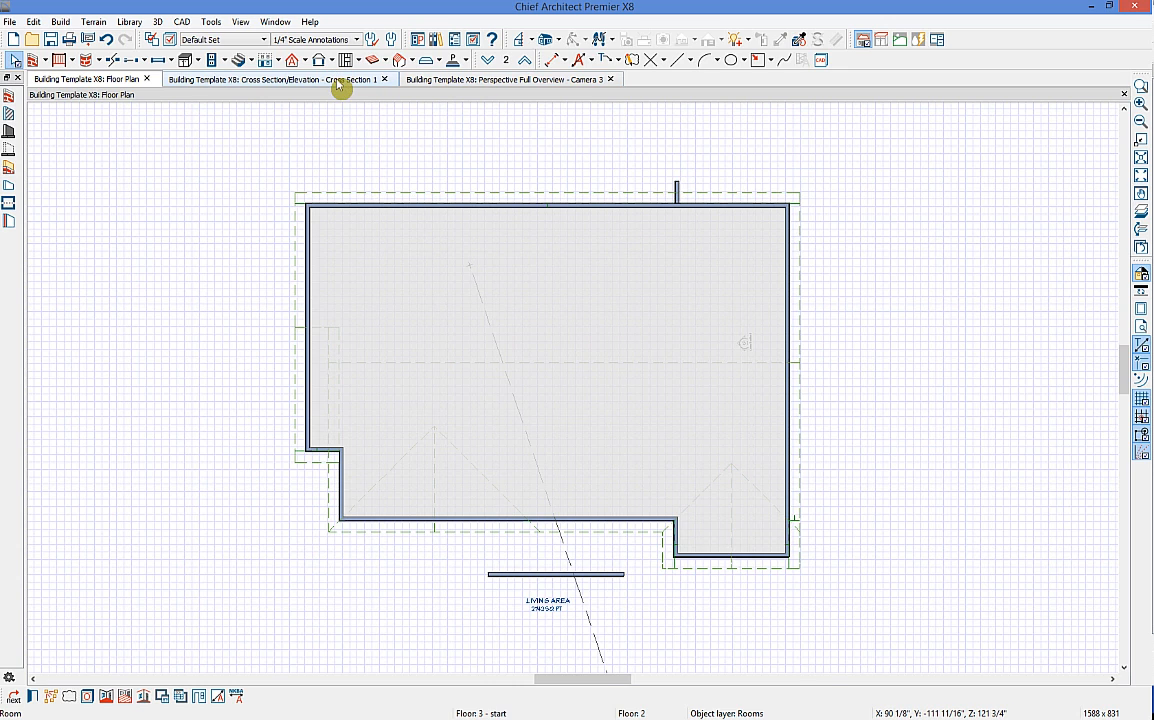
{"action": "key", "text": "ctrl+Tab"}
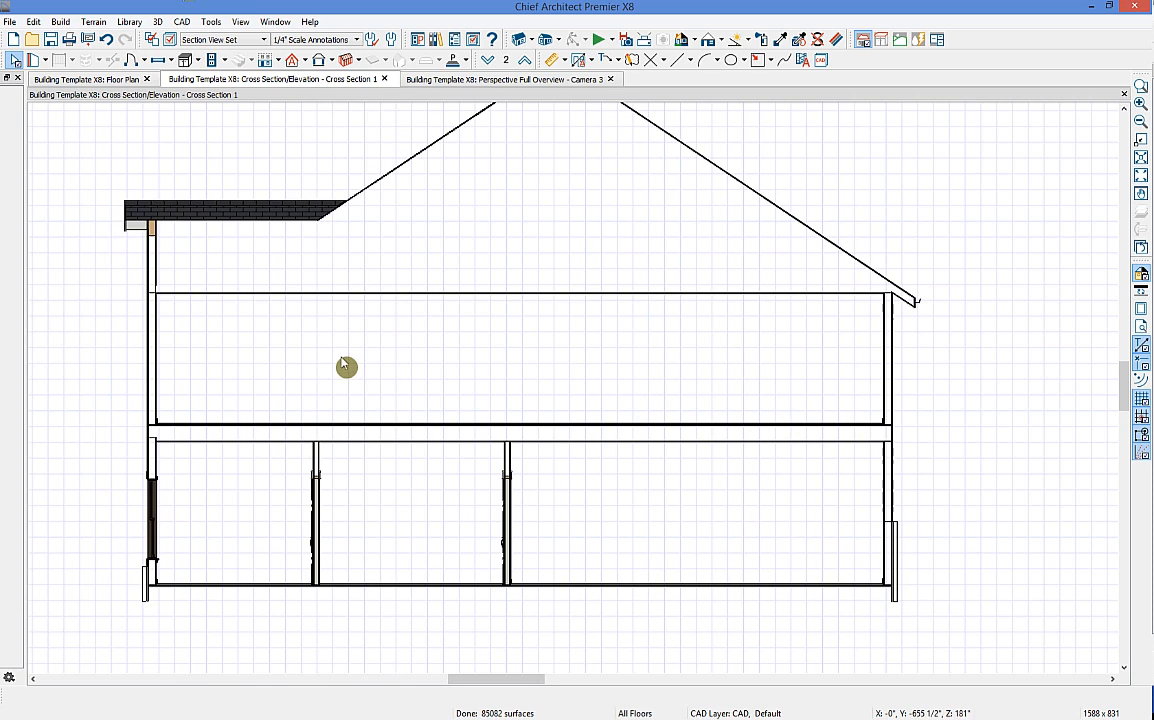
Step: Undo the last change, rebuild roof planes with Auto Rebuild Roofs off, and open the room's specification
{"action": "left_click", "coordinate": [100, 80]}
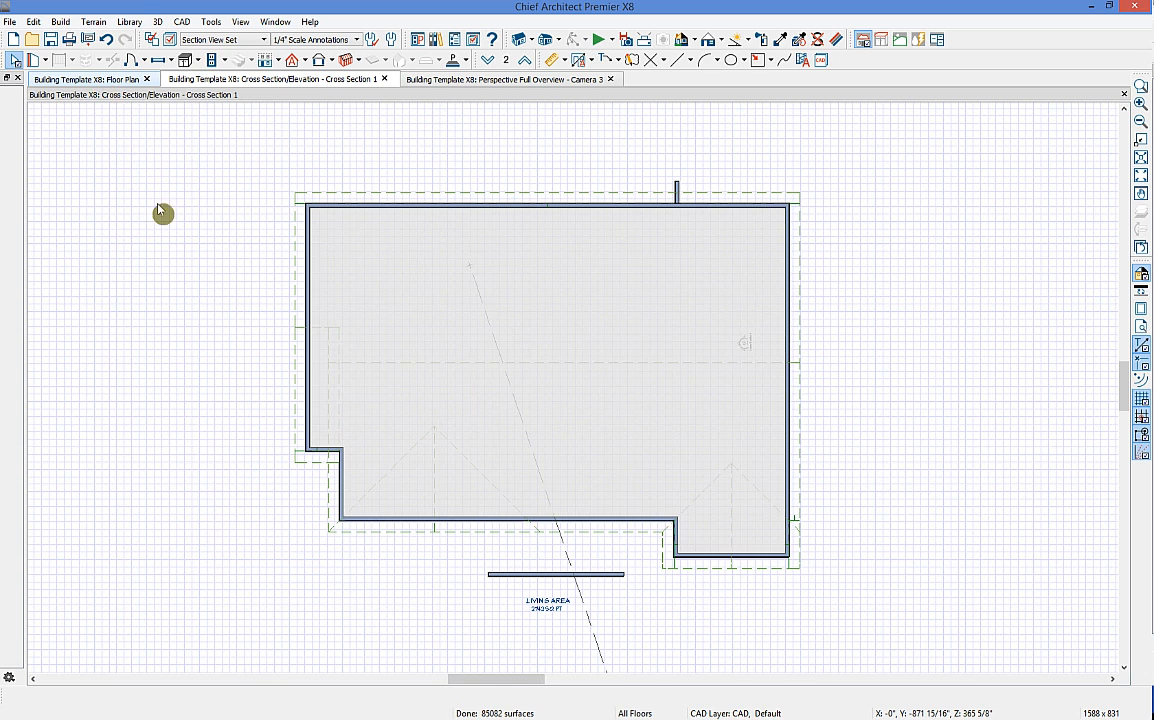
{"action": "key", "text": "ctrl+z"}
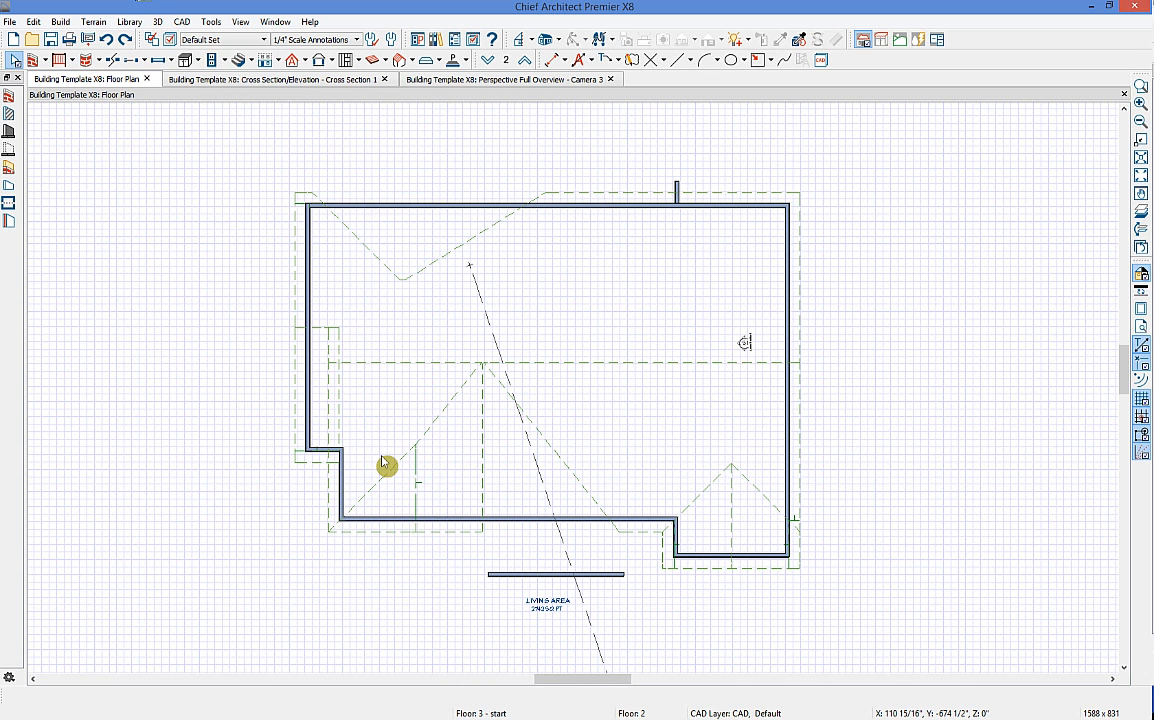
{"action": "left_click", "coordinate": [294, 61]}
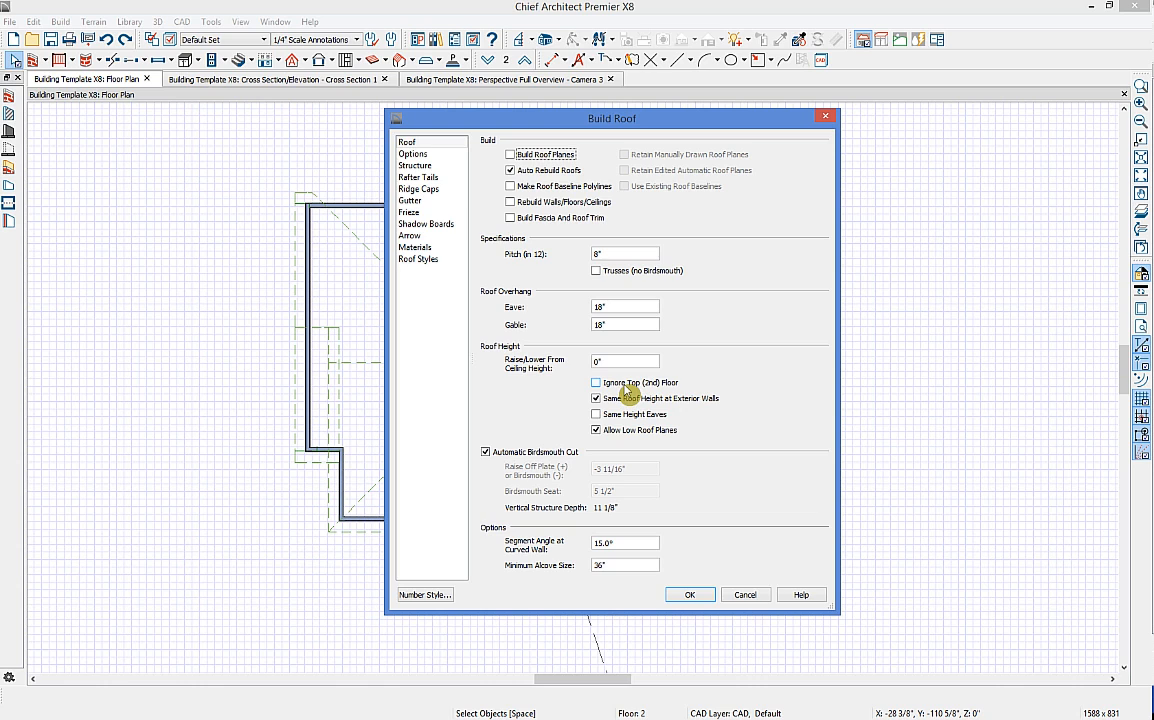
{"action": "left_click", "coordinate": [510, 170]}
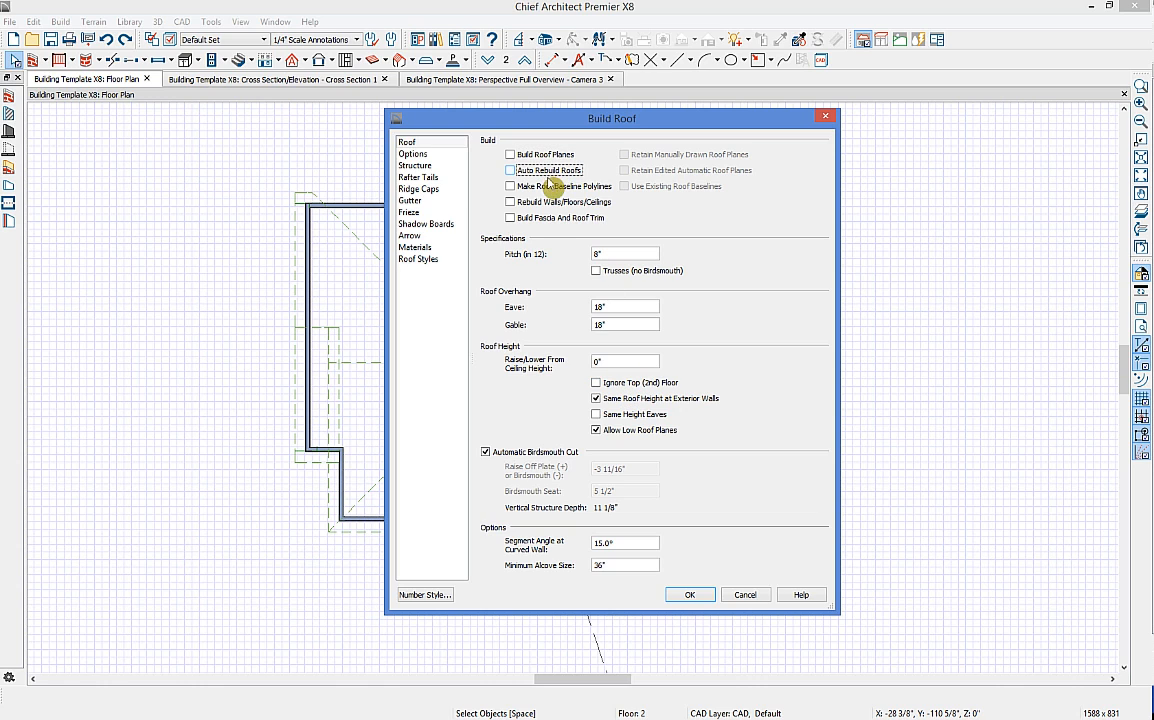
{"action": "left_click", "coordinate": [692, 595]}
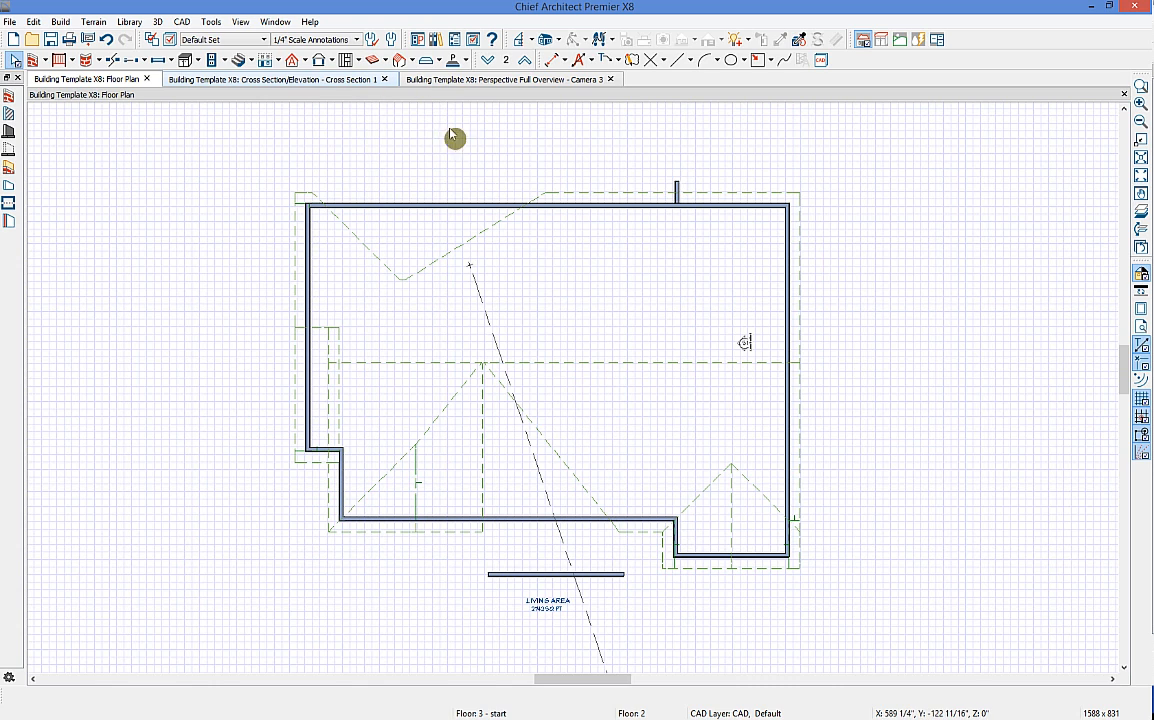
{"action": "double_click", "coordinate": [657, 304]}
Step: Set the room's Rough Ceiling height to 10 in its structure settings
{"action": "left_click", "coordinate": [356, 234]}
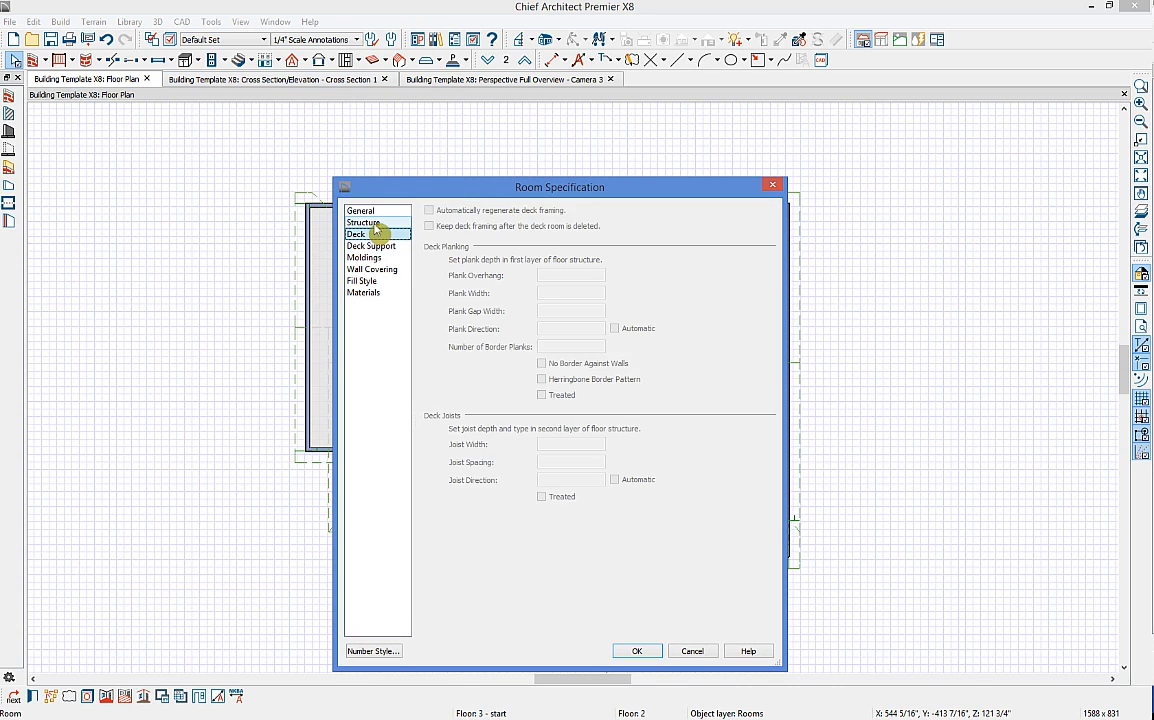
{"action": "left_click", "coordinate": [363, 222]}
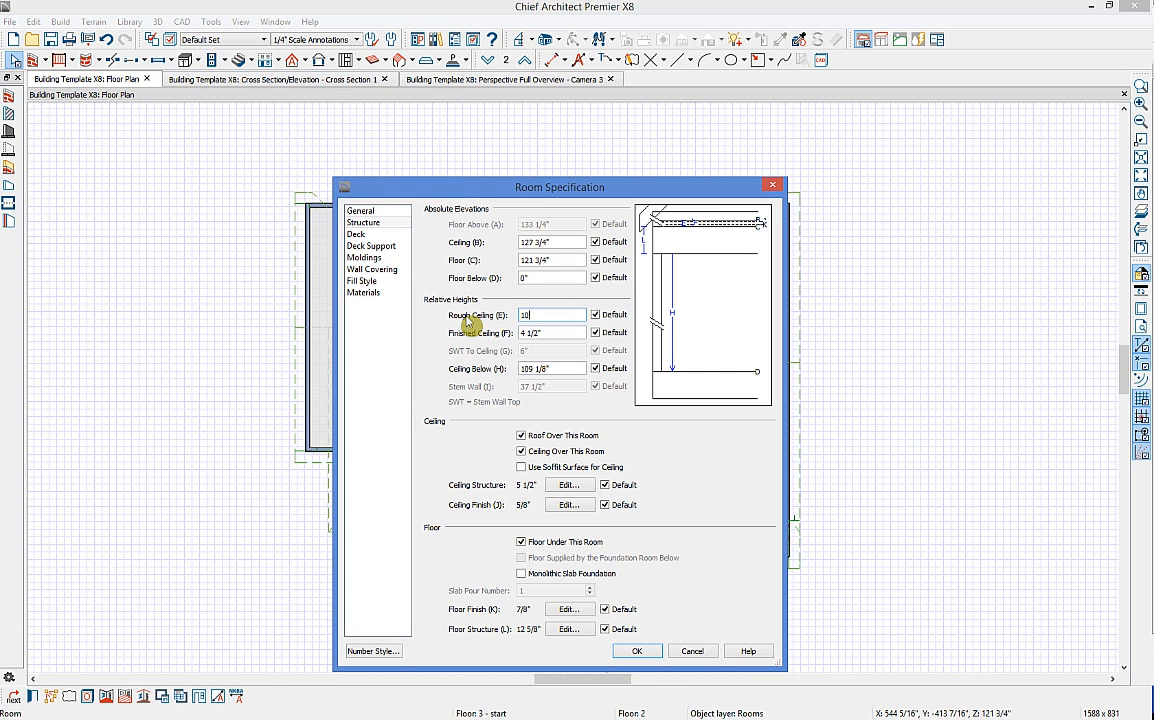
{"action": "type", "text": "10"}
{"action": "left_click", "coordinate": [636, 651]}
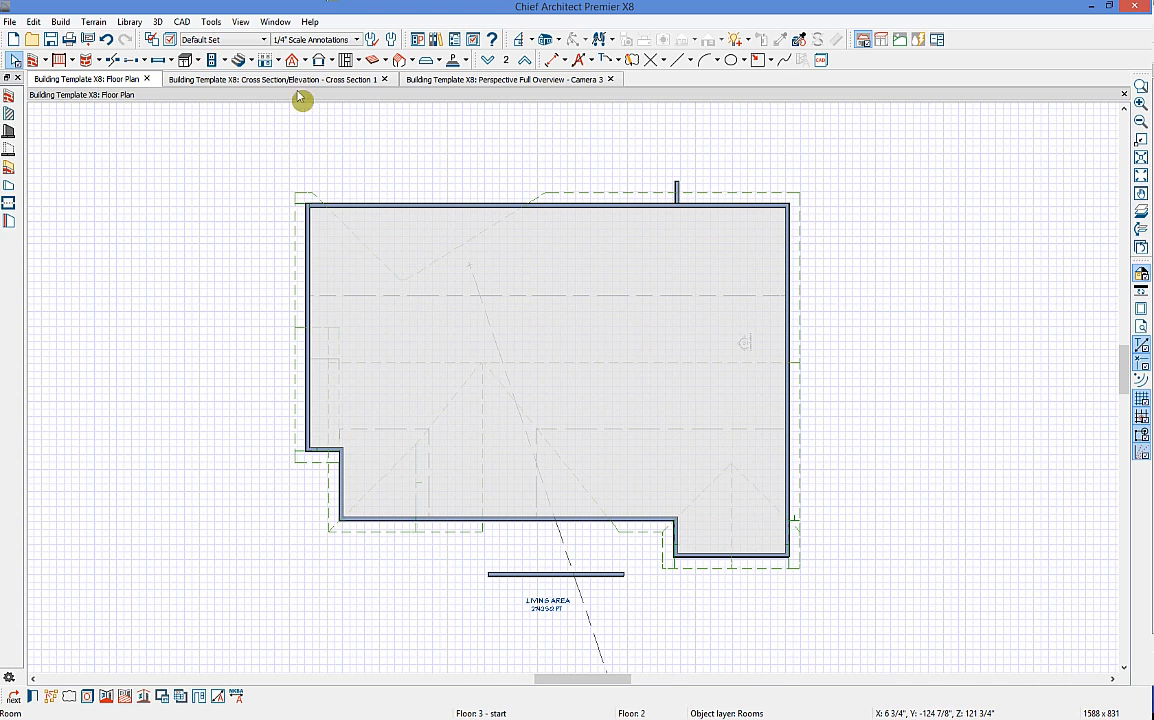
Step: Show the cross-section view and pan it to reveal the roof ridge
{"action": "left_click", "coordinate": [322, 62]}
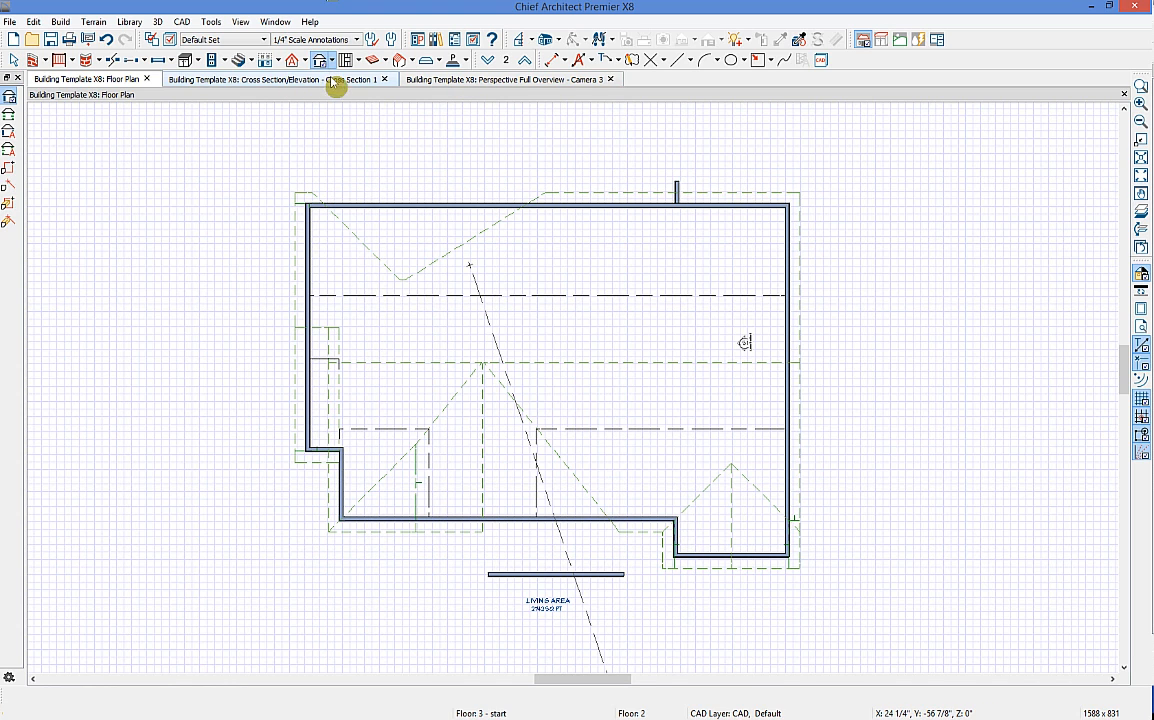
{"action": "left_click", "coordinate": [330, 80]}
{"action": "middle_click_drag", "start_coordinate": [599, 261], "coordinate": [461, 309]}
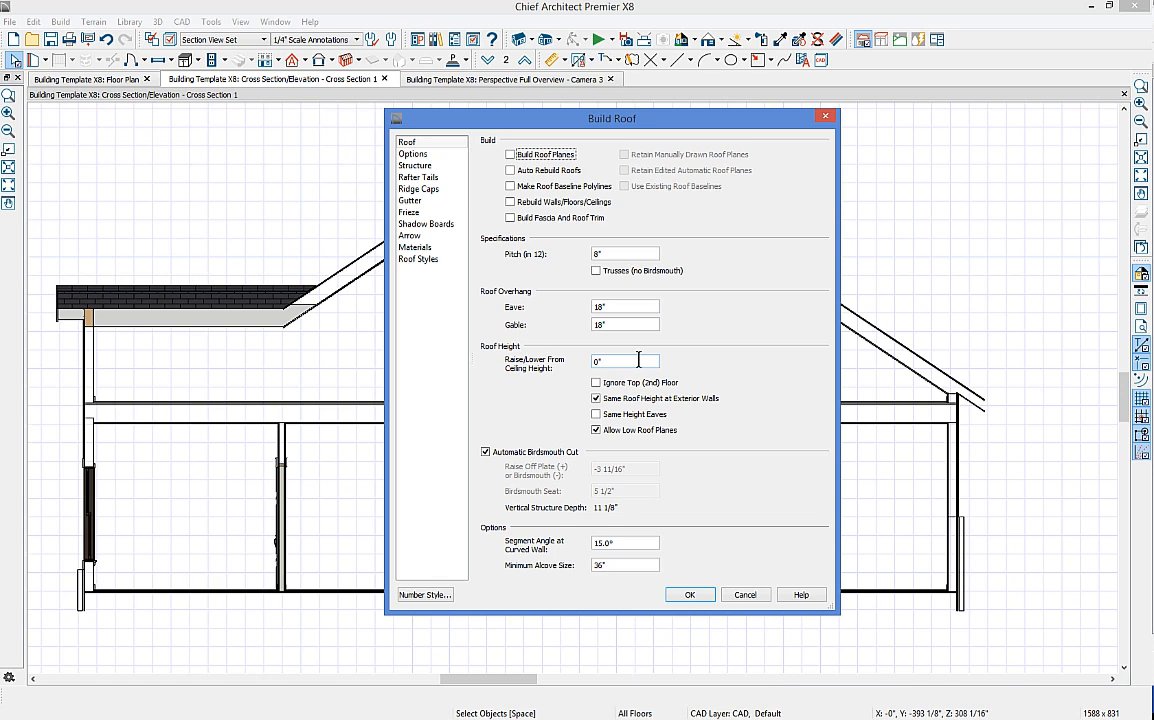
Step: Rebuild the roof as a tall gable, then return to a zoomed-in Floor 2 plan in Select Objects mode
{"action": "left_click", "coordinate": [689, 594]}
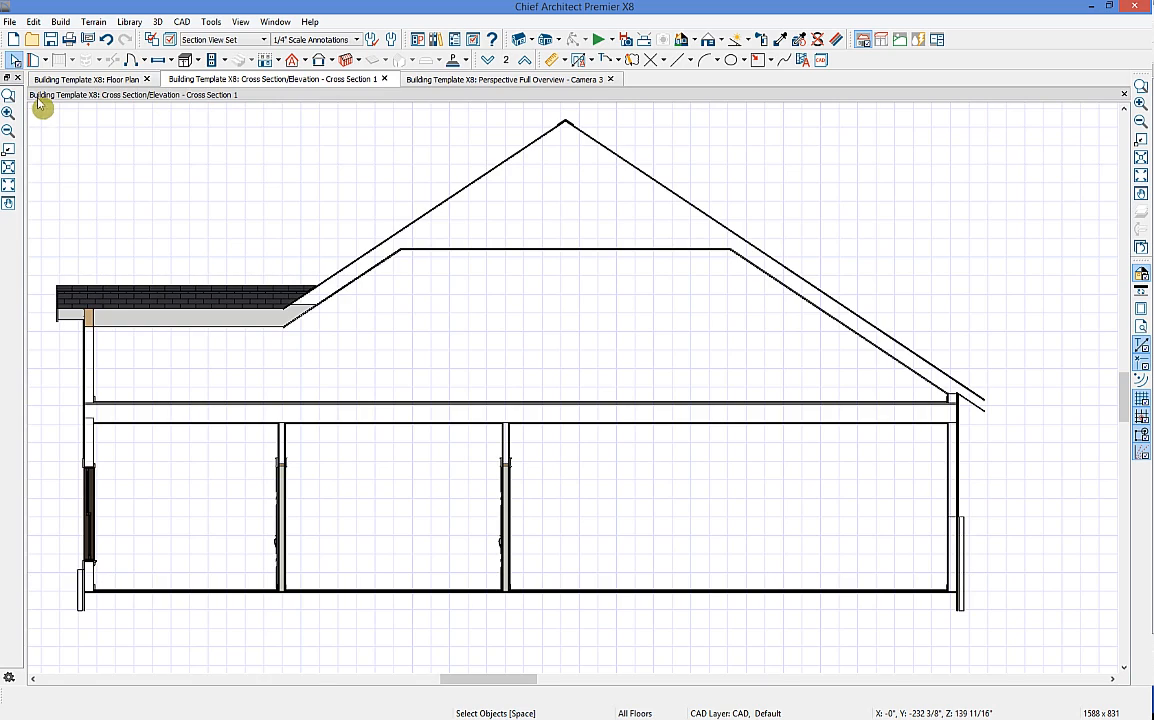
{"action": "left_click", "coordinate": [62, 79]}
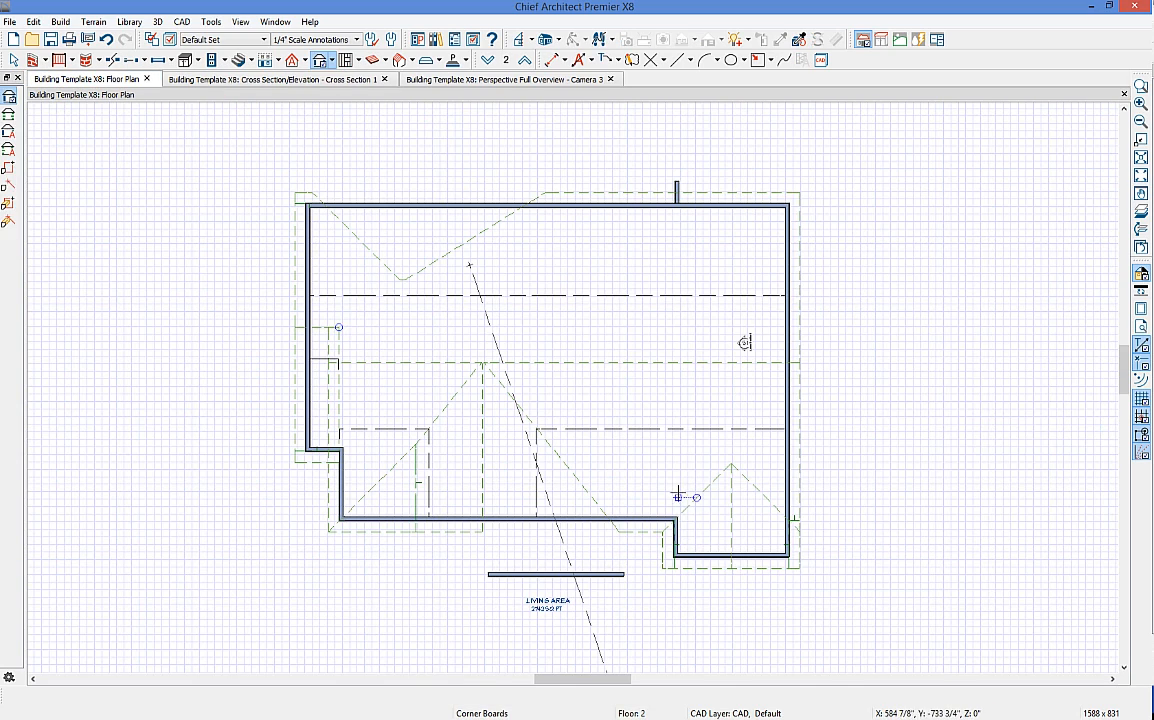
{"action": "scroll", "coordinate": [678, 496], "scroll_direction": "up", "scroll_amount": 4}
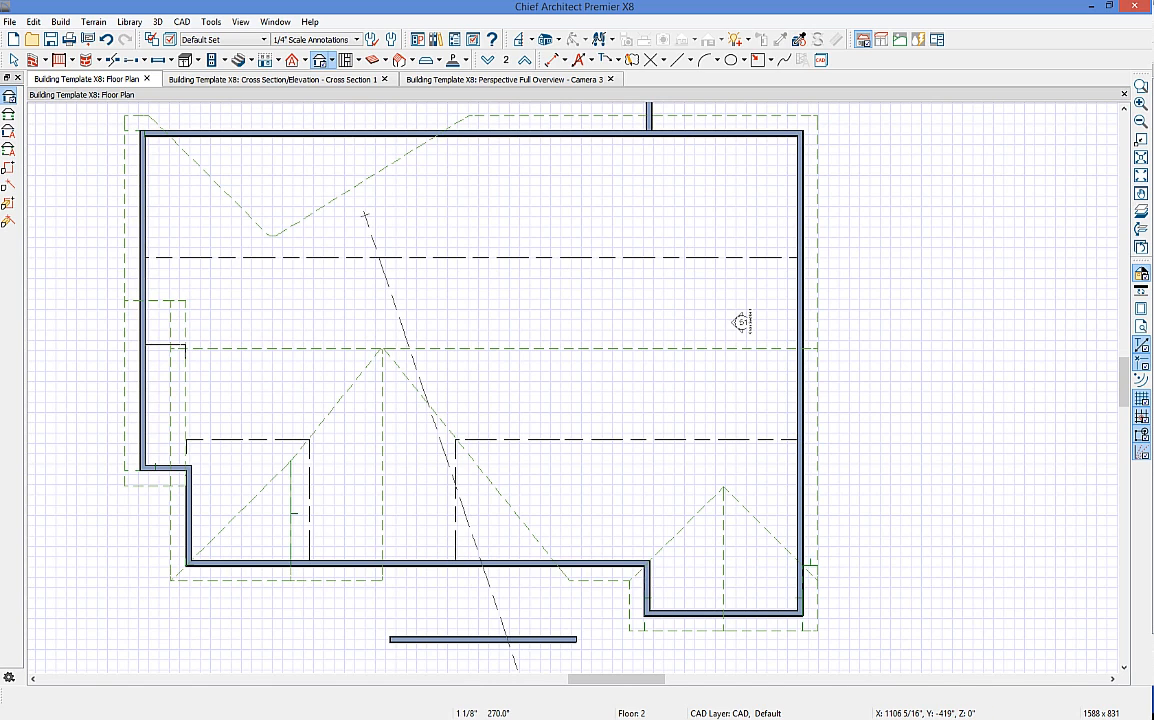
{"action": "left_click", "coordinate": [1141, 346]}
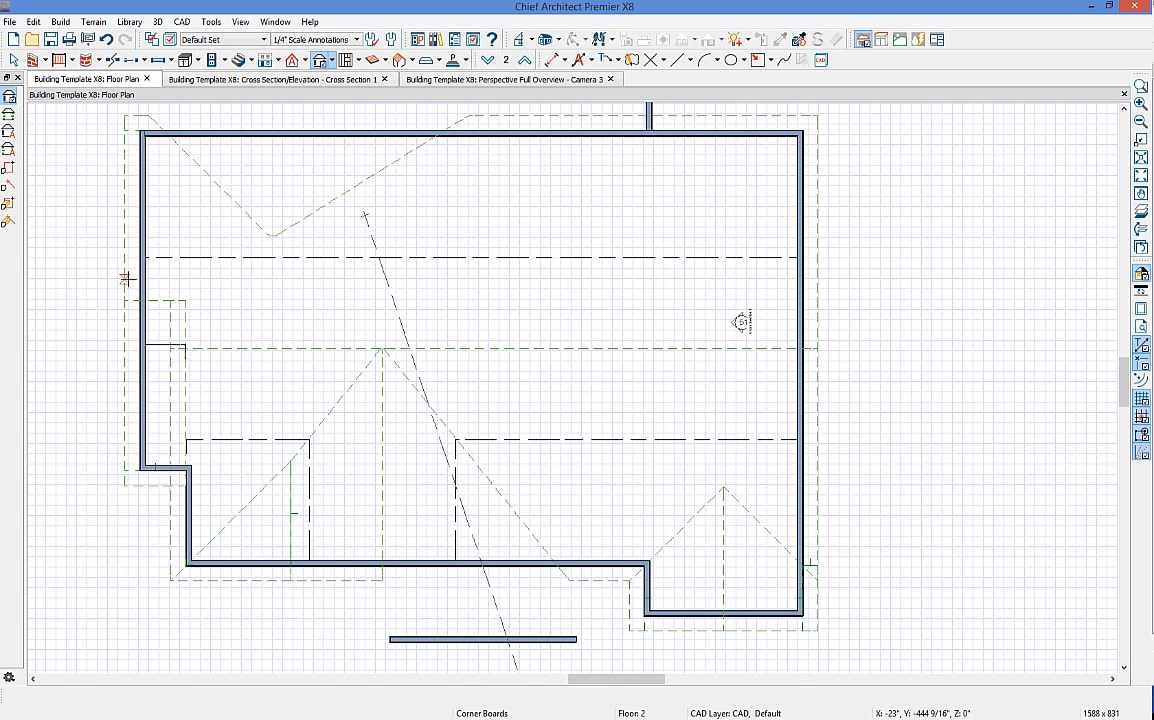
{"action": "key", "text": "space"}
{"action": "left_click", "coordinate": [139, 142]}
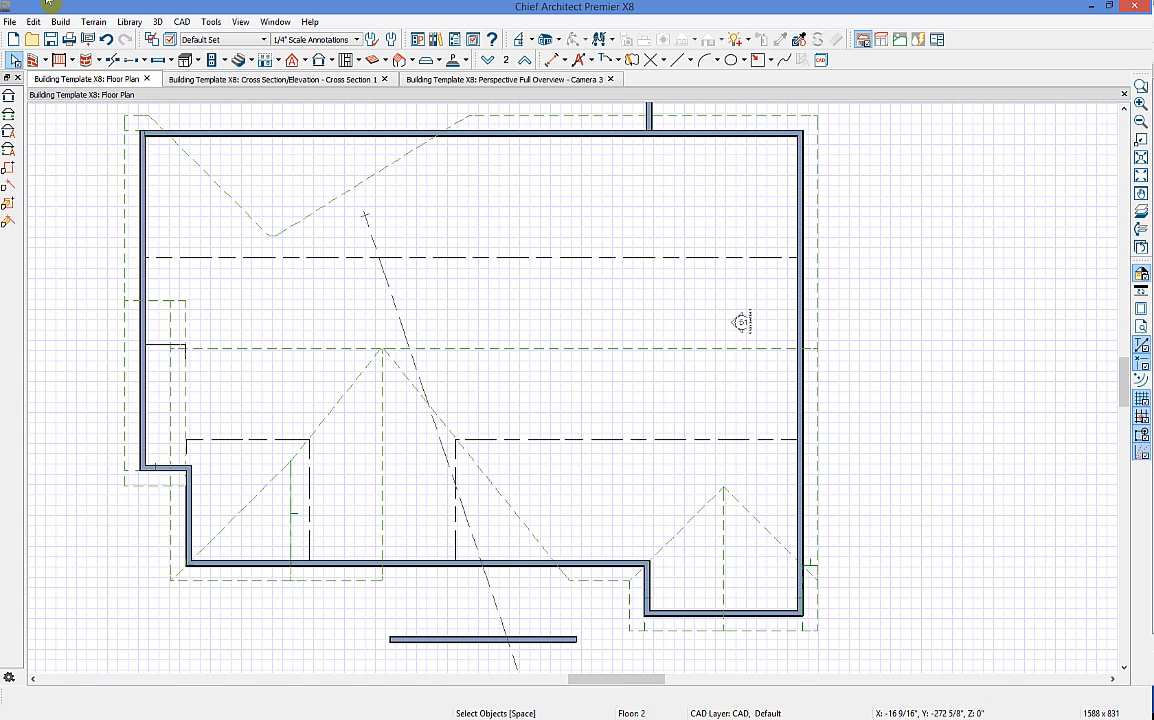
Step: Draw two full-width straight interior walls on Floor 2, one at the lower step and one across the top room
{"action": "left_click", "coordinate": [44, 60]}
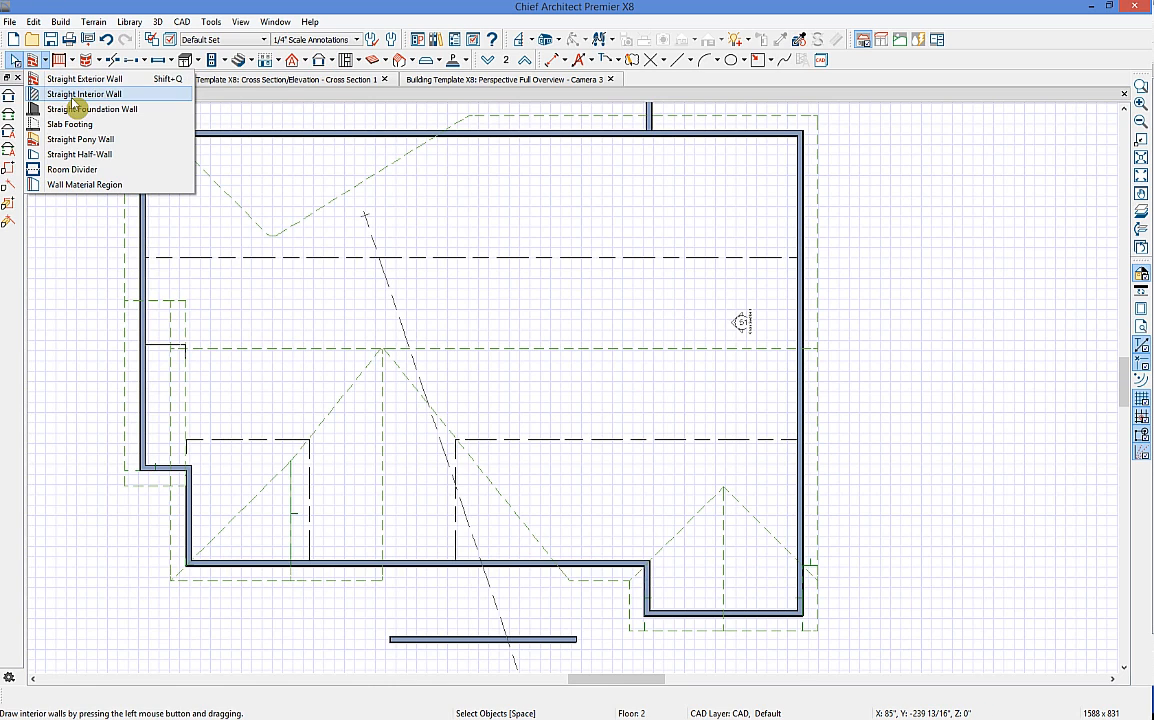
{"action": "left_click", "coordinate": [78, 97]}
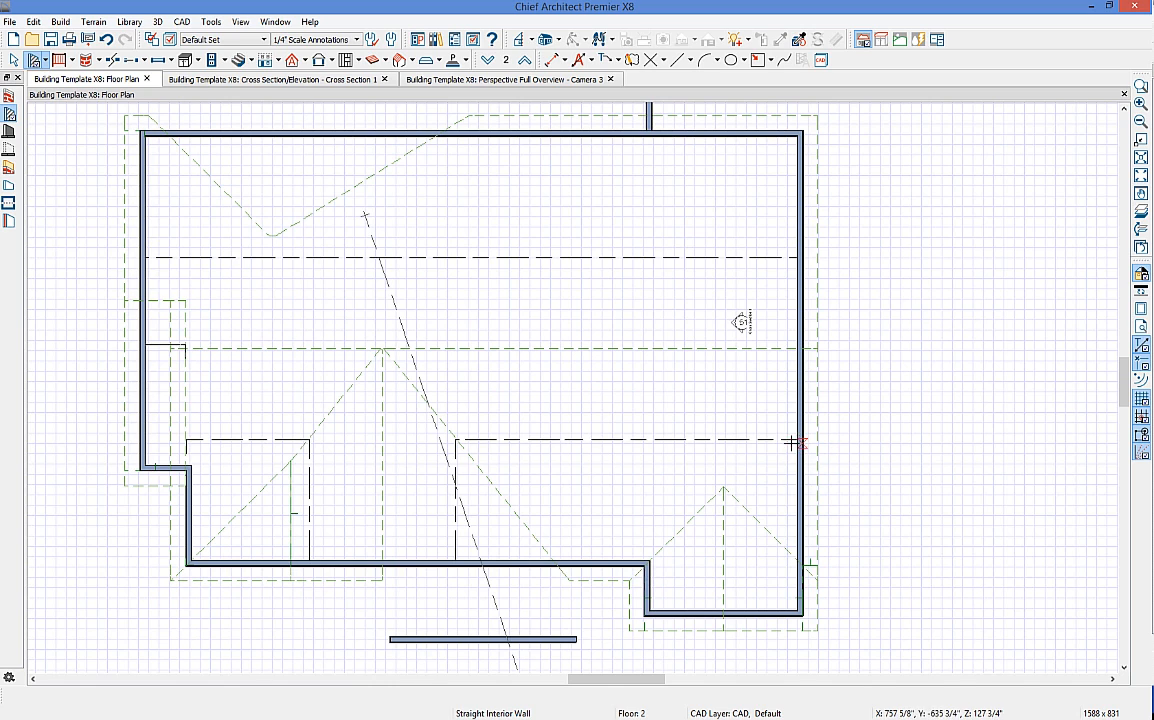
{"action": "left_click_drag", "start_coordinate": [222, 469], "coordinate": [824, 489]}
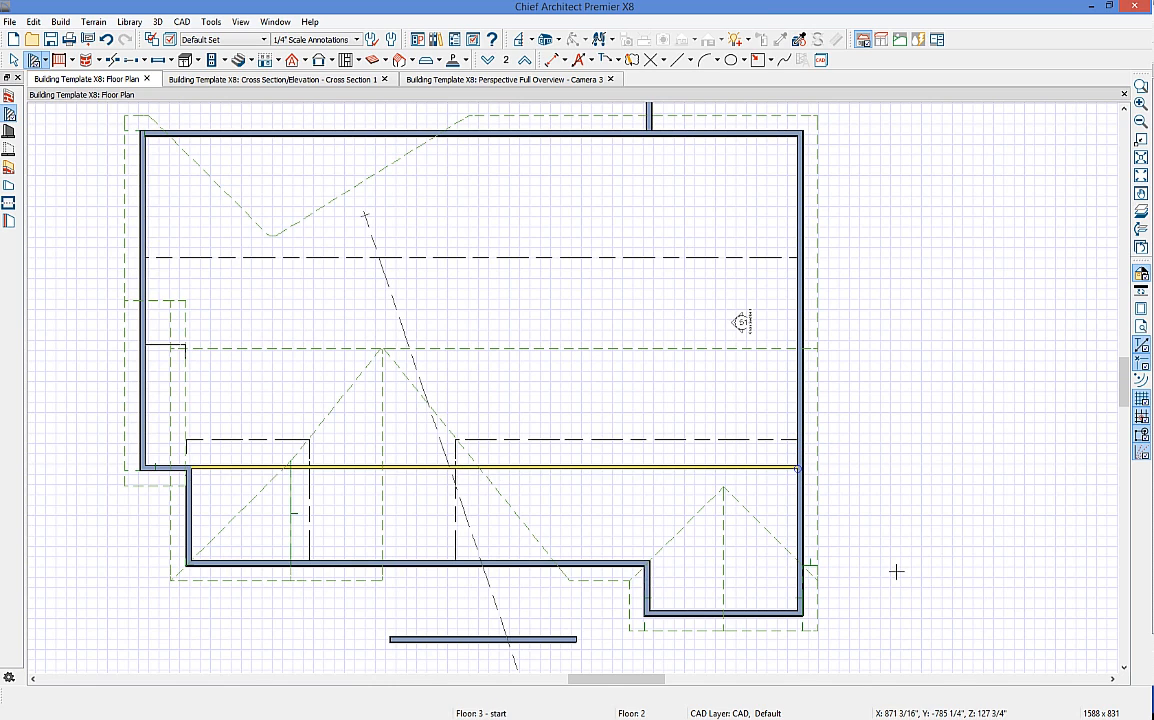
{"action": "middle_click", "coordinate": [317, 323]}
{"action": "middle_click_drag", "start_coordinate": [317, 323], "coordinate": [298, 366]}
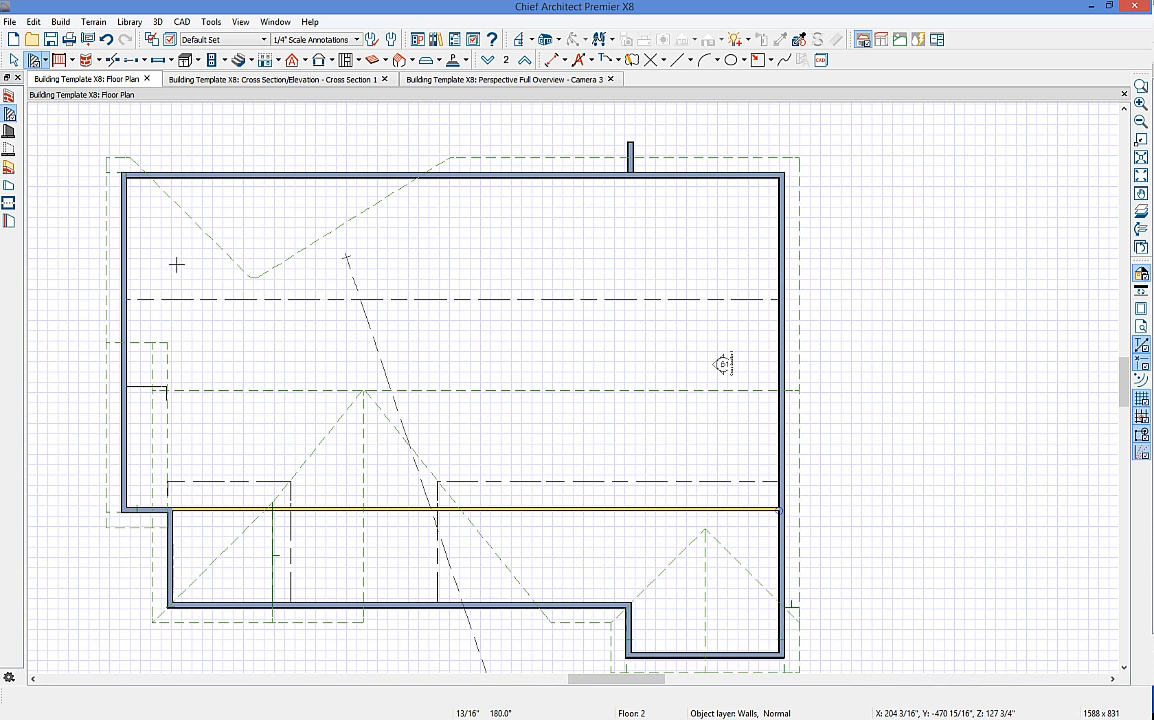
{"action": "mouse_move", "coordinate": [170, 262]}
{"action": "left_mouse_down"}
{"action": "mouse_move", "coordinate": [731, 281]}
{"action": "mouse_move", "coordinate": [787, 250]}
{"action": "left_mouse_up"}
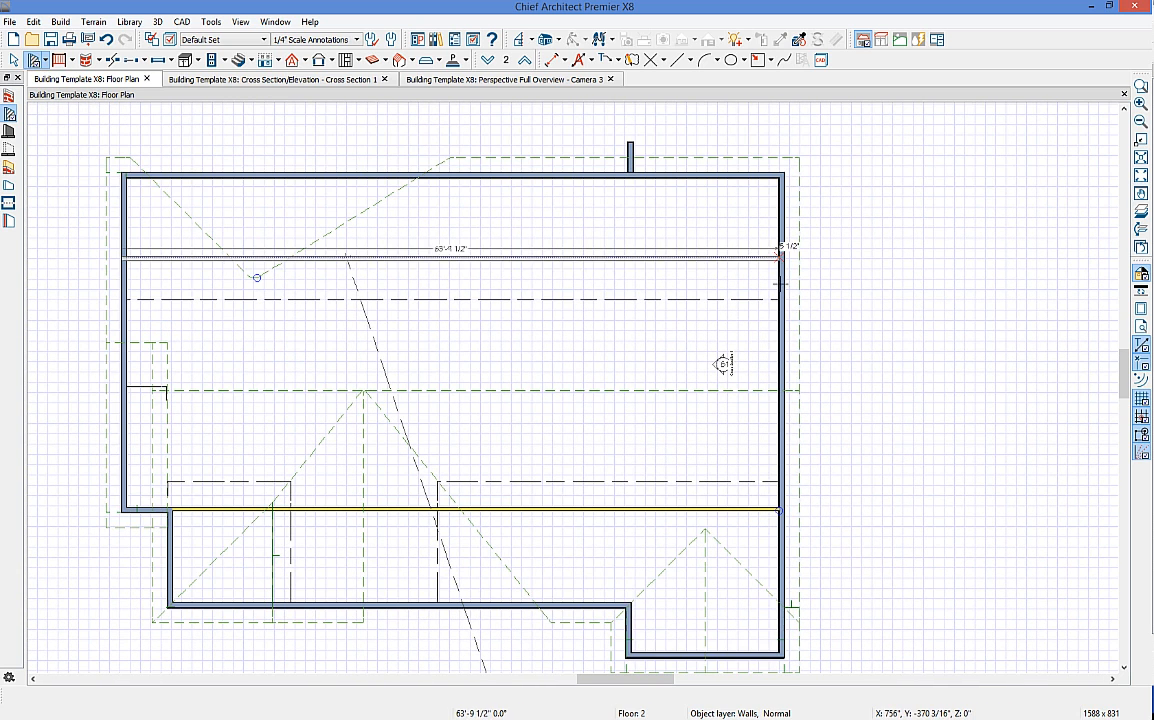
{"action": "left_click", "coordinate": [304, 60]}
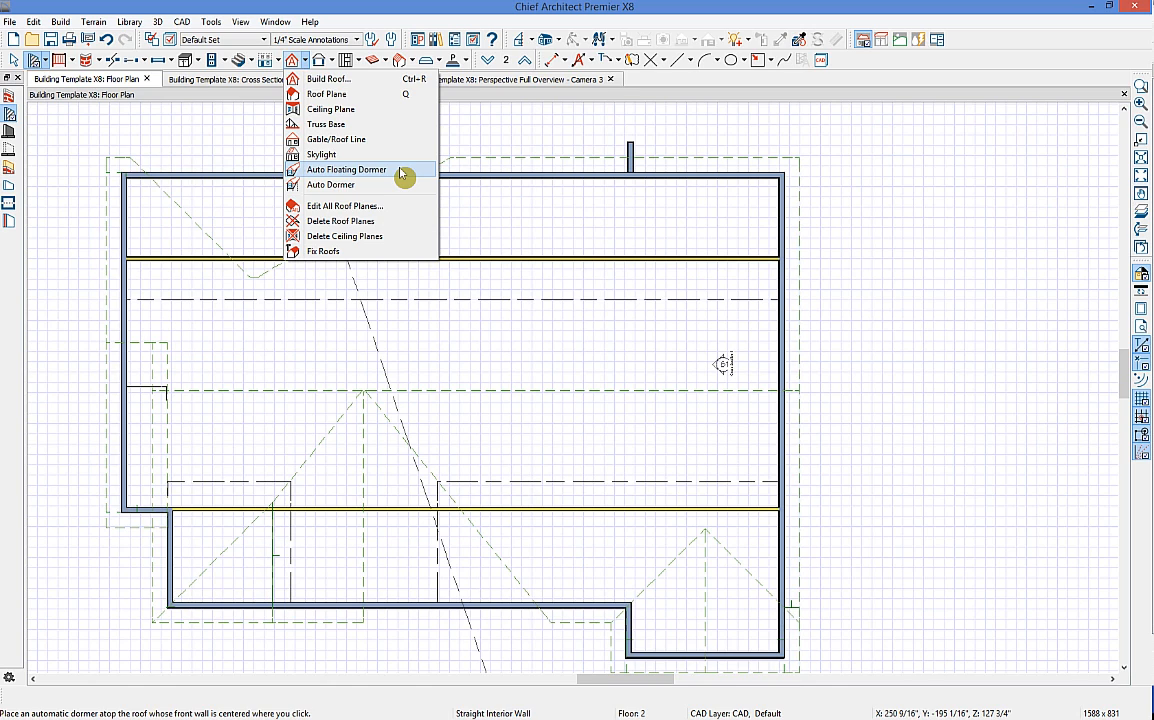
Step: Place an Auto Floating Dormer on the bottom front wall and view it in the 3D perspective overview
{"action": "left_click", "coordinate": [330, 186]}
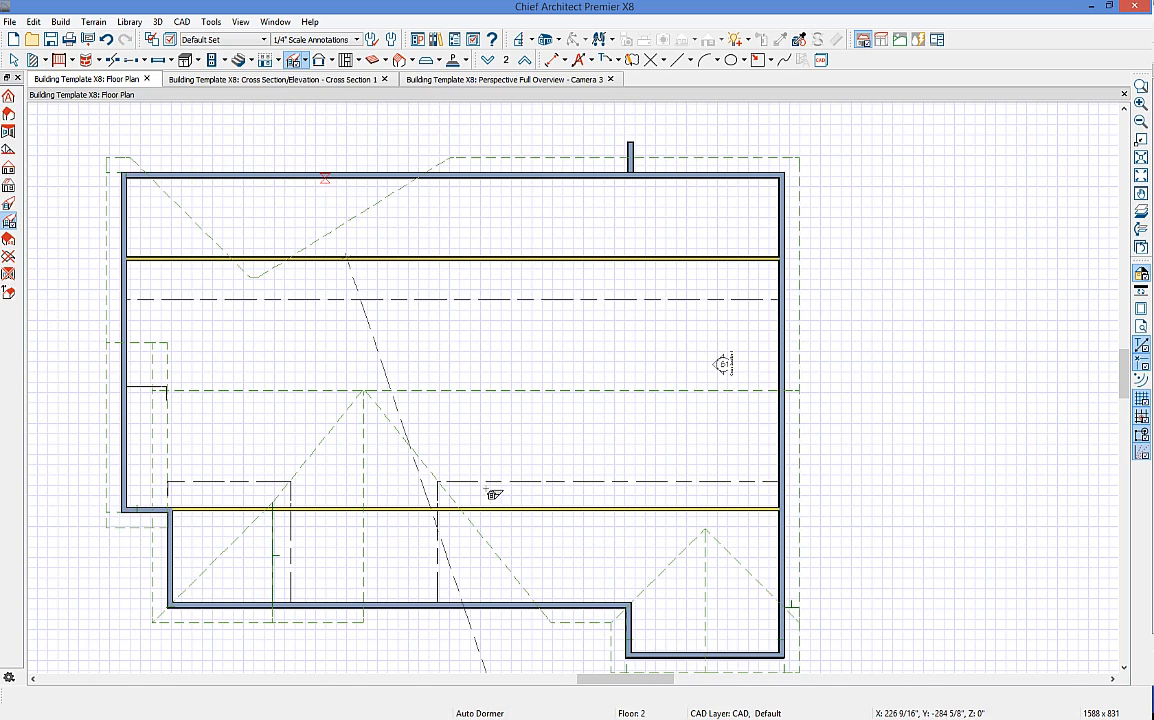
{"action": "left_click", "coordinate": [582, 605]}
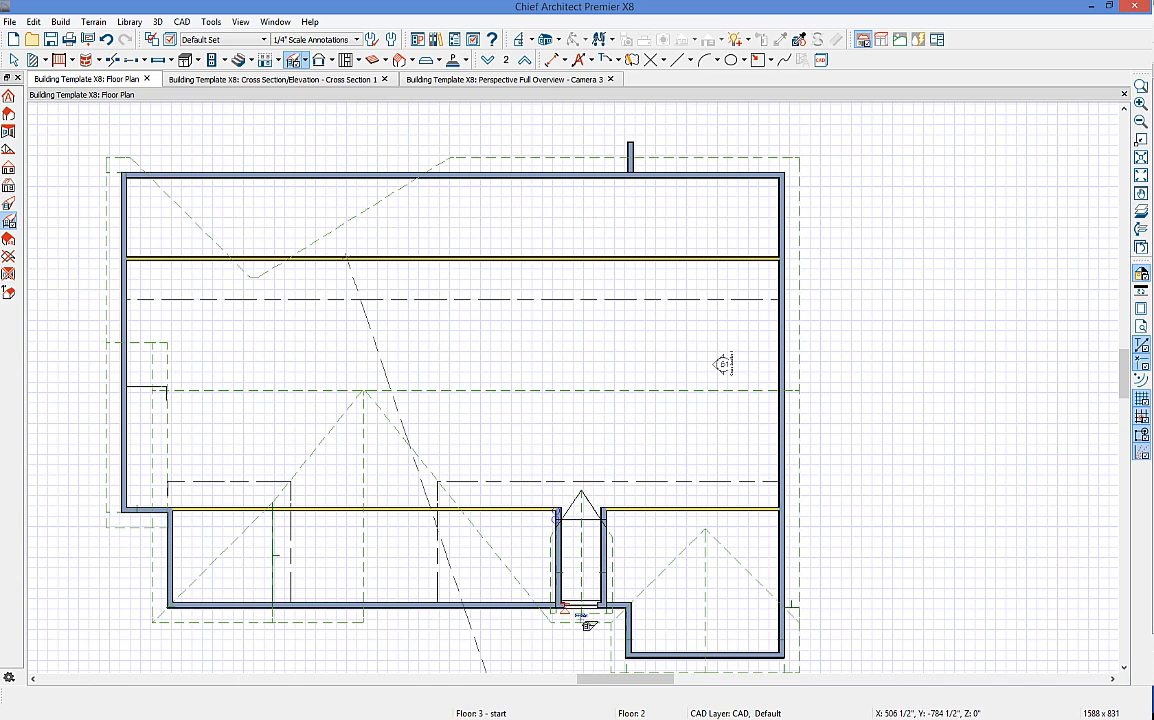
{"action": "left_click", "coordinate": [400, 62]}
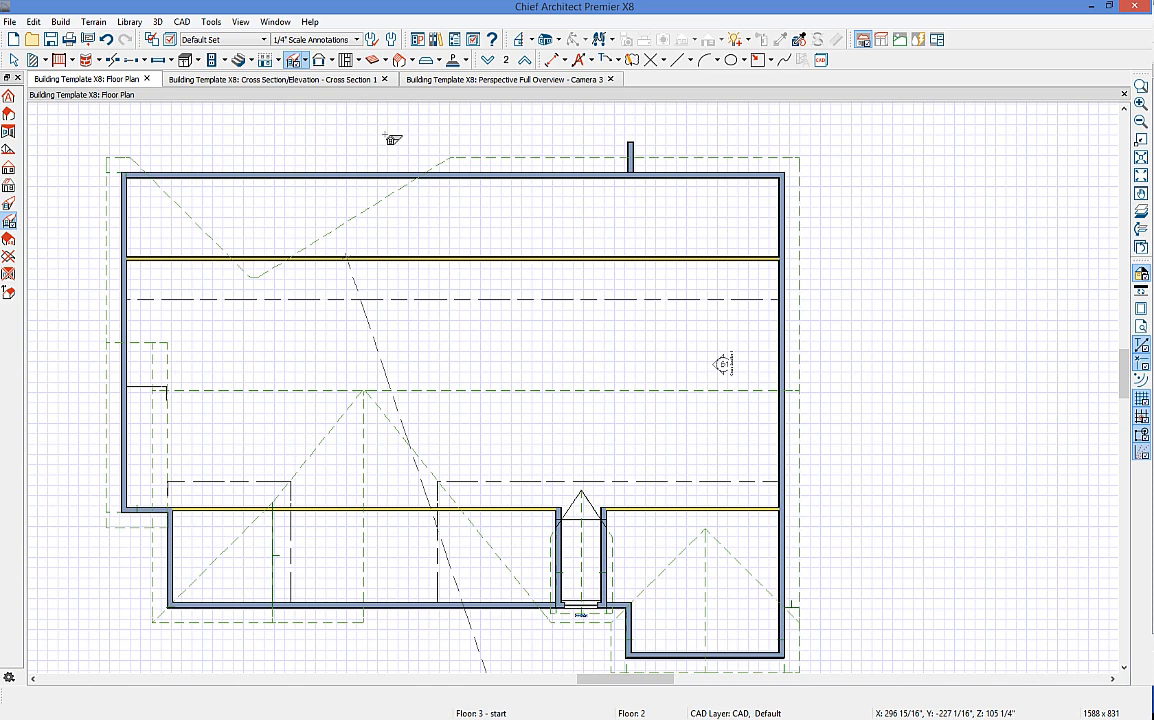
{"action": "left_click", "coordinate": [533, 99]}
{"action": "left_click", "coordinate": [521, 82]}
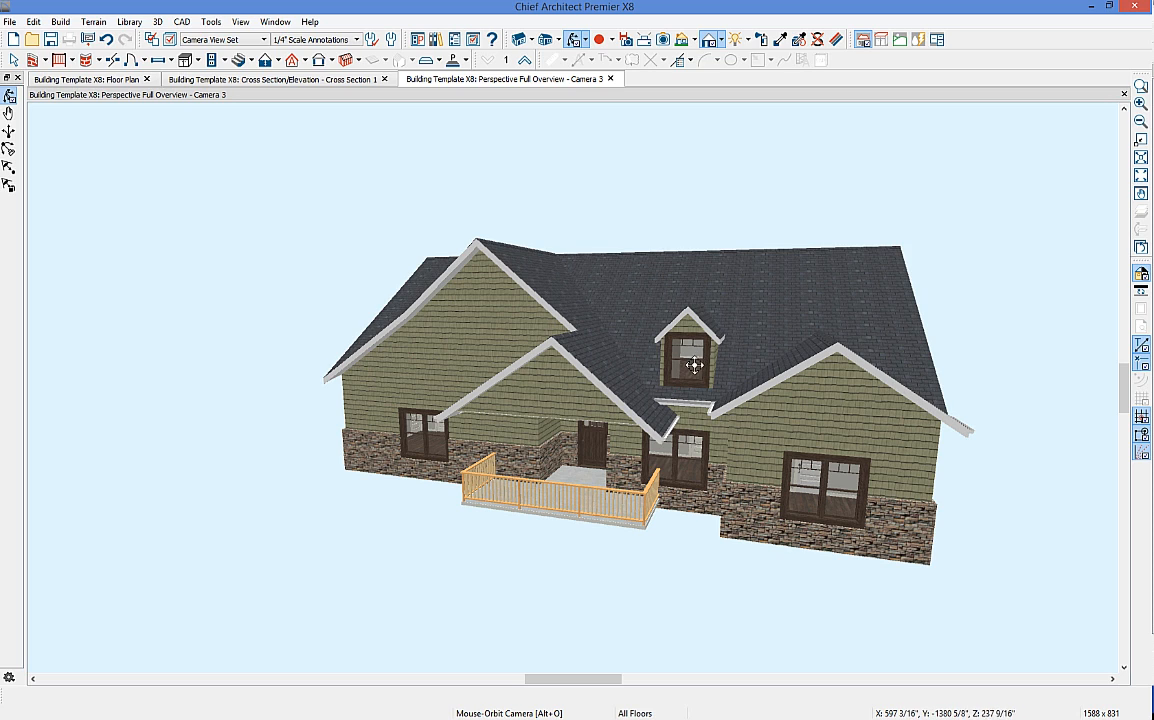
Step: Keep the front dormer's roof style Gable and set its walls to Set to Existing Ceiling
{"action": "key", "text": "space"}
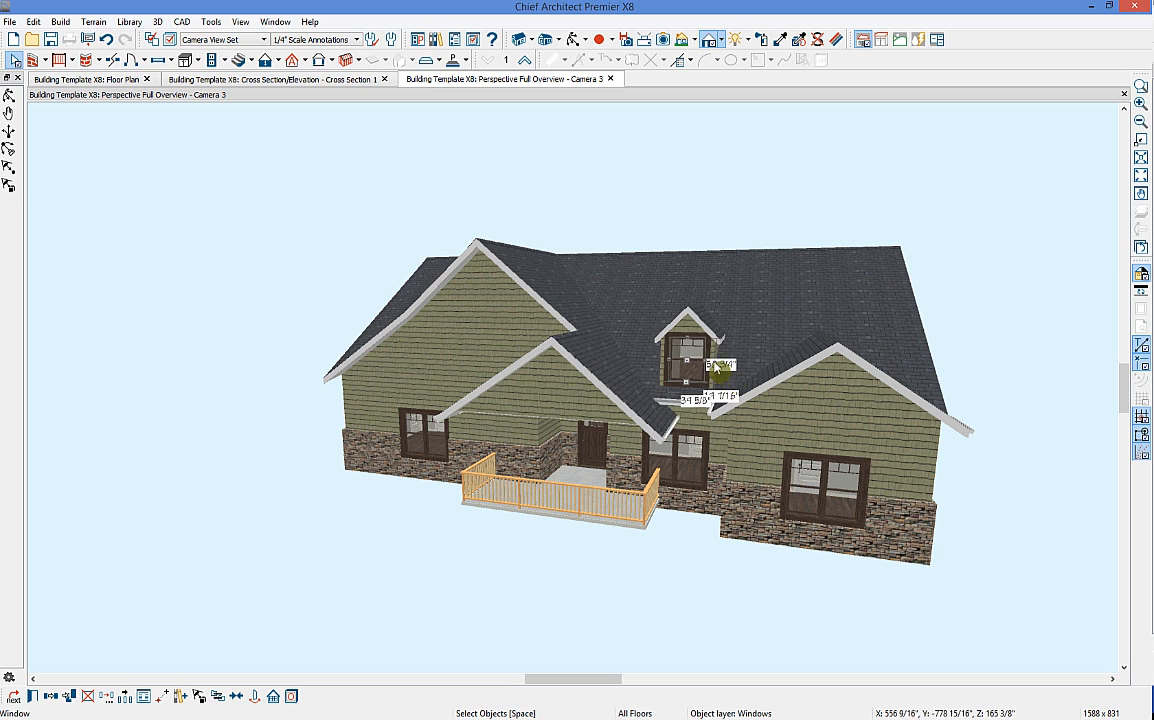
{"action": "left_click", "coordinate": [714, 381]}
{"action": "left_click", "coordinate": [724, 362]}
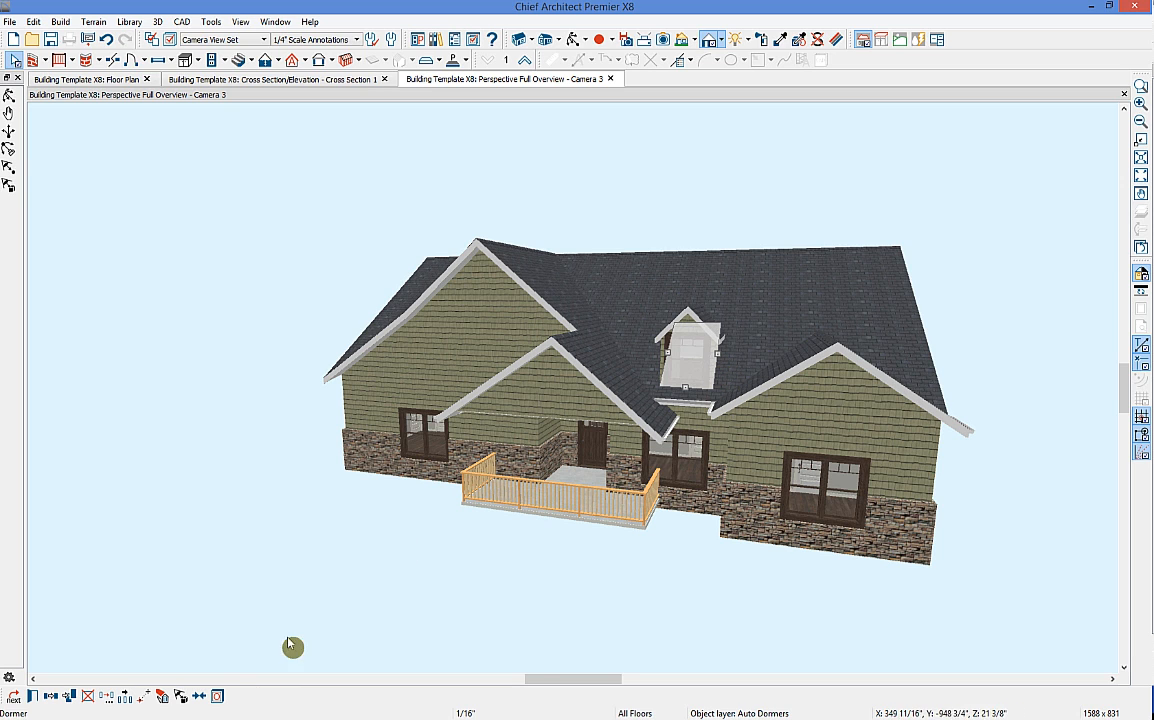
{"action": "left_click", "coordinate": [33, 695]}
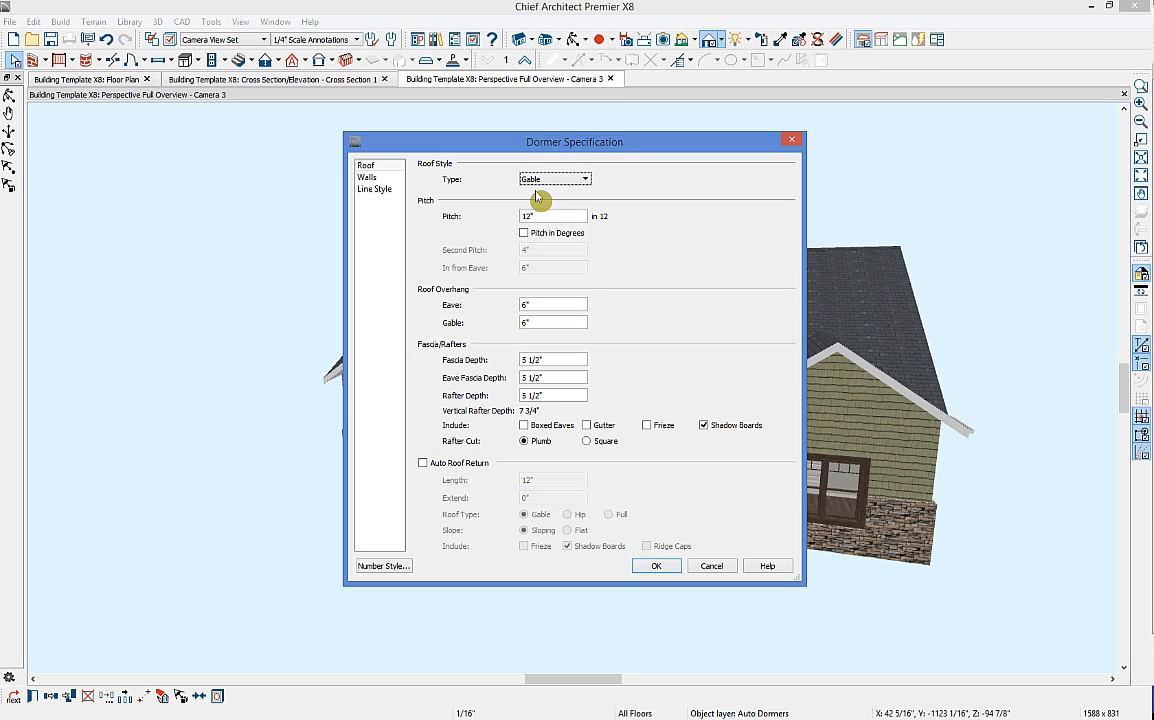
{"action": "left_click", "coordinate": [584, 180]}
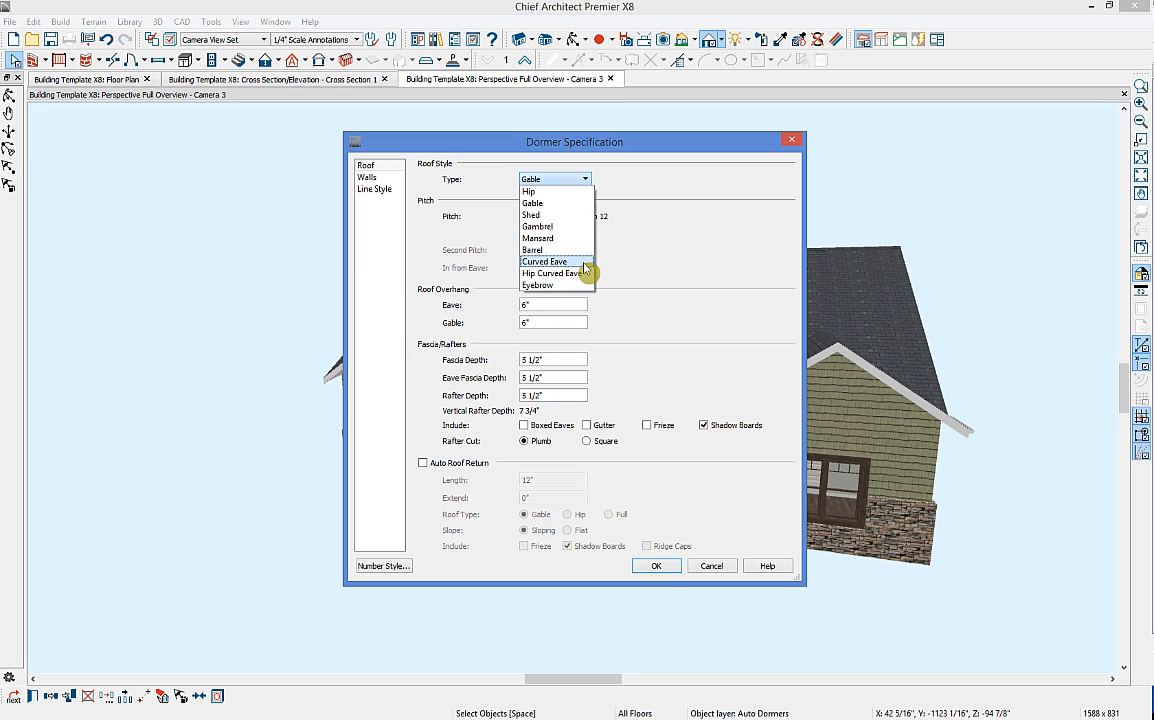
{"action": "left_click", "coordinate": [635, 266]}
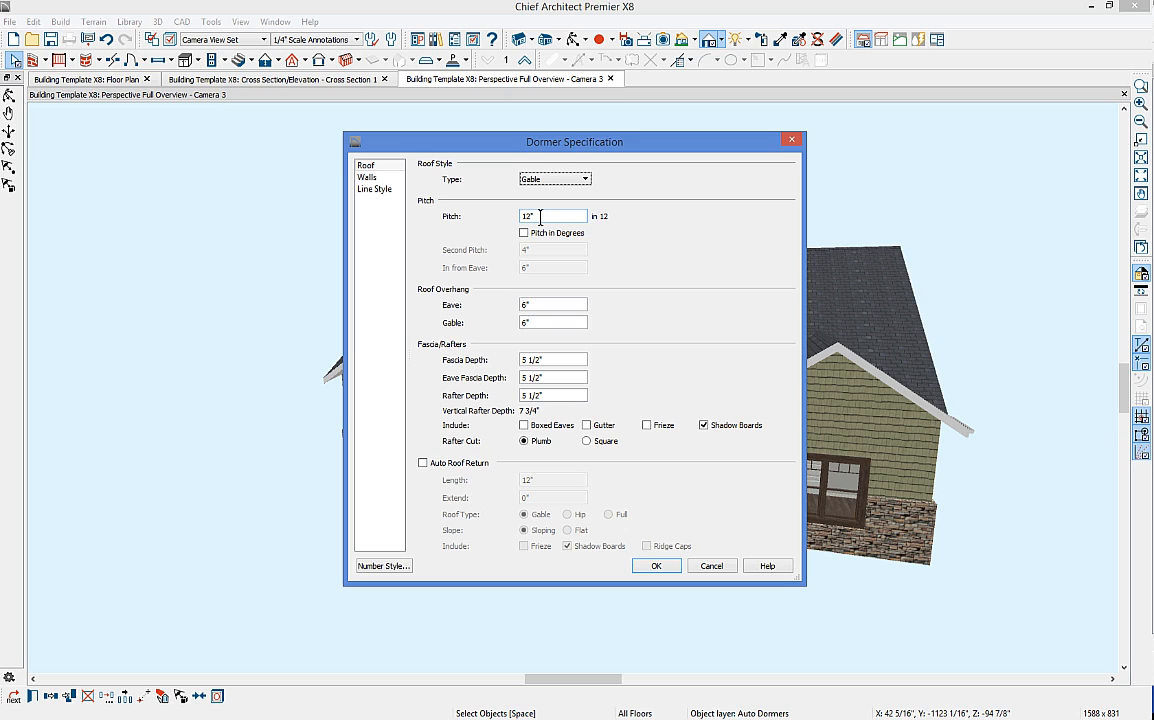
{"action": "left_click", "coordinate": [549, 305]}
{"action": "left_click", "coordinate": [386, 179]}
{"action": "left_click", "coordinate": [534, 213]}
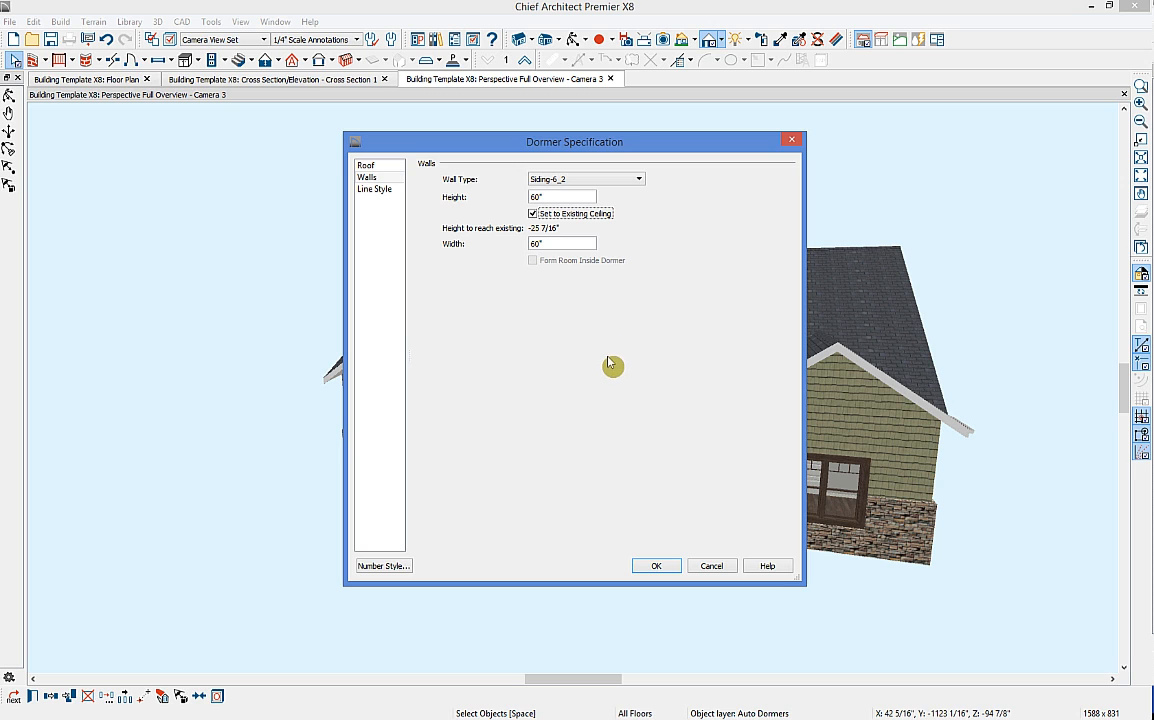
{"action": "left_click", "coordinate": [657, 566]}
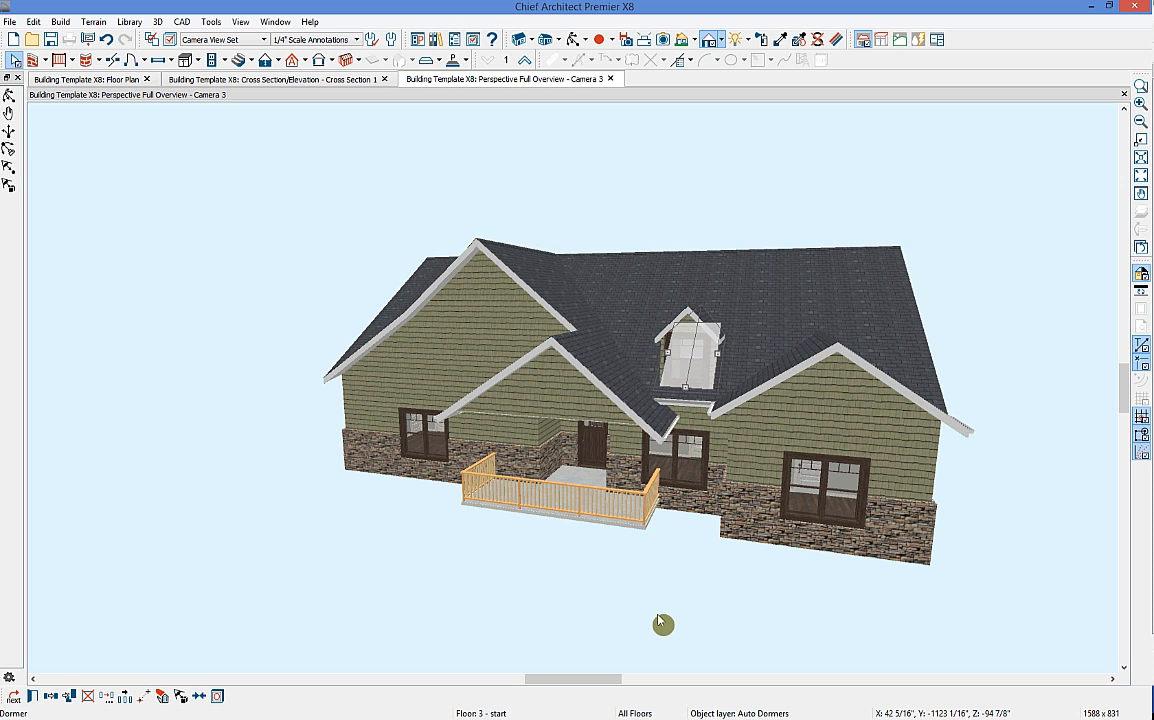
Step: Add a window to the dormer's front wall and adjust its top and bottom edges
{"action": "left_click", "coordinate": [685, 380]}
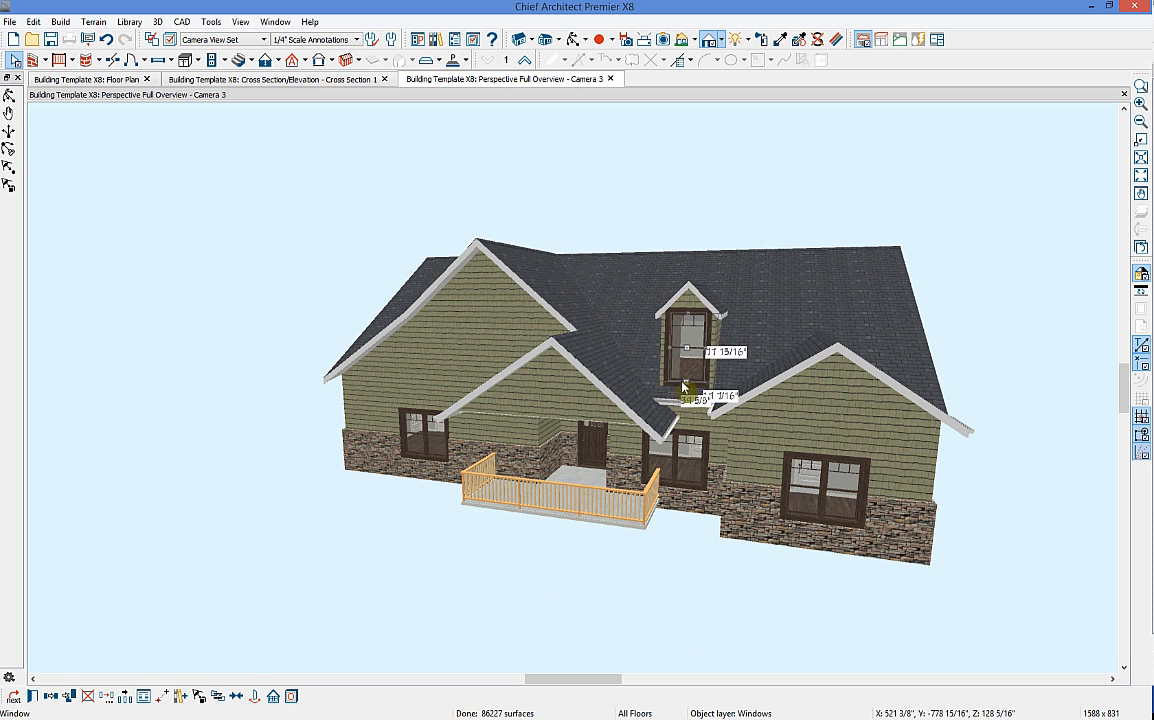
{"action": "left_click_drag", "start_coordinate": [685, 384], "coordinate": [685, 372]}
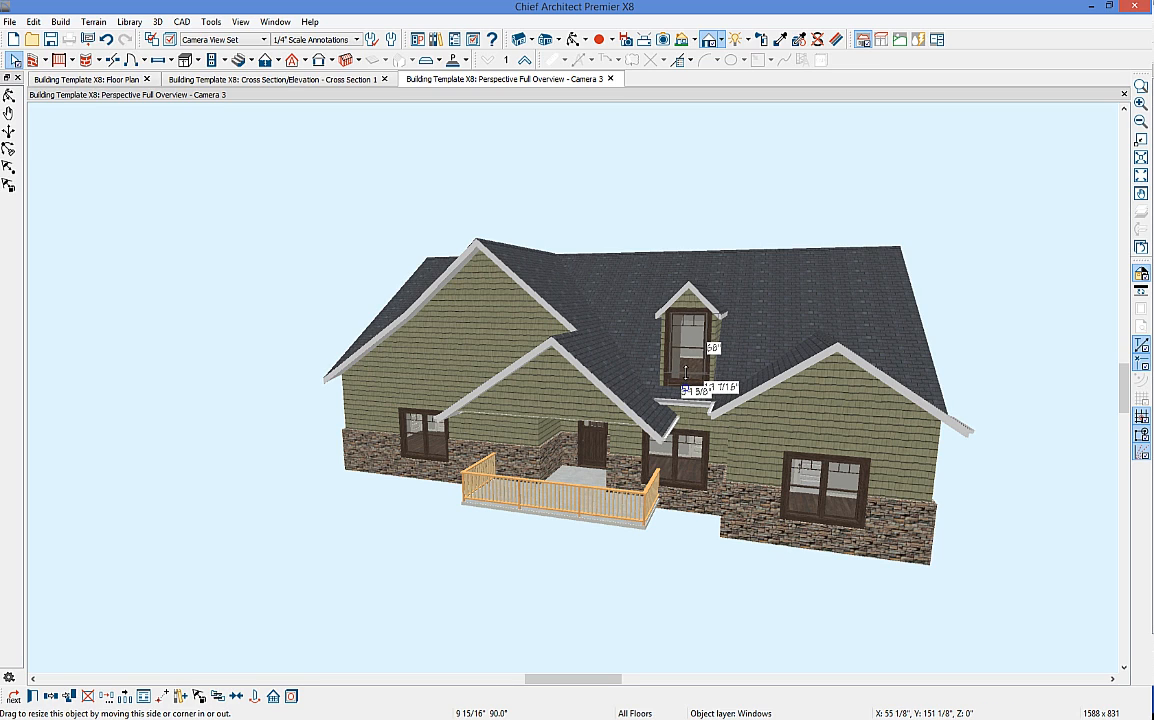
{"action": "left_click_drag", "start_coordinate": [688, 313], "coordinate": [689, 322]}
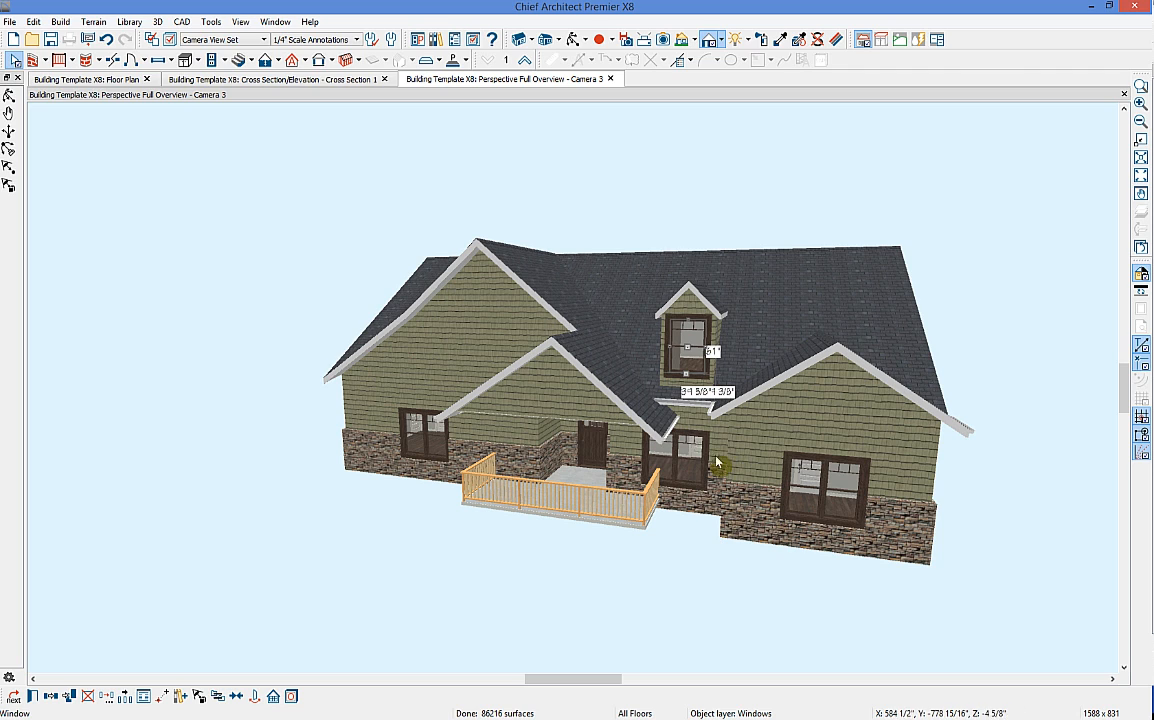
{"action": "key", "text": "Escape"}
Step: Widen the dormer to both the left and right
{"action": "left_click", "coordinate": [640, 385]}
{"action": "left_click", "coordinate": [660, 350]}
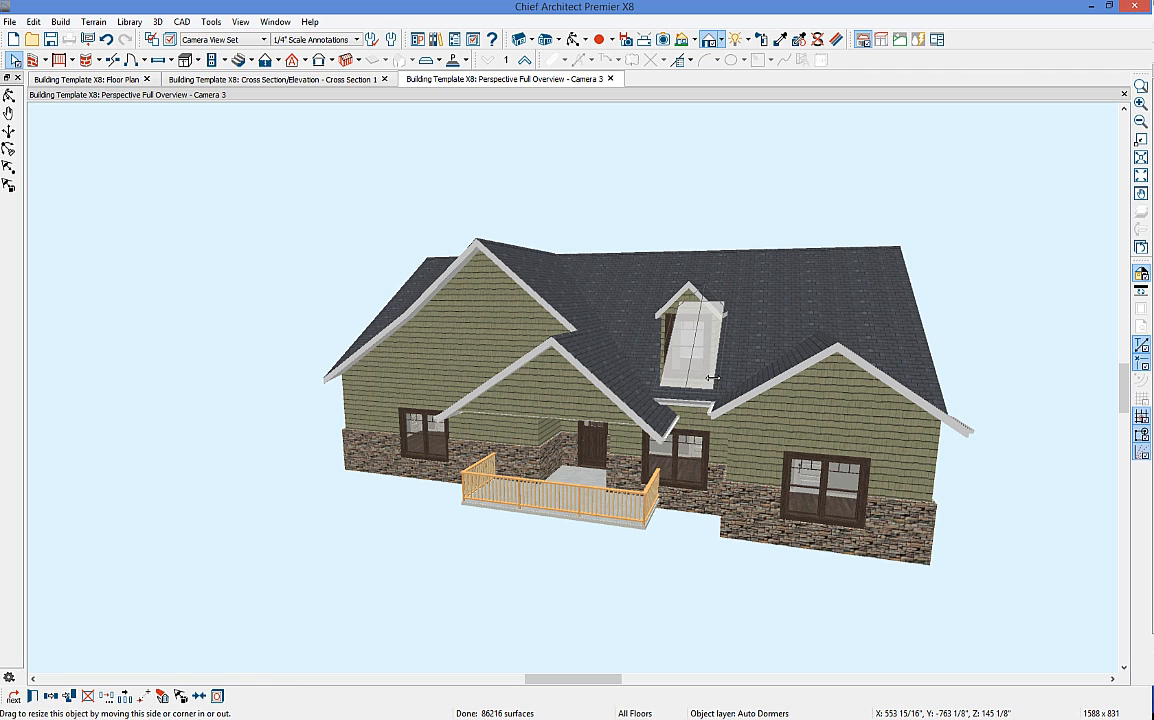
{"action": "left_click_drag", "start_coordinate": [717, 378], "coordinate": [722, 378]}
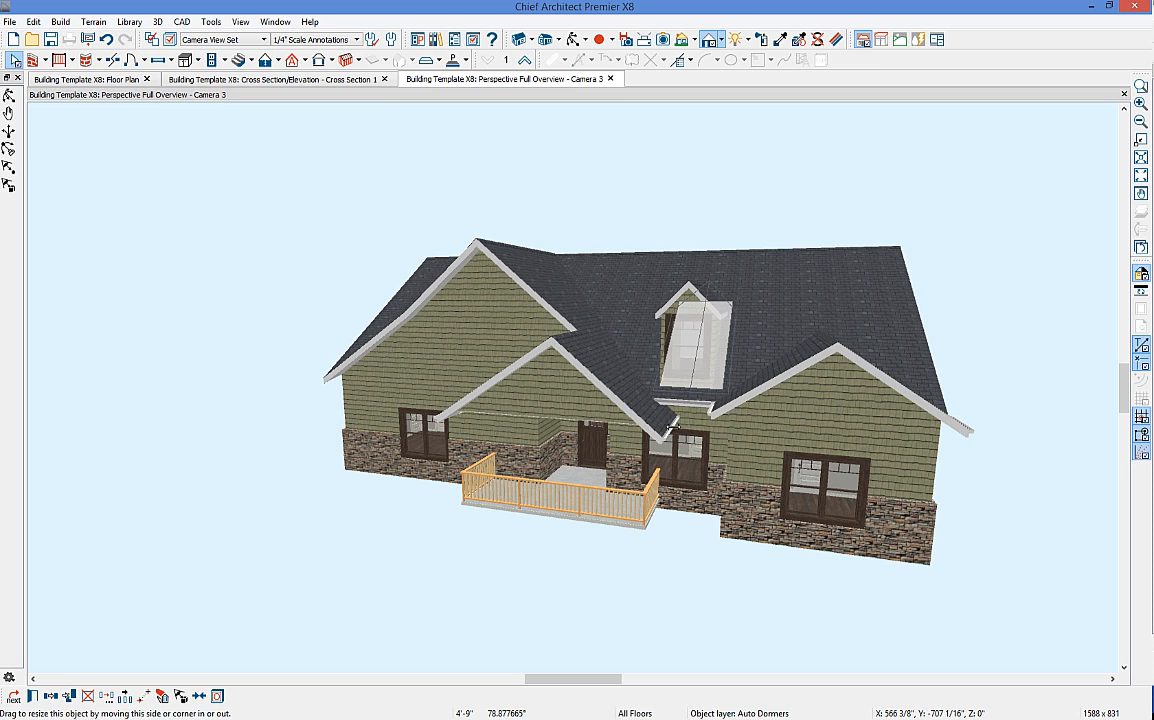
{"action": "left_click_drag", "start_coordinate": [662, 339], "coordinate": [661, 336]}
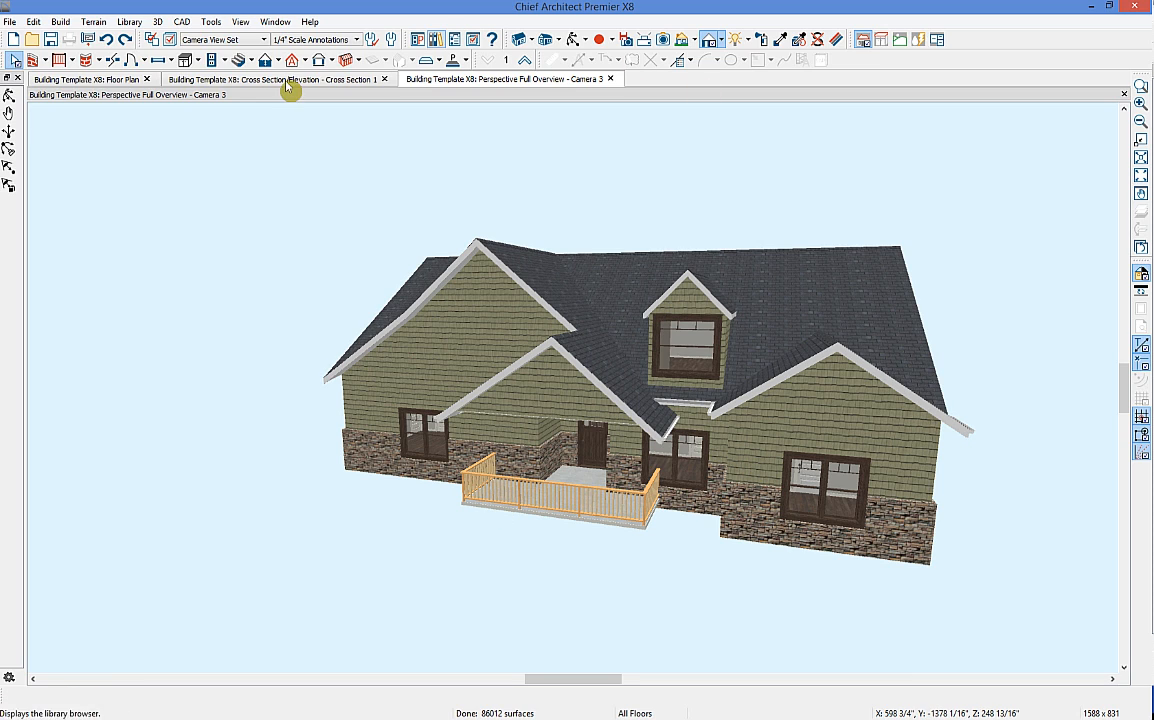
Step: On the Floor 2 plan, resize the front dormer's sides to make it 8'-0 7/16" wide
{"action": "left_click", "coordinate": [82, 79]}
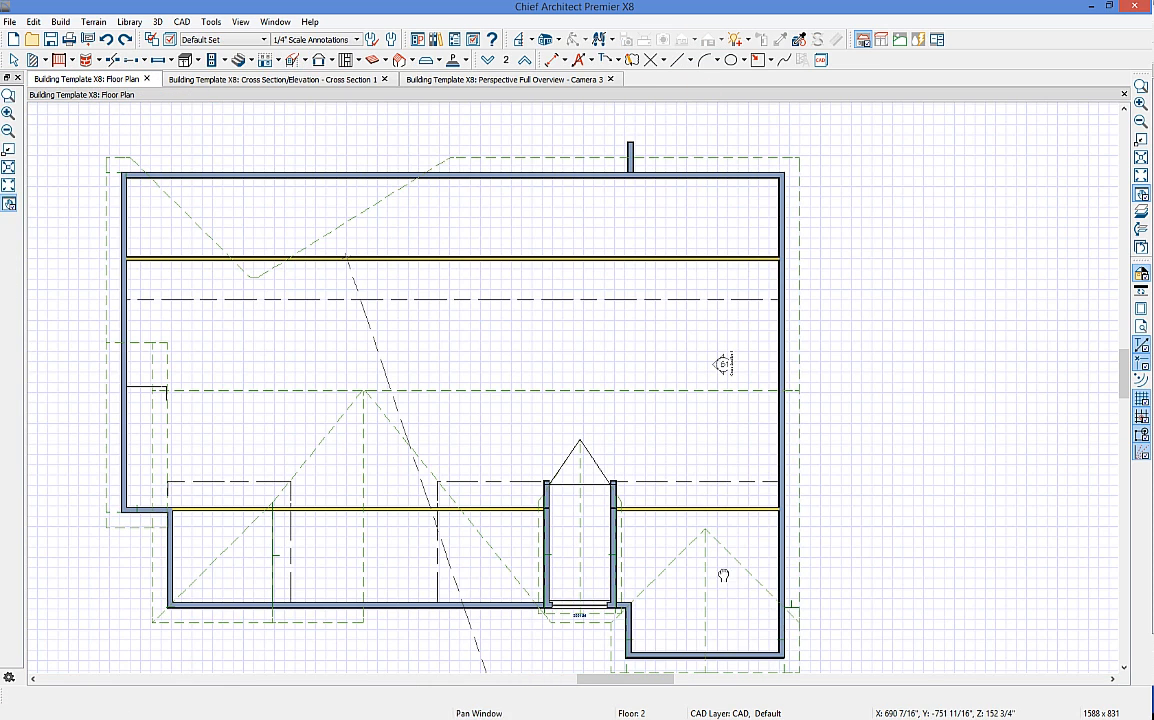
{"action": "scroll", "coordinate": [600, 545], "scroll_direction": "up", "scroll_amount": 3}
{"action": "key", "text": "space"}
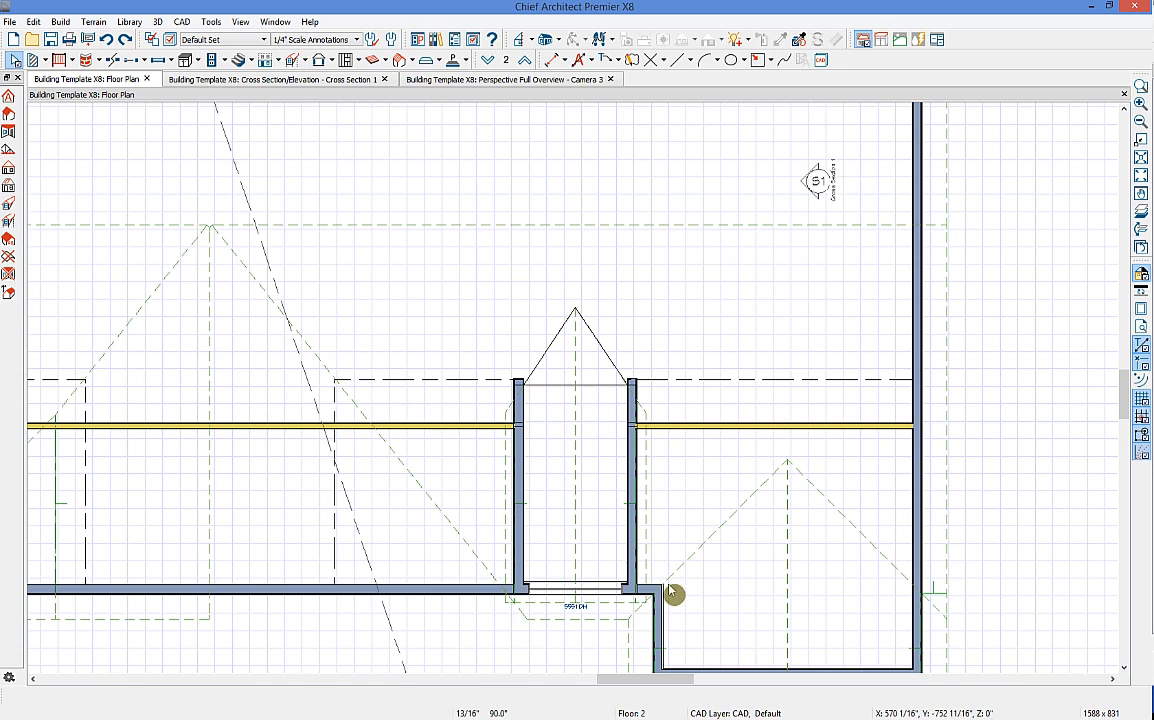
{"action": "left_click", "coordinate": [638, 562]}
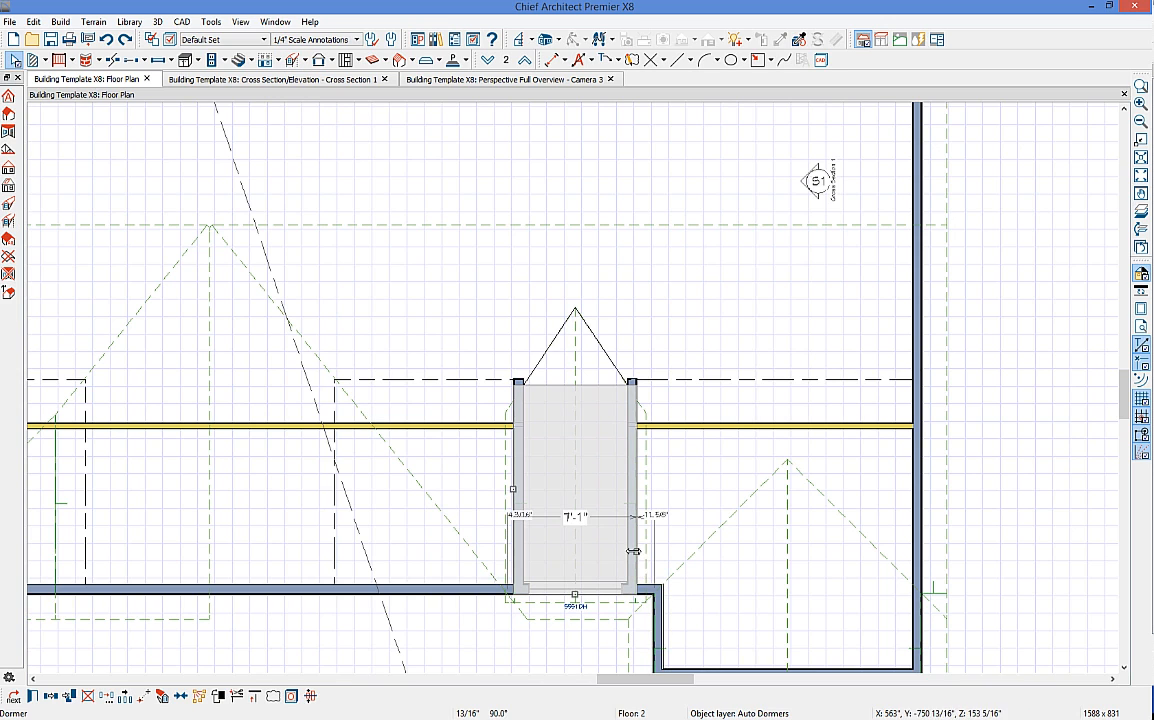
{"action": "left_click_drag", "start_coordinate": [647, 555], "coordinate": [652, 554]}
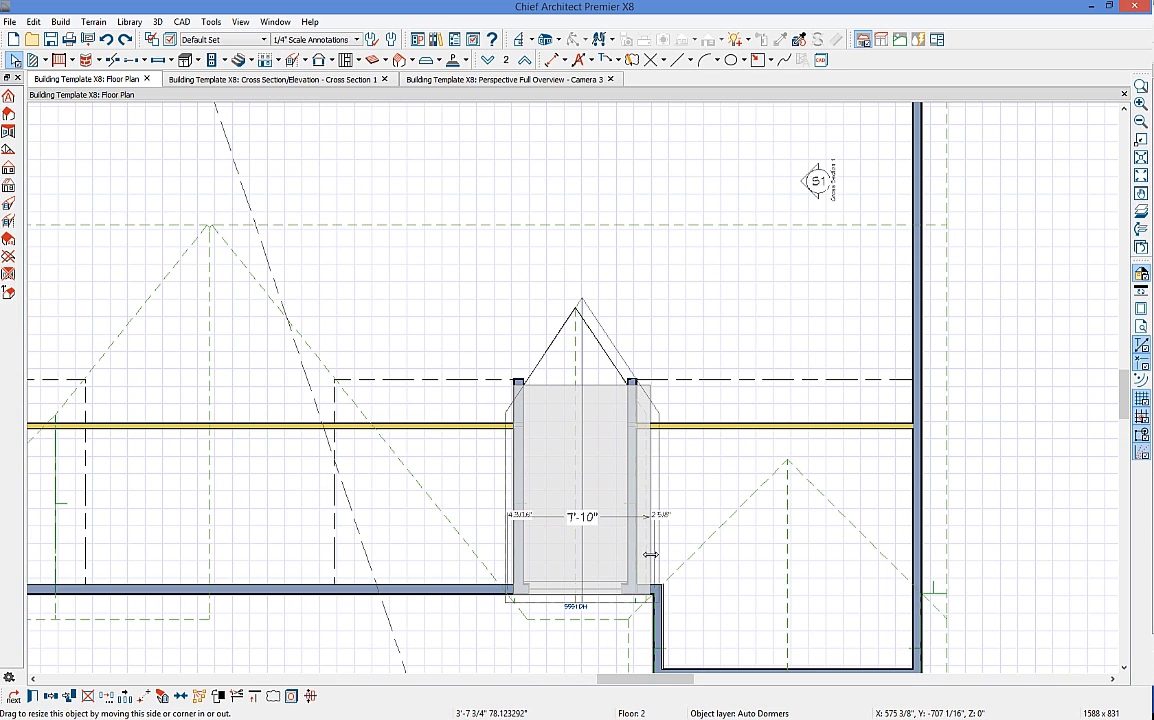
{"action": "left_click_drag", "start_coordinate": [511, 489], "coordinate": [506, 490]}
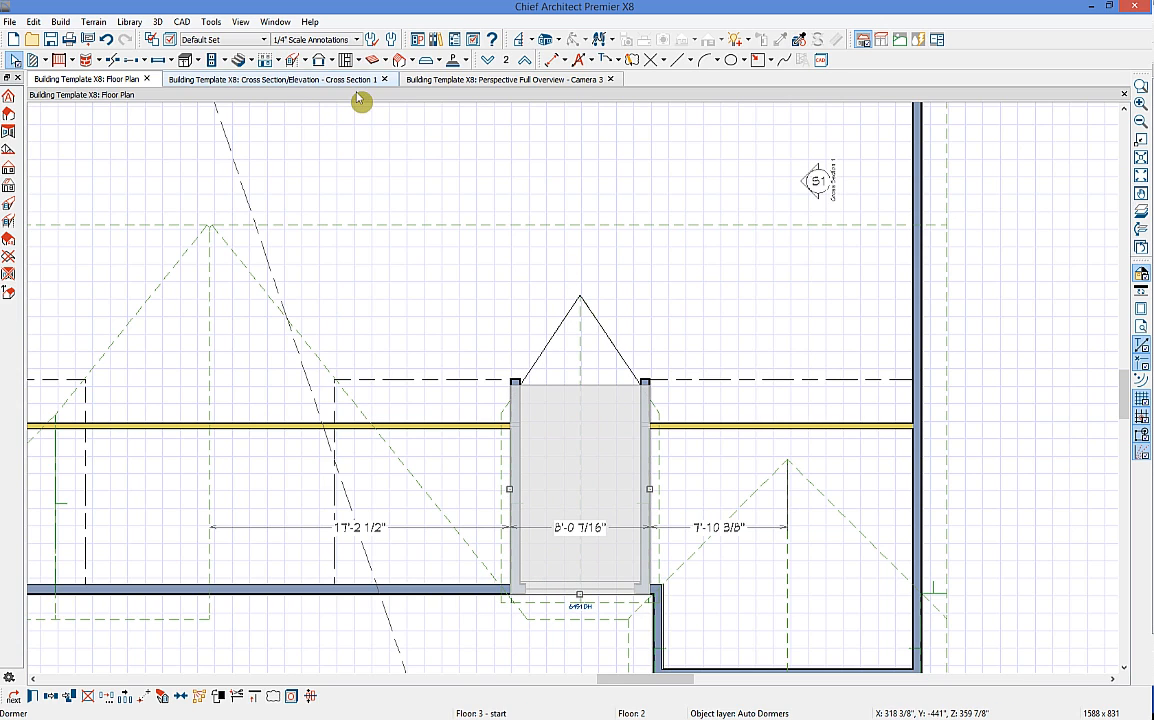
{"action": "left_click", "coordinate": [474, 84]}
Step: Narrow the dormer window and copy a second identical window beside it
{"action": "left_click", "coordinate": [695, 358]}
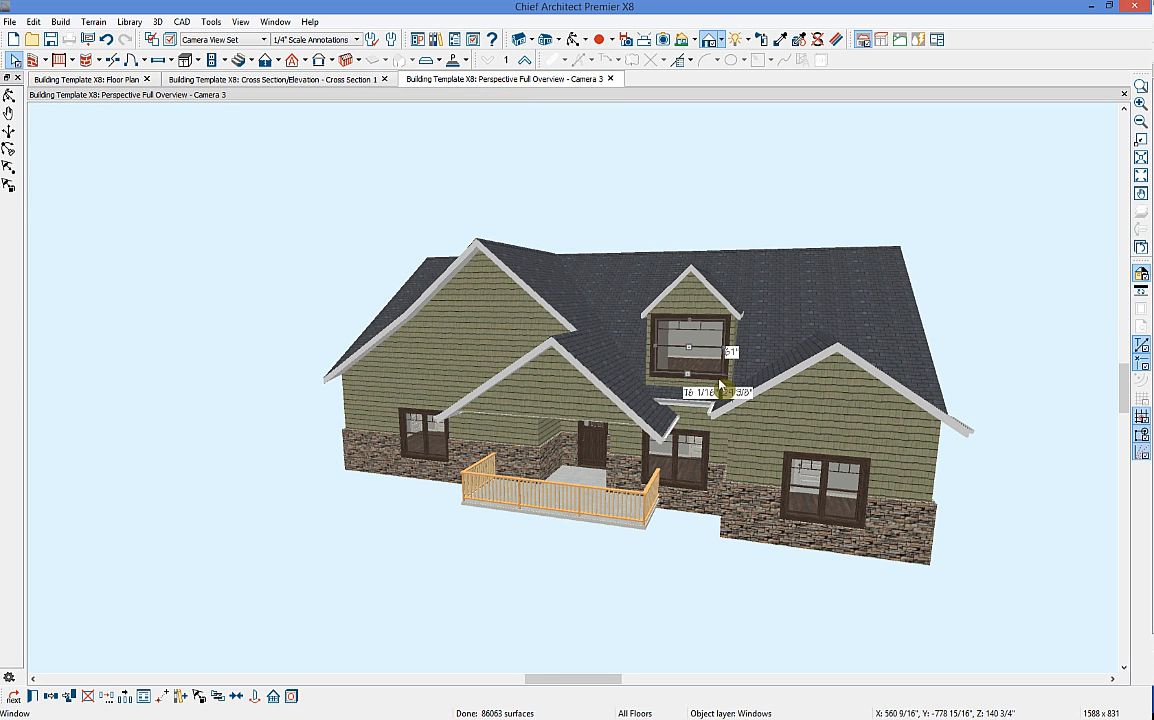
{"action": "mouse_move", "coordinate": [703, 348]}
{"action": "left_mouse_down"}
{"action": "mouse_move", "coordinate": [632, 346]}
{"action": "mouse_move", "coordinate": [690, 345]}
{"action": "left_mouse_up"}
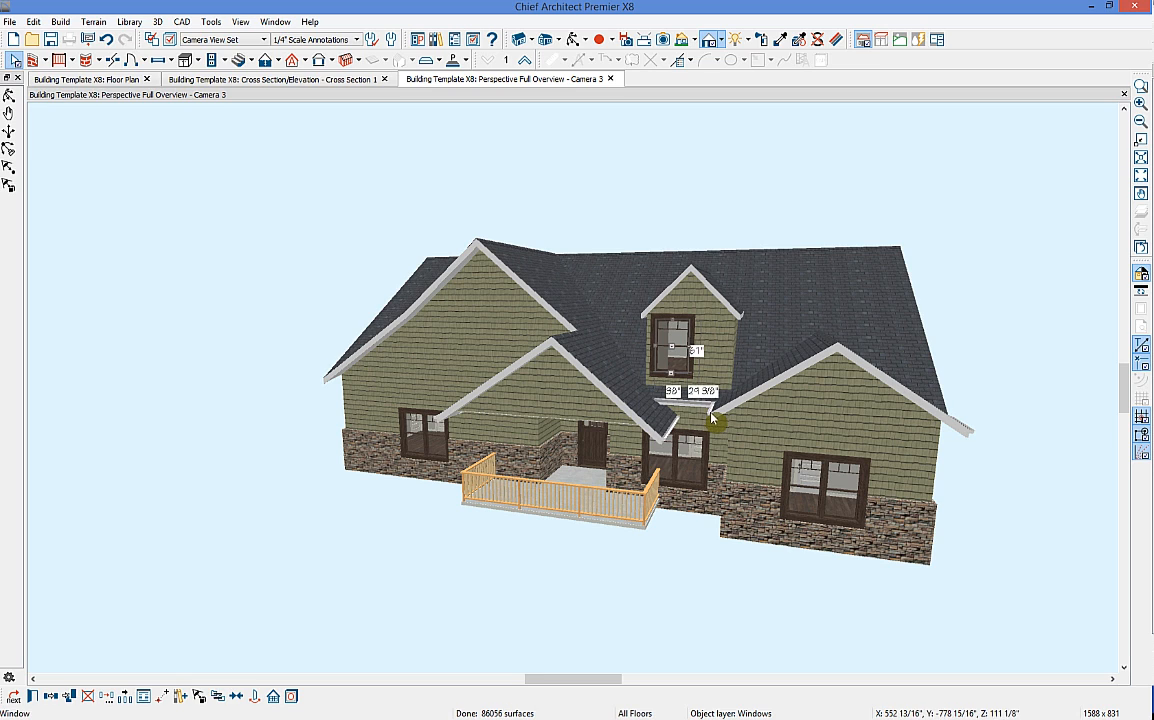
{"action": "left_click", "coordinate": [53, 697]}
{"action": "left_click_drag", "start_coordinate": [672, 346], "coordinate": [747, 347]}
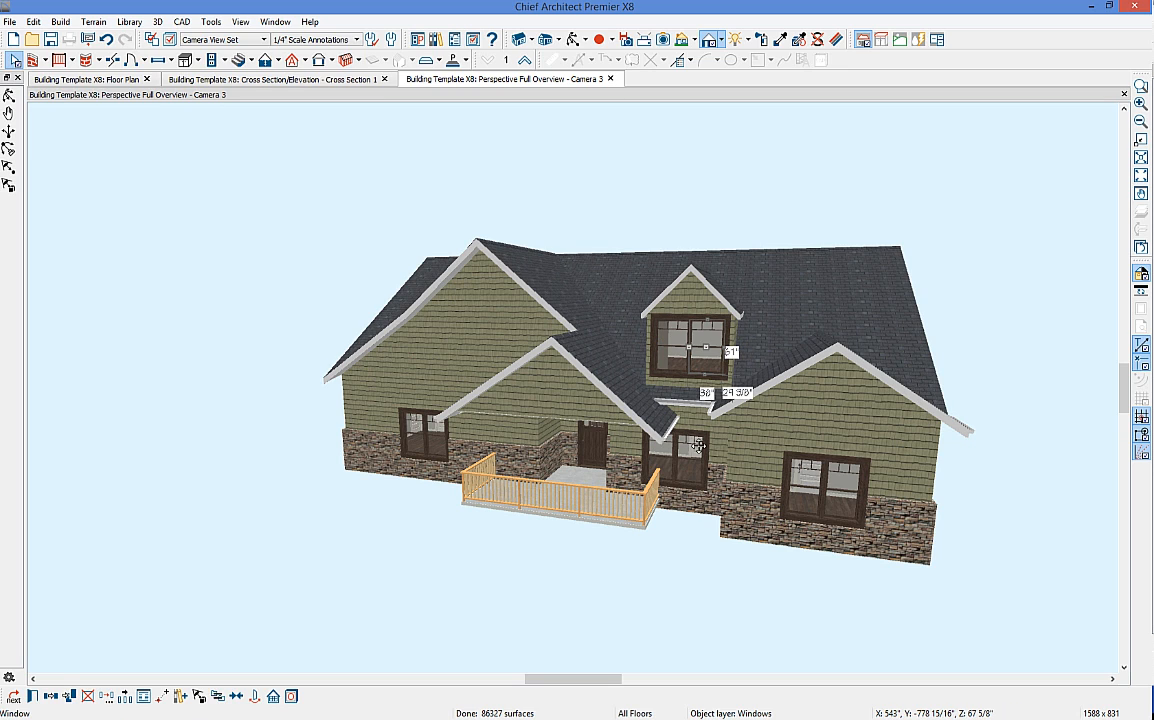
{"action": "left_click", "coordinate": [704, 542]}
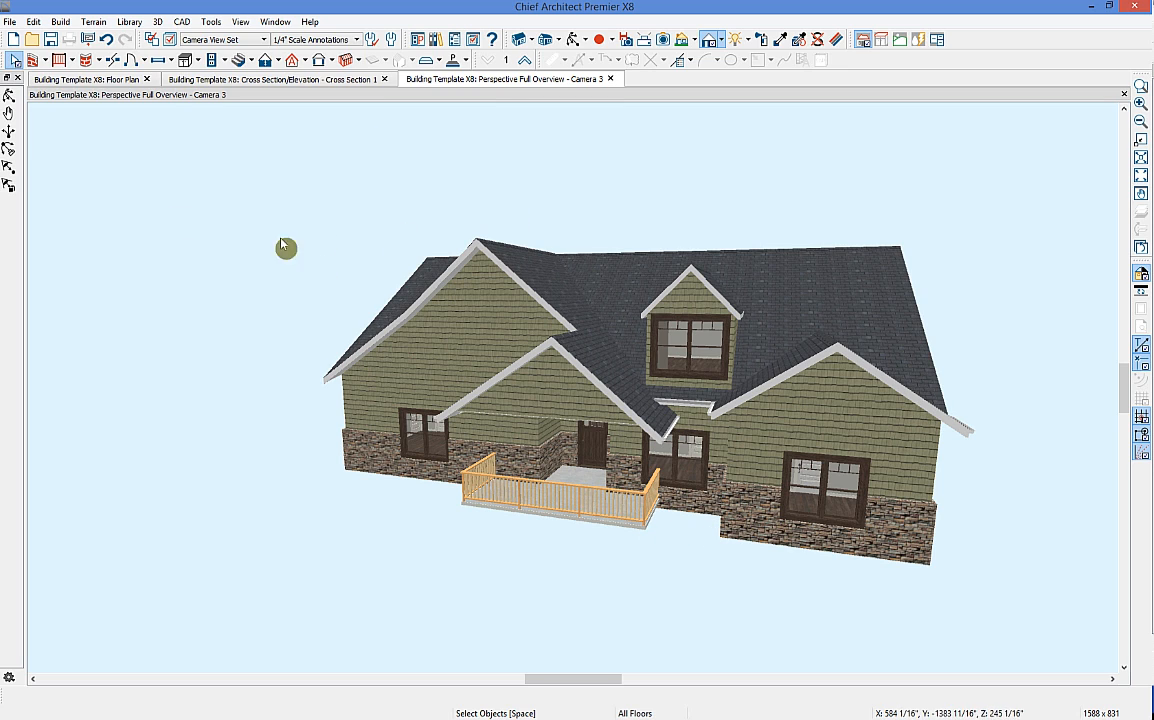
Step: Preview the dormer room with a temporary Full Camera, then show the whole Floor 1 plan
{"action": "left_click", "coordinate": [130, 80]}
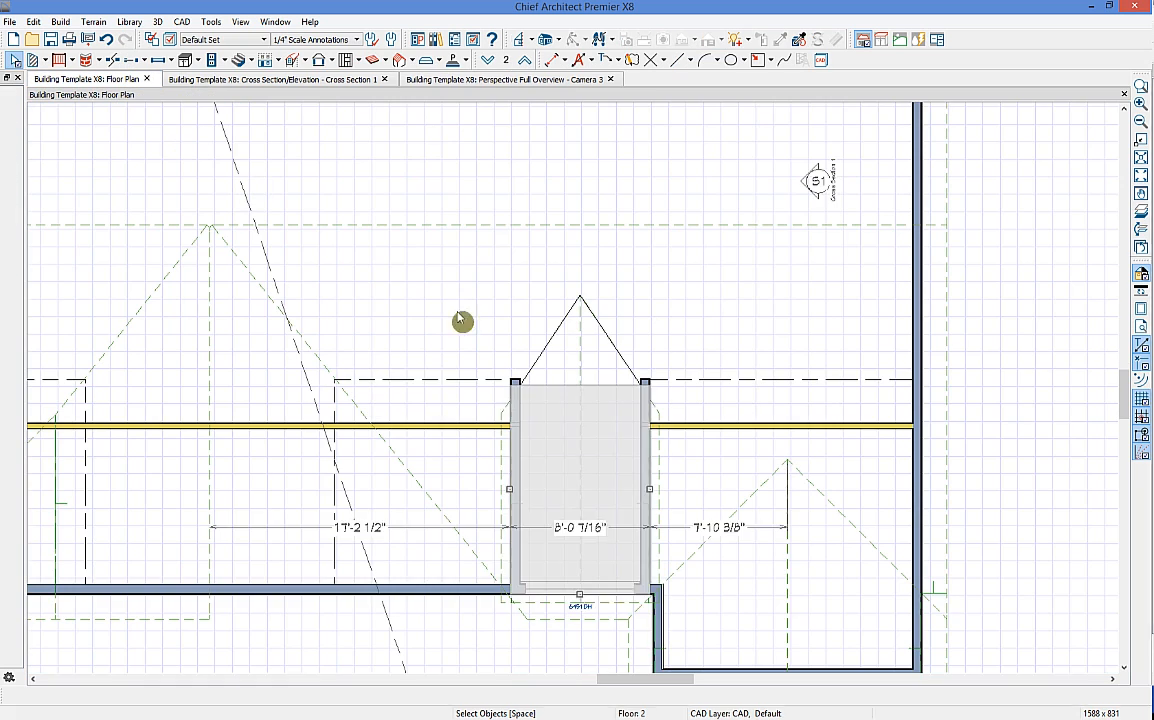
{"action": "left_click", "coordinate": [557, 42]}
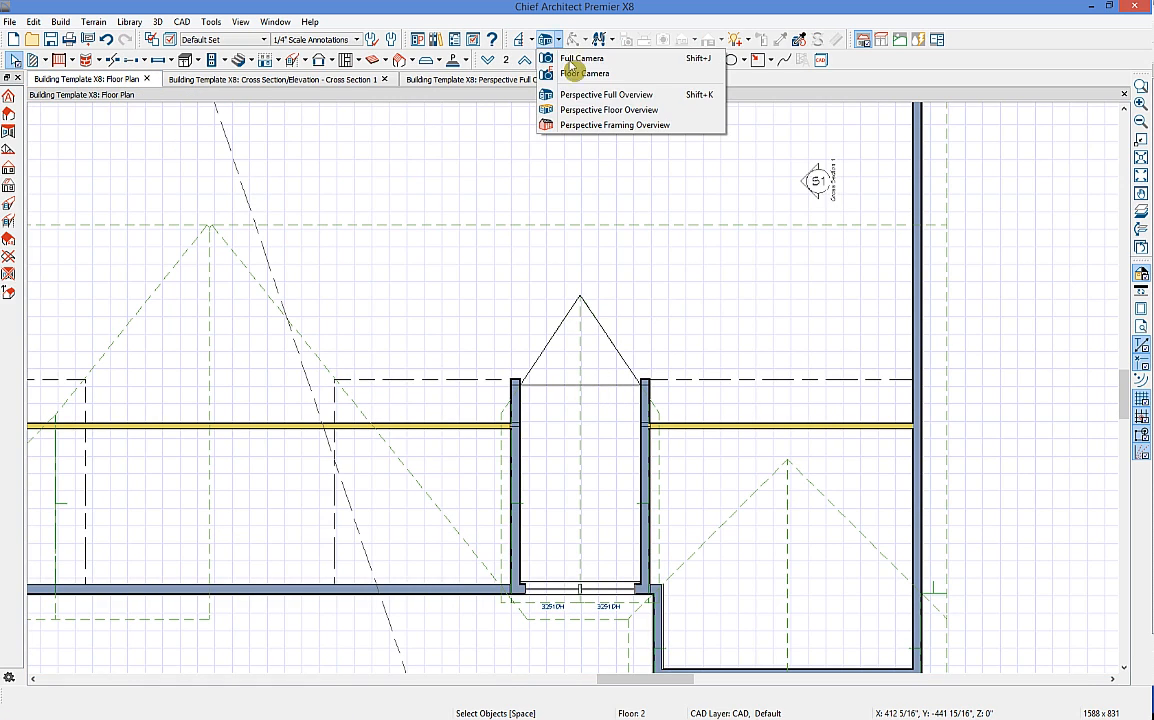
{"action": "left_click", "coordinate": [567, 70]}
{"action": "left_click_drag", "start_coordinate": [523, 216], "coordinate": [541, 252]}
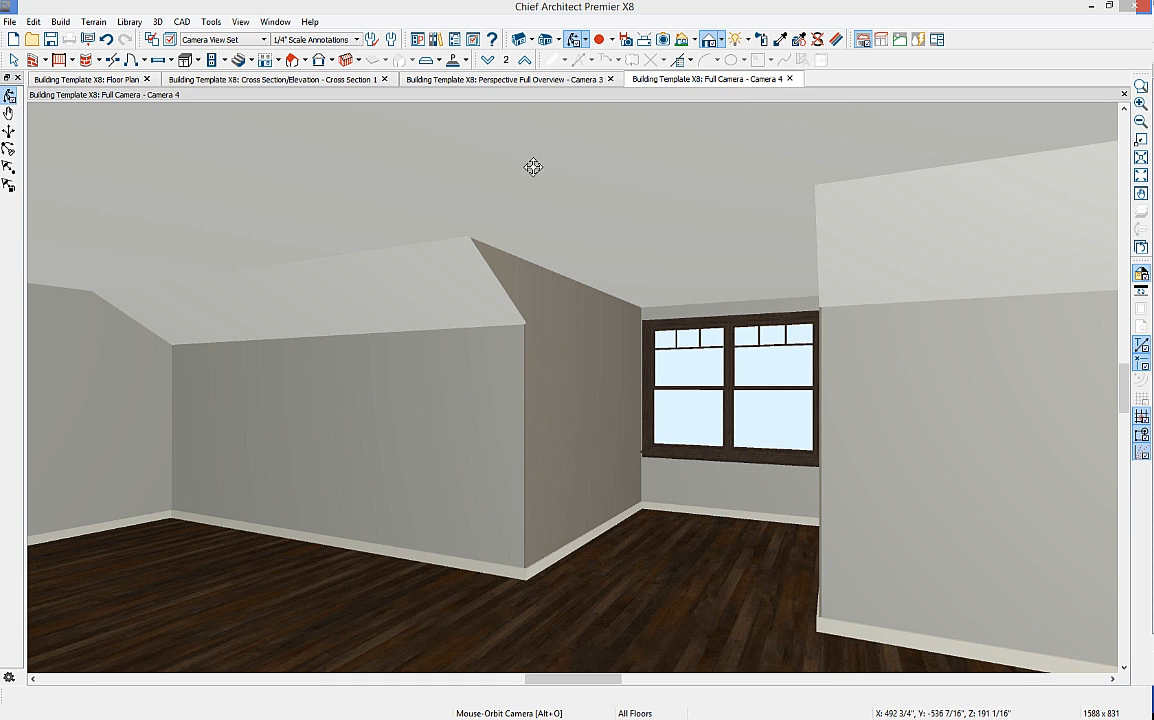
{"action": "left_click", "coordinate": [790, 79]}
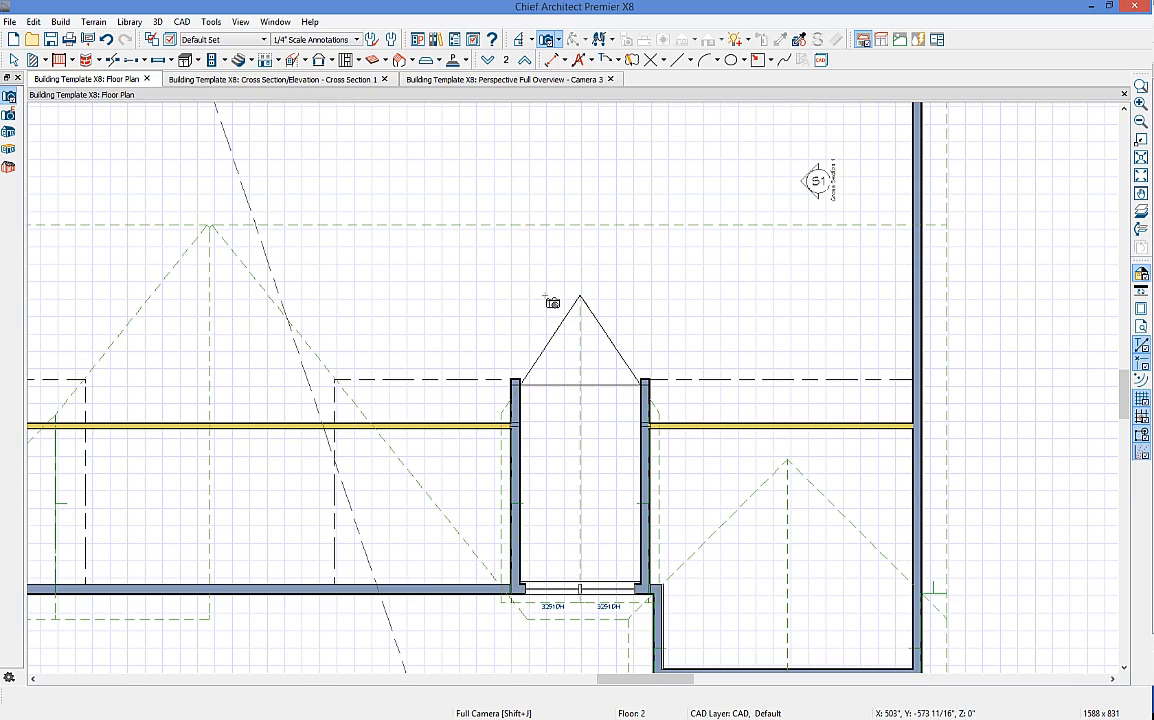
{"action": "left_click", "coordinate": [487, 59]}
{"action": "scroll", "coordinate": [520, 410], "scroll_direction": "down", "scroll_amount": 3}
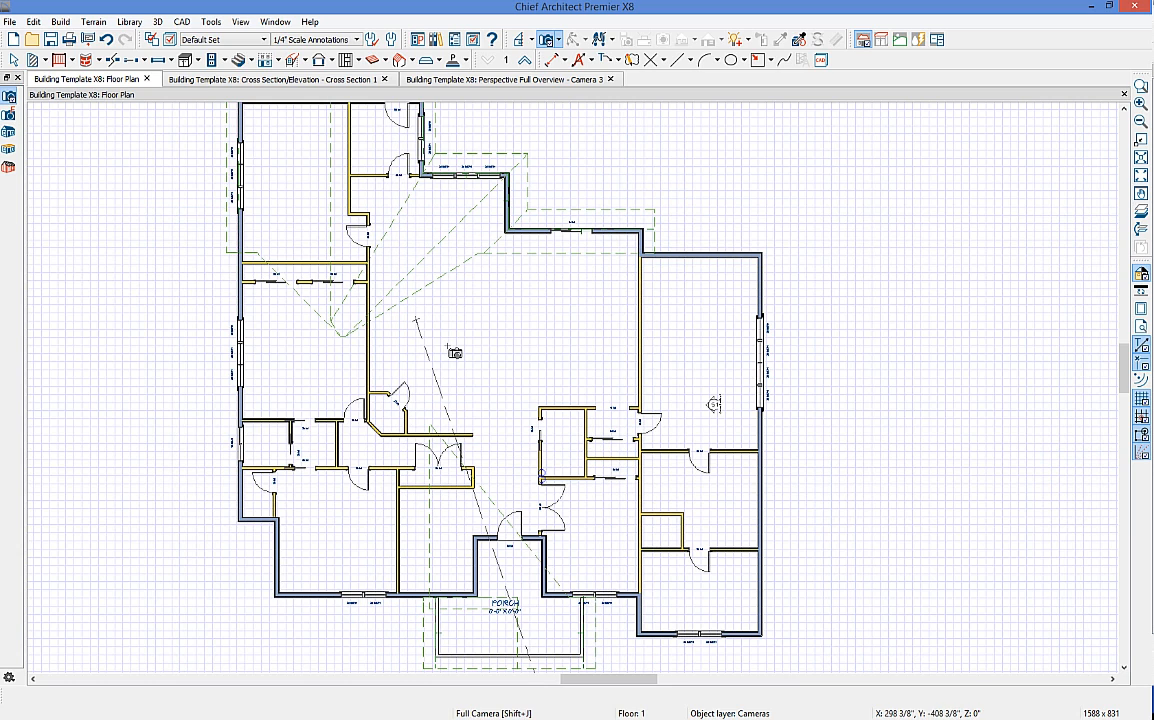
Step: Build a walls-with-footings foundation with Automatically Rebuild Foundation on, reviewing stem wall and rebar options
{"action": "left_click", "coordinate": [276, 60]}
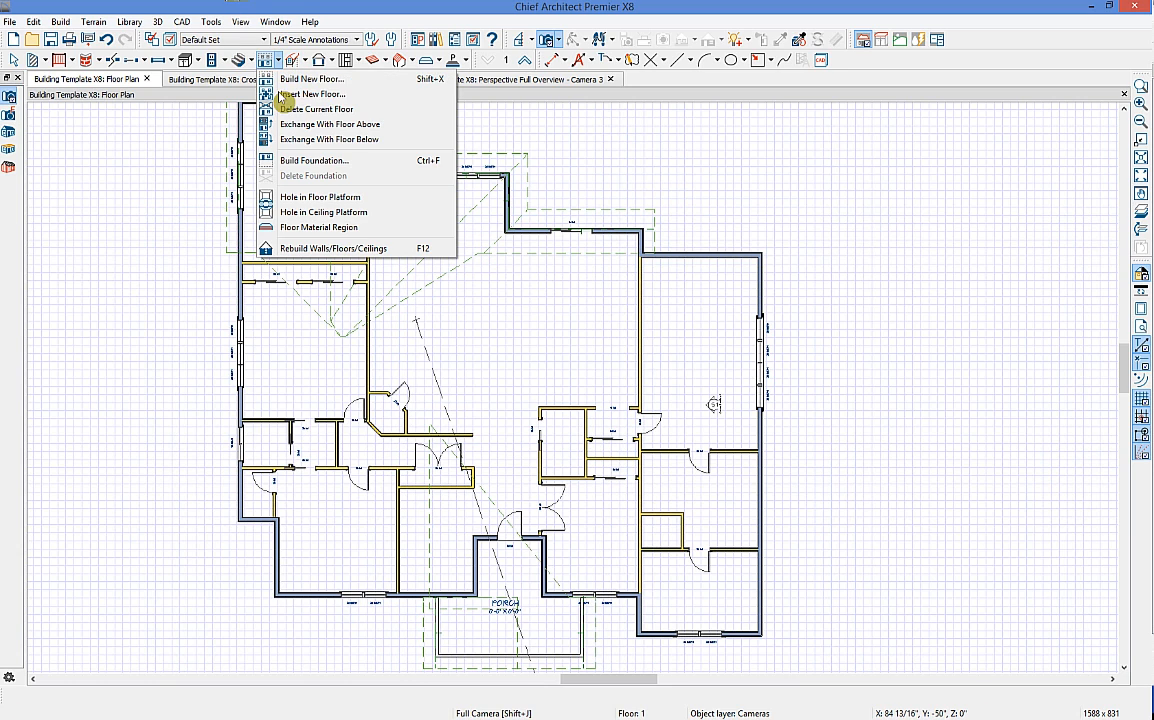
{"action": "left_click", "coordinate": [346, 163]}
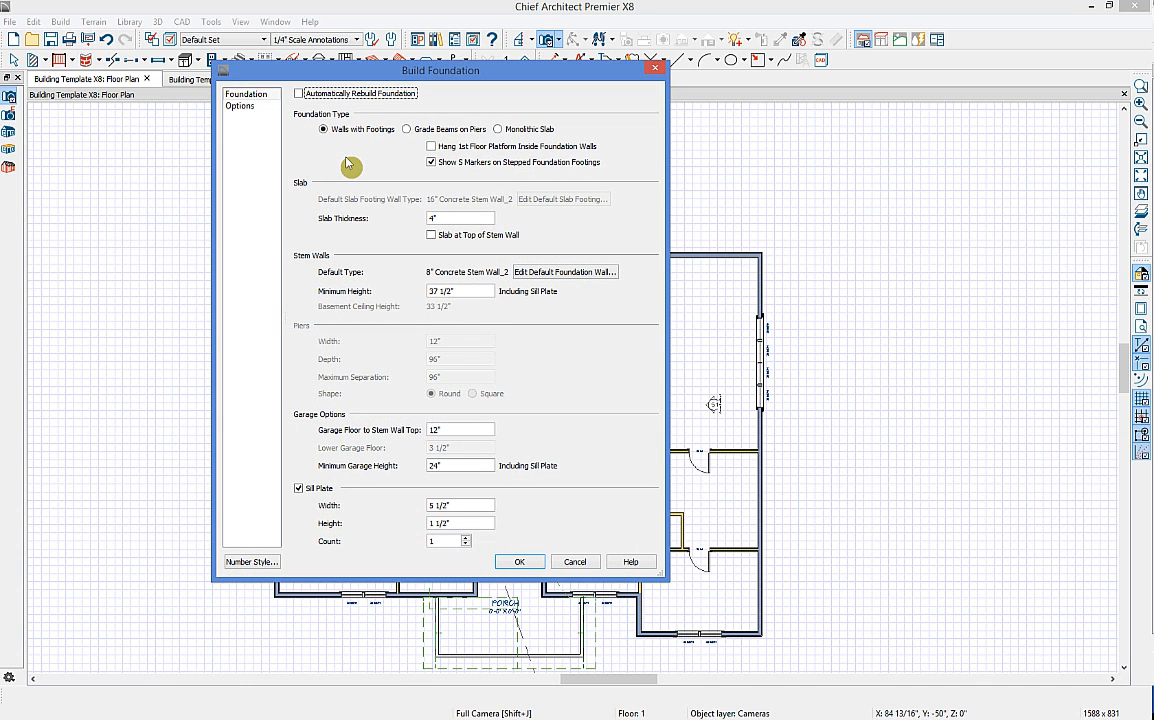
{"action": "left_click", "coordinate": [299, 94]}
{"action": "left_click", "coordinate": [461, 291]}
{"action": "left_click", "coordinate": [485, 505]}
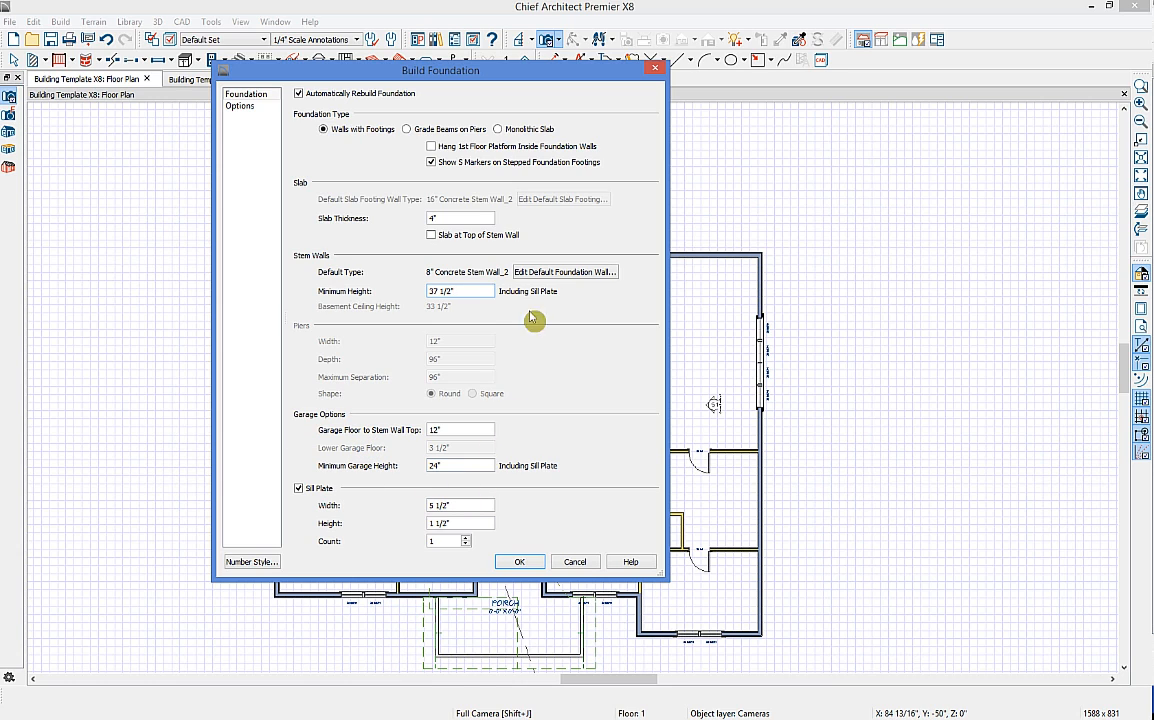
{"action": "left_click", "coordinate": [250, 107]}
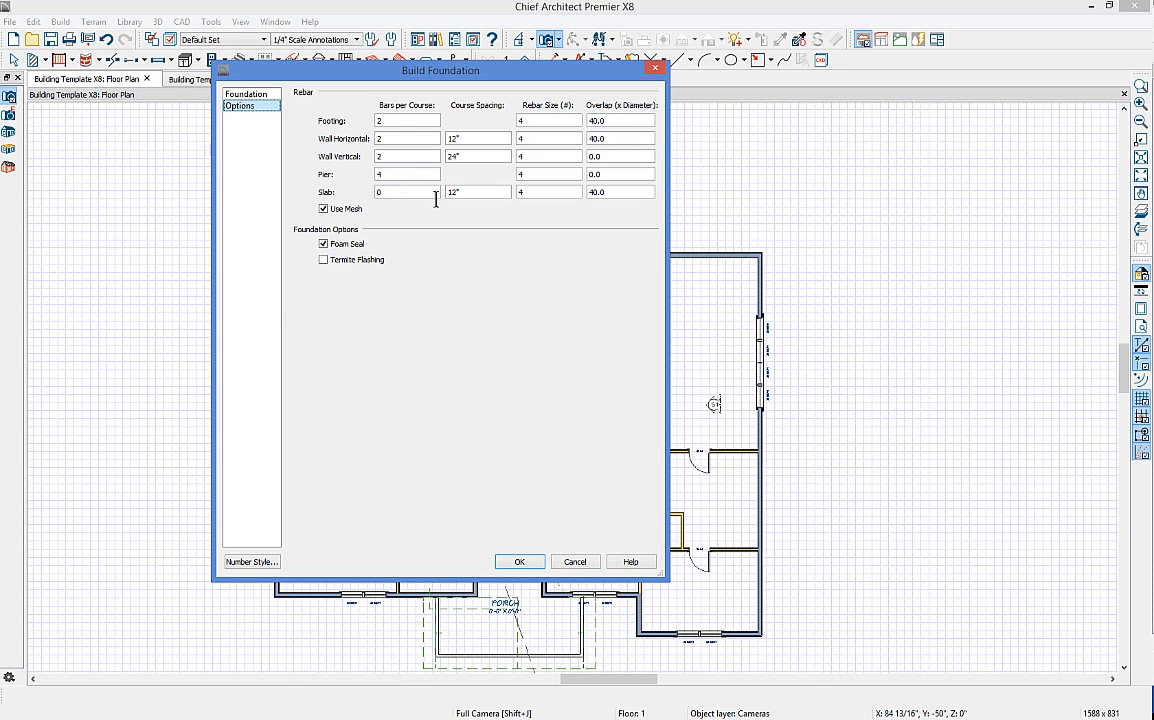
{"action": "left_click", "coordinate": [522, 562]}
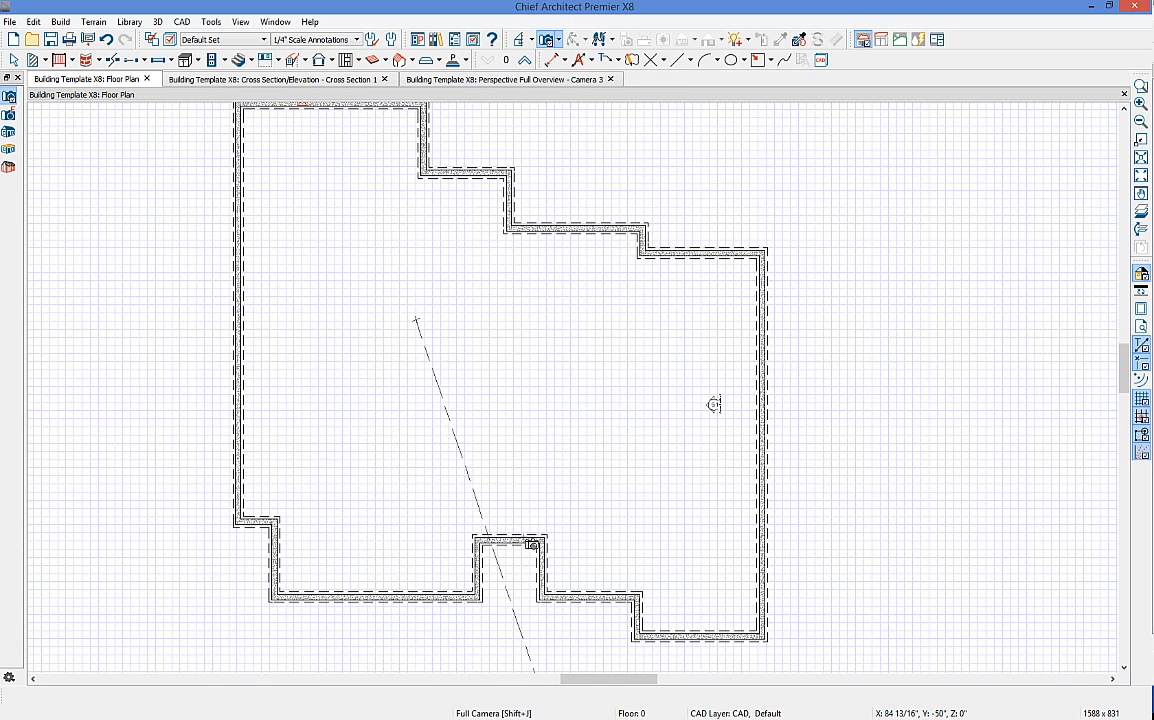
Step: Zoom out and open a Perspective Floor Overview camera showing the foundation stem walls in 3D
{"action": "scroll", "coordinate": [520, 405], "scroll_direction": "down", "scroll_amount": 3}
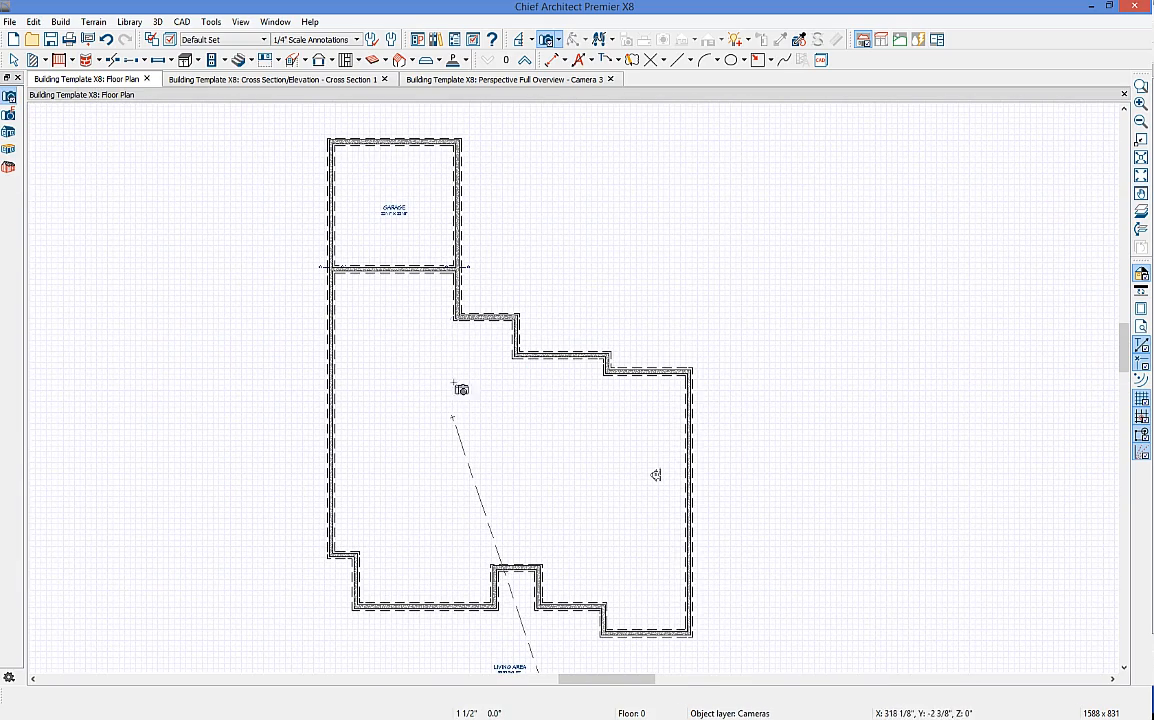
{"action": "left_click", "coordinate": [548, 40]}
{"action": "left_click", "coordinate": [559, 41]}
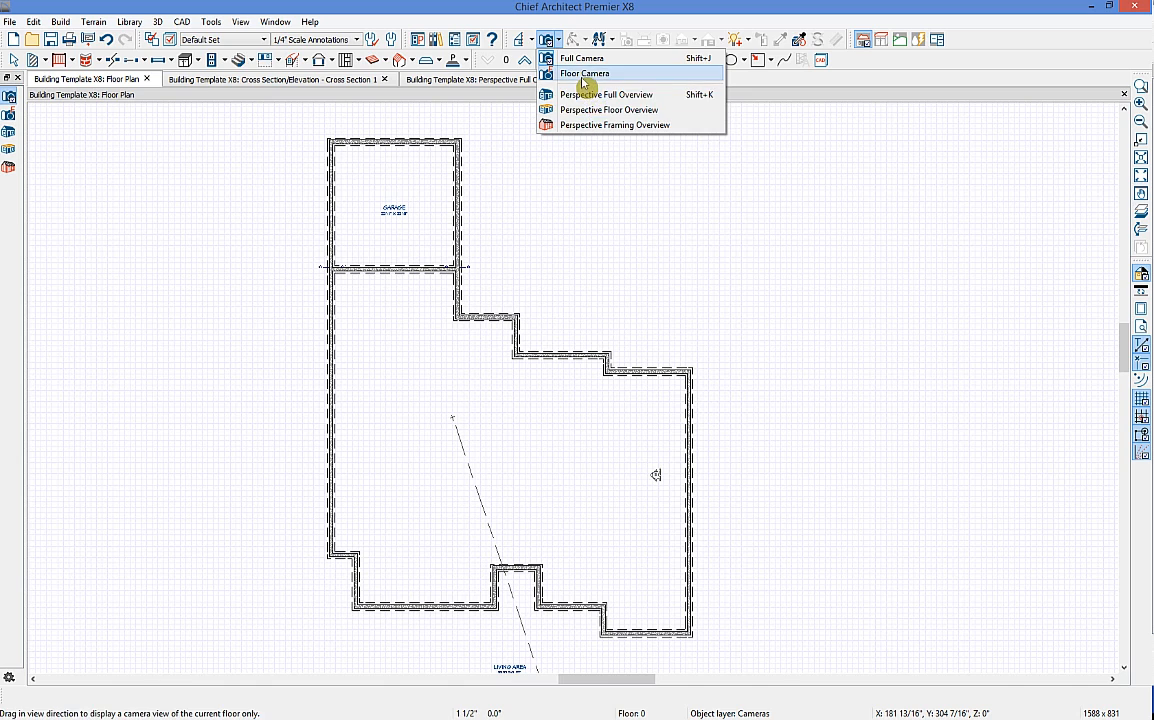
{"action": "left_click", "coordinate": [598, 110]}
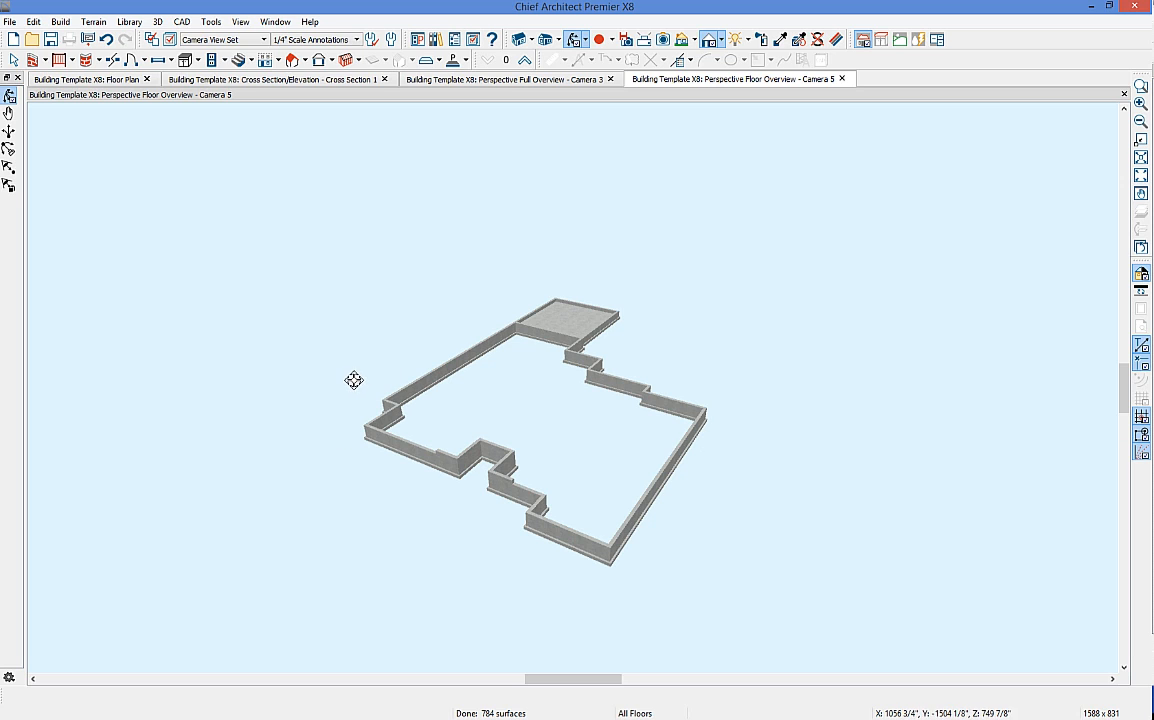
{"action": "left_click", "coordinate": [213, 23]}
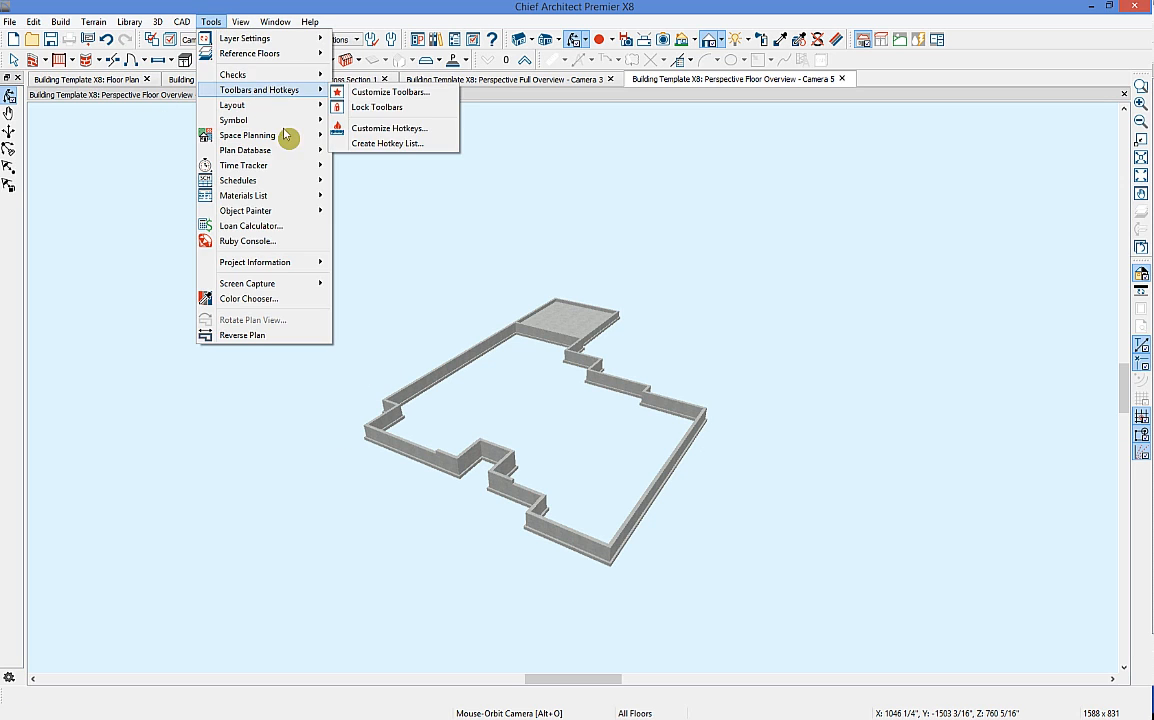
Step: Calculate materials for all floors, review the foundation concrete and footing rows, then close the list
{"action": "mouse_move", "coordinate": [258, 197]}
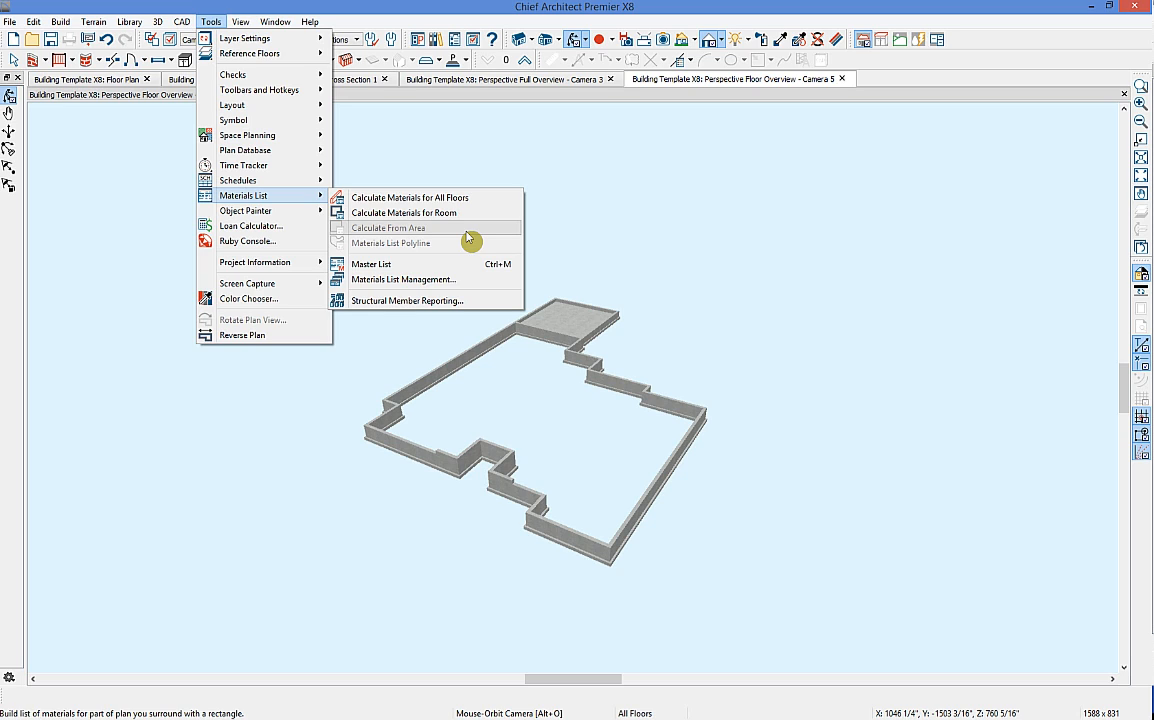
{"action": "left_click", "coordinate": [408, 198]}
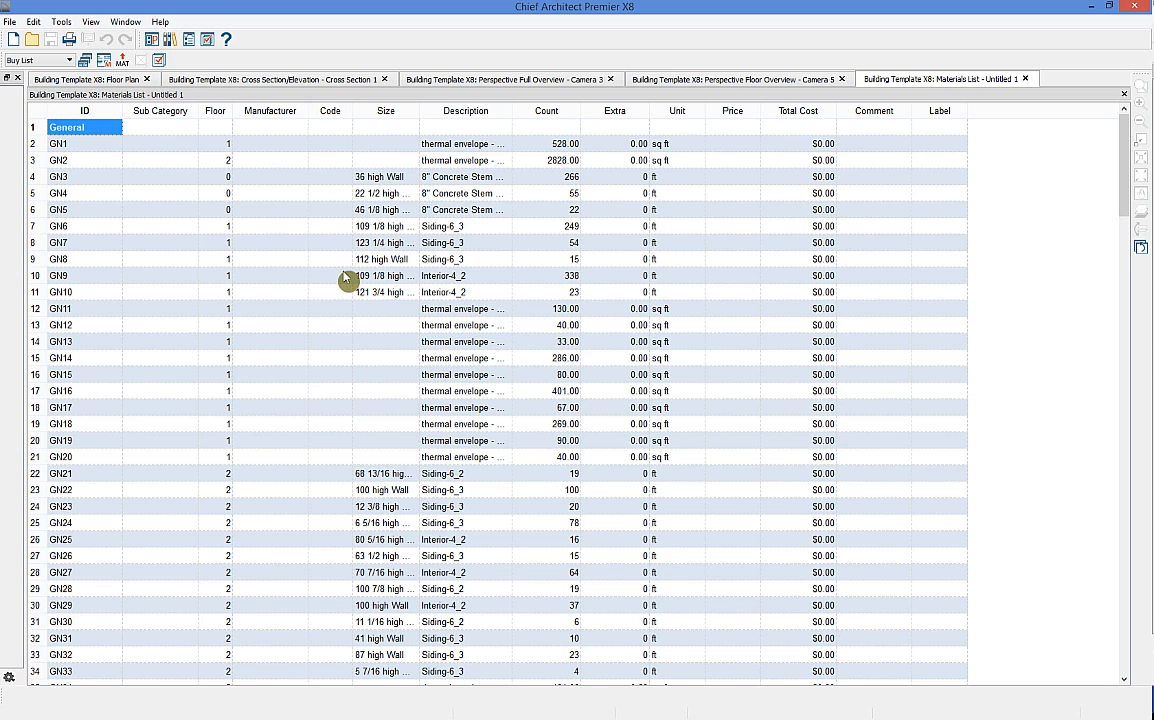
{"action": "scroll", "coordinate": [338, 276], "scroll_direction": "down", "scroll_amount": 11}
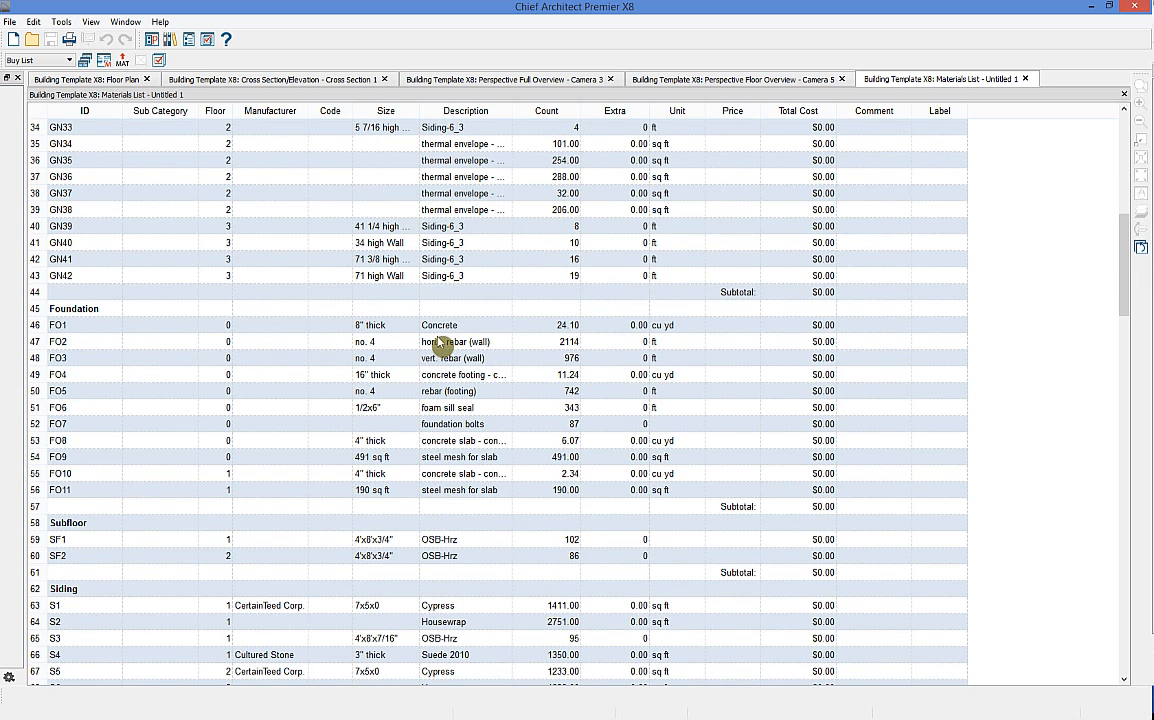
{"action": "left_click", "coordinate": [473, 326]}
{"action": "left_click", "coordinate": [482, 375]}
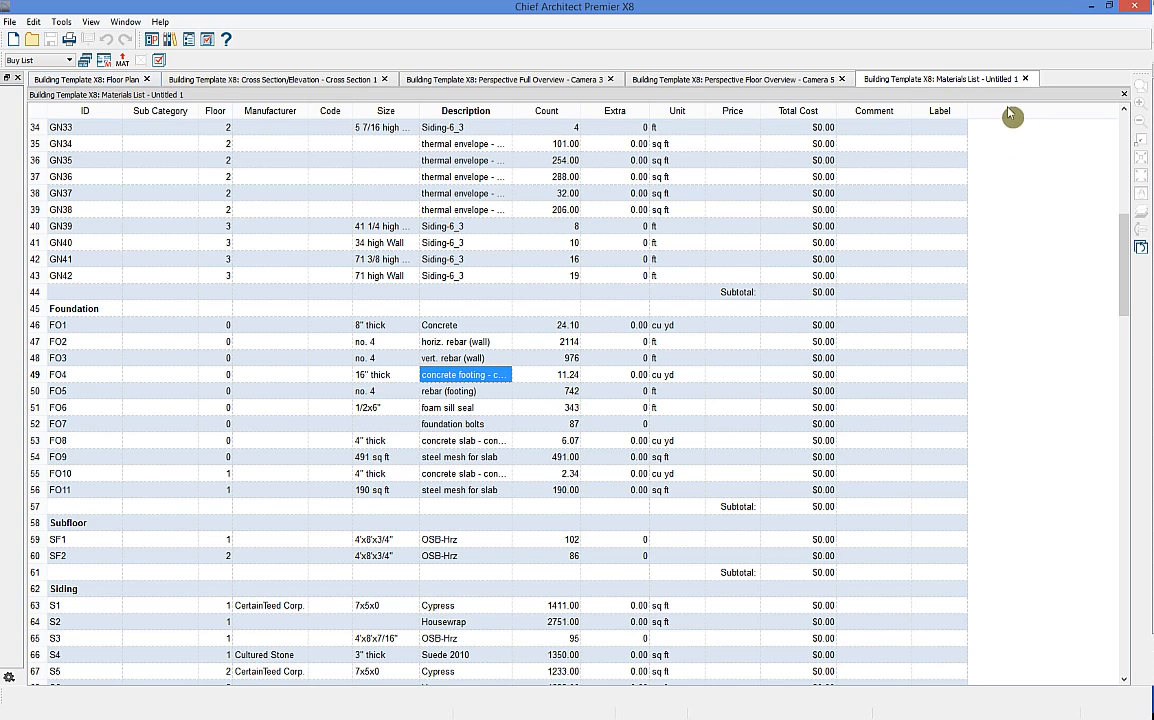
{"action": "left_click", "coordinate": [1025, 79]}
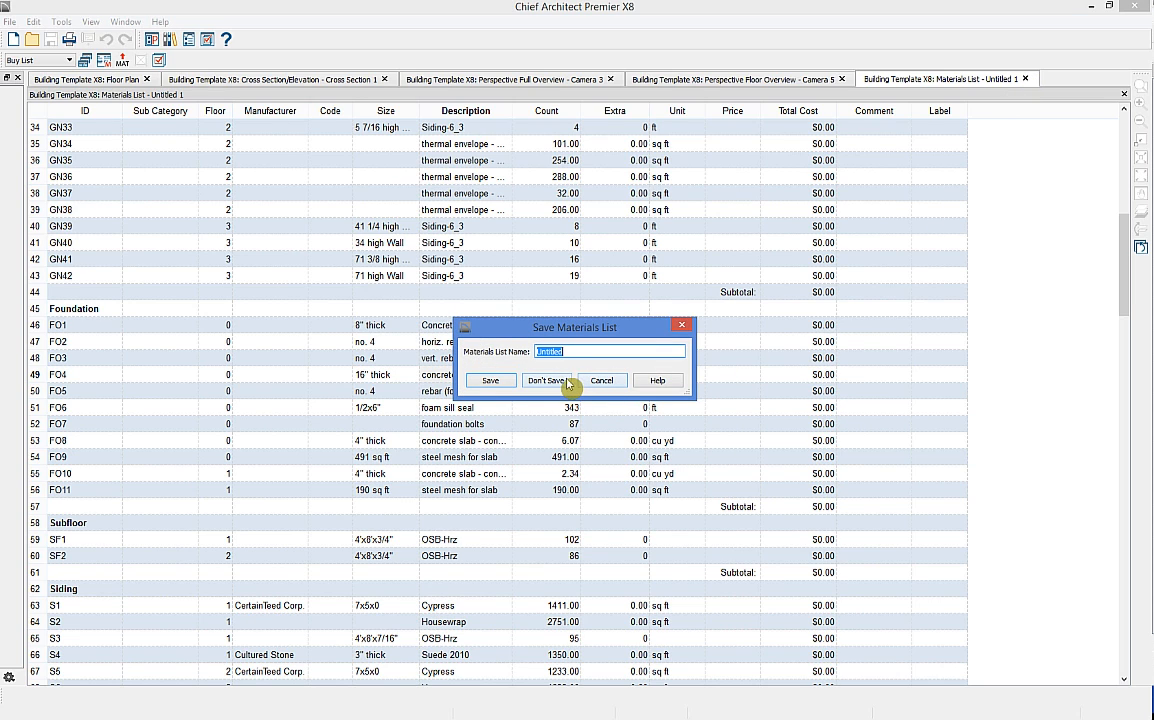
Step: Discard the materials list without saving and return to the foundation Floor Plan
{"action": "left_click", "coordinate": [563, 384]}
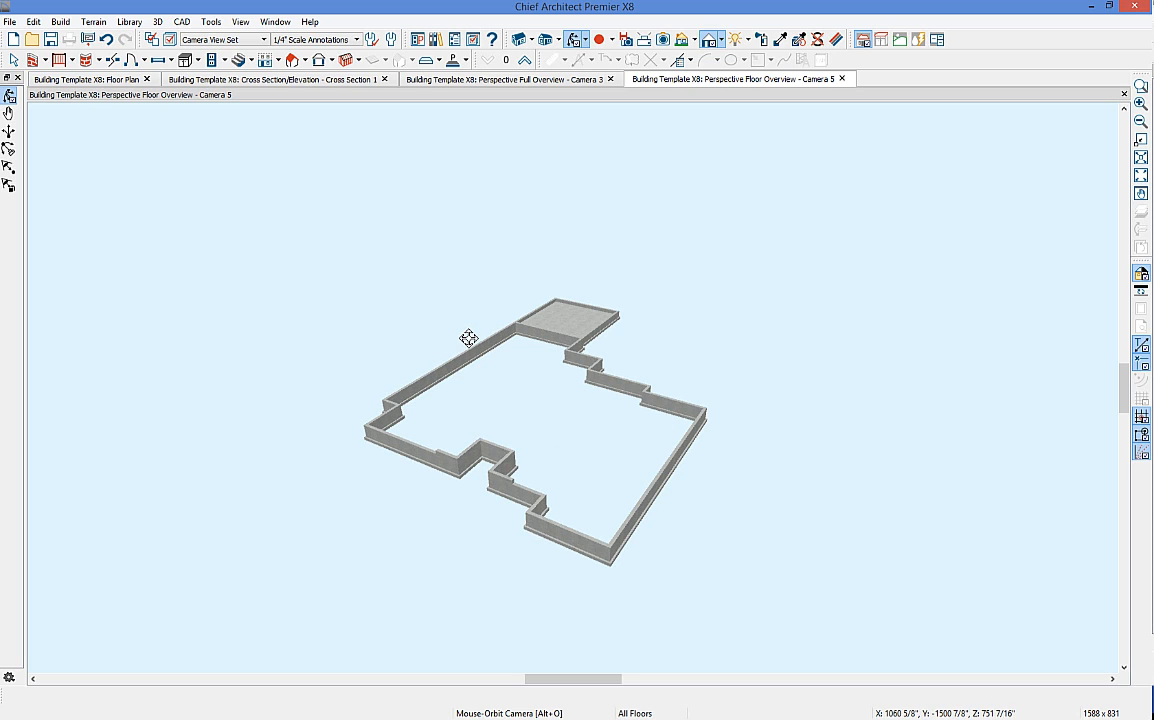
{"action": "left_click", "coordinate": [110, 79]}
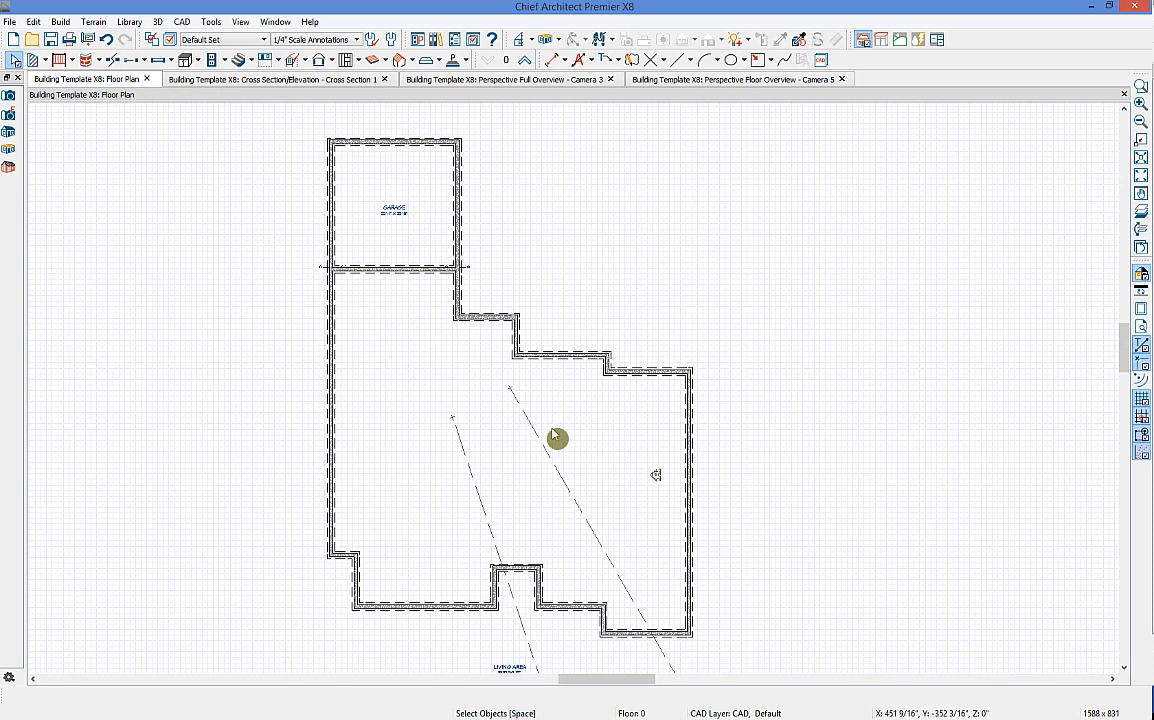
Step: Break the left foundation wall and turn off automatic foundation rebuilding
{"action": "left_click", "coordinate": [114, 62]}
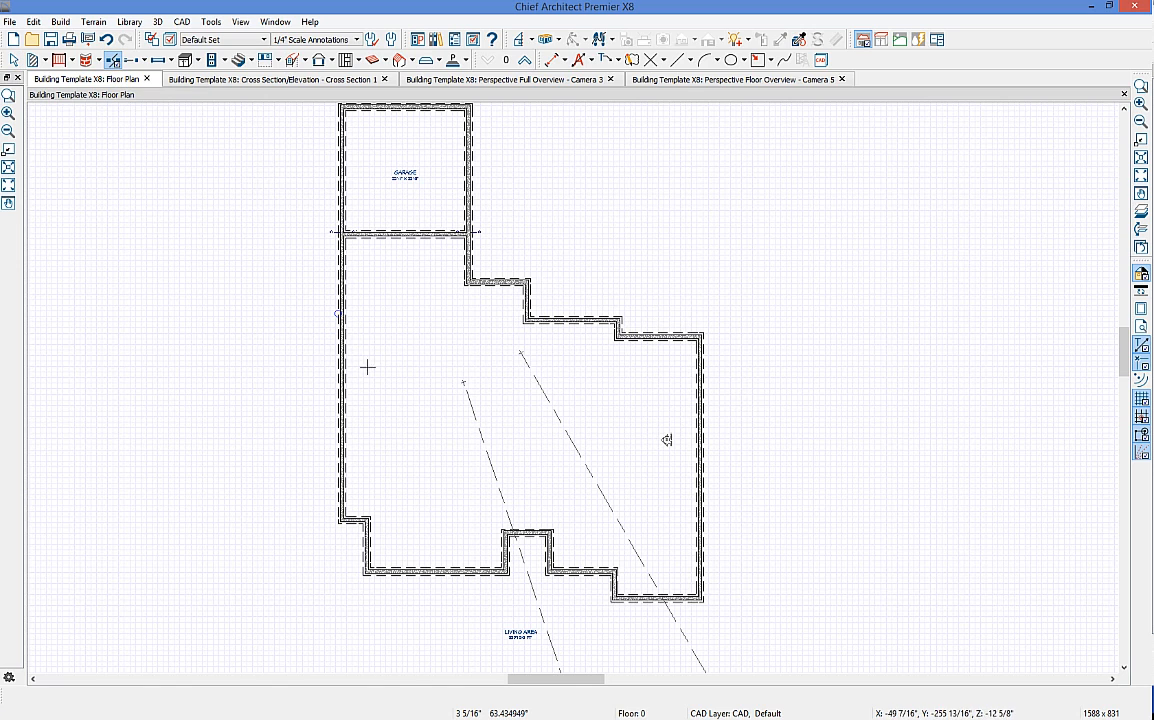
{"action": "left_click", "coordinate": [337, 374]}
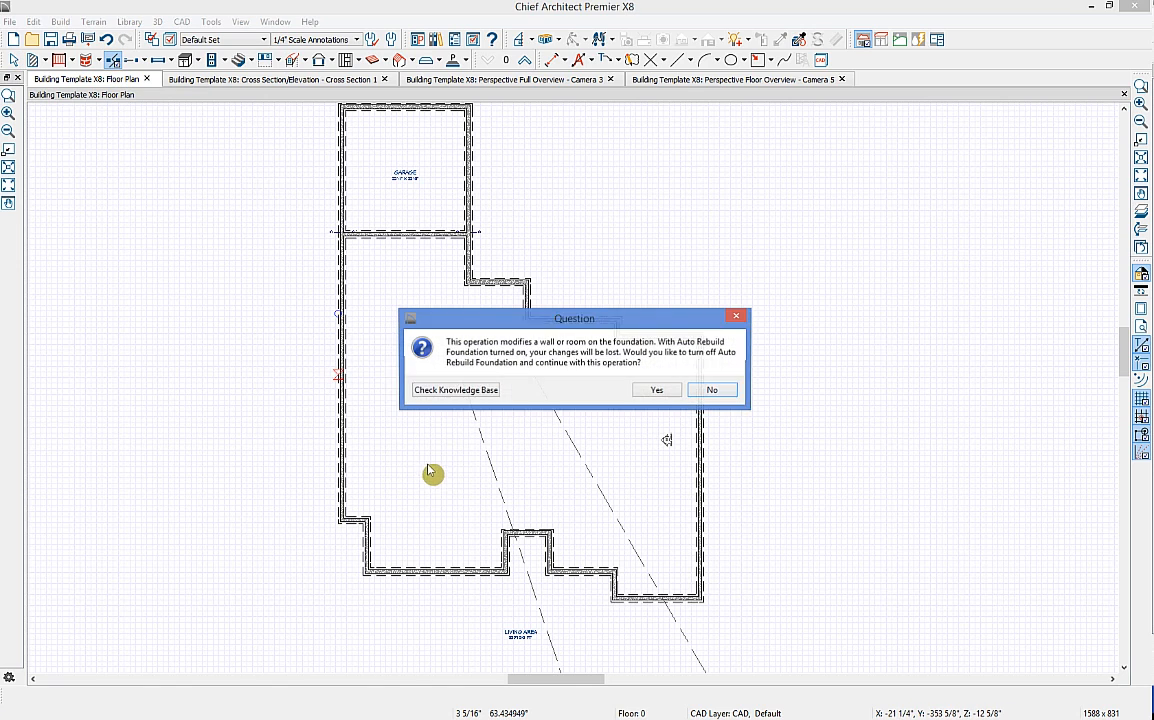
{"action": "left_click", "coordinate": [655, 390]}
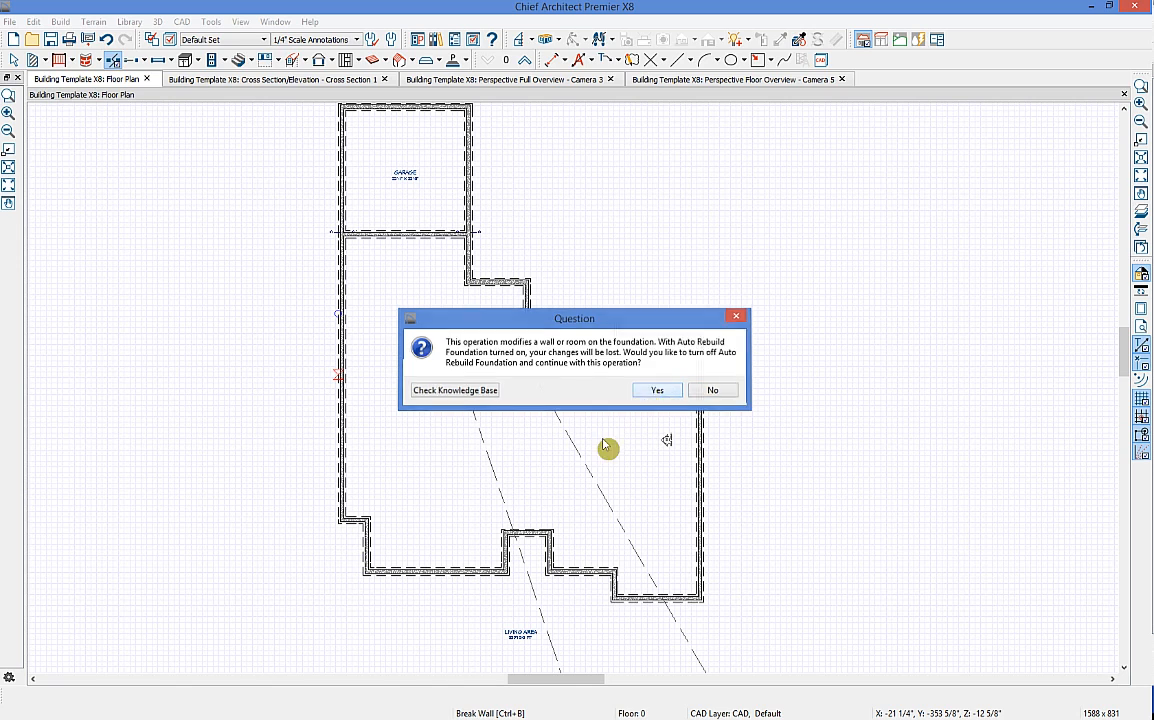
Step: Draw a new foundation wall across the foundation, shift it down, and view it in Camera 5
{"action": "left_click", "coordinate": [345, 366]}
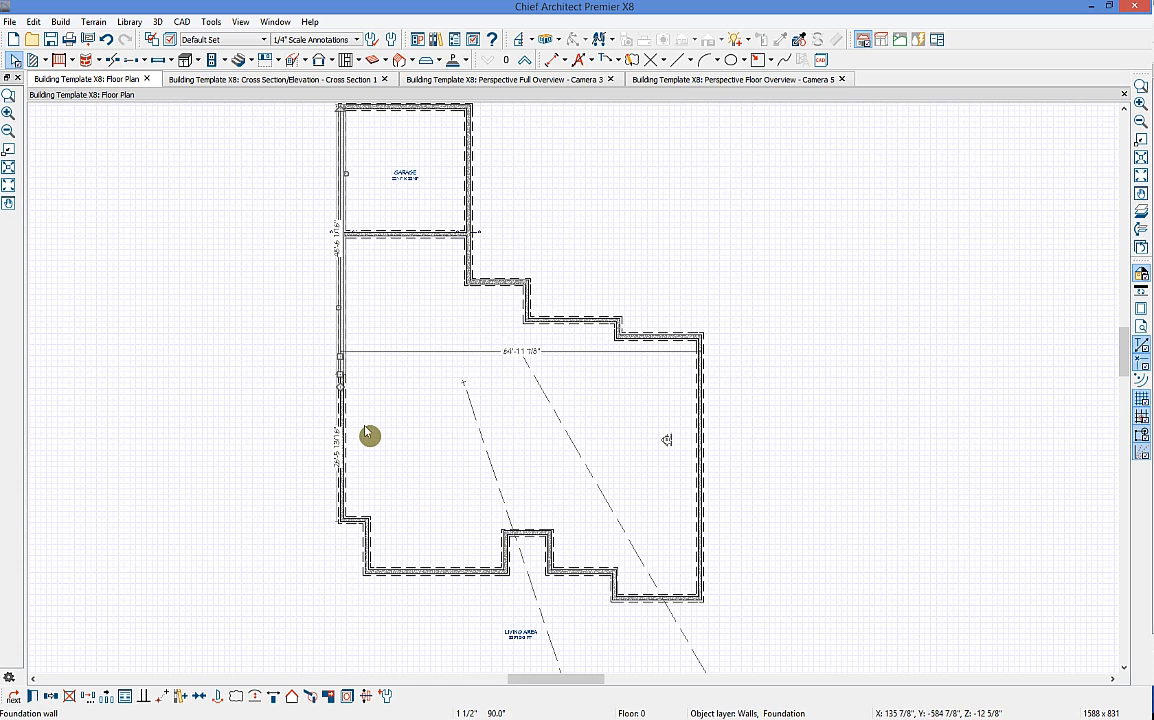
{"action": "scroll", "coordinate": [364, 427], "scroll_direction": "up", "scroll_amount": 4}
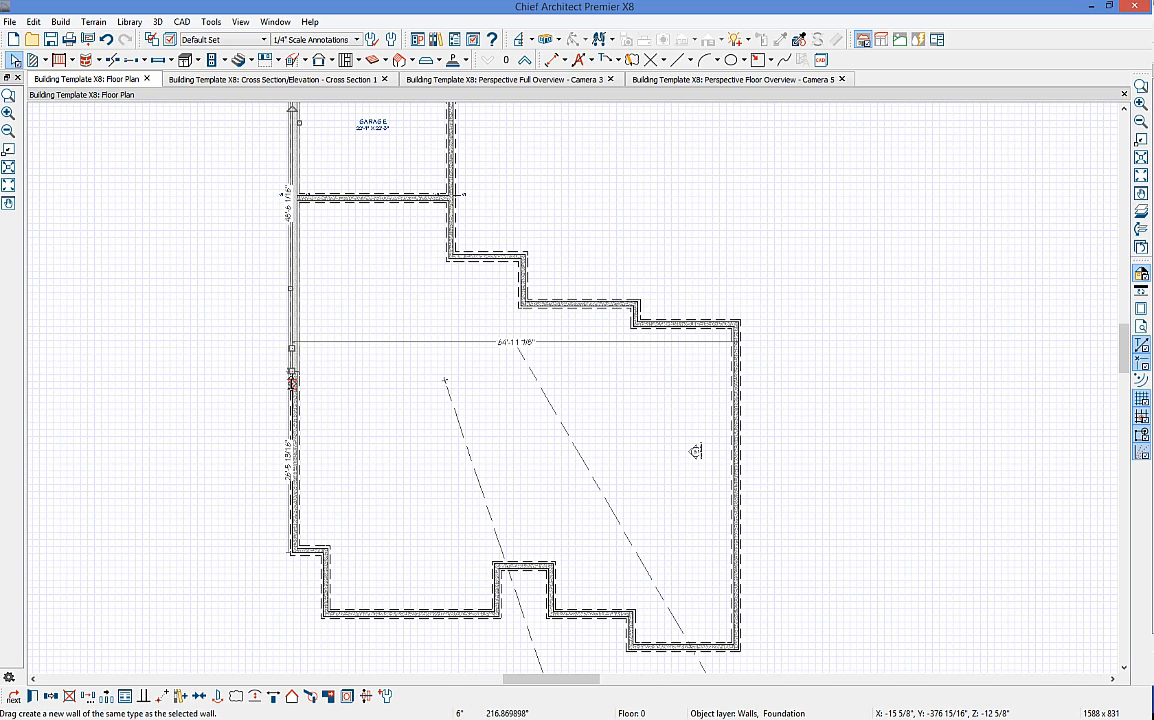
{"action": "mouse_move", "coordinate": [293, 382]}
{"action": "left_mouse_down"}
{"action": "mouse_move", "coordinate": [124, 631]}
{"action": "mouse_move", "coordinate": [750, 376]}
{"action": "left_mouse_up"}
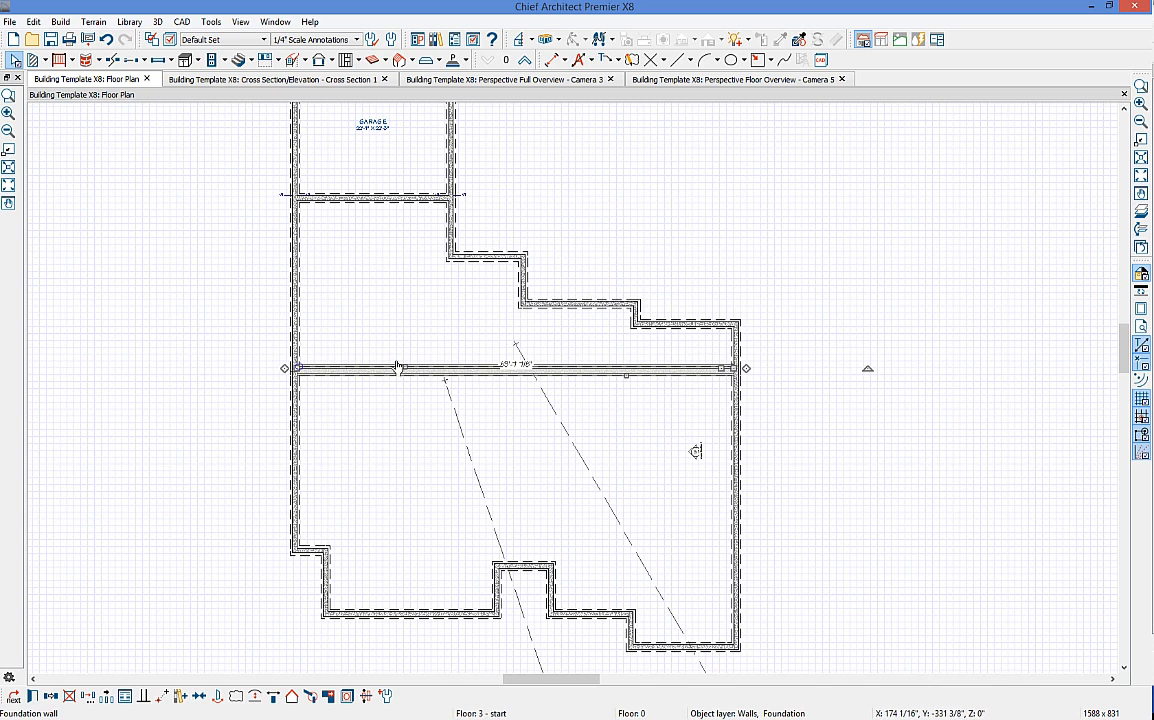
{"action": "left_click_drag", "start_coordinate": [406, 369], "coordinate": [407, 371]}
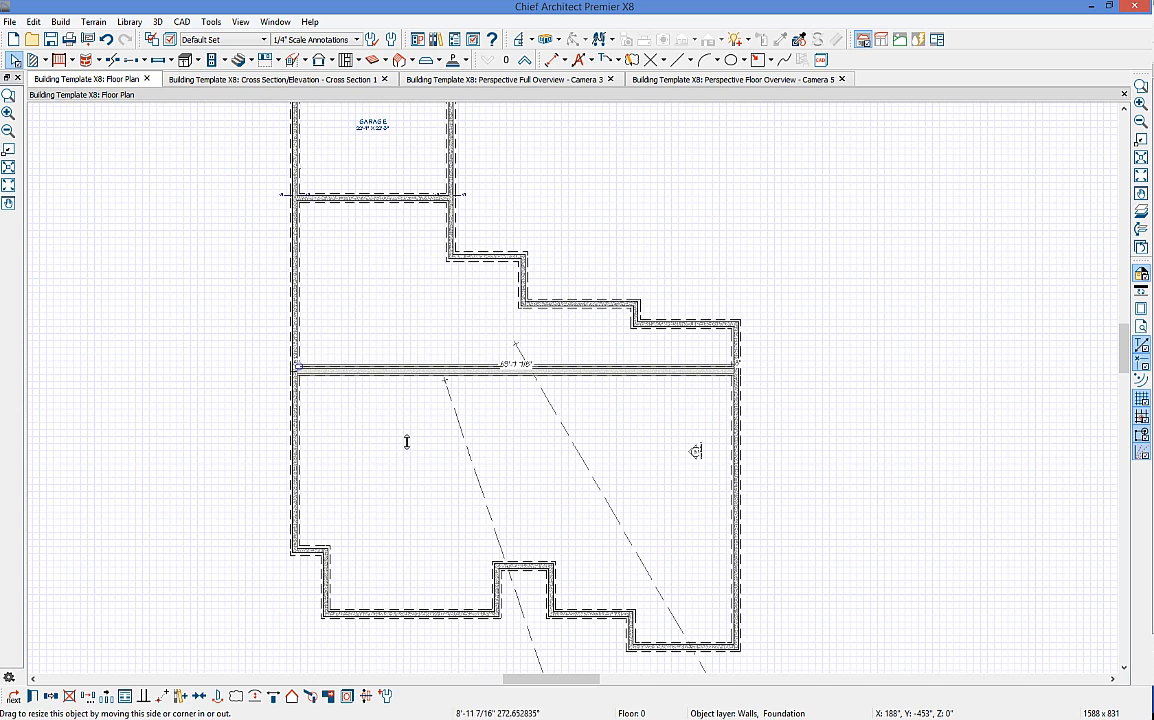
{"action": "left_click_drag", "start_coordinate": [406, 443], "coordinate": [572, 418]}
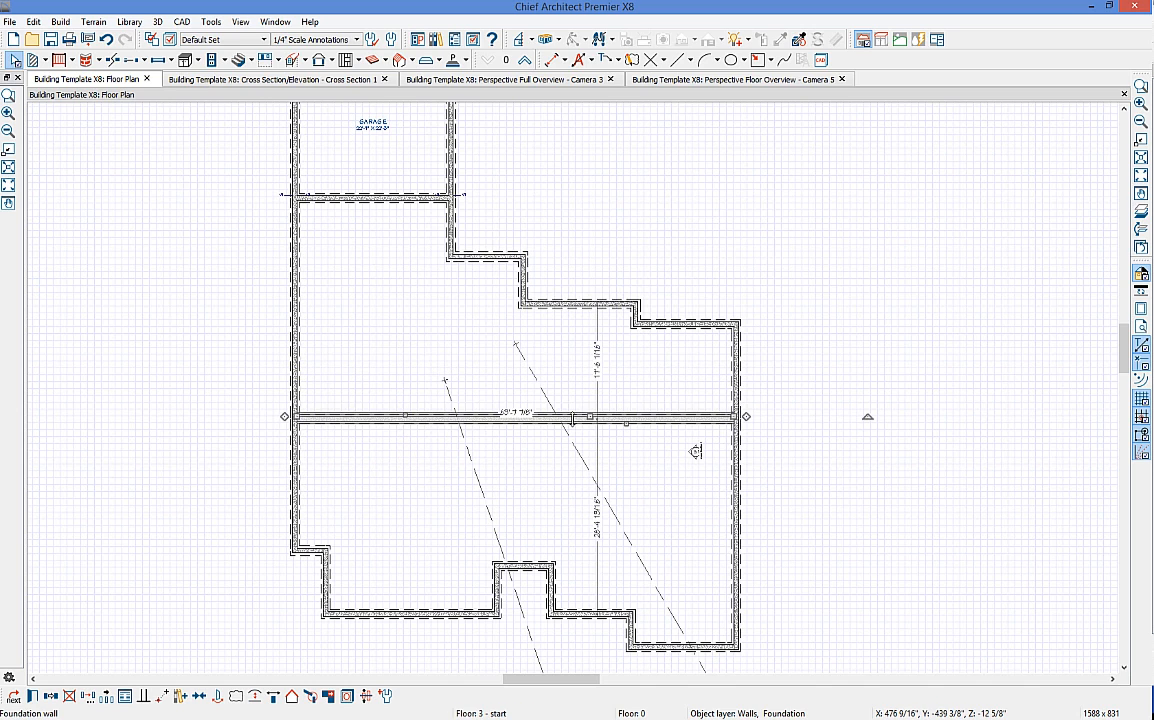
{"action": "left_click", "coordinate": [714, 89]}
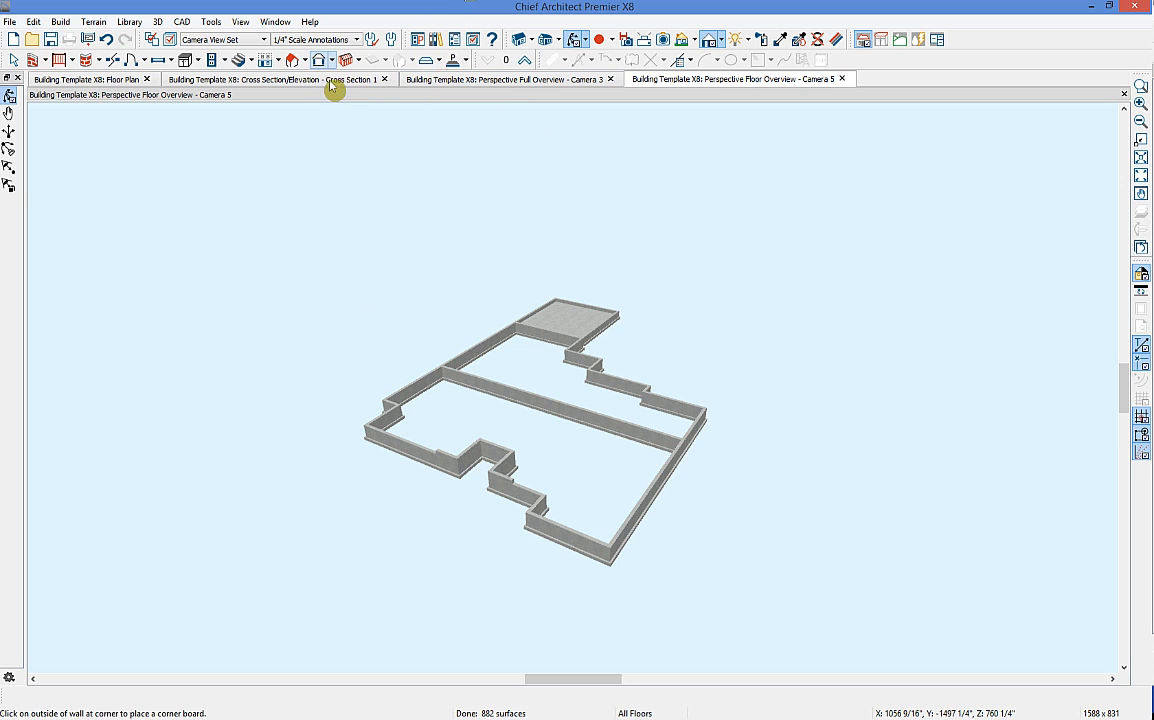
Step: Recalculate materials for all floors, check the 28.82 cu yd foundation concrete, and close the list
{"action": "left_click", "coordinate": [211, 22]}
{"action": "mouse_move", "coordinate": [300, 197]}
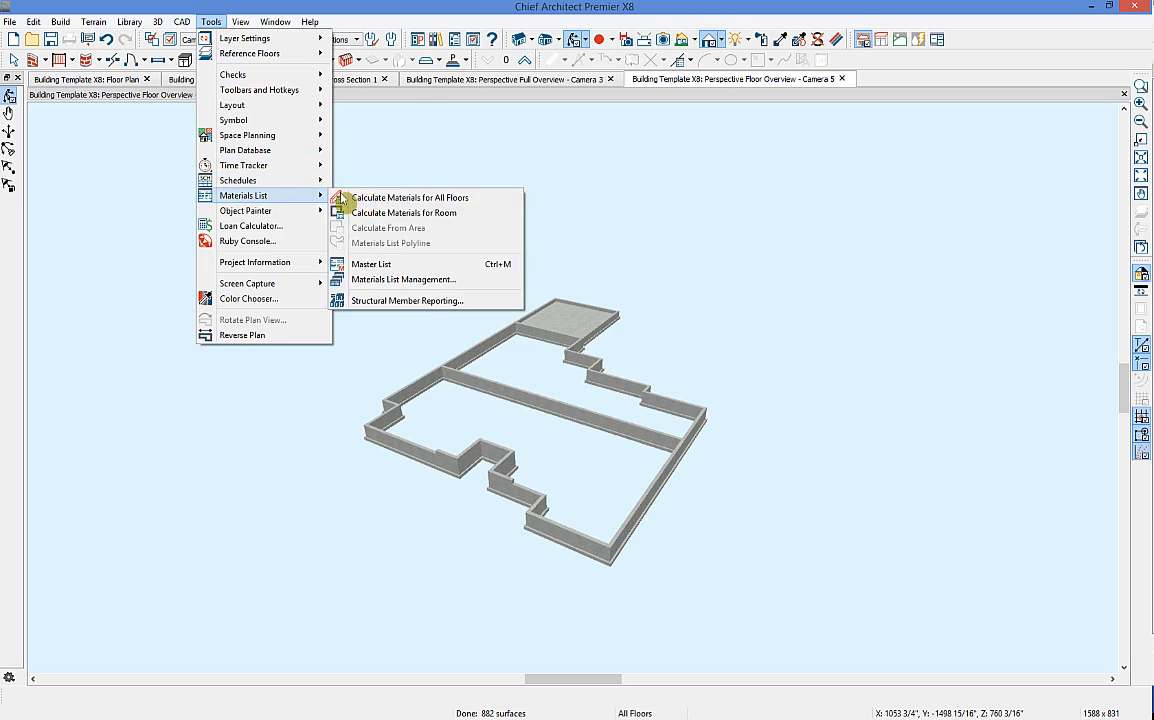
{"action": "left_click", "coordinate": [385, 197]}
{"action": "scroll", "coordinate": [283, 332], "scroll_direction": "down", "scroll_amount": 3}
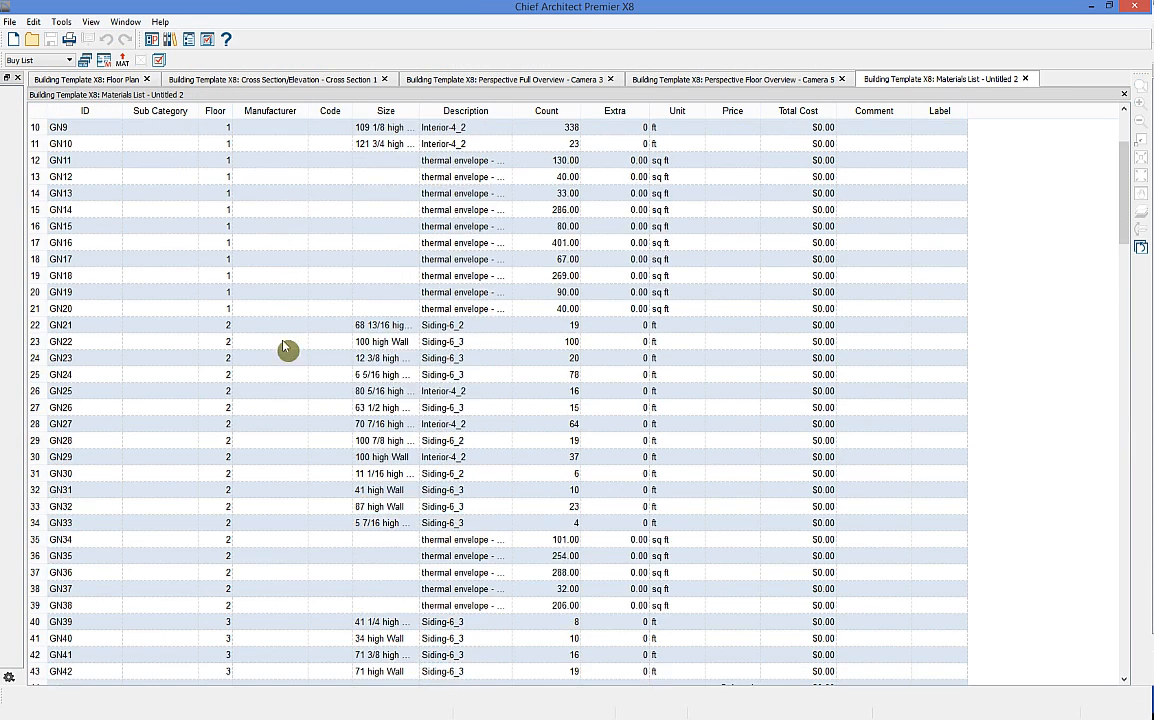
{"action": "scroll", "coordinate": [283, 332], "scroll_direction": "down", "scroll_amount": 9}
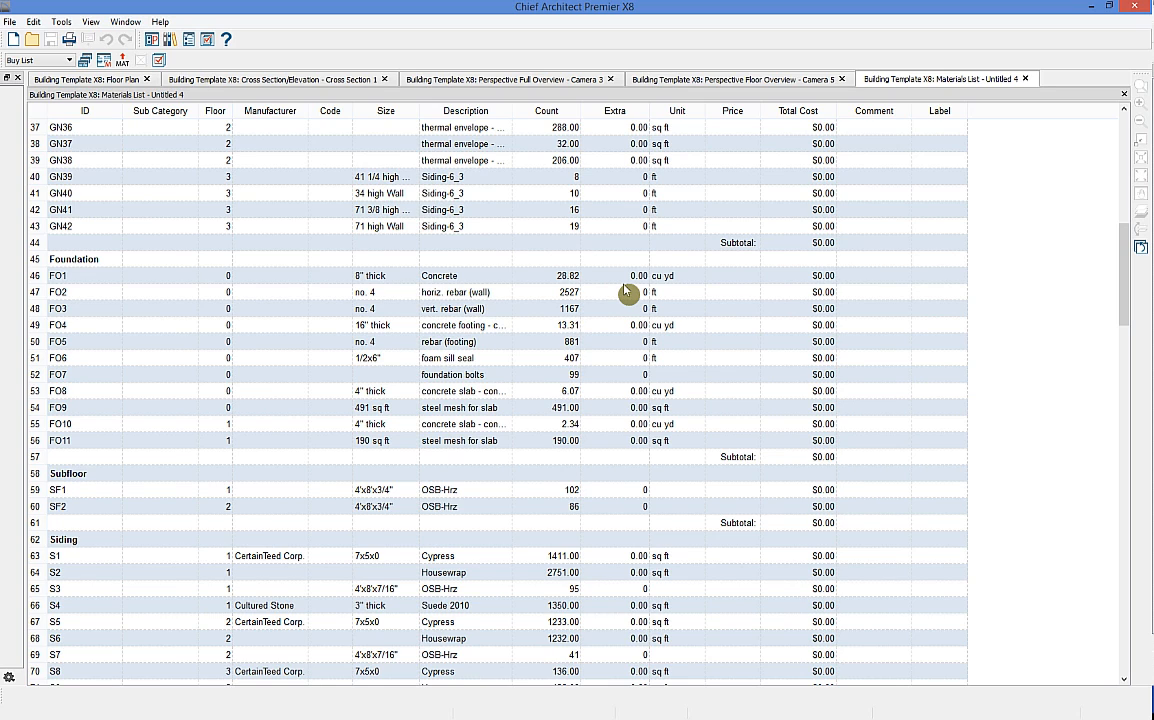
{"action": "key", "text": "ctrl+F4"}
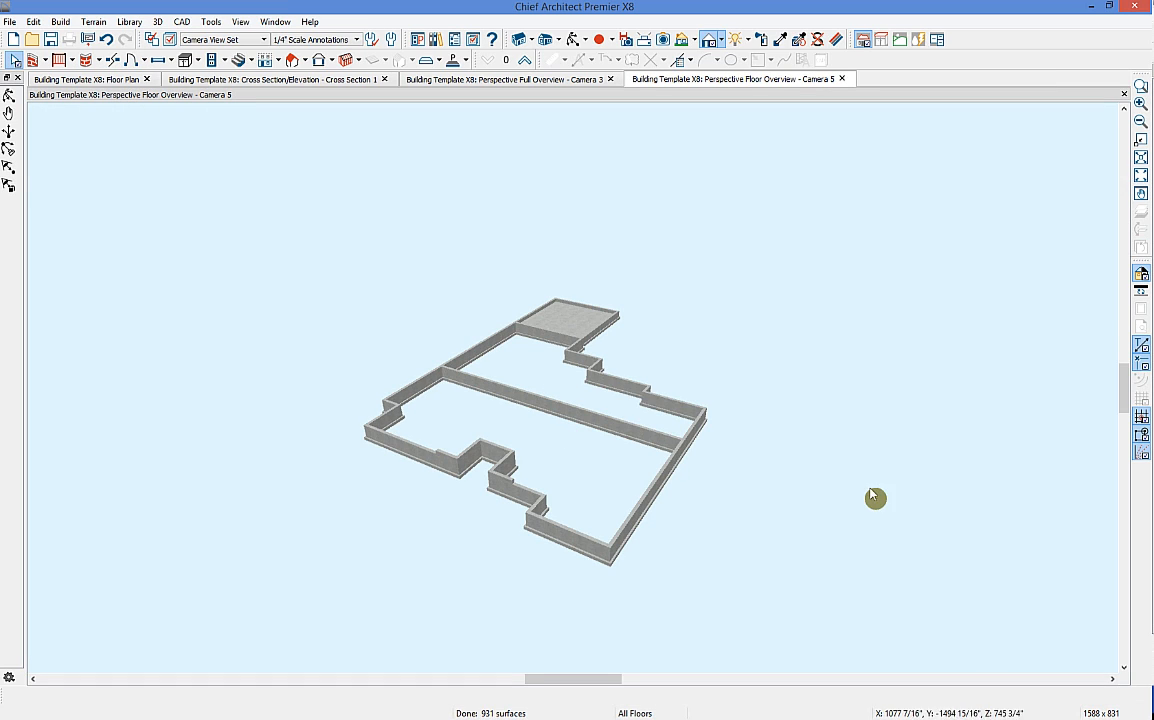
Step: Close the 3D floor overview, go up to Floor 1, and close the full overview tab
{"action": "left_click", "coordinate": [842, 79]}
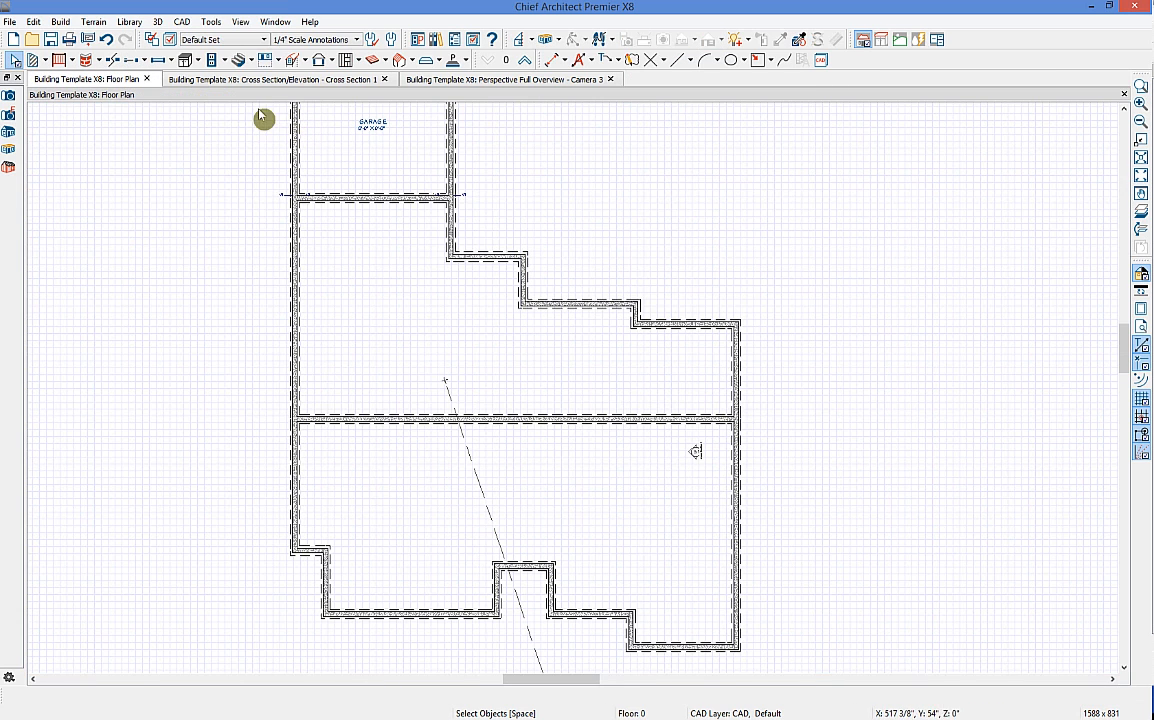
{"action": "left_click", "coordinate": [524, 59]}
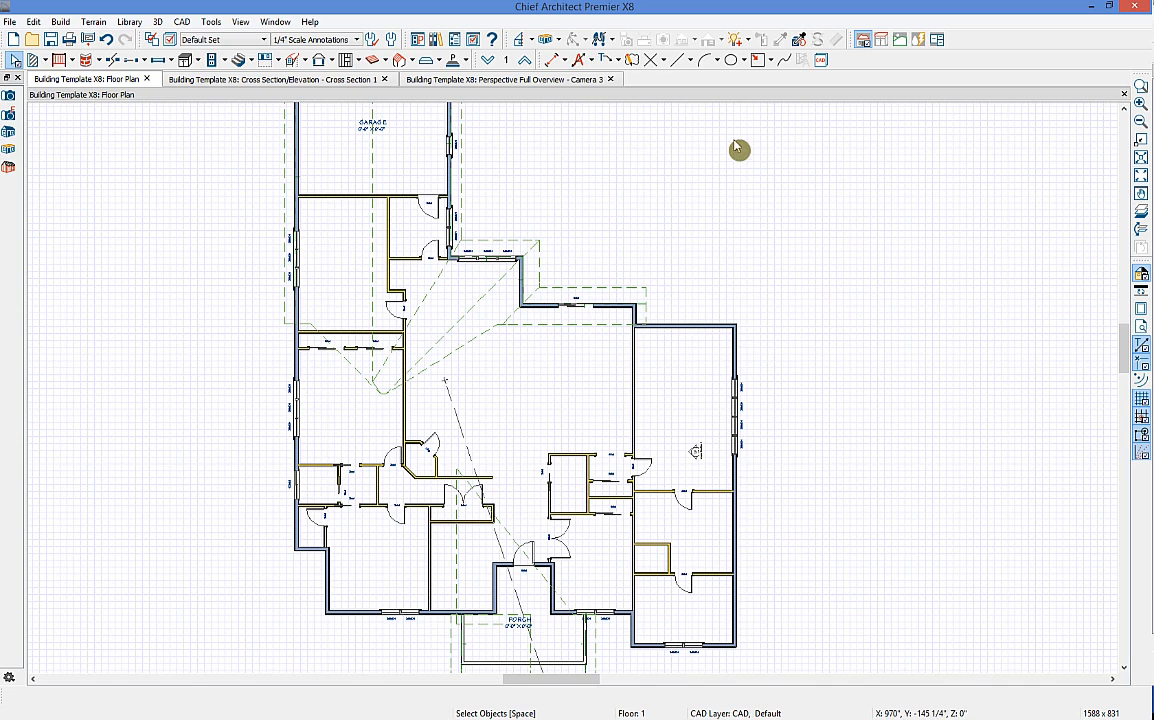
{"action": "left_click", "coordinate": [612, 79]}
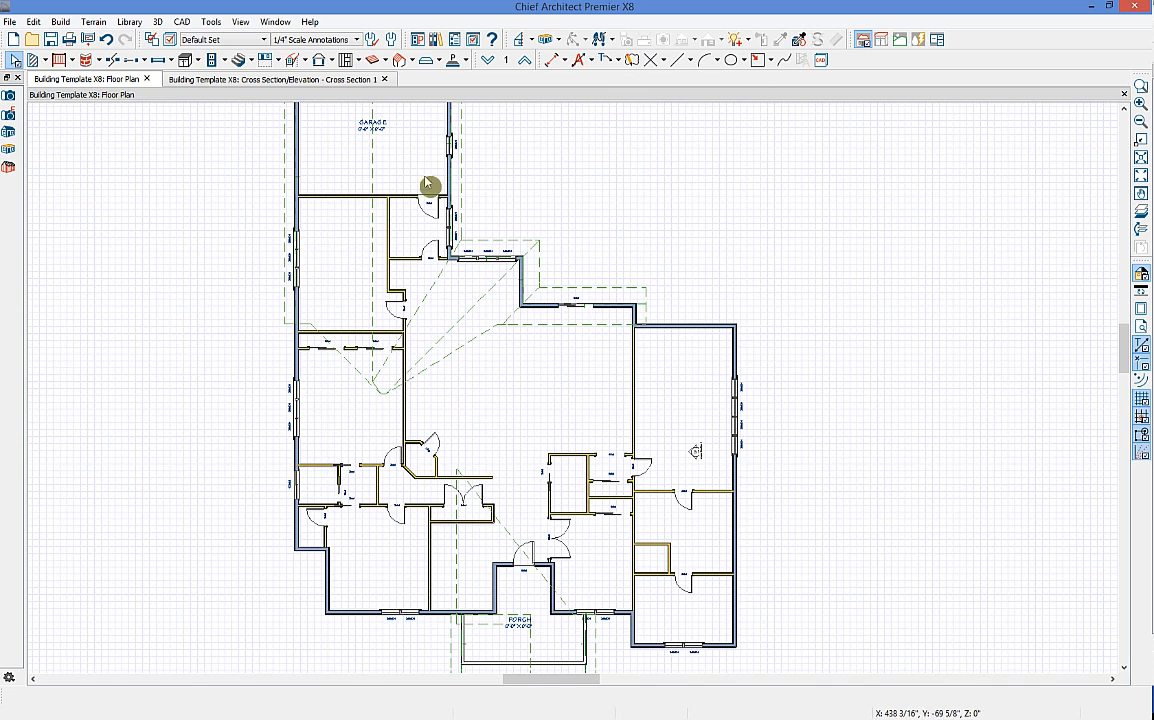
Step: Save the Cross Section camera, close it, and bring the Floor 1 porch area into view
{"action": "left_click", "coordinate": [325, 79]}
{"action": "scroll", "coordinate": [575, 413], "scroll_direction": "down", "scroll_amount": 2}
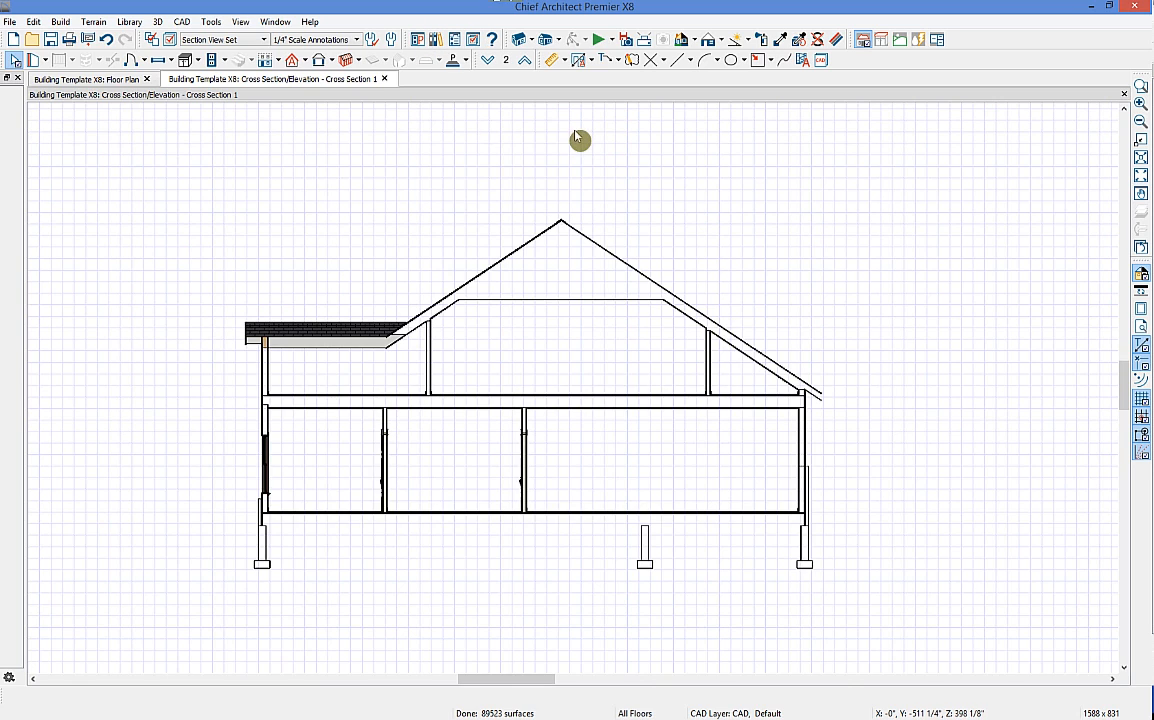
{"action": "left_click", "coordinate": [626, 42]}
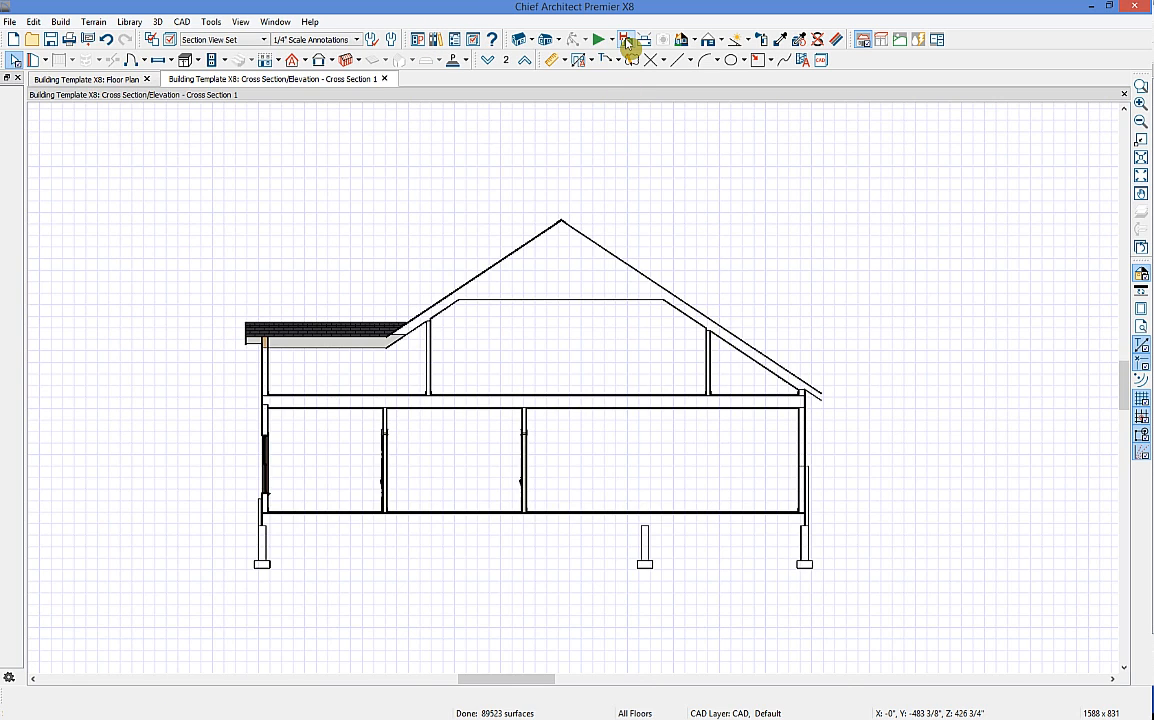
{"action": "left_click", "coordinate": [384, 79]}
{"action": "scroll", "coordinate": [690, 427], "scroll_direction": "up", "scroll_amount": 4}
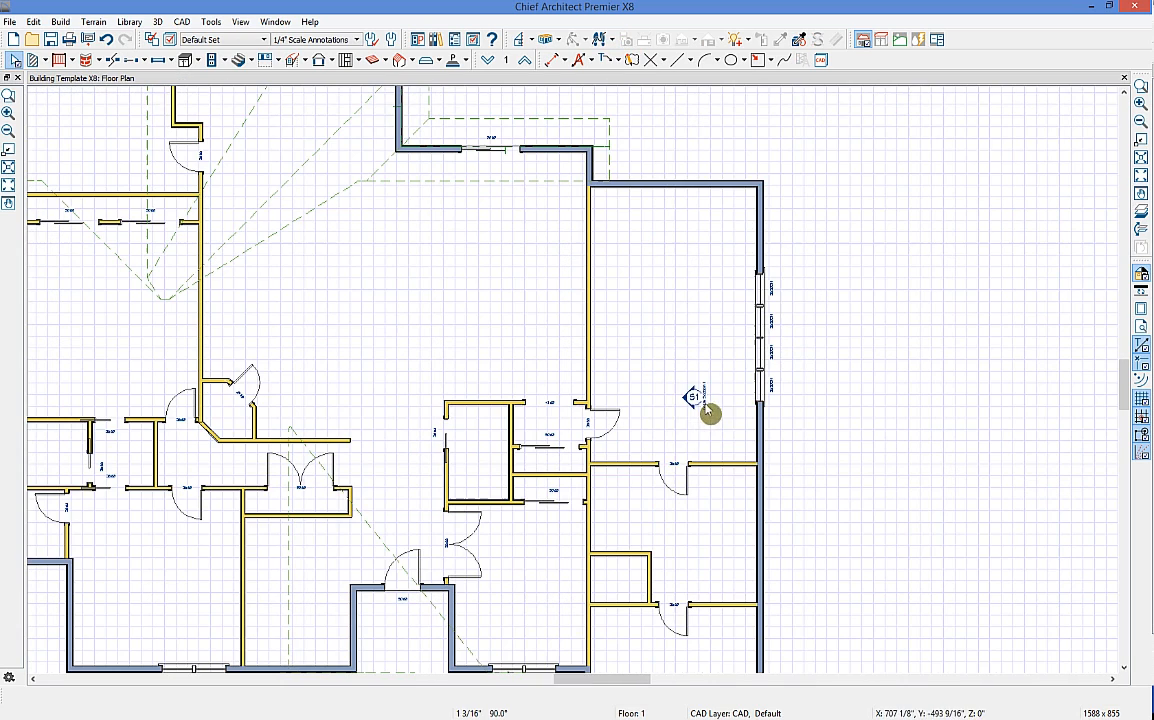
{"action": "middle_click_drag", "start_coordinate": [489, 631], "coordinate": [588, 565]}
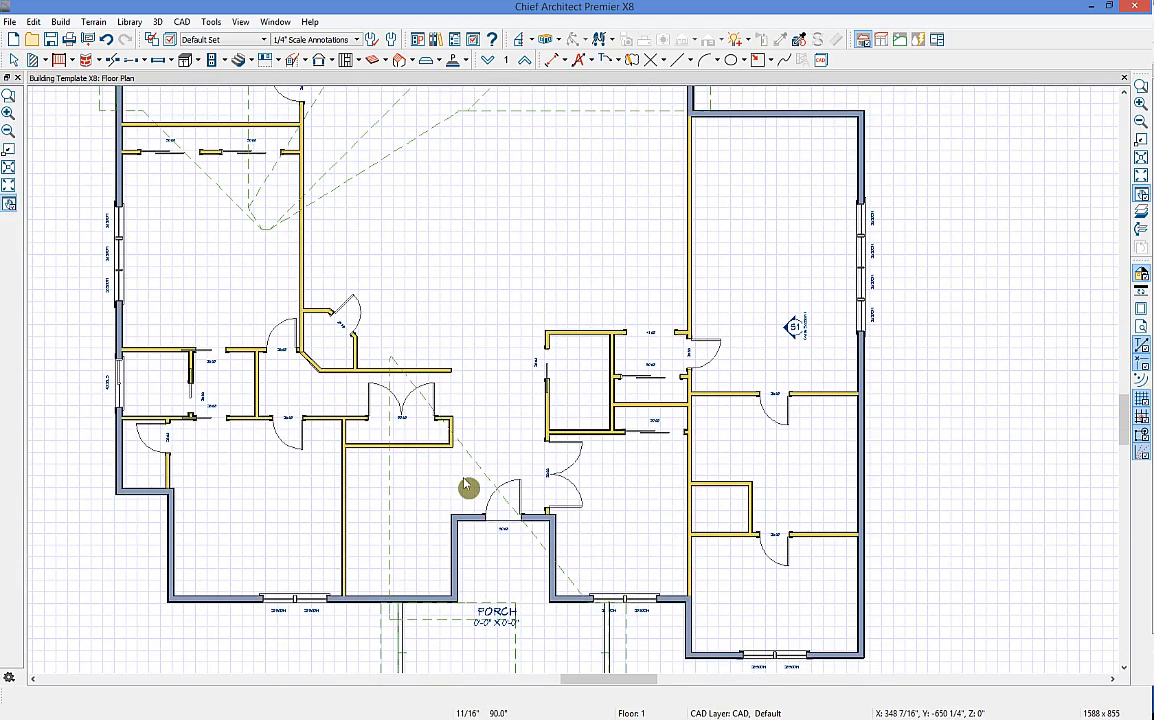
{"action": "middle_click_drag", "start_coordinate": [466, 487], "coordinate": [526, 456]}
{"action": "scroll", "coordinate": [482, 471], "scroll_direction": "up", "scroll_amount": 3}
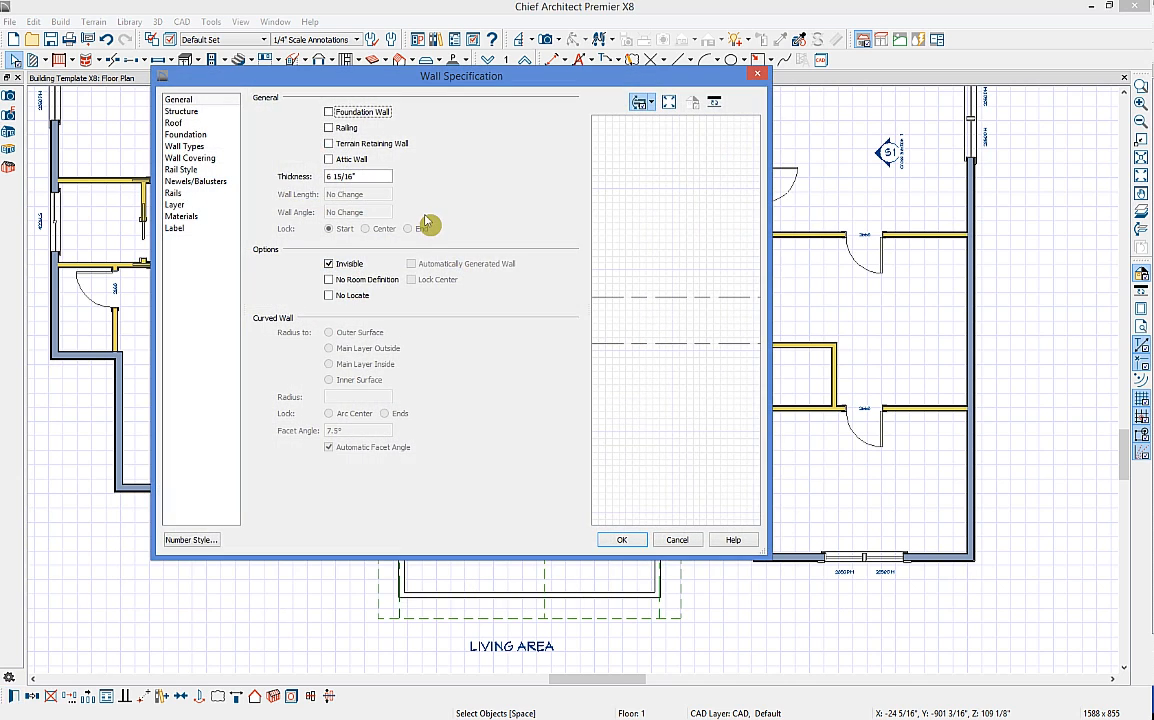
Step: Cancel the wall settings and open a Perspective Floor Overview of Floor 1
{"action": "key", "text": "Escape"}
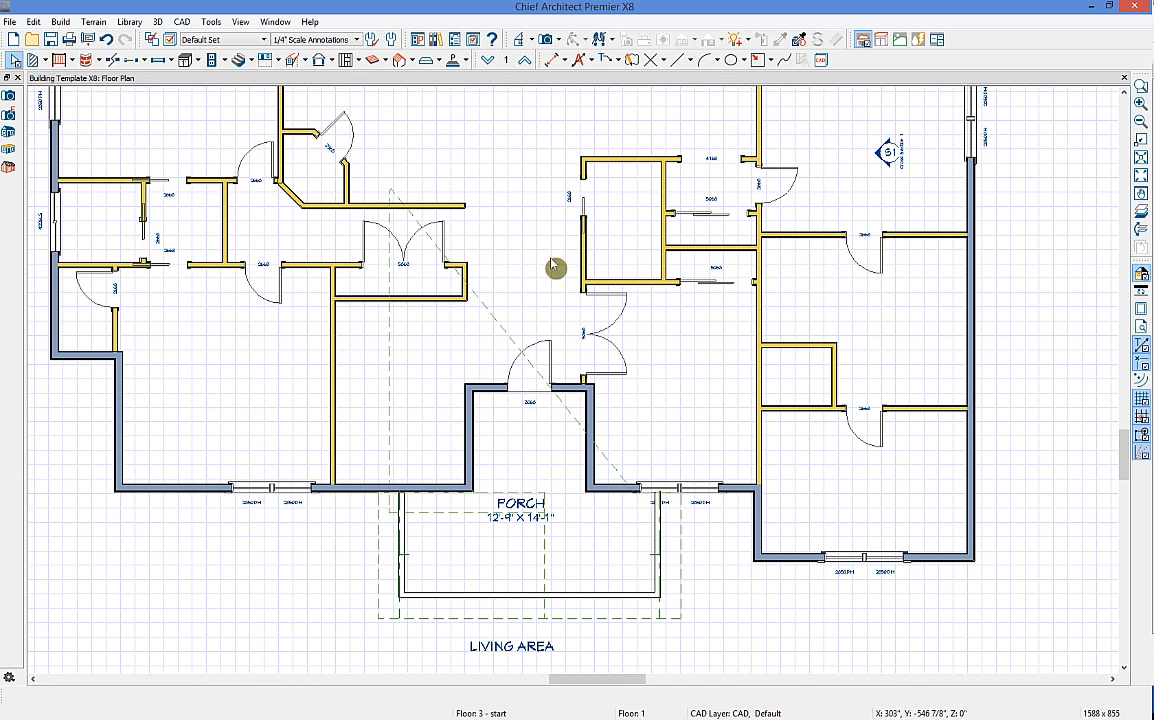
{"action": "left_click", "coordinate": [556, 40]}
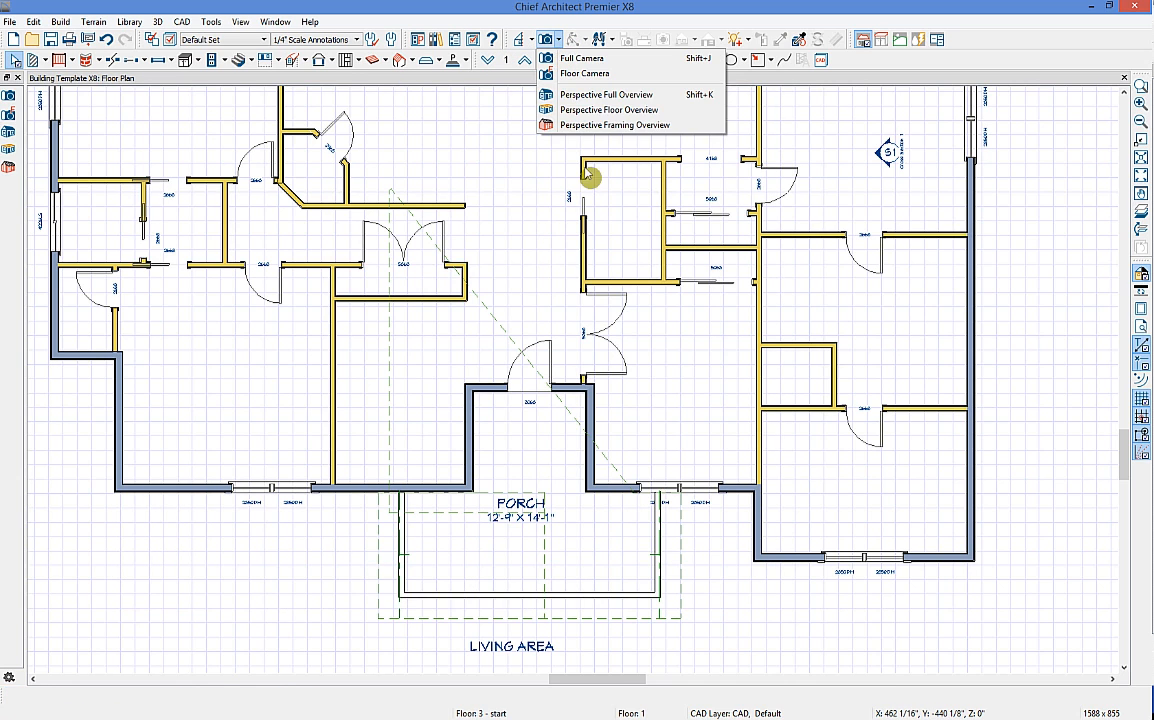
{"action": "left_click", "coordinate": [590, 116]}
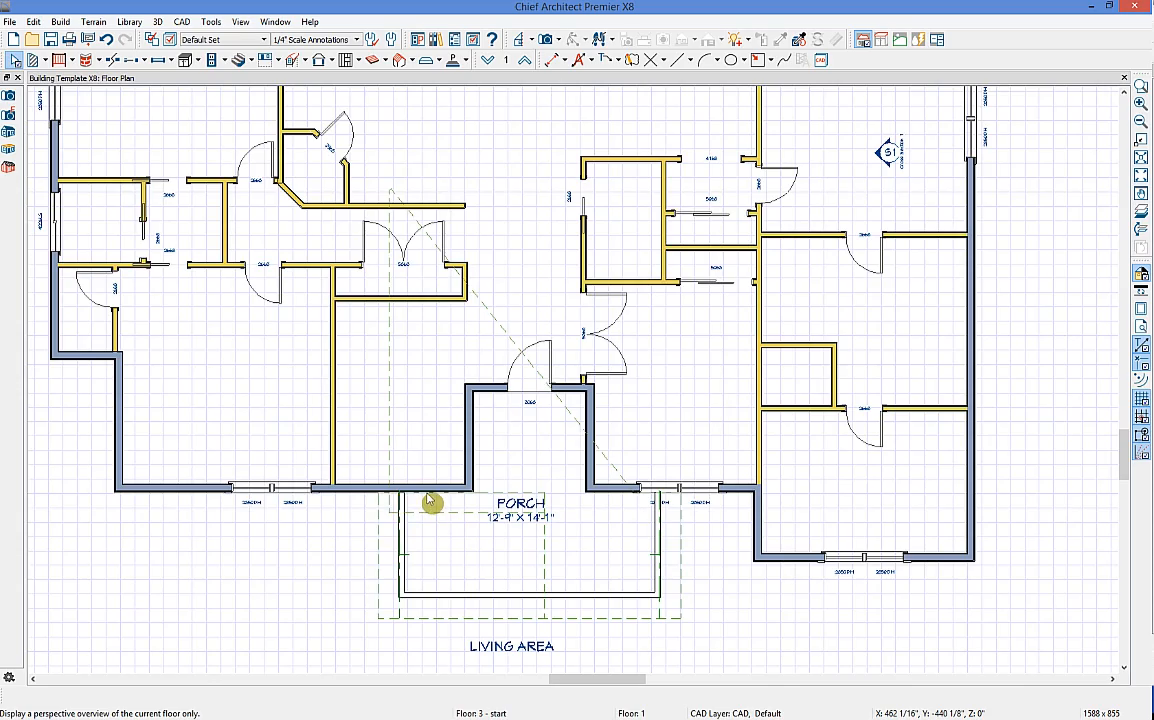
Step: Zoom and orbit toward the deck, then select the shingled bump-out walls
{"action": "scroll", "coordinate": [537, 445], "scroll_direction": "up", "scroll_amount": 10}
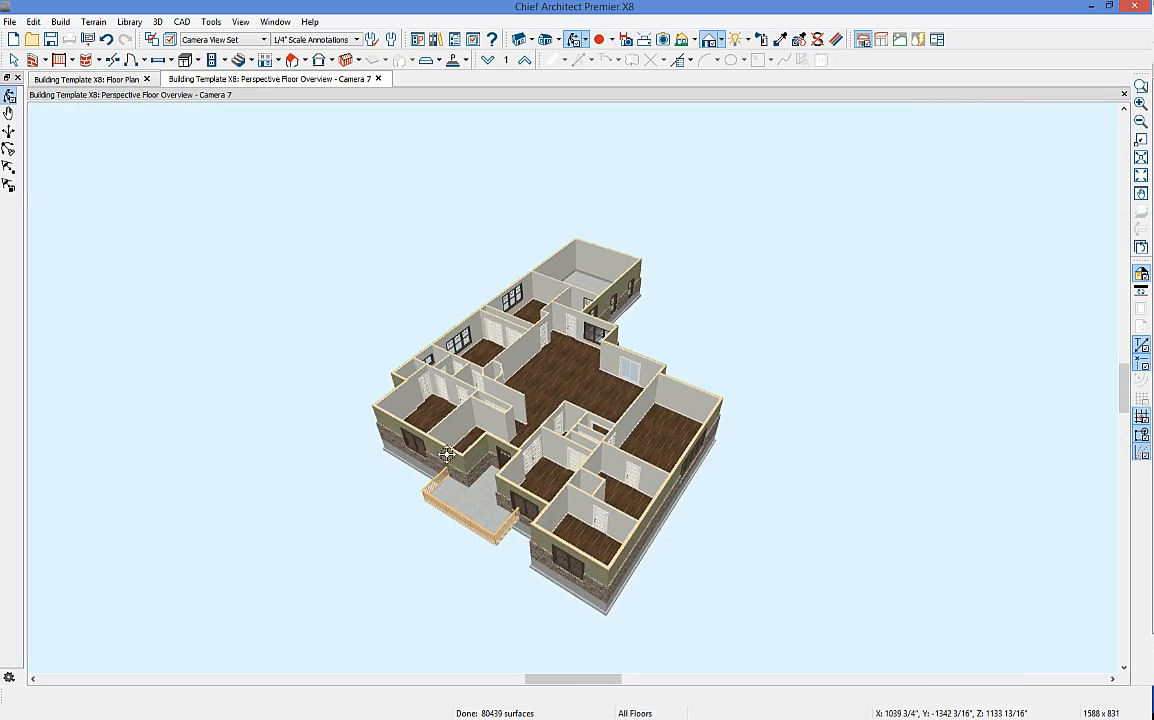
{"action": "scroll", "coordinate": [456, 409], "scroll_direction": "up", "scroll_amount": 3}
{"action": "scroll", "coordinate": [461, 412], "scroll_direction": "down", "scroll_amount": 2}
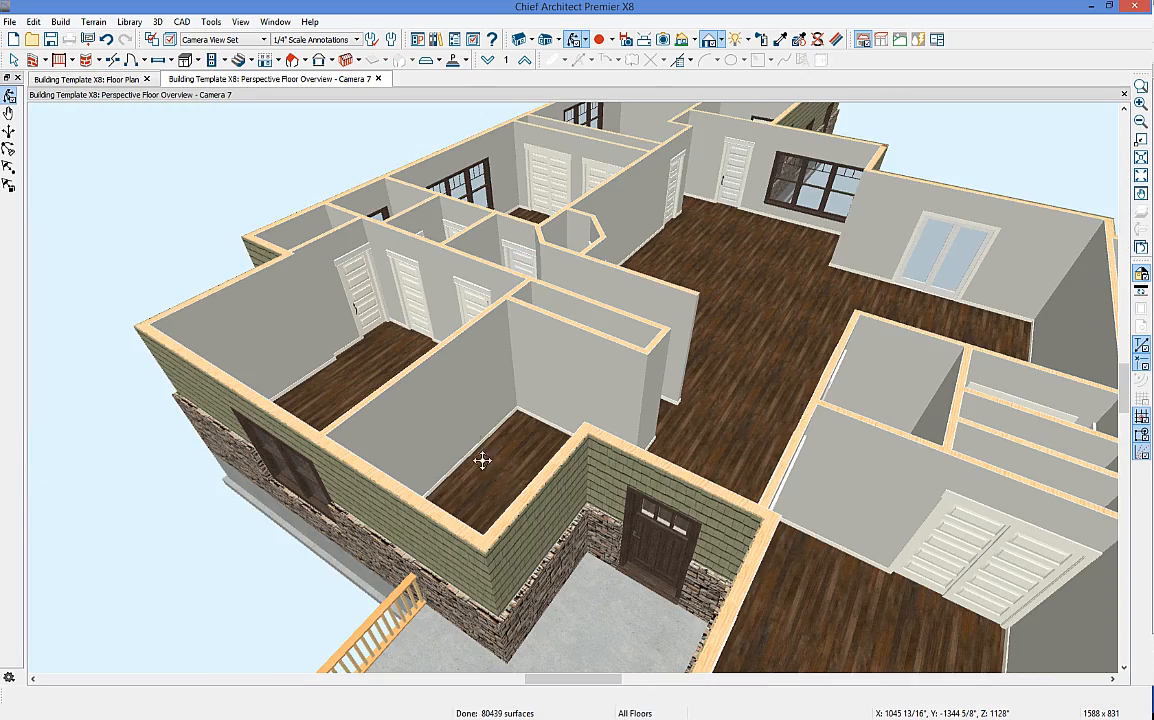
{"action": "left_click_drag", "start_coordinate": [529, 535], "coordinate": [355, 406]}
{"action": "scroll", "coordinate": [287, 343], "scroll_direction": "up", "scroll_amount": 5}
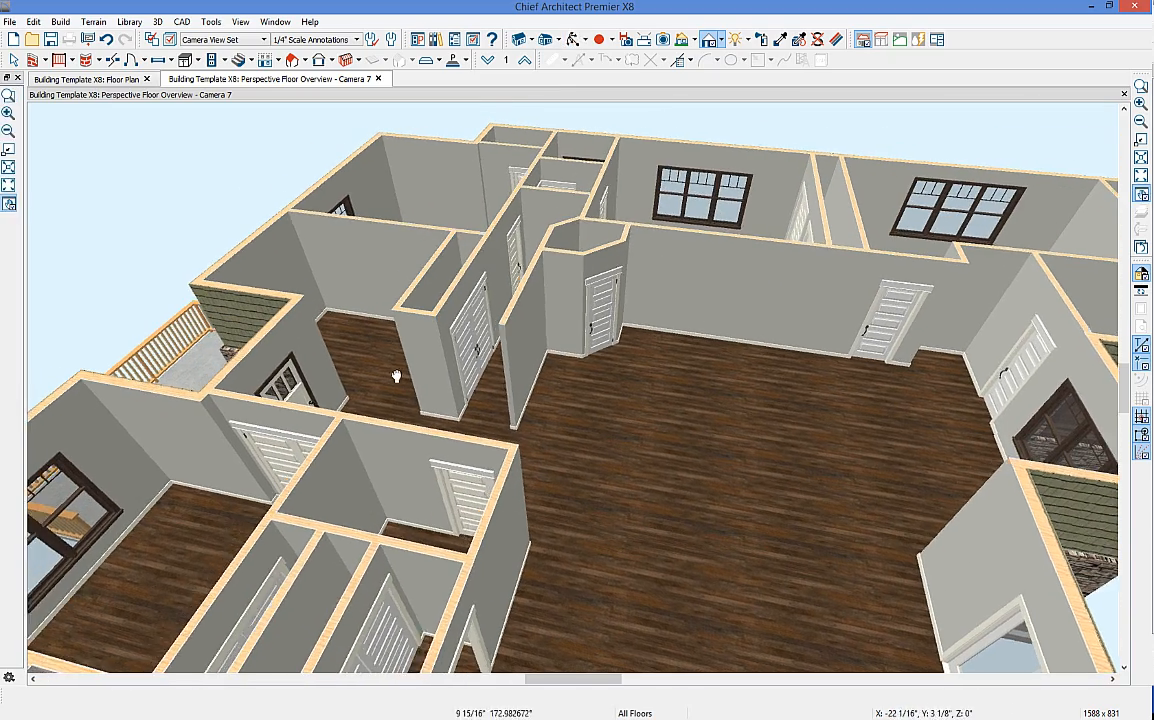
{"action": "key", "text": "space"}
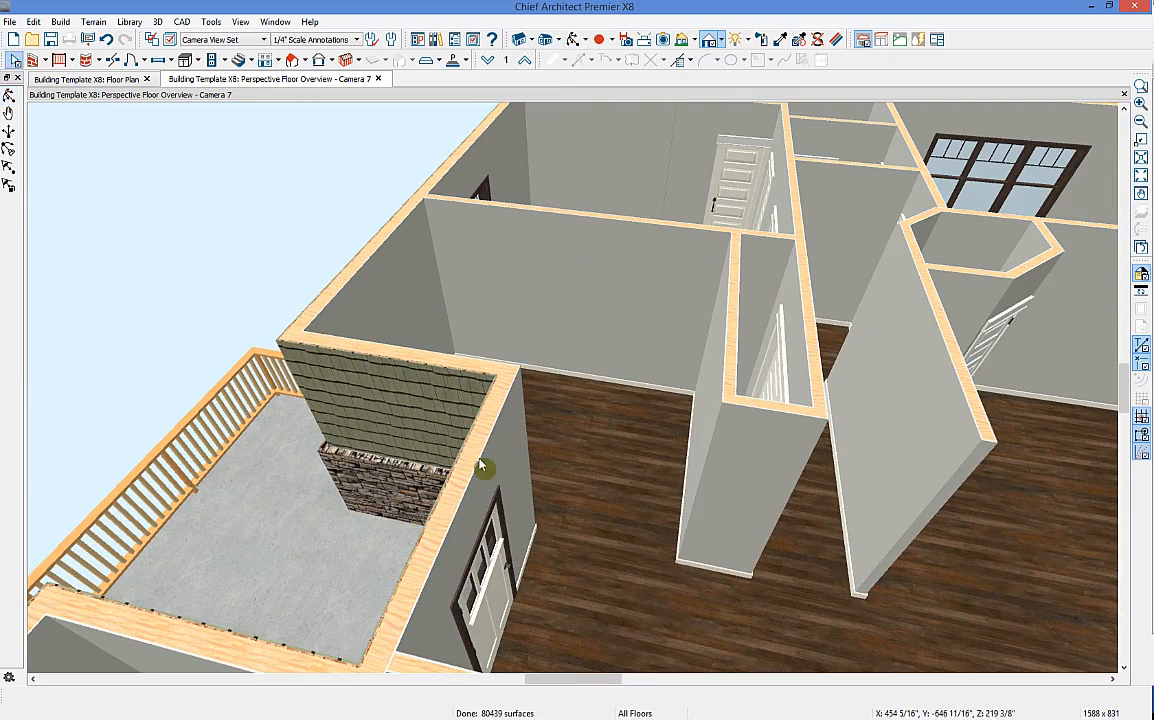
{"action": "left_click", "coordinate": [476, 471]}
{"action": "left_click", "coordinate": [399, 368]}
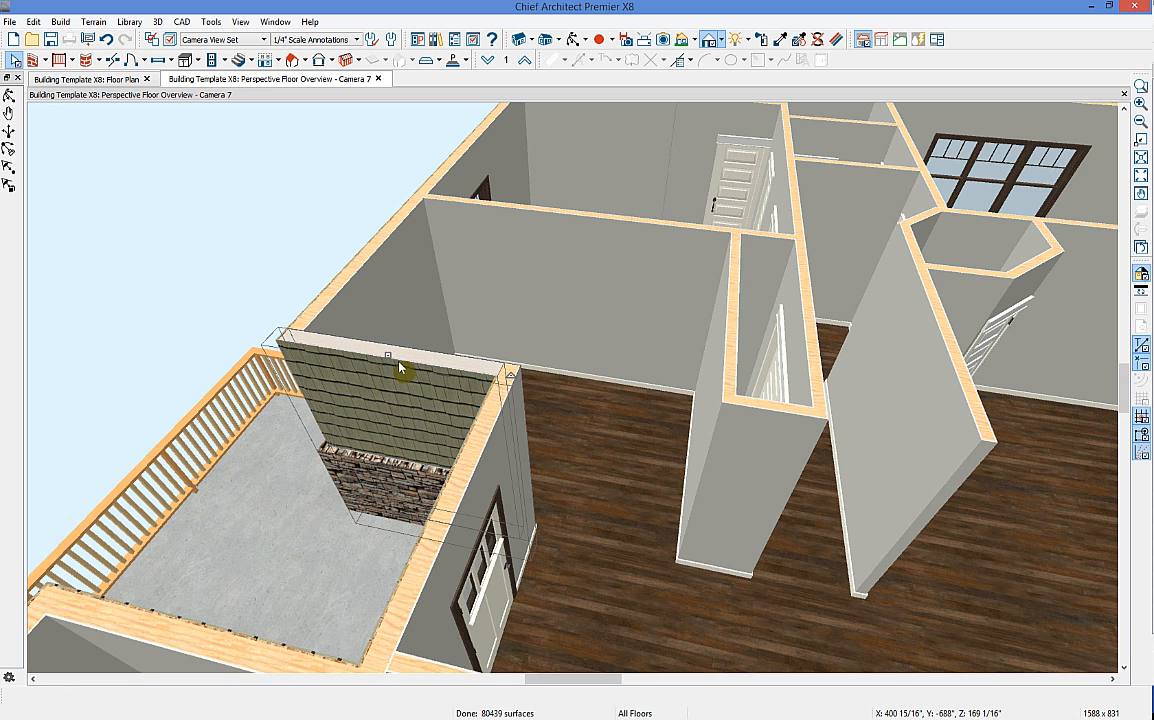
Step: Make both shingled bump-out walls Invisible in Wall Specification
{"action": "left_click", "coordinate": [489, 443], "text": "shift"}
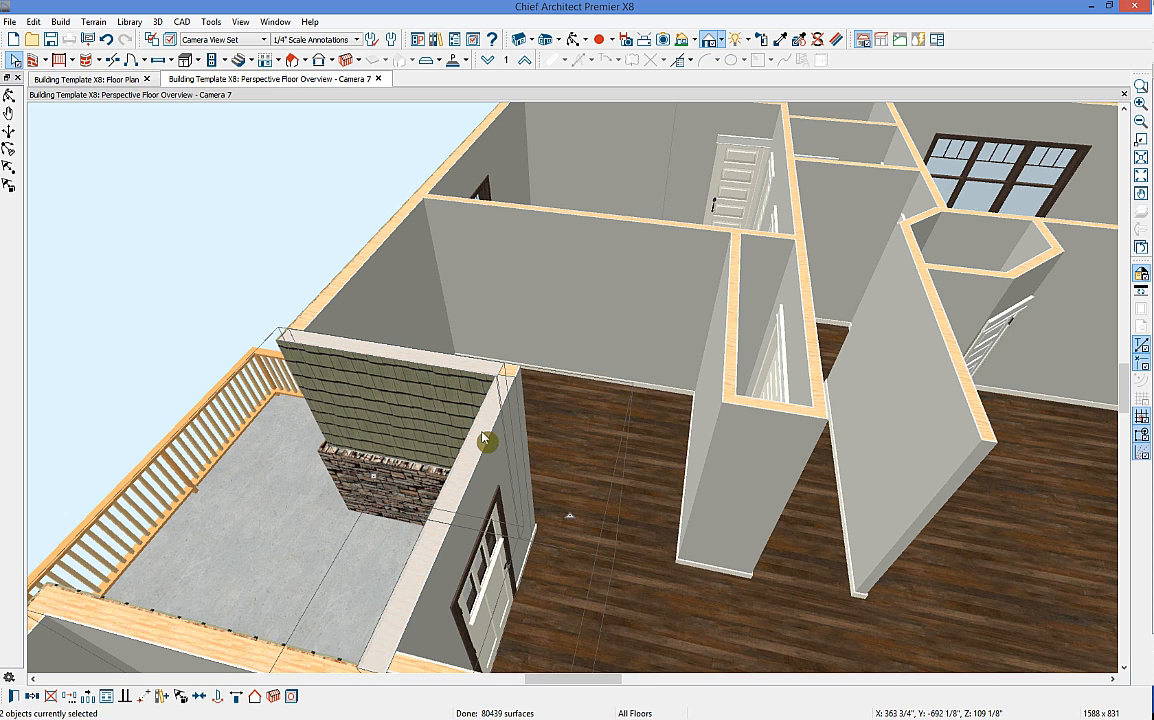
{"action": "left_click", "coordinate": [15, 697]}
{"action": "left_click", "coordinate": [329, 264]}
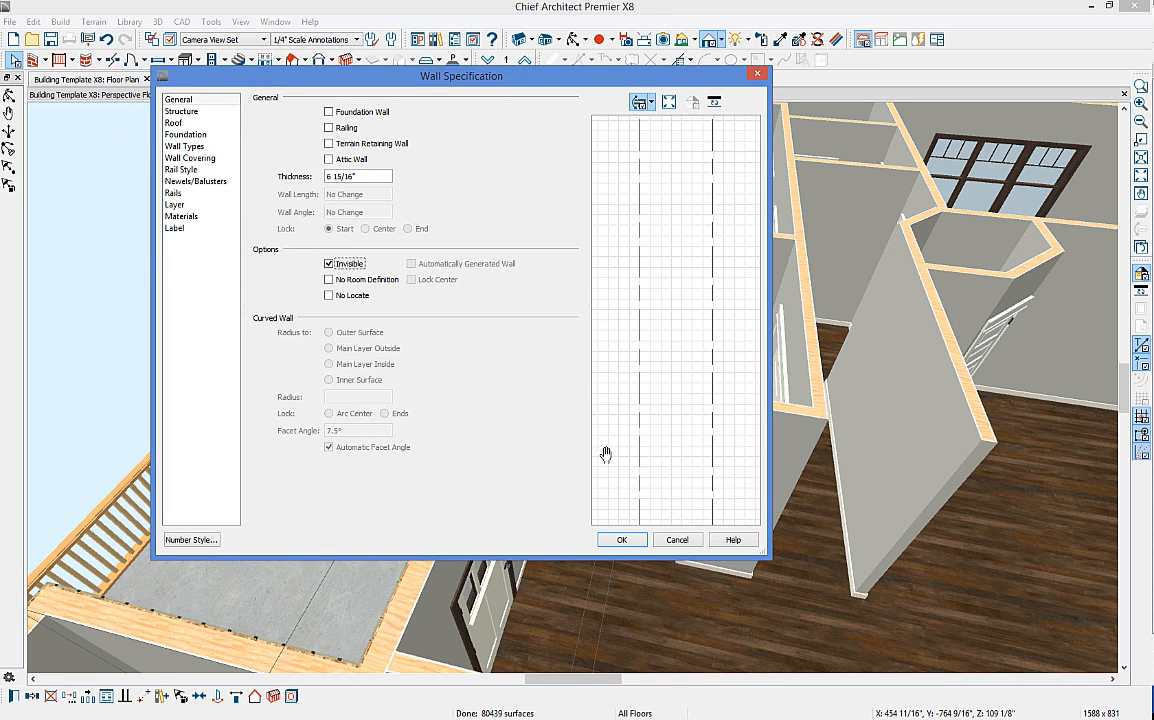
{"action": "left_click", "coordinate": [630, 545]}
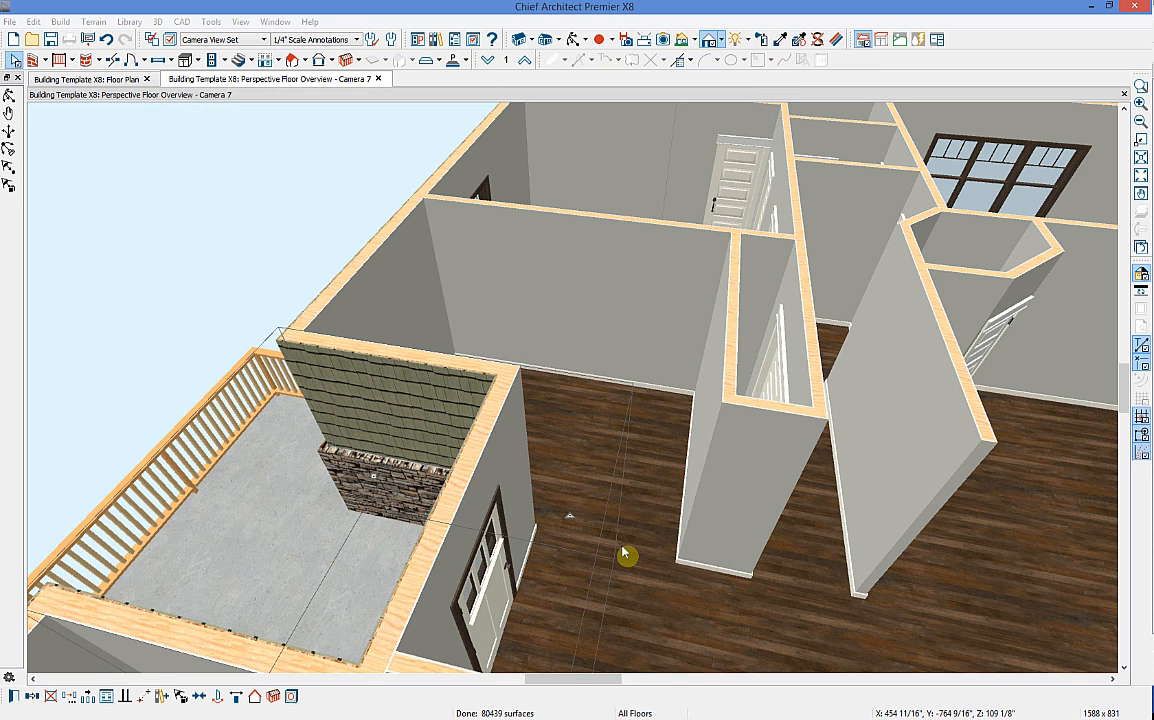
{"action": "left_click", "coordinate": [620, 437]}
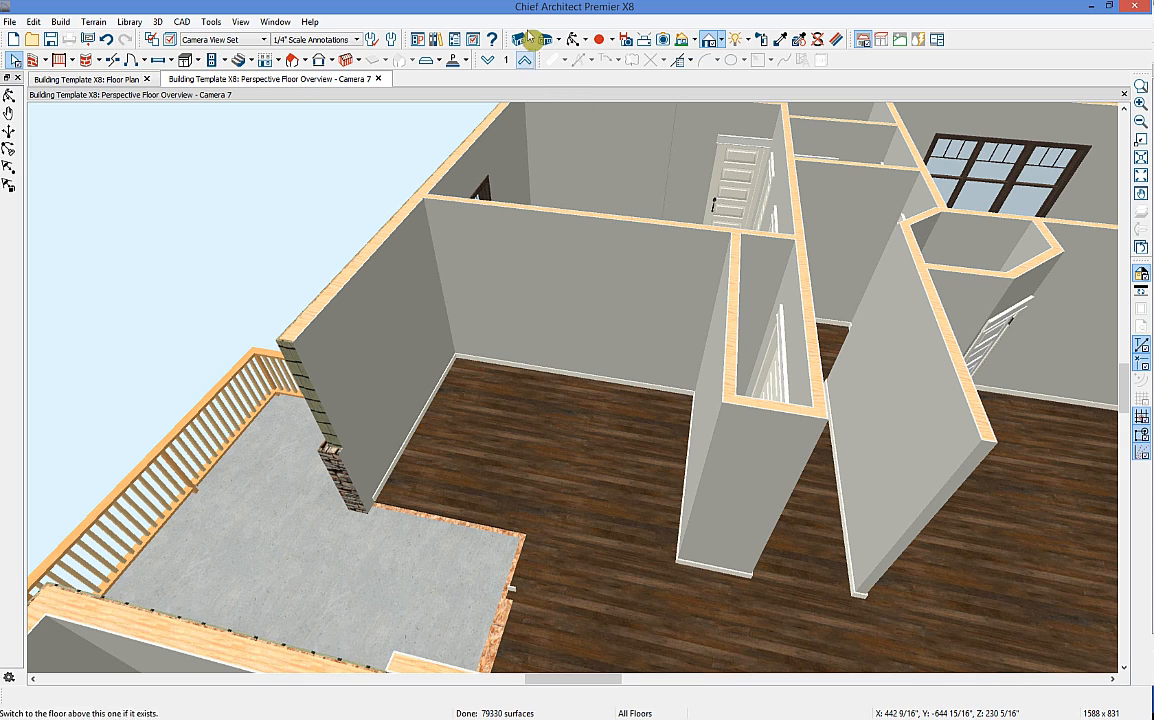
Step: Orbit the 3D view around the opened room and tile it beside the floor plan
{"action": "left_click", "coordinate": [575, 40]}
{"action": "left_click_drag", "start_coordinate": [680, 252], "coordinate": [704, 312]}
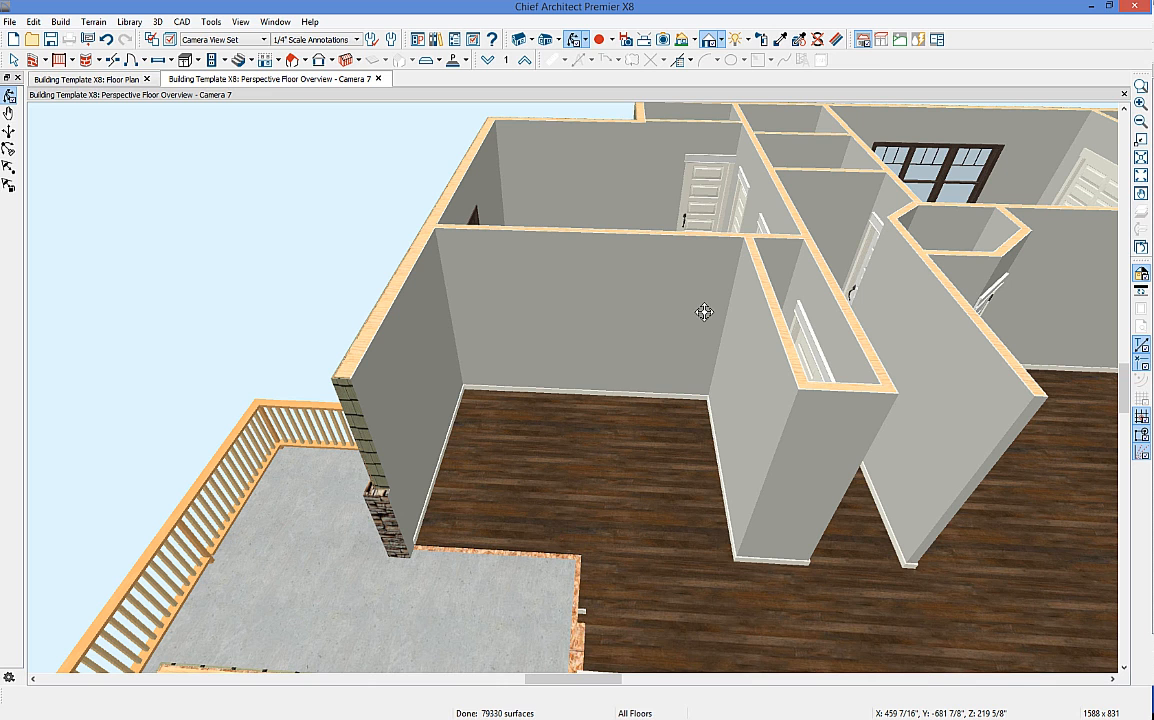
{"action": "left_click_drag", "start_coordinate": [296, 96], "coordinate": [830, 342]}
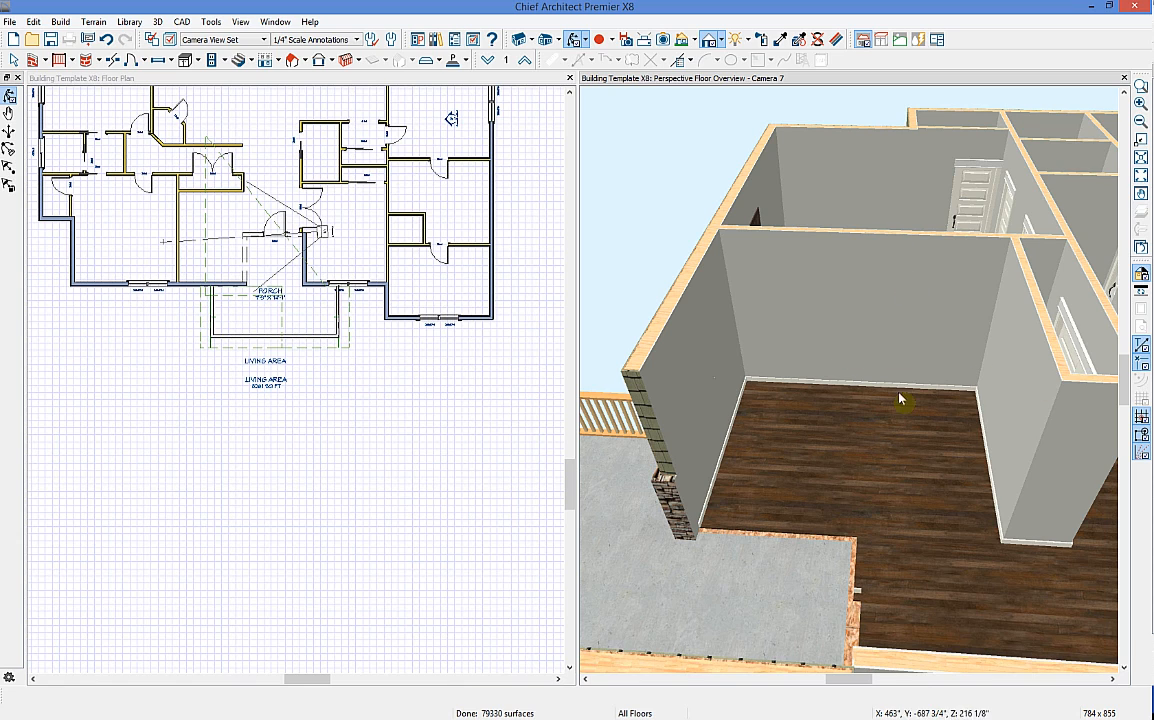
Step: Zoom the tiled Floor 1 plan in on the porch area, ready to draw stairs
{"action": "middle_click_drag", "start_coordinate": [355, 392], "coordinate": [398, 544]}
{"action": "left_click", "coordinate": [250, 385]}
{"action": "scroll", "coordinate": [255, 391], "scroll_direction": "up", "scroll_amount": 2}
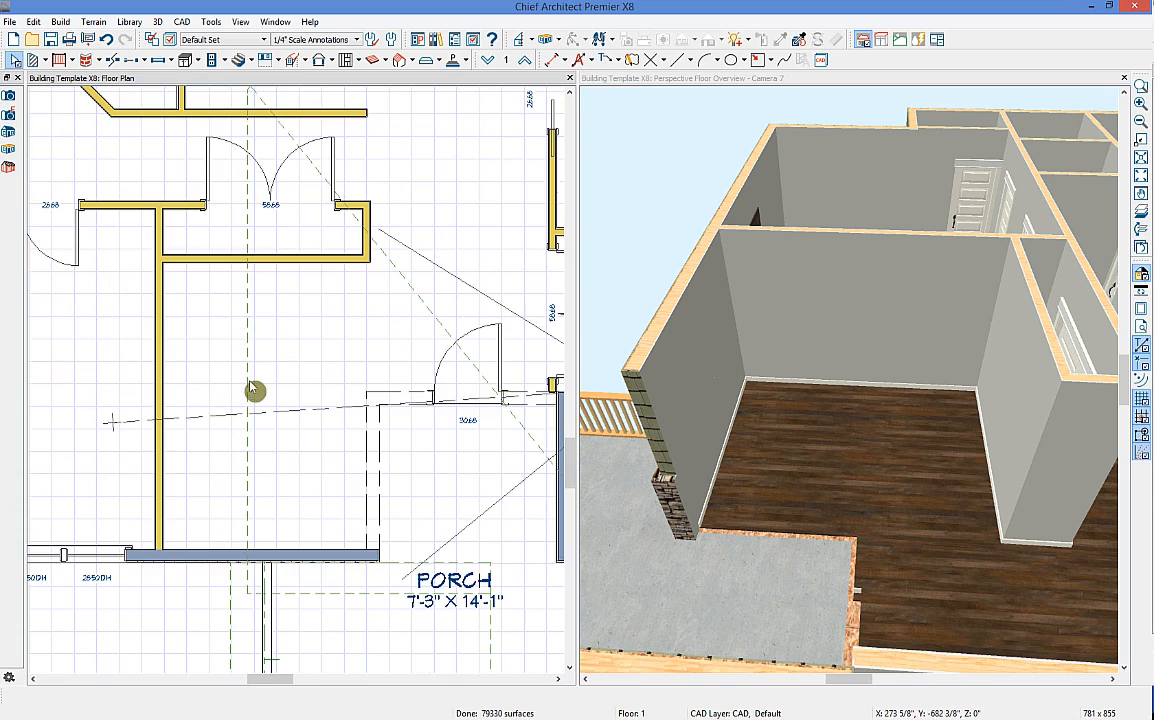
{"action": "scroll", "coordinate": [342, 418], "scroll_direction": "up", "scroll_amount": 3}
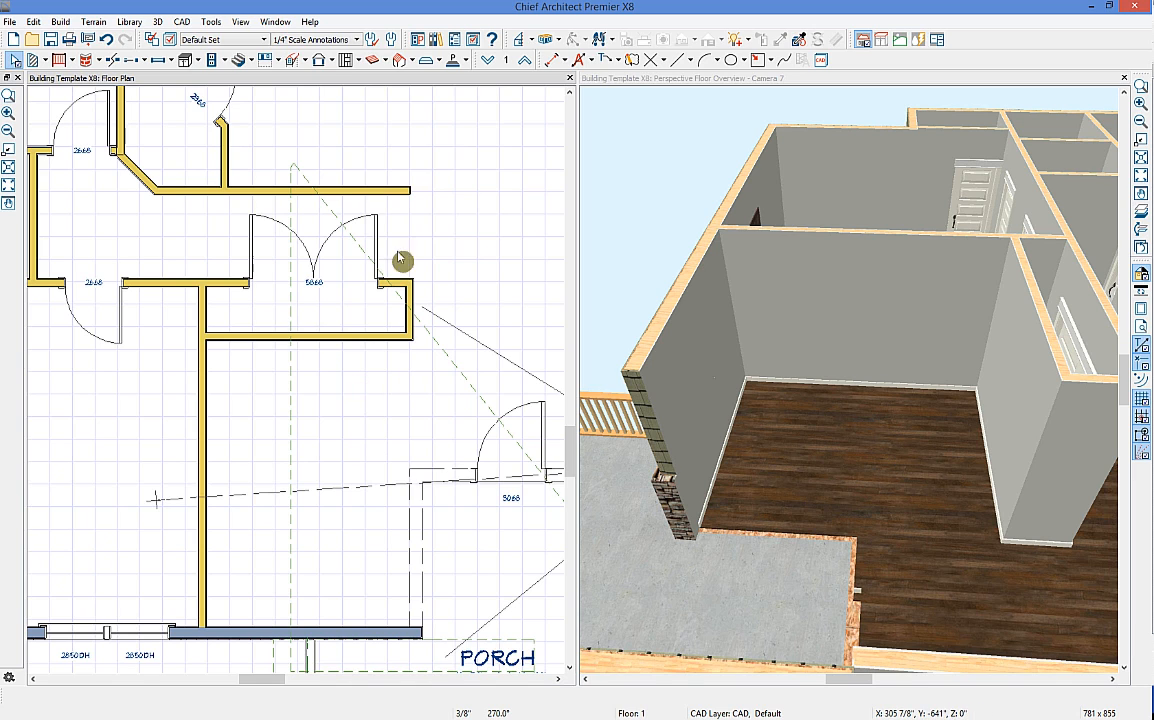
{"action": "left_click", "coordinate": [252, 62]}
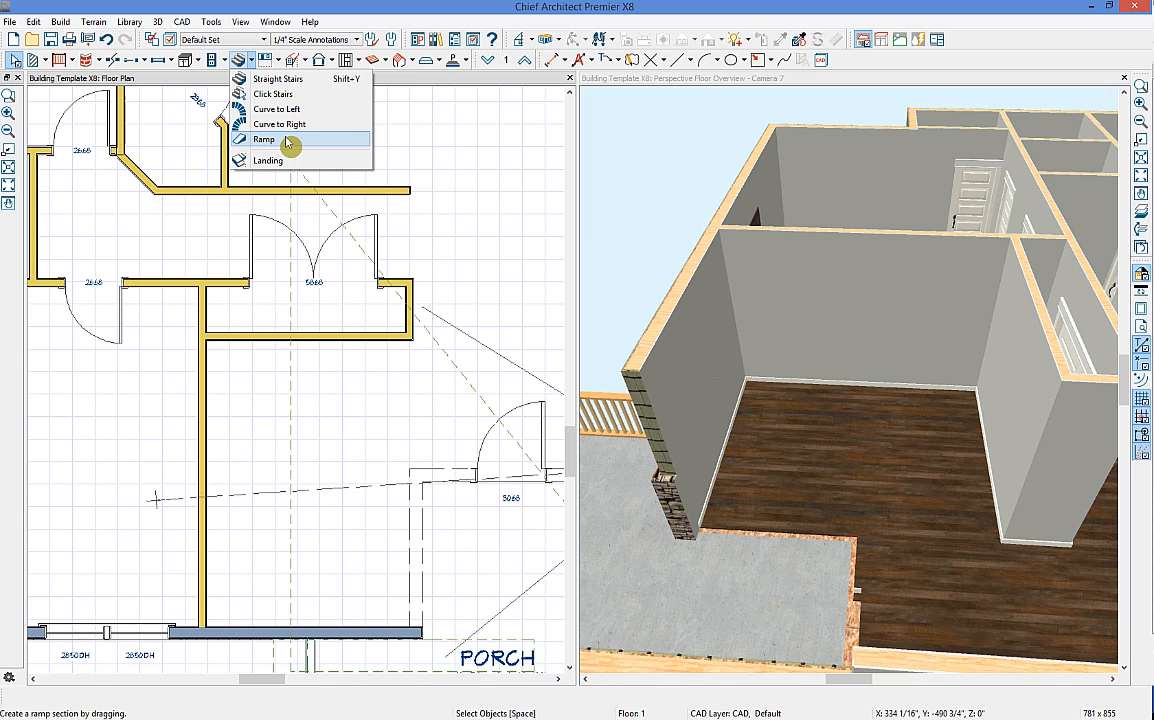
Step: Draw a straight stair north of the porch and lengthen it to 5'-2 1/2" toward the wall
{"action": "left_click", "coordinate": [290, 79]}
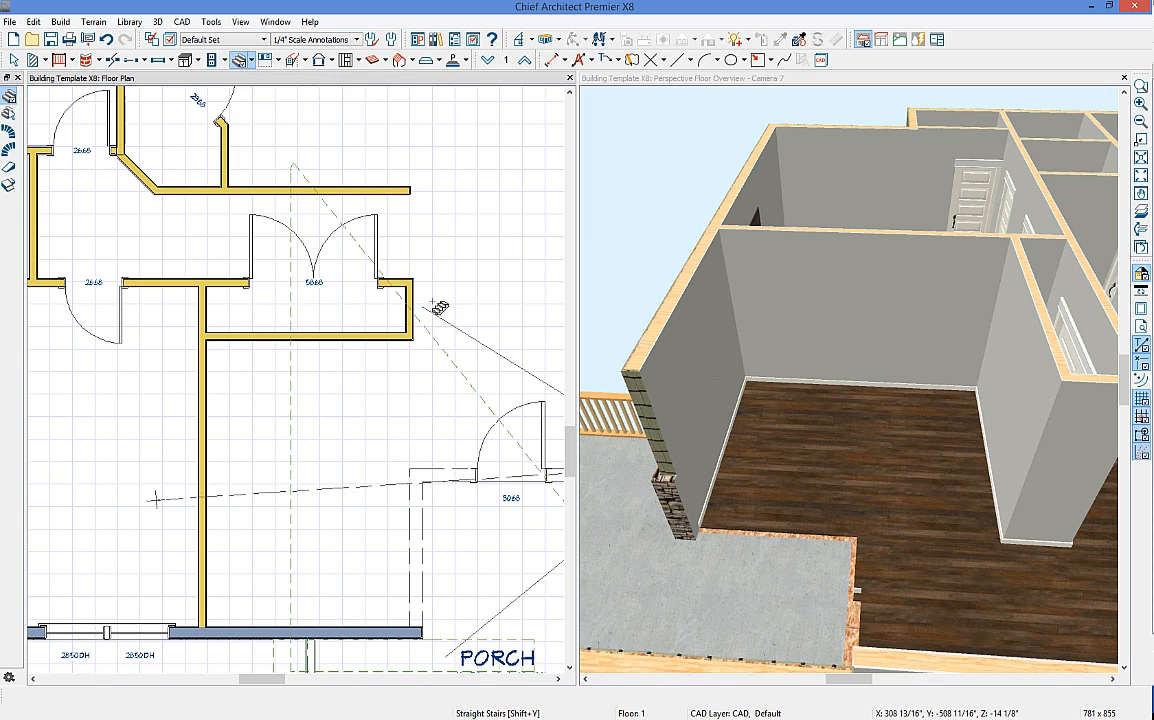
{"action": "left_click_drag", "start_coordinate": [440, 395], "coordinate": [411, 393]}
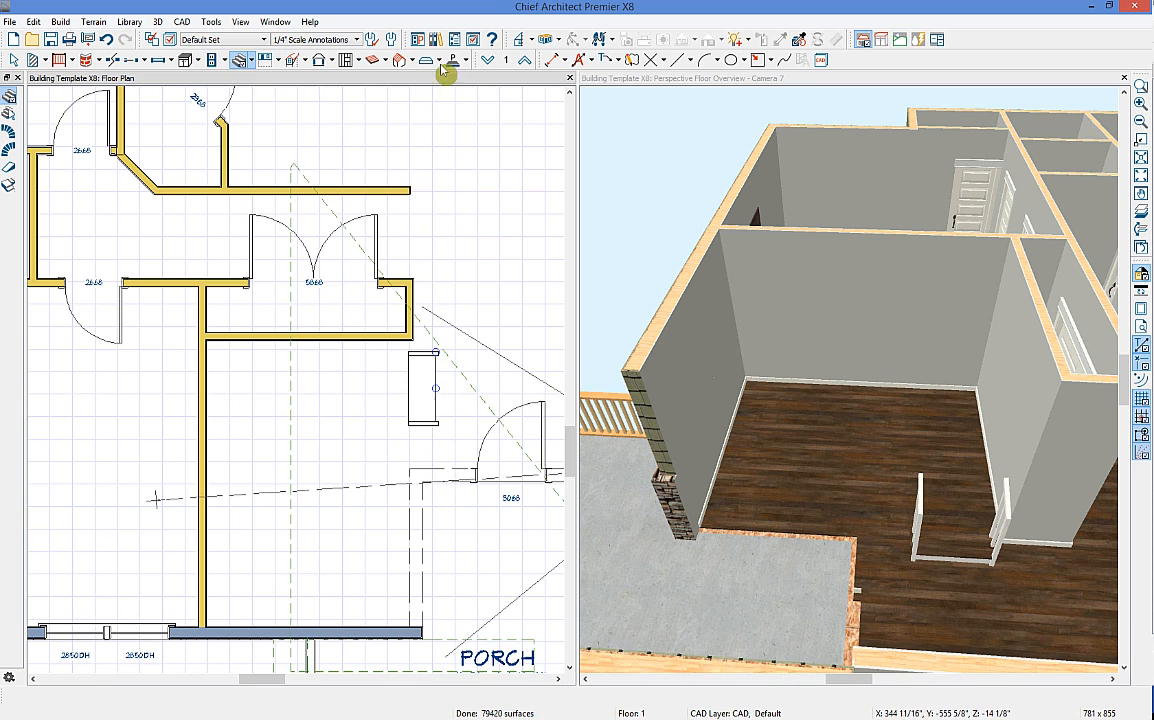
{"action": "left_click", "coordinate": [418, 405]}
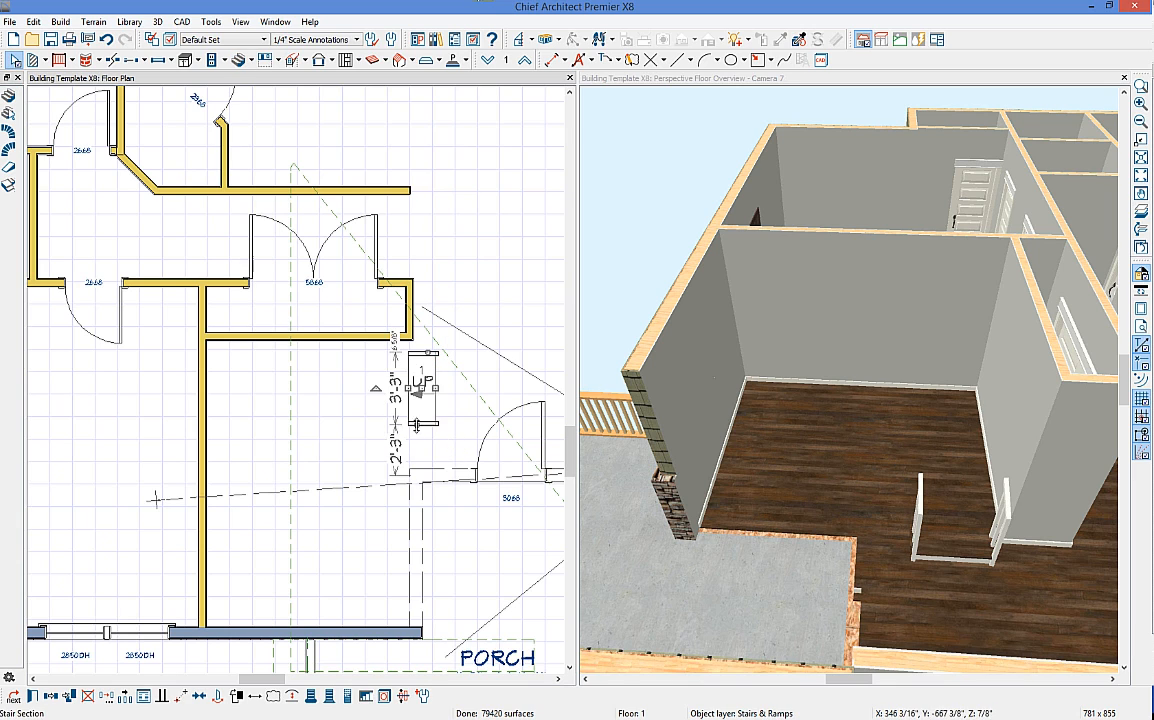
{"action": "left_click_drag", "start_coordinate": [420, 430], "coordinate": [418, 466]}
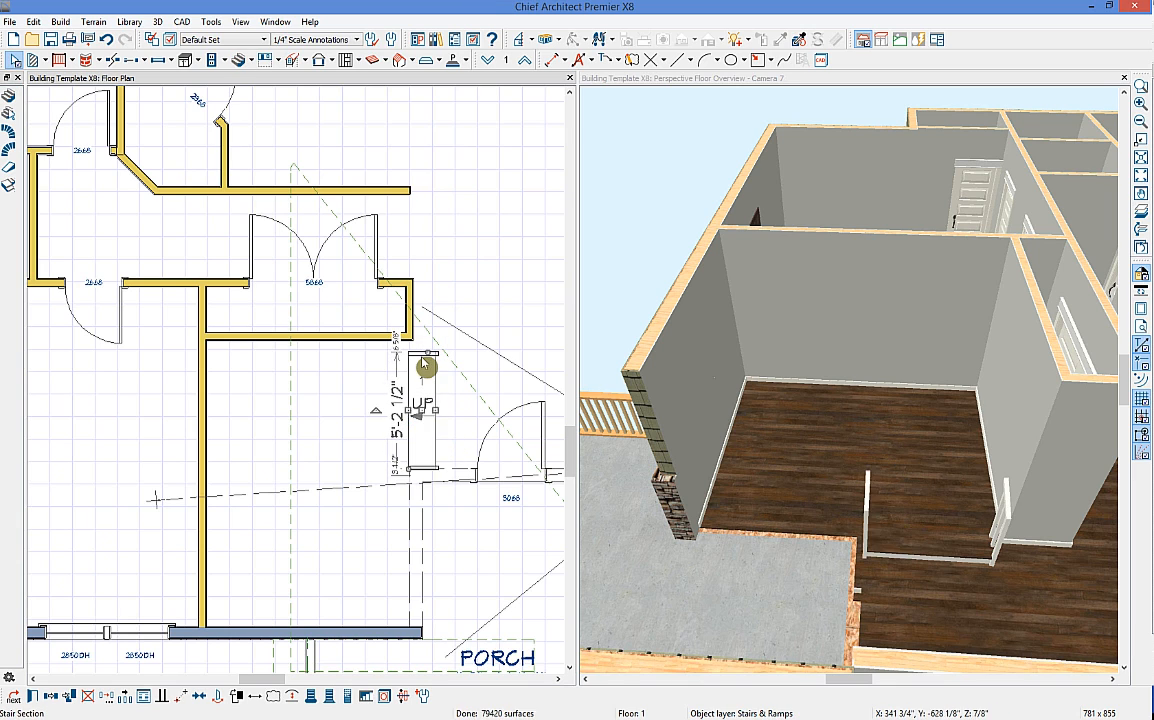
{"action": "left_click_drag", "start_coordinate": [428, 350], "coordinate": [423, 344]}
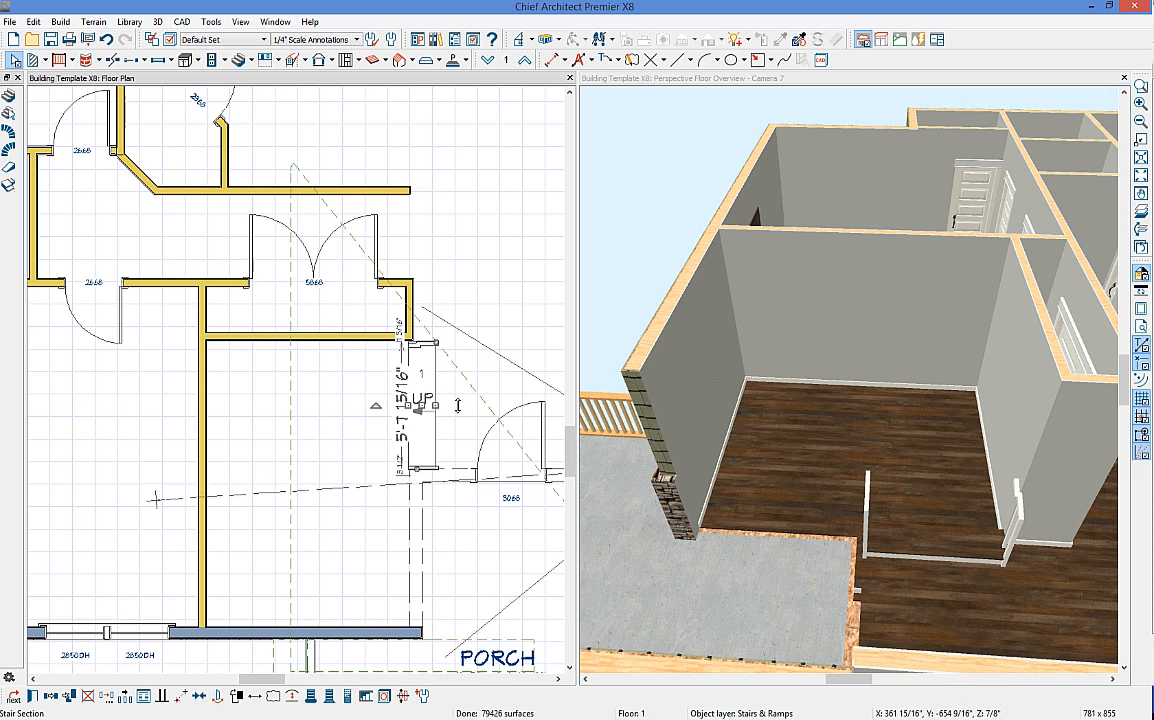
Step: Draw a second stair flight down from the wall and pull its bottom end upward
{"action": "left_click", "coordinate": [240, 59]}
{"action": "left_click_drag", "start_coordinate": [382, 474], "coordinate": [372, 630]}
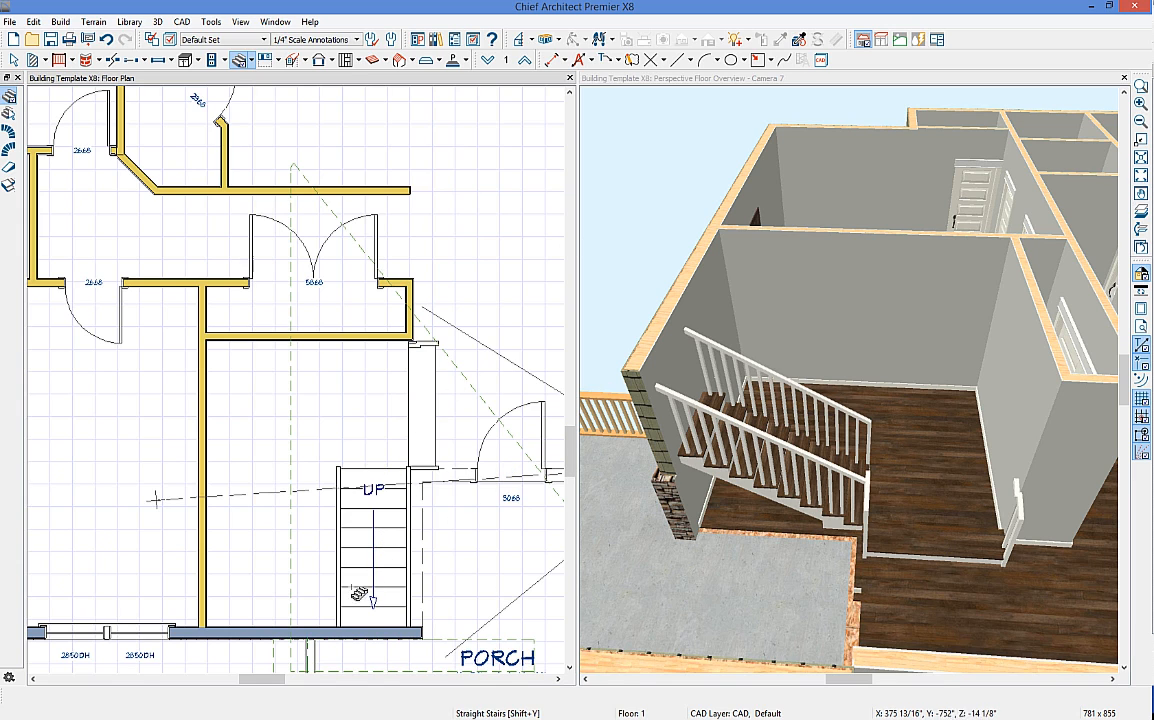
{"action": "key", "text": "space"}
{"action": "left_click", "coordinate": [372, 615]}
{"action": "left_click_drag", "start_coordinate": [372, 625], "coordinate": [340, 557]}
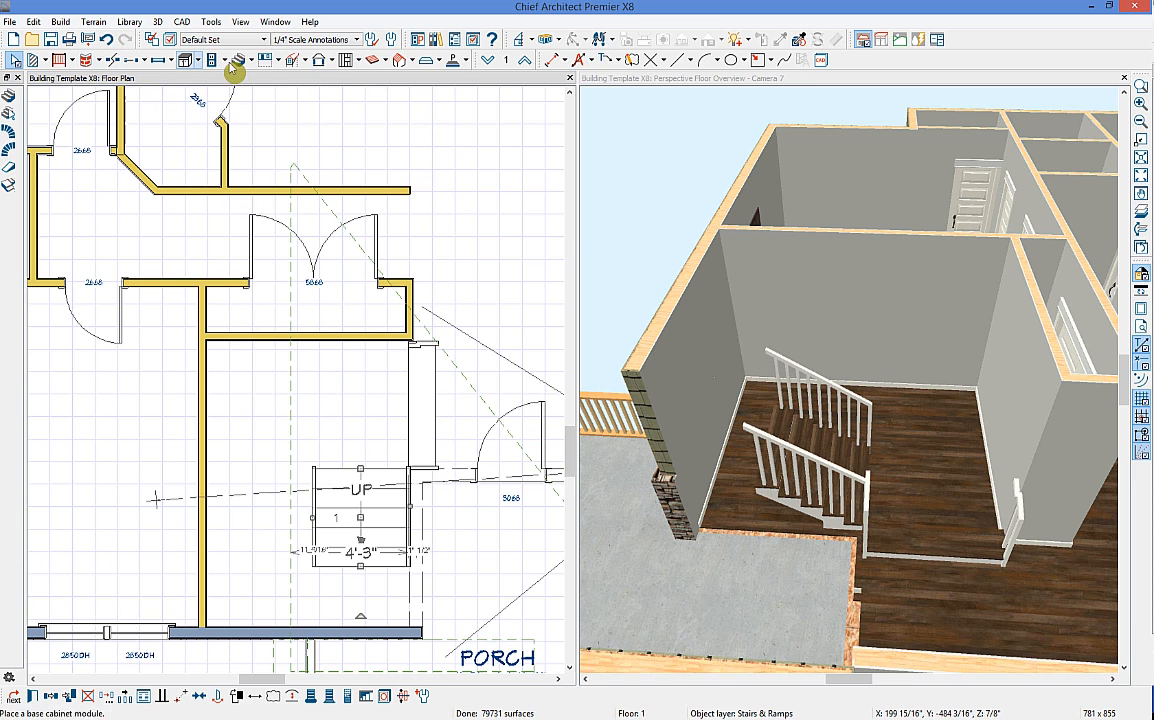
Step: Add a flight from the wall to the existing stair, forming a railed landing
{"action": "left_click", "coordinate": [241, 62]}
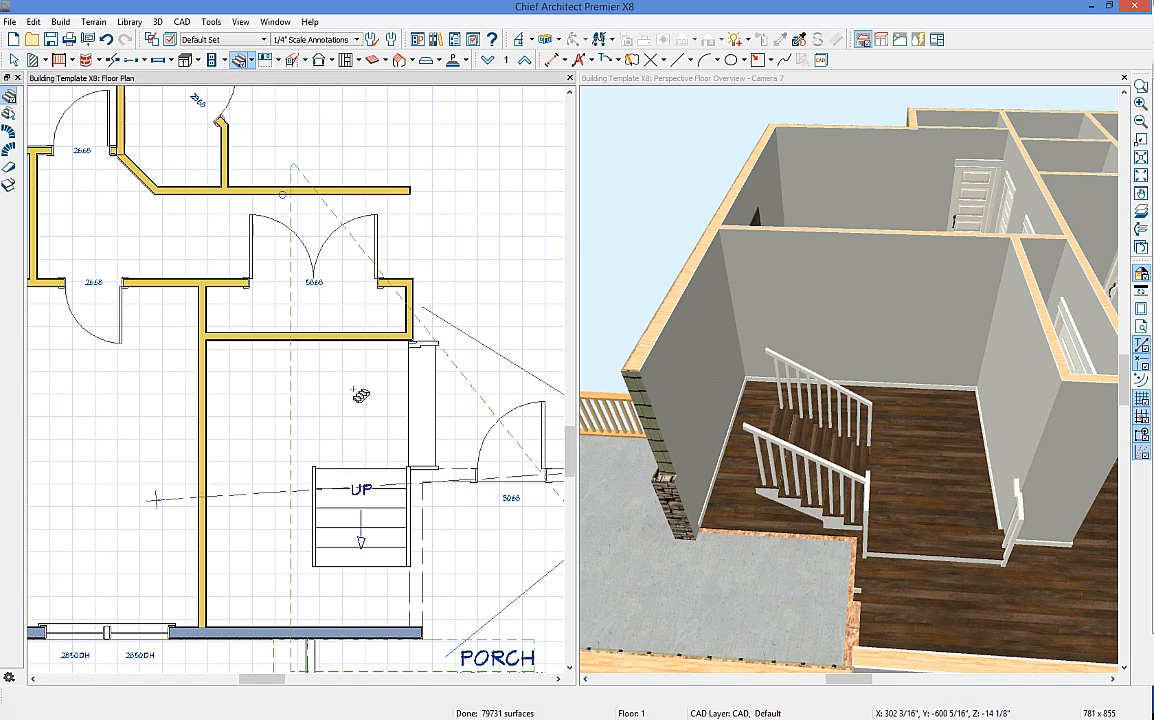
{"action": "left_click_drag", "start_coordinate": [366, 372], "coordinate": [366, 403]}
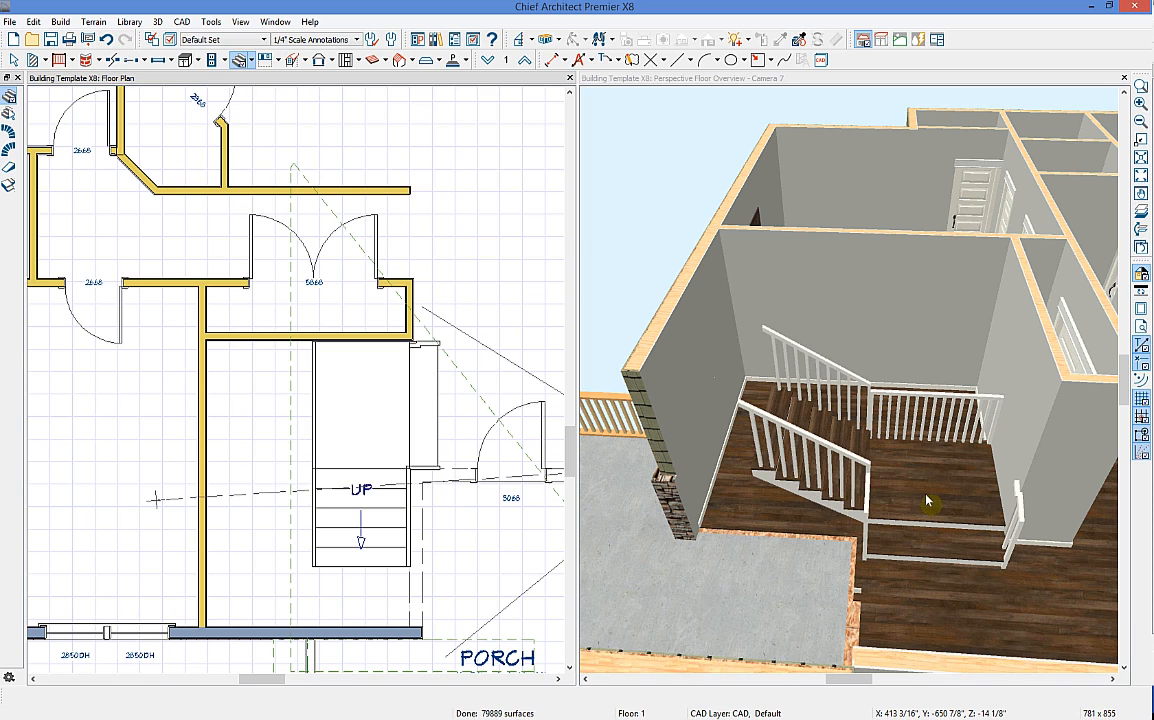
{"action": "left_click", "coordinate": [10, 98]}
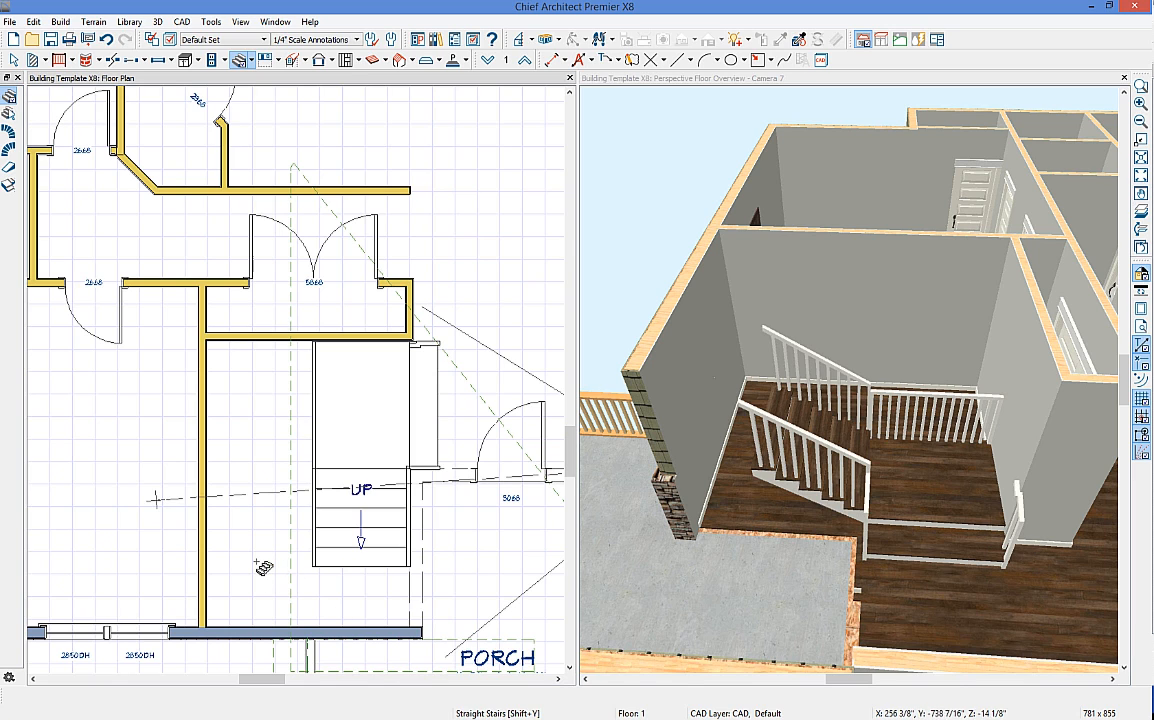
Step: Draw a second stair flight along the left wall and widen it to 3'-8 15/16"
{"action": "left_click_drag", "start_coordinate": [222, 513], "coordinate": [234, 342]}
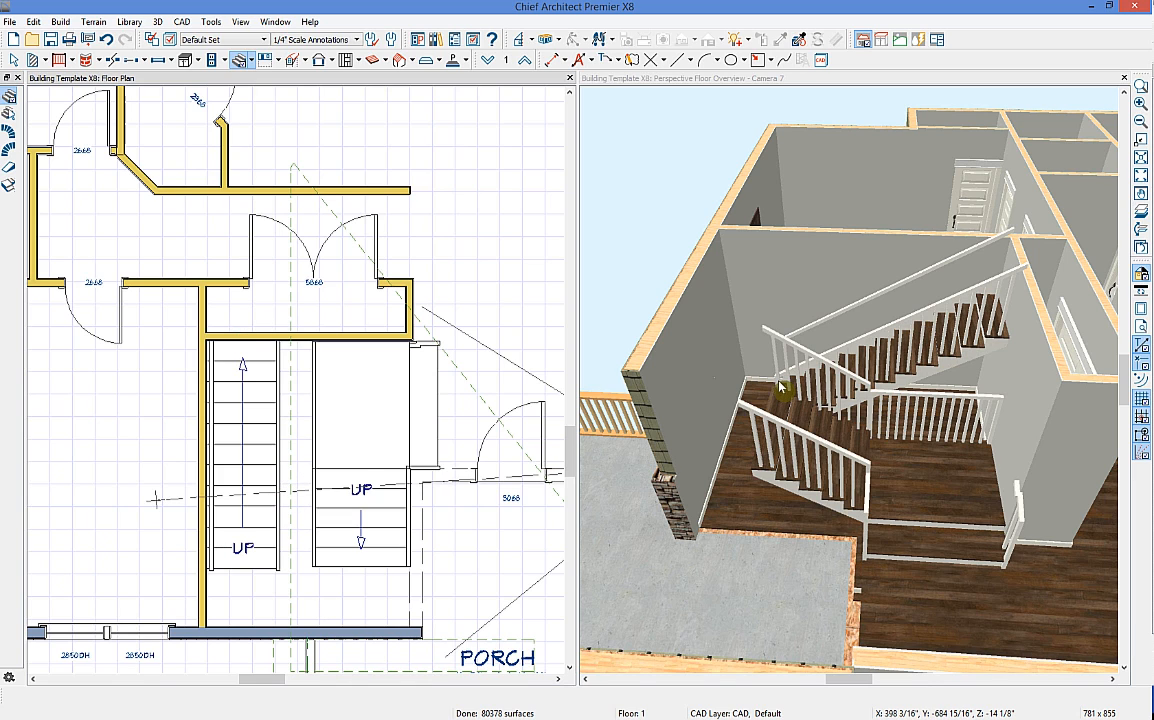
{"action": "key", "text": "space"}
{"action": "left_click", "coordinate": [280, 458]}
{"action": "left_click_drag", "start_coordinate": [286, 404], "coordinate": [312, 407]}
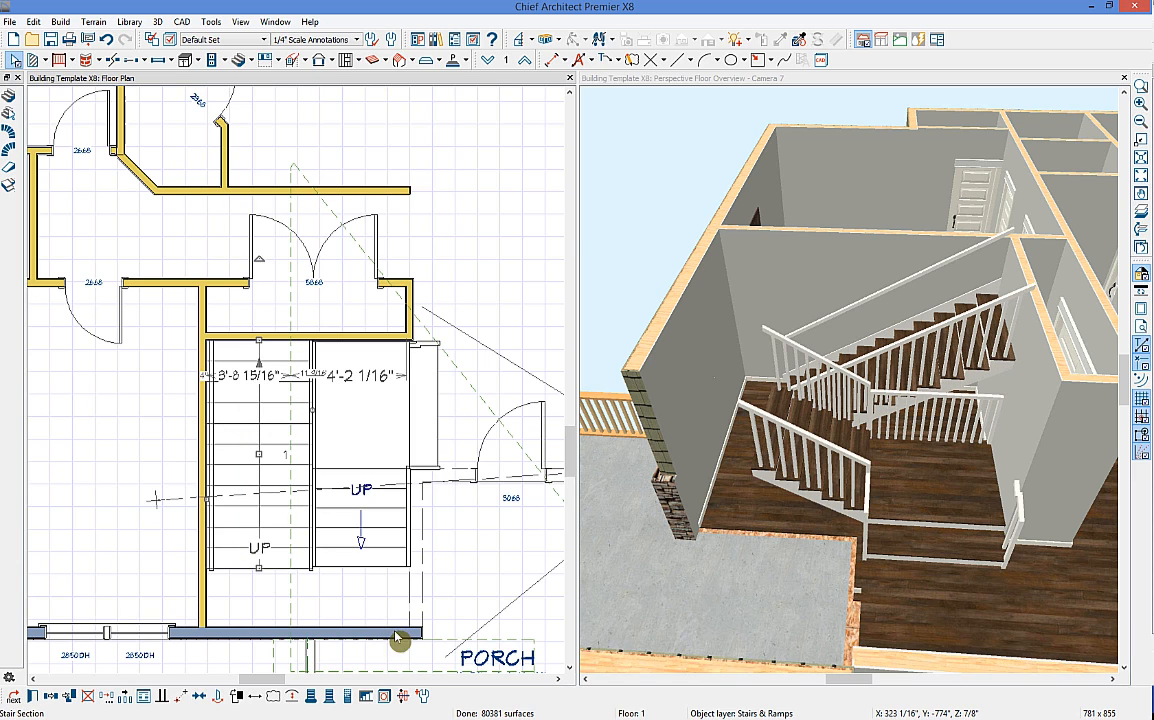
Step: Add a landing joining the two flights, then open the Interior Staircase Specification
{"action": "left_click", "coordinate": [9, 96]}
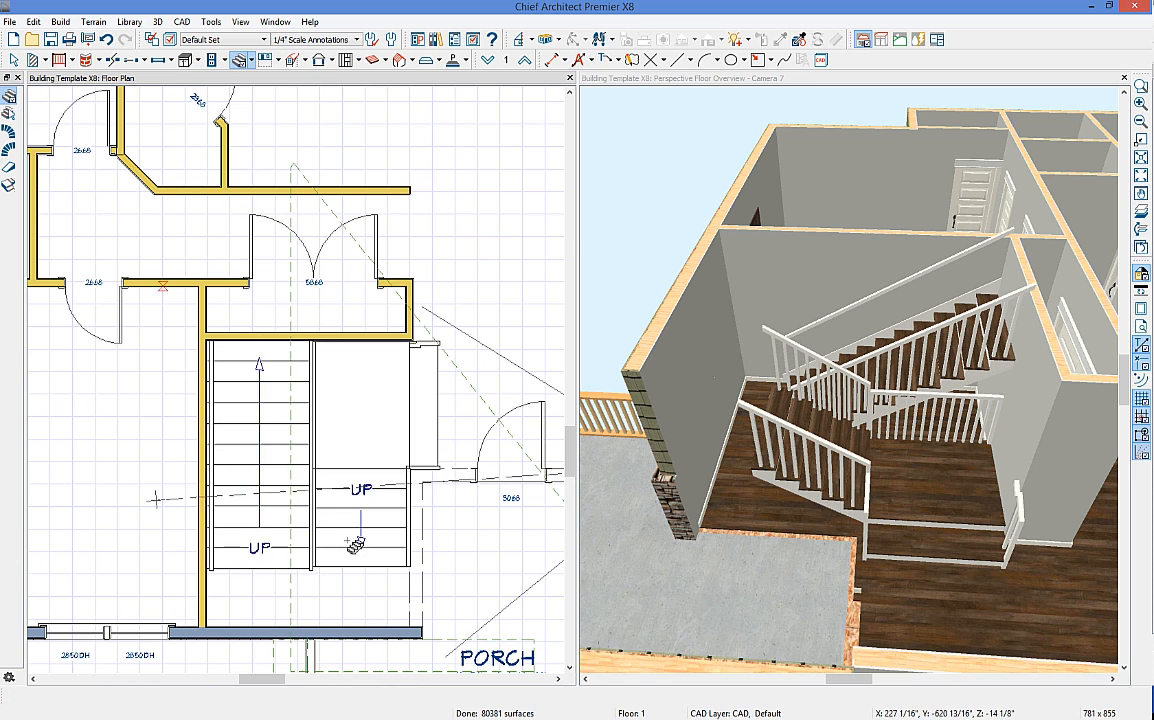
{"action": "left_click", "coordinate": [328, 592]}
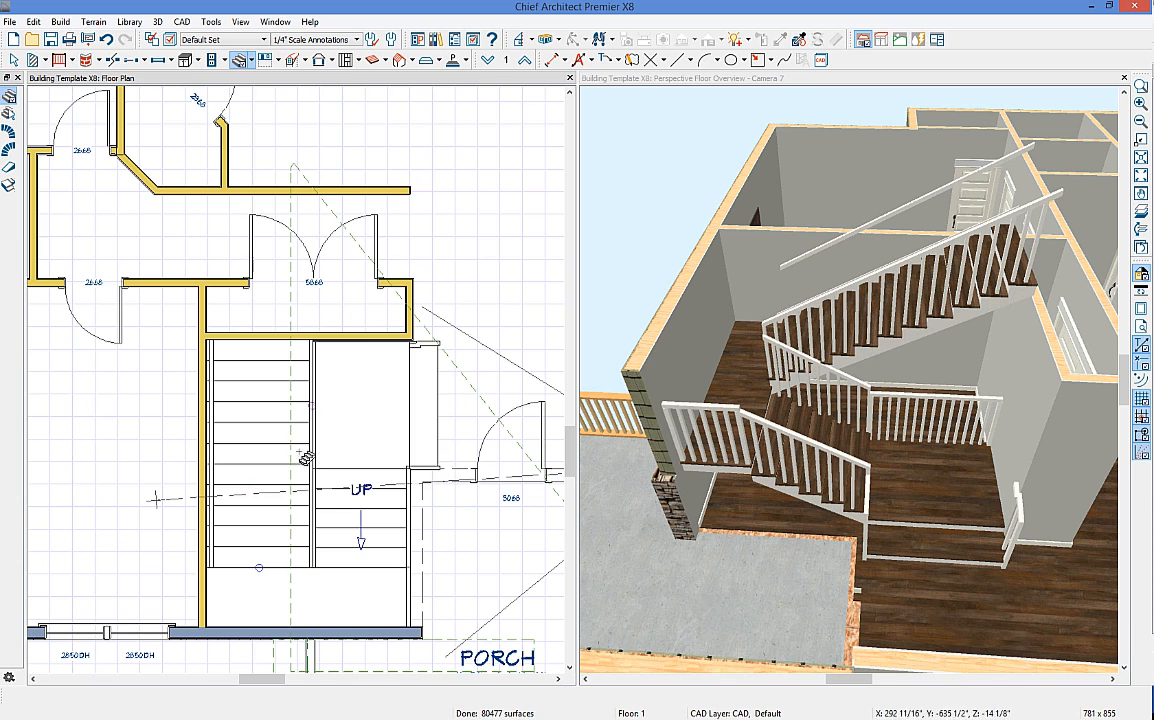
{"action": "key", "text": "space"}
{"action": "left_click", "coordinate": [287, 480]}
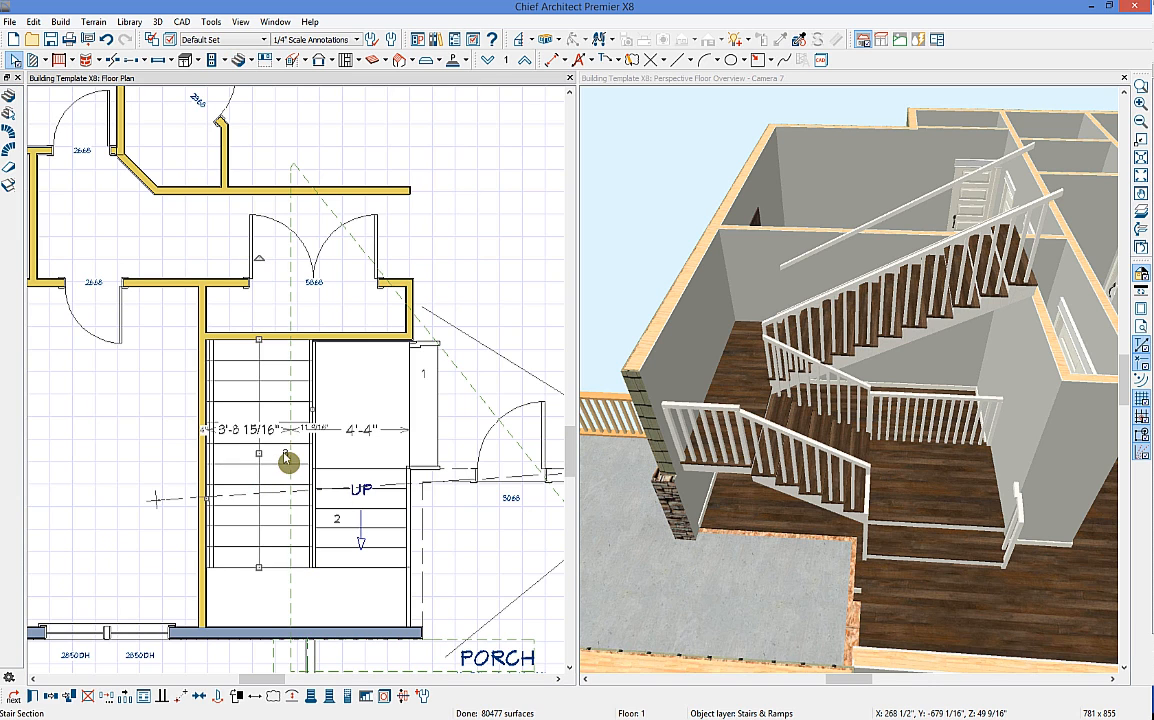
{"action": "double_click", "coordinate": [288, 464]}
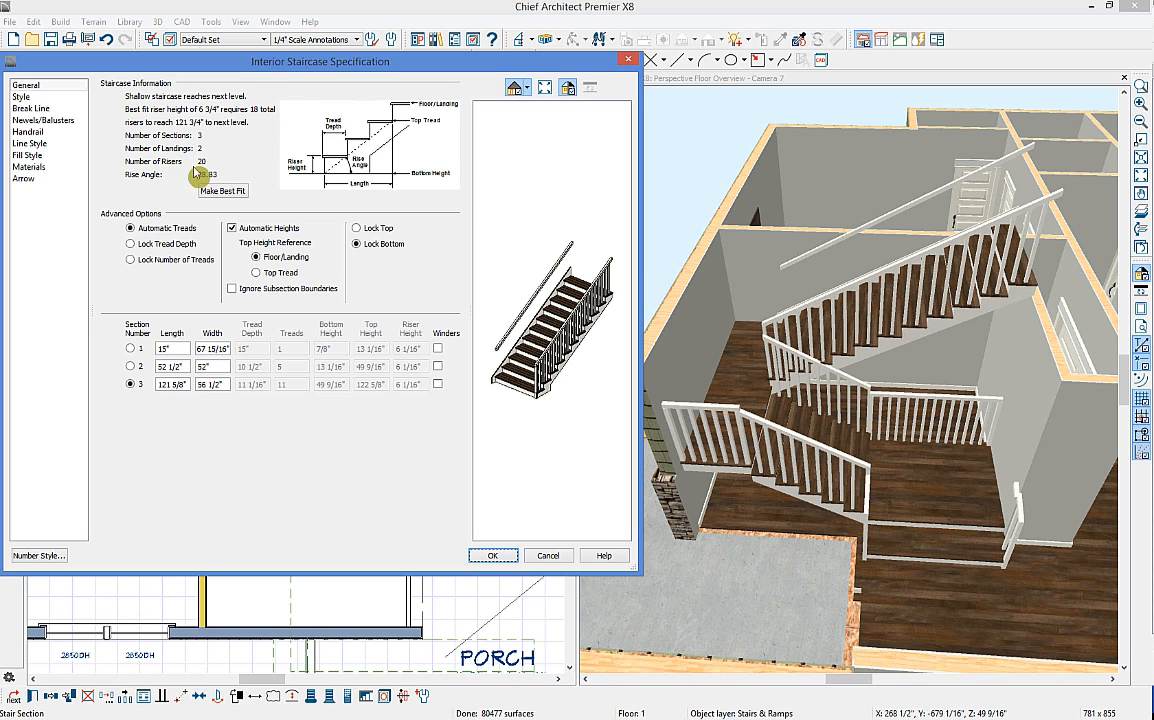
Step: Close the staircase settings and resize the stair to rearrange its flights and landing
{"action": "left_click", "coordinate": [494, 557]}
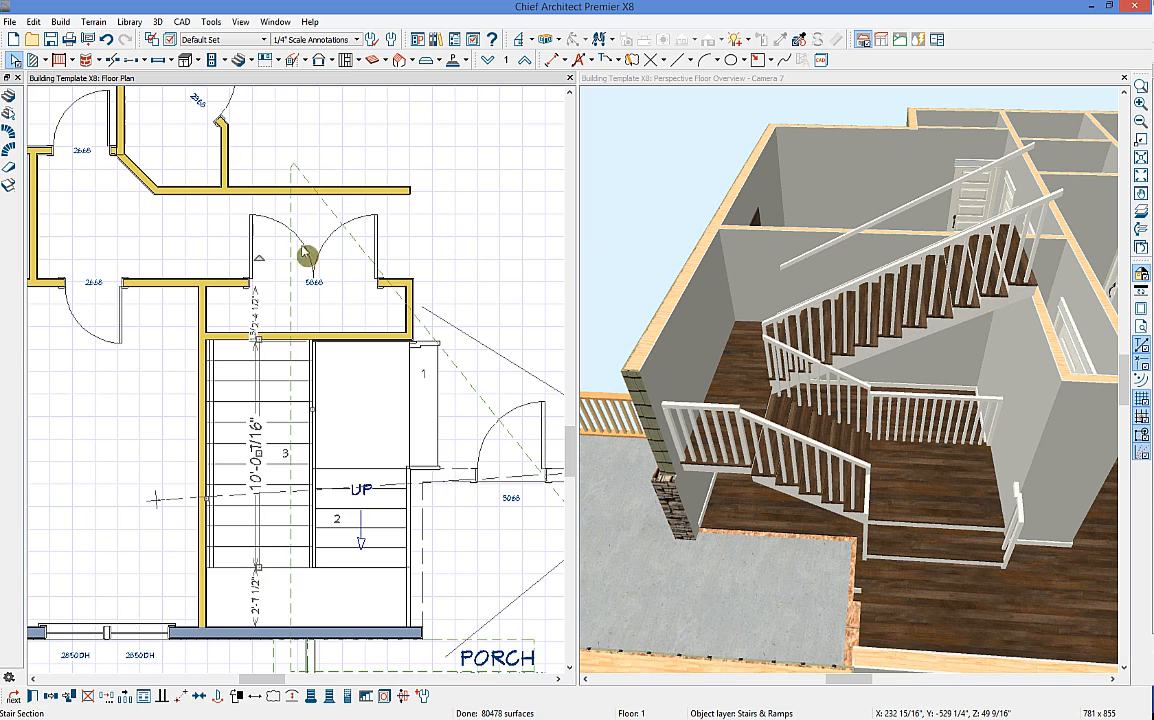
{"action": "left_click", "coordinate": [107, 44]}
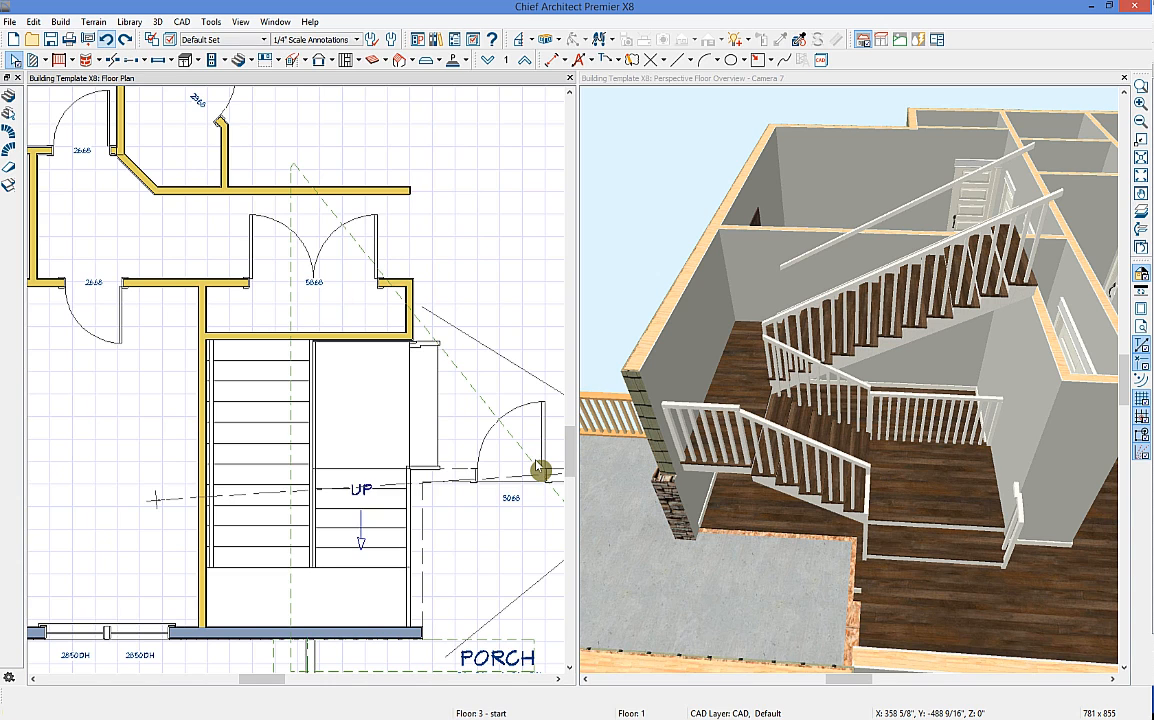
{"action": "key", "text": "ctrl+y"}
{"action": "left_click", "coordinate": [264, 568]}
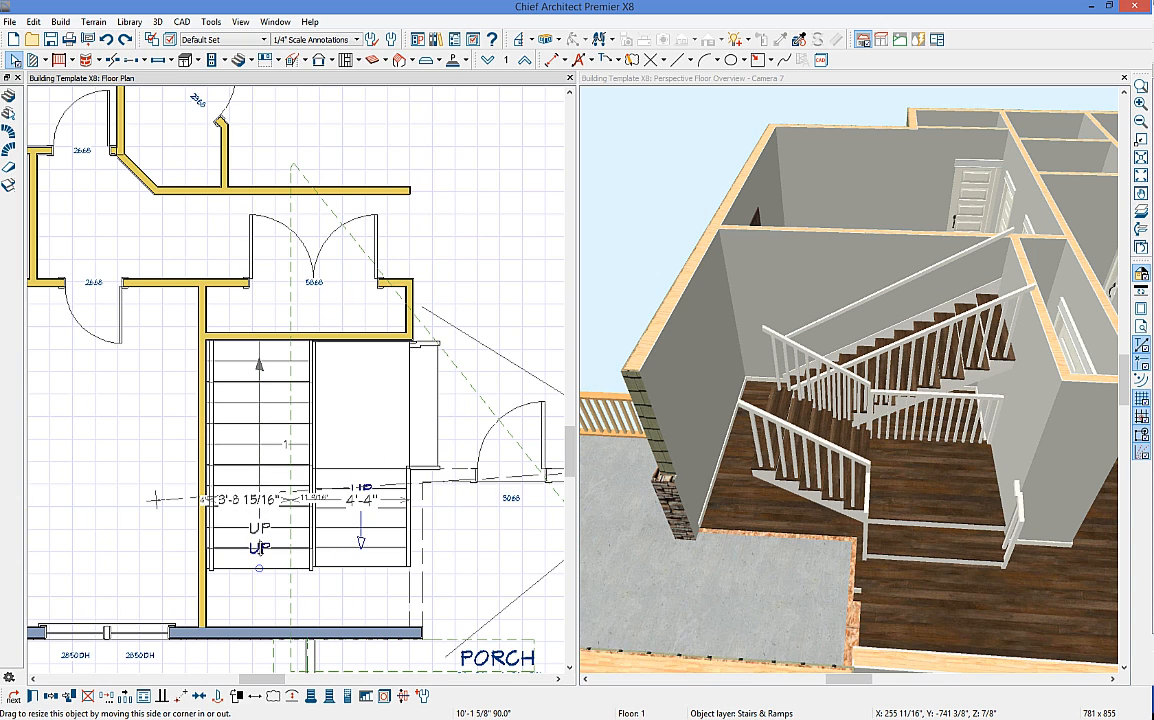
{"action": "left_click_drag", "start_coordinate": [378, 584], "coordinate": [394, 560]}
Step: Add a landing below the stair sections and reopen the staircase specification
{"action": "left_click", "coordinate": [9, 95]}
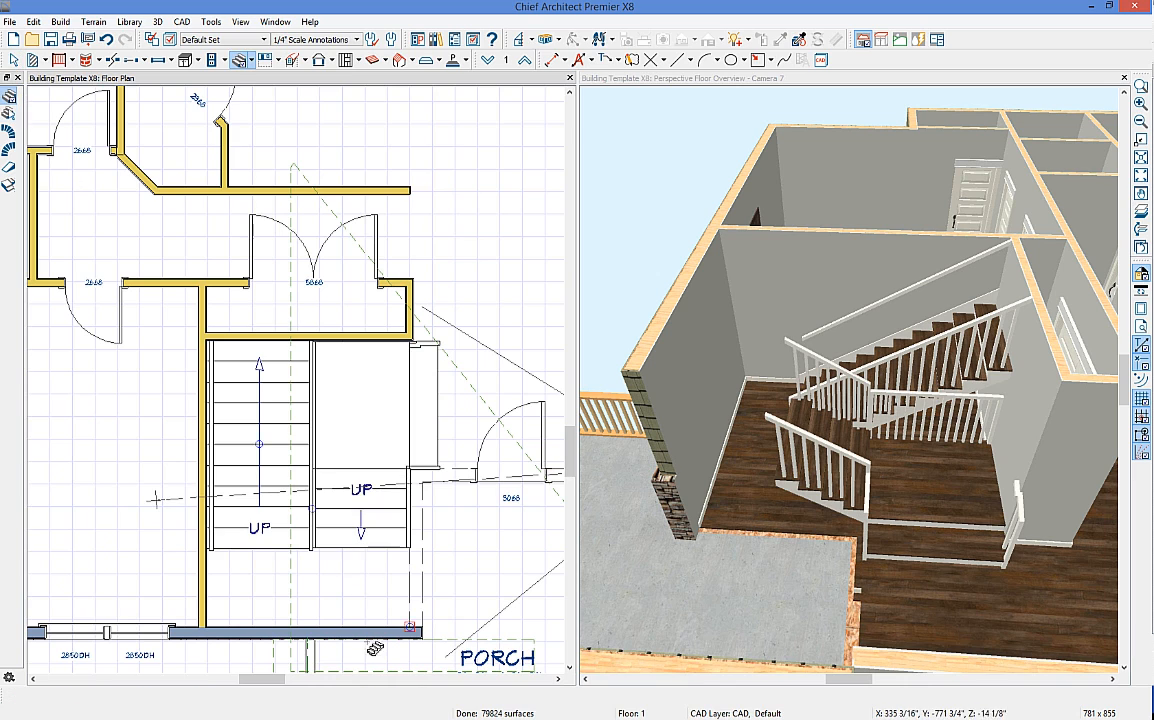
{"action": "left_click", "coordinate": [317, 587]}
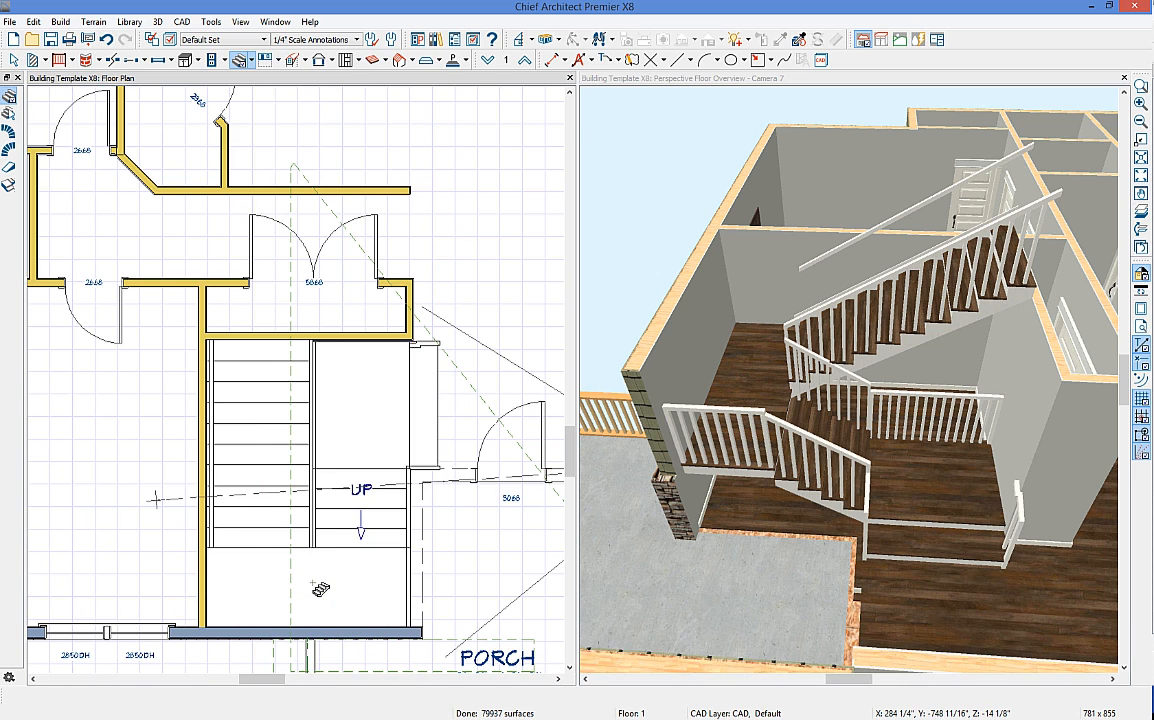
{"action": "key", "text": "space"}
{"action": "double_click", "coordinate": [353, 514]}
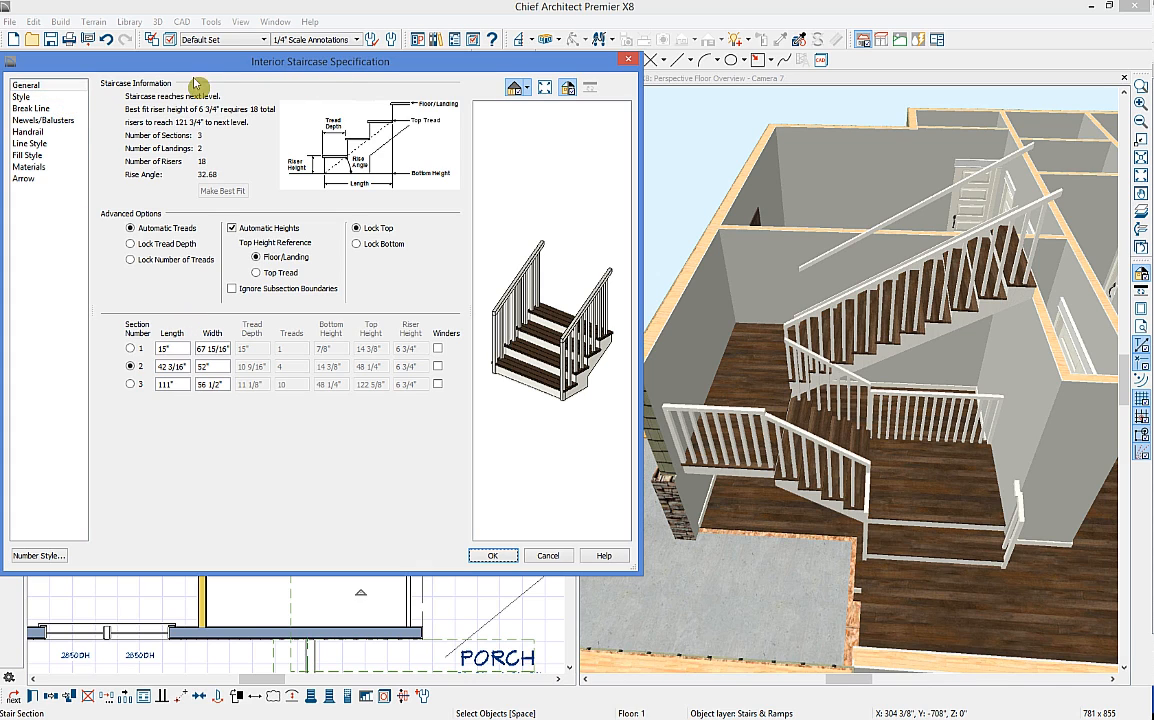
Step: Uncheck Open Underneath in the staircase's Style panel and apply the change
{"action": "left_click", "coordinate": [47, 99]}
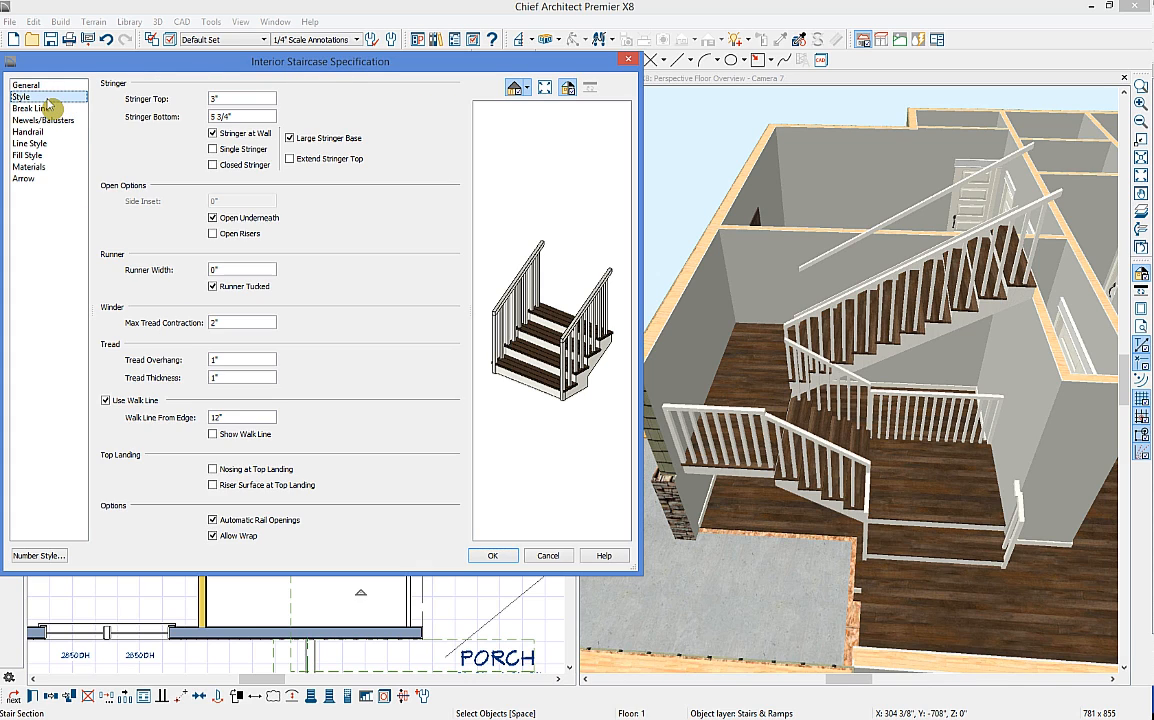
{"action": "left_click", "coordinate": [249, 222]}
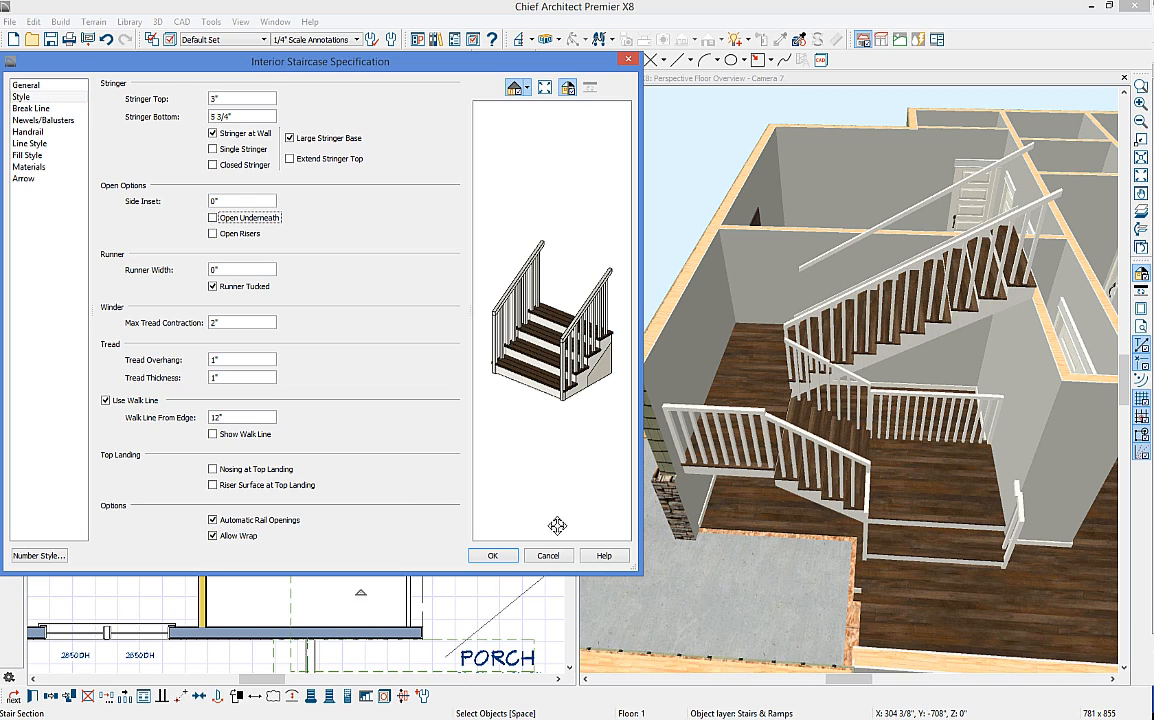
{"action": "left_click", "coordinate": [497, 557]}
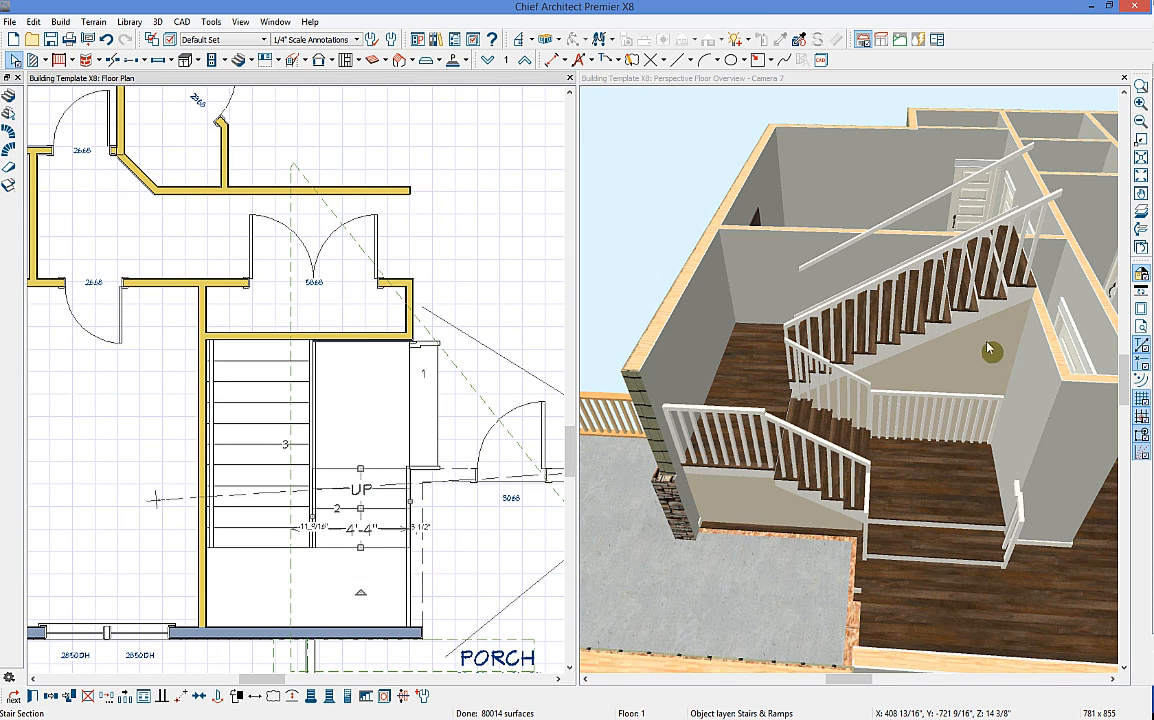
Step: Undo the latest staircase change and pick the Straight Interior Wall tool
{"action": "left_click", "coordinate": [858, 423]}
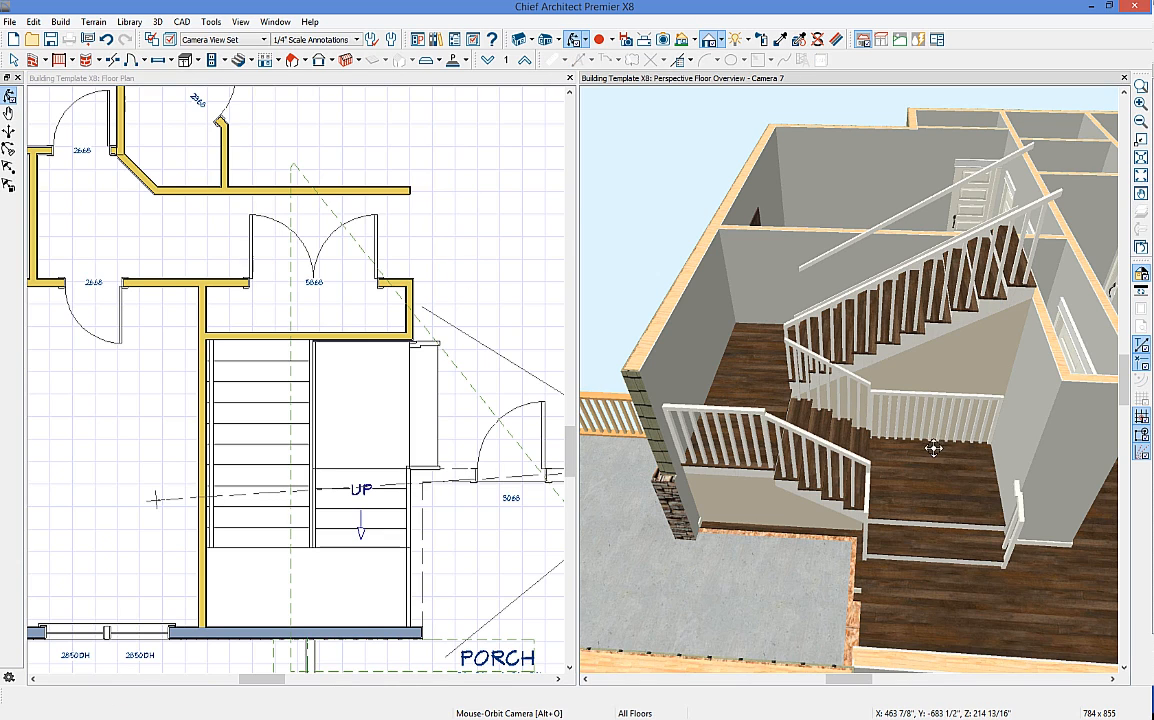
{"action": "left_click", "coordinate": [107, 40]}
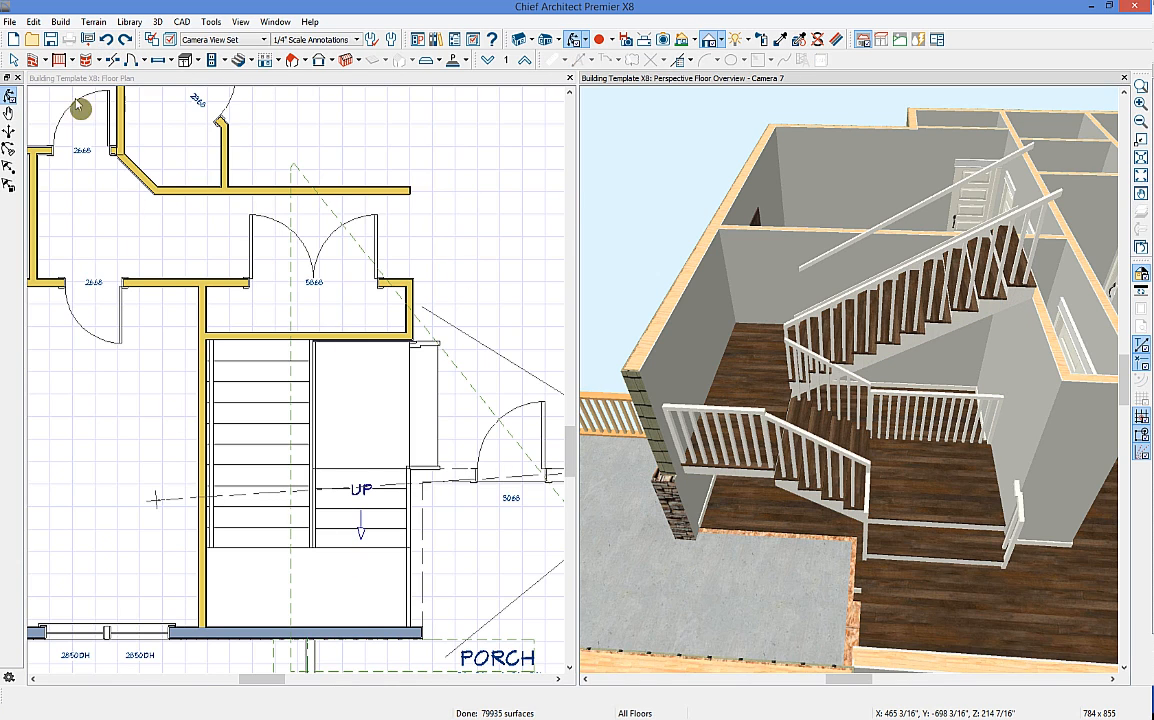
{"action": "left_click", "coordinate": [44, 60]}
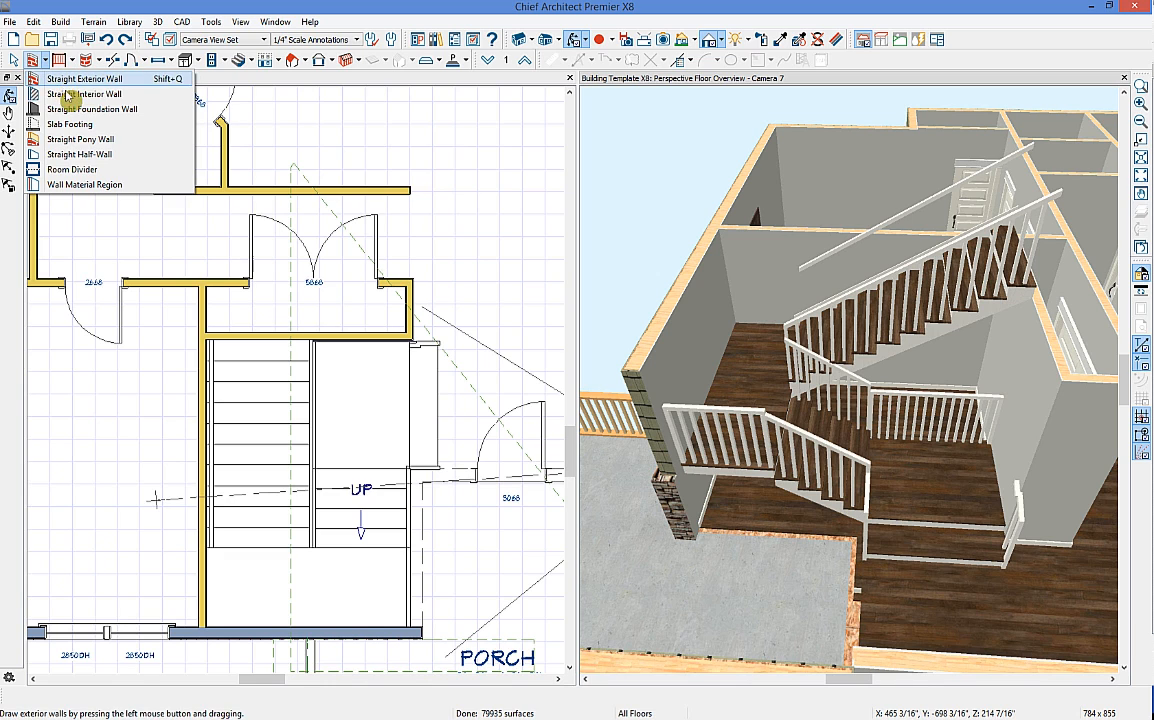
{"action": "left_click", "coordinate": [66, 94]}
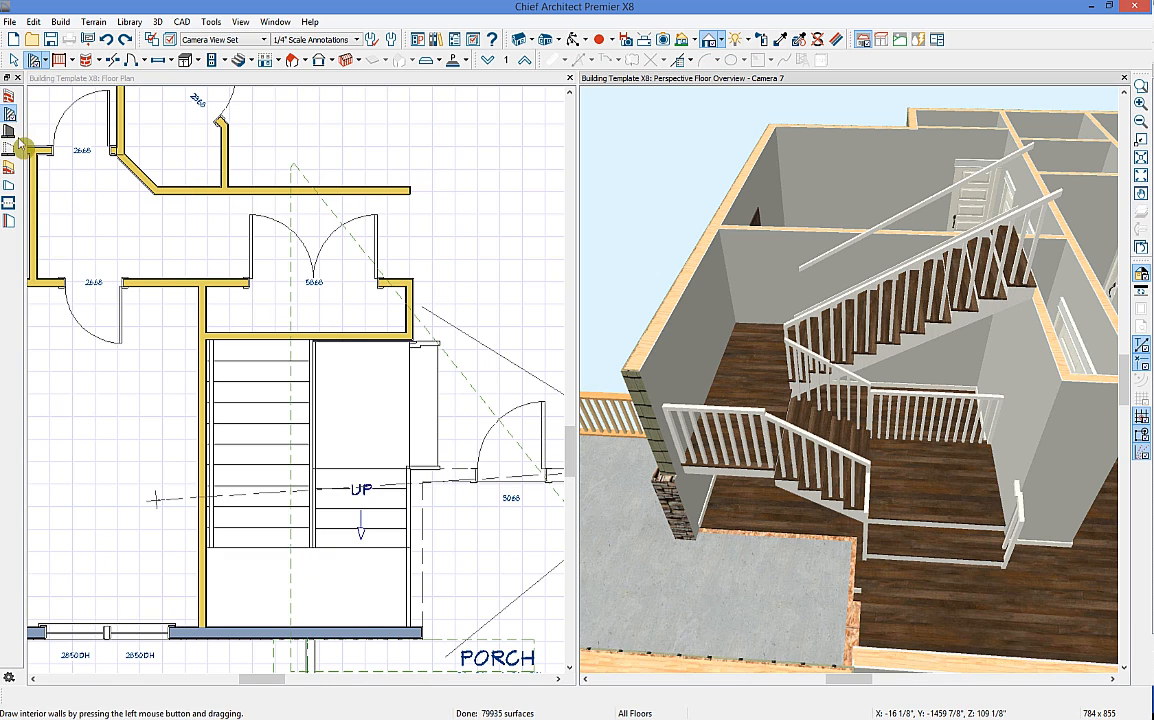
Step: Draw a CAD line down from the wall beside the stair
{"action": "left_click", "coordinate": [311, 343]}
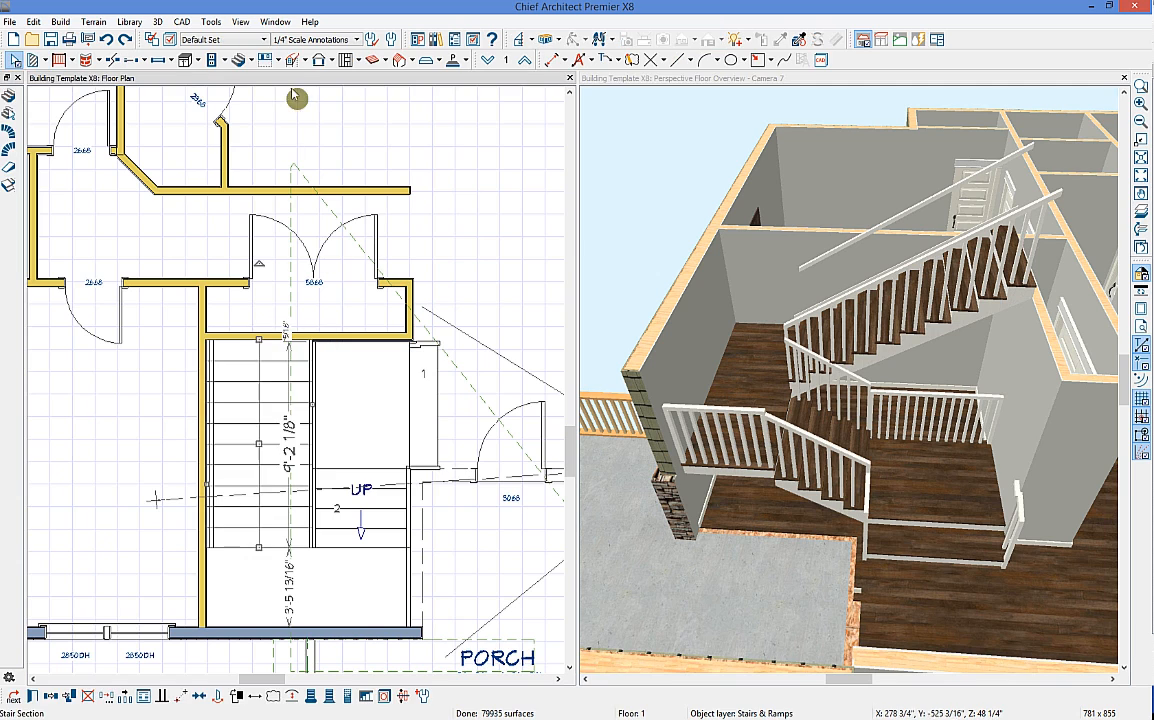
{"action": "left_click", "coordinate": [313, 95]}
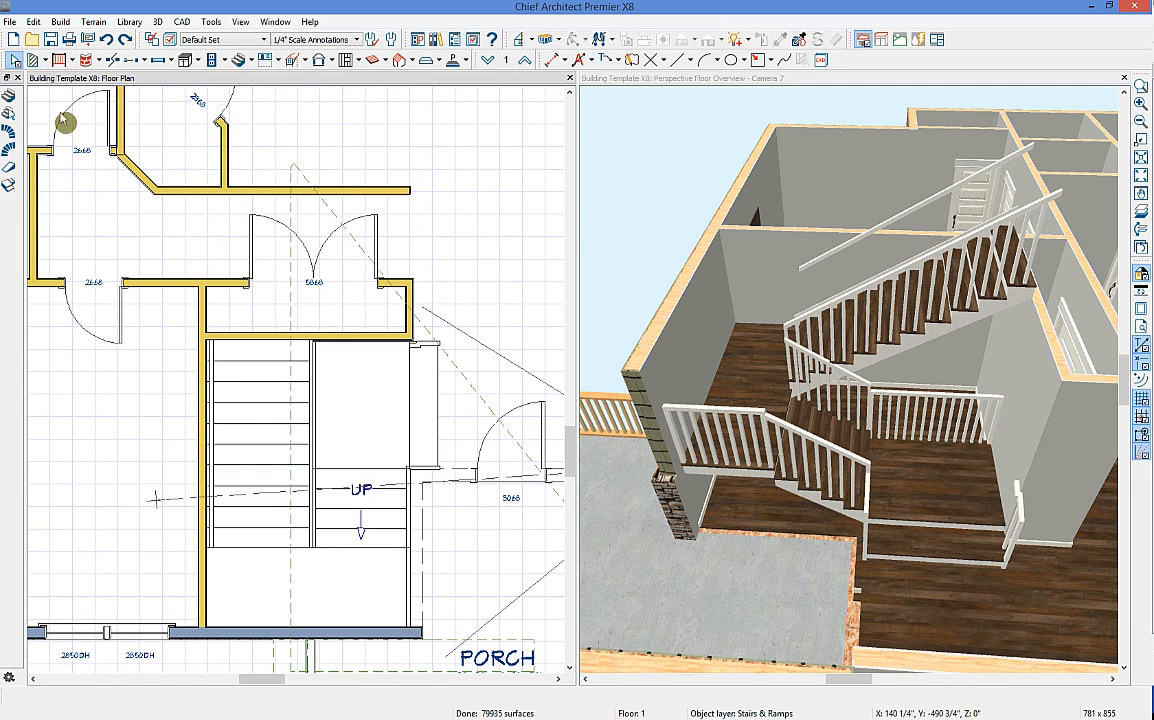
{"action": "left_click", "coordinate": [33, 59]}
{"action": "left_click_drag", "start_coordinate": [312, 340], "coordinate": [311, 548]}
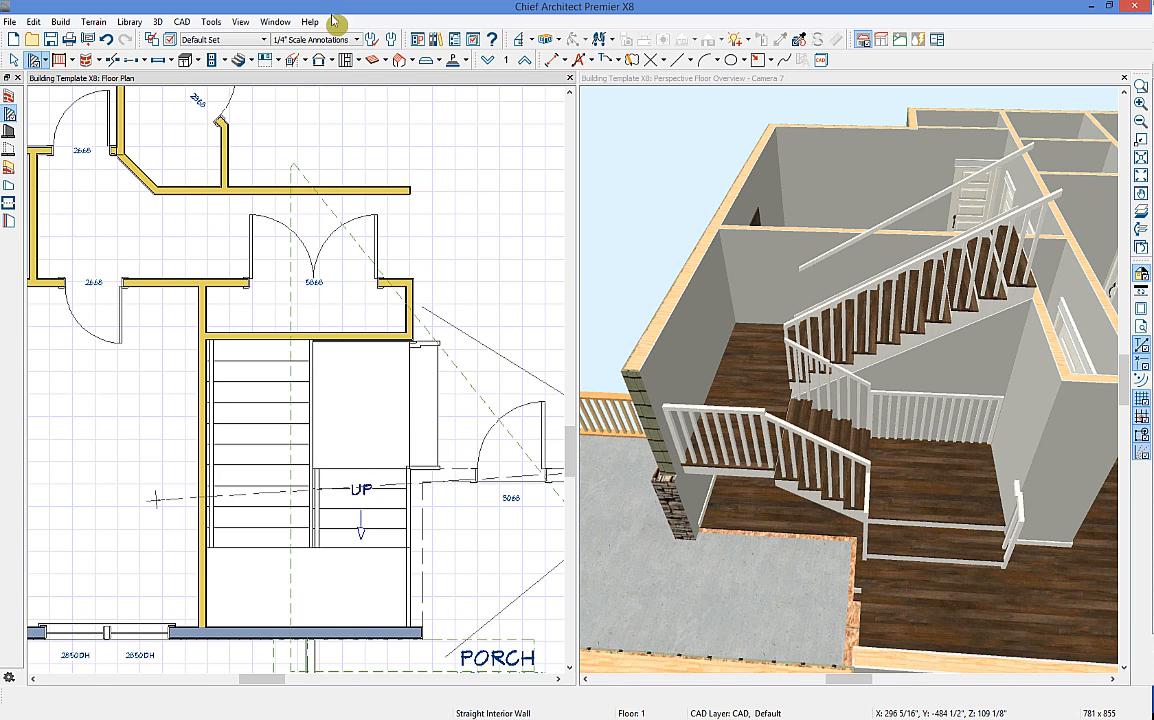
Step: Turn off Railing On Right in the staircase's Newels/Balusters settings
{"action": "double_click", "coordinate": [372, 492]}
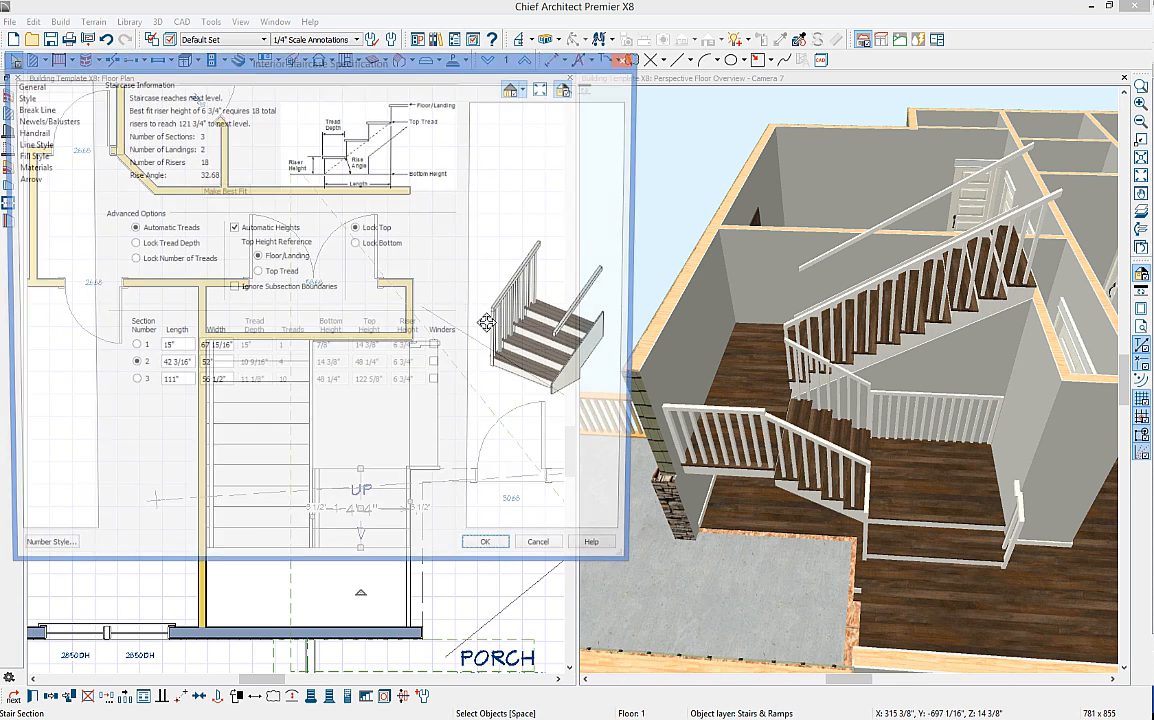
{"action": "left_click", "coordinate": [62, 122]}
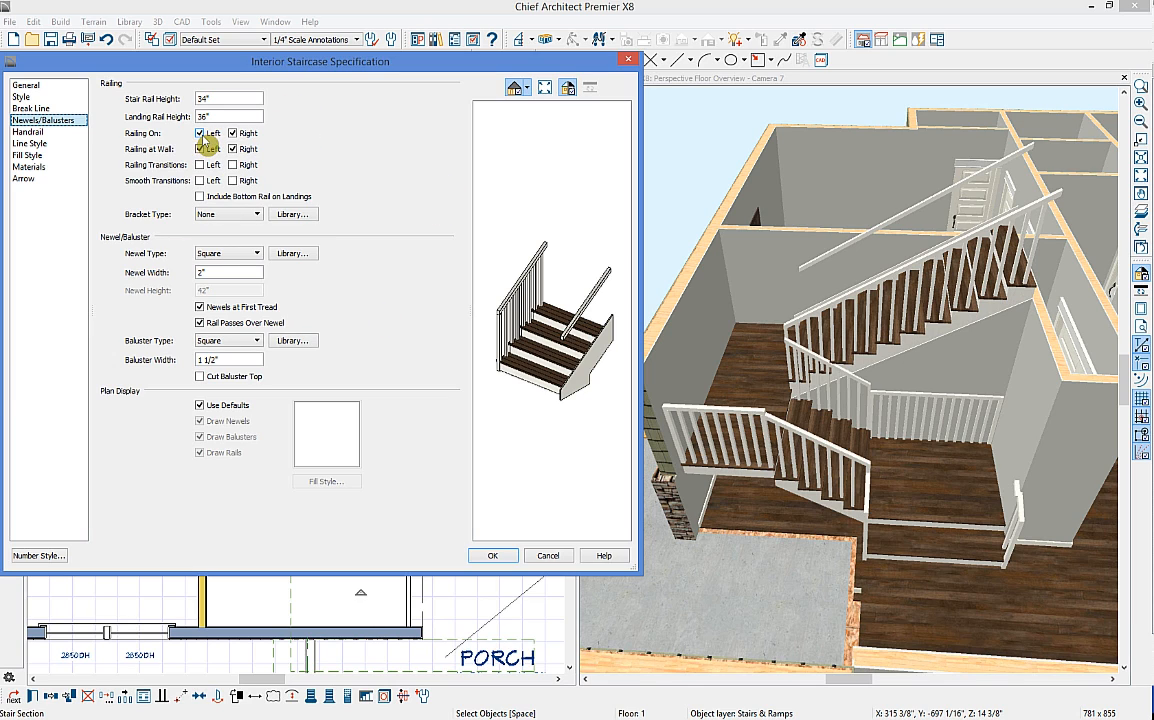
{"action": "left_click", "coordinate": [234, 134]}
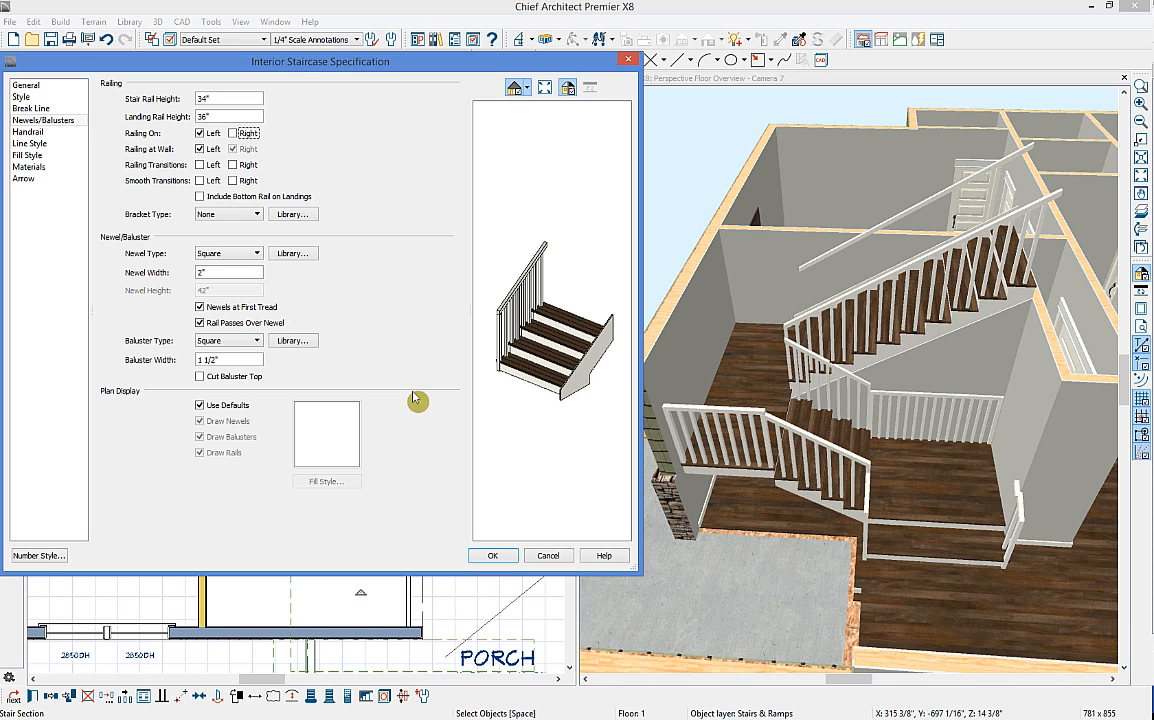
{"action": "left_click", "coordinate": [497, 557]}
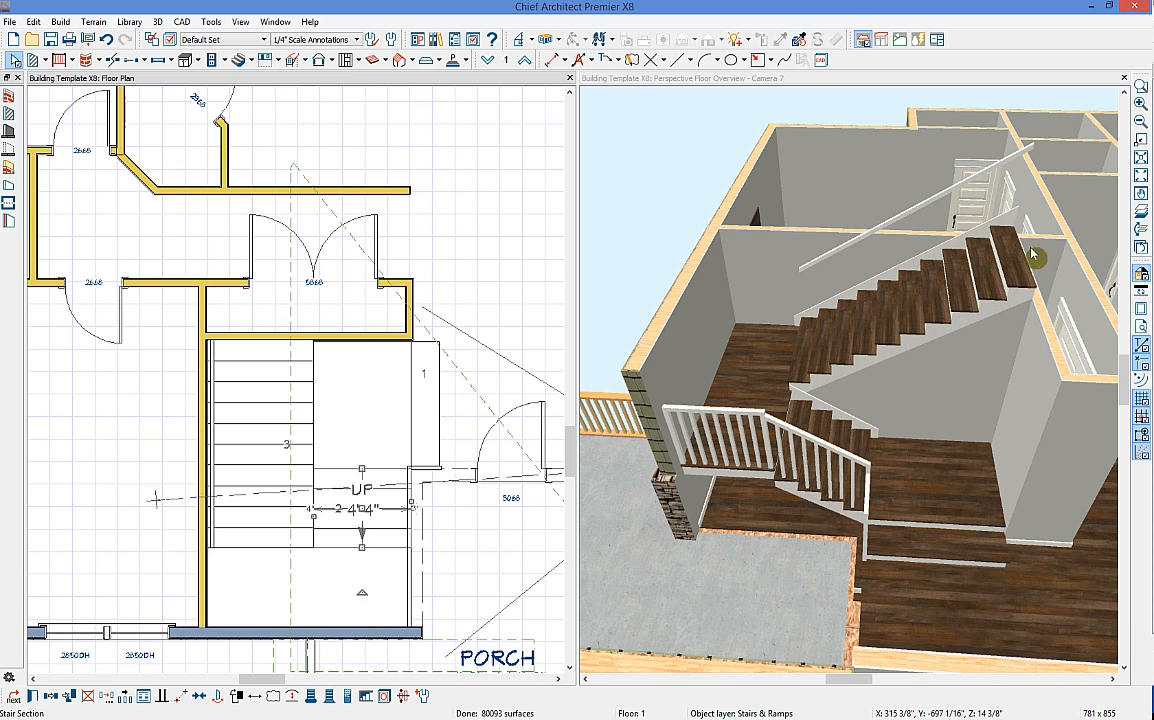
Step: Give the long stair flight a railing on its right side only, removing the left one
{"action": "left_click", "coordinate": [256, 395]}
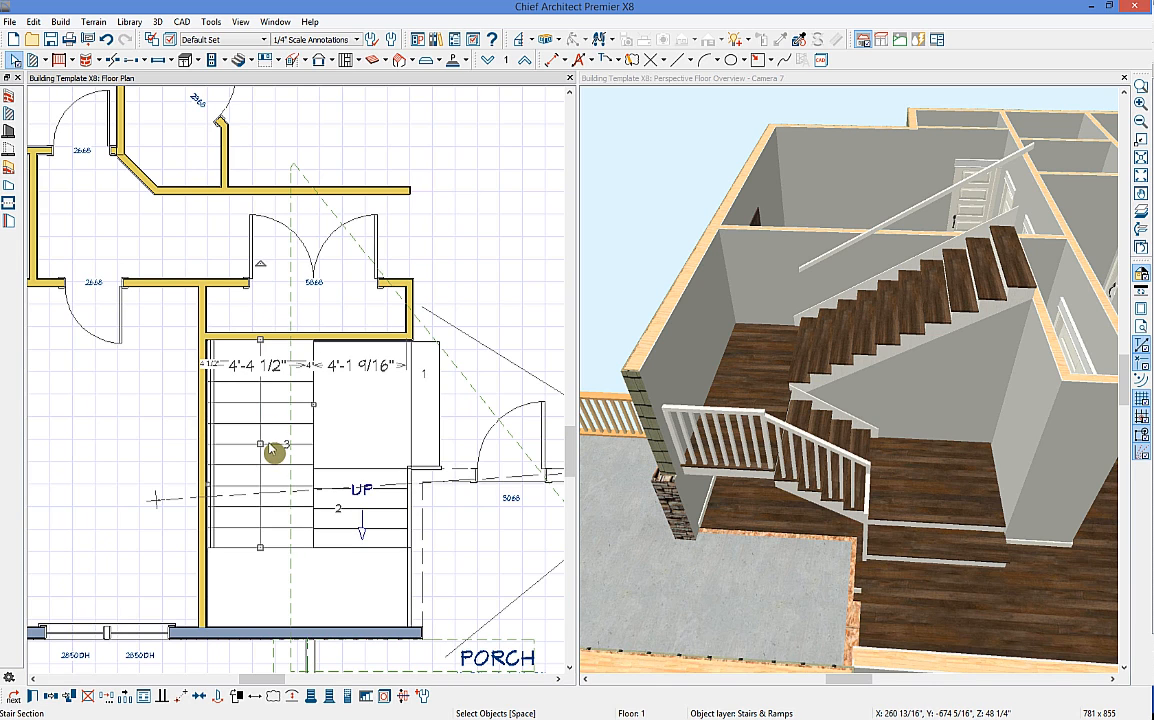
{"action": "left_click", "coordinate": [270, 451]}
{"action": "double_click", "coordinate": [270, 451]}
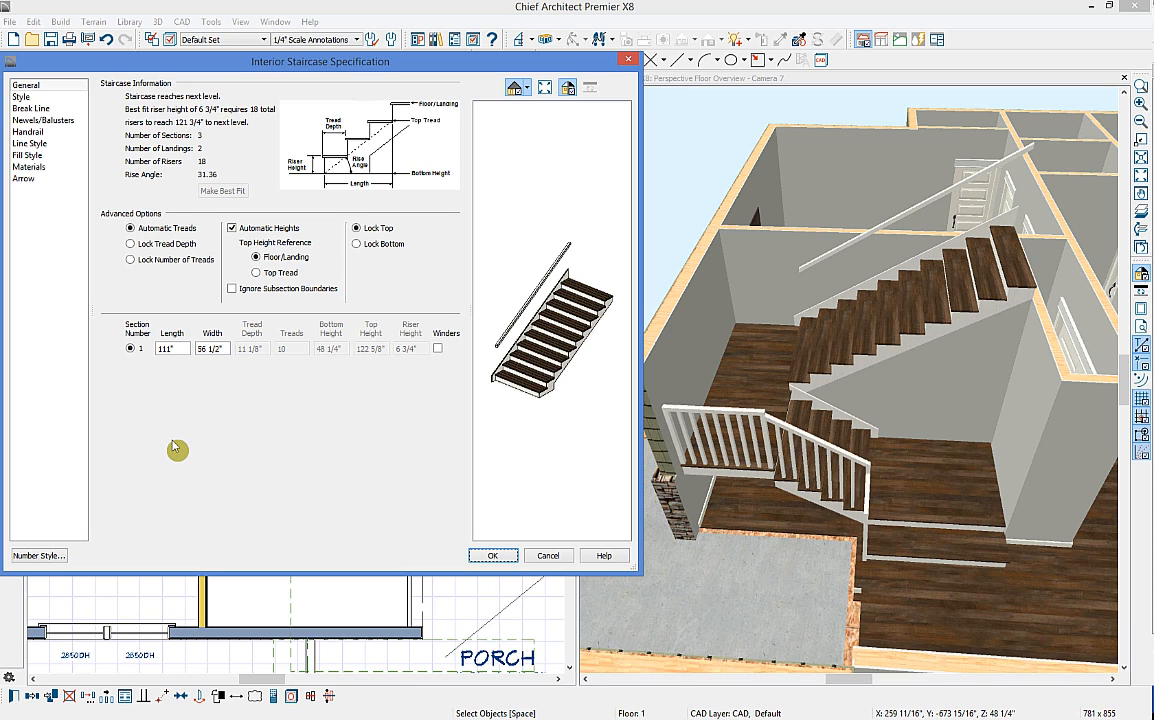
{"action": "left_click", "coordinate": [45, 120]}
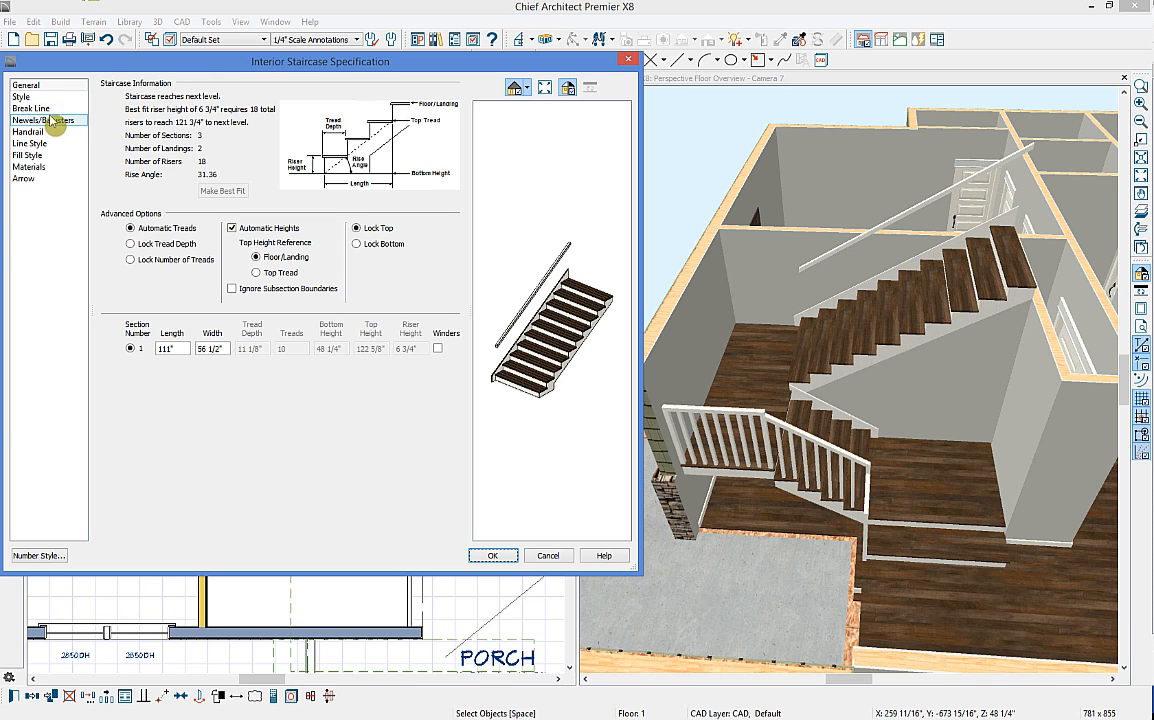
{"action": "left_click", "coordinate": [233, 133]}
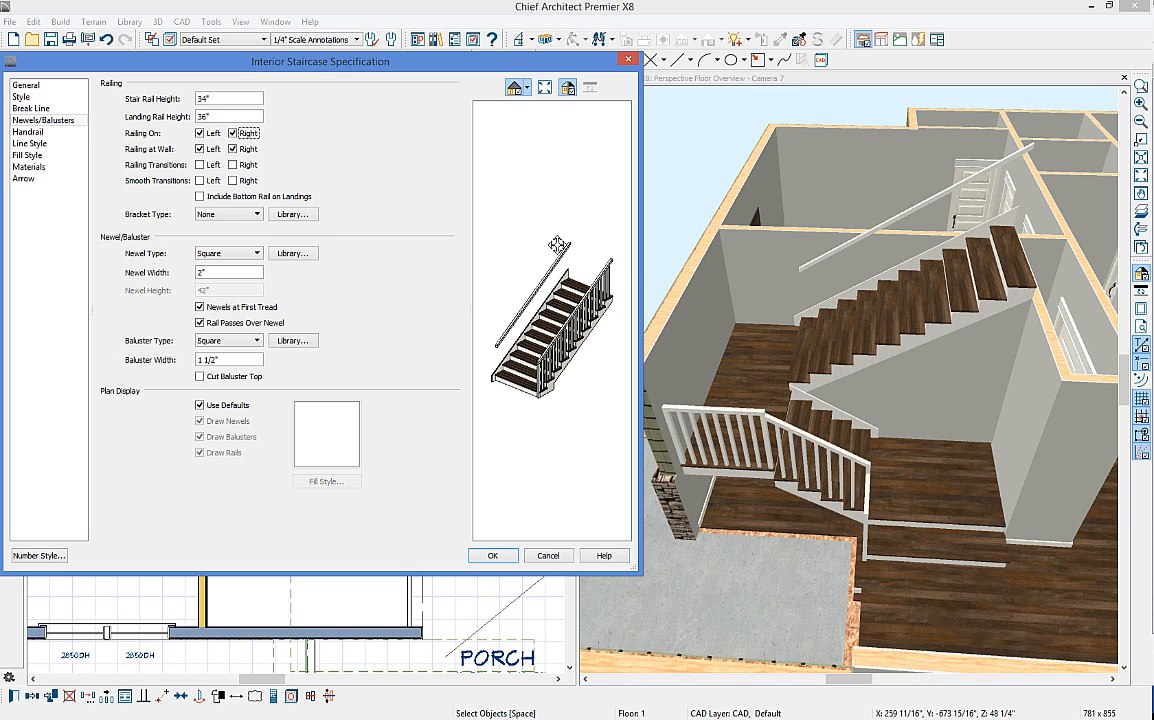
{"action": "left_click", "coordinate": [200, 133]}
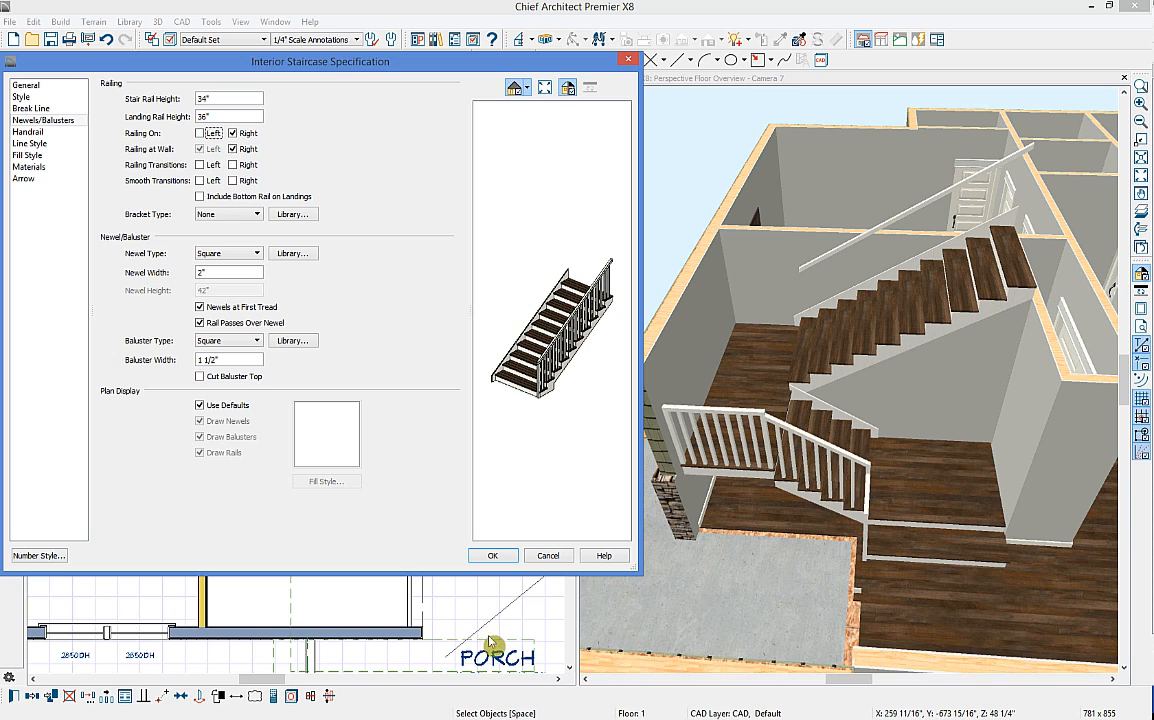
{"action": "left_click", "coordinate": [494, 557]}
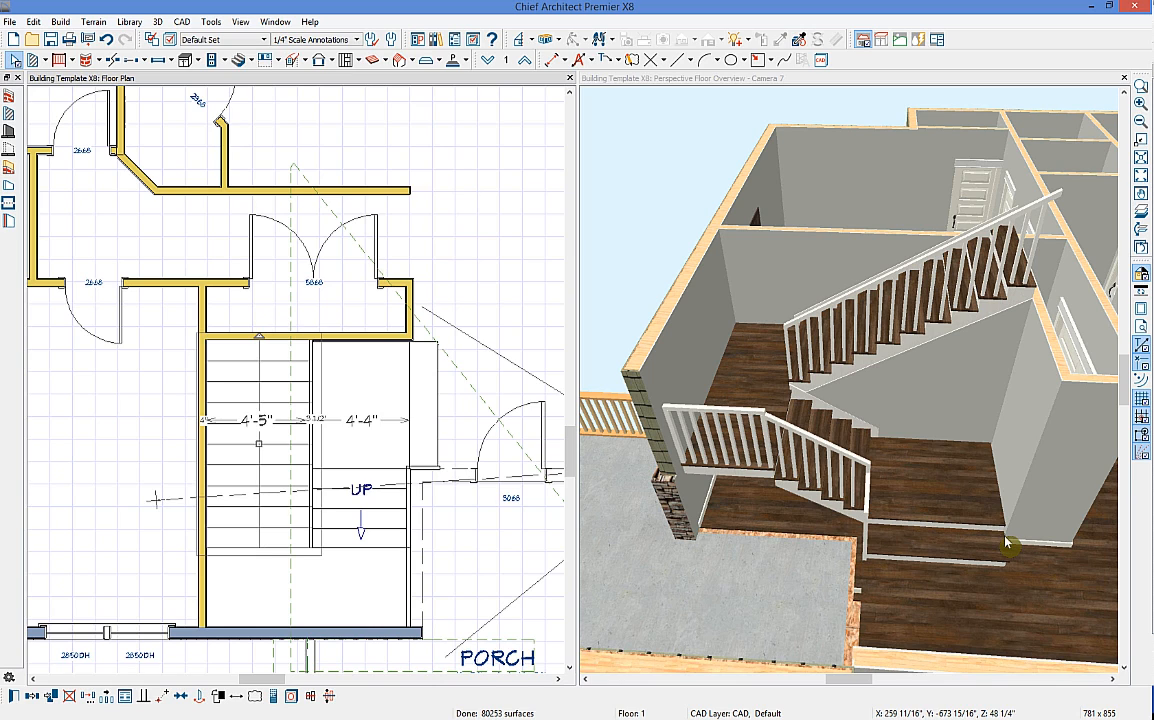
Step: Remove the railing from the landing's front edge and close the 3D view
{"action": "left_click", "coordinate": [408, 598]}
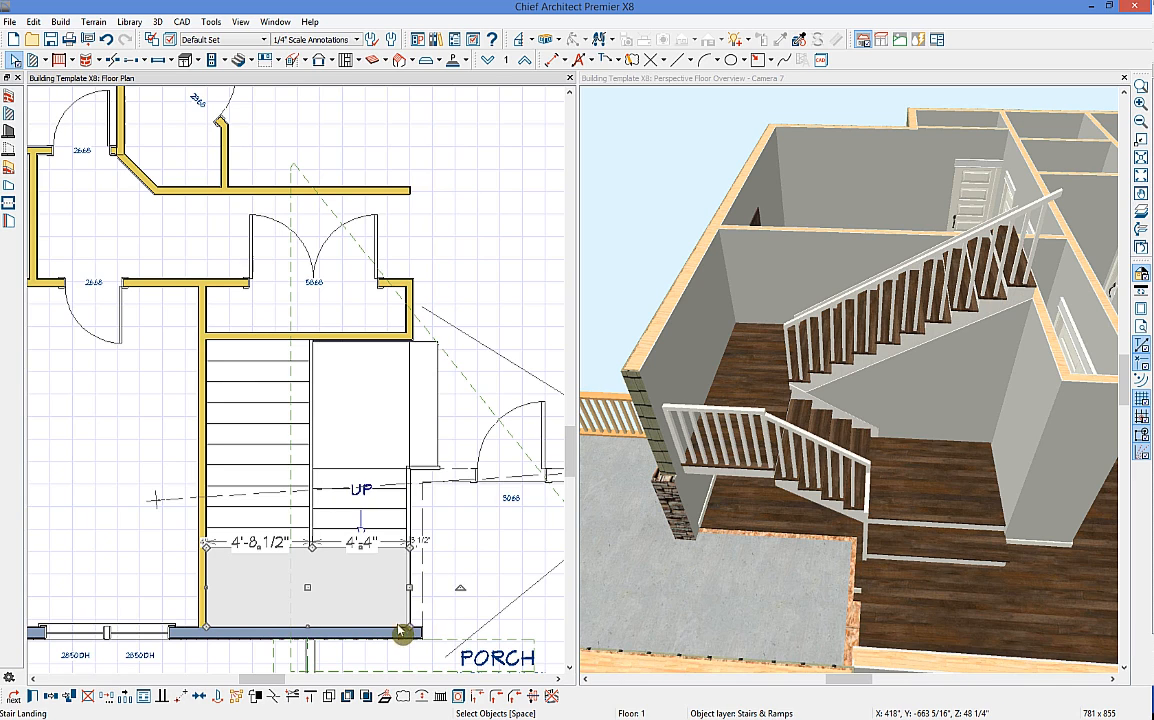
{"action": "left_click", "coordinate": [551, 697]}
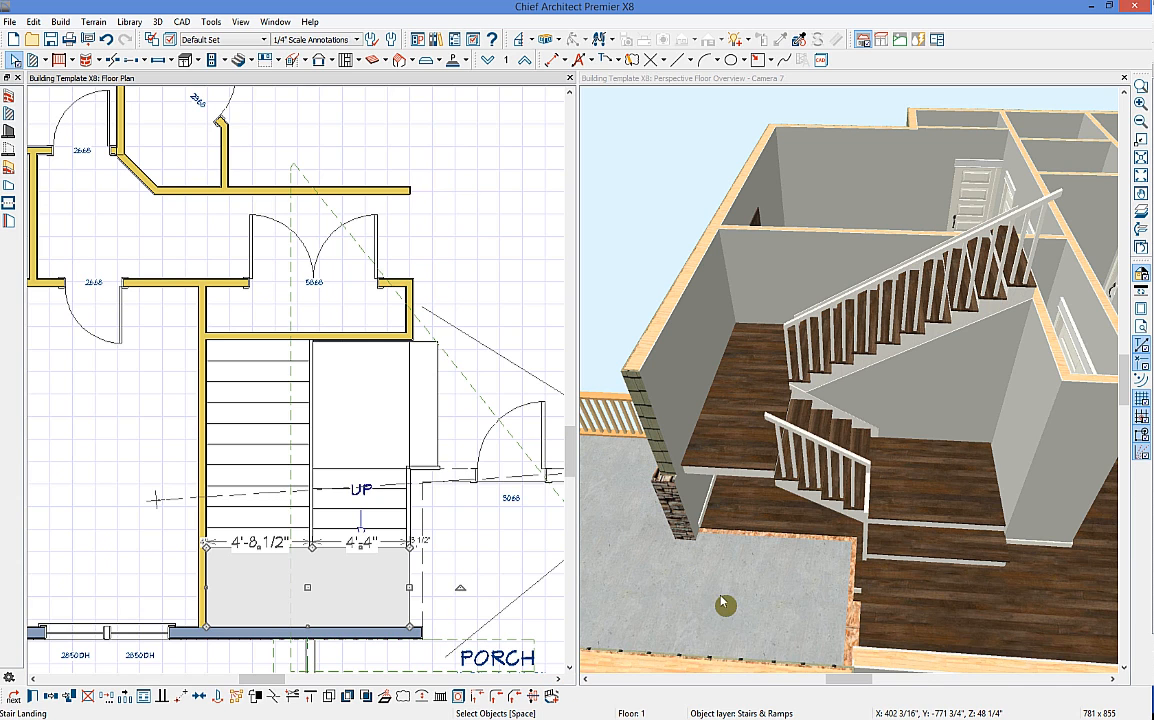
{"action": "left_click", "coordinate": [908, 122]}
{"action": "left_click", "coordinate": [1124, 78]}
Step: Bring the Floor 2 stair area into view with the floor below shown as a reference
{"action": "scroll", "coordinate": [713, 399], "scroll_direction": "down", "scroll_amount": 4}
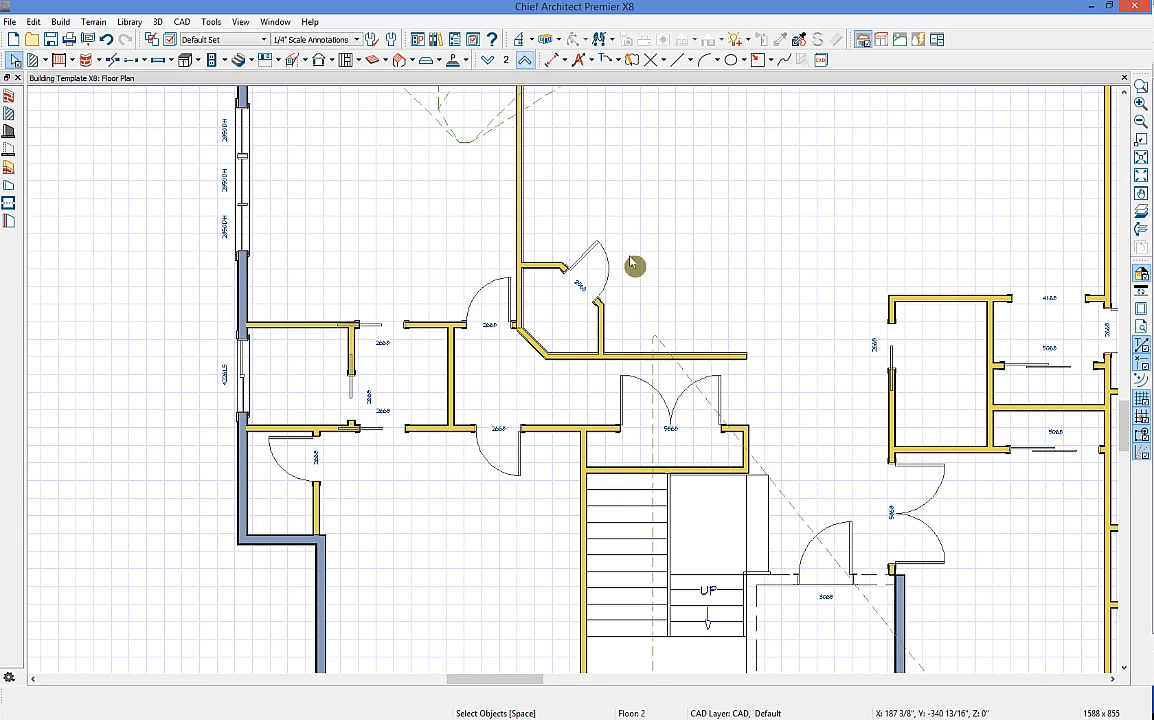
{"action": "middle_click_drag", "start_coordinate": [806, 571], "coordinate": [762, 461]}
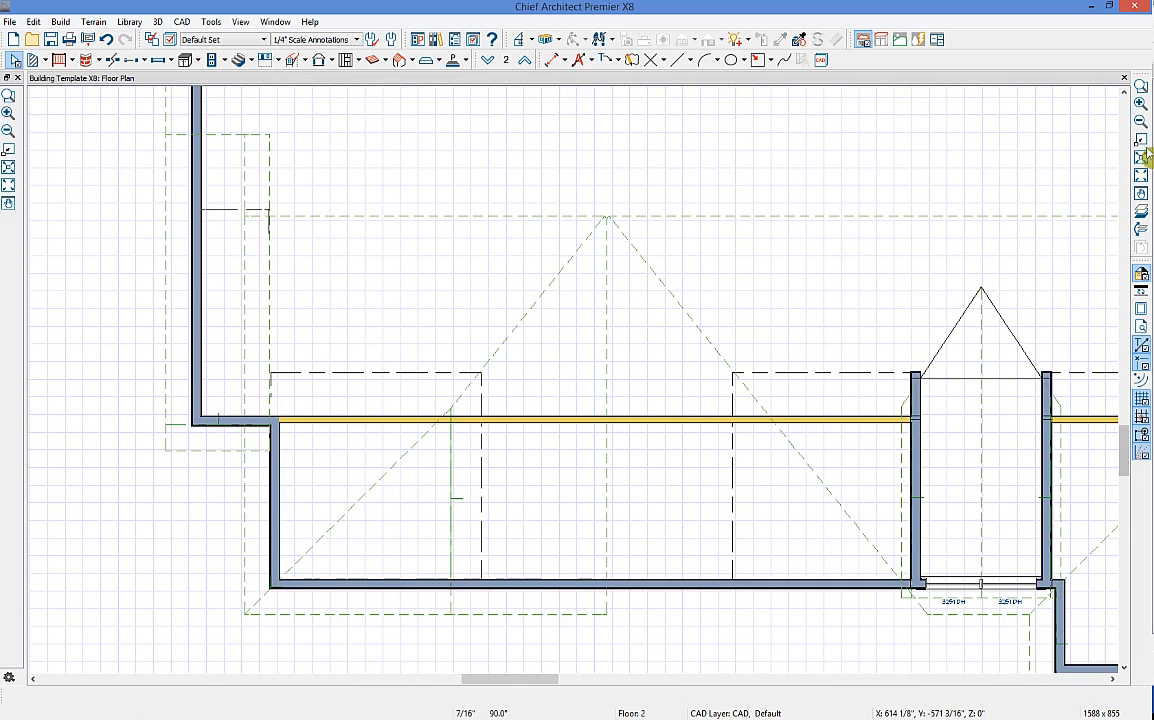
{"action": "left_click", "coordinate": [1139, 218]}
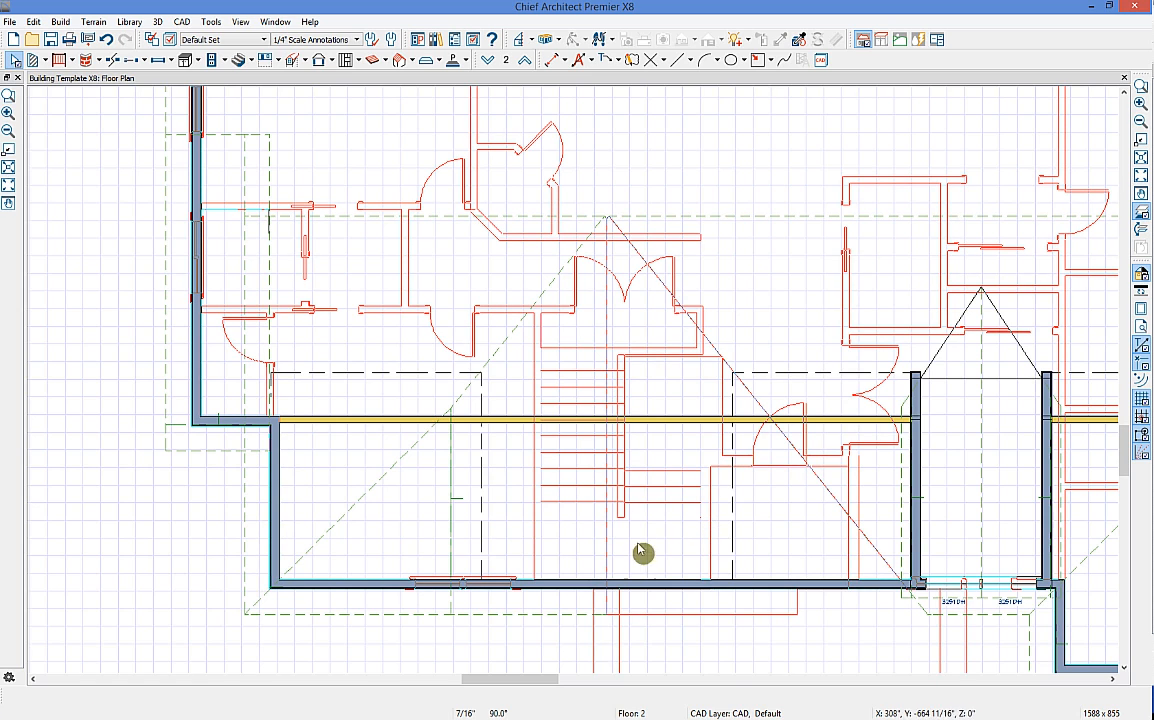
Step: Place a full camera aimed across the stair area, then select the wall crossing it in plan
{"action": "left_click", "coordinate": [556, 40]}
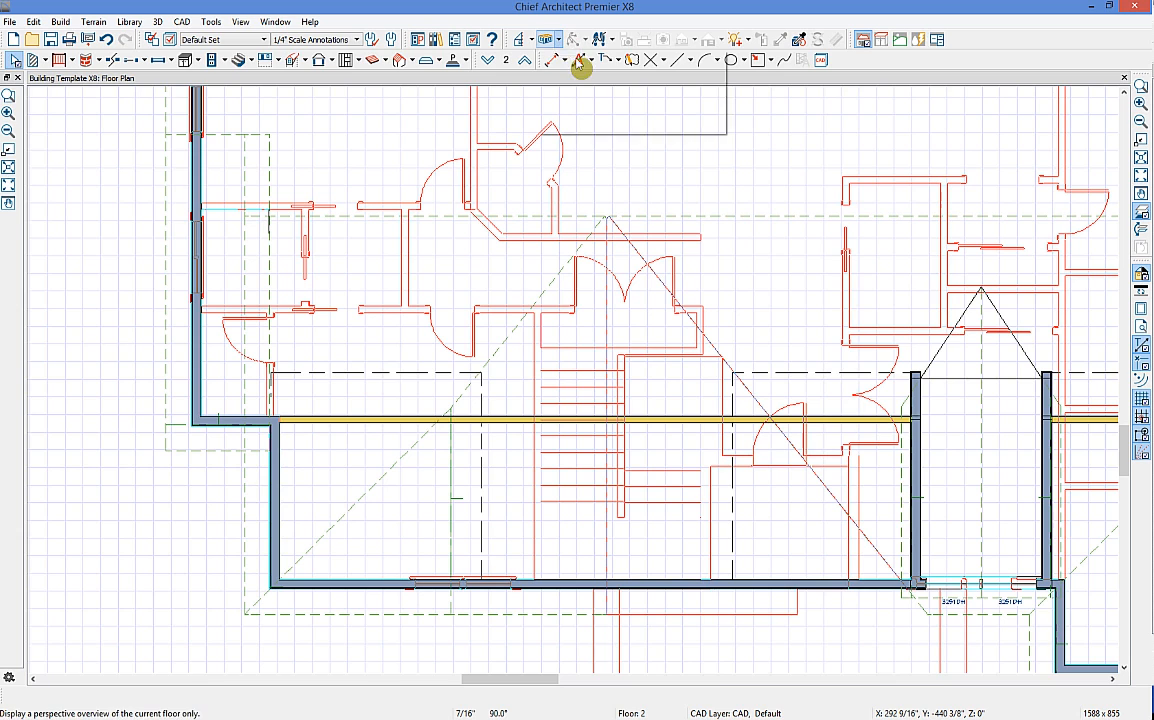
{"action": "left_click", "coordinate": [590, 62]}
{"action": "left_click_drag", "start_coordinate": [560, 186], "coordinate": [580, 222]}
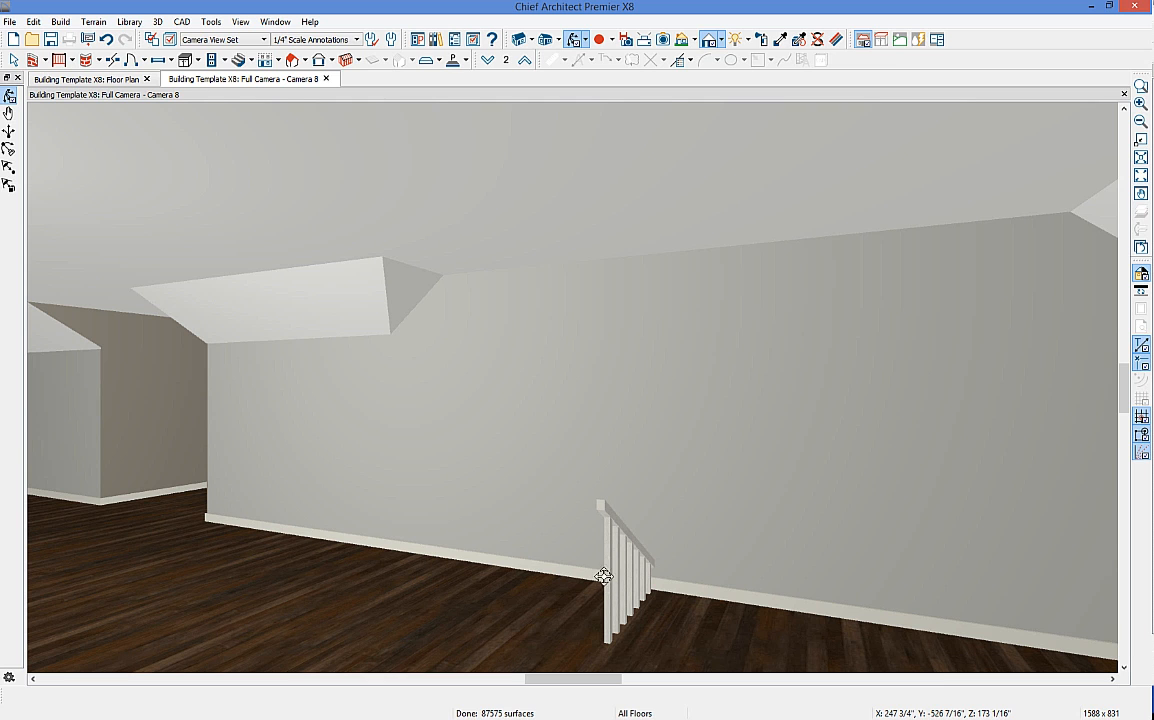
{"action": "left_click", "coordinate": [88, 80]}
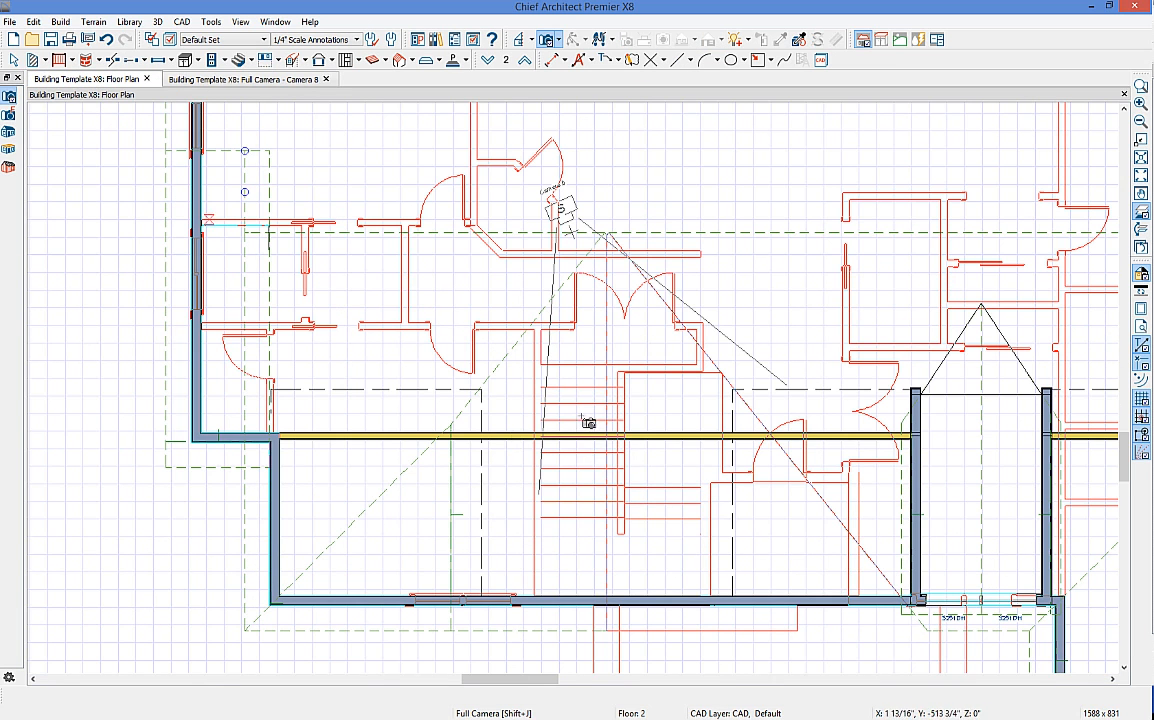
{"action": "key", "text": "space"}
{"action": "left_click", "coordinate": [590, 438]}
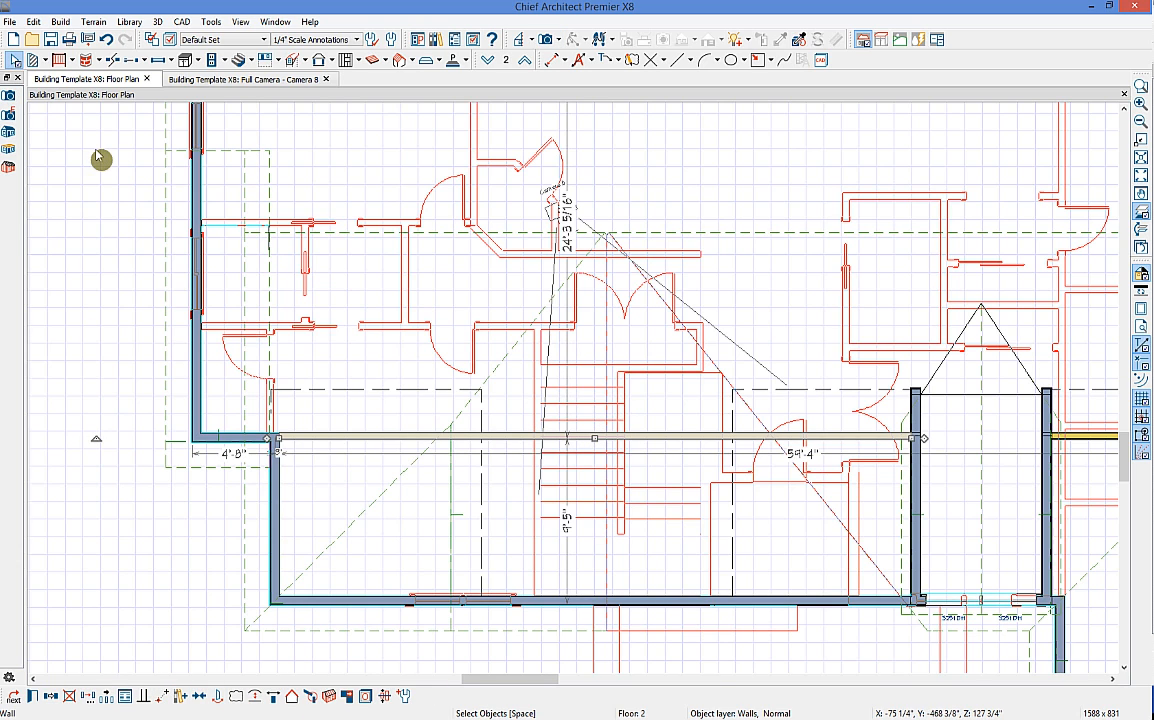
Step: Break the Floor 2 wall at the stair edges and delete the piece over the stairs
{"action": "left_click", "coordinate": [113, 59]}
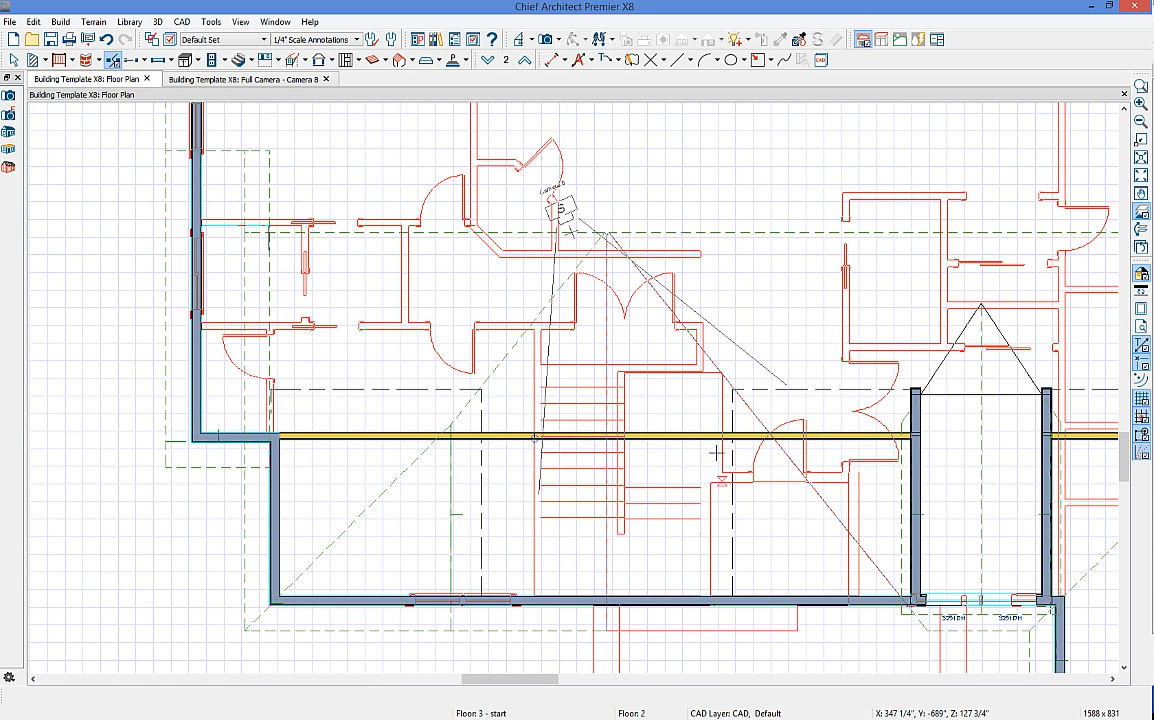
{"action": "left_click", "coordinate": [712, 437]}
{"action": "key", "text": "space"}
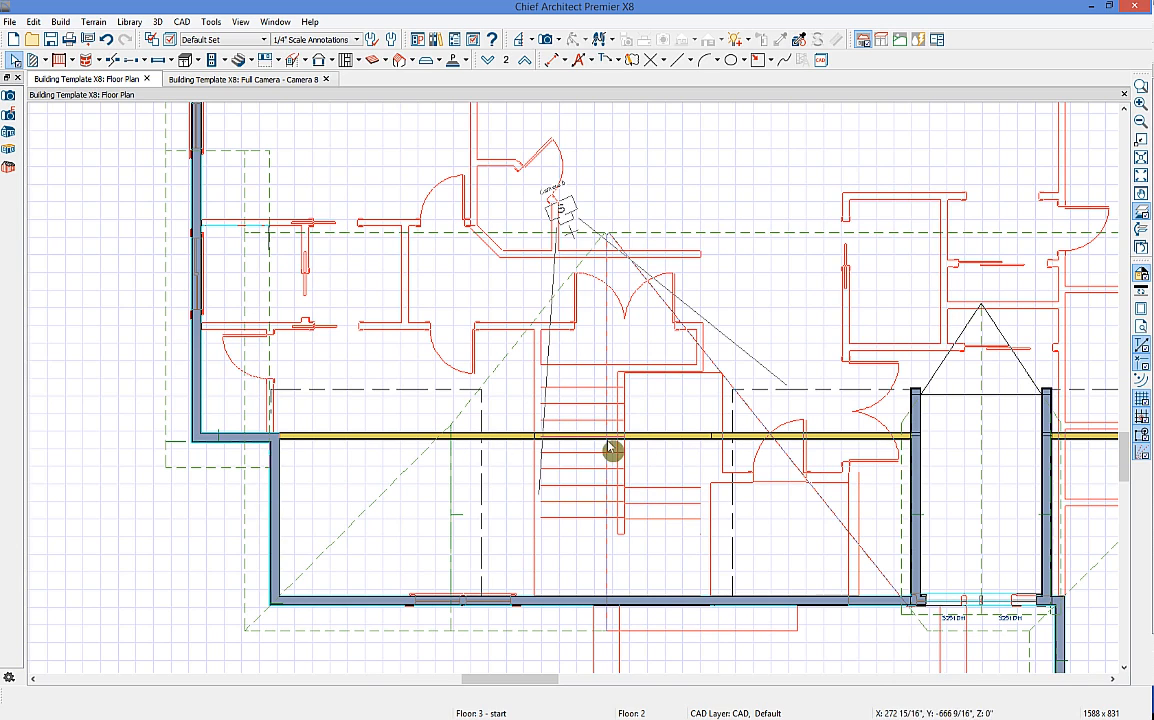
{"action": "left_click", "coordinate": [608, 440]}
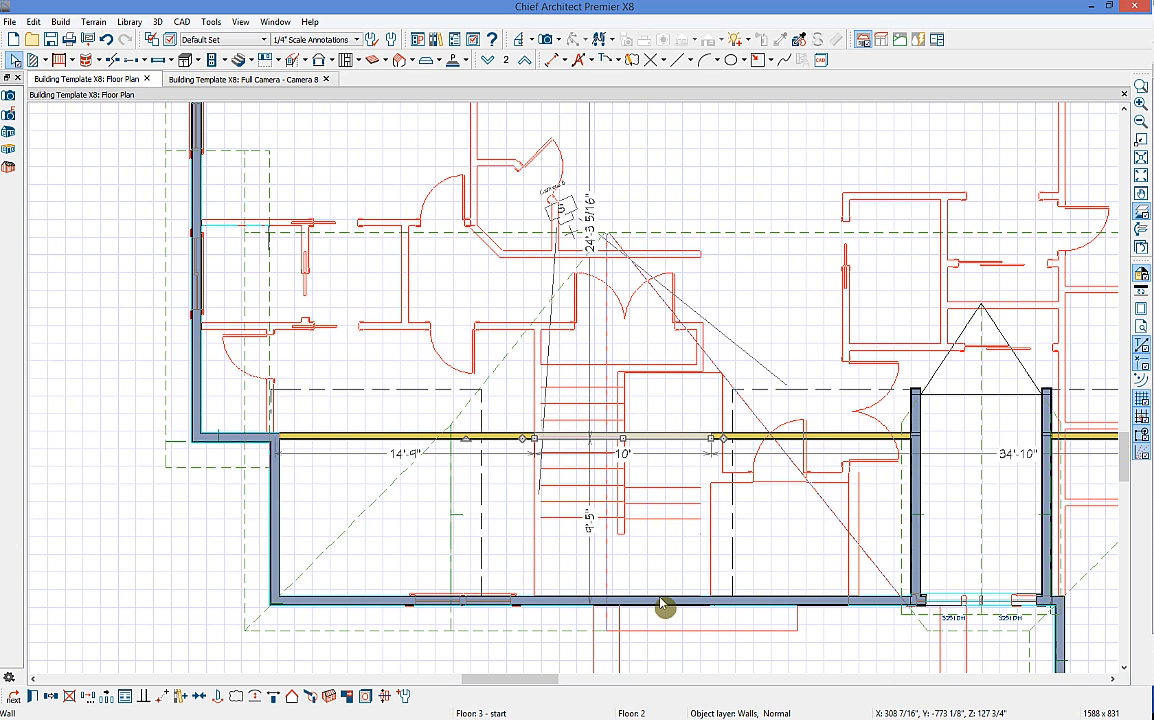
{"action": "key", "text": "Delete"}
Step: Draw walls down to the exterior wall on both sides and align the right one with the wall below
{"action": "left_click", "coordinate": [538, 440]}
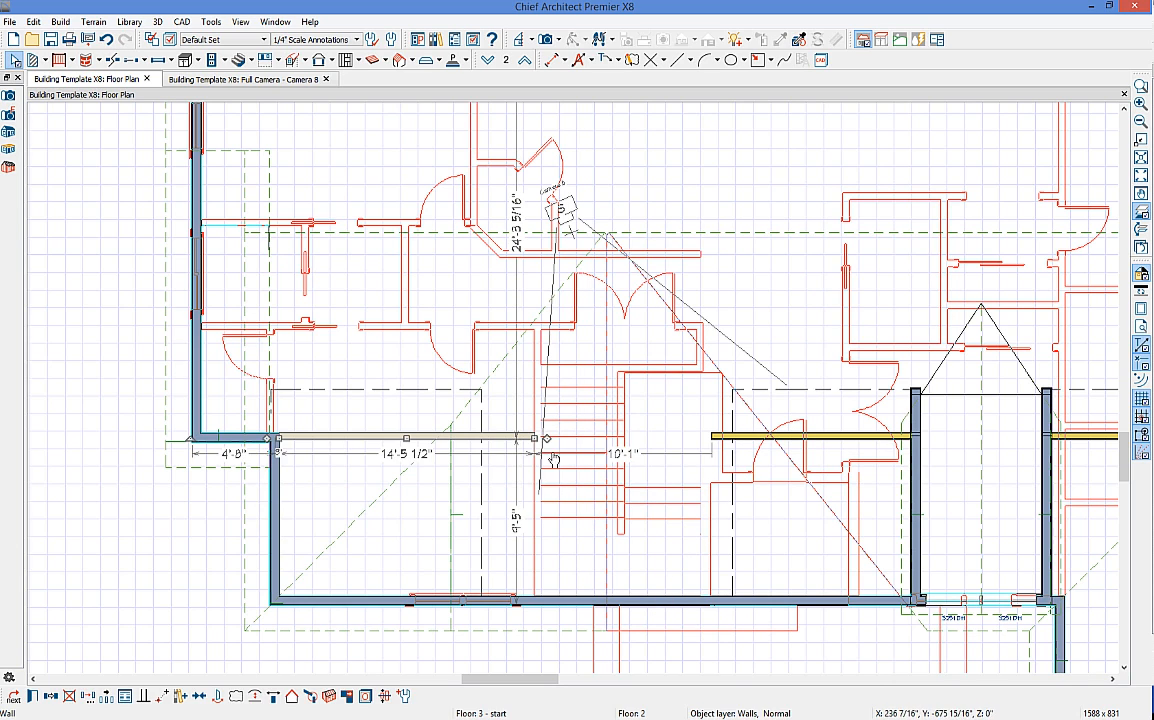
{"action": "left_click_drag", "start_coordinate": [545, 438], "coordinate": [536, 598]}
{"action": "mouse_move", "coordinate": [747, 438]}
{"action": "left_mouse_down"}
{"action": "mouse_move", "coordinate": [708, 449]}
{"action": "mouse_move", "coordinate": [710, 438]}
{"action": "mouse_move", "coordinate": [711, 605]}
{"action": "left_mouse_up"}
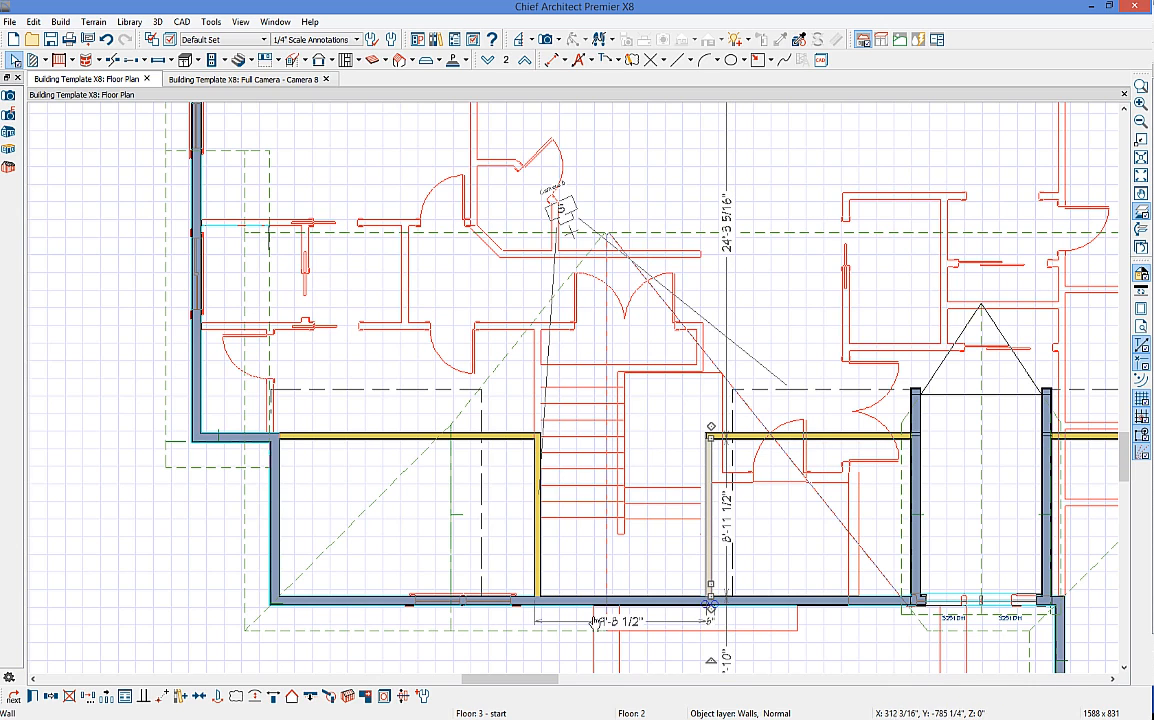
{"action": "left_click", "coordinate": [538, 494]}
{"action": "left_click", "coordinate": [710, 545]}
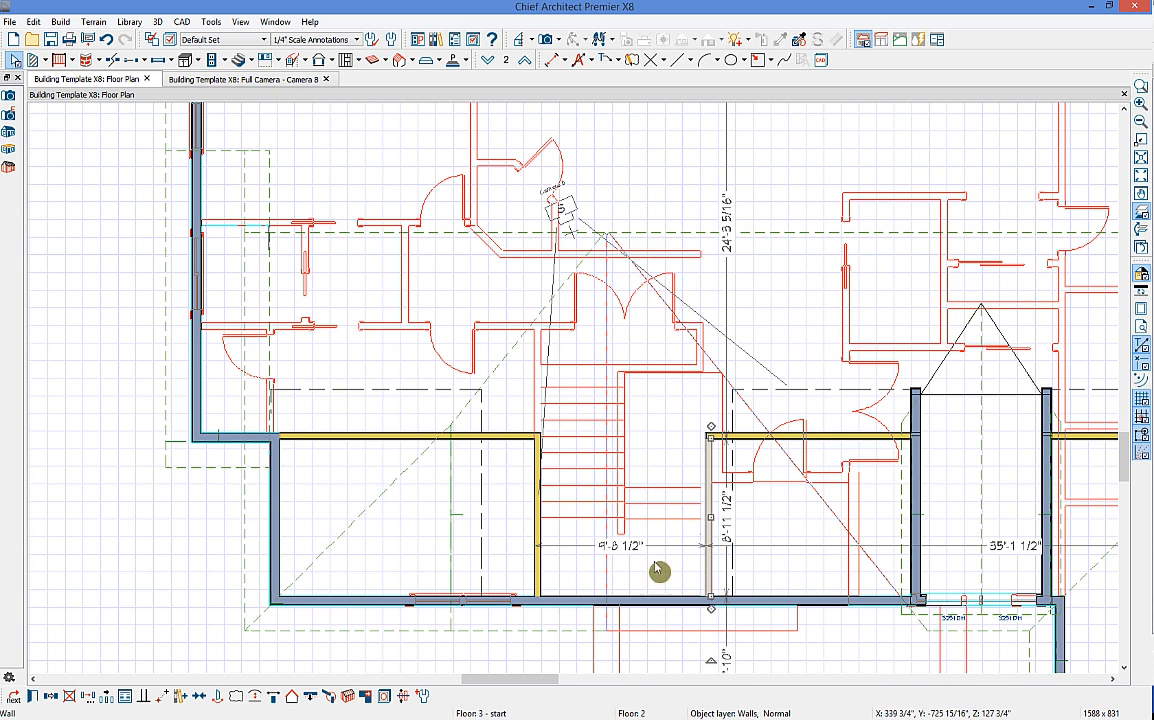
{"action": "left_click", "coordinate": [311, 697]}
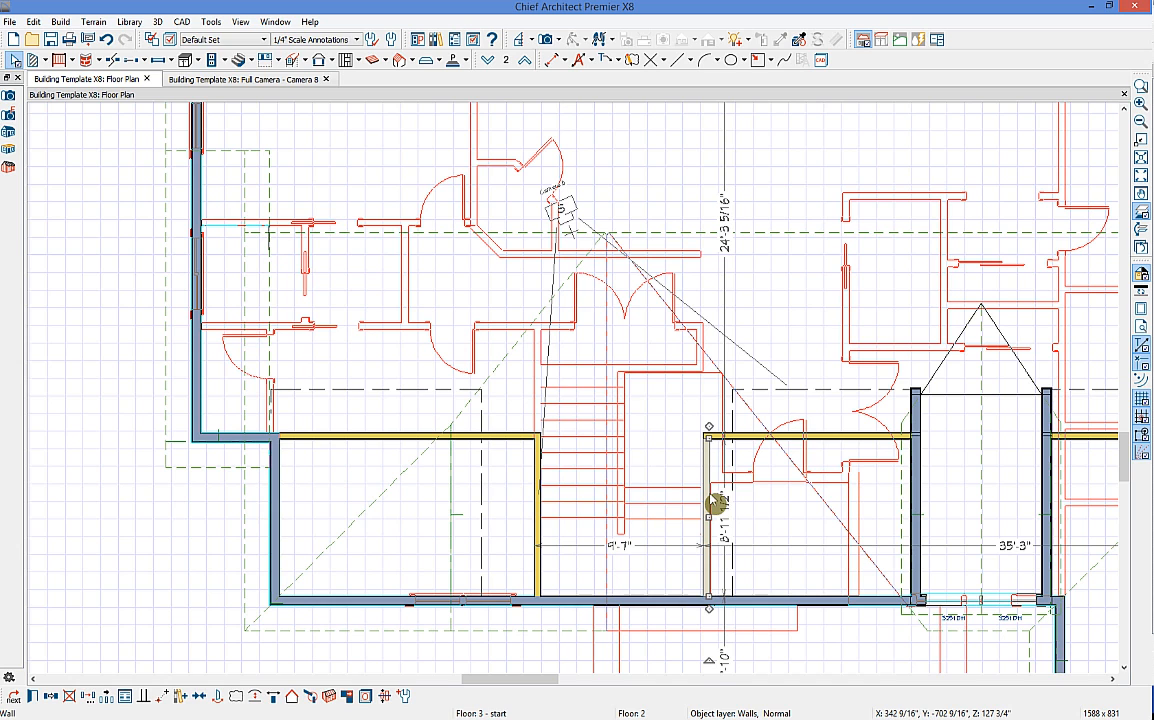
{"action": "middle_click_drag", "start_coordinate": [712, 384], "coordinate": [698, 422]}
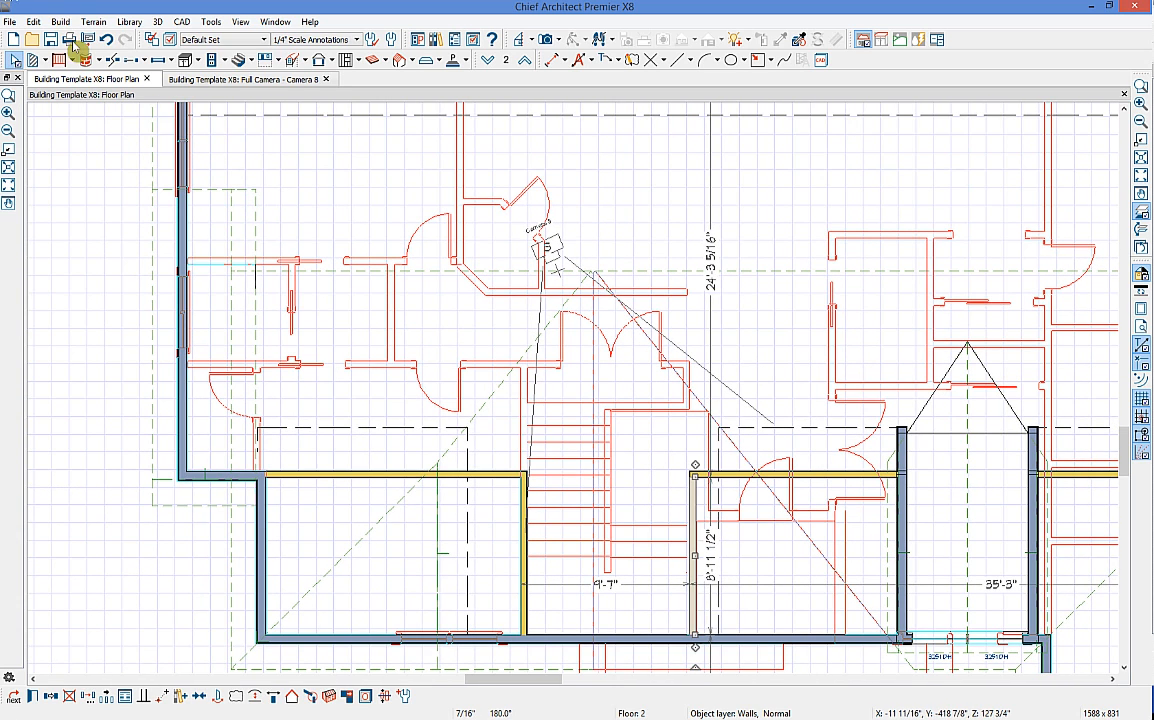
Step: Draw railing segments enclosing the top of the Floor 2 stair opening
{"action": "left_click", "coordinate": [59, 59]}
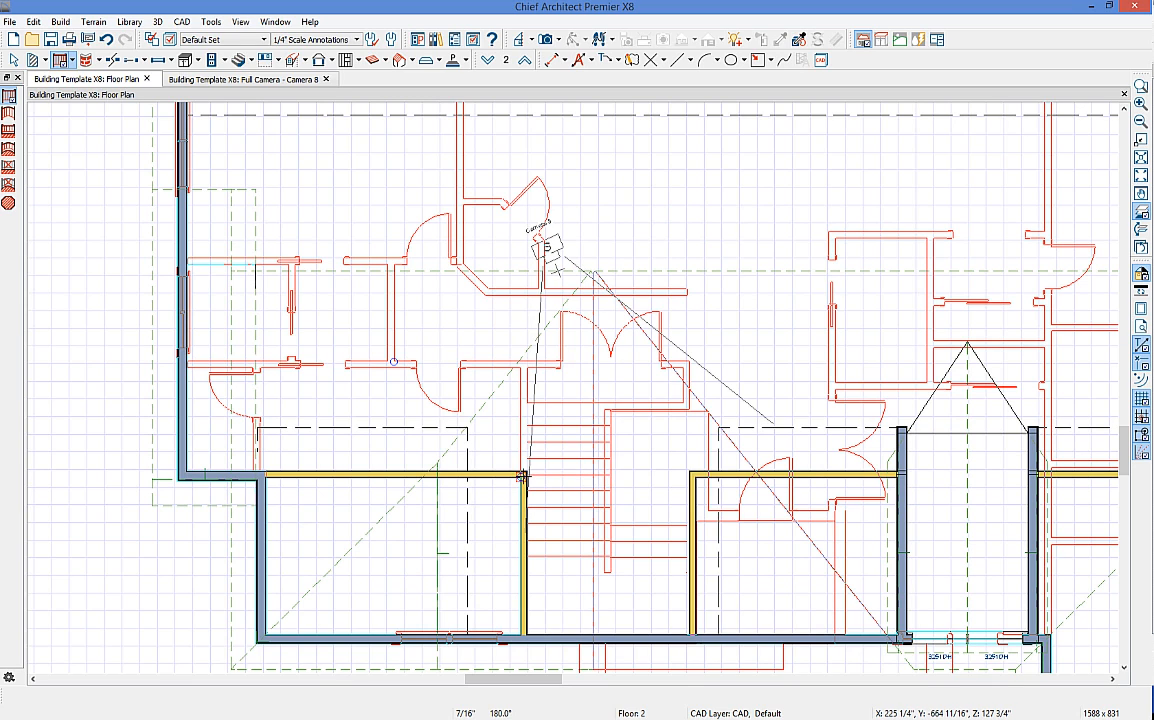
{"action": "mouse_move", "coordinate": [521, 462]}
{"action": "left_mouse_down"}
{"action": "mouse_move", "coordinate": [524, 408]}
{"action": "mouse_move", "coordinate": [697, 410]}
{"action": "left_mouse_up"}
{"action": "left_click_drag", "start_coordinate": [707, 468], "coordinate": [685, 424]}
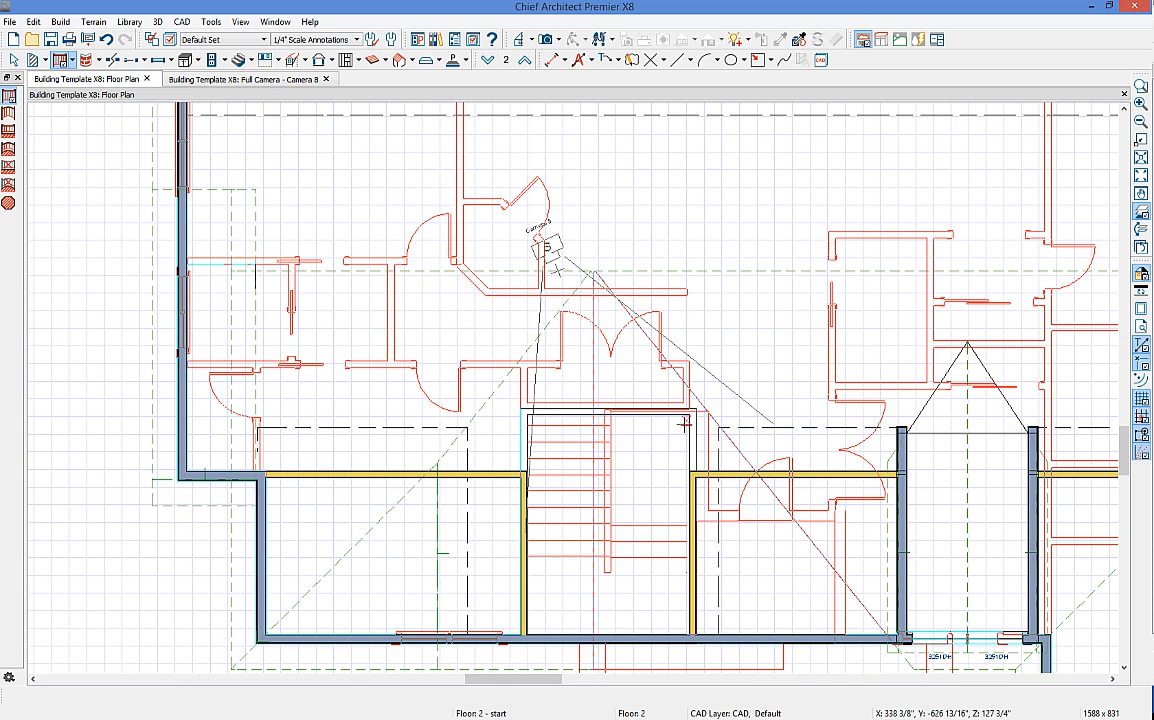
Step: Align the top railing with the wall below and show the Full Camera view
{"action": "key", "text": "space"}
{"action": "left_click", "coordinate": [690, 436]}
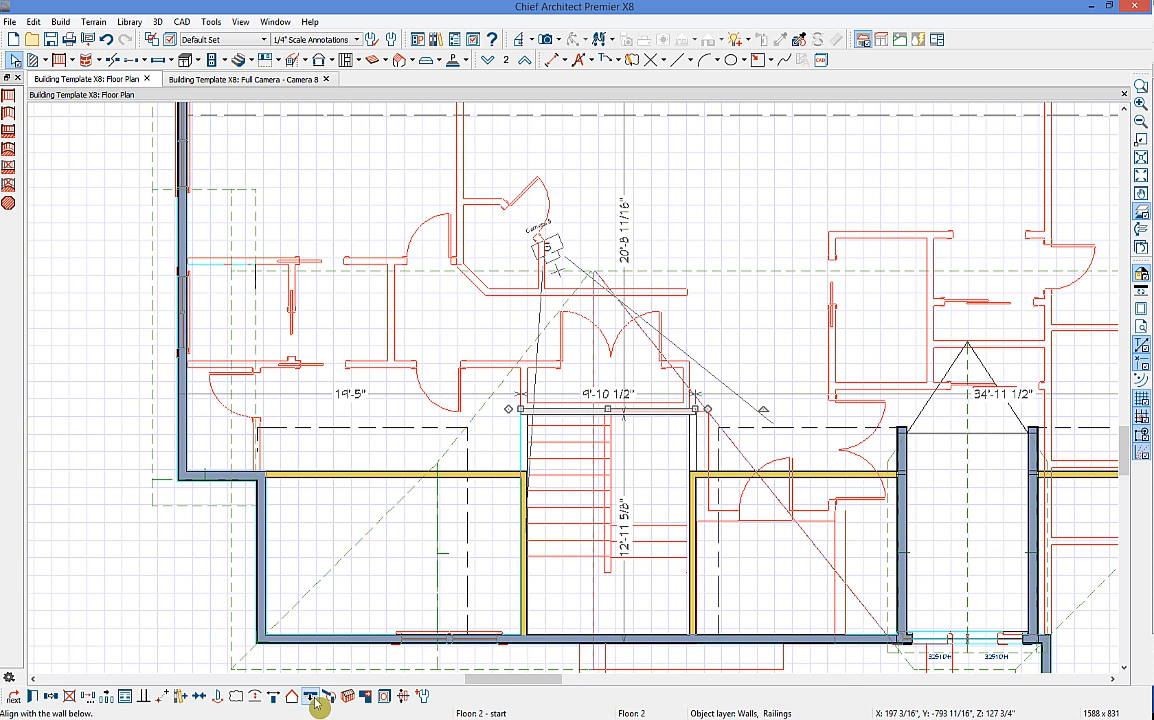
{"action": "left_click", "coordinate": [313, 700]}
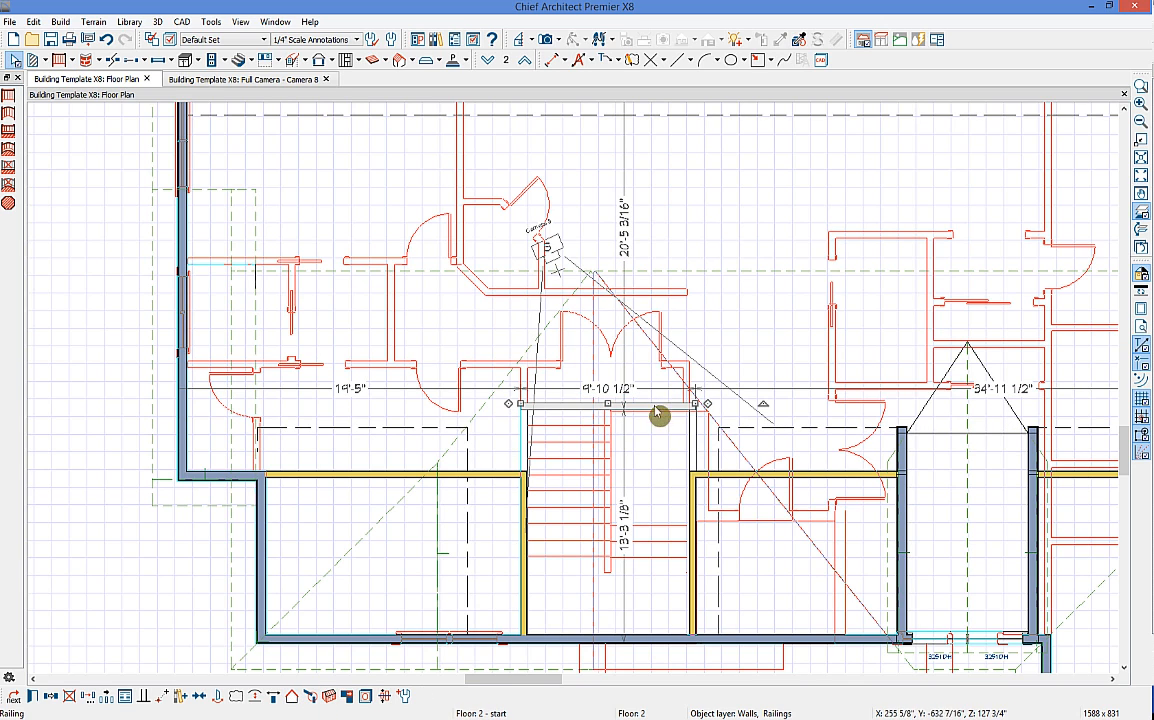
{"action": "left_click", "coordinate": [269, 81]}
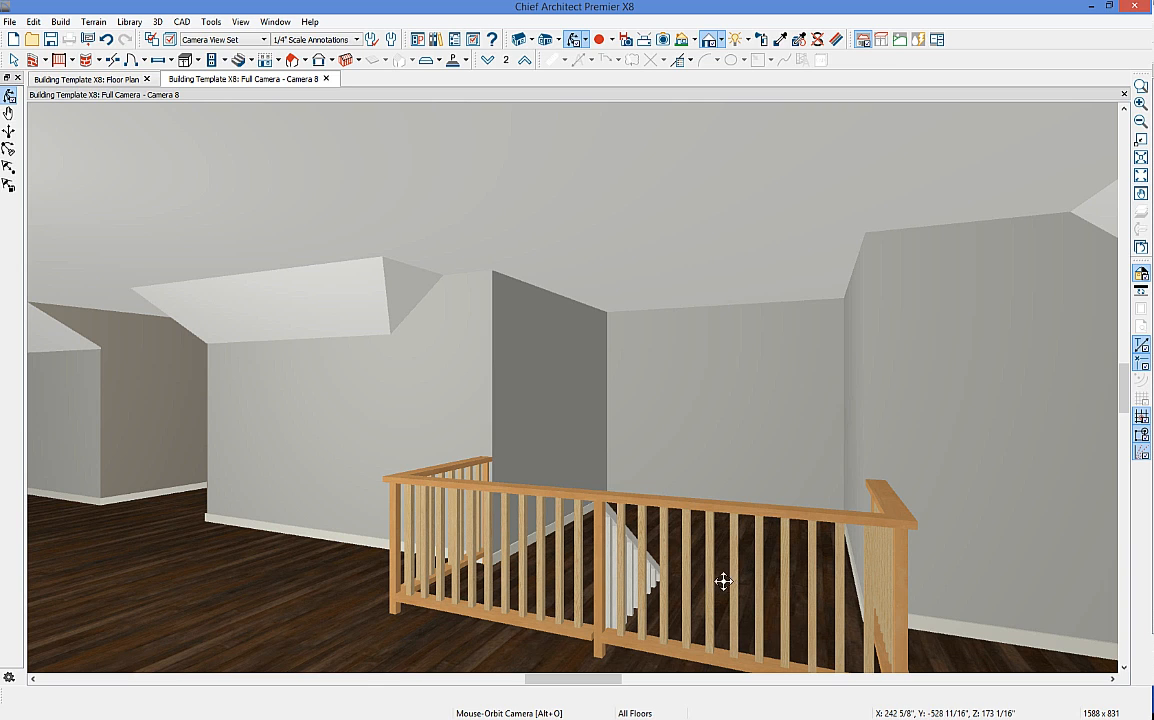
Step: Set the stair-opening room's type to Open Below
{"action": "key", "text": "space"}
{"action": "left_click", "coordinate": [725, 582]}
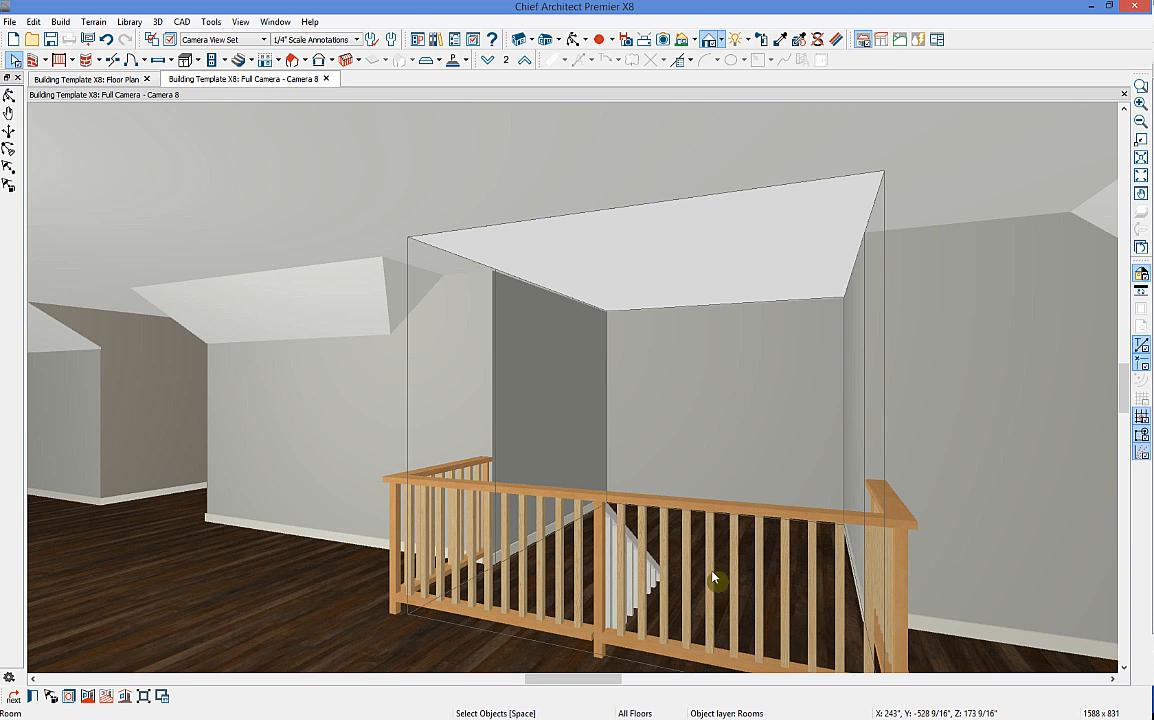
{"action": "left_click", "coordinate": [33, 696]}
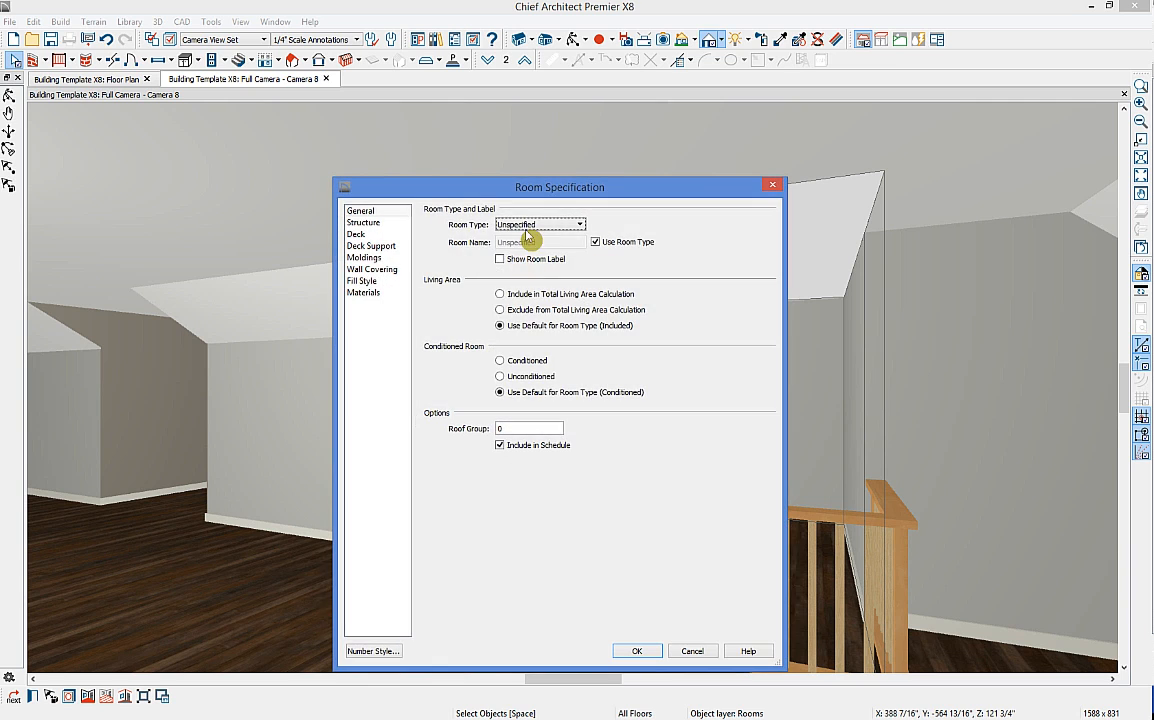
{"action": "left_click", "coordinate": [527, 231]}
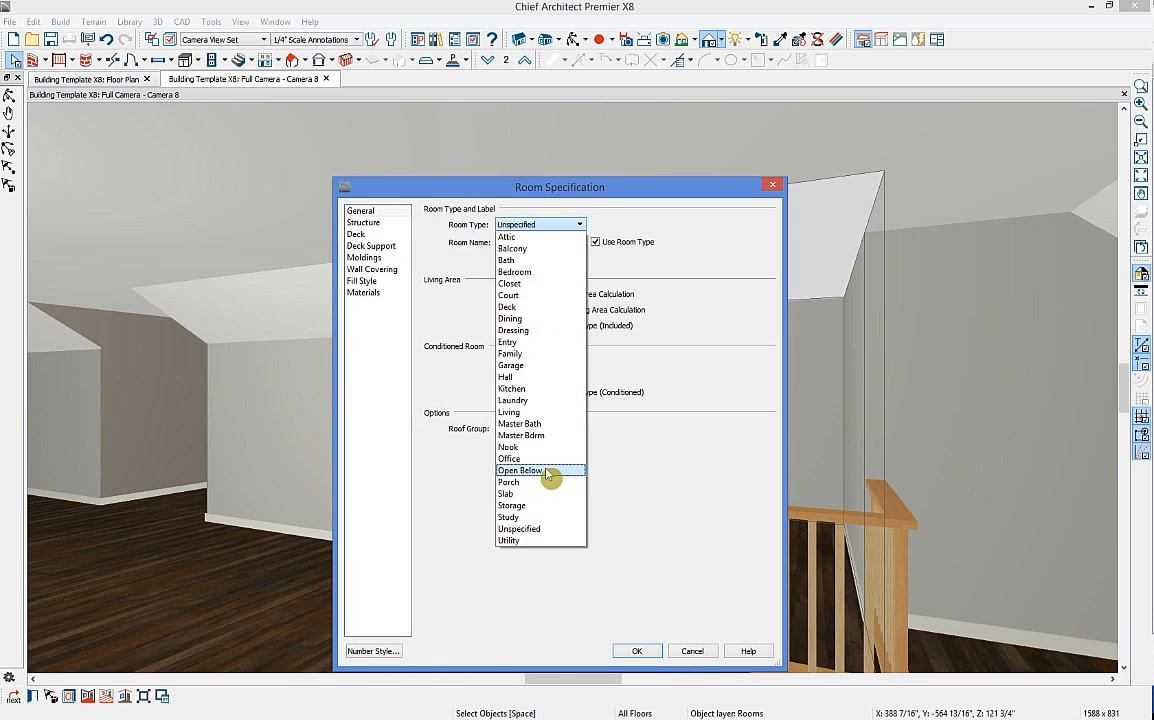
{"action": "left_click", "coordinate": [497, 471]}
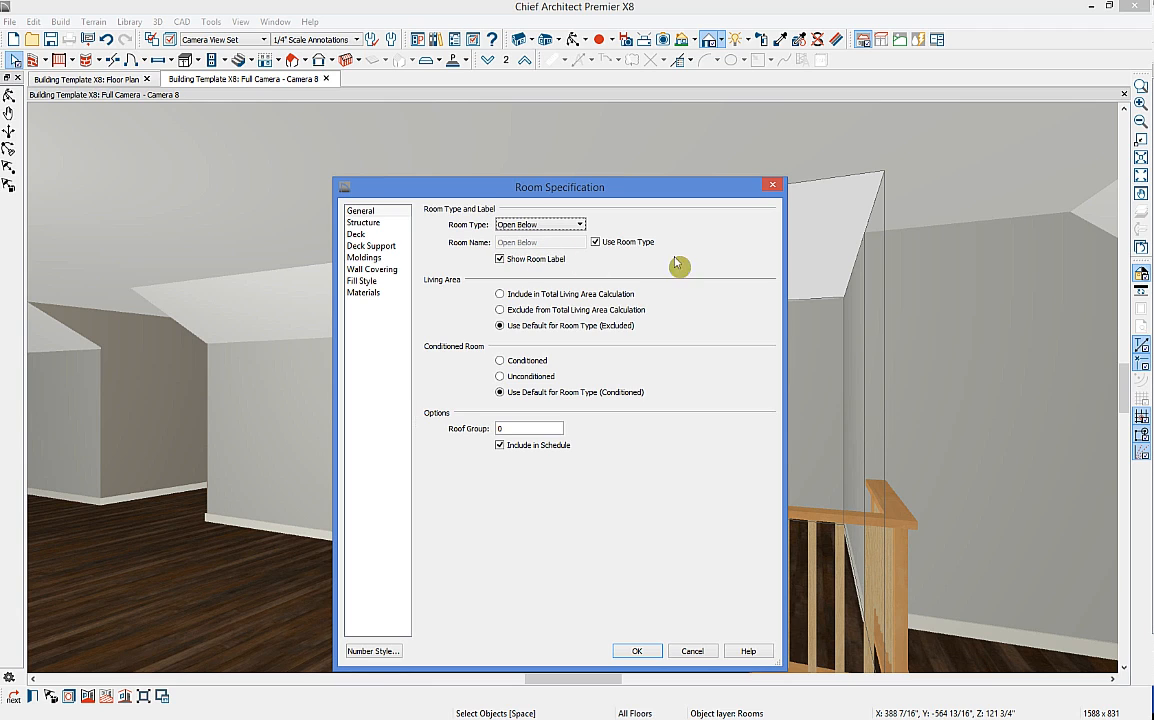
Step: Uncheck Use Room Type, rename the room Stairwell, and apply the settings
{"action": "left_click", "coordinate": [596, 242]}
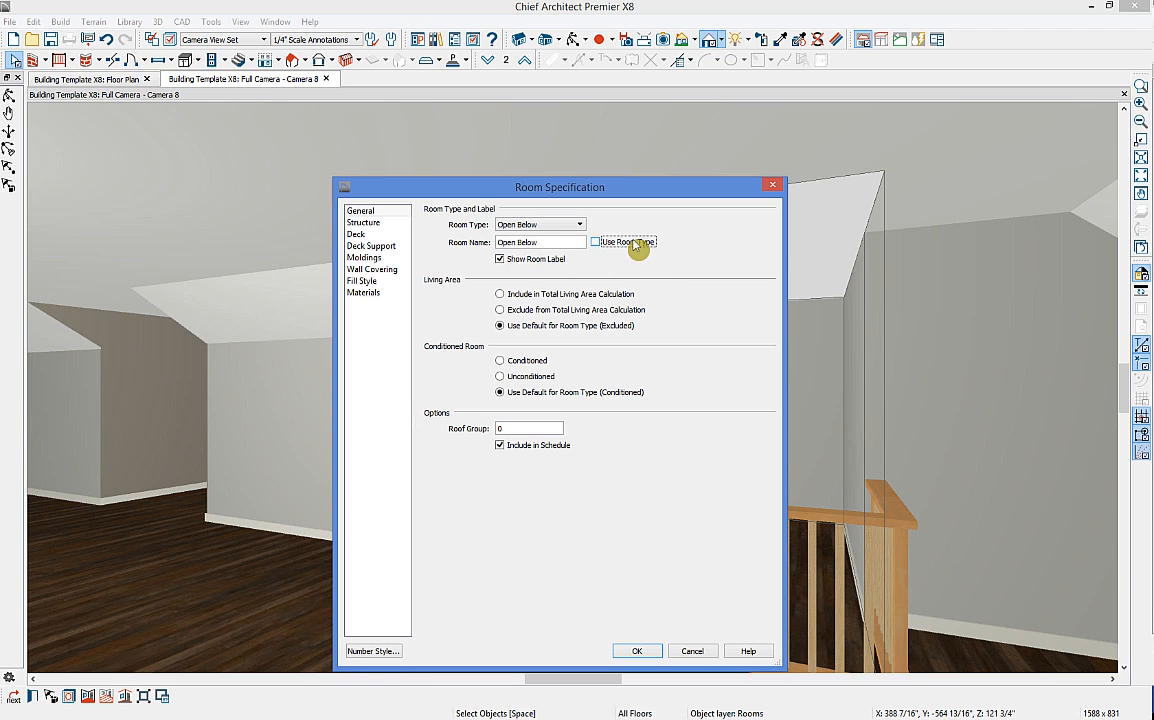
{"action": "left_click_drag", "start_coordinate": [545, 242], "coordinate": [497, 242]}
{"action": "key", "text": "shift+F10"}
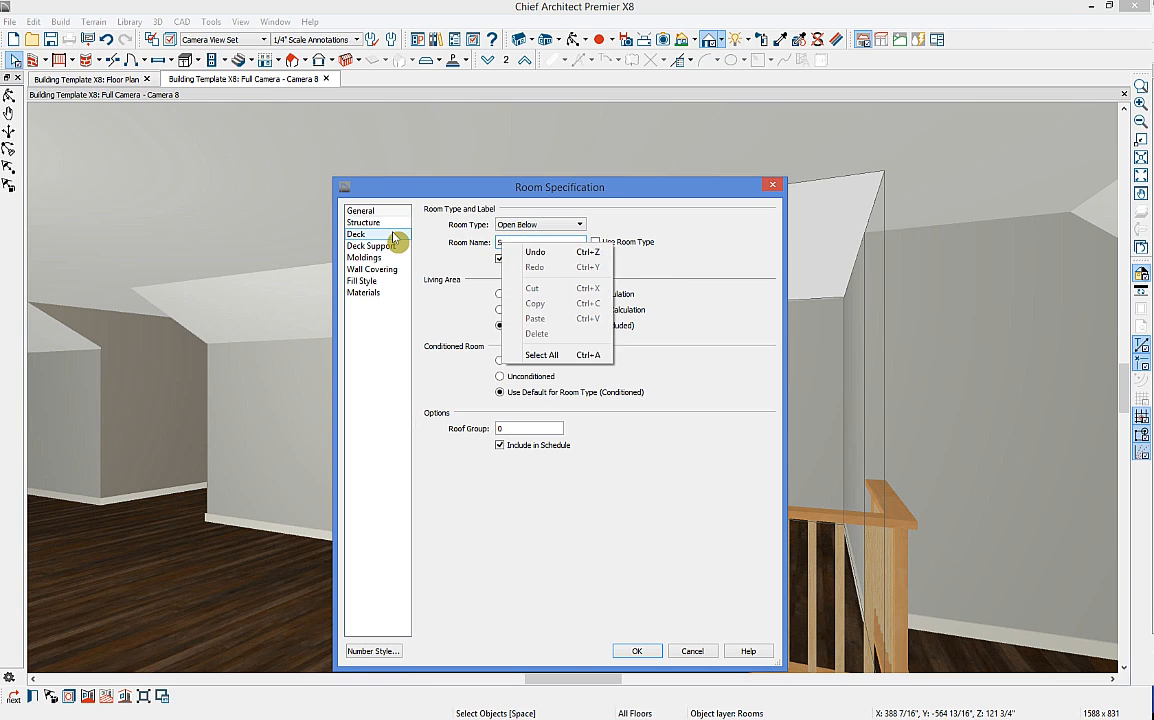
{"action": "key", "text": "Escape"}
{"action": "type", "text": "5"}
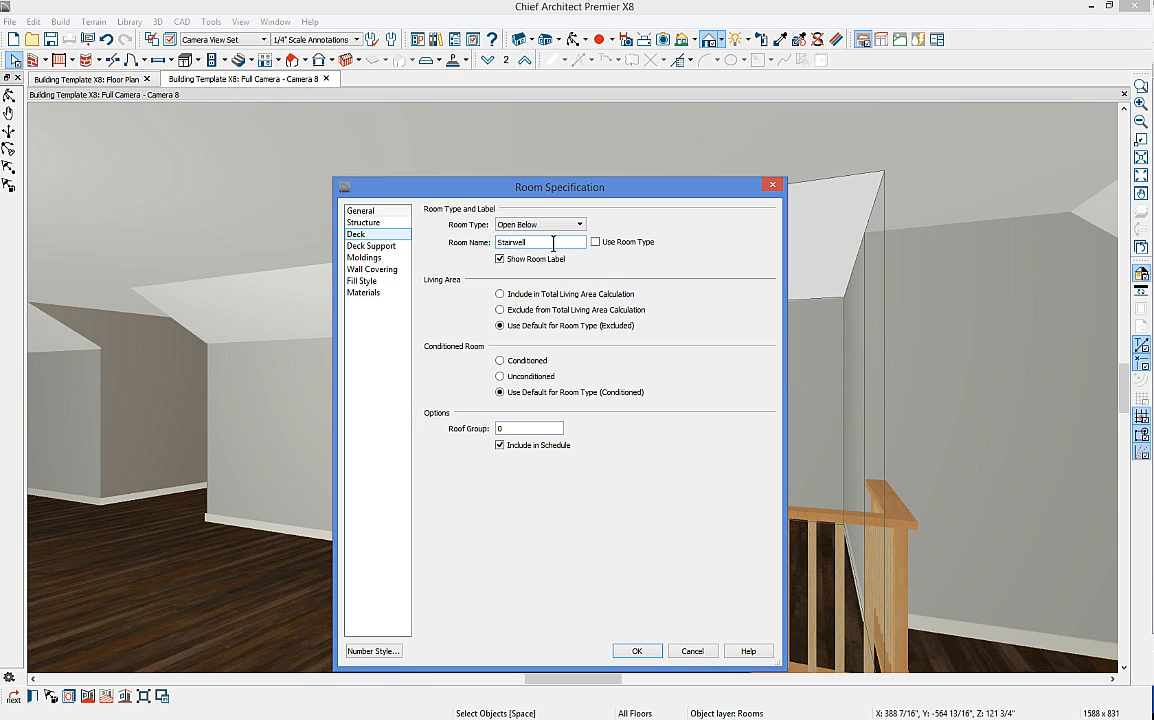
{"action": "left_click", "coordinate": [637, 651]}
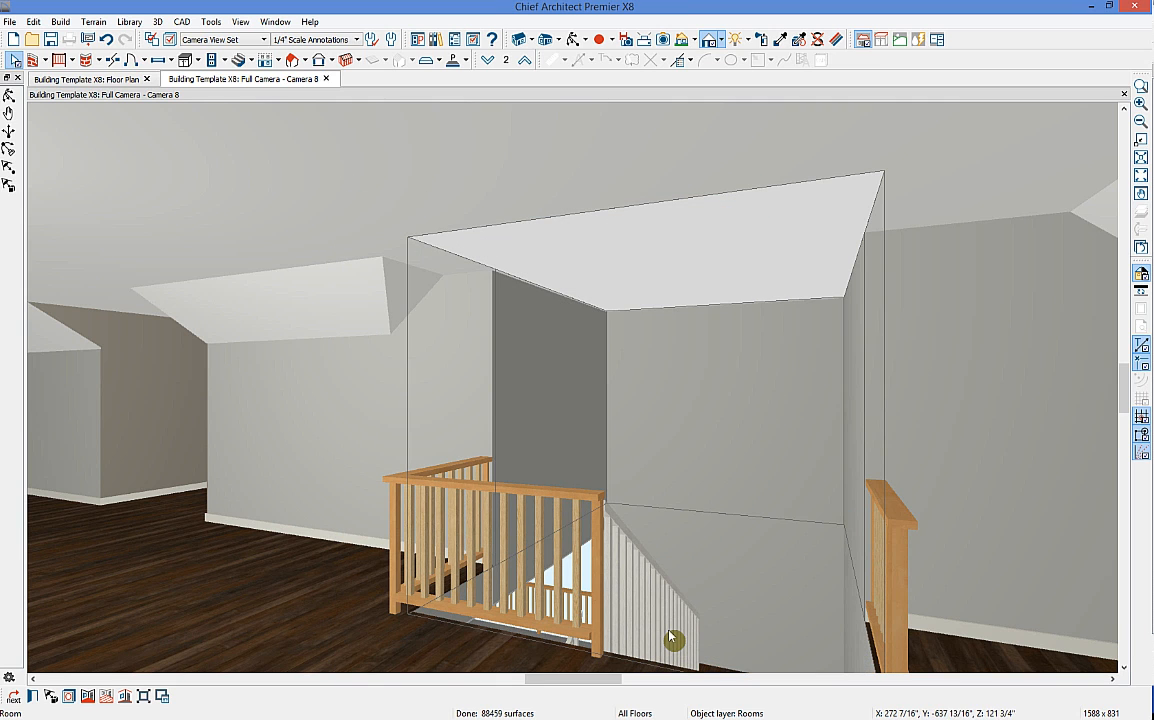
{"action": "scroll", "coordinate": [670, 635], "scroll_direction": "down", "scroll_amount": 2}
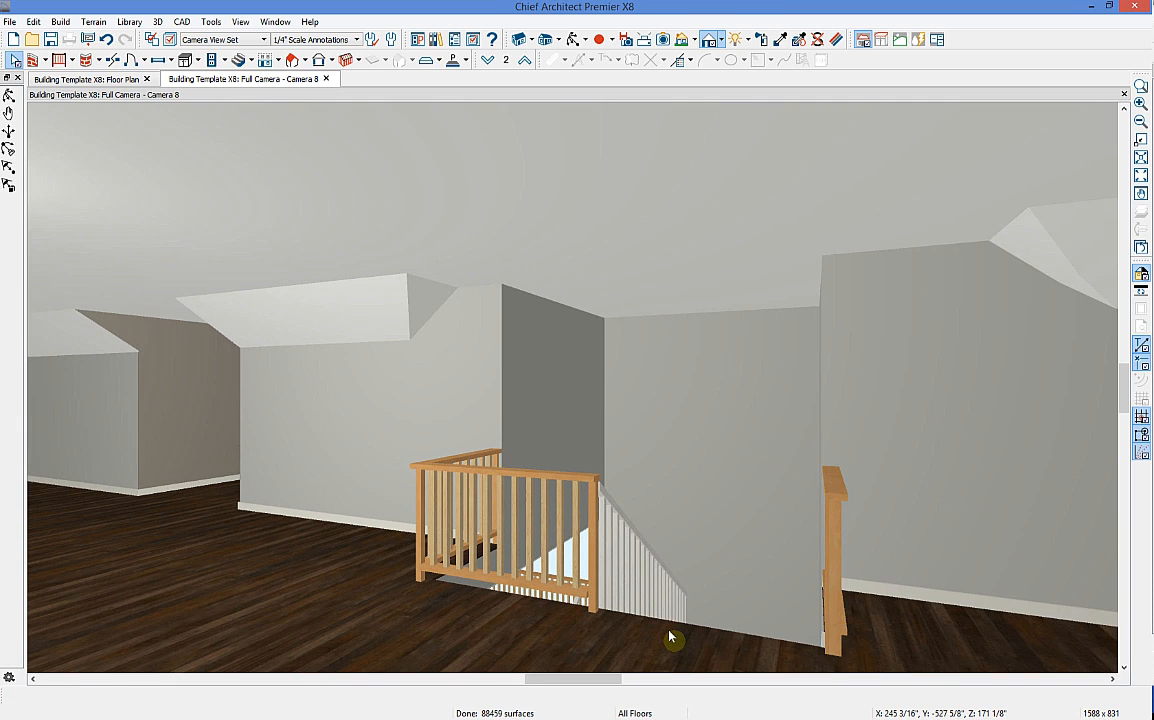
Step: Return to the floor plan, hide the red reference overlay, and go down to Floor 1
{"action": "left_click", "coordinate": [100, 84]}
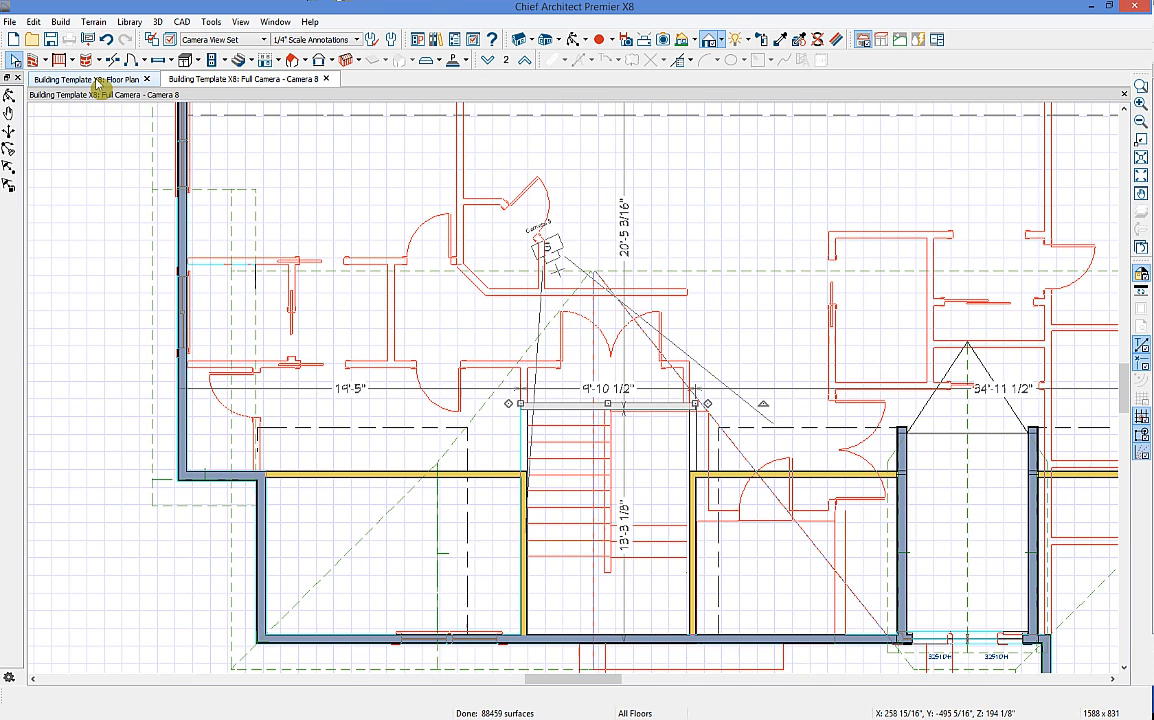
{"action": "left_click", "coordinate": [1145, 222]}
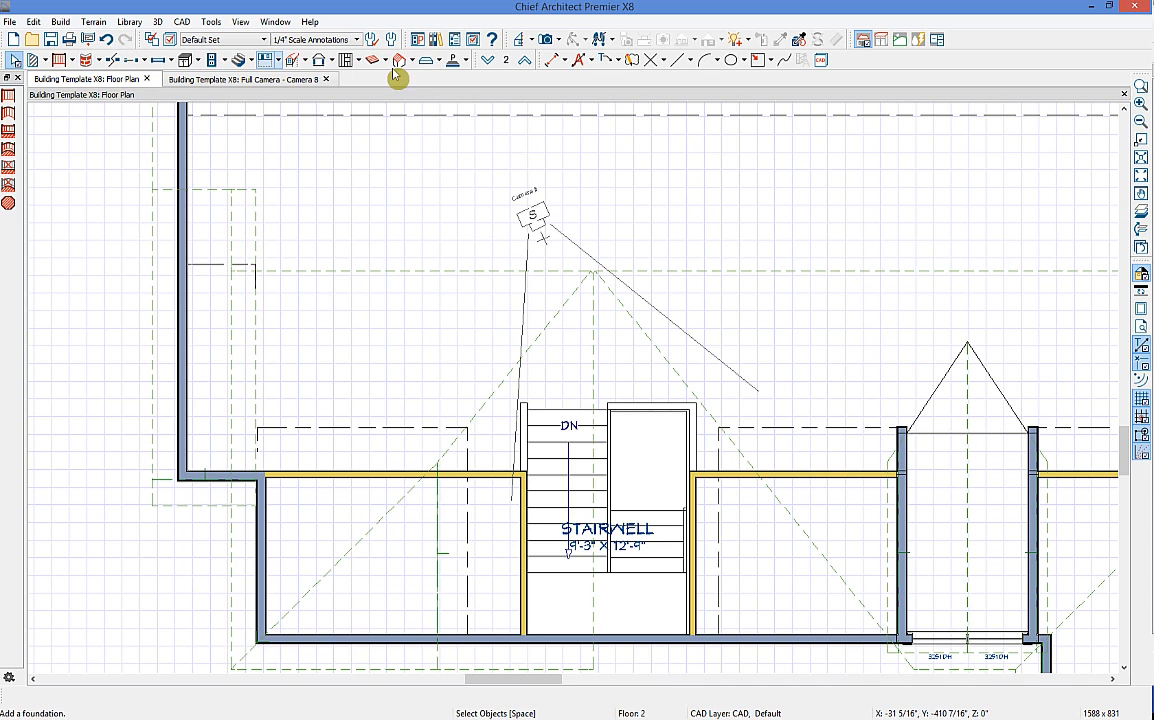
{"action": "left_click", "coordinate": [489, 61]}
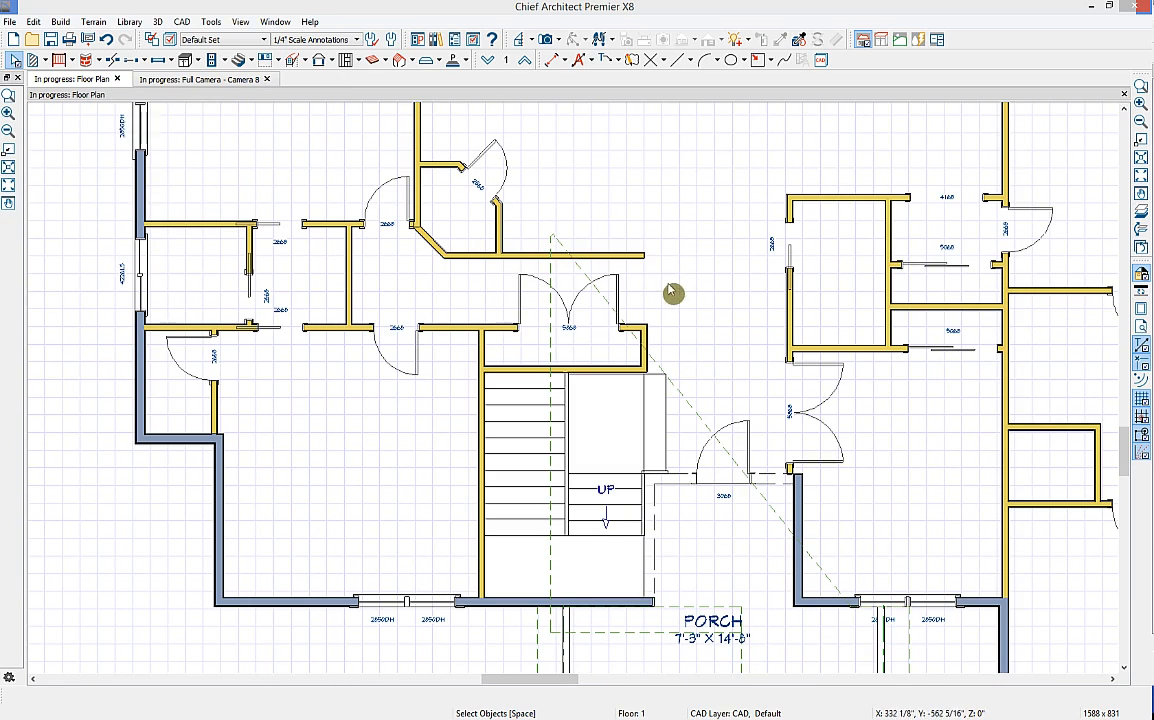
Step: Place a Full Camera looking into the upper Floor 1 room, creating the Camera 9 view
{"action": "middle_click_drag", "start_coordinate": [680, 219], "coordinate": [657, 533]}
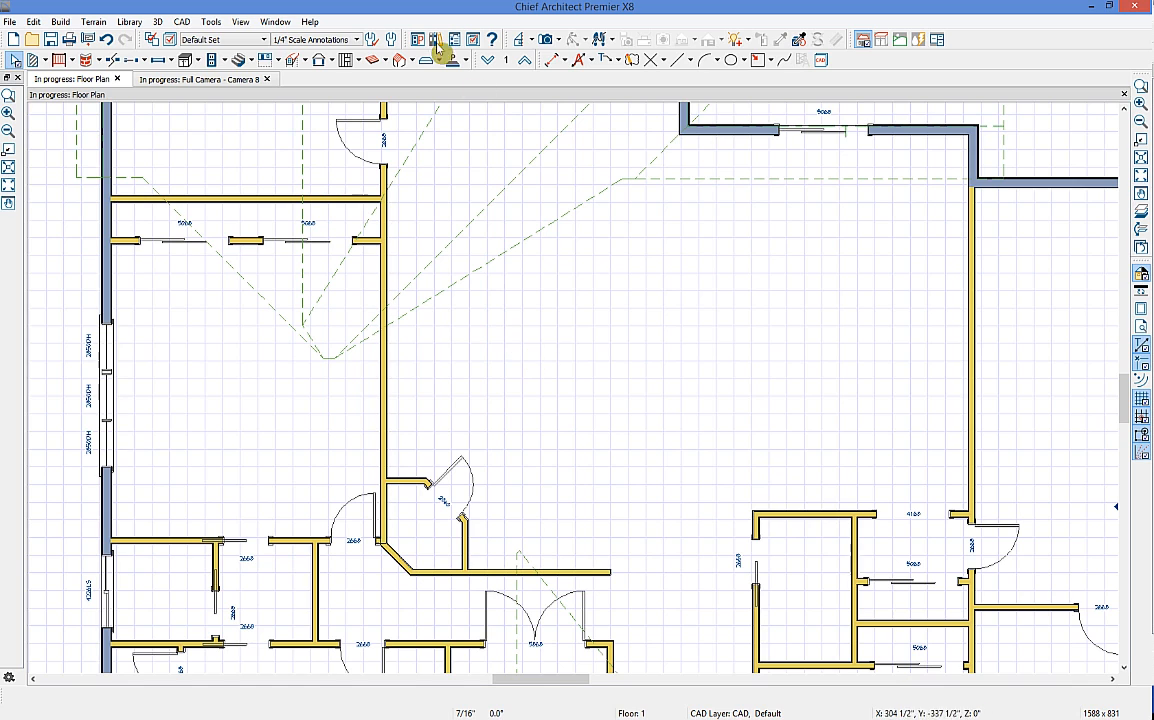
{"action": "left_click", "coordinate": [545, 40]}
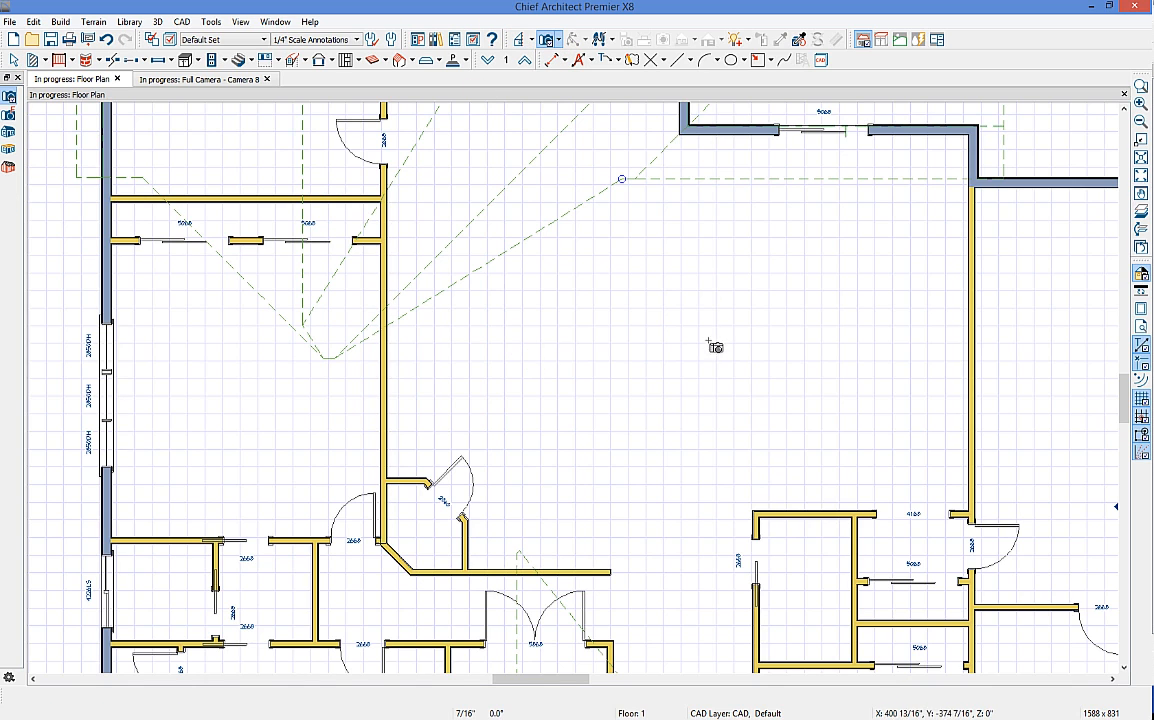
{"action": "left_click_drag", "start_coordinate": [690, 347], "coordinate": [683, 348]}
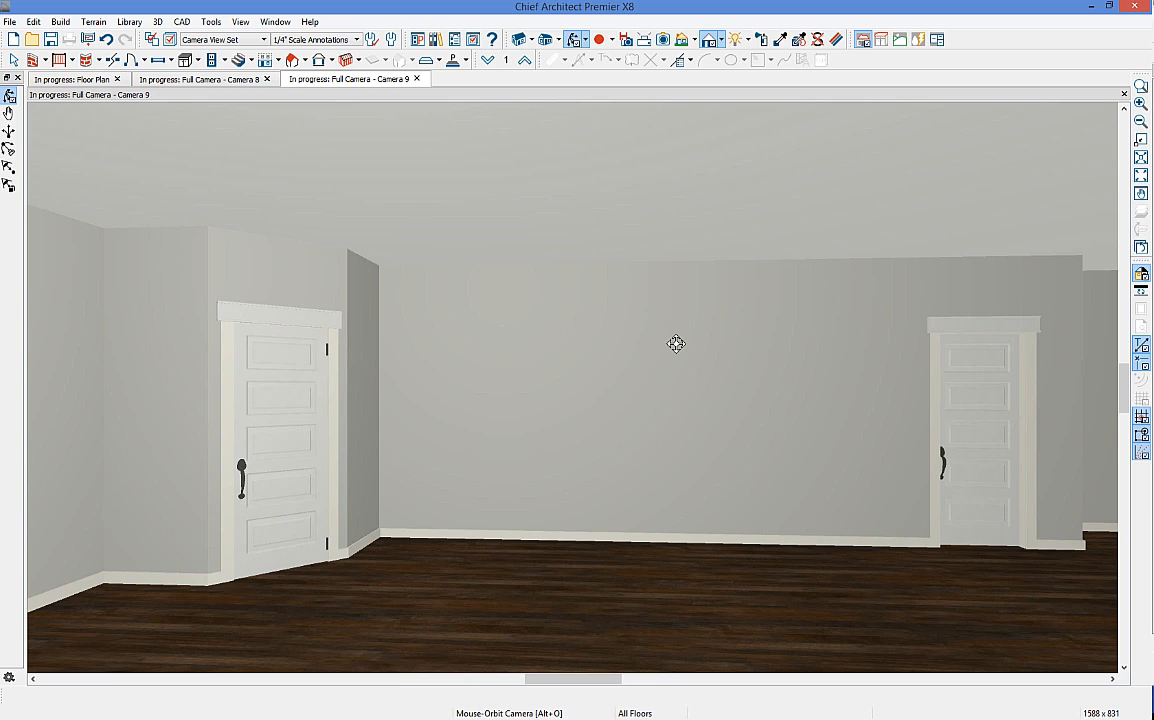
{"action": "left_click", "coordinate": [199, 60]}
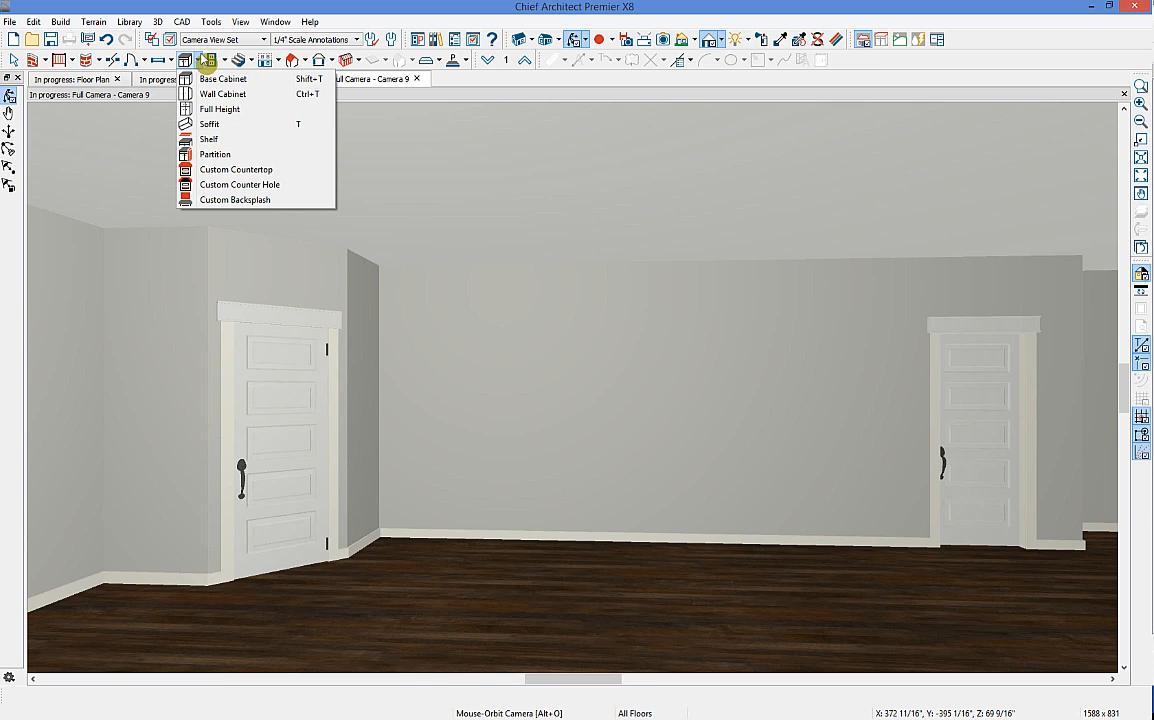
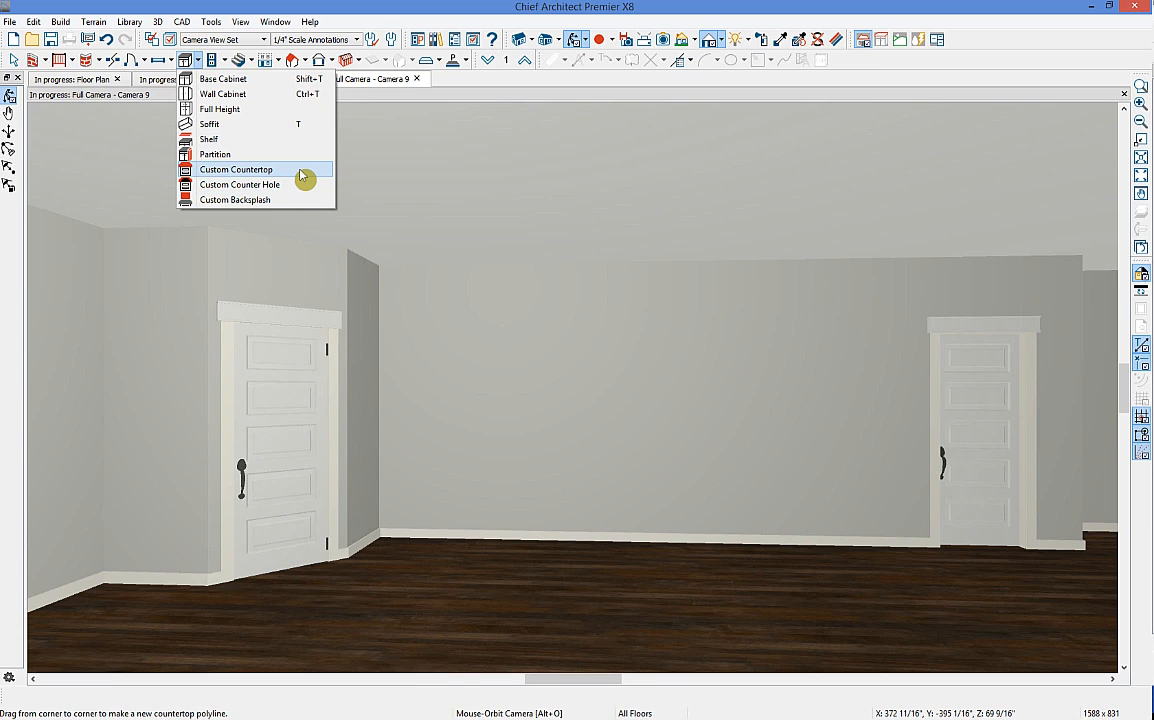
Step: Place a 24-inch base cabinet in the corner beside the left door and nudge it right
{"action": "left_click", "coordinate": [240, 80]}
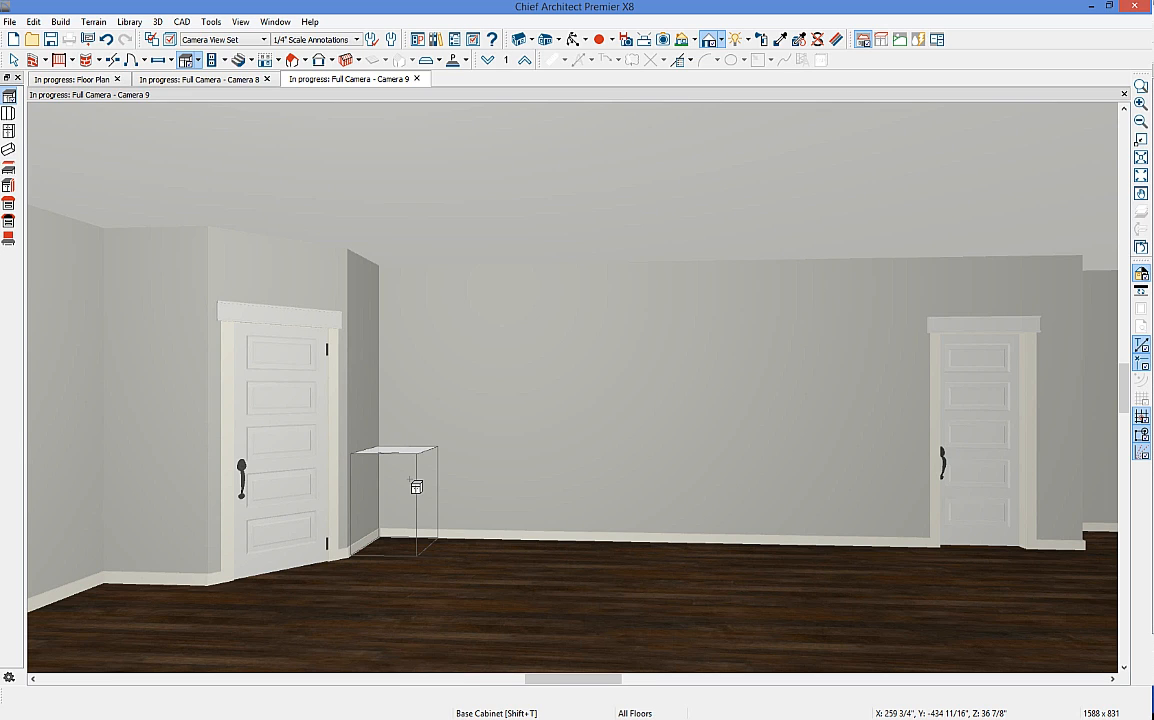
{"action": "left_click", "coordinate": [416, 487]}
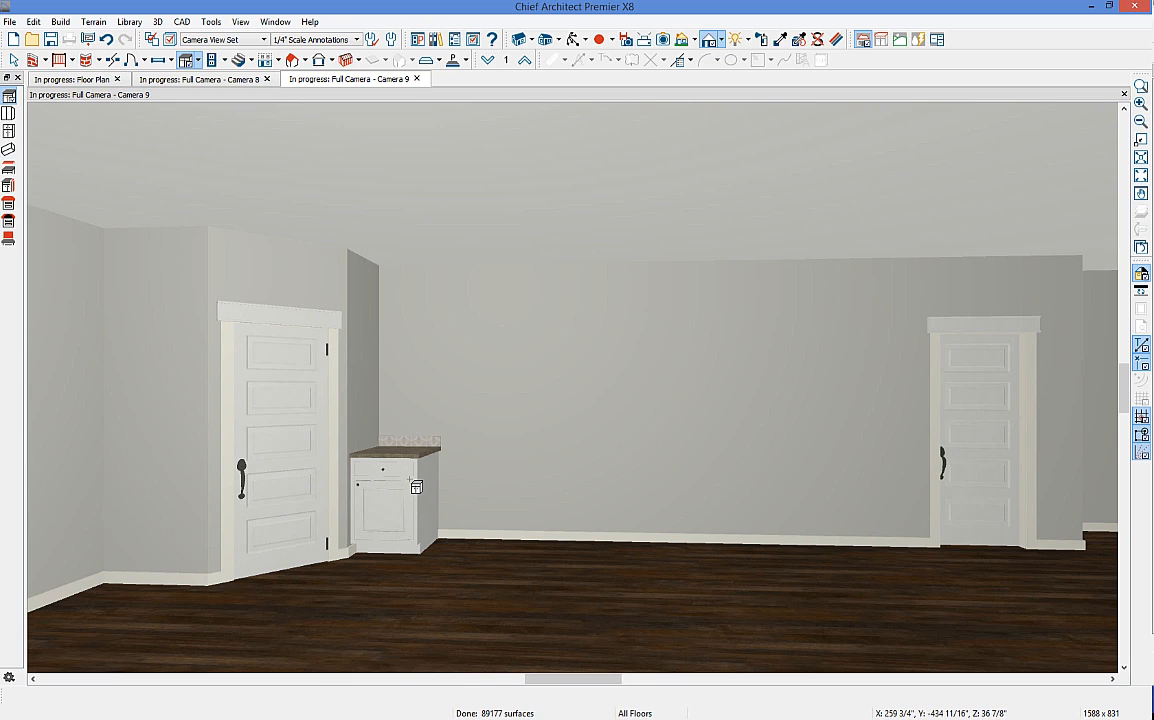
{"action": "left_click", "coordinate": [388, 500]}
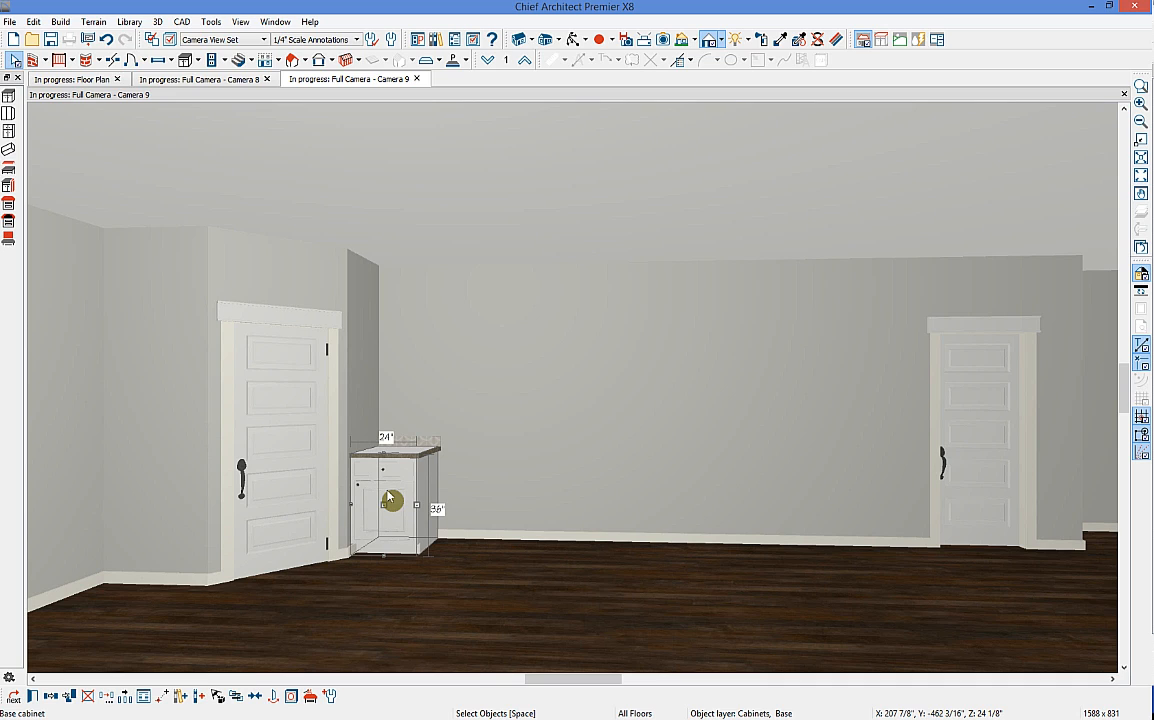
{"action": "left_click_drag", "start_coordinate": [387, 494], "coordinate": [388, 494]}
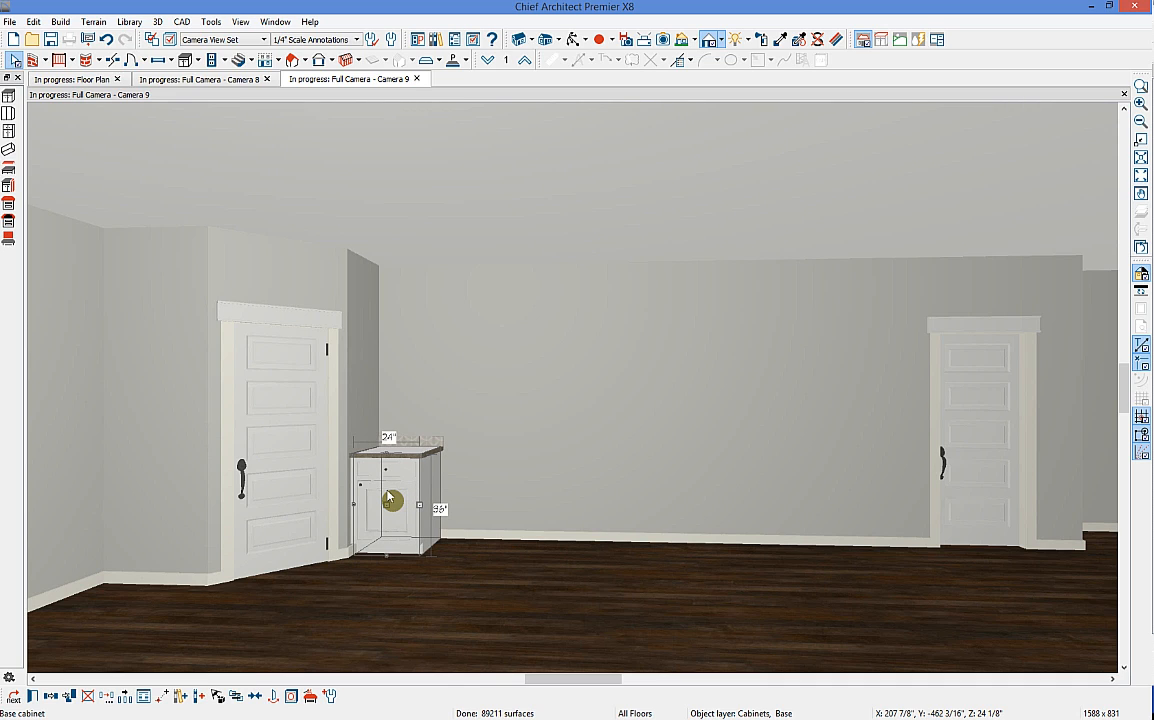
{"action": "key", "text": "Right"}
{"action": "key", "text": "Right"}
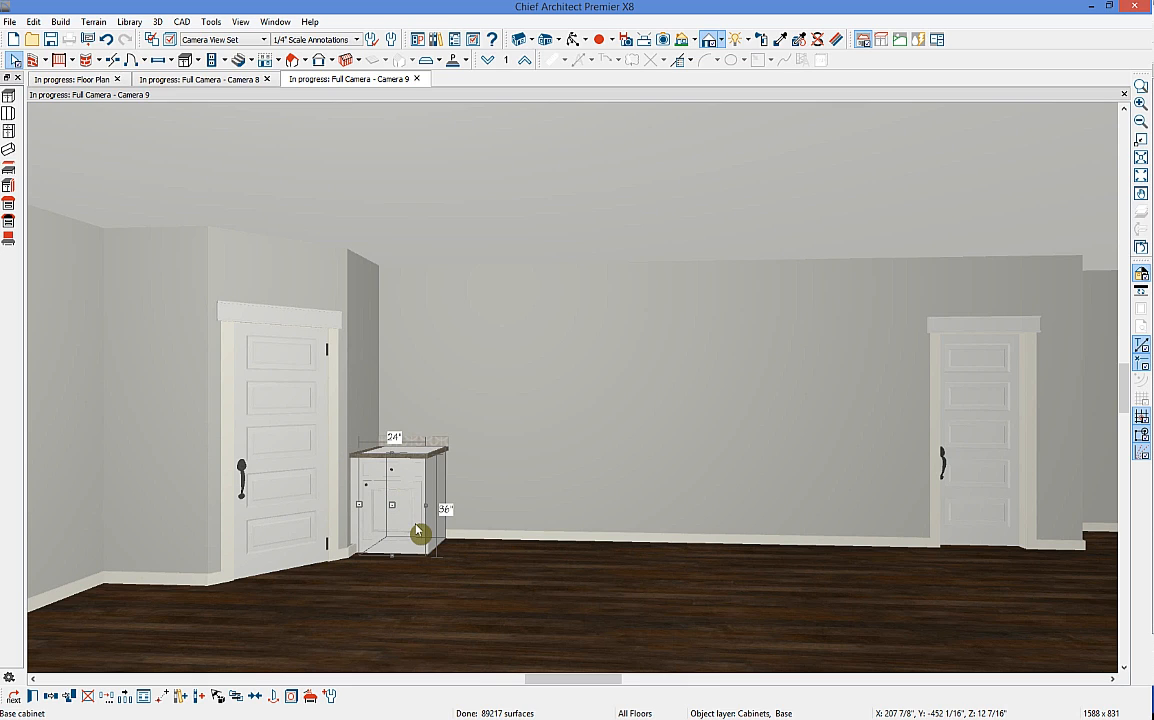
{"action": "key", "text": "Escape"}
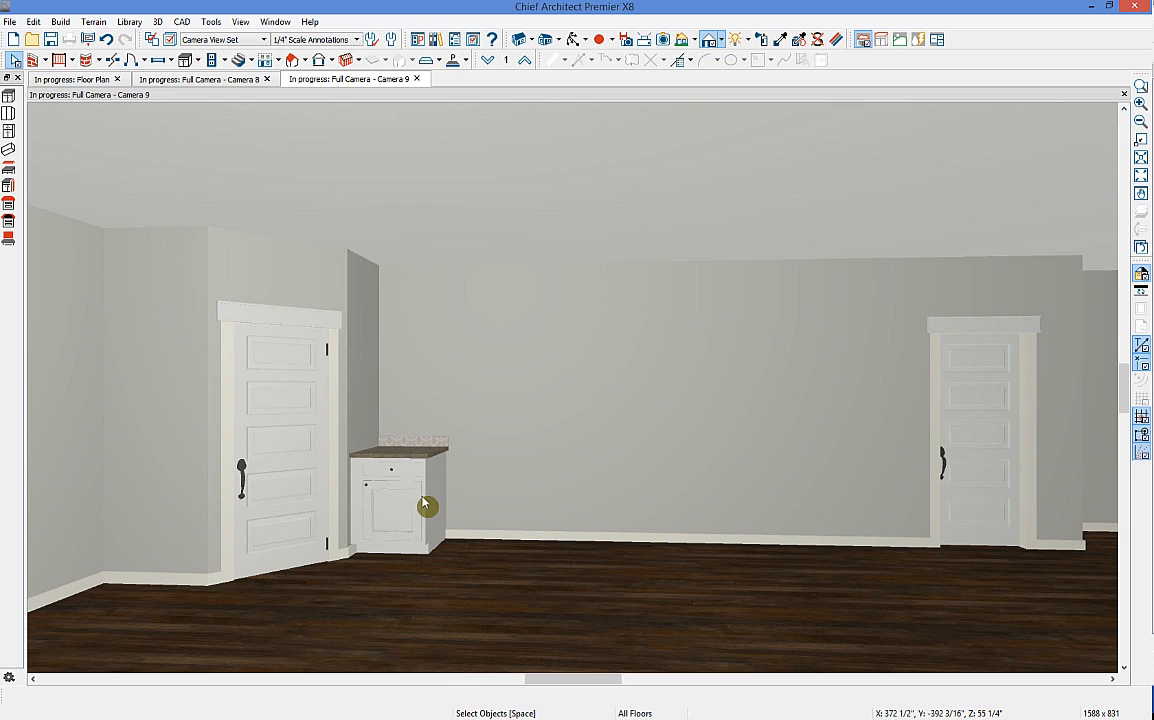
{"action": "left_click", "coordinate": [186, 59]}
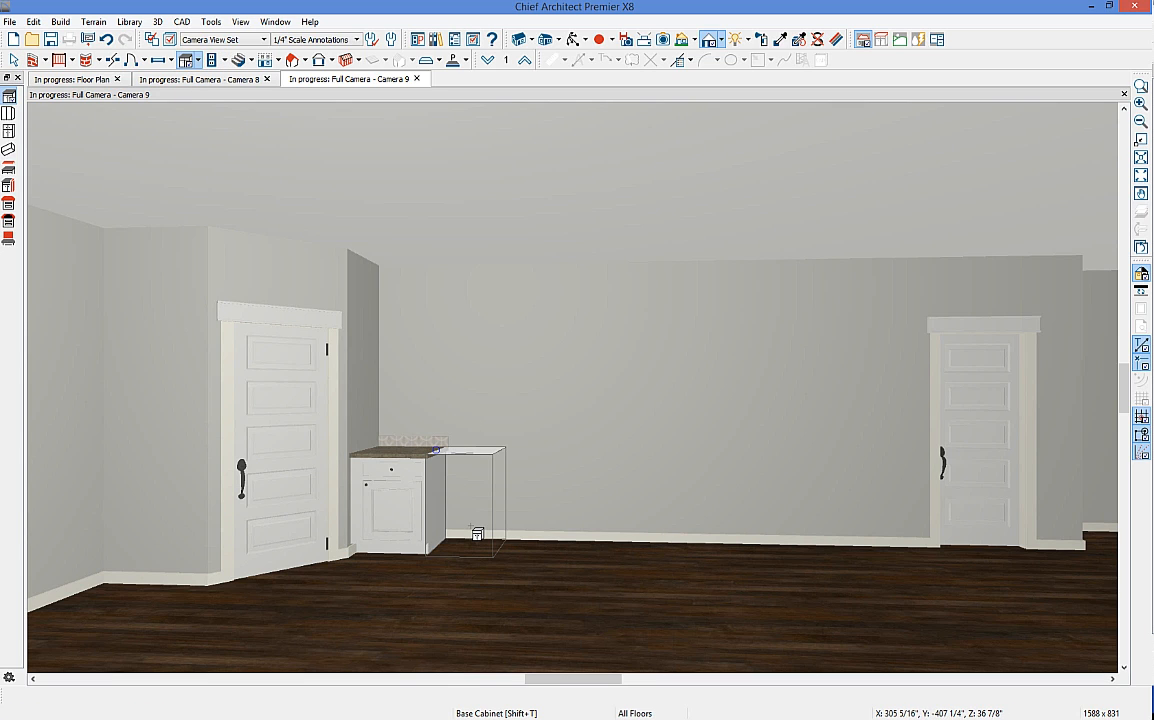
Step: Add a second and third base cabinet to the run, then select the third
{"action": "left_click", "coordinate": [477, 534]}
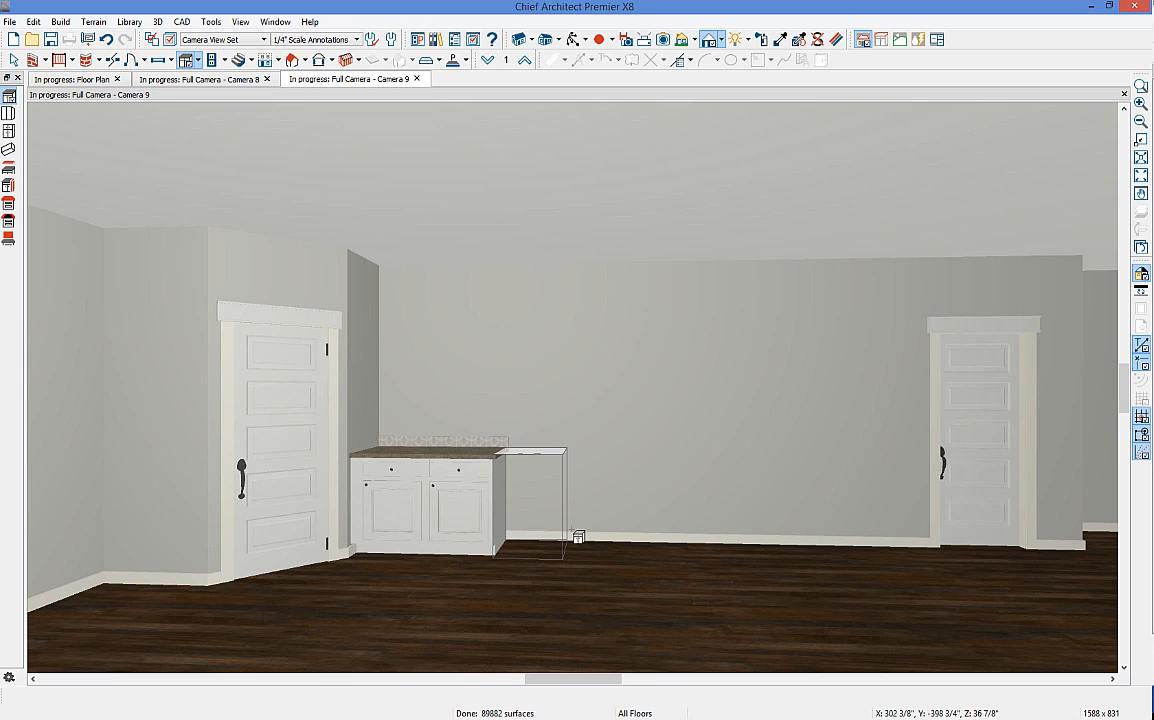
{"action": "left_click", "coordinate": [521, 523]}
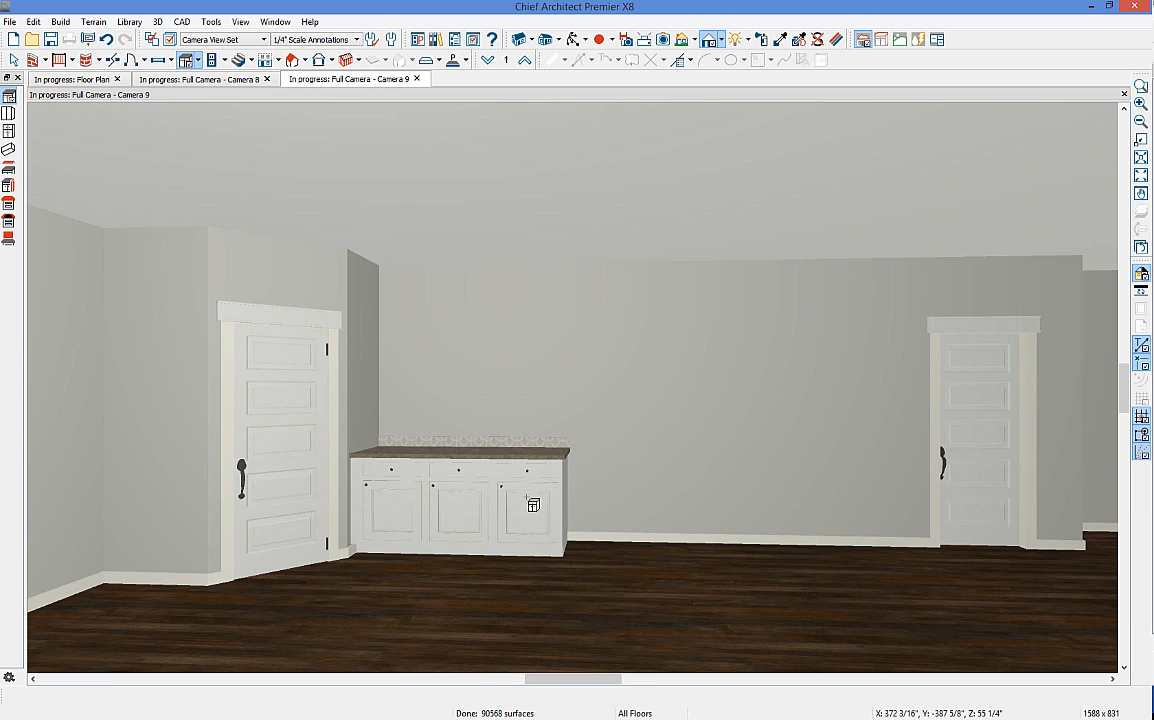
{"action": "key", "text": "space"}
{"action": "left_click", "coordinate": [530, 510]}
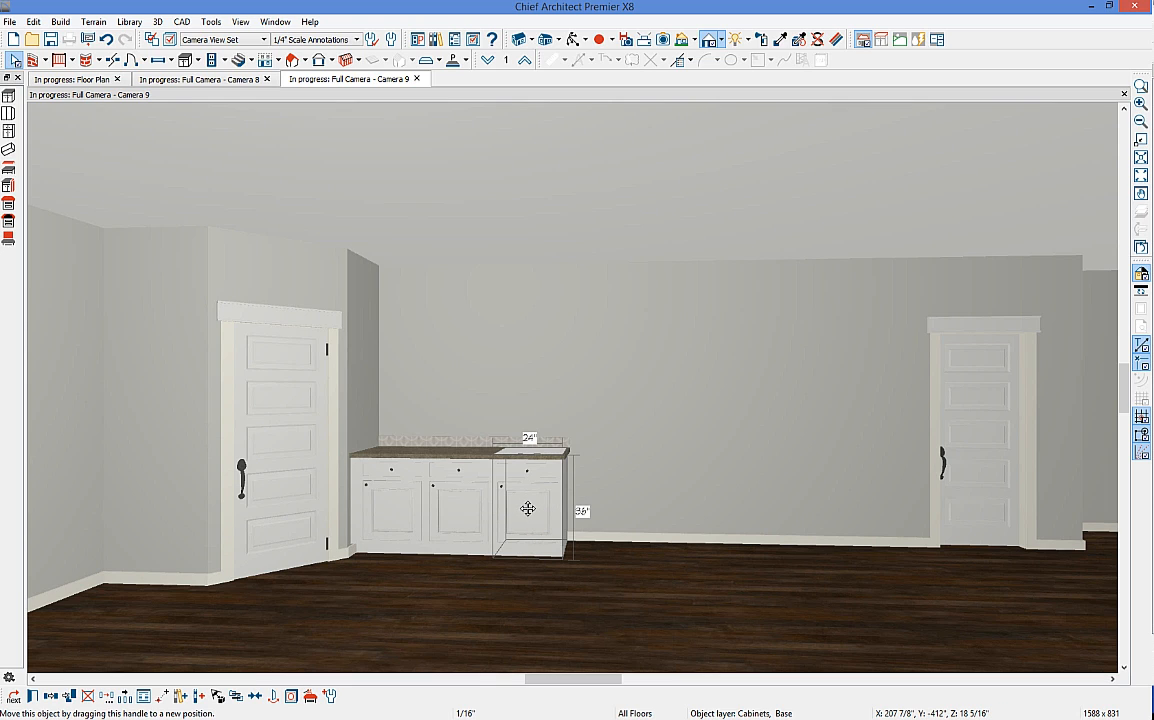
Step: Move the third base cabinet 36 inches along the wall using coordinates X 36, Y 0
{"action": "key", "text": "Tab"}
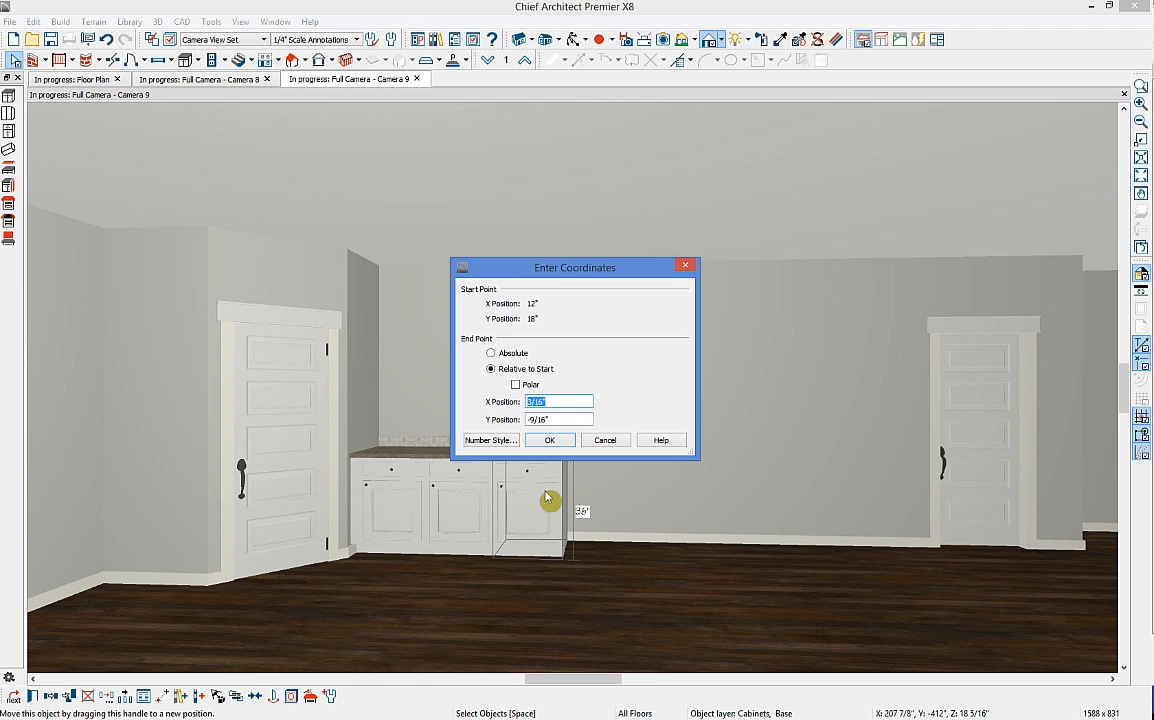
{"action": "key", "text": "Tab"}
{"action": "type", "text": "0"}
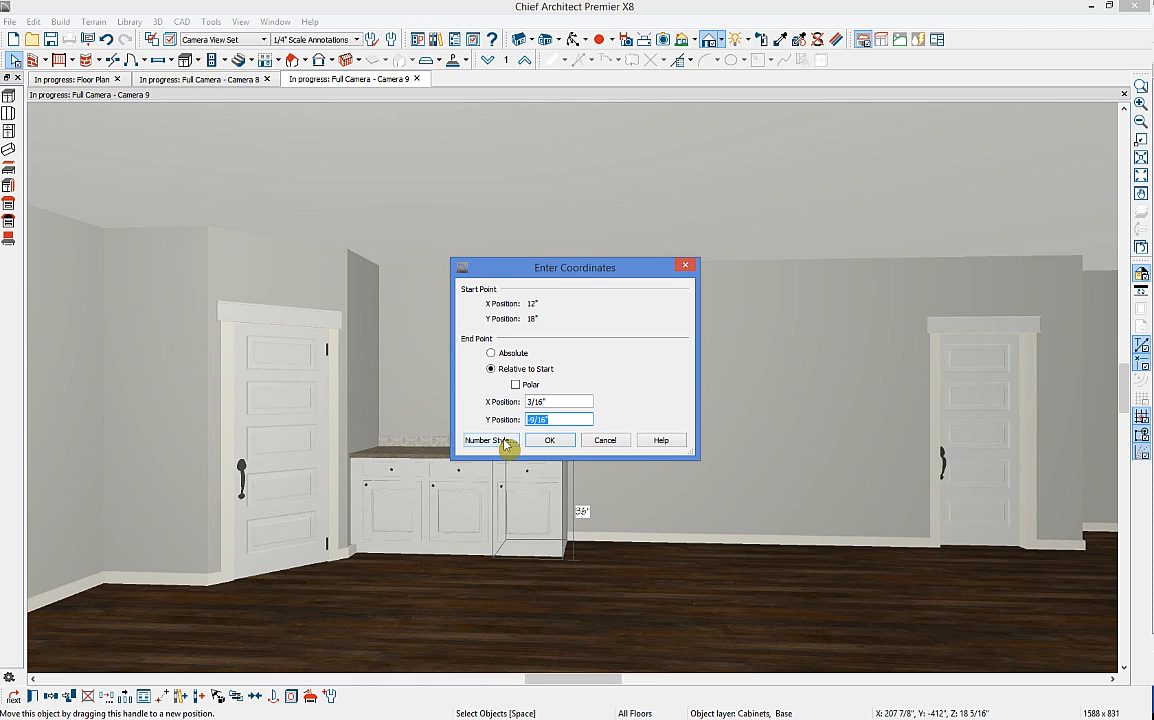
{"action": "left_click_drag", "start_coordinate": [546, 401], "coordinate": [486, 402]}
{"action": "left_click", "coordinate": [659, 440]}
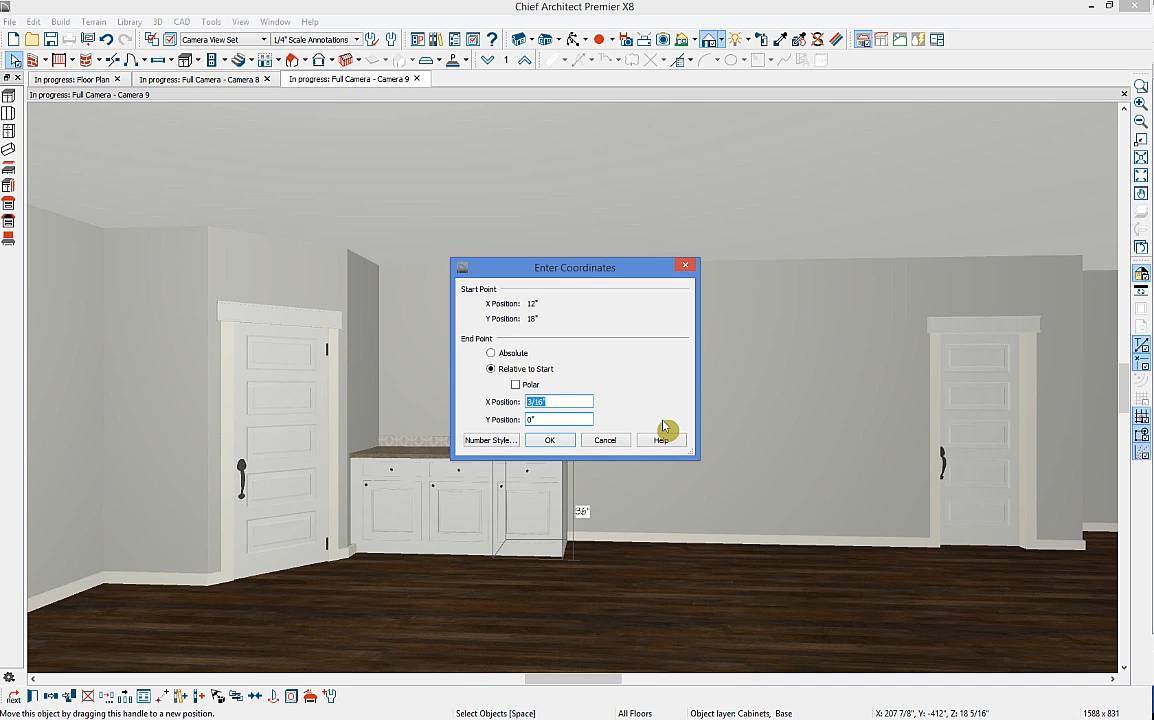
{"action": "key", "text": "BackSpace"}
{"action": "type", "text": "36"}
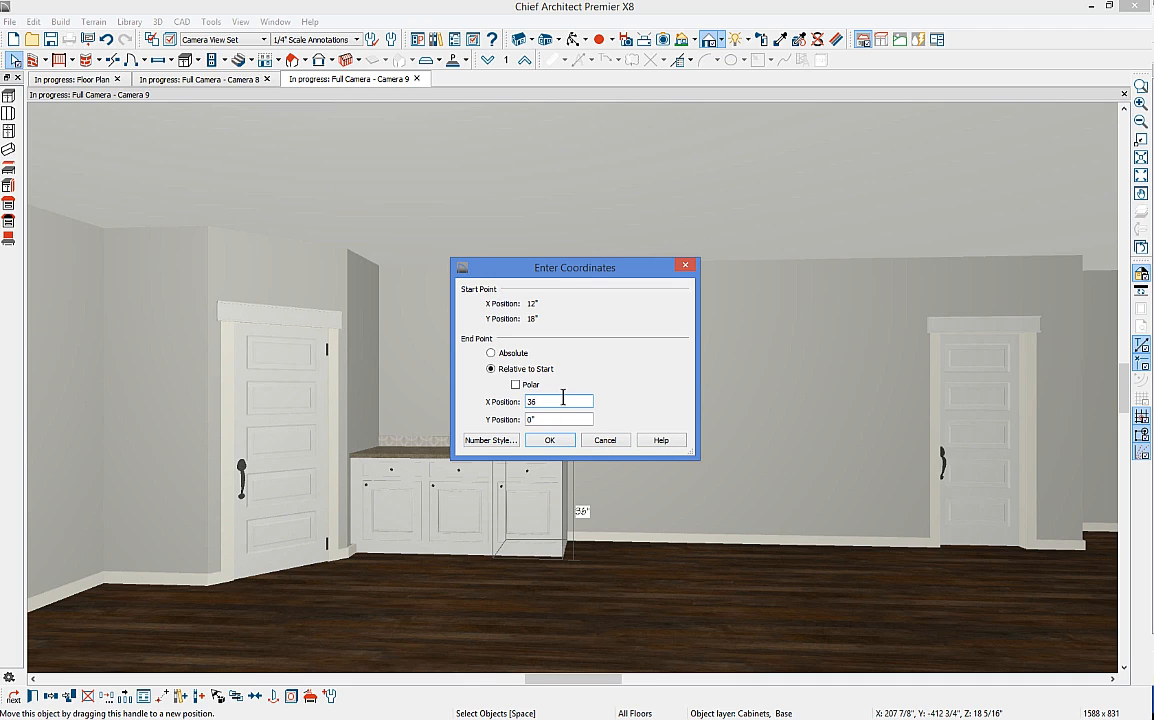
{"action": "key", "text": "Return"}
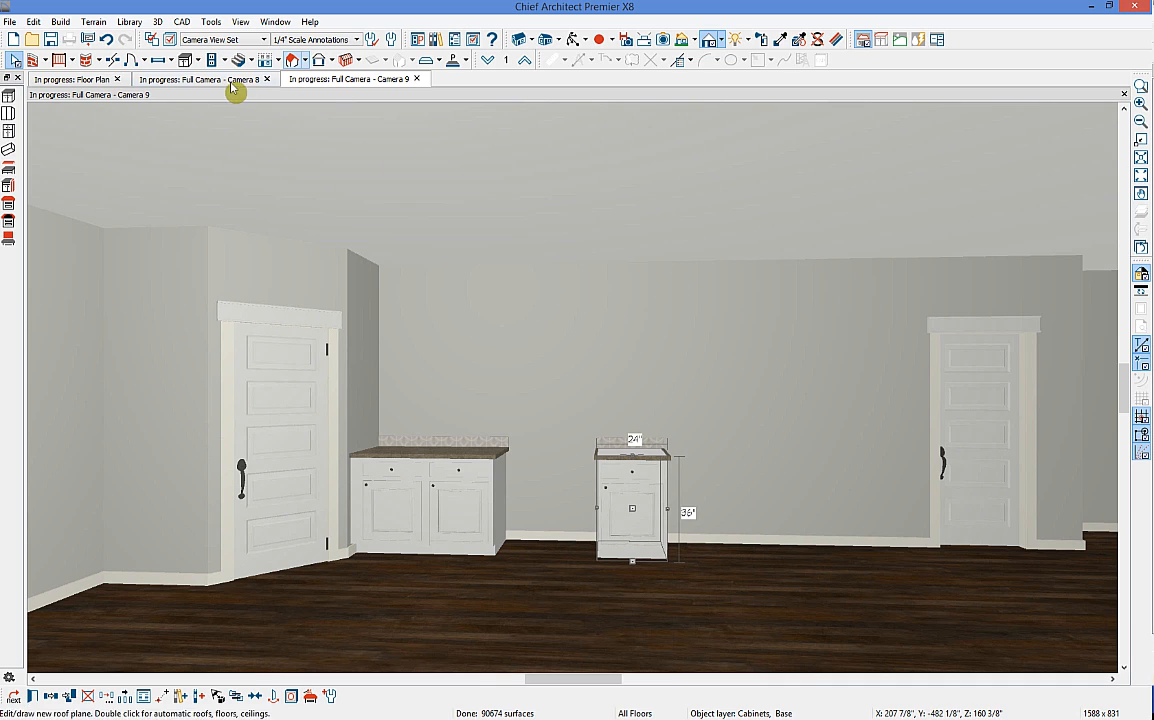
Step: Add another base cabinet beside the moved one
{"action": "left_click", "coordinate": [184, 60]}
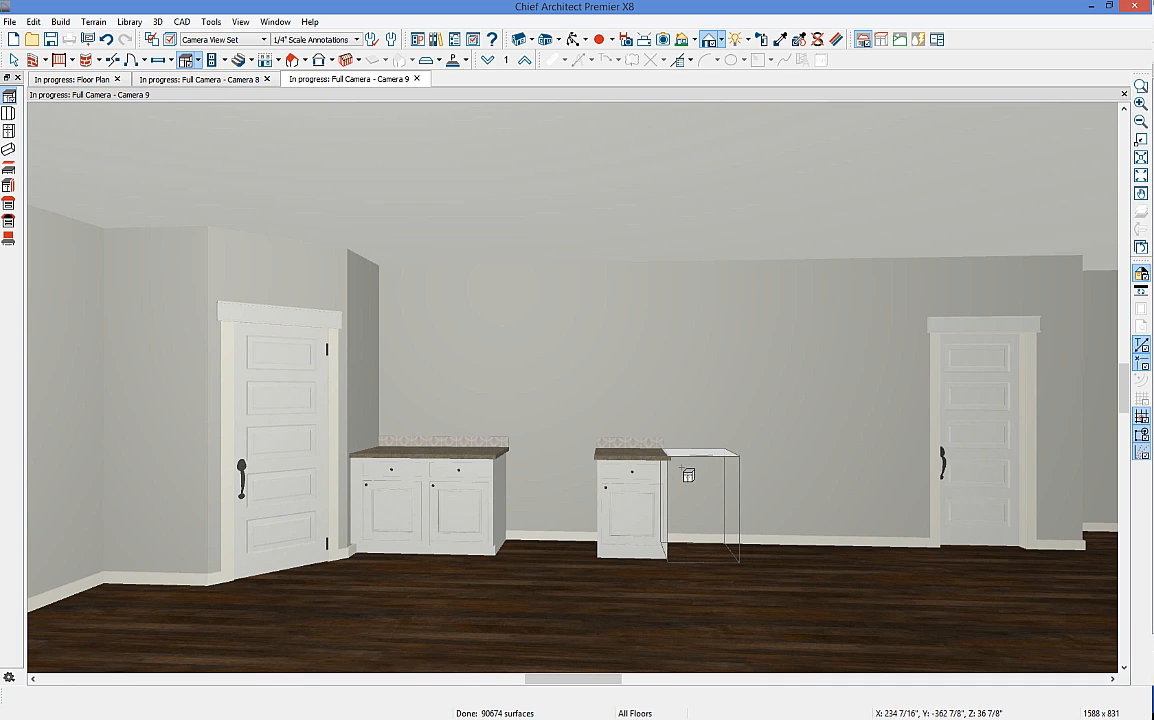
{"action": "left_click", "coordinate": [687, 473]}
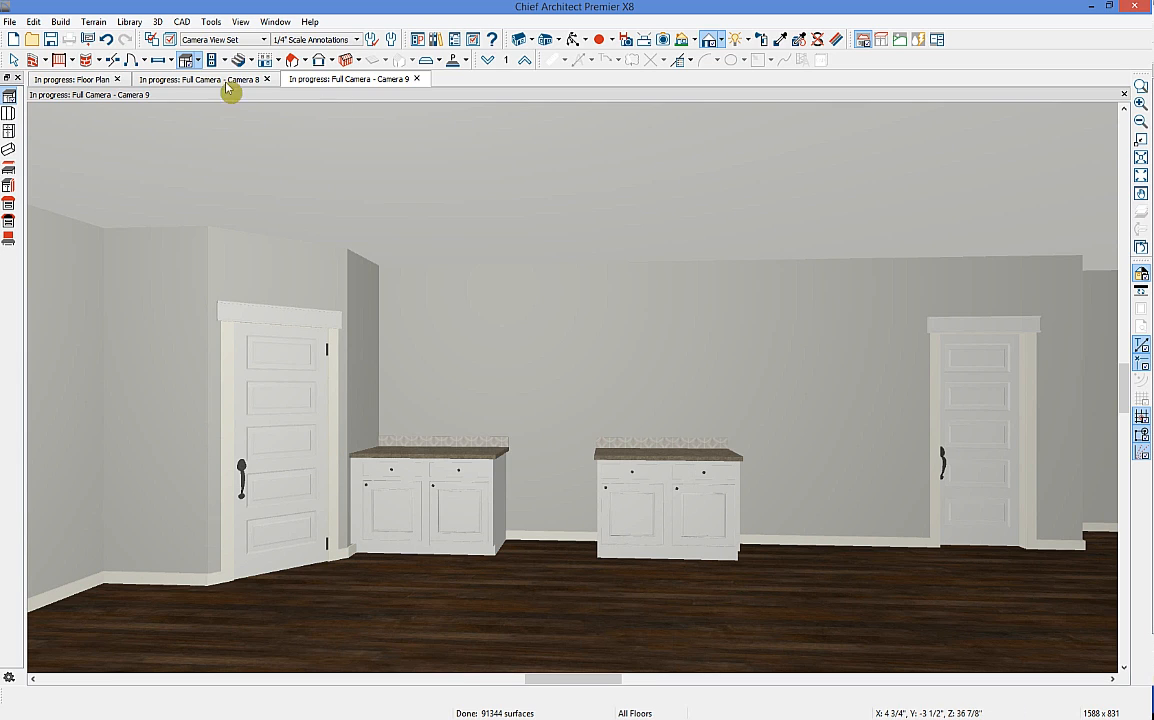
{"action": "left_click", "coordinate": [197, 62]}
Step: Add a full-height cabinet on the right and a wall cabinet widened across the left base cabinets
{"action": "left_click", "coordinate": [219, 108]}
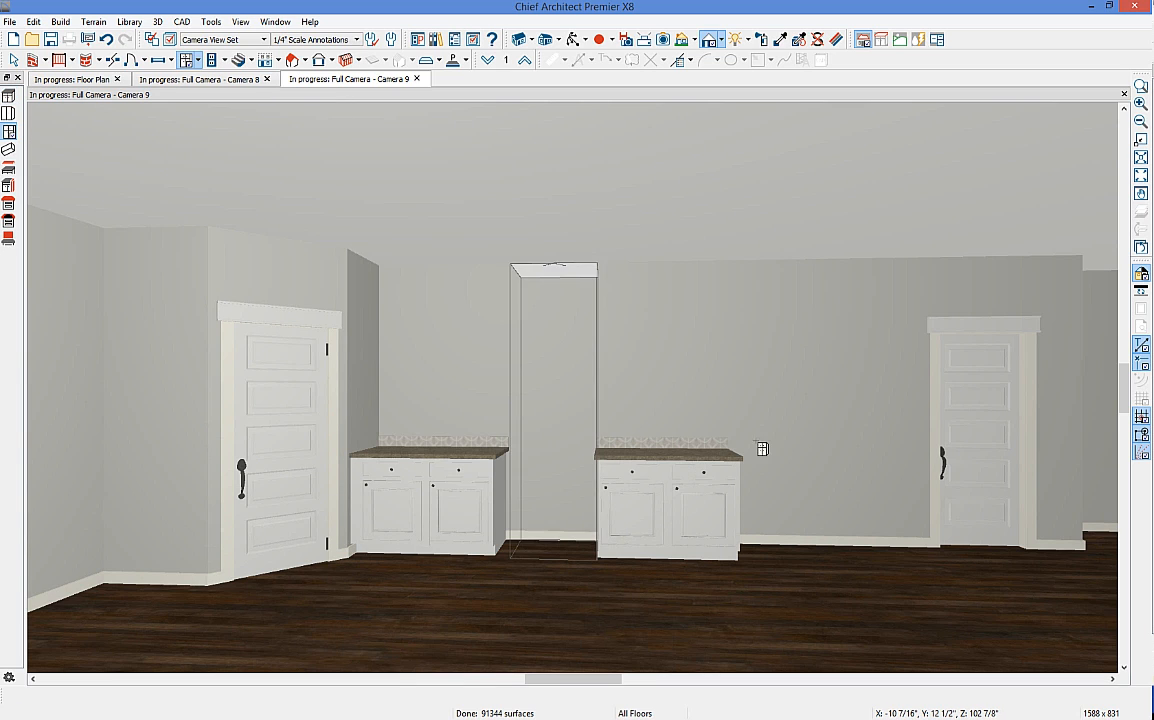
{"action": "left_click", "coordinate": [771, 450]}
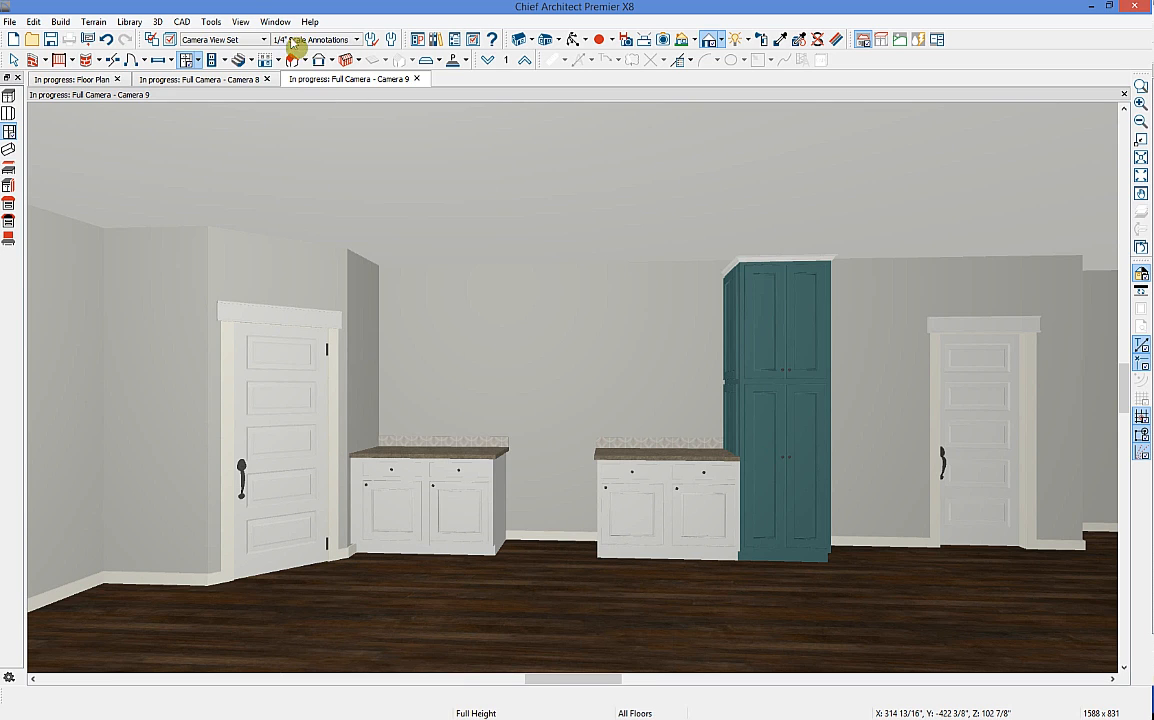
{"action": "left_click", "coordinate": [200, 63]}
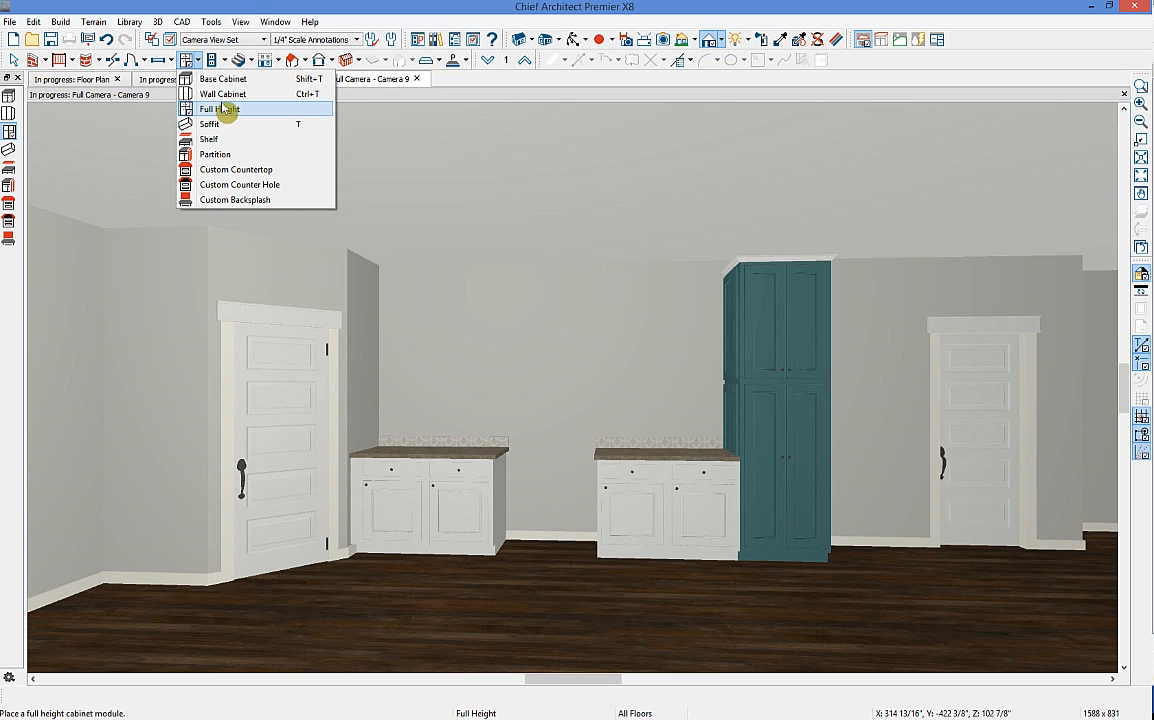
{"action": "left_click", "coordinate": [220, 91]}
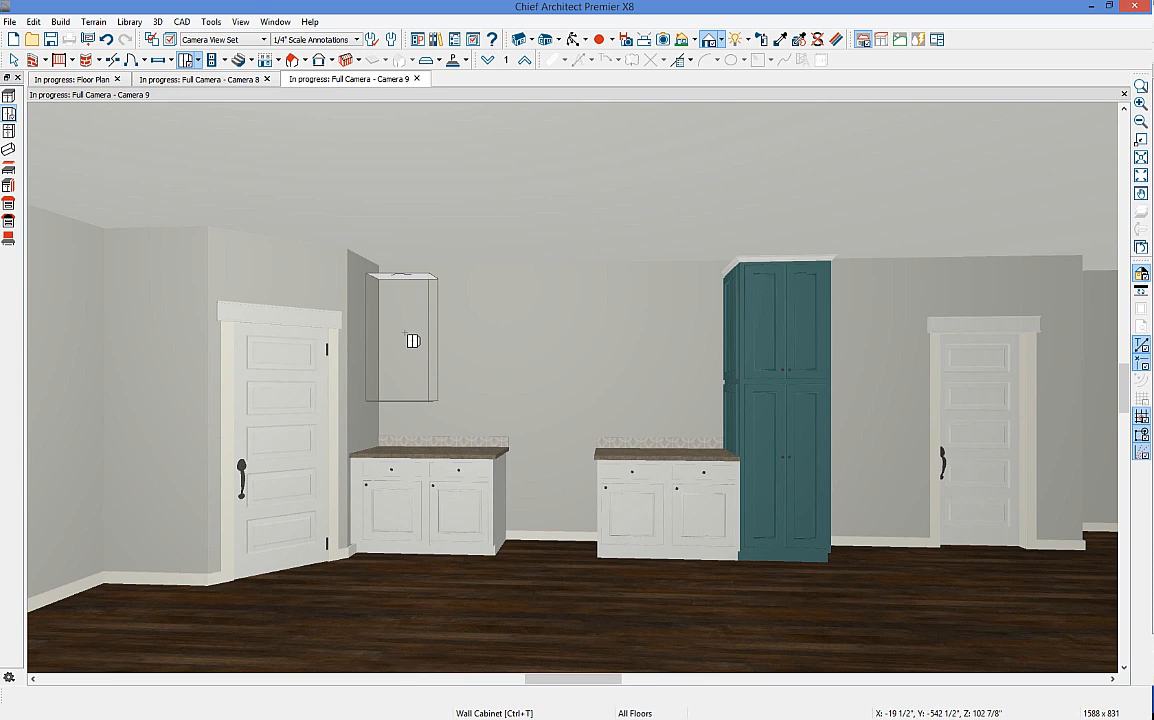
{"action": "left_click", "coordinate": [412, 341]}
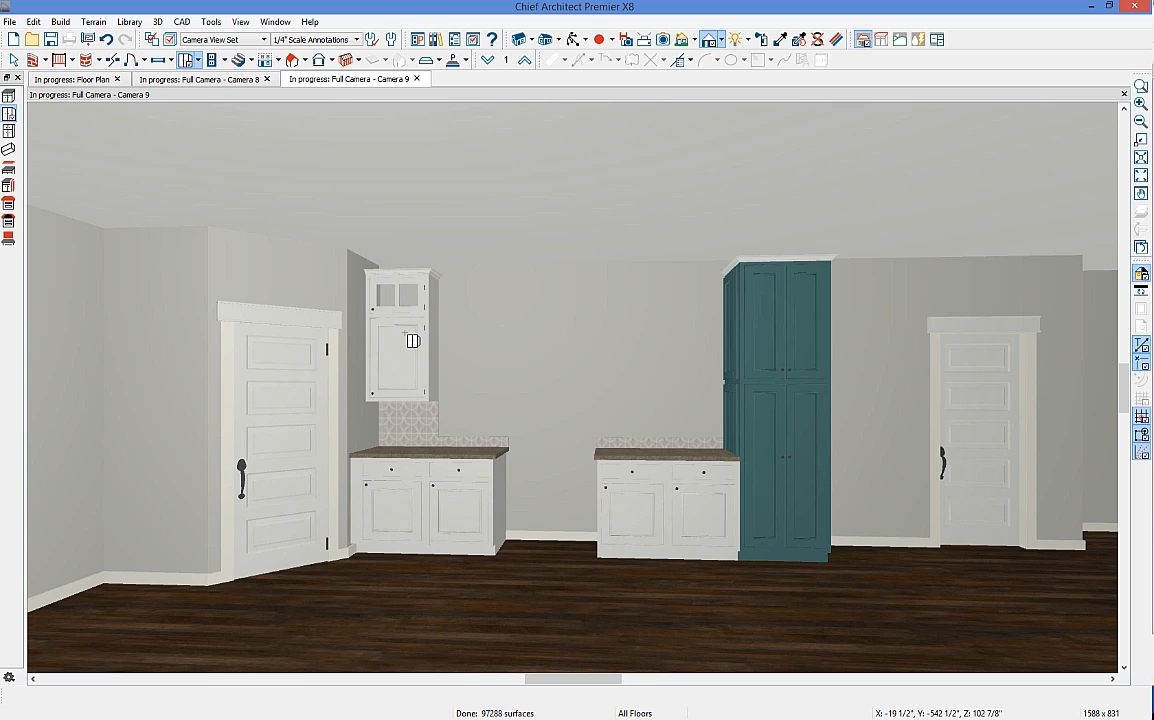
{"action": "key", "text": "space"}
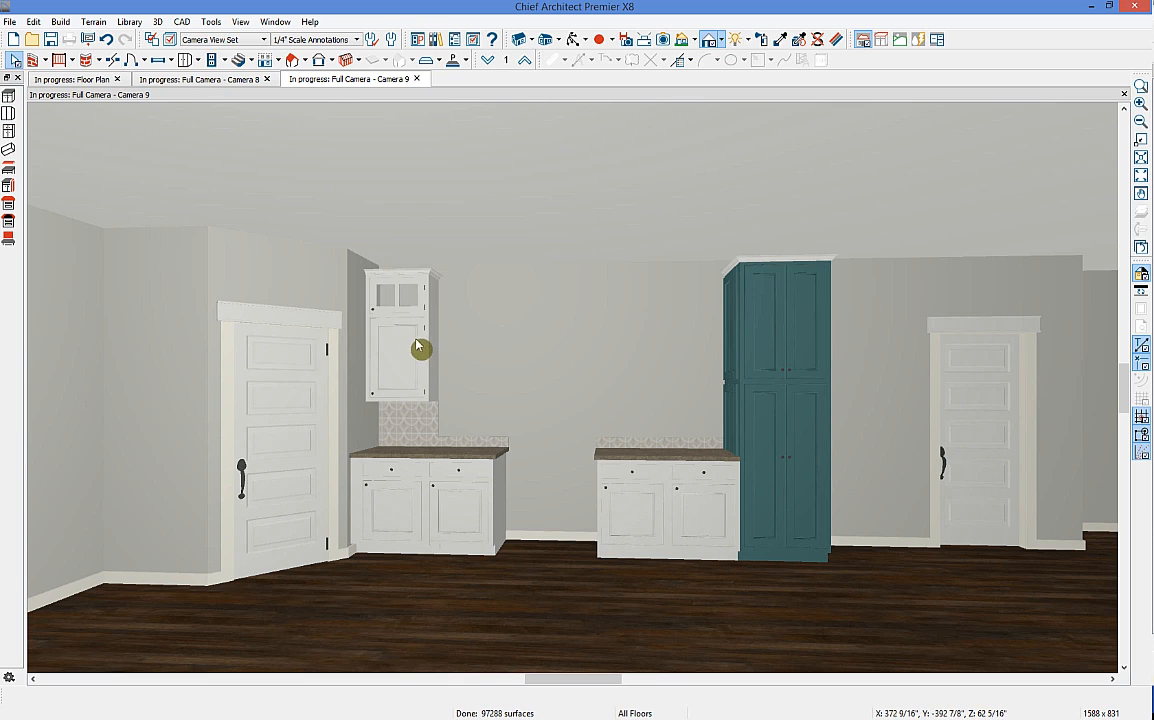
{"action": "left_click", "coordinate": [405, 335]}
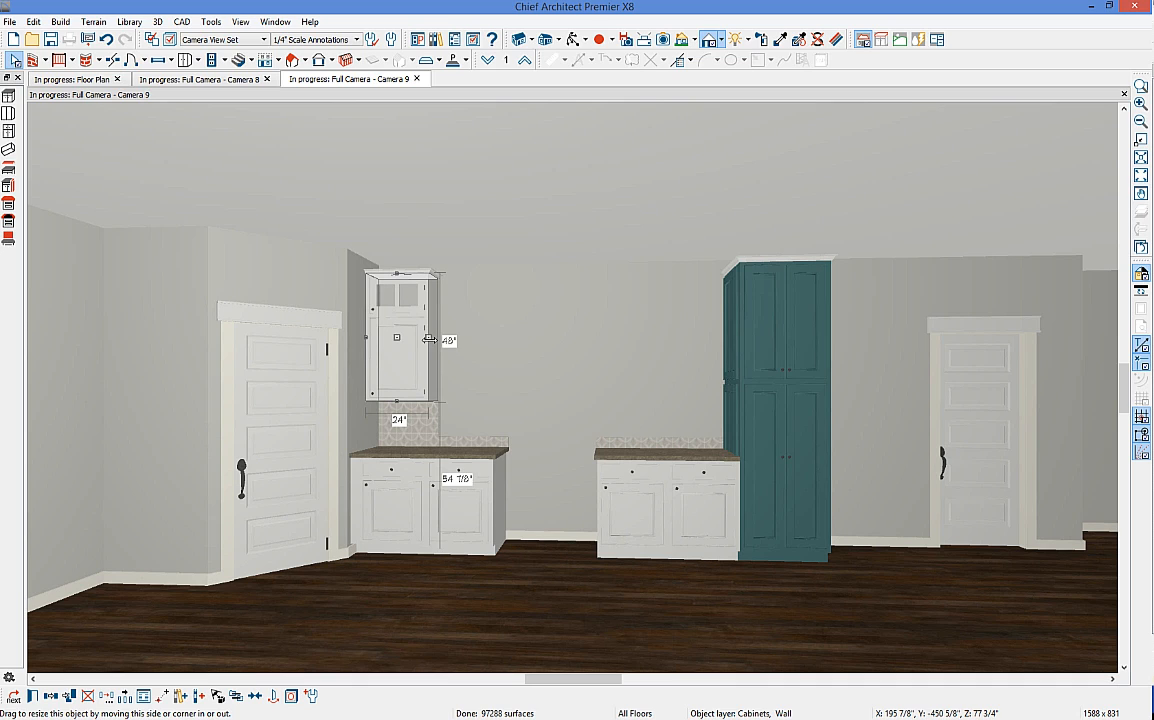
{"action": "left_click_drag", "start_coordinate": [429, 340], "coordinate": [490, 348]}
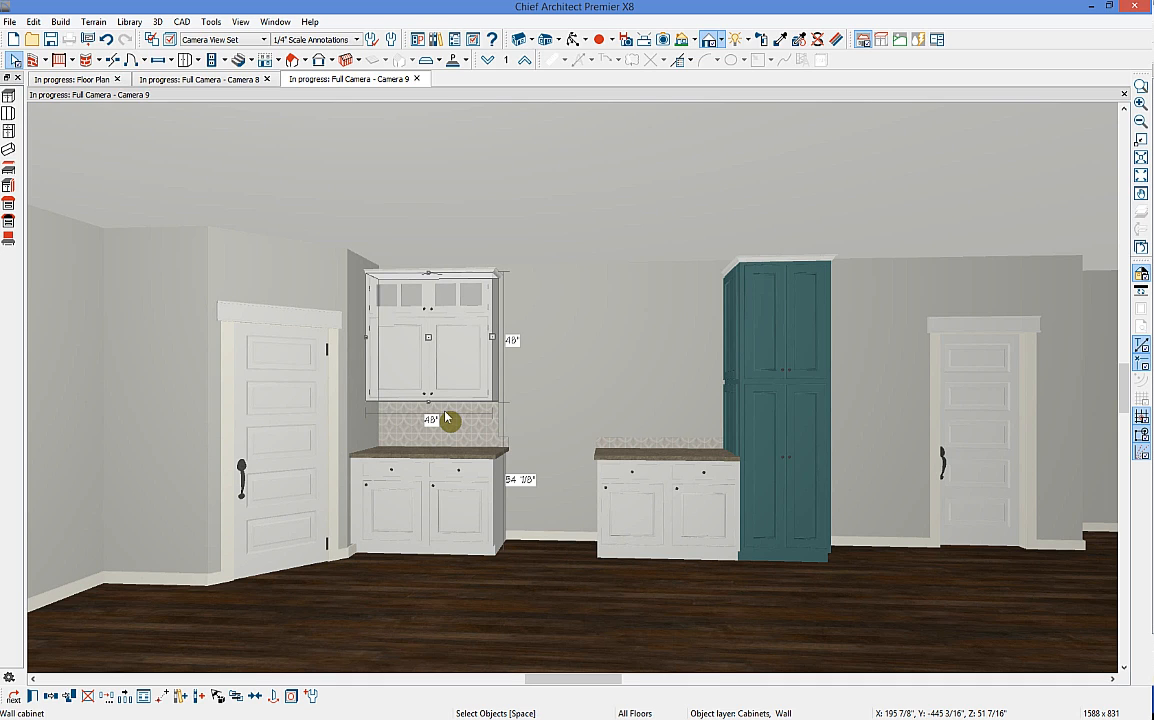
Step: Add a 48-inch wall cabinet beside the tall cabinet and one filling the middle gap
{"action": "left_click", "coordinate": [186, 59]}
{"action": "left_click", "coordinate": [723, 336]}
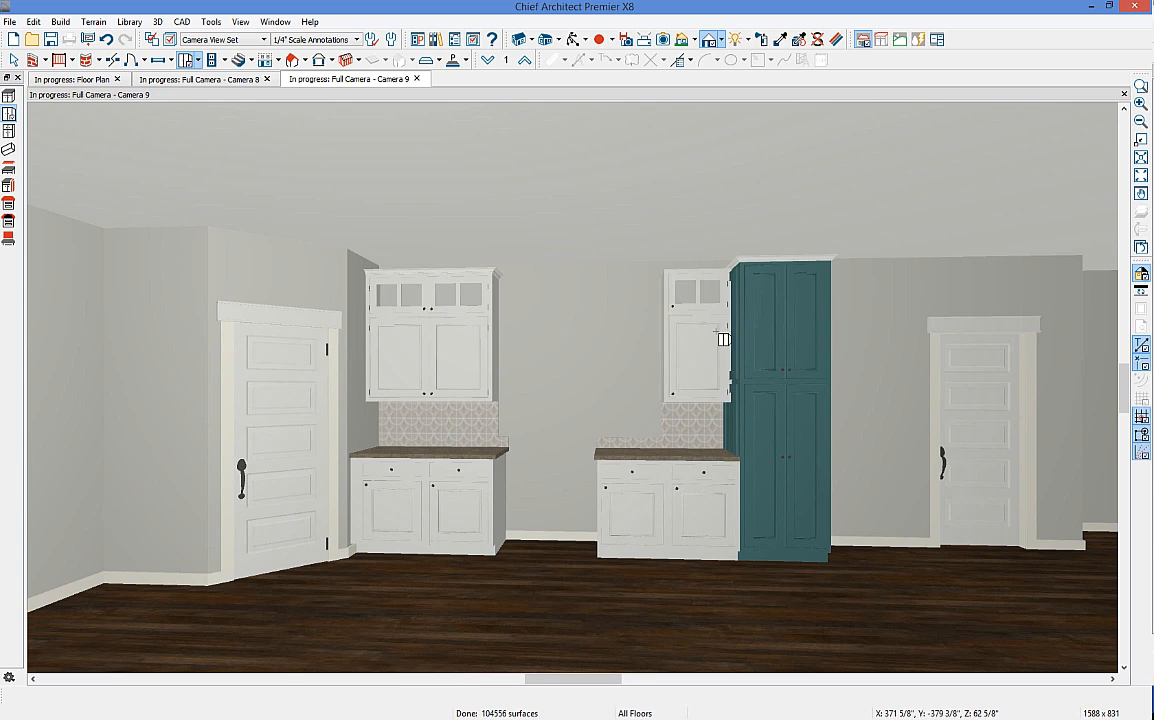
{"action": "left_click", "coordinate": [690, 348]}
{"action": "mouse_move", "coordinate": [635, 334]}
{"action": "left_mouse_down"}
{"action": "mouse_move", "coordinate": [566, 340]}
{"action": "mouse_move", "coordinate": [621, 343]}
{"action": "left_mouse_up"}
{"action": "key", "text": "Escape"}
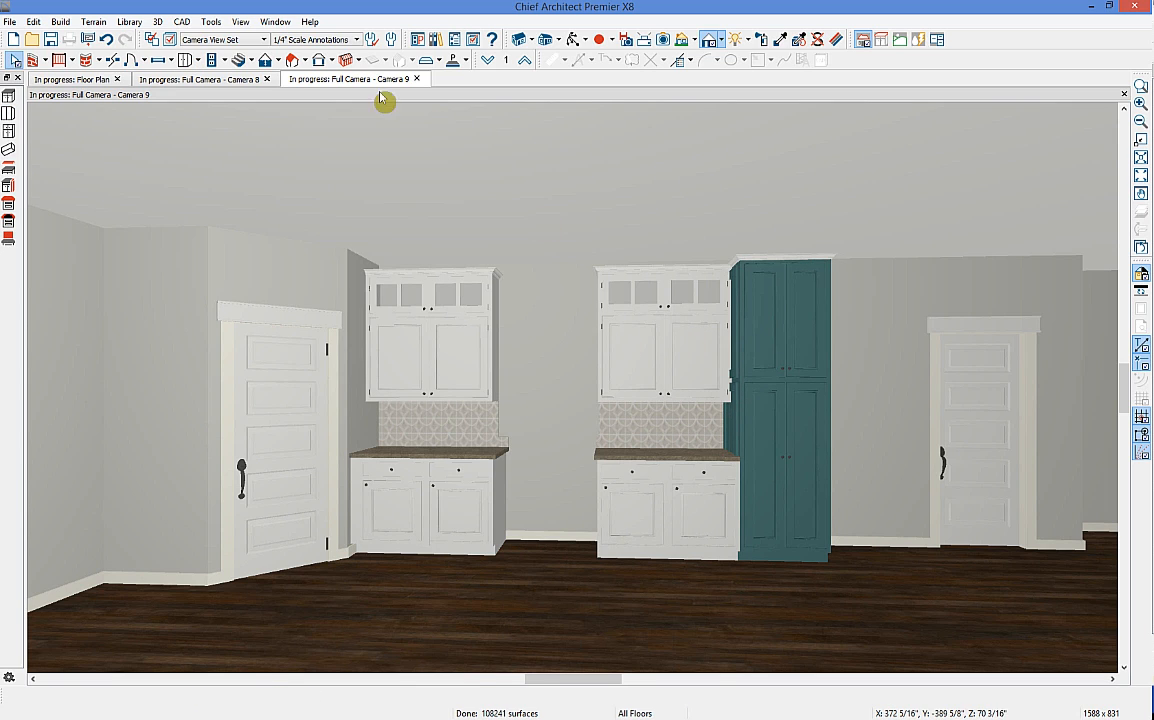
{"action": "left_click", "coordinate": [186, 59]}
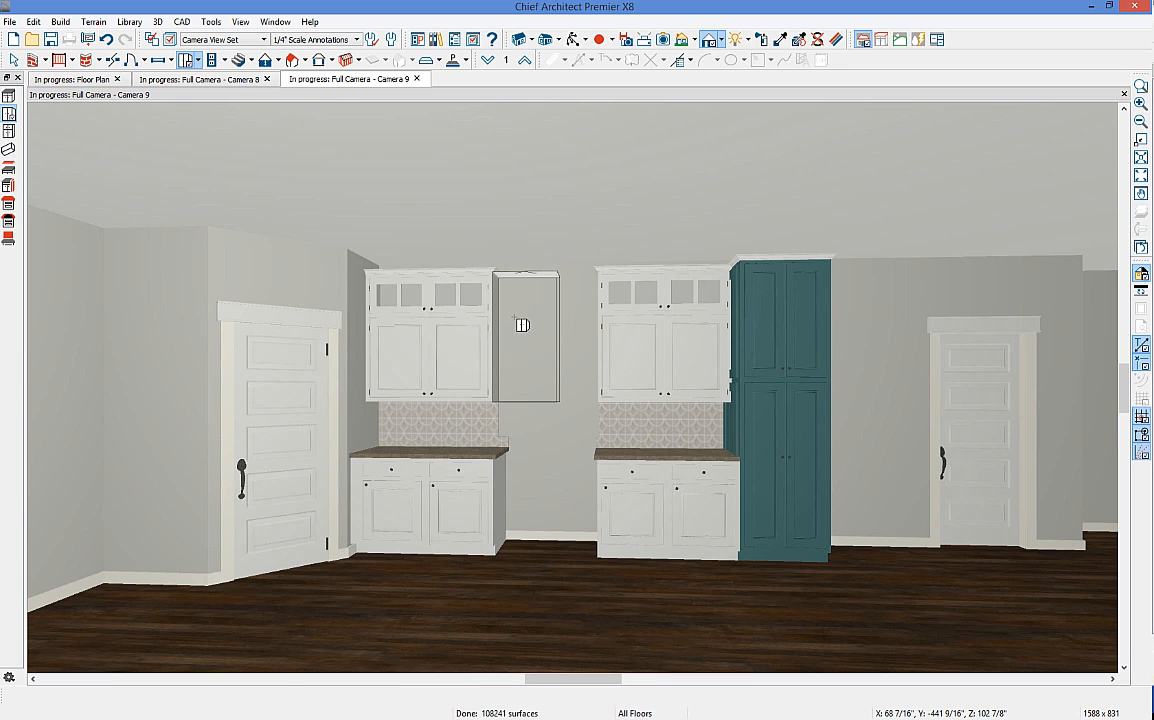
{"action": "left_click", "coordinate": [551, 415]}
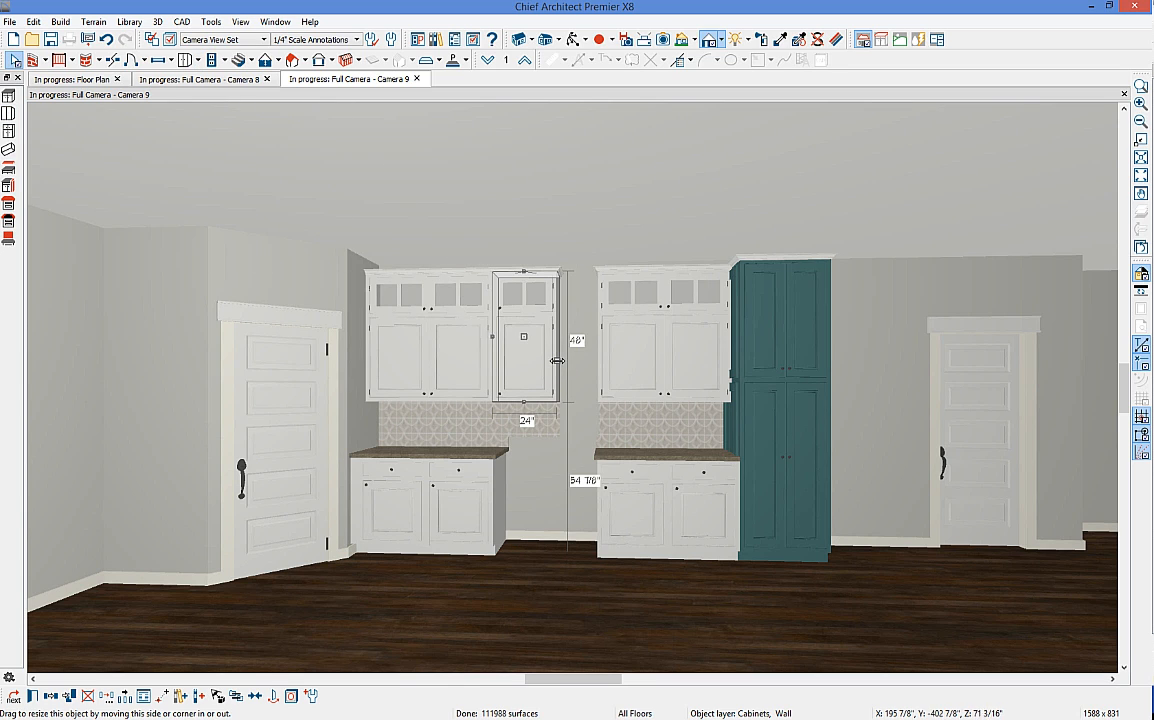
{"action": "left_click_drag", "start_coordinate": [556, 385], "coordinate": [548, 318]}
Step: Open the specification dialog of the 24-inch base cabinet beside the pantry
{"action": "left_click", "coordinate": [515, 368]}
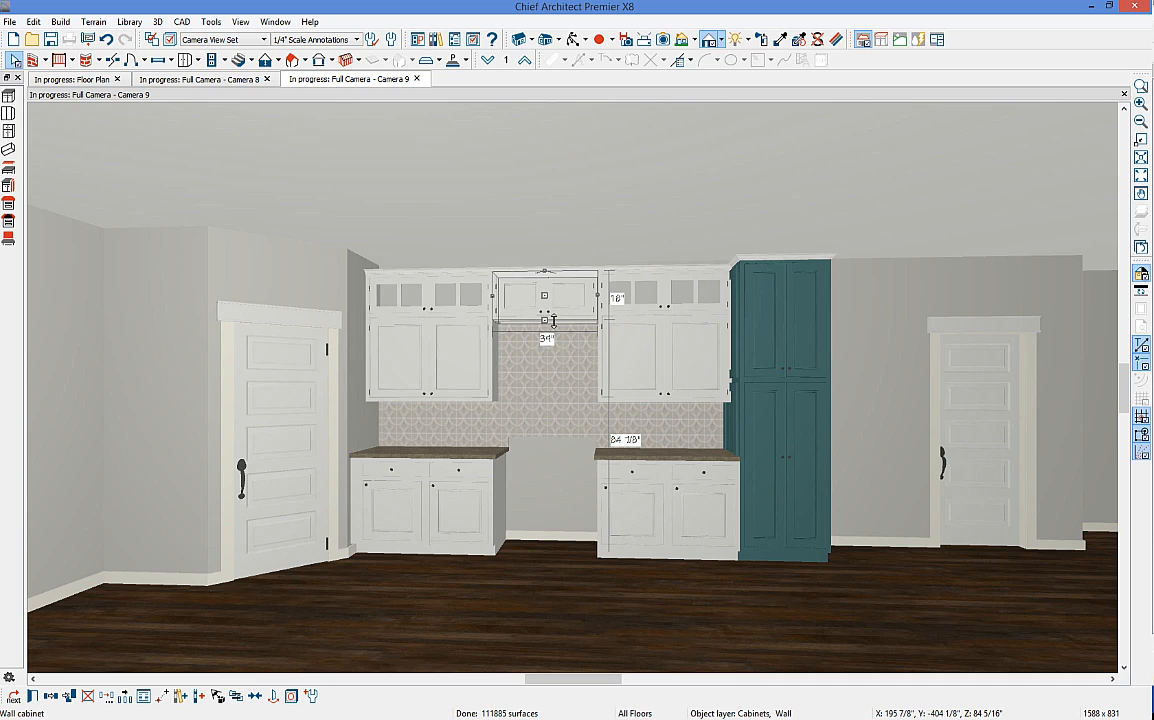
{"action": "left_click", "coordinate": [642, 509]}
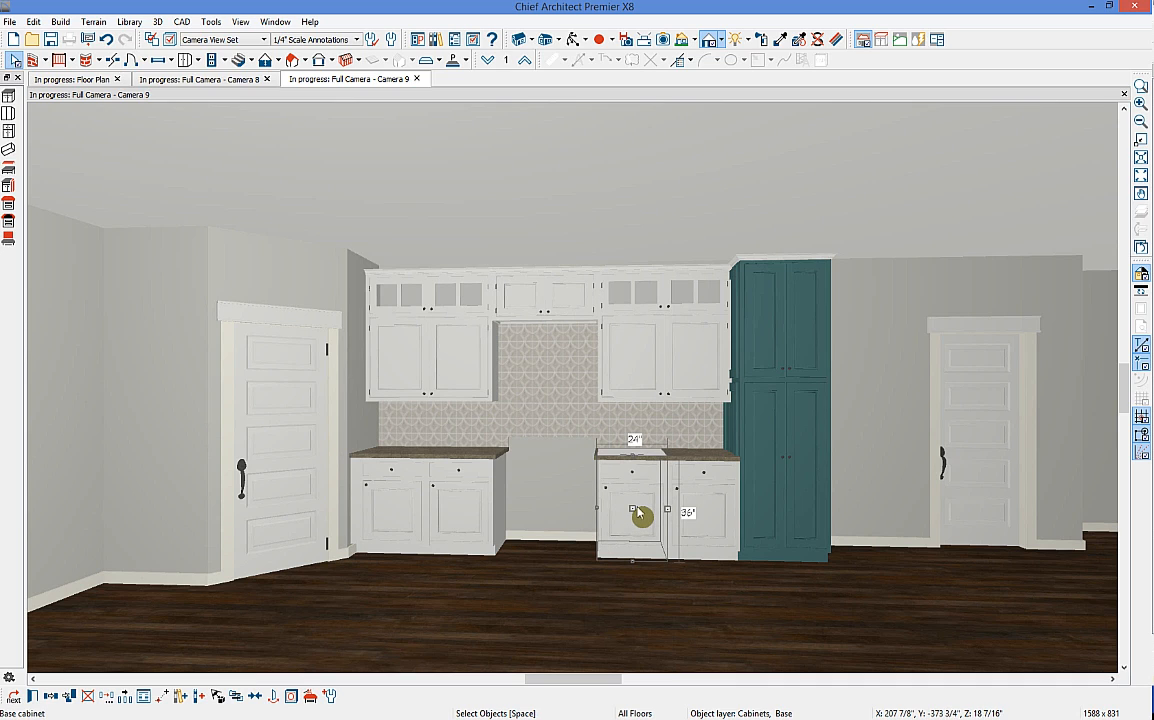
{"action": "double_click", "coordinate": [642, 509]}
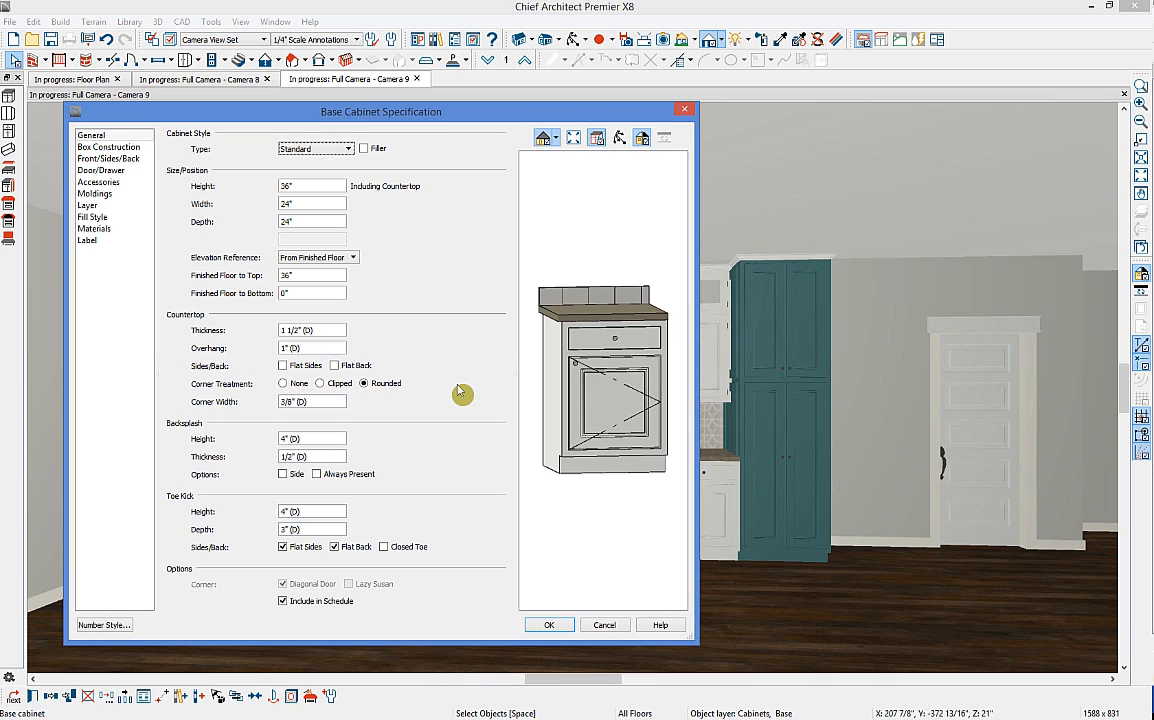
Step: Keep the Standard cabinet style and review the box construction and front face layout
{"action": "left_click", "coordinate": [325, 150]}
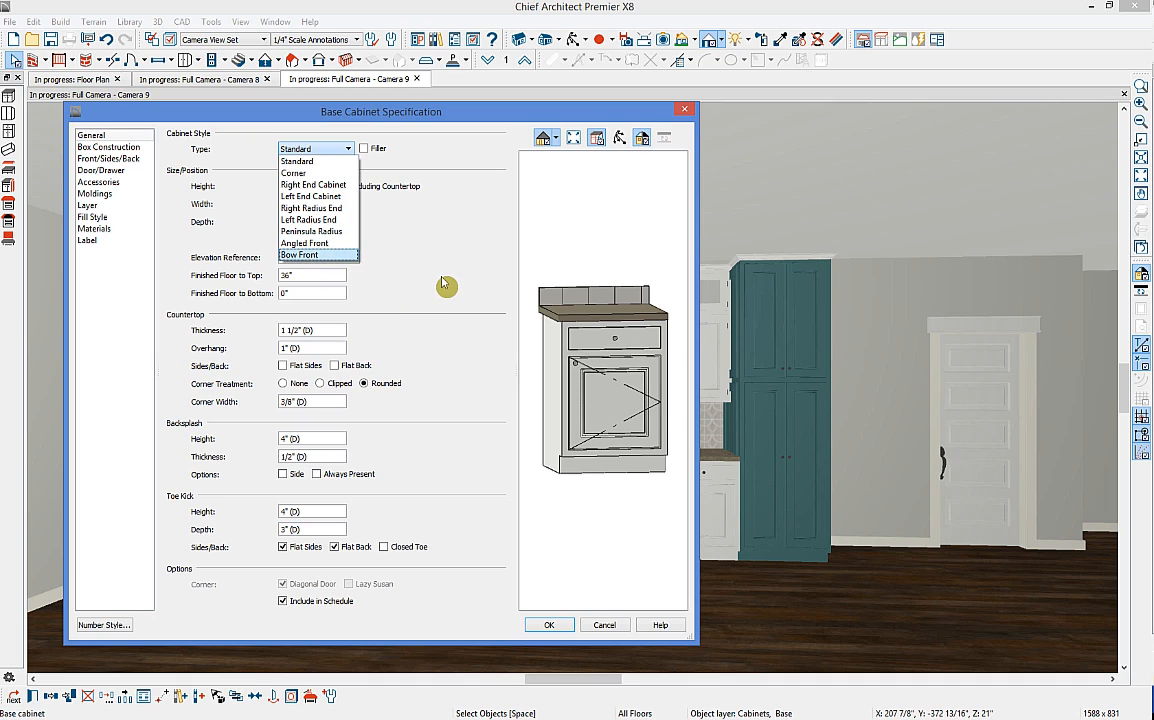
{"action": "left_click", "coordinate": [395, 258]}
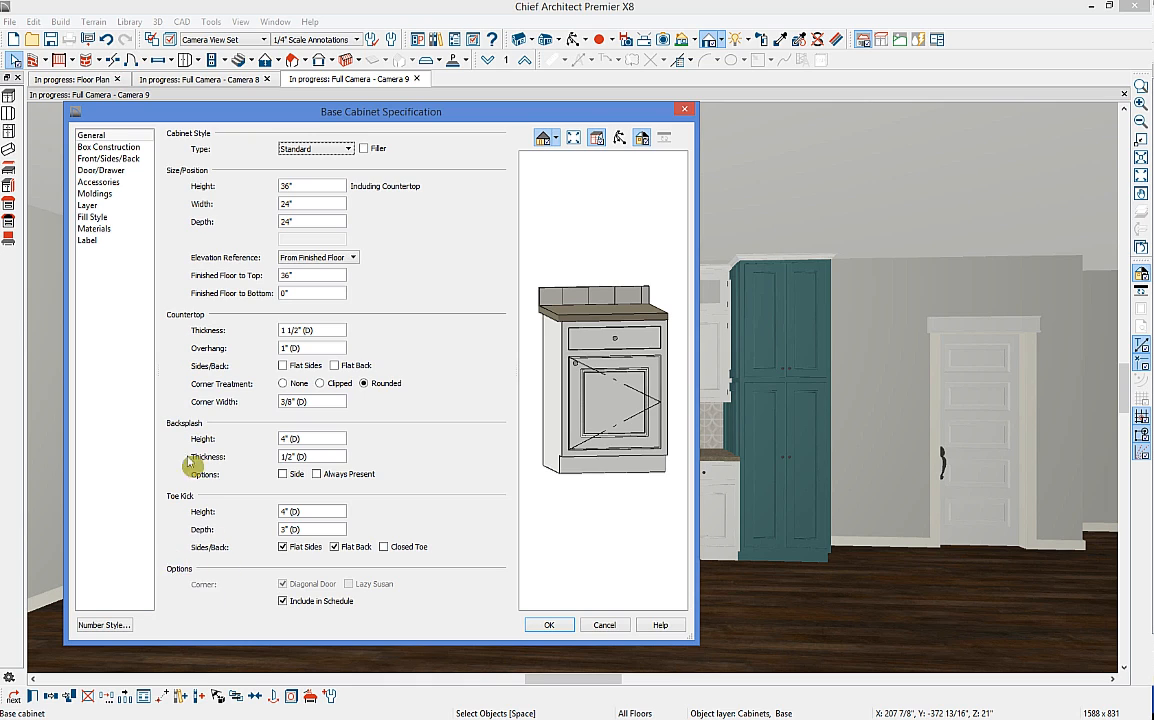
{"action": "left_click", "coordinate": [100, 147]}
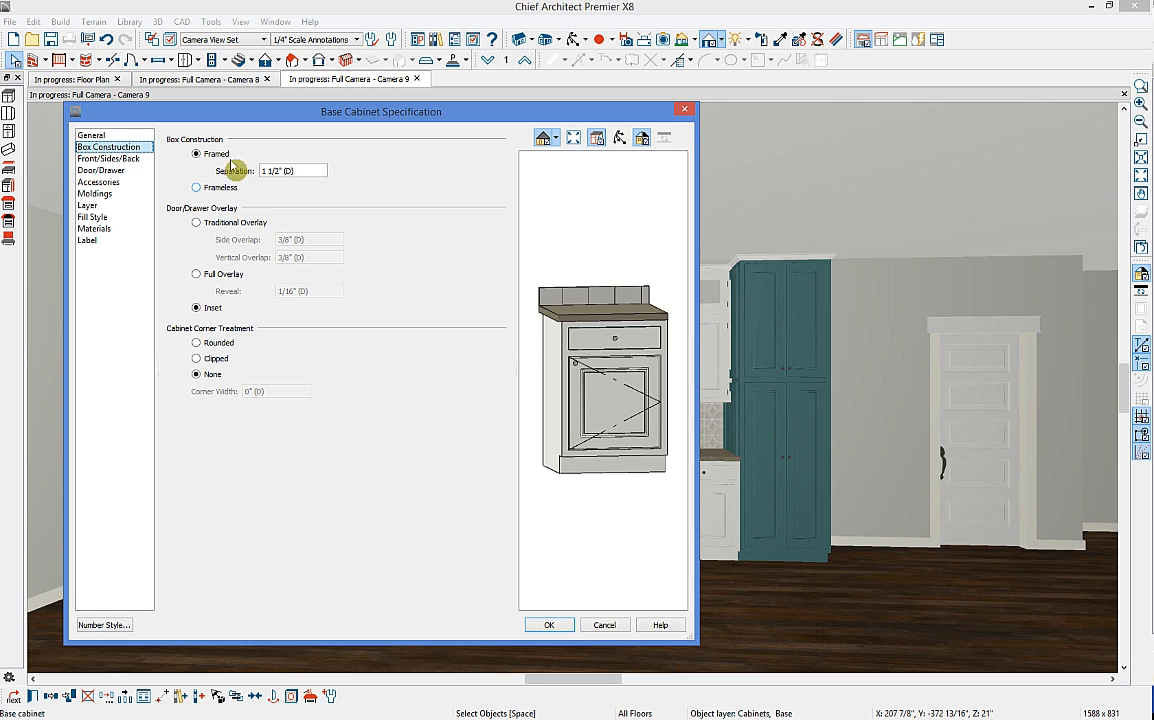
{"action": "left_click", "coordinate": [121, 160]}
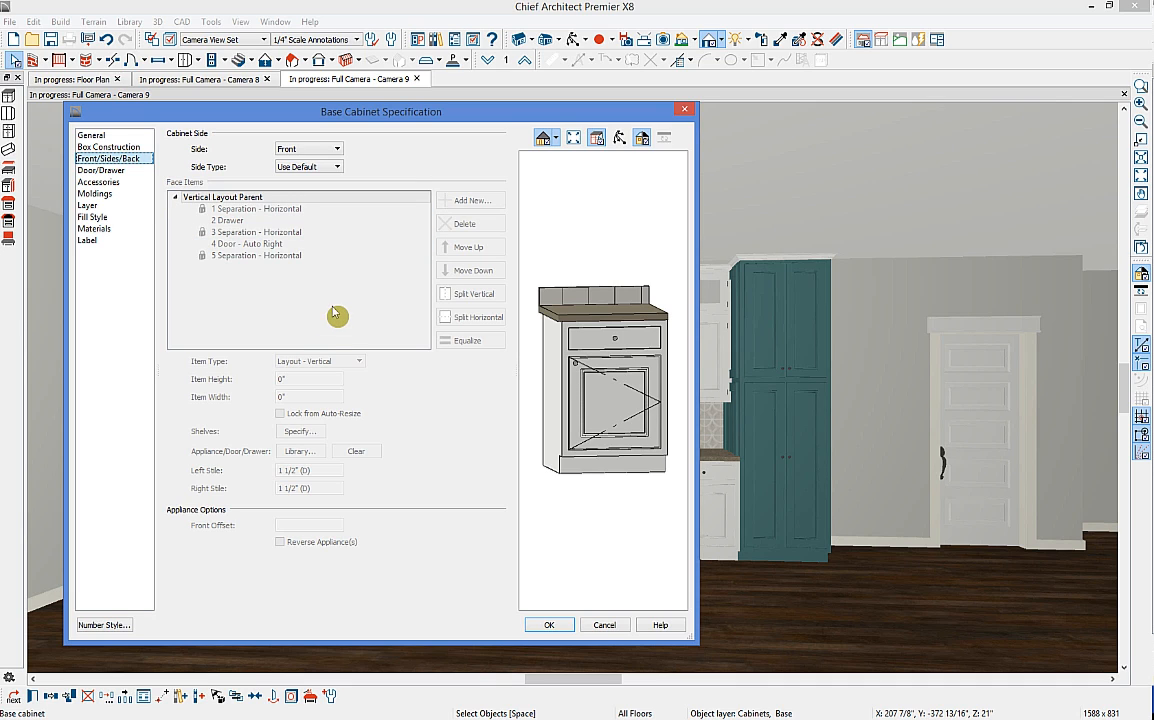
{"action": "left_click", "coordinate": [596, 343]}
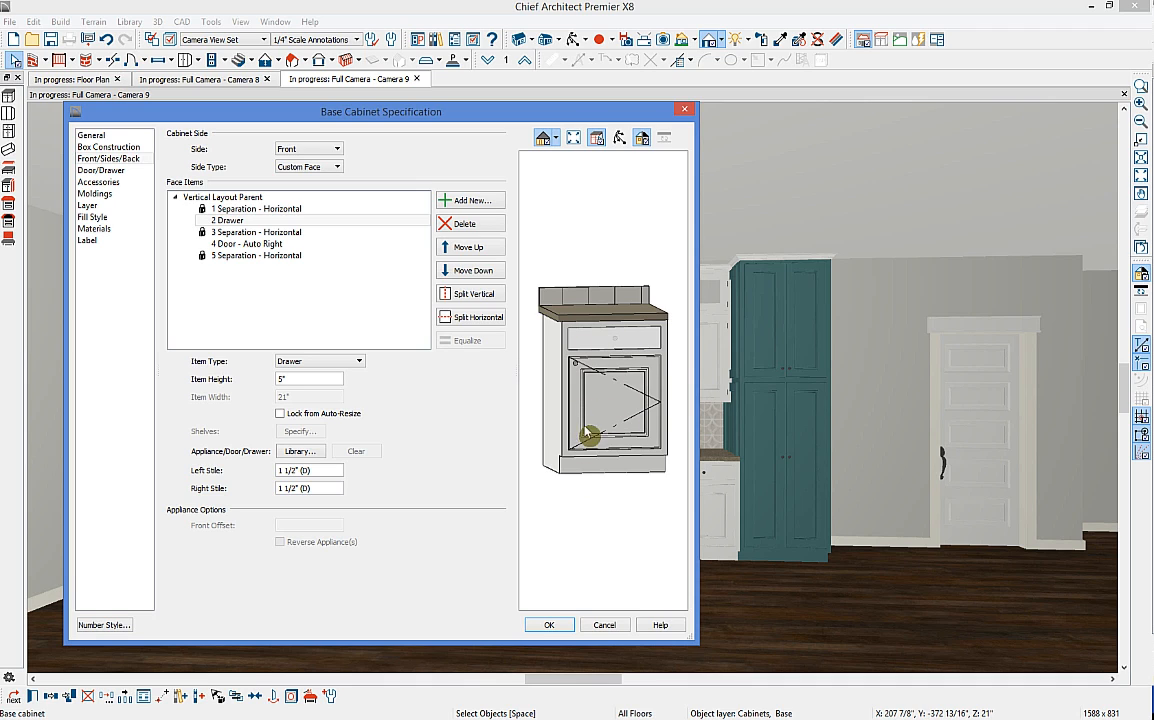
{"action": "left_click", "coordinate": [319, 152]}
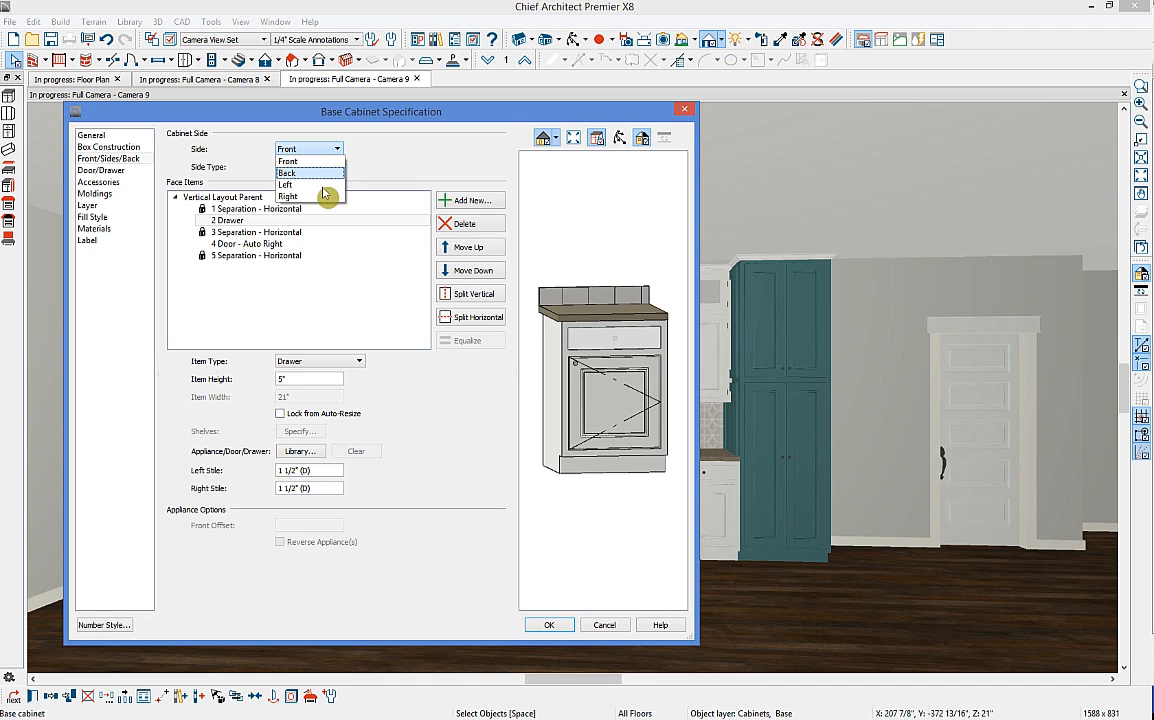
{"action": "left_click", "coordinate": [383, 138]}
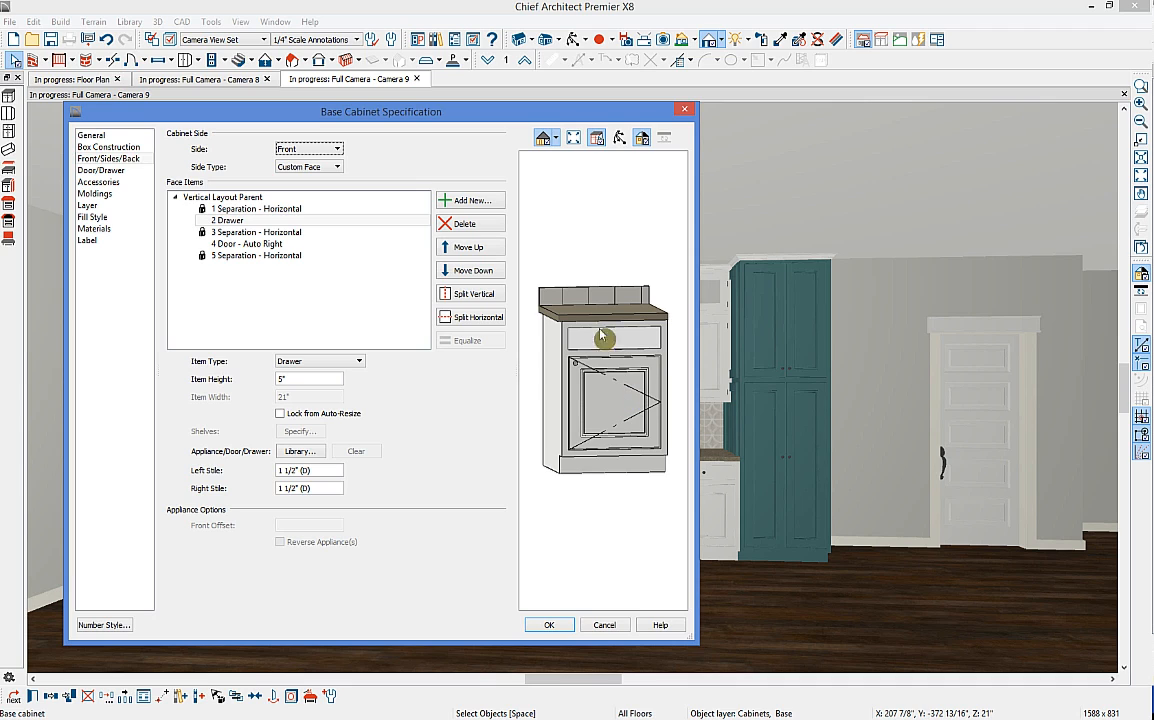
Step: Turn the door into a drawer, split it, and equalize the three drawer heights
{"action": "left_click", "coordinate": [628, 406]}
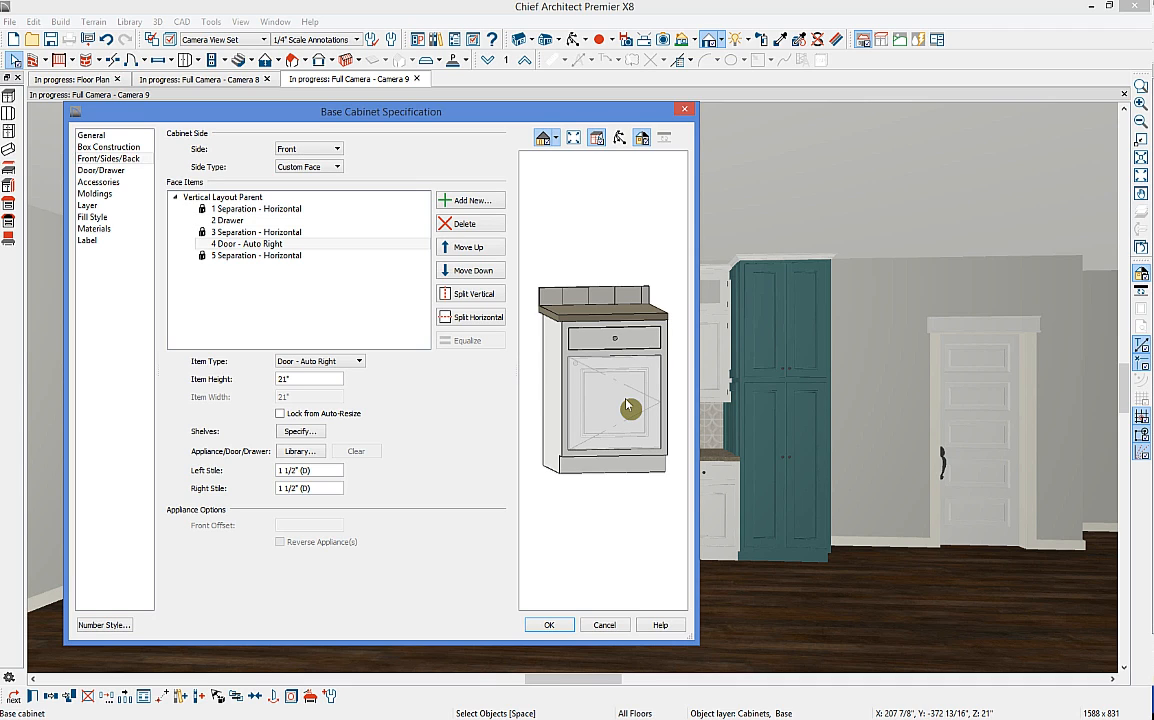
{"action": "left_click", "coordinate": [340, 361]}
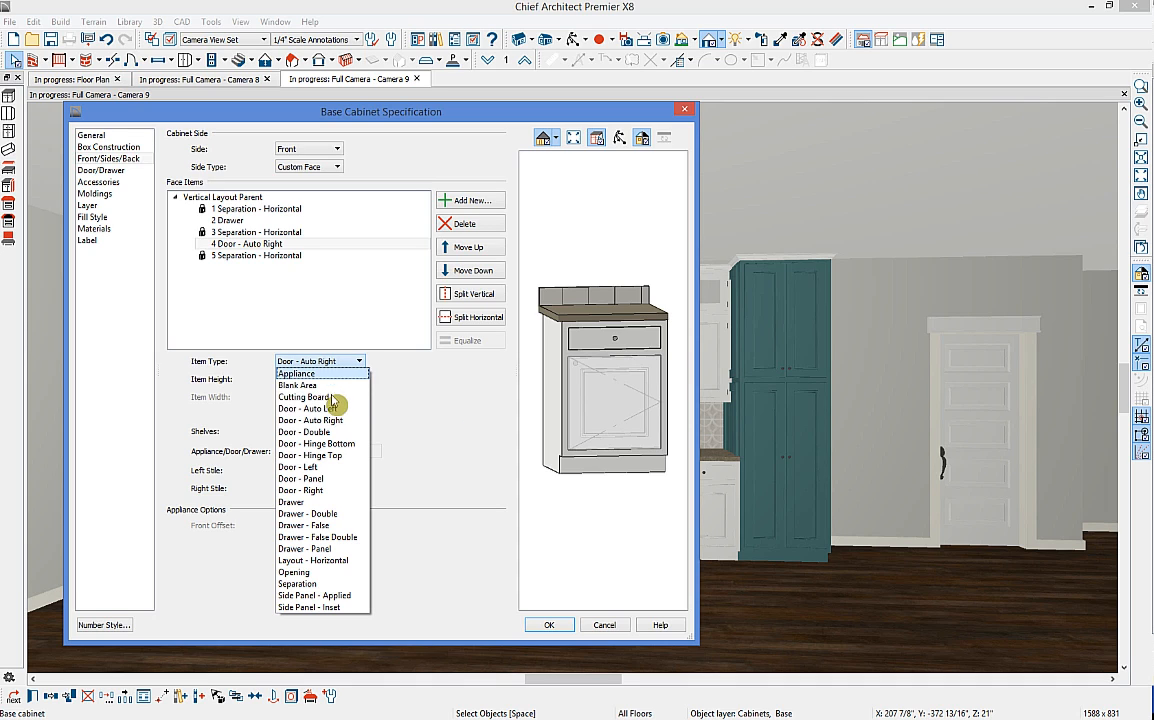
{"action": "left_click", "coordinate": [325, 502]}
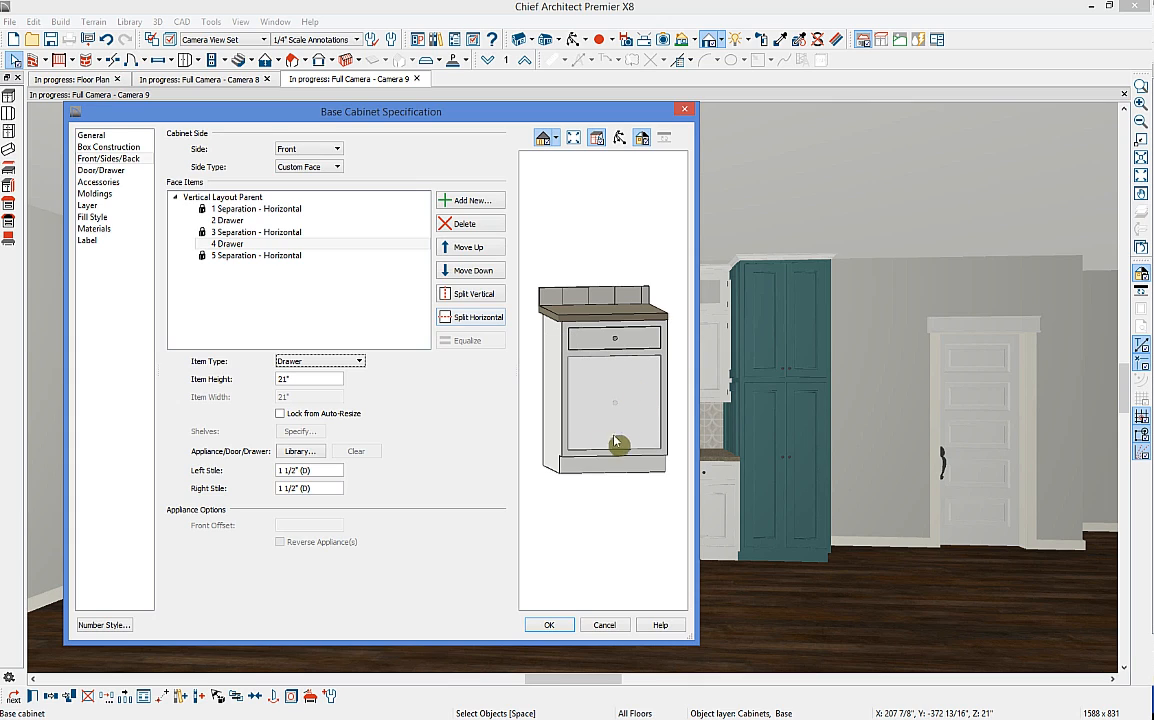
{"action": "left_click", "coordinate": [468, 320]}
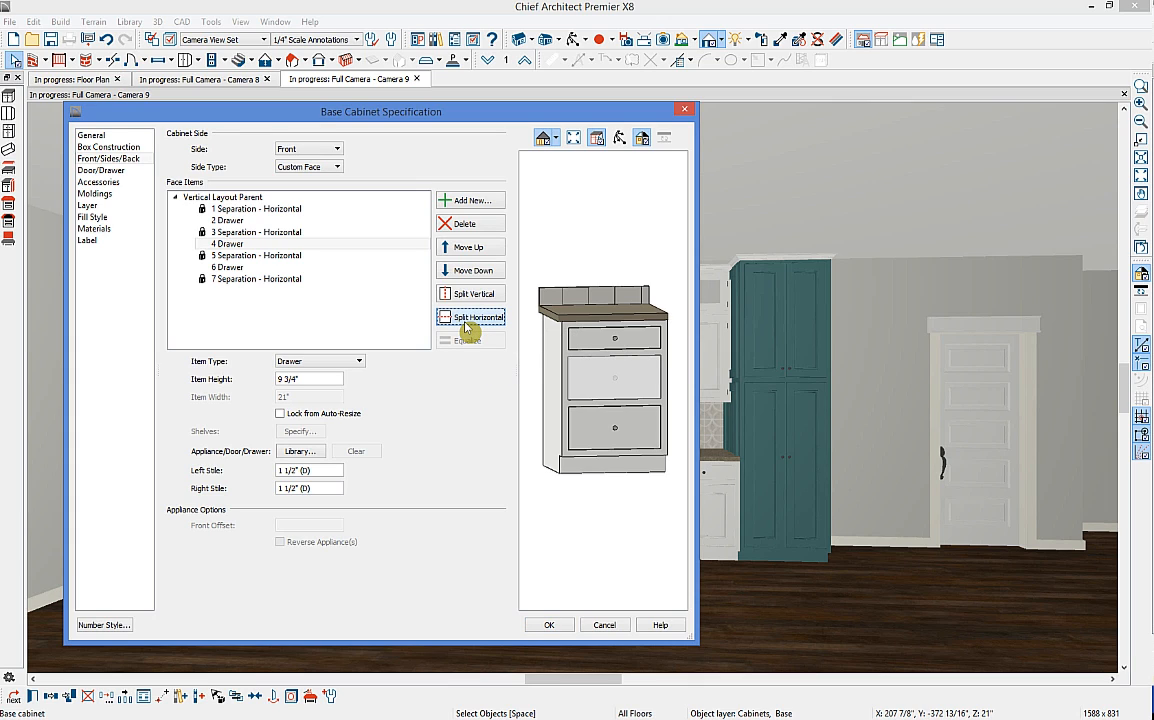
{"action": "left_click", "coordinate": [600, 418]}
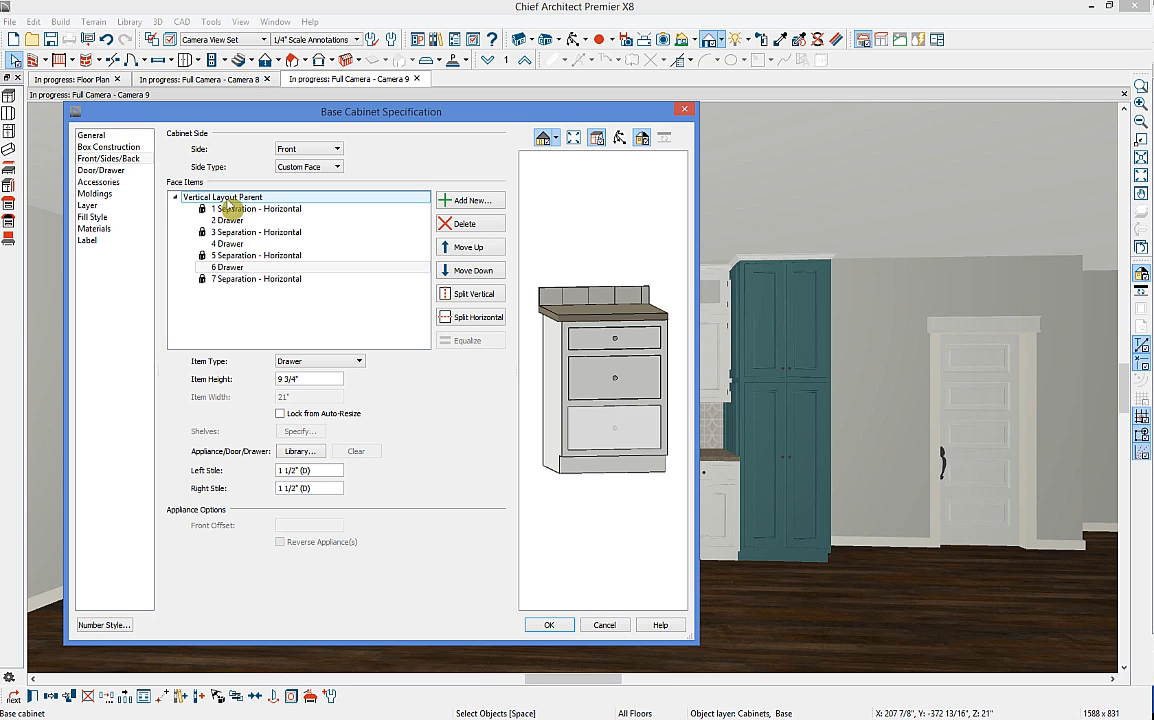
{"action": "left_click", "coordinate": [182, 197]}
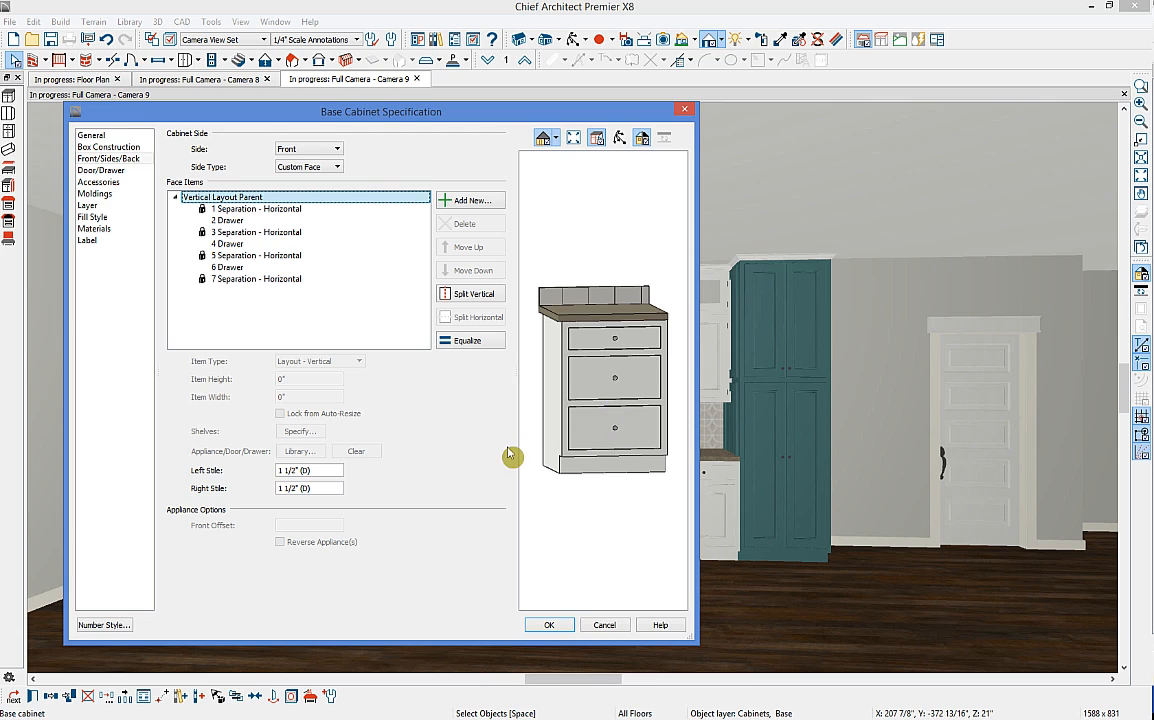
{"action": "left_click", "coordinate": [481, 345]}
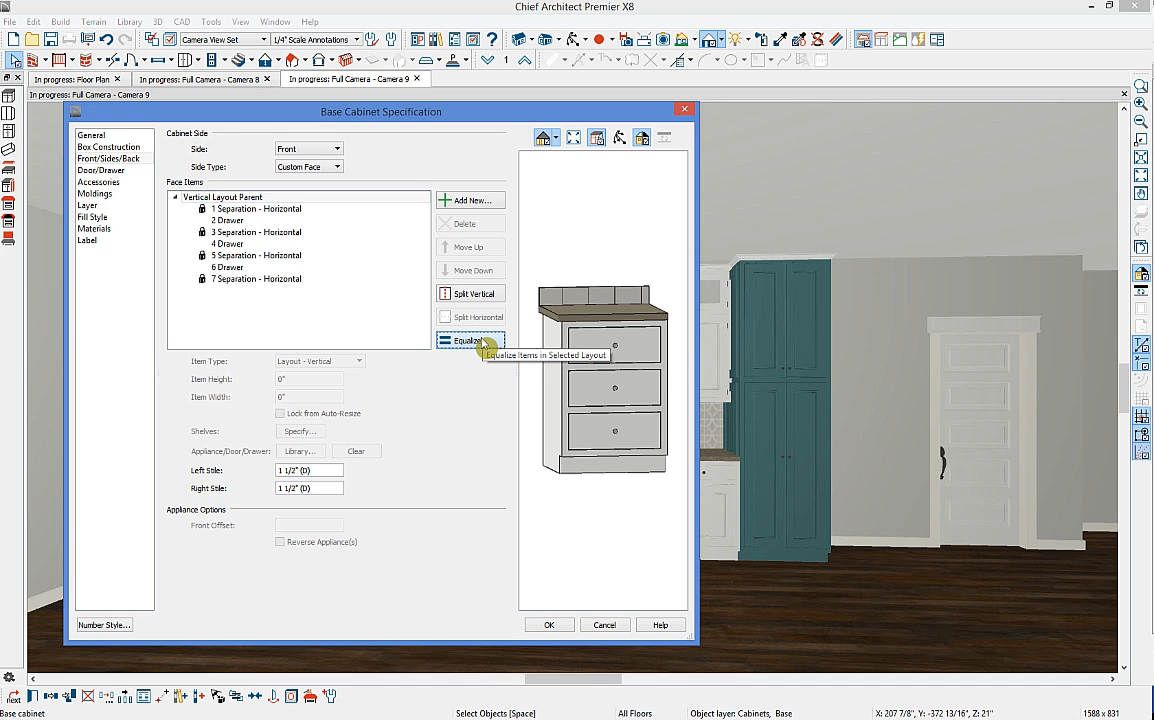
Step: Review door style, accessories, moldings, materials and label panels, apply, and close the camera view
{"action": "left_click", "coordinate": [131, 176]}
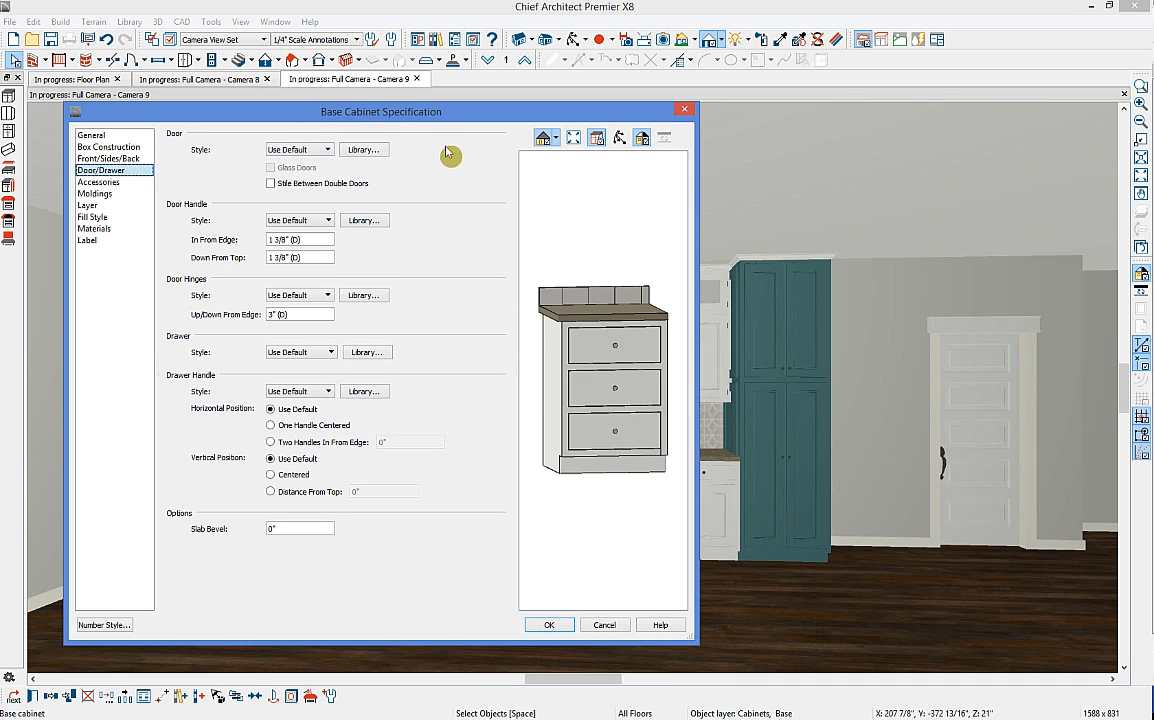
{"action": "left_click", "coordinate": [127, 182]}
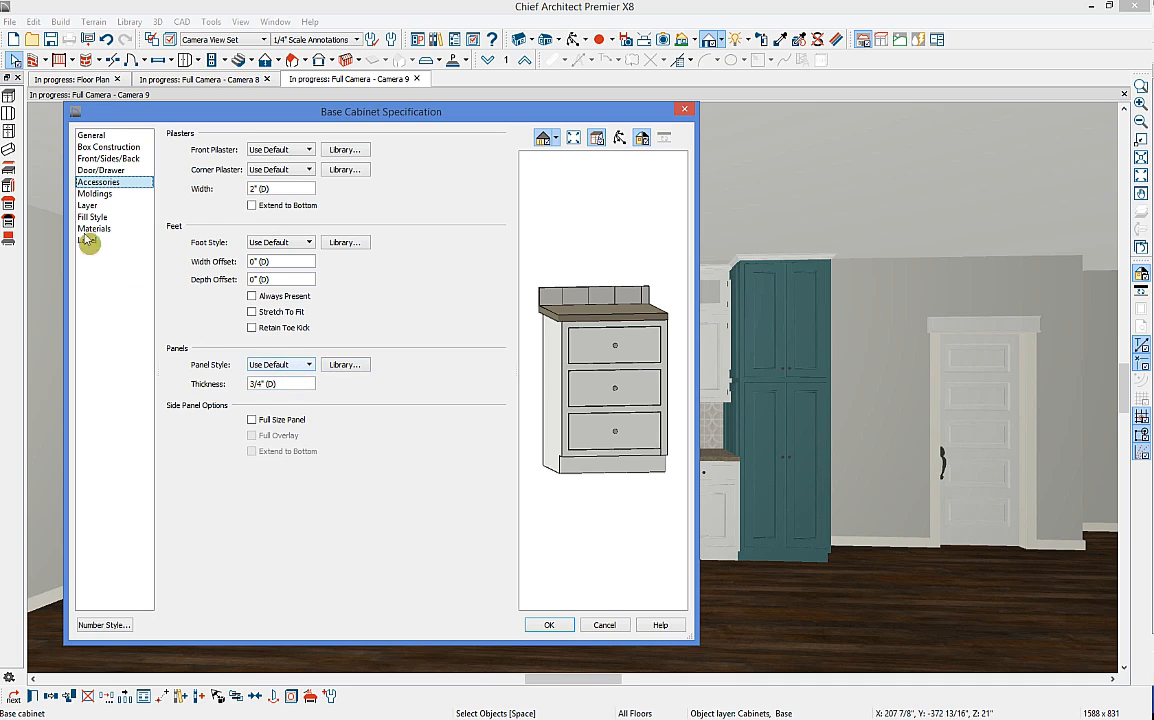
{"action": "left_click", "coordinate": [104, 195]}
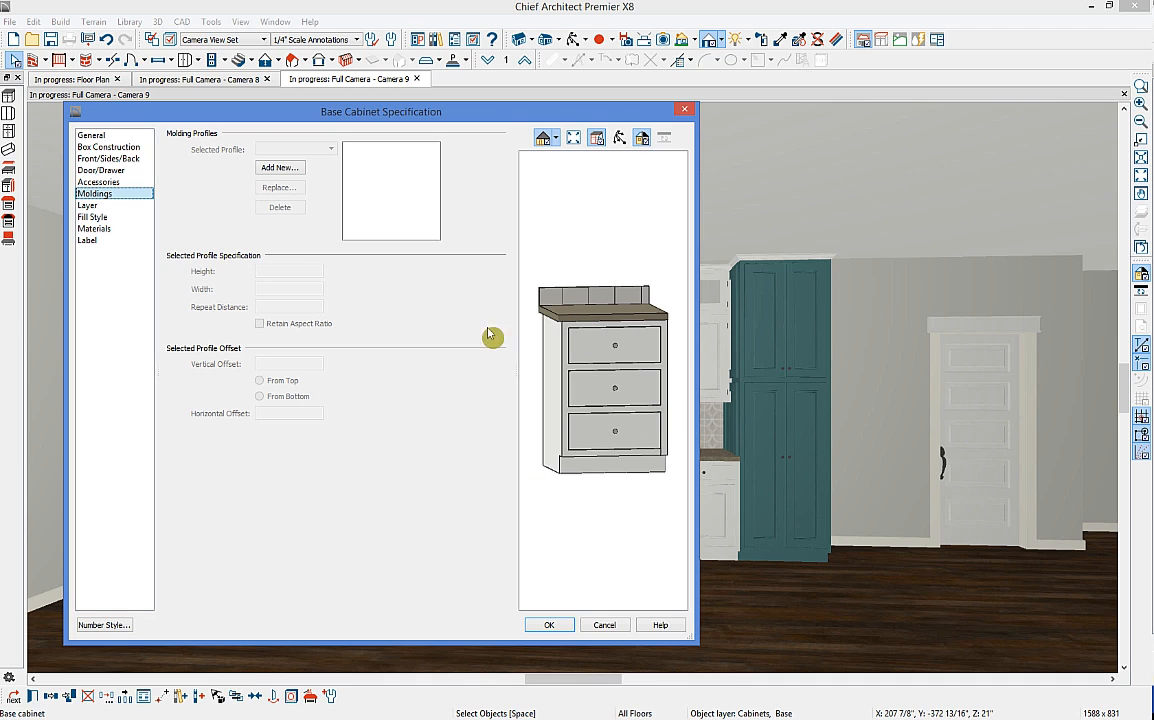
{"action": "left_click", "coordinate": [114, 229]}
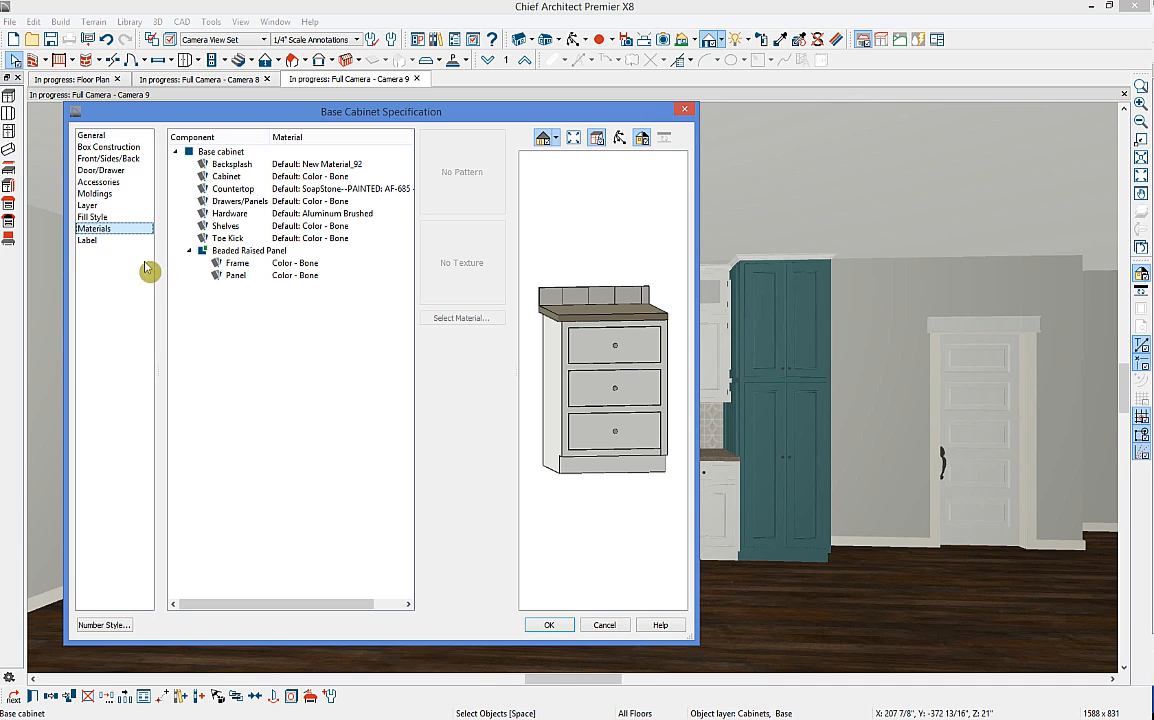
{"action": "left_click", "coordinate": [87, 240]}
{"action": "left_click", "coordinate": [549, 625]}
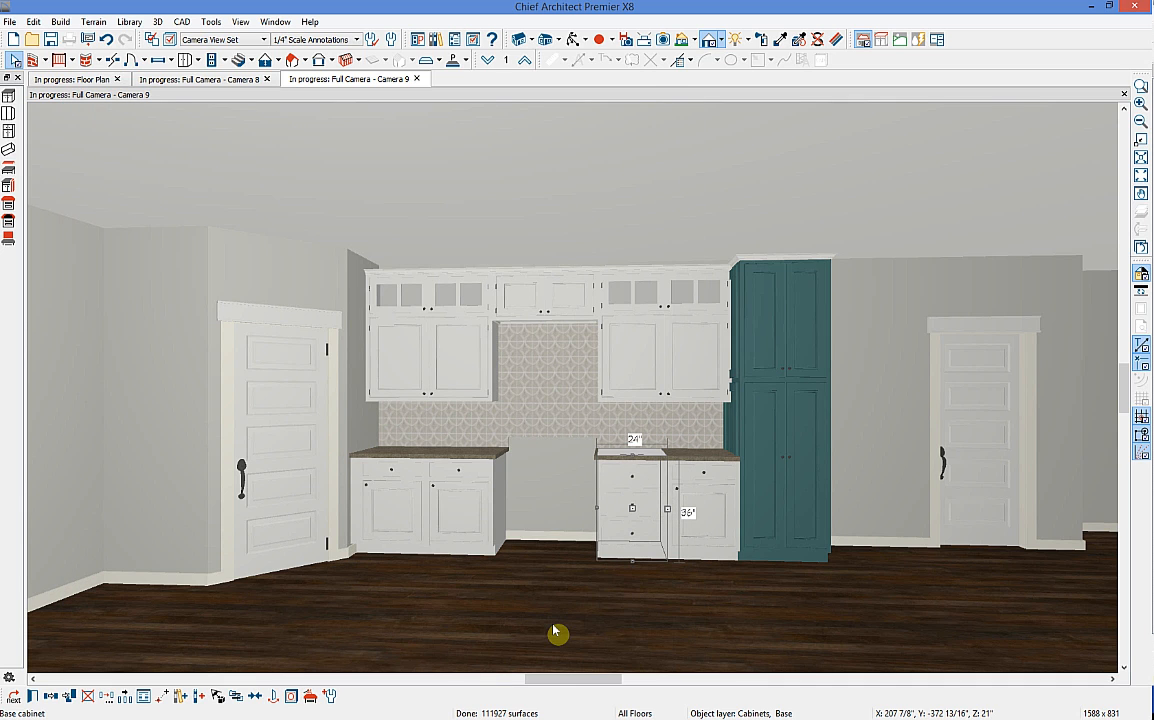
{"action": "key", "text": "Escape"}
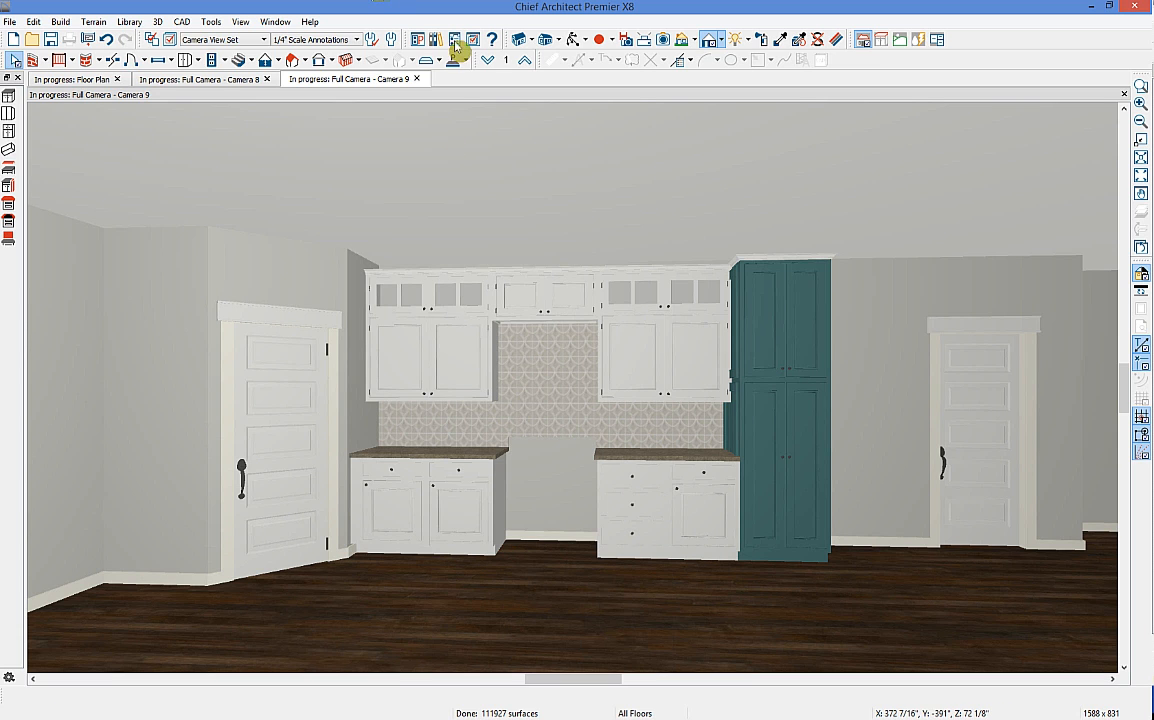
{"action": "left_click", "coordinate": [418, 79]}
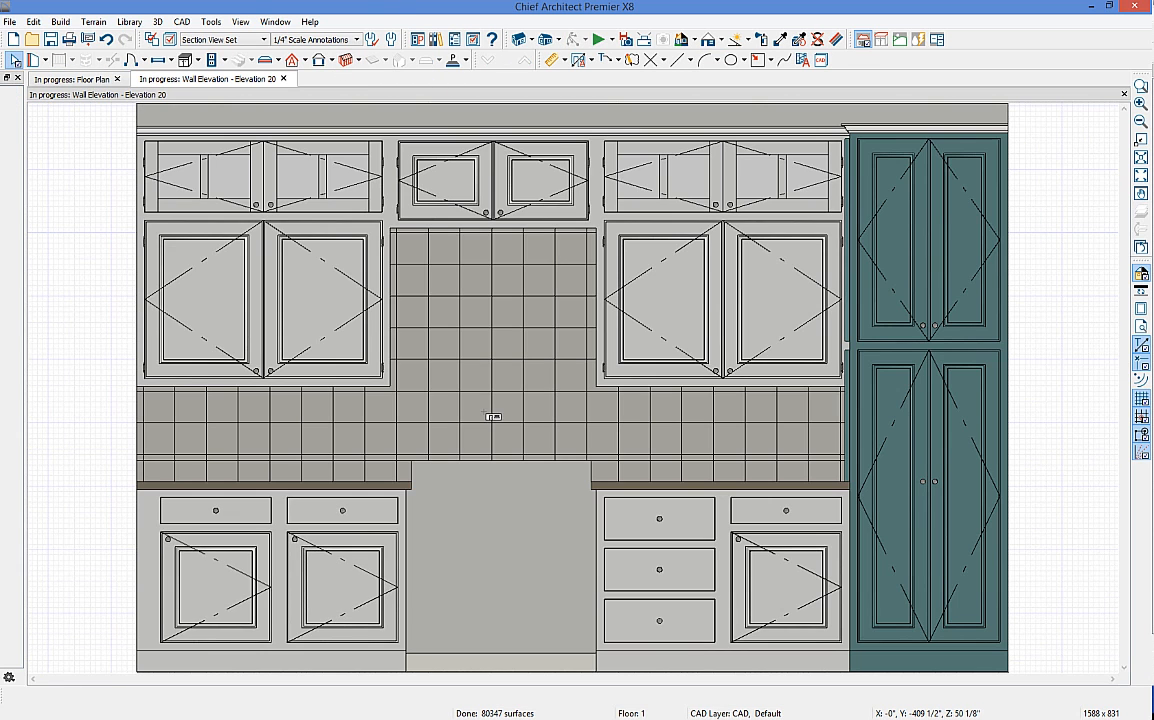
{"action": "scroll", "coordinate": [492, 410], "scroll_direction": "down", "scroll_amount": 2}
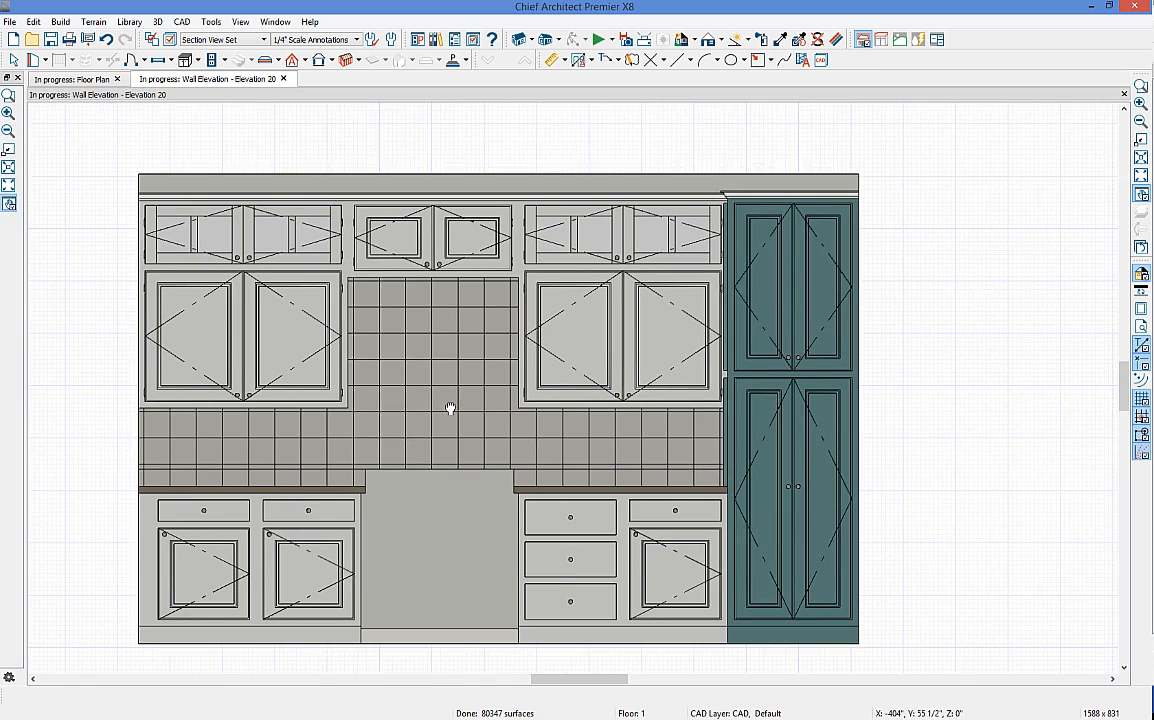
{"action": "scroll", "coordinate": [646, 281], "scroll_direction": "up", "scroll_amount": 2}
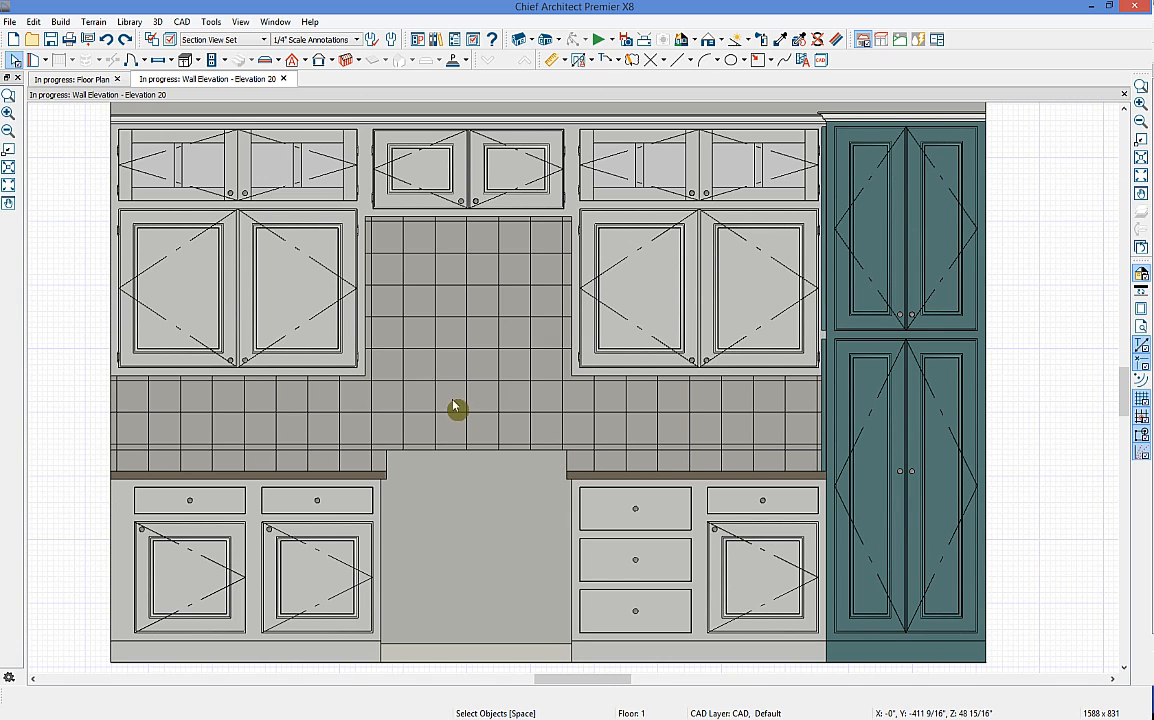
{"action": "left_click", "coordinate": [407, 181]}
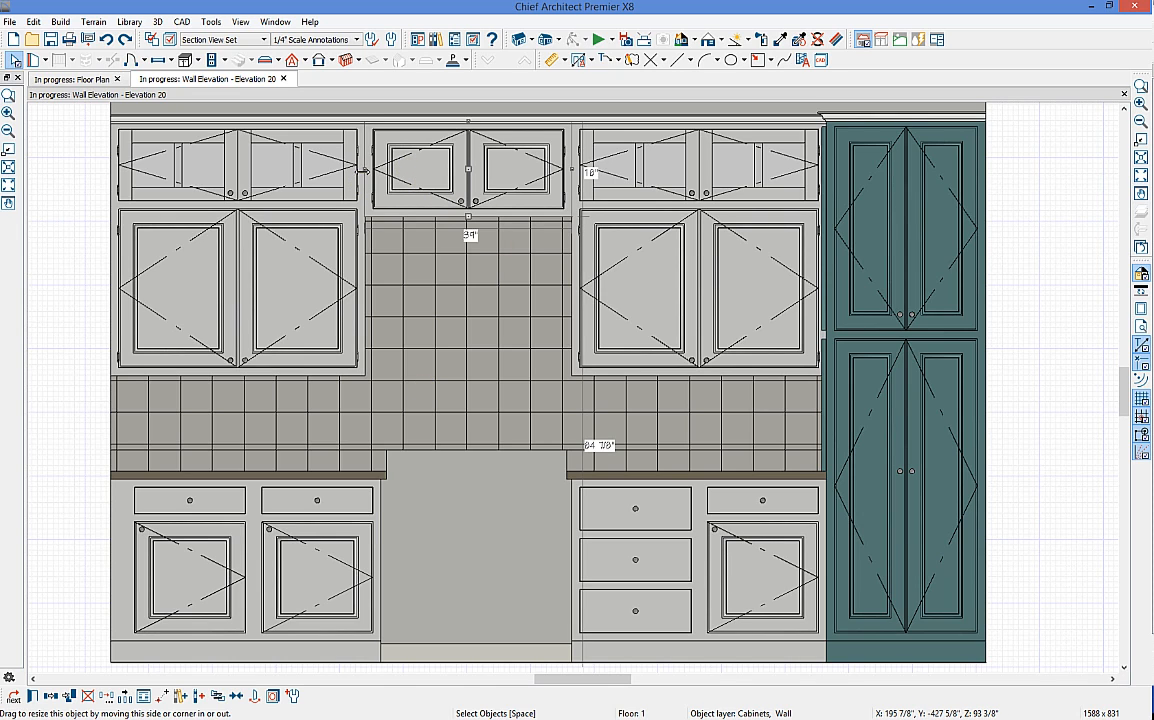
{"action": "left_click_drag", "start_coordinate": [369, 172], "coordinate": [378, 172]}
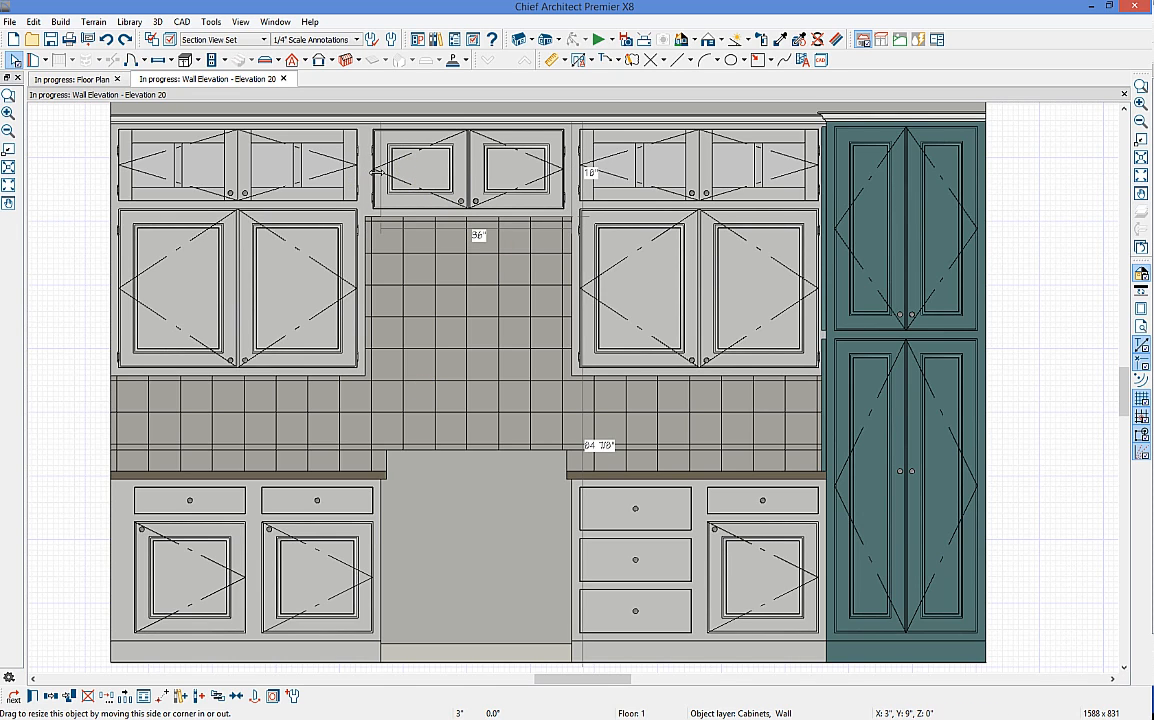
{"action": "left_click", "coordinate": [276, 263]}
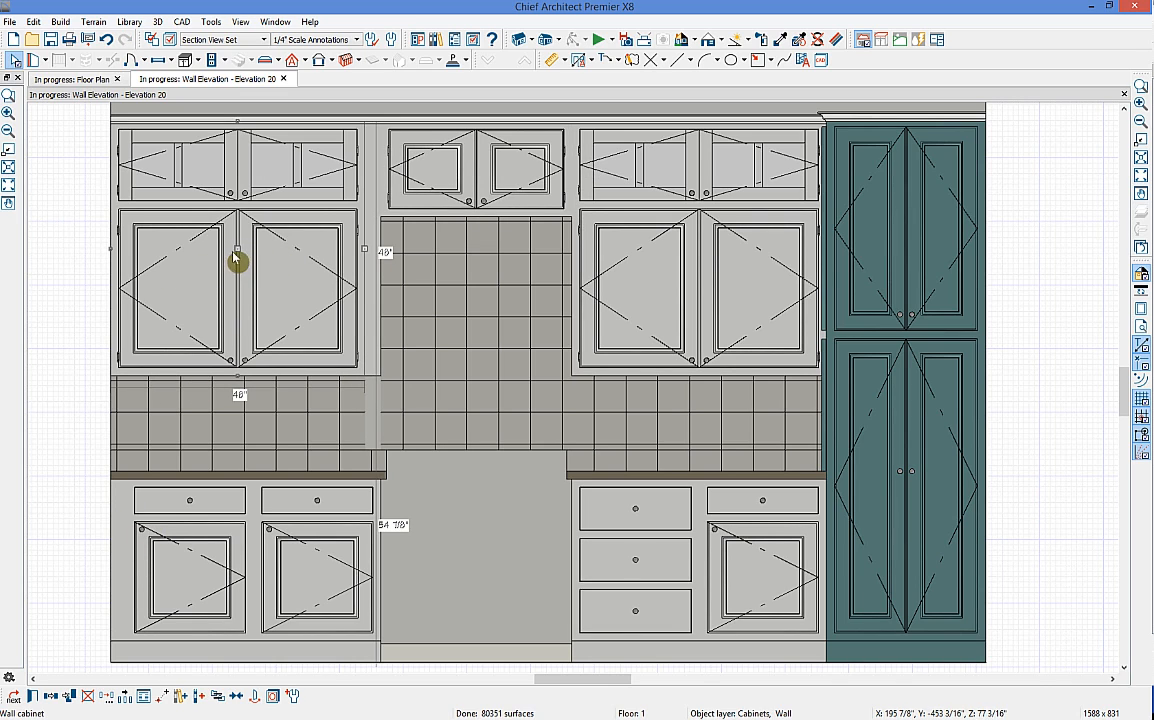
{"action": "left_click_drag", "start_coordinate": [237, 250], "coordinate": [262, 247]}
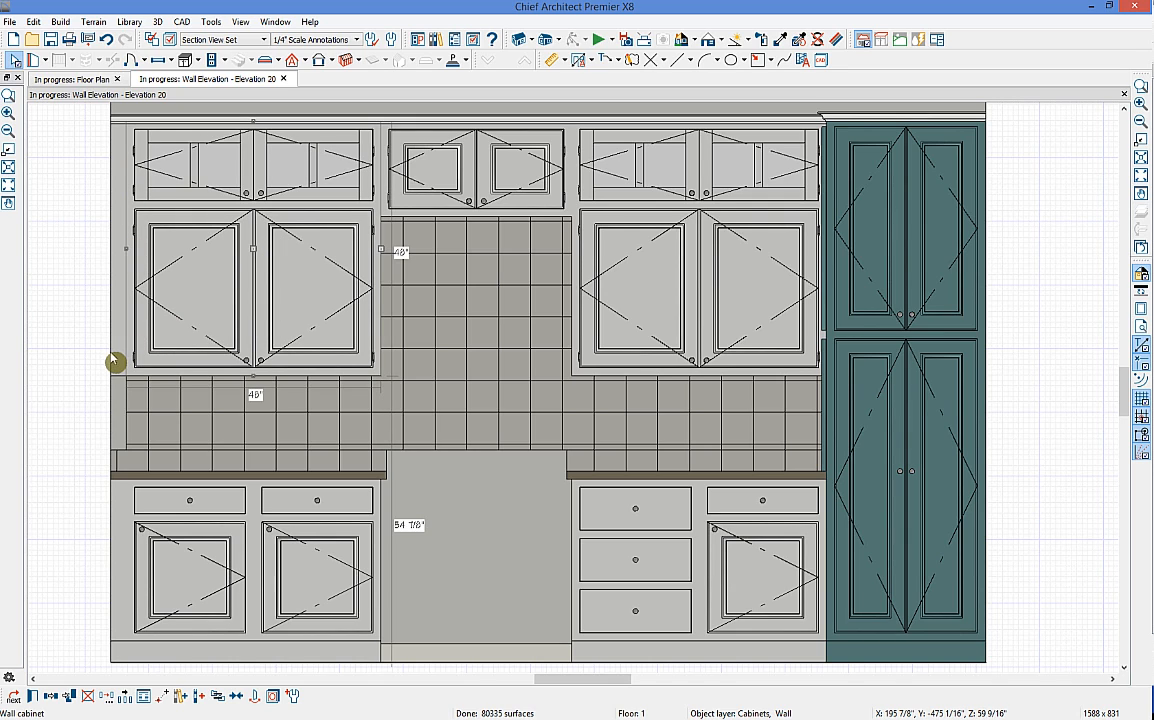
{"action": "key", "text": "Escape"}
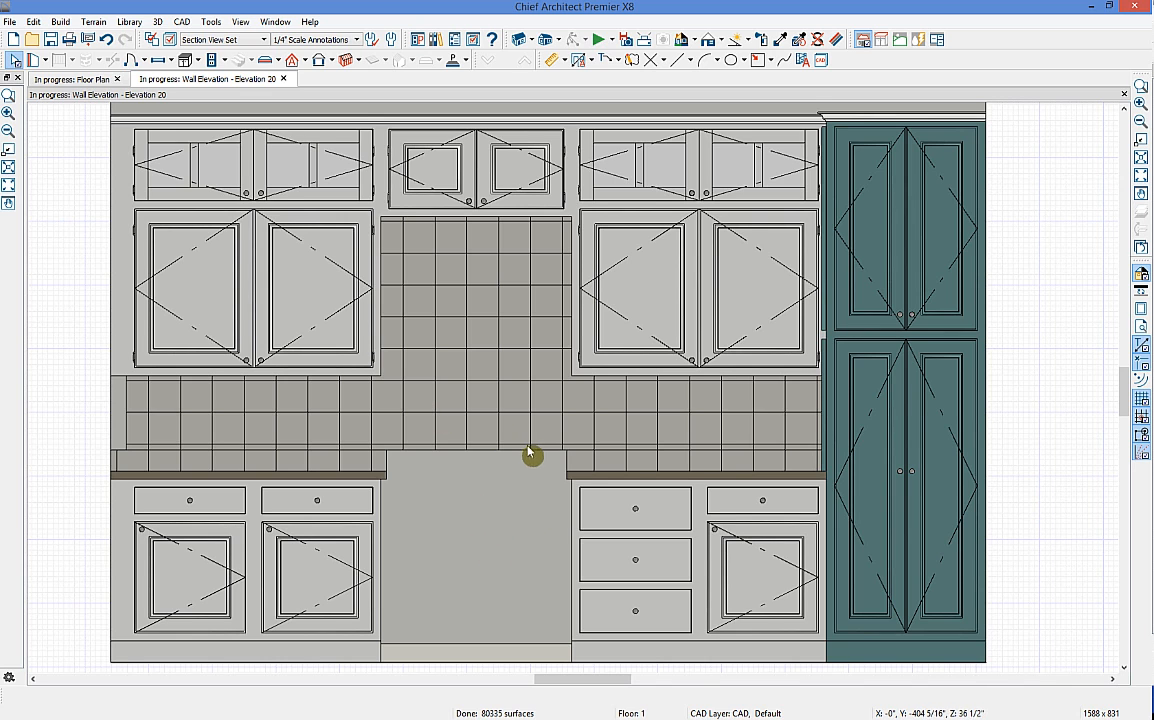
{"action": "scroll", "coordinate": [527, 454], "scroll_direction": "down", "scroll_amount": 2}
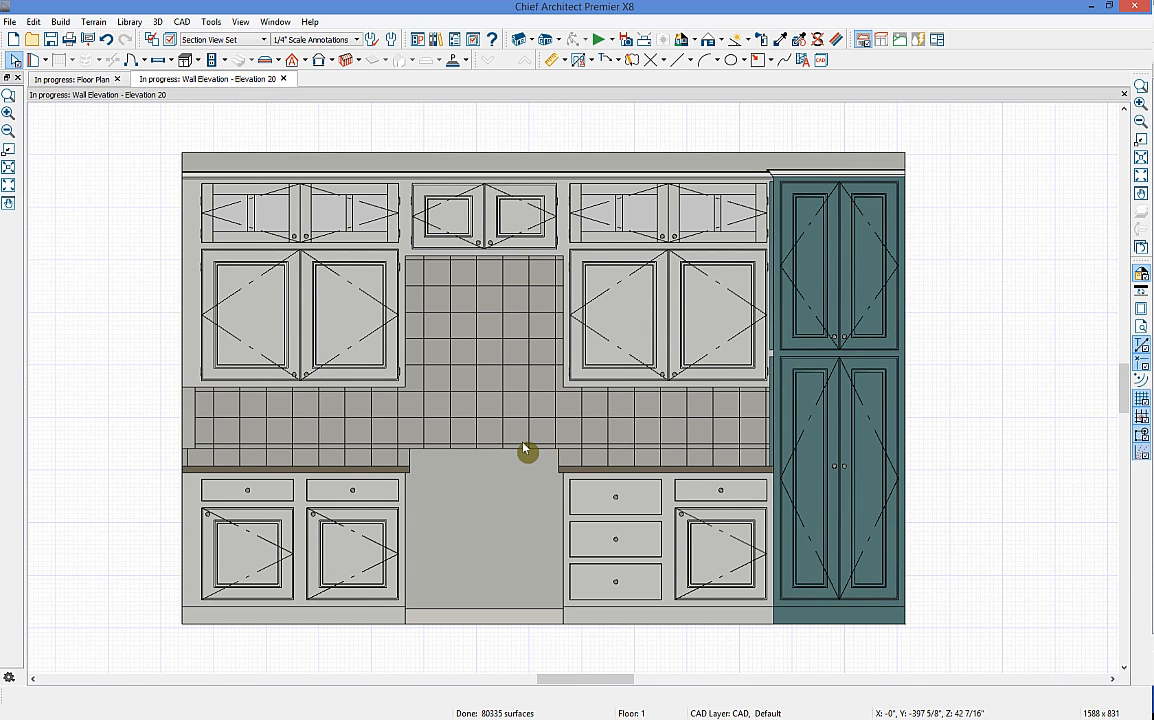
Step: Browse the Library to Core Catalogs > Architectural > Appliances > Ranges > Stand Alone
{"action": "left_click", "coordinate": [436, 39]}
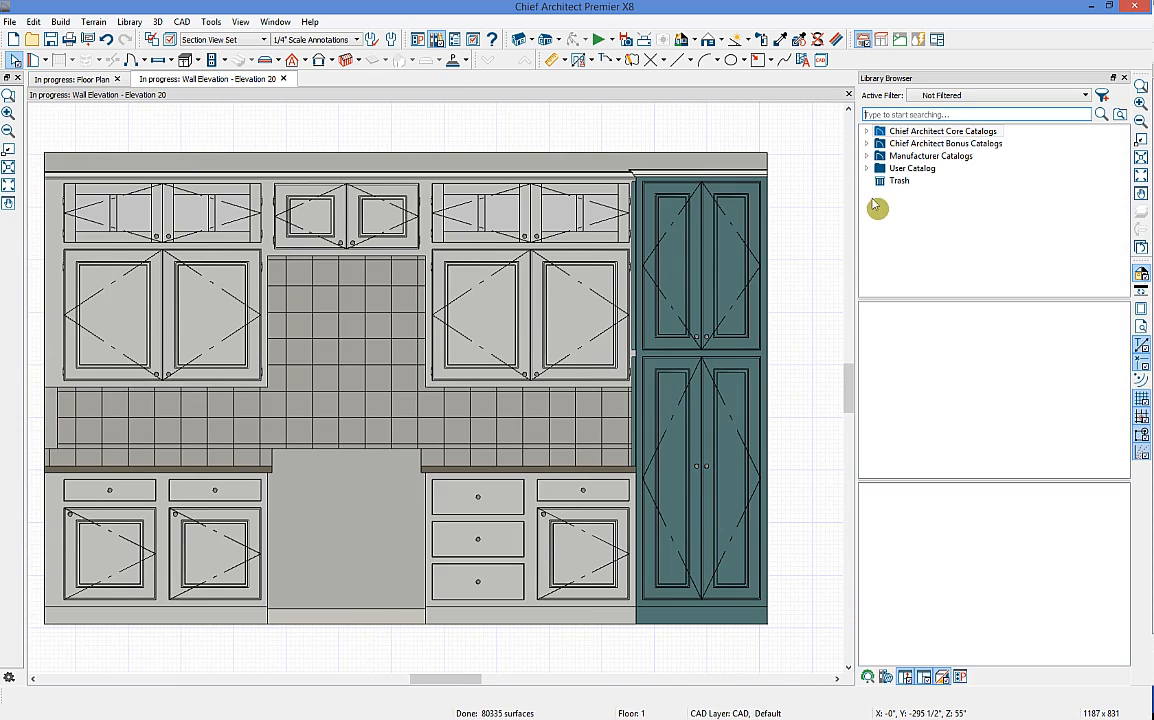
{"action": "double_click", "coordinate": [880, 132]}
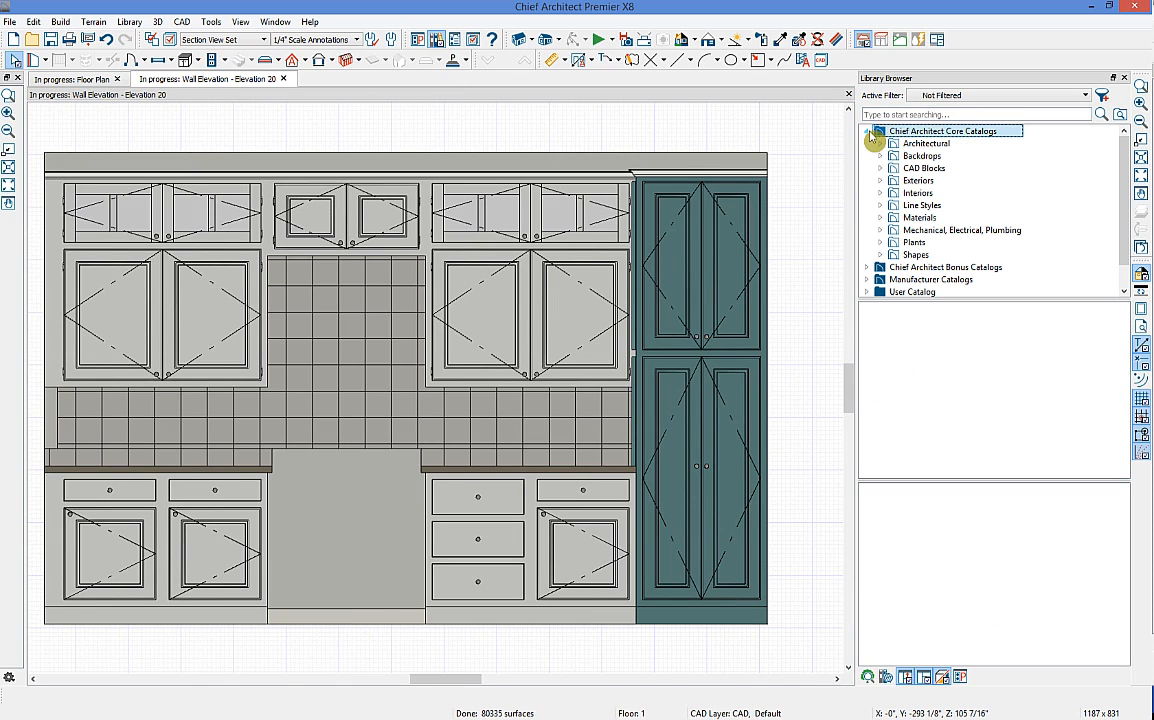
{"action": "left_click", "coordinate": [881, 144]}
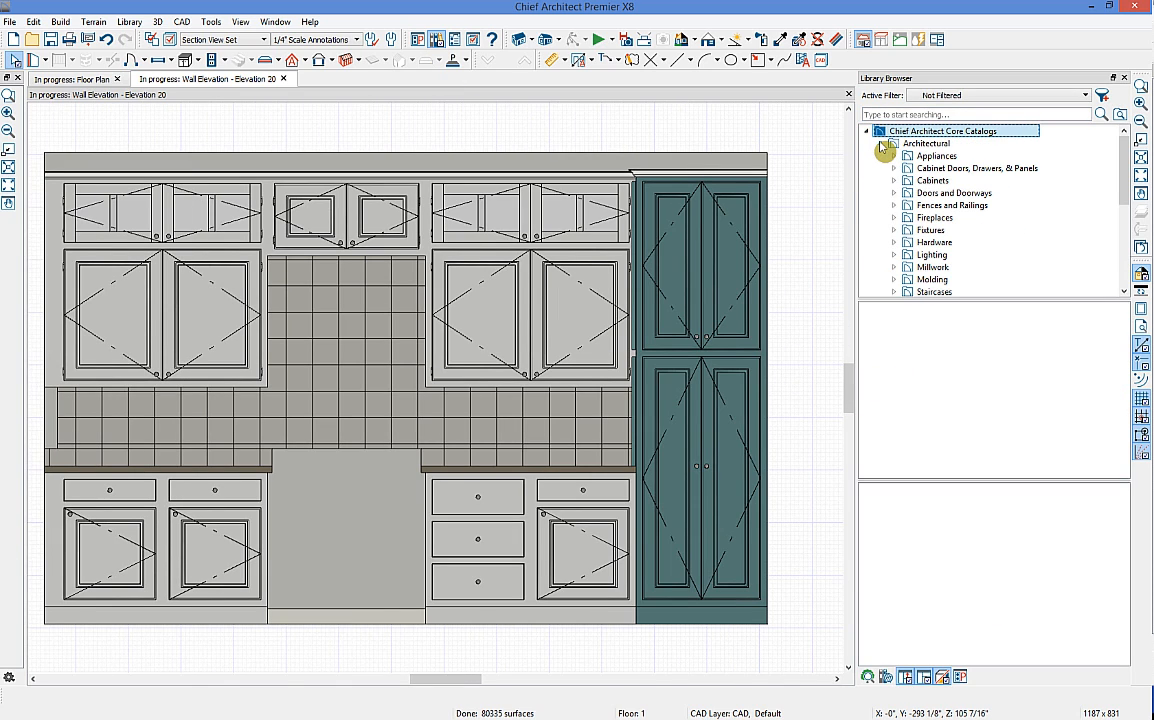
{"action": "scroll", "coordinate": [975, 180], "scroll_direction": "down", "scroll_amount": 1}
{"action": "scroll", "coordinate": [975, 180], "scroll_direction": "up", "scroll_amount": 1}
{"action": "double_click", "coordinate": [945, 157]}
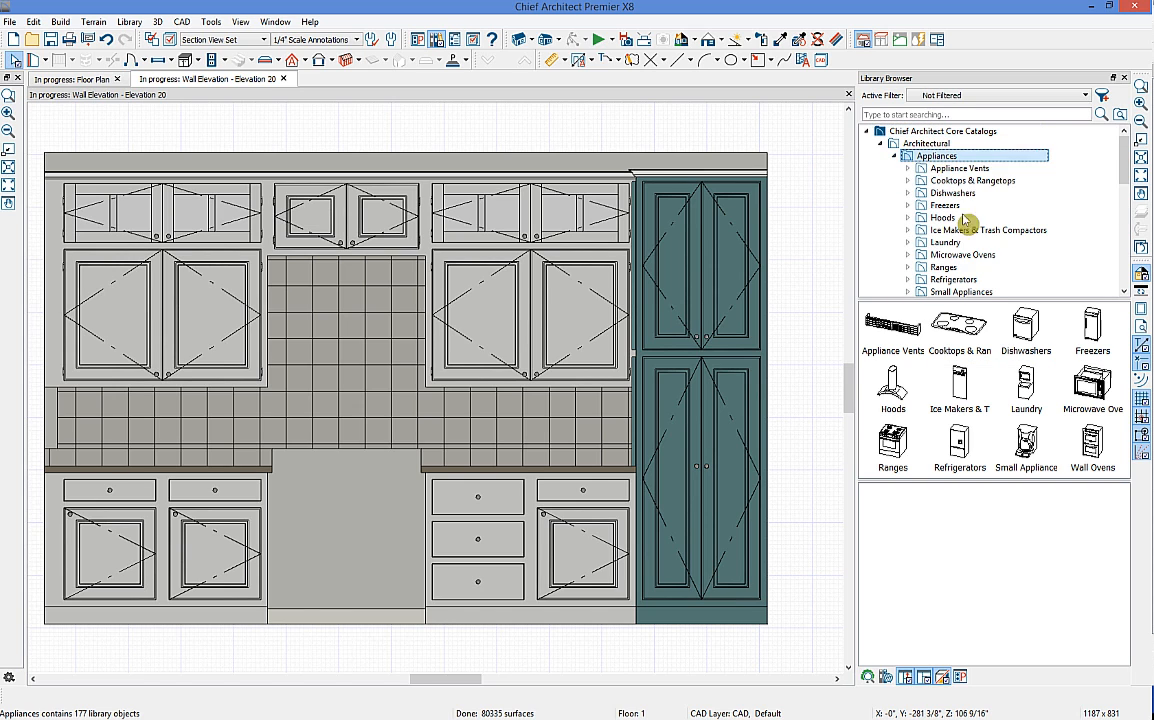
{"action": "left_click", "coordinate": [945, 267]}
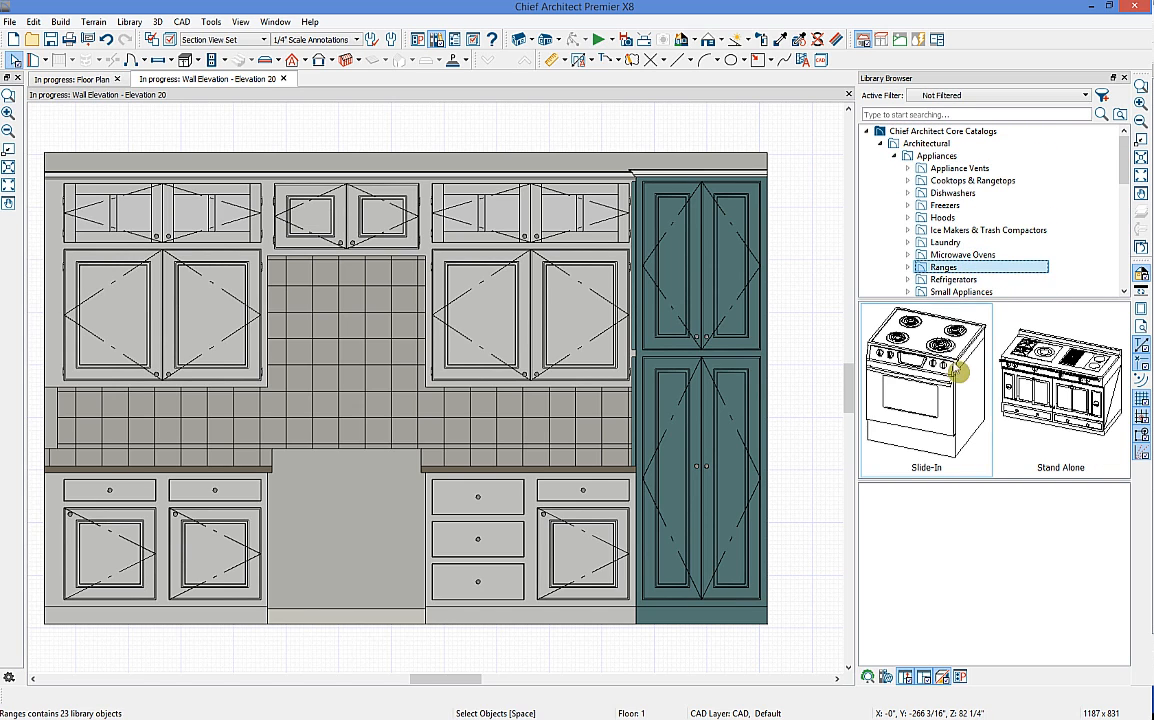
{"action": "double_click", "coordinate": [1043, 376]}
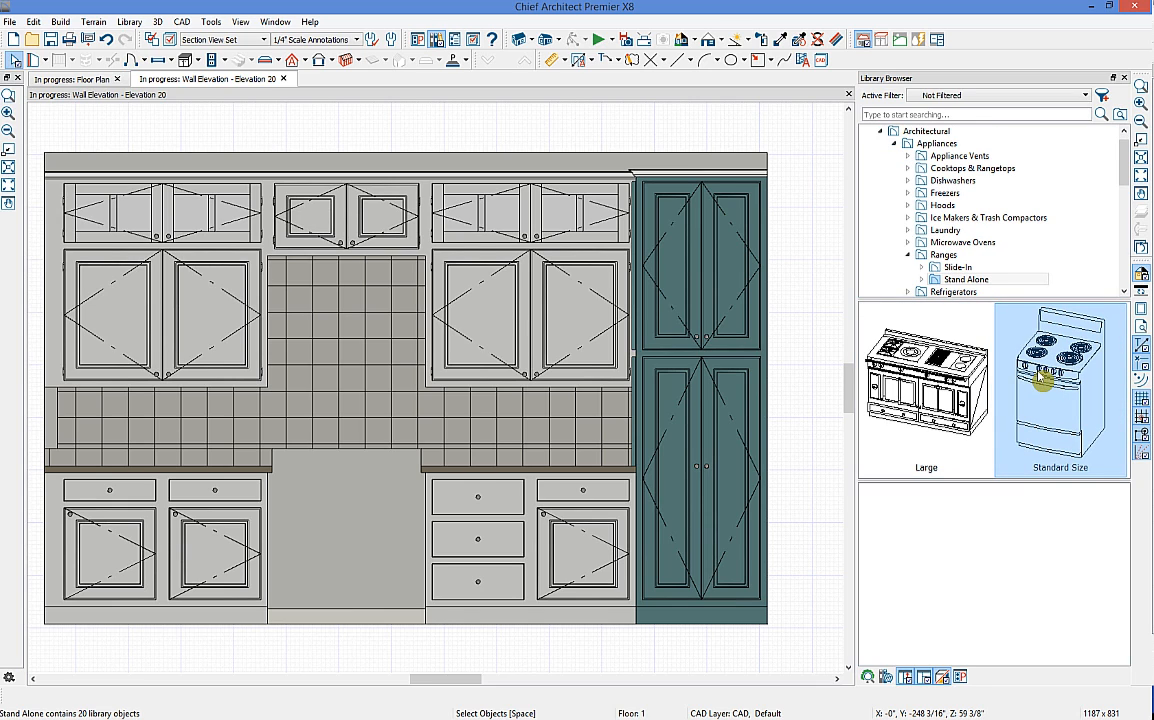
{"action": "double_click", "coordinate": [1040, 378]}
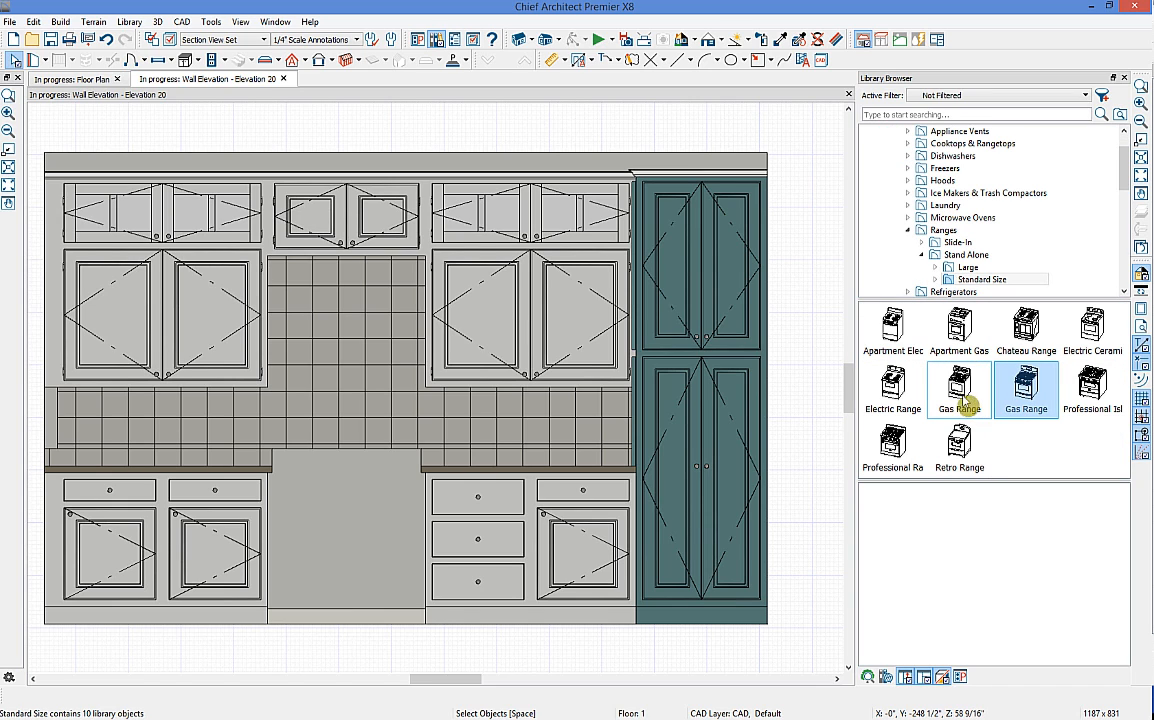
Step: Place the Large Professional range in the gap between the base cabinets
{"action": "left_click", "coordinate": [1018, 375]}
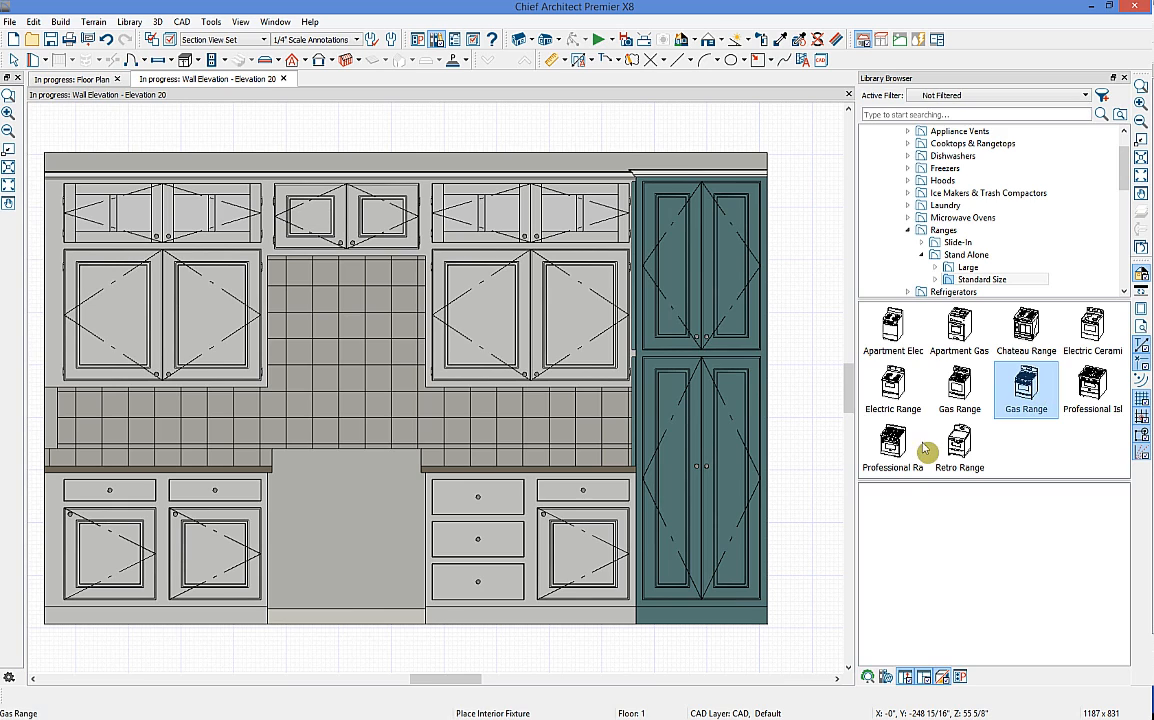
{"action": "left_click", "coordinate": [890, 445]}
{"action": "left_click", "coordinate": [968, 280]}
{"action": "left_click", "coordinate": [968, 267]}
{"action": "left_click", "coordinate": [890, 445]}
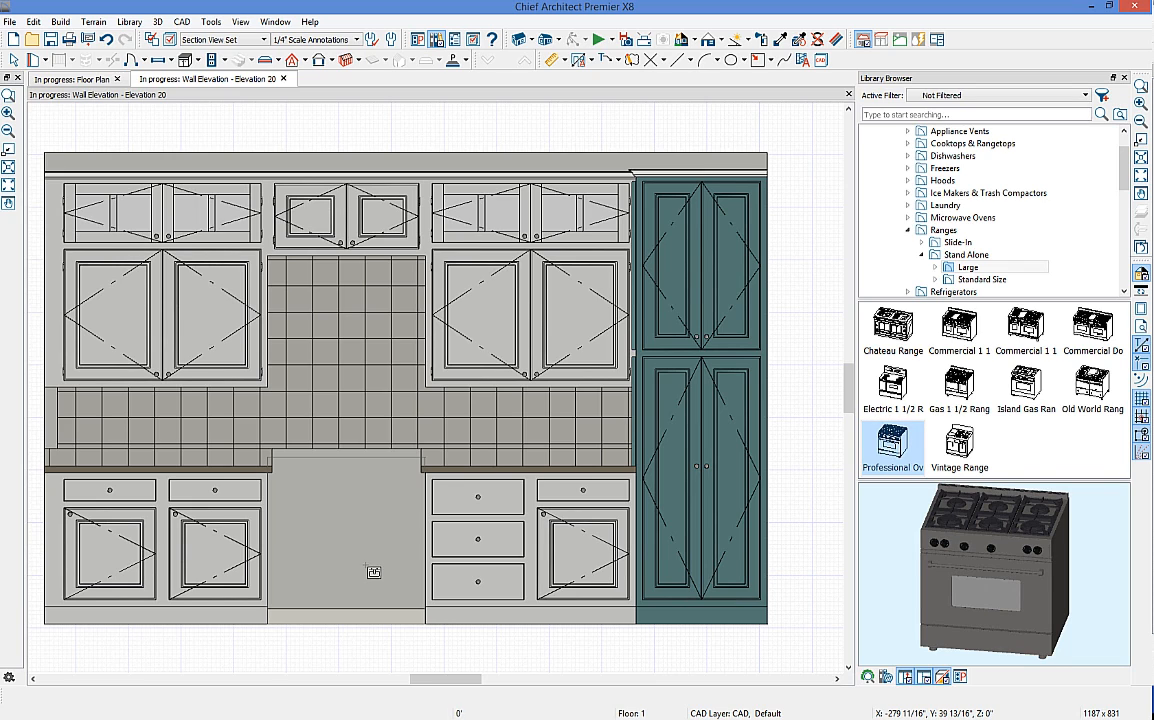
{"action": "left_click", "coordinate": [373, 572]}
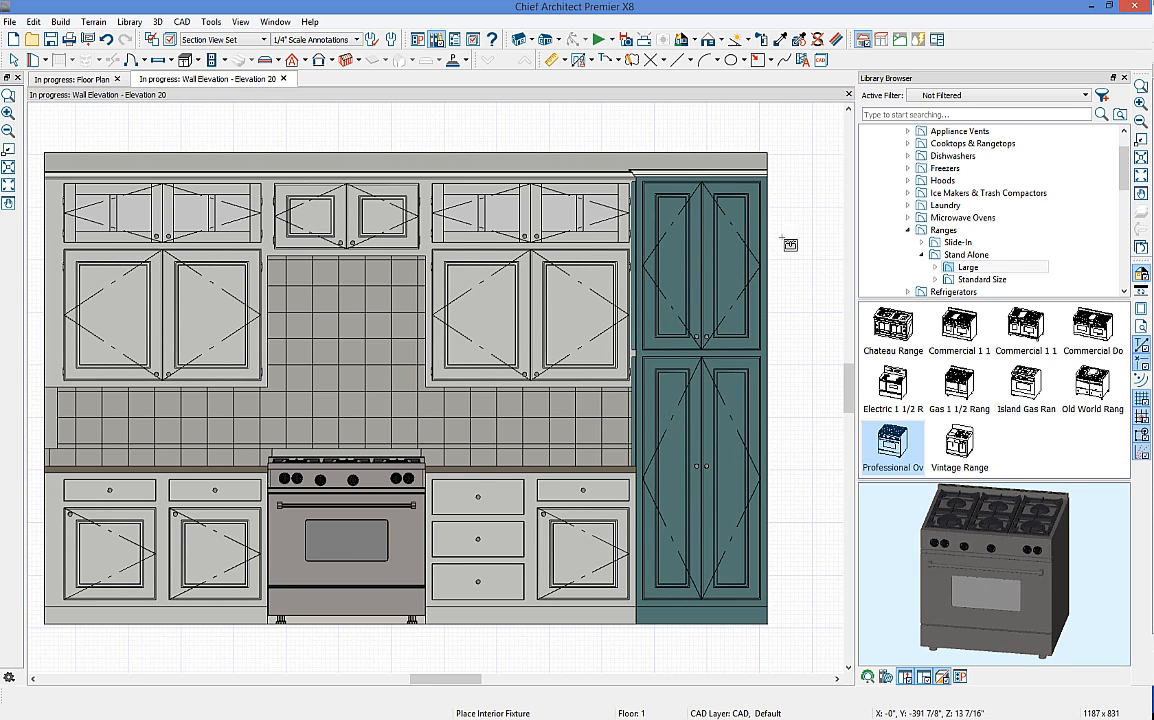
{"action": "left_click", "coordinate": [1124, 78]}
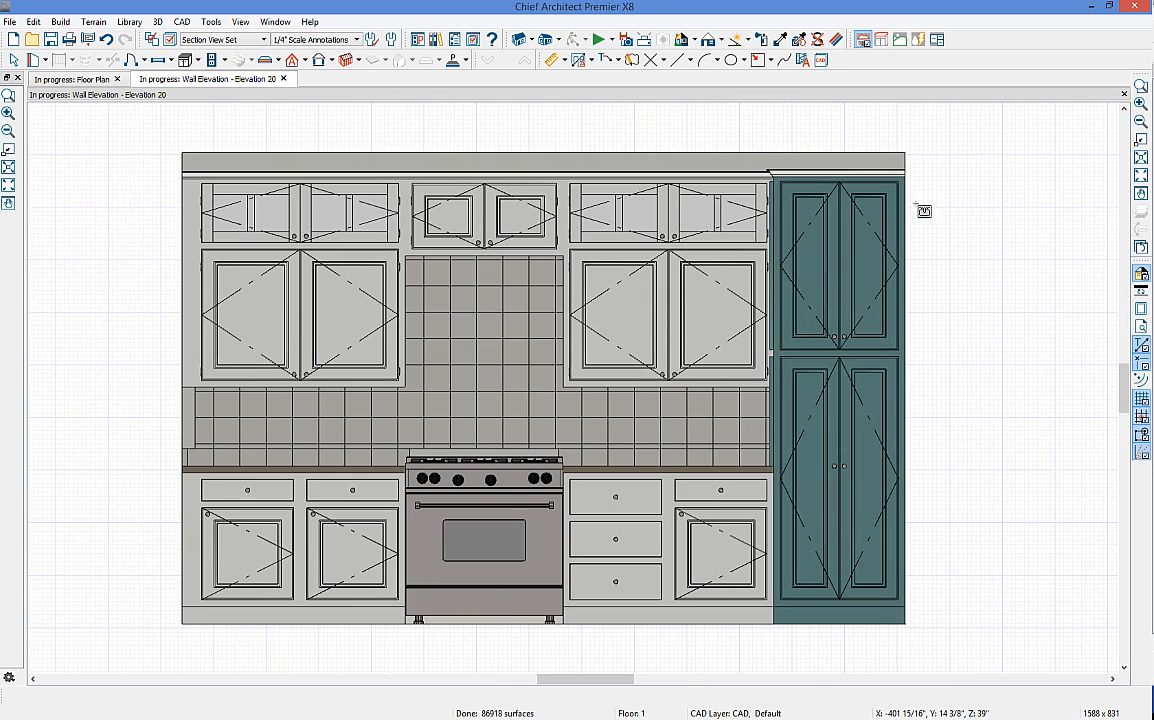
Step: Switch to NKBA Annotations and generate NKBA Auto Elevation Dimensions
{"action": "left_click", "coordinate": [592, 61]}
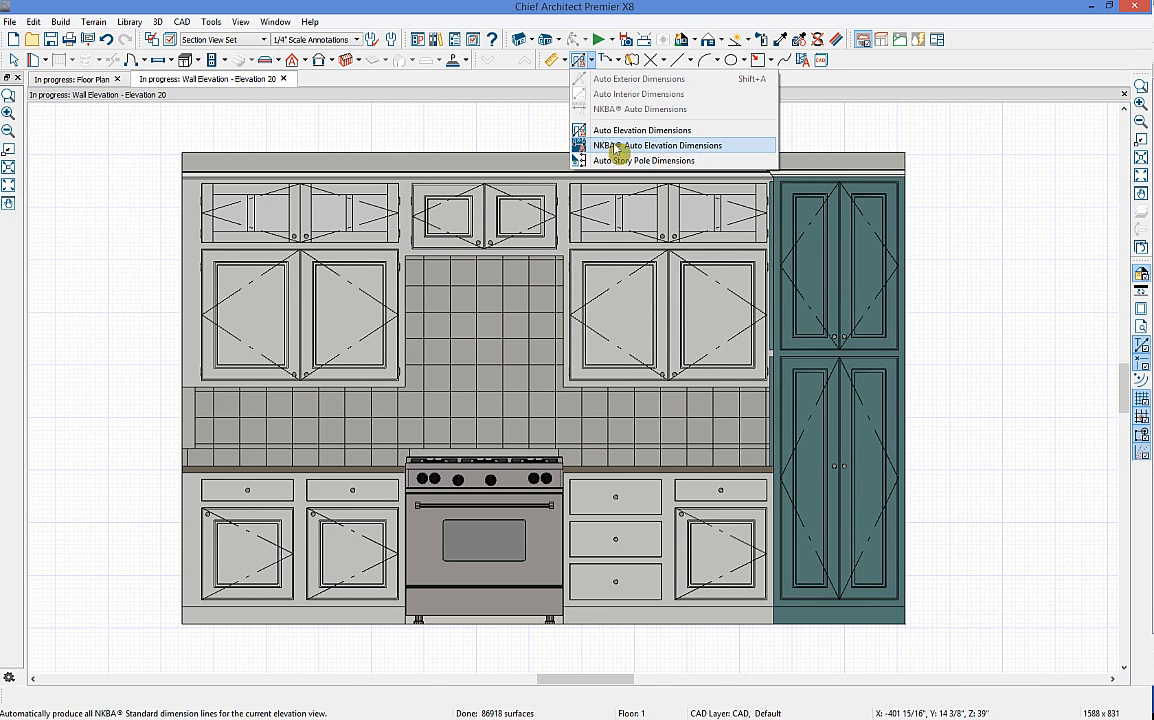
{"action": "left_click", "coordinate": [305, 39]}
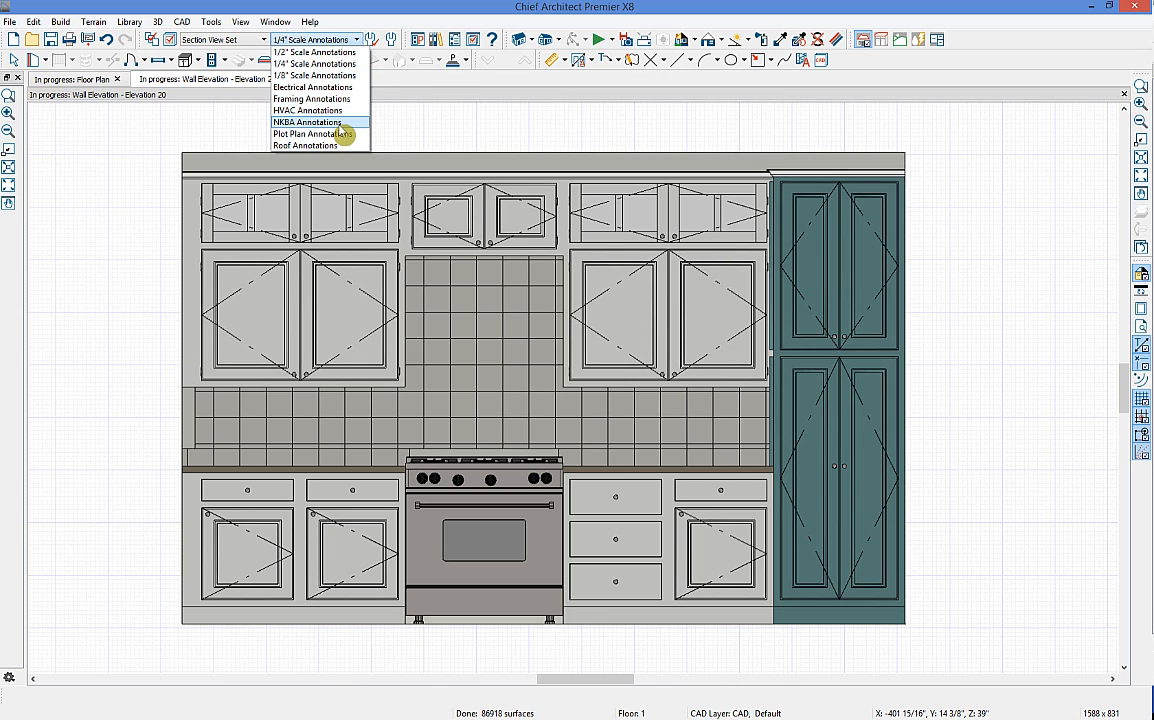
{"action": "left_click", "coordinate": [336, 123]}
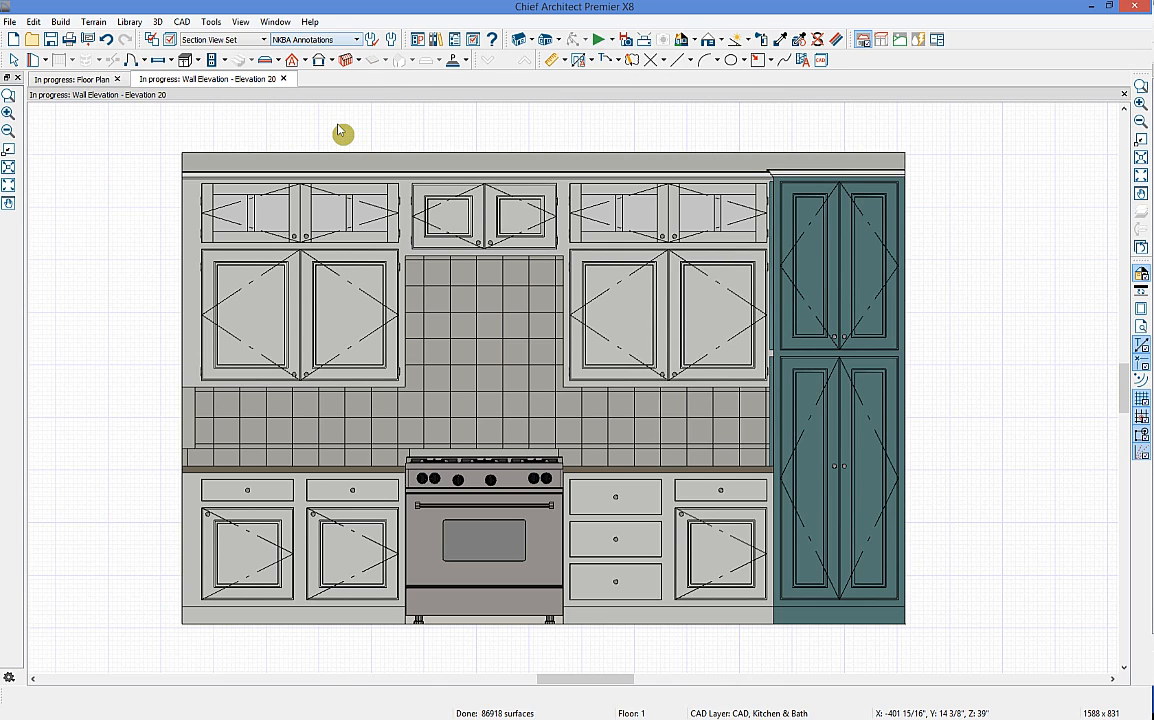
{"action": "left_click", "coordinate": [590, 59]}
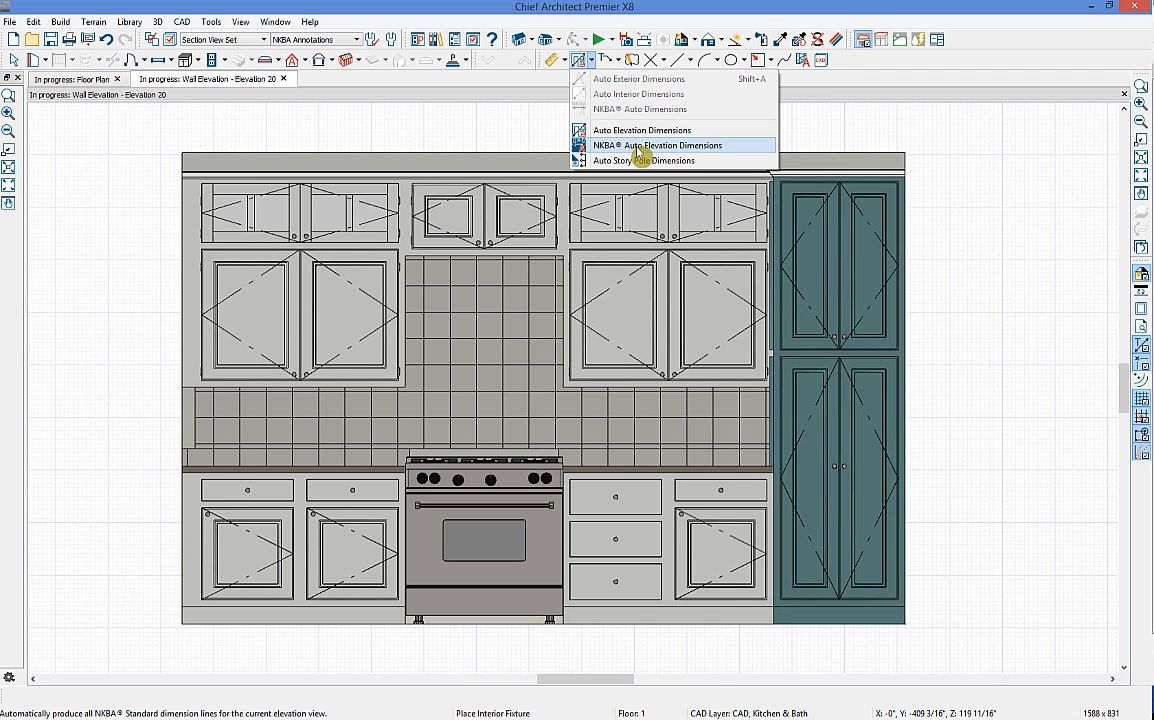
{"action": "left_click", "coordinate": [641, 146]}
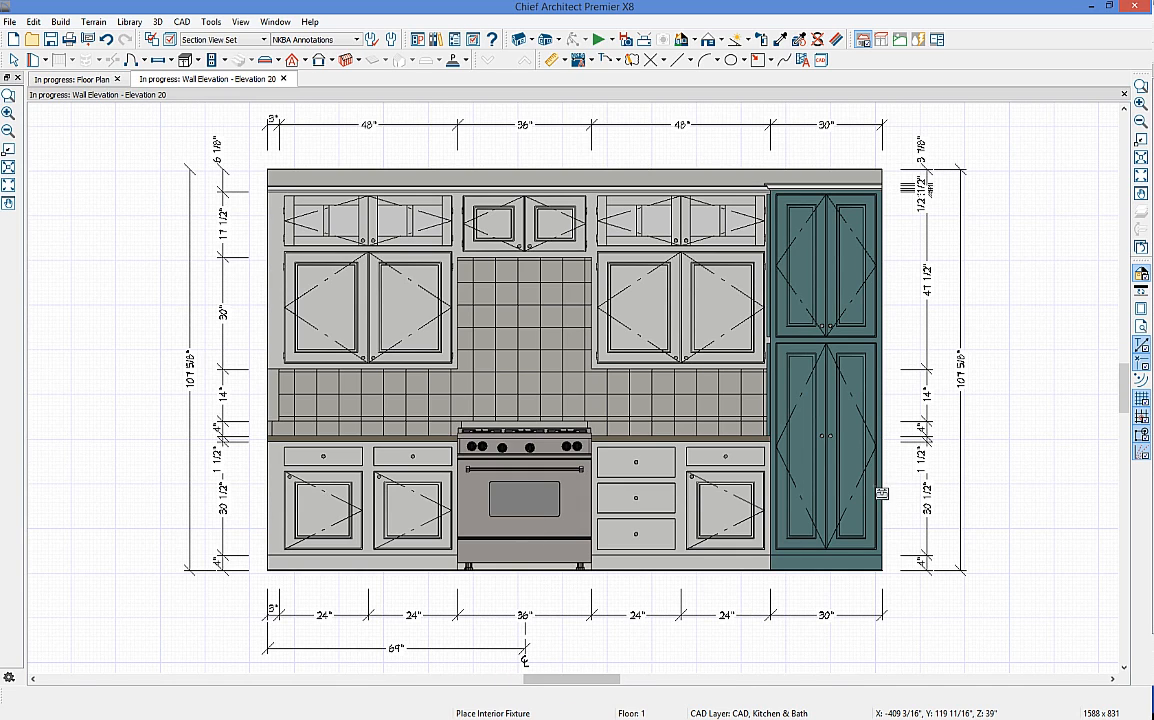
{"action": "key", "text": "space"}
Step: Rework the pantry's vertical dimension, merging the 14, 4 and bottom 4-inch segments into 36 inches
{"action": "left_click", "coordinate": [930, 455]}
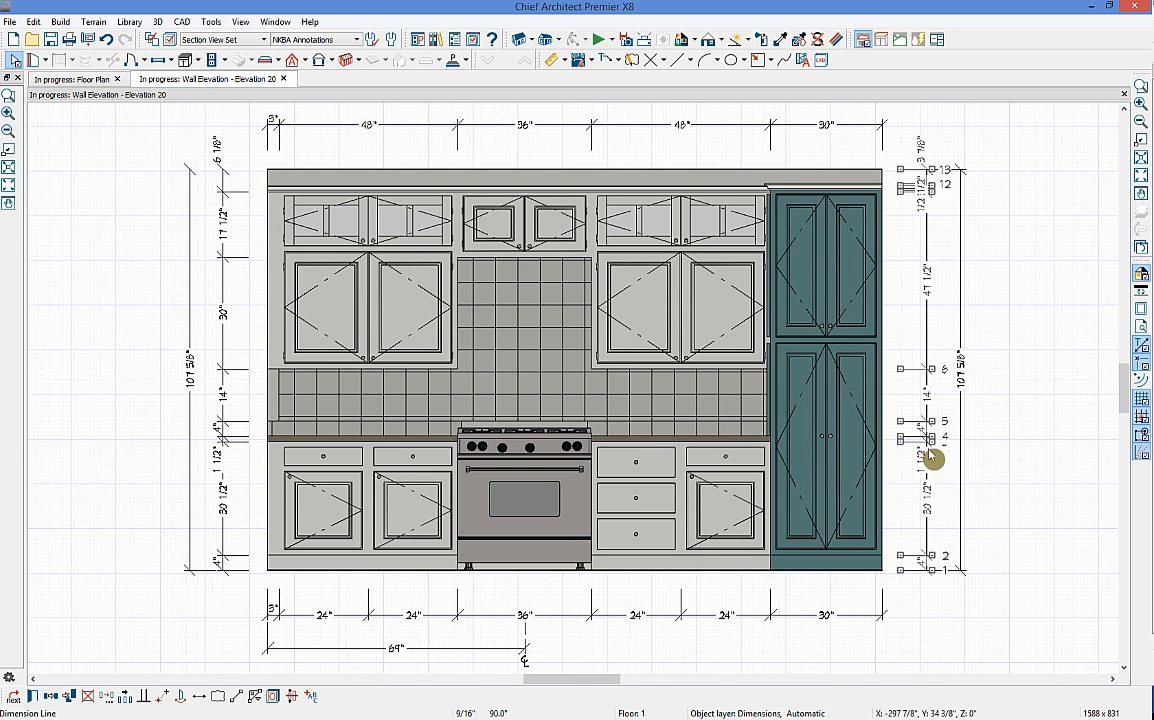
{"action": "left_click_drag", "start_coordinate": [935, 487], "coordinate": [772, 477]}
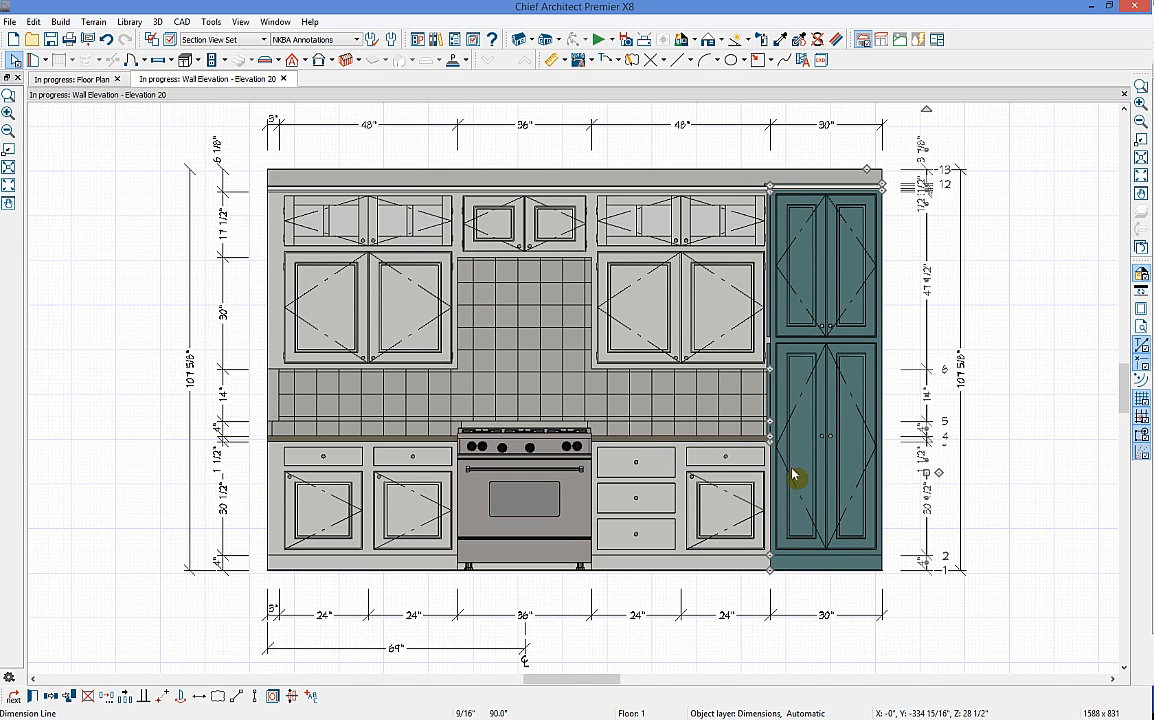
{"action": "scroll", "coordinate": [765, 418], "scroll_direction": "up", "scroll_amount": 1}
{"action": "scroll", "coordinate": [780, 435], "scroll_direction": "up", "scroll_amount": 1}
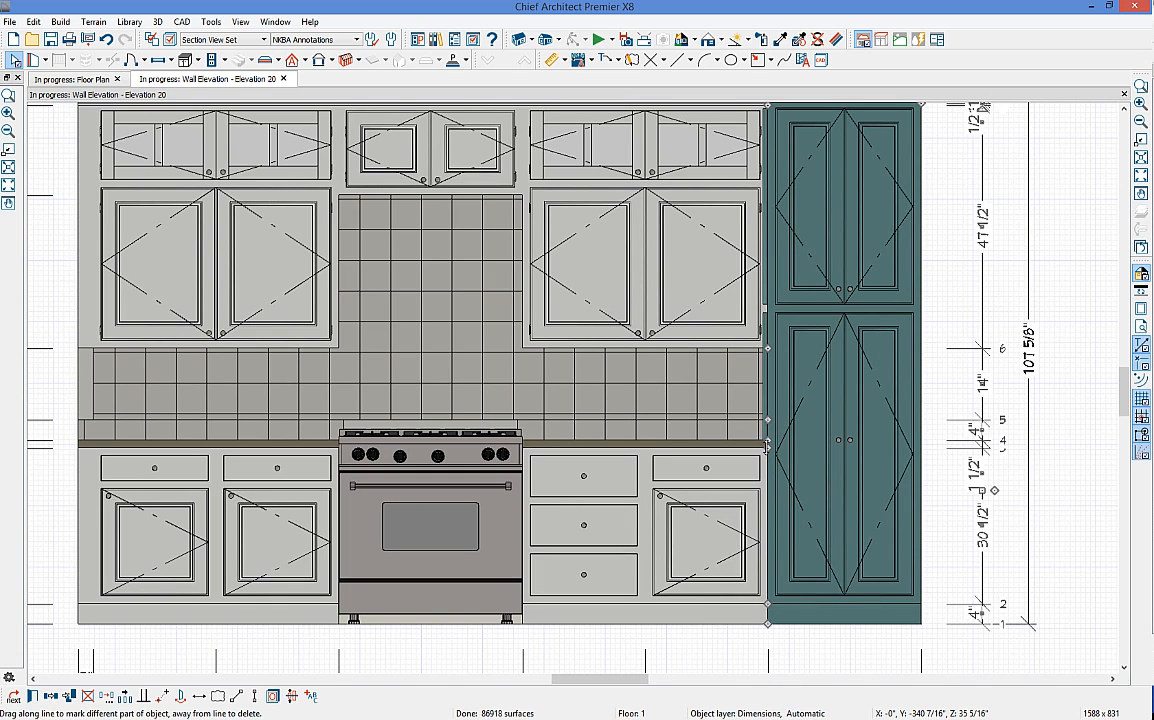
{"action": "key", "text": "Escape"}
{"action": "left_click_drag", "start_coordinate": [768, 447], "coordinate": [979, 558]}
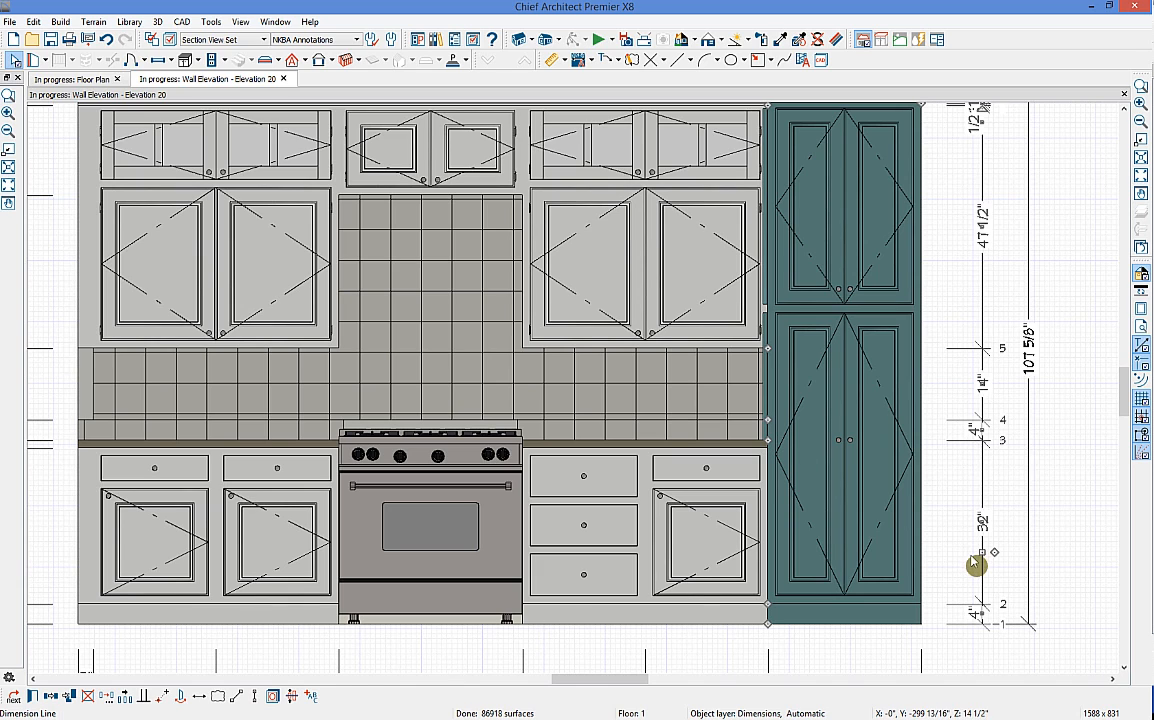
{"action": "left_click_drag", "start_coordinate": [777, 421], "coordinate": [1050, 502]}
{"action": "left_click", "coordinate": [986, 498]}
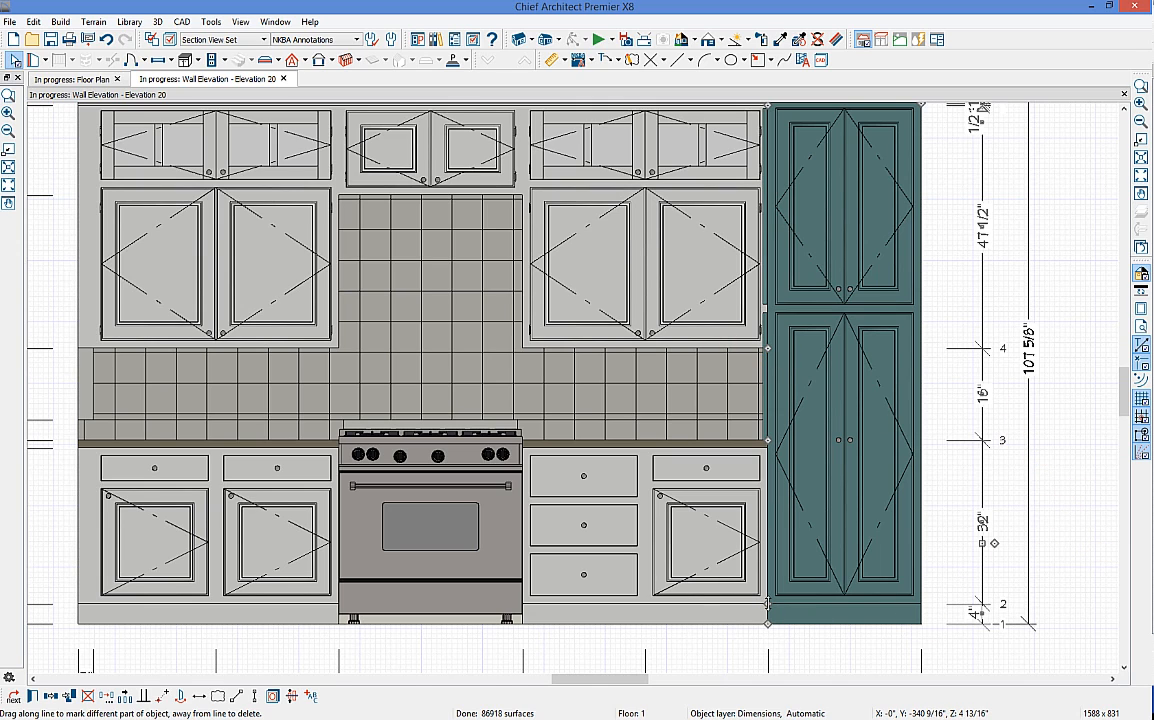
{"action": "left_click_drag", "start_coordinate": [768, 603], "coordinate": [1051, 612]}
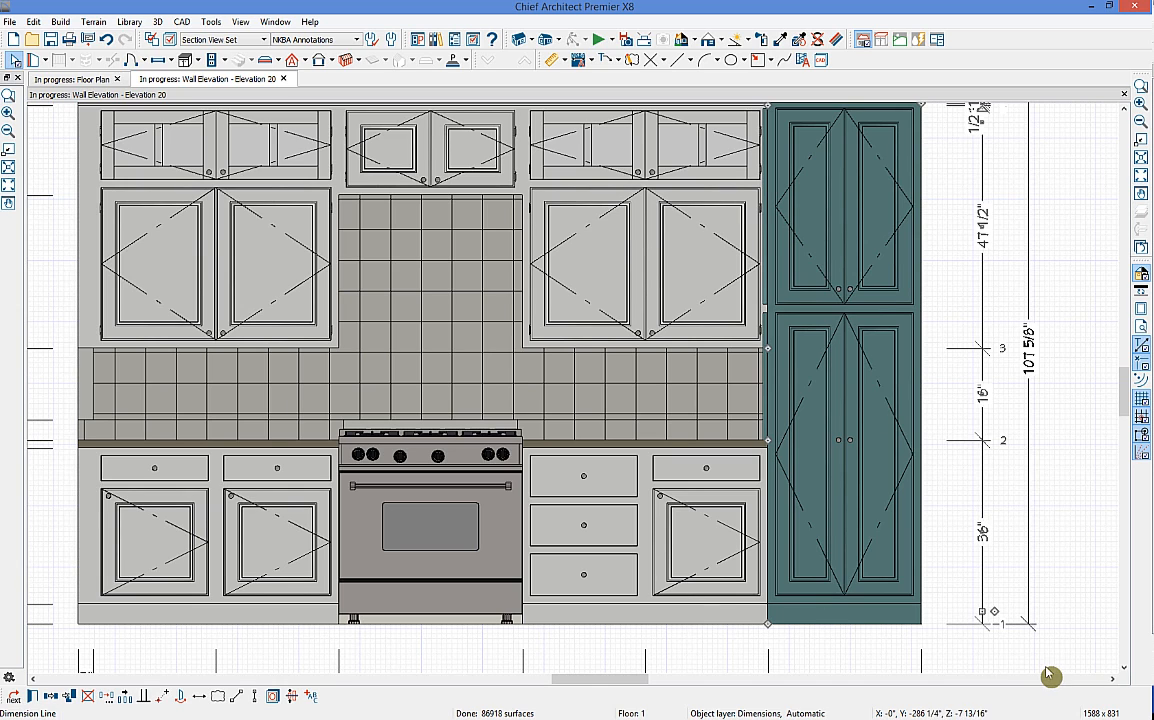
{"action": "left_click", "coordinate": [1080, 595]}
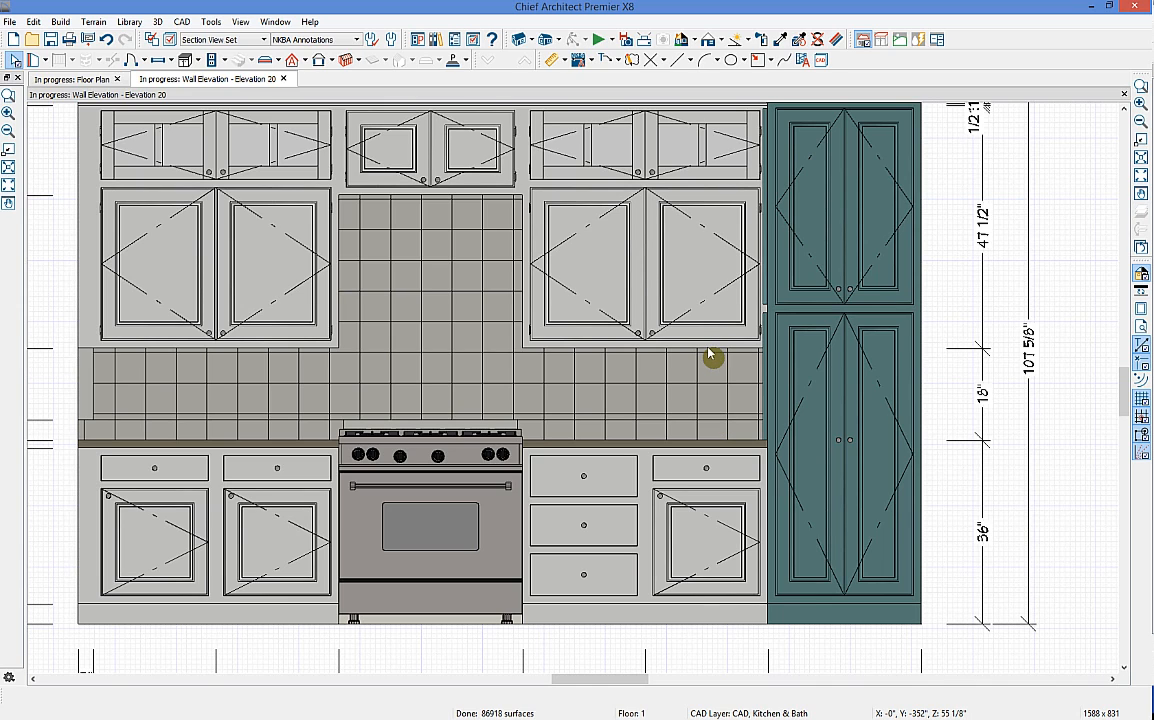
Step: Tidy the top segments of the pantry's vertical dimension
{"action": "scroll", "coordinate": [725, 340], "scroll_direction": "down", "scroll_amount": 2}
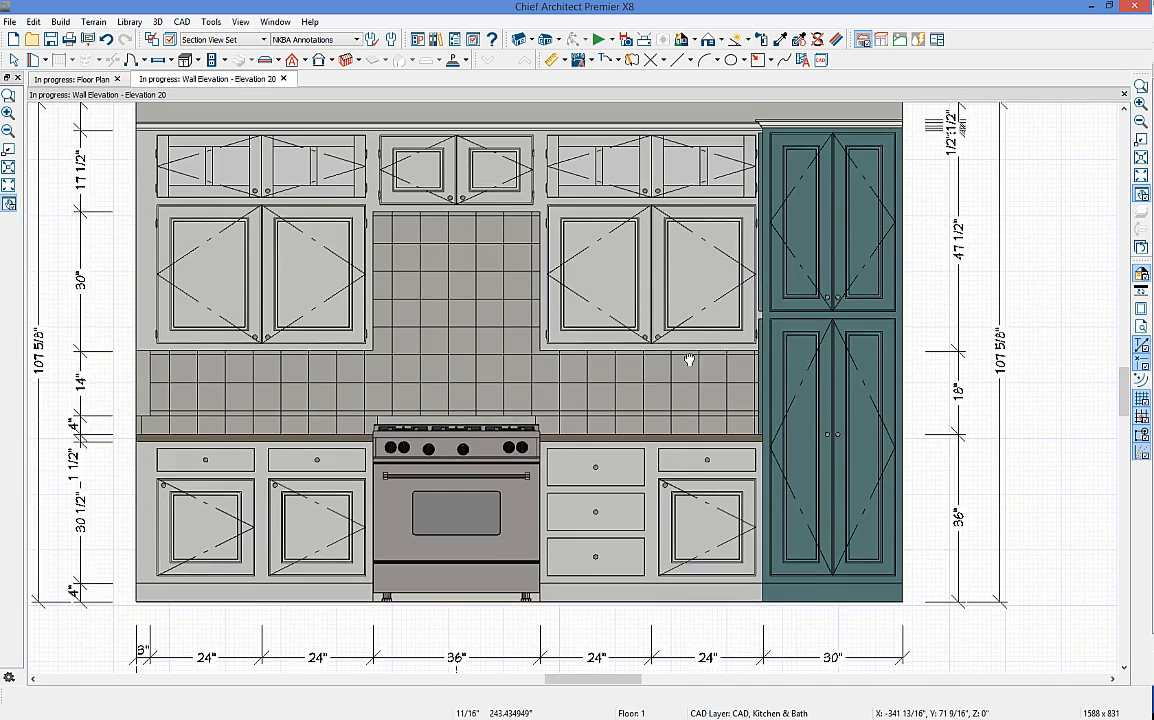
{"action": "scroll", "coordinate": [800, 325], "scroll_direction": "up", "scroll_amount": 2}
{"action": "left_click", "coordinate": [836, 327]}
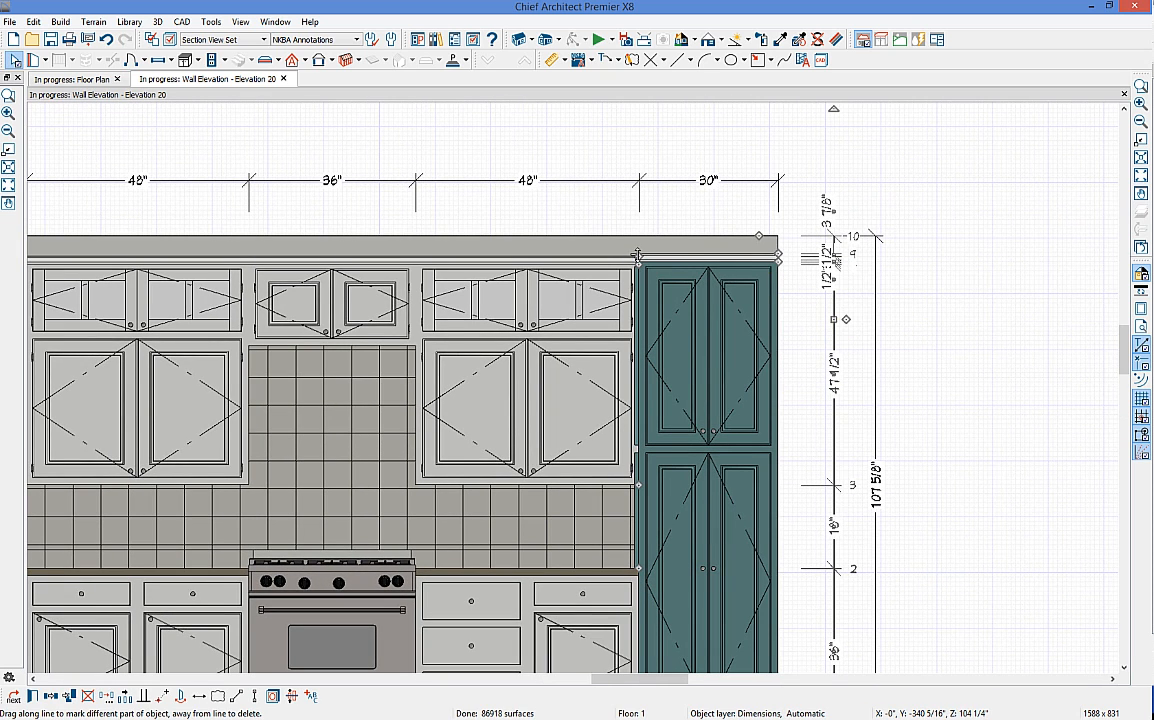
{"action": "left_click_drag", "start_coordinate": [768, 277], "coordinate": [636, 262]}
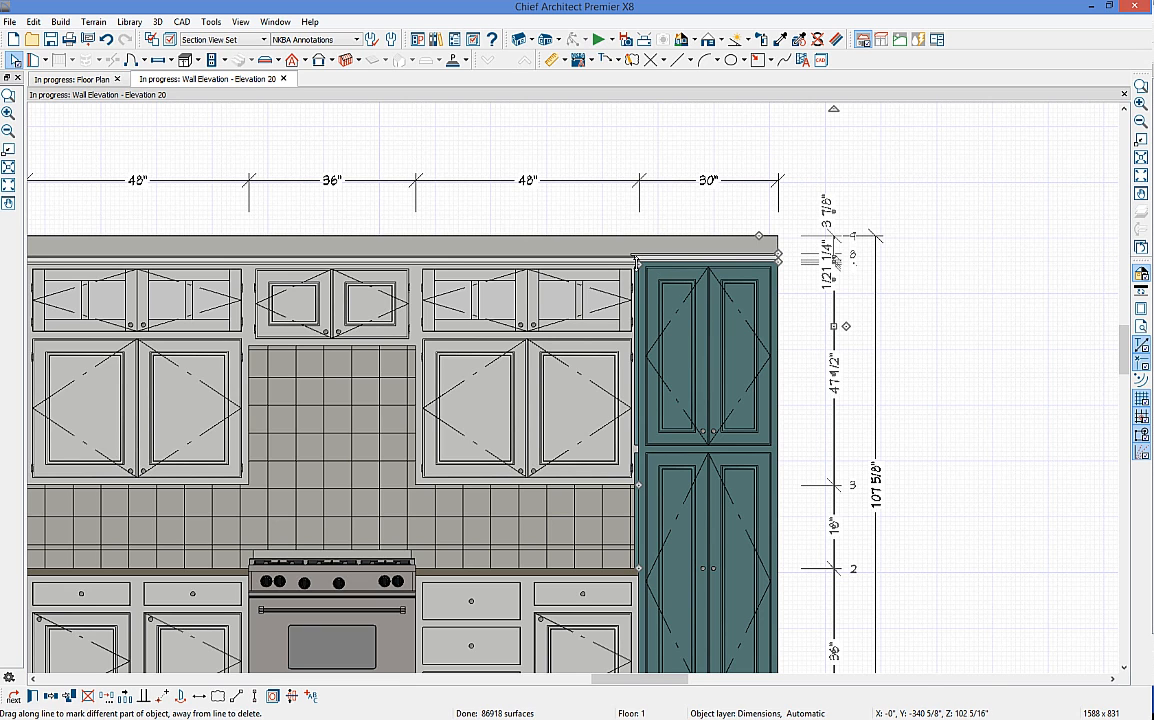
{"action": "left_click", "coordinate": [860, 292]}
{"action": "scroll", "coordinate": [858, 292], "scroll_direction": "up", "scroll_amount": 2}
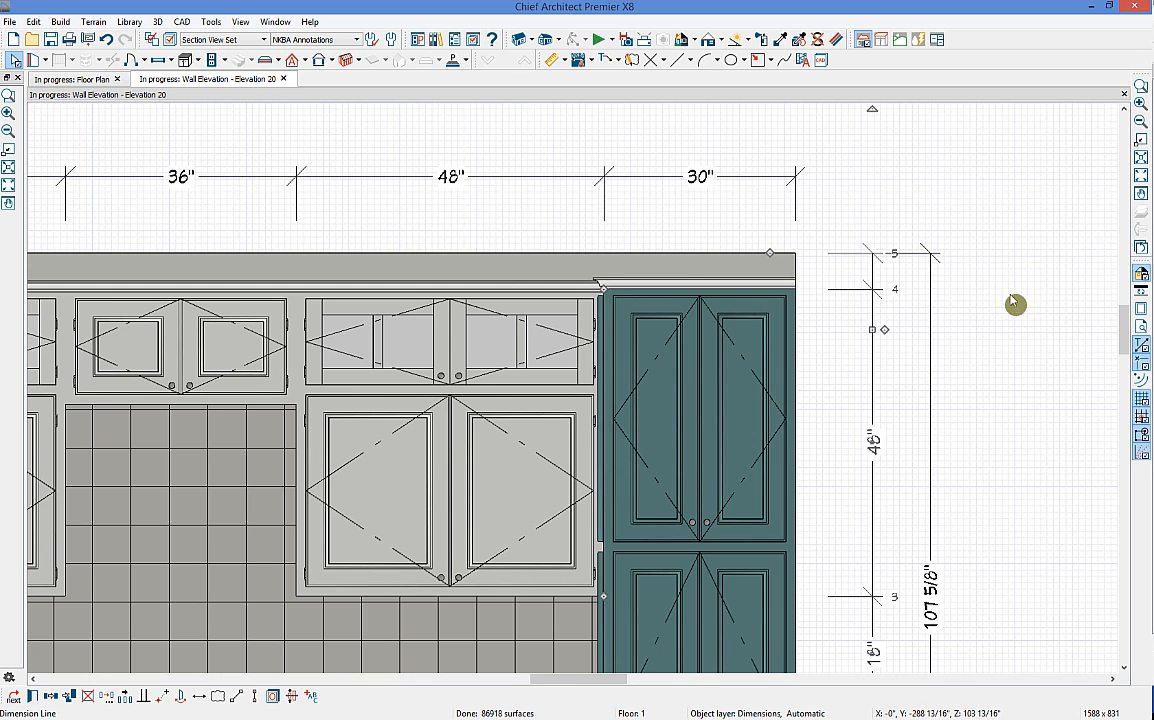
{"action": "scroll", "coordinate": [845, 410], "scroll_direction": "down", "scroll_amount": 4}
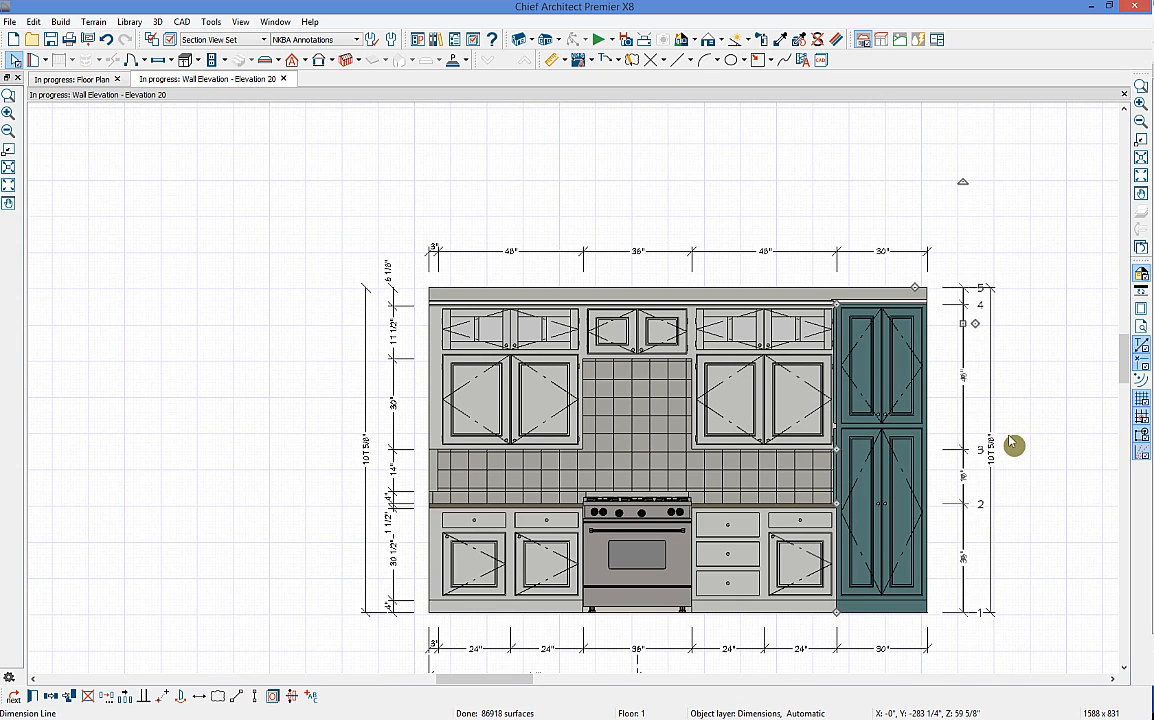
Step: Delete both left-side dimension strings and close the wall elevation
{"action": "left_click", "coordinate": [411, 462]}
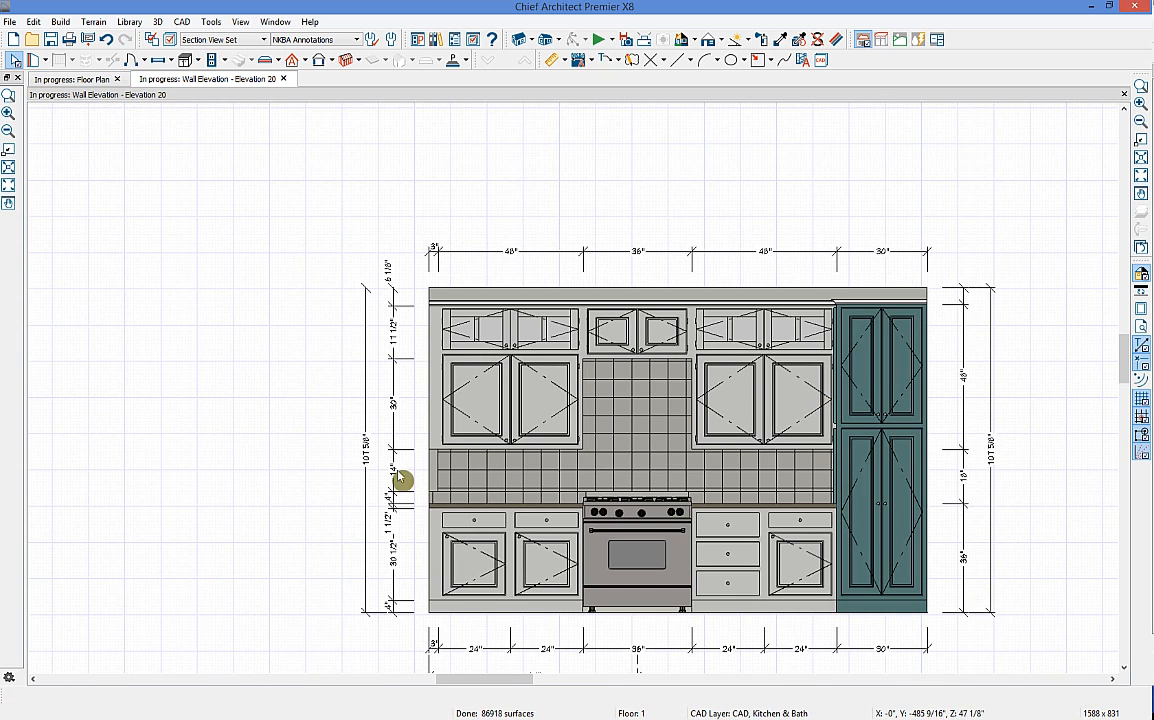
{"action": "left_click", "coordinate": [393, 473]}
{"action": "key", "text": "Delete"}
{"action": "left_click", "coordinate": [366, 465]}
{"action": "key", "text": "Delete"}
{"action": "middle_click_drag", "start_coordinate": [925, 469], "coordinate": [883, 397]}
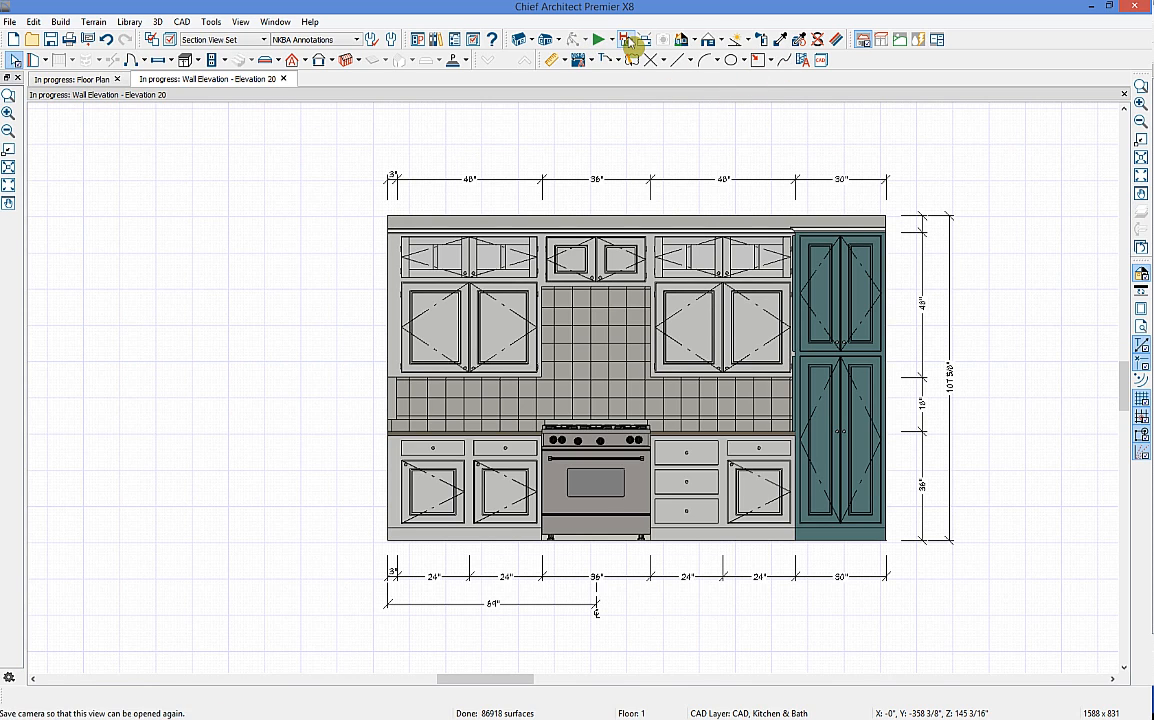
{"action": "left_click", "coordinate": [284, 79]}
Step: Place the User Catalog Island block in the kitchen, 4'10 13/16" from the range wall
{"action": "middle_click_drag", "start_coordinate": [667, 321], "coordinate": [617, 350]}
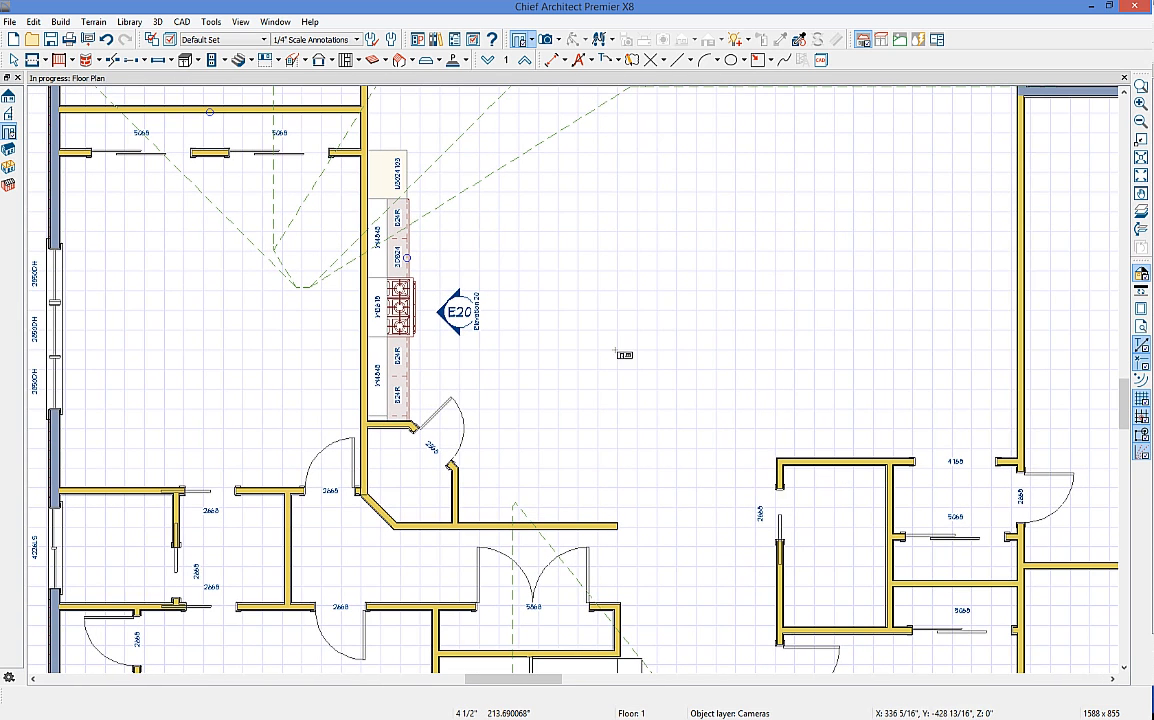
{"action": "left_click", "coordinate": [437, 40]}
{"action": "scroll", "coordinate": [877, 167], "scroll_direction": "up", "scroll_amount": 1}
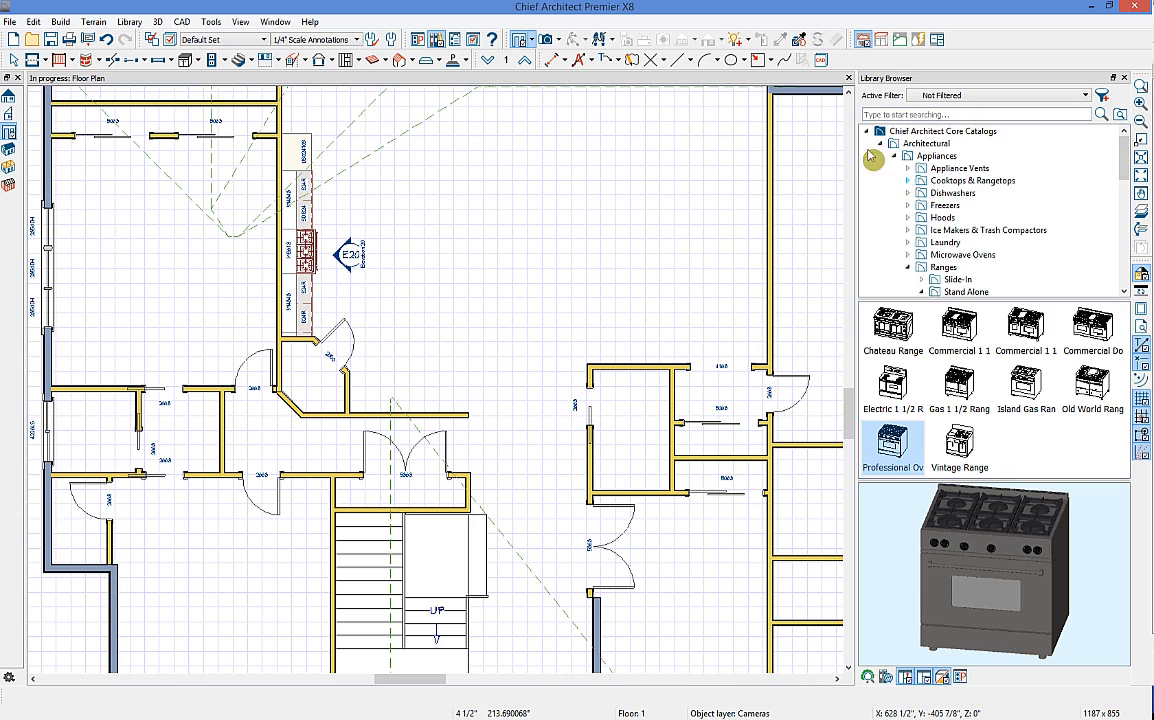
{"action": "left_click", "coordinate": [867, 131]}
{"action": "left_click", "coordinate": [867, 168]}
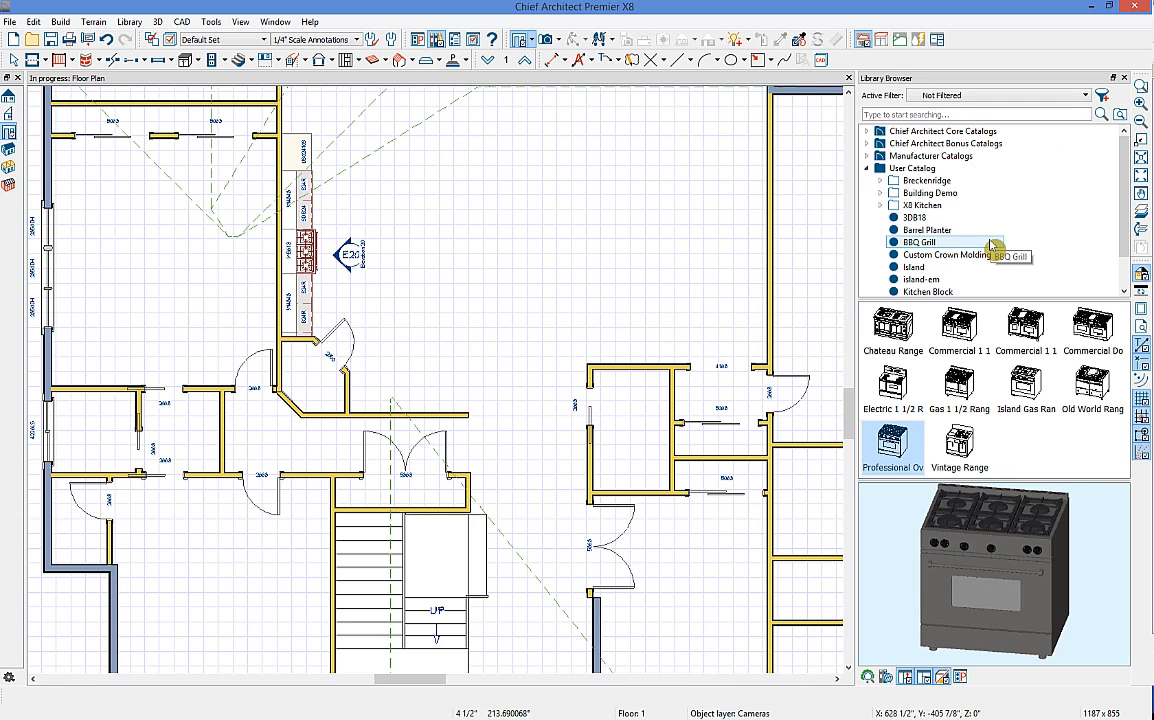
{"action": "scroll", "coordinate": [975, 250], "scroll_direction": "down", "scroll_amount": 1}
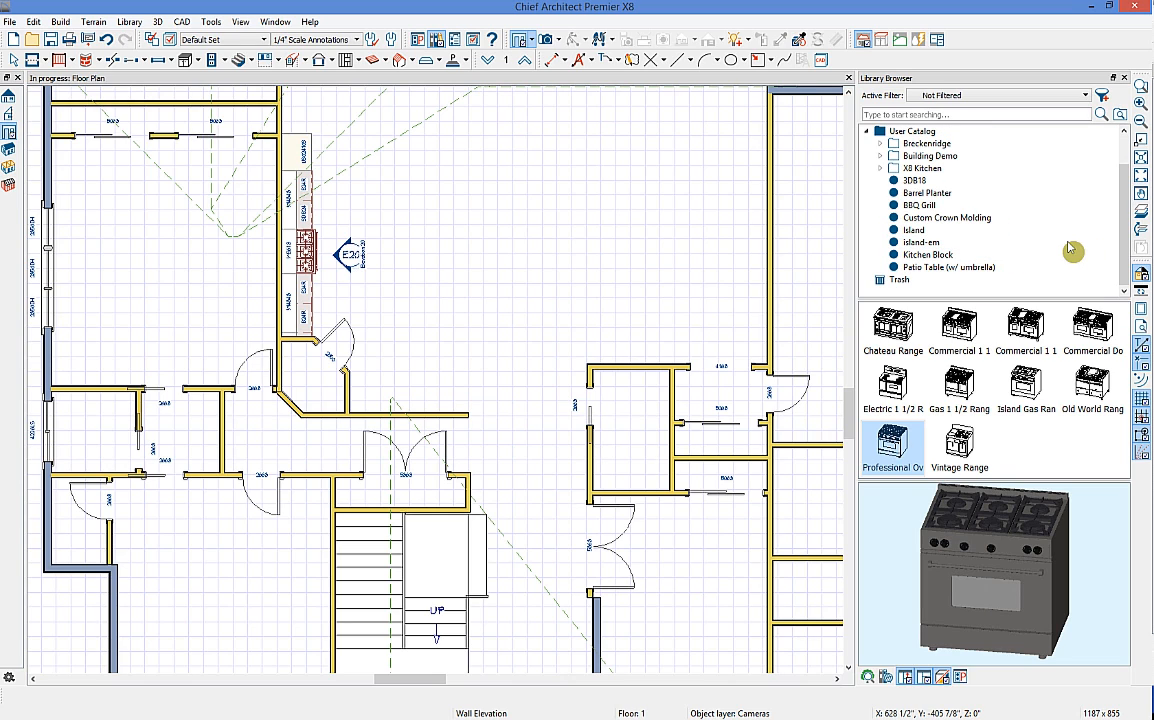
{"action": "left_click", "coordinate": [966, 236]}
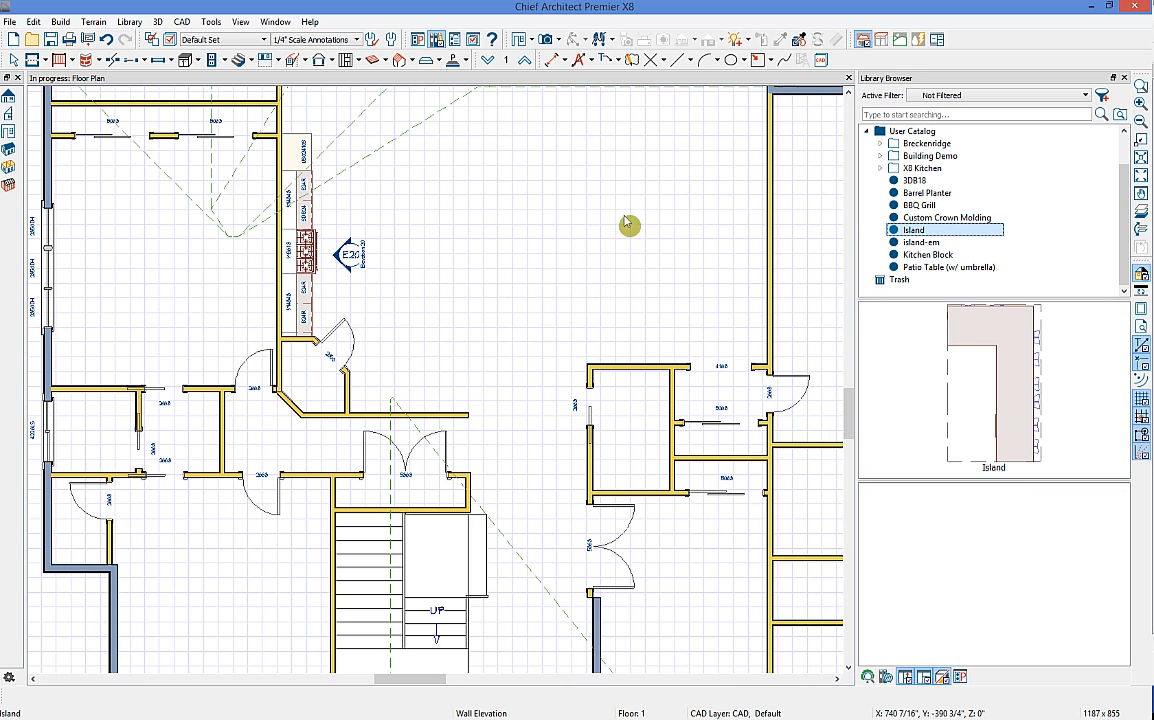
{"action": "left_click", "coordinate": [430, 206]}
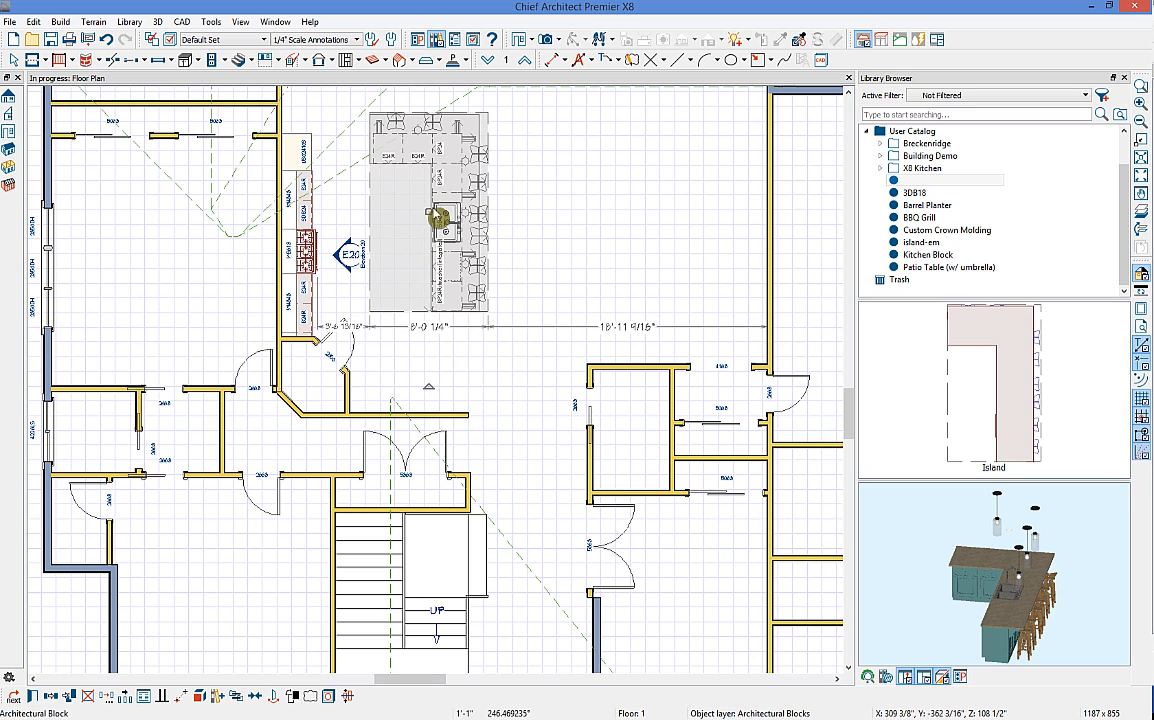
{"action": "left_click_drag", "start_coordinate": [430, 210], "coordinate": [450, 210]}
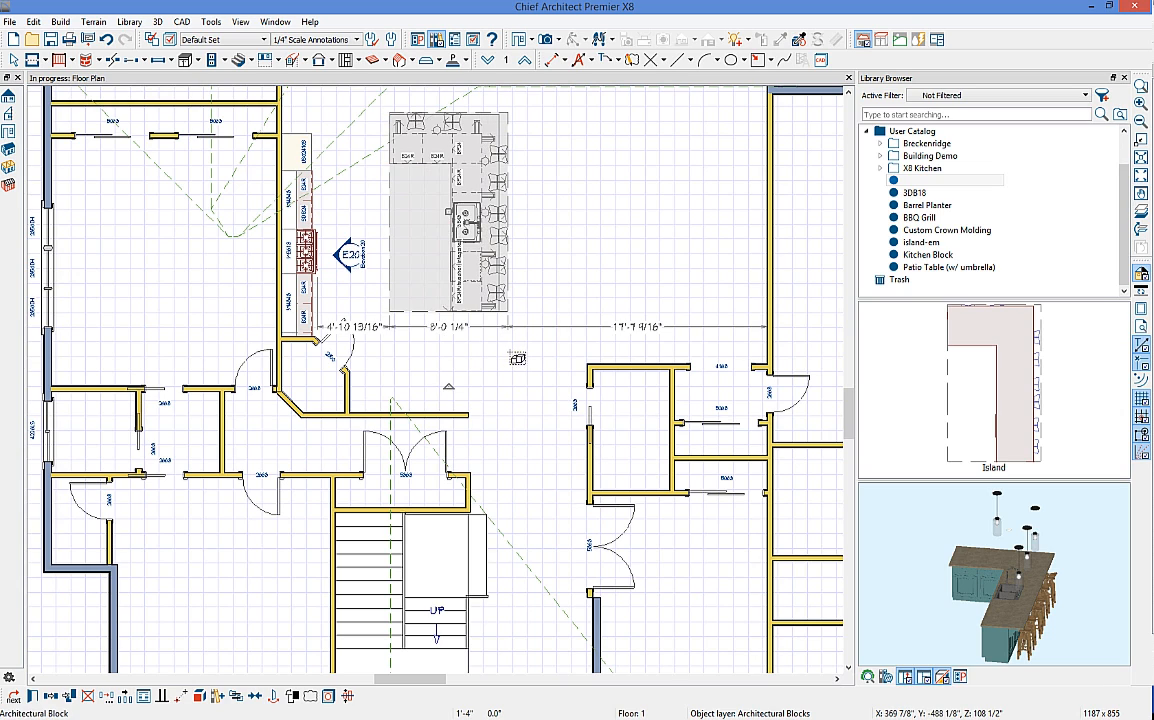
{"action": "left_click", "coordinate": [510, 362]}
{"action": "left_click", "coordinate": [455, 265]}
Step: Explode the Island block into separate cabinets and stools
{"action": "left_click", "coordinate": [200, 697]}
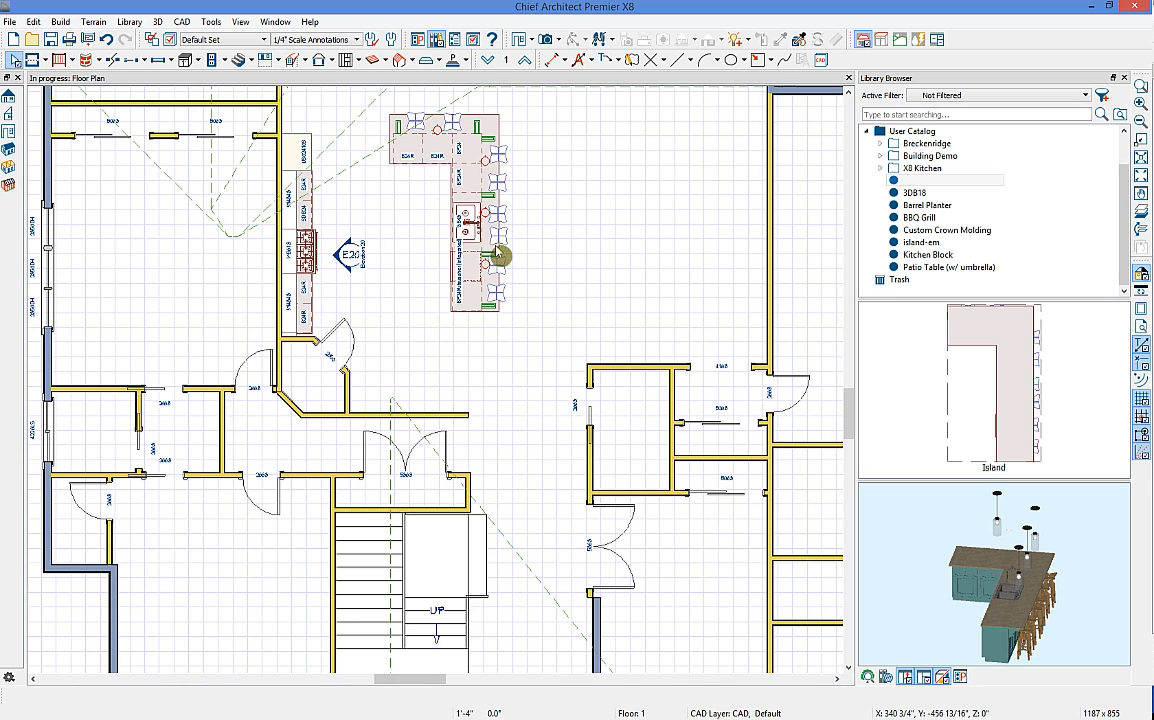
{"action": "left_click", "coordinate": [450, 125]}
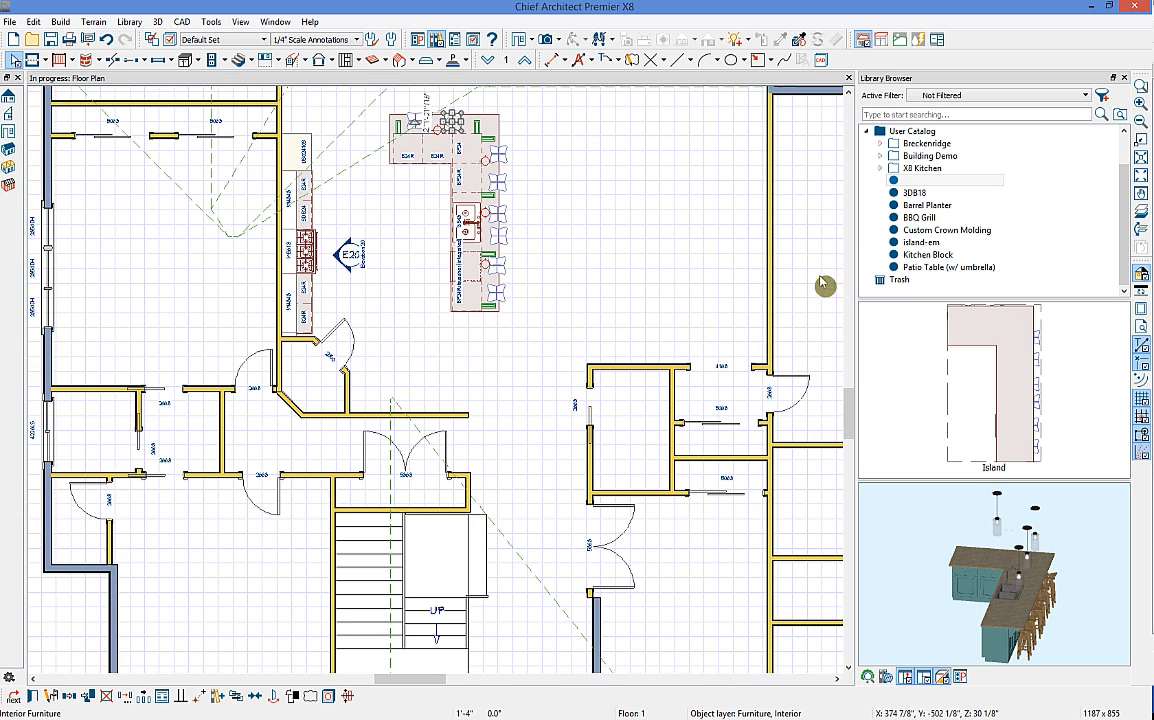
{"action": "left_click", "coordinate": [931, 231]}
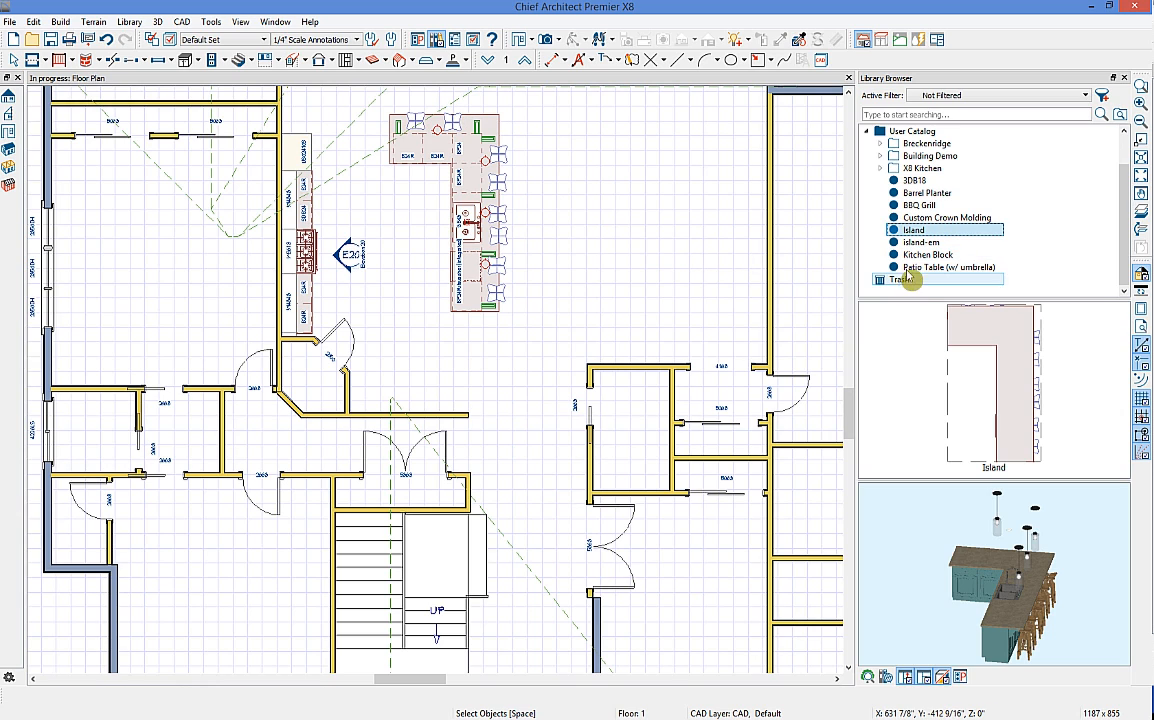
Step: Place the User Catalog Kitchen Block against the lower kitchen wall
{"action": "left_click", "coordinate": [900, 254]}
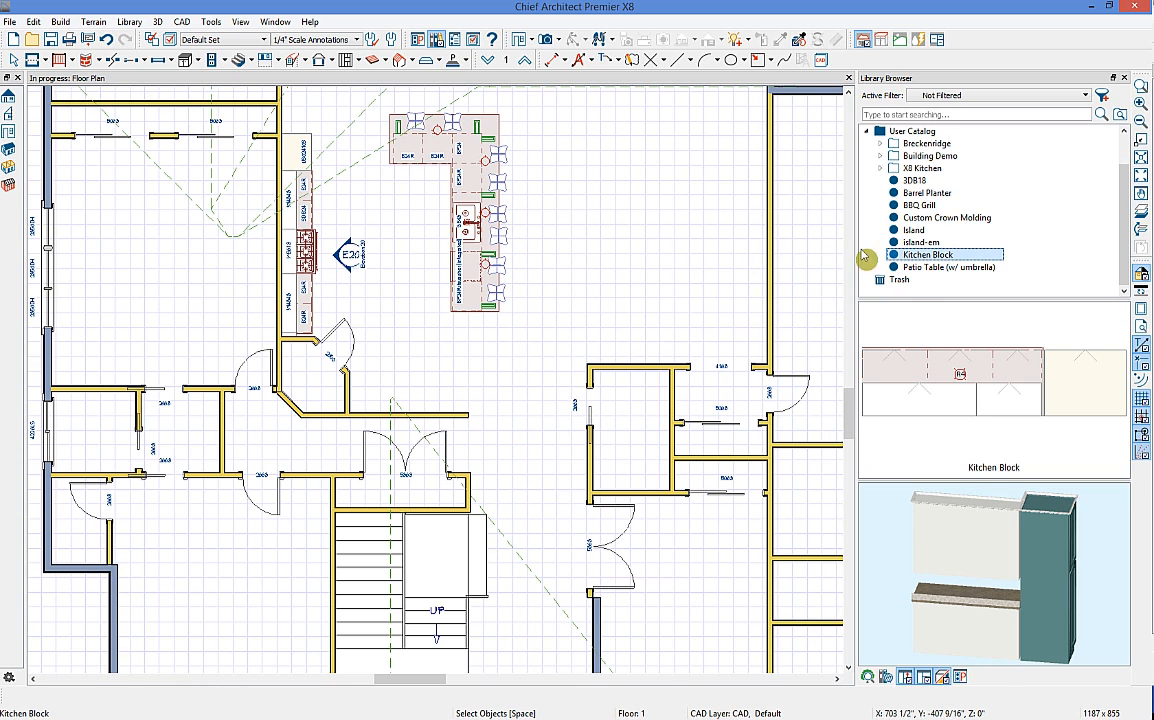
{"action": "left_click", "coordinate": [407, 390]}
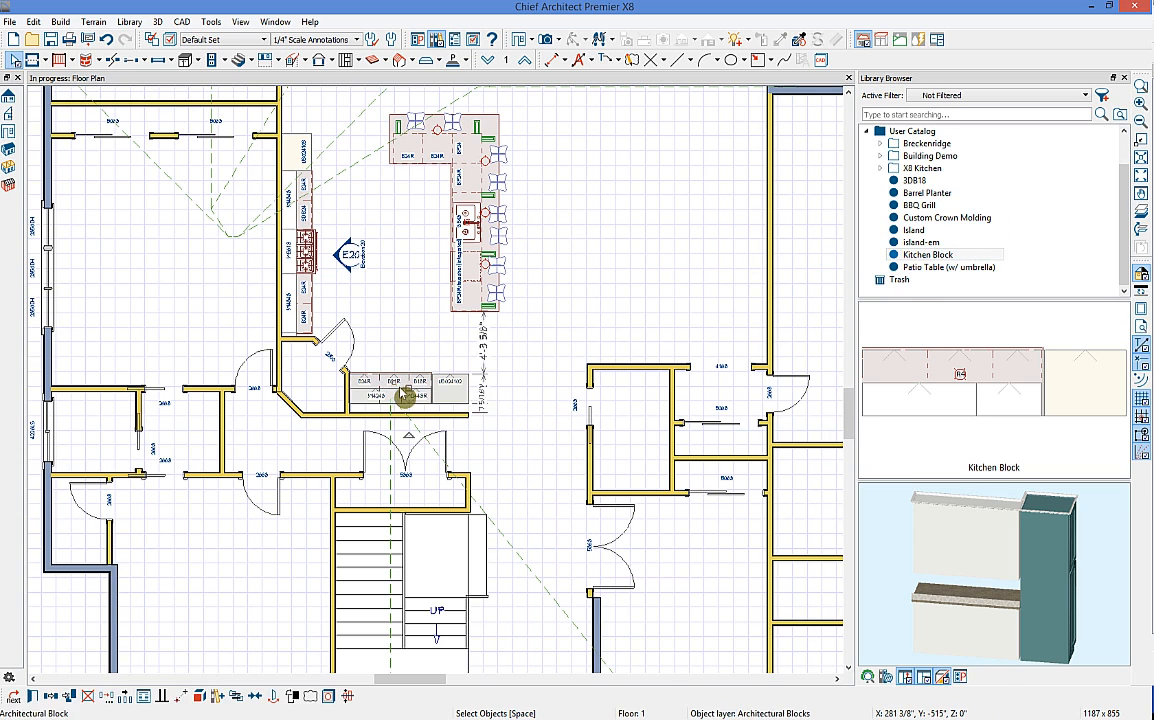
{"action": "left_click_drag", "start_coordinate": [407, 390], "coordinate": [408, 403]}
{"action": "left_click", "coordinate": [551, 338]}
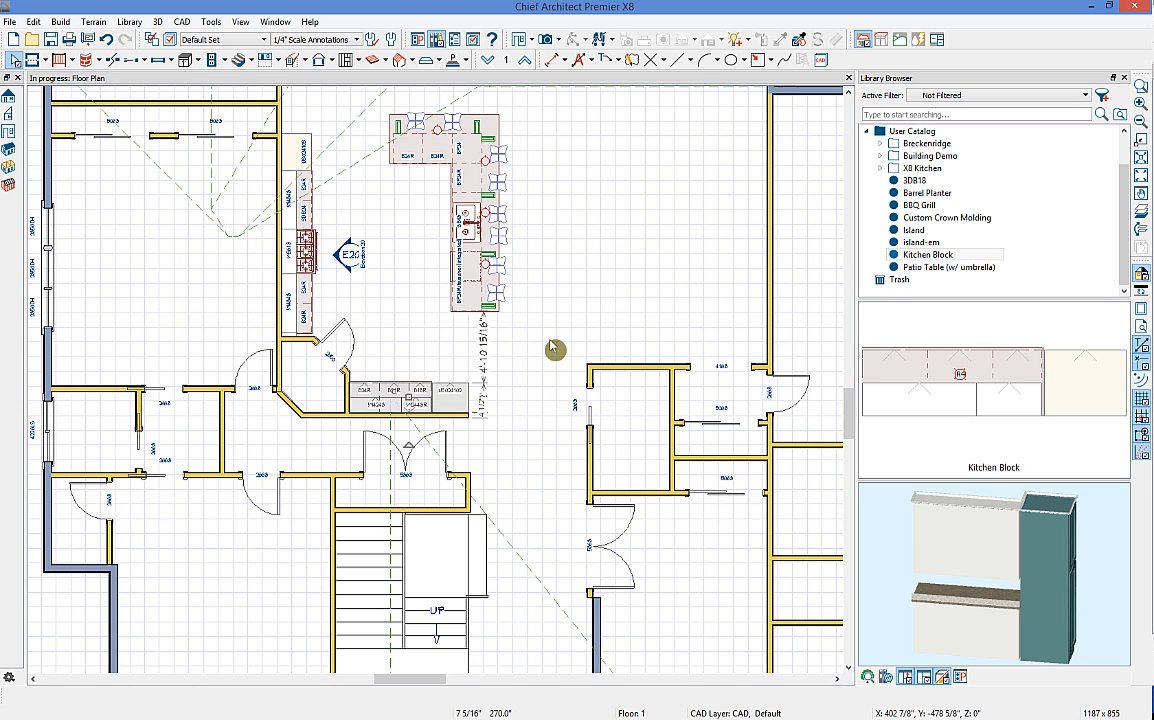
{"action": "middle_click_drag", "start_coordinate": [553, 303], "coordinate": [510, 397]}
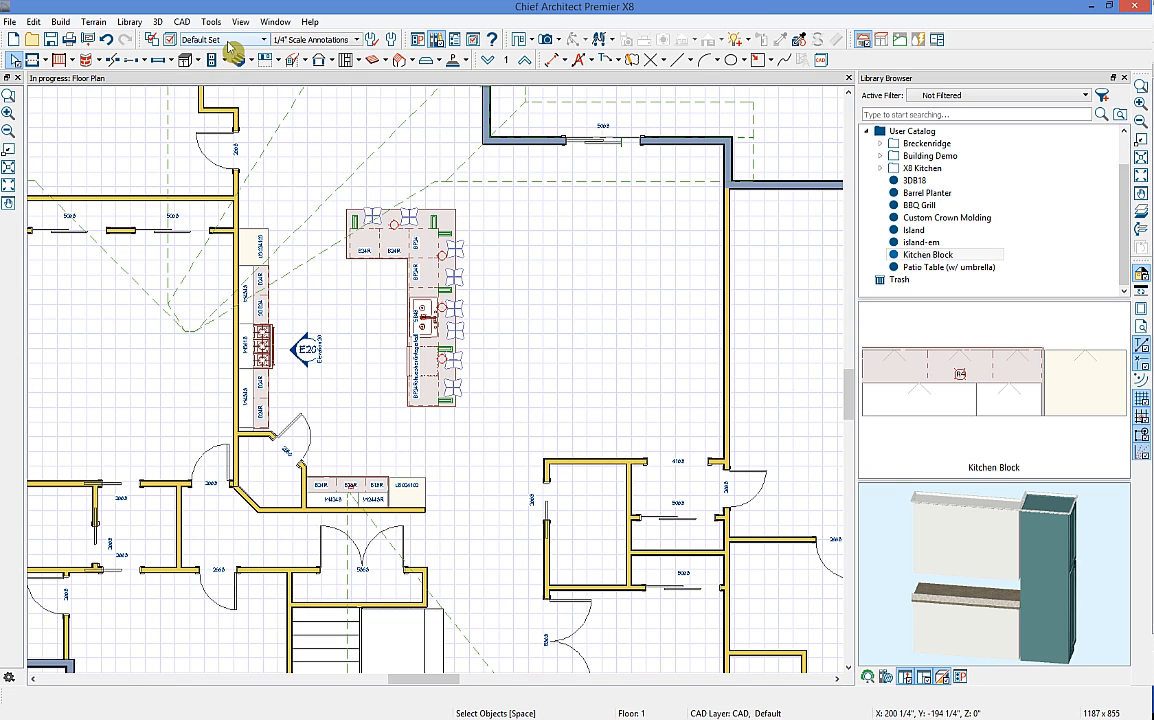
Step: Check Layer Display Options, then apply the Electrical Set layer set to the plan
{"action": "middle_click_drag", "start_coordinate": [396, 251], "coordinate": [467, 284]}
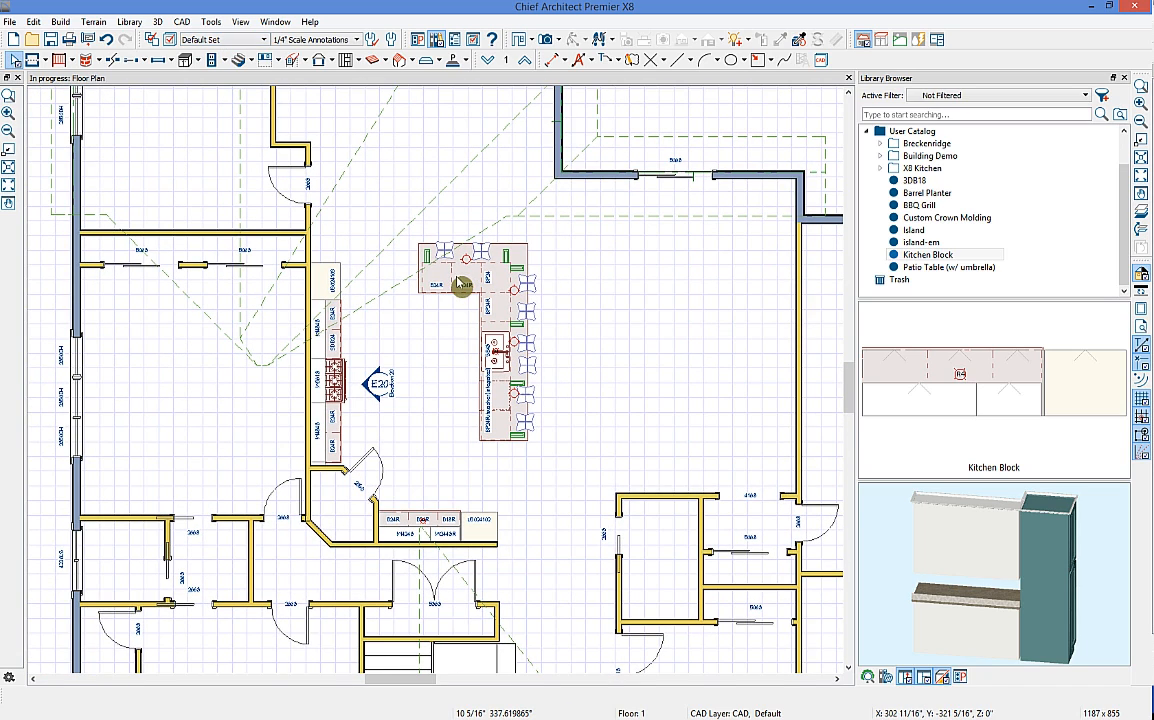
{"action": "left_click", "coordinate": [170, 40]}
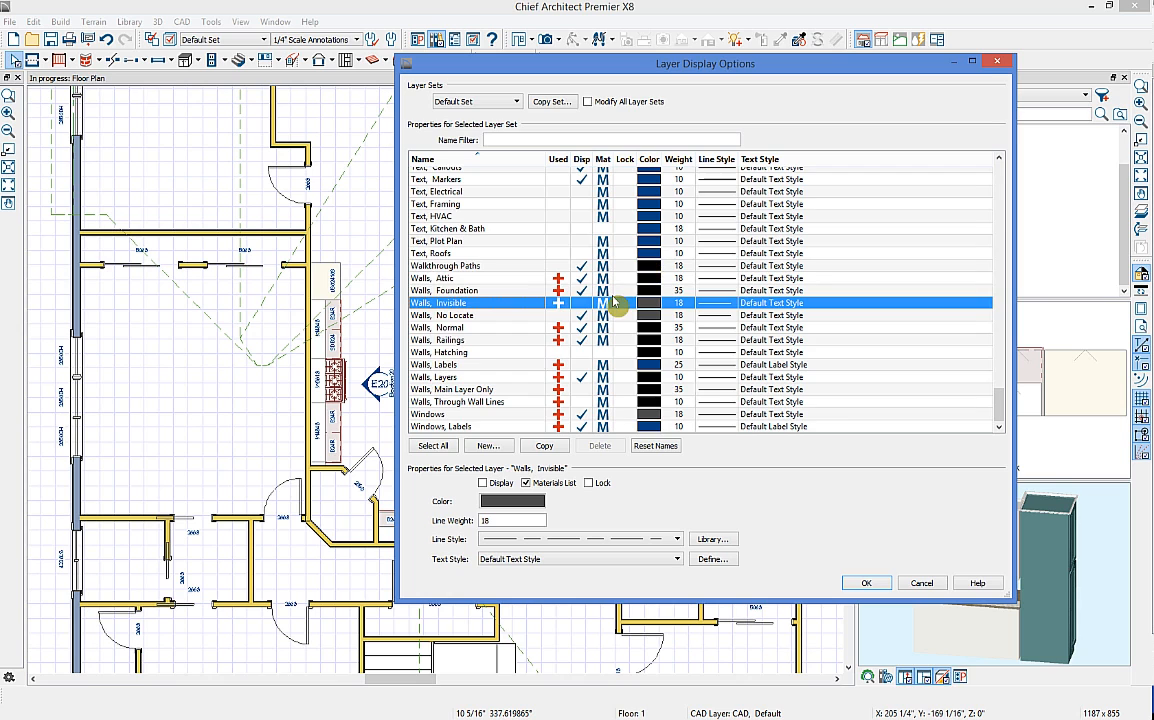
{"action": "scroll", "coordinate": [612, 300], "scroll_direction": "up", "scroll_amount": 5}
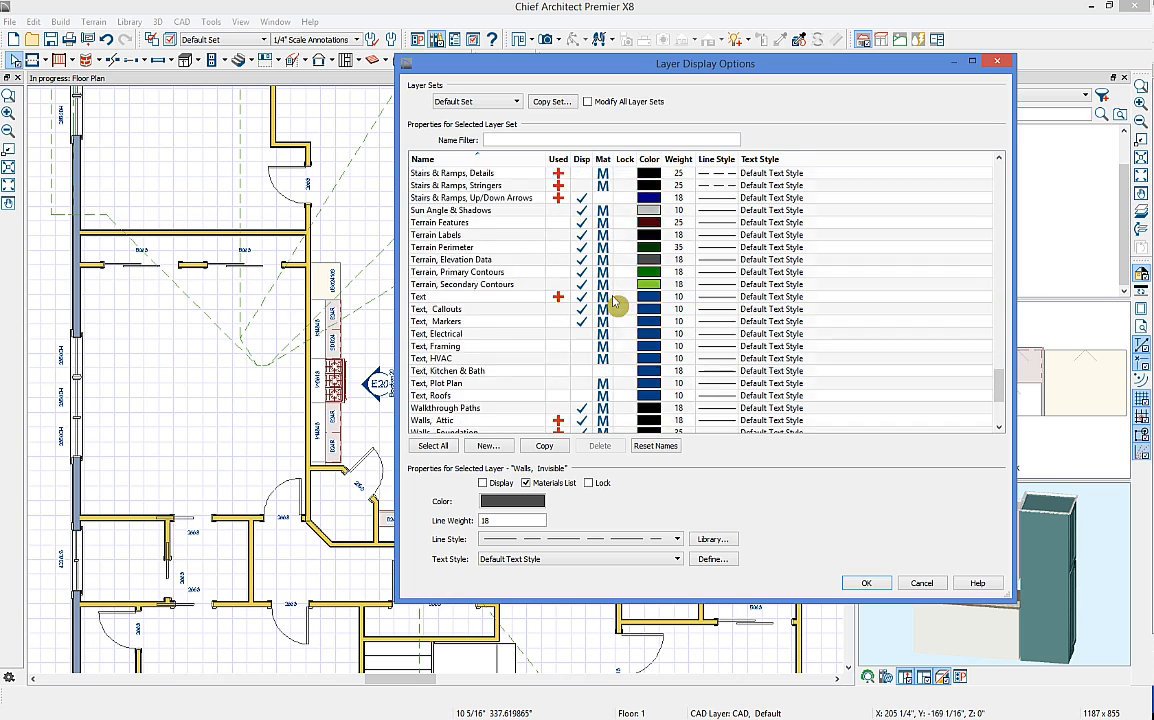
{"action": "left_click", "coordinate": [998, 63]}
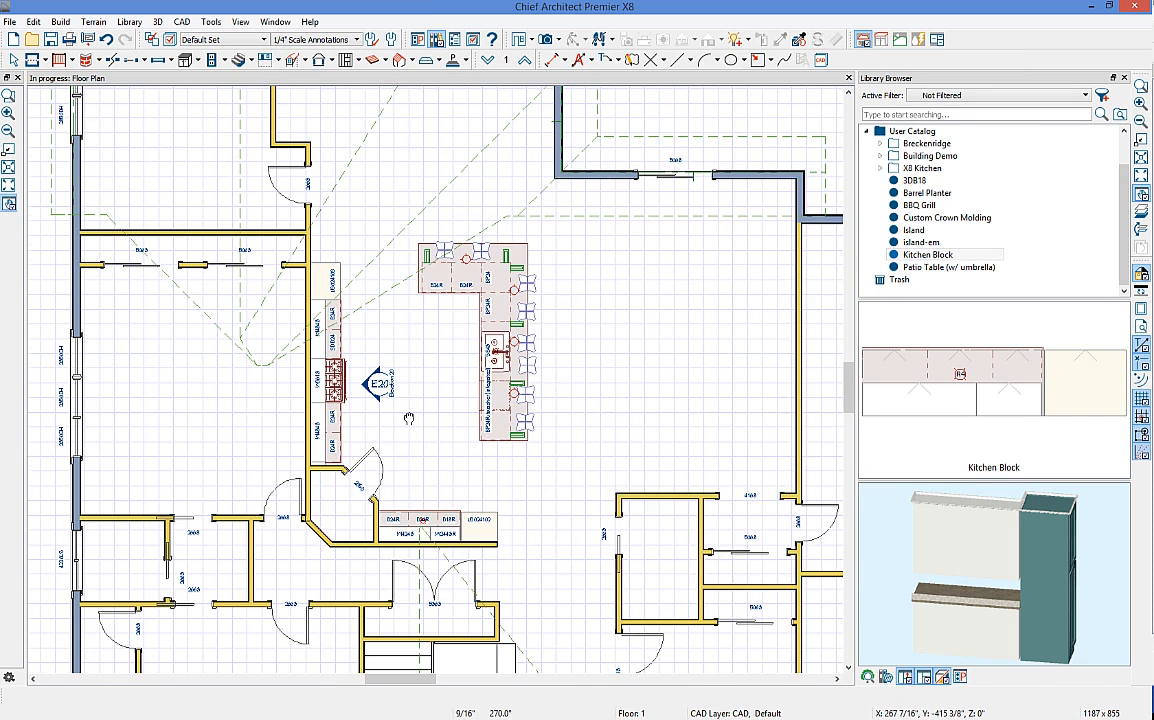
{"action": "scroll", "coordinate": [396, 268], "scroll_direction": "up", "scroll_amount": 1}
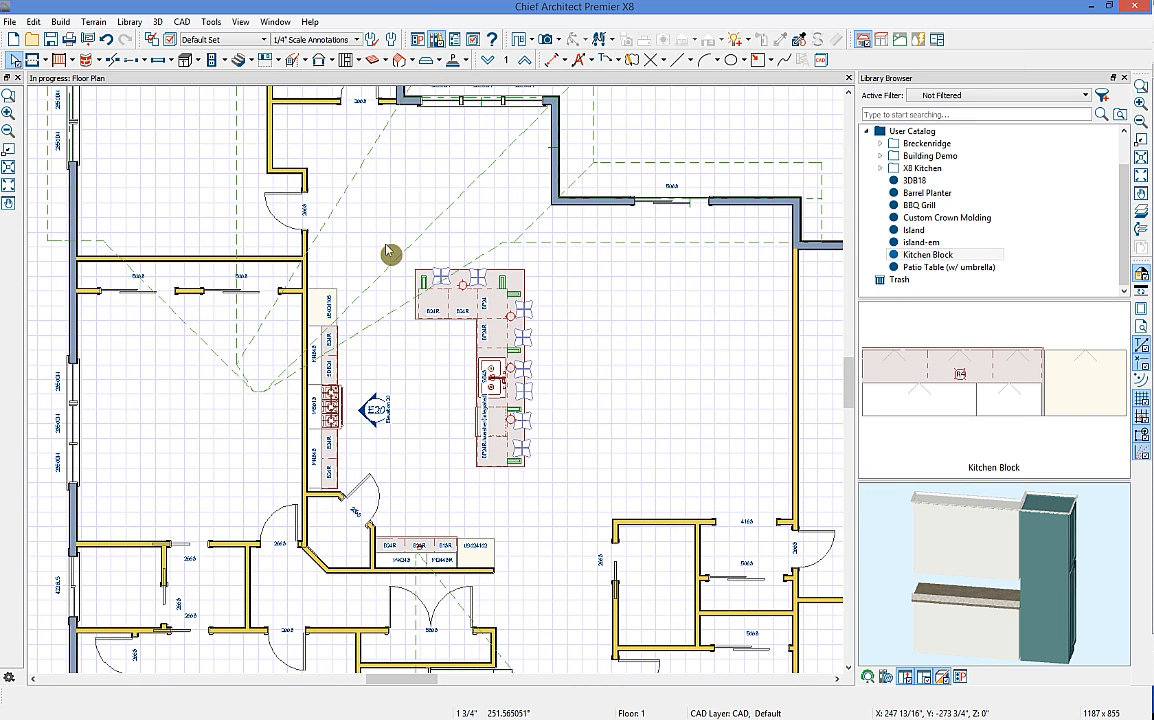
{"action": "left_click", "coordinate": [240, 42]}
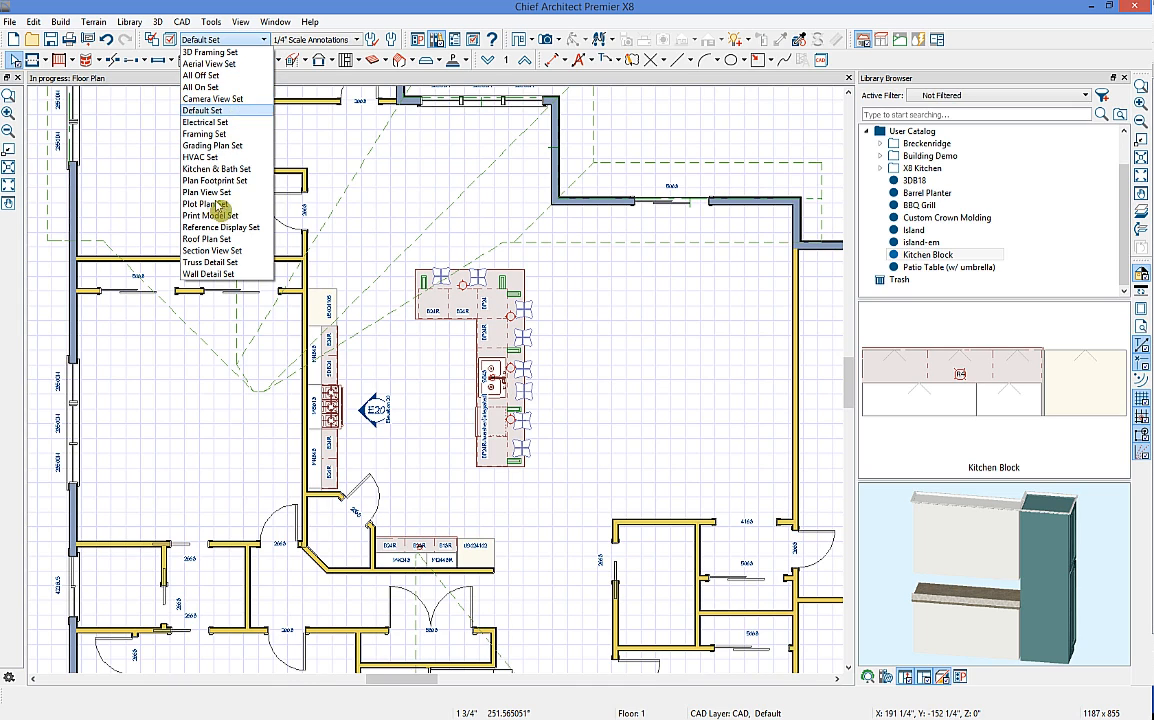
{"action": "left_click", "coordinate": [216, 124]}
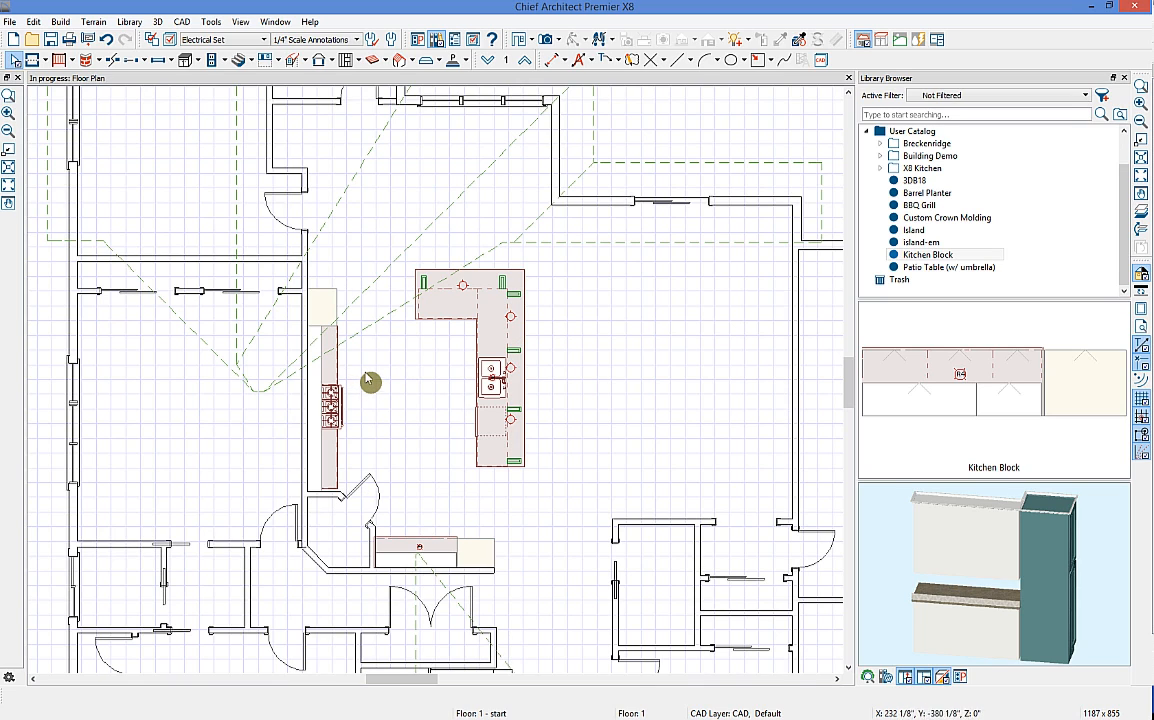
Step: Turn off the Roof Planes layer's display in Layer Display Options to remove the dashed roof lines
{"action": "middle_click_drag", "start_coordinate": [366, 372], "coordinate": [431, 419]}
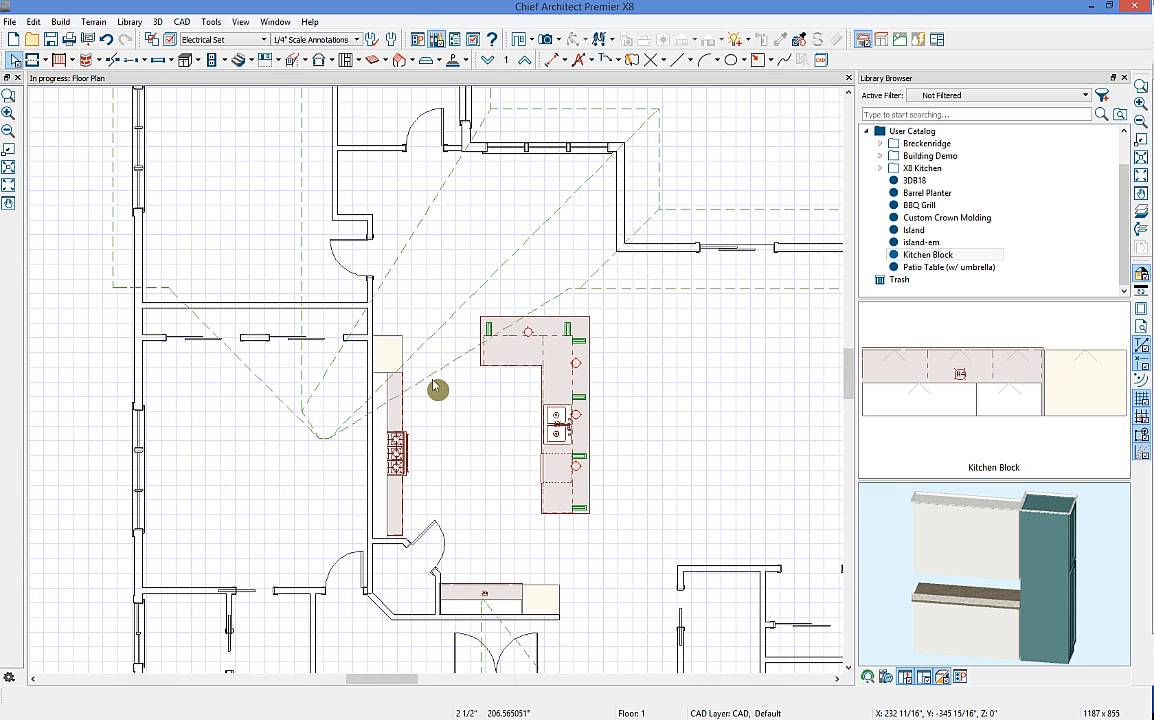
{"action": "left_click", "coordinate": [213, 60]}
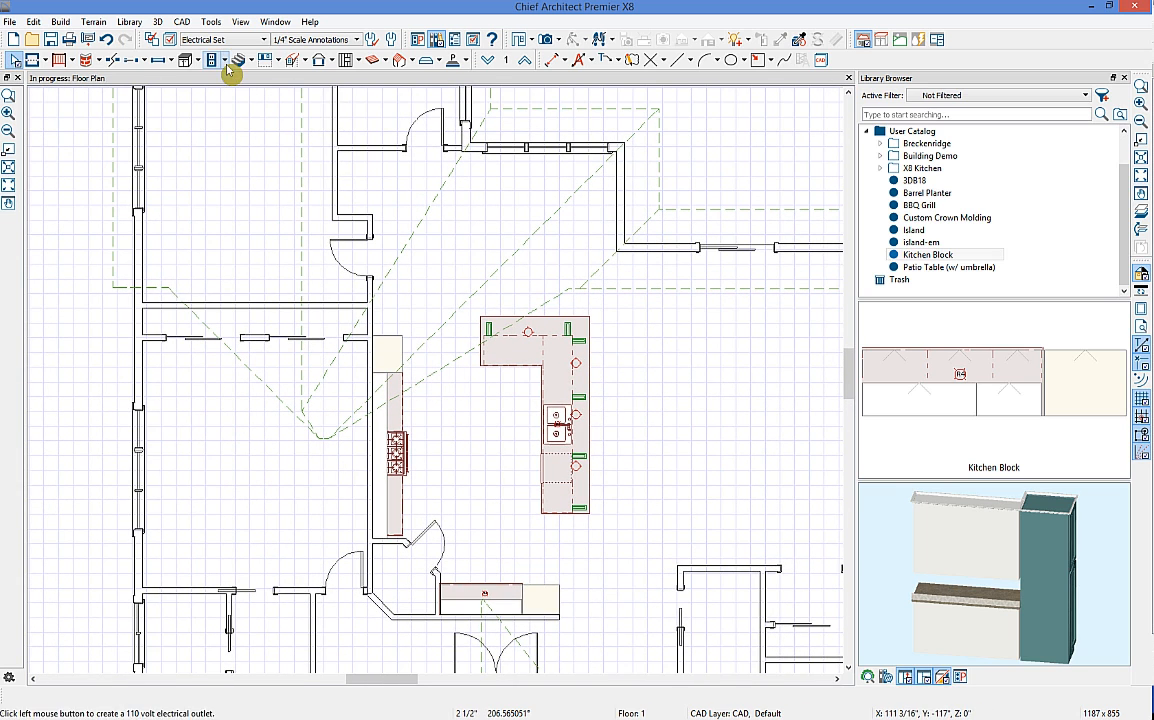
{"action": "left_click", "coordinate": [168, 39]}
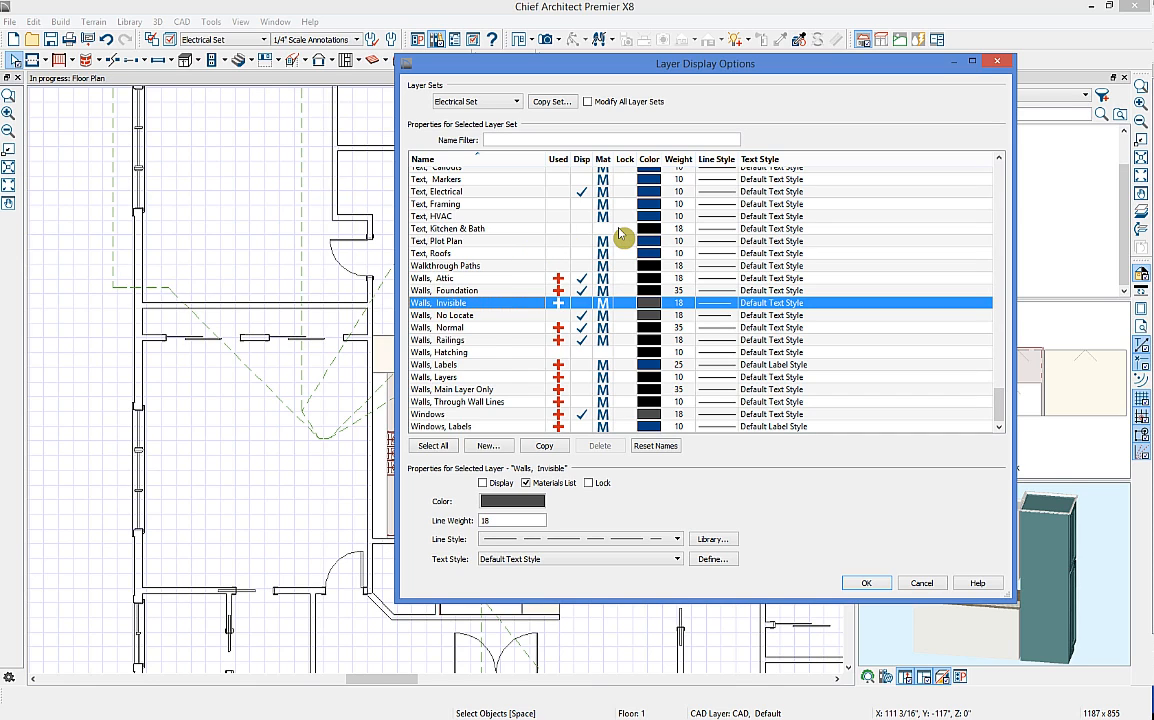
{"action": "key", "text": "r"}
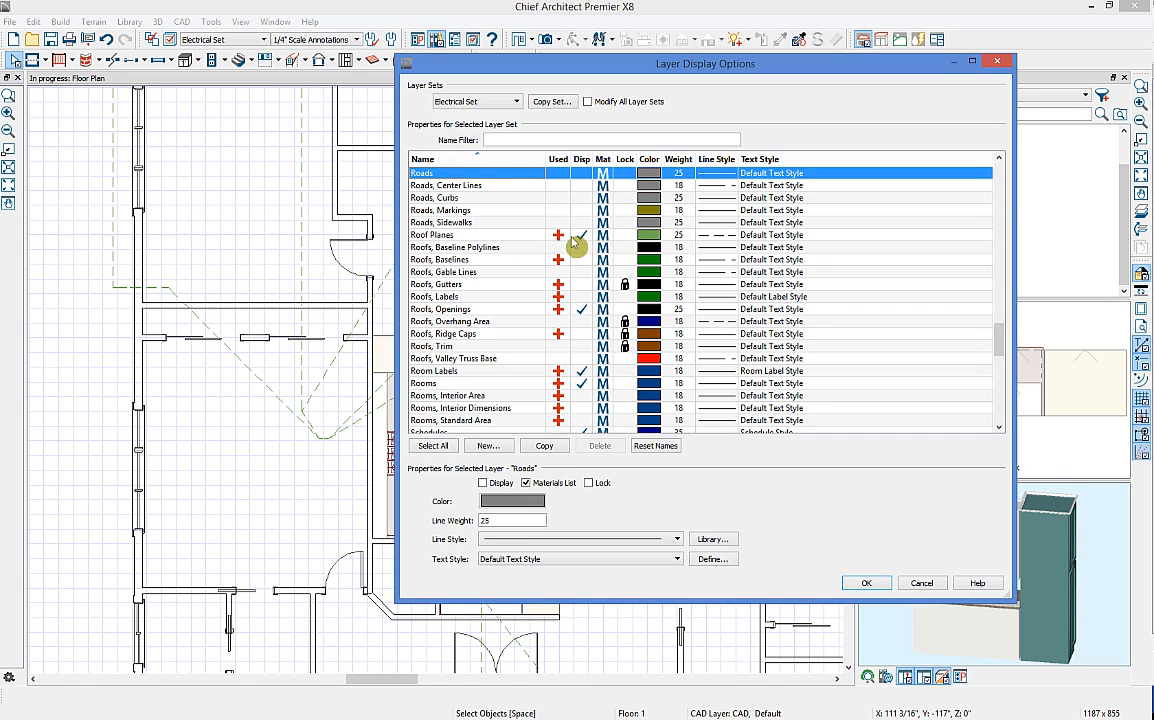
{"action": "left_click", "coordinate": [580, 236]}
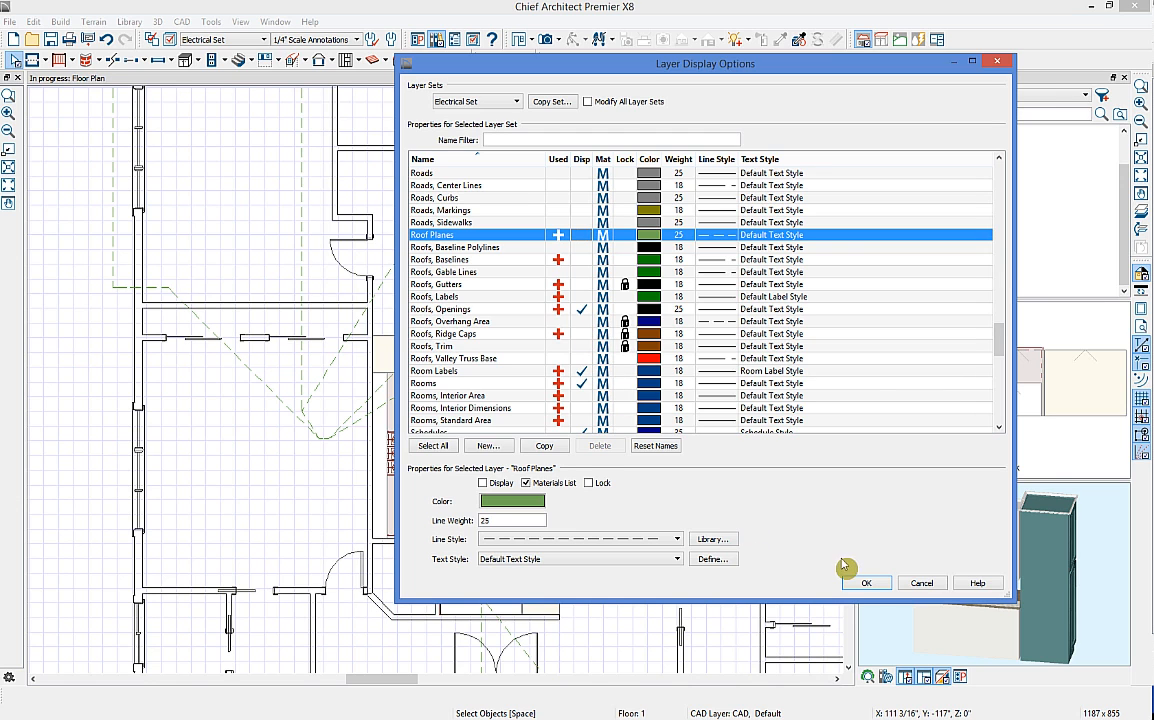
{"action": "left_click", "coordinate": [866, 584]}
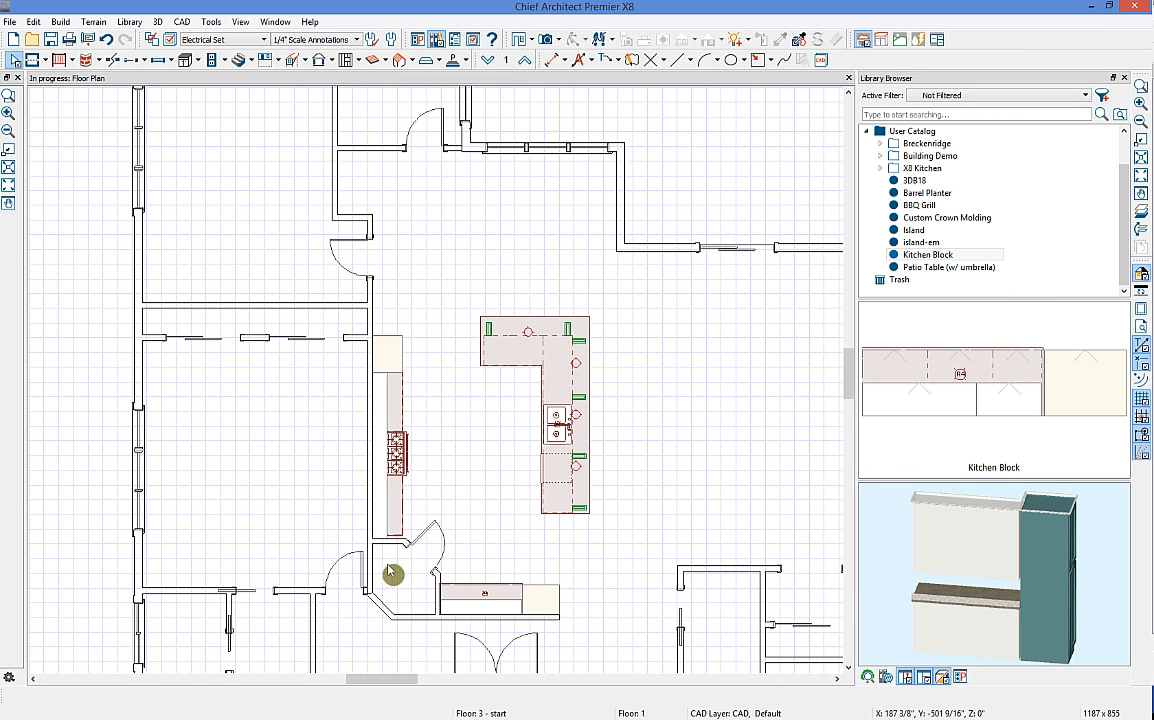
Step: Pan to the kitchen island and undo the stray marker placed there
{"action": "middle_click_drag", "start_coordinate": [446, 440], "coordinate": [400, 432]}
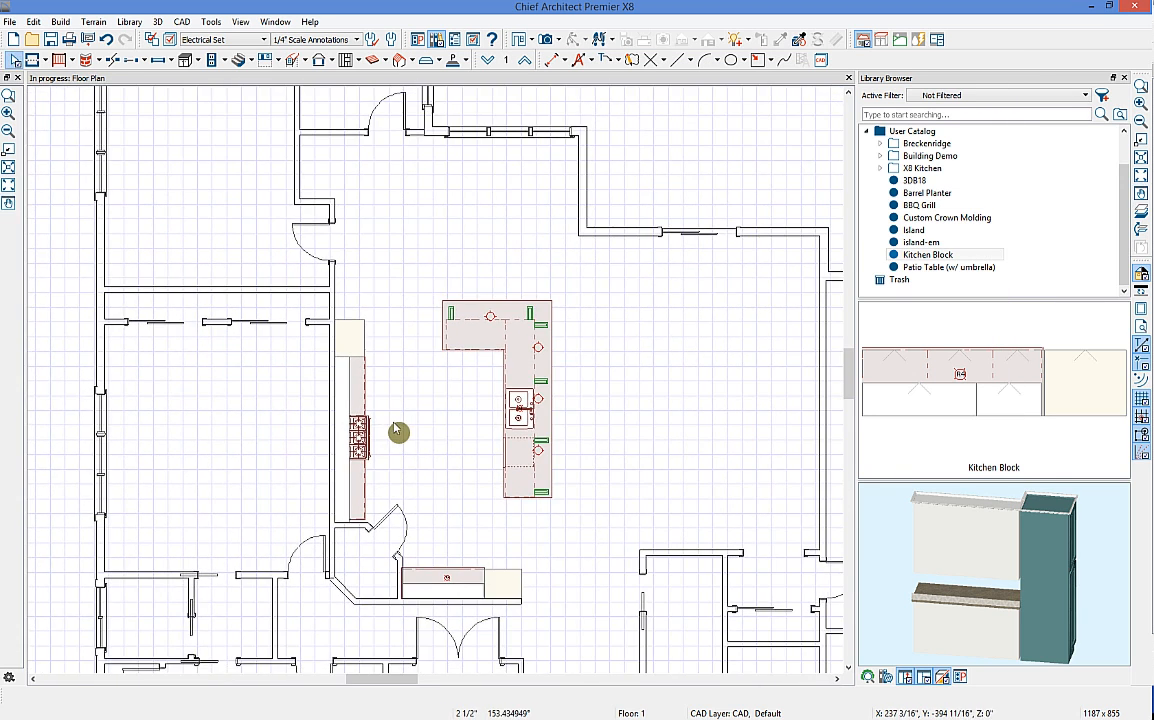
{"action": "scroll", "coordinate": [475, 421], "scroll_direction": "up", "scroll_amount": 4}
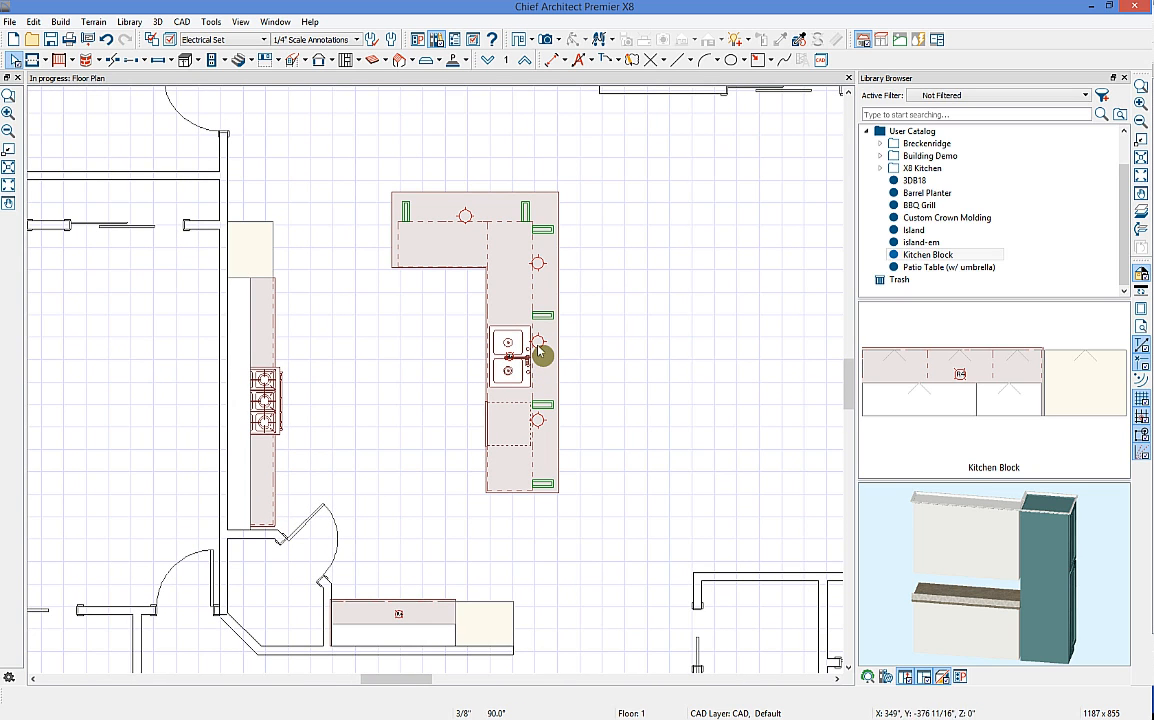
{"action": "left_click", "coordinate": [538, 458]}
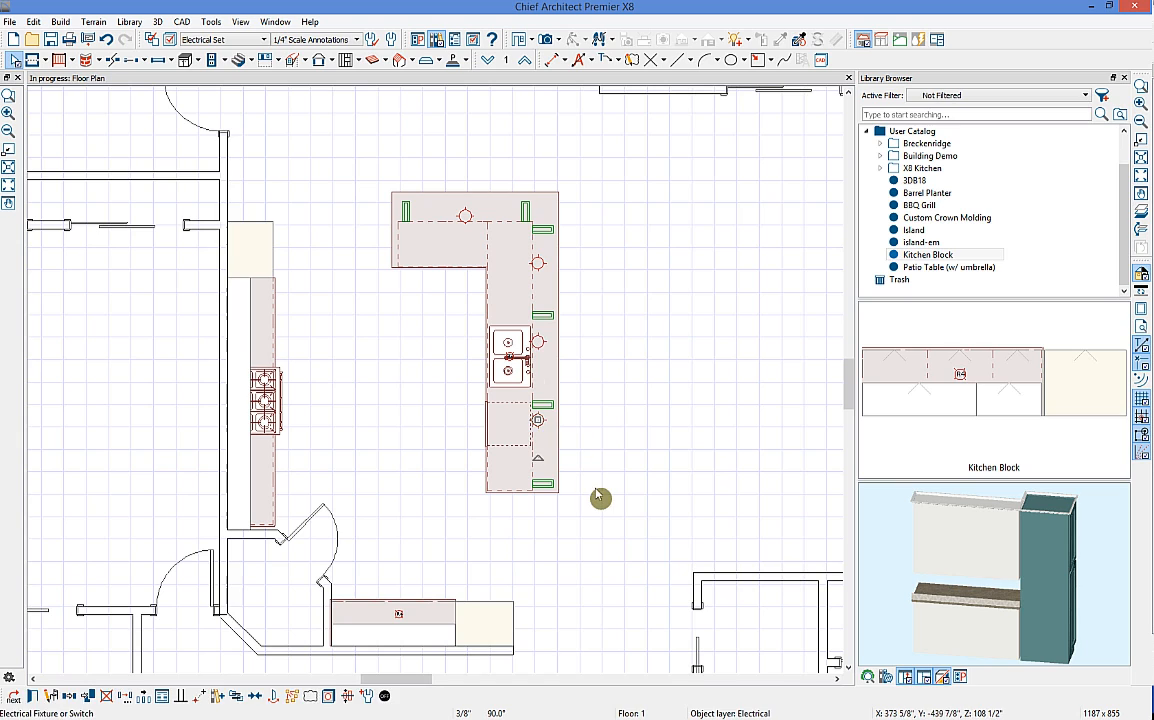
{"action": "key", "text": "ctrl+z"}
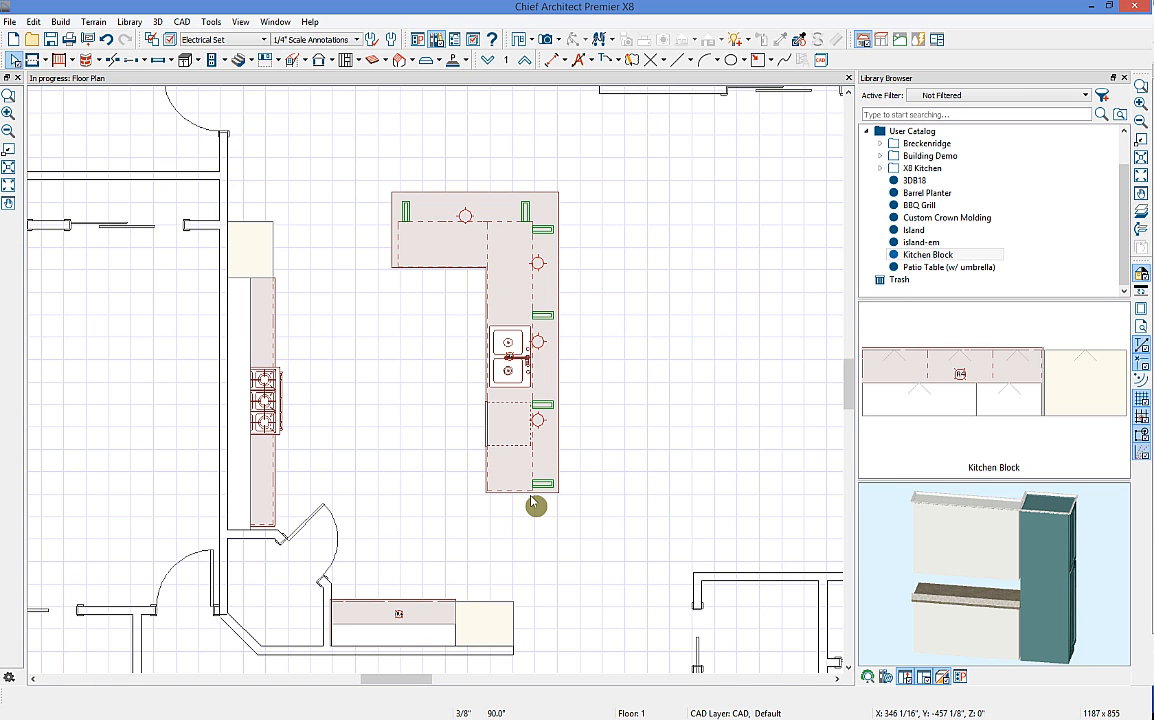
{"action": "key", "text": "space"}
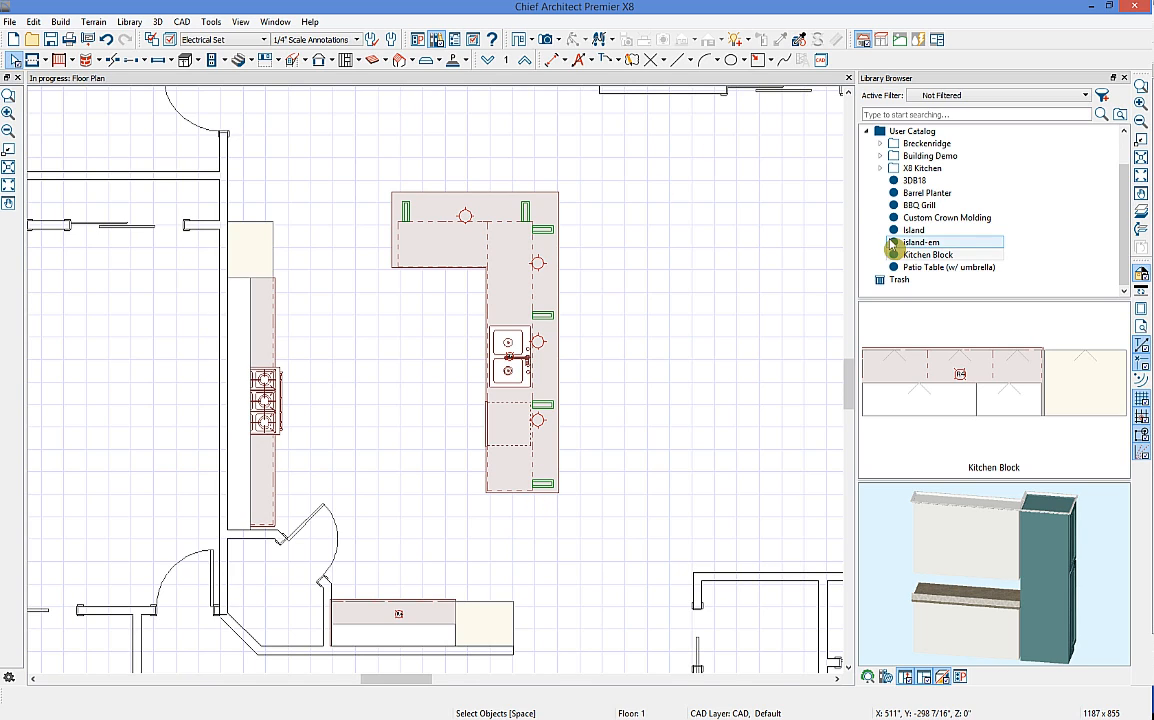
Step: Collapse the User Catalog and select the Light tool from the electrical flyout
{"action": "left_click", "coordinate": [868, 133]}
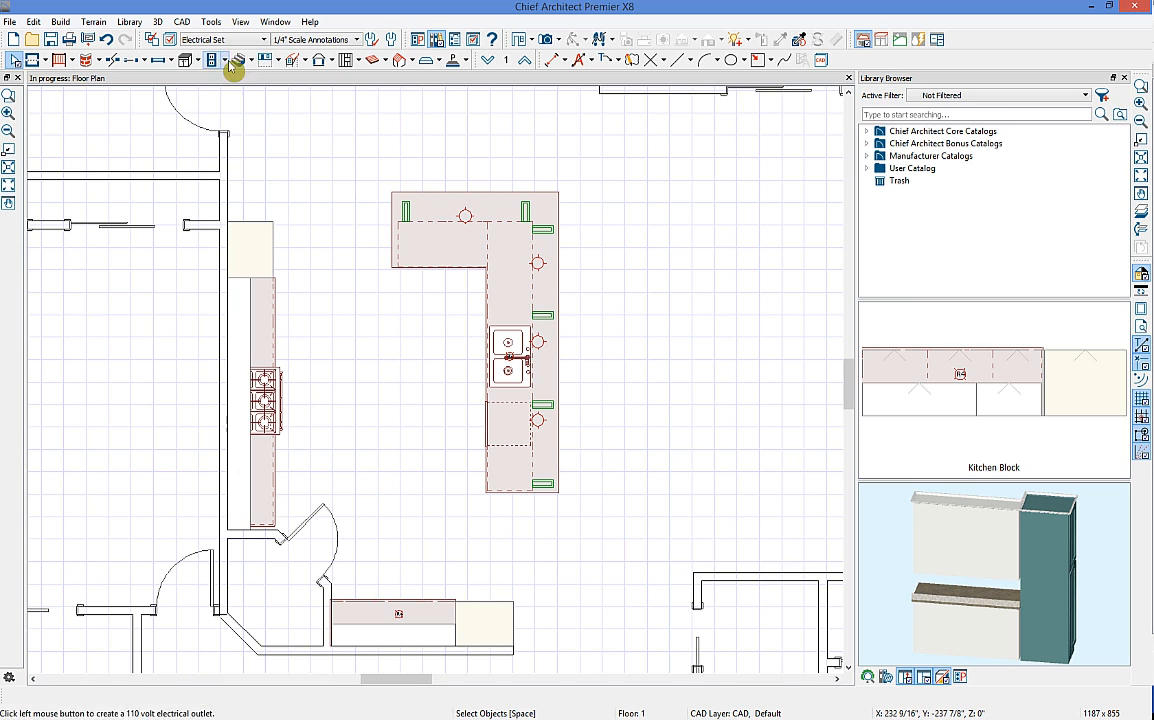
{"action": "left_click", "coordinate": [224, 59]}
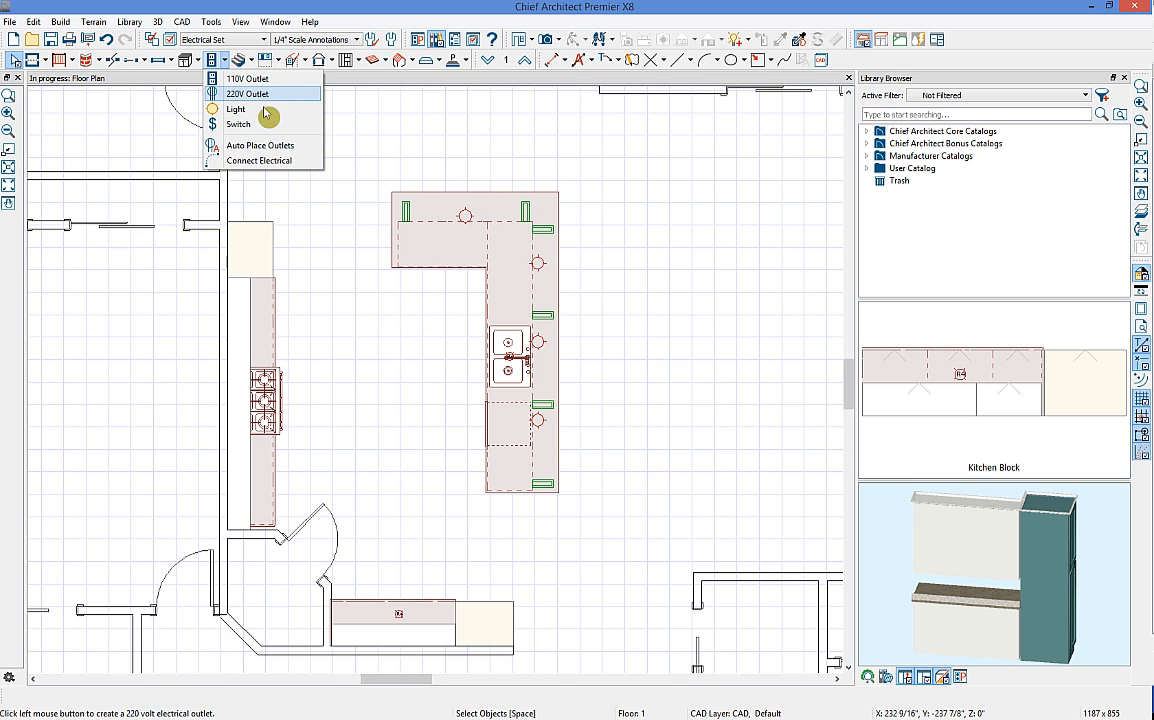
{"action": "left_click", "coordinate": [249, 110]}
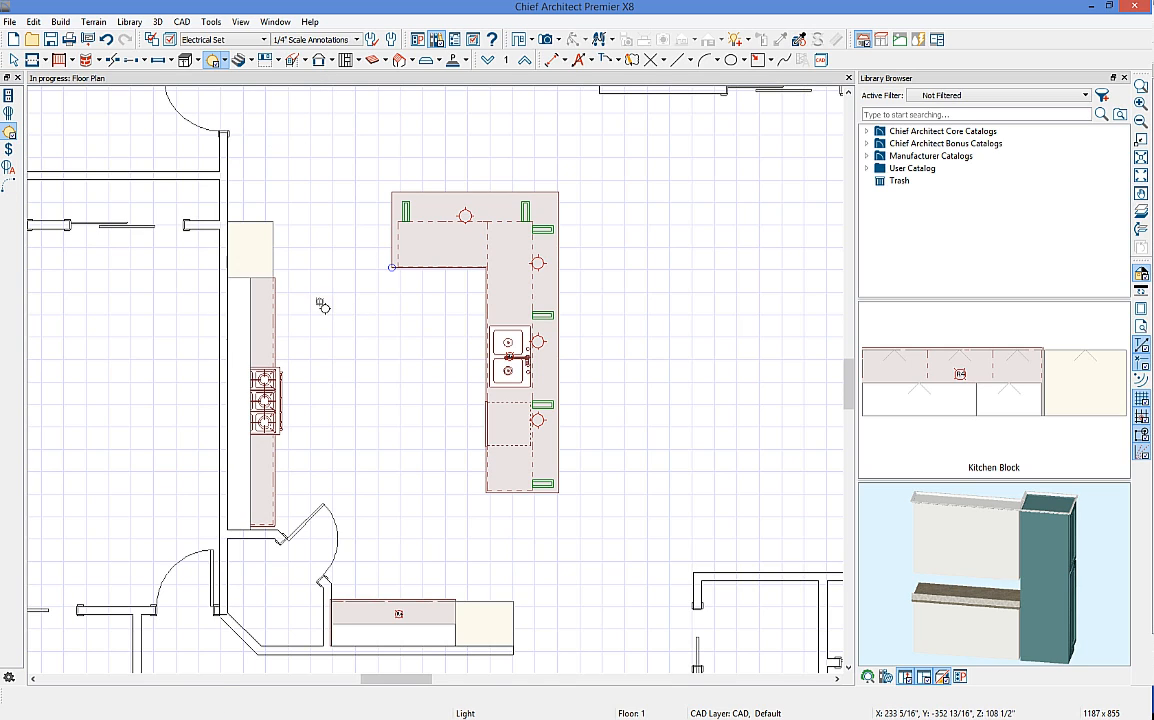
Step: Place a ceiling light left of the island, then pick the Switch and Auto Place Outlets tools
{"action": "left_click", "coordinate": [436, 304]}
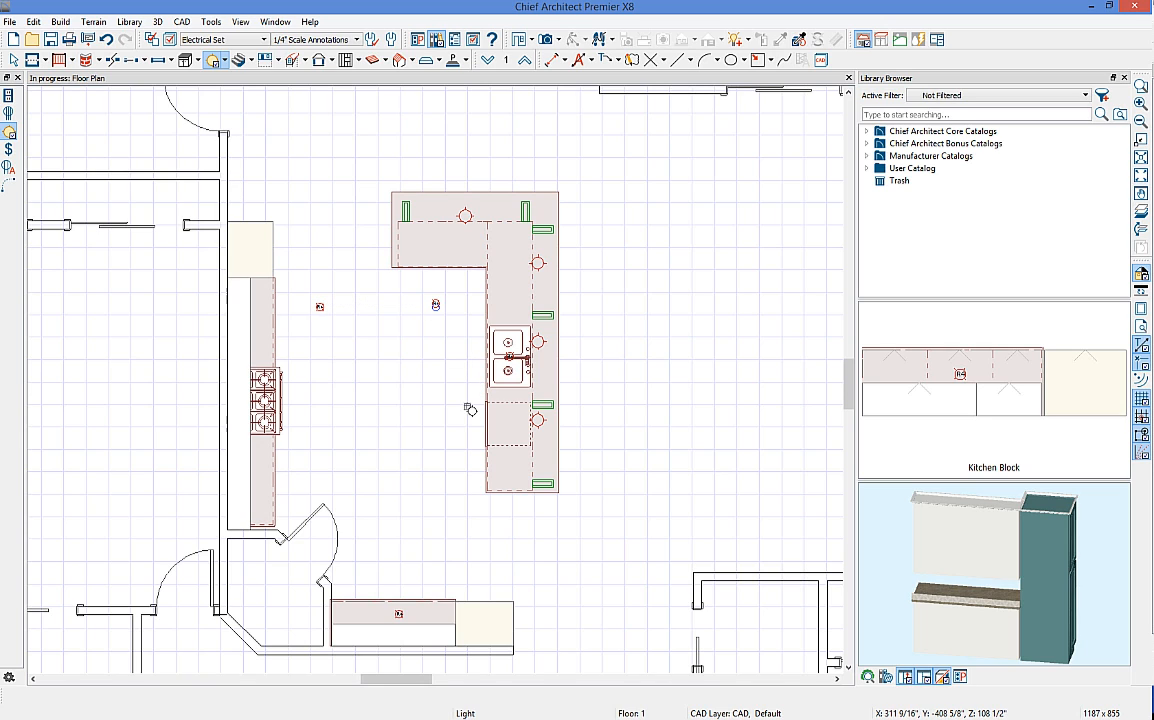
{"action": "left_click", "coordinate": [223, 60]}
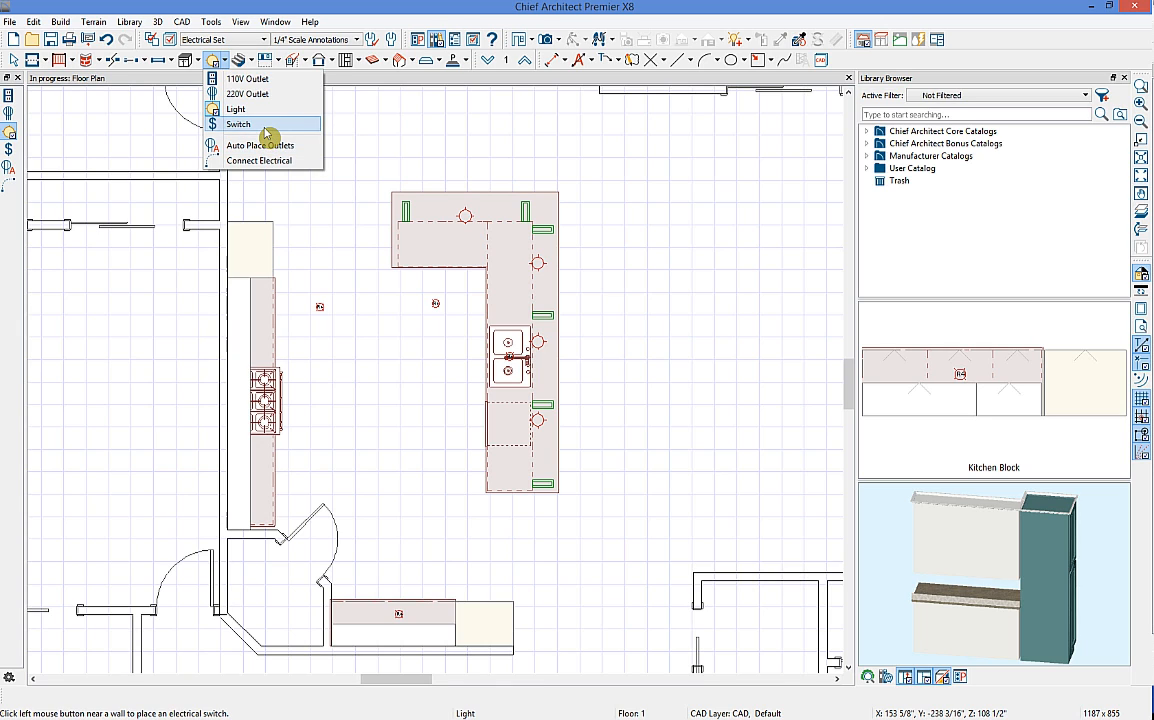
{"action": "left_click", "coordinate": [265, 133]}
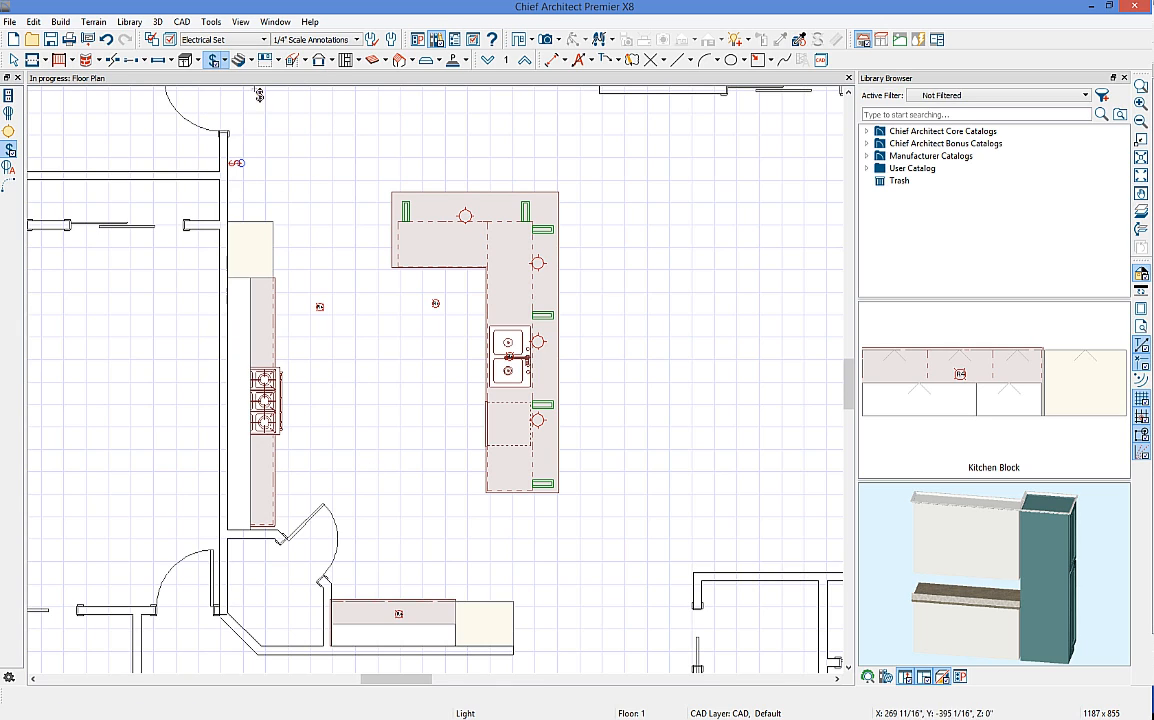
{"action": "left_click", "coordinate": [225, 60]}
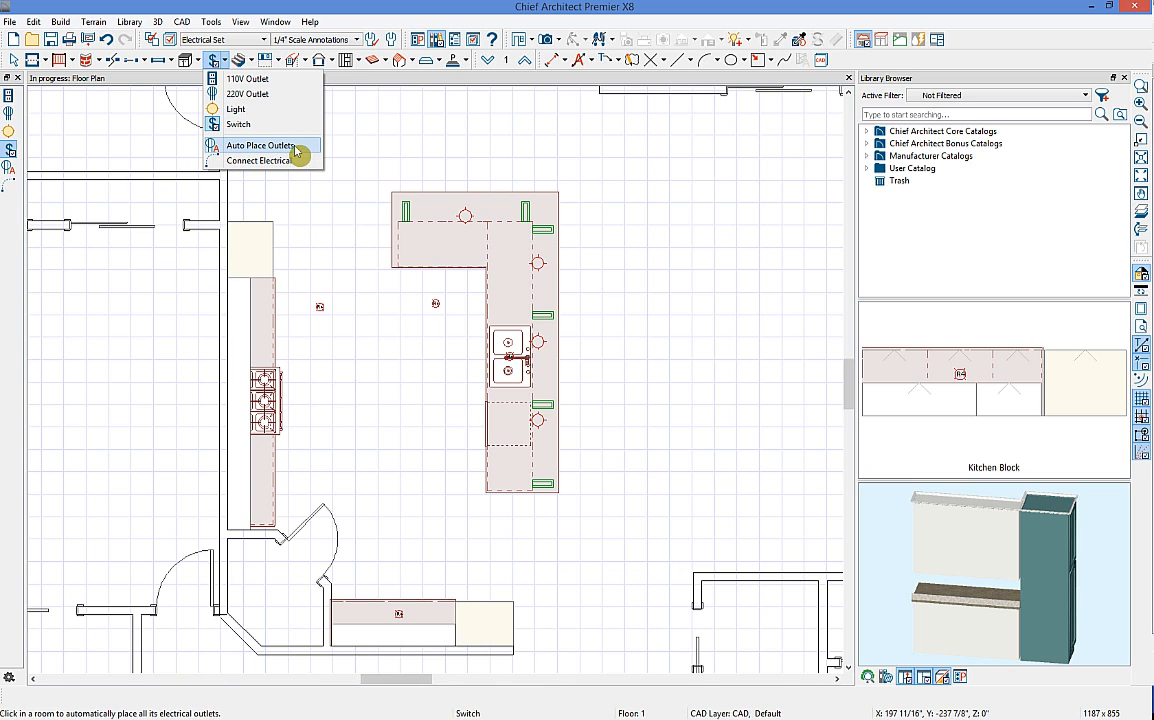
{"action": "left_click", "coordinate": [299, 150]}
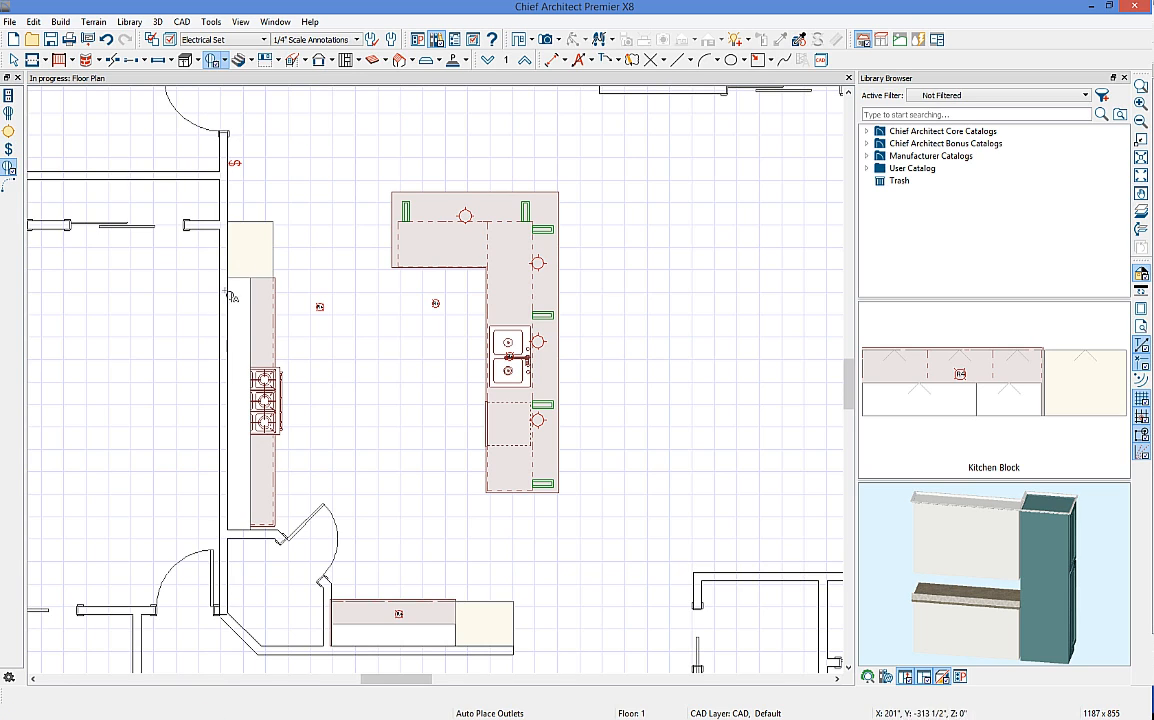
Step: Auto-place outlets in the kitchen and move the left counter-end outlet onto the lower counter
{"action": "left_click", "coordinate": [377, 376]}
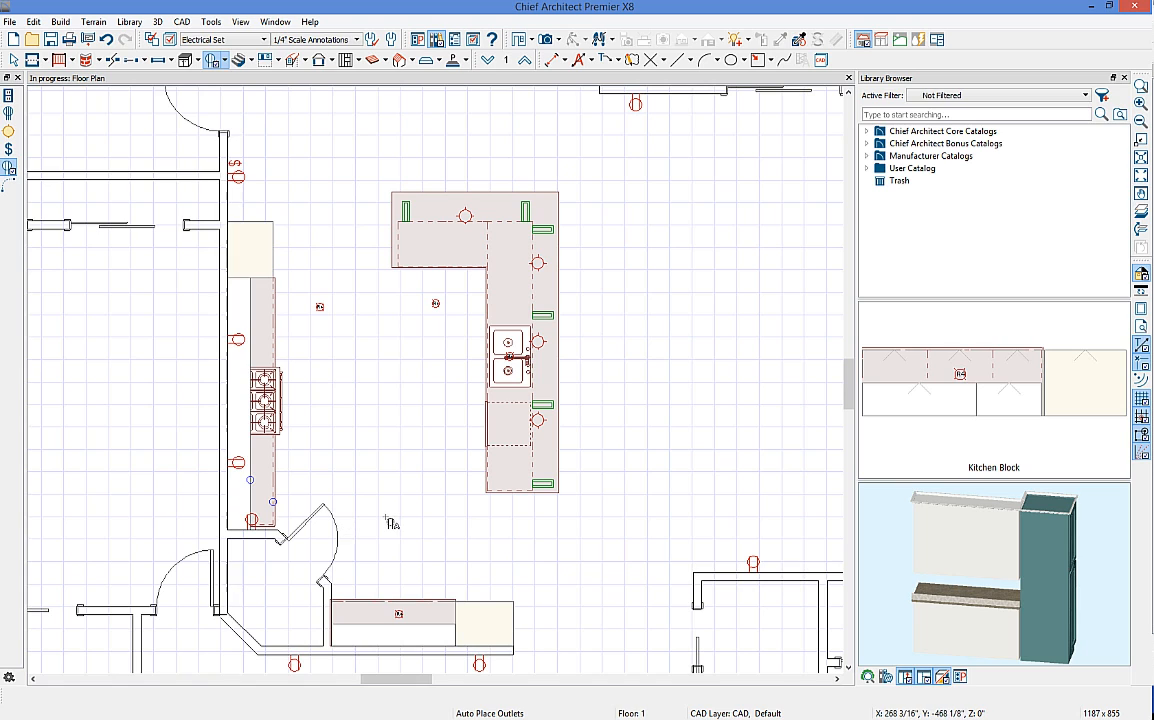
{"action": "key", "text": "space"}
{"action": "left_click", "coordinate": [257, 530]}
{"action": "left_click_drag", "start_coordinate": [257, 530], "coordinate": [362, 612]}
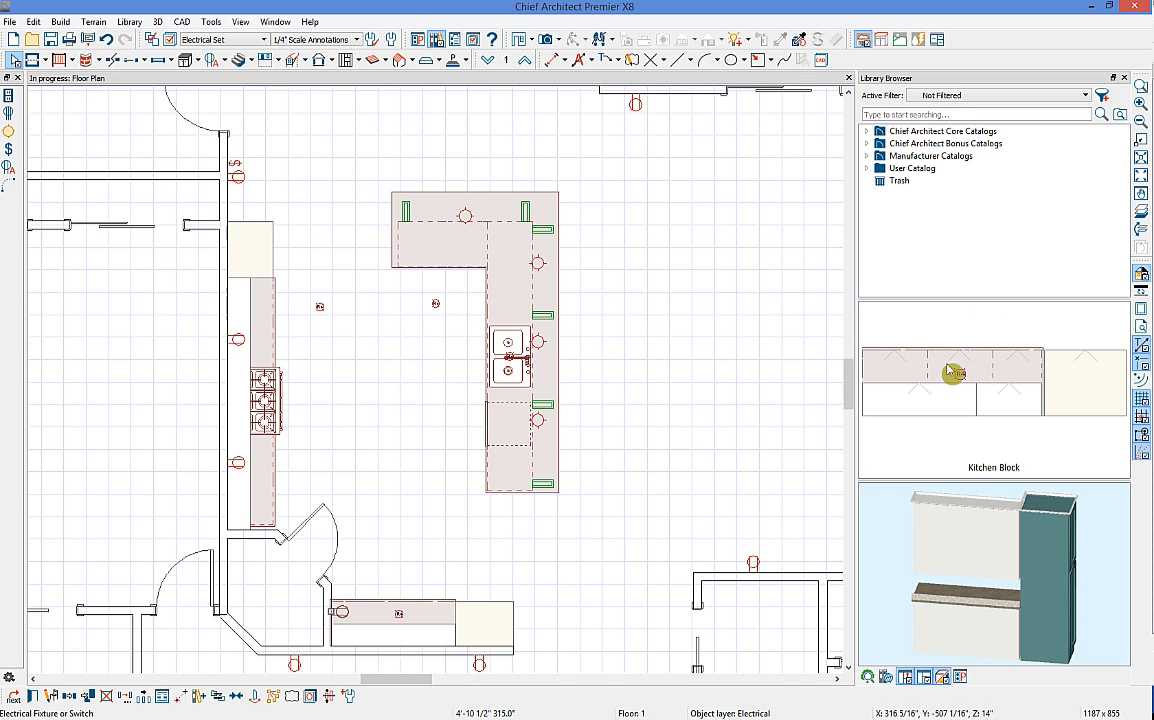
Step: Expand Core Catalogs > Mechanical, Electrical, Plumbing to show the Electrical catalog
{"action": "left_click", "coordinate": [870, 134]}
{"action": "left_click", "coordinate": [878, 146]}
{"action": "left_click", "coordinate": [888, 232]}
{"action": "left_click", "coordinate": [884, 232]}
{"action": "left_click", "coordinate": [958, 244]}
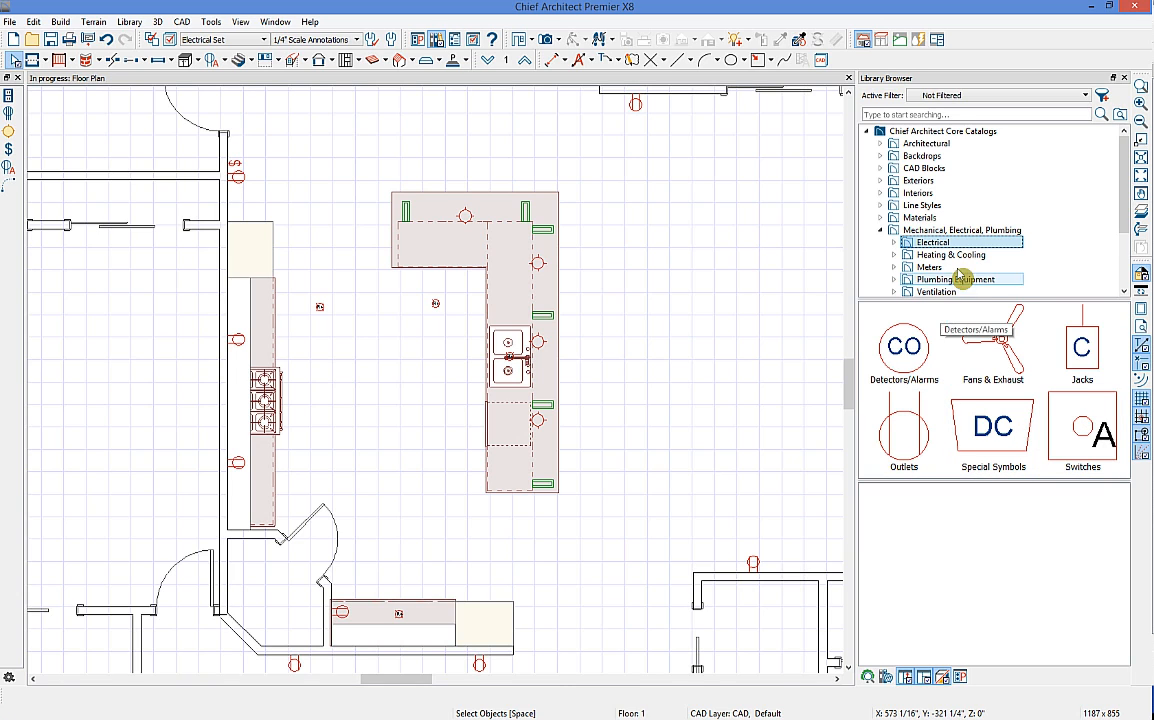
Step: Wire the wall switch to both island outlets and on to the wall outlet below the island
{"action": "left_click", "coordinate": [226, 62]}
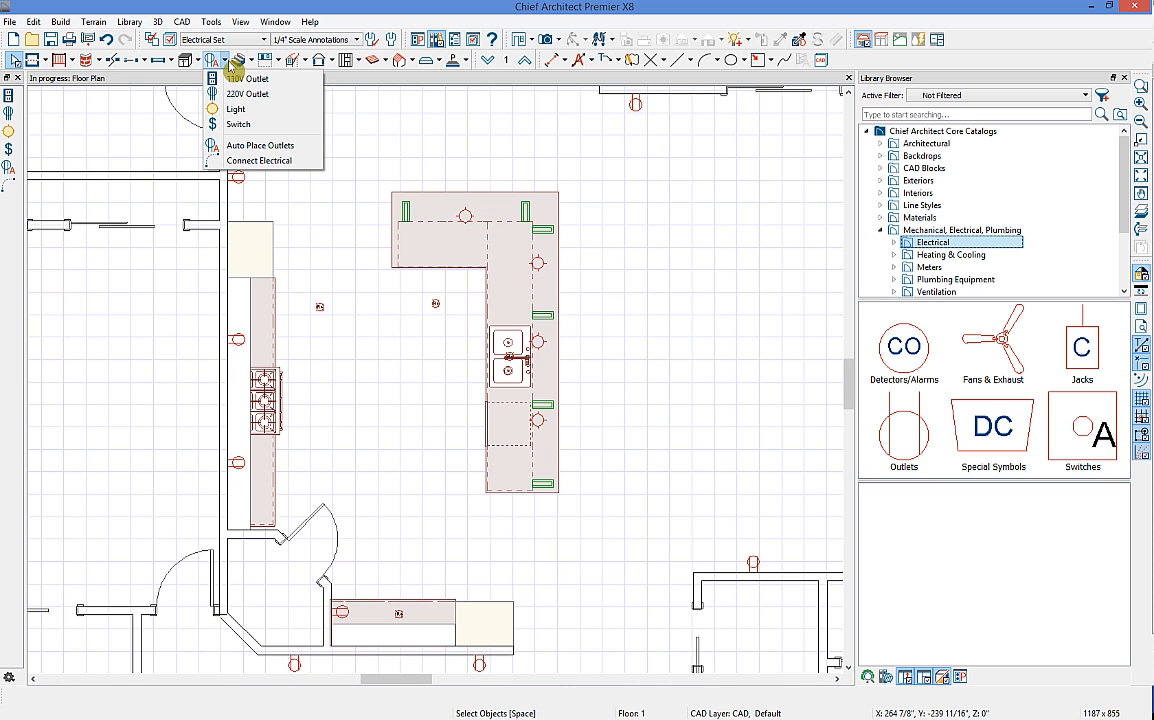
{"action": "left_click", "coordinate": [260, 161]}
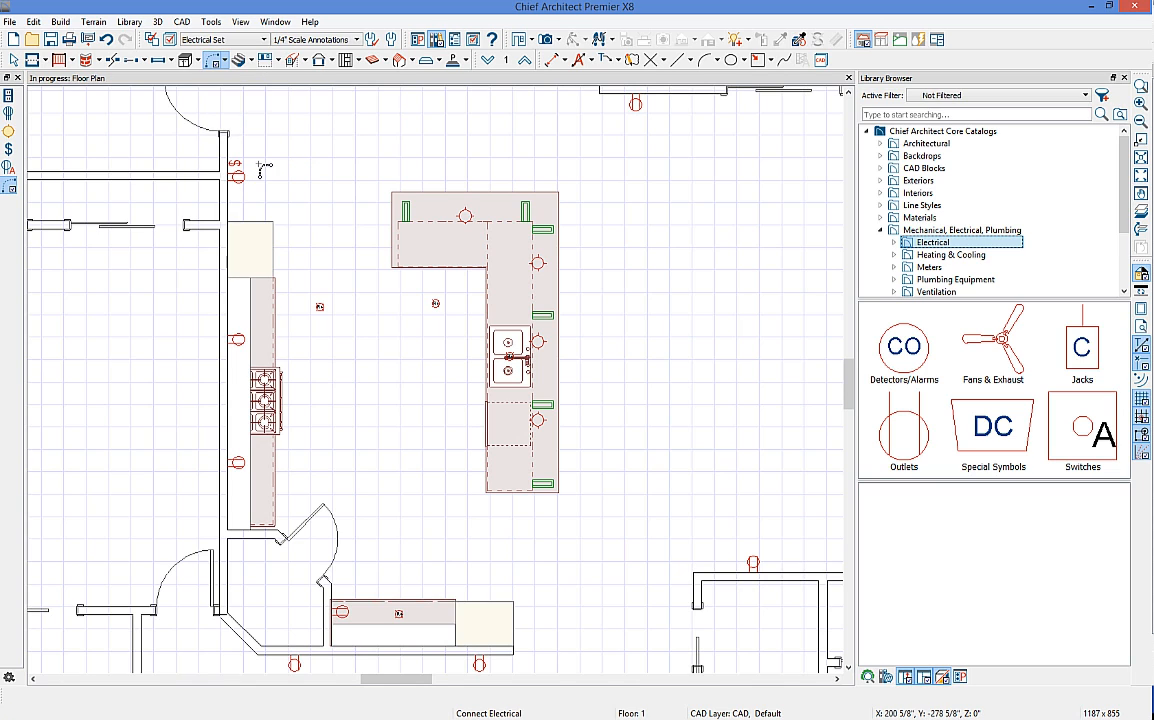
{"action": "left_click", "coordinate": [224, 61]}
{"action": "left_click", "coordinate": [255, 131]}
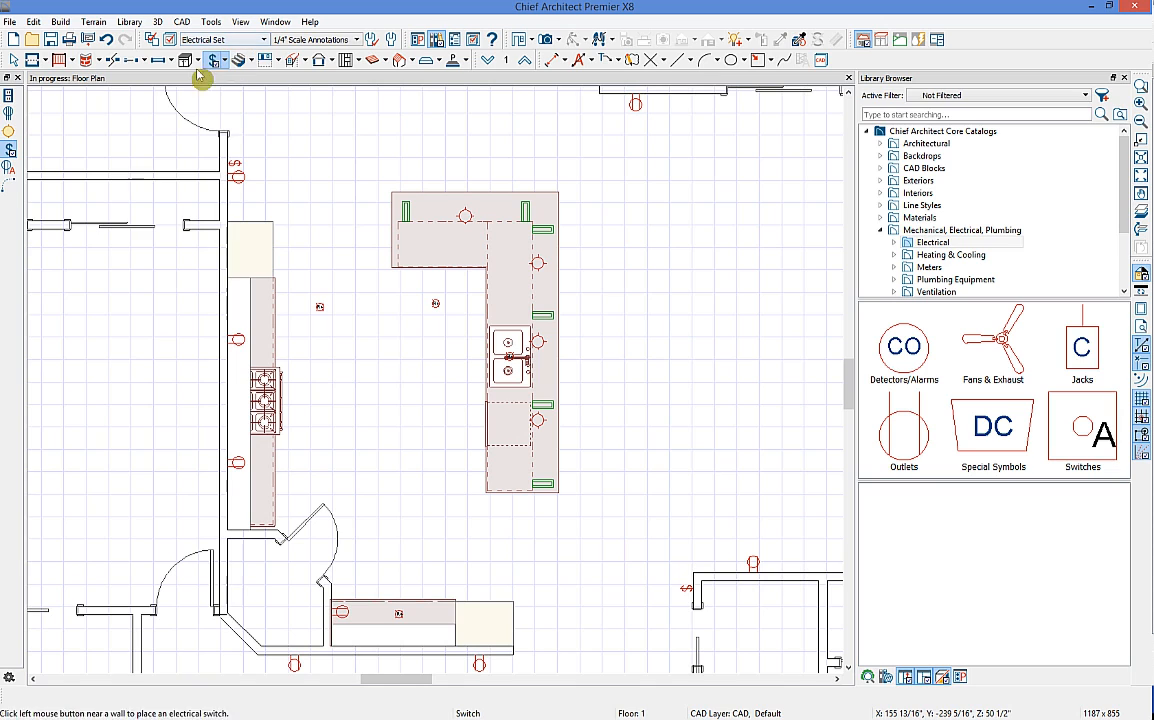
{"action": "left_click", "coordinate": [9, 185]}
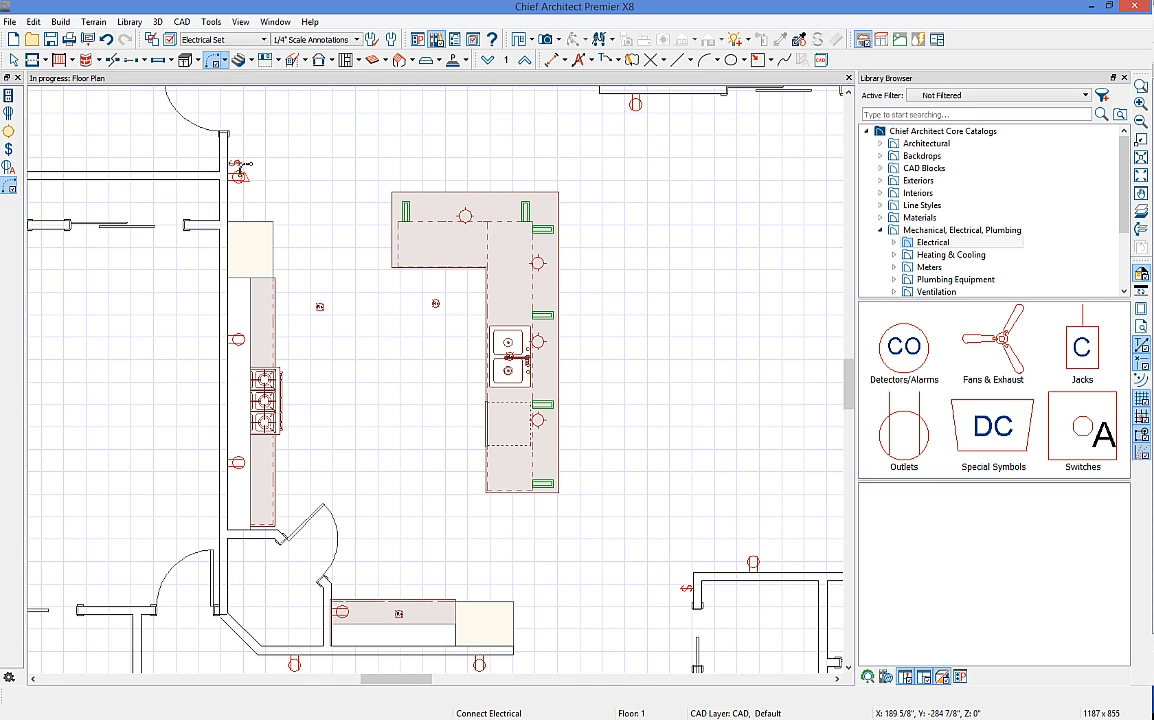
{"action": "mouse_move", "coordinate": [243, 164]}
{"action": "left_mouse_down"}
{"action": "mouse_move", "coordinate": [462, 213]}
{"action": "mouse_move", "coordinate": [539, 263]}
{"action": "mouse_move", "coordinate": [565, 320]}
{"action": "mouse_move", "coordinate": [539, 341]}
{"action": "left_mouse_up"}
{"action": "left_click_drag", "start_coordinate": [540, 421], "coordinate": [539, 342]}
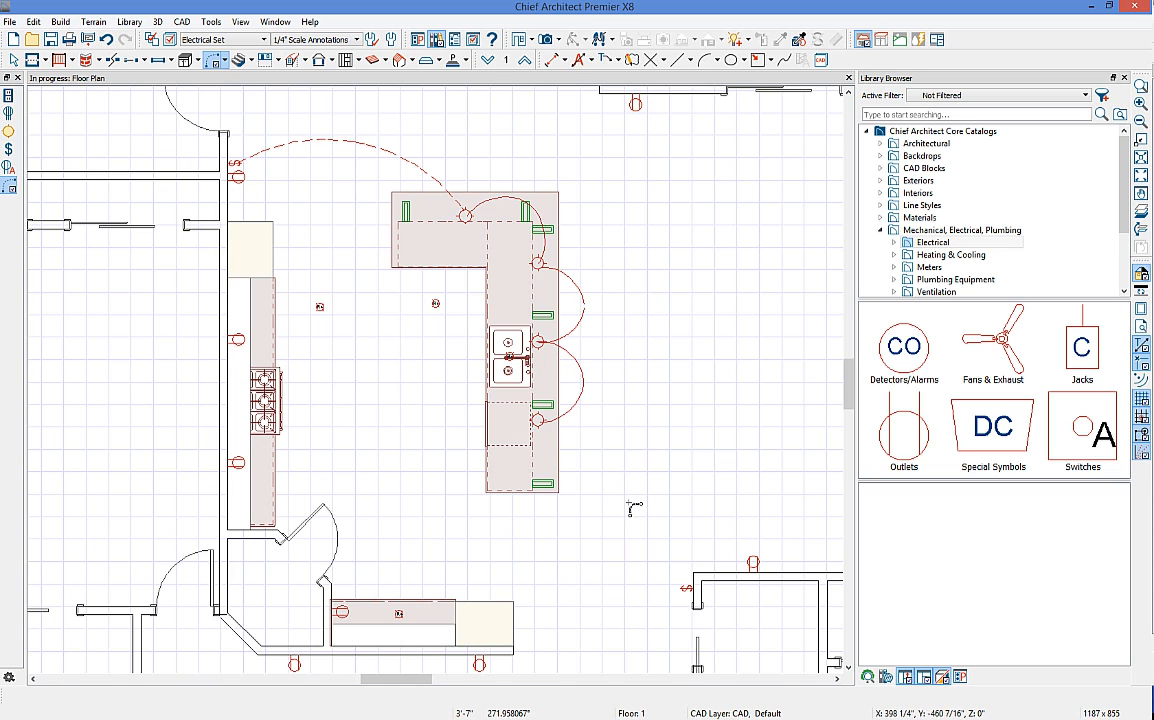
{"action": "left_click_drag", "start_coordinate": [540, 421], "coordinate": [686, 588]}
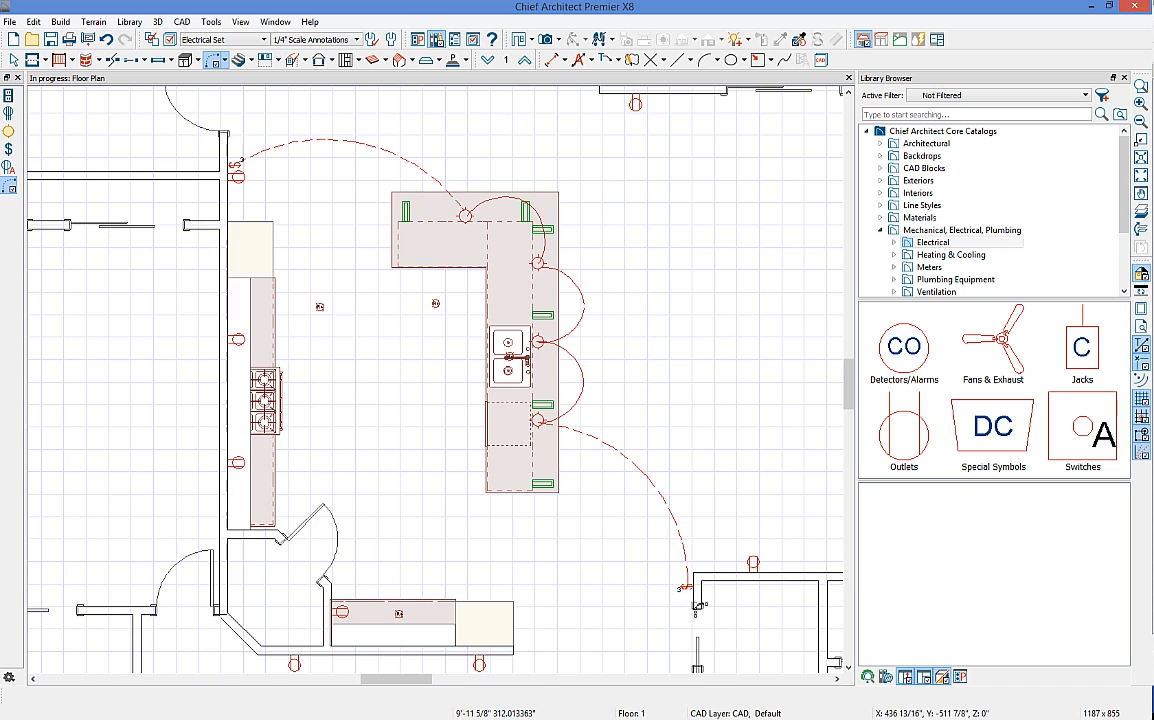
{"action": "scroll", "coordinate": [690, 602], "scroll_direction": "up", "scroll_amount": 4}
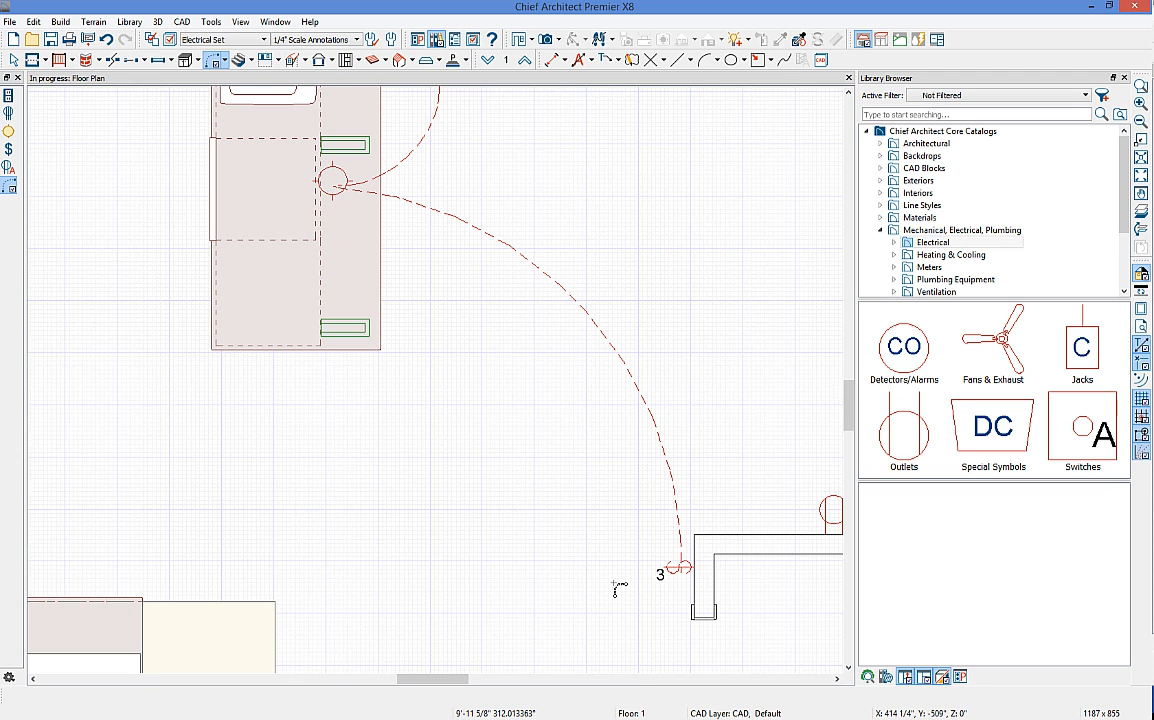
{"action": "scroll", "coordinate": [617, 588], "scroll_direction": "down", "scroll_amount": 5}
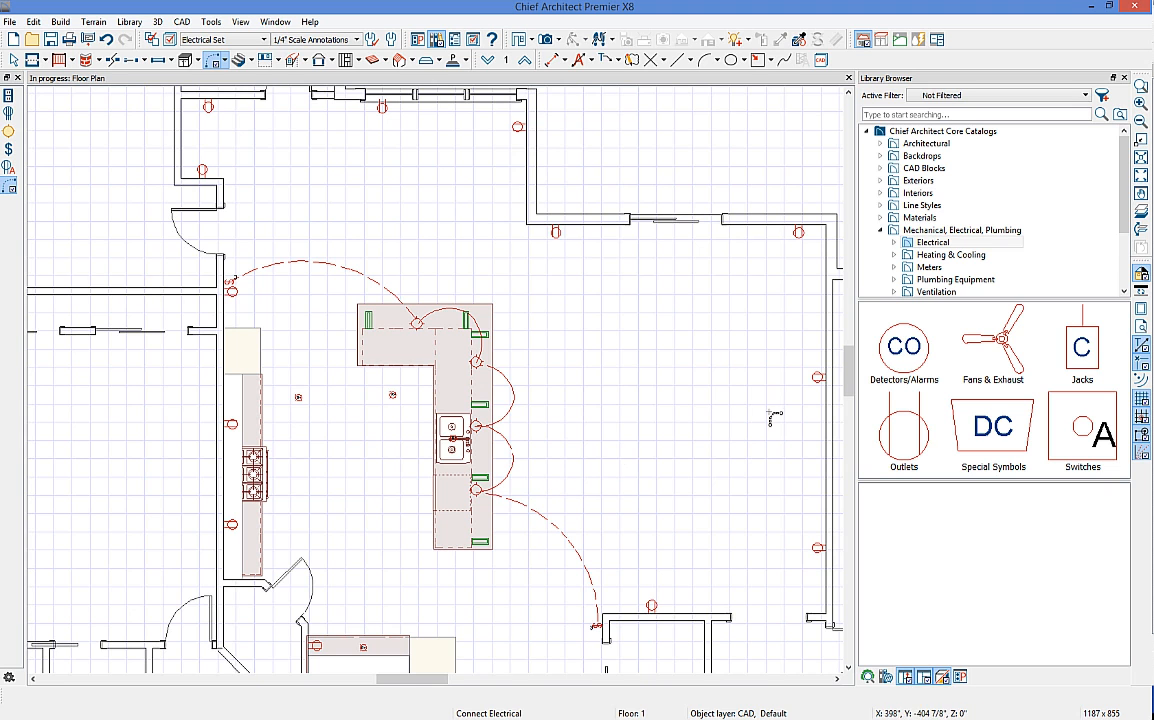
Step: Close the library and switch the plan to the Kitchen & Bath Set layer set
{"action": "left_click", "coordinate": [1124, 78]}
{"action": "scroll", "coordinate": [791, 342], "scroll_direction": "up", "scroll_amount": 2}
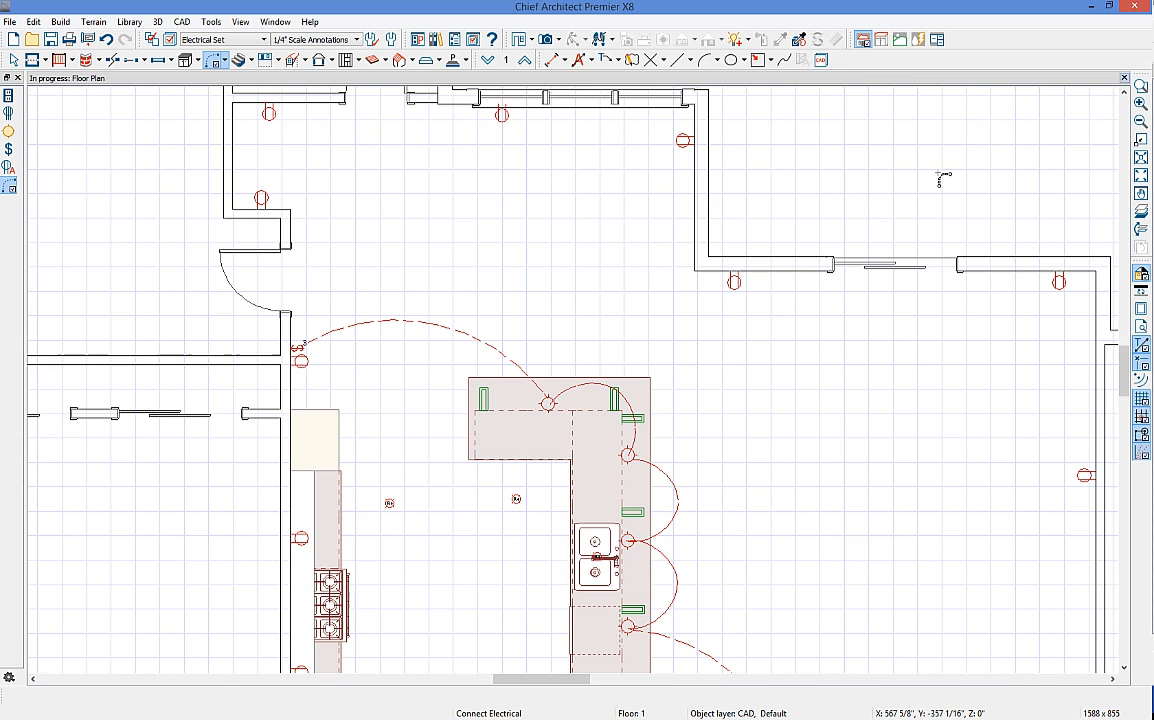
{"action": "scroll", "coordinate": [791, 342], "scroll_direction": "down", "scroll_amount": 4}
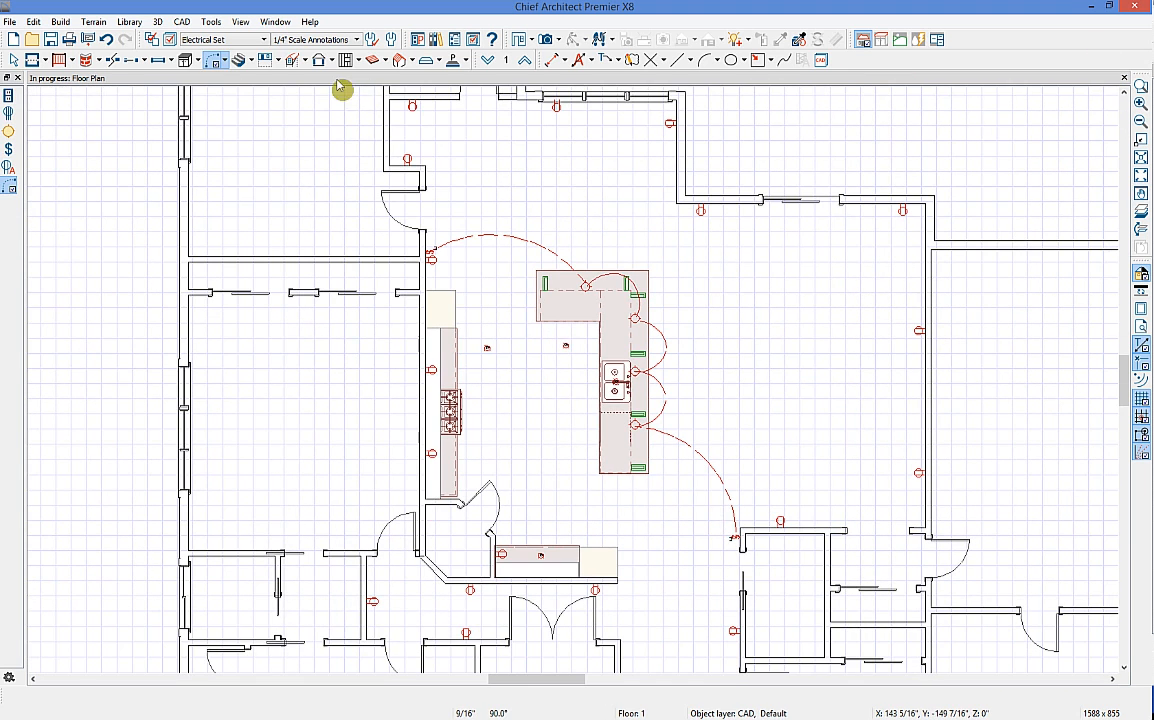
{"action": "left_click", "coordinate": [232, 41]}
{"action": "left_click", "coordinate": [250, 170]}
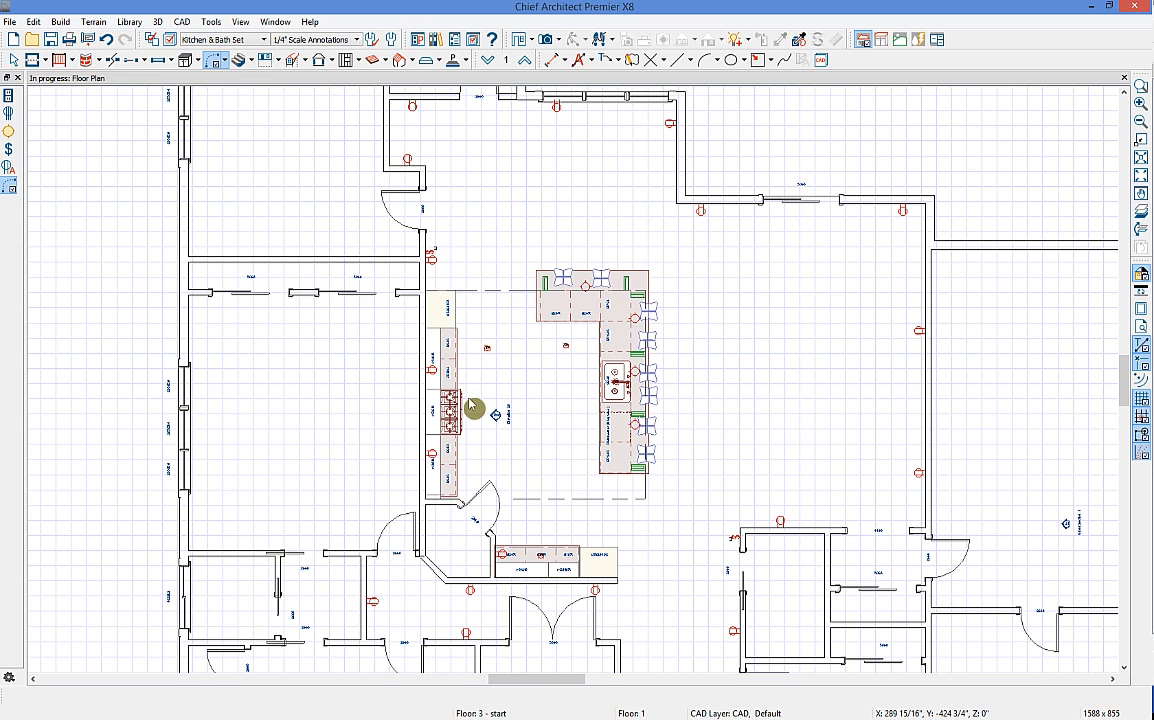
{"action": "key", "text": "space"}
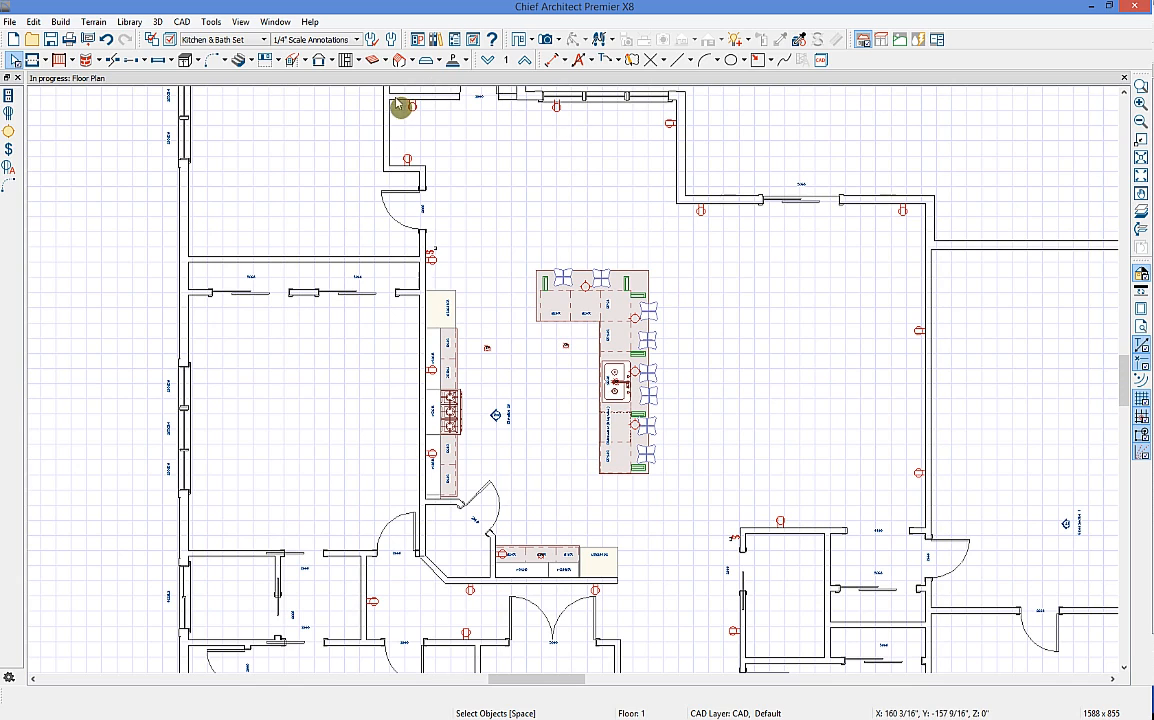
Step: Place a Cabinet Schedule to the right of the house and bring it fully into view
{"action": "left_click", "coordinate": [211, 22]}
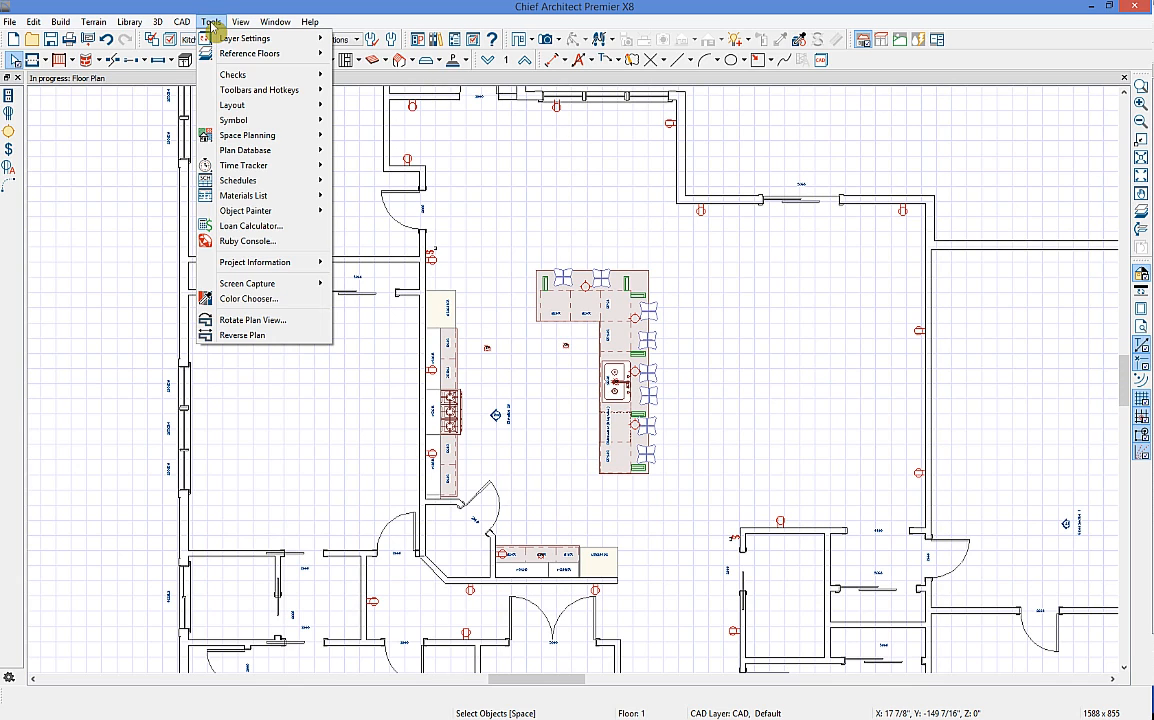
{"action": "mouse_move", "coordinate": [285, 187]}
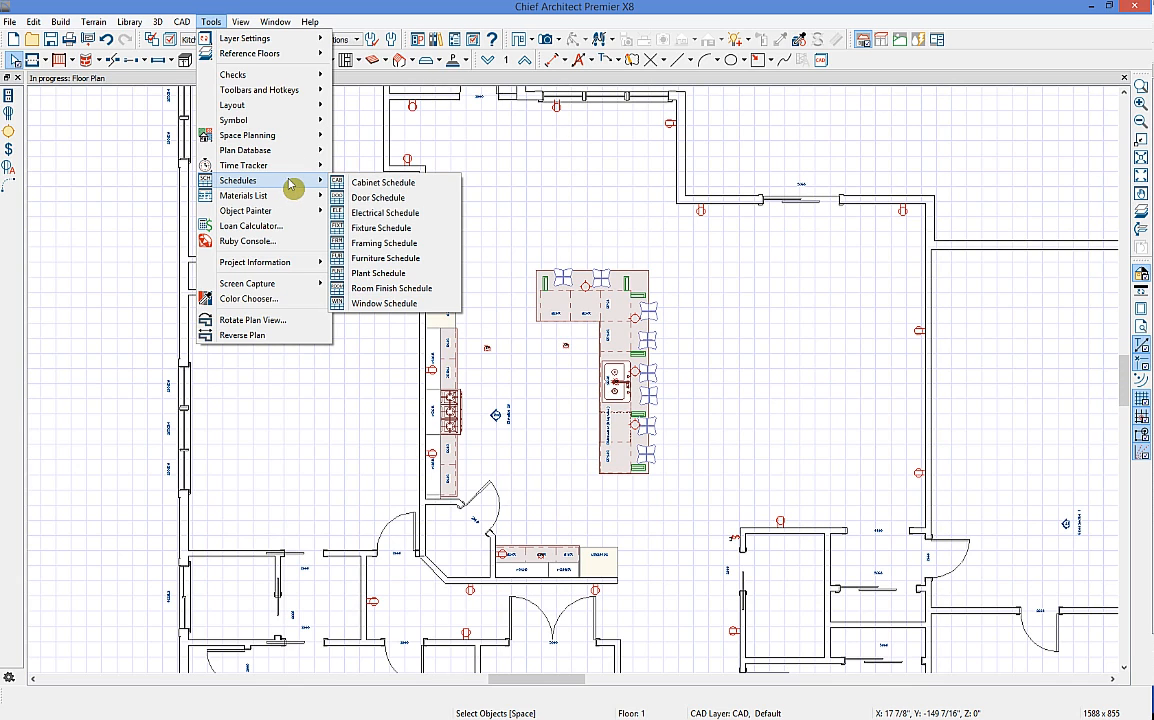
{"action": "left_click", "coordinate": [395, 185]}
{"action": "middle_click_drag", "start_coordinate": [441, 228], "coordinate": [296, 237]}
{"action": "left_click", "coordinate": [843, 232]}
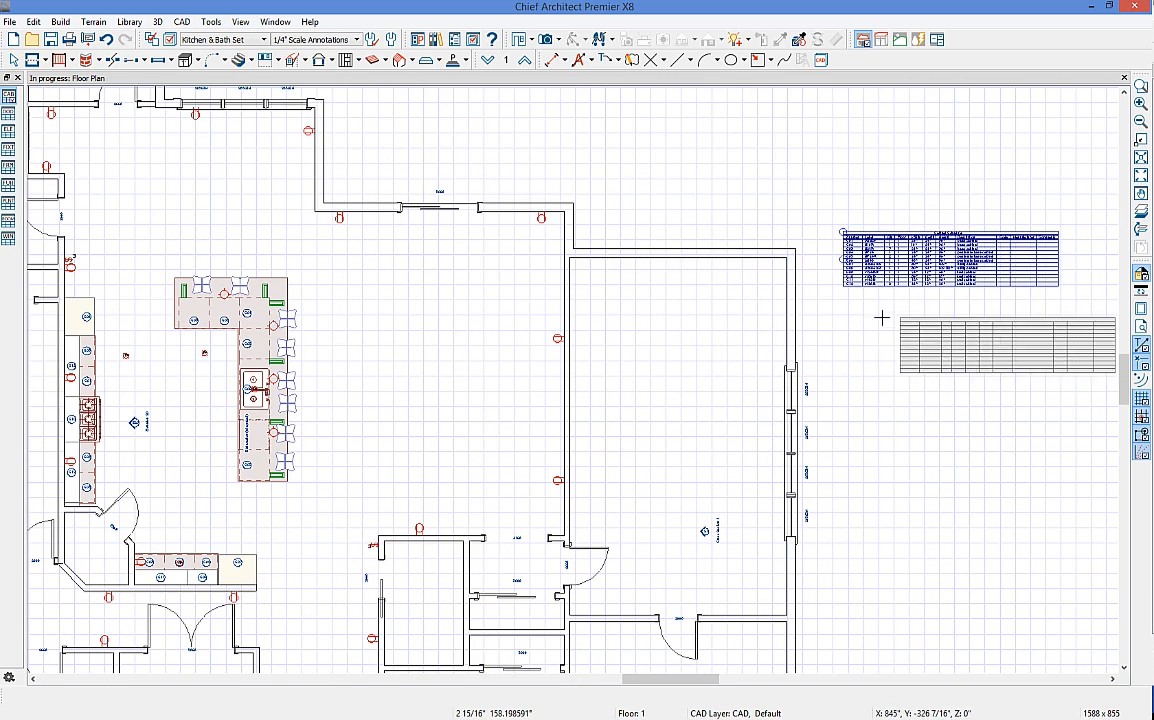
{"action": "key", "text": "Escape"}
{"action": "scroll", "coordinate": [985, 256], "scroll_direction": "up", "scroll_amount": 2}
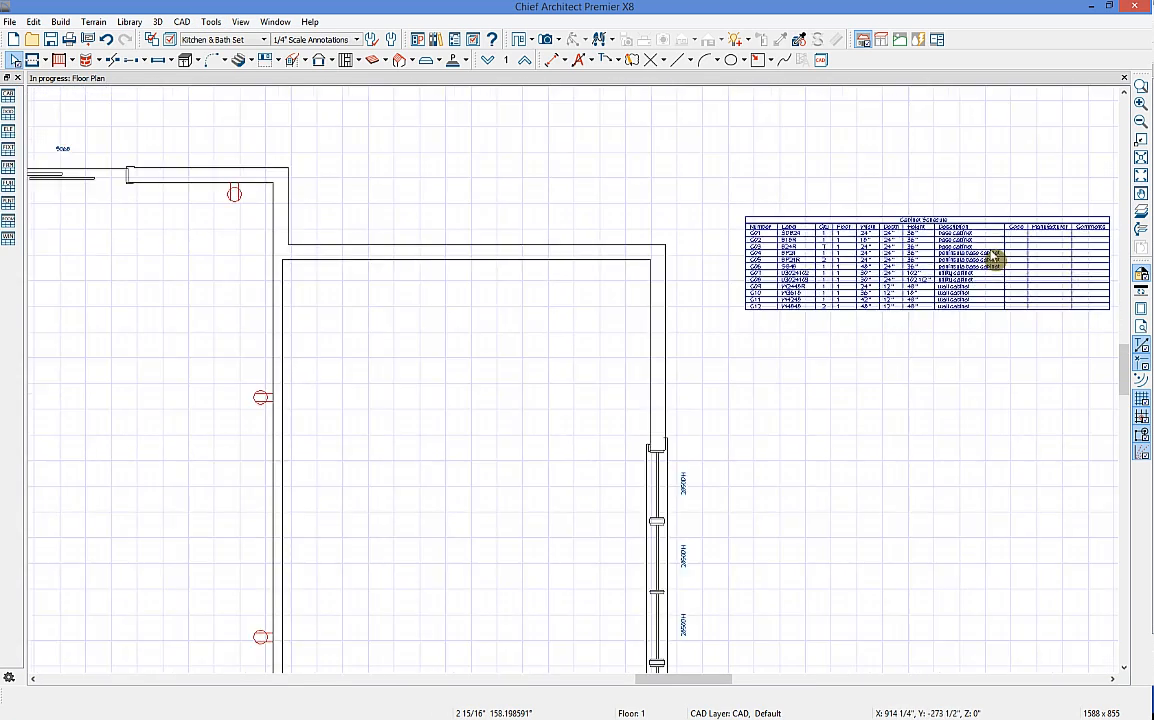
{"action": "scroll", "coordinate": [991, 253], "scroll_direction": "up", "scroll_amount": 2}
{"action": "middle_click_drag", "start_coordinate": [1012, 254], "coordinate": [796, 267]}
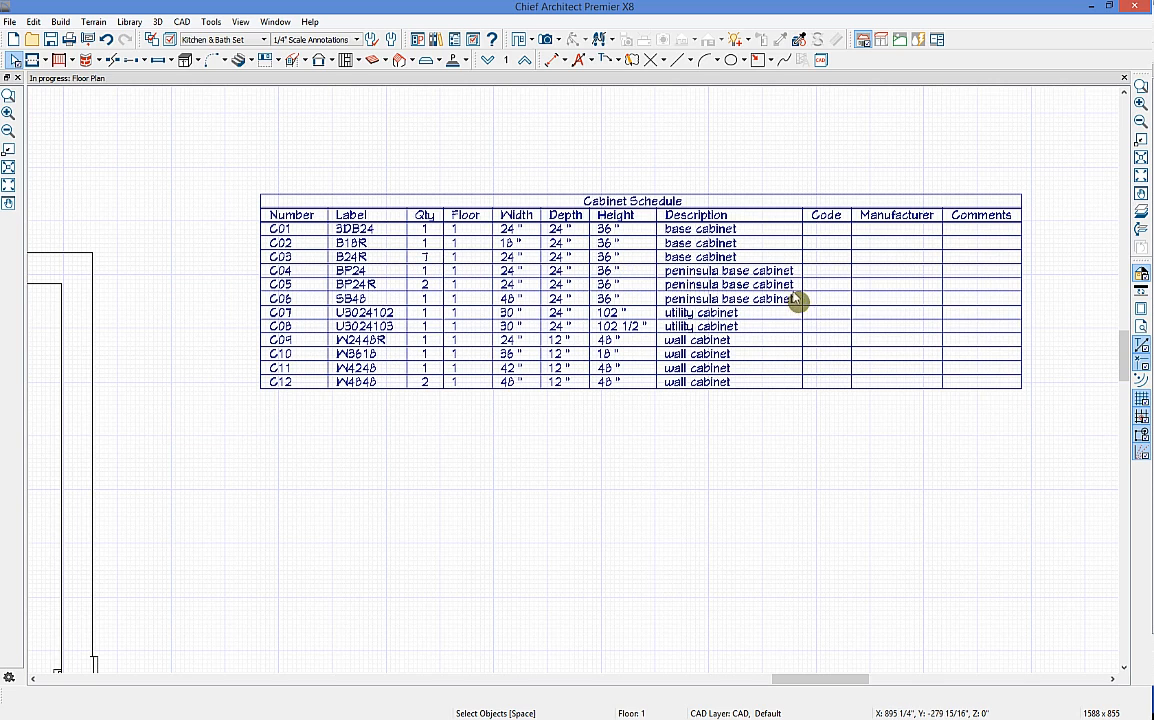
Step: Add a 3D Elevation column to the Cabinet Schedule
{"action": "double_click", "coordinate": [884, 268]}
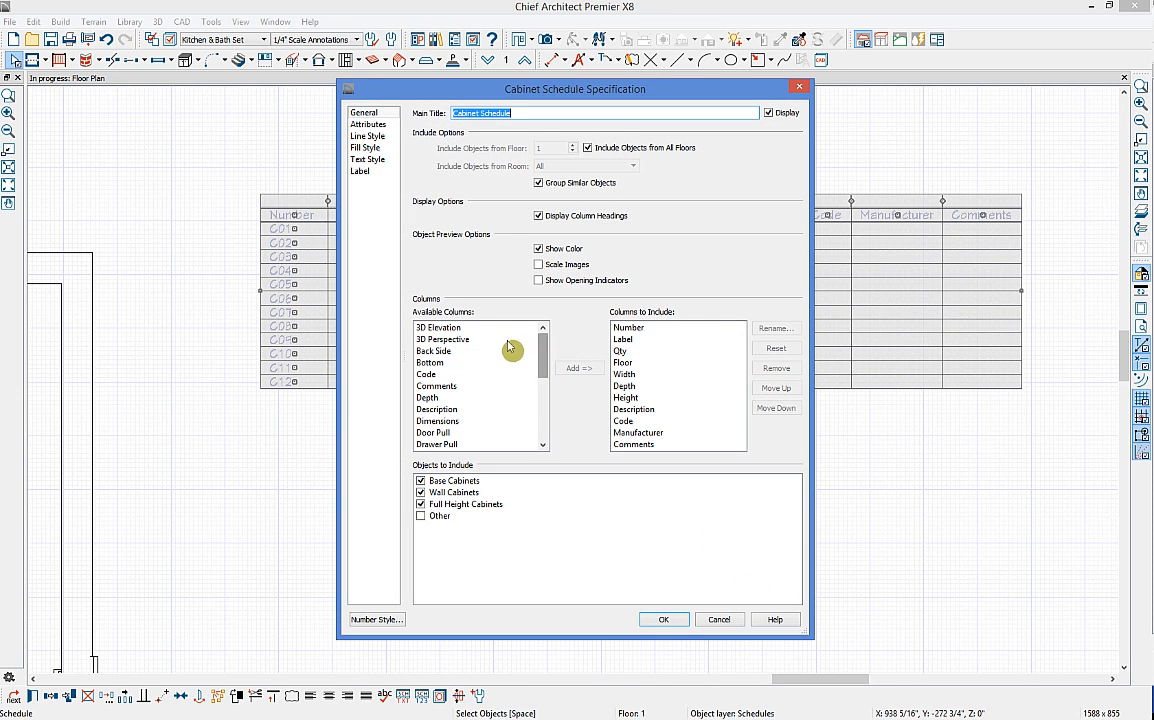
{"action": "left_click", "coordinate": [455, 328]}
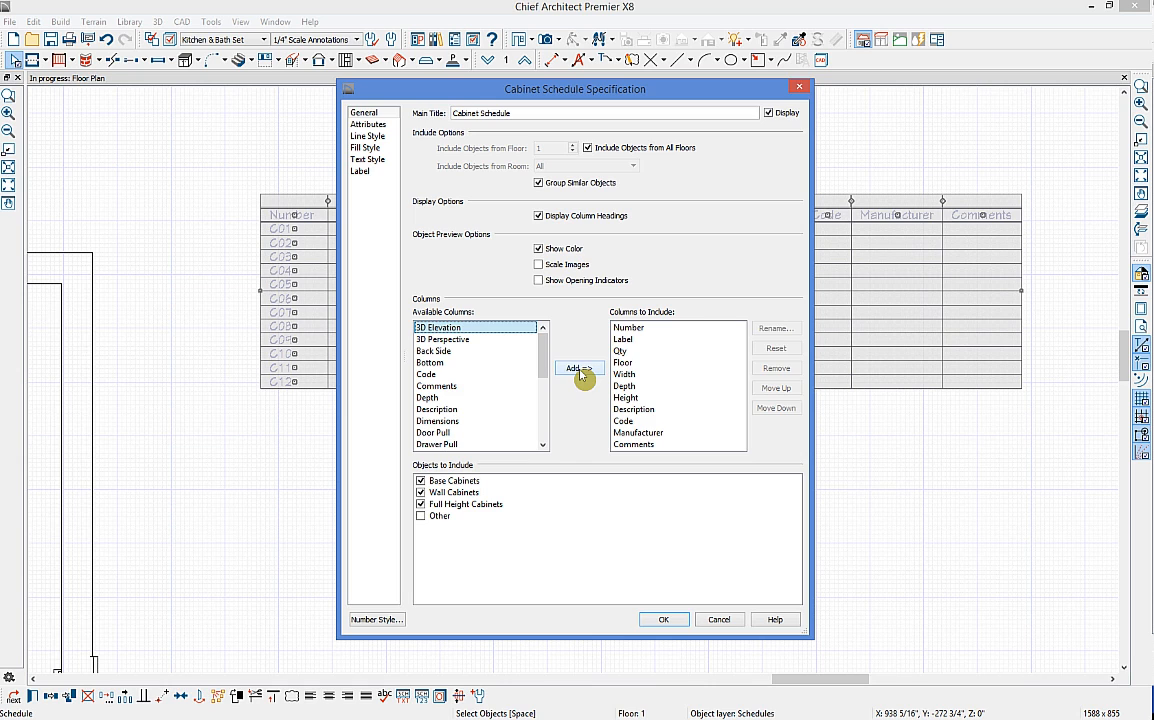
{"action": "left_click", "coordinate": [580, 369]}
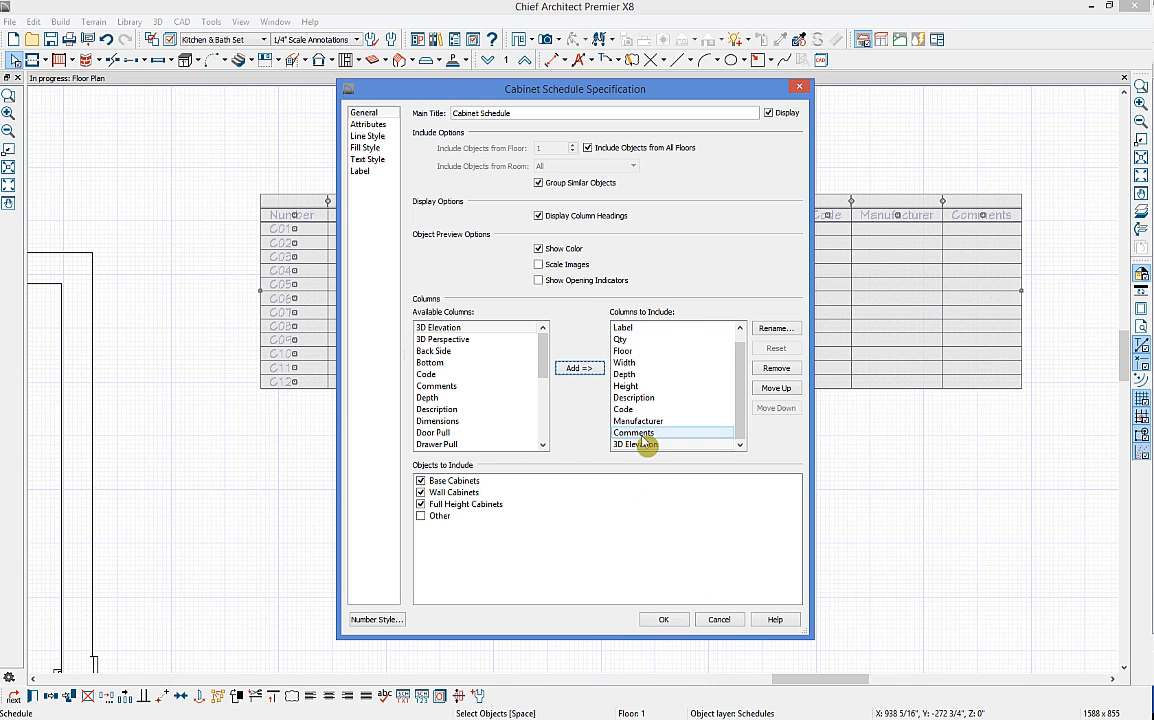
{"action": "left_click", "coordinate": [665, 621]}
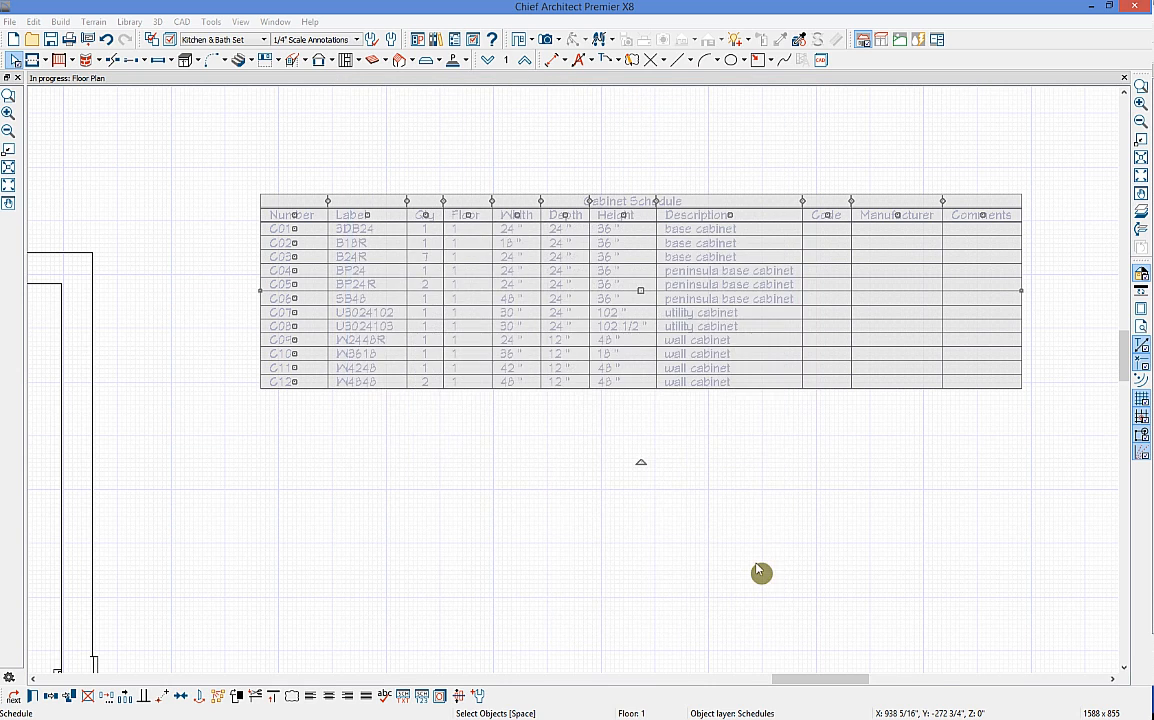
Step: Deselect the schedule and pan back to centre the kitchen island in view
{"action": "middle_click_drag", "start_coordinate": [903, 448], "coordinate": [806, 394]}
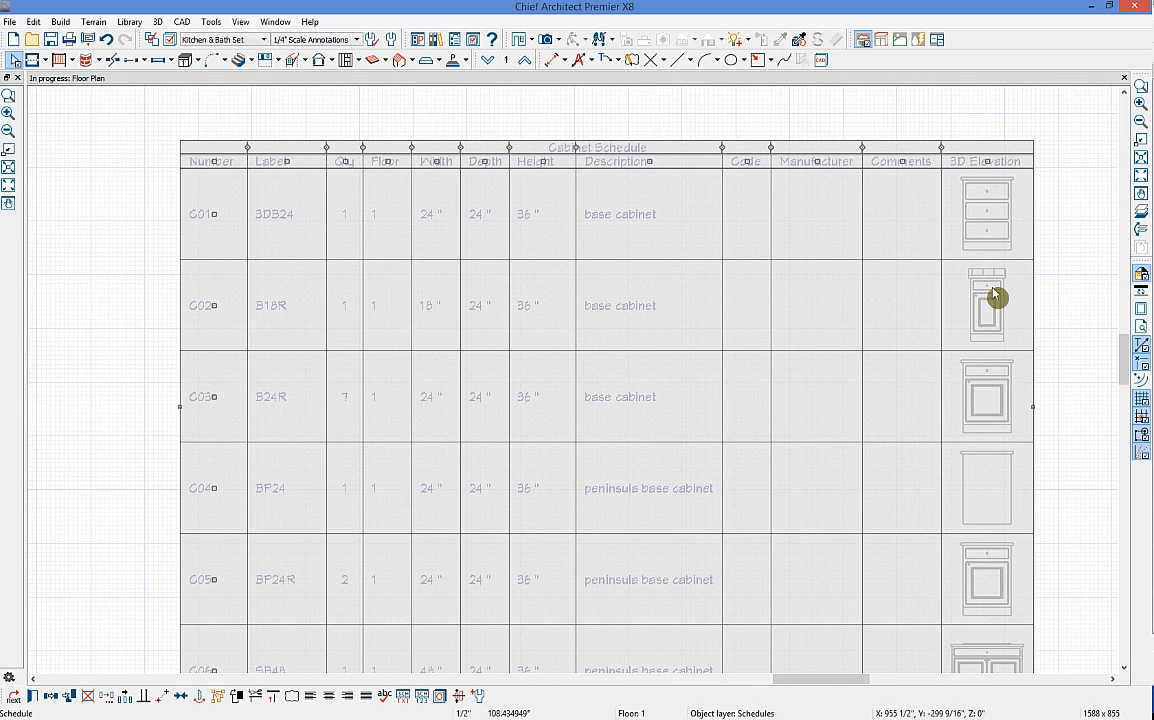
{"action": "left_click", "coordinate": [1066, 368]}
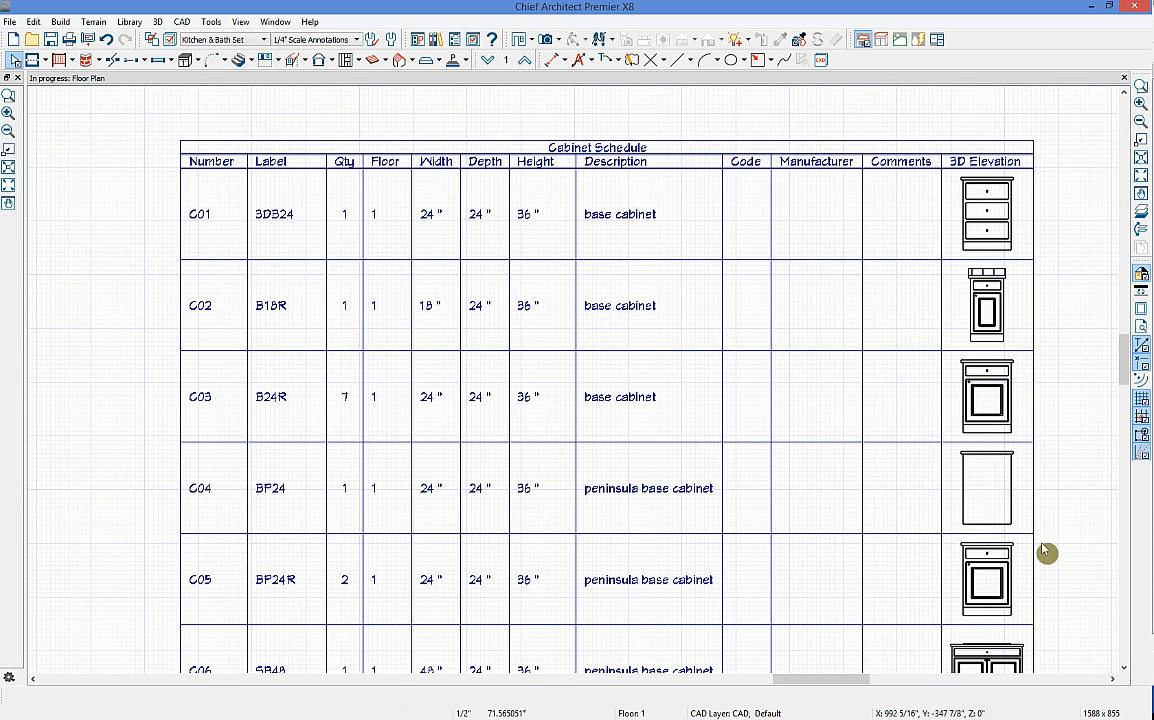
{"action": "scroll", "coordinate": [1042, 549], "scroll_direction": "down", "scroll_amount": 2}
{"action": "scroll", "coordinate": [1005, 443], "scroll_direction": "up", "scroll_amount": 2}
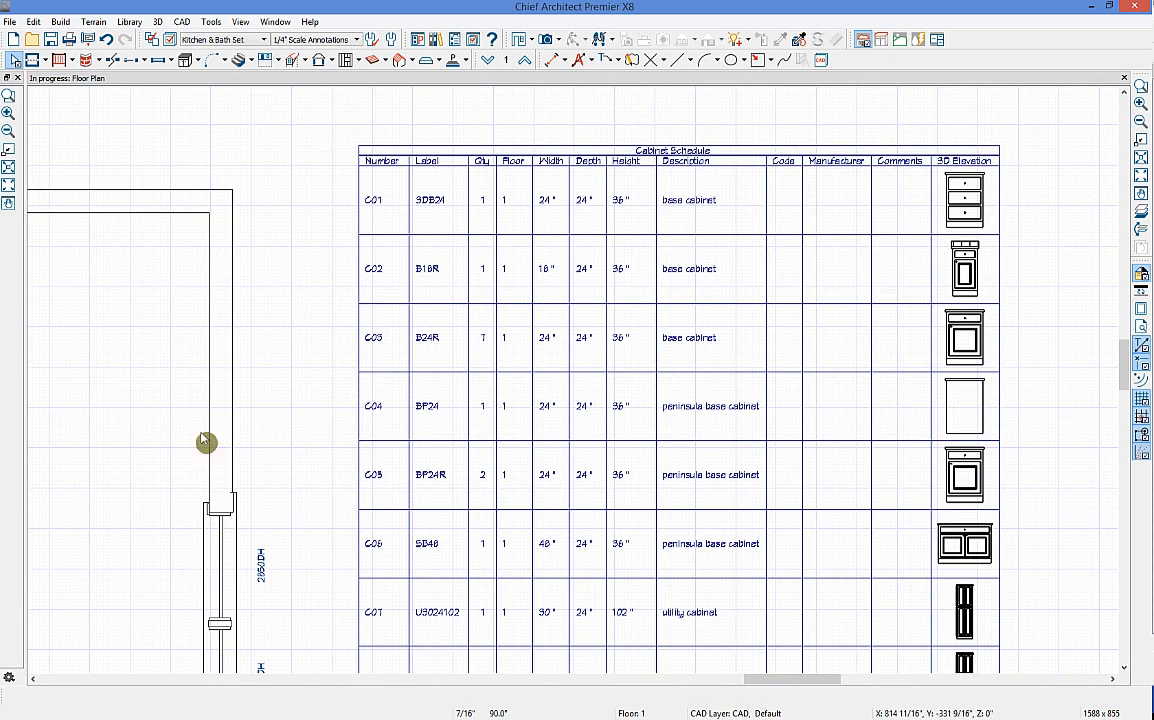
{"action": "key", "text": "space"}
{"action": "left_click_drag", "start_coordinate": [206, 462], "coordinate": [381, 374]}
{"action": "scroll", "coordinate": [291, 433], "scroll_direction": "down", "scroll_amount": 3}
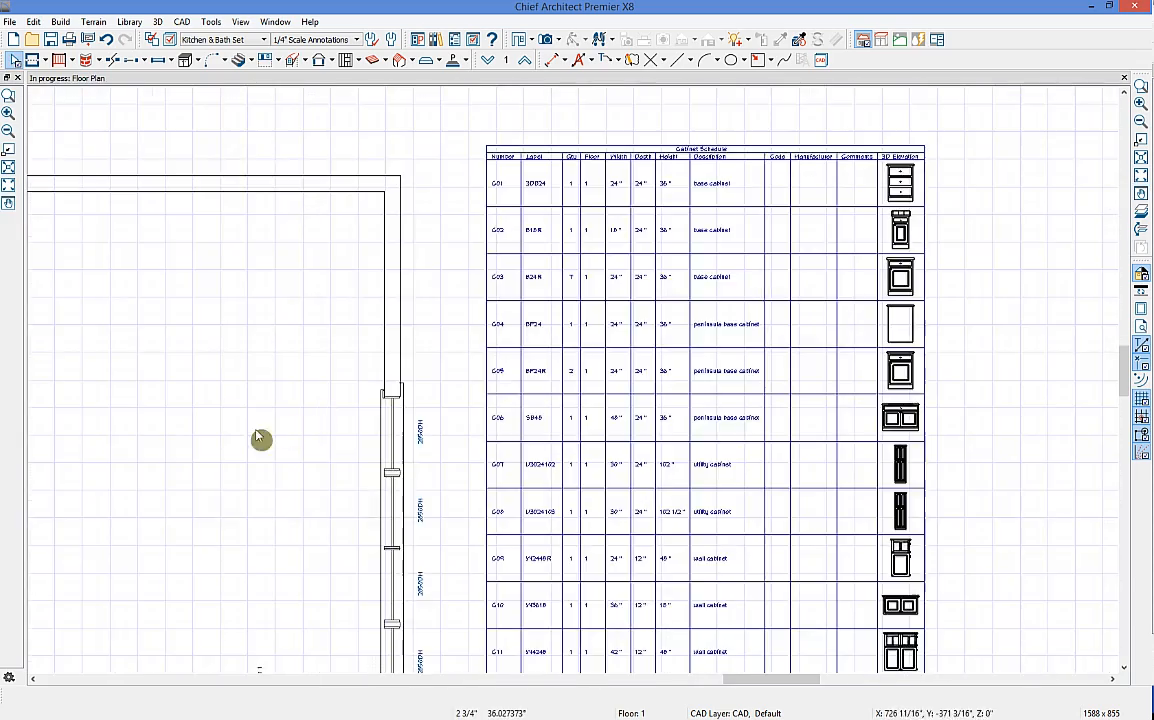
{"action": "scroll", "coordinate": [208, 363], "scroll_direction": "up", "scroll_amount": 1}
{"action": "left_click_drag", "start_coordinate": [208, 363], "coordinate": [290, 440]}
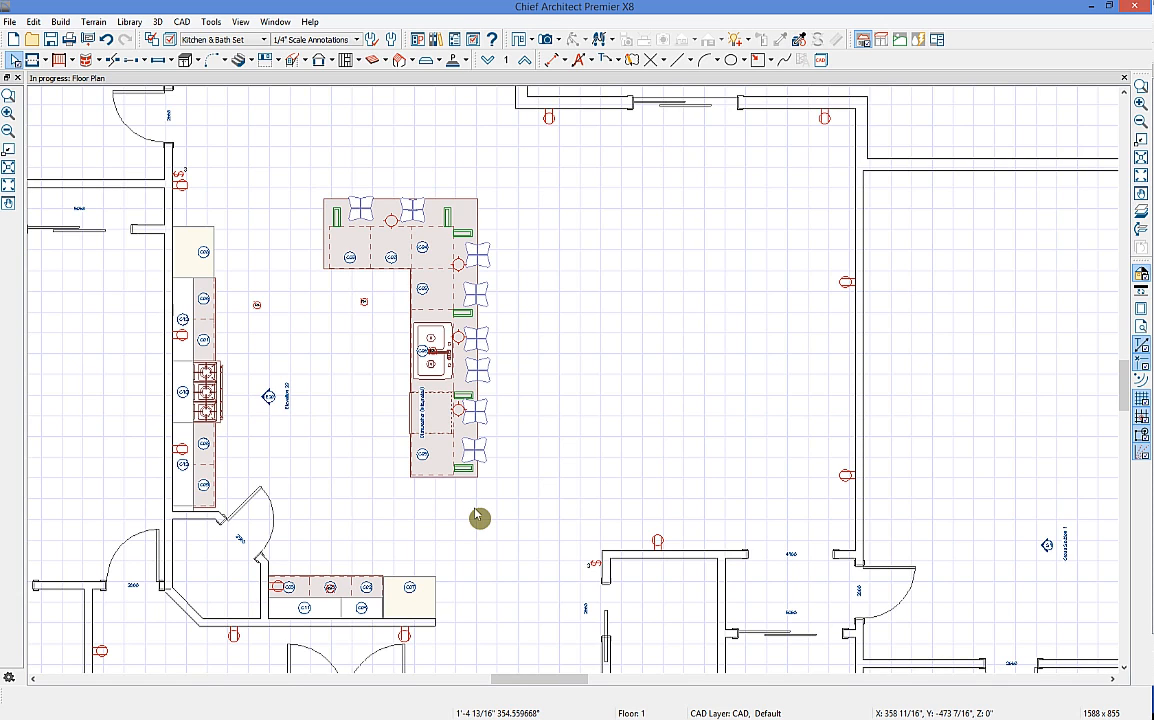
Step: Browse the utility schedule commands and close the menu without choosing one
{"action": "key", "text": "space"}
{"action": "left_click", "coordinate": [211, 21]}
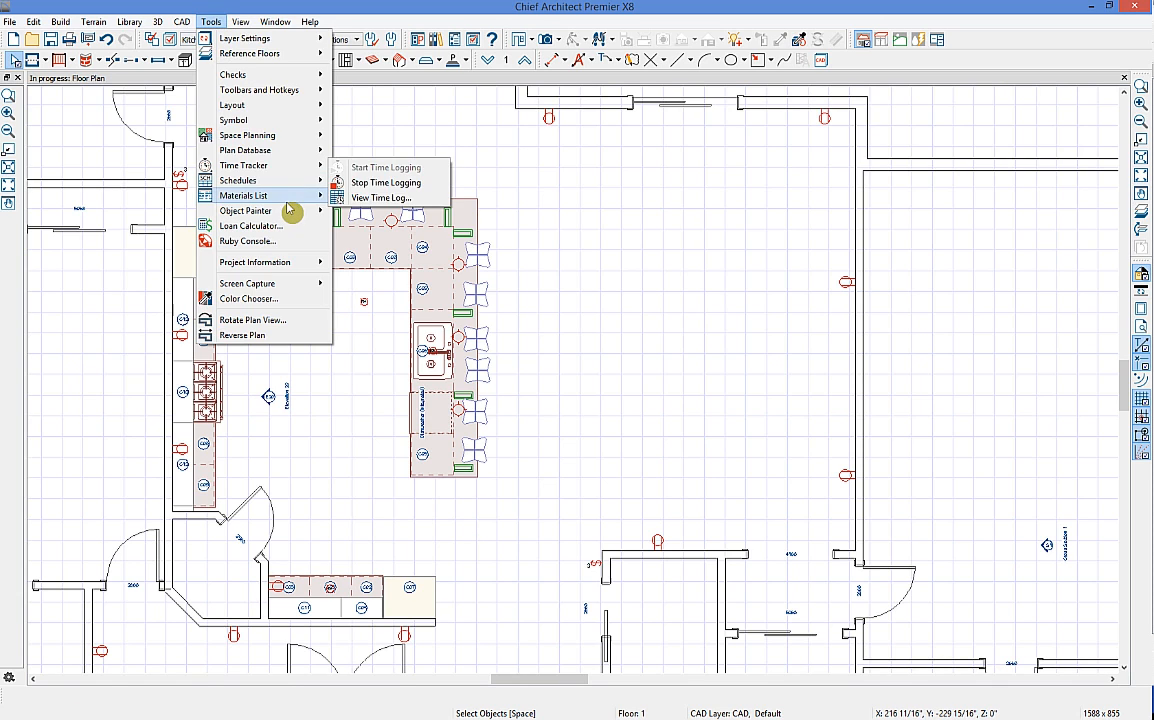
{"action": "mouse_move", "coordinate": [312, 181]}
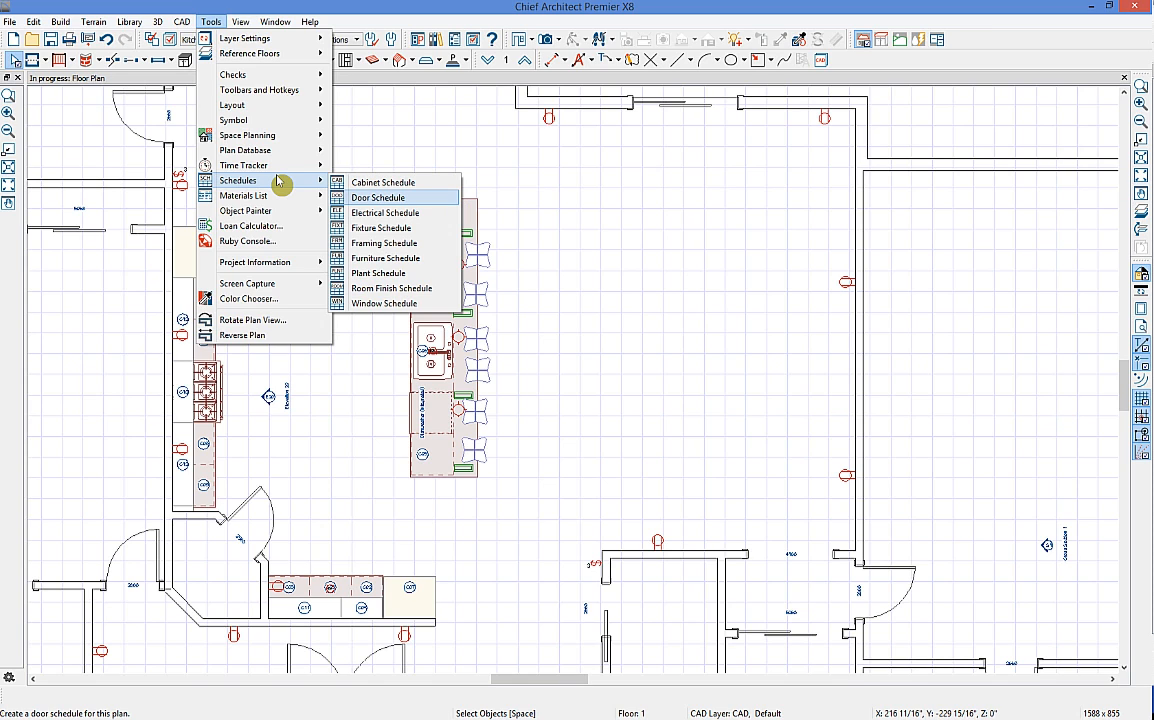
{"action": "left_click", "coordinate": [499, 17]}
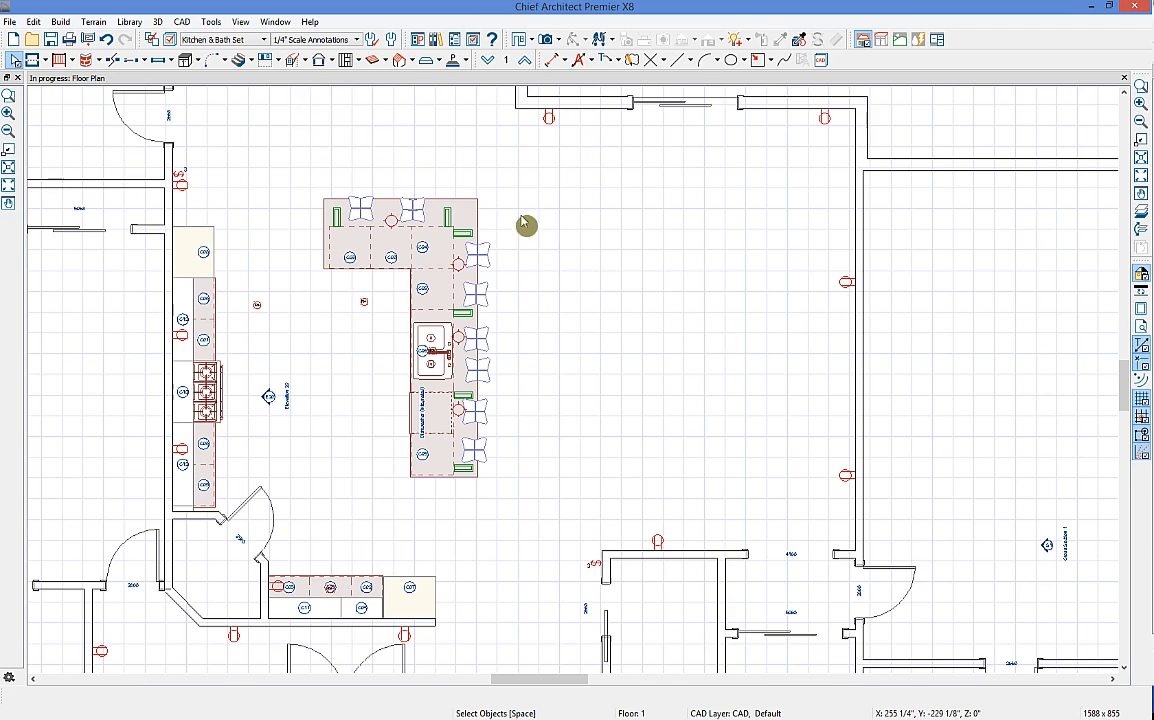
{"action": "scroll", "coordinate": [520, 222], "scroll_direction": "down", "scroll_amount": 3}
{"action": "scroll", "coordinate": [603, 283], "scroll_direction": "down", "scroll_amount": 2}
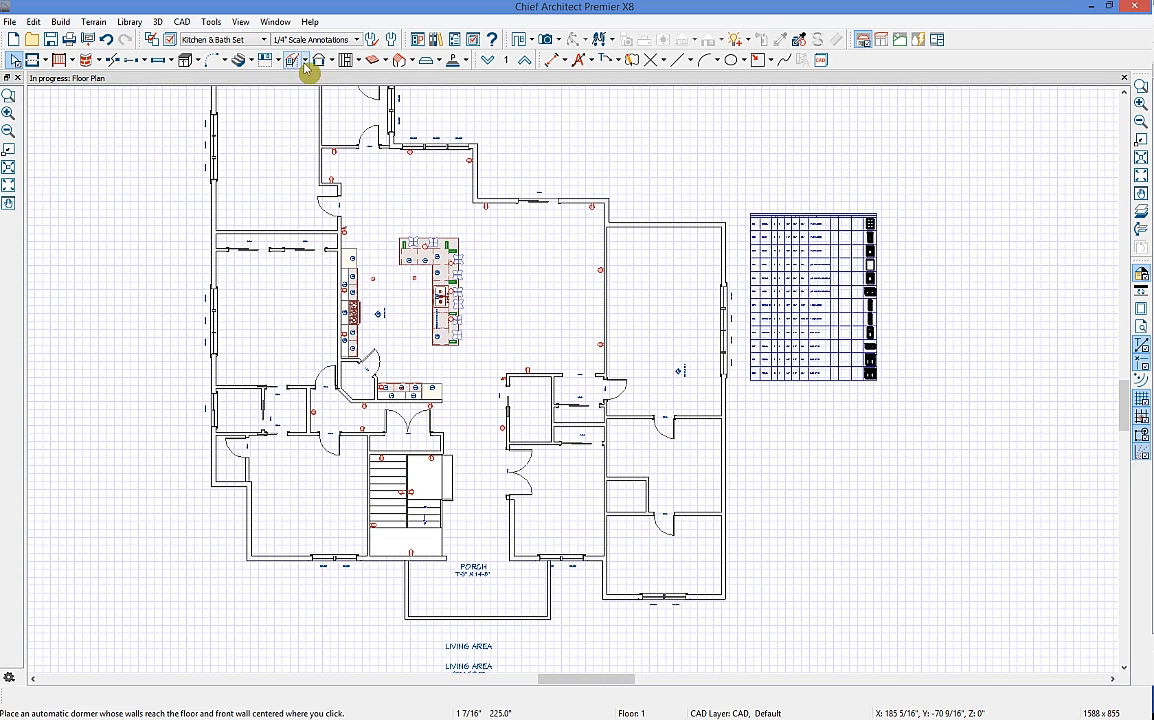
Step: Switch the plan to the Framing Set layer set and centre the house
{"action": "left_click", "coordinate": [241, 44]}
{"action": "key", "text": "Escape"}
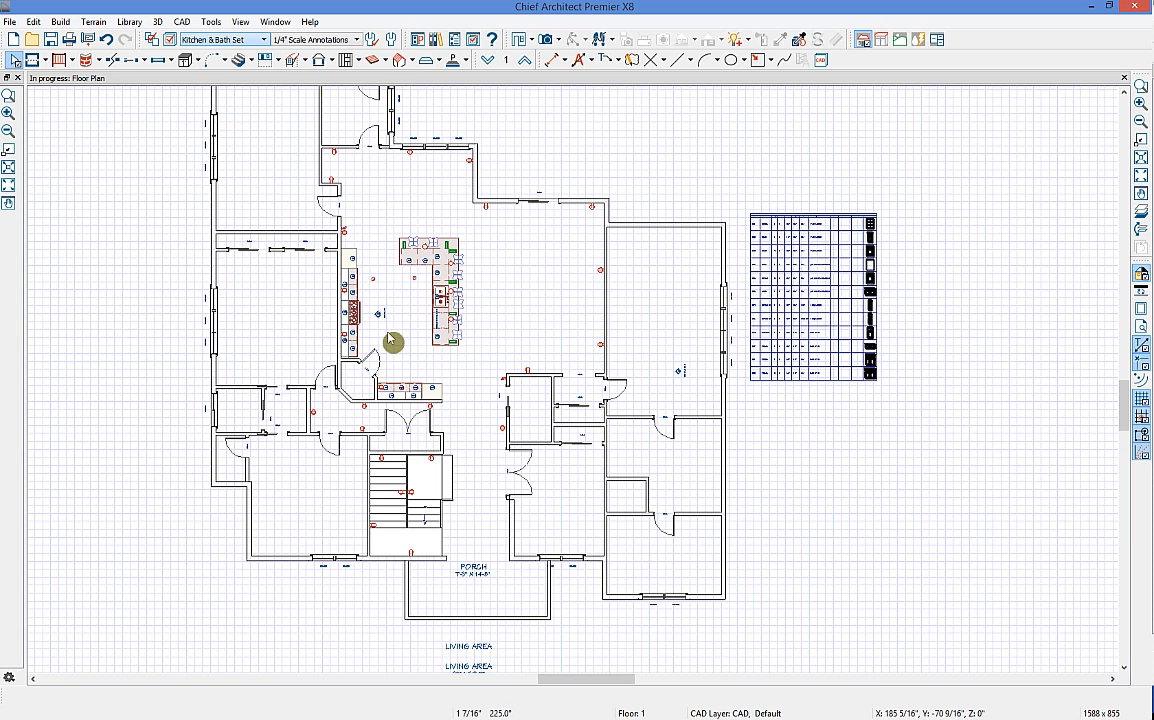
{"action": "scroll", "coordinate": [360, 315], "scroll_direction": "up", "scroll_amount": 5}
{"action": "left_click", "coordinate": [220, 40]}
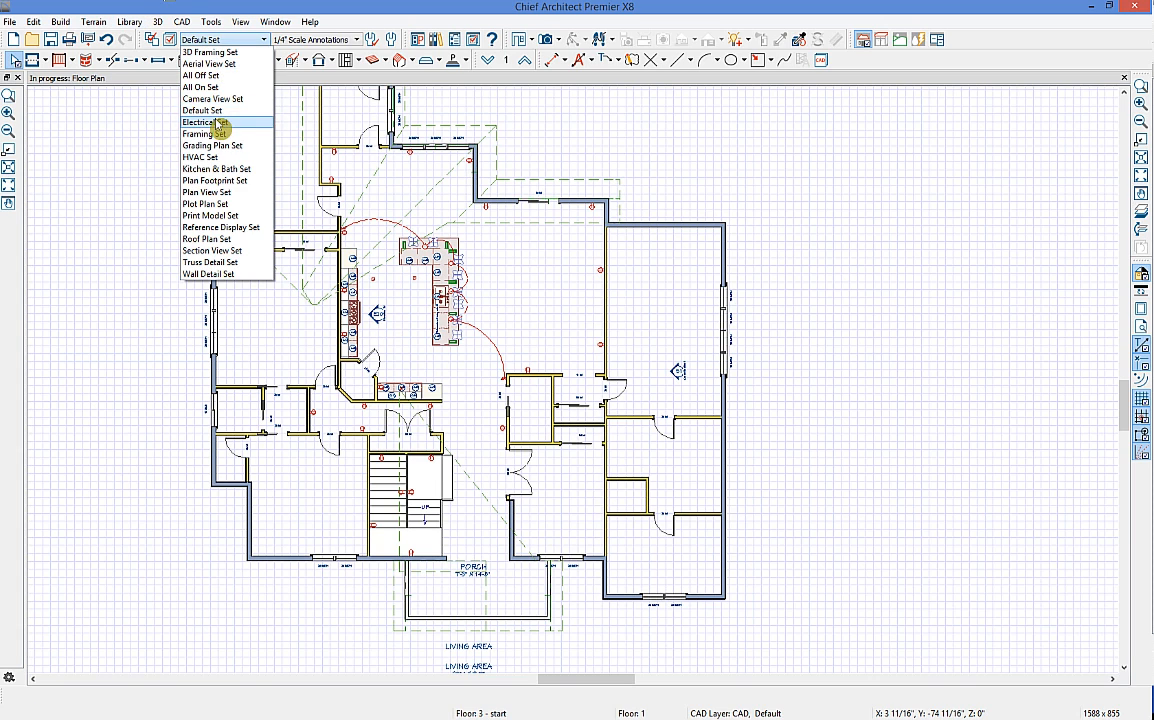
{"action": "left_click", "coordinate": [222, 142]}
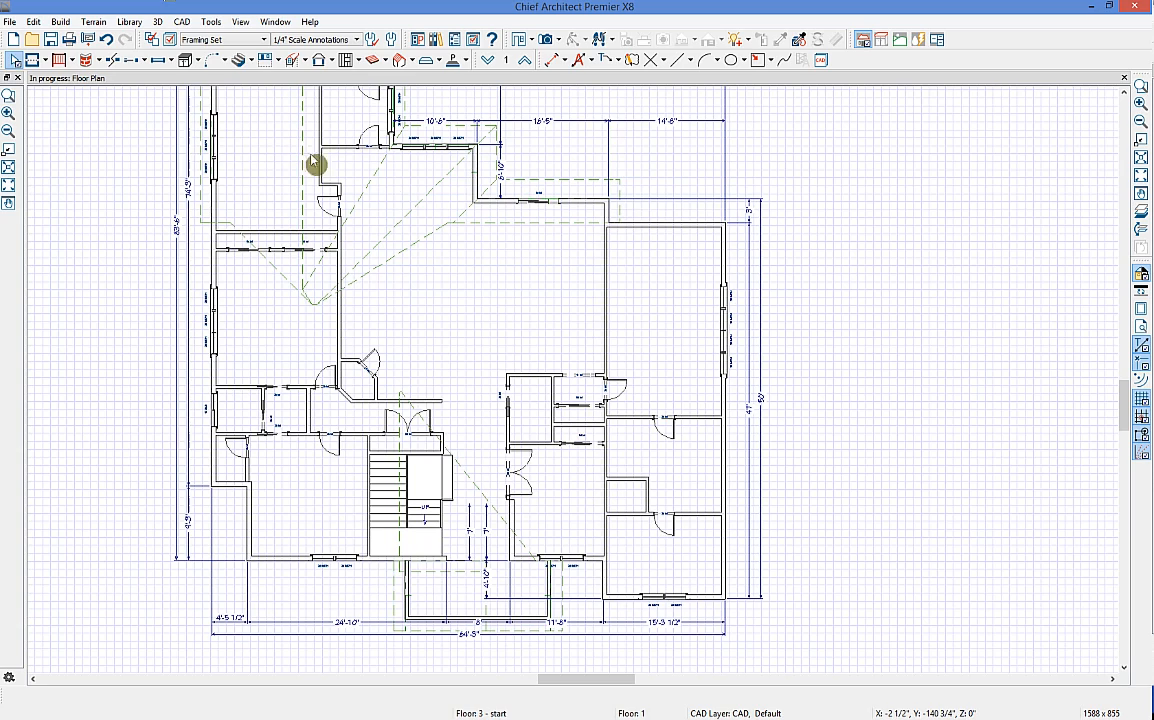
{"action": "middle_click_drag", "start_coordinate": [370, 195], "coordinate": [477, 254]}
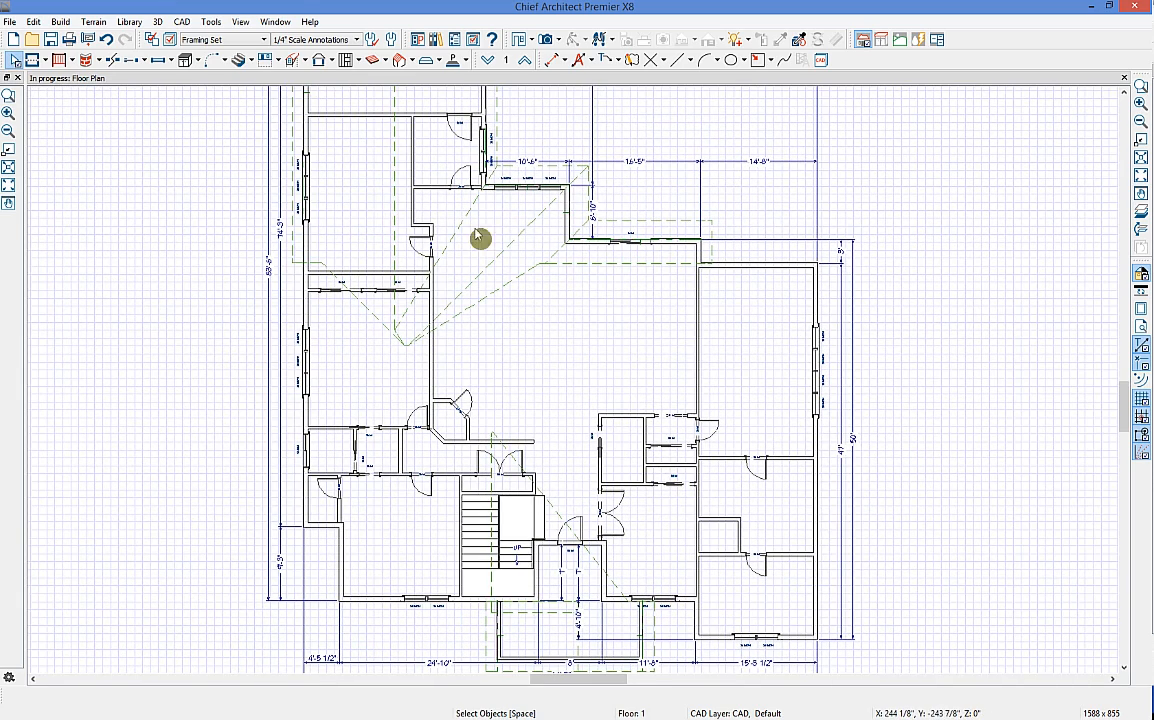
Step: Hide the Dimensions, Automatic layer in Layer Display Options
{"action": "left_click", "coordinate": [170, 42]}
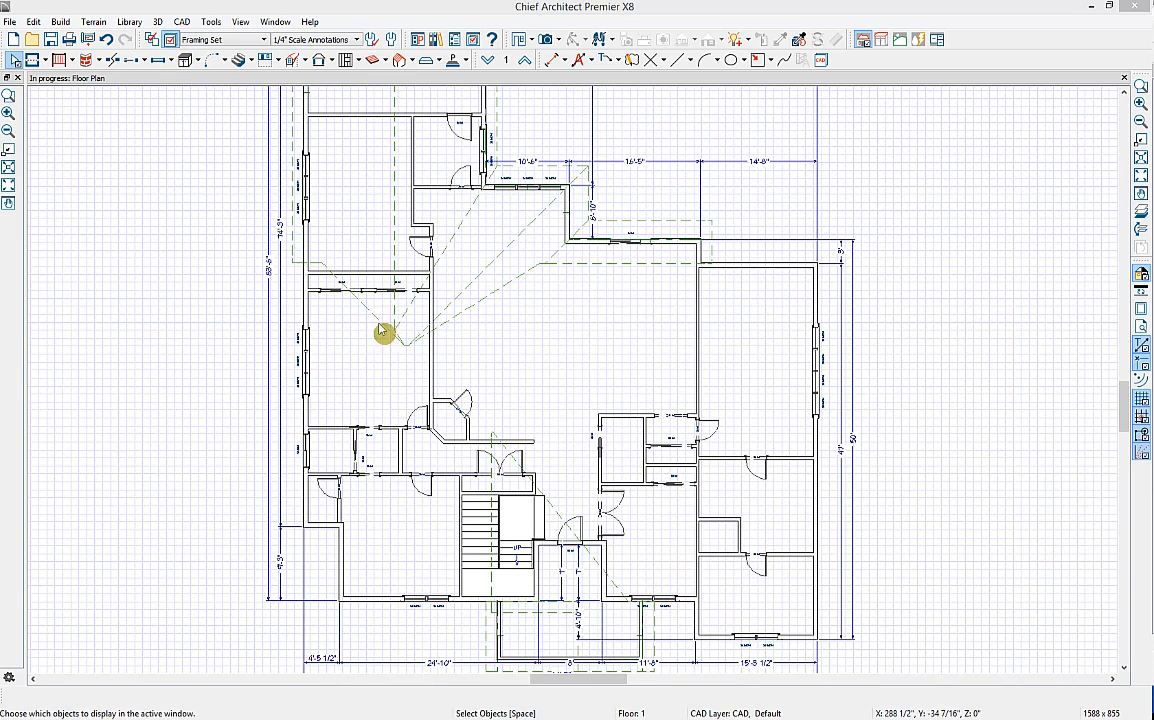
{"action": "key", "text": "d"}
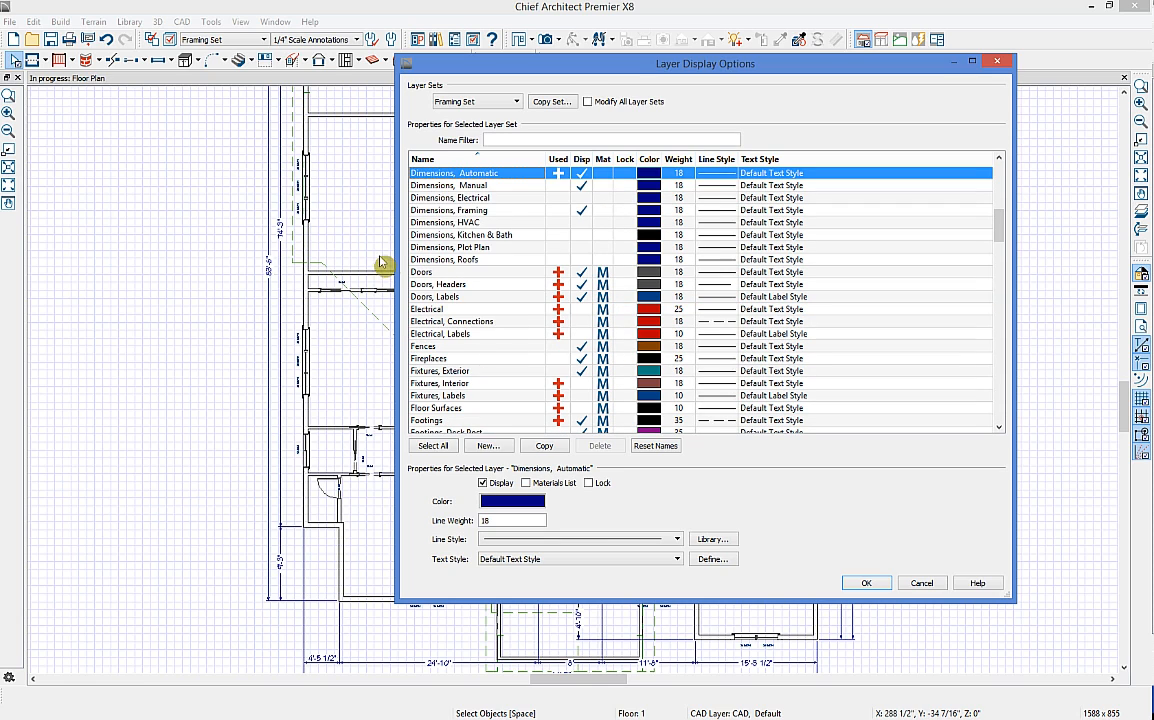
{"action": "left_click", "coordinate": [866, 584]}
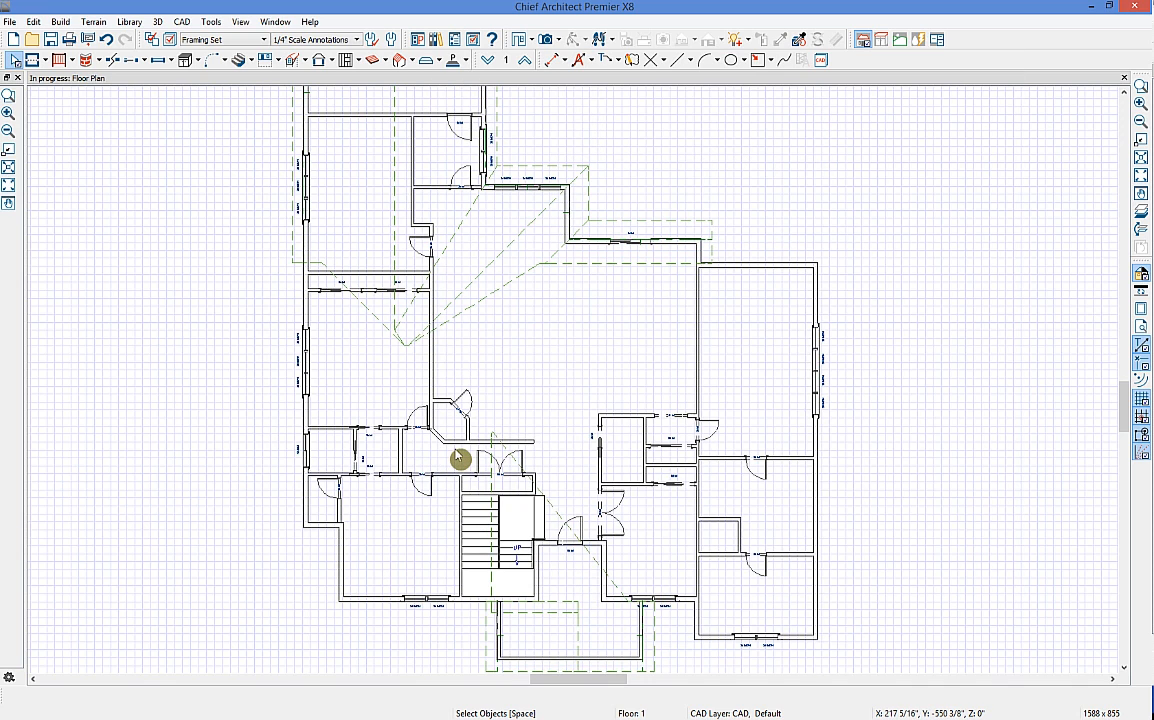
Step: Open Build Framing and enable floor framing for Floor 1
{"action": "left_click", "coordinate": [357, 60]}
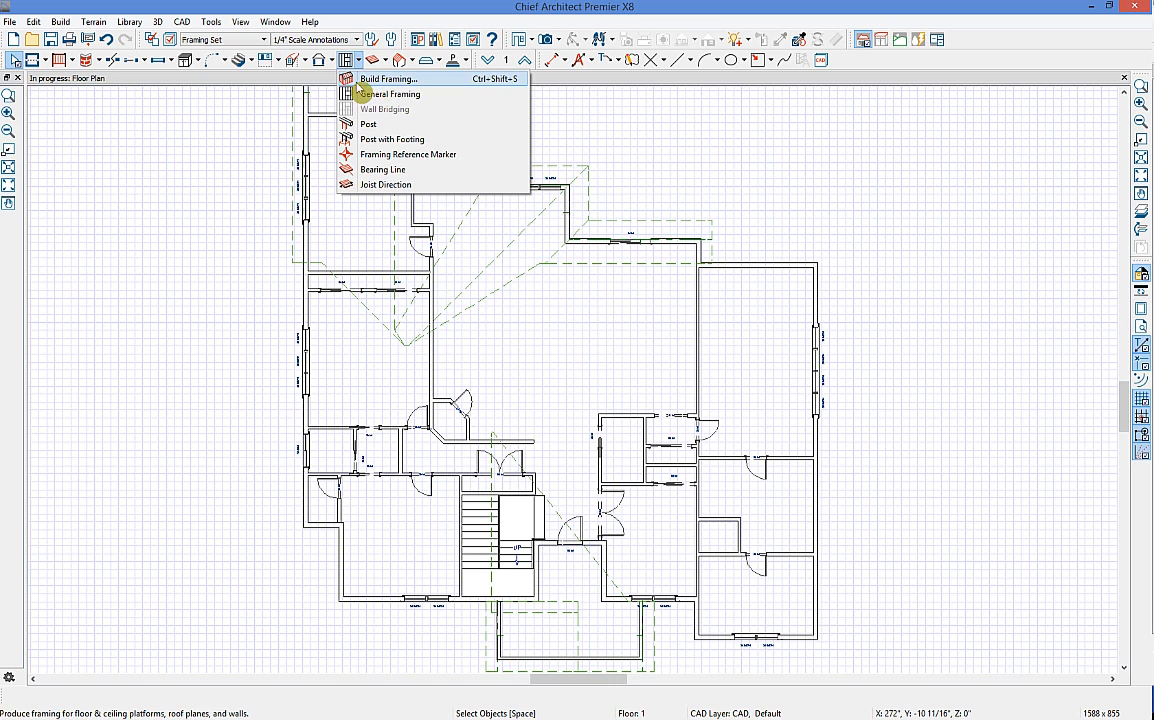
{"action": "left_click", "coordinate": [398, 89]}
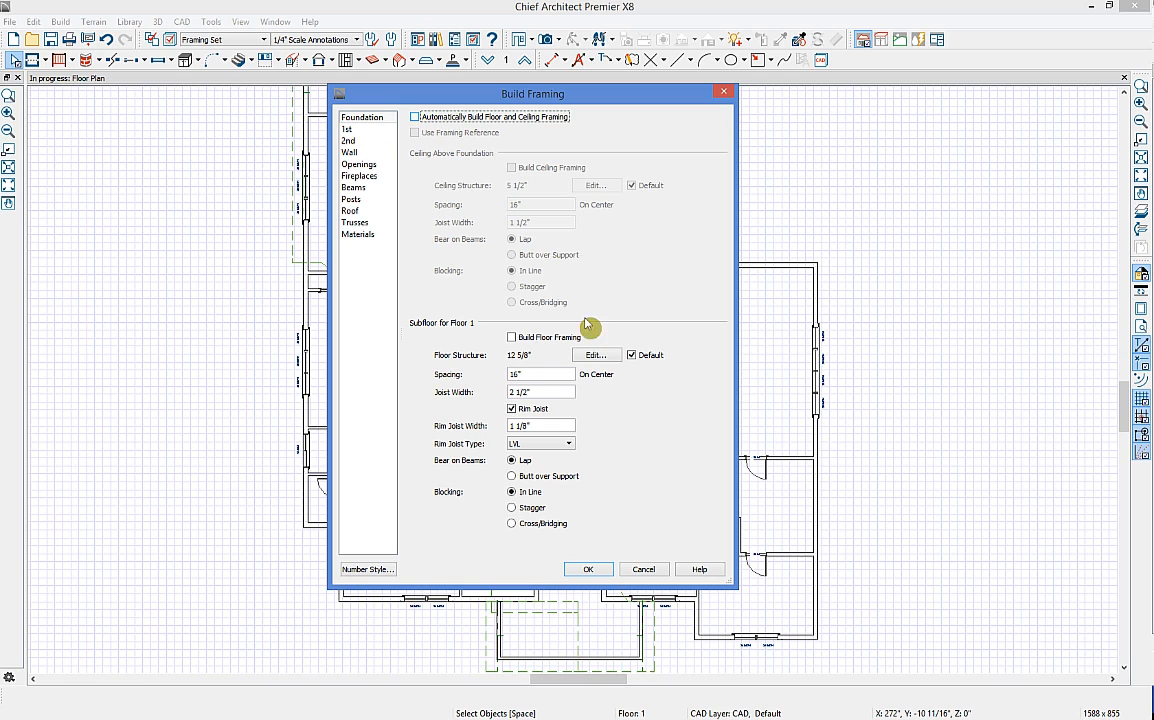
{"action": "left_click", "coordinate": [512, 337]}
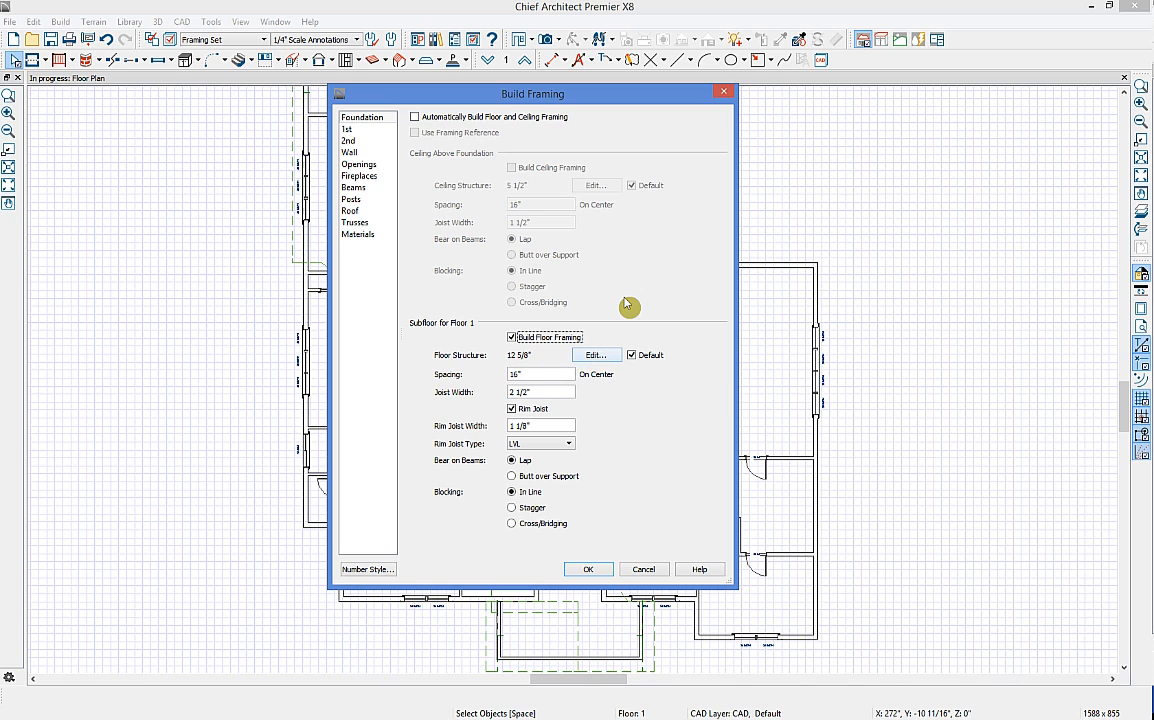
{"action": "left_click", "coordinate": [583, 370]}
Step: Enable ceiling framing above Floor 2 and turn on Build Wall Framing
{"action": "left_click", "coordinate": [362, 141]}
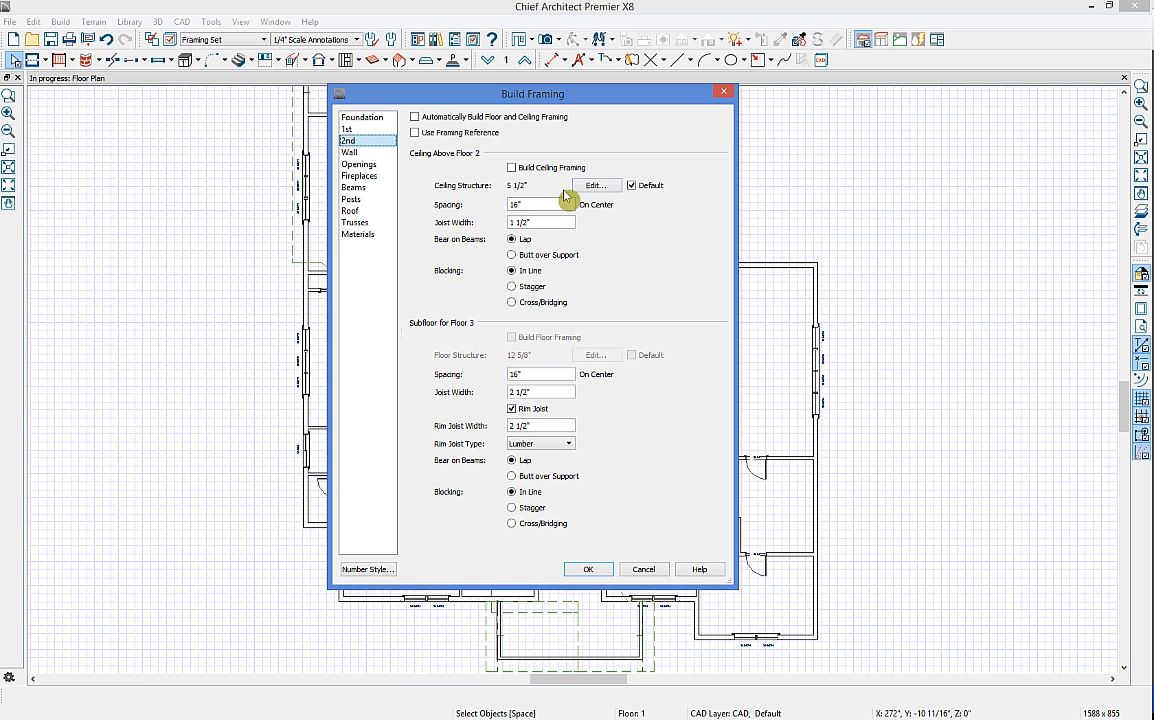
{"action": "left_click", "coordinate": [511, 167]}
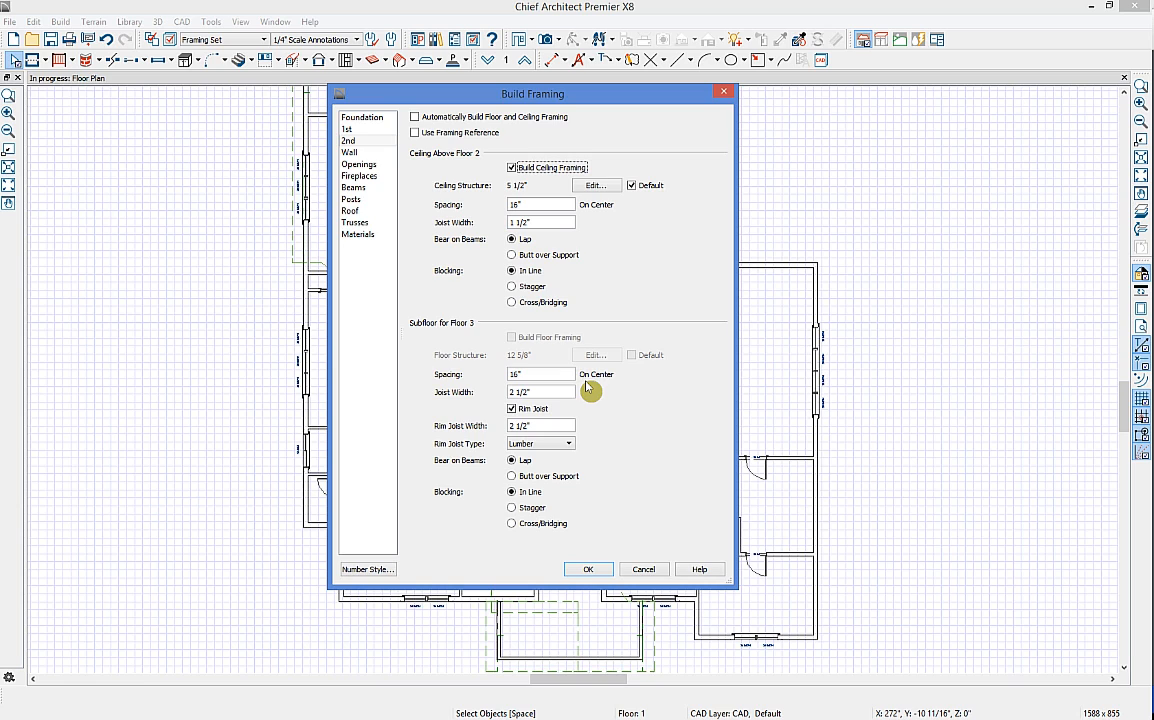
{"action": "left_click", "coordinate": [386, 155]}
{"action": "left_click", "coordinate": [440, 152]}
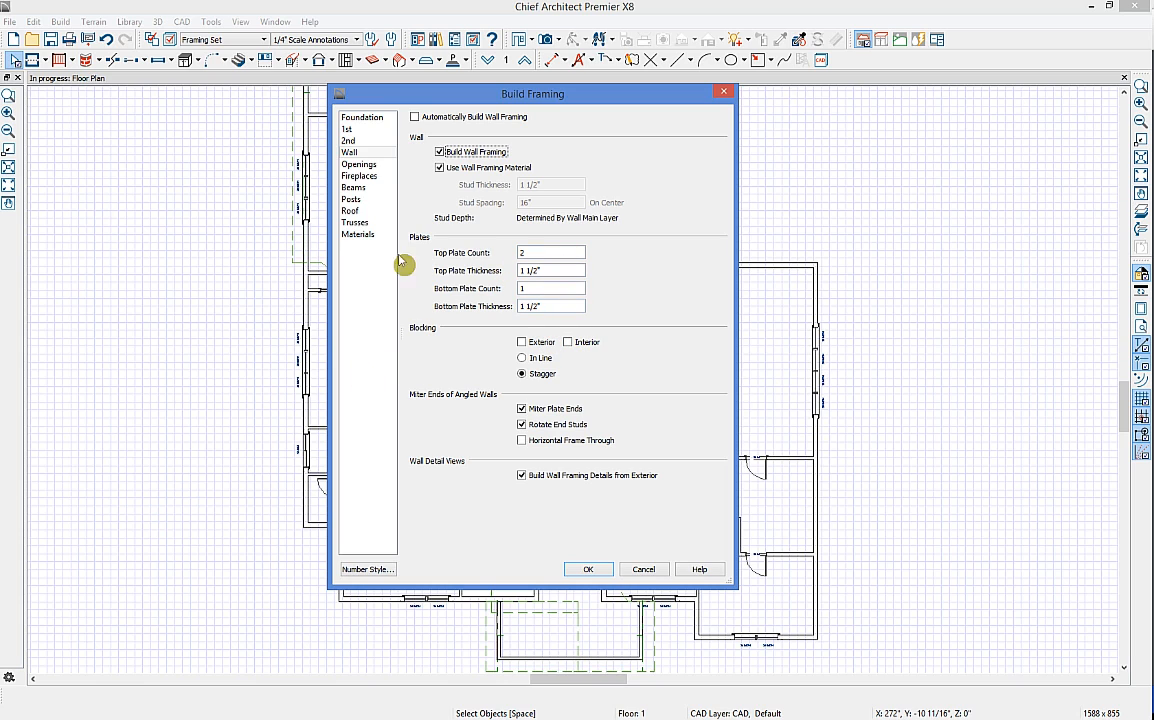
Step: Review the Openings, Fireplaces, Beams, Roof and Trusses framing pages, then build the framing
{"action": "left_click", "coordinate": [356, 165]}
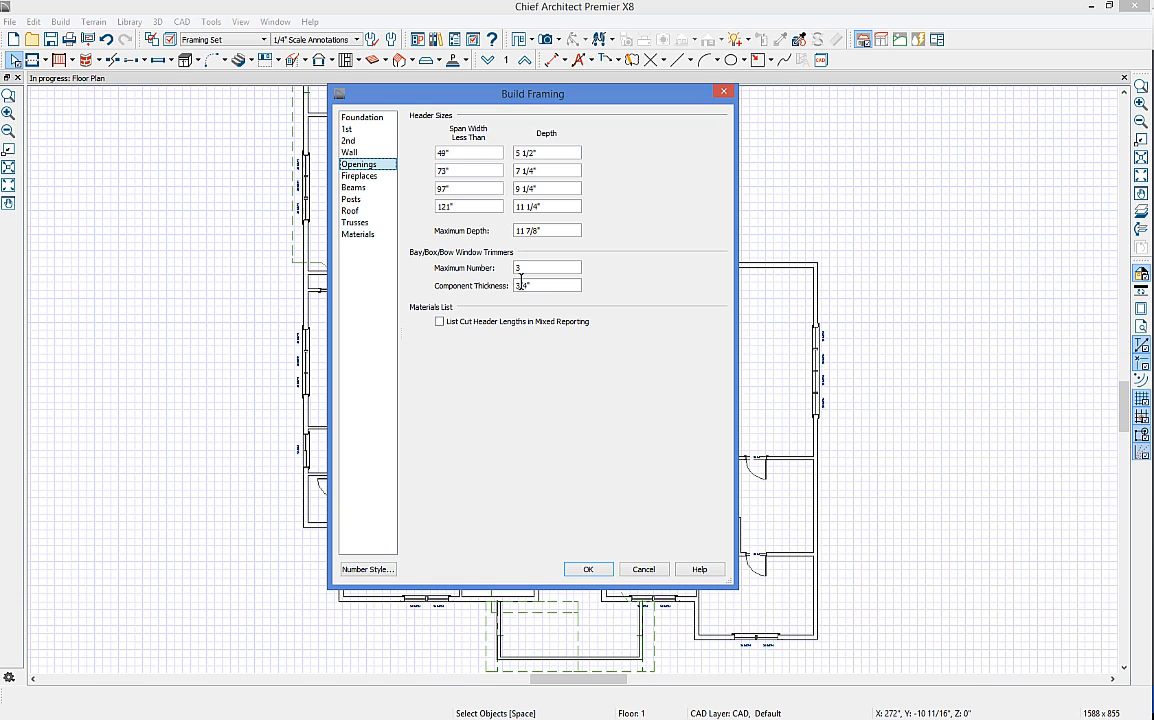
{"action": "left_click", "coordinate": [383, 178]}
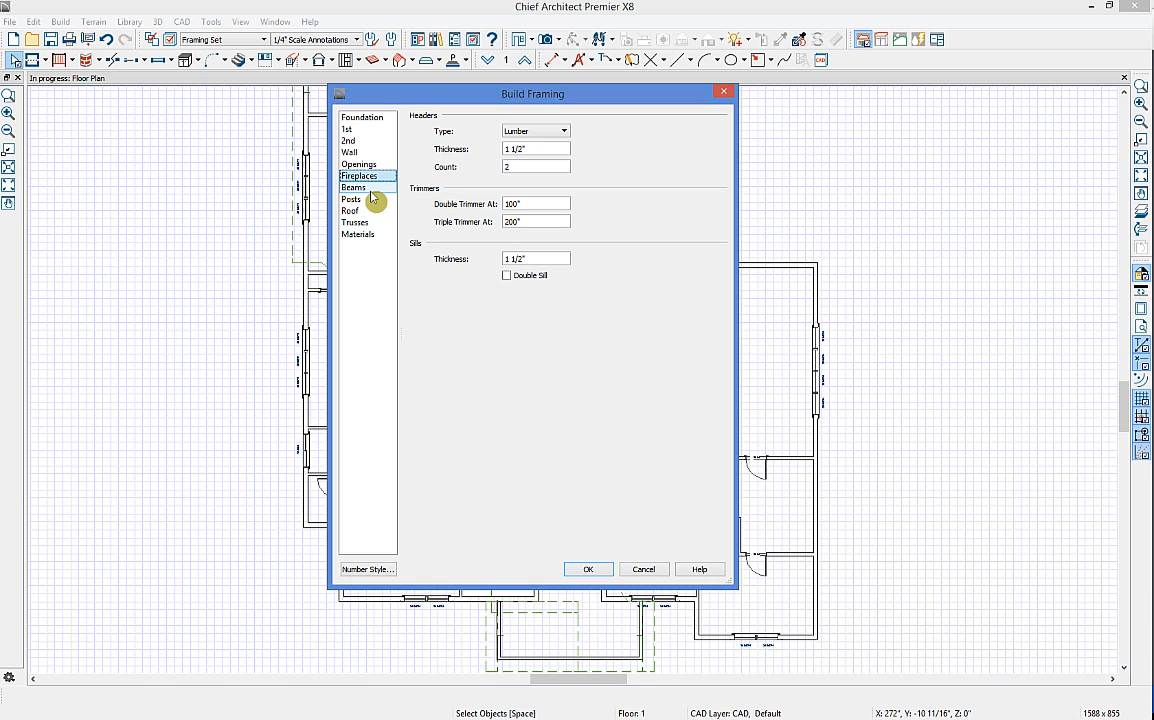
{"action": "left_click", "coordinate": [370, 190]}
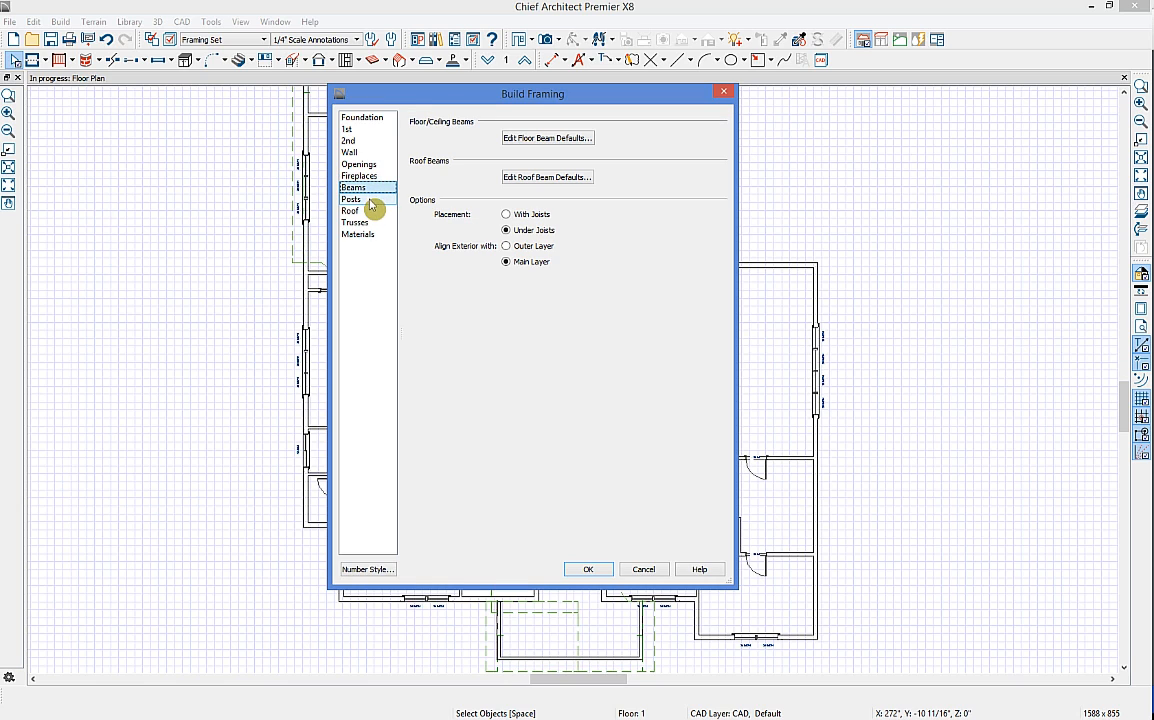
{"action": "left_click", "coordinate": [368, 212]}
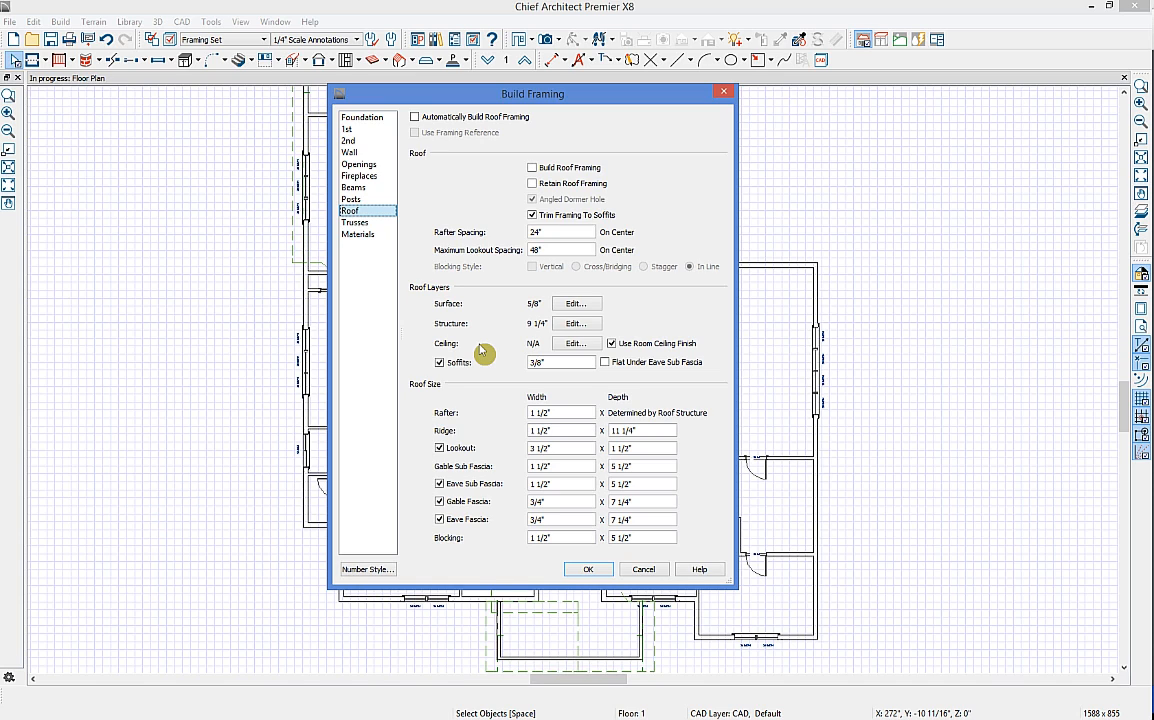
{"action": "left_click", "coordinate": [360, 223]}
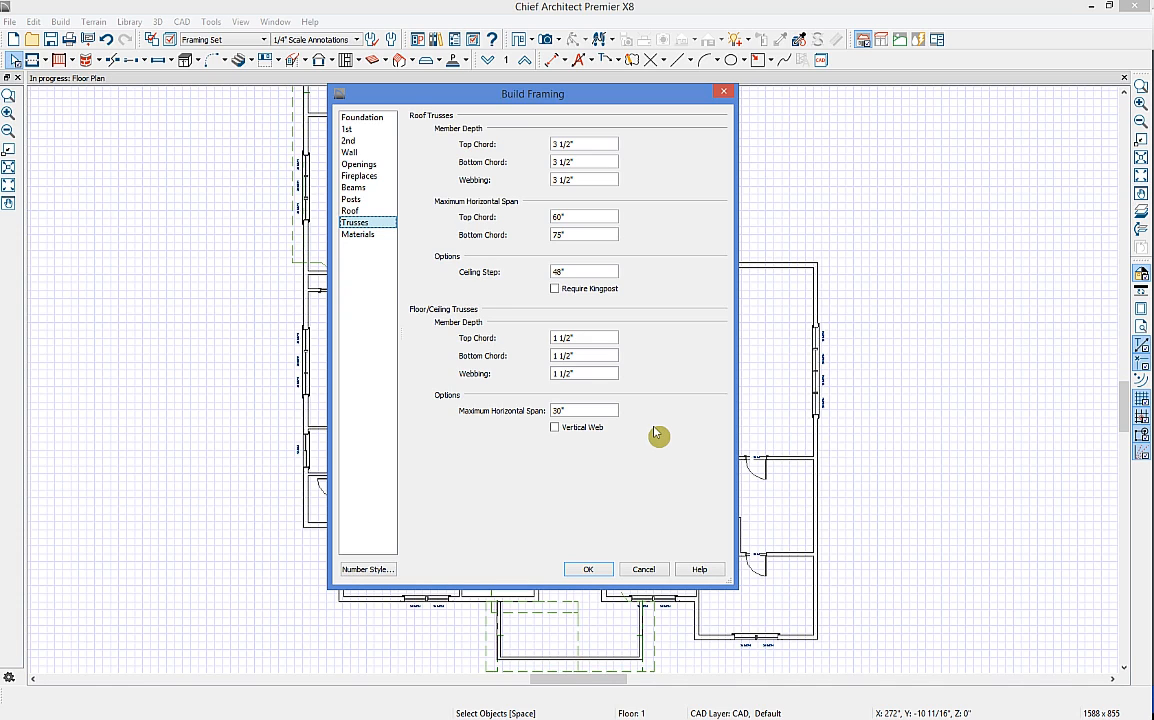
{"action": "left_click", "coordinate": [591, 570]}
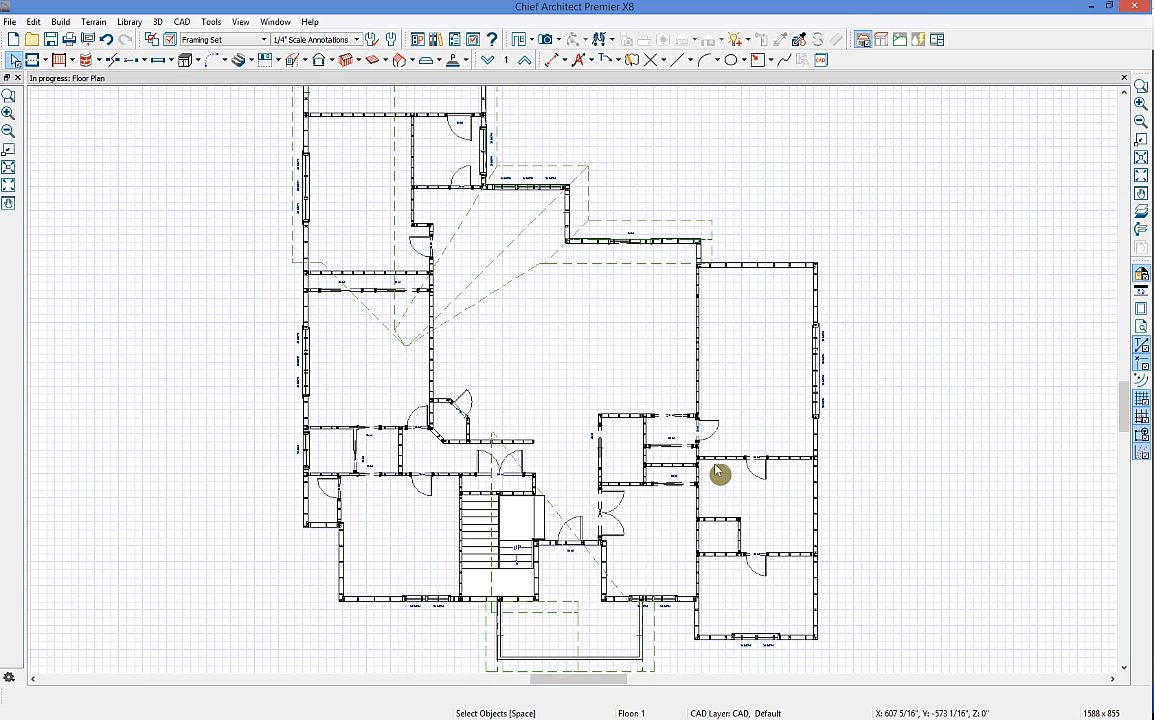
{"action": "left_click", "coordinate": [532, 66]}
Step: On the foundation level, draw a vertical joist-direction line across the foundation
{"action": "left_click", "coordinate": [487, 59]}
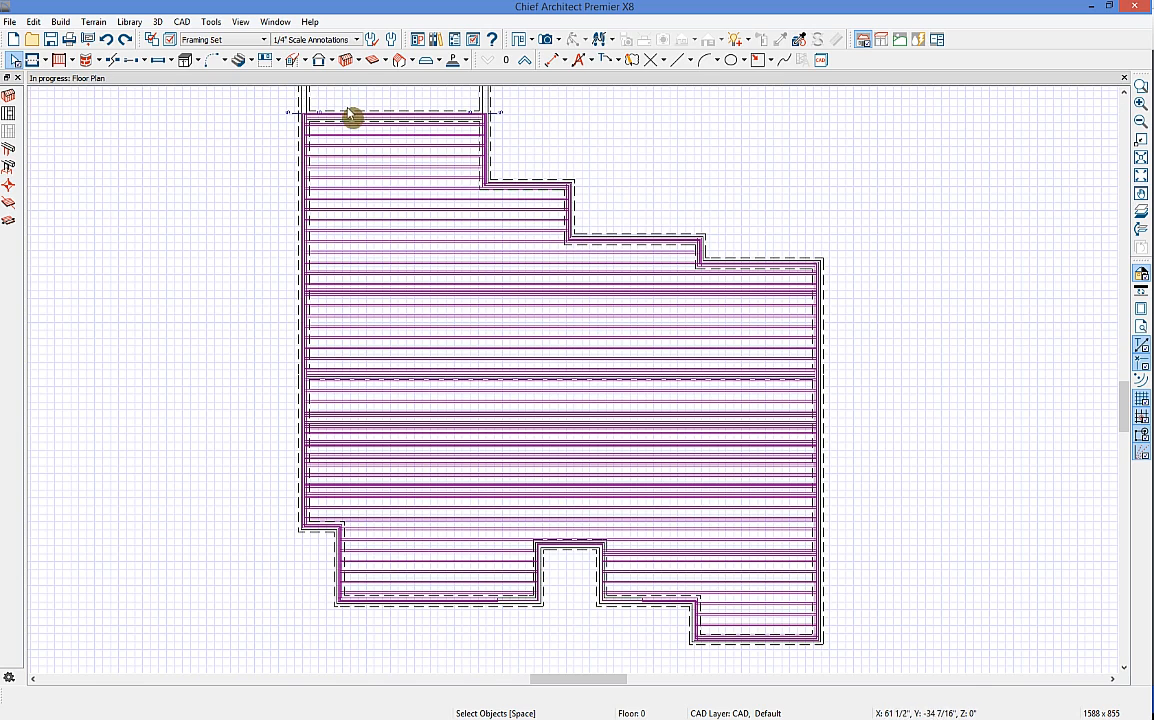
{"action": "left_click", "coordinate": [358, 60]}
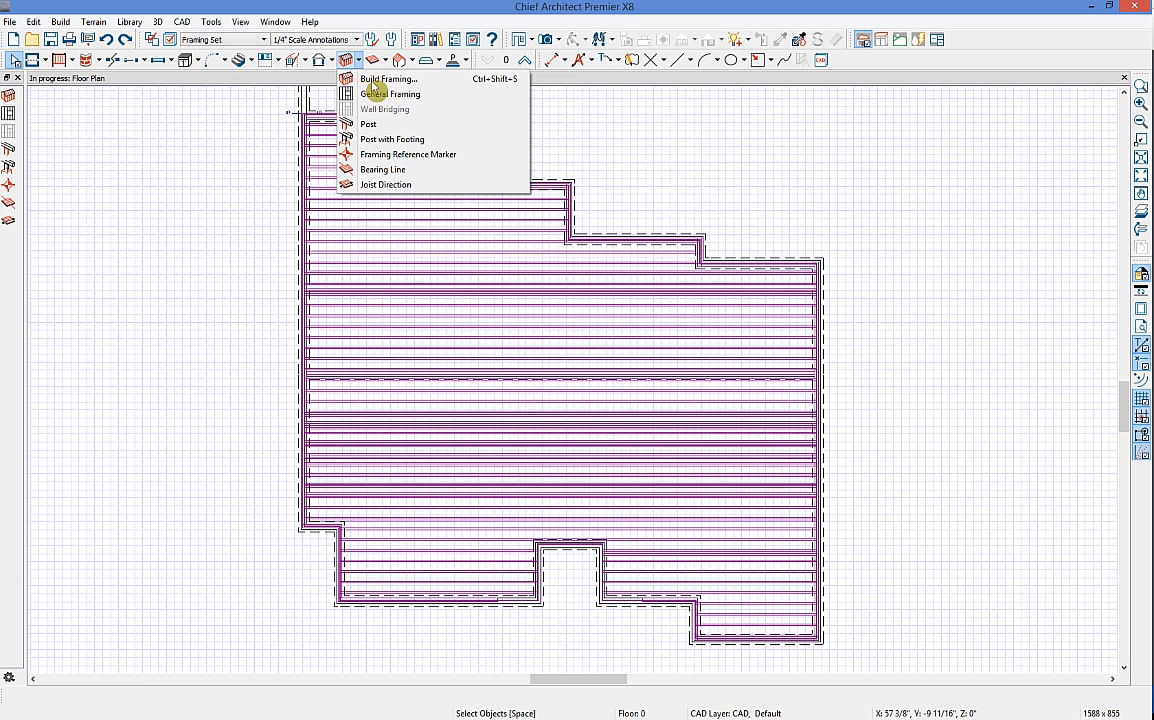
{"action": "left_click", "coordinate": [385, 186]}
{"action": "left_click_drag", "start_coordinate": [466, 273], "coordinate": [468, 483]}
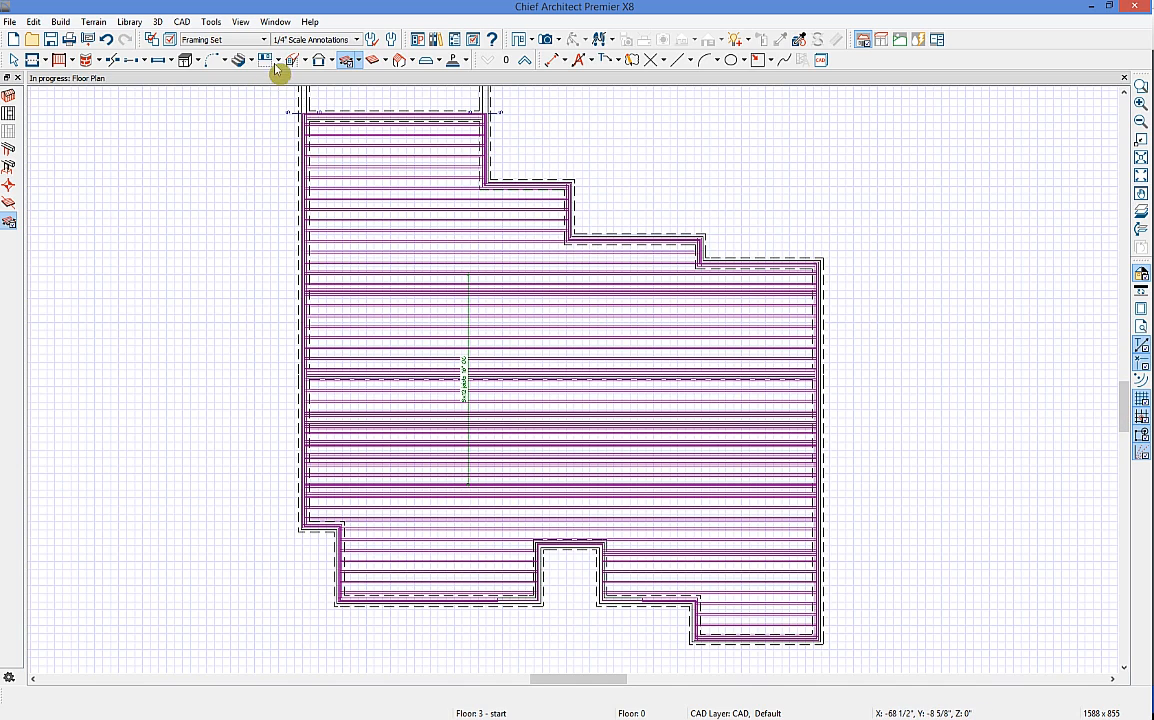
Step: Rebuild the framing with Build Floor Framing turned on for the subfloor
{"action": "left_click", "coordinate": [304, 60]}
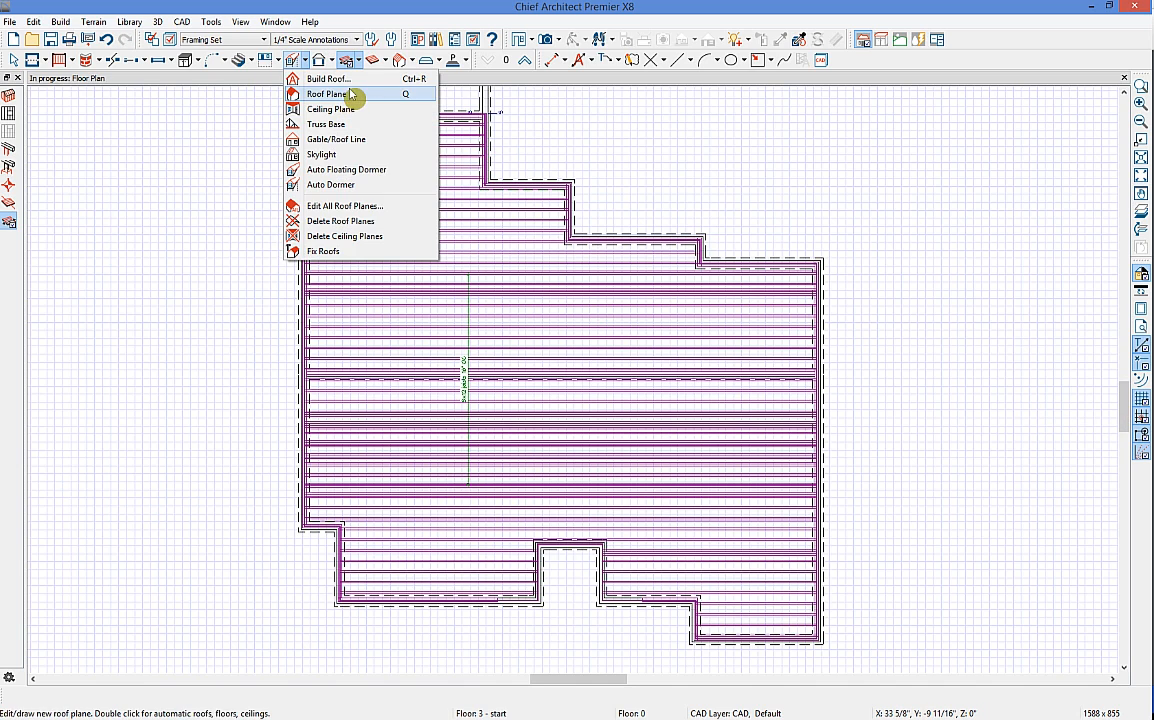
{"action": "left_click", "coordinate": [348, 59]}
{"action": "left_click", "coordinate": [348, 60]}
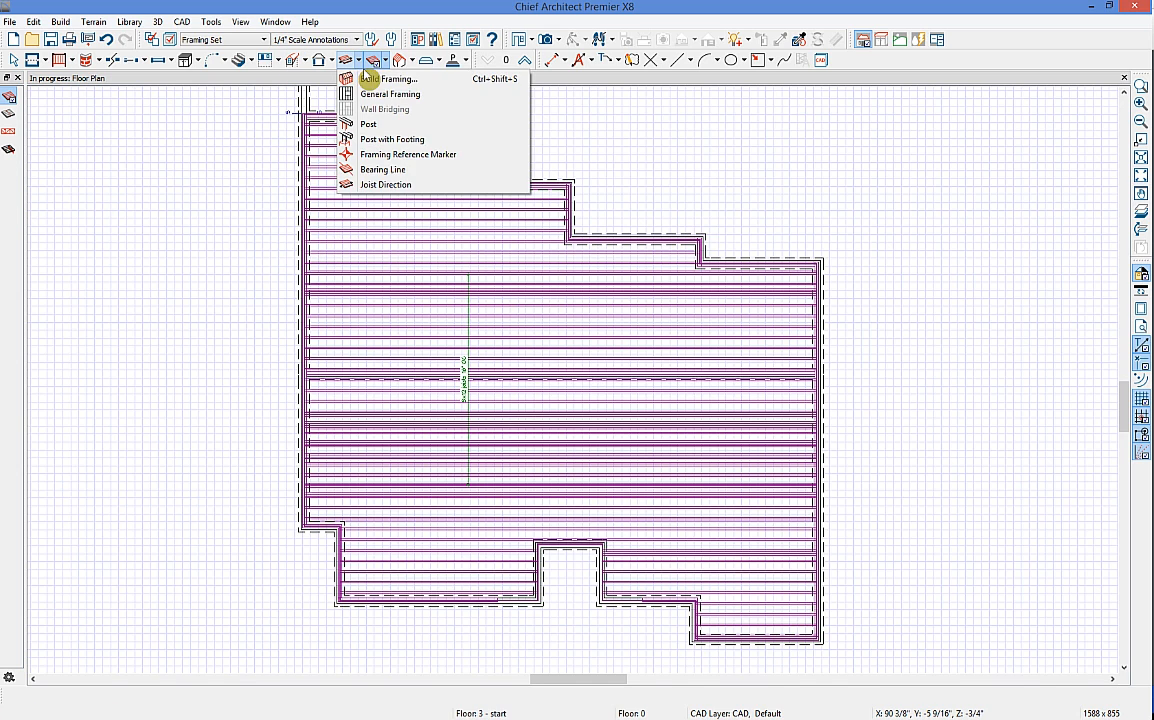
{"action": "left_click", "coordinate": [374, 79]}
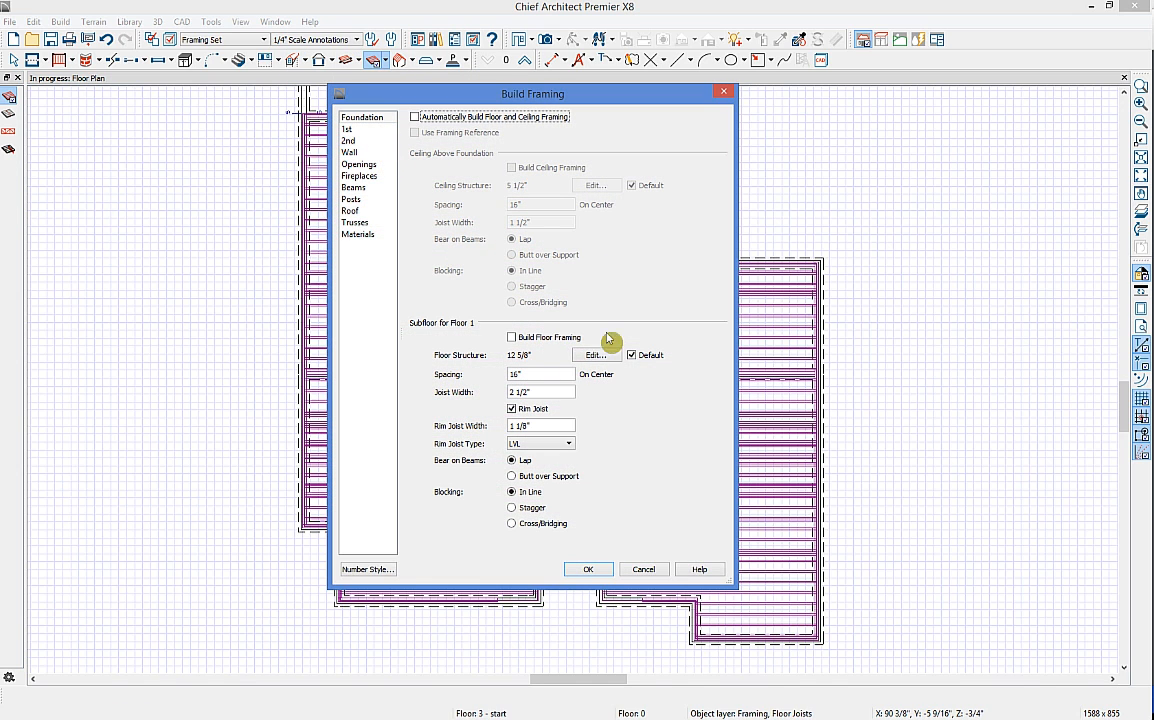
{"action": "left_click", "coordinate": [512, 337]}
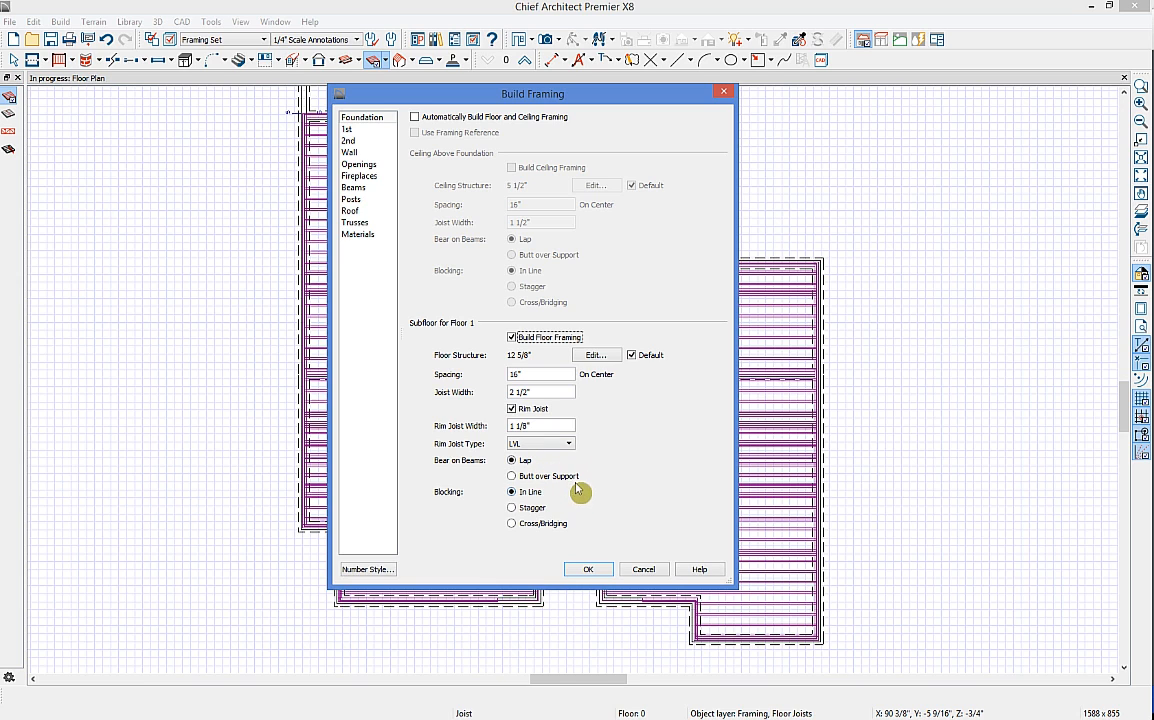
{"action": "left_click", "coordinate": [594, 572]}
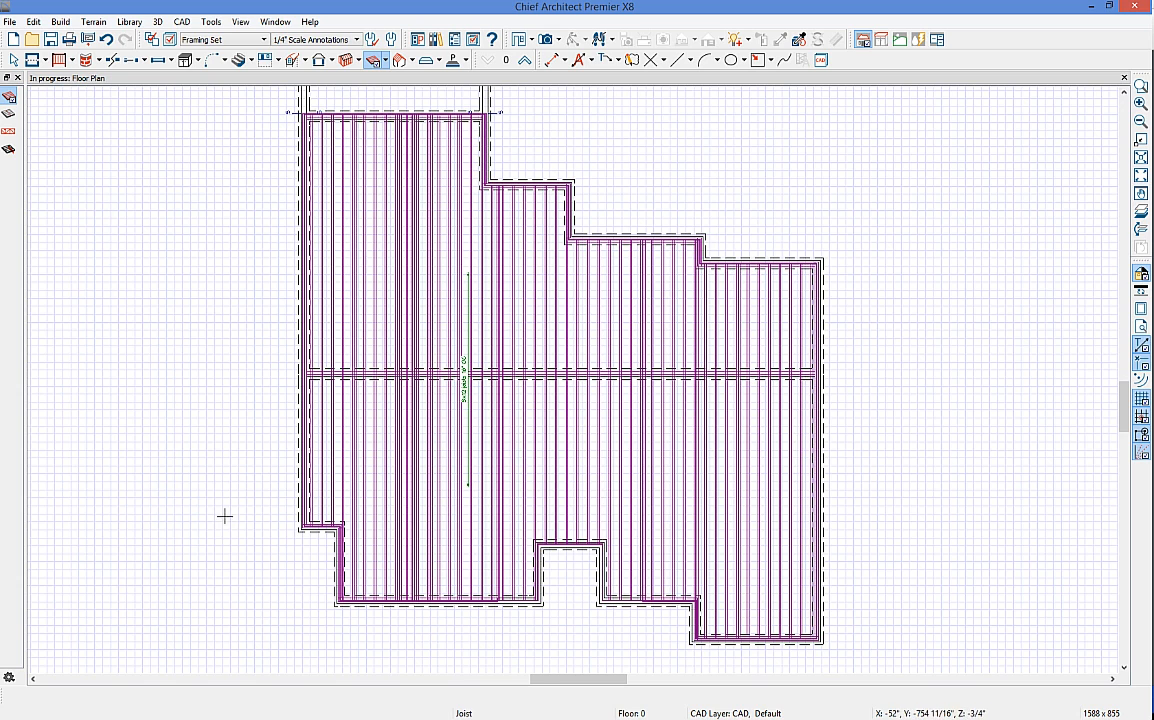
Step: Make the middle foundation wall a bearing wall with no wall or footing created below
{"action": "key", "text": "space"}
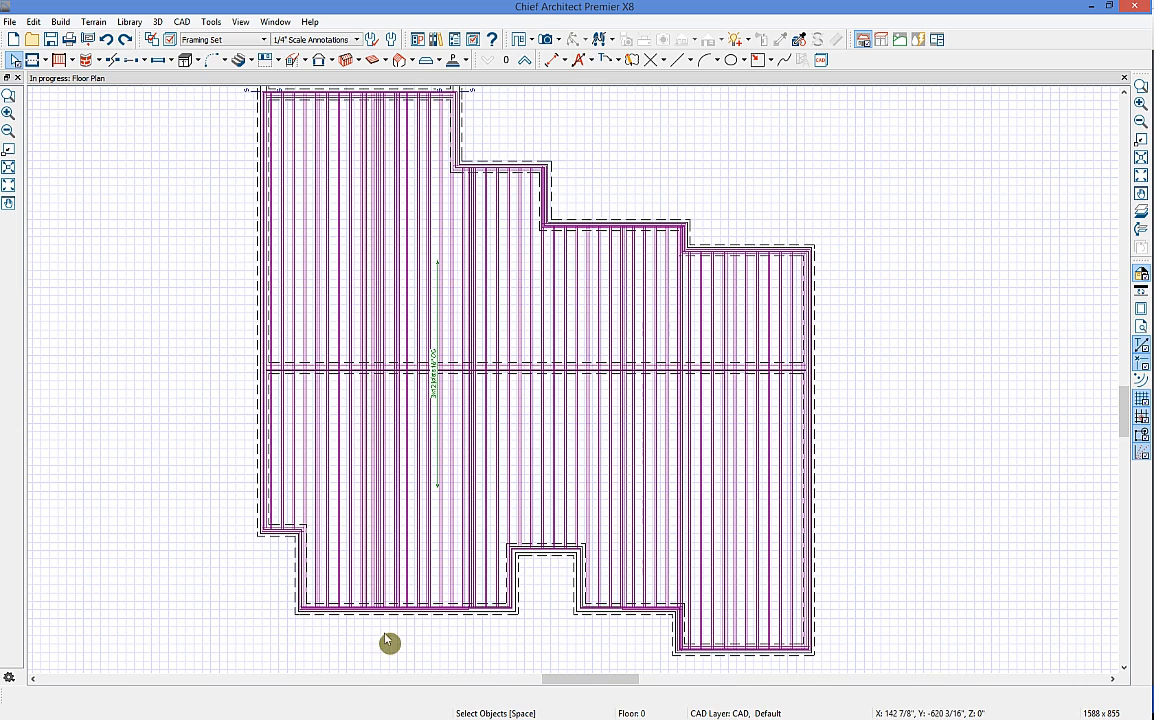
{"action": "left_click", "coordinate": [566, 370]}
{"action": "left_click", "coordinate": [33, 697]}
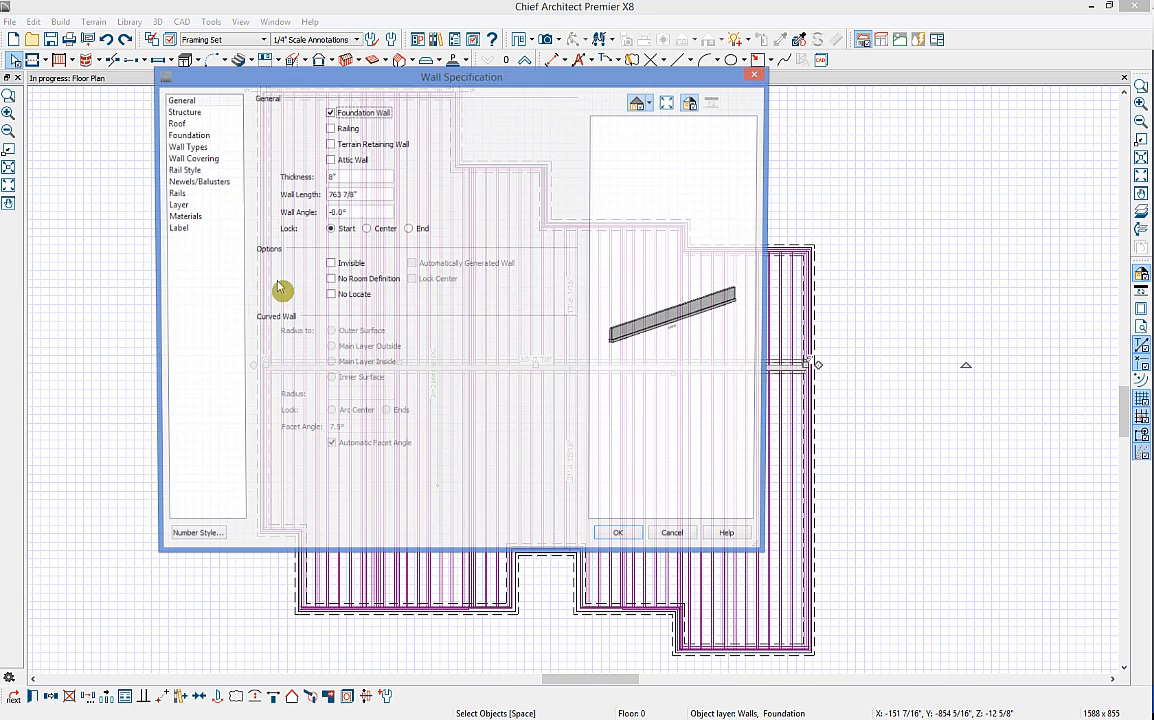
{"action": "left_click", "coordinate": [183, 111]}
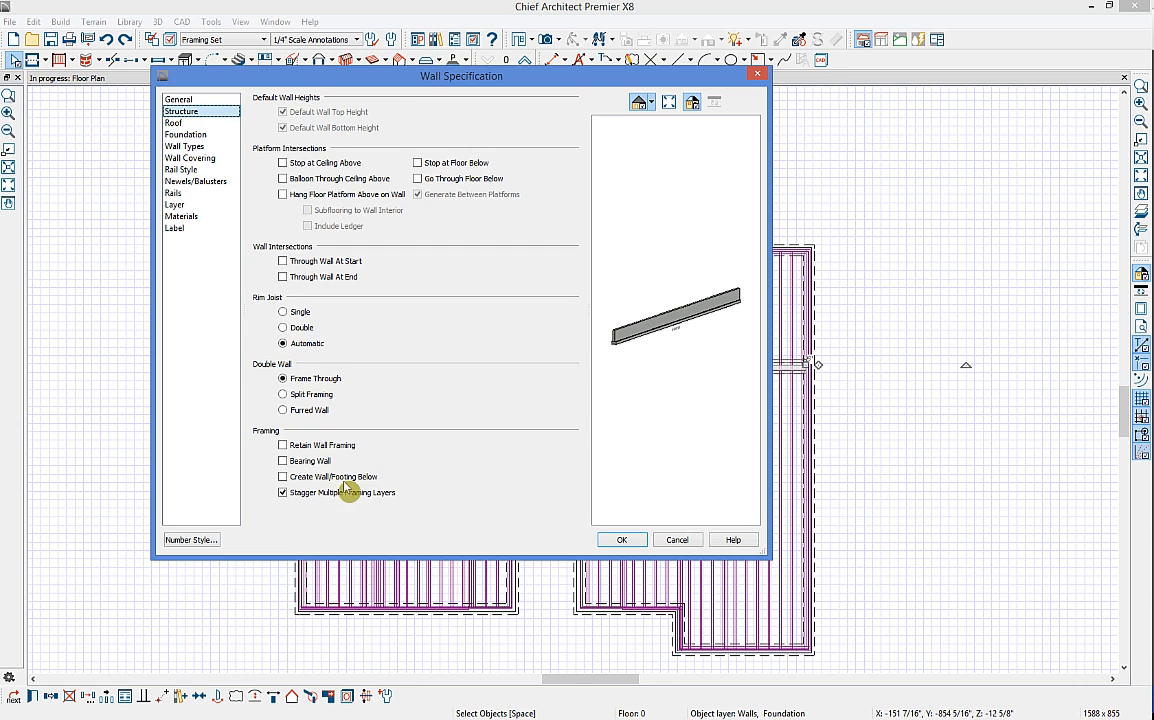
{"action": "left_click", "coordinate": [308, 461]}
{"action": "left_click", "coordinate": [283, 476]}
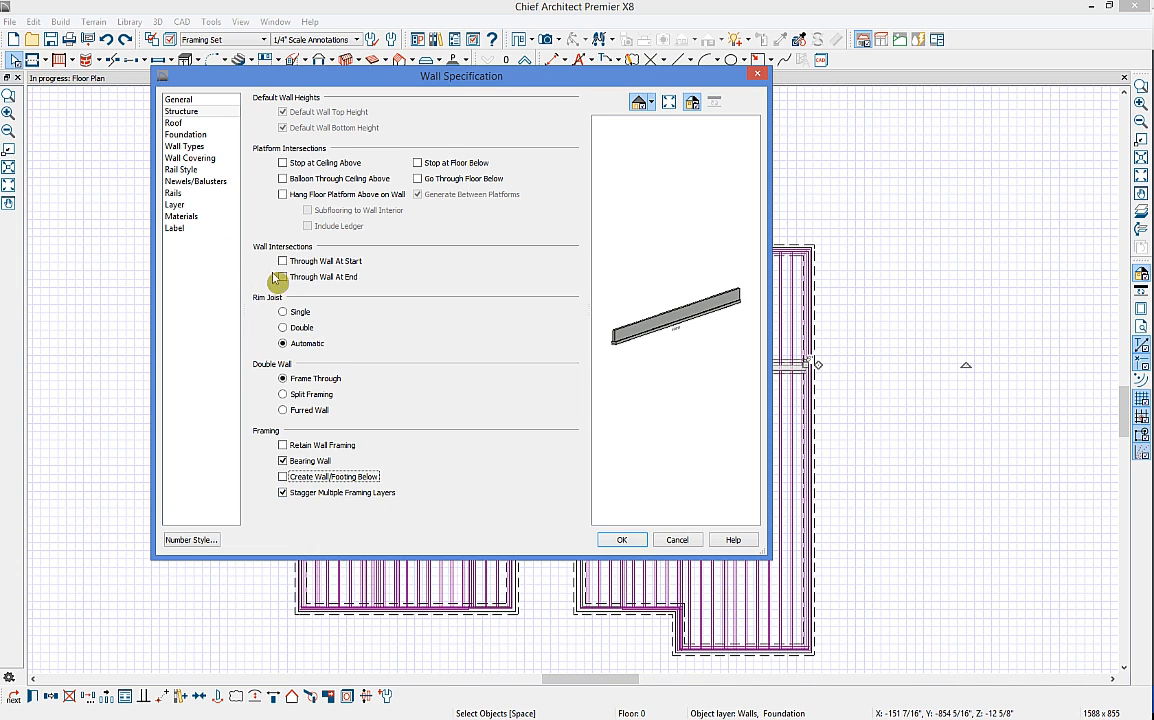
{"action": "left_click", "coordinate": [621, 540]}
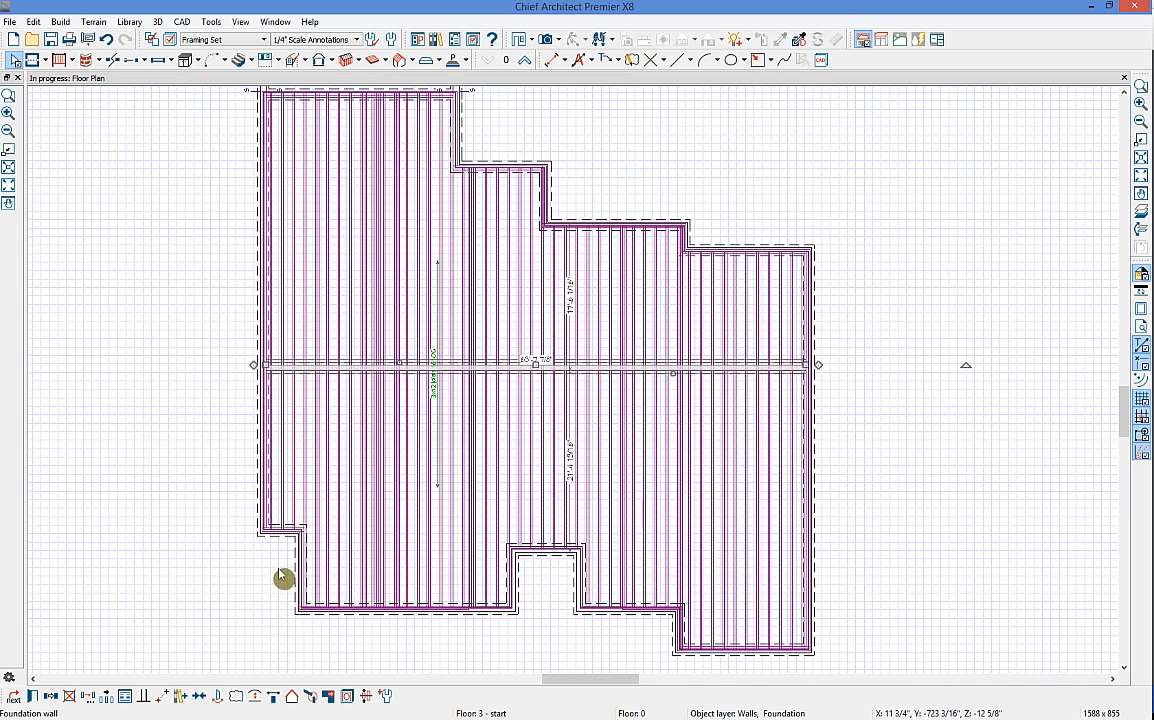
Step: Rebuild the floor framing so the joists break over the bearing wall, then return to Floor 1
{"action": "left_click", "coordinate": [347, 60]}
{"action": "left_click", "coordinate": [511, 337]}
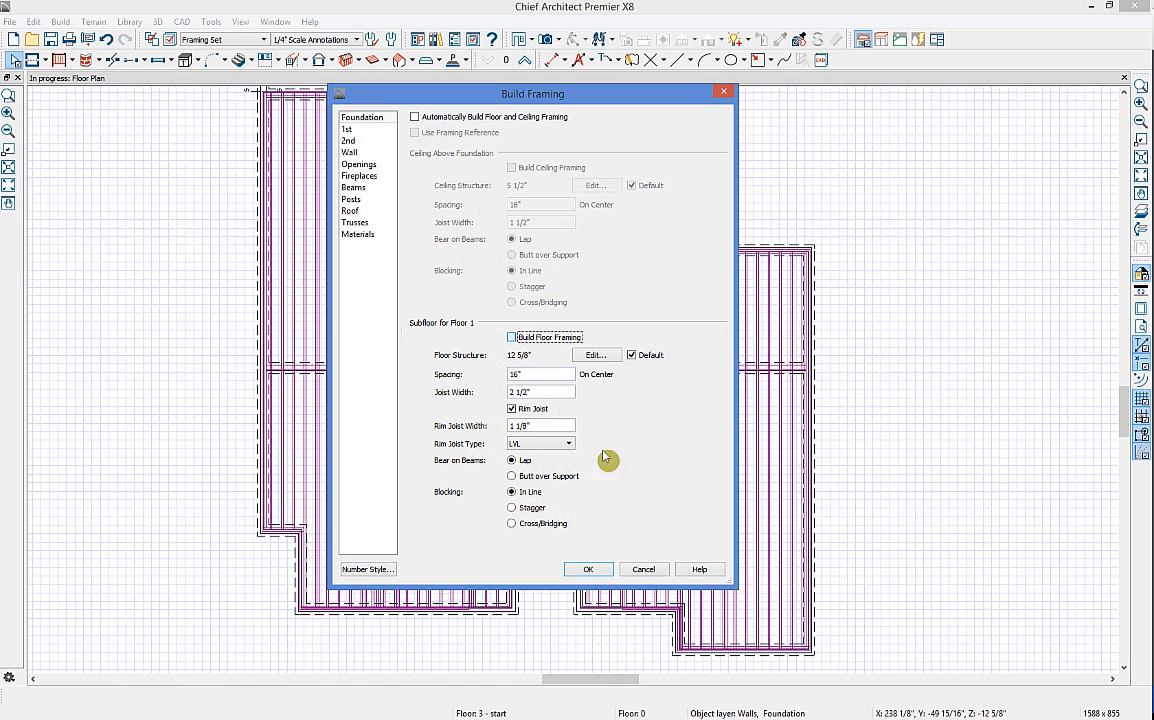
{"action": "left_click", "coordinate": [588, 569]}
{"action": "scroll", "coordinate": [335, 374], "scroll_direction": "up", "scroll_amount": 5}
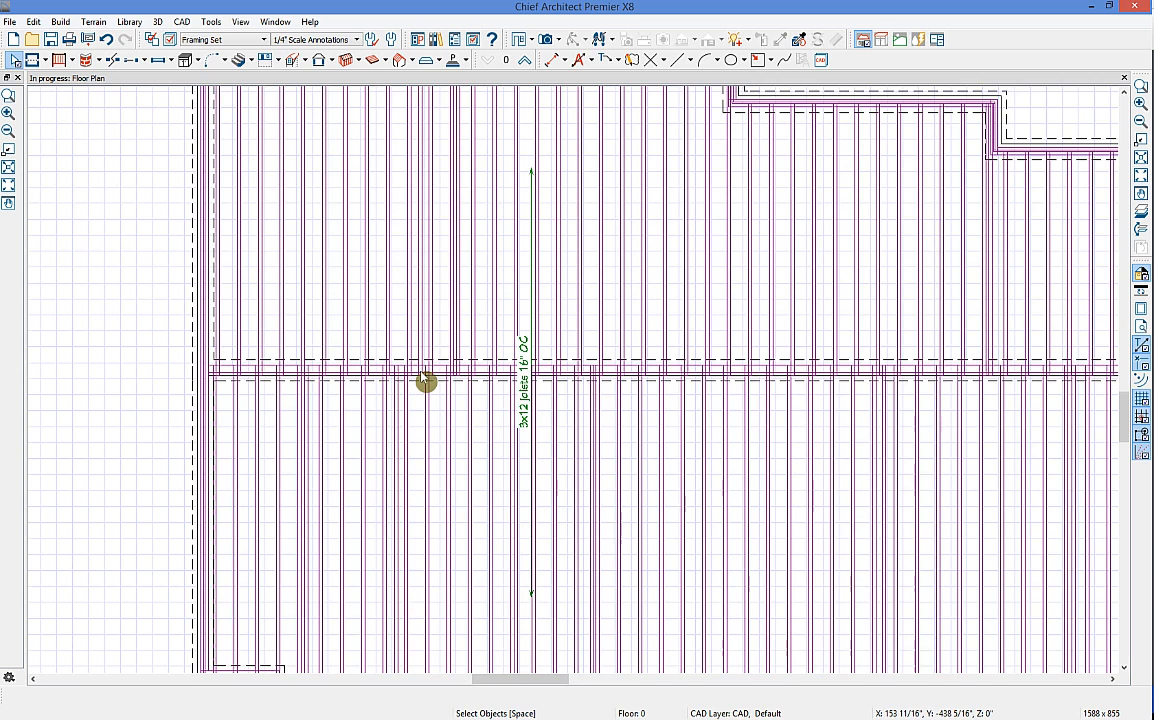
{"action": "scroll", "coordinate": [426, 381], "scroll_direction": "down", "scroll_amount": 5}
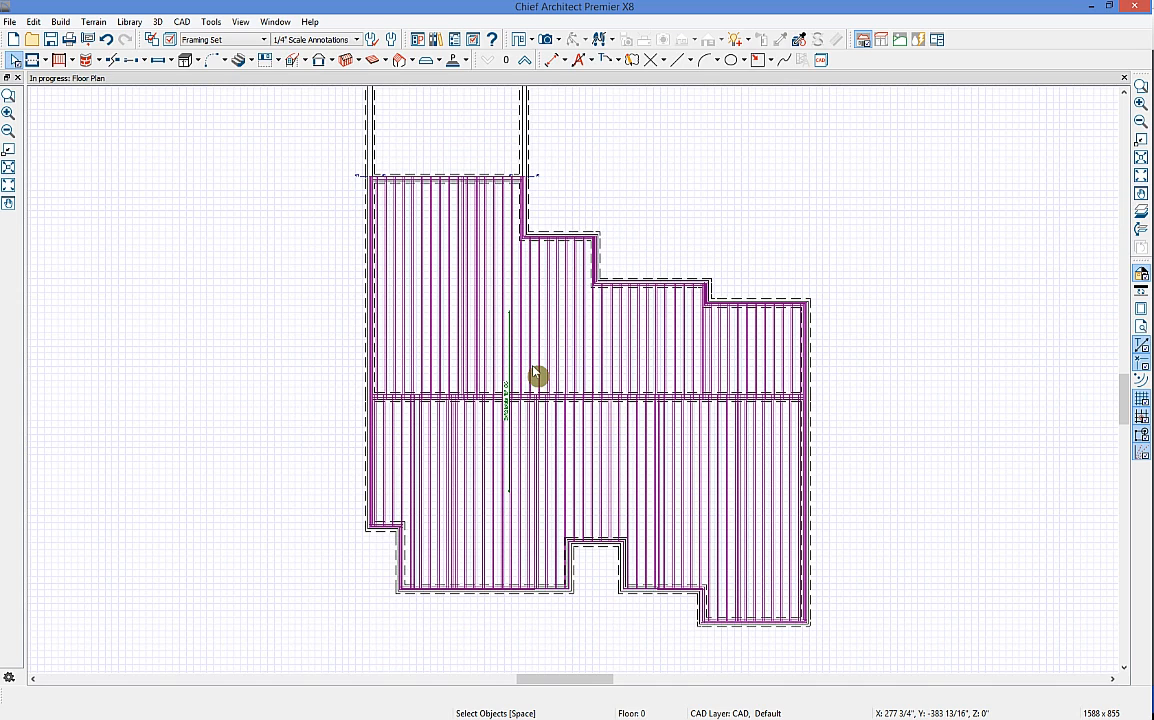
{"action": "left_click", "coordinate": [525, 62]}
Step: Open the framing wall detail of the bottom-right exterior window wall
{"action": "key", "text": "Down"}
{"action": "key", "text": "Right"}
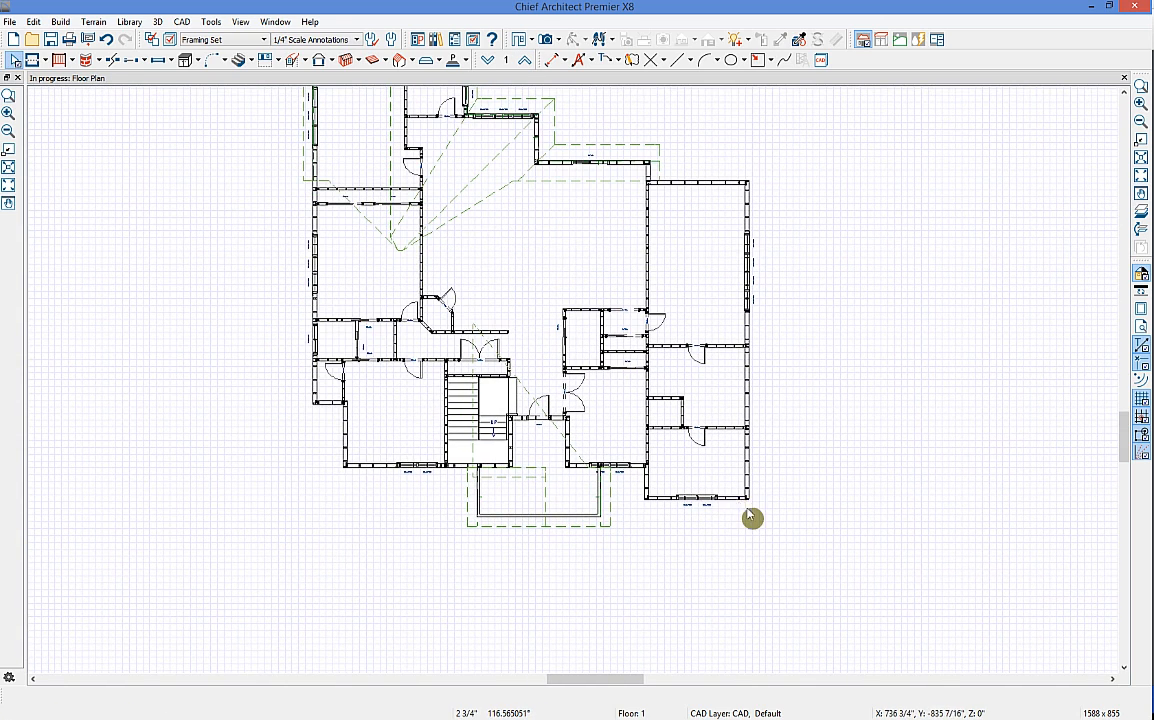
{"action": "left_click", "coordinate": [746, 500]}
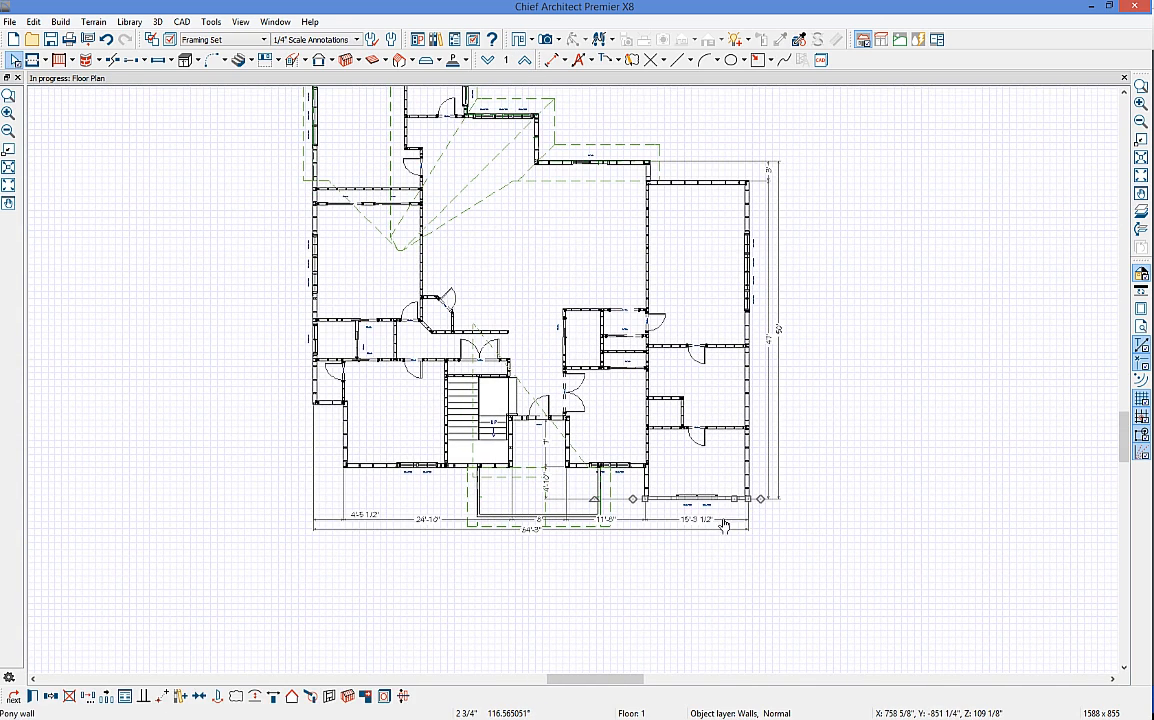
{"action": "left_click", "coordinate": [329, 698]}
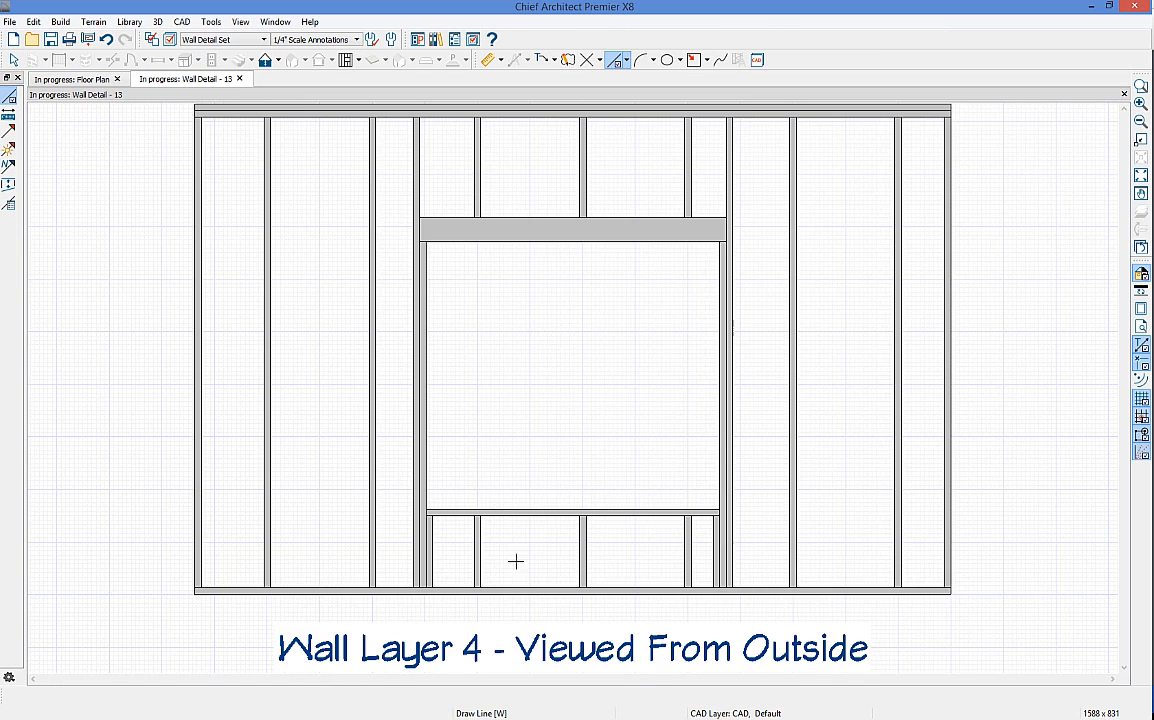
{"action": "scroll", "coordinate": [656, 429], "scroll_direction": "down", "scroll_amount": 1}
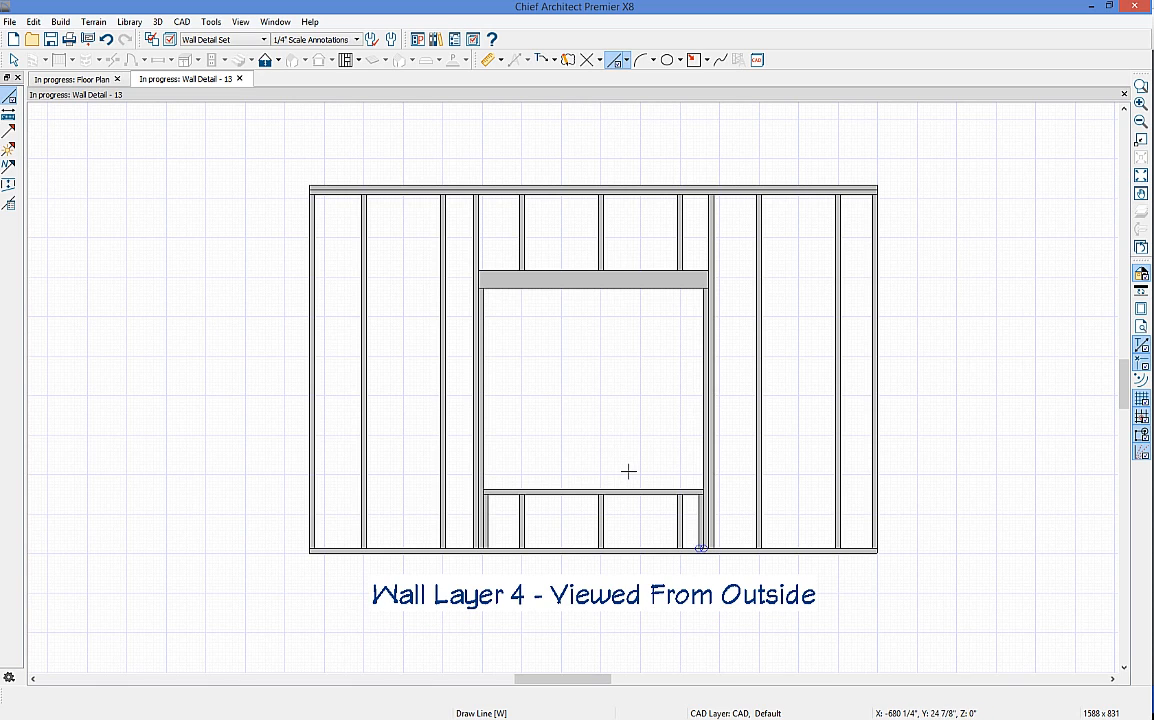
Step: Shift the cripple stud above the header left, copy it to the right, and return to the floor plan
{"action": "key", "text": "space"}
{"action": "left_click", "coordinate": [600, 245]}
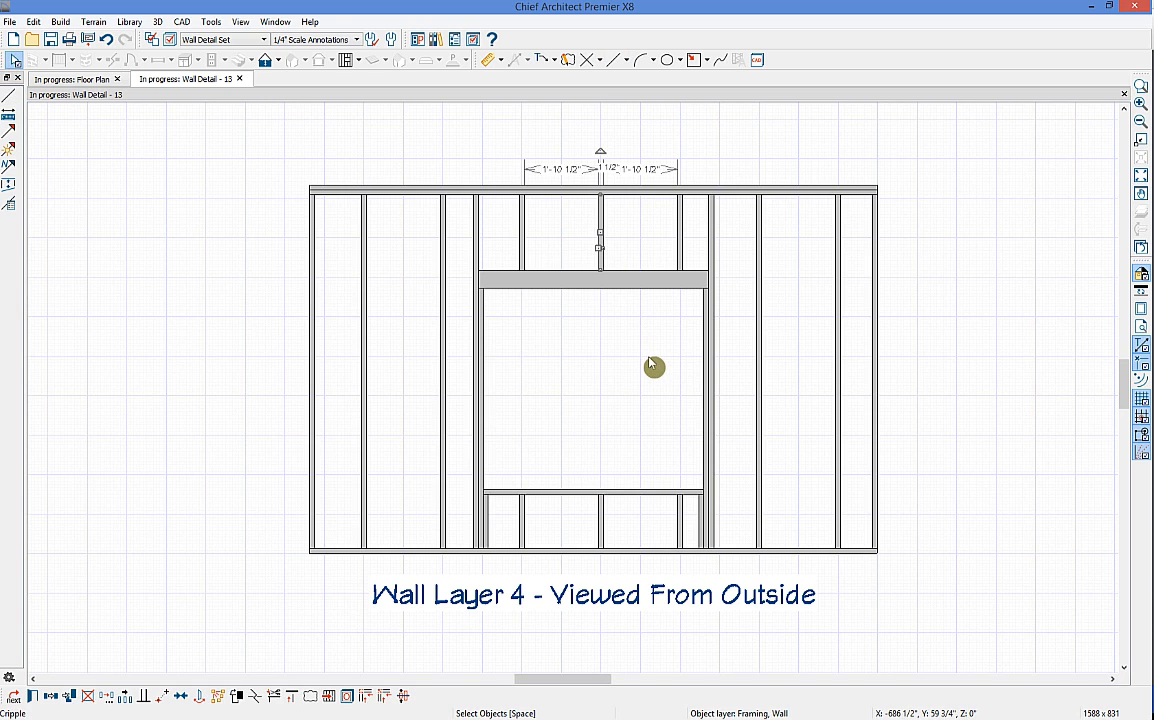
{"action": "left_click_drag", "start_coordinate": [599, 247], "coordinate": [585, 255]}
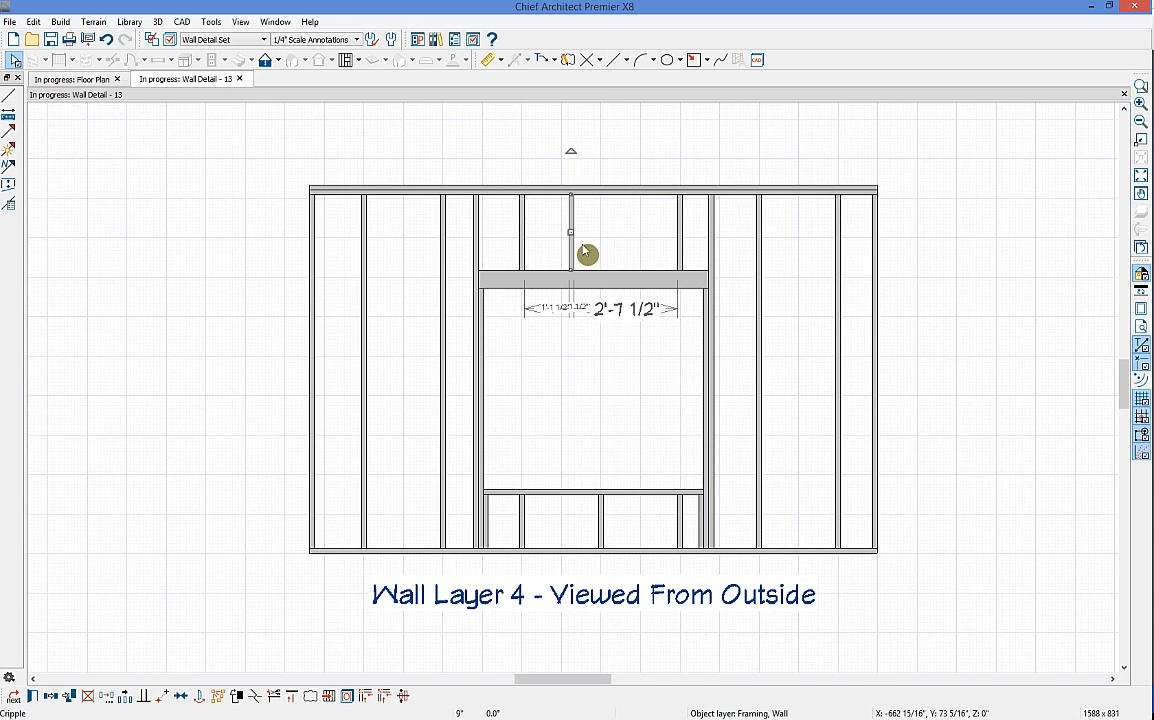
{"action": "left_click", "coordinate": [51, 697]}
{"action": "left_click_drag", "start_coordinate": [572, 233], "coordinate": [630, 243]}
{"action": "left_click", "coordinate": [666, 404]}
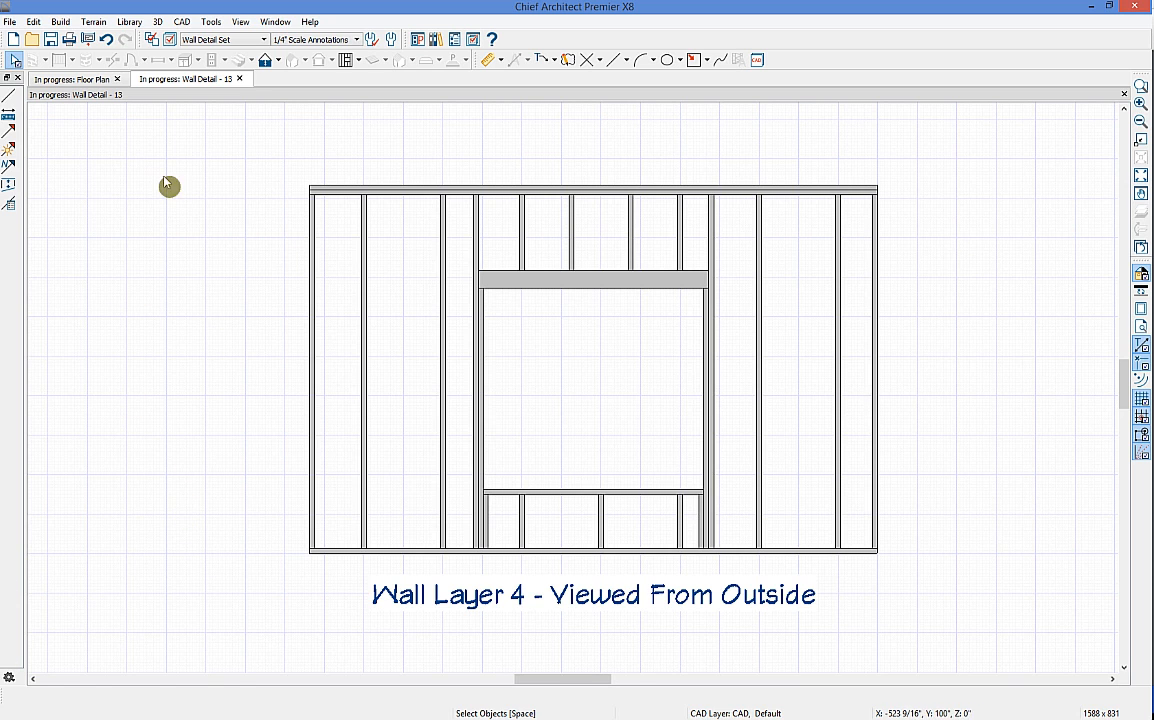
{"action": "left_click", "coordinate": [88, 80]}
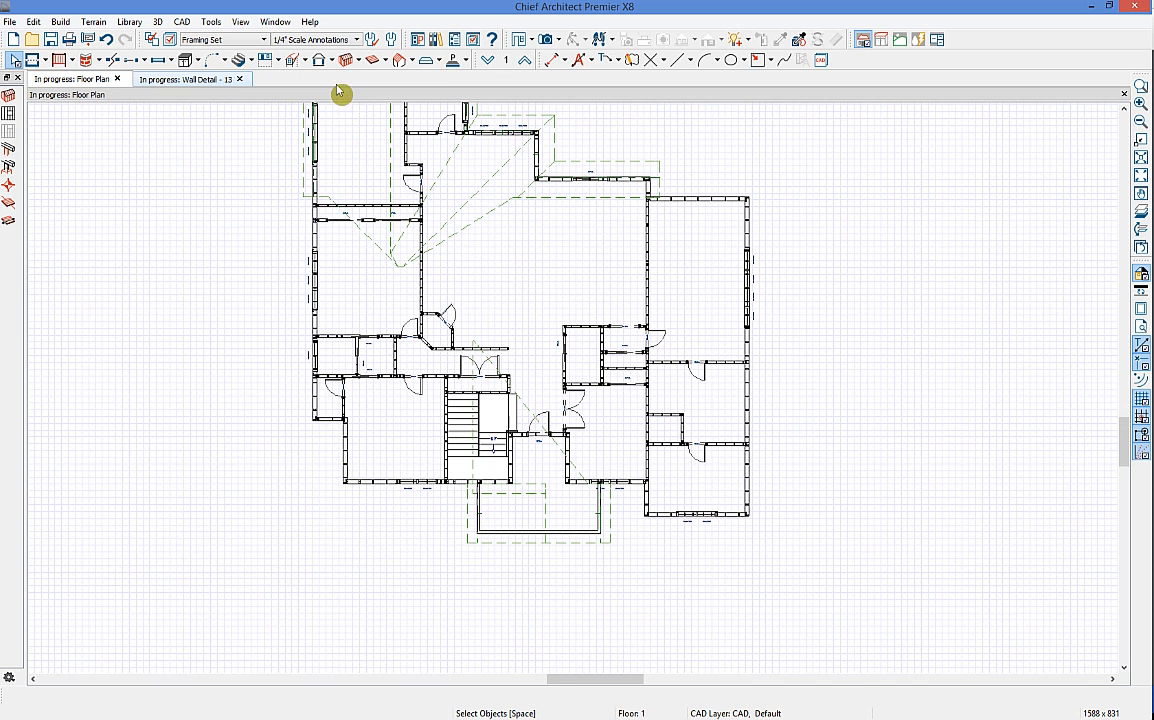
Step: Open a Perspective Framing Overview, orbit it to a lower front angle, then close it
{"action": "left_click", "coordinate": [556, 40]}
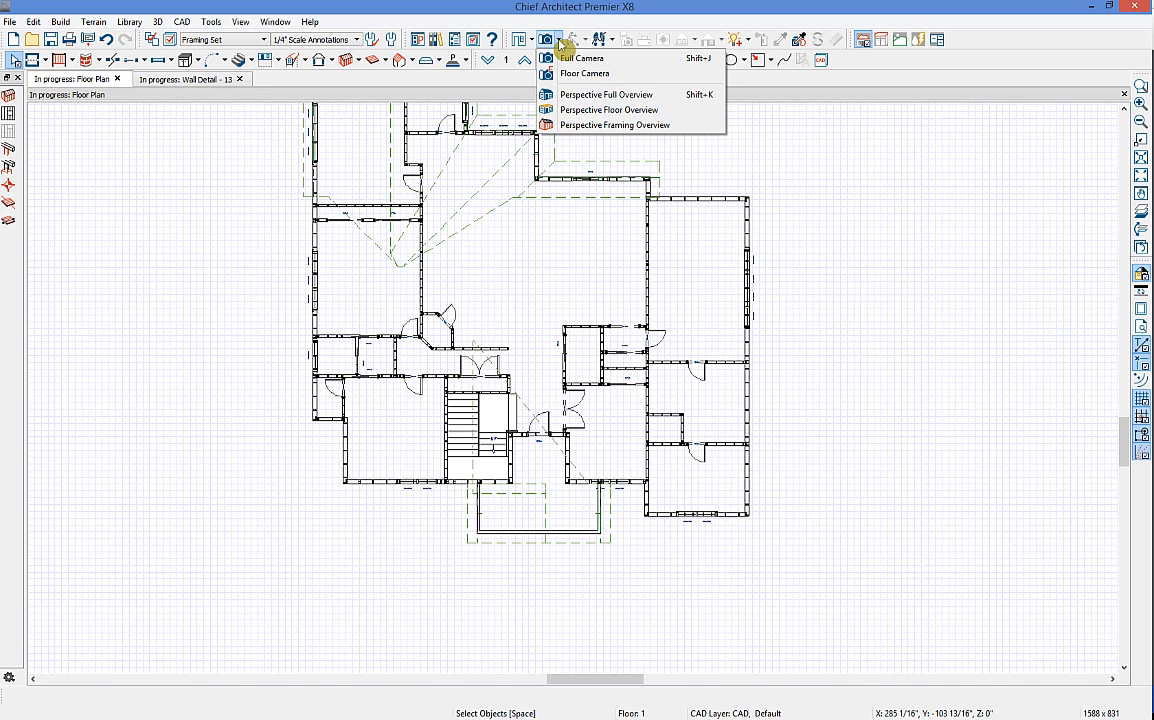
{"action": "left_click", "coordinate": [677, 127]}
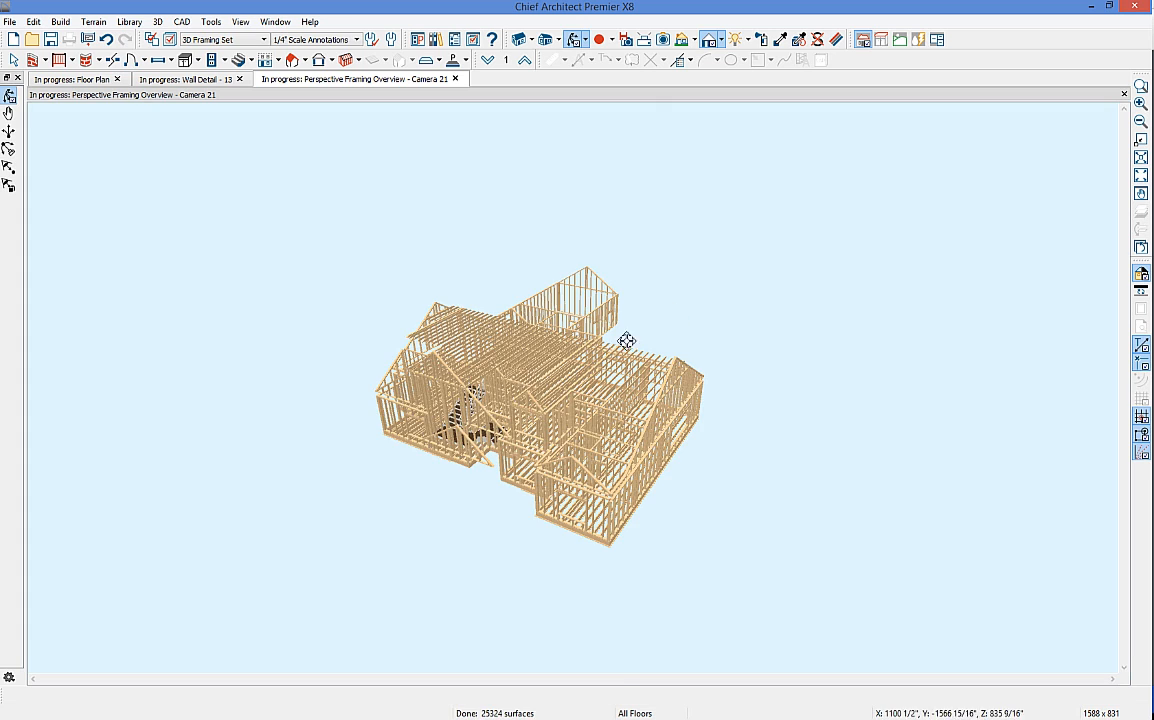
{"action": "left_click_drag", "start_coordinate": [443, 332], "coordinate": [511, 334]}
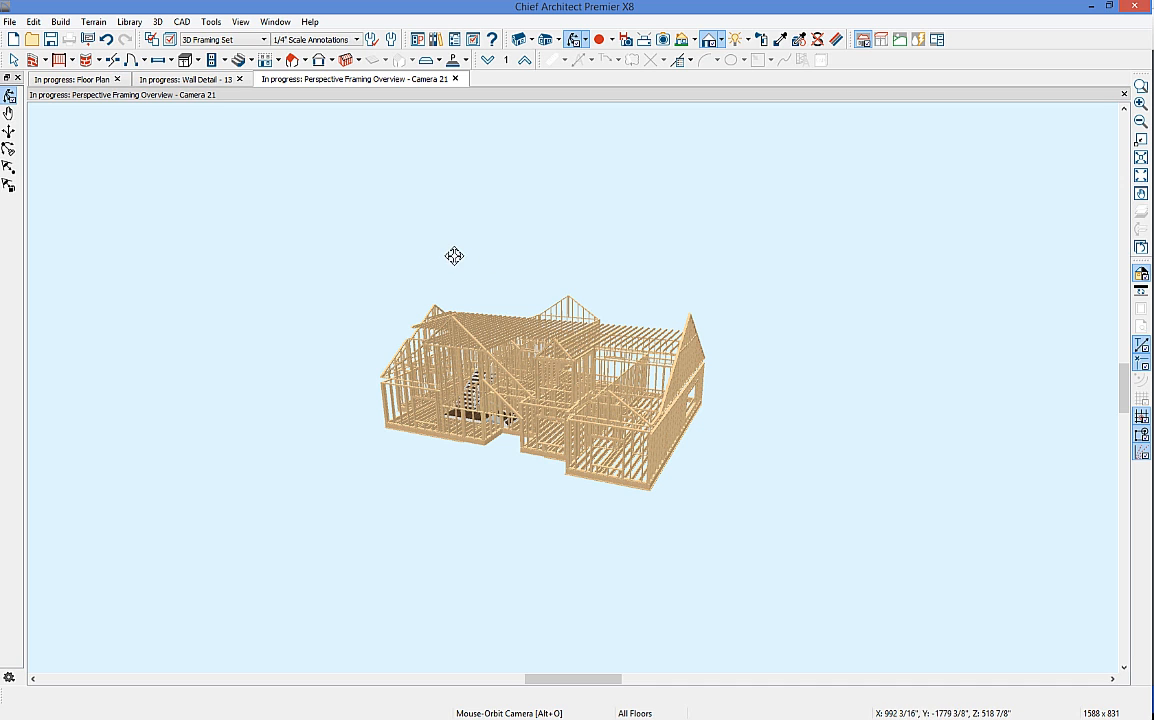
{"action": "left_click_drag", "start_coordinate": [440, 322], "coordinate": [514, 341]}
{"action": "left_click", "coordinate": [455, 79]}
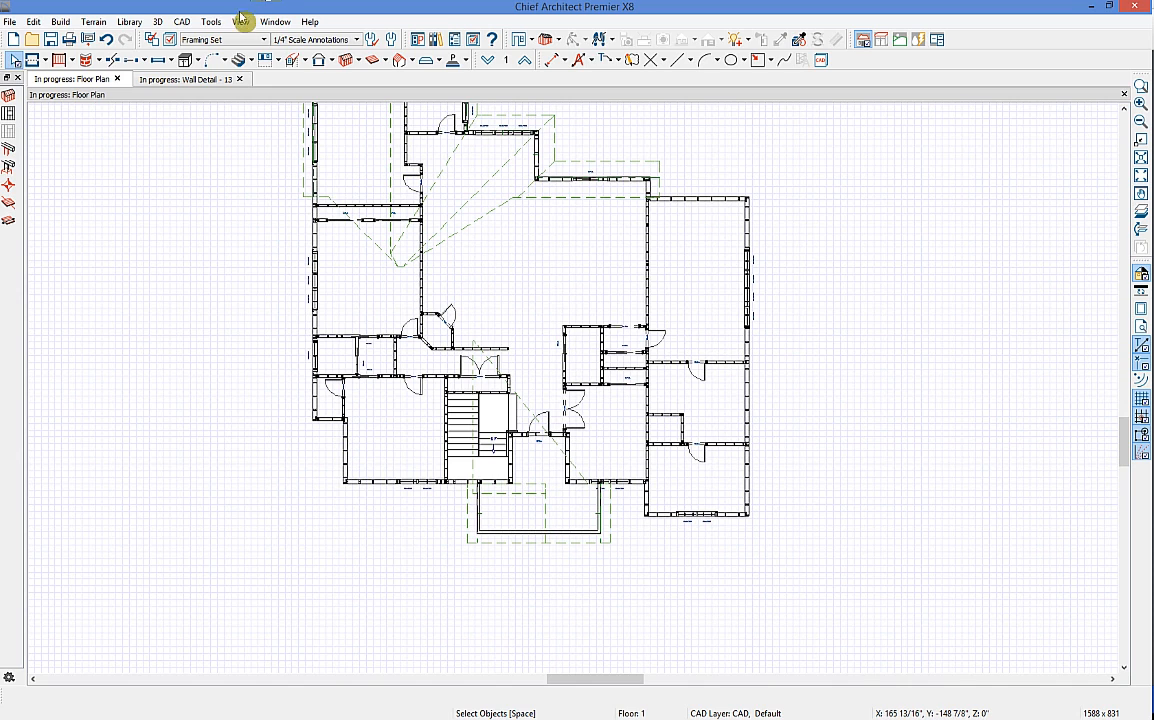
Step: Display the plan with the Plot Plan Set and close the Wall Detail view
{"action": "left_click", "coordinate": [228, 42]}
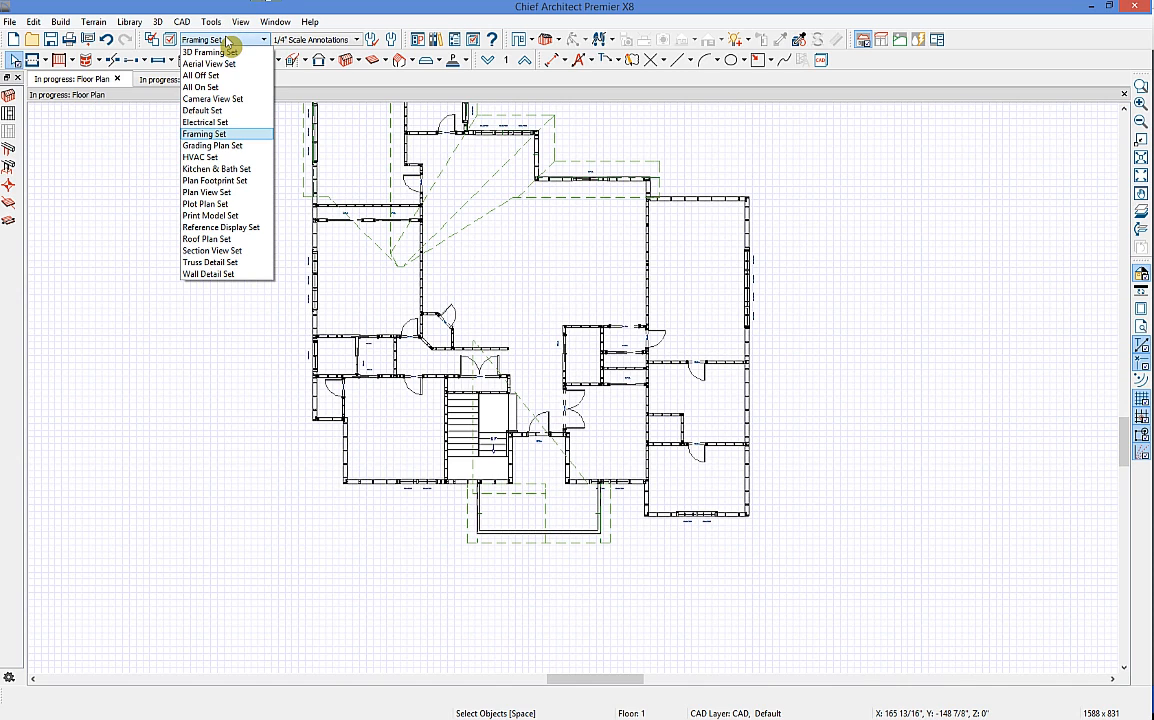
{"action": "left_click", "coordinate": [249, 209]}
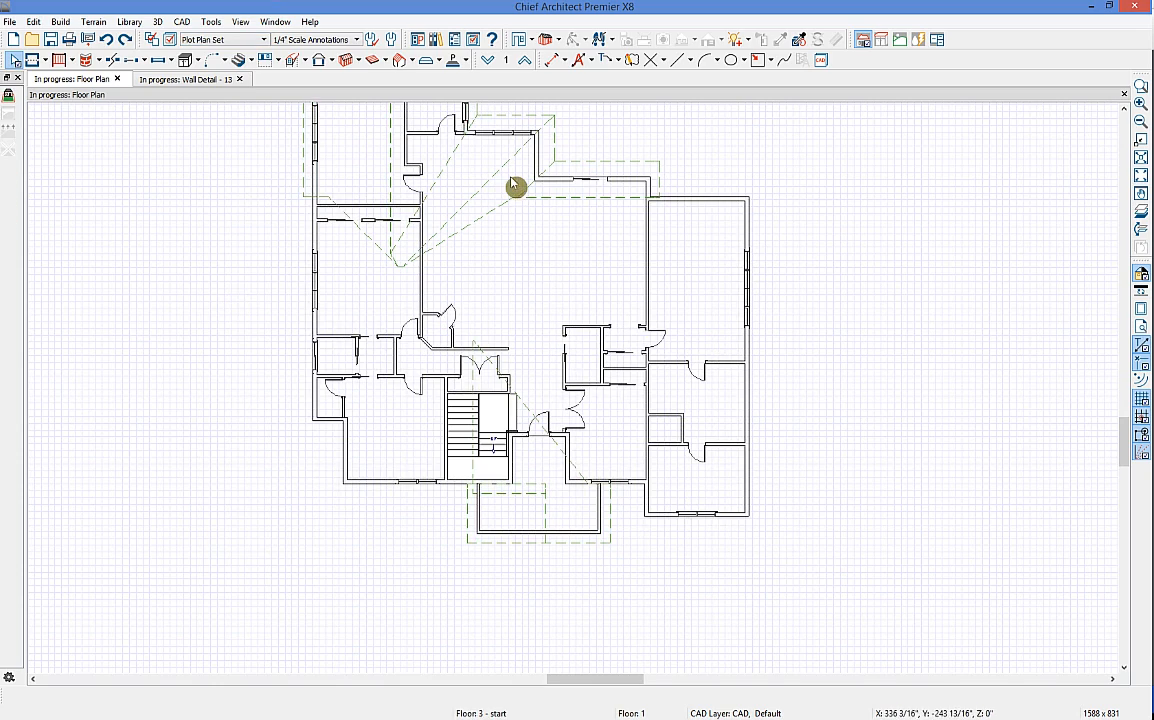
{"action": "middle_click_drag", "start_coordinate": [494, 175], "coordinate": [541, 296]}
{"action": "scroll", "coordinate": [535, 215], "scroll_direction": "down", "scroll_amount": 1}
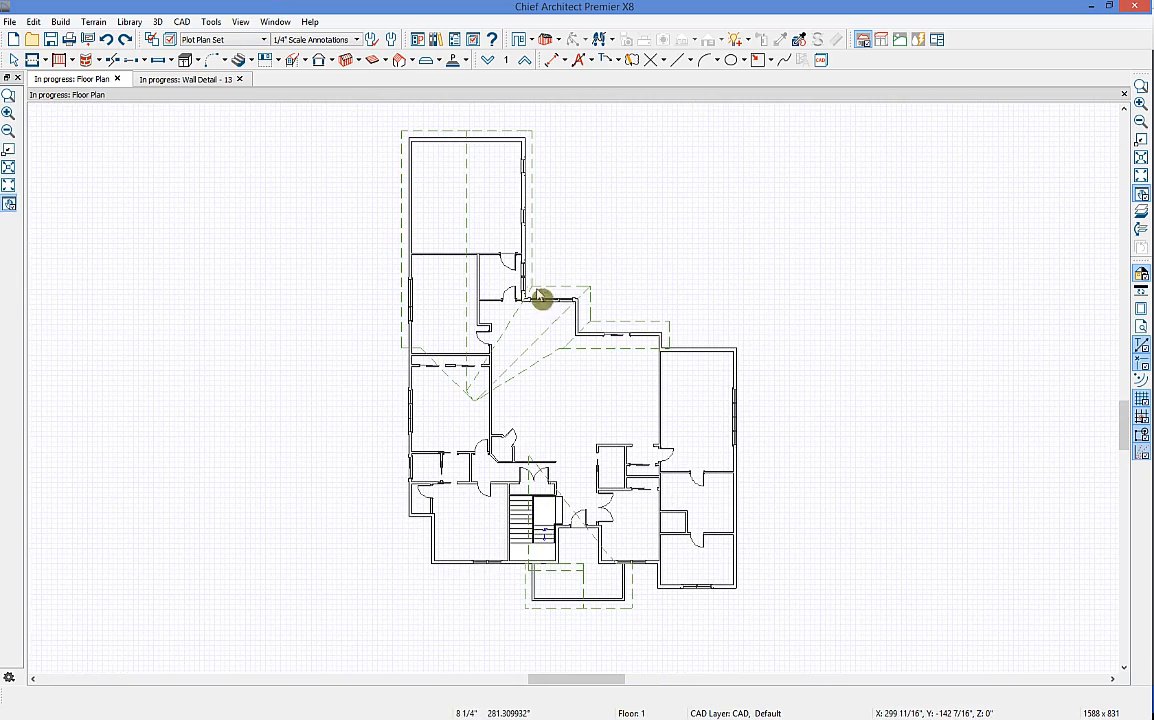
{"action": "left_click", "coordinate": [240, 79]}
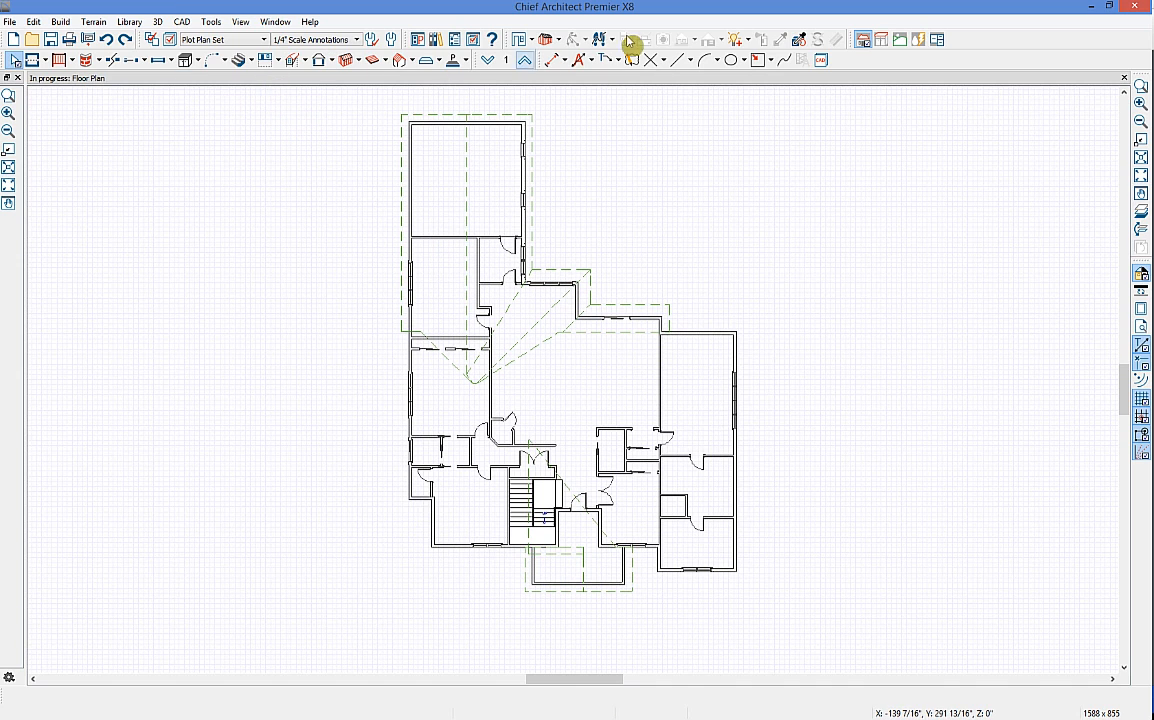
Step: Open a Perspective Full Overview of the house and orbit it to a new angle
{"action": "left_click", "coordinate": [556, 39]}
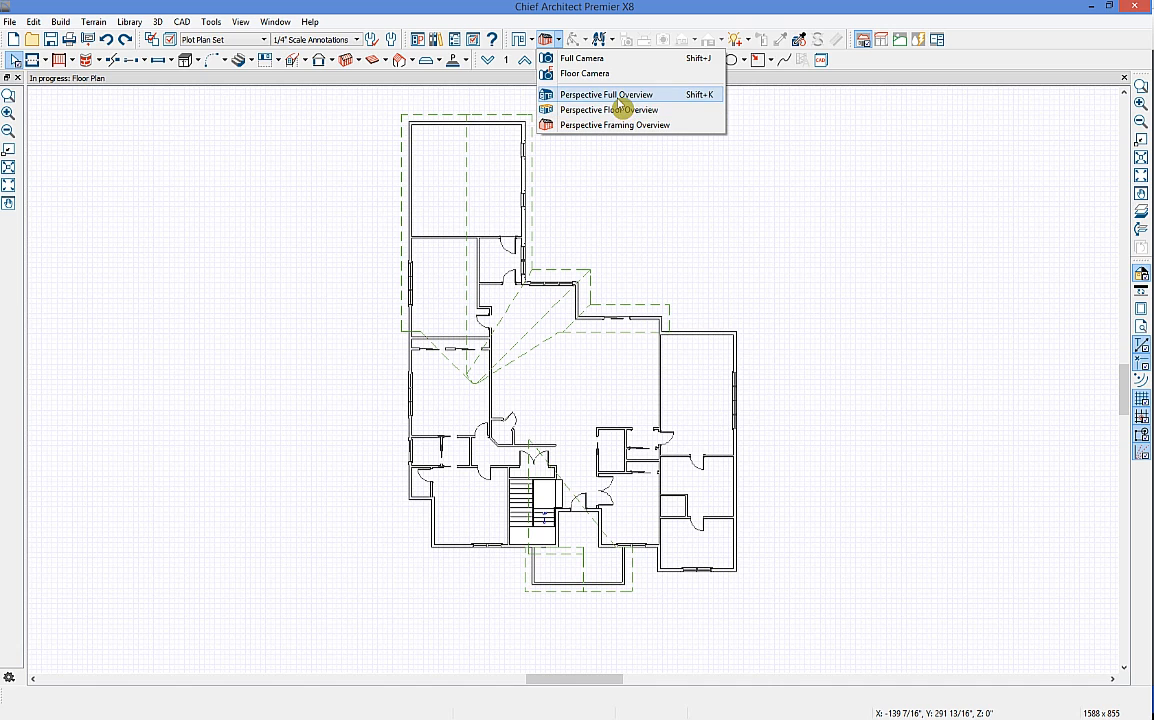
{"action": "left_click", "coordinate": [620, 96]}
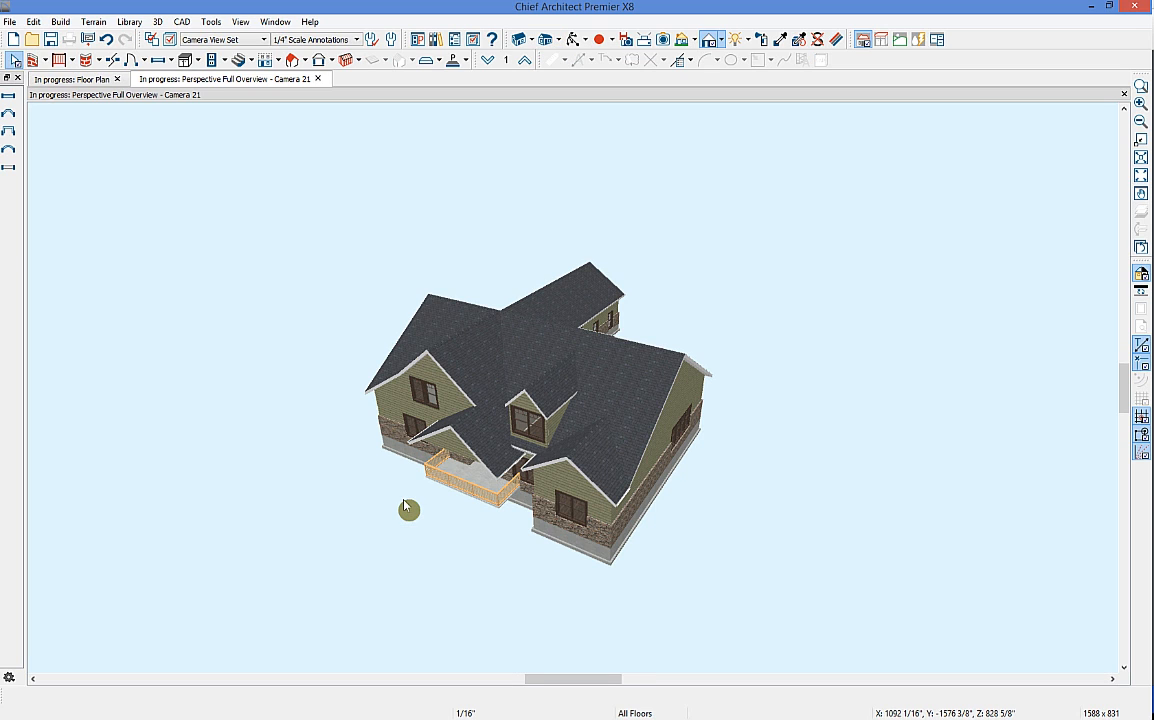
{"action": "middle_click_drag", "start_coordinate": [641, 316], "coordinate": [688, 205]}
{"action": "left_click", "coordinate": [575, 39]}
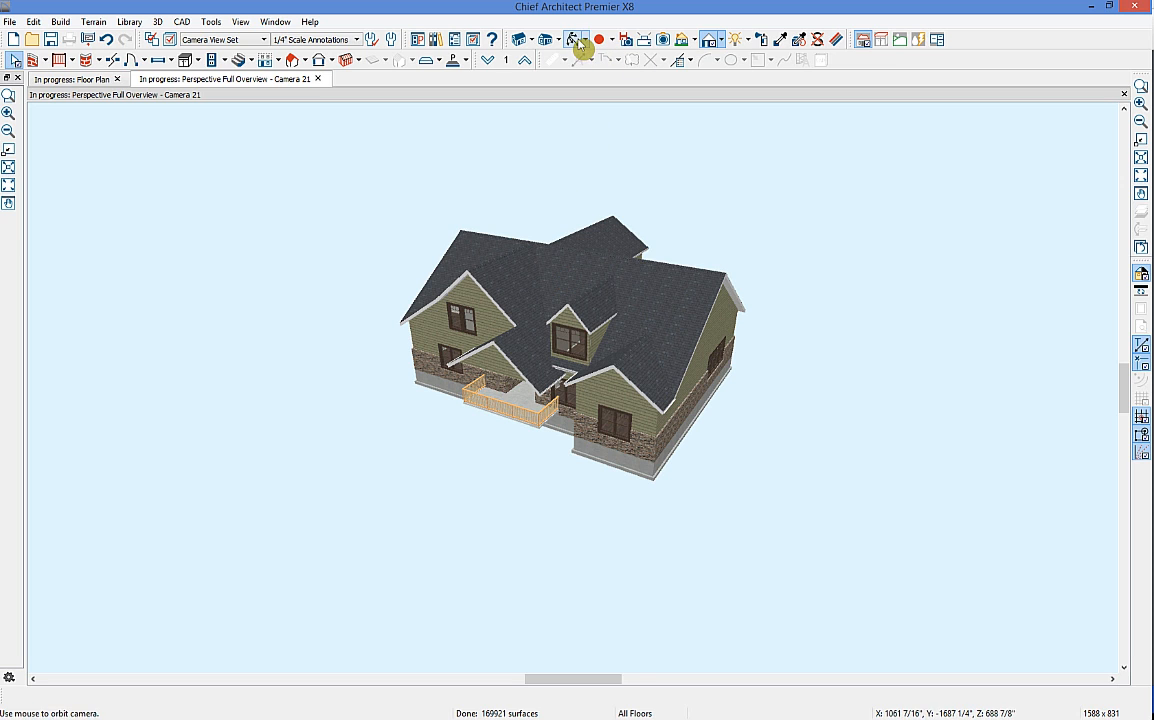
{"action": "left_click_drag", "start_coordinate": [592, 198], "coordinate": [577, 231]}
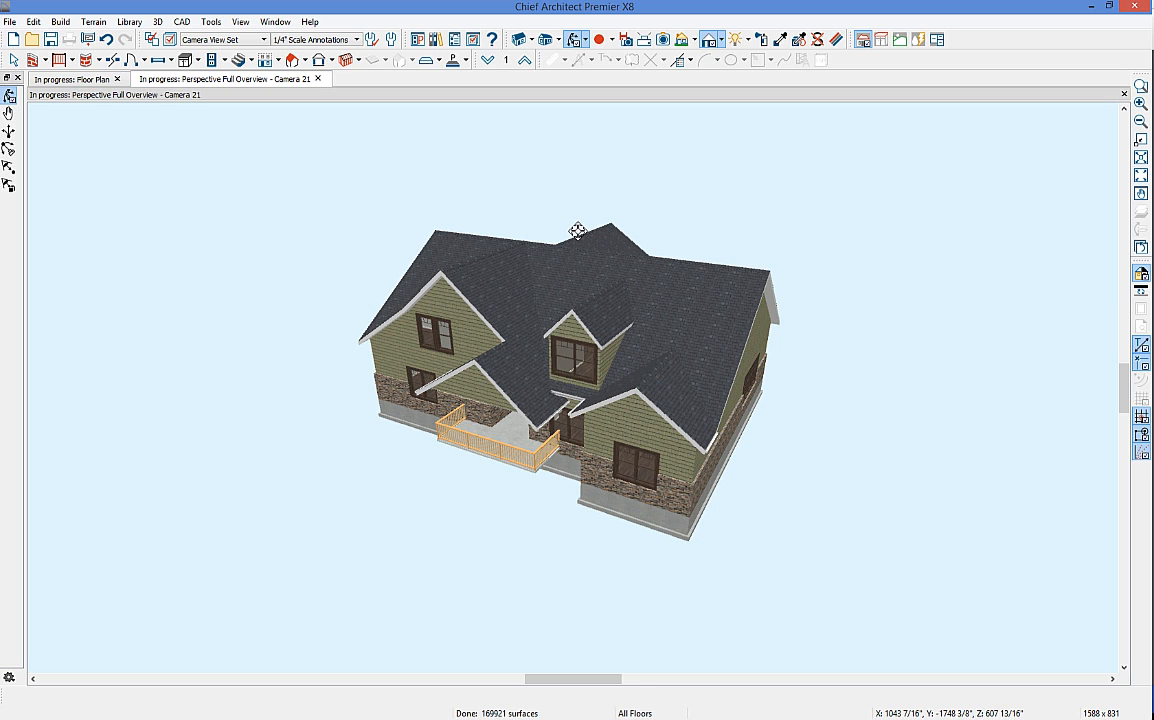
Step: Create a terrain perimeter around the house and orbit the 3D view to see the green pad
{"action": "left_click", "coordinate": [100, 80]}
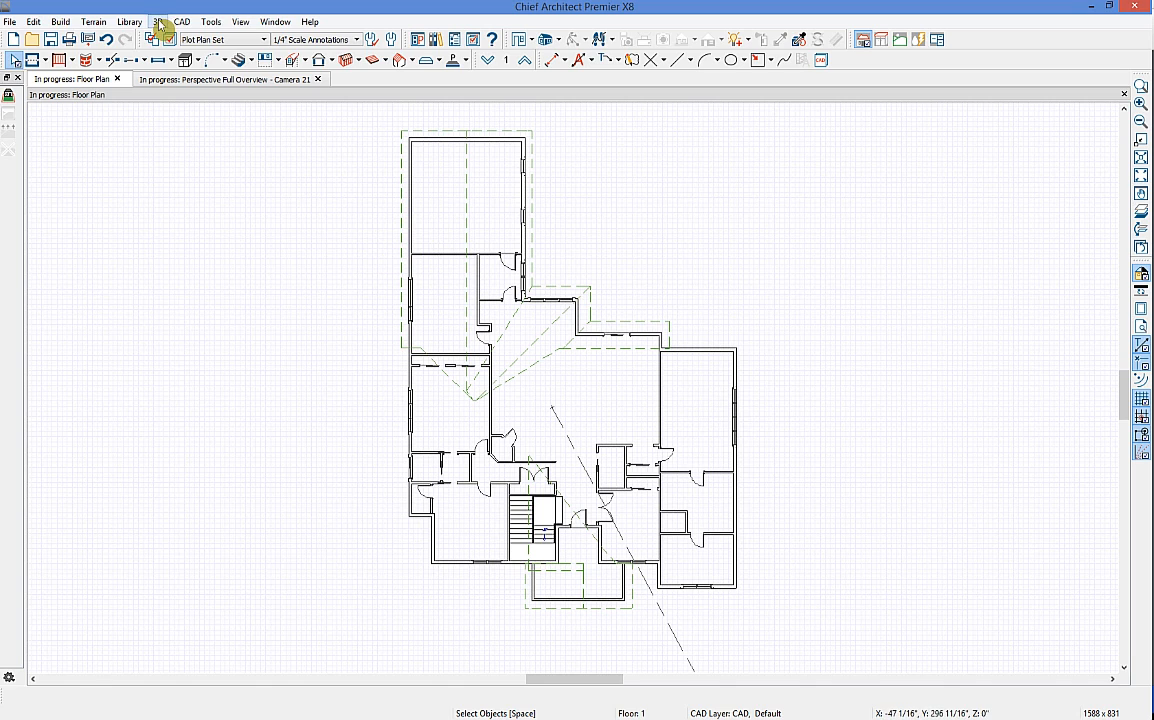
{"action": "left_click", "coordinate": [129, 21]}
{"action": "left_click", "coordinate": [93, 21]}
{"action": "left_click", "coordinate": [93, 21]}
{"action": "left_click", "coordinate": [117, 42]}
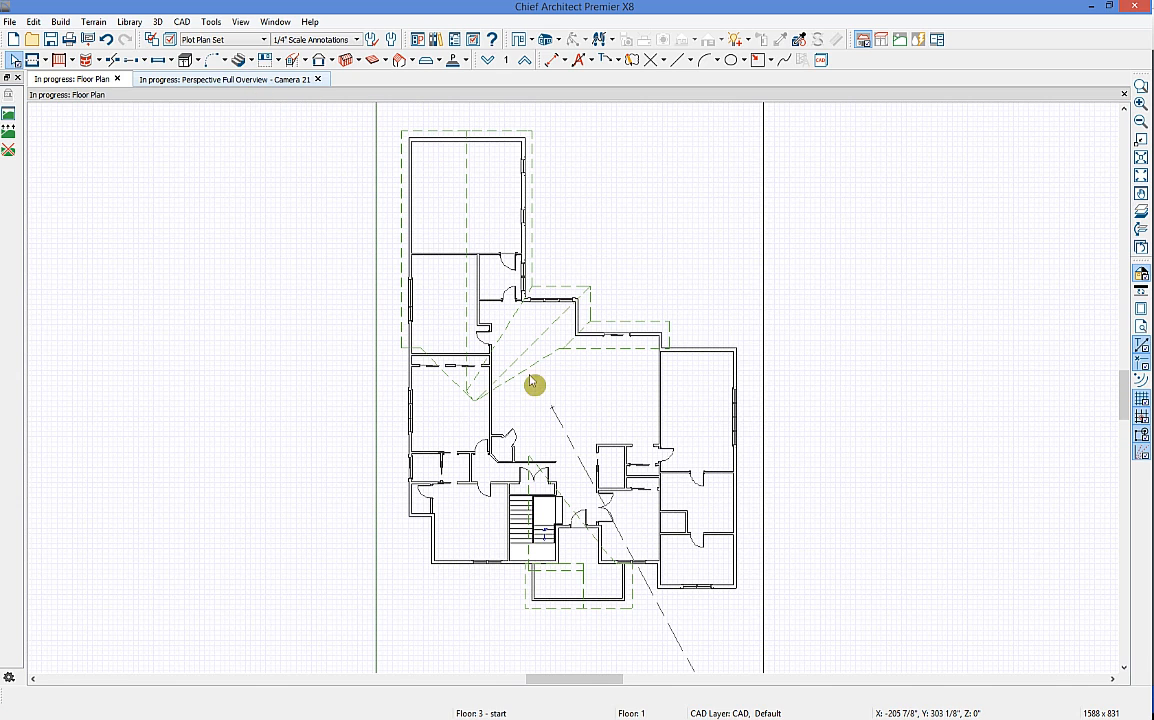
{"action": "scroll", "coordinate": [662, 368], "scroll_direction": "down", "scroll_amount": 2}
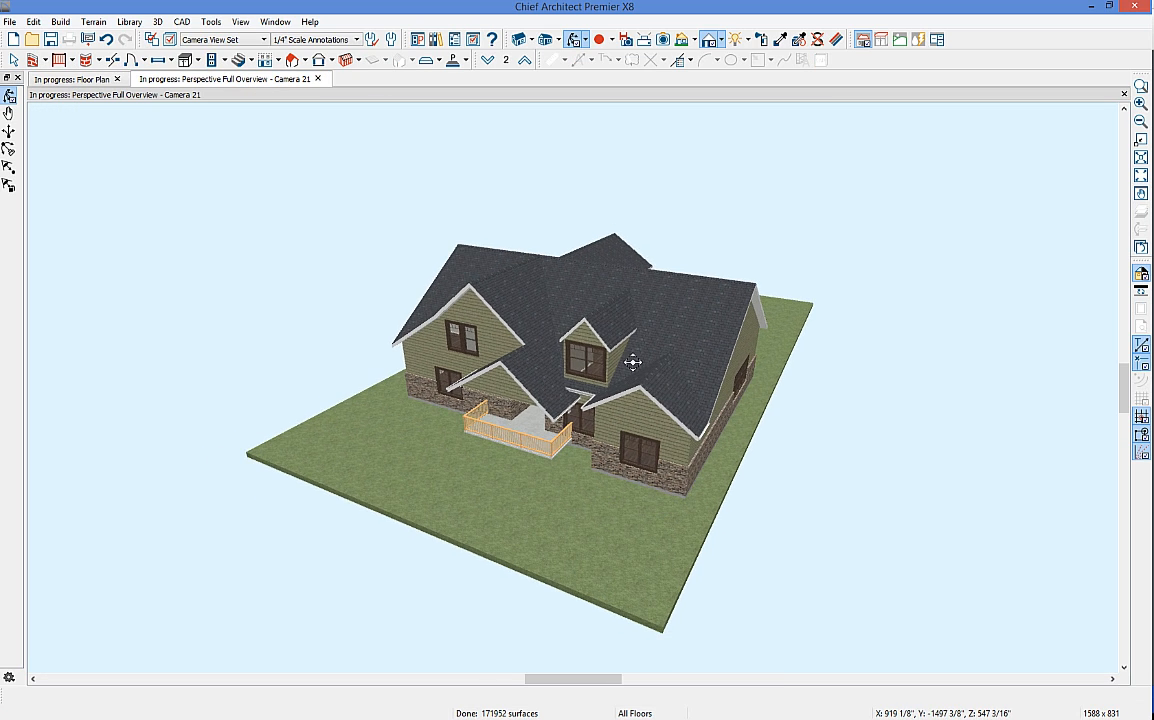
{"action": "left_click_drag", "start_coordinate": [662, 369], "coordinate": [508, 342]}
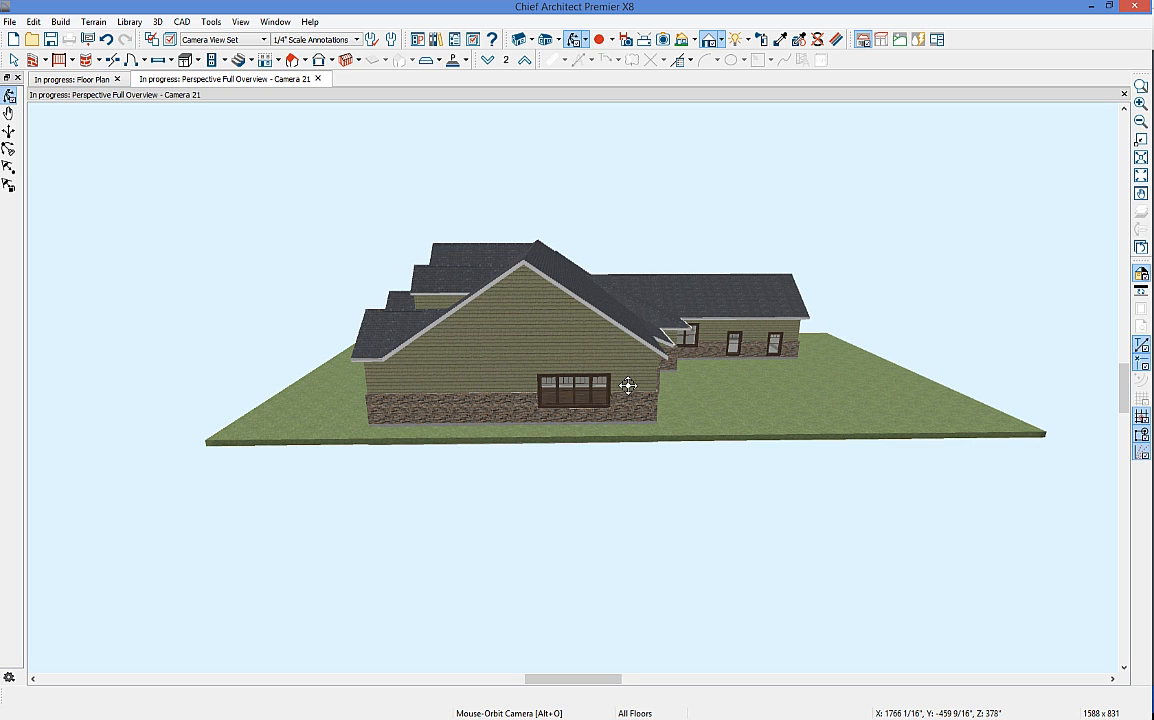
Step: Set the terrain's subfloor height above terrain to 24" with Automatic turned off
{"action": "key", "text": "space"}
{"action": "left_click", "coordinate": [773, 429]}
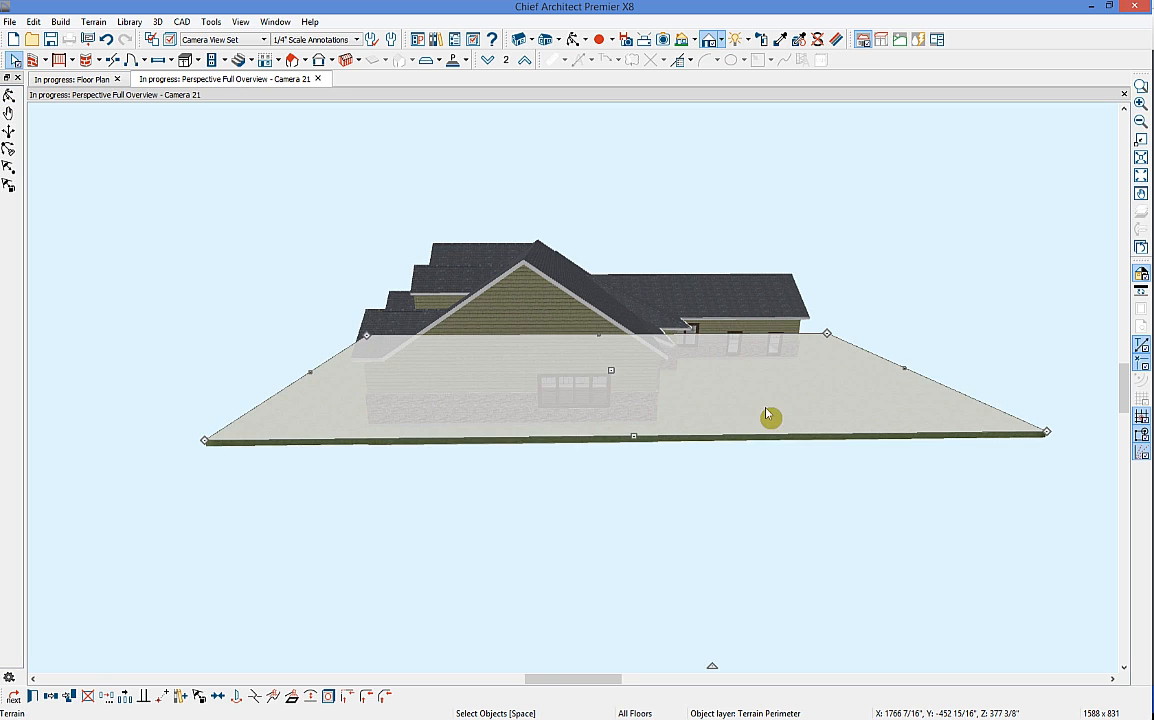
{"action": "double_click", "coordinate": [726, 343]}
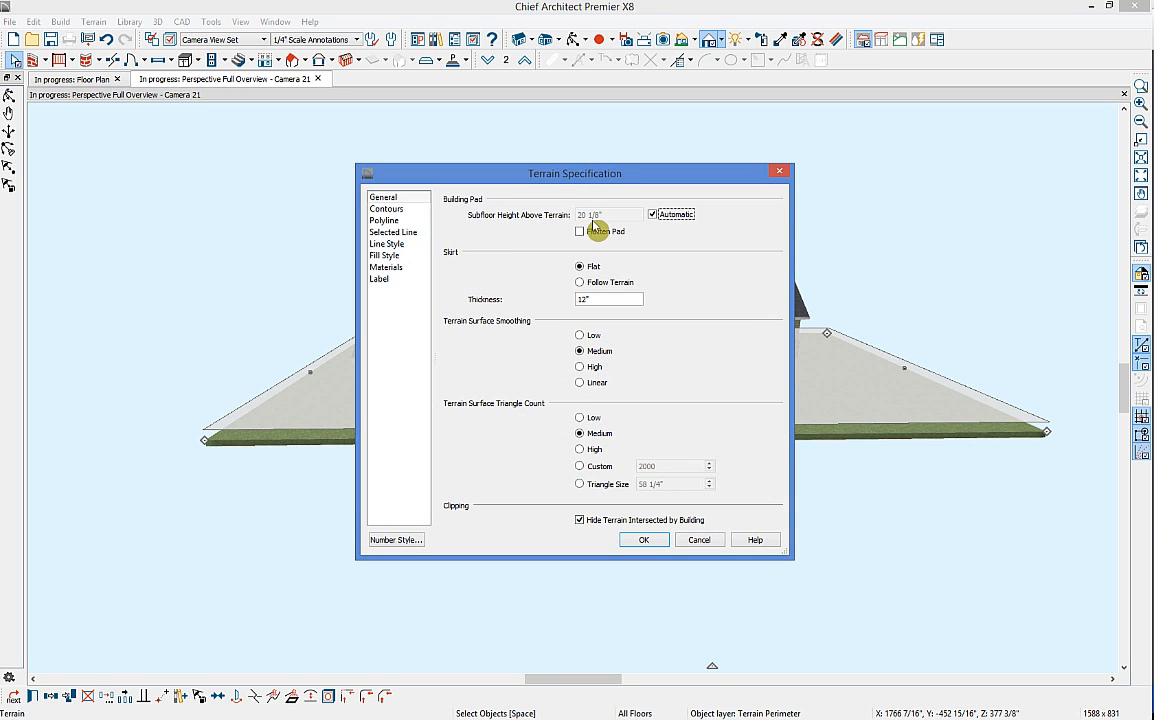
{"action": "left_click", "coordinate": [673, 218]}
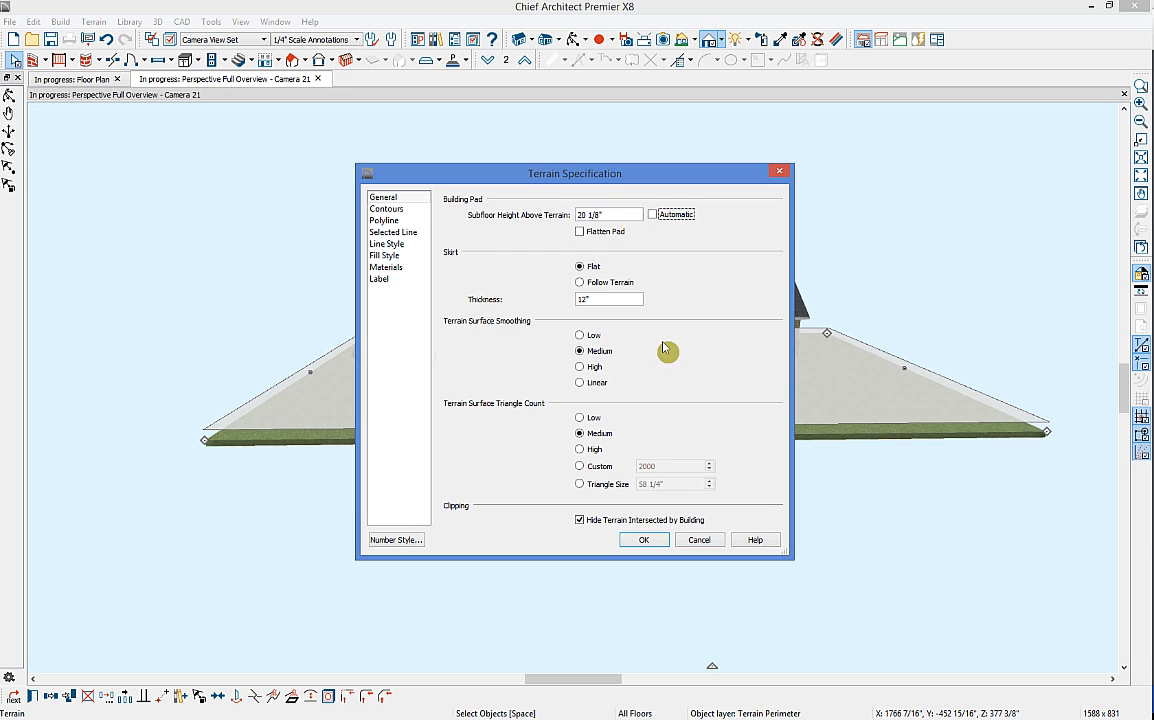
{"action": "left_click", "coordinate": [618, 215]}
{"action": "type", "text": "24"}
{"action": "key", "text": "Tab"}
{"action": "left_click_drag", "start_coordinate": [552, 179], "coordinate": [204, 151]}
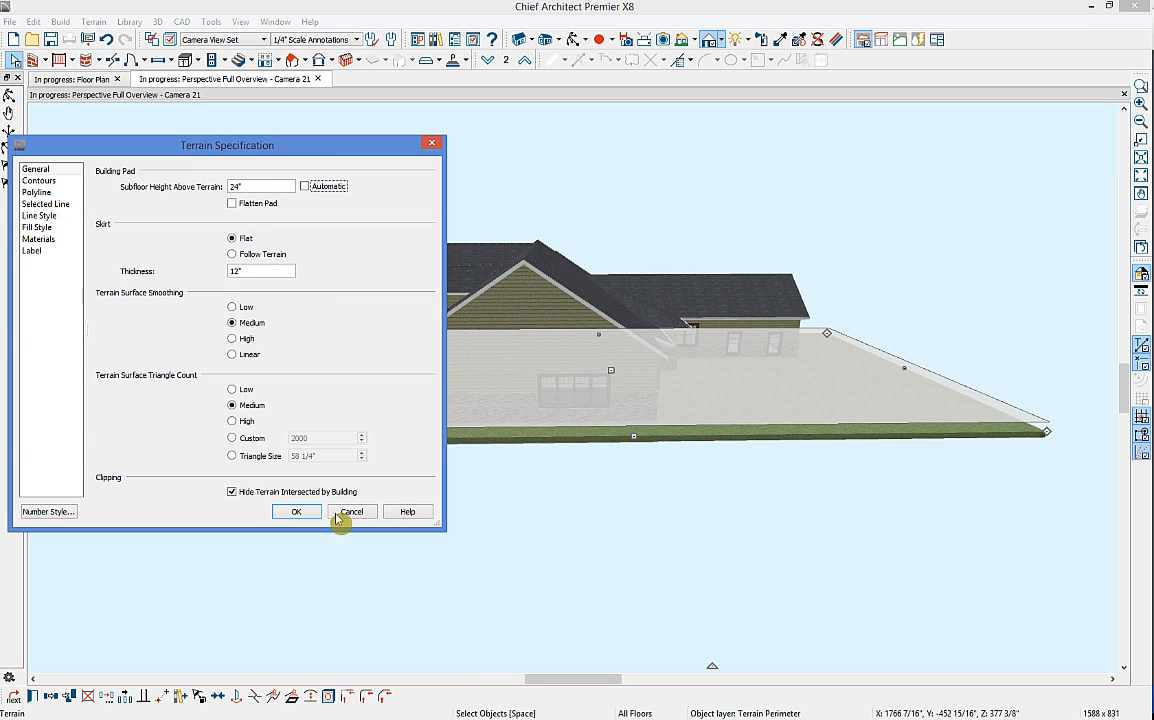
{"action": "left_click", "coordinate": [300, 511]}
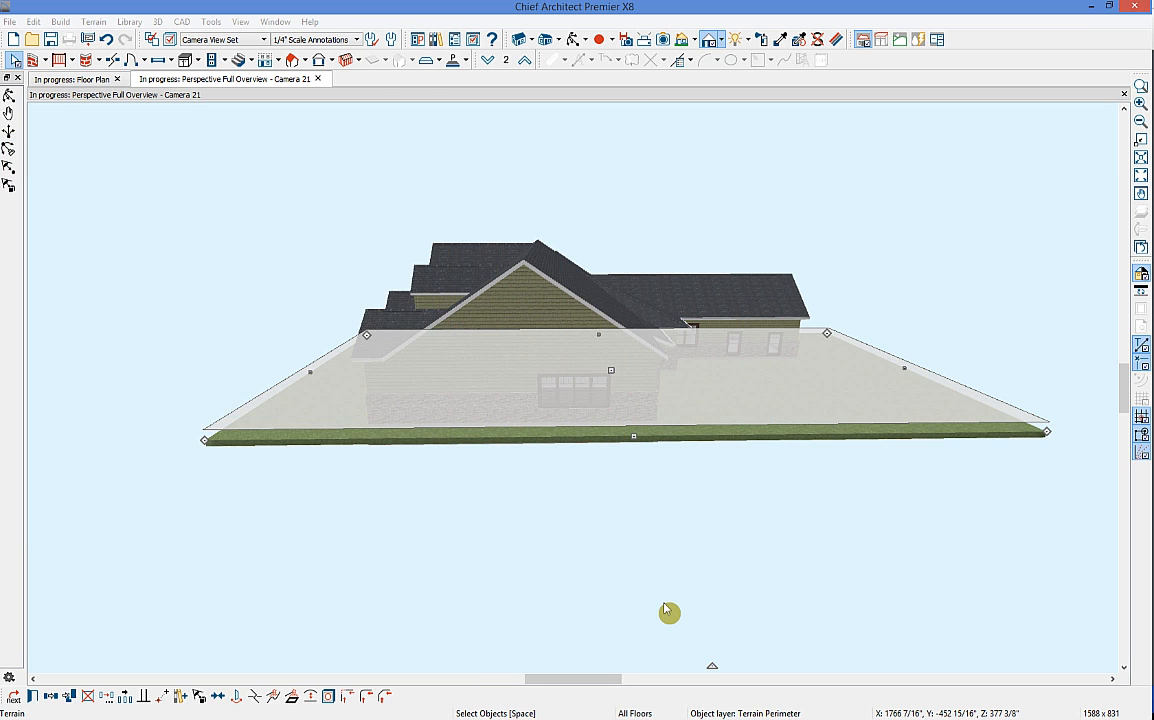
{"action": "left_click", "coordinate": [668, 611]}
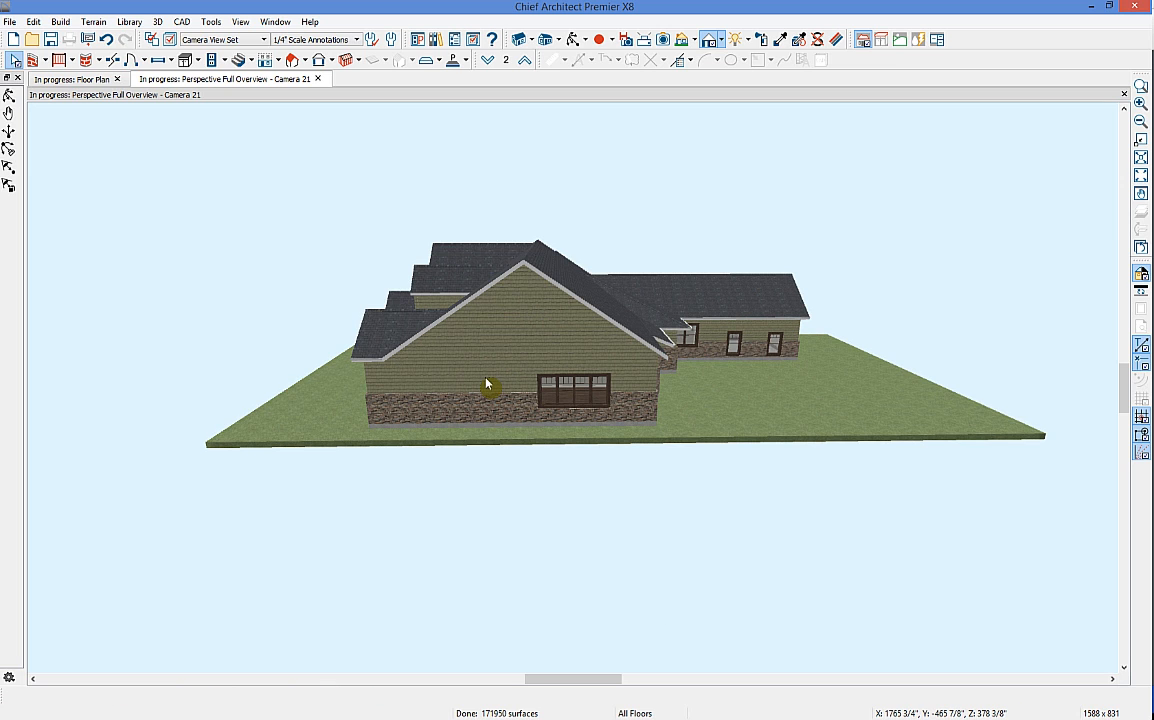
Step: Widen the terrain perimeter by dragging its right and left edges outward in the floor plan
{"action": "left_click", "coordinate": [112, 80]}
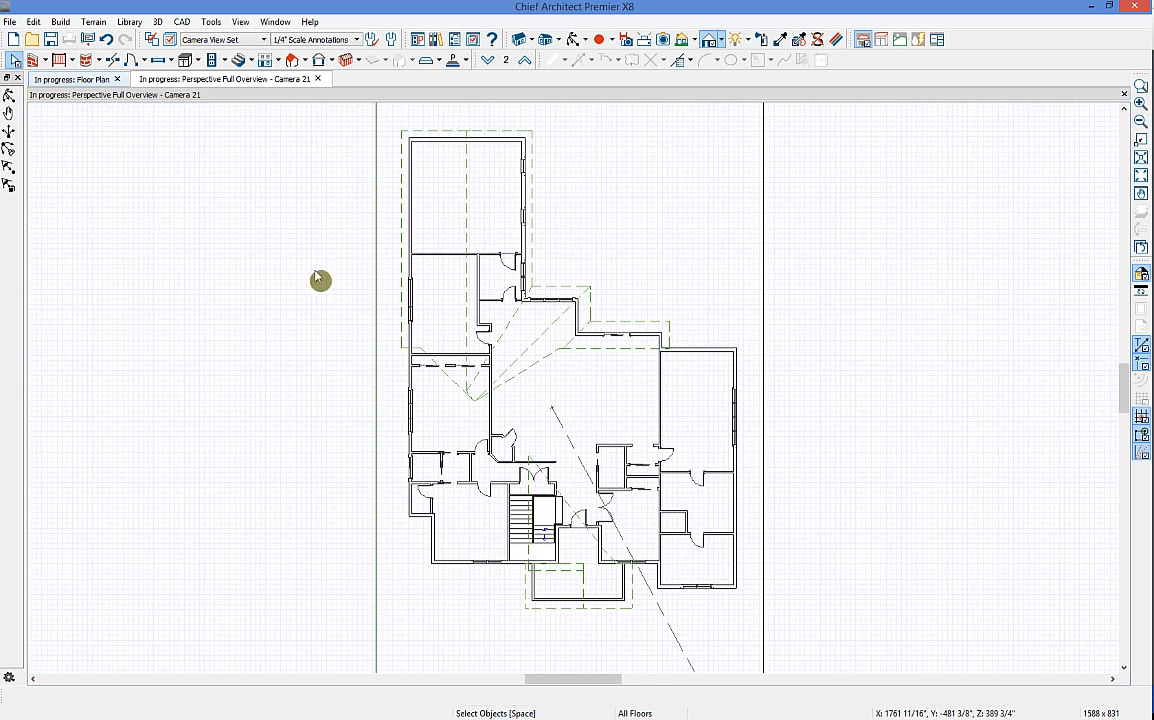
{"action": "scroll", "coordinate": [636, 441], "scroll_direction": "down", "scroll_amount": 5}
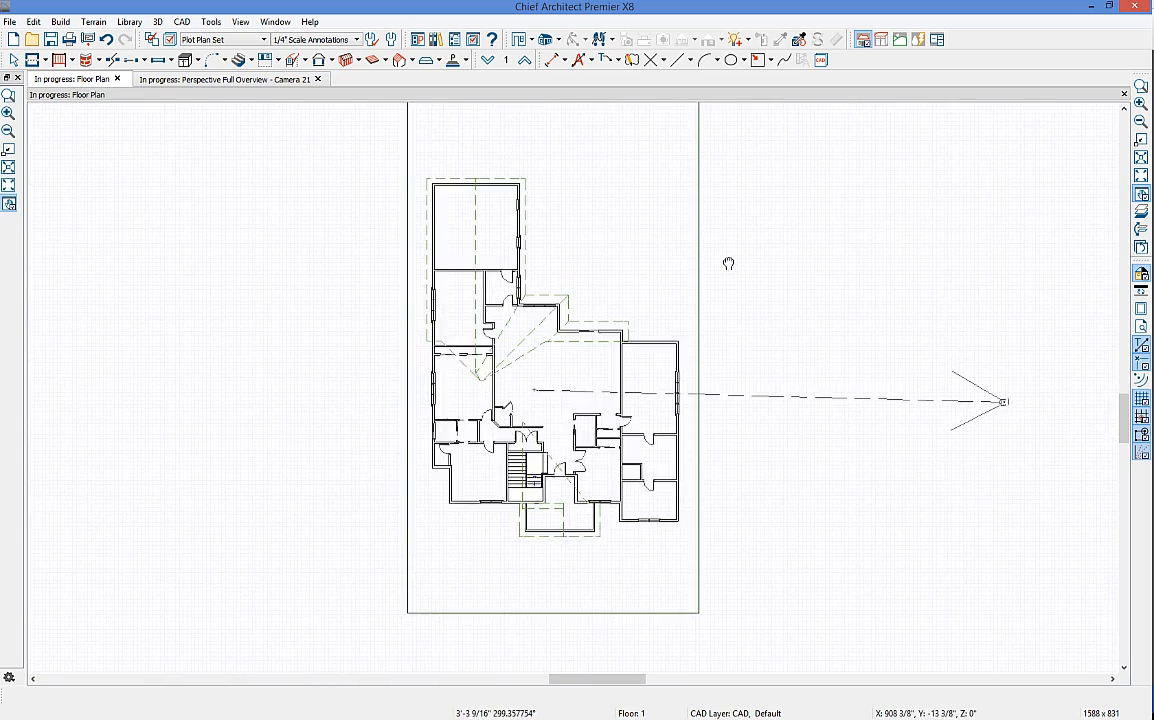
{"action": "left_click", "coordinate": [714, 291]}
{"action": "left_click", "coordinate": [704, 427]}
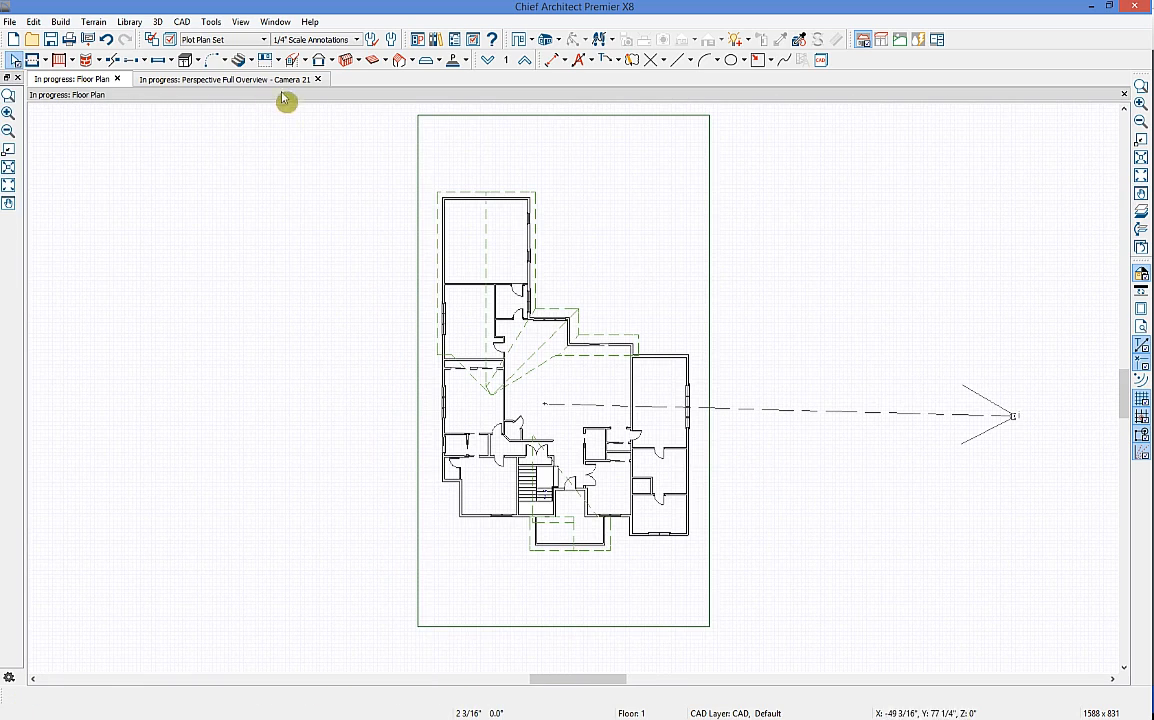
{"action": "left_click", "coordinate": [711, 450]}
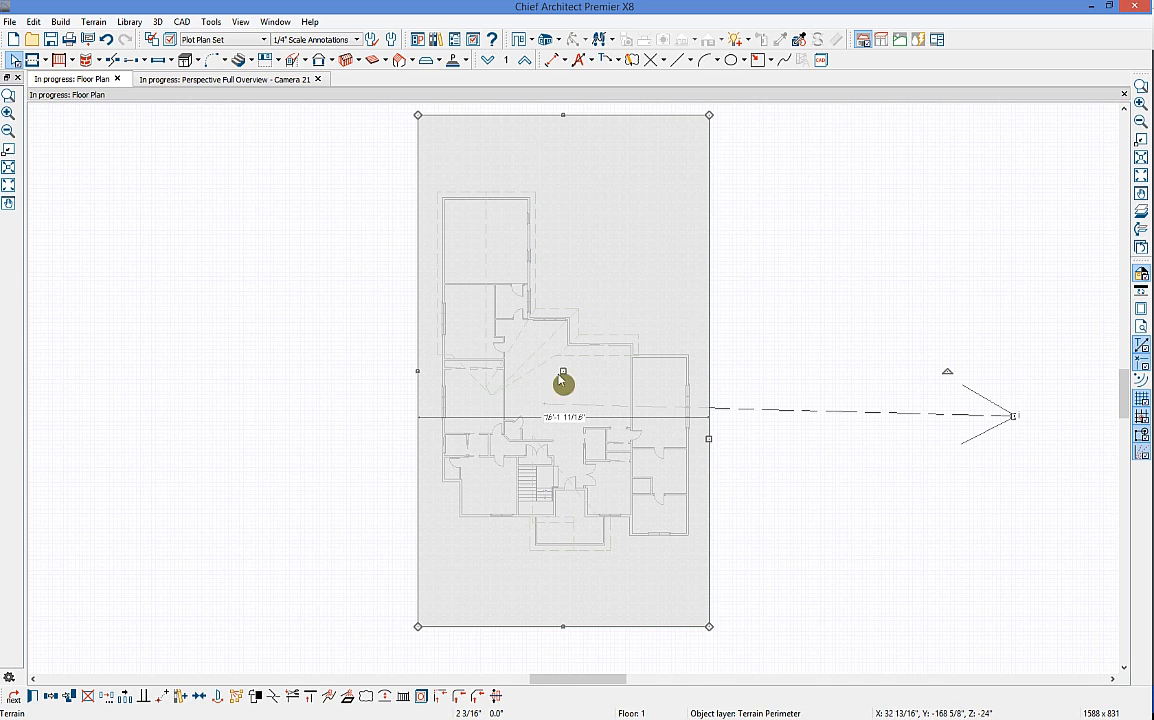
{"action": "left_click_drag", "start_coordinate": [557, 376], "coordinate": [585, 360]}
{"action": "left_click_drag", "start_coordinate": [711, 412], "coordinate": [768, 482]}
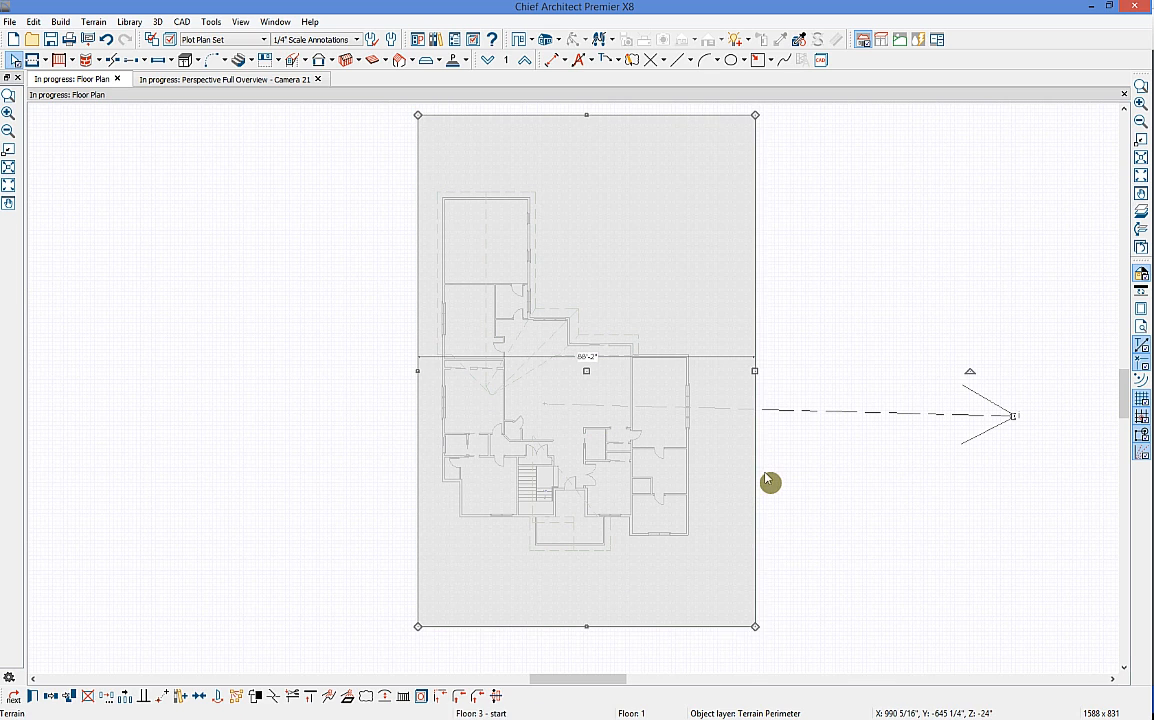
{"action": "left_click_drag", "start_coordinate": [418, 370], "coordinate": [358, 366]}
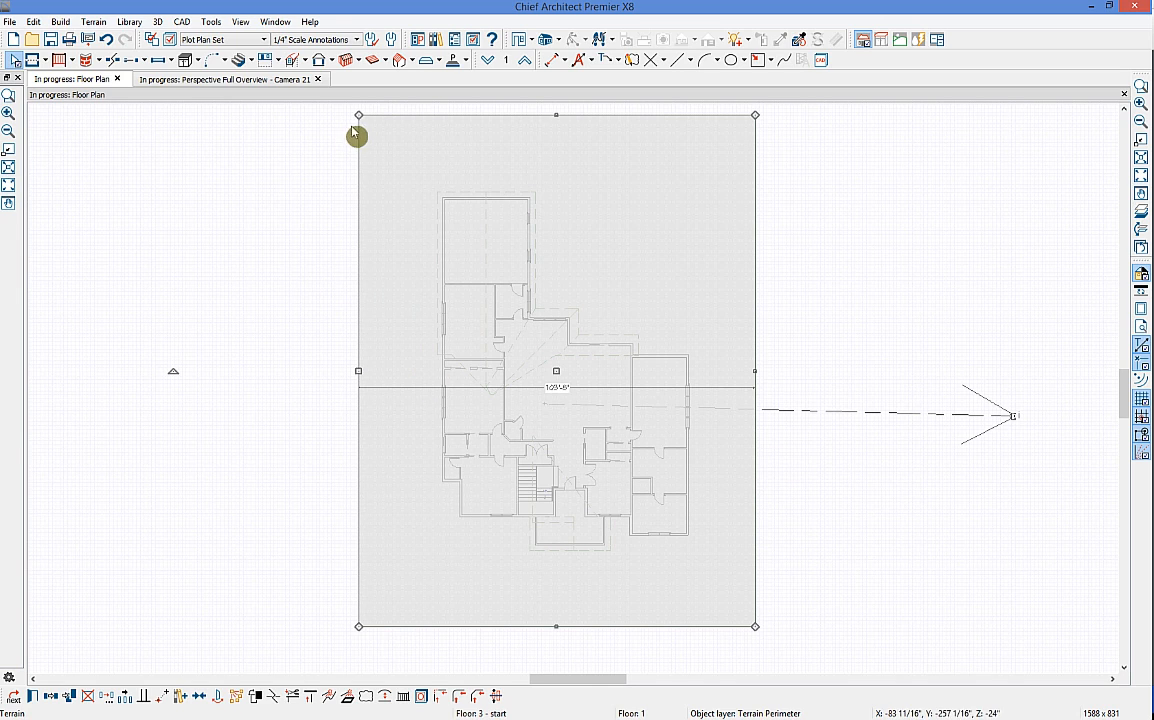
{"action": "mouse_move", "coordinate": [359, 116]}
{"action": "left_mouse_down"}
{"action": "mouse_move", "coordinate": [515, 124]}
{"action": "mouse_move", "coordinate": [357, 112]}
{"action": "left_mouse_up"}
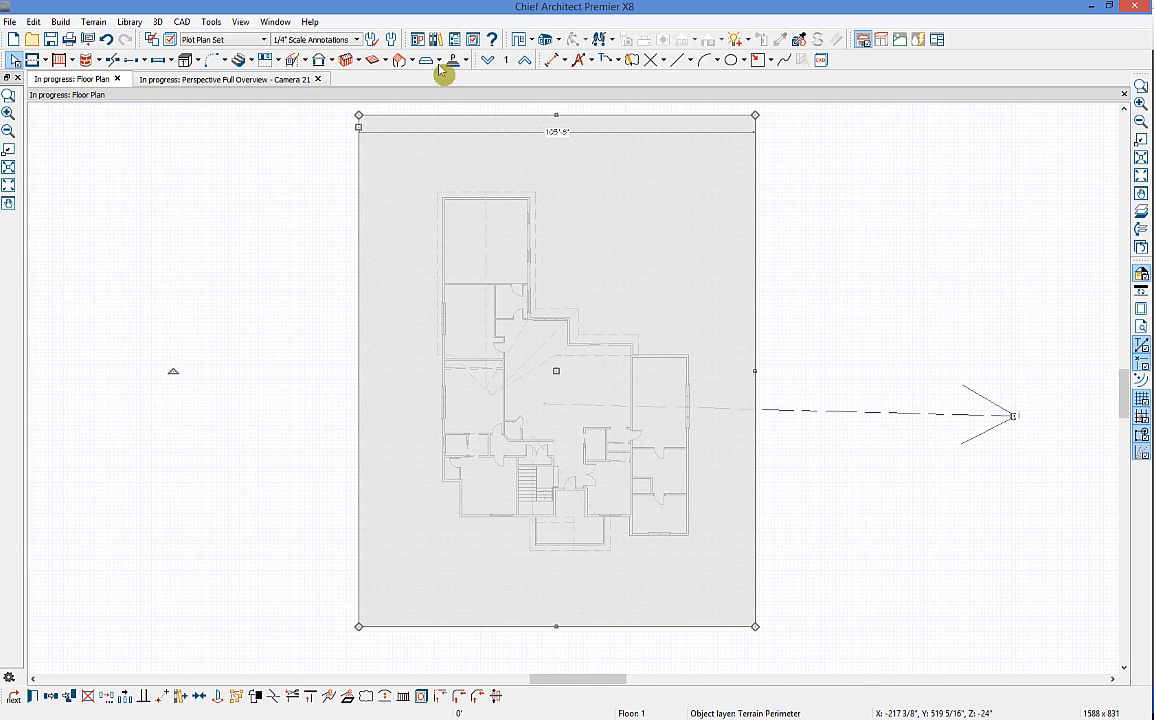
Step: Draw end-to-end dimensions from the house's bottom, left and top walls to the terrain edges
{"action": "left_click", "coordinate": [565, 62]}
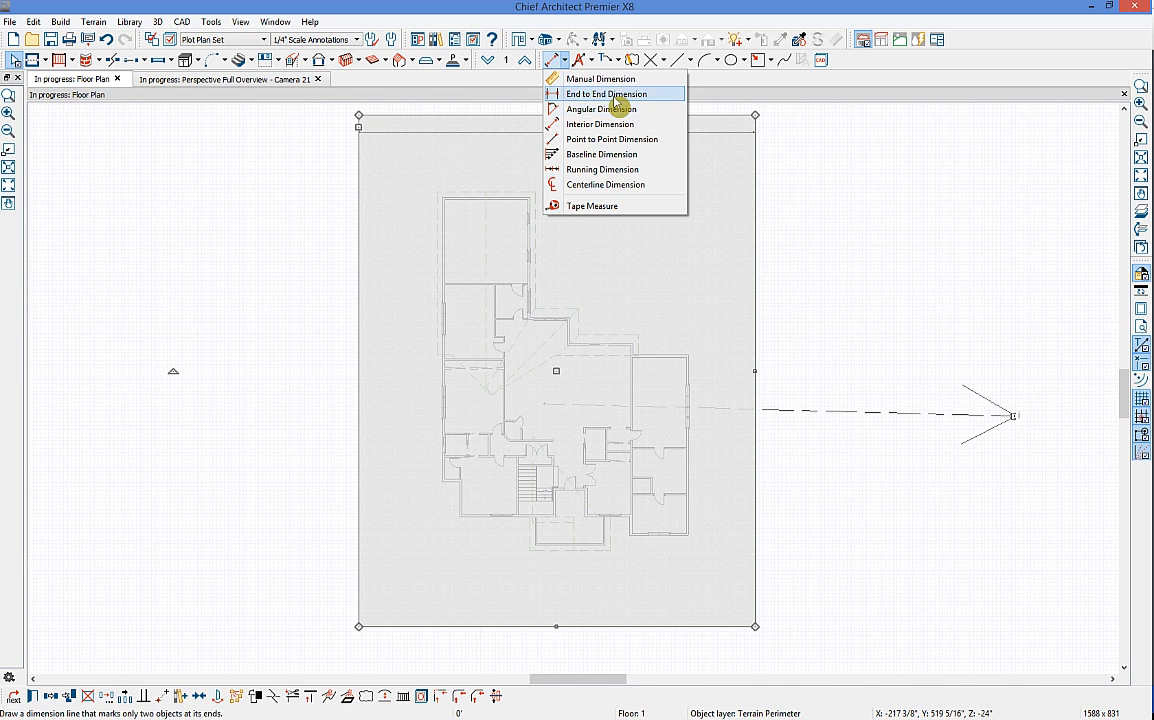
{"action": "left_click", "coordinate": [610, 95]}
{"action": "scroll", "coordinate": [732, 366], "scroll_direction": "up", "scroll_amount": 1}
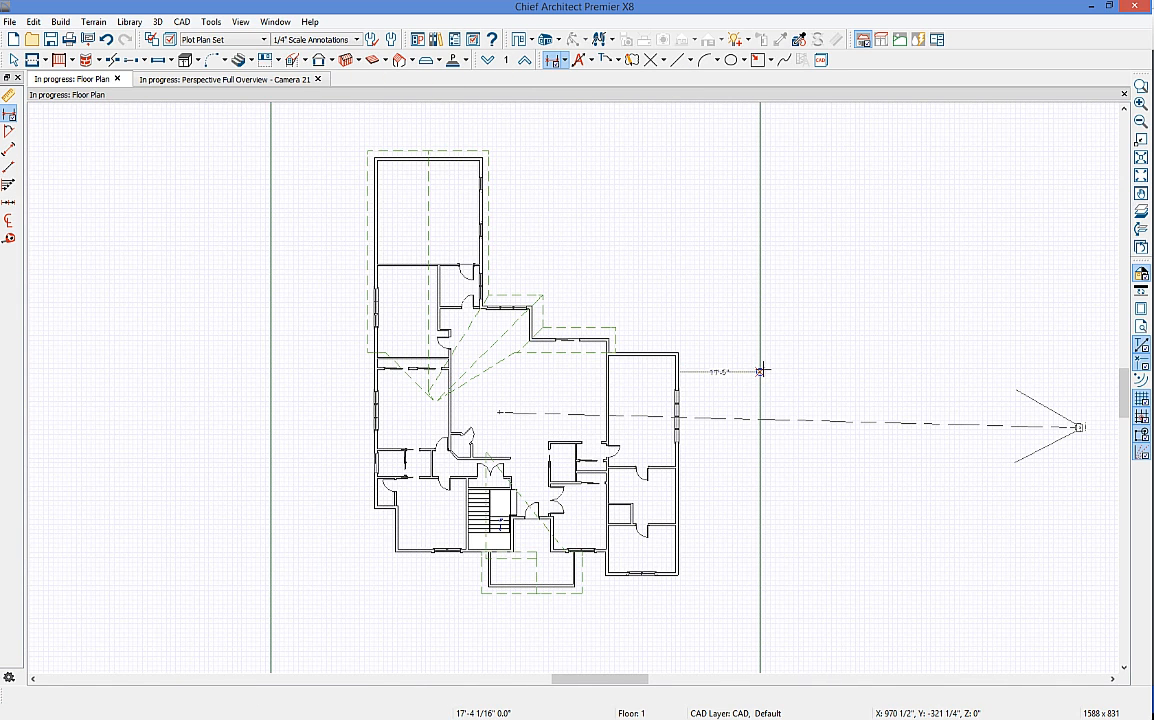
{"action": "scroll", "coordinate": [795, 450], "scroll_direction": "down", "scroll_amount": 2}
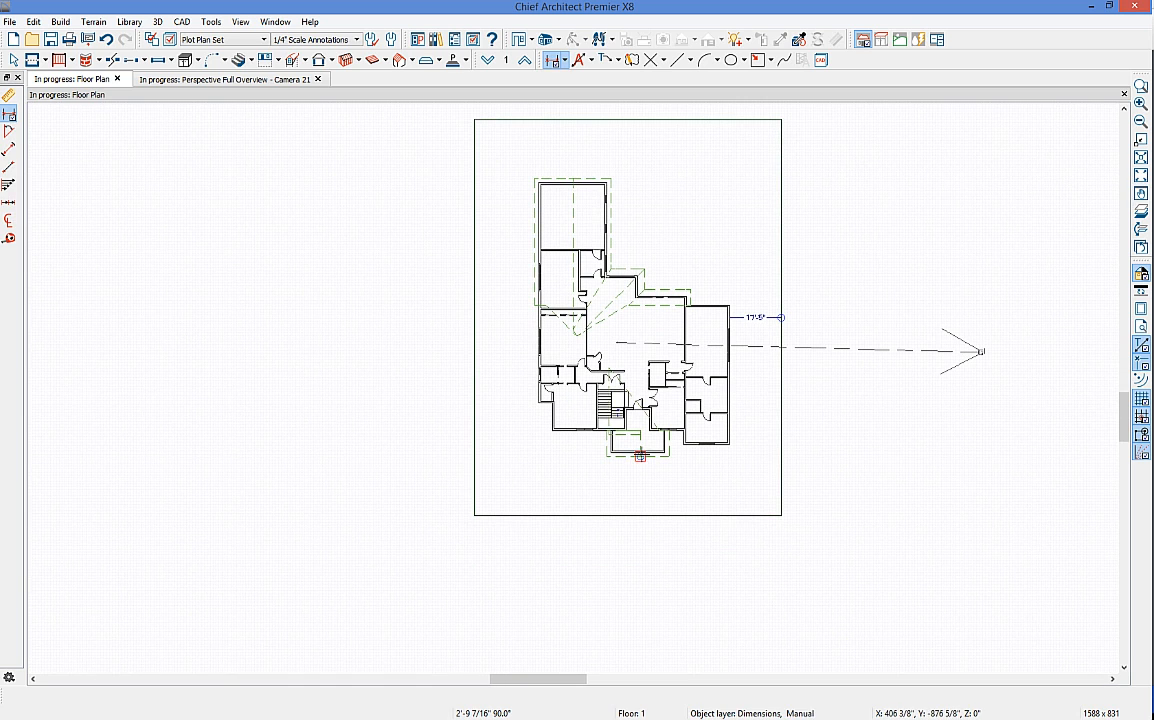
{"action": "left_click_drag", "start_coordinate": [640, 455], "coordinate": [631, 533]}
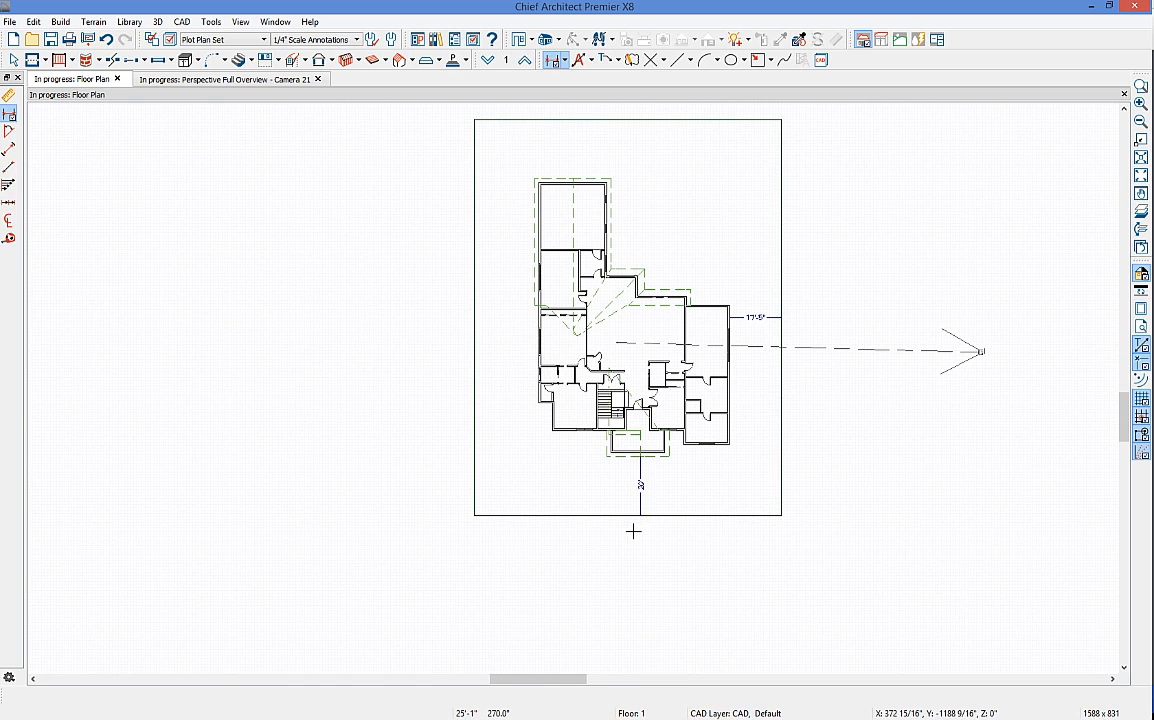
{"action": "scroll", "coordinate": [720, 335], "scroll_direction": "up", "scroll_amount": 2}
{"action": "left_click_drag", "start_coordinate": [459, 307], "coordinate": [366, 306]}
{"action": "scroll", "coordinate": [532, 317], "scroll_direction": "up", "scroll_amount": 5}
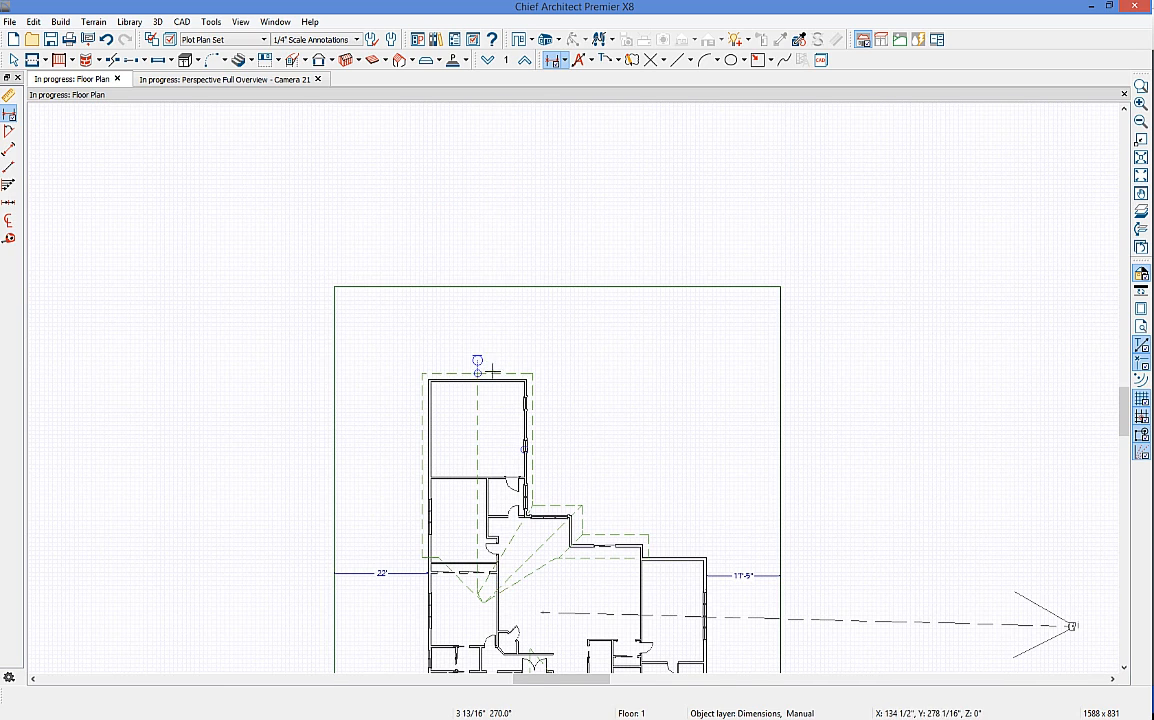
{"action": "left_click_drag", "start_coordinate": [508, 291], "coordinate": [506, 288]}
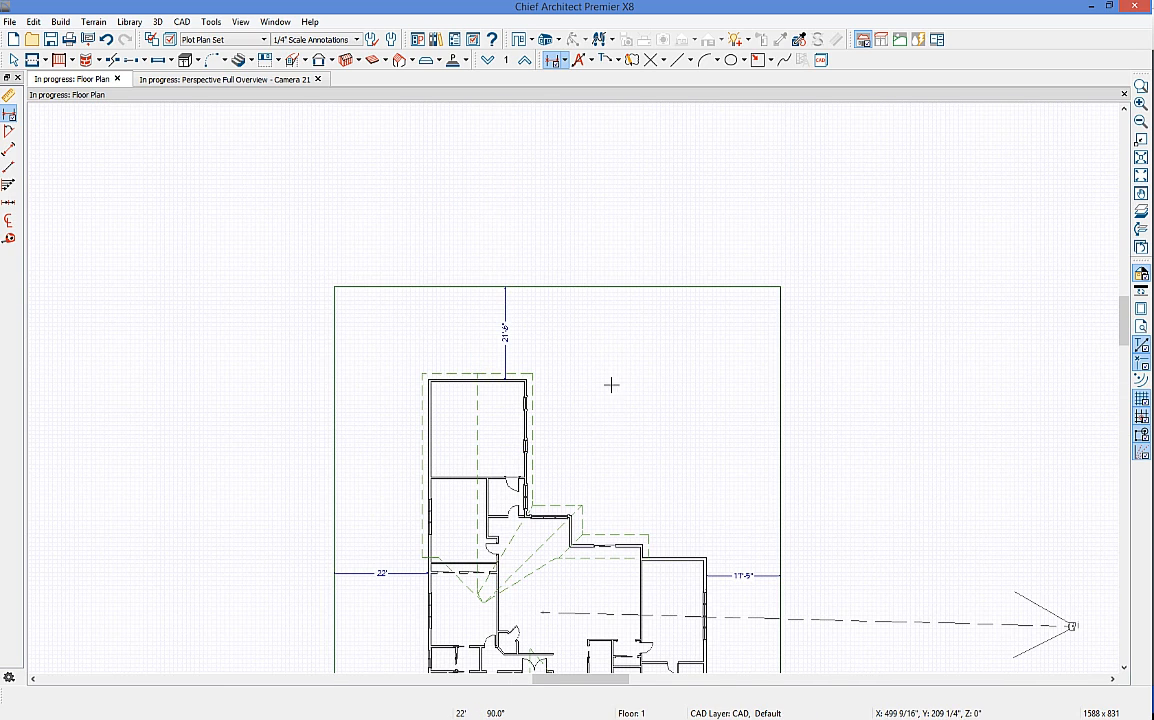
{"action": "key", "text": "space"}
Step: With the terrain selected, set its top distance to 50' and right distance to 30'
{"action": "left_click", "coordinate": [535, 423]}
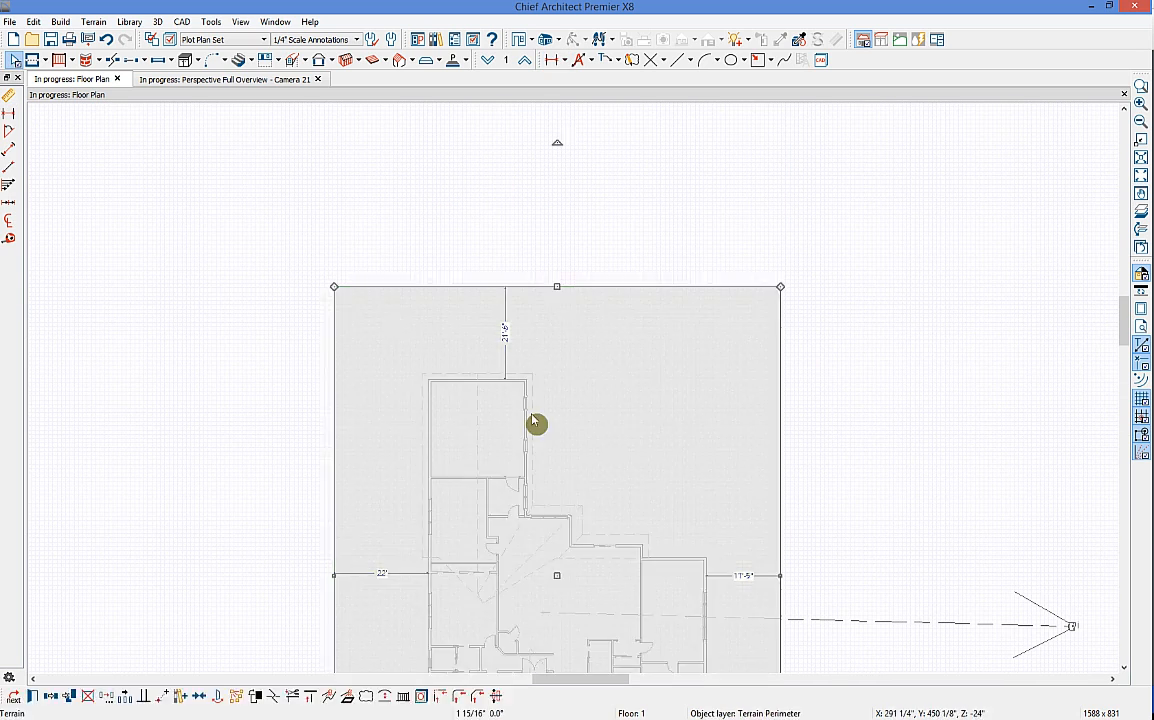
{"action": "left_click", "coordinate": [505, 338]}
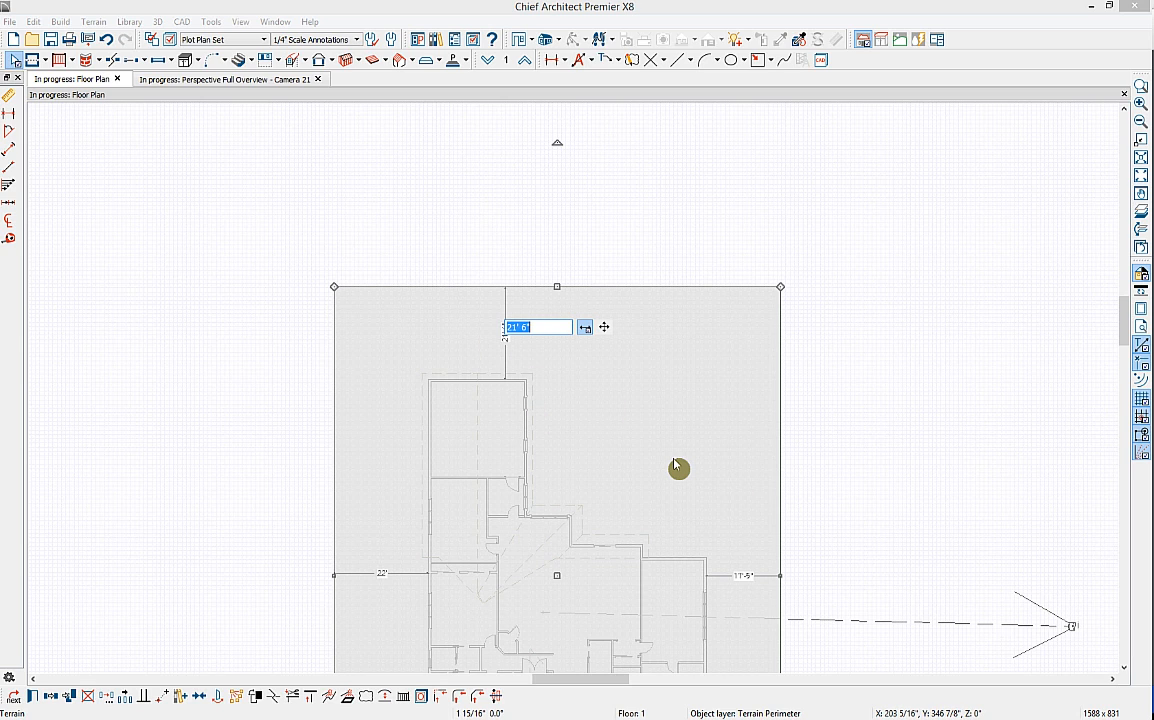
{"action": "key", "text": "Return"}
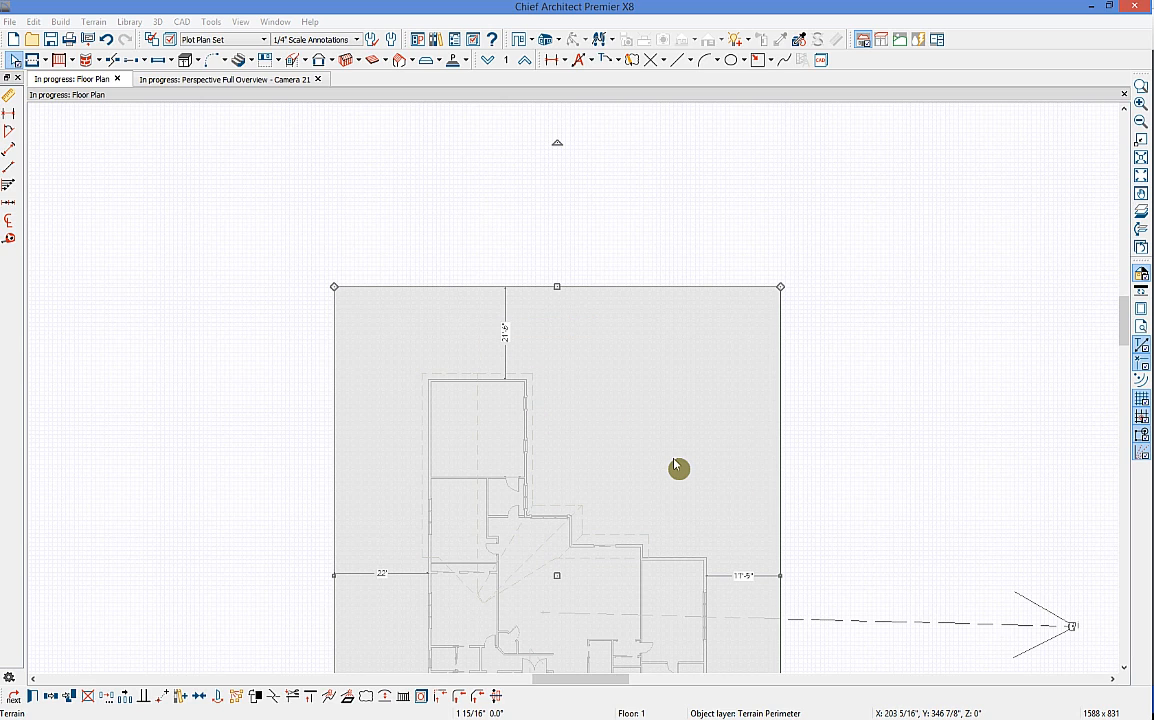
{"action": "middle_click_drag", "start_coordinate": [683, 387], "coordinate": [680, 381]}
{"action": "scroll", "coordinate": [680, 381], "scroll_direction": "down", "scroll_amount": 2}
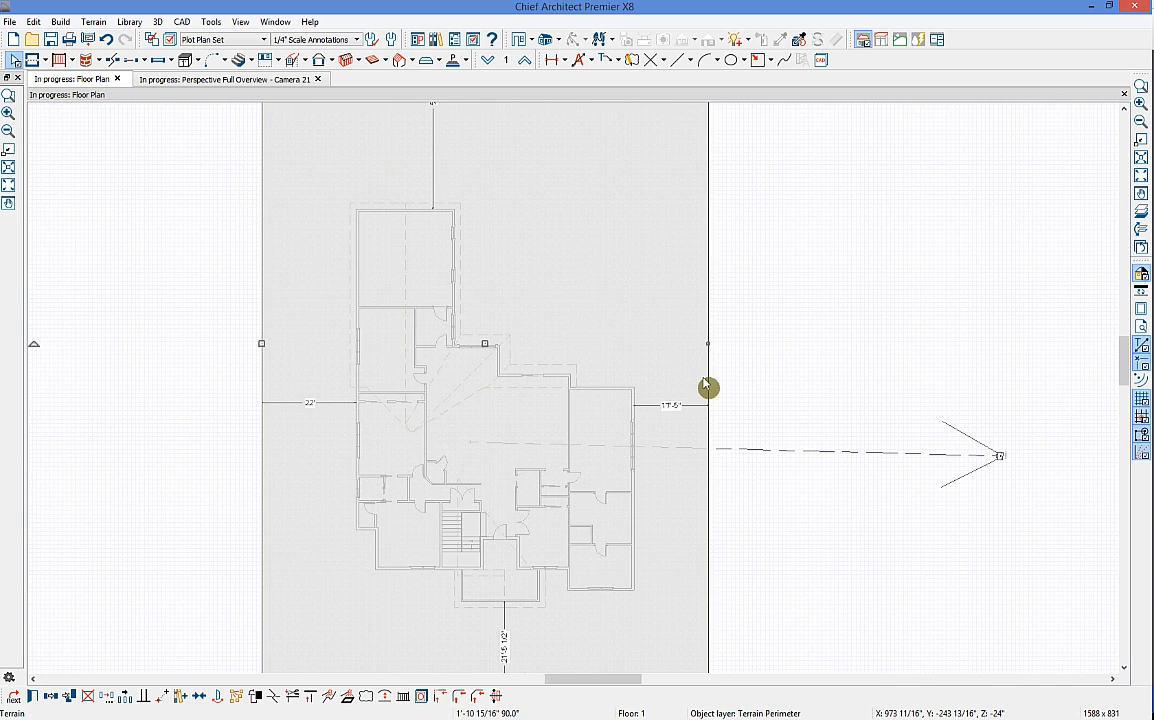
{"action": "left_click", "coordinate": [680, 406]}
{"action": "type", "text": "30"}
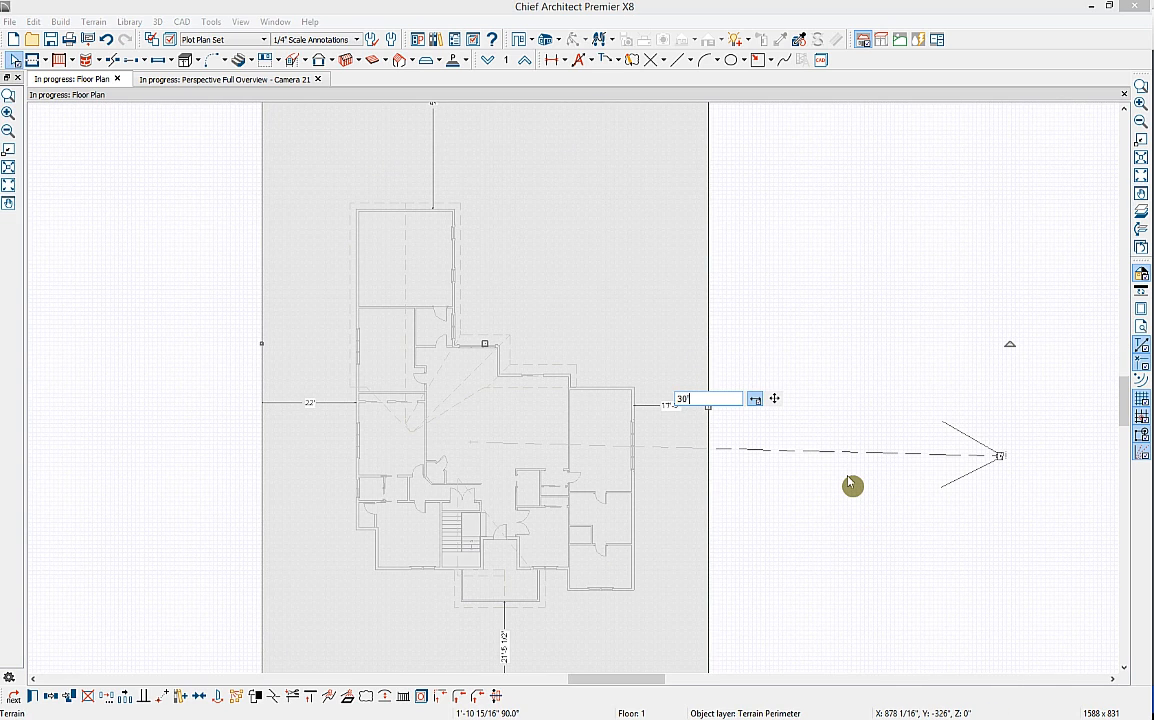
{"action": "key", "text": "Return"}
Step: Set the bottom distance to 36' and remove the terrain perimeter from view
{"action": "scroll", "coordinate": [855, 505], "scroll_direction": "down", "scroll_amount": 1}
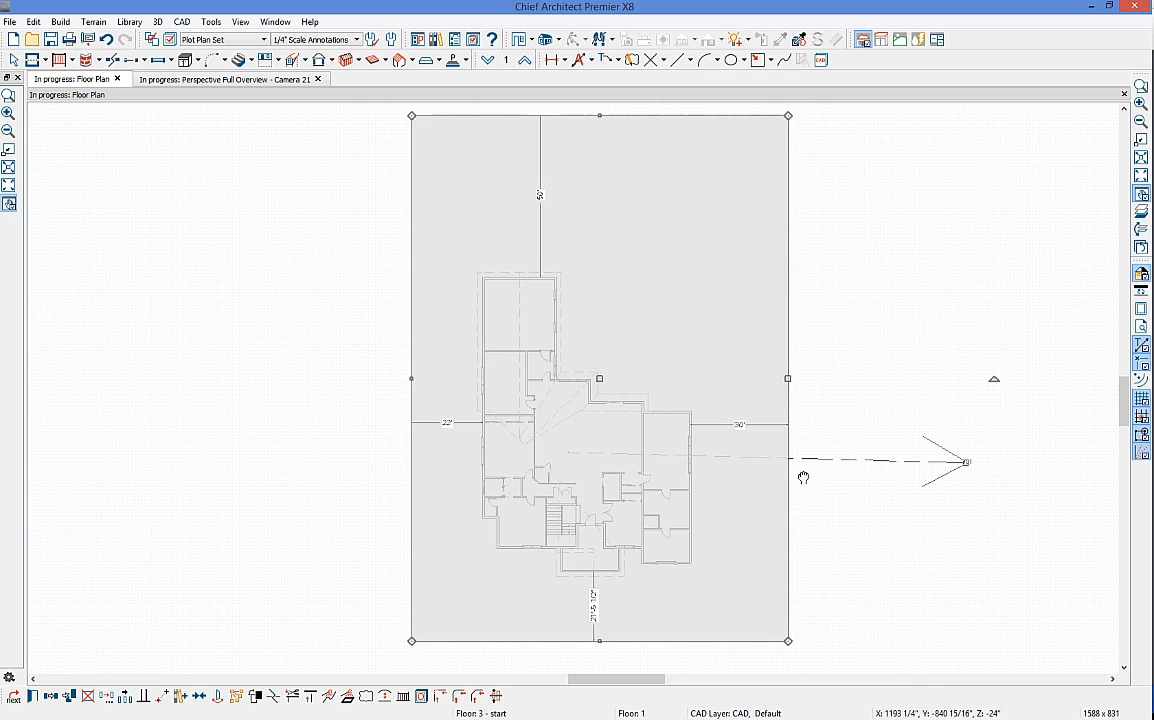
{"action": "left_click", "coordinate": [595, 490]}
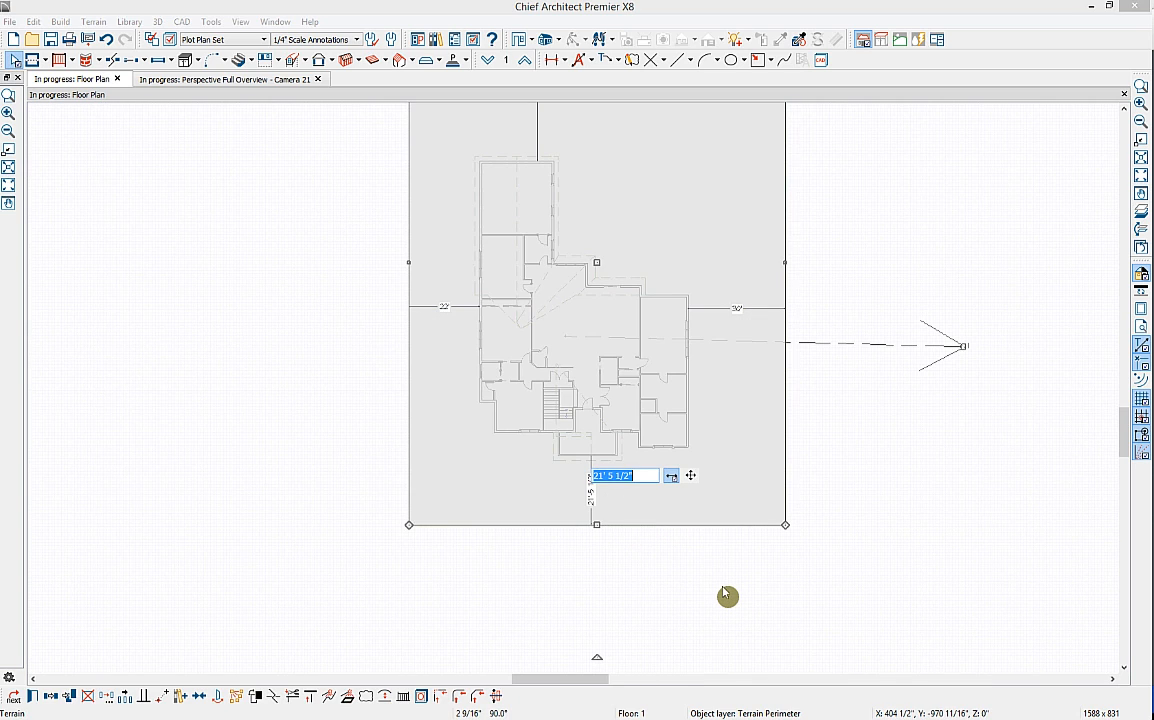
{"action": "type", "text": "36"}
{"action": "key", "text": "Return"}
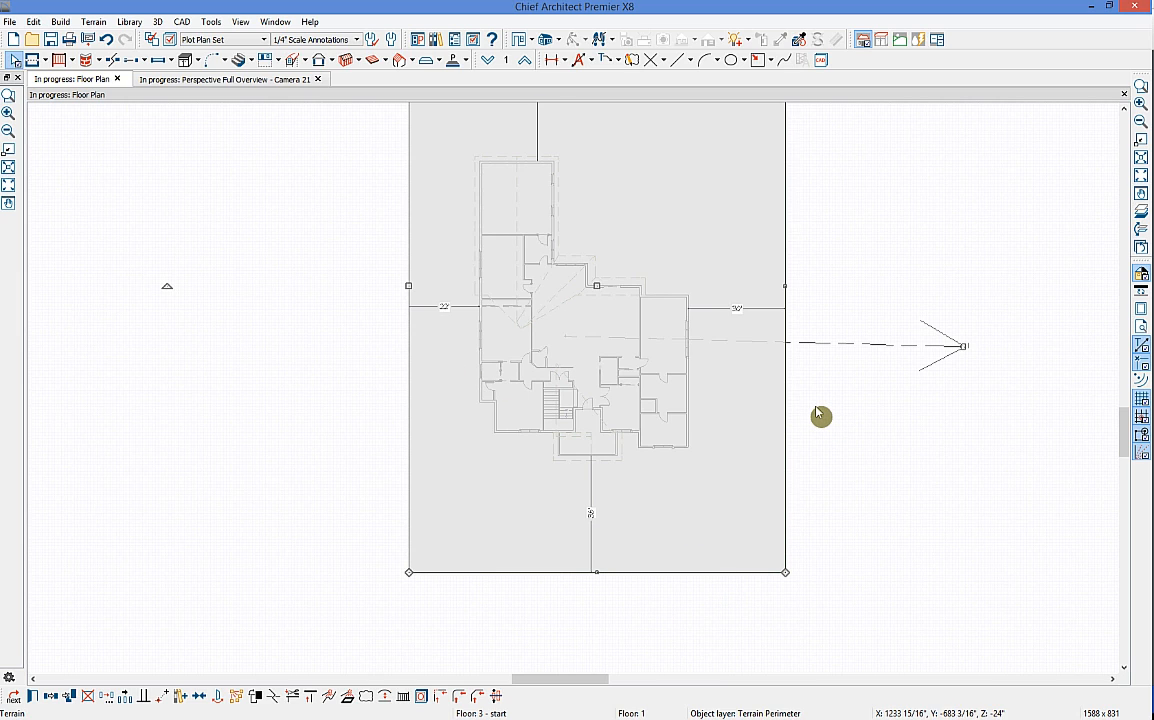
{"action": "left_click_drag", "start_coordinate": [783, 231], "coordinate": [792, 232]}
{"action": "key", "text": "Delete"}
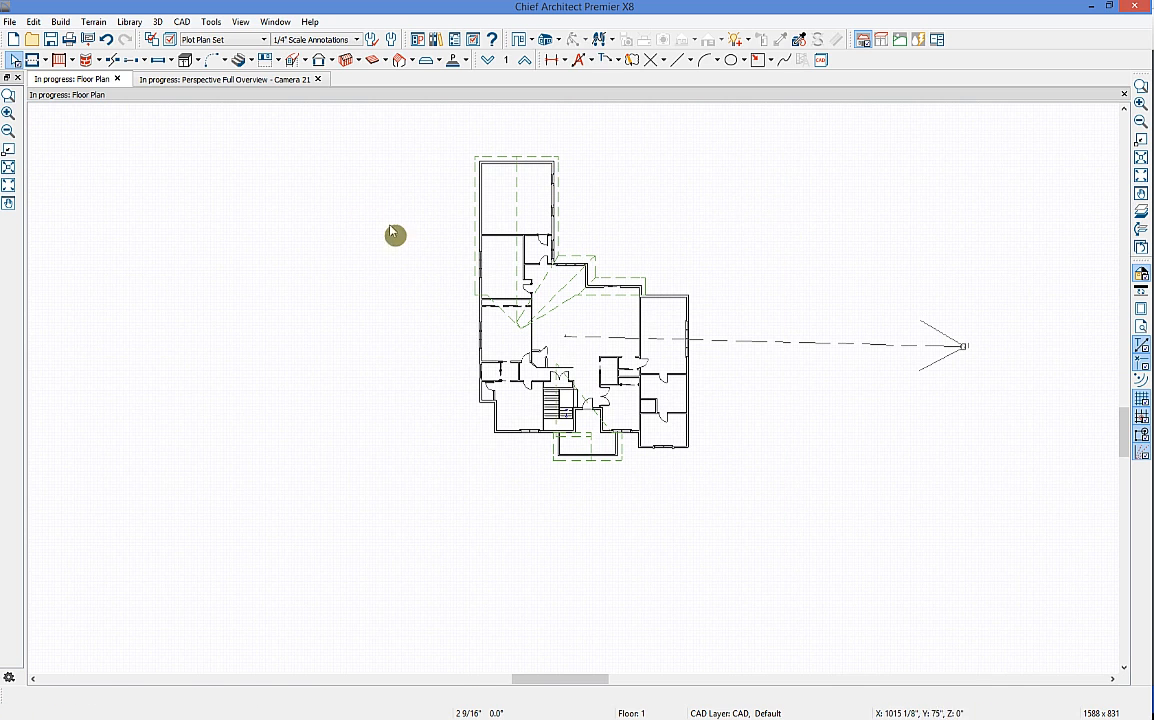
Step: Start the lot boundary with a bottom line, agreeing to display the CAD layer
{"action": "scroll", "coordinate": [760, 291], "scroll_direction": "up", "scroll_amount": 3}
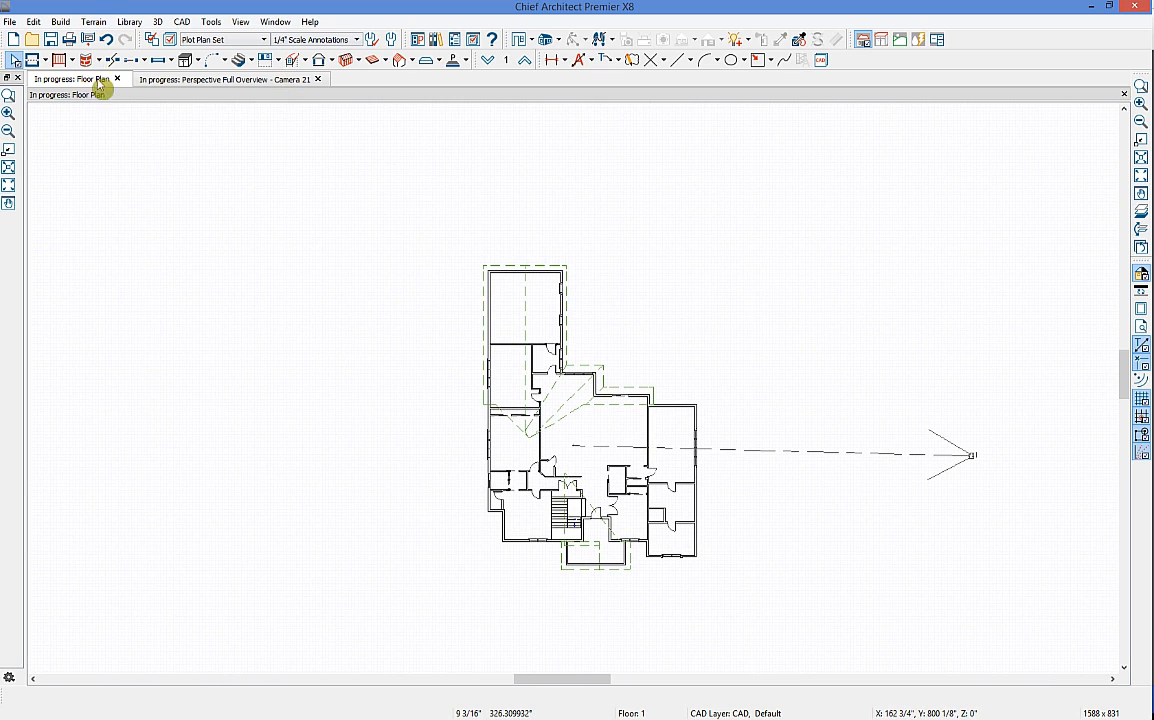
{"action": "left_click", "coordinate": [689, 61]}
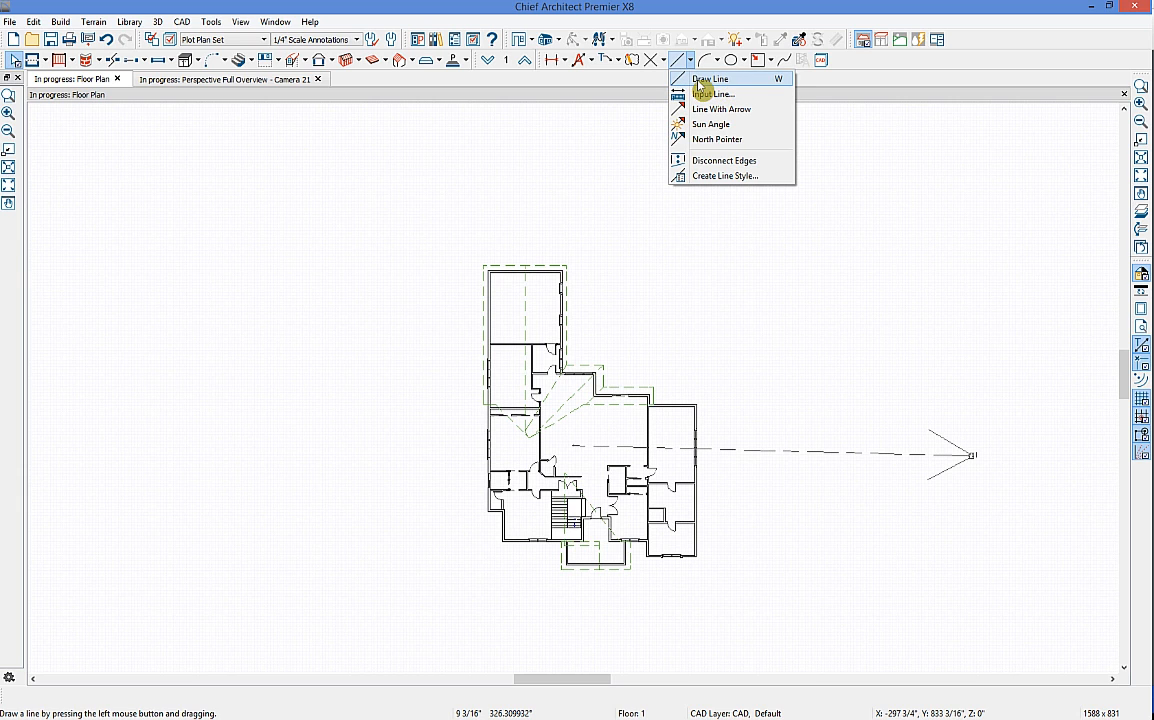
{"action": "left_click", "coordinate": [700, 82]}
{"action": "scroll", "coordinate": [734, 314], "scroll_direction": "down", "scroll_amount": 3}
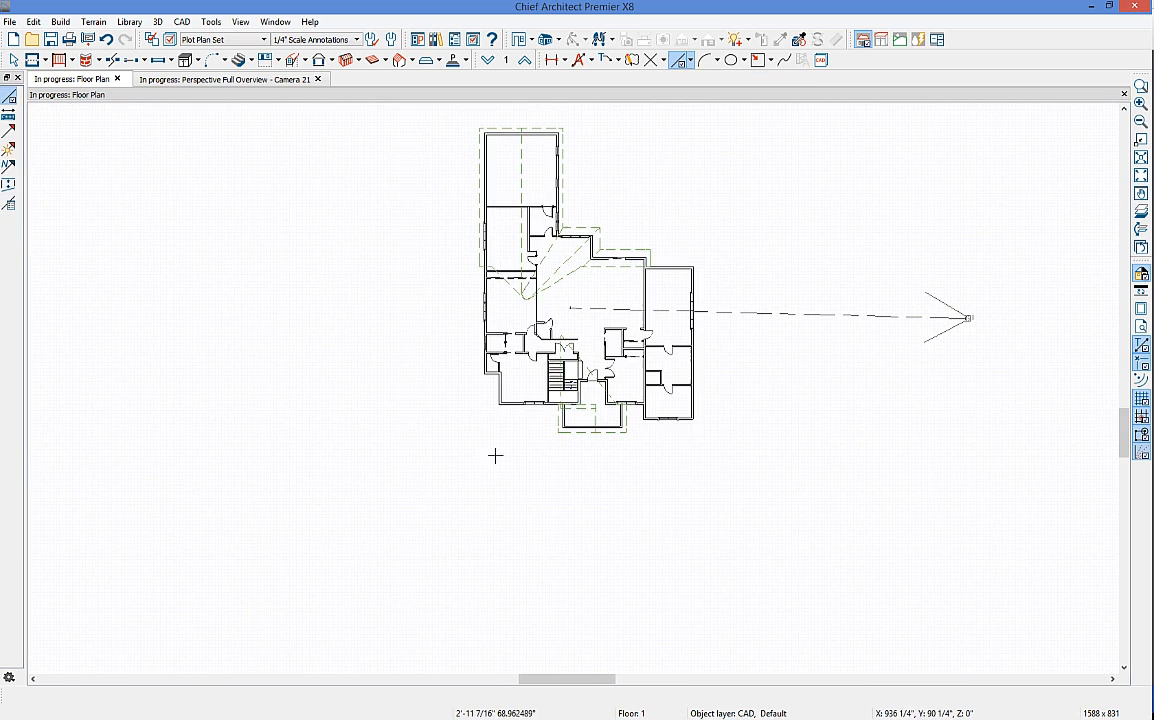
{"action": "left_click_drag", "start_coordinate": [440, 474], "coordinate": [747, 474]}
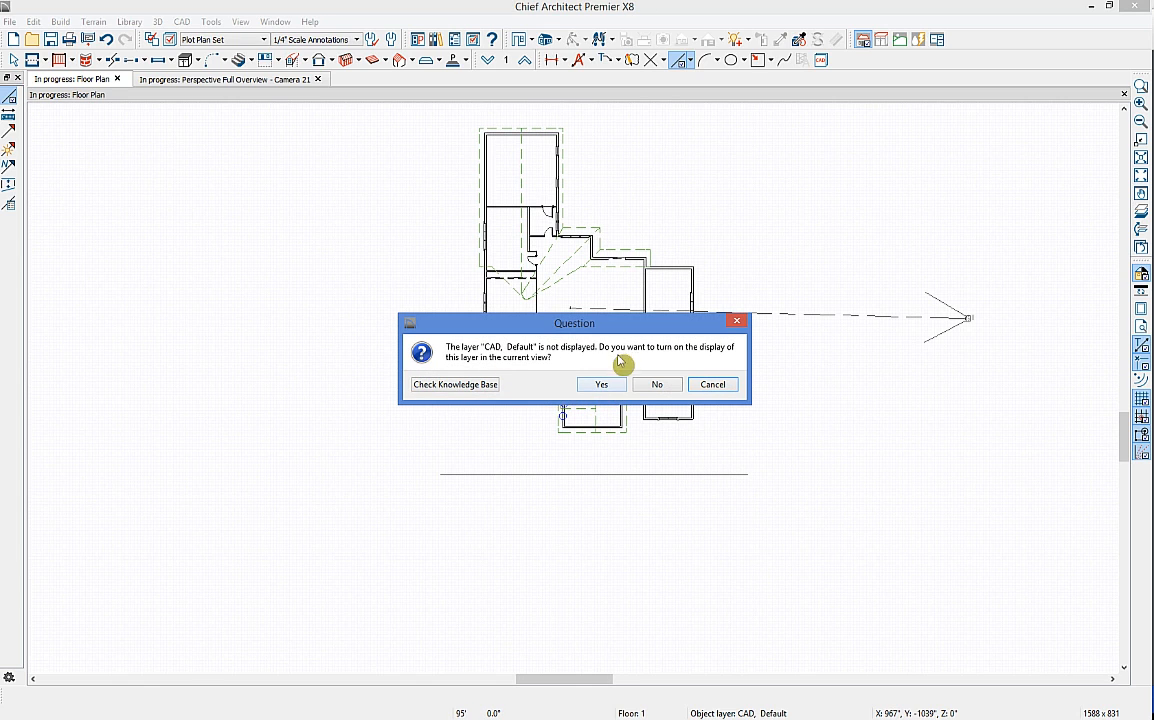
{"action": "left_click", "coordinate": [598, 386]}
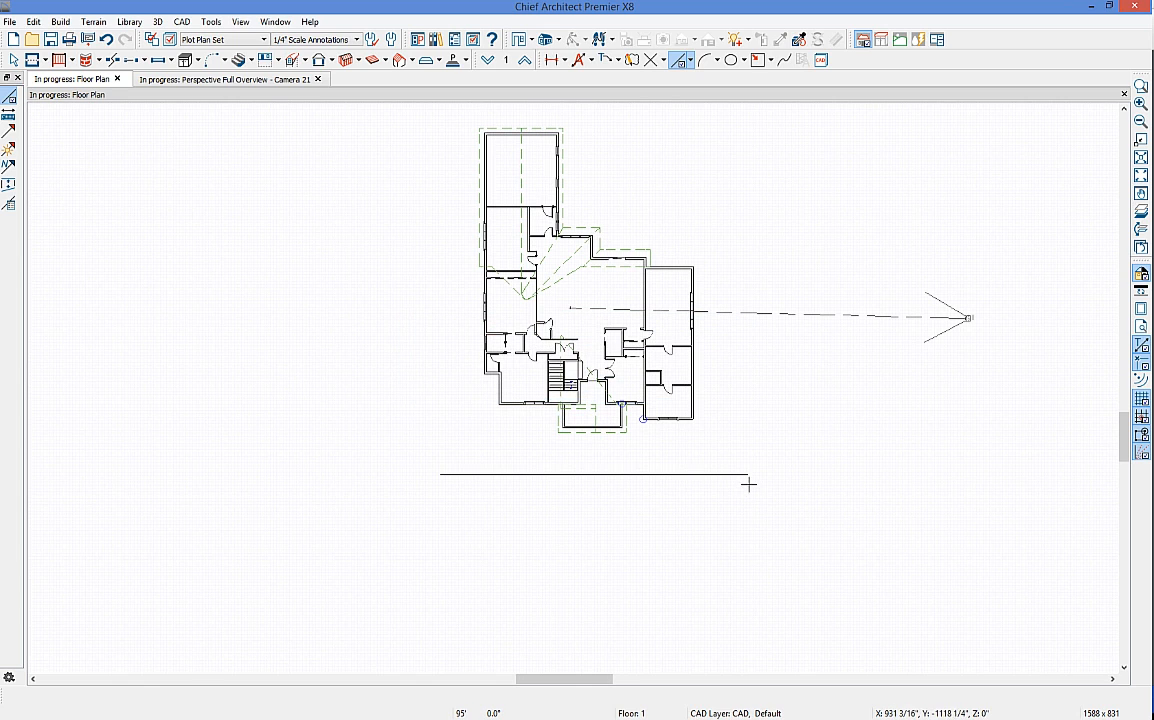
{"action": "left_click", "coordinate": [763, 436]}
Step: Place the right, top and left corners and close the five-sided boundary at its start point
{"action": "left_click", "coordinate": [835, 135]}
{"action": "middle_click_drag", "start_coordinate": [899, 180], "coordinate": [888, 369]}
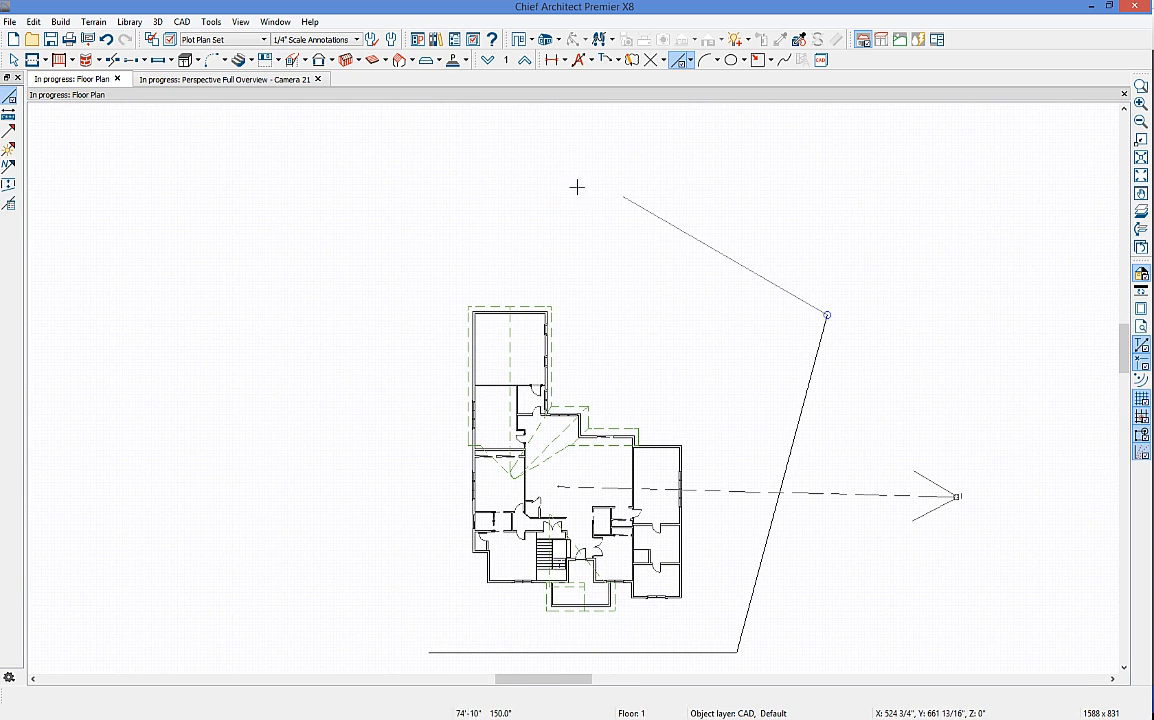
{"action": "left_click", "coordinate": [455, 175]}
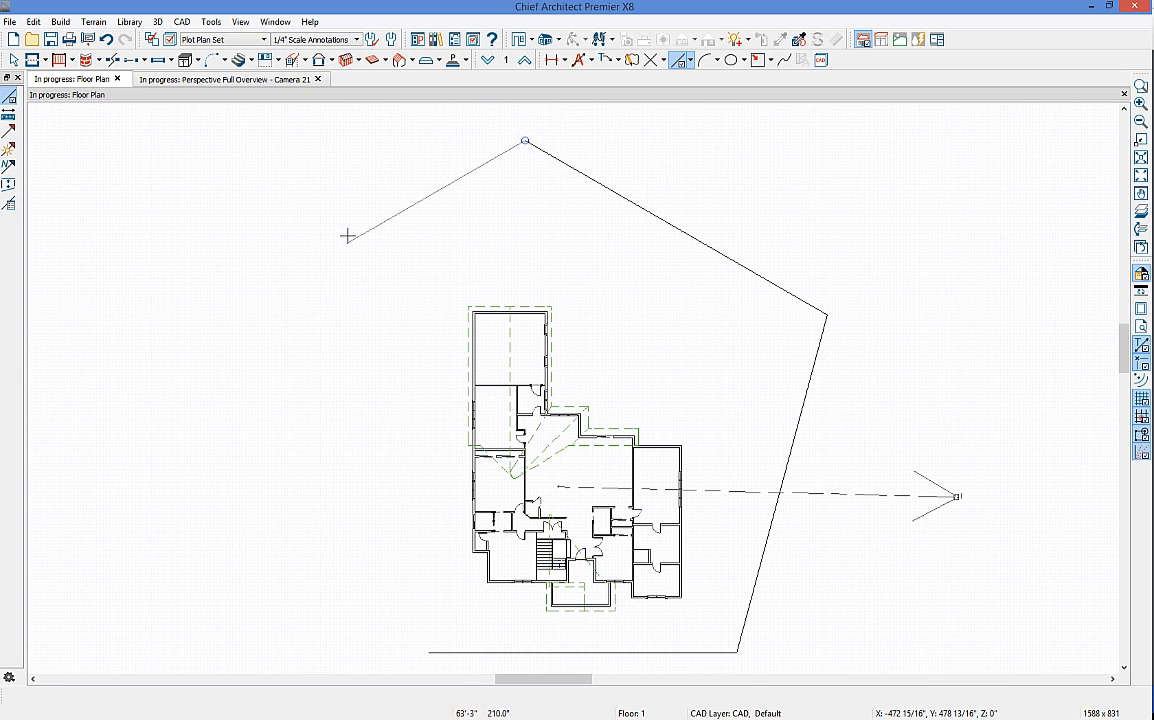
{"action": "middle_click_drag", "start_coordinate": [350, 256], "coordinate": [399, 117]}
{"action": "middle_click_drag", "start_coordinate": [468, 315], "coordinate": [488, 418]}
{"action": "left_click", "coordinate": [499, 614]}
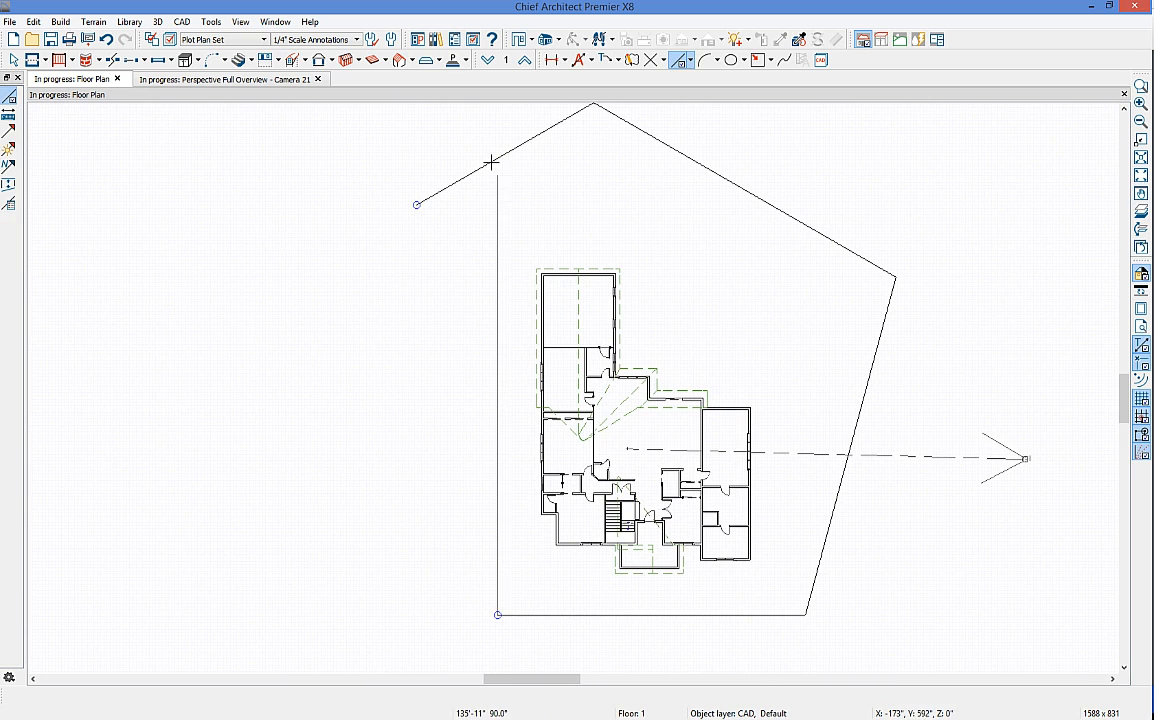
{"action": "left_click", "coordinate": [417, 204]}
{"action": "left_click_drag", "start_coordinate": [417, 204], "coordinate": [498, 160]}
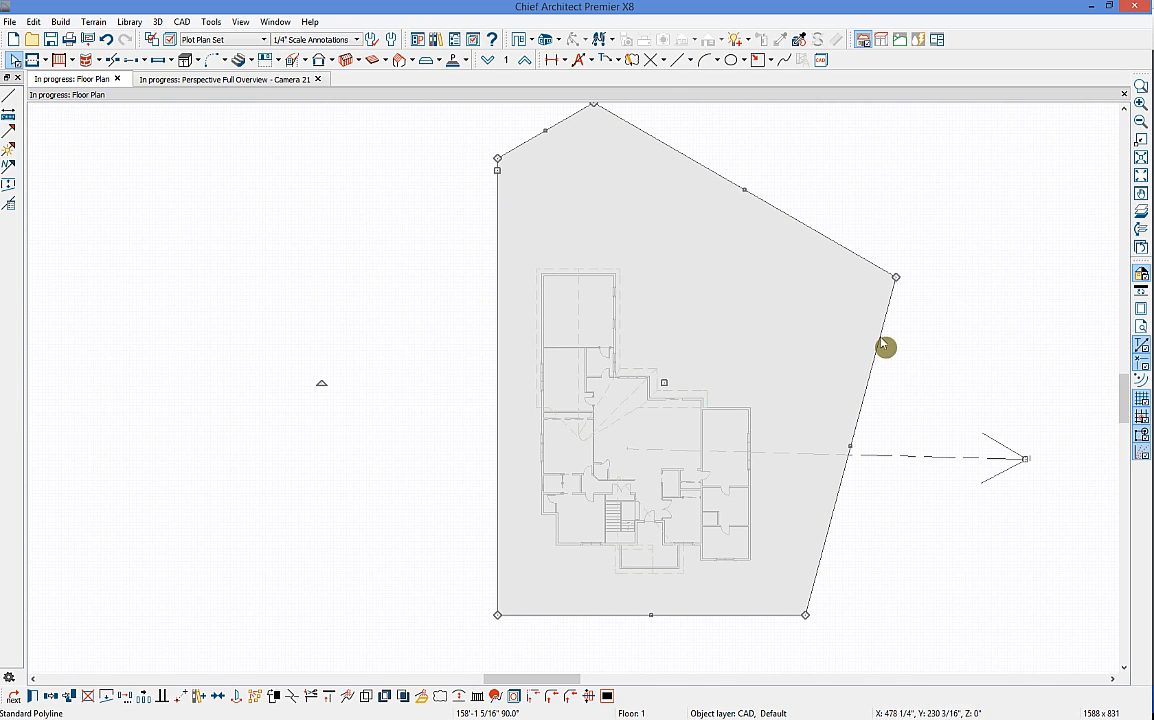
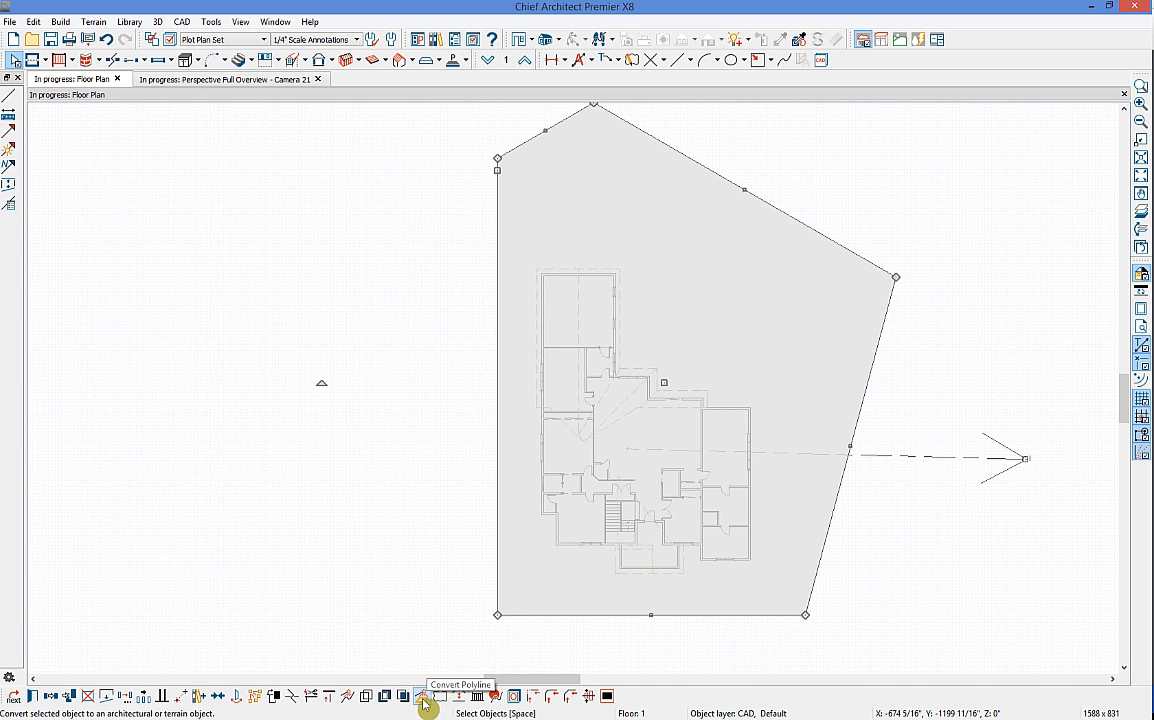
Step: Inspect the house corner and deck in the 3D overview, then return to the plan
{"action": "left_click", "coordinate": [422, 697]}
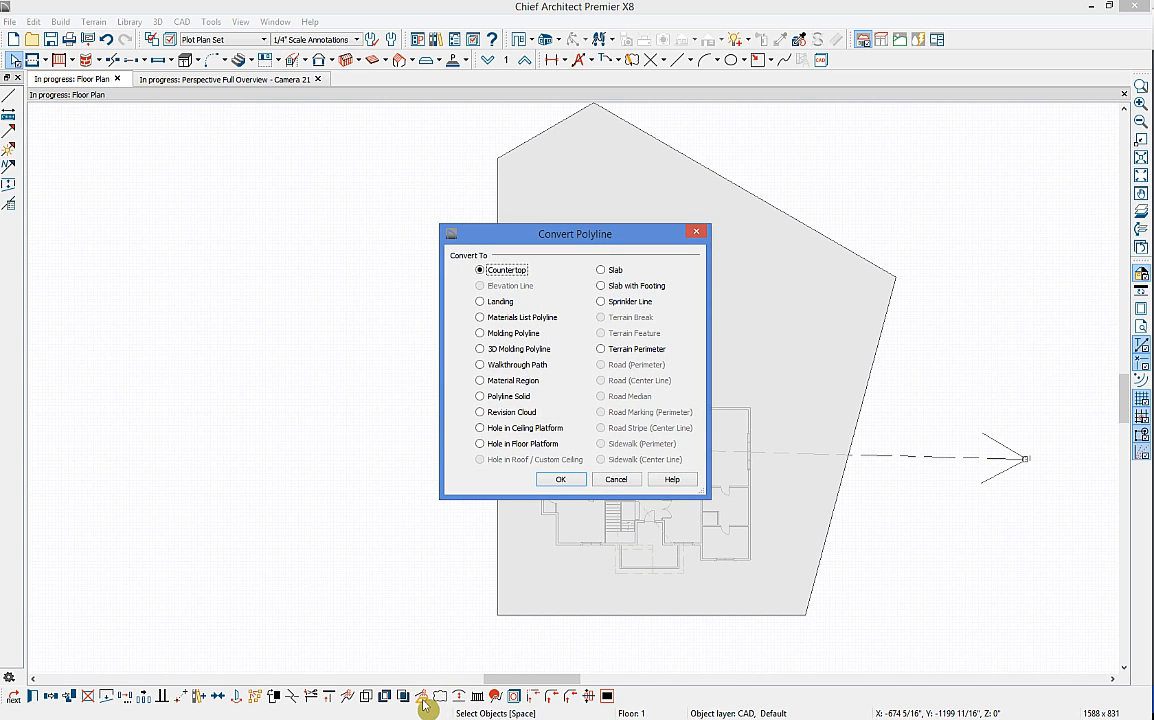
{"action": "left_click", "coordinate": [617, 480]}
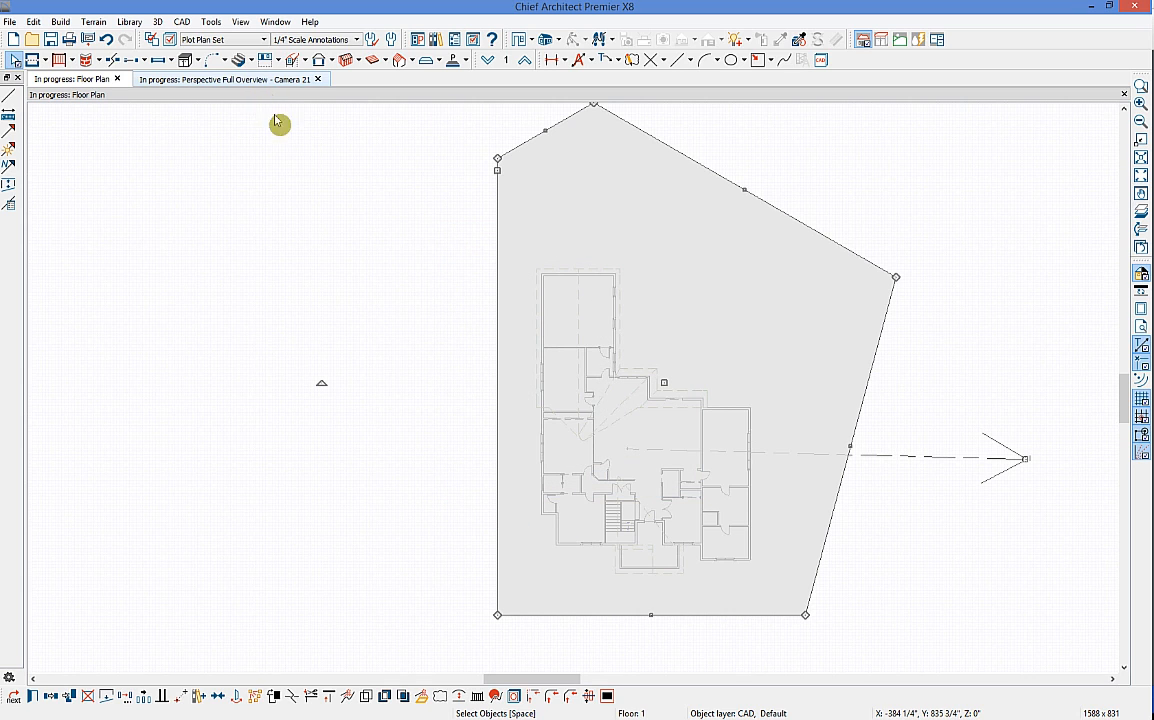
{"action": "key", "text": "ctrl+Tab"}
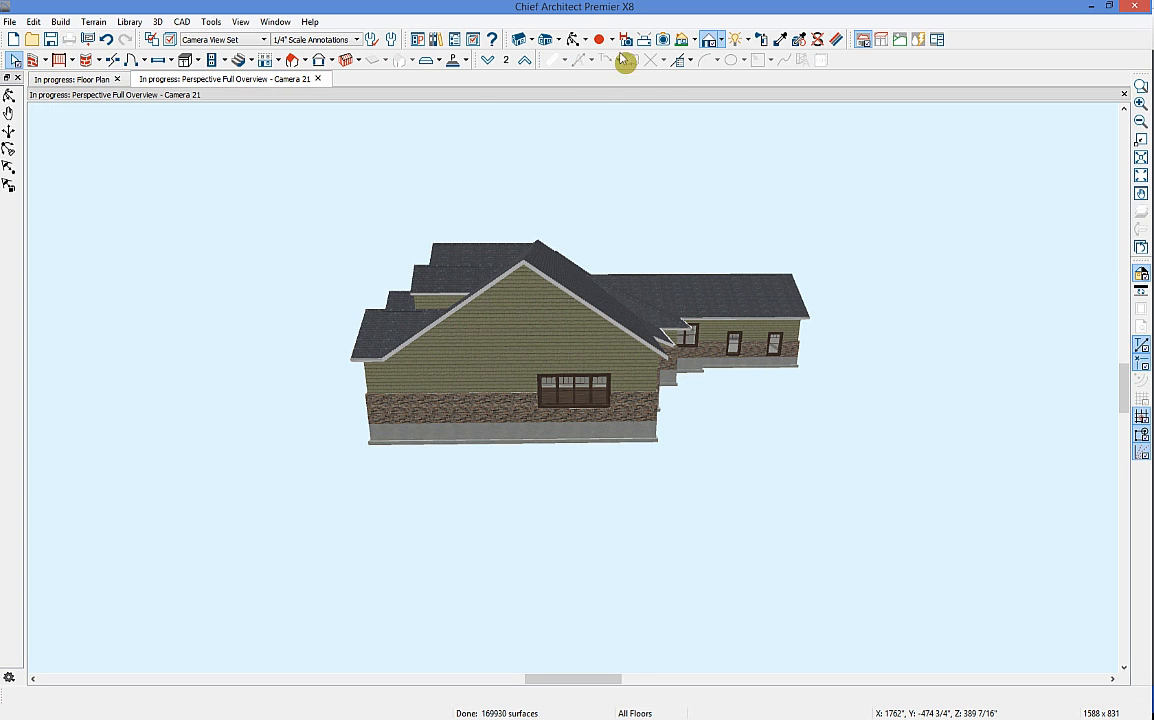
{"action": "left_click", "coordinate": [575, 39]}
{"action": "left_click_drag", "start_coordinate": [554, 147], "coordinate": [595, 268]}
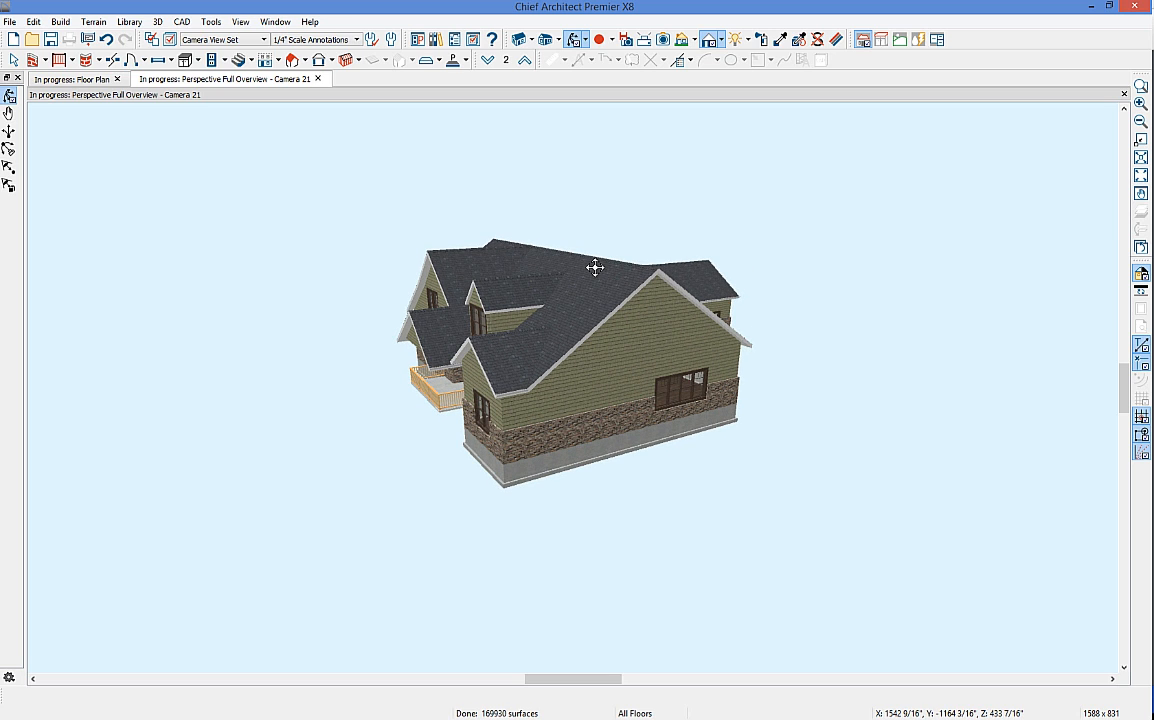
{"action": "left_click", "coordinate": [81, 76]}
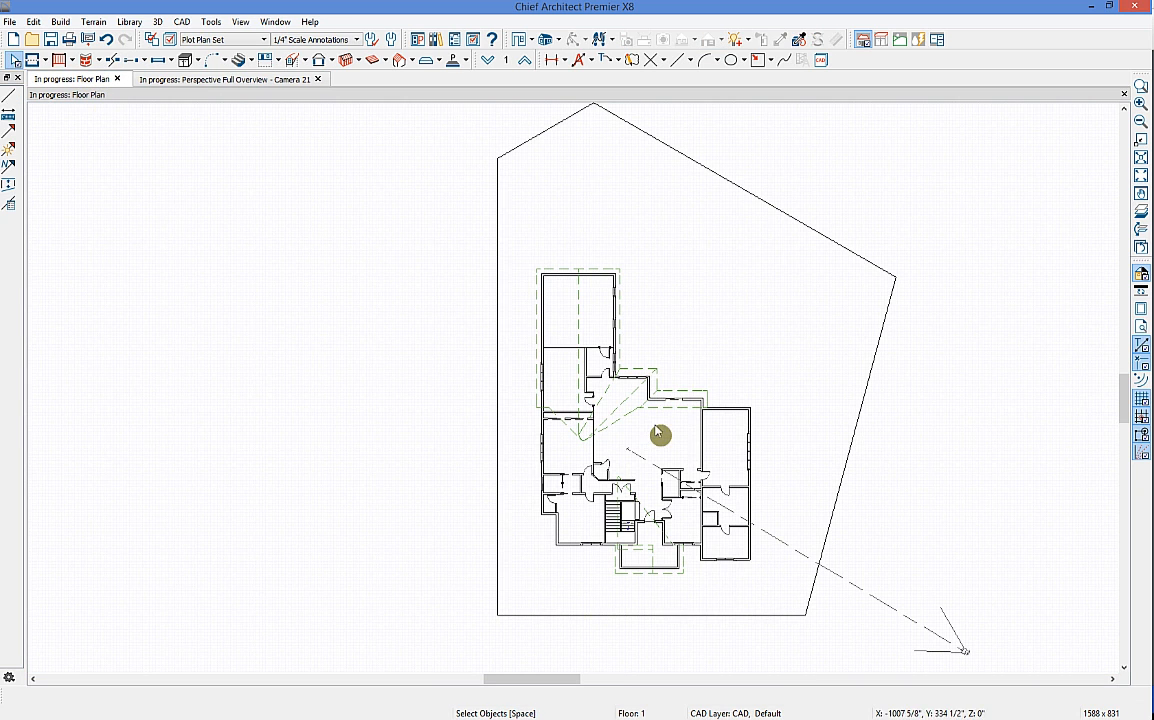
Step: Convert the site outline to a terrain perimeter with subfloor height 24 instead of automatic
{"action": "left_click", "coordinate": [862, 421]}
{"action": "left_click", "coordinate": [424, 695]}
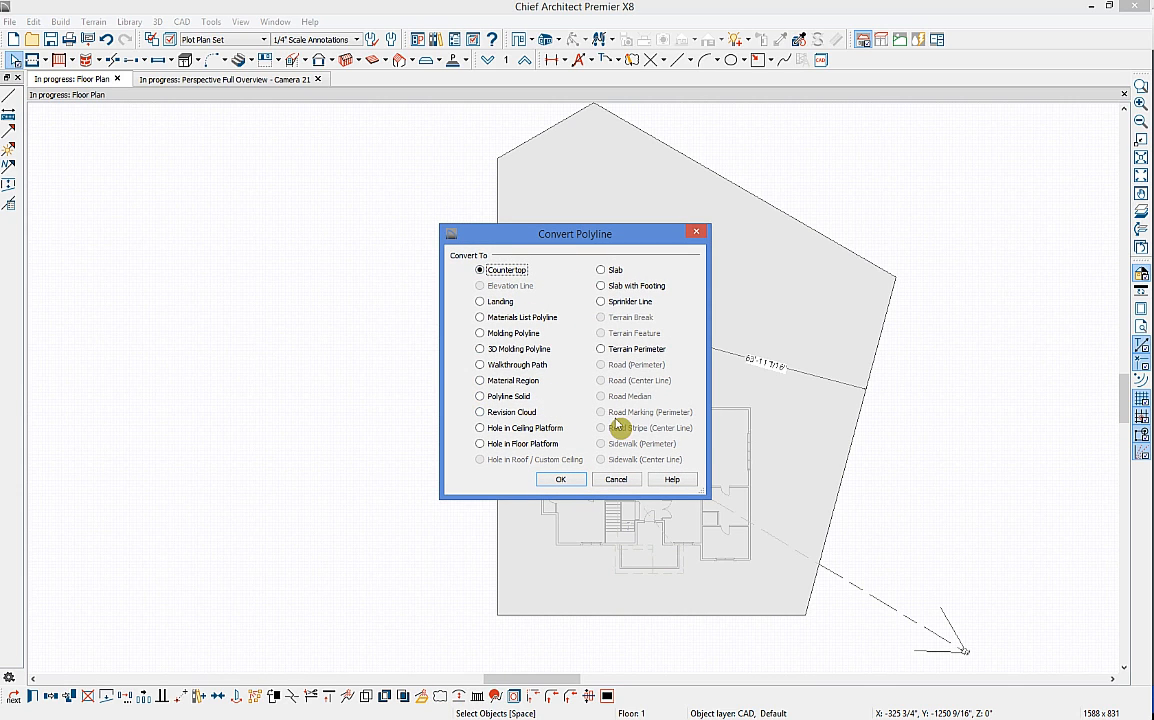
{"action": "left_click", "coordinate": [637, 352]}
{"action": "left_click", "coordinate": [562, 480]}
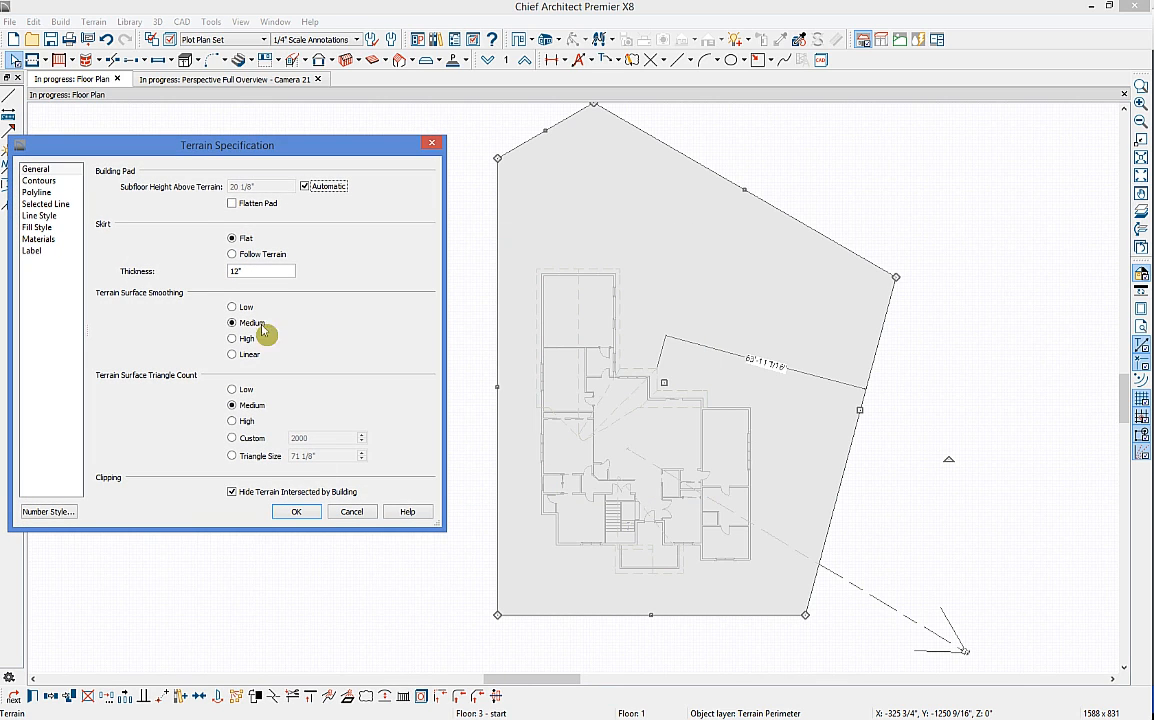
{"action": "left_click", "coordinate": [305, 187]}
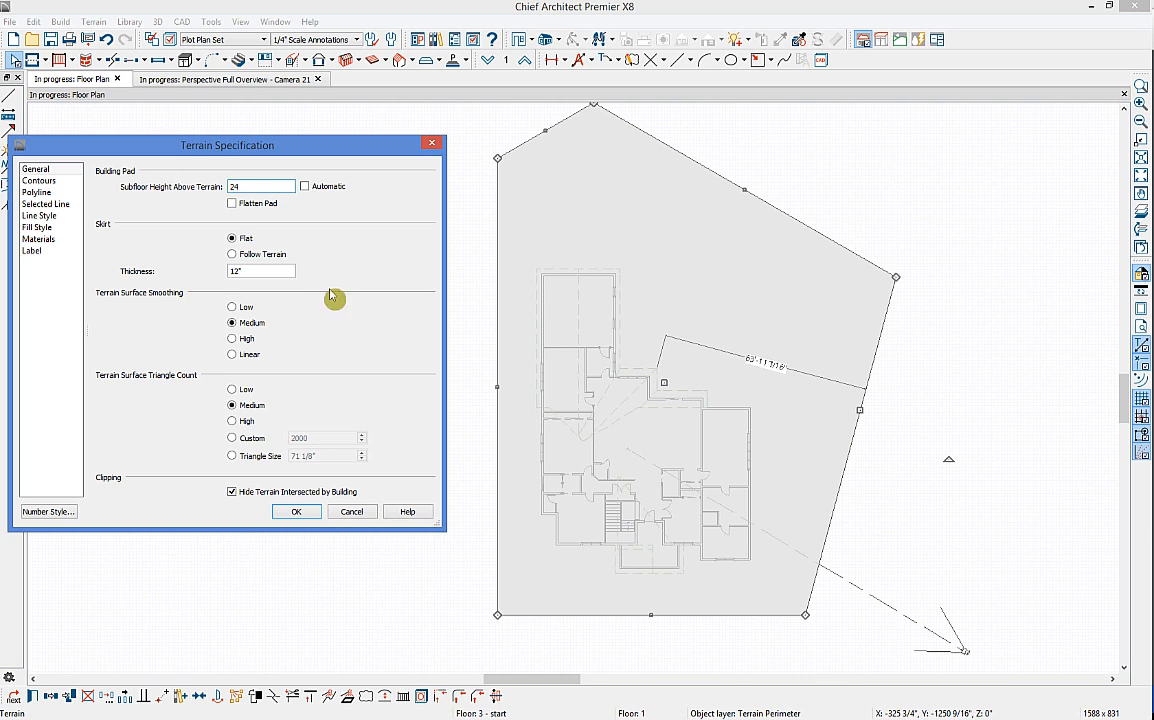
{"action": "left_click", "coordinate": [296, 511]}
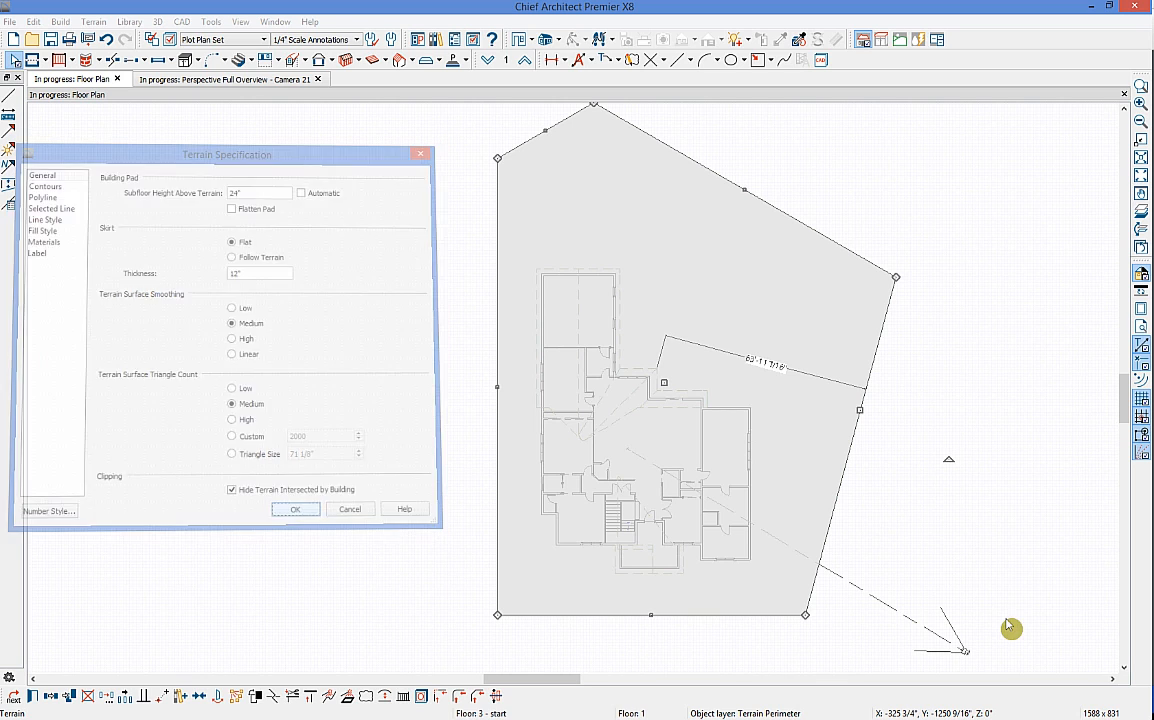
{"action": "left_click", "coordinate": [188, 79]}
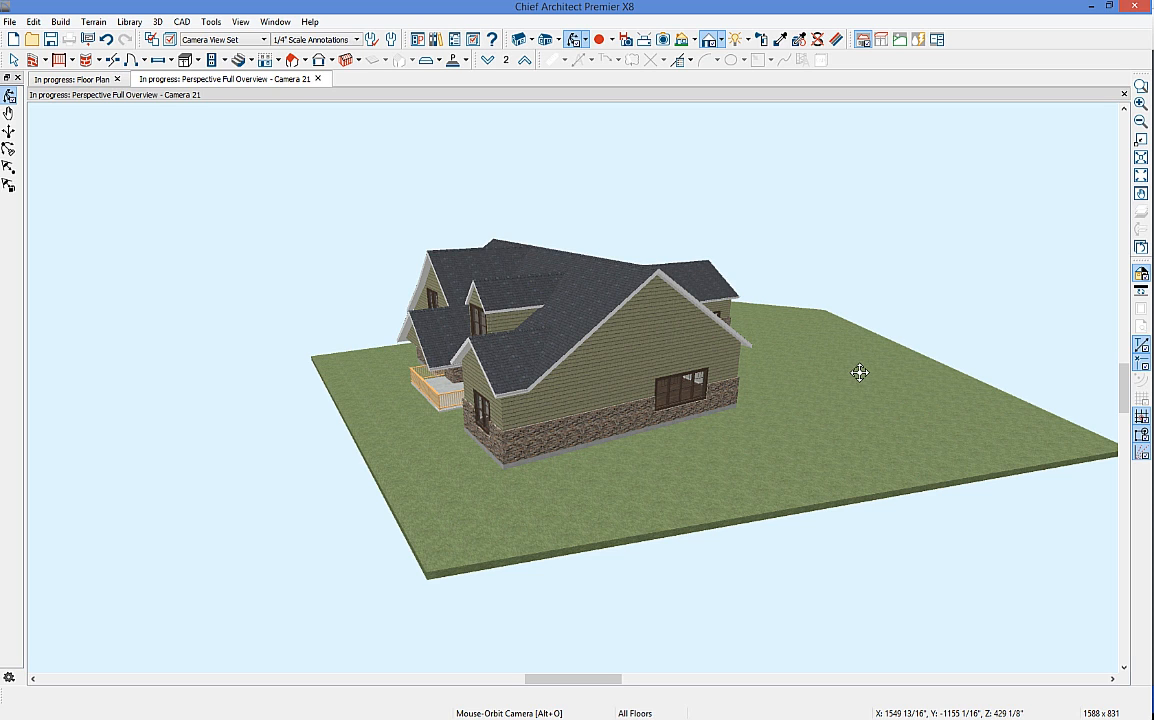
{"action": "left_click", "coordinate": [80, 80]}
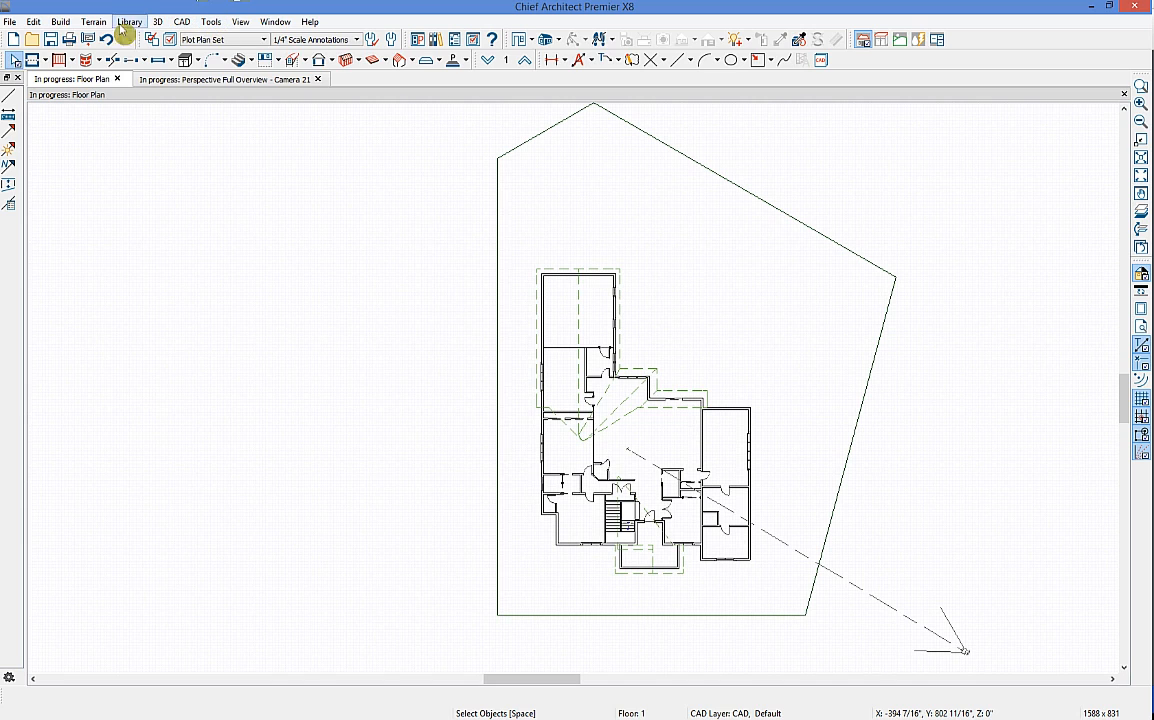
Step: Draw a trial elevation region across the plot's top, displaying the Terrain, Elevation Data layer
{"action": "left_click", "coordinate": [93, 21]}
{"action": "mouse_move", "coordinate": [151, 114]}
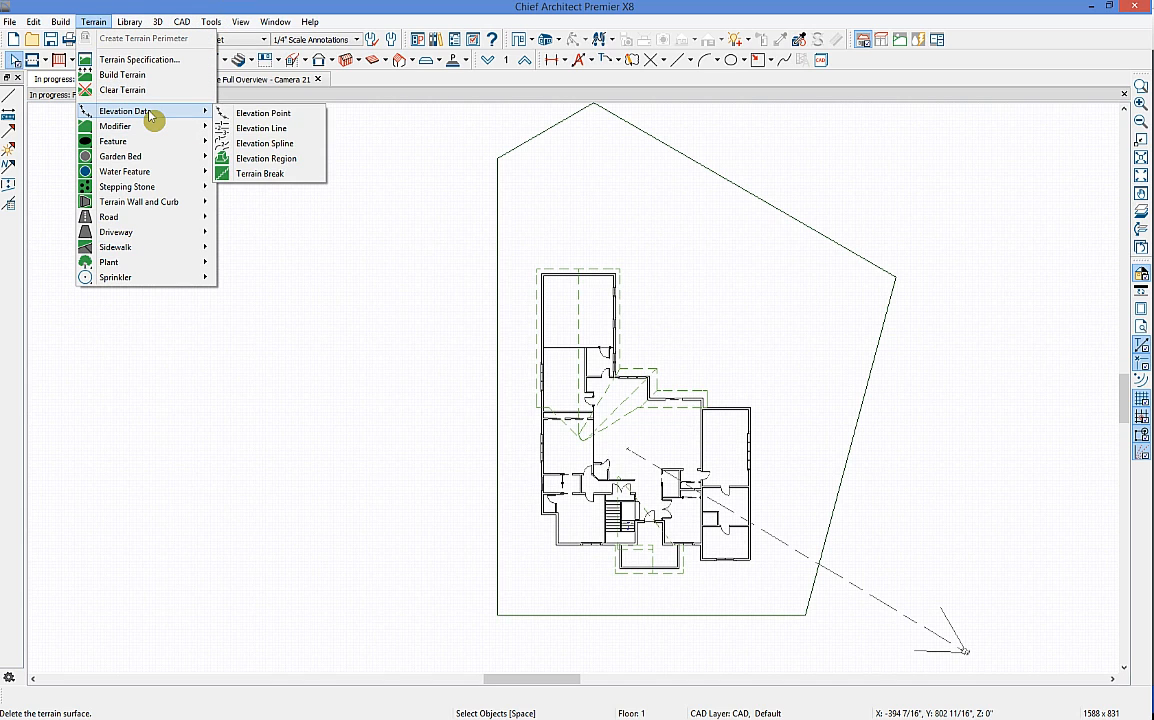
{"action": "left_click", "coordinate": [302, 165]}
{"action": "left_click_drag", "start_coordinate": [497, 157], "coordinate": [760, 198]}
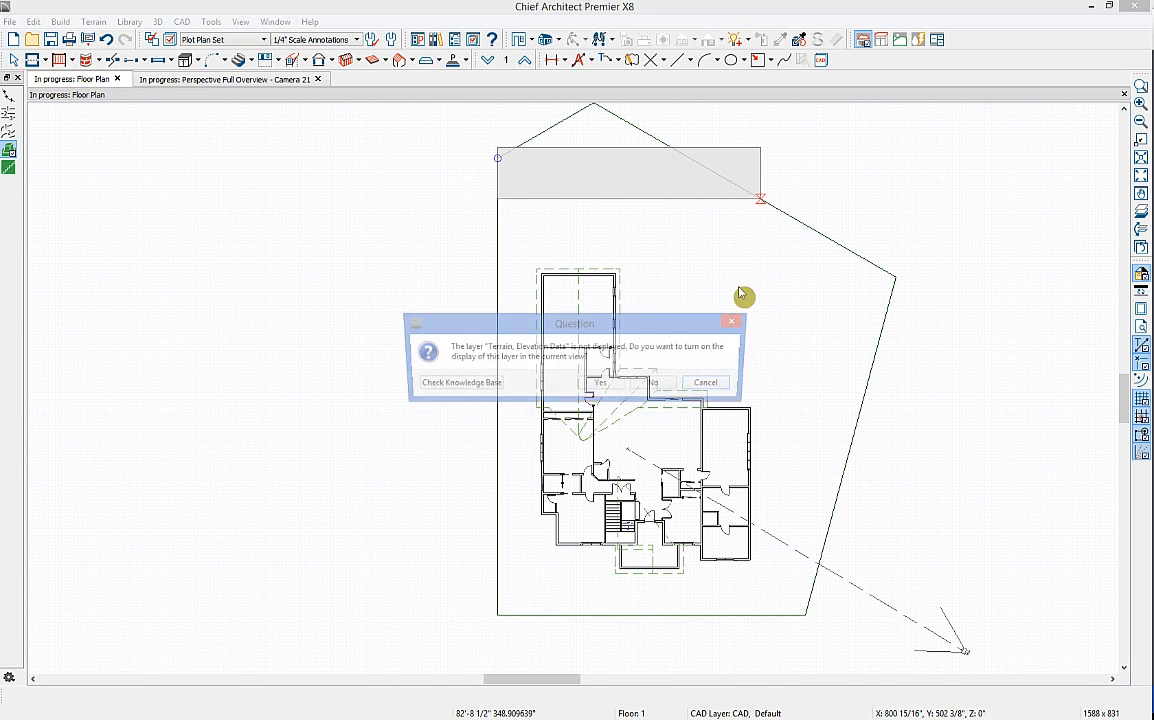
{"action": "left_click", "coordinate": [603, 387]}
Step: Select and delete the trial elevation region
{"action": "key", "text": "space"}
{"action": "left_click", "coordinate": [765, 174]}
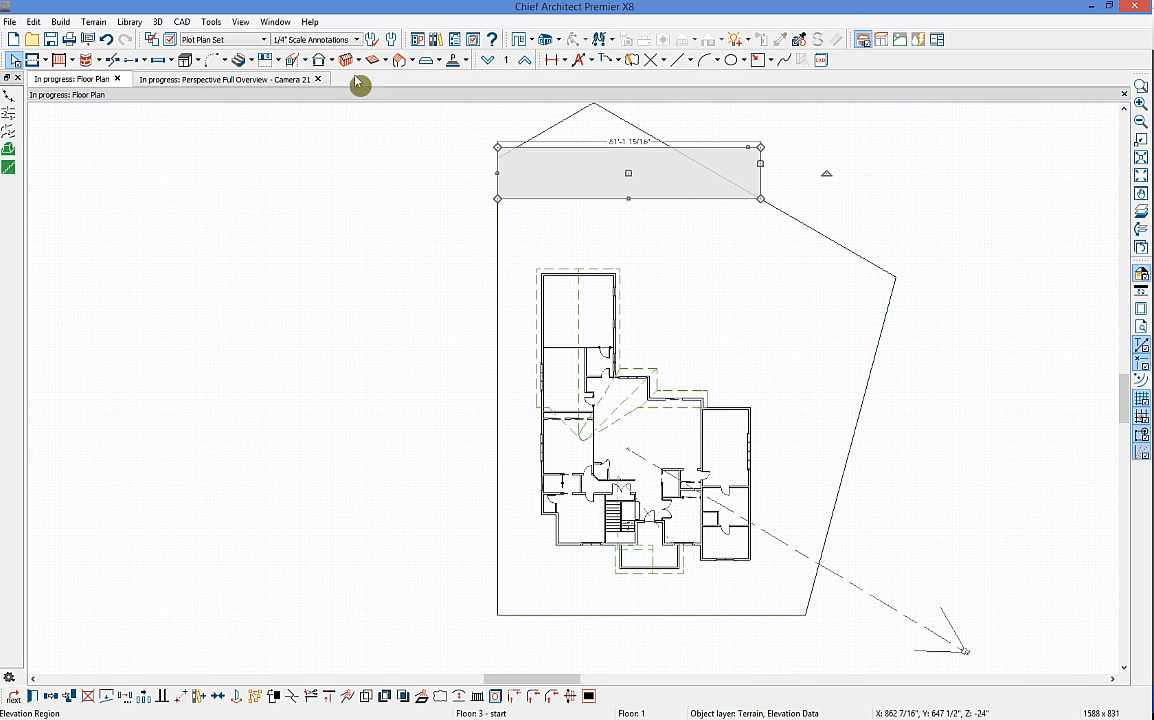
{"action": "key", "text": "Delete"}
{"action": "left_click", "coordinate": [9, 114]}
Step: Draw an elevation line, move it to the plot's top edge, and set its elevation to 20'
{"action": "left_click_drag", "start_coordinate": [488, 189], "coordinate": [878, 208]}
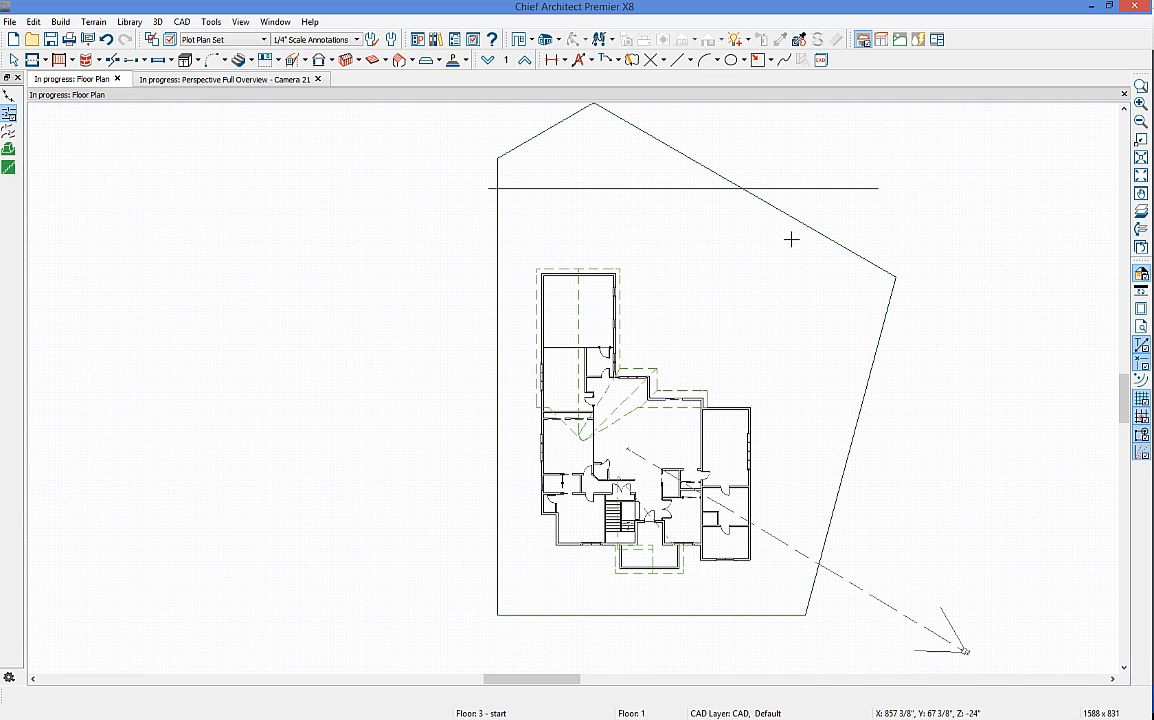
{"action": "key", "text": "space"}
{"action": "left_click", "coordinate": [801, 193]}
{"action": "left_click", "coordinate": [703, 193]}
{"action": "left_click_drag", "start_coordinate": [683, 188], "coordinate": [670, 104]}
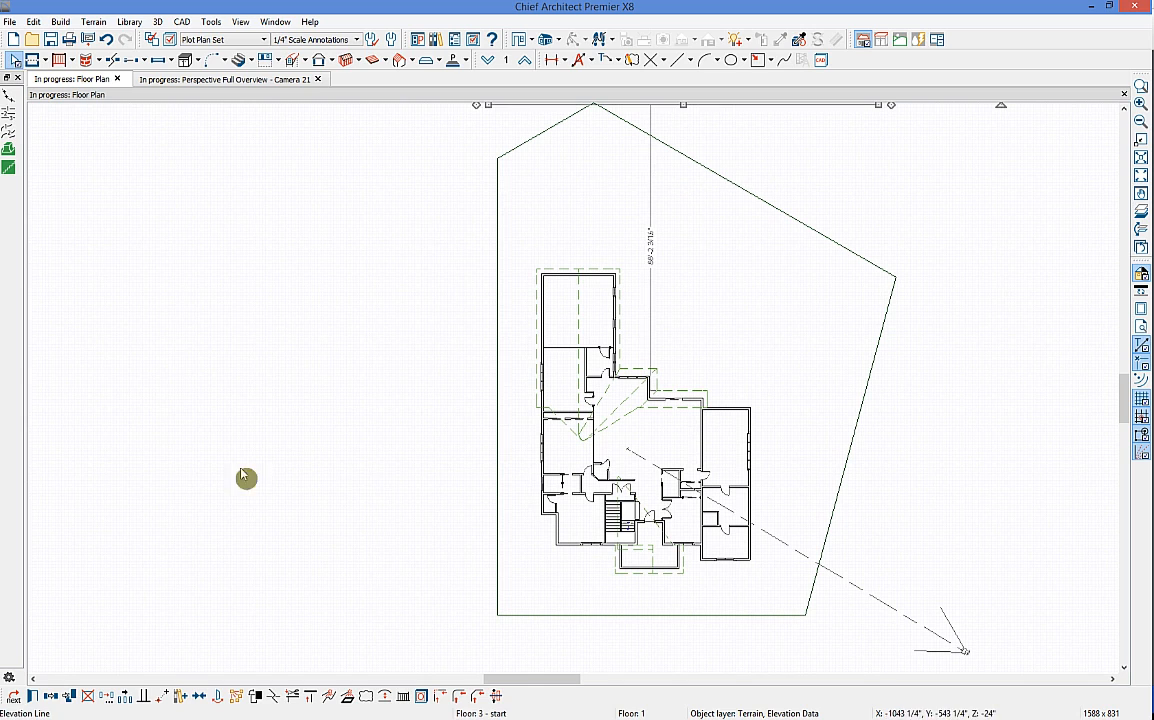
{"action": "left_click", "coordinate": [33, 697]}
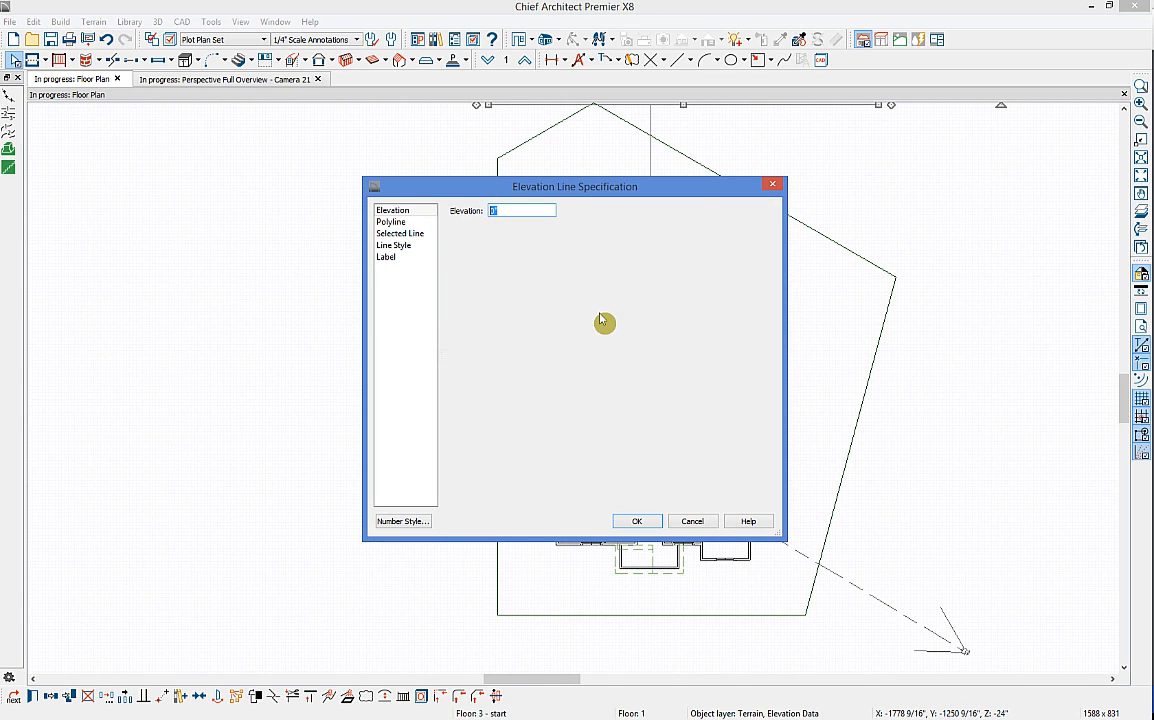
{"action": "type", "text": "20"}
{"action": "left_click", "coordinate": [636, 521]}
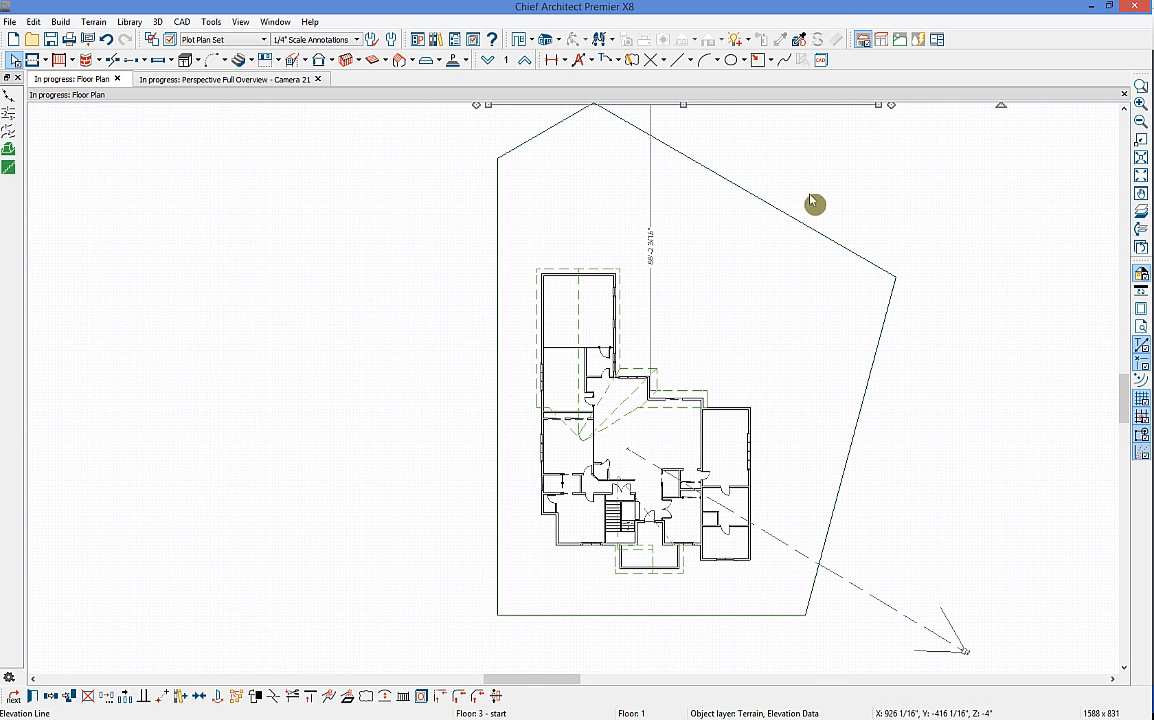
{"action": "mouse_move", "coordinate": [793, 175]}
{"action": "middle_mouse_down"}
{"action": "mouse_move", "coordinate": [781, 190]}
{"action": "mouse_move", "coordinate": [790, 203]}
{"action": "mouse_move", "coordinate": [789, 166]}
{"action": "middle_mouse_up"}
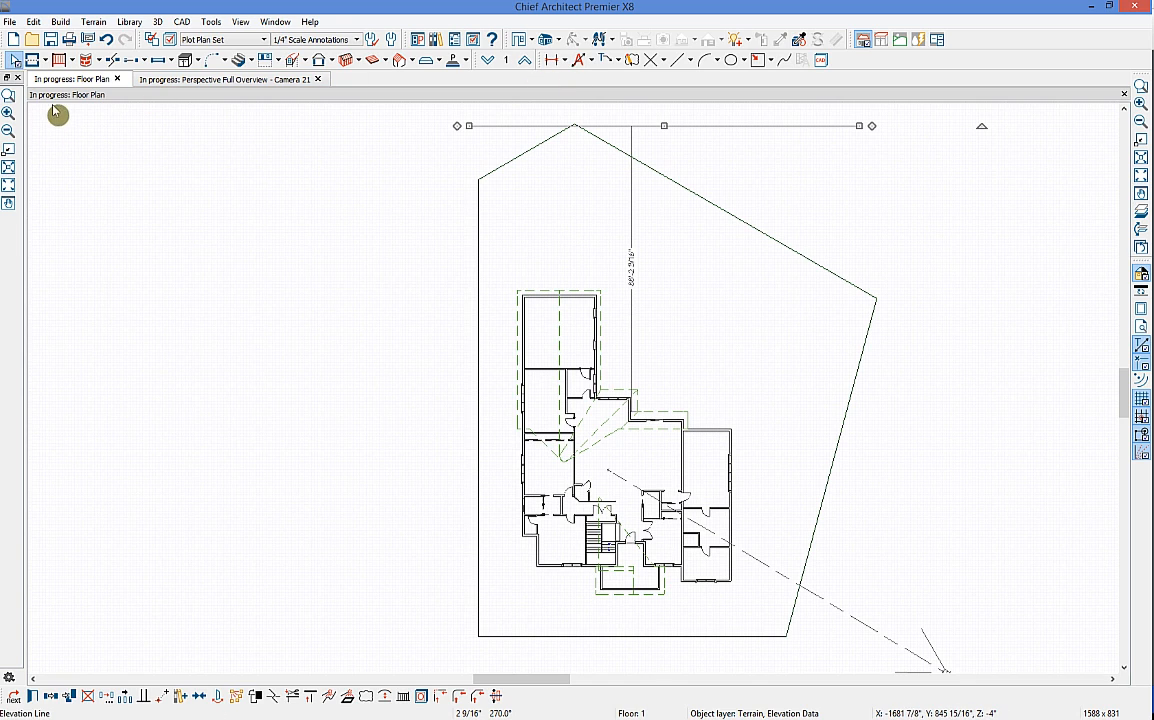
Step: Draw elevation lines just above and below the house and set both to 0
{"action": "left_click", "coordinate": [93, 21]}
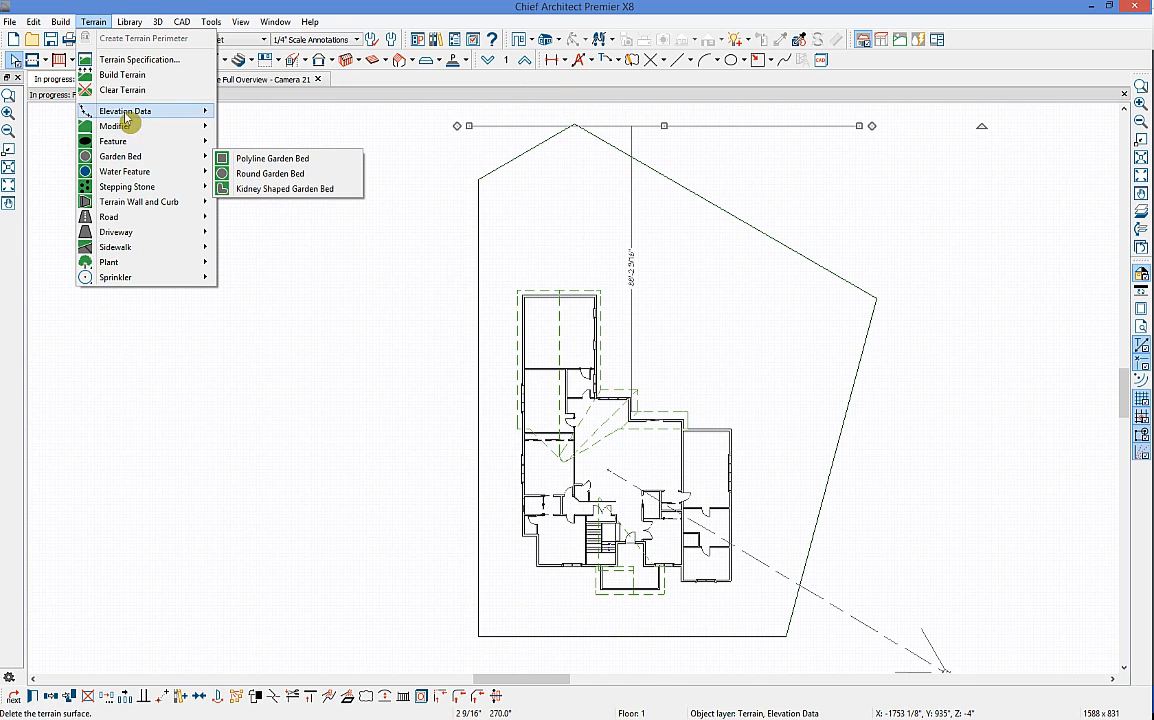
{"action": "left_click", "coordinate": [290, 128]}
{"action": "mouse_move", "coordinate": [469, 297]}
{"action": "left_mouse_down"}
{"action": "mouse_move", "coordinate": [914, 310]}
{"action": "mouse_move", "coordinate": [912, 297]}
{"action": "left_mouse_up"}
{"action": "left_click_drag", "start_coordinate": [451, 580], "coordinate": [910, 580]}
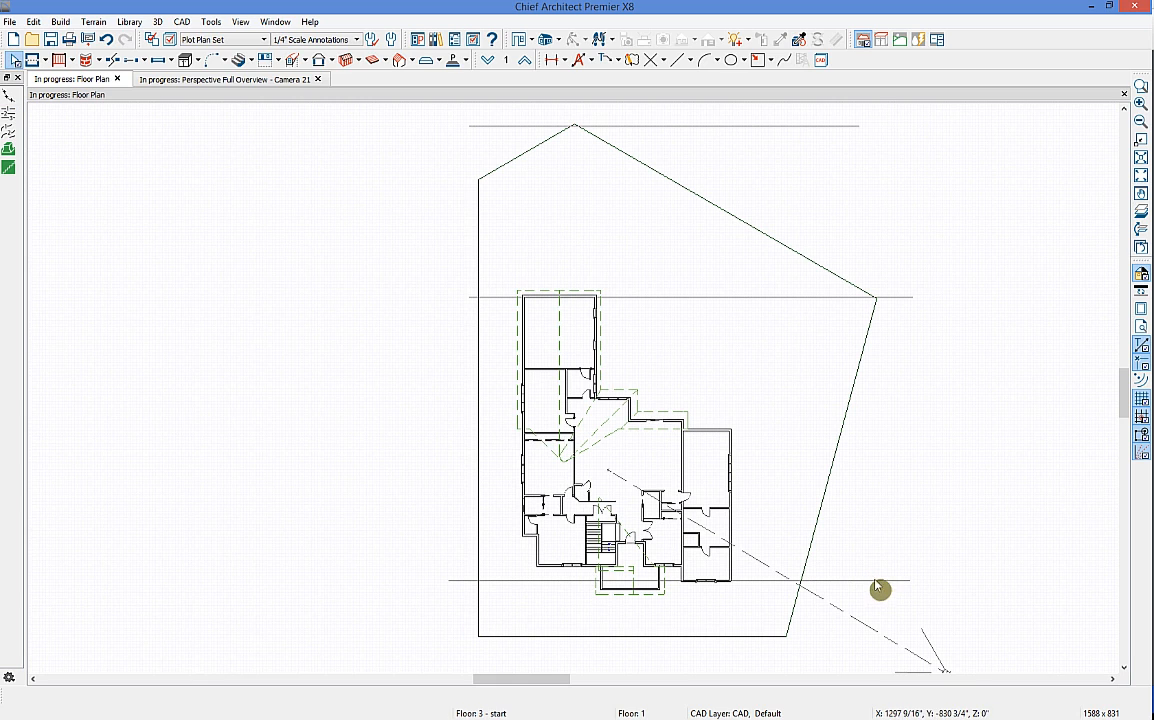
{"action": "left_click", "coordinate": [797, 373]}
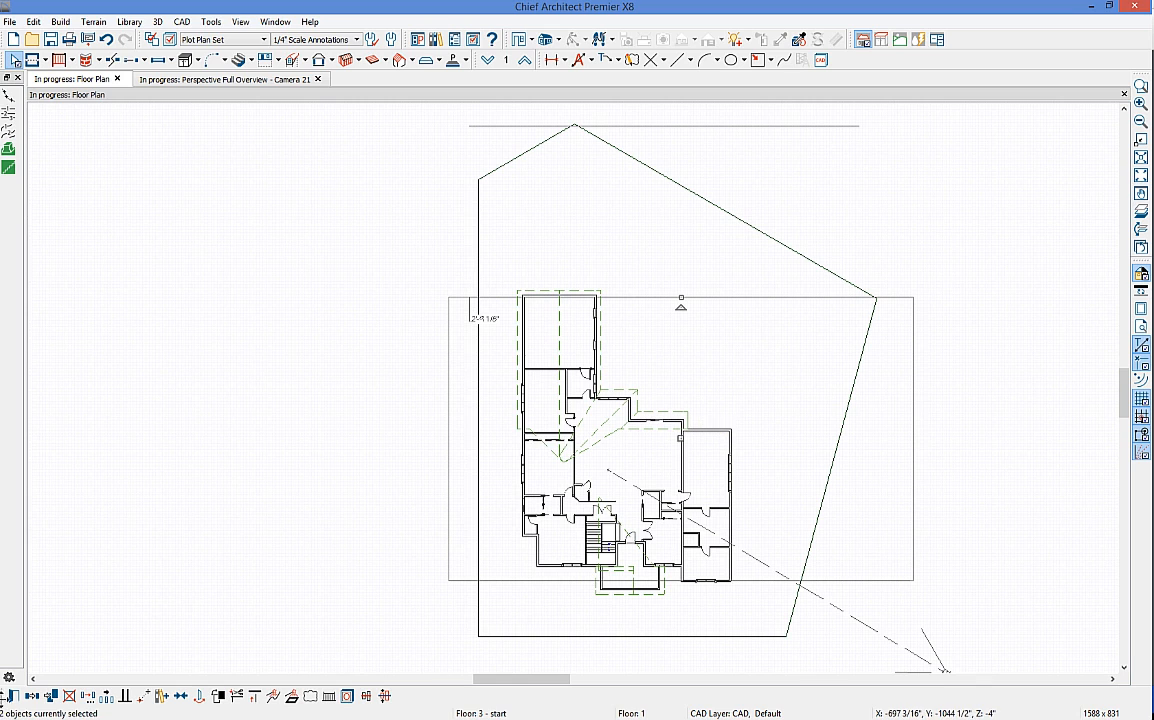
{"action": "left_click", "coordinate": [14, 696]}
{"action": "type", "text": "0"}
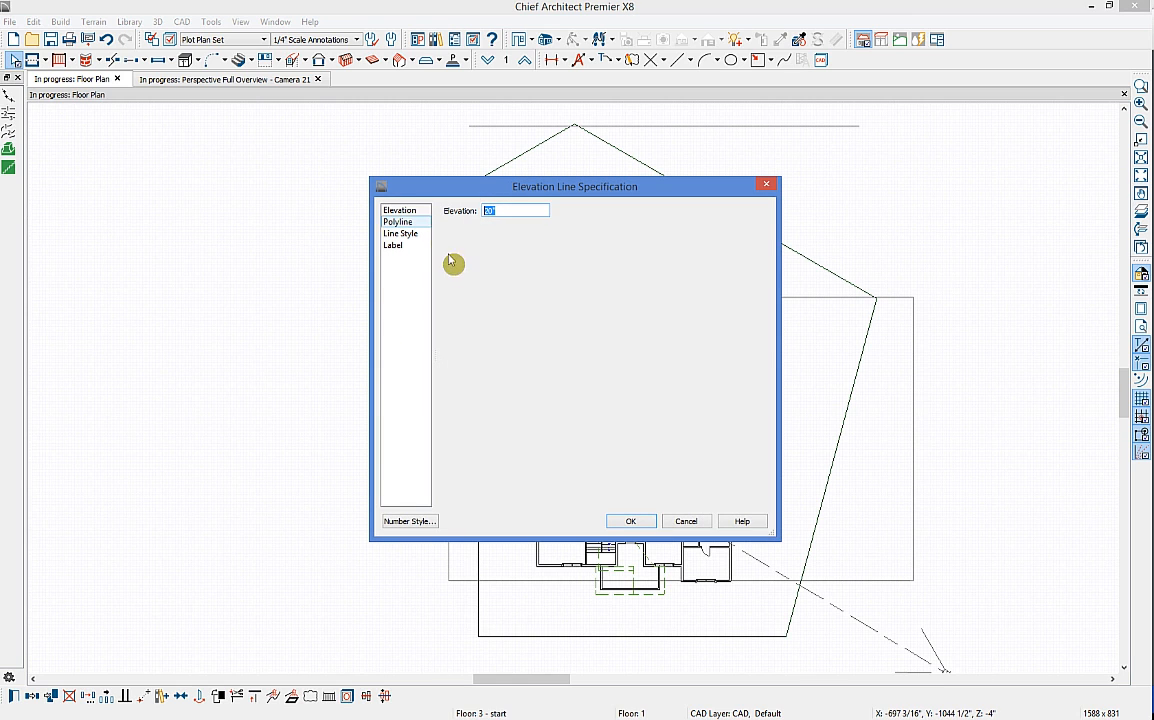
{"action": "left_click", "coordinate": [628, 521]}
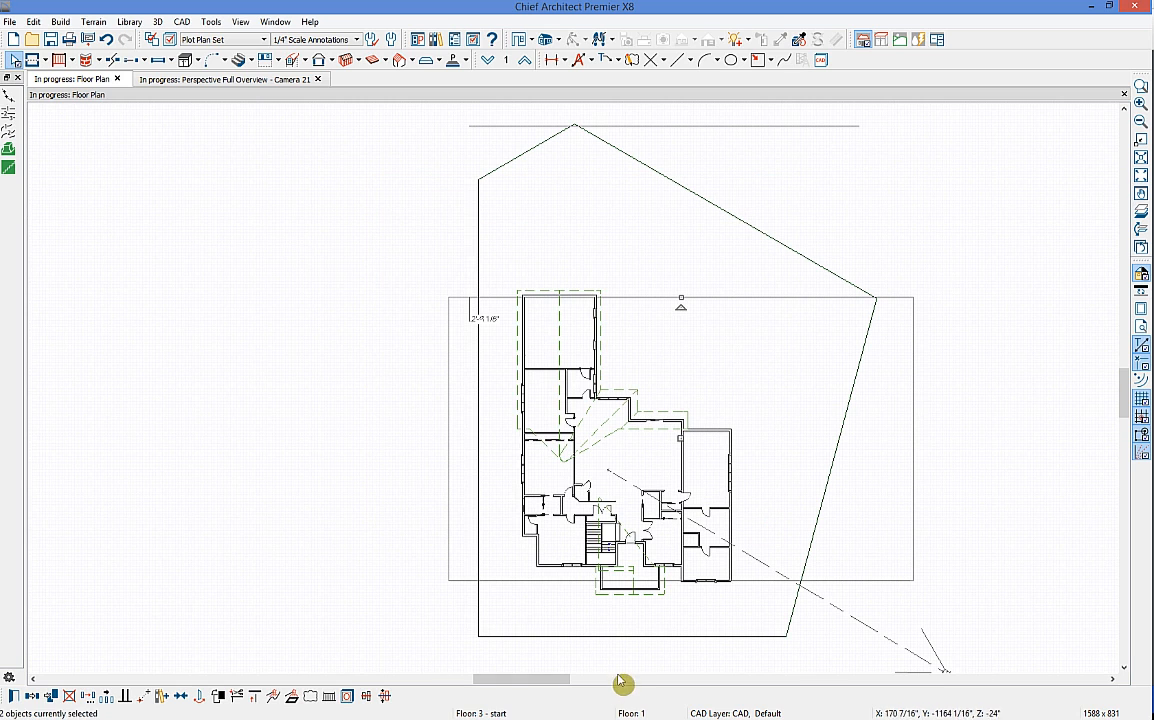
{"action": "scroll", "coordinate": [180, 276], "scroll_direction": "down", "scroll_amount": 2}
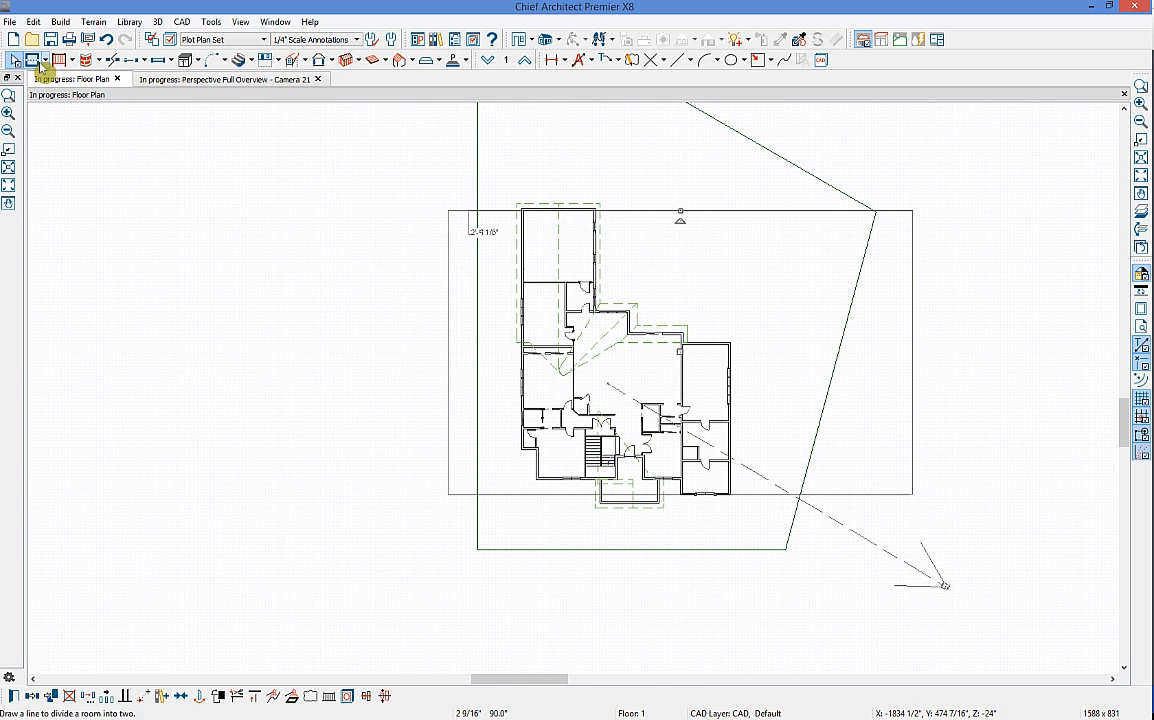
Step: Add a -20 elevation line along the plot's bottom edge and view the terrain in 3D
{"action": "left_click", "coordinate": [93, 21]}
{"action": "mouse_move", "coordinate": [125, 111]}
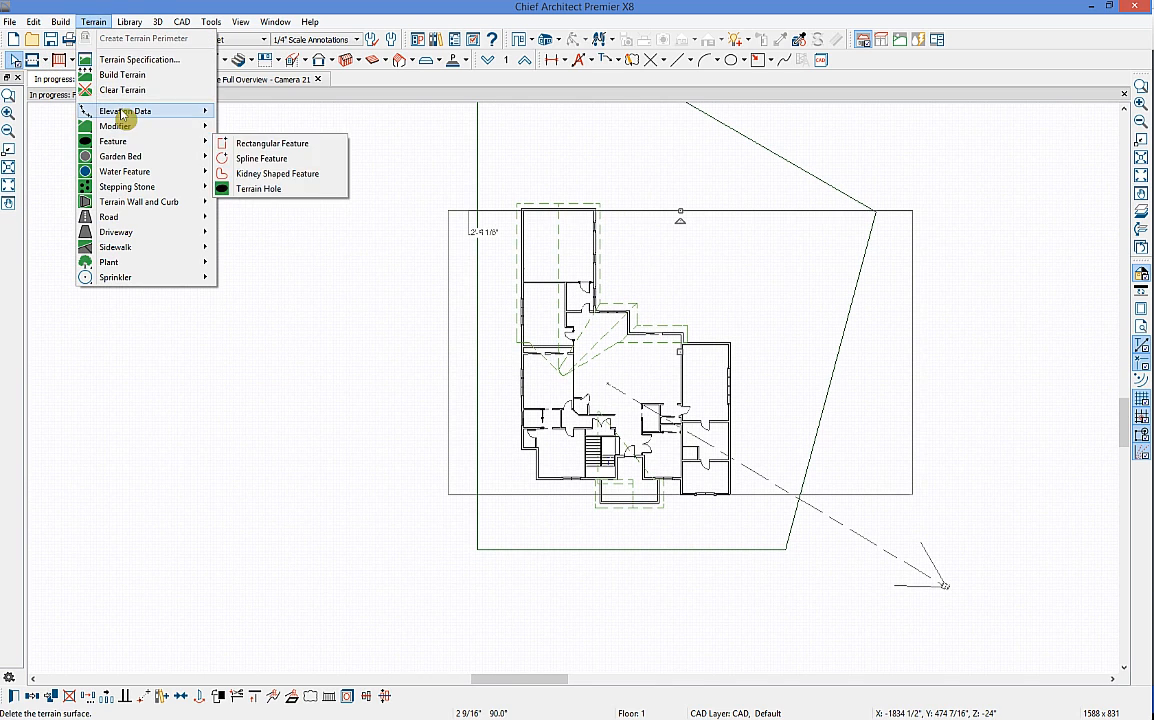
{"action": "left_click", "coordinate": [256, 126]}
{"action": "mouse_move", "coordinate": [475, 552]}
{"action": "left_mouse_down"}
{"action": "mouse_move", "coordinate": [850, 559]}
{"action": "mouse_move", "coordinate": [824, 559]}
{"action": "left_mouse_up"}
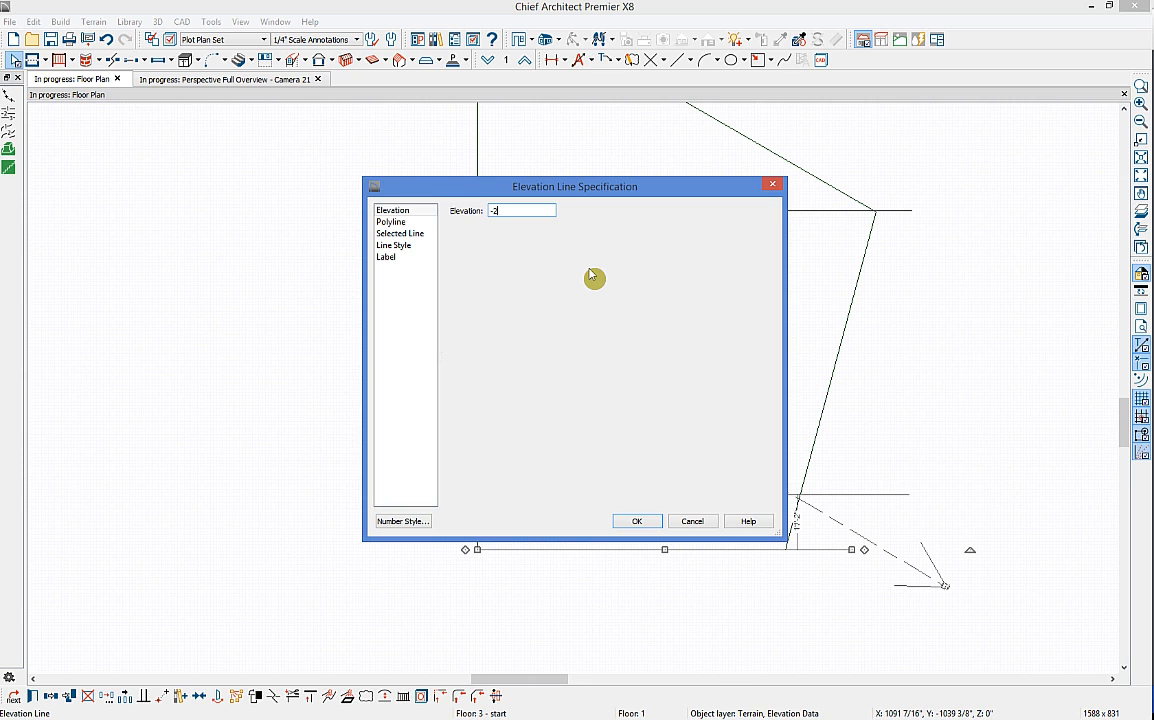
{"action": "key", "text": "Return"}
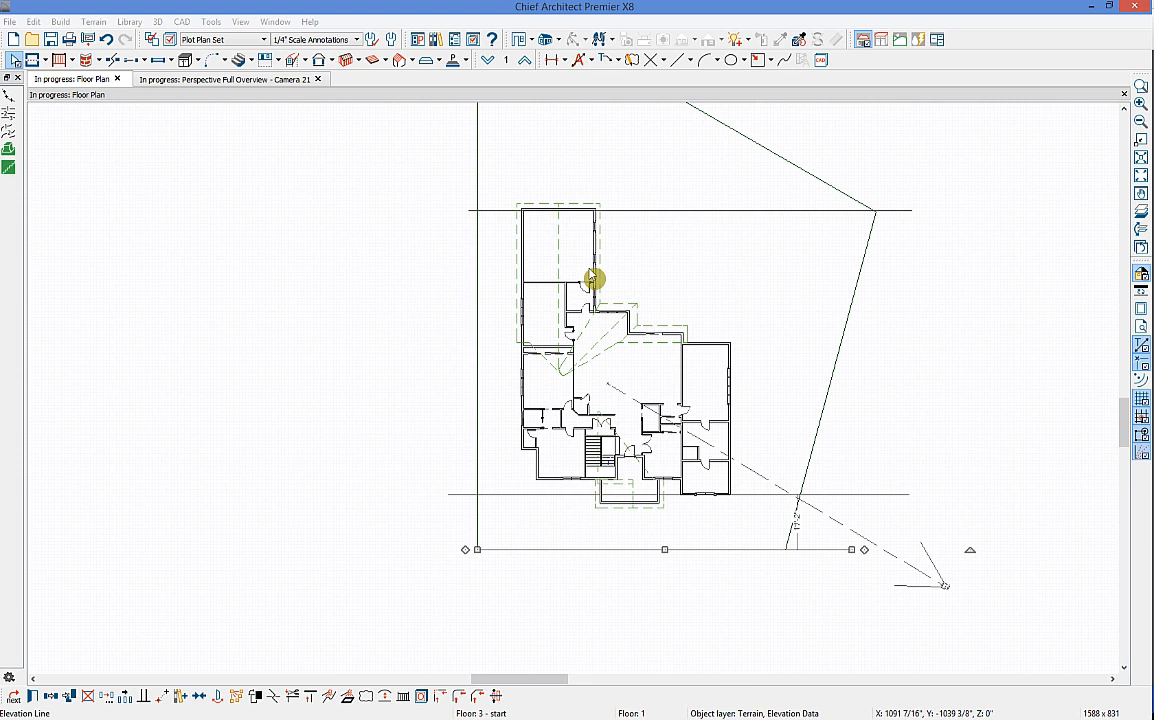
{"action": "left_click", "coordinate": [245, 80]}
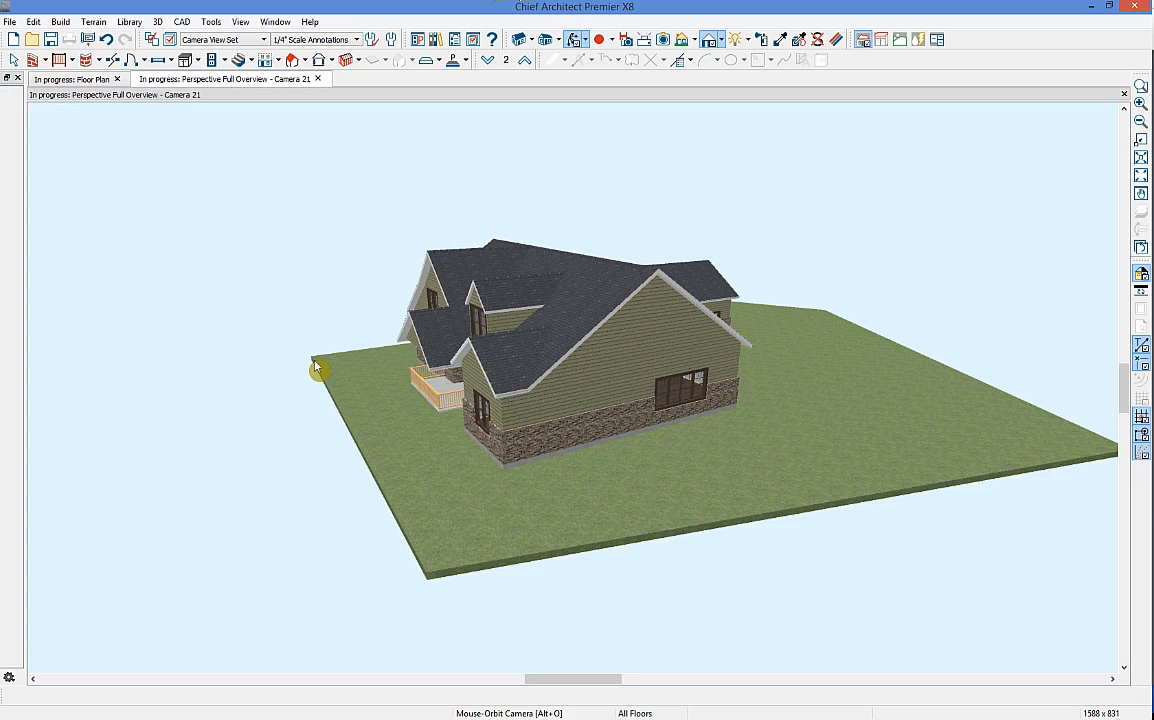
Step: Orbit the 3D view, then return to the floor plan with the house re-centred
{"action": "left_click_drag", "start_coordinate": [827, 248], "coordinate": [442, 505]}
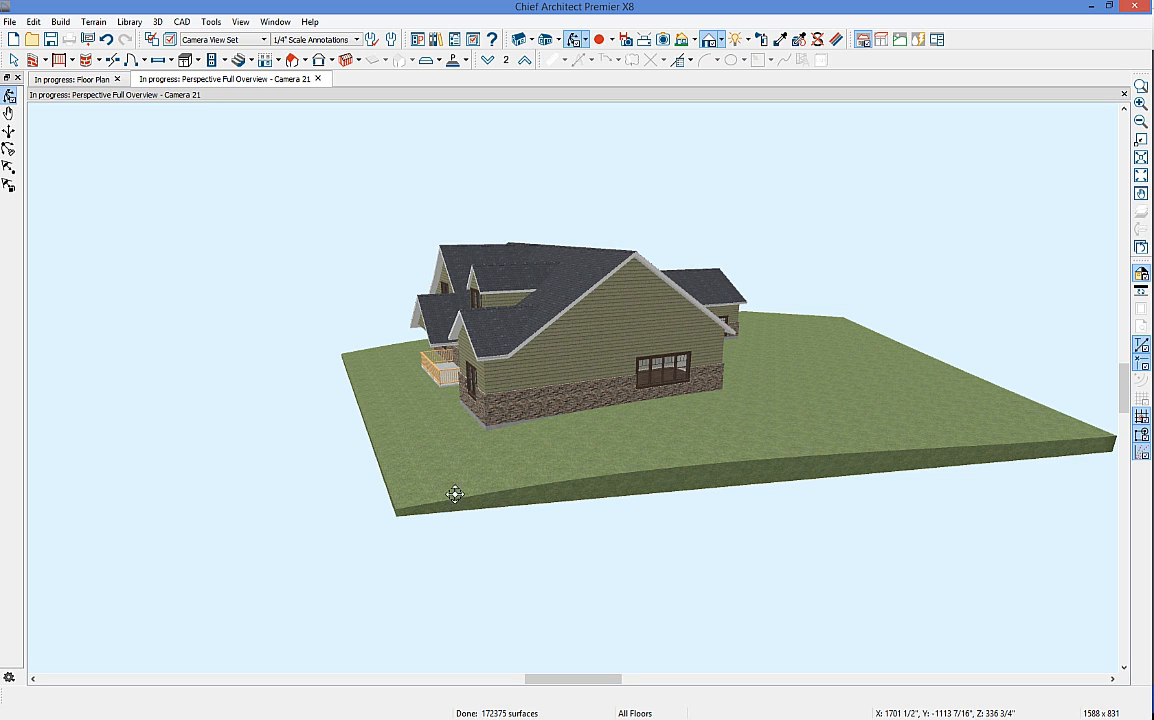
{"action": "left_click", "coordinate": [70, 79]}
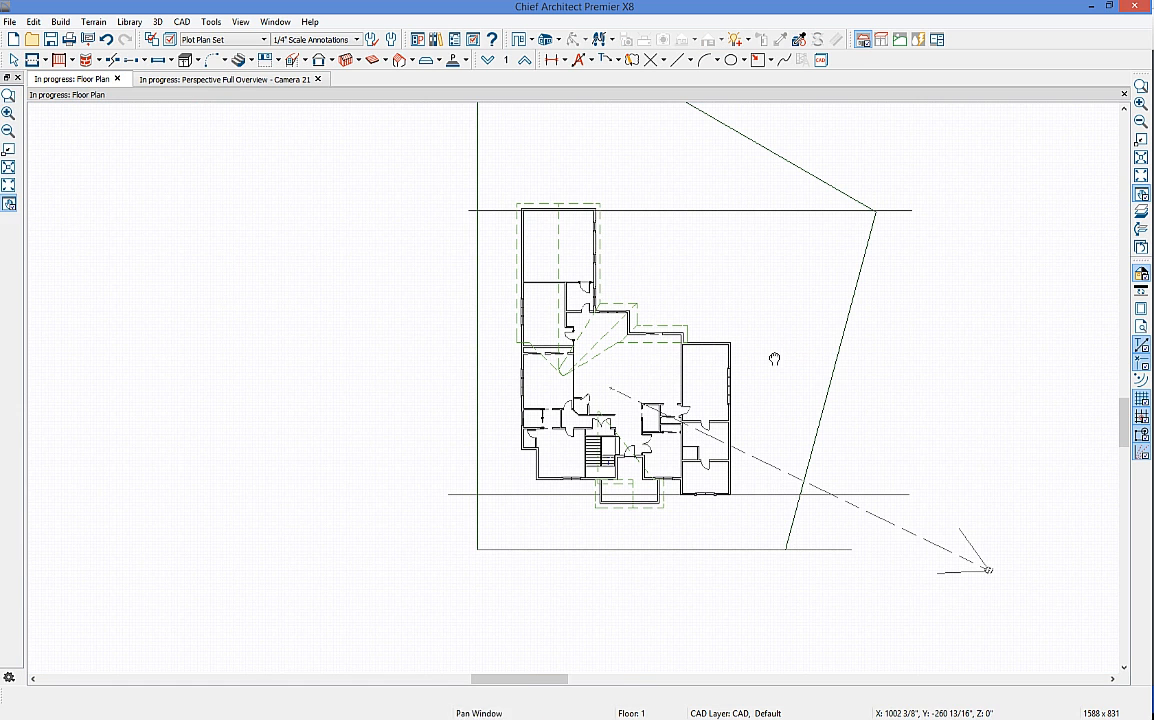
{"action": "middle_click_drag", "start_coordinate": [811, 361], "coordinate": [729, 458]}
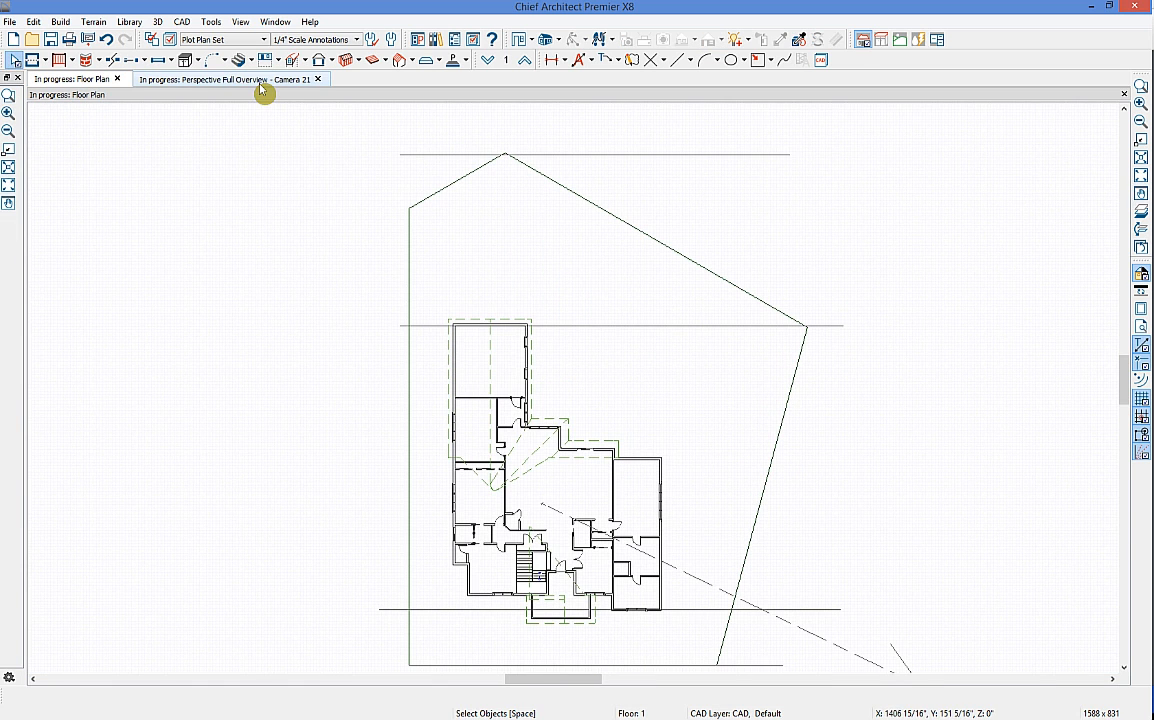
Step: Select all the covered patio railing sections in the 3D view
{"action": "left_click", "coordinate": [225, 79]}
{"action": "left_click_drag", "start_coordinate": [569, 427], "coordinate": [553, 369]}
{"action": "scroll", "coordinate": [553, 369], "scroll_direction": "up", "scroll_amount": 10}
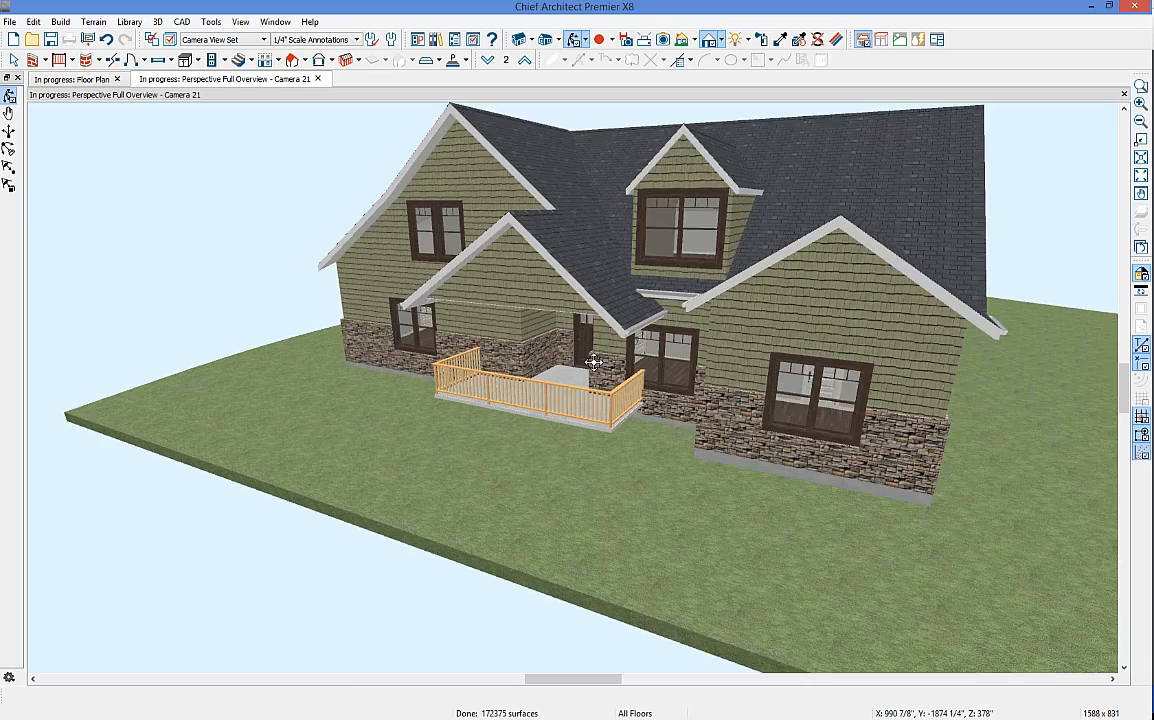
{"action": "key", "text": "space"}
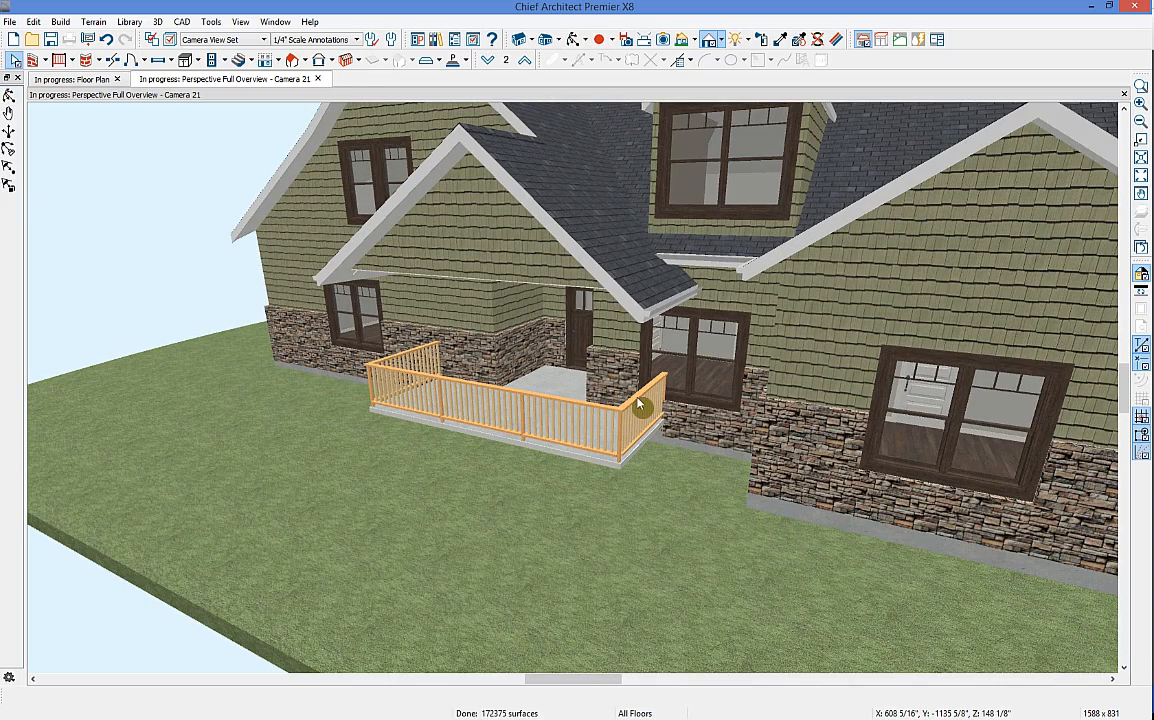
{"action": "left_click", "coordinate": [640, 404]}
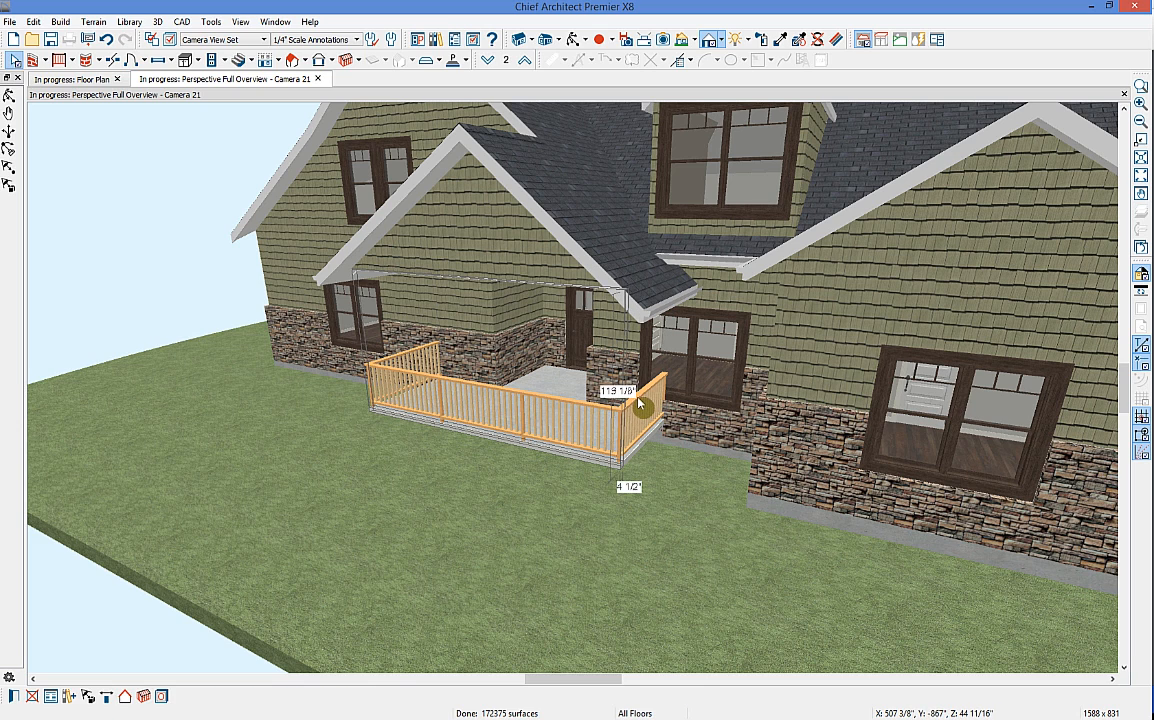
{"action": "left_click", "coordinate": [417, 365], "text": "shift"}
{"action": "left_click", "coordinate": [415, 362], "text": "shift"}
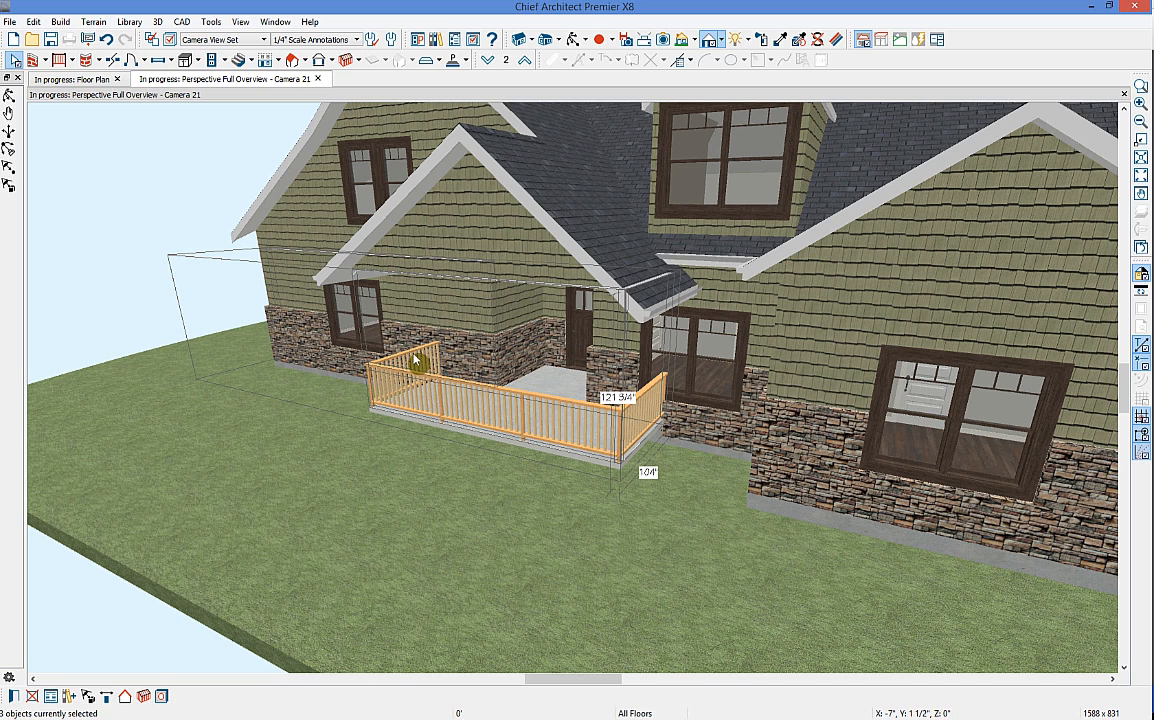
Step: Set the patio railings to Post to Beam with No Rail and 6" newels
{"action": "left_click", "coordinate": [14, 697]}
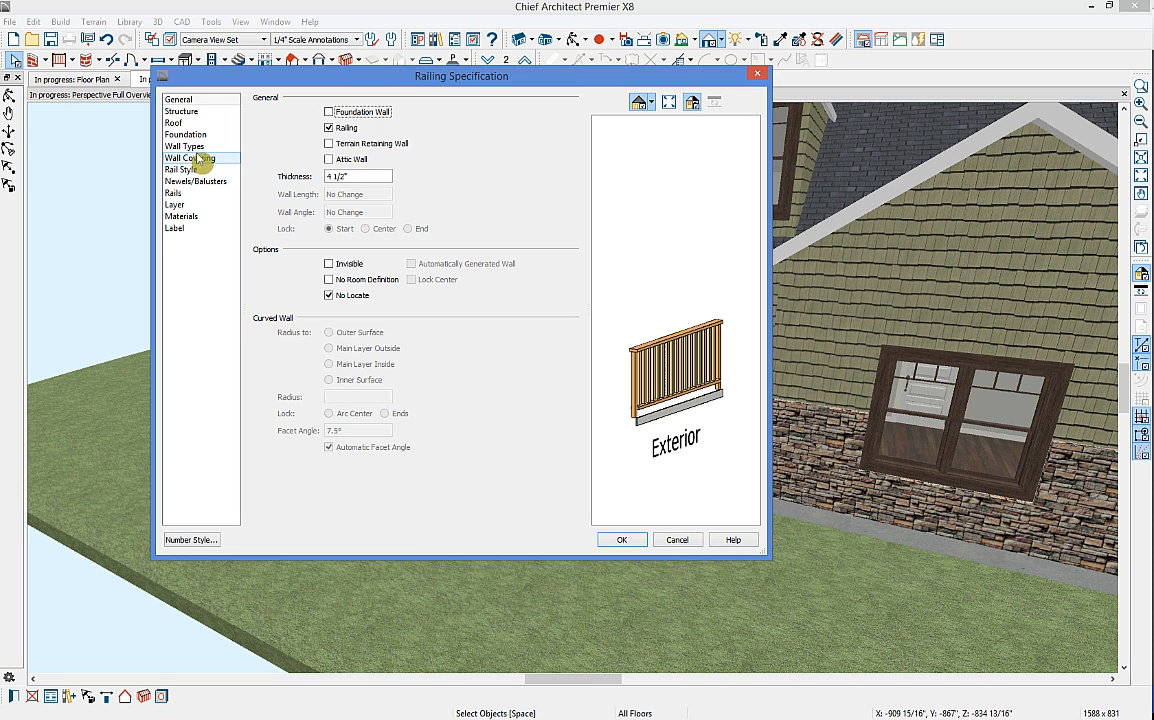
{"action": "left_click", "coordinate": [200, 184]}
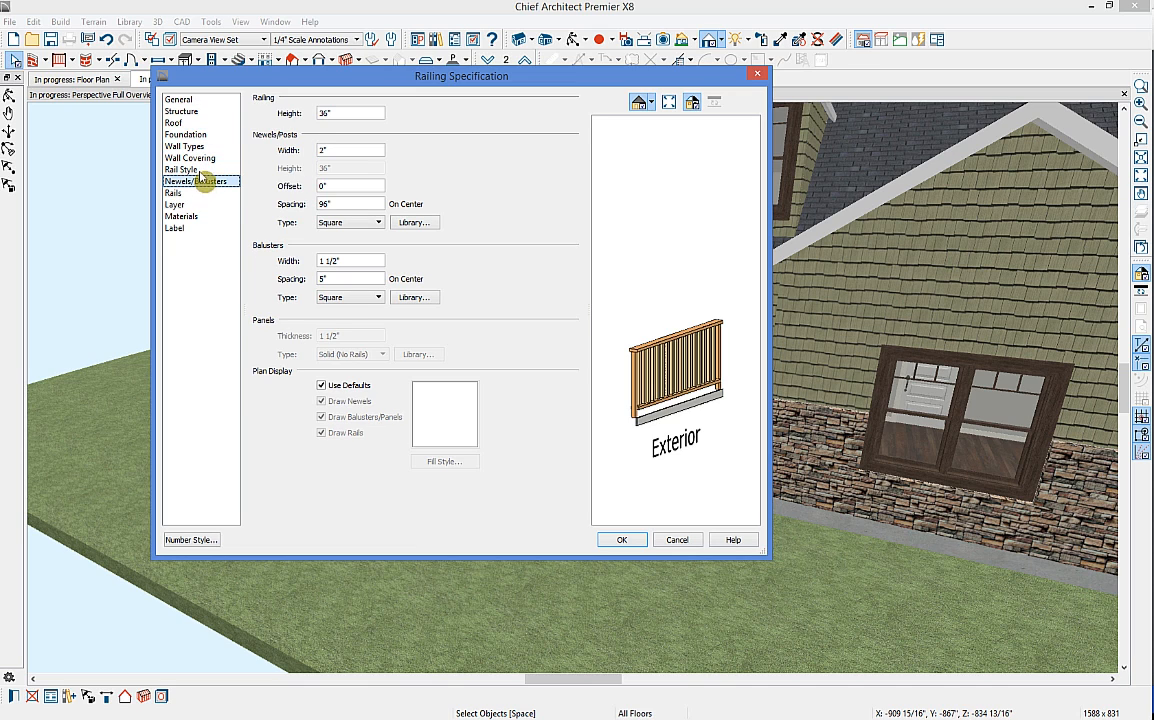
{"action": "left_click", "coordinate": [185, 169]}
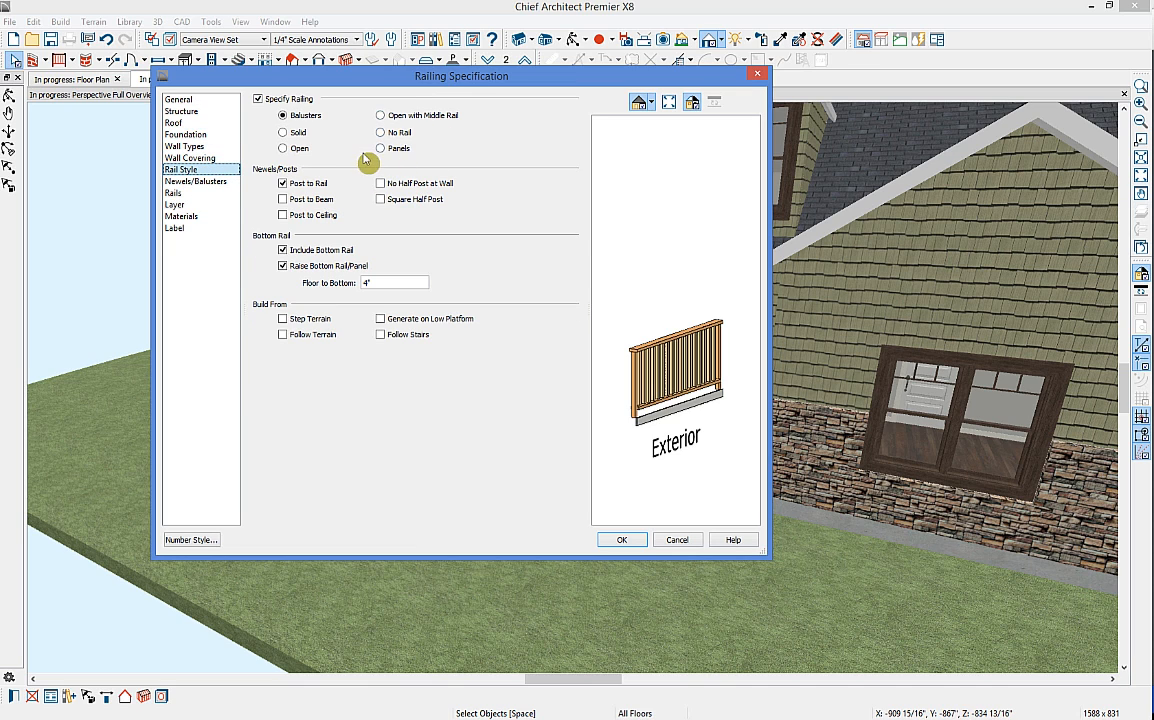
{"action": "left_click", "coordinate": [283, 199]}
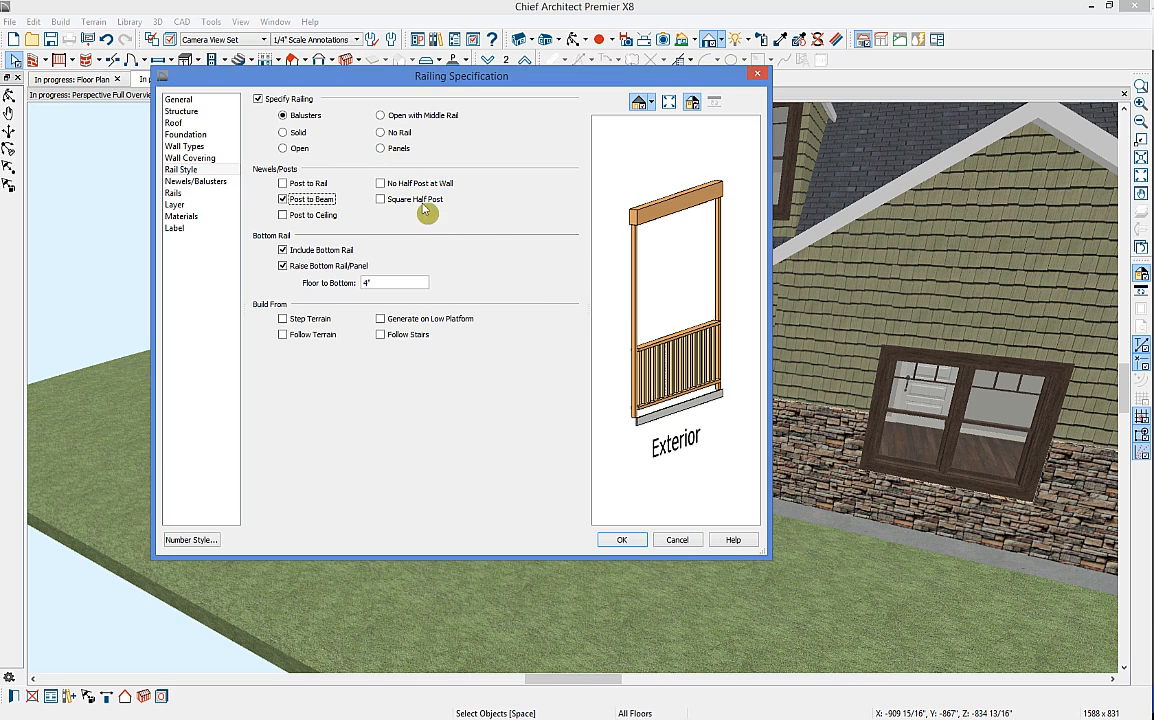
{"action": "left_click", "coordinate": [381, 132]}
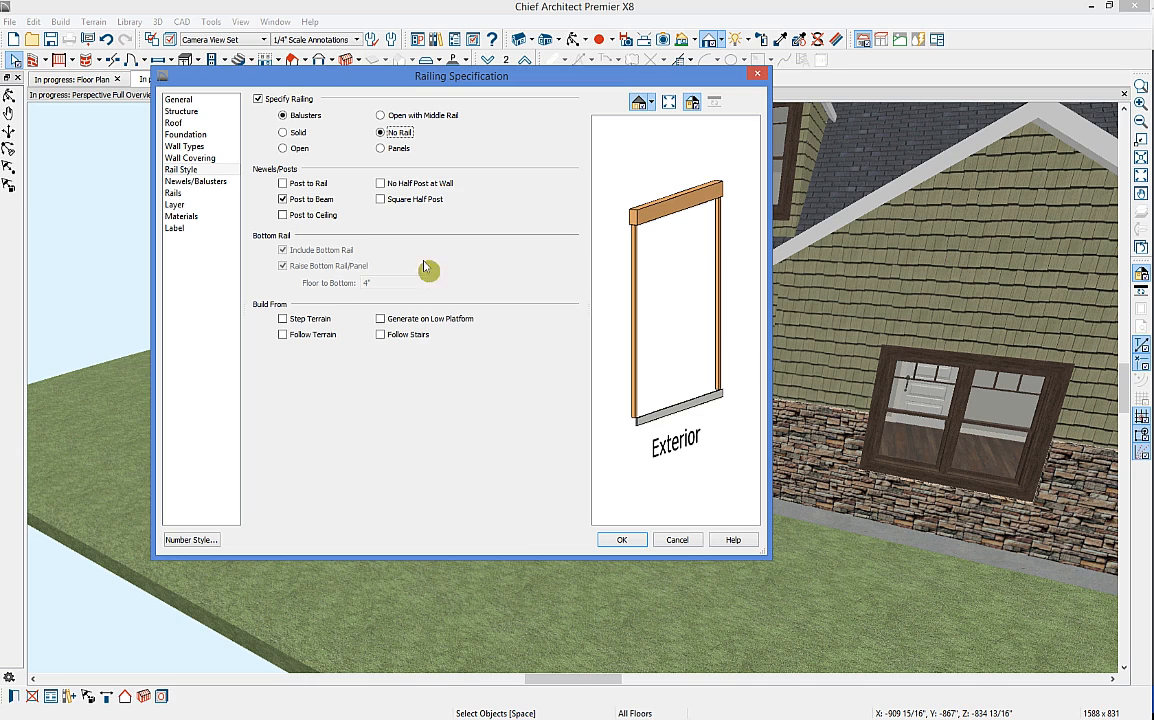
{"action": "left_click", "coordinate": [213, 186]}
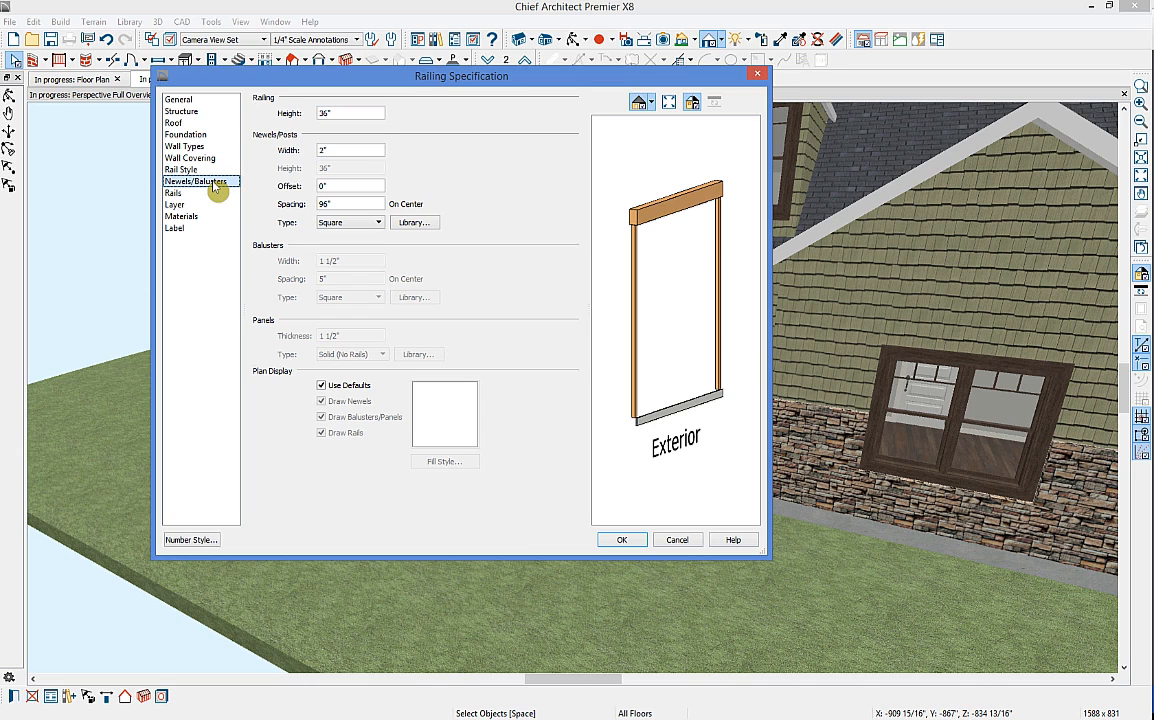
{"action": "left_click_drag", "start_coordinate": [361, 151], "coordinate": [262, 141]}
{"action": "type", "text": "6"}
{"action": "key", "text": "Tab"}
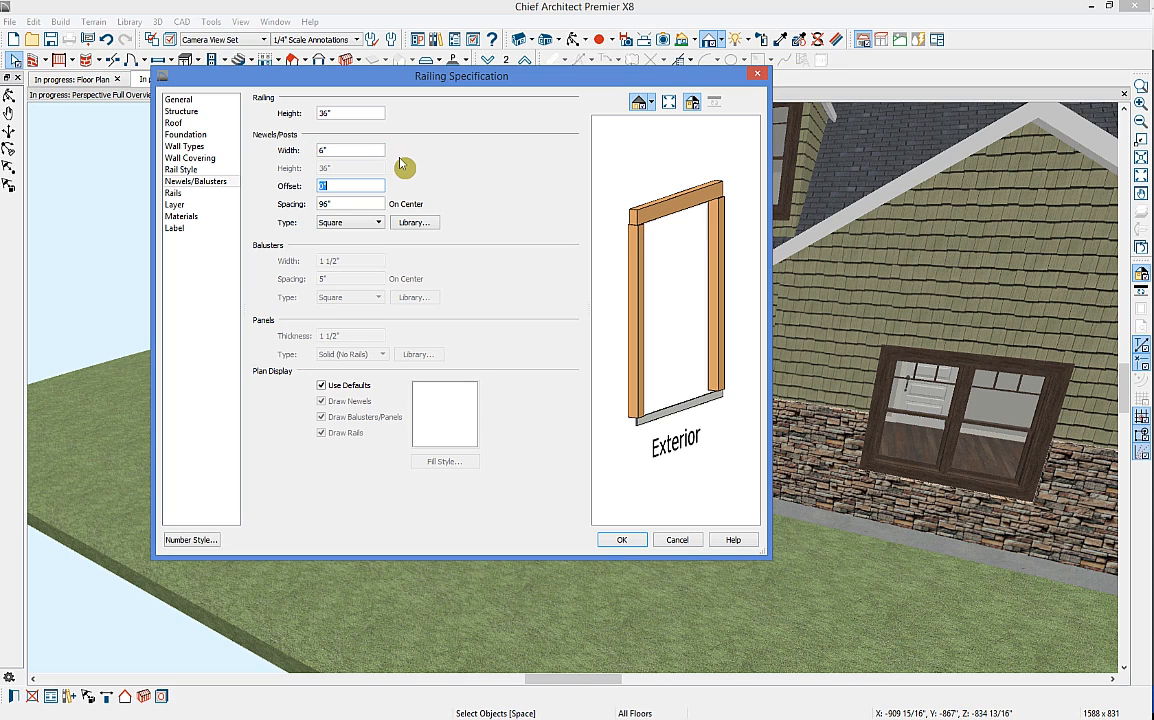
{"action": "left_click", "coordinate": [624, 540]}
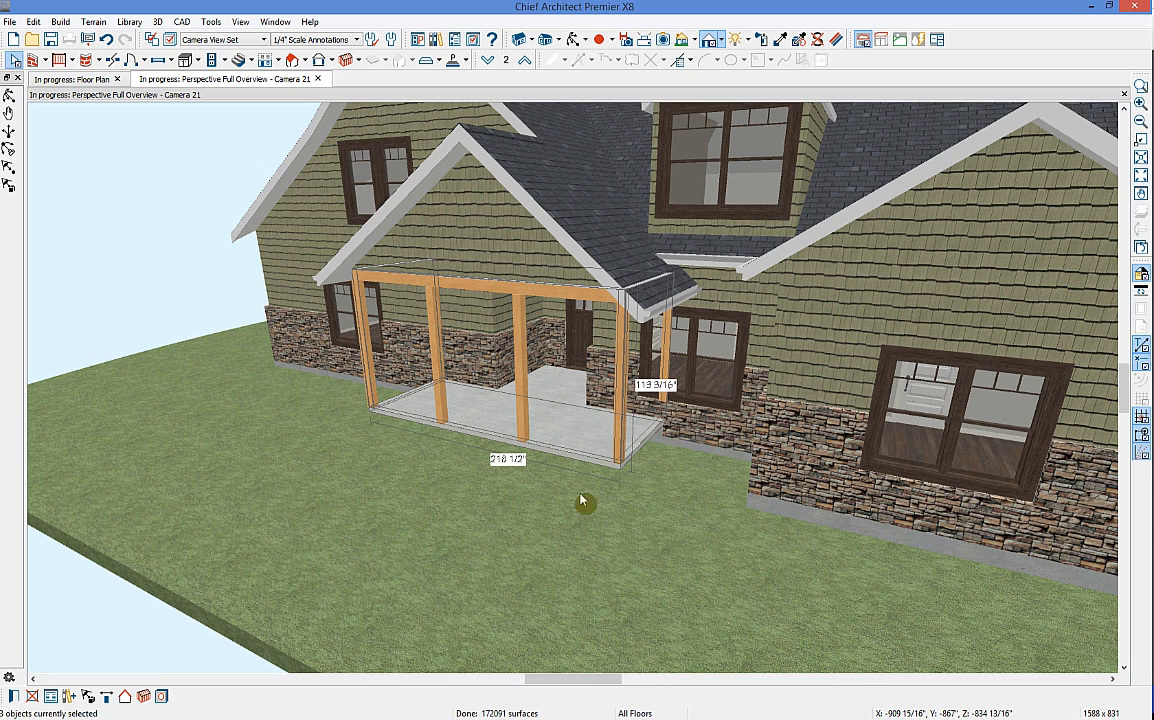
{"action": "key", "text": "Escape"}
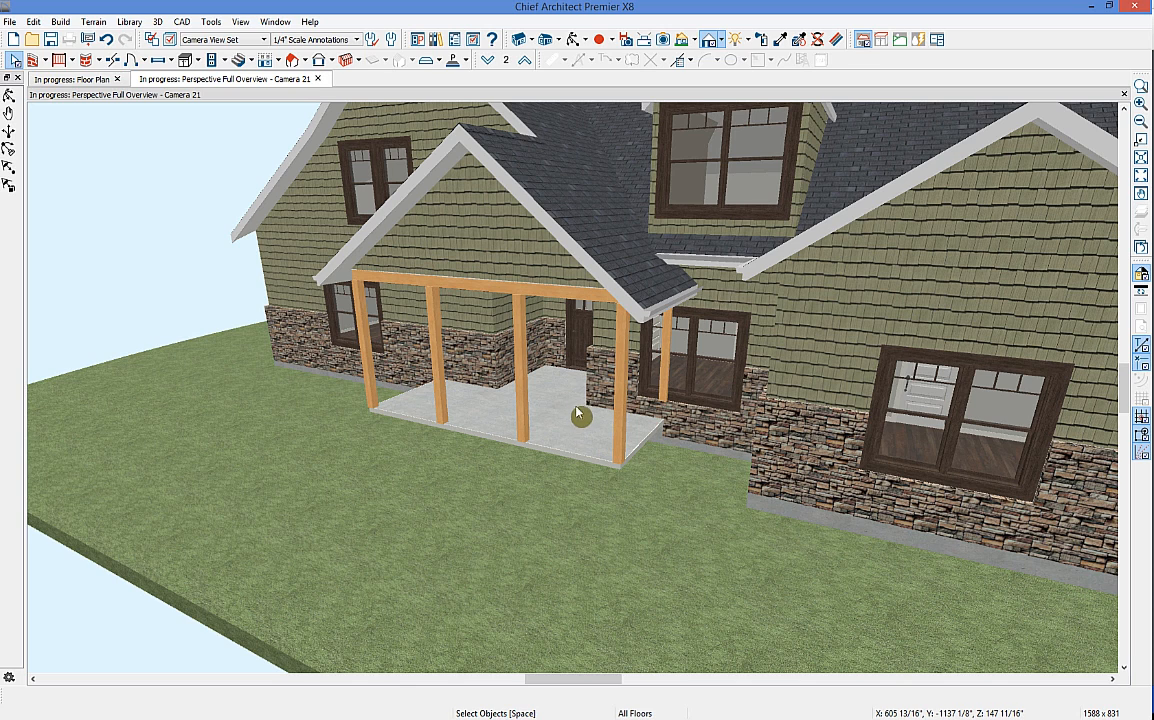
{"action": "left_click", "coordinate": [80, 80]}
Step: Check the side wall up close in the 3D view
{"action": "scroll", "coordinate": [541, 378], "scroll_direction": "up", "scroll_amount": 4}
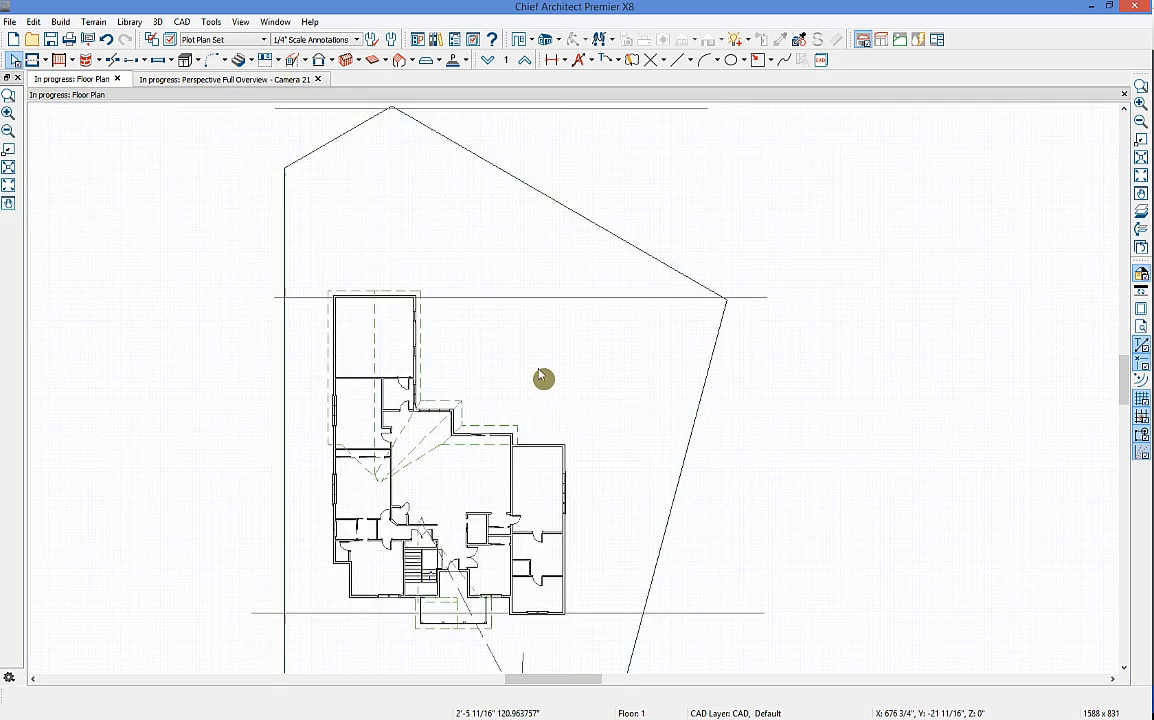
{"action": "left_click", "coordinate": [419, 40]}
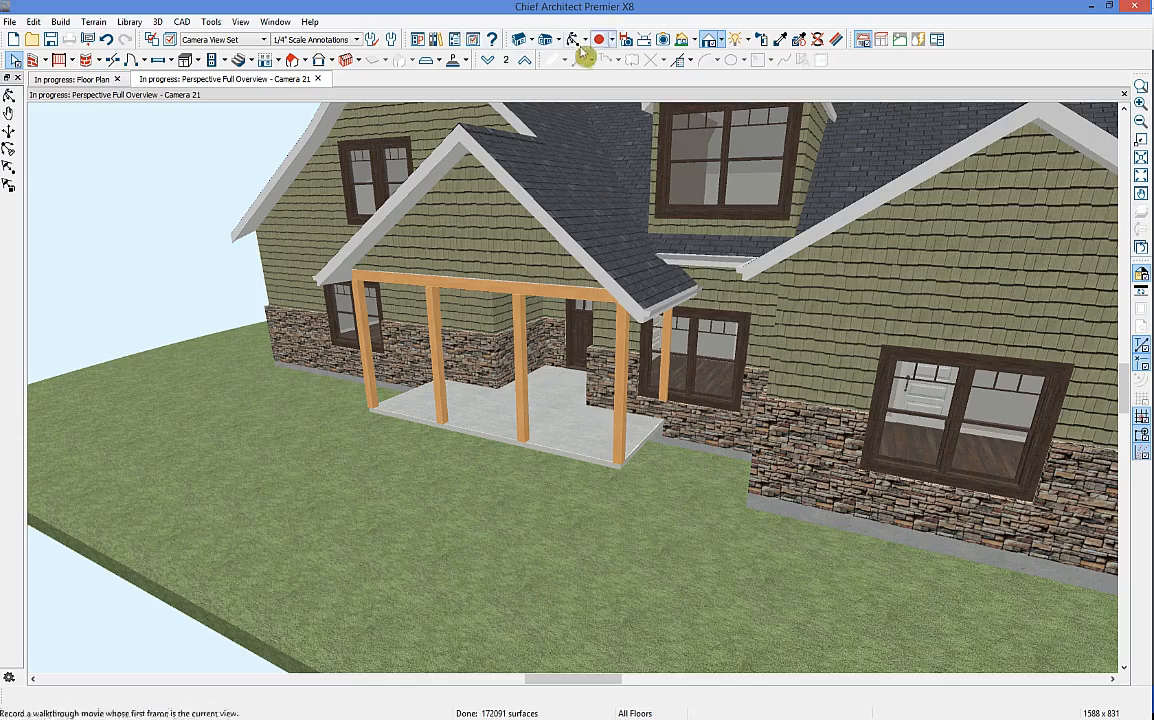
{"action": "left_click_drag", "start_coordinate": [747, 167], "coordinate": [260, 228]}
{"action": "left_click", "coordinate": [100, 79]}
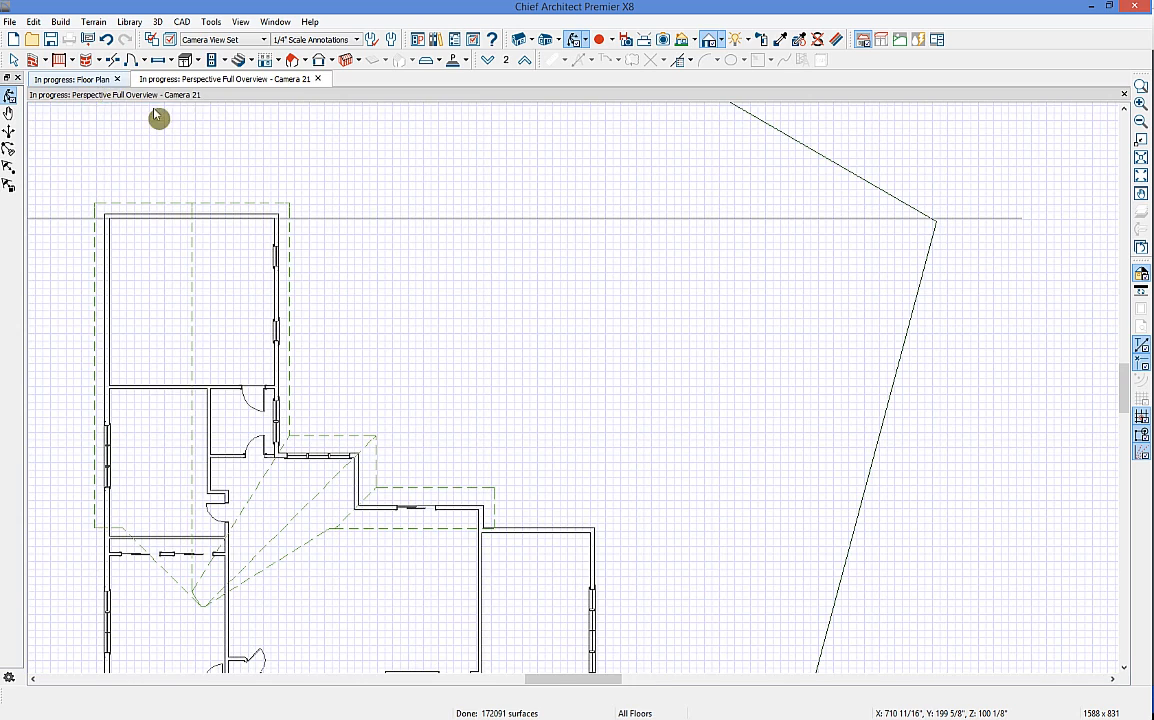
Step: Draw a straight deck railing about 42' east from the house corner, returning to the wall
{"action": "left_click", "coordinate": [73, 62]}
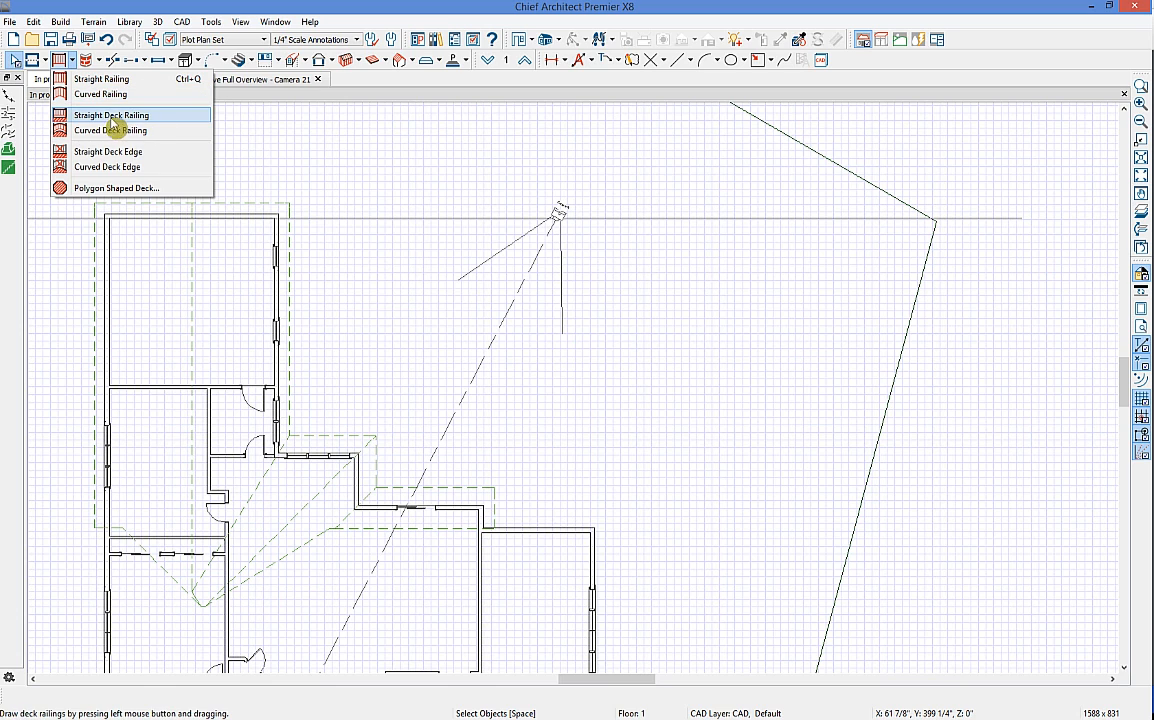
{"action": "left_click", "coordinate": [122, 118]}
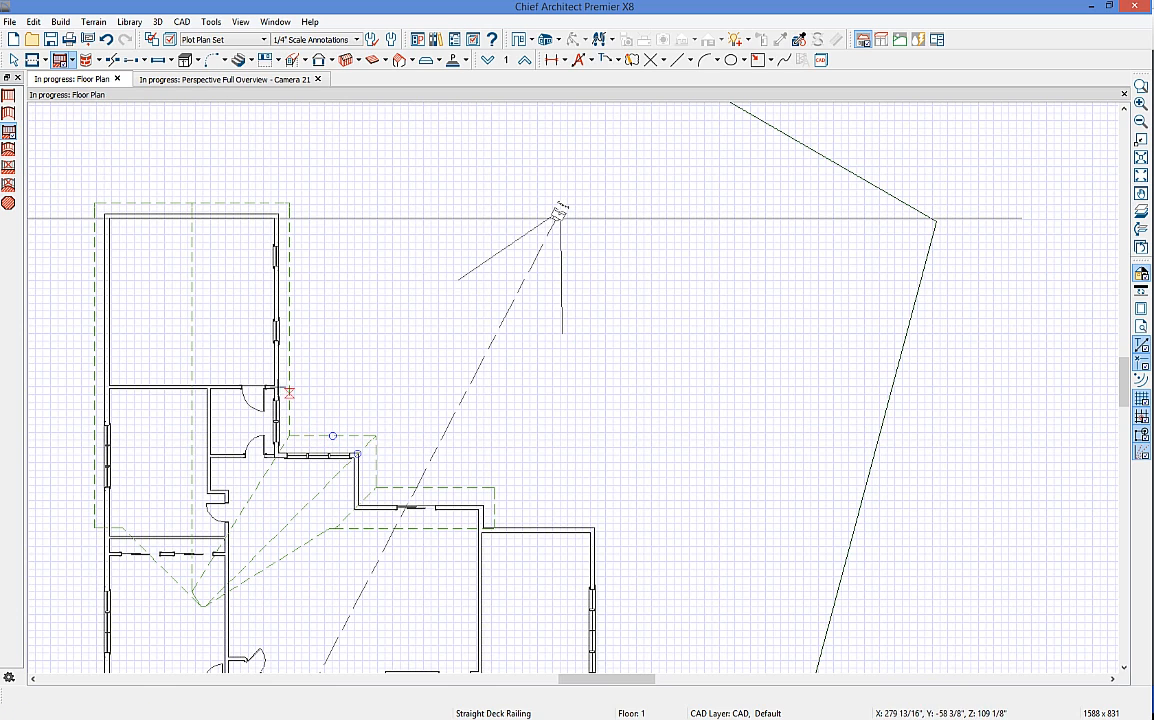
{"action": "left_click_drag", "start_coordinate": [280, 386], "coordinate": [596, 400]}
{"action": "left_click_drag", "start_coordinate": [600, 519], "coordinate": [595, 390]}
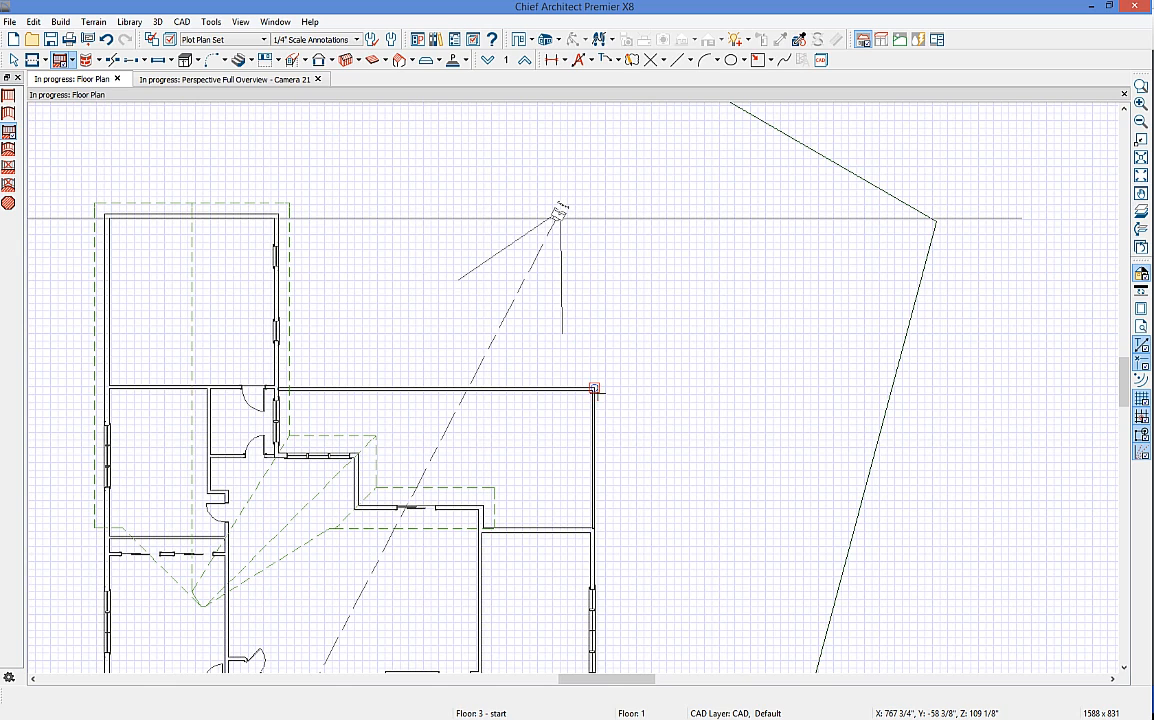
Step: Orbit around the new deck and gable side in 3D, then close the perspective view
{"action": "left_click", "coordinate": [248, 78]}
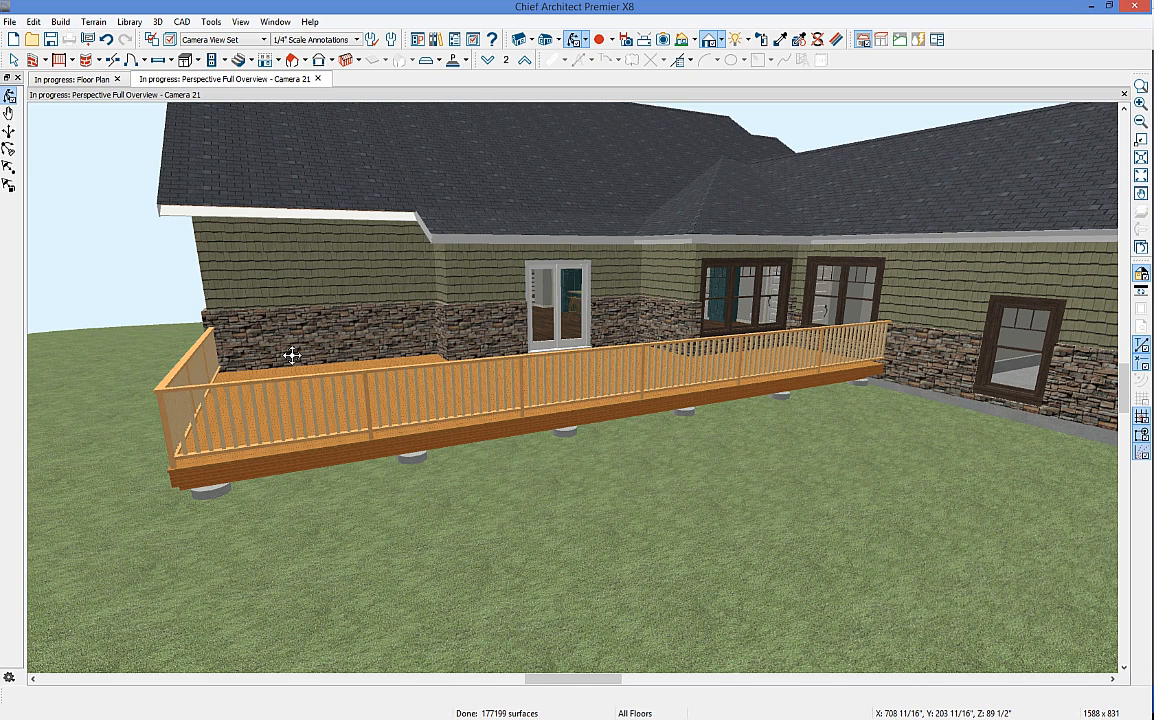
{"action": "left_click_drag", "start_coordinate": [303, 362], "coordinate": [373, 240]}
{"action": "left_click_drag", "start_coordinate": [290, 240], "coordinate": [420, 248]}
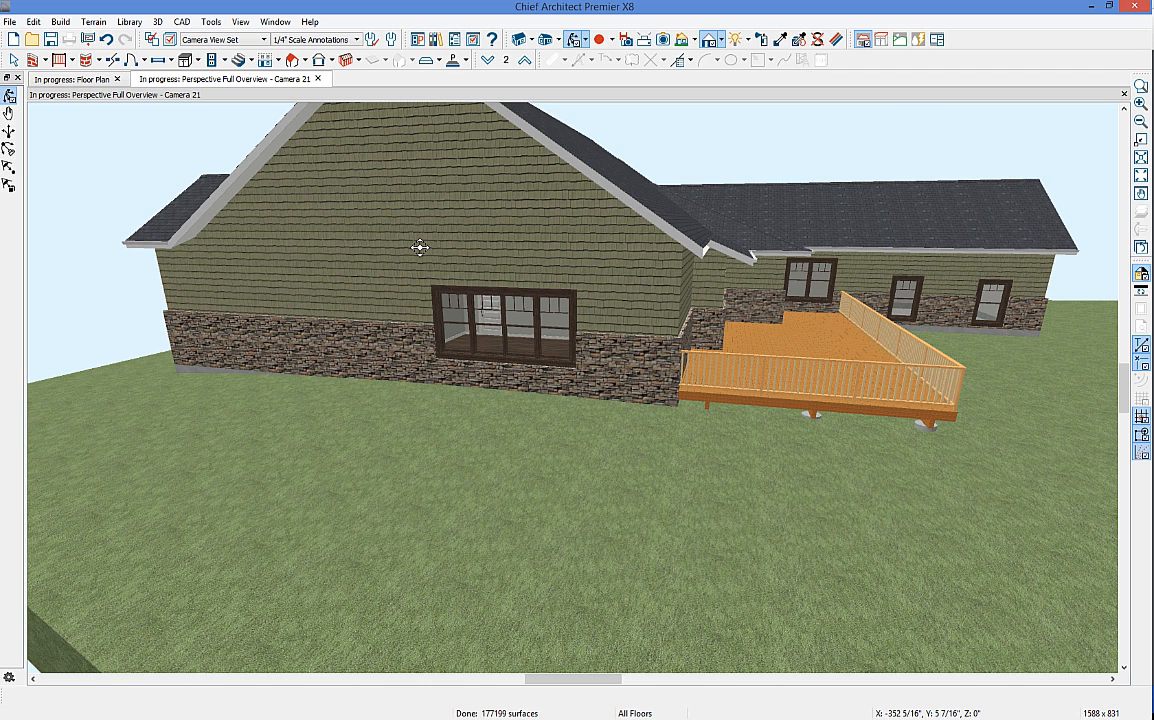
{"action": "left_click_drag", "start_coordinate": [420, 248], "coordinate": [957, 201]}
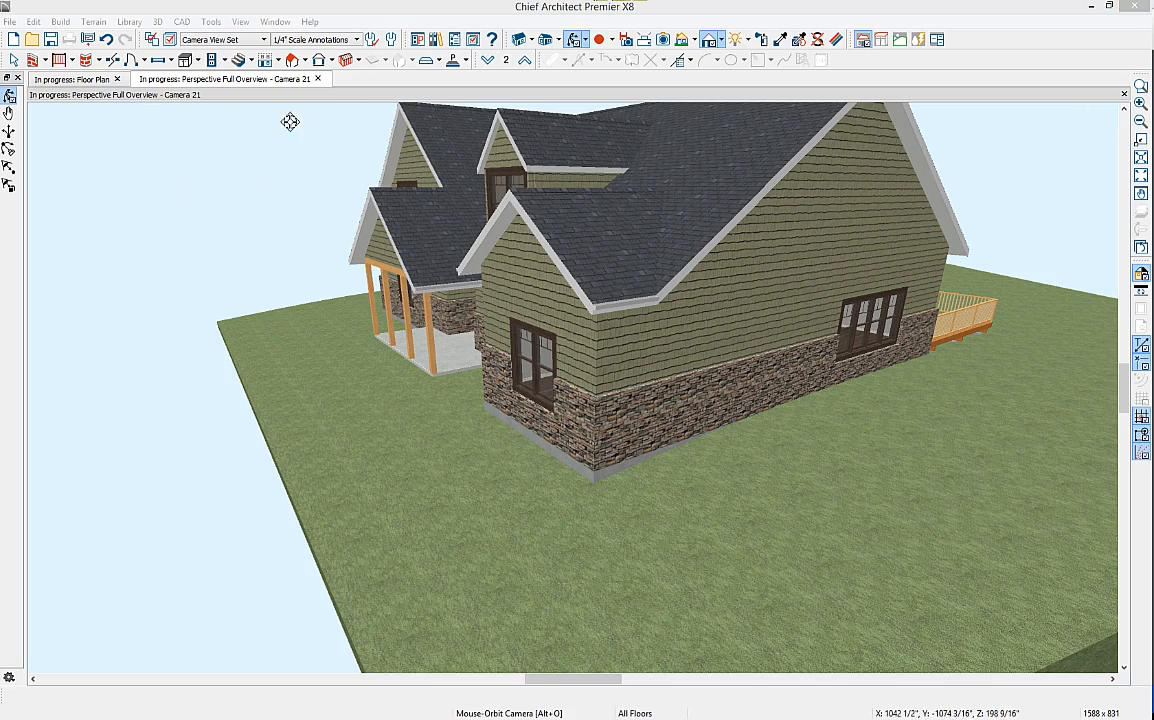
{"action": "left_click", "coordinate": [318, 79]}
{"action": "middle_click_drag", "start_coordinate": [423, 276], "coordinate": [545, 152]}
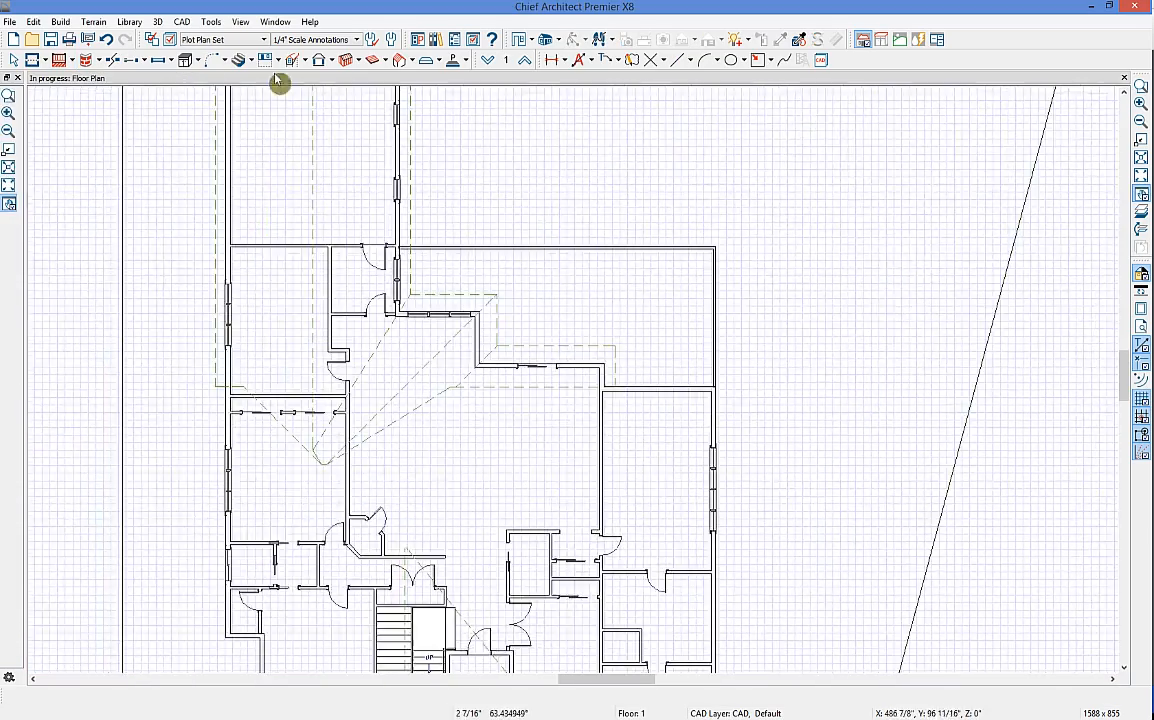
{"action": "left_click", "coordinate": [227, 40]}
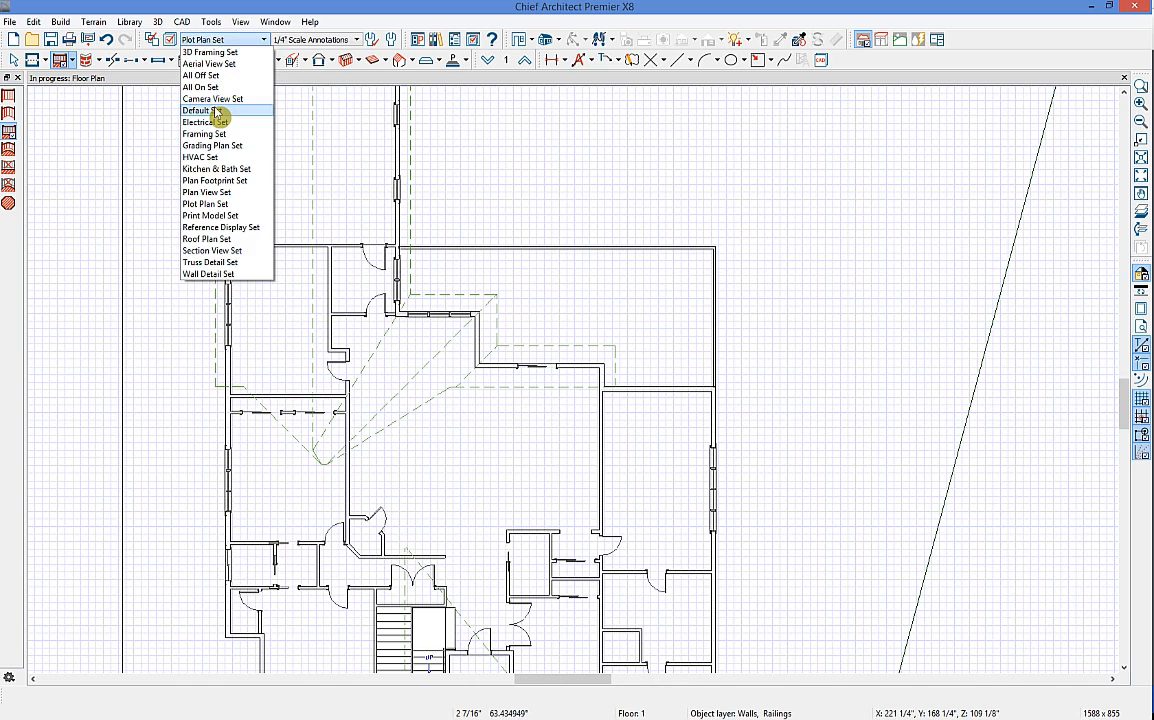
{"action": "left_click", "coordinate": [217, 116]}
{"action": "scroll", "coordinate": [263, 144], "scroll_direction": "down", "scroll_amount": 2}
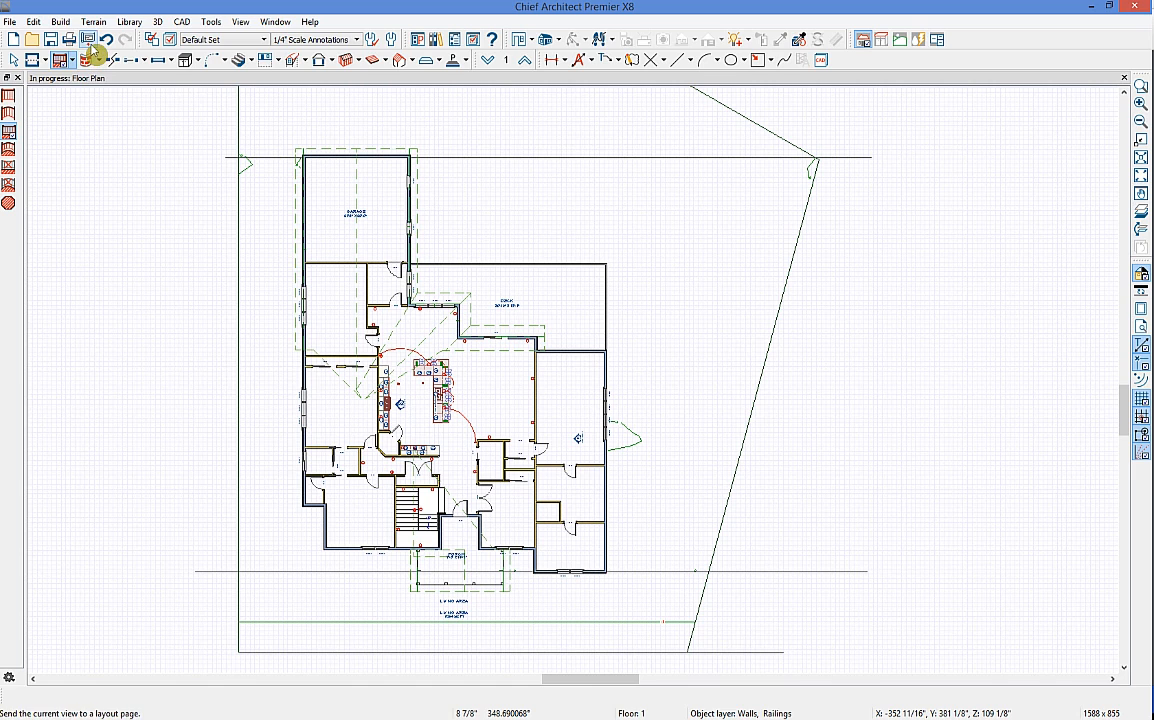
{"action": "left_click", "coordinate": [10, 22]}
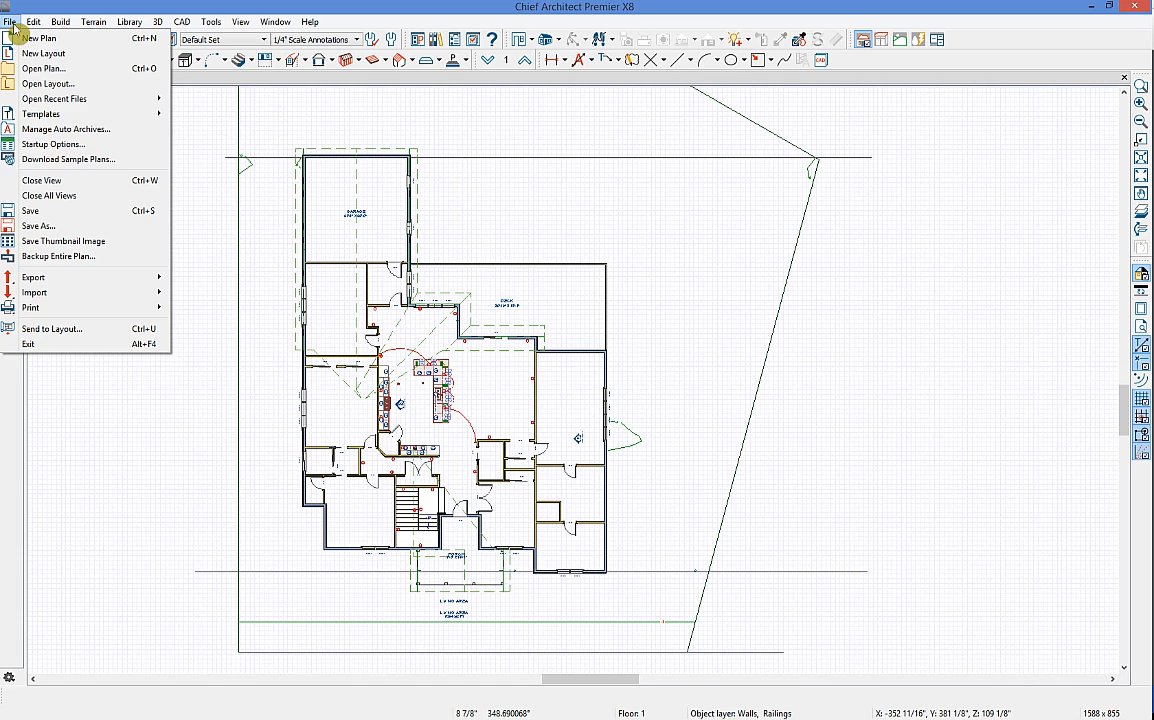
{"action": "left_click", "coordinate": [70, 54]}
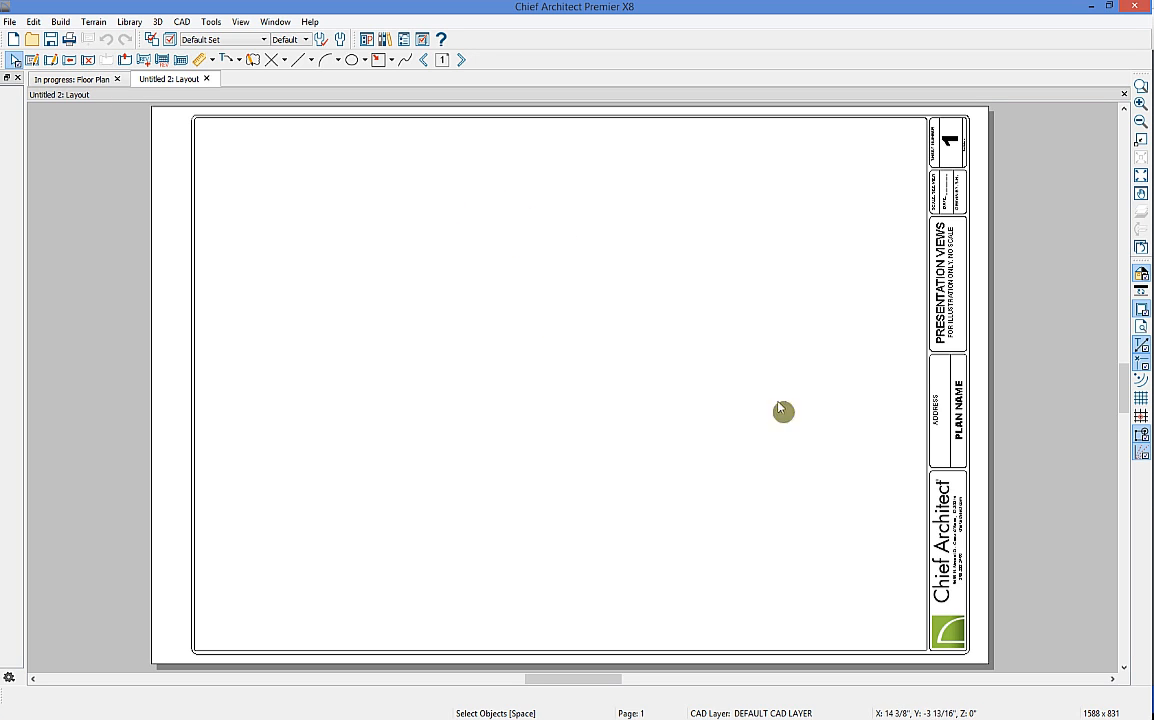
{"action": "scroll", "coordinate": [990, 340], "scroll_direction": "up", "scroll_amount": 3}
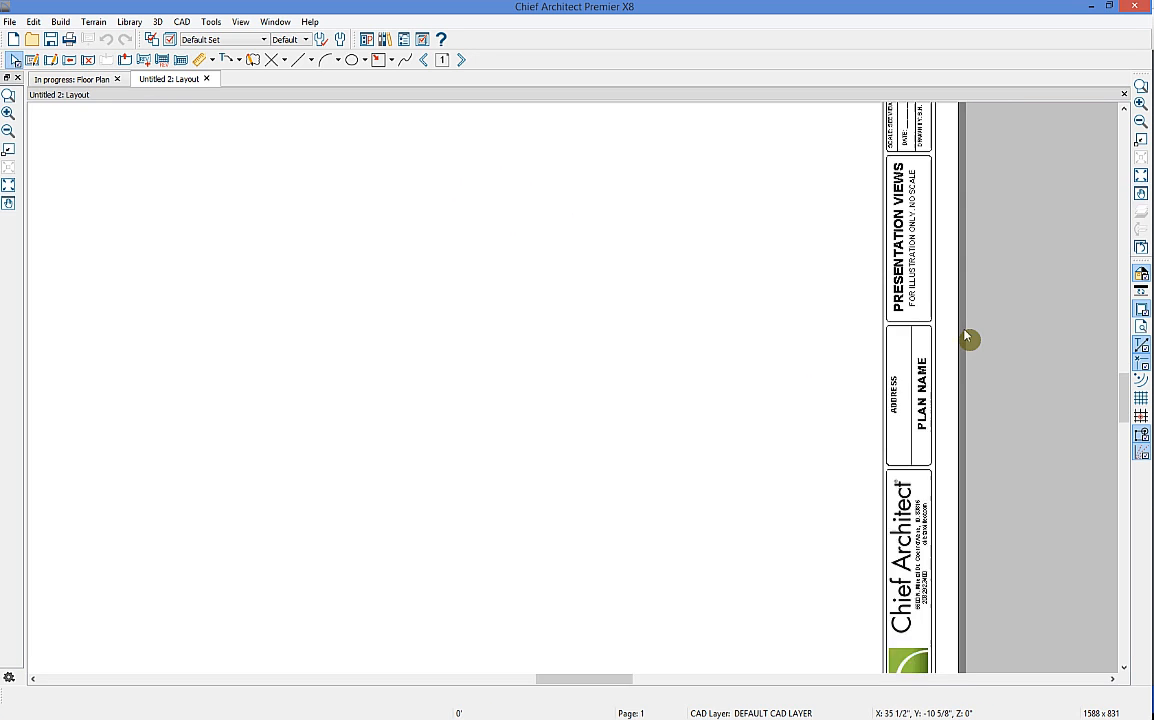
{"action": "scroll", "coordinate": [906, 470], "scroll_direction": "down", "scroll_amount": 2}
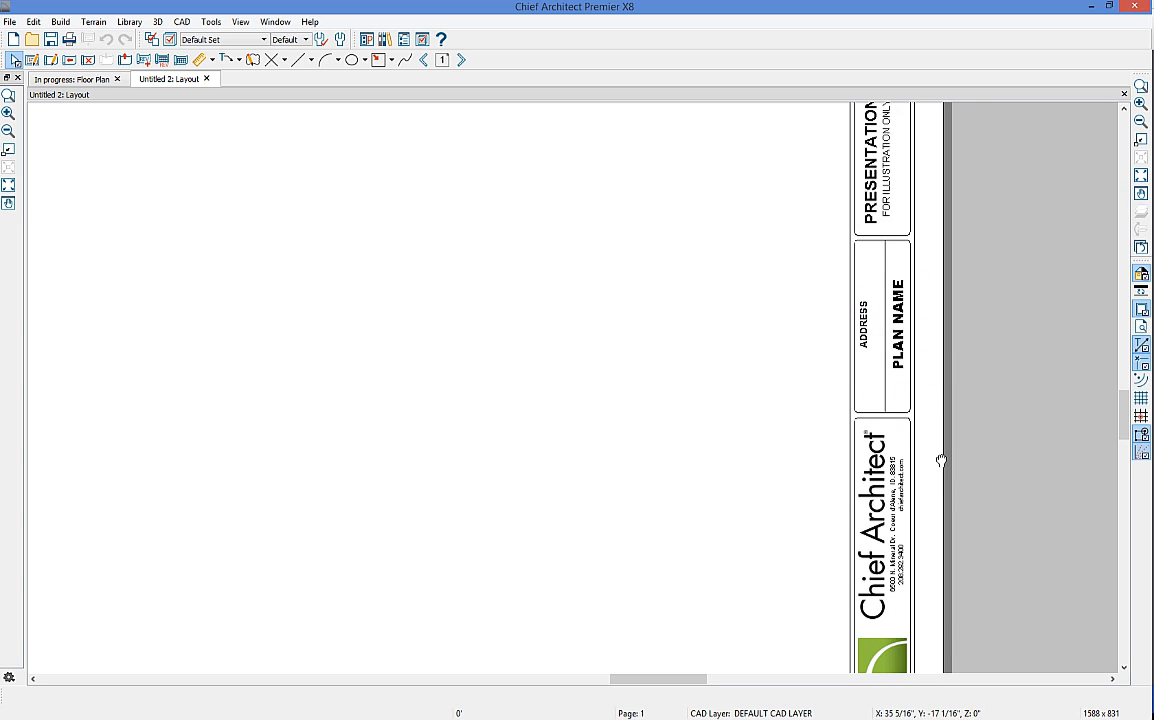
{"action": "scroll", "coordinate": [910, 540], "scroll_direction": "down", "scroll_amount": 1}
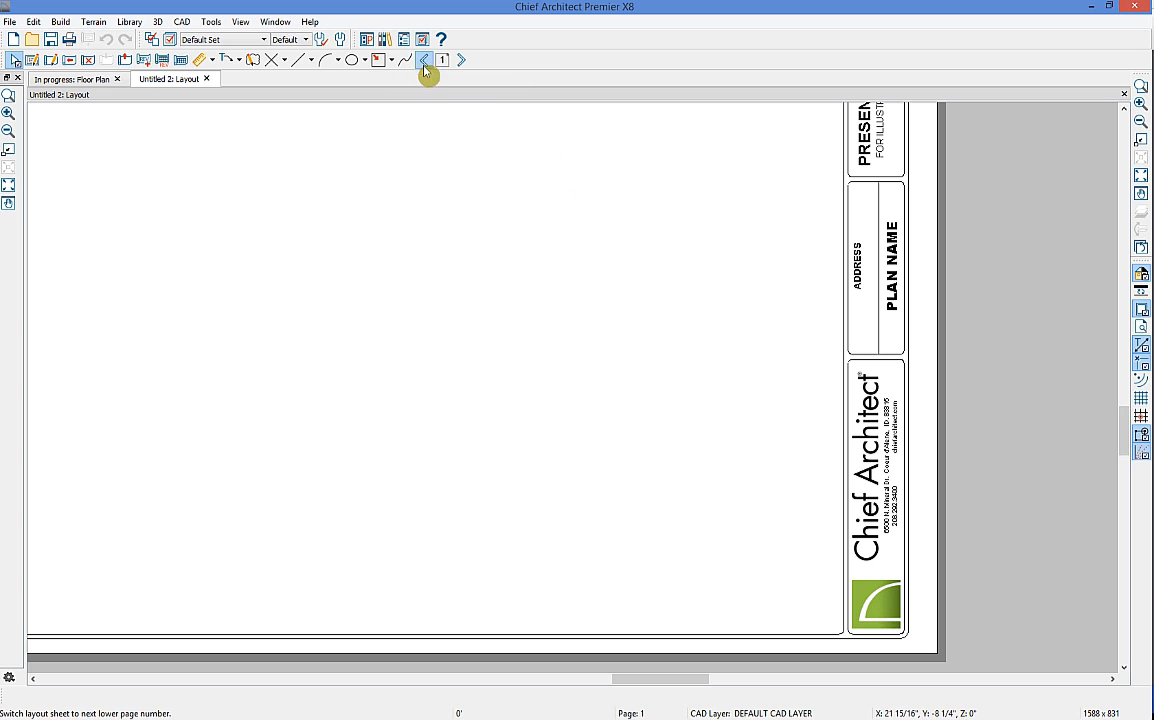
{"action": "left_click", "coordinate": [906, 309]}
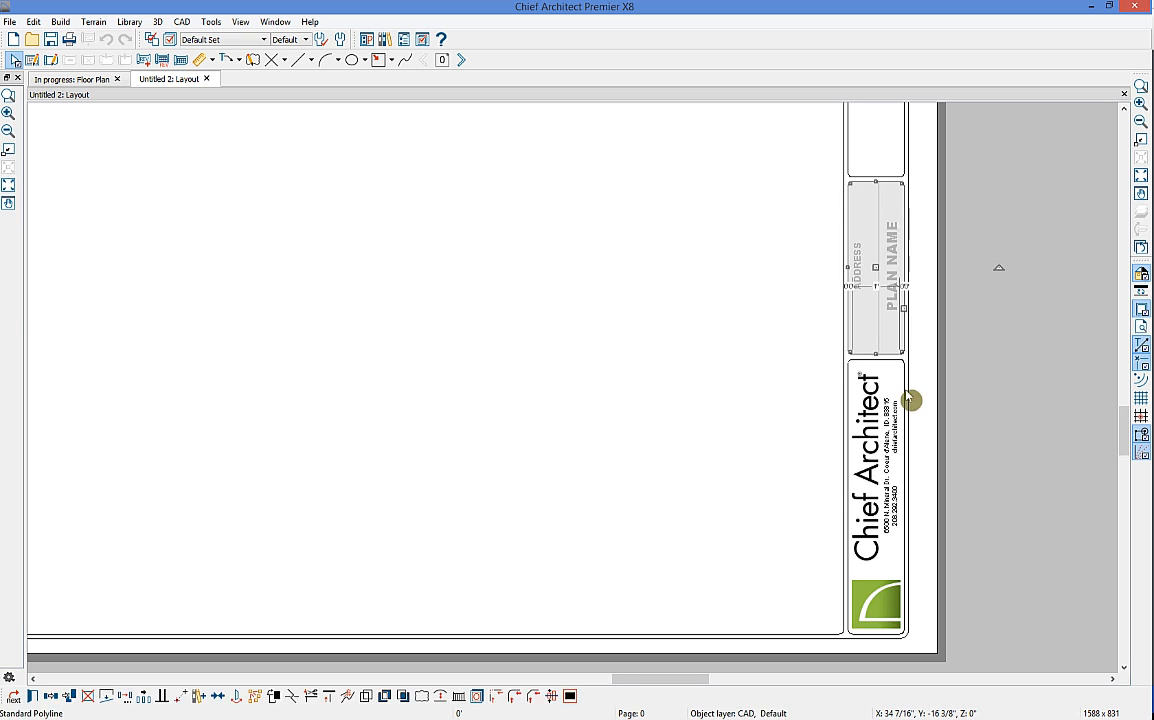
{"action": "left_click", "coordinate": [905, 399]}
{"action": "left_click", "coordinate": [752, 445]}
{"action": "scroll", "coordinate": [755, 352], "scroll_direction": "down", "scroll_amount": 2}
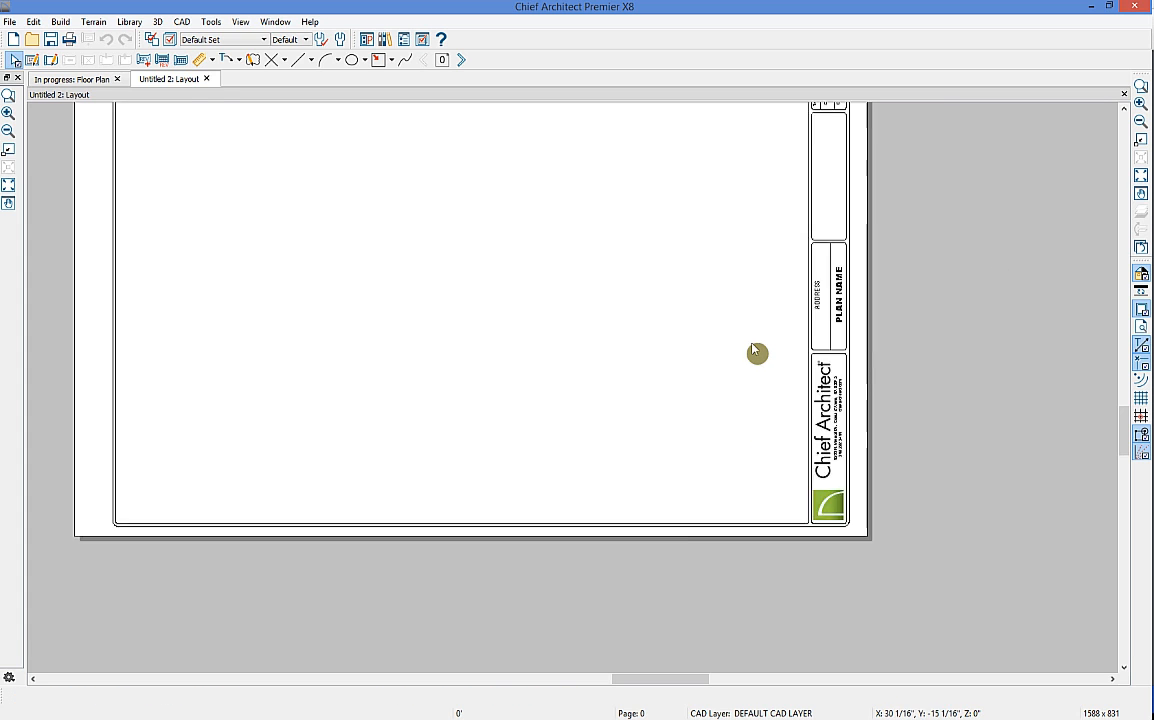
{"action": "middle_click_drag", "start_coordinate": [691, 251], "coordinate": [703, 318]}
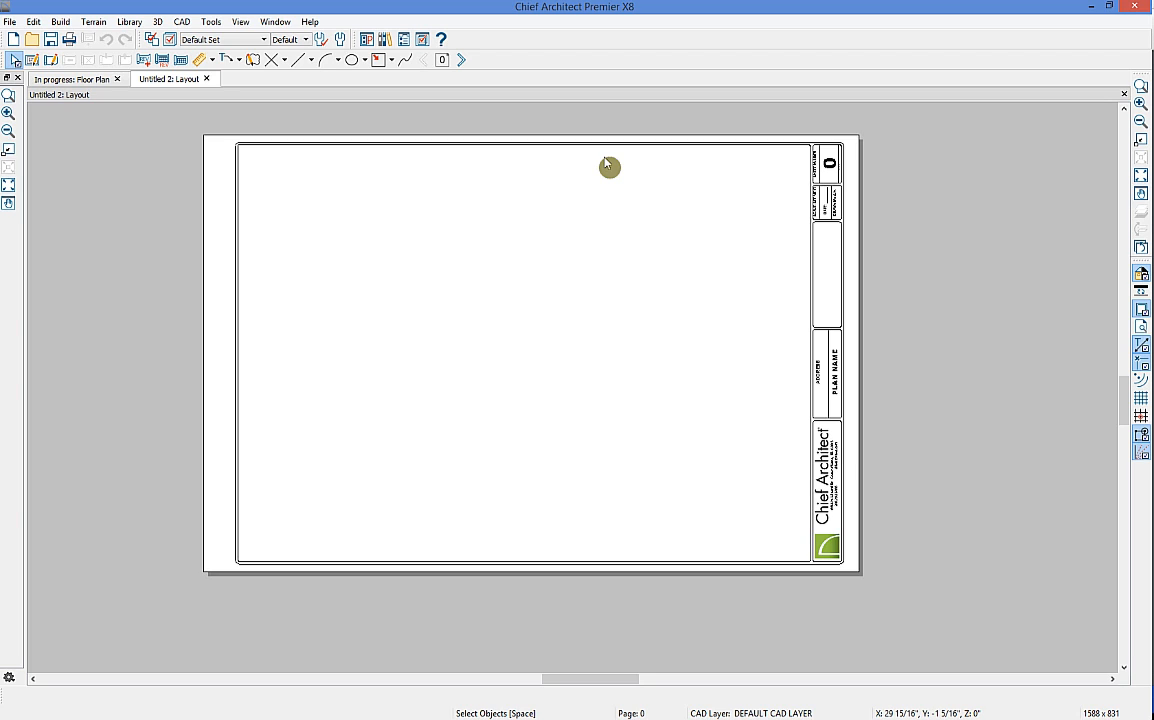
{"action": "left_click", "coordinate": [465, 61]}
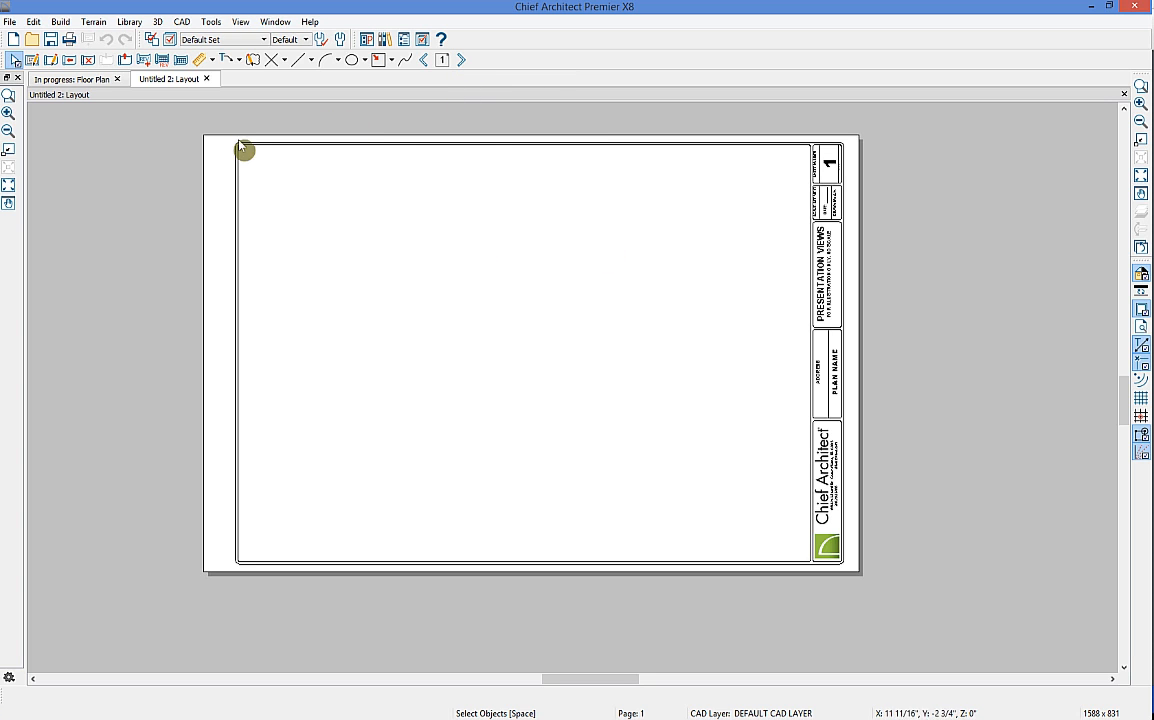
Step: Create a front elevation camera of the house shown as black-and-white line drawing
{"action": "left_click", "coordinate": [72, 78]}
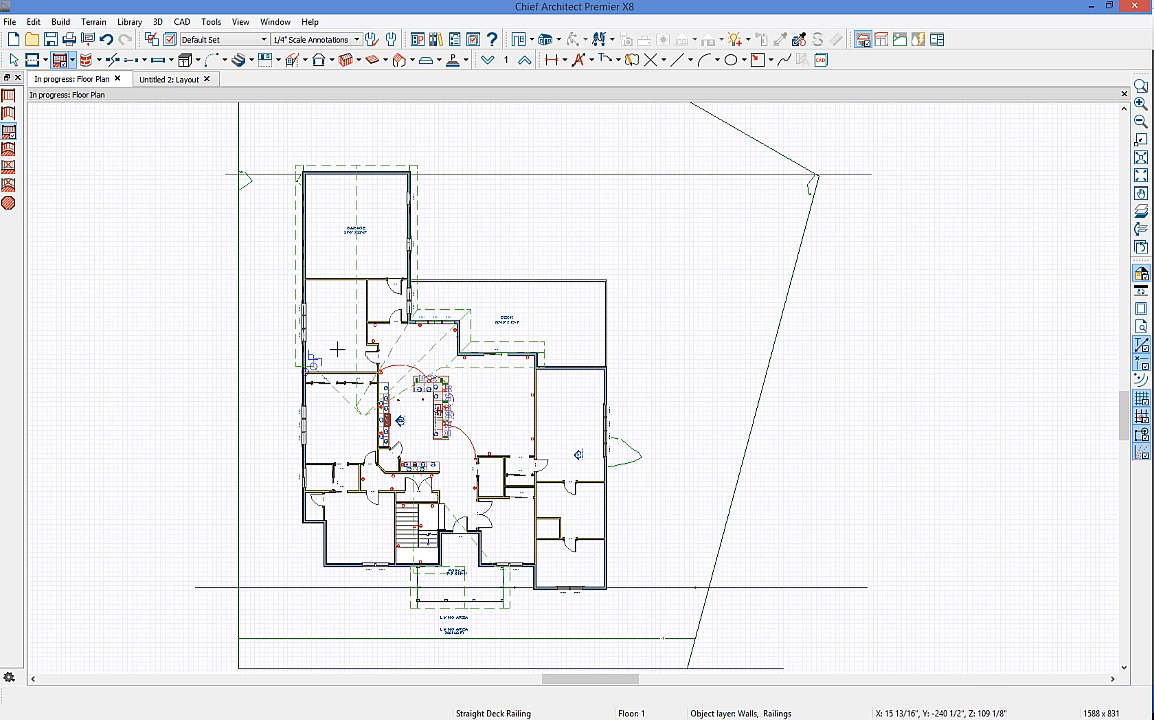
{"action": "middle_click_drag", "start_coordinate": [370, 354], "coordinate": [432, 334]}
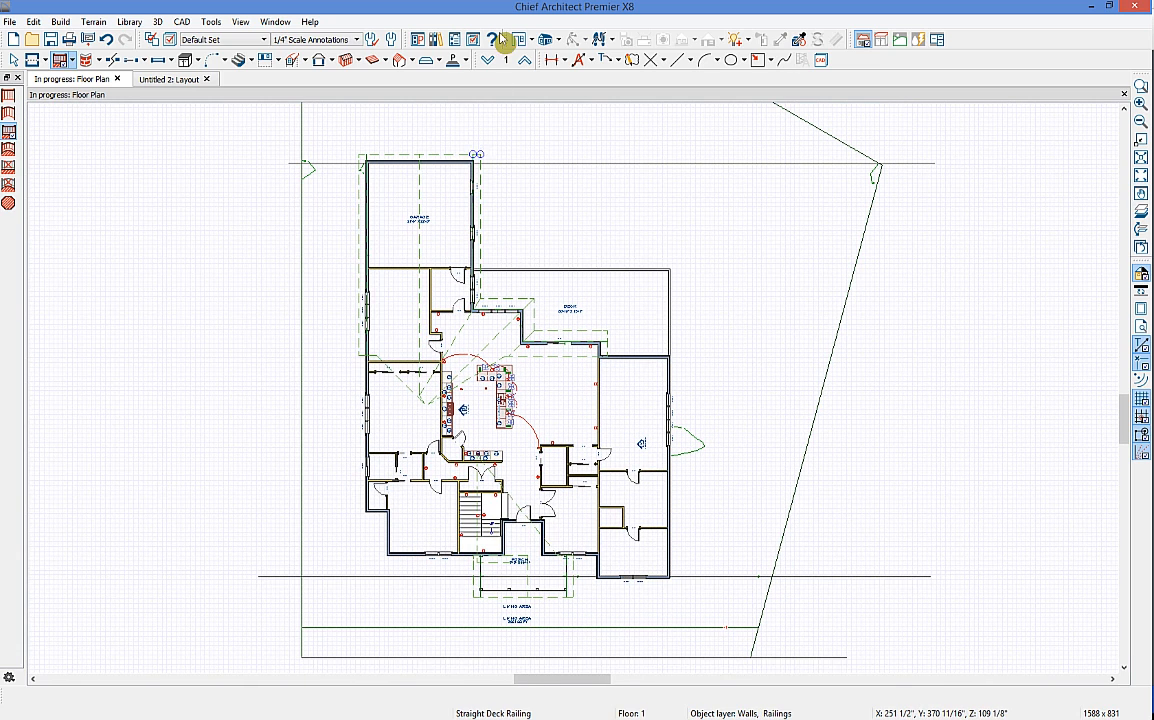
{"action": "left_click", "coordinate": [533, 42]}
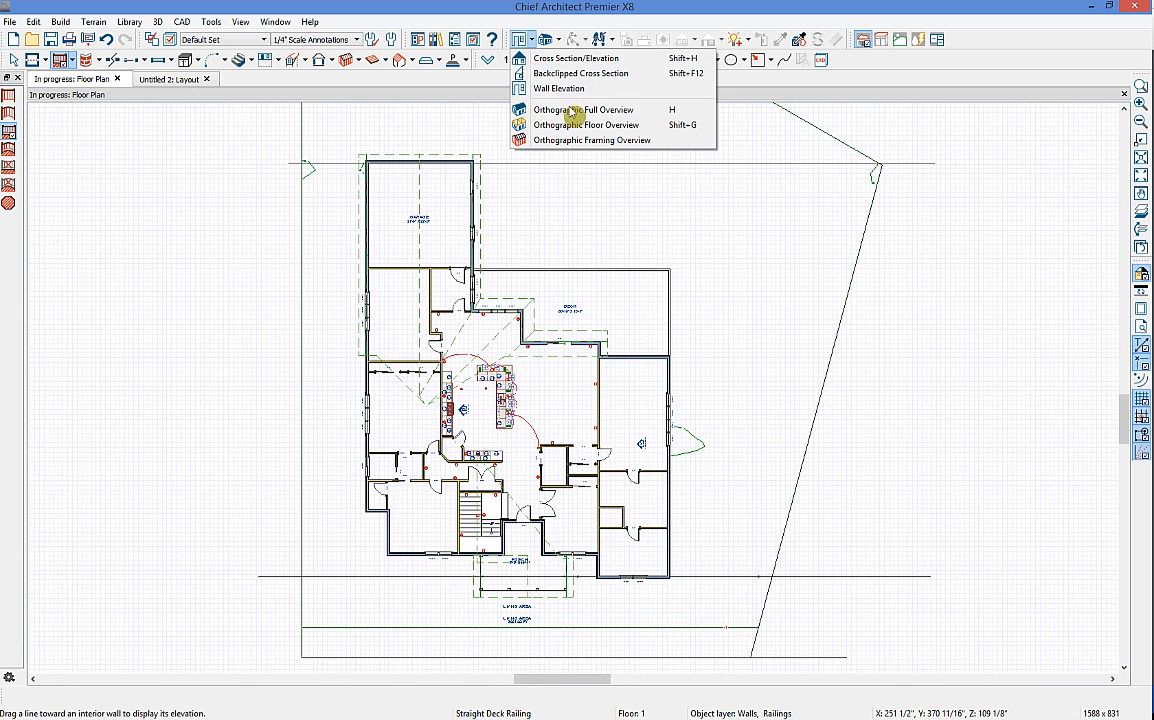
{"action": "left_click", "coordinate": [556, 59]}
{"action": "left_click_drag", "start_coordinate": [518, 643], "coordinate": [518, 504]}
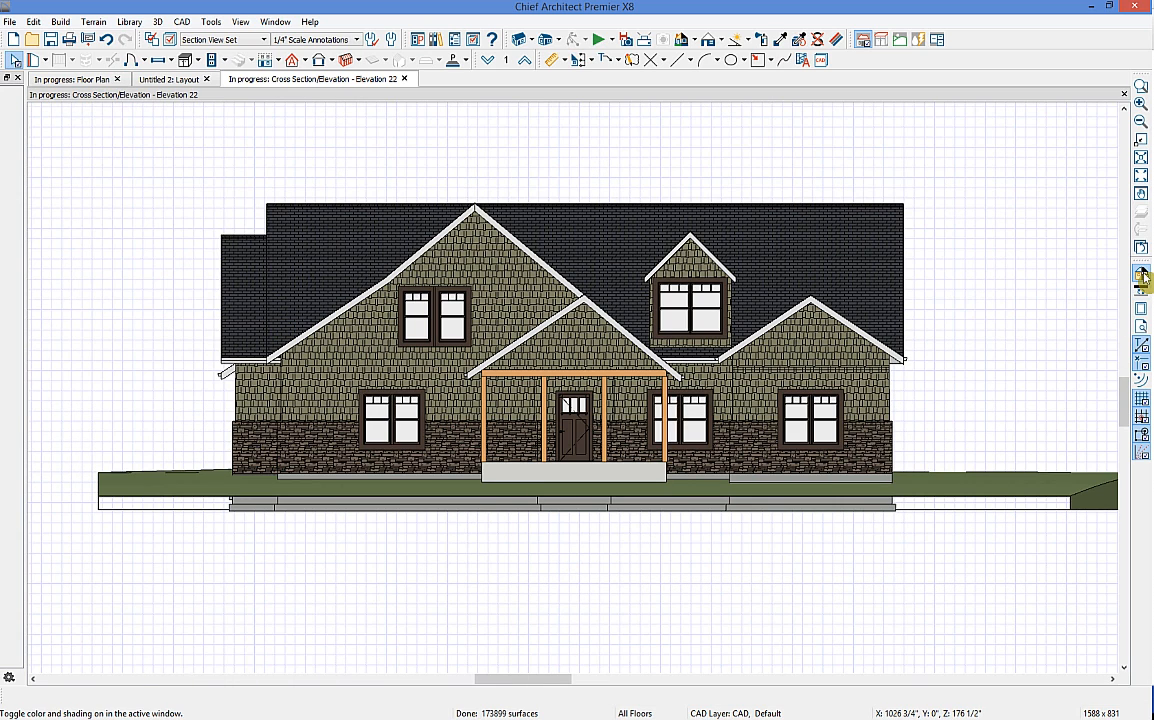
{"action": "left_click", "coordinate": [1141, 274]}
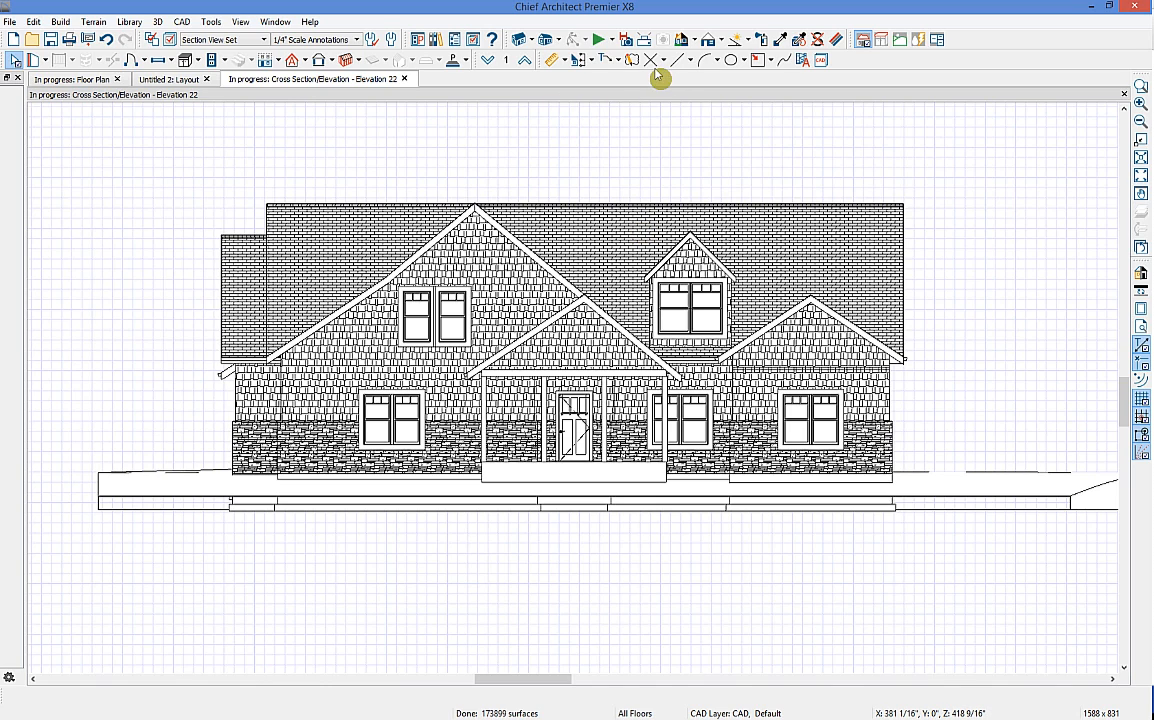
Step: Add automatic story pole dimensions and pan to bring the level labels into view
{"action": "left_click", "coordinate": [591, 60]}
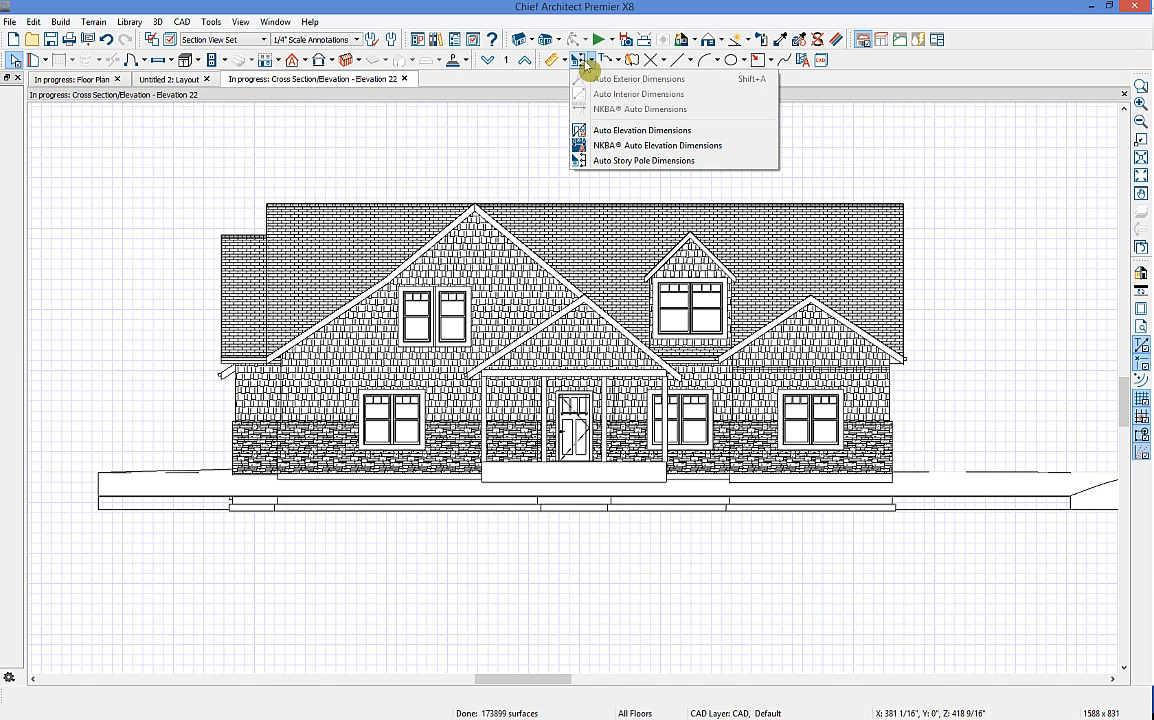
{"action": "left_click", "coordinate": [601, 161]}
{"action": "scroll", "coordinate": [250, 302], "scroll_direction": "down", "scroll_amount": 2}
{"action": "scroll", "coordinate": [305, 305], "scroll_direction": "up", "scroll_amount": 4}
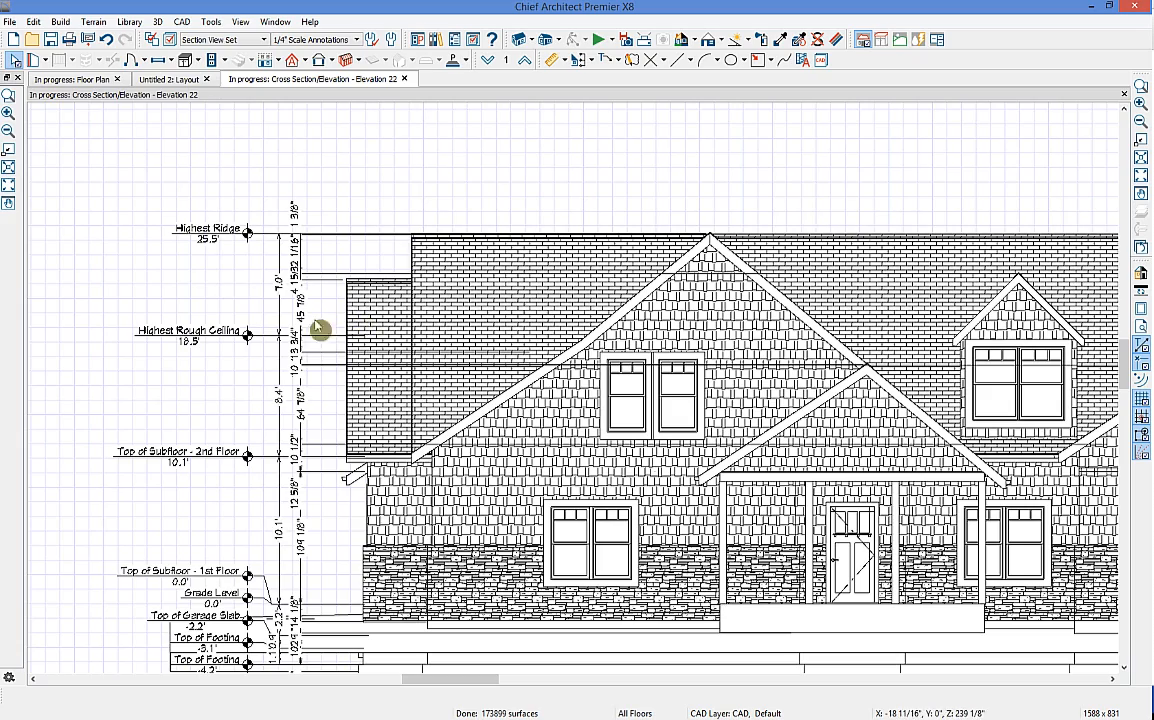
{"action": "middle_click_drag", "start_coordinate": [262, 419], "coordinate": [286, 325]}
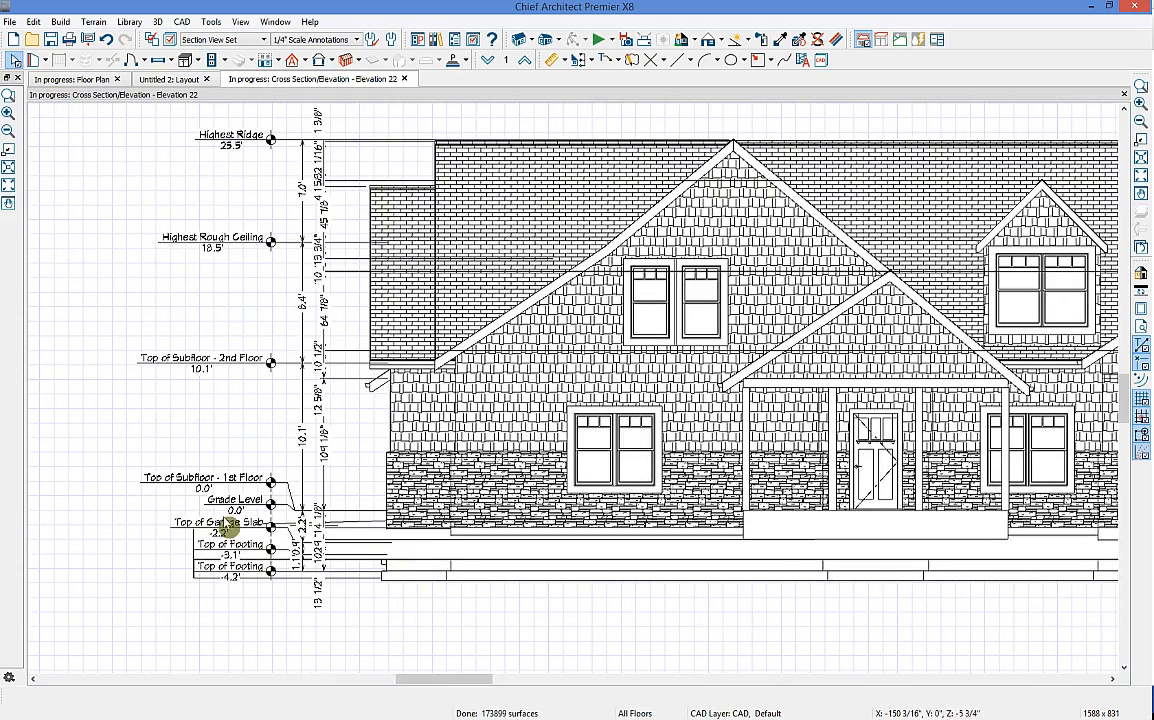
{"action": "middle_click_drag", "start_coordinate": [737, 452], "coordinate": [626, 456]}
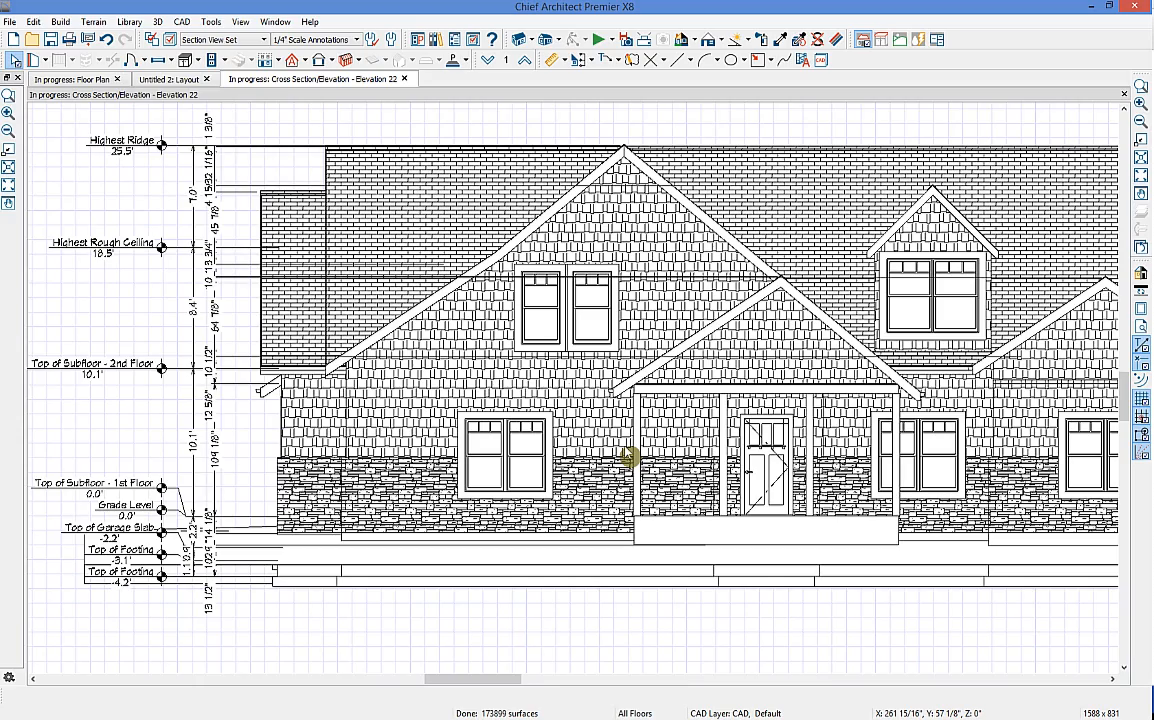
{"action": "scroll", "coordinate": [632, 452], "scroll_direction": "down", "scroll_amount": 4}
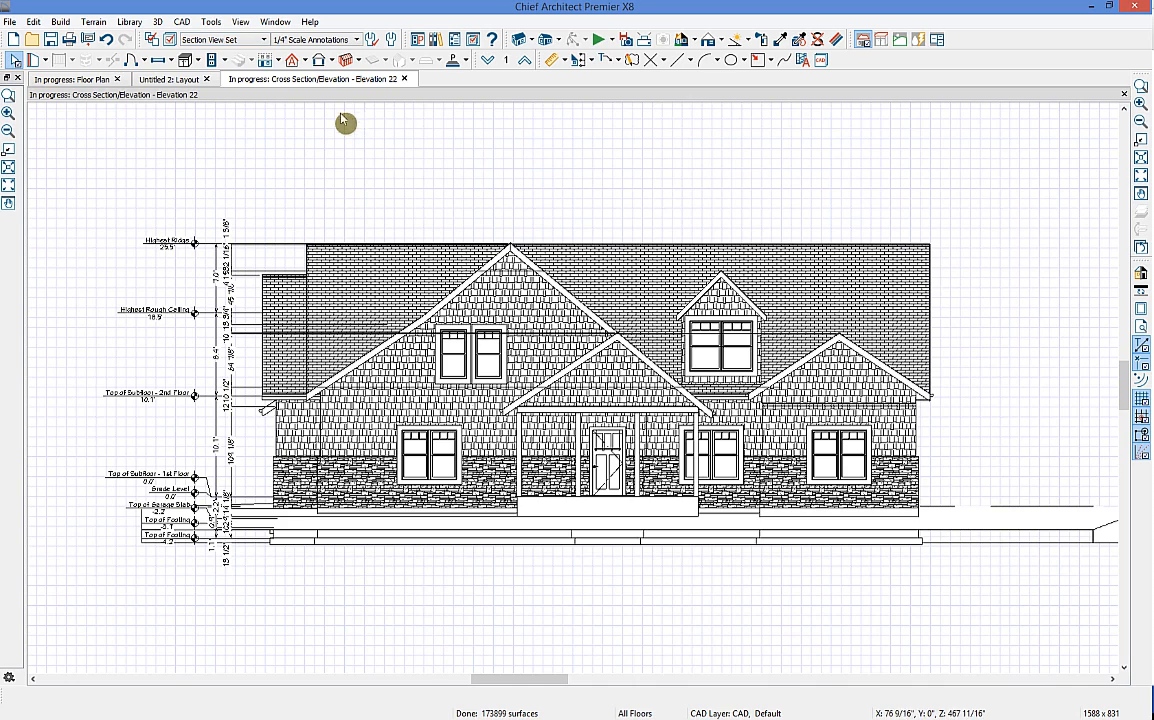
Step: Send the front elevation to layout page 1
{"action": "left_click", "coordinate": [89, 45]}
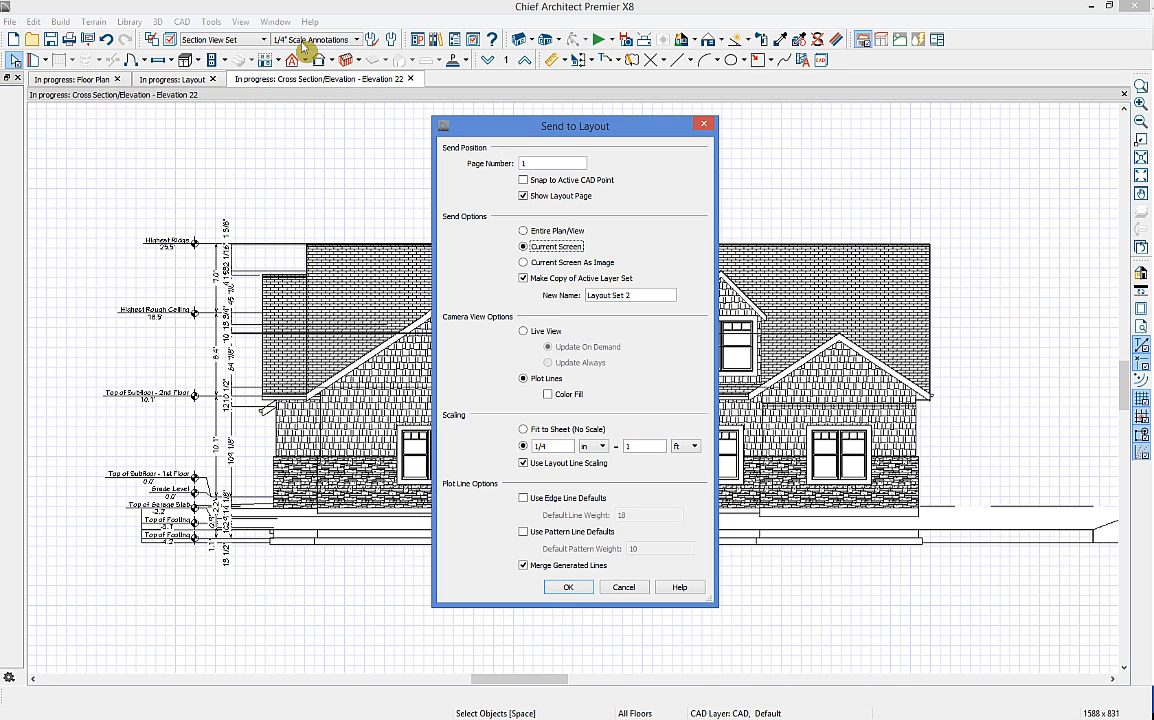
{"action": "left_click", "coordinate": [567, 587]}
{"action": "left_click", "coordinate": [716, 403]}
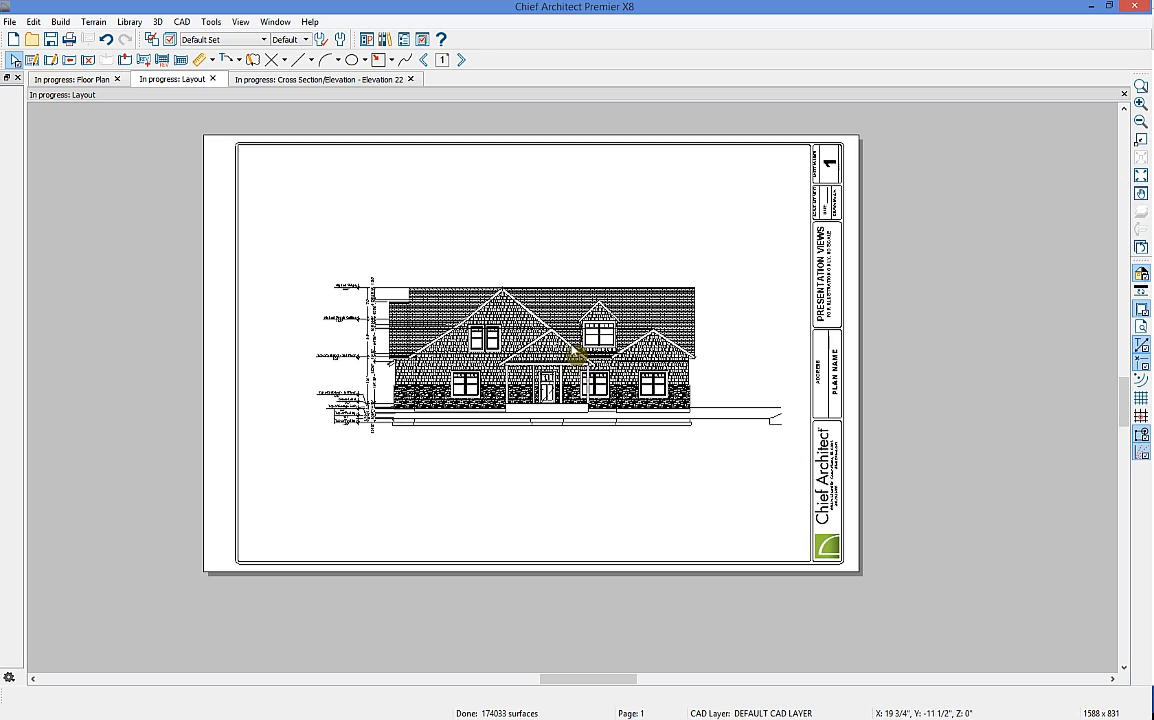
Step: Move the elevation box near the sheet's top and crop it tightly around the house
{"action": "left_click", "coordinate": [629, 324]}
{"action": "left_click_drag", "start_coordinate": [502, 316], "coordinate": [467, 244]}
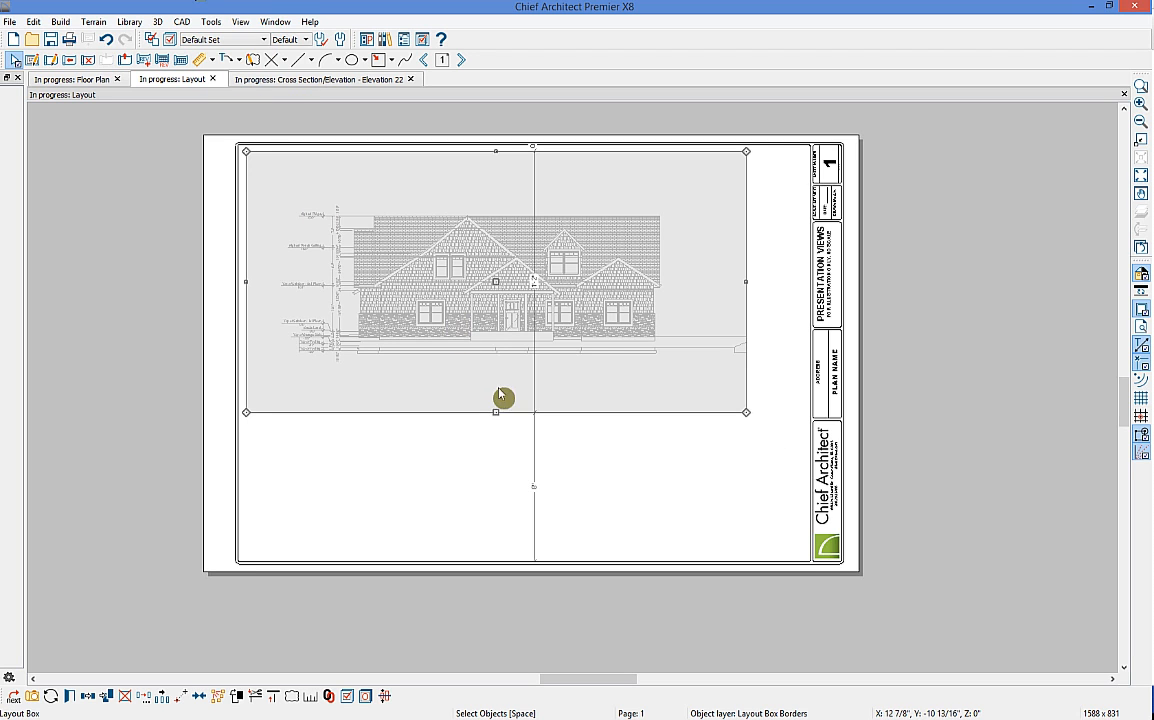
{"action": "left_click_drag", "start_coordinate": [497, 416], "coordinate": [497, 363]}
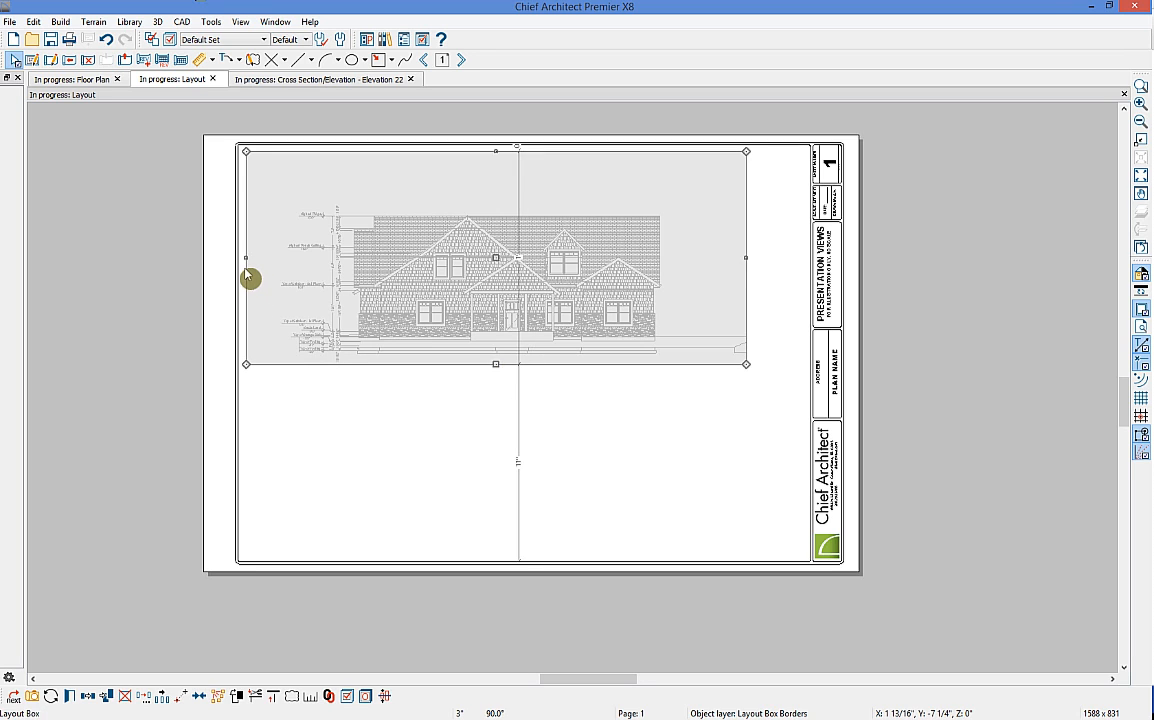
{"action": "left_click", "coordinate": [253, 263]}
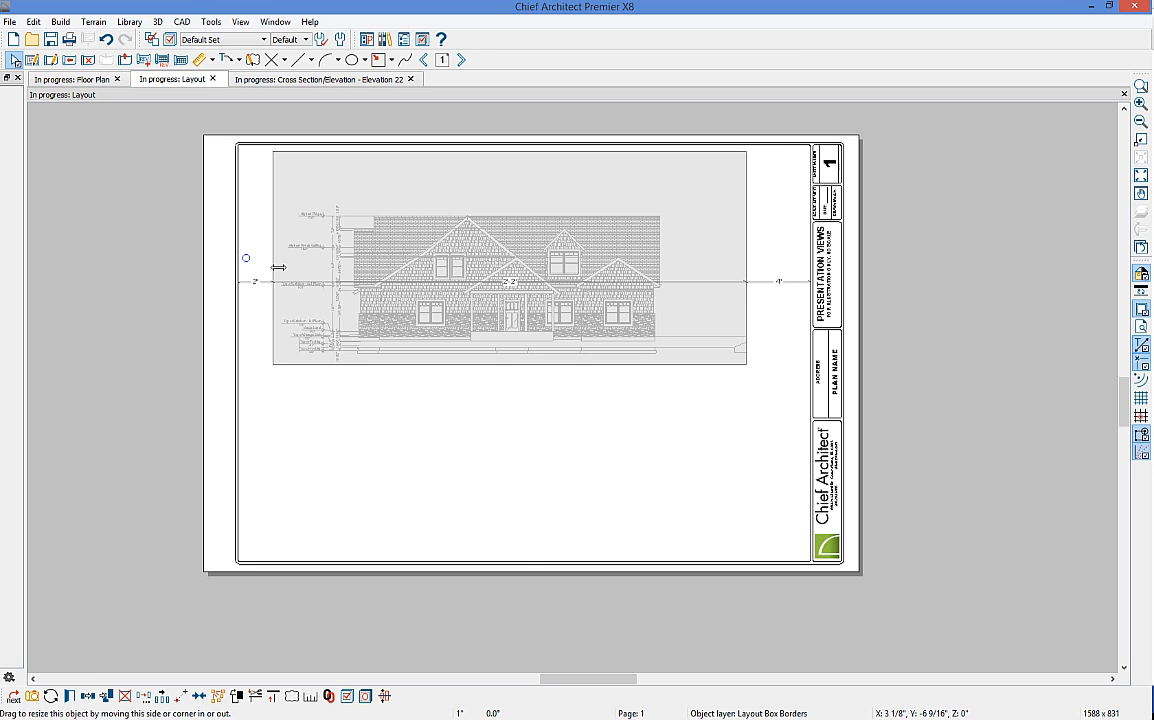
{"action": "left_click_drag", "start_coordinate": [510, 151], "coordinate": [510, 192]}
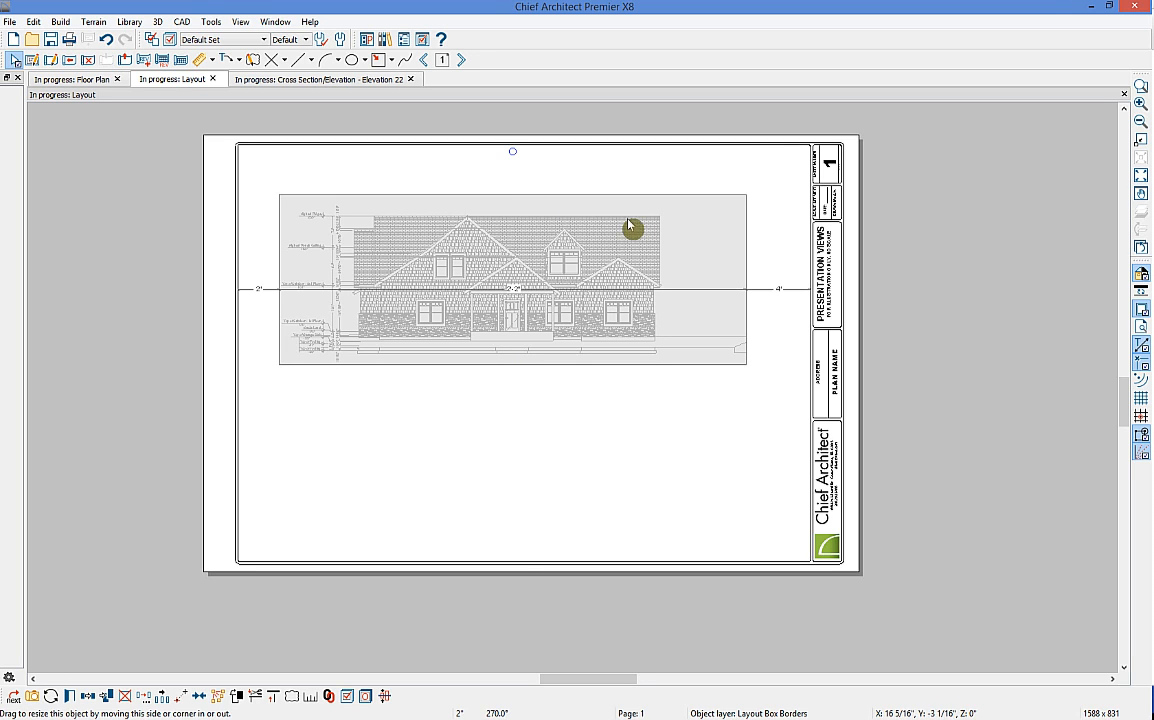
{"action": "left_click_drag", "start_coordinate": [744, 280], "coordinate": [686, 280]}
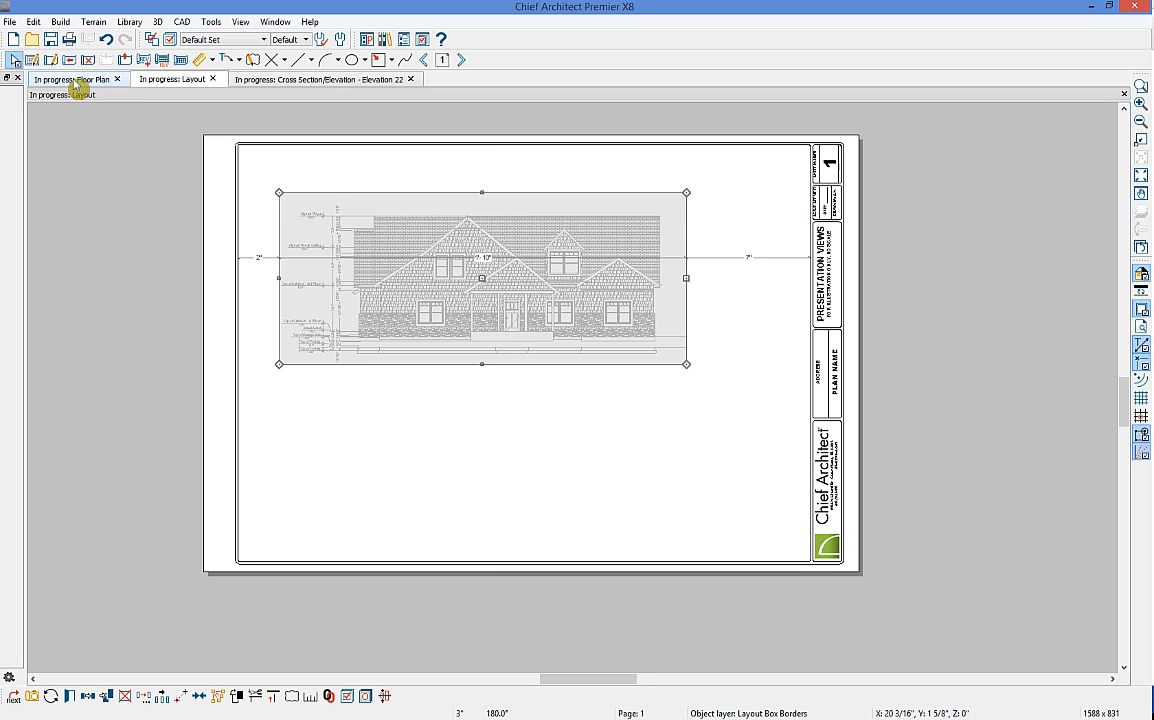
{"action": "left_click", "coordinate": [80, 80]}
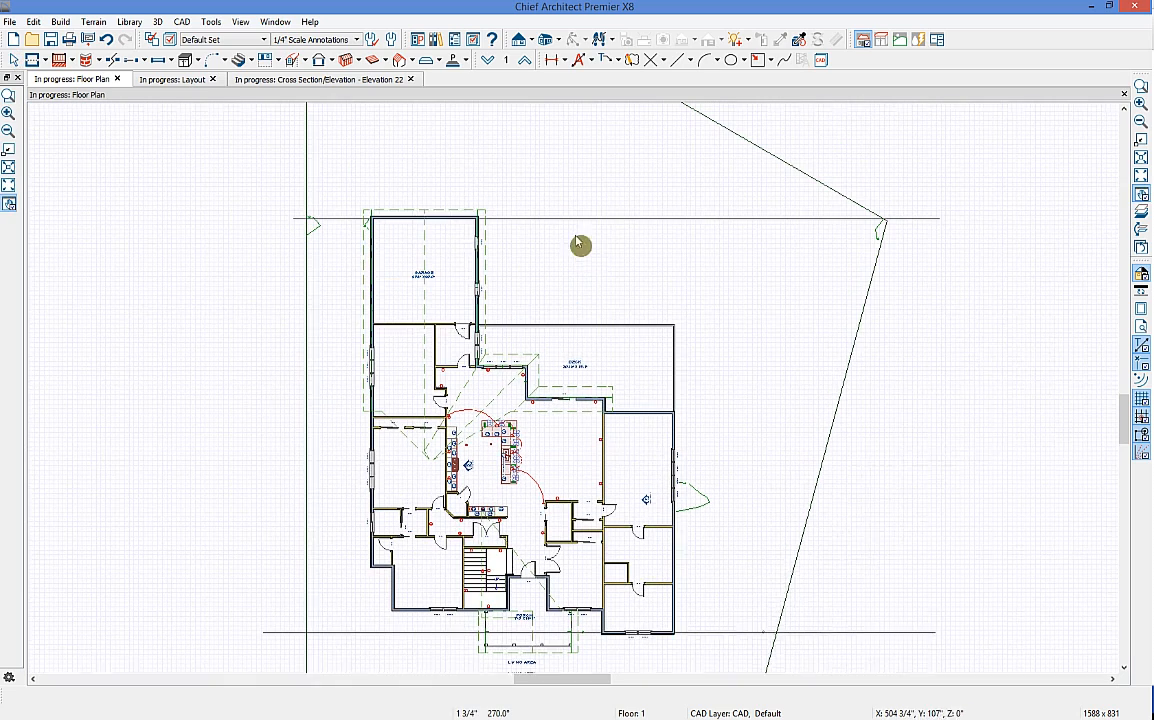
Step: Draw a second elevation camera aimed at the deck side and show it in black-and-white lines
{"action": "left_click", "coordinate": [520, 40]}
{"action": "left_click_drag", "start_coordinate": [485, 133], "coordinate": [460, 358]}
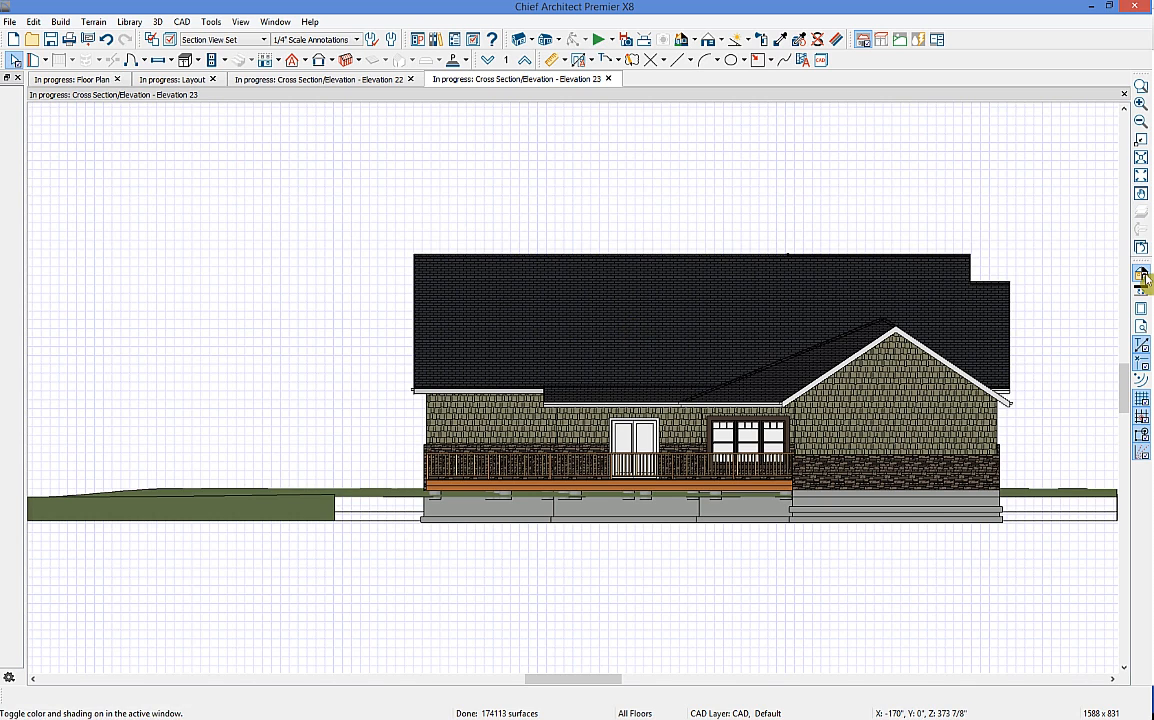
{"action": "left_click", "coordinate": [862, 39]}
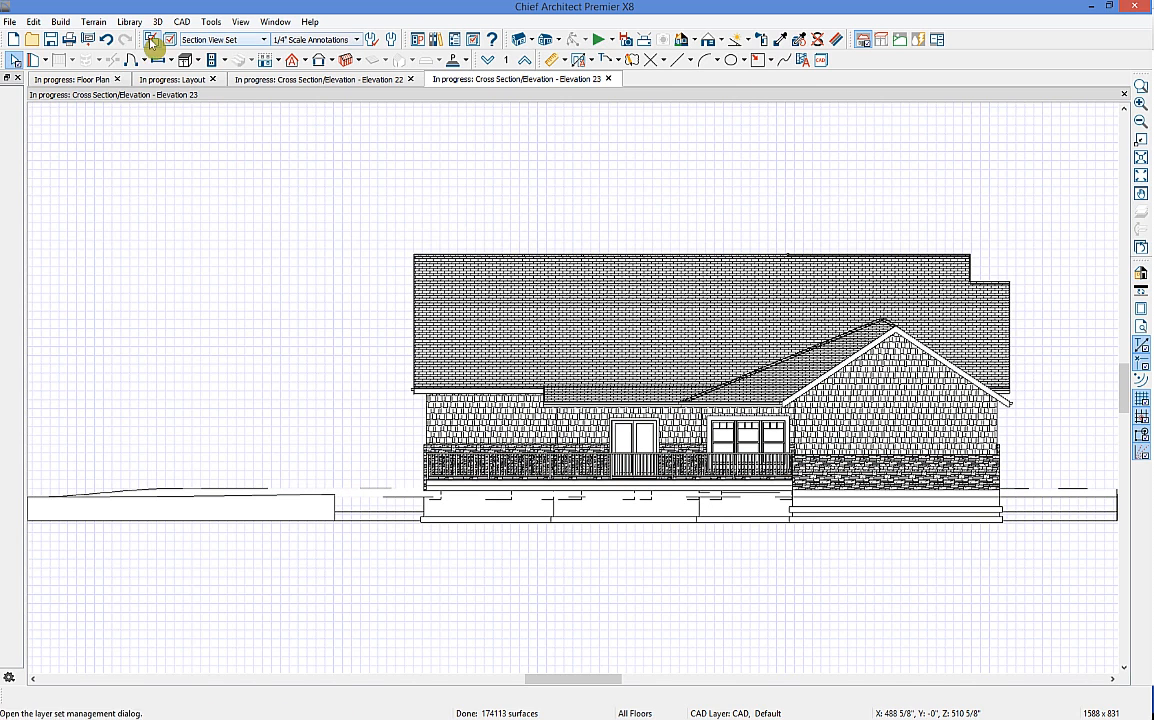
Step: Send Elevation 23 to layout page 1, place it below the front elevation and crop it
{"action": "left_click", "coordinate": [90, 40]}
{"action": "key", "text": "Return"}
{"action": "left_click", "coordinate": [710, 399]}
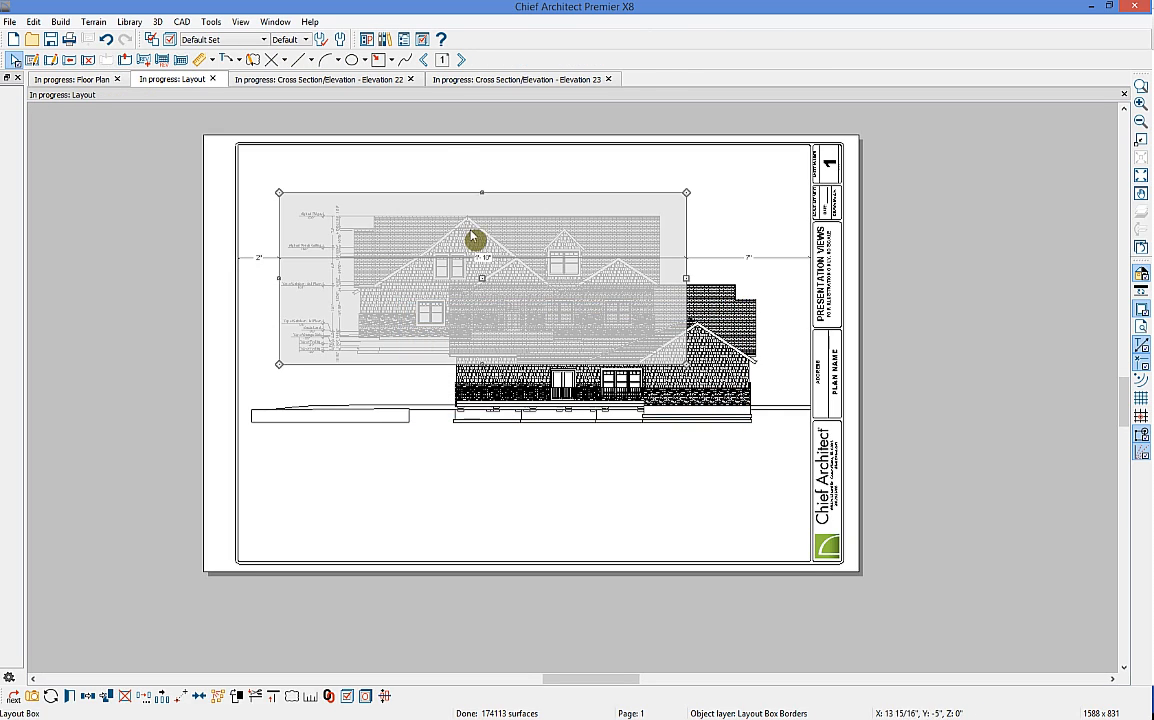
{"action": "left_click", "coordinate": [620, 355]}
{"action": "left_click_drag", "start_coordinate": [549, 360], "coordinate": [404, 465]}
{"action": "left_click_drag", "start_coordinate": [608, 465], "coordinate": [509, 453]}
{"action": "left_click", "coordinate": [940, 454]}
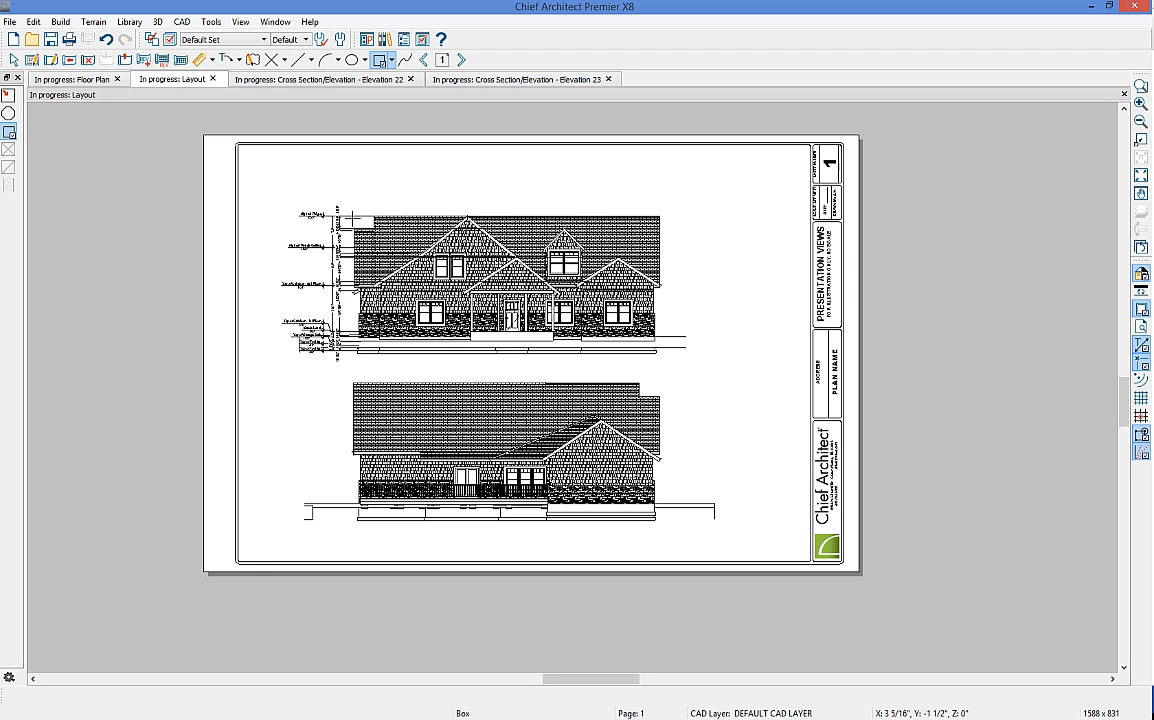
Step: Select the upper elevation on the layout and look through the text and callout options without choosing one
{"action": "mouse_move", "coordinate": [276, 166]}
{"action": "left_mouse_down"}
{"action": "mouse_move", "coordinate": [572, 335]}
{"action": "mouse_move", "coordinate": [717, 377]}
{"action": "mouse_move", "coordinate": [714, 361]}
{"action": "left_mouse_up"}
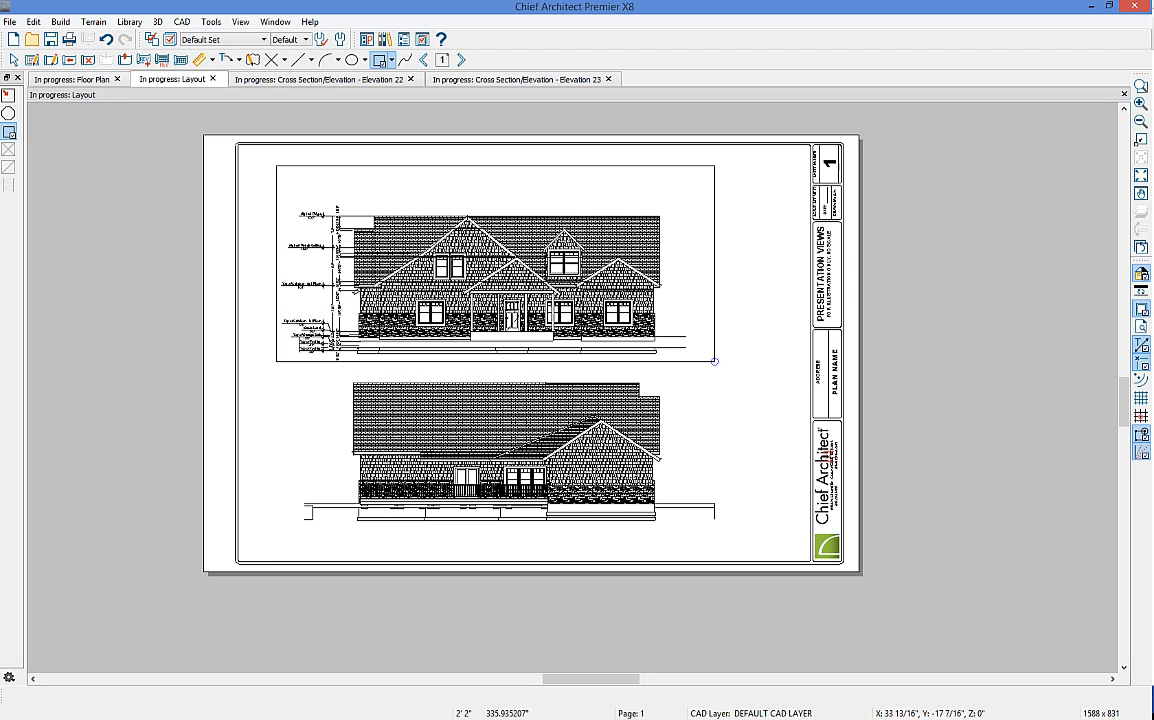
{"action": "left_click", "coordinate": [238, 60]}
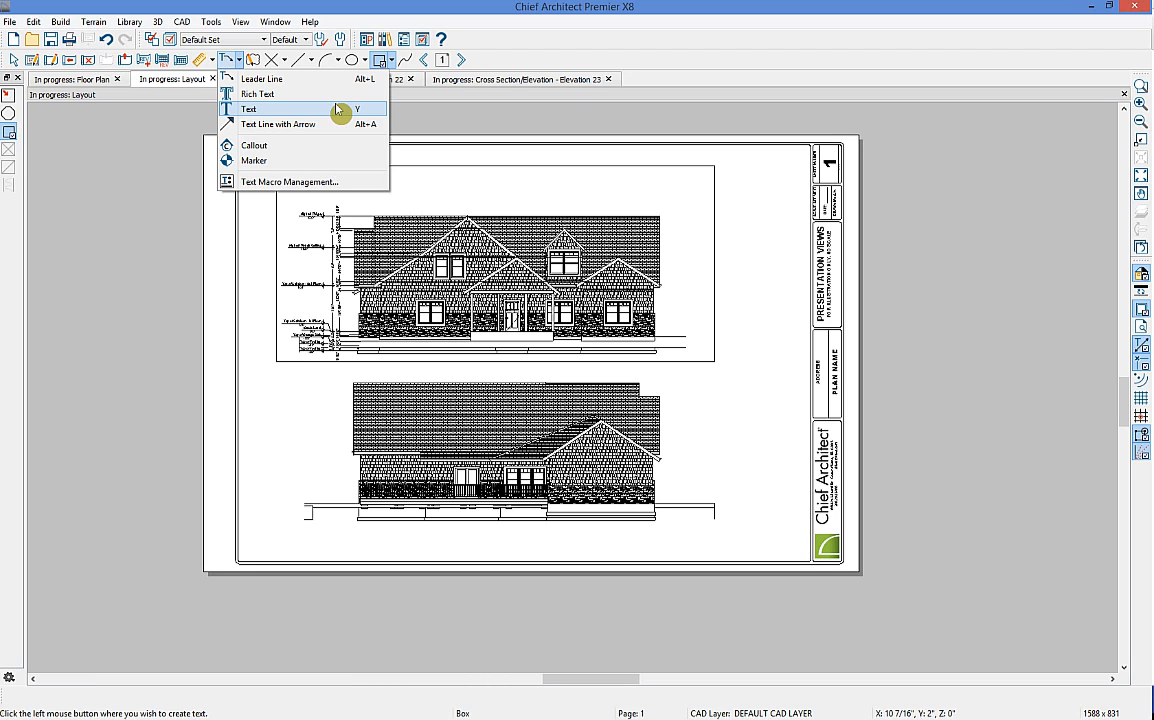
{"action": "left_click", "coordinate": [68, 90]}
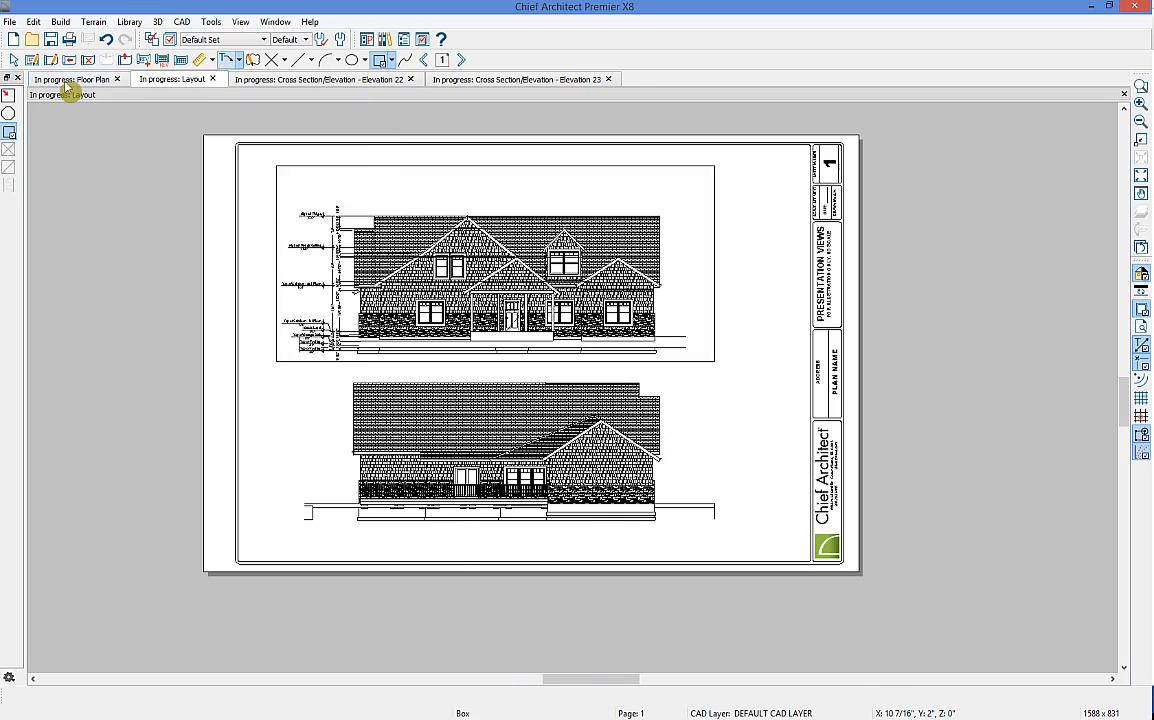
Step: Centre the kitchen on the floor plan and open the Elevation 20 kitchen wall view from its E20 camera
{"action": "left_click", "coordinate": [68, 80]}
{"action": "scroll", "coordinate": [400, 441], "scroll_direction": "up", "scroll_amount": 5}
{"action": "middle_click_drag", "start_coordinate": [485, 381], "coordinate": [592, 343]}
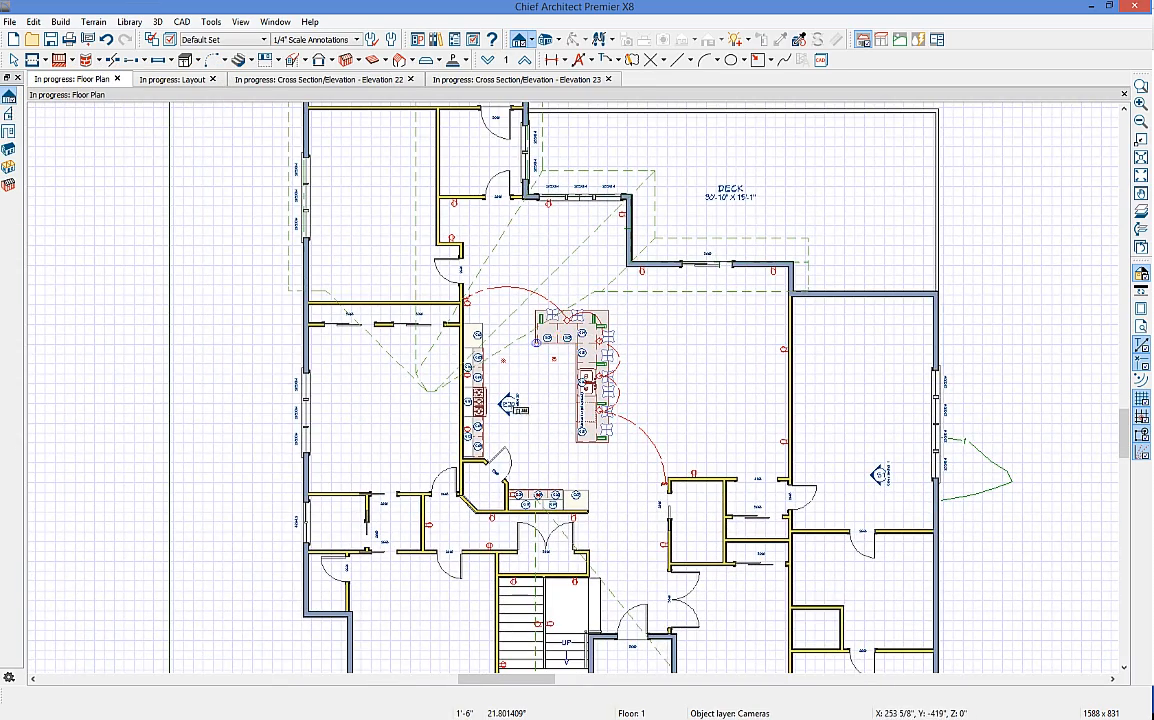
{"action": "double_click", "coordinate": [508, 404]}
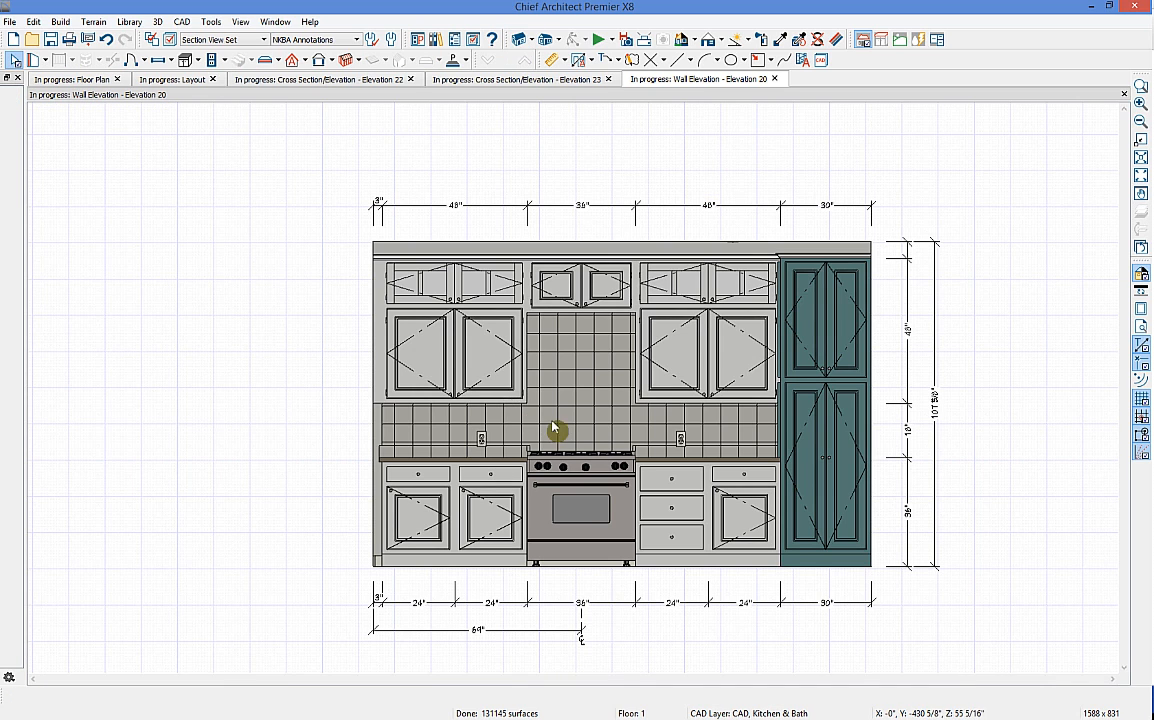
Step: Send the kitchen wall elevation to layout page 2 and adjust its layout box
{"action": "left_click", "coordinate": [89, 44]}
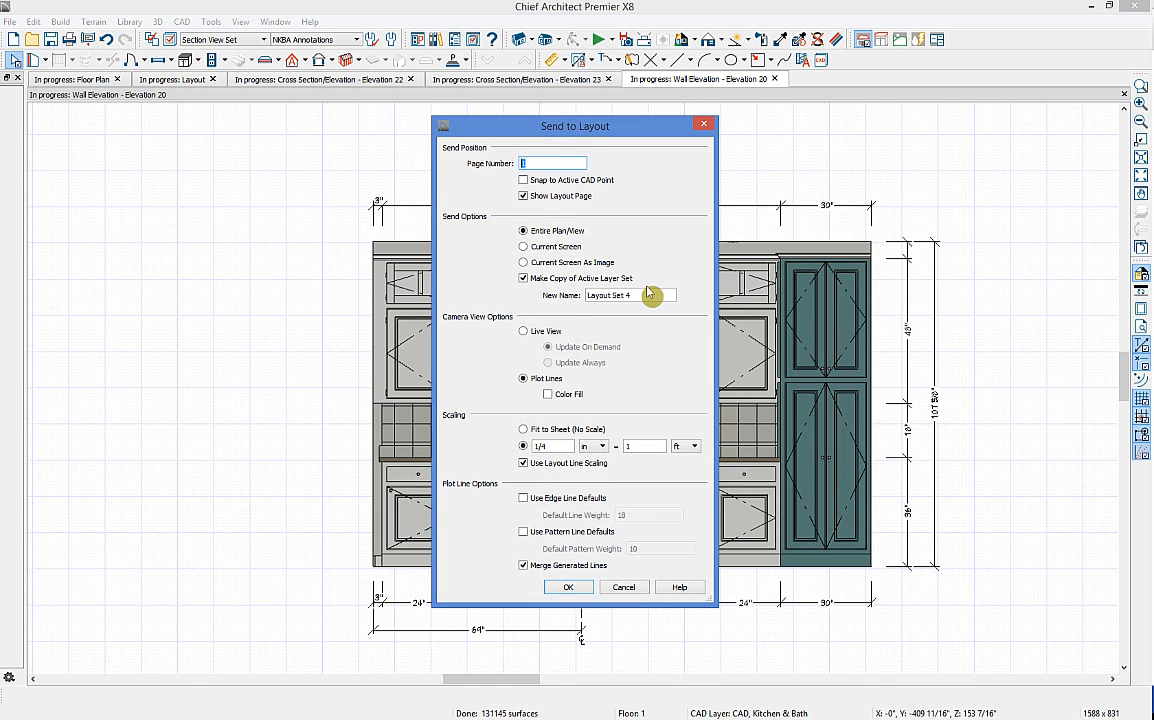
{"action": "left_click", "coordinate": [568, 587]}
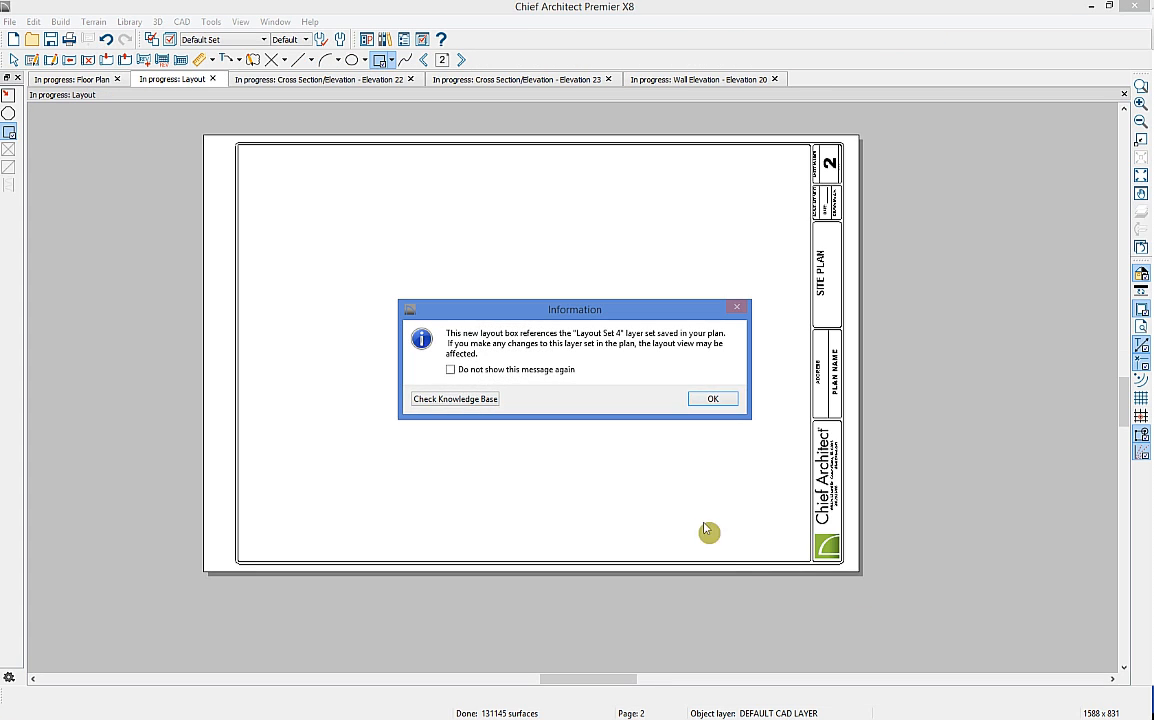
{"action": "left_click", "coordinate": [712, 399]}
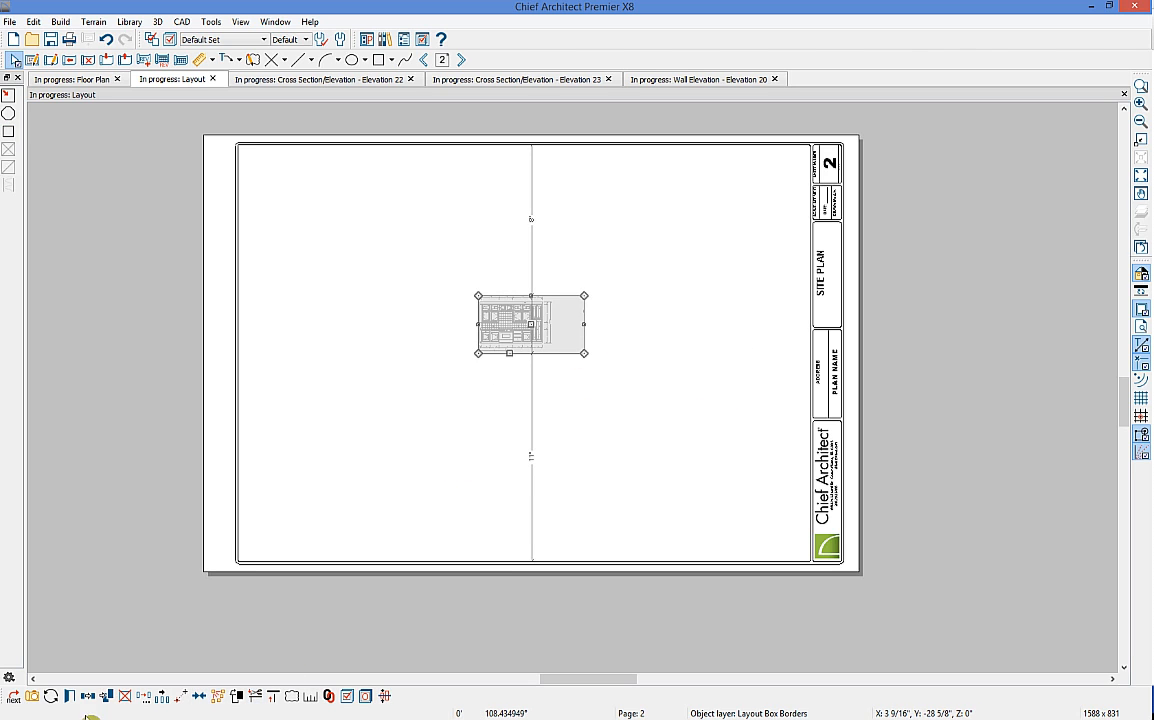
{"action": "left_click_drag", "start_coordinate": [509, 353], "coordinate": [557, 353]}
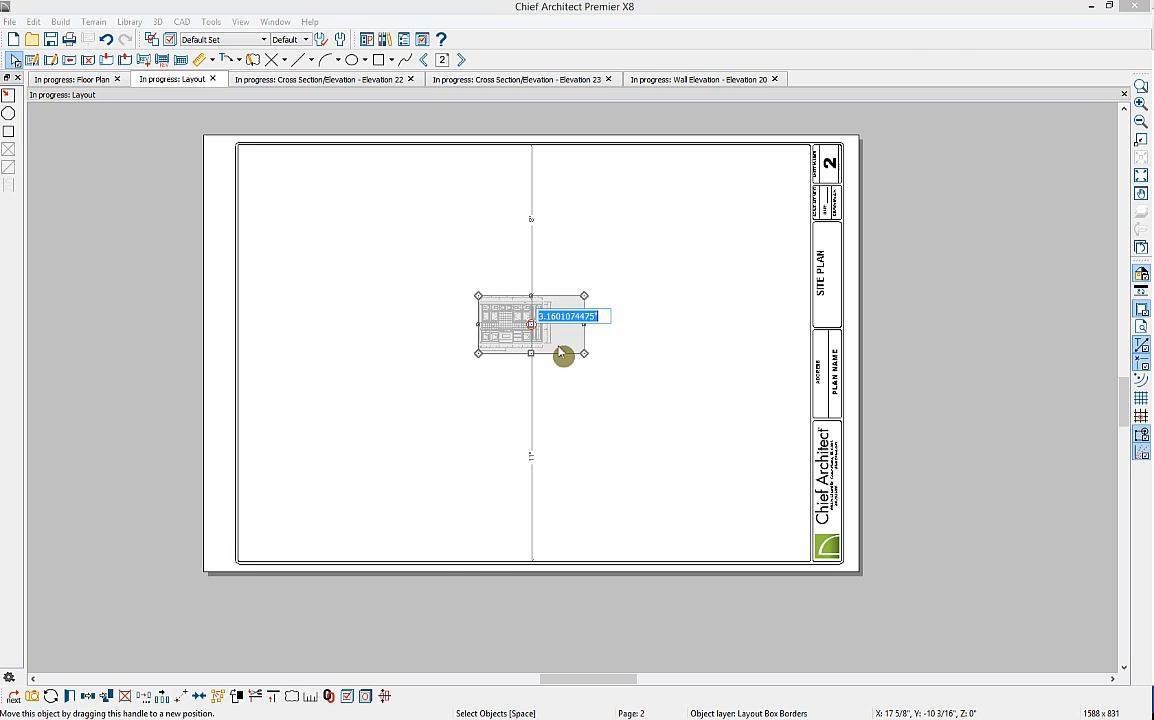
Step: Enlarge the kitchen elevation's layout scale, then return to the floor plan
{"action": "left_click", "coordinate": [312, 698]}
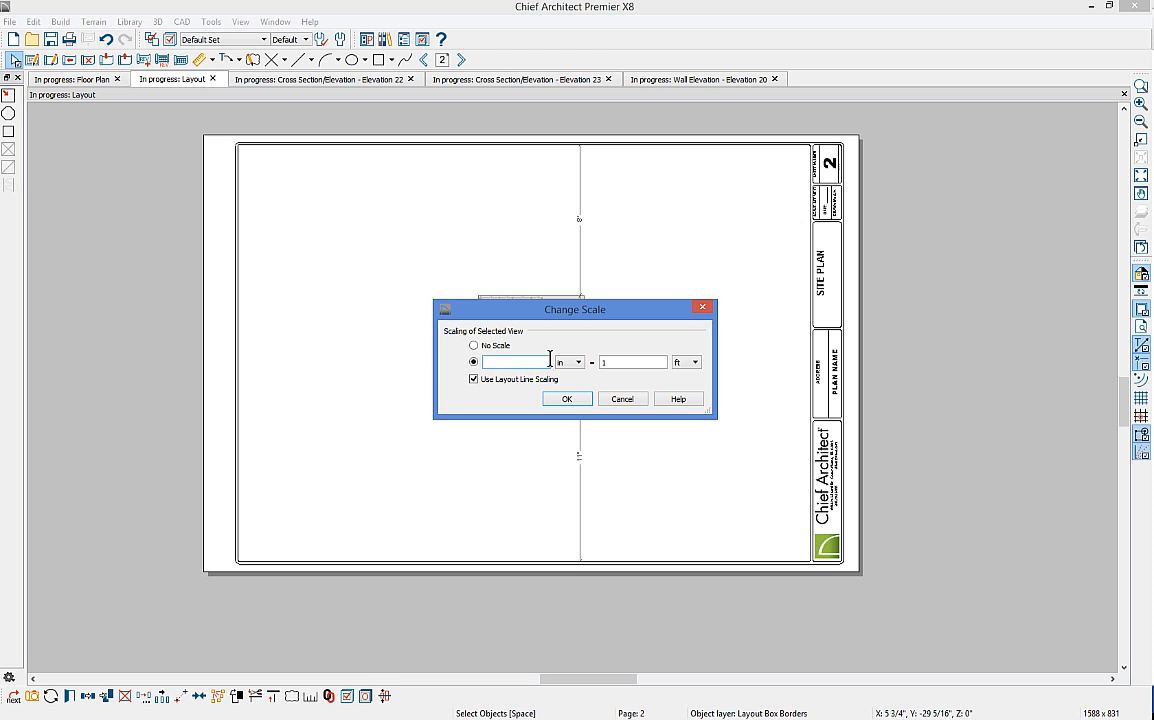
{"action": "key", "text": "Return"}
{"action": "left_click", "coordinate": [711, 603]}
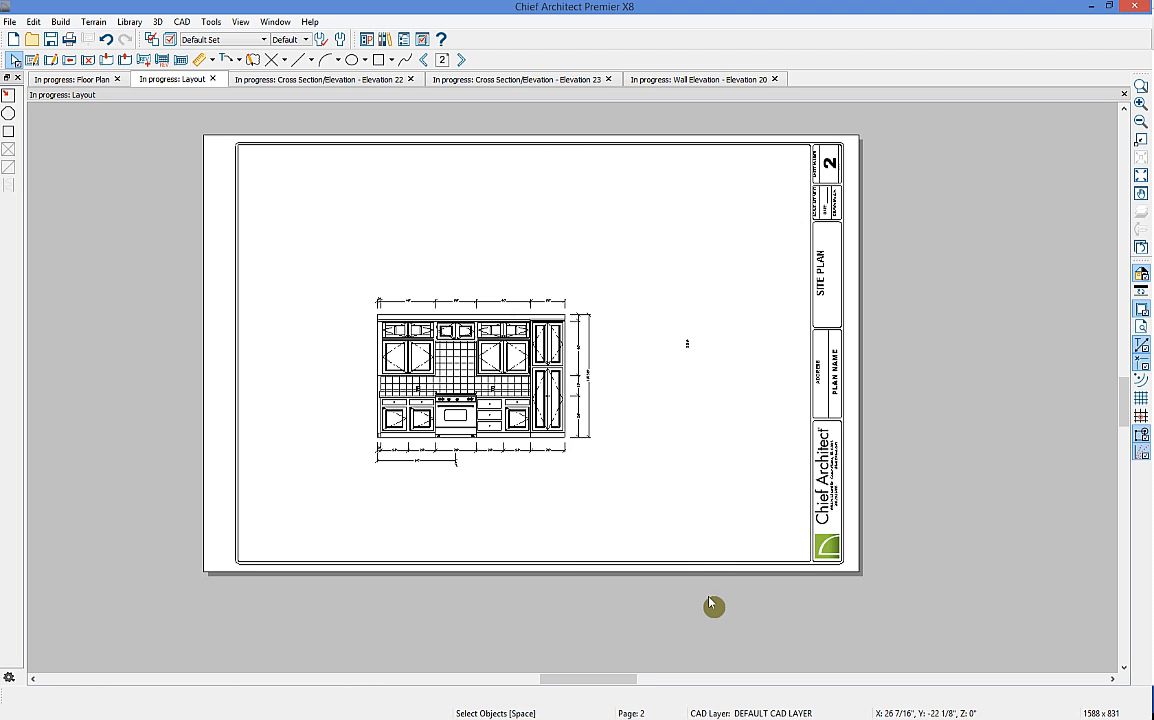
{"action": "scroll", "coordinate": [497, 385], "scroll_direction": "up", "scroll_amount": 2}
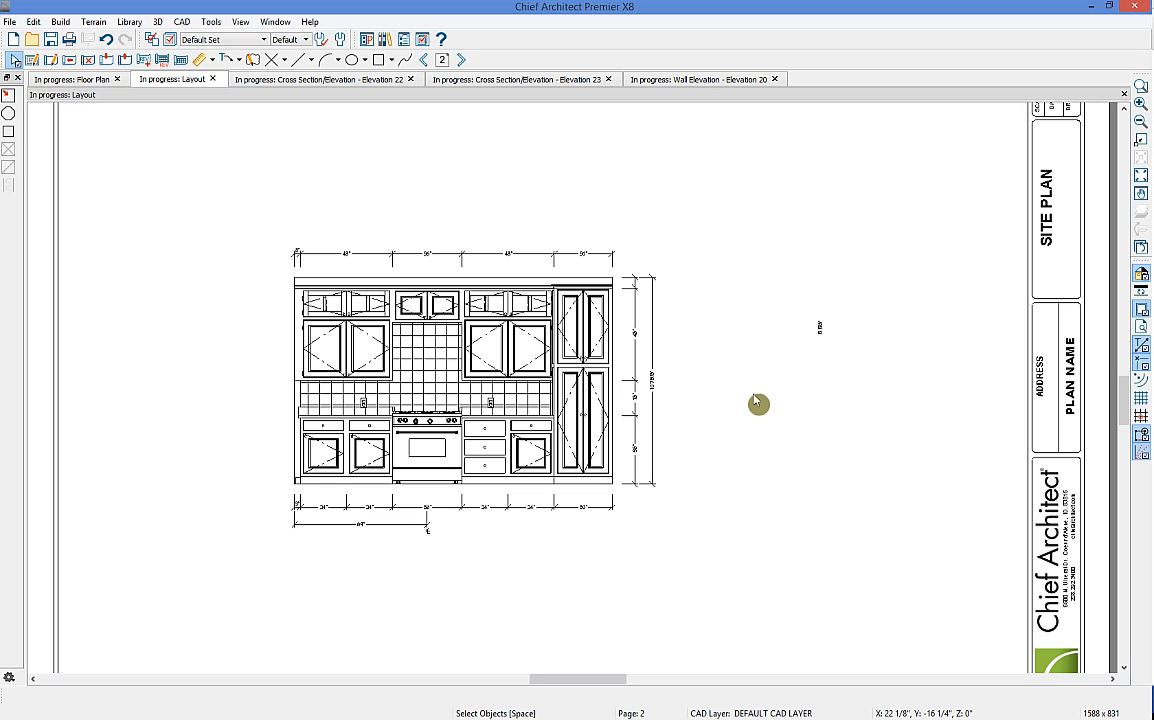
{"action": "left_click", "coordinate": [65, 80]}
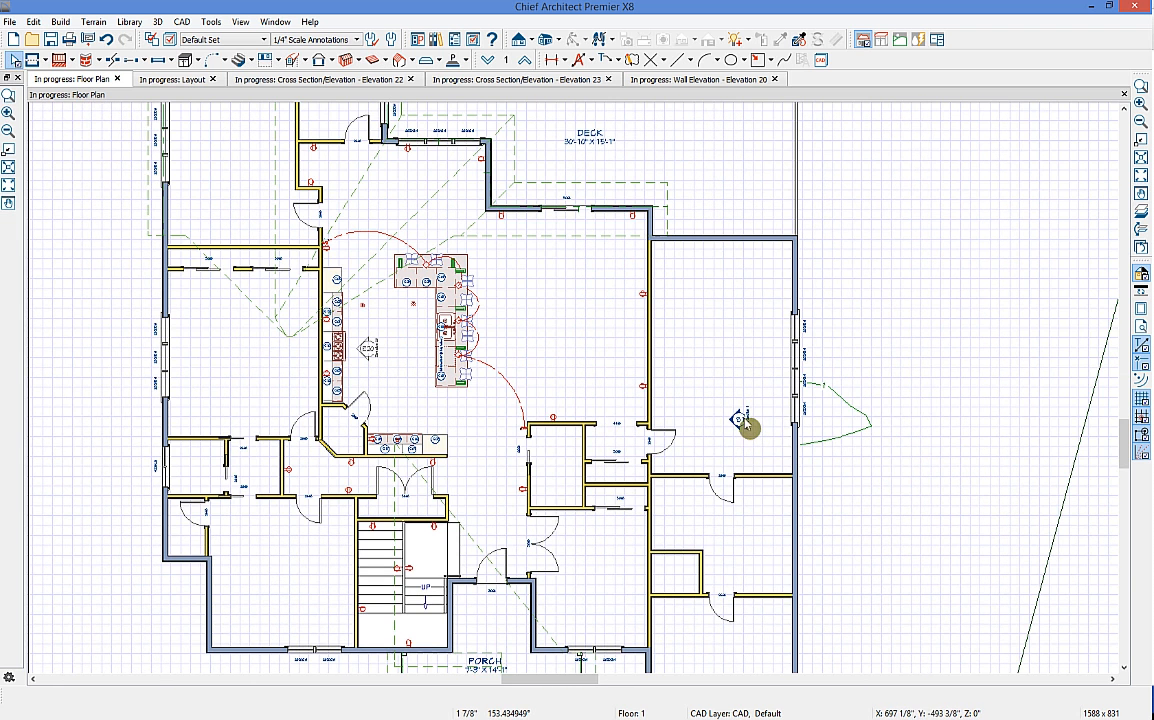
Step: Create Cross Section 1 through the house and display the Framing, Floor Joists layer
{"action": "left_click", "coordinate": [745, 422]}
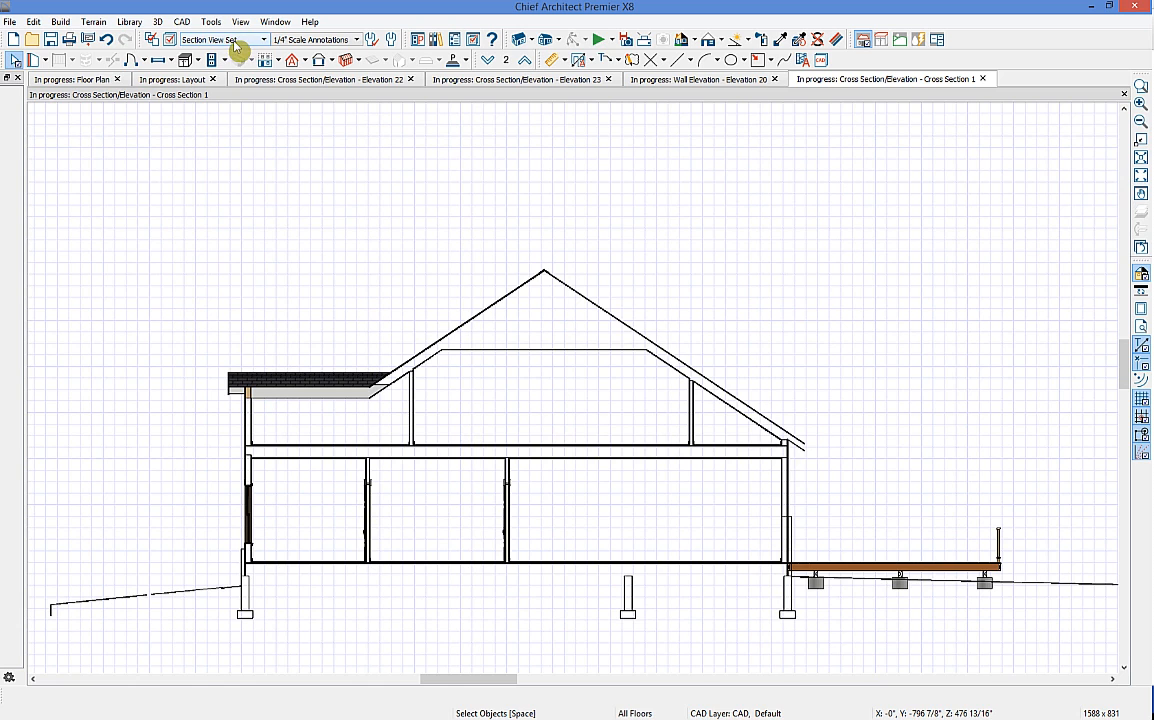
{"action": "left_click", "coordinate": [168, 40]}
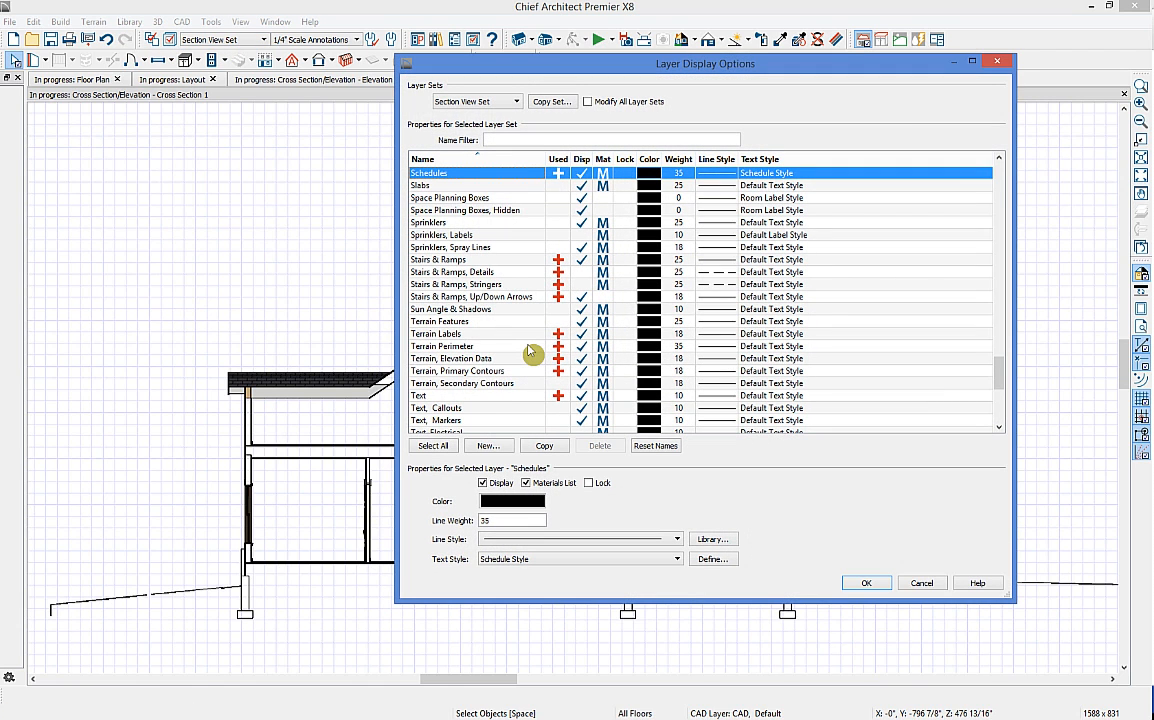
{"action": "key", "text": "f"}
{"action": "scroll", "coordinate": [538, 347], "scroll_direction": "down", "scroll_amount": 1}
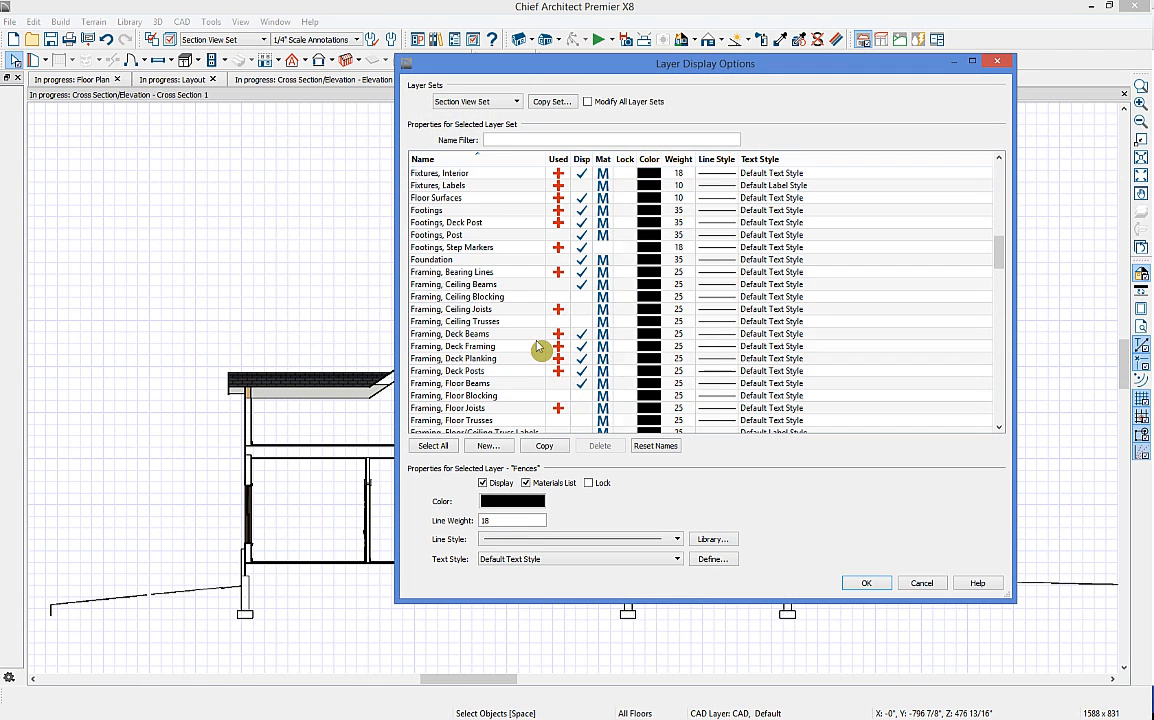
{"action": "left_click", "coordinate": [575, 409]}
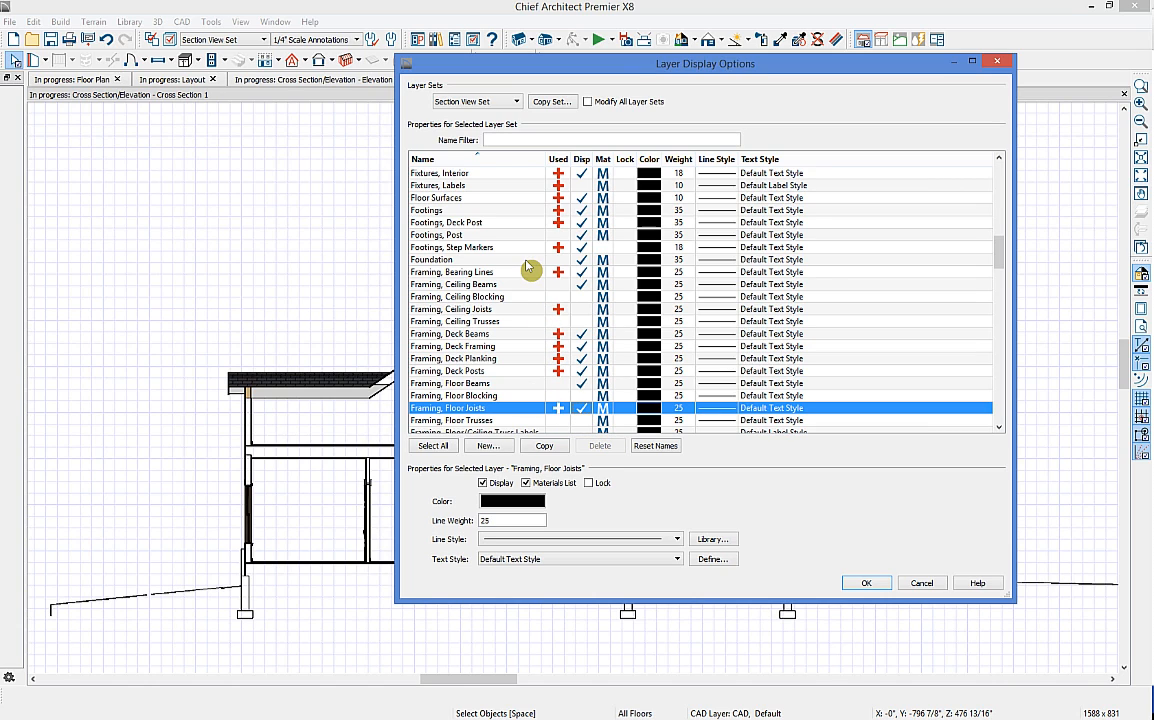
Step: Also display the roof truss, sill plate, wall, rim joist and ceiling joist framing layers
{"action": "scroll", "coordinate": [536, 340], "scroll_direction": "down", "scroll_amount": 2}
{"action": "scroll", "coordinate": [555, 390], "scroll_direction": "down", "scroll_amount": 4}
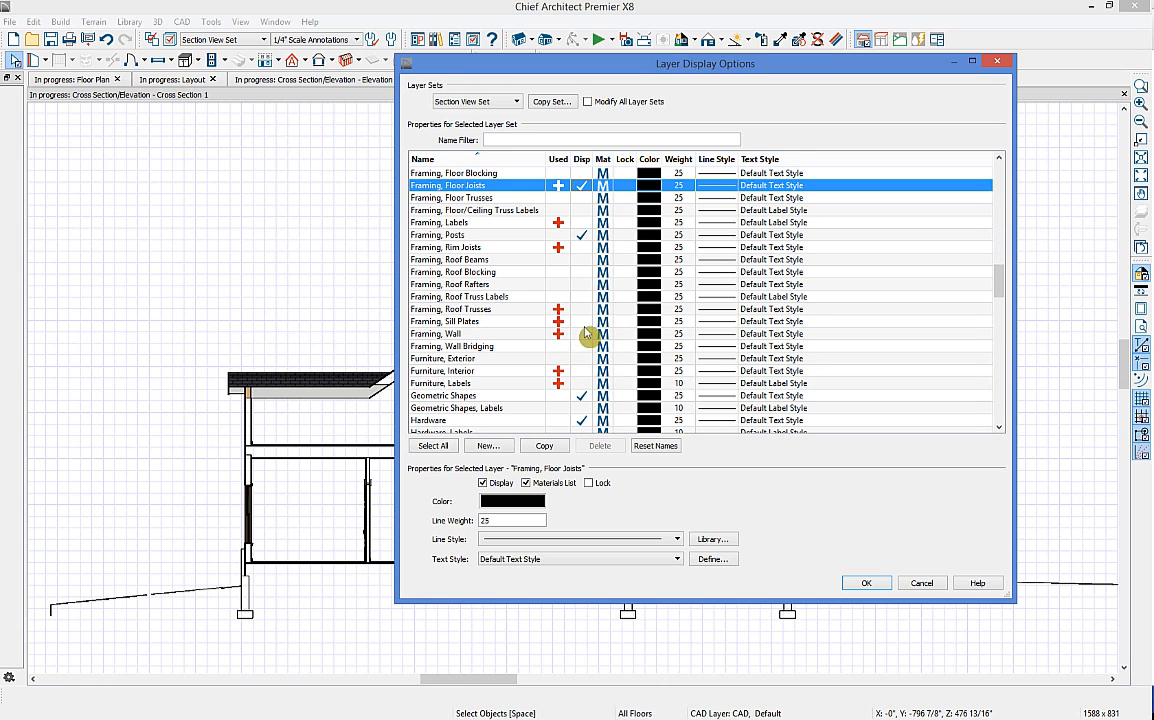
{"action": "left_click", "coordinate": [588, 335]}
{"action": "left_click", "coordinate": [582, 309]}
{"action": "left_click", "coordinate": [582, 321]}
{"action": "left_click", "coordinate": [582, 333]}
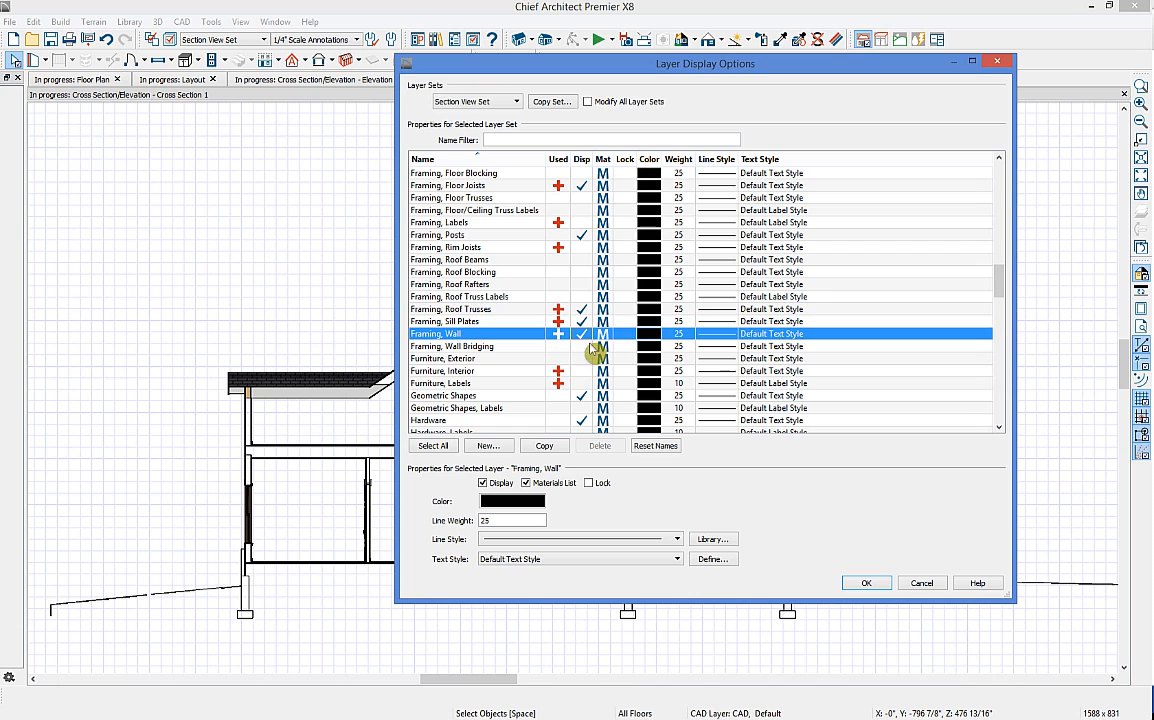
{"action": "left_click", "coordinate": [582, 247]}
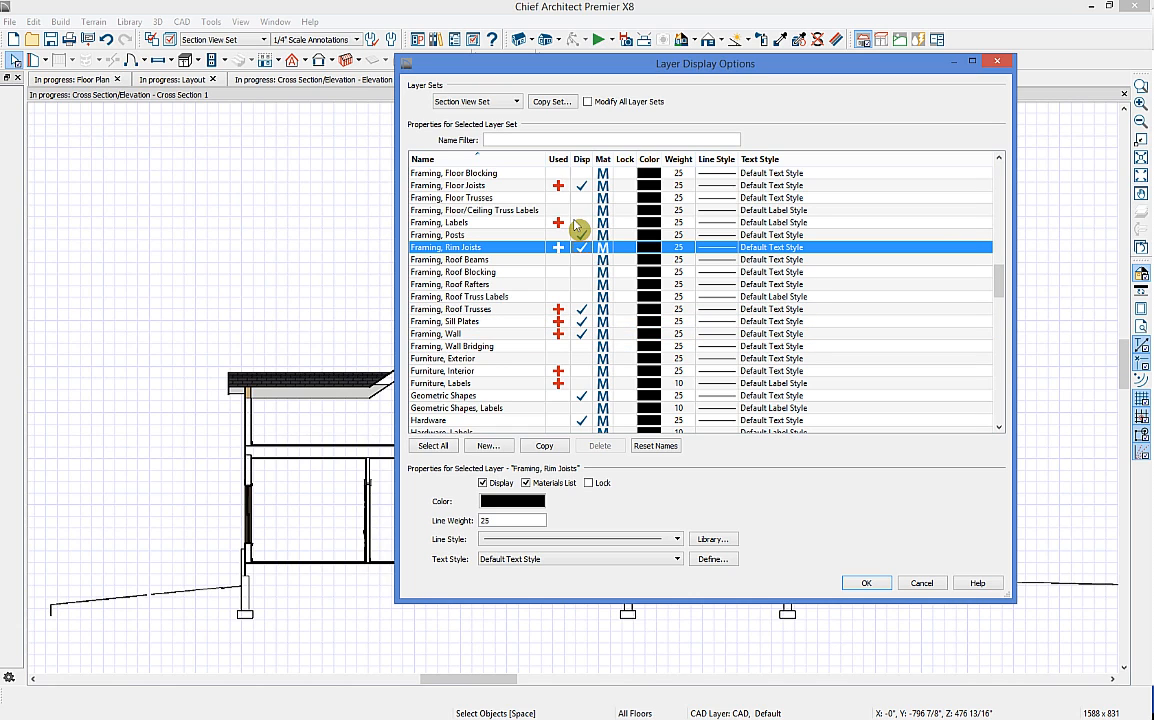
{"action": "scroll", "coordinate": [578, 225], "scroll_direction": "up", "scroll_amount": 3}
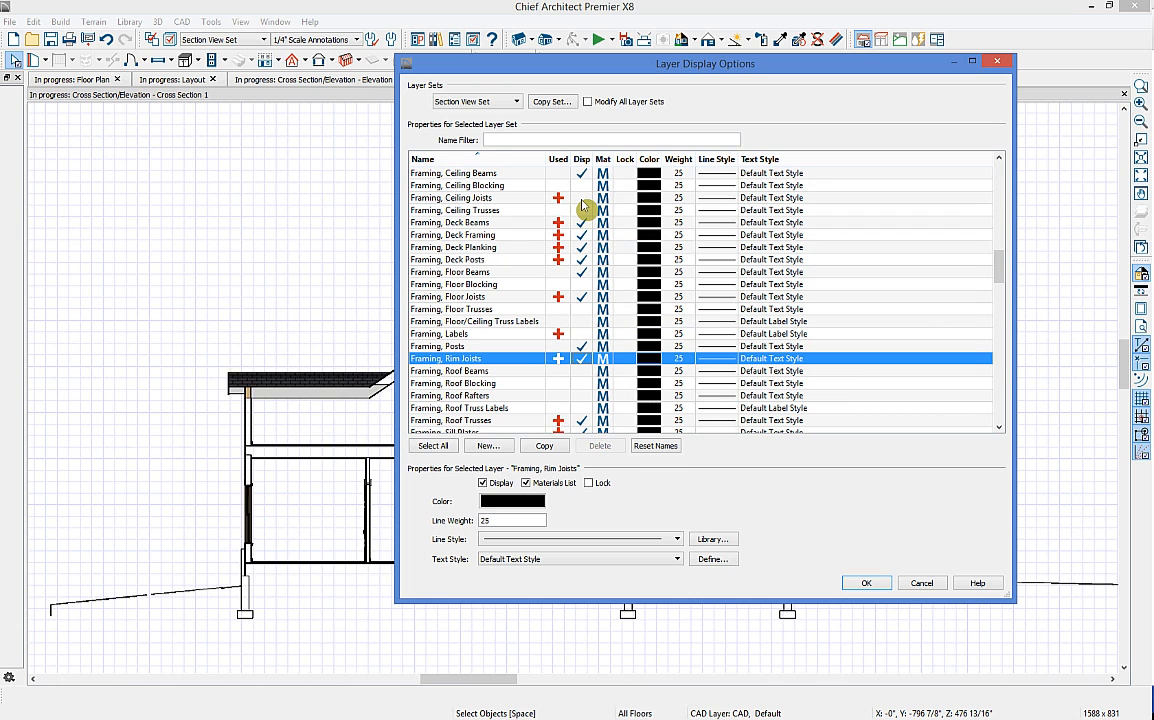
{"action": "left_click", "coordinate": [582, 198]}
{"action": "scroll", "coordinate": [592, 240], "scroll_direction": "up", "scroll_amount": 2}
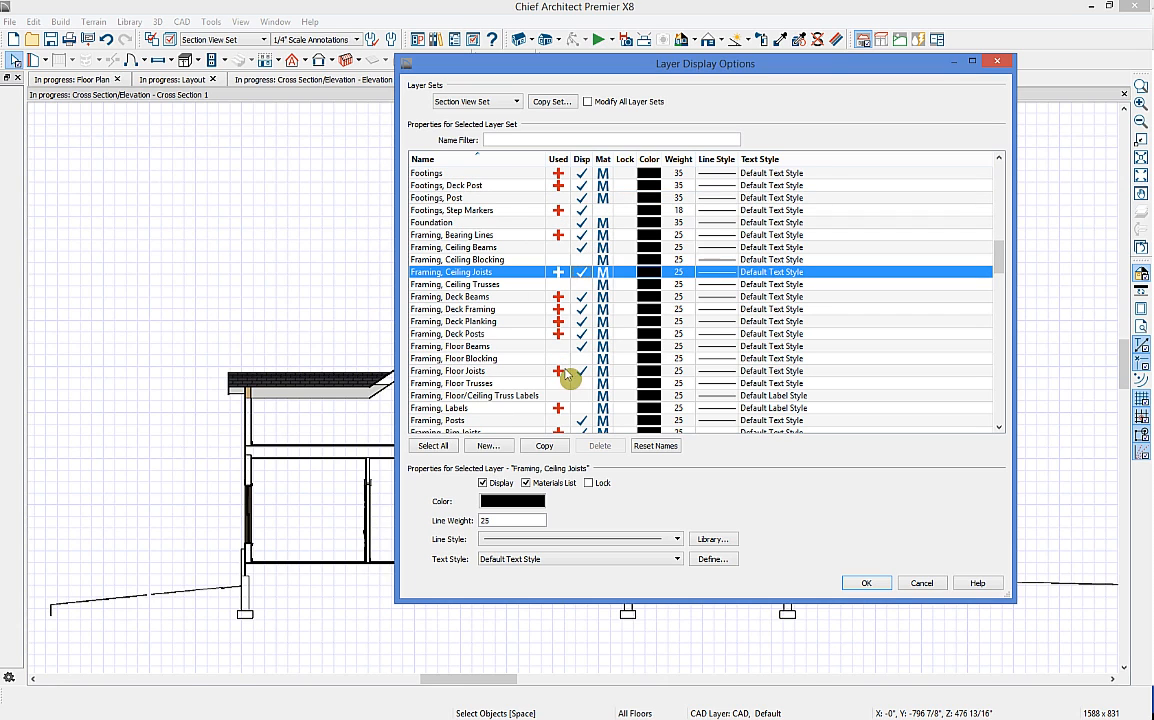
{"action": "left_click", "coordinate": [866, 583]}
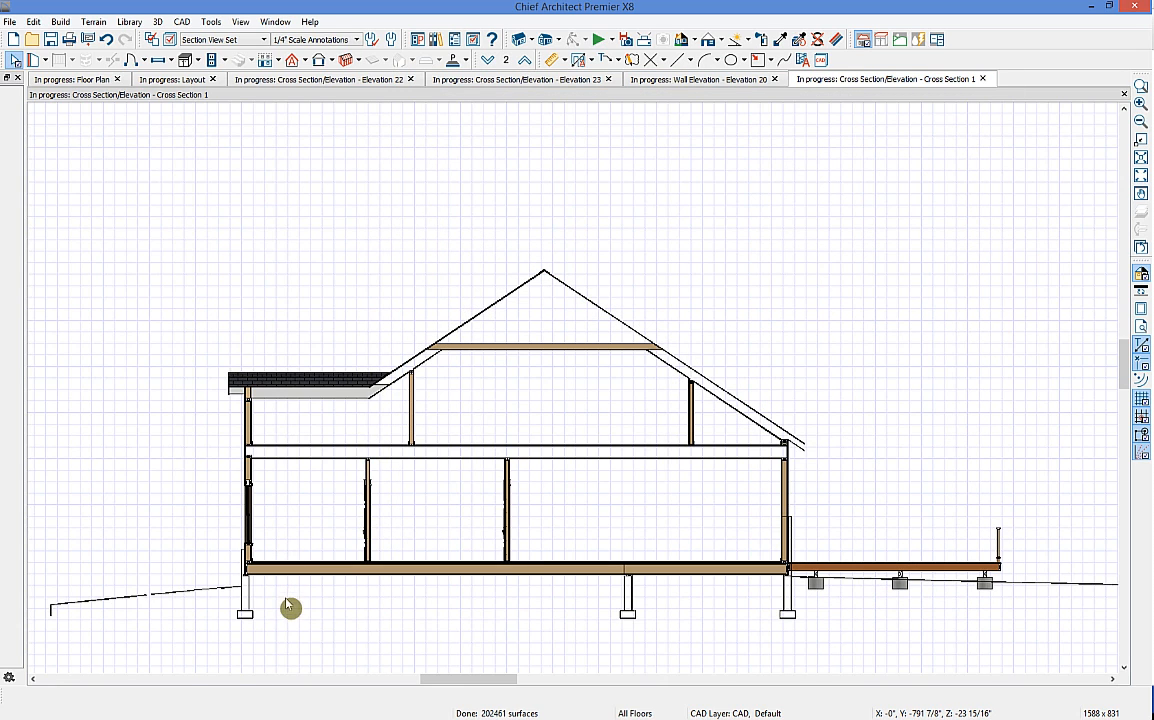
Step: Browse the Library to Bonus Catalogs > CAD Blocks and Details > CAD Details > Foundations
{"action": "scroll", "coordinate": [327, 588], "scroll_direction": "up", "scroll_amount": 5}
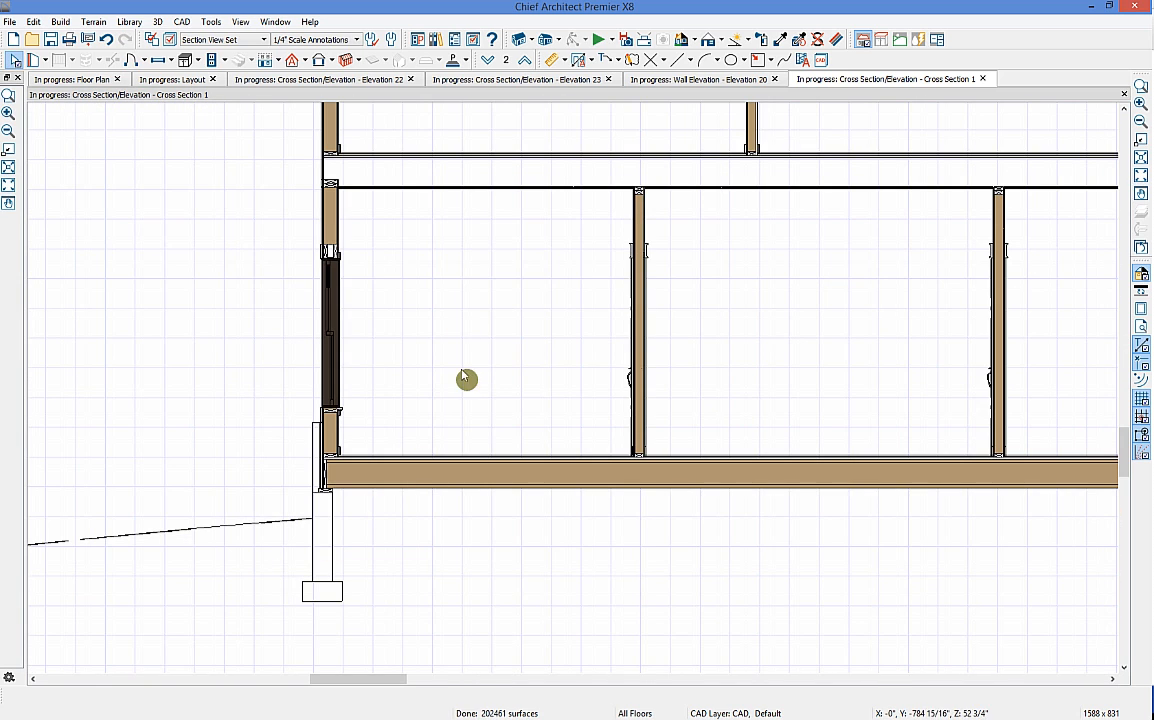
{"action": "left_click", "coordinate": [437, 40]}
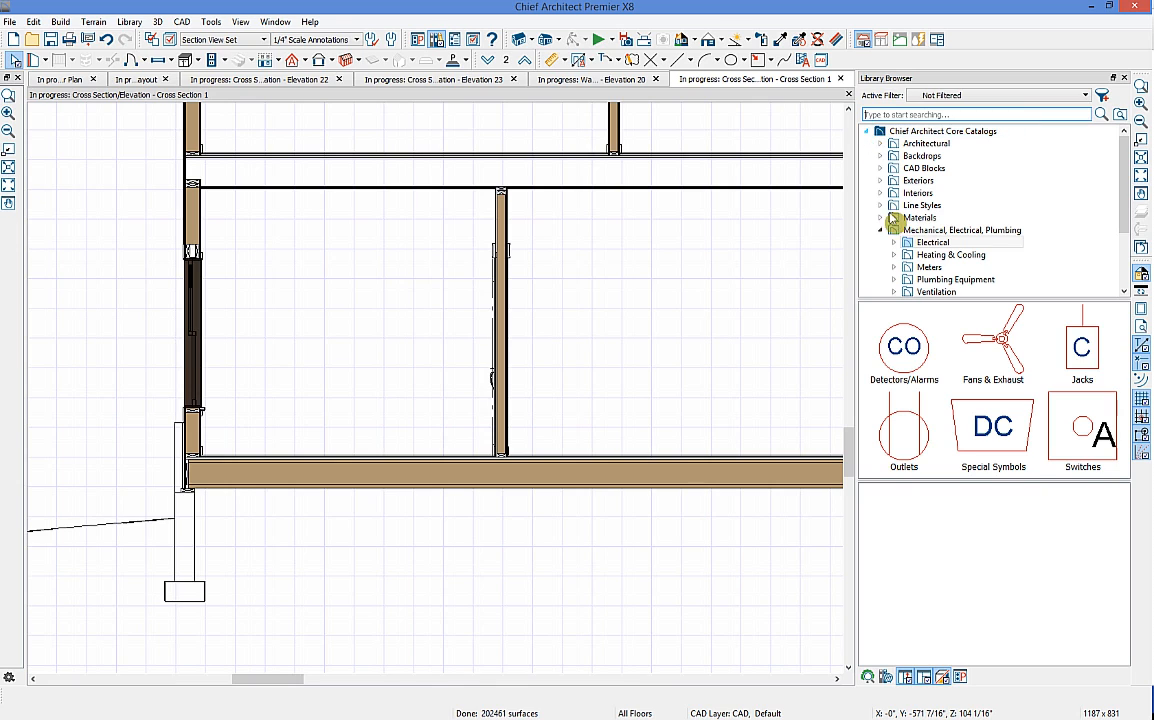
{"action": "left_click", "coordinate": [882, 232]}
{"action": "left_click", "coordinate": [867, 131]}
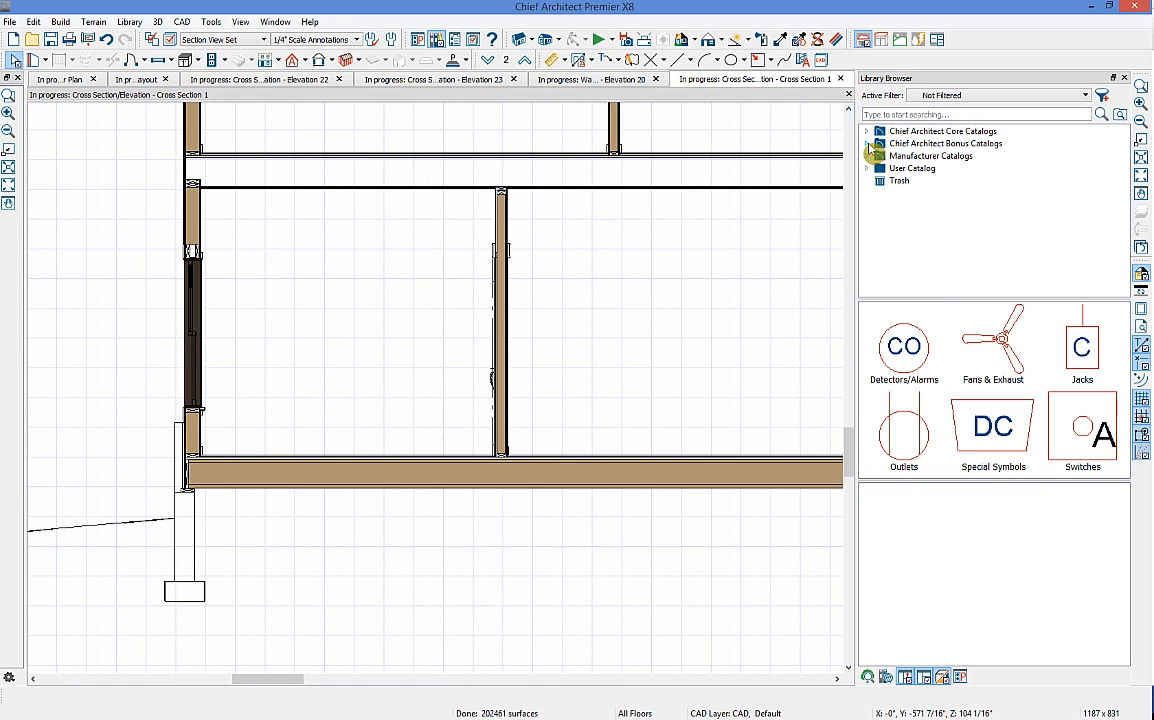
{"action": "left_click", "coordinate": [868, 143]}
{"action": "left_click", "coordinate": [880, 168]}
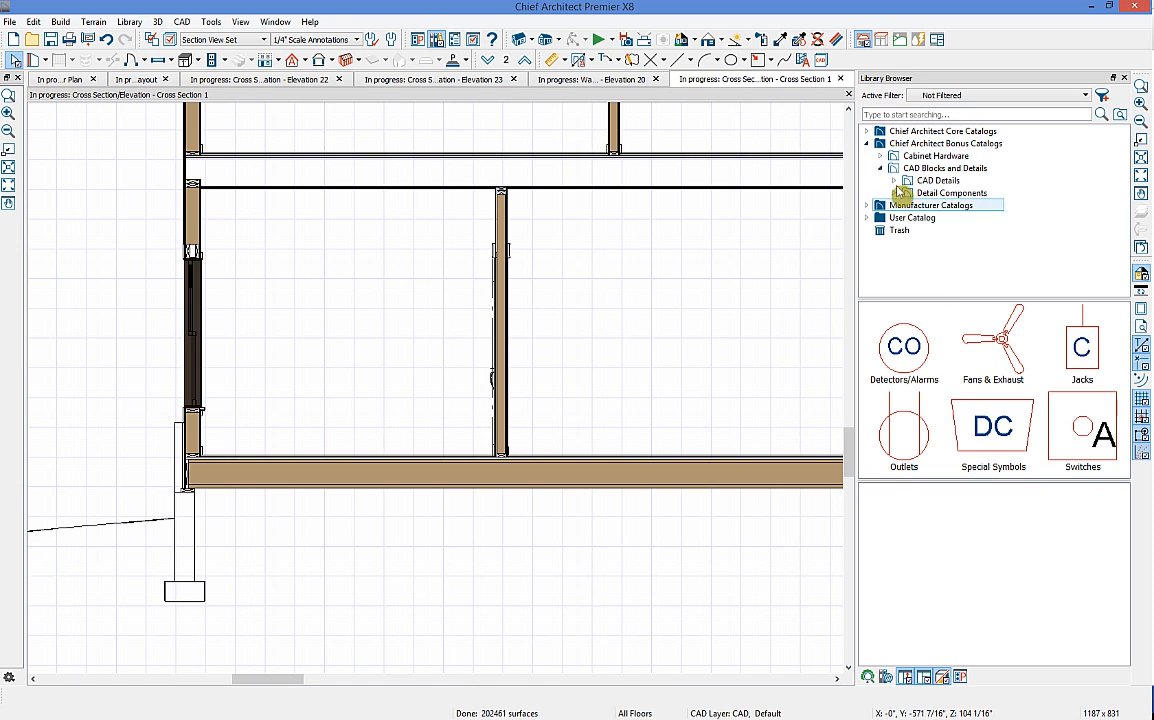
{"action": "left_click", "coordinate": [893, 181]}
{"action": "left_click", "coordinate": [919, 218]}
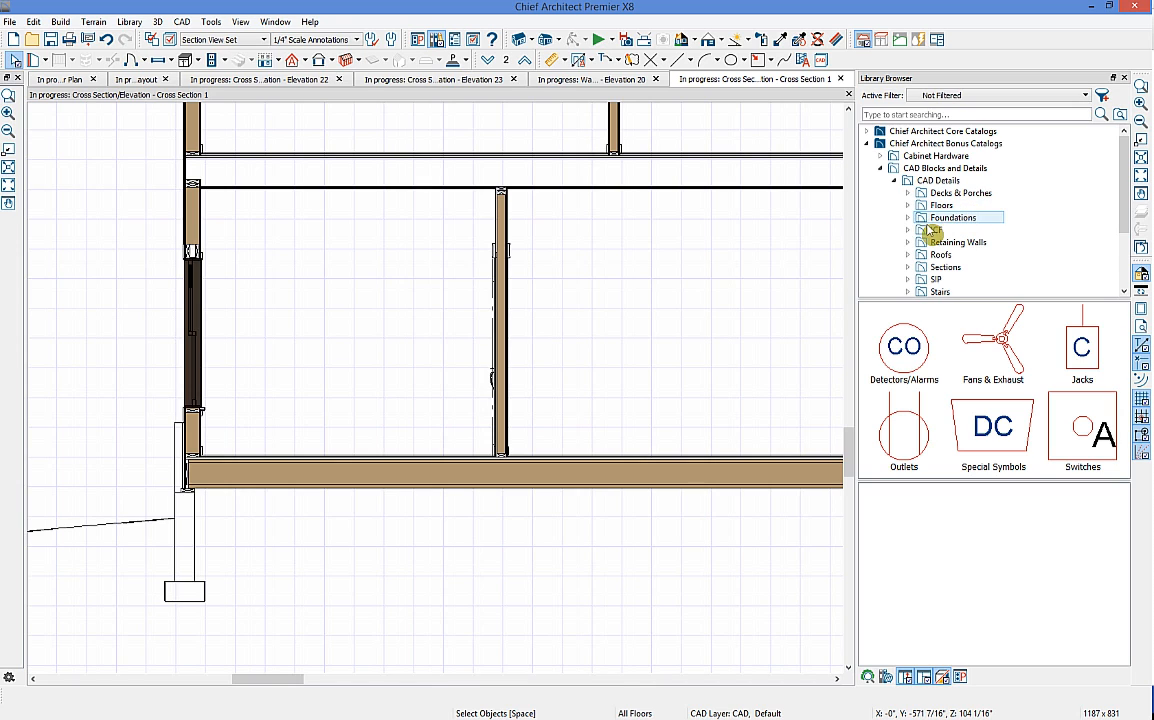
{"action": "left_click", "coordinate": [908, 218]}
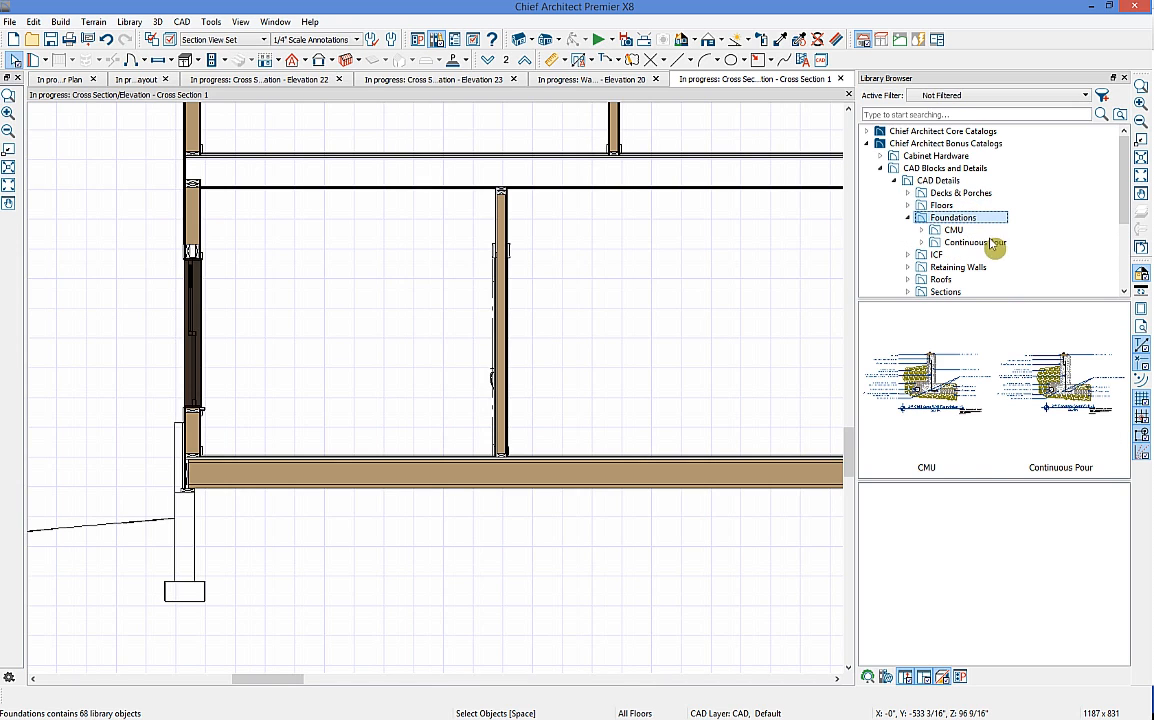
Step: Place the 42" Concrete Stem Wall w Brick Ledge detail from Continuous Pour at the left footing
{"action": "left_click", "coordinate": [903, 244]}
{"action": "left_click", "coordinate": [921, 242]}
{"action": "scroll", "coordinate": [1000, 250], "scroll_direction": "down", "scroll_amount": 2}
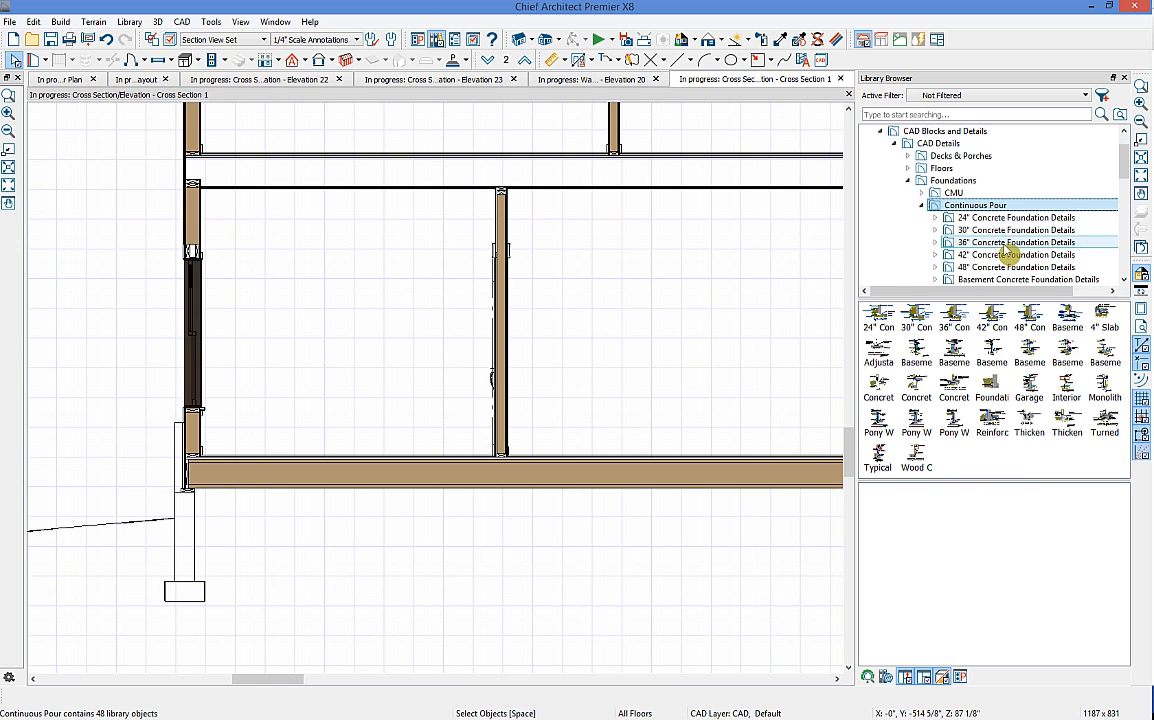
{"action": "left_click", "coordinate": [1005, 217]}
{"action": "left_click", "coordinate": [1030, 380]}
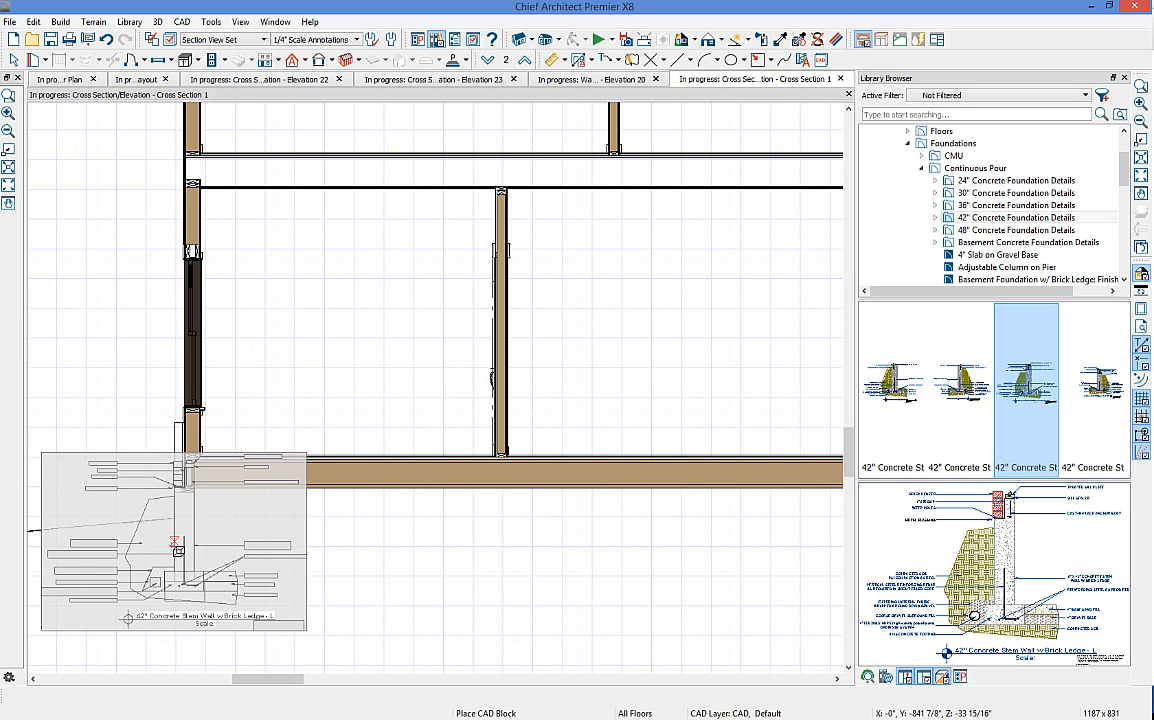
{"action": "left_click", "coordinate": [178, 553]}
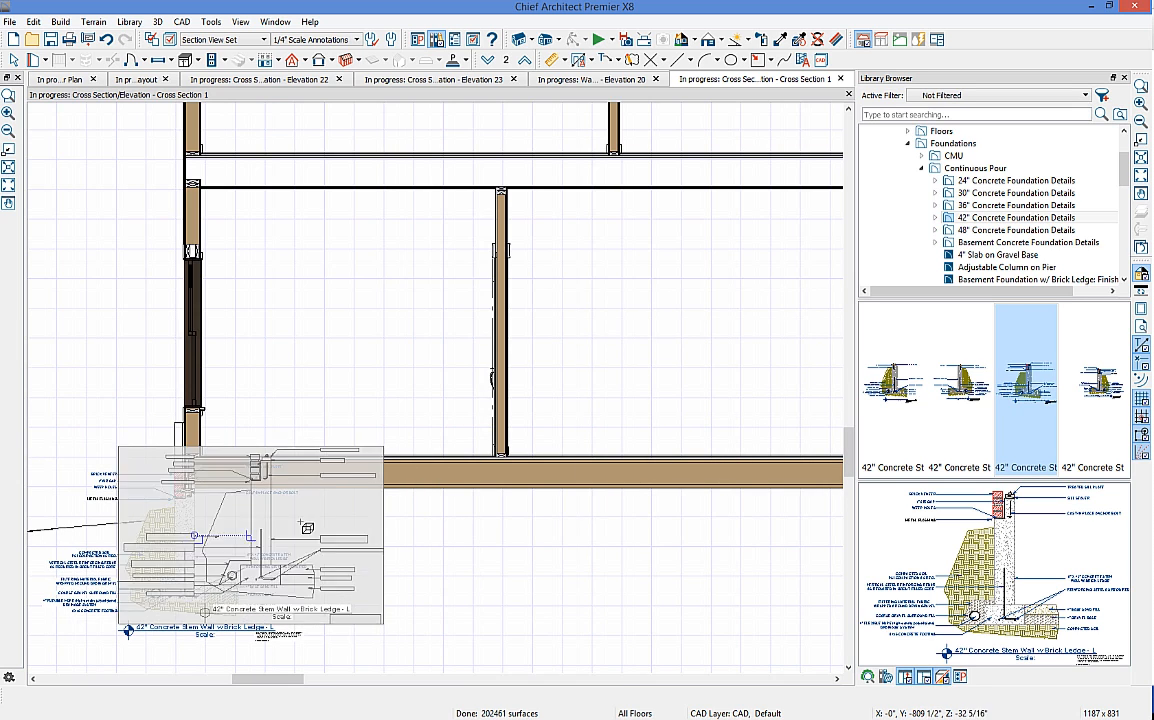
{"action": "scroll", "coordinate": [212, 500], "scroll_direction": "up", "scroll_amount": 3}
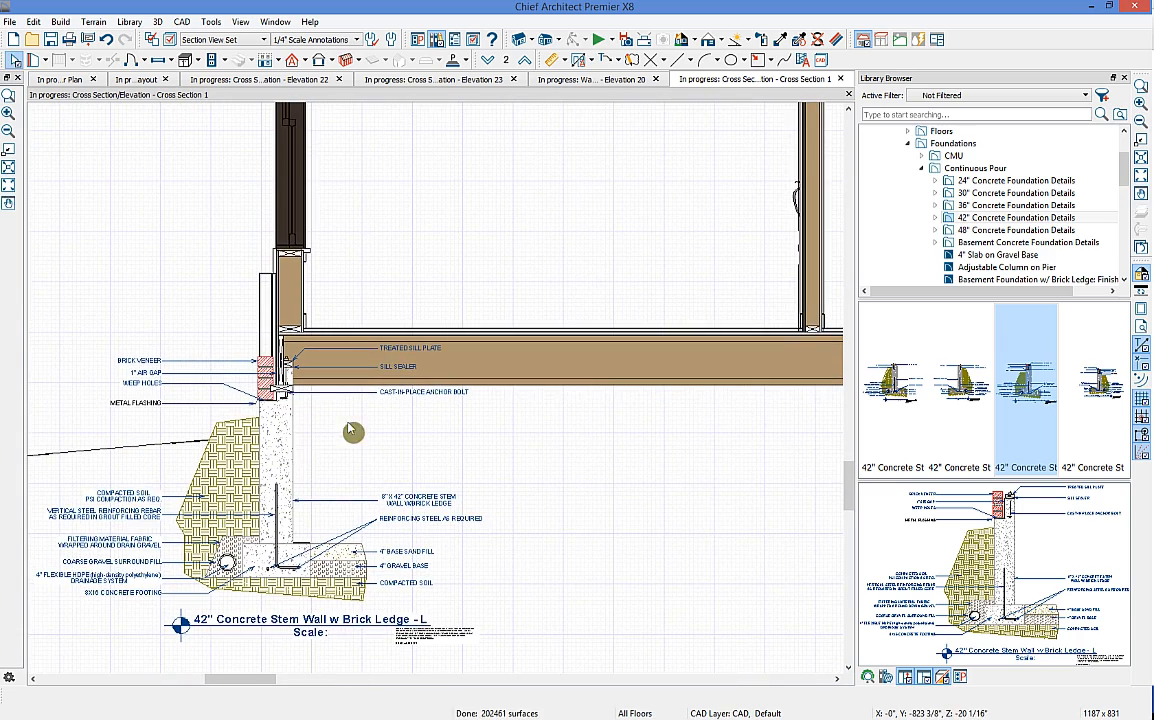
Step: Explode the stem wall detail and change its BRICK VENEER label to STONE VENEER
{"action": "middle_click_drag", "start_coordinate": [286, 460], "coordinate": [349, 460]}
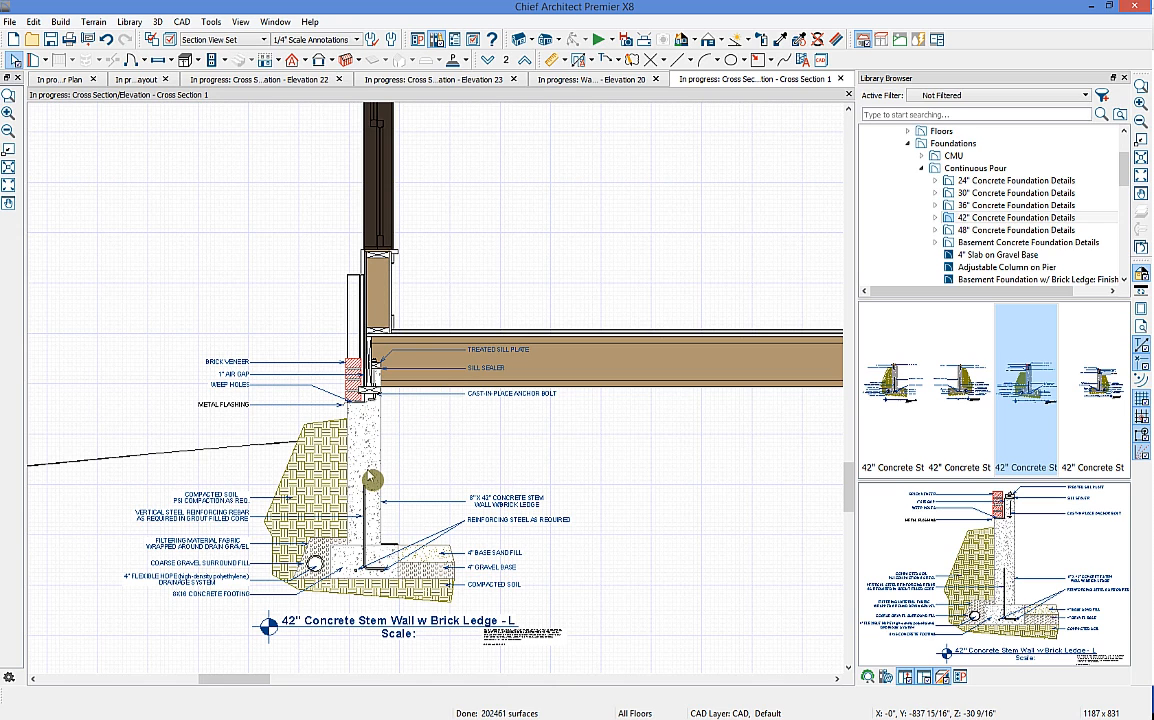
{"action": "left_click", "coordinate": [369, 480]}
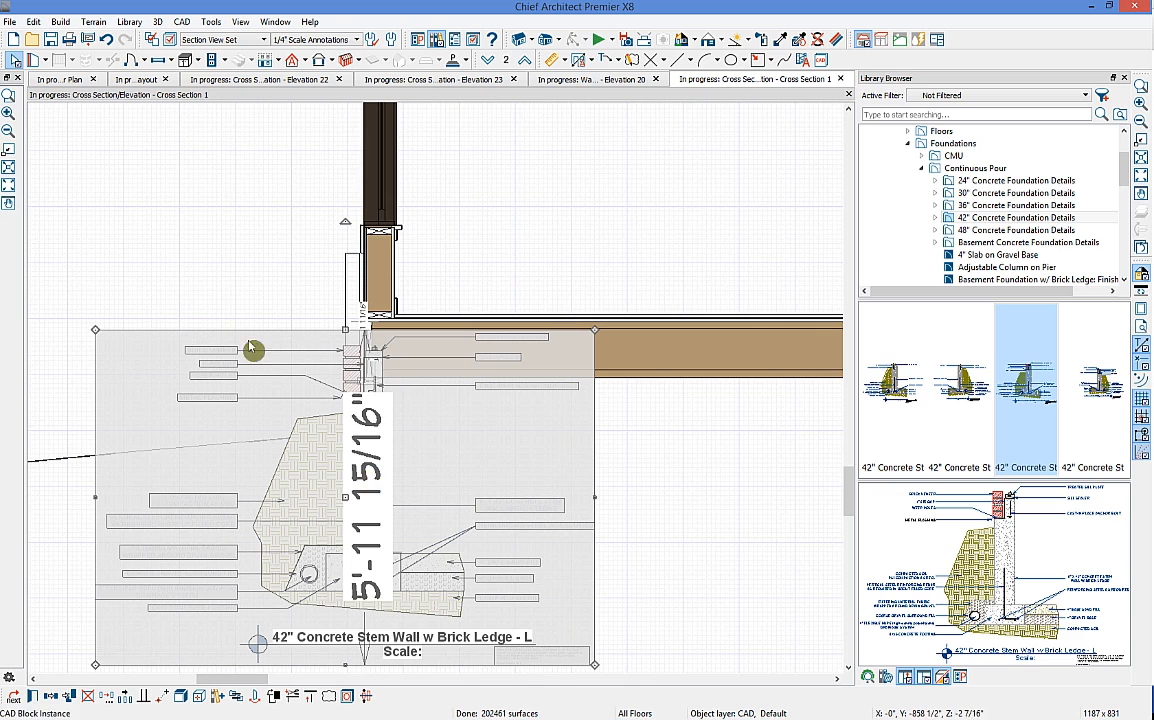
{"action": "left_click", "coordinate": [181, 697]}
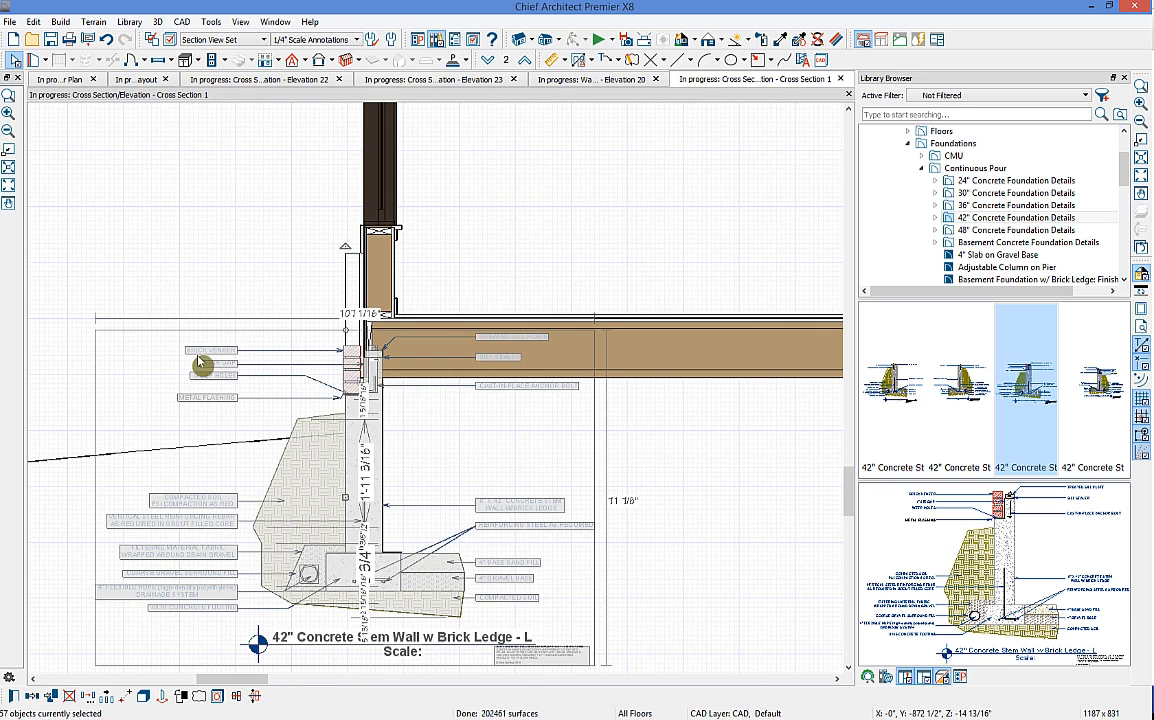
{"action": "left_click", "coordinate": [236, 358]}
{"action": "double_click", "coordinate": [212, 350]}
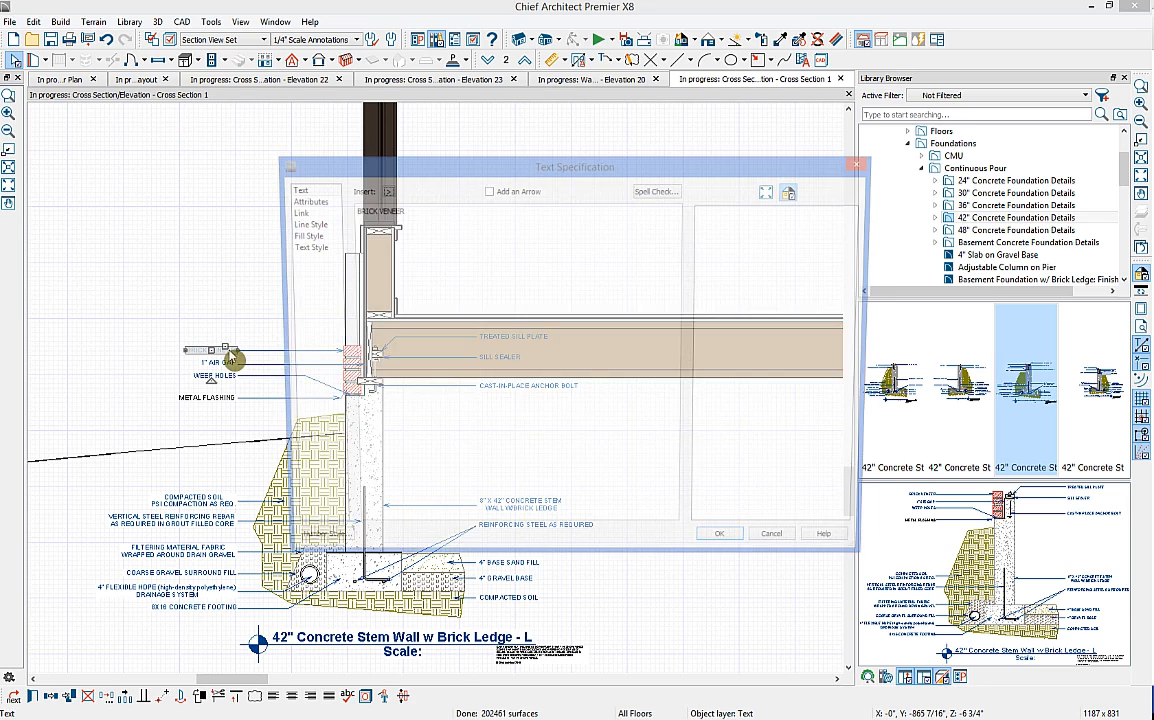
{"action": "double_click", "coordinate": [380, 210]}
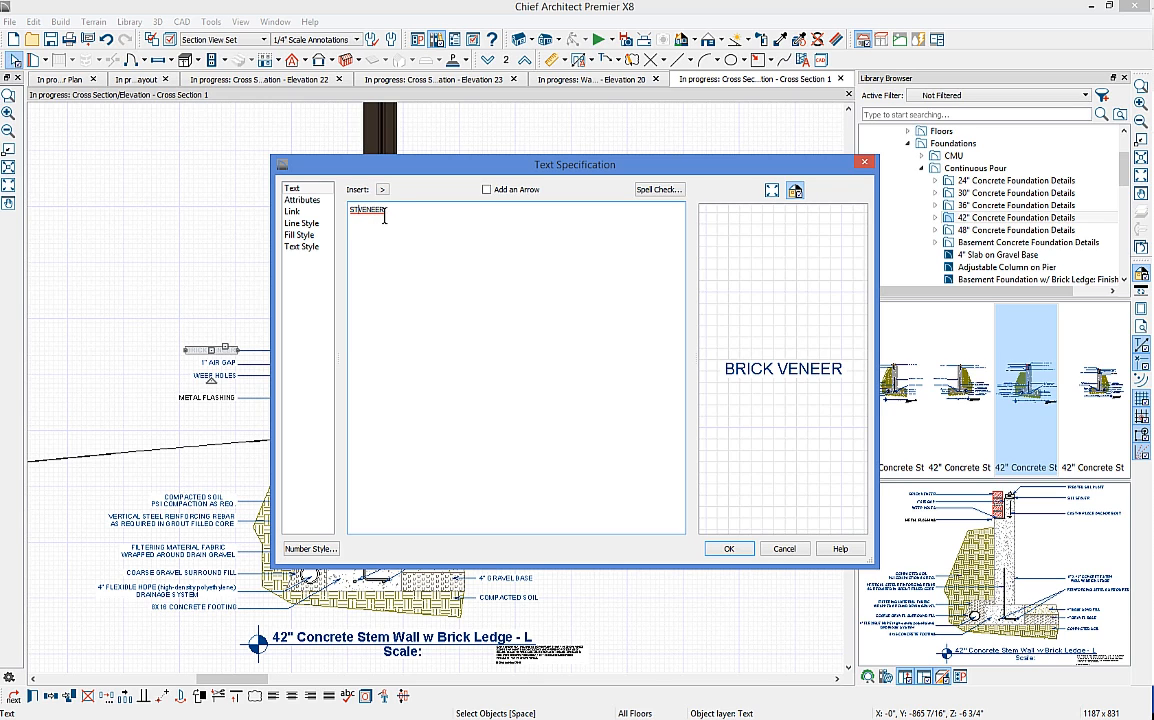
{"action": "left_click", "coordinate": [729, 549]}
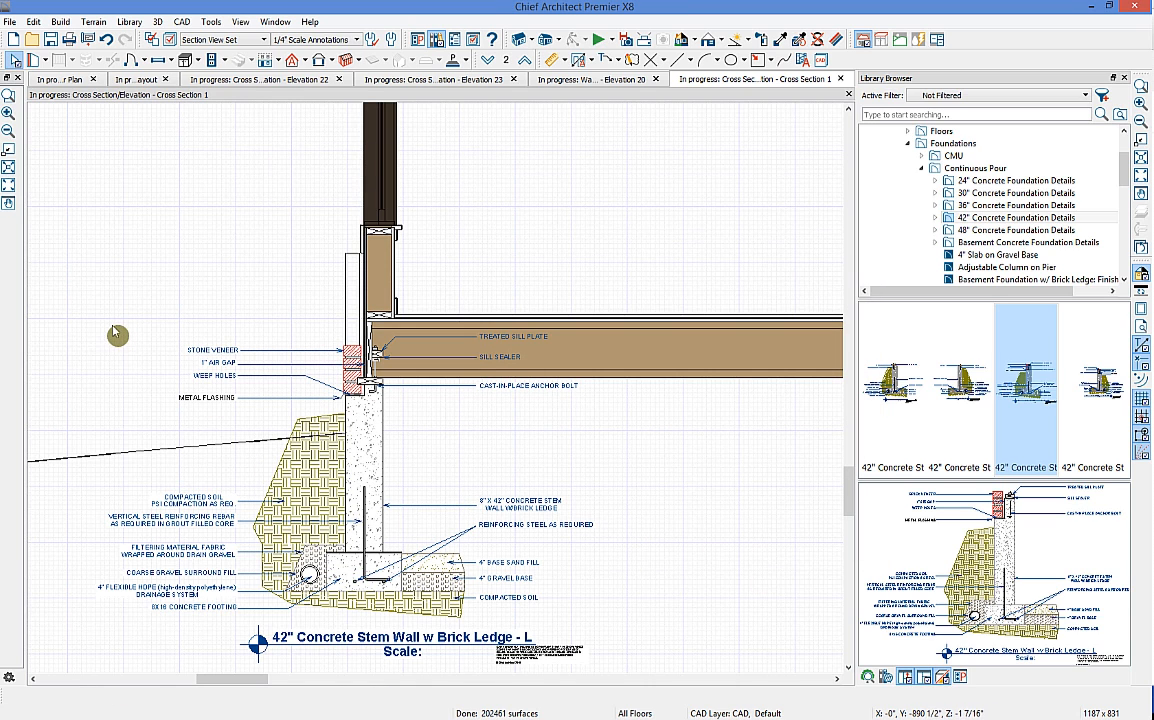
Step: Recombine all parts of the foundation detail into a single CAD block
{"action": "left_click_drag", "start_coordinate": [100, 317], "coordinate": [691, 668]}
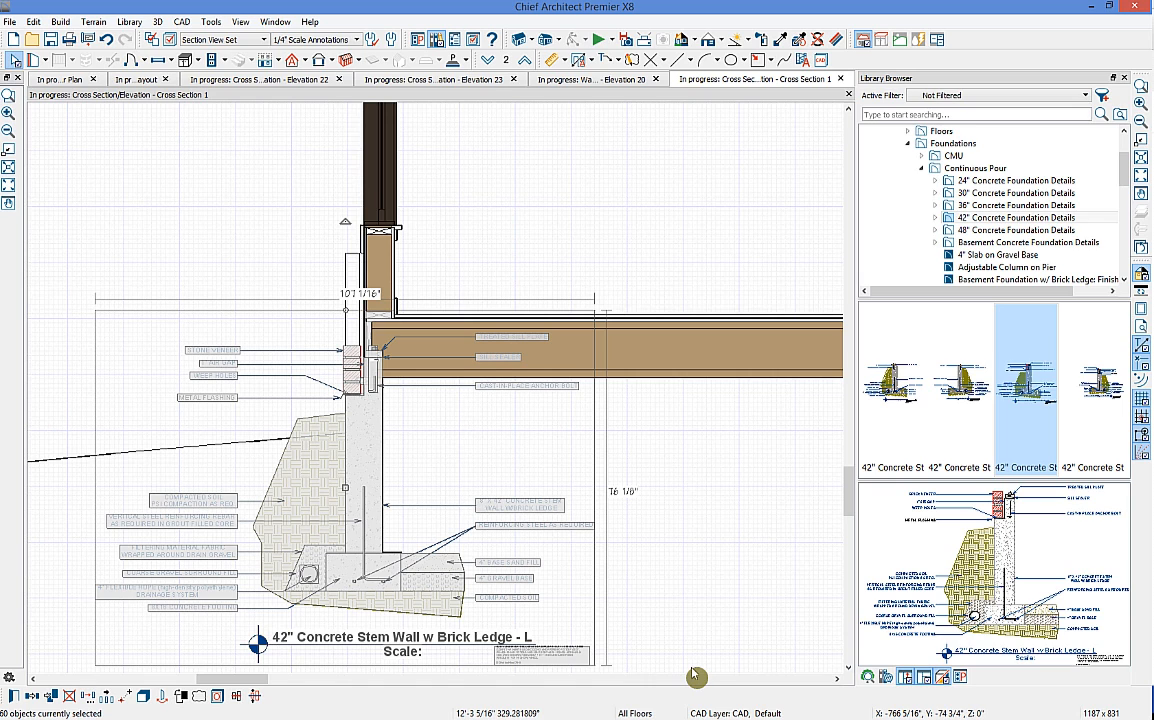
{"action": "left_click", "coordinate": [158, 695]}
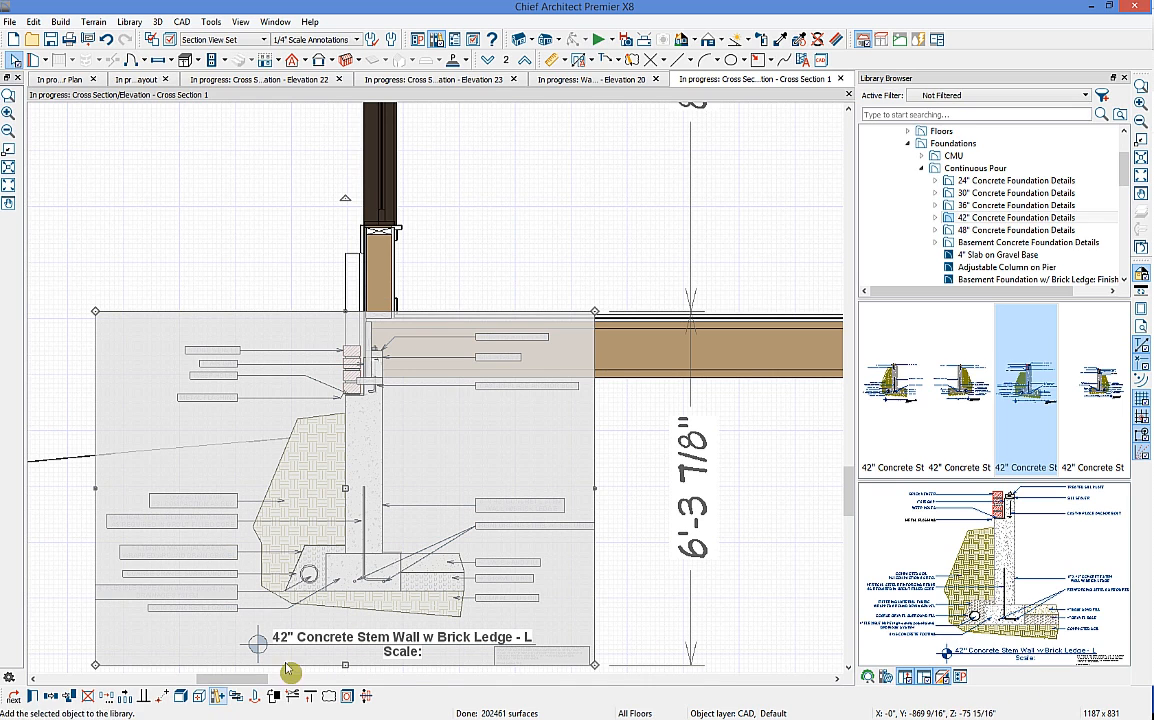
{"action": "left_click", "coordinate": [660, 460]}
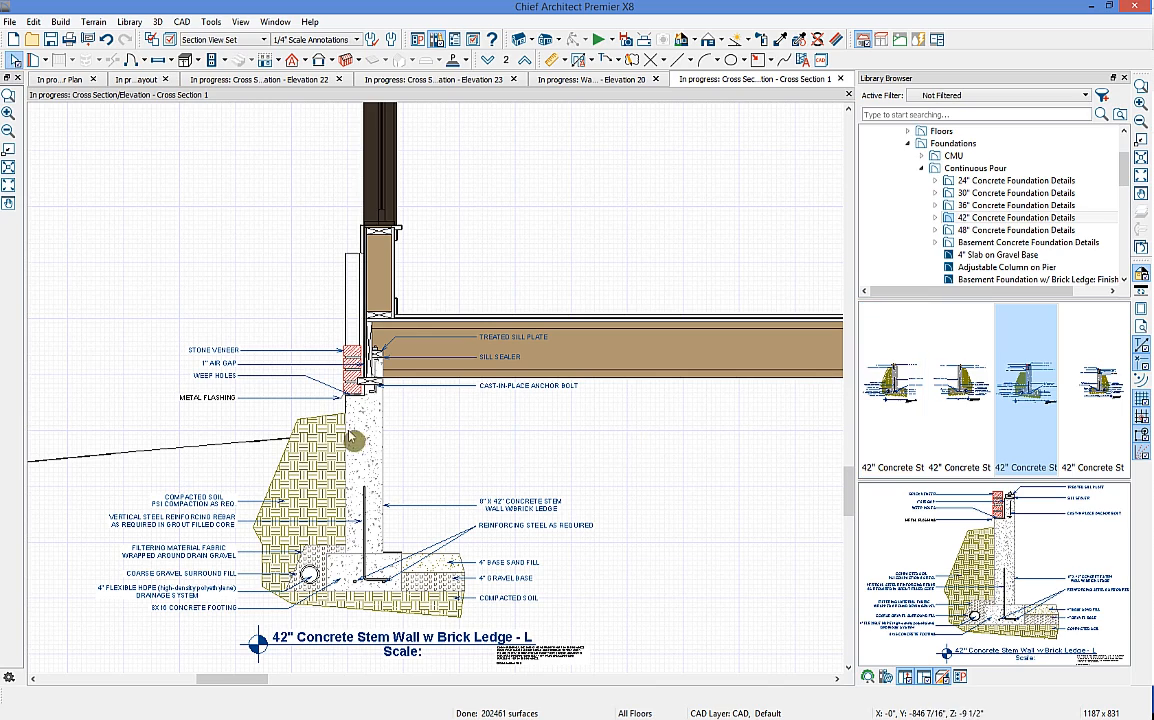
{"action": "scroll", "coordinate": [667, 450], "scroll_direction": "down", "scroll_amount": 3}
{"action": "mouse_move", "coordinate": [667, 450]}
{"action": "middle_mouse_down"}
{"action": "mouse_move", "coordinate": [550, 453]}
{"action": "mouse_move", "coordinate": [559, 466]}
{"action": "middle_mouse_up"}
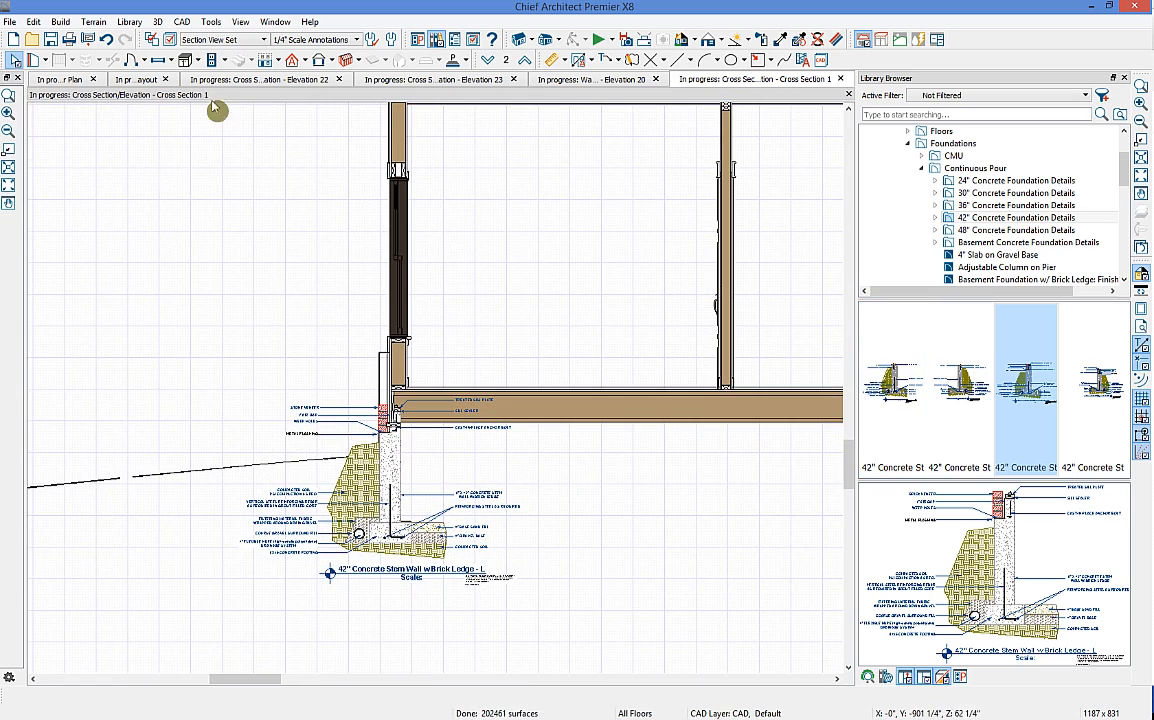
Step: Send Cross Section 1 to layout page 3, accepting the scale and layer set notices
{"action": "left_click", "coordinate": [88, 40]}
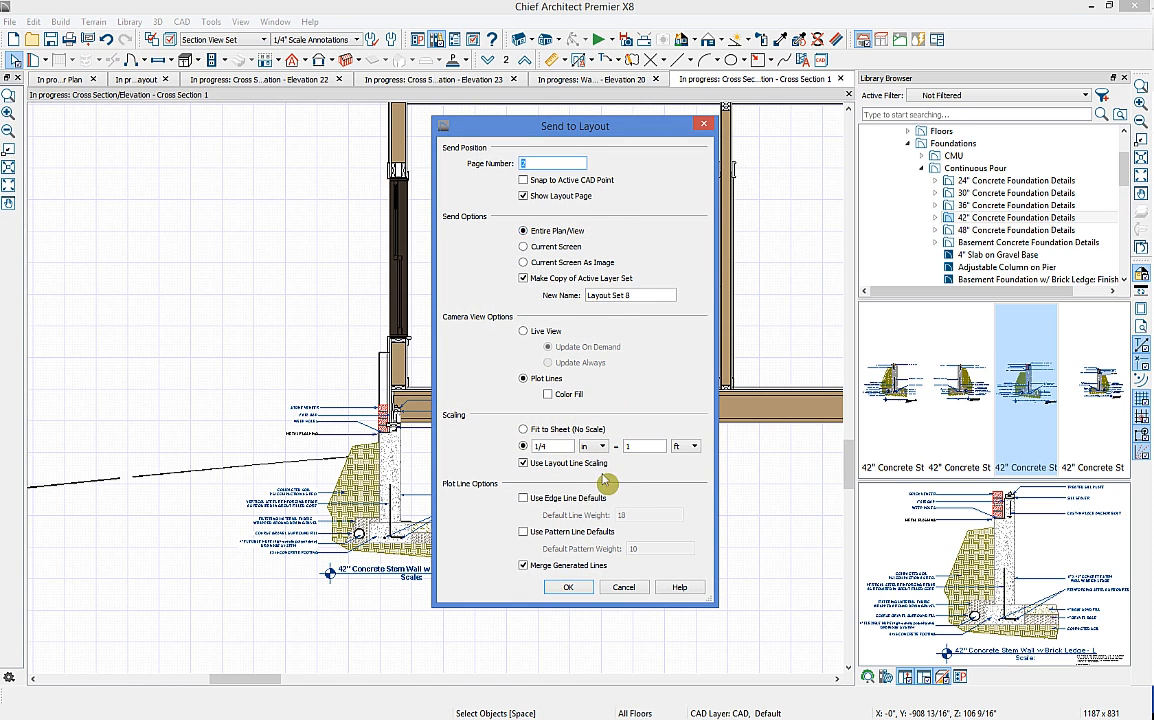
{"action": "left_click", "coordinate": [567, 588]}
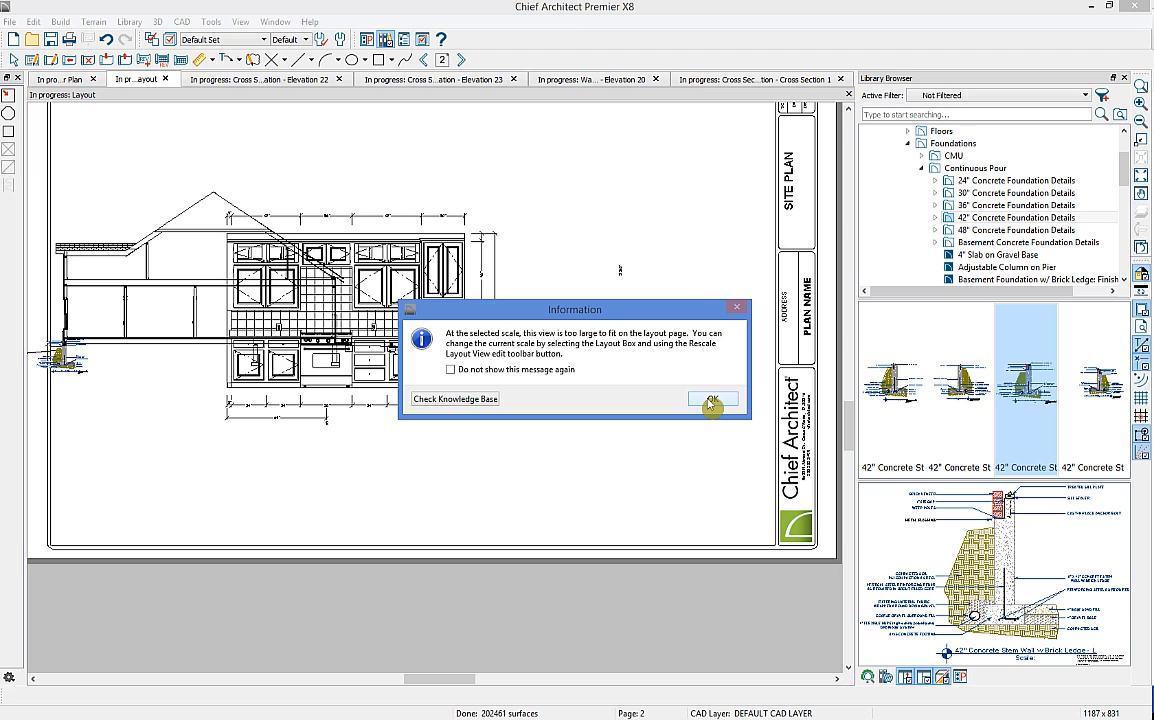
{"action": "left_click", "coordinate": [711, 400]}
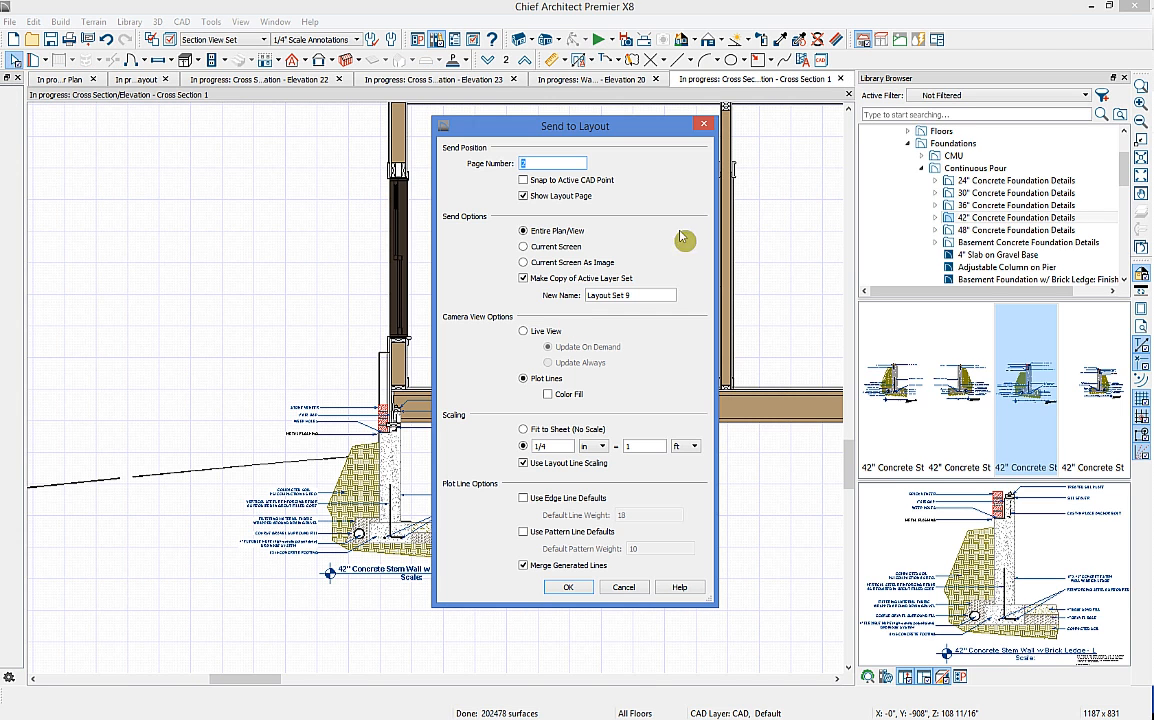
{"action": "type", "text": "3"}
{"action": "left_click", "coordinate": [588, 589]}
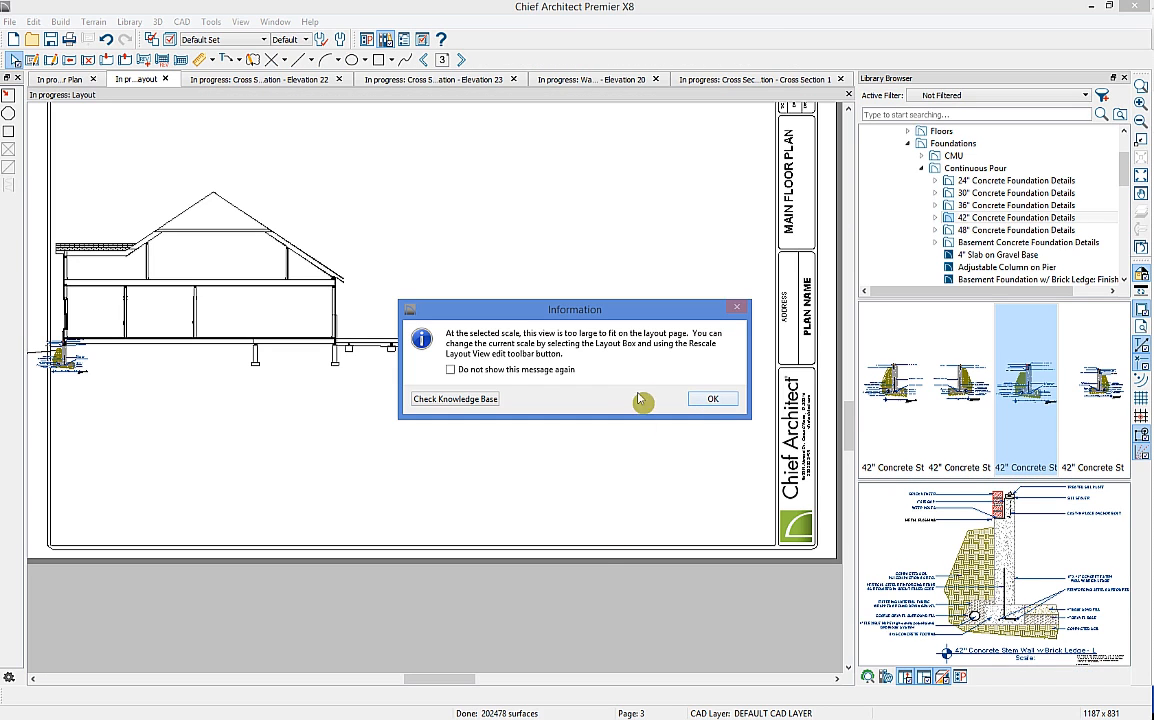
{"action": "left_click", "coordinate": [713, 401]}
{"action": "left_click", "coordinate": [713, 401]}
Step: Trim both sides of the cross section view, move it up the sheet, and return to Cross Section 1
{"action": "left_click", "coordinate": [600, 318]}
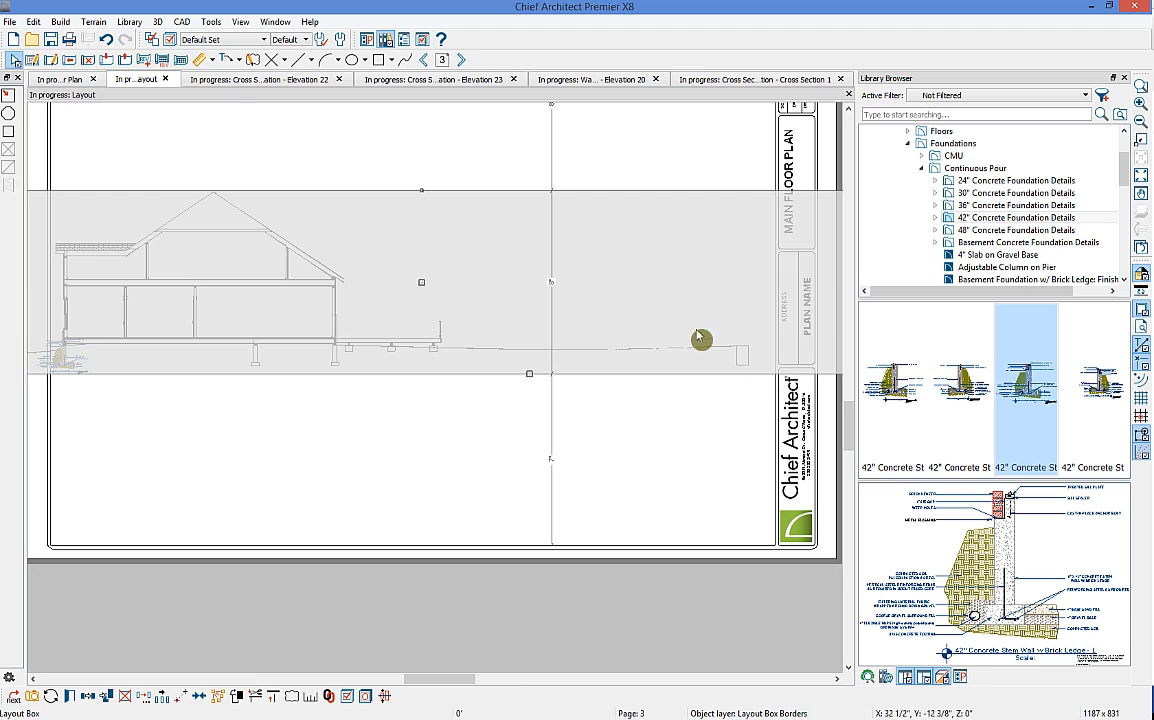
{"action": "scroll", "coordinate": [736, 312], "scroll_direction": "down", "scroll_amount": 2}
{"action": "left_click_drag", "start_coordinate": [740, 300], "coordinate": [530, 300]}
{"action": "left_click_drag", "start_coordinate": [203, 303], "coordinate": [250, 301]}
{"action": "left_click", "coordinate": [314, 319]}
{"action": "left_click_drag", "start_coordinate": [421, 276], "coordinate": [453, 198]}
{"action": "left_click", "coordinate": [465, 298]}
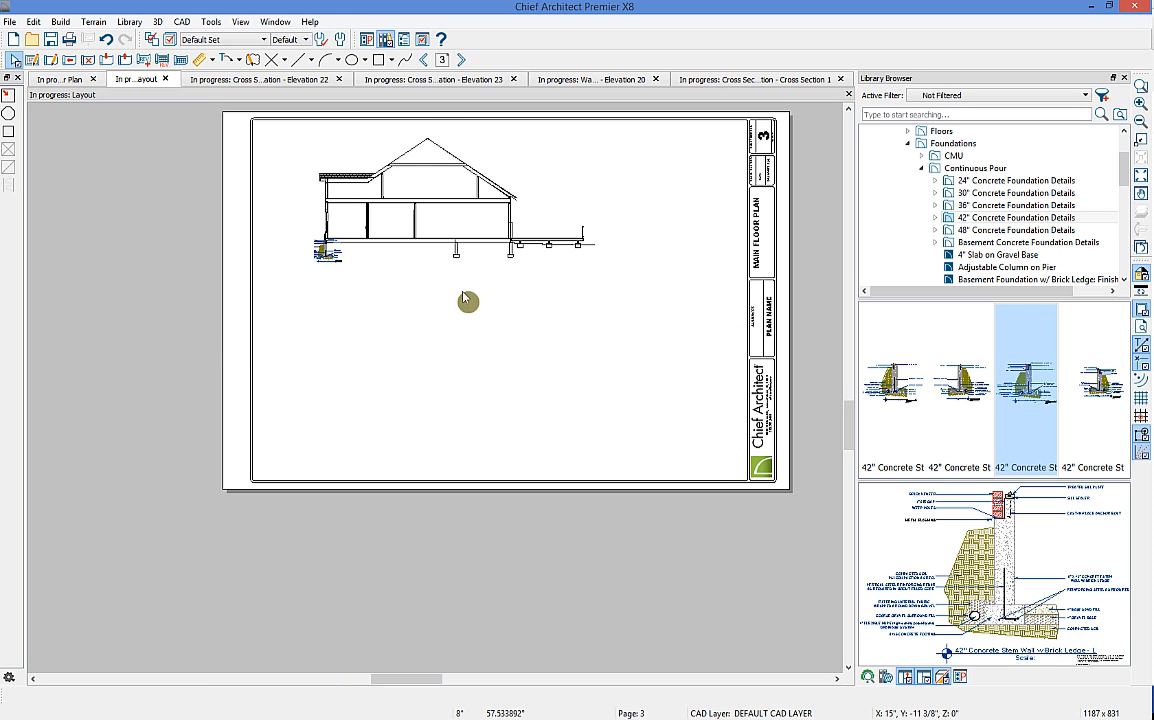
{"action": "left_click", "coordinate": [680, 79]}
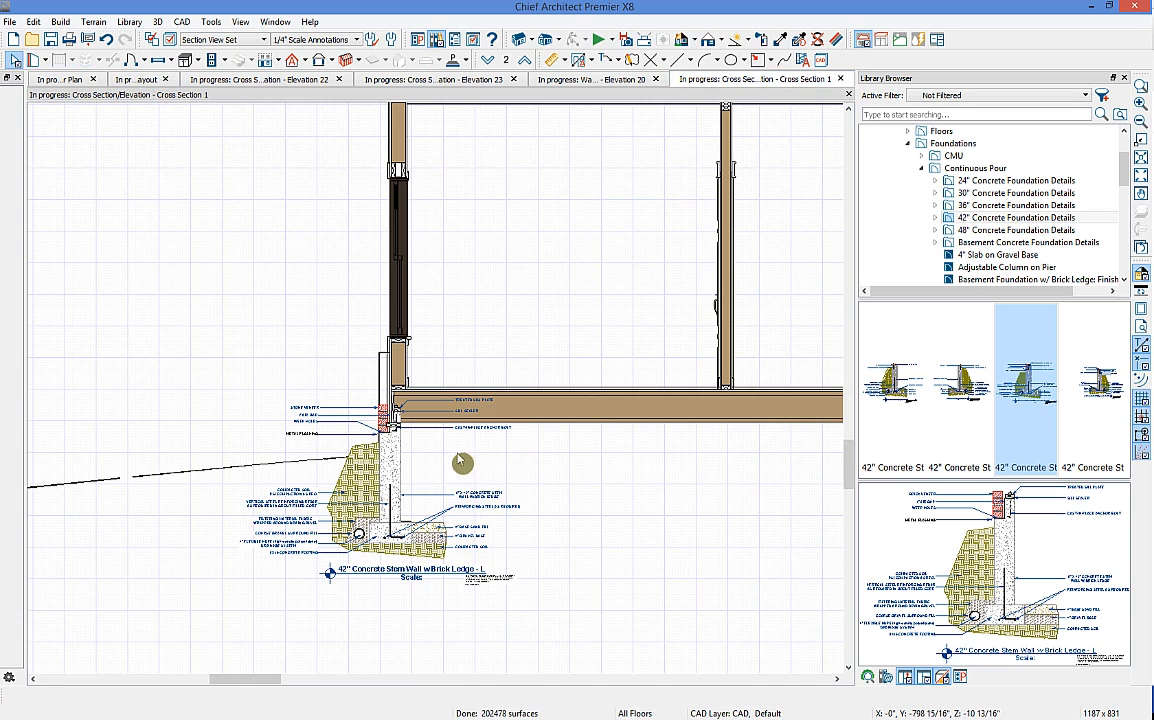
Step: Zoom into the foundation detail and open Send to Layout at 1/4 in = 1 ft scale
{"action": "scroll", "coordinate": [470, 457], "scroll_direction": "up", "scroll_amount": 4}
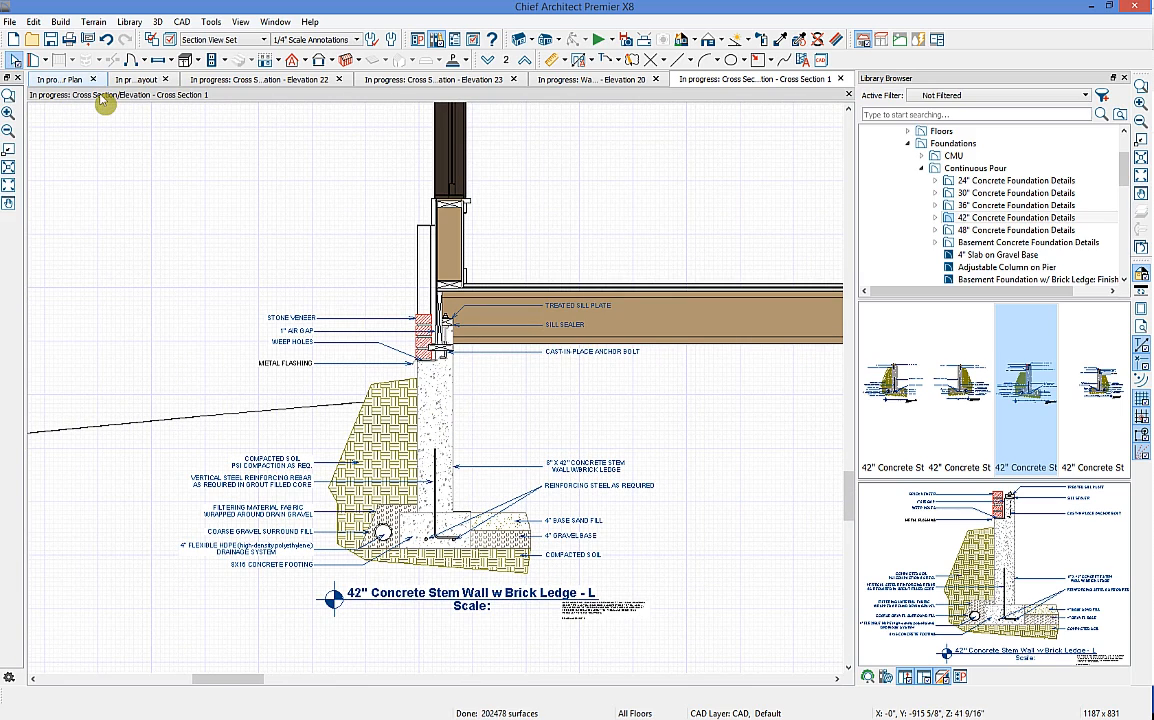
{"action": "left_click", "coordinate": [88, 40]}
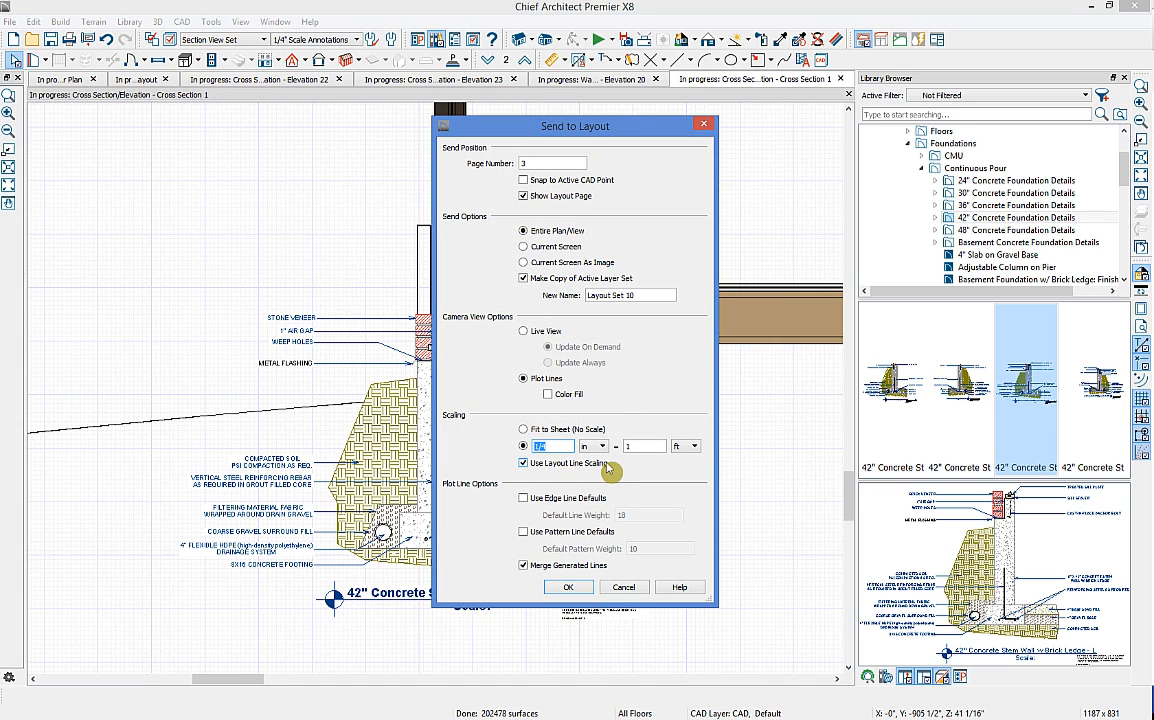
Step: Send the enlarged foundation detail to layout page 3 and place it below the house cross section
{"action": "key", "text": "Return"}
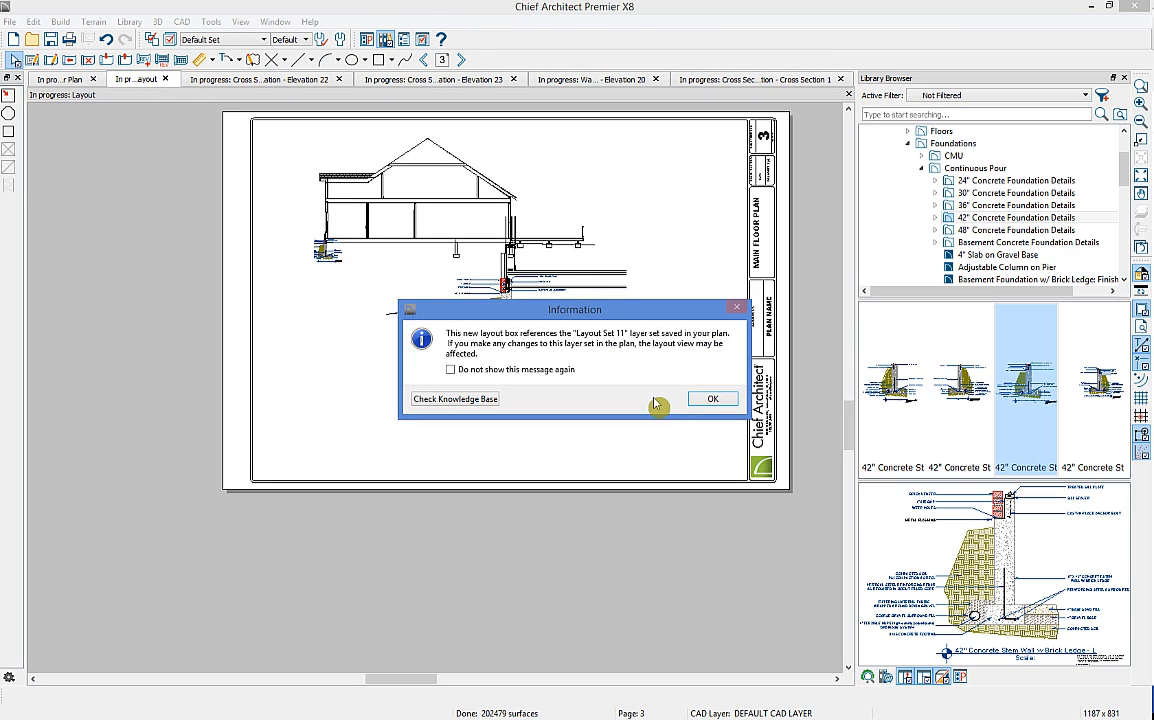
{"action": "left_click", "coordinate": [708, 399]}
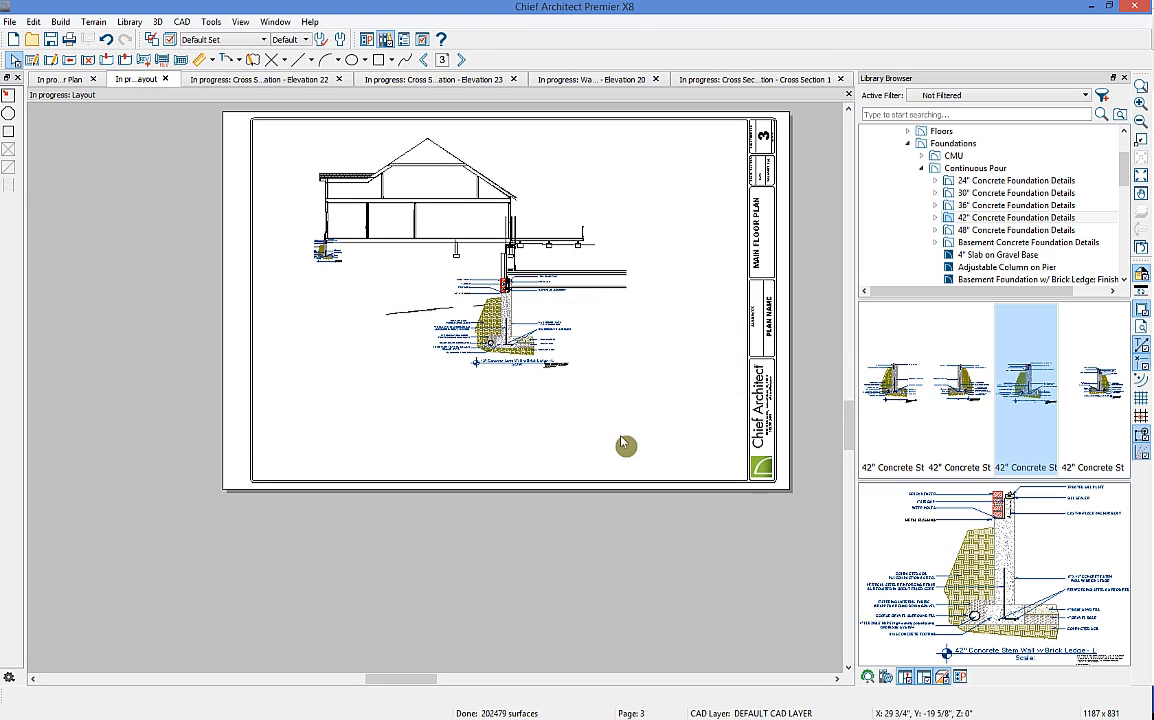
{"action": "left_click", "coordinate": [510, 312]}
{"action": "left_click_drag", "start_coordinate": [510, 312], "coordinate": [395, 371]}
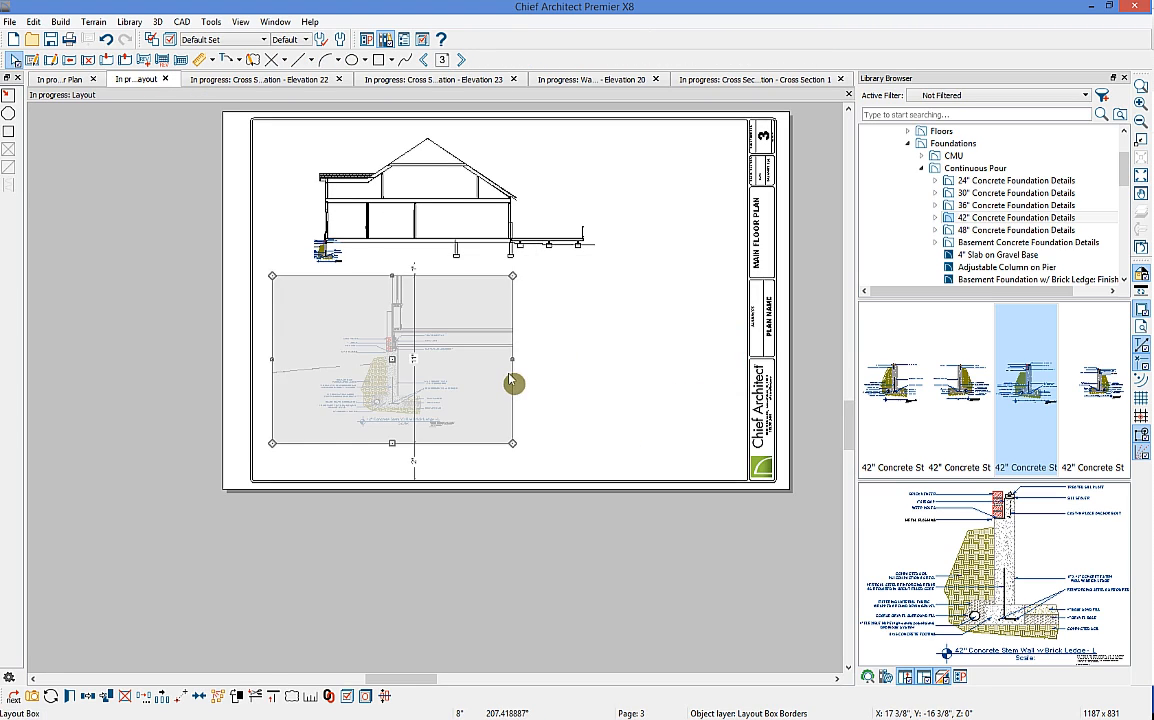
{"action": "left_click", "coordinate": [670, 424]}
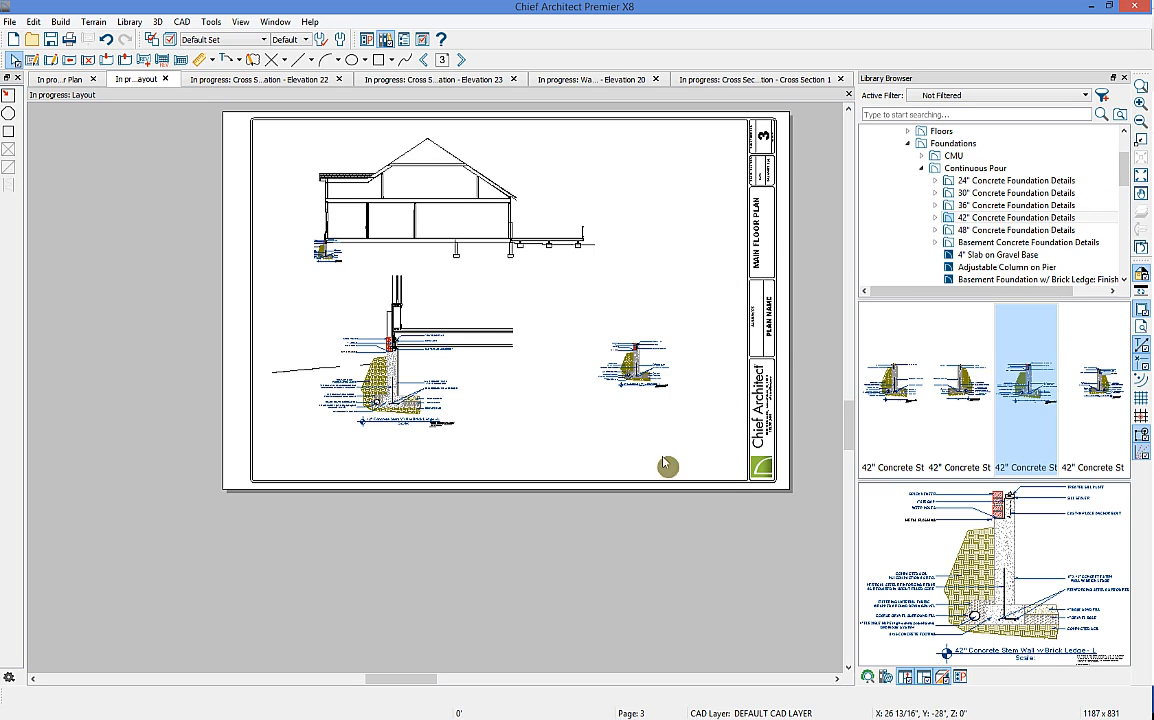
{"action": "scroll", "coordinate": [656, 373], "scroll_direction": "up", "scroll_amount": 2}
{"action": "scroll", "coordinate": [658, 382], "scroll_direction": "up", "scroll_amount": 2}
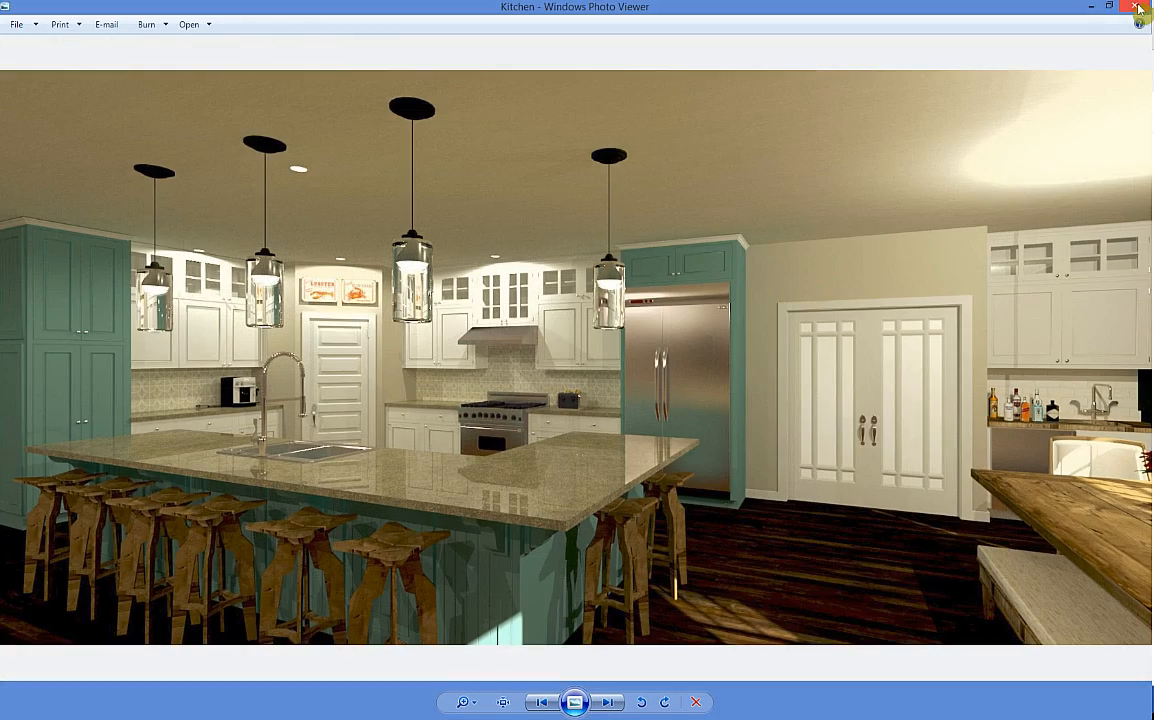
Step: Close the kitchen rendering in Windows Photo Viewer
{"action": "left_click", "coordinate": [1139, 8]}
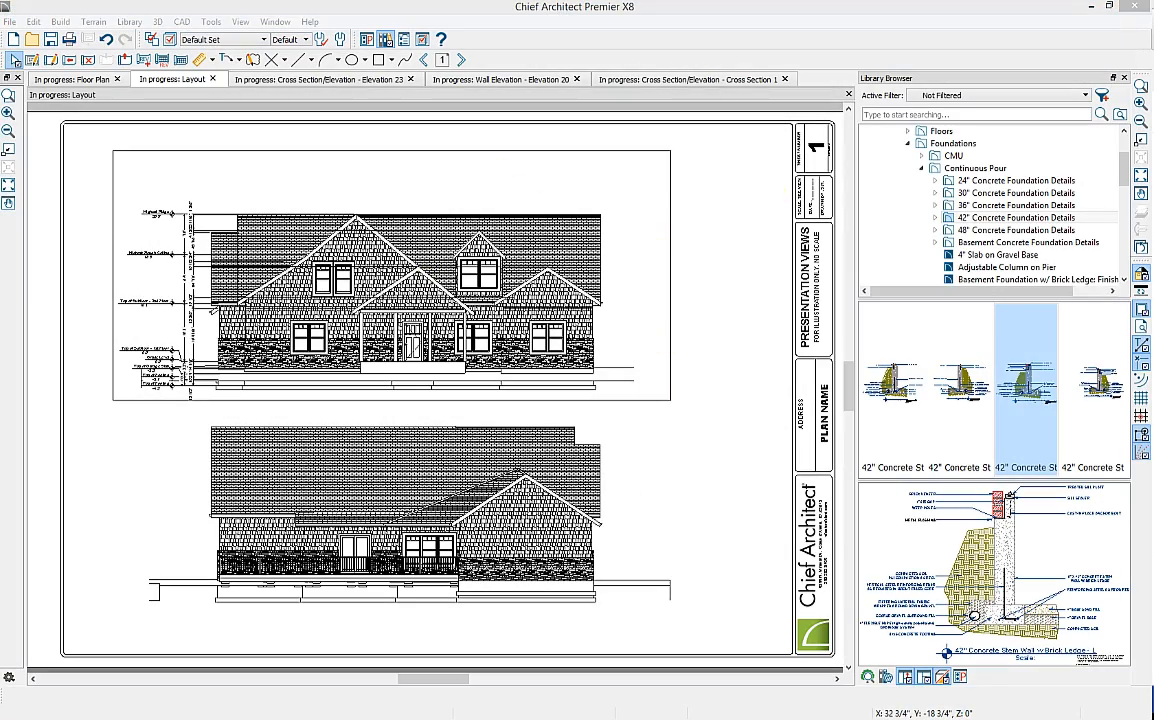
Step: Place a shrunken exterior house rendering top-right on page 1 and shift the upper elevation down-left
{"action": "left_click_drag", "start_coordinate": [1152, 290], "coordinate": [591, 310]}
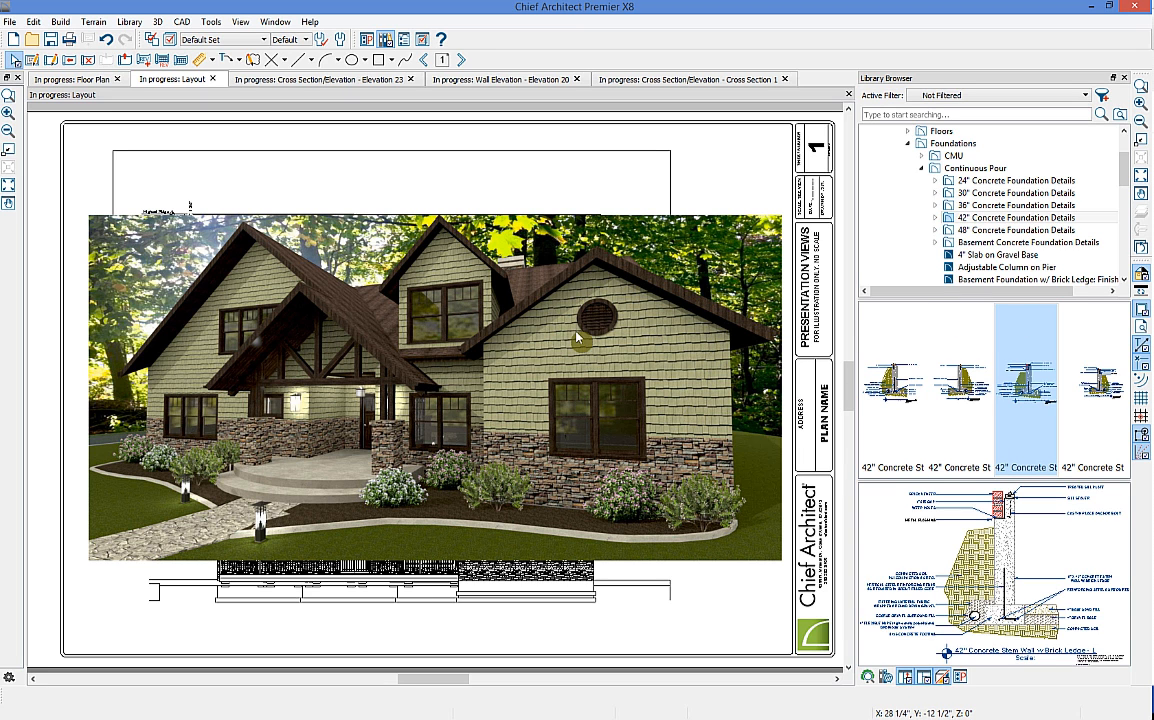
{"action": "left_click", "coordinate": [108, 280]}
{"action": "left_click", "coordinate": [95, 320]}
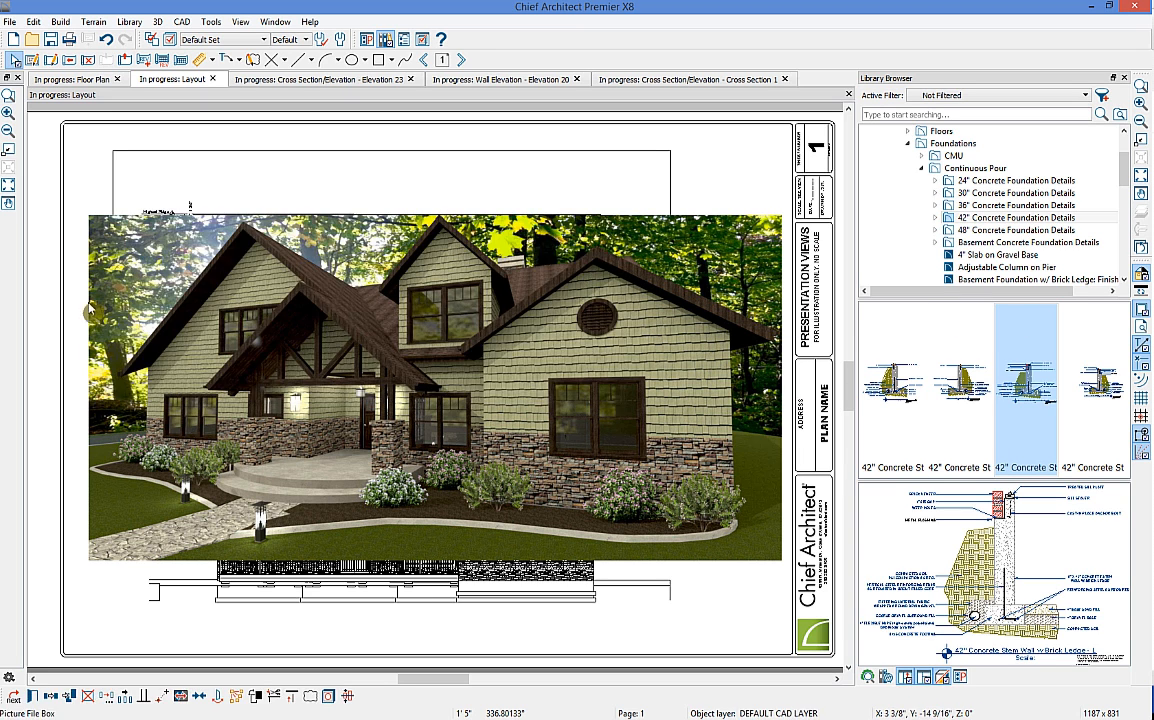
{"action": "left_click_drag", "start_coordinate": [368, 340], "coordinate": [540, 440]}
{"action": "left_click", "coordinate": [458, 317]}
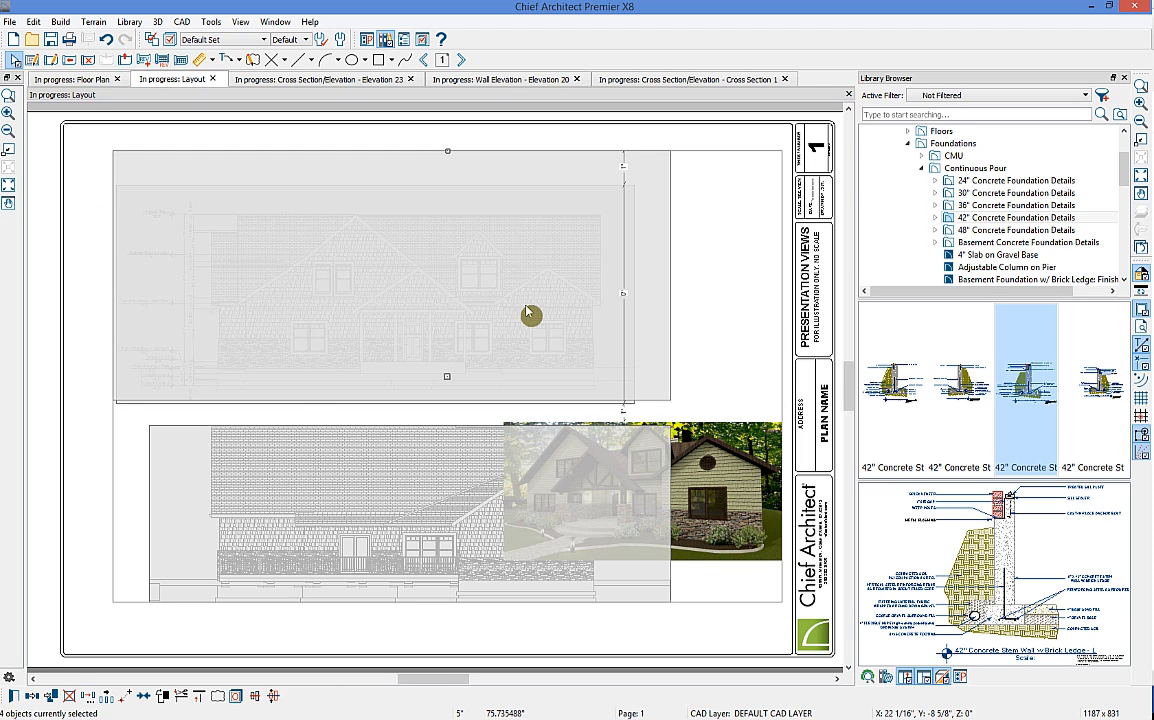
{"action": "left_click_drag", "start_coordinate": [322, 291], "coordinate": [285, 346]}
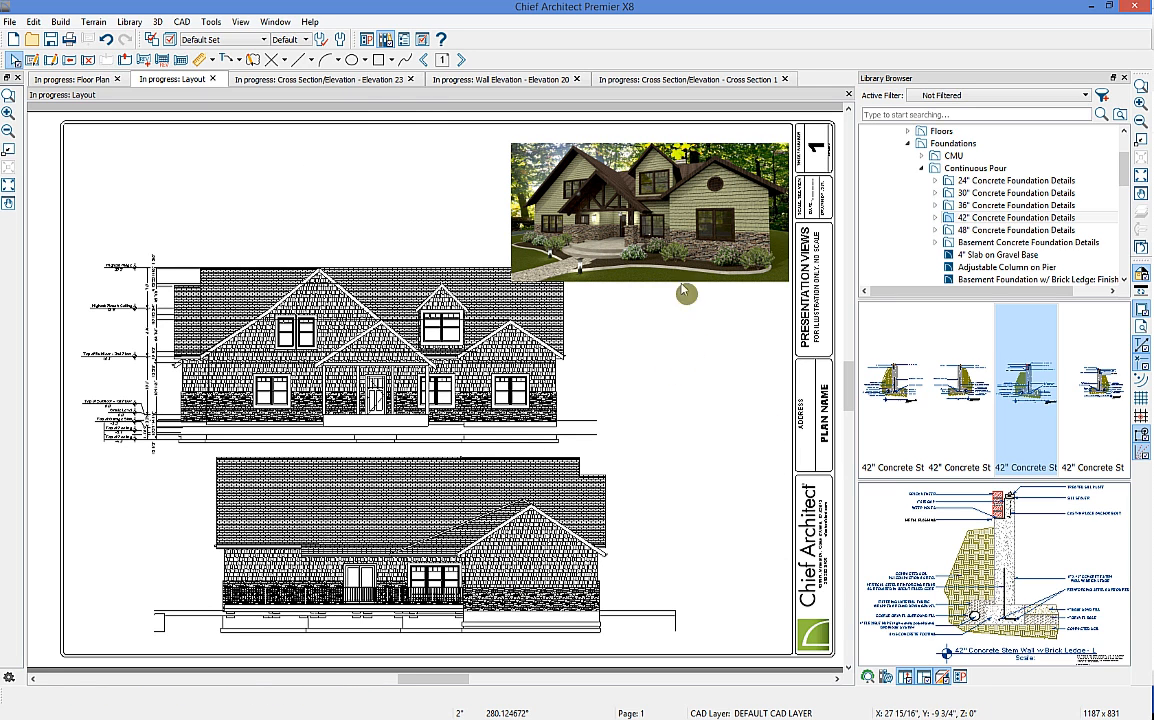
Step: On layout page 2, move the kitchen elevation to the sheet's top-left corner
{"action": "left_click", "coordinate": [460, 60]}
{"action": "left_click", "coordinate": [388, 436]}
{"action": "left_click_drag", "start_coordinate": [436, 426], "coordinate": [300, 248]}
{"action": "left_click", "coordinate": [495, 199]}
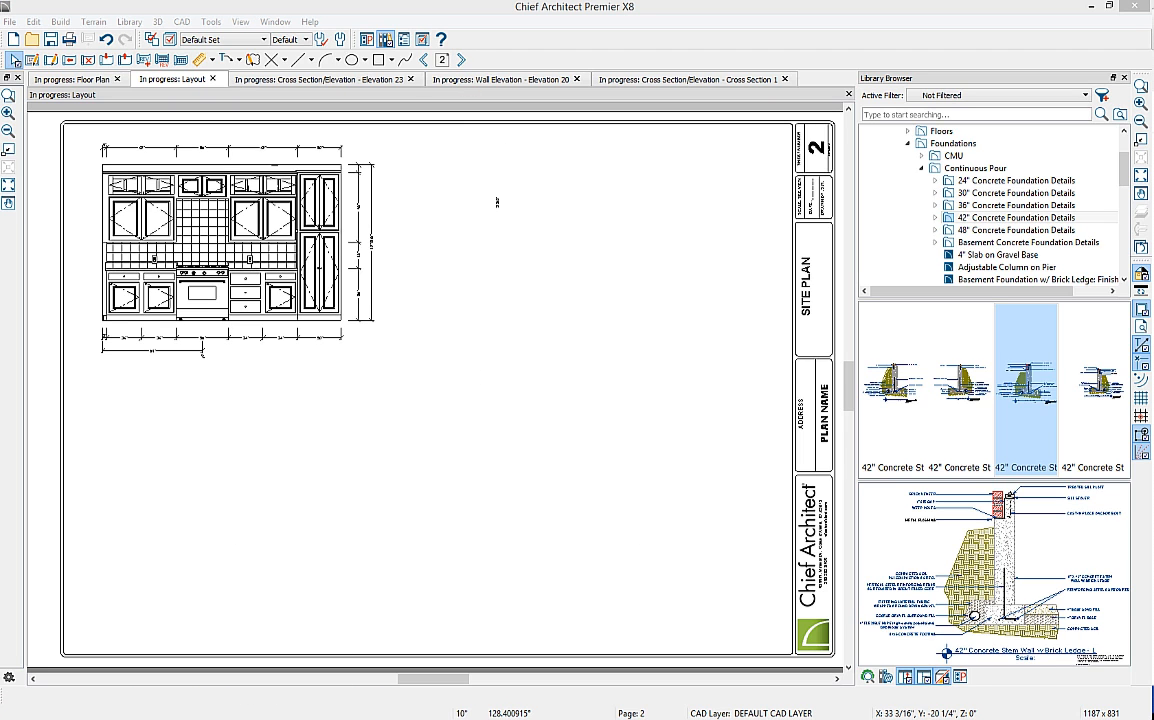
Step: Paste the kitchen rendering onto page 2, shrink it and position it below the kitchen elevation
{"action": "key", "text": "ctrl+v"}
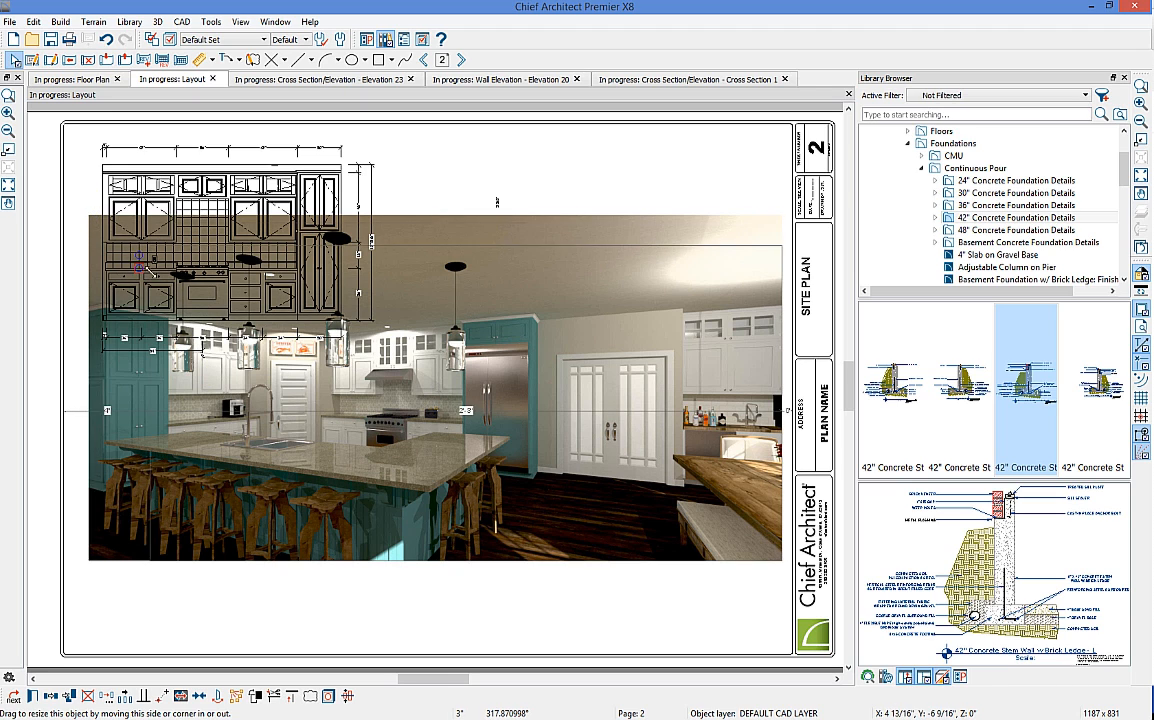
{"action": "left_click_drag", "start_coordinate": [90, 210], "coordinate": [157, 249]}
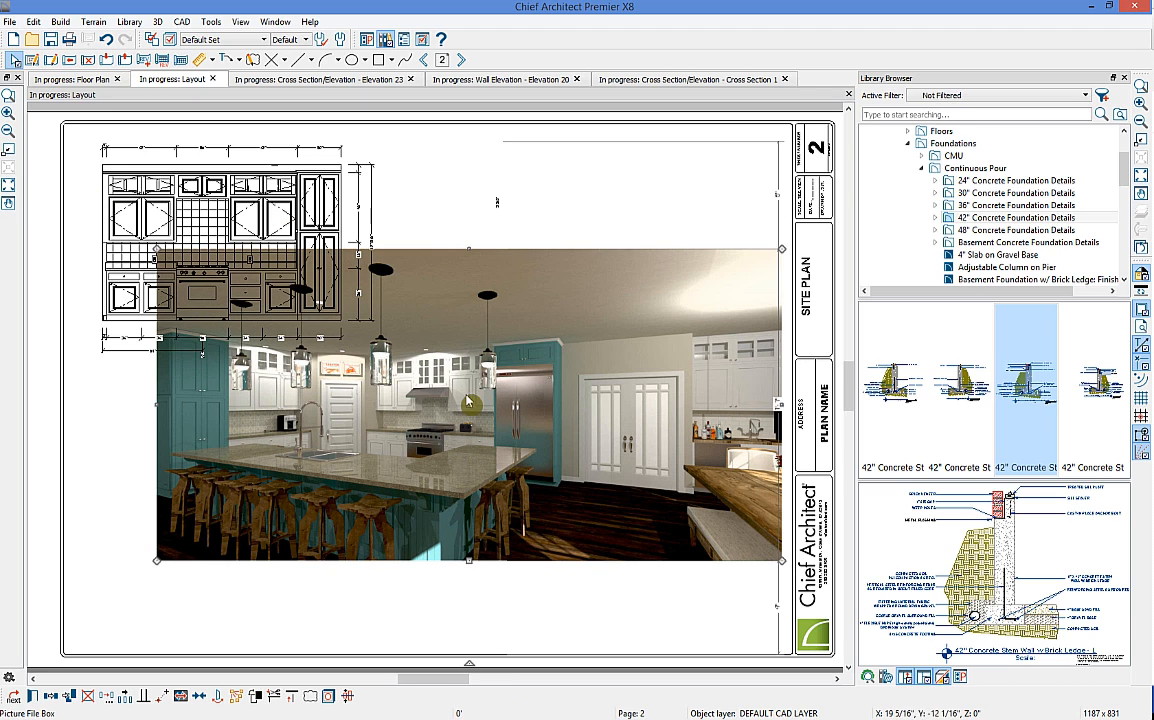
{"action": "left_click_drag", "start_coordinate": [469, 407], "coordinate": [469, 500]}
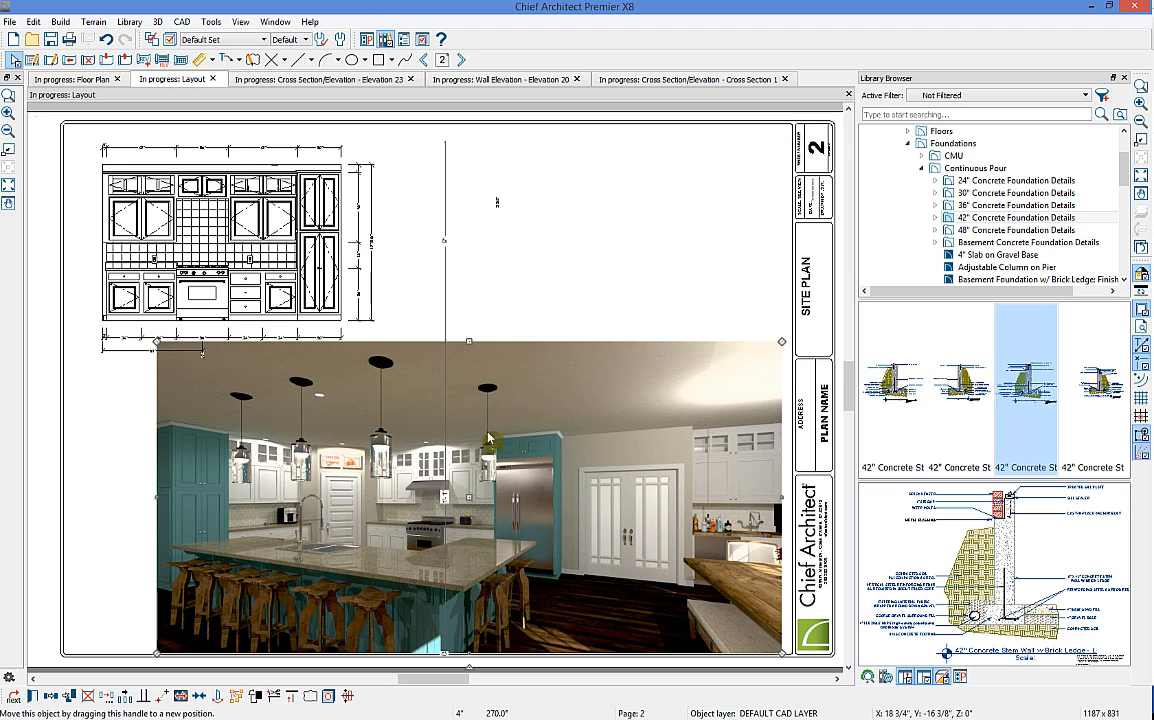
{"action": "left_click", "coordinate": [425, 305]}
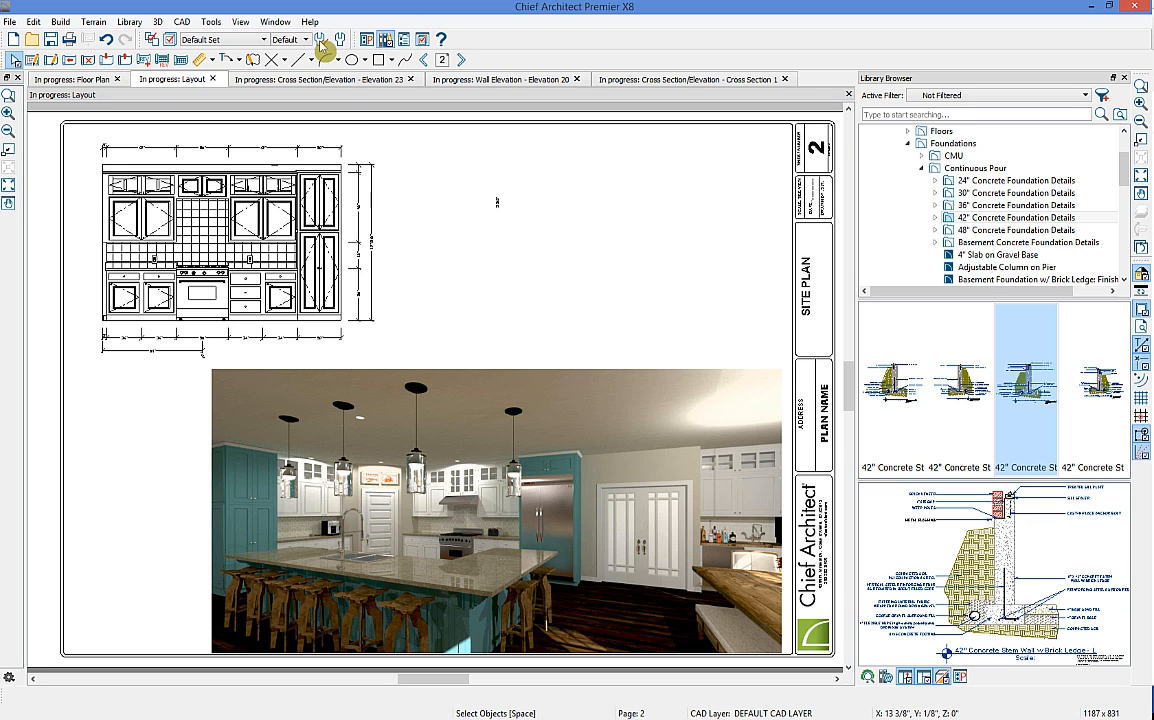
Step: Go to layout page 3 and delete the small foundation detail
{"action": "left_click", "coordinate": [426, 60]}
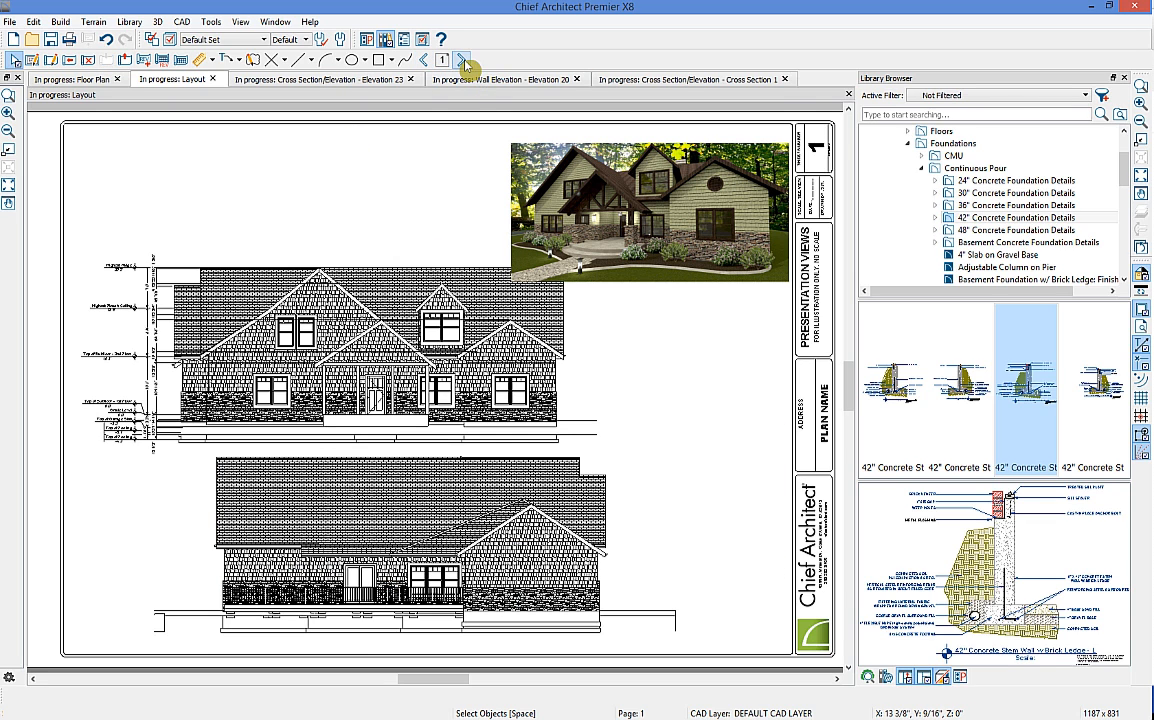
{"action": "left_click", "coordinate": [461, 60]}
{"action": "left_click", "coordinate": [461, 60]}
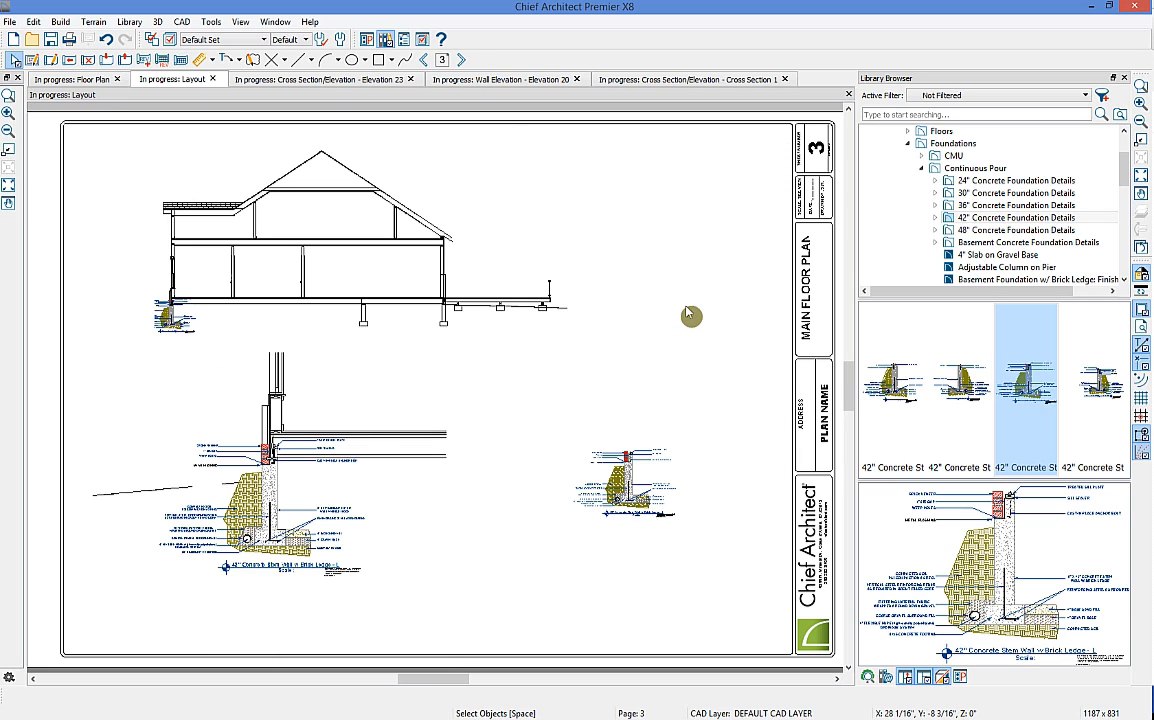
{"action": "left_click", "coordinate": [678, 462]}
{"action": "key", "text": "Delete"}
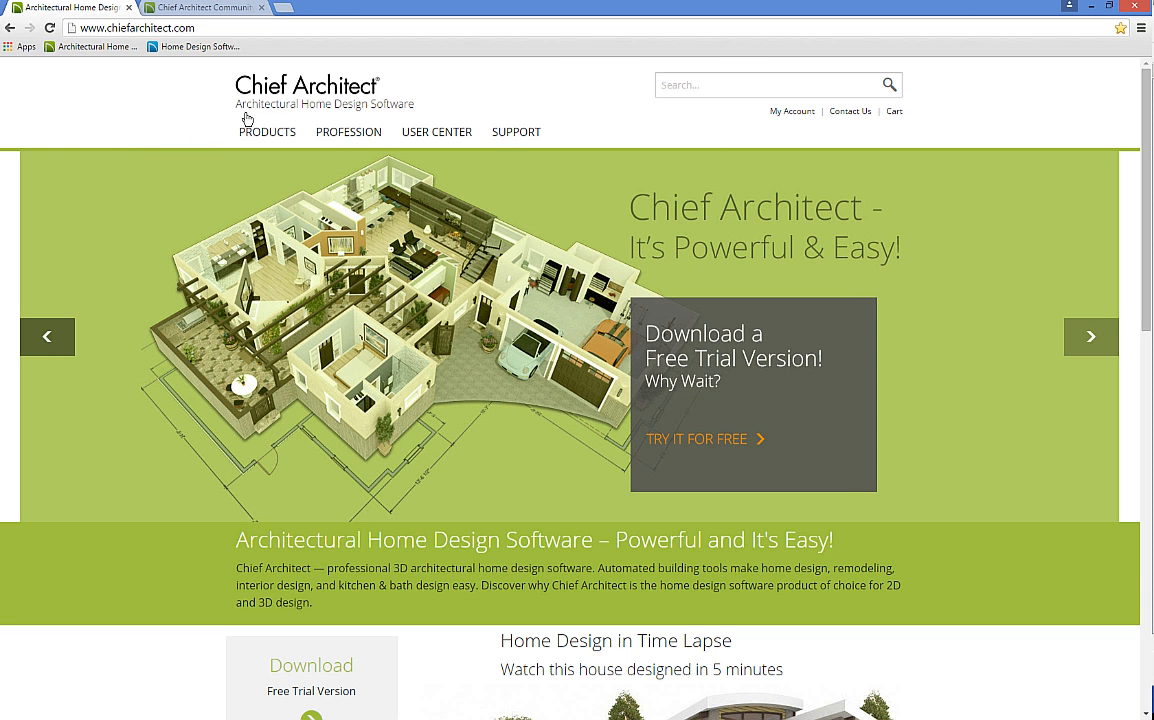
Step: Browse the Online & Mobile Training Videos series list from User Center, then return home
{"action": "mouse_move", "coordinate": [252, 131]}
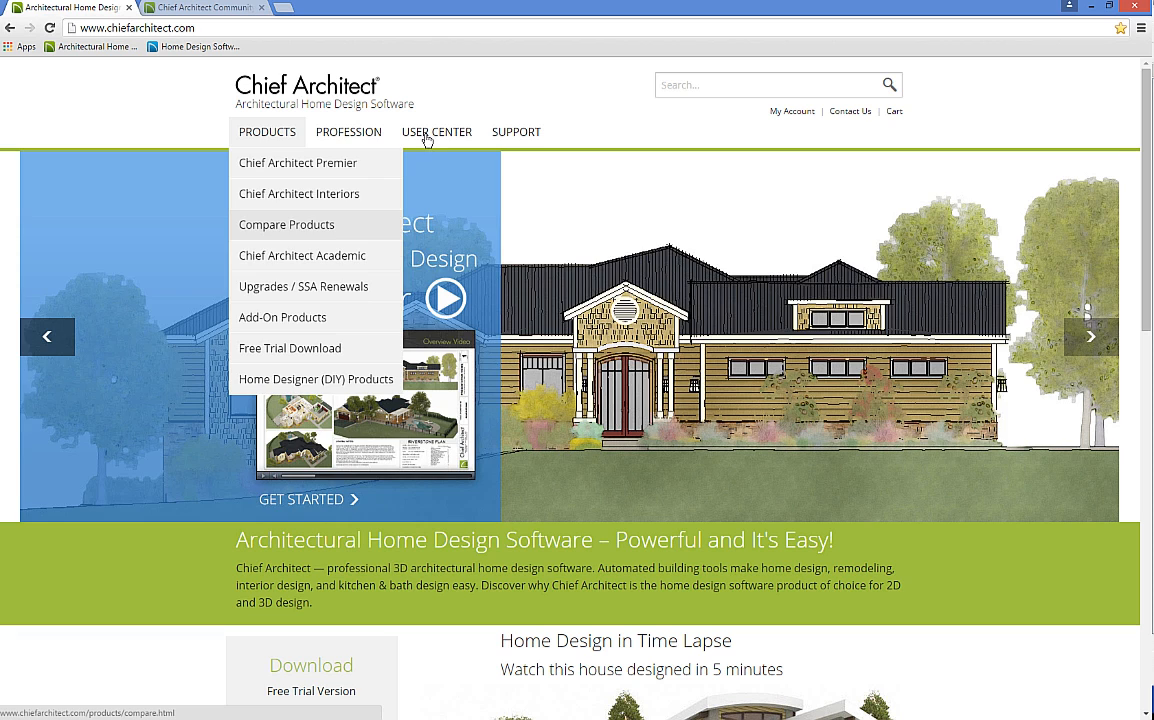
{"action": "mouse_move", "coordinate": [427, 138]}
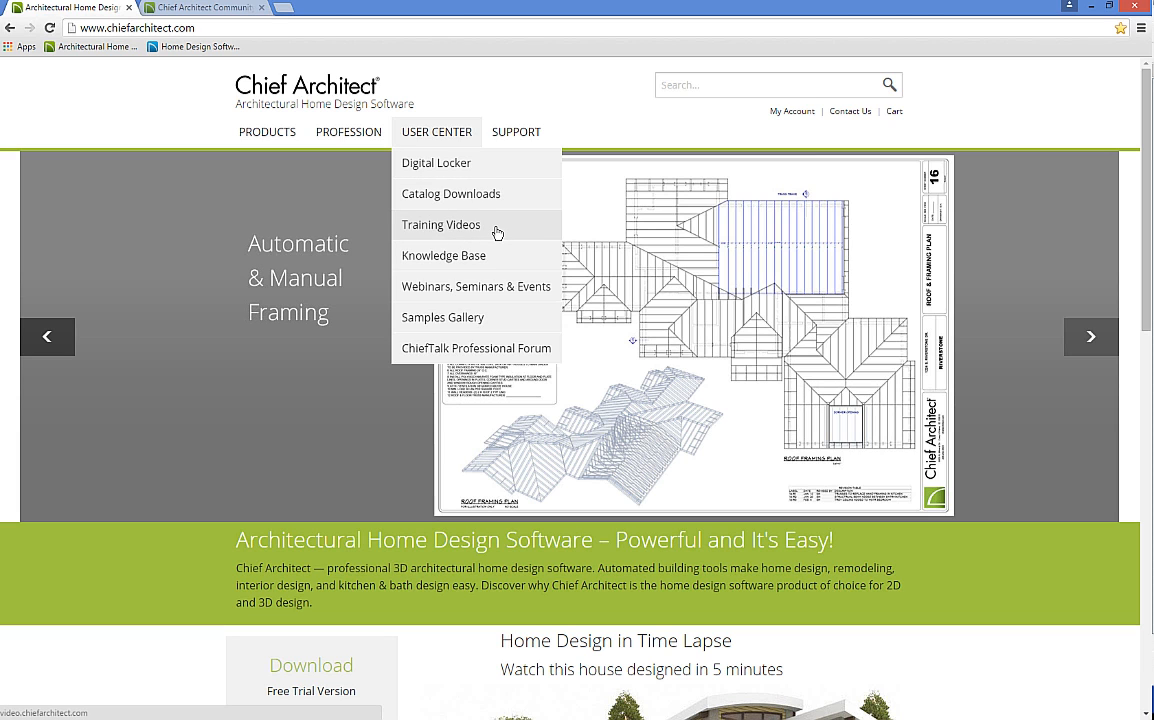
{"action": "left_click", "coordinate": [497, 232]}
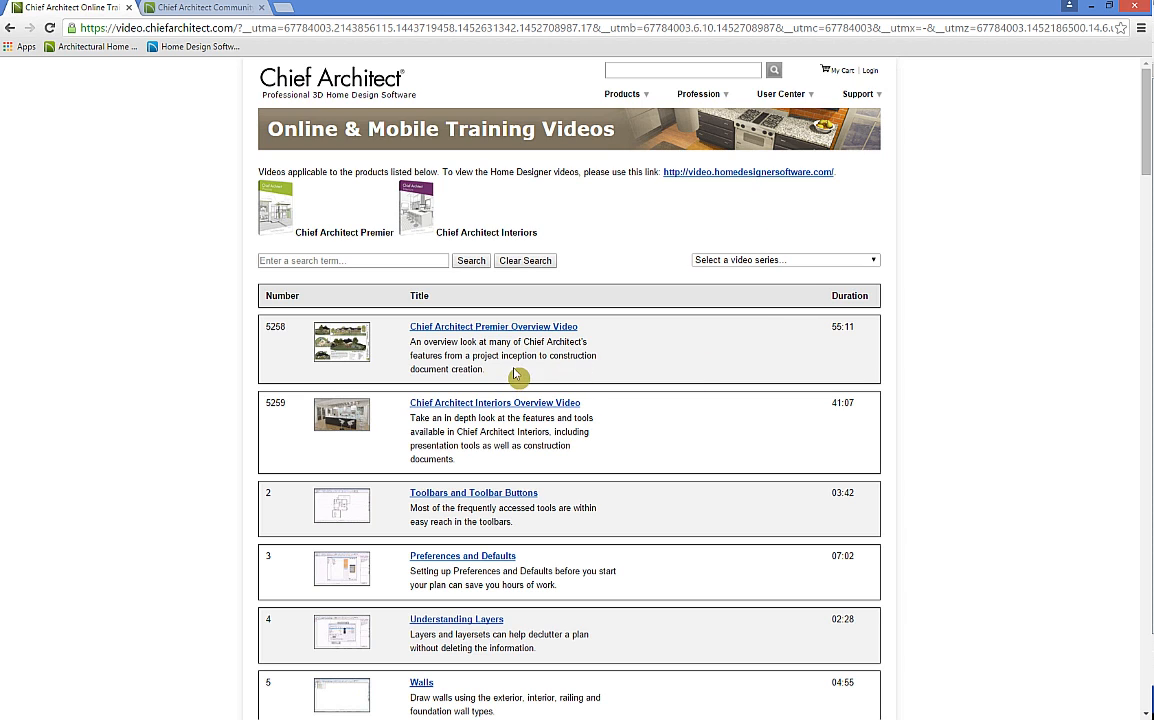
{"action": "left_click", "coordinate": [800, 260]}
{"action": "scroll", "coordinate": [803, 340], "scroll_direction": "down", "scroll_amount": 5}
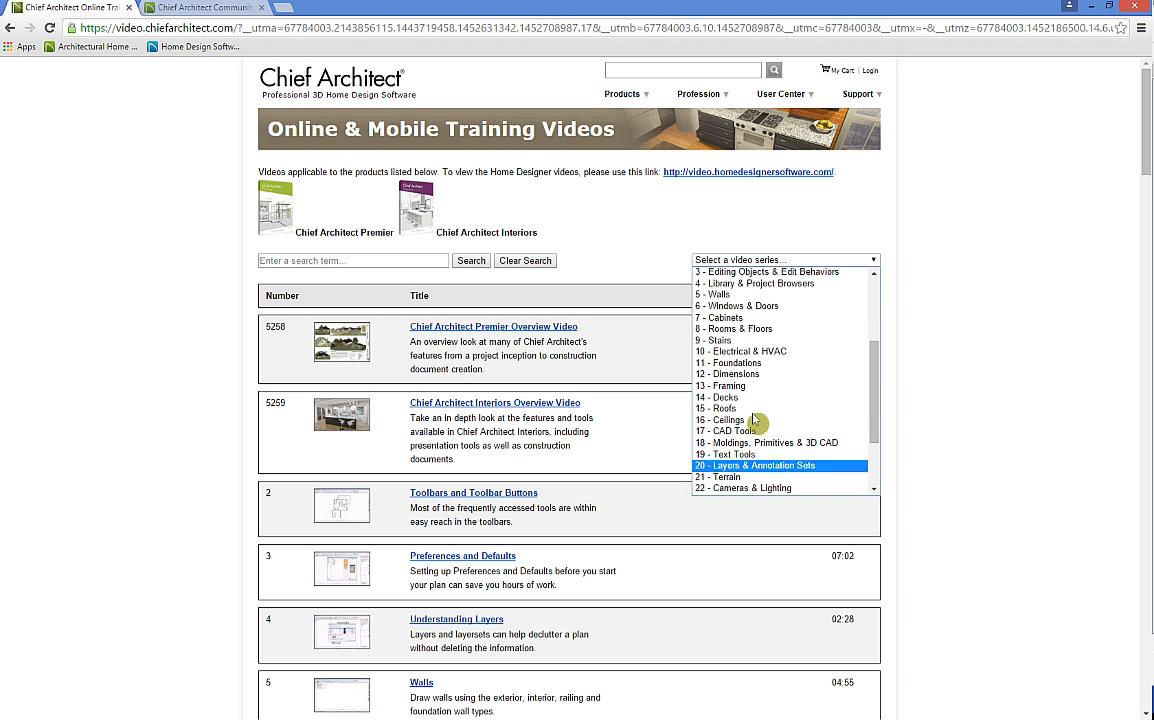
{"action": "scroll", "coordinate": [773, 350], "scroll_direction": "up", "scroll_amount": 4}
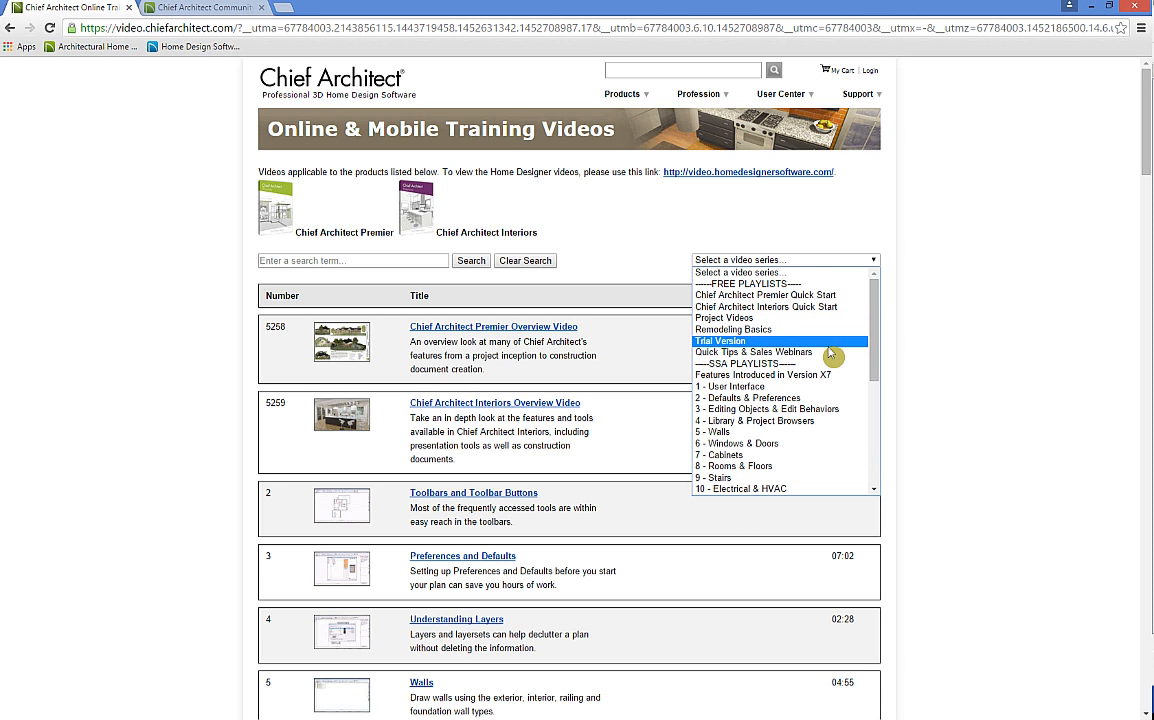
{"action": "key", "text": "alt+Left"}
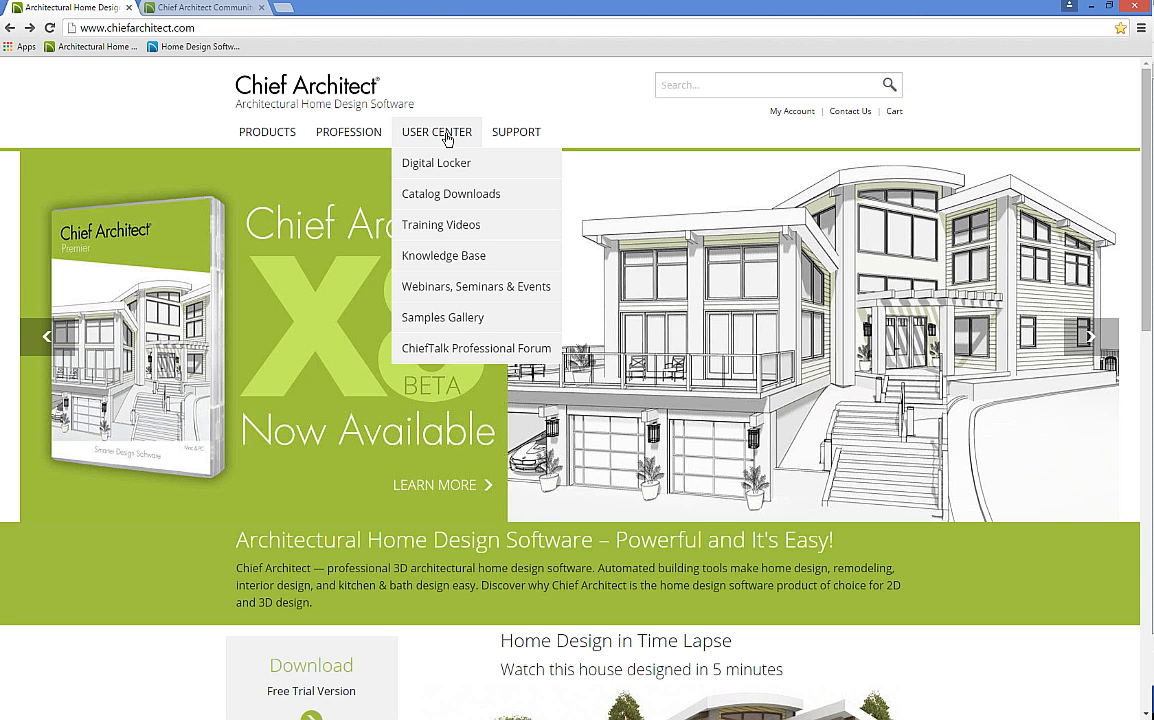
Step: Browse the Samples Gallery's Plan Sets, Exteriors and Kitchens & Baths sections
{"action": "left_click", "coordinate": [451, 322]}
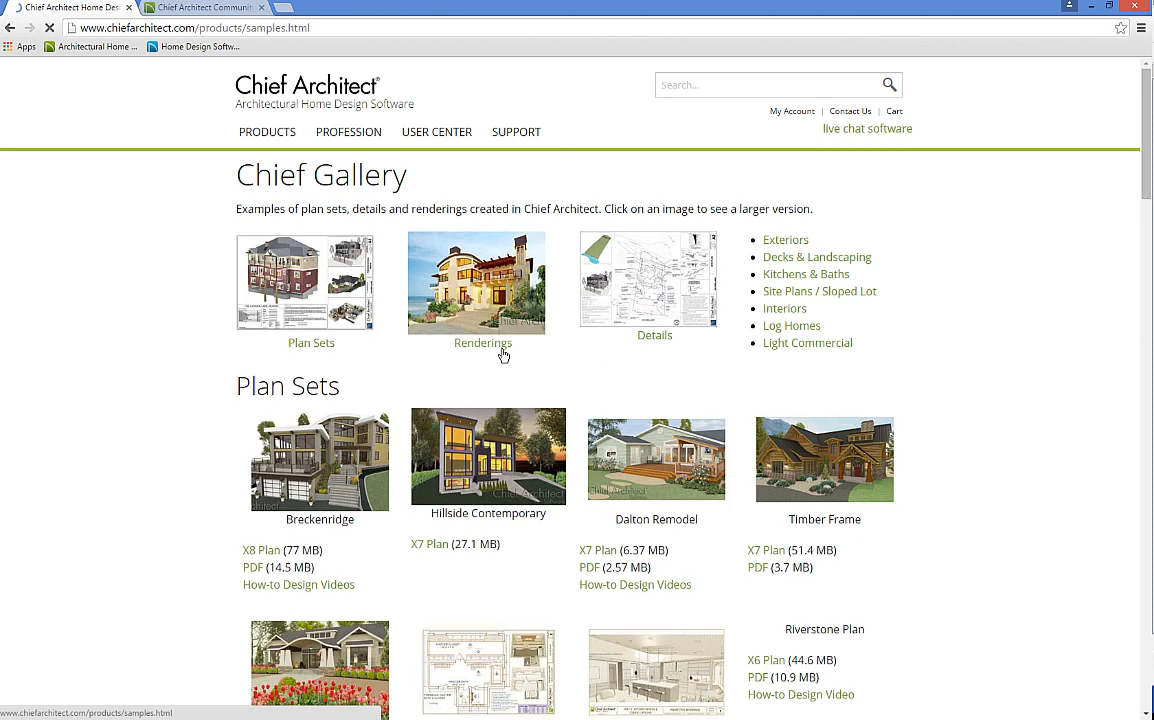
{"action": "scroll", "coordinate": [201, 383], "scroll_direction": "down", "scroll_amount": 2}
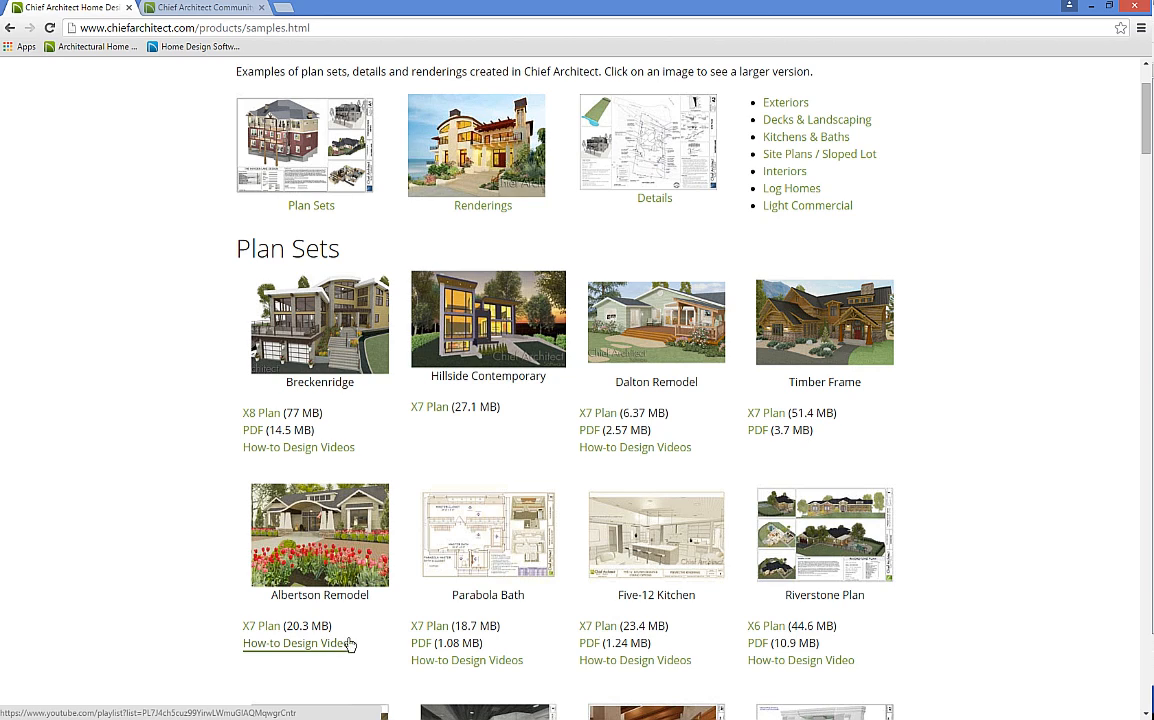
{"action": "scroll", "coordinate": [961, 262], "scroll_direction": "up", "scroll_amount": 2}
{"action": "scroll", "coordinate": [980, 340], "scroll_direction": "down", "scroll_amount": 10}
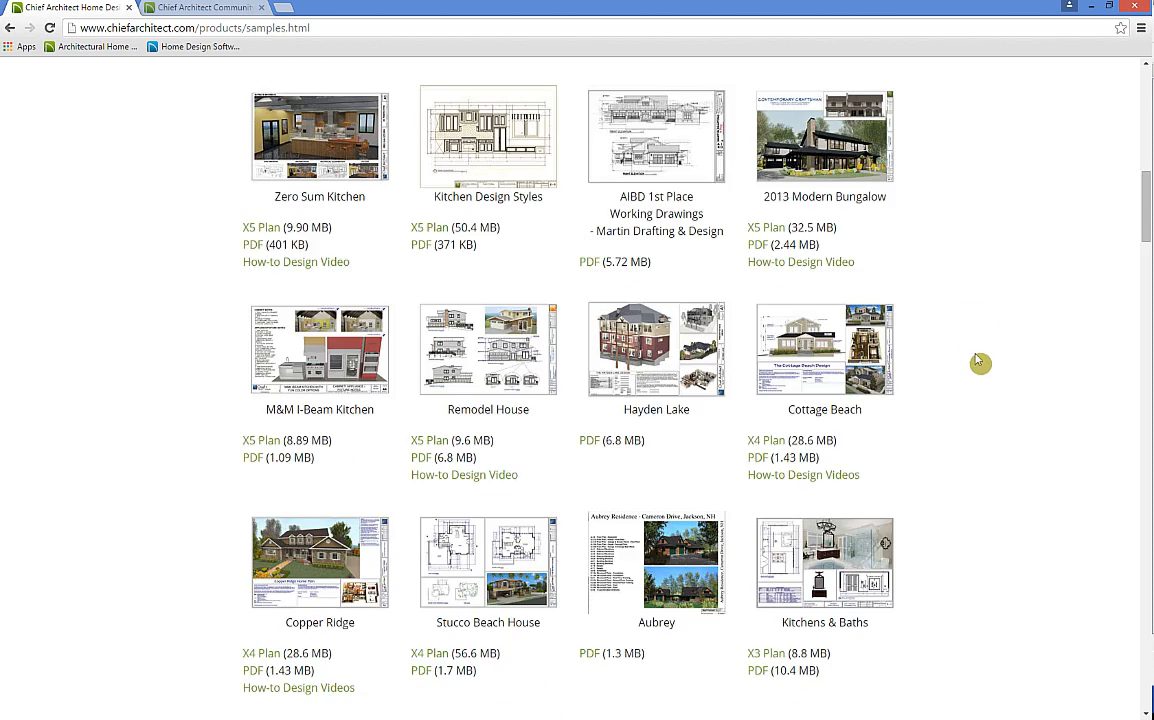
{"action": "scroll", "coordinate": [603, 260], "scroll_direction": "up", "scroll_amount": 1}
{"action": "scroll", "coordinate": [304, 311], "scroll_direction": "down", "scroll_amount": 8}
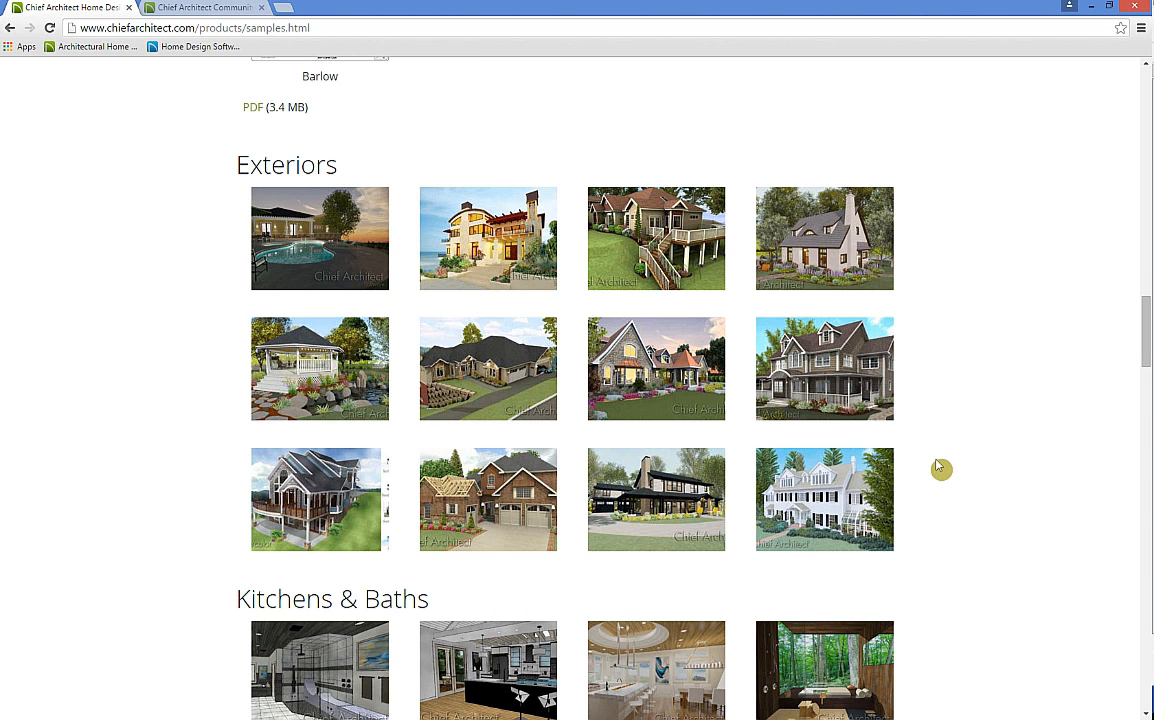
{"action": "scroll", "coordinate": [938, 466], "scroll_direction": "down", "scroll_amount": 3}
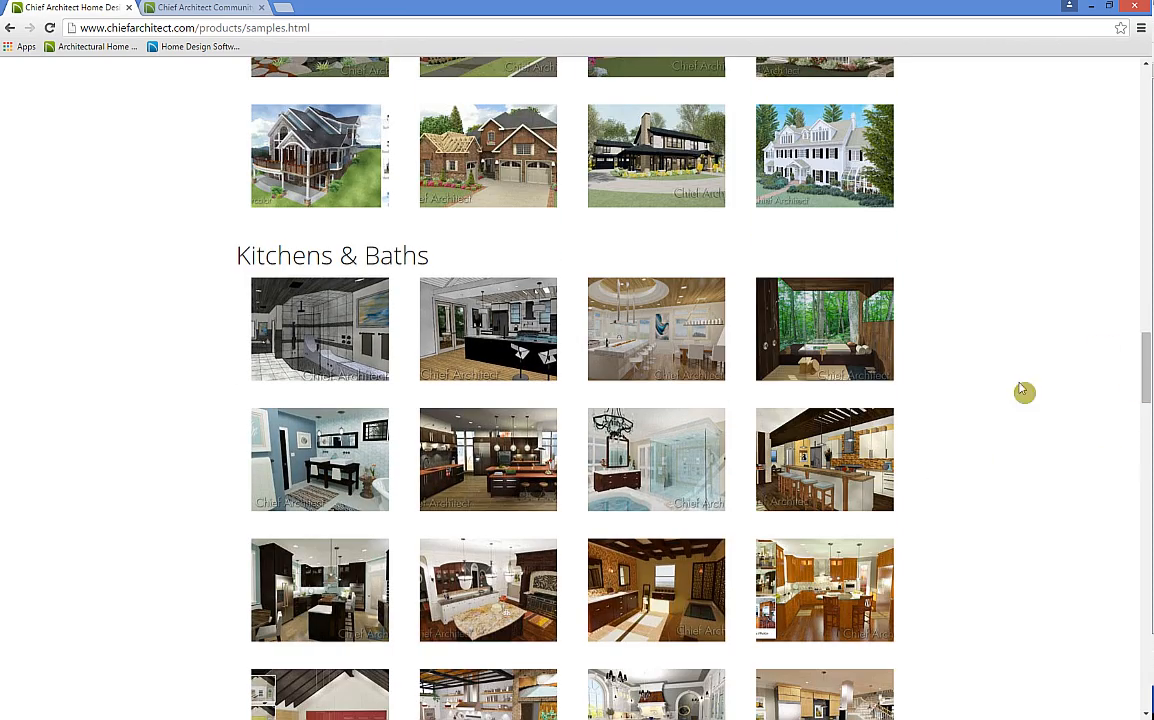
{"action": "scroll", "coordinate": [1095, 315], "scroll_direction": "up", "scroll_amount": 15}
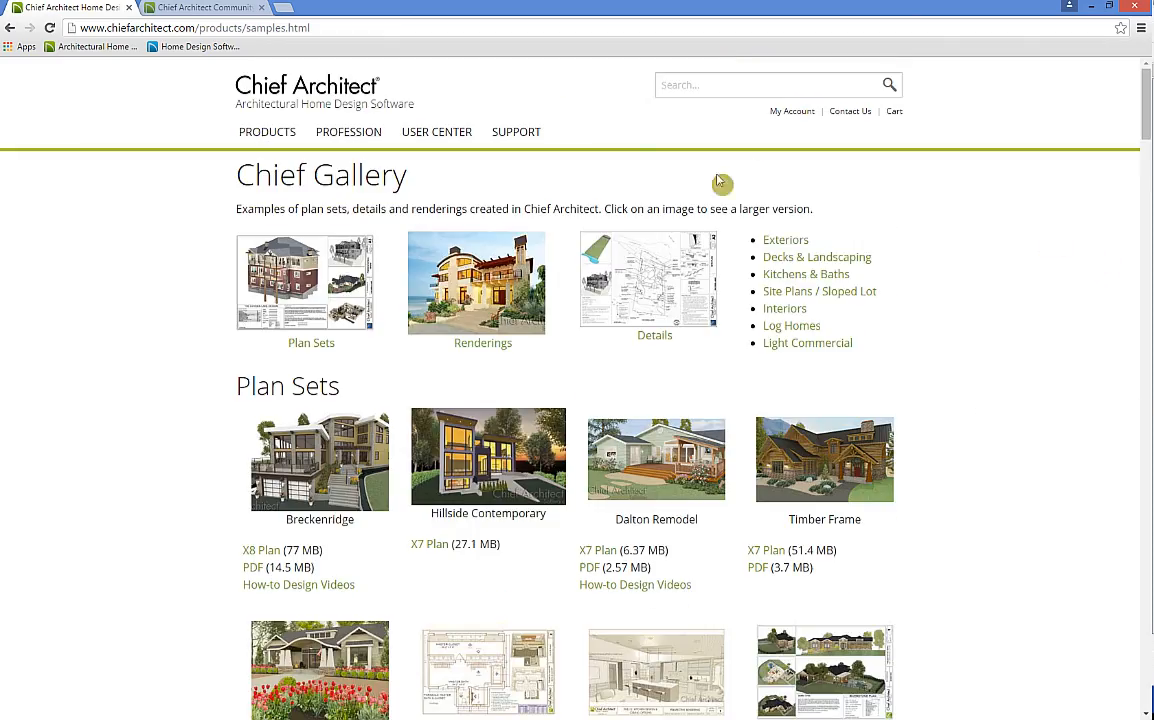
{"action": "mouse_move", "coordinate": [438, 141]}
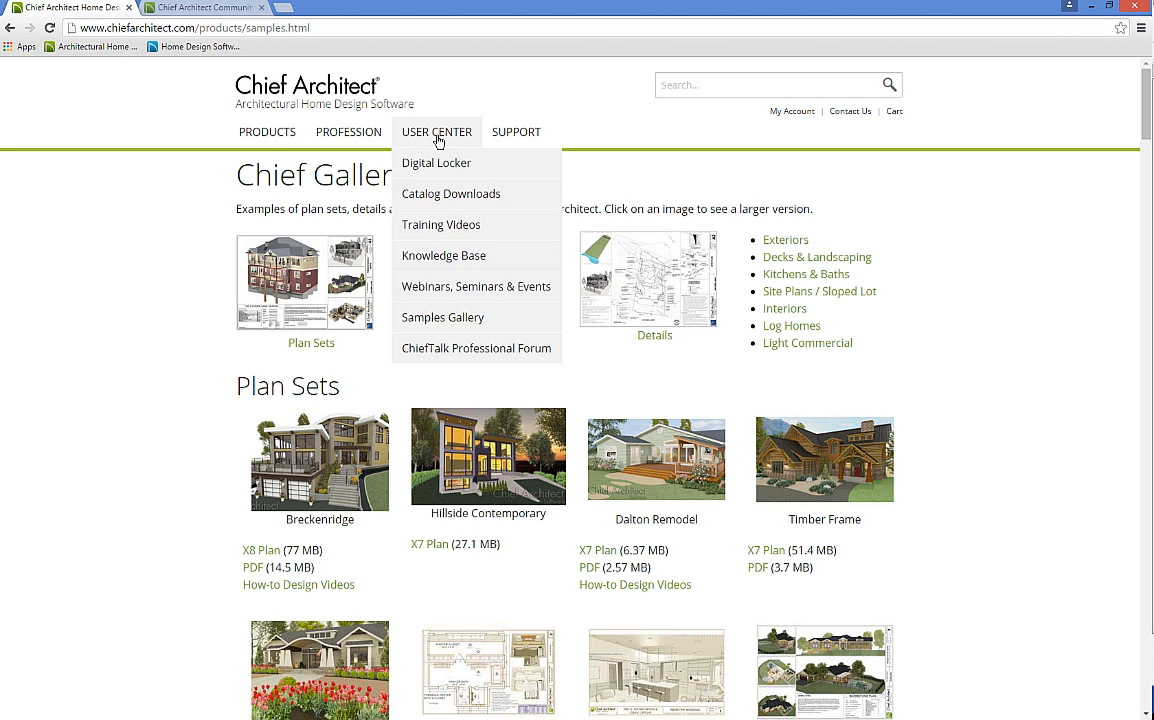
Step: In the Knowledge Base, expand the CAD category and search the site for 'plot plan'
{"action": "left_click", "coordinate": [457, 268]}
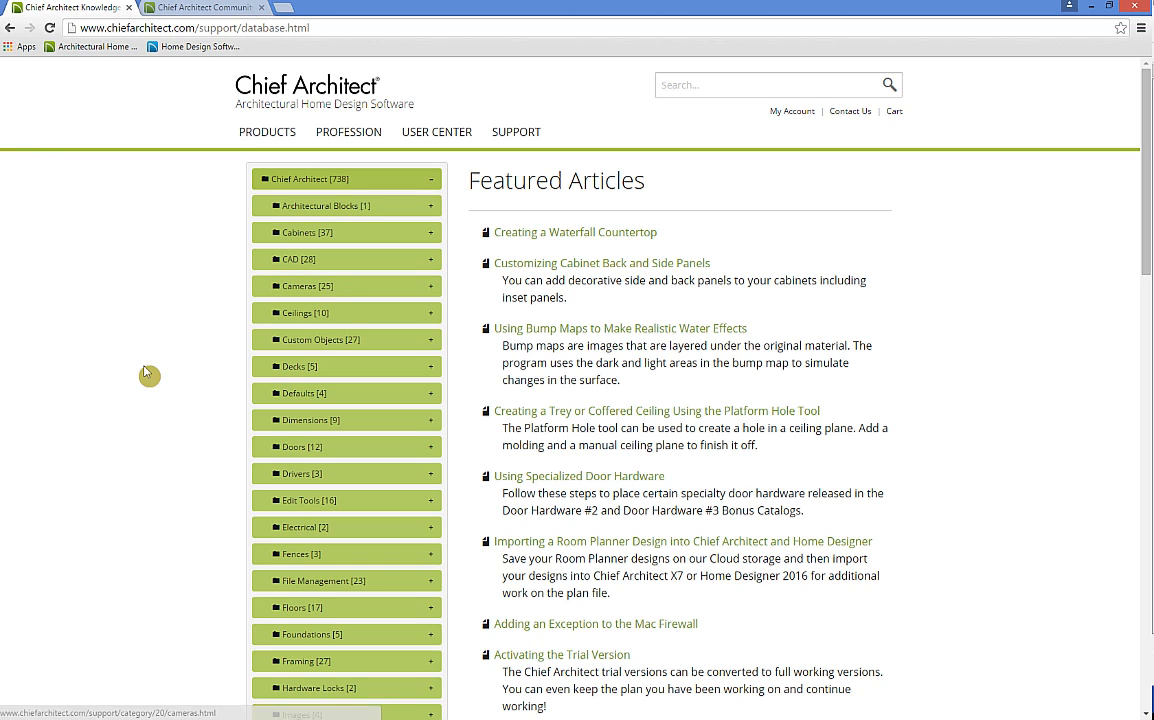
{"action": "left_click", "coordinate": [300, 260]}
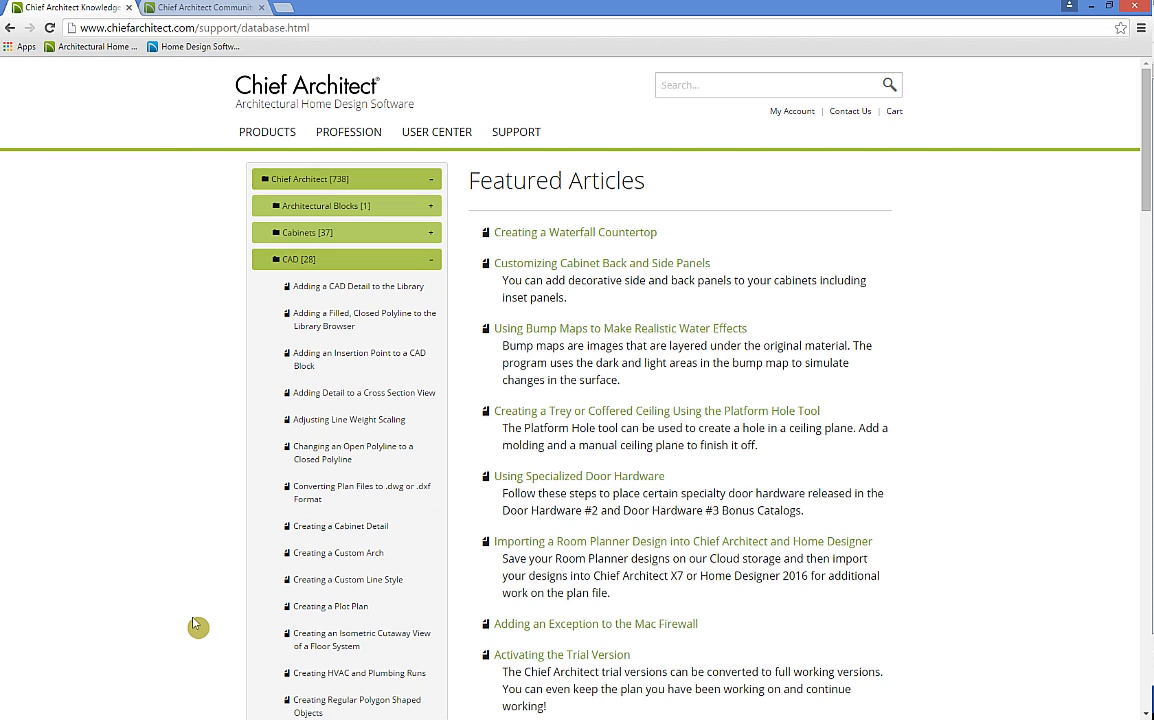
{"action": "left_click", "coordinate": [690, 86]}
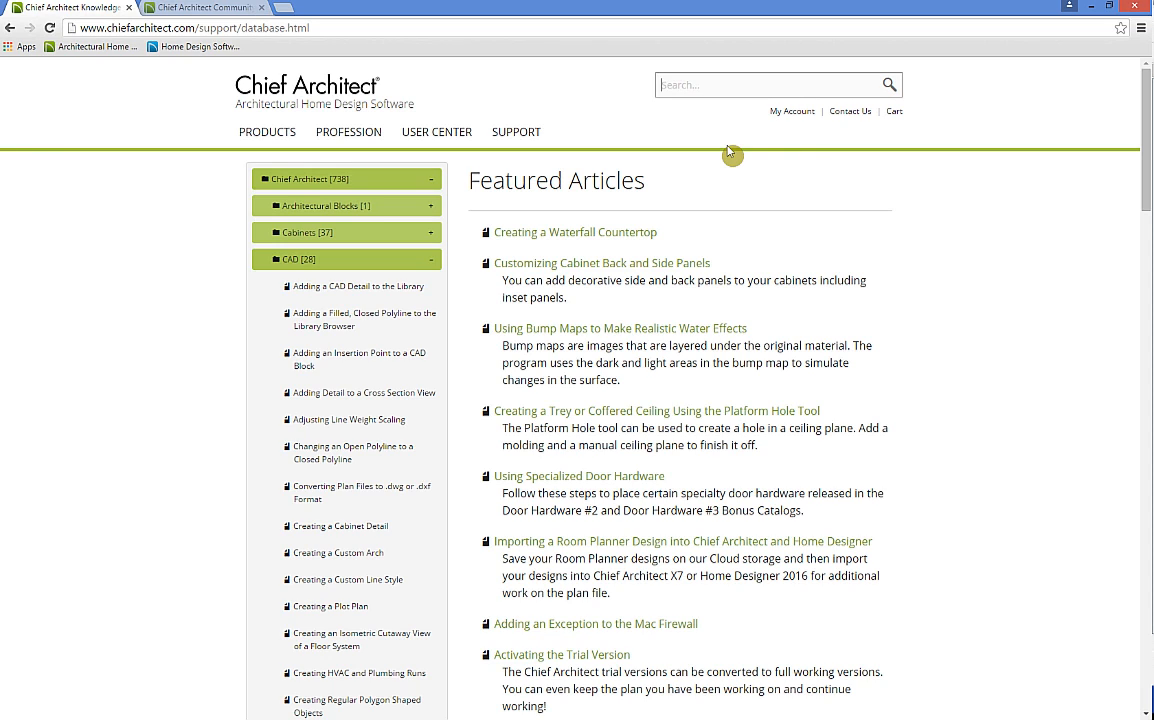
{"action": "type", "text": "plot plan"}
{"action": "key", "text": "Return"}
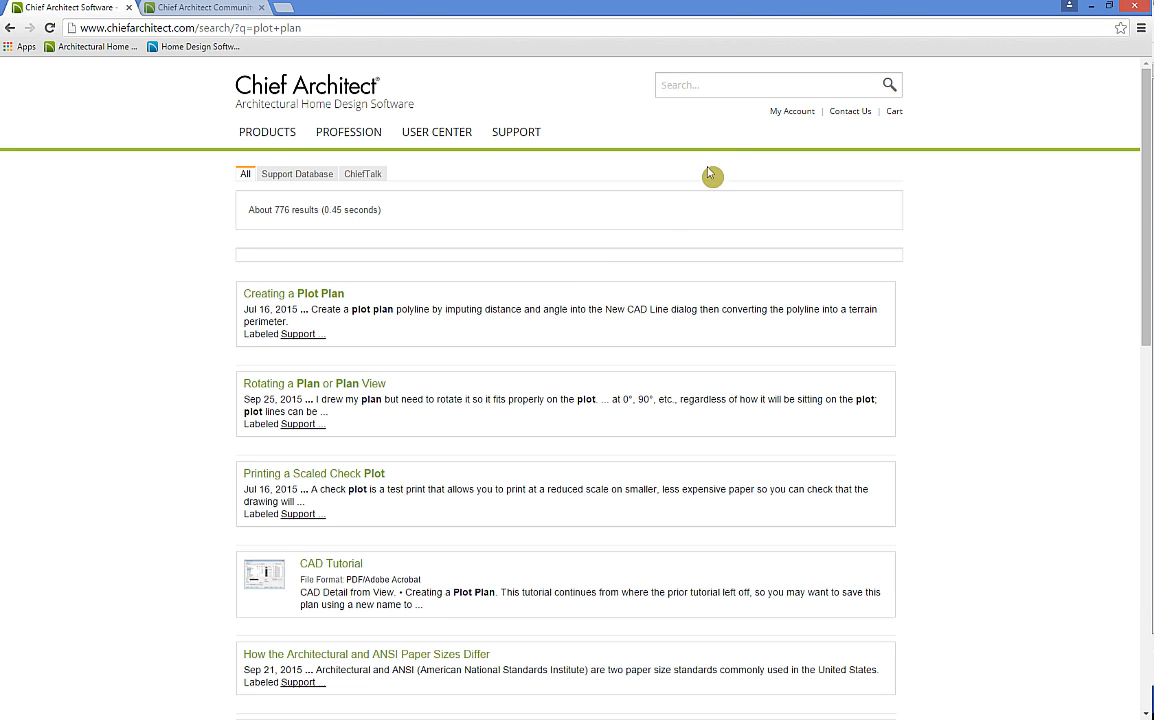
Step: Open and read through the 'Creating a Plot Plan' article
{"action": "left_click", "coordinate": [278, 302]}
{"action": "scroll", "coordinate": [801, 352], "scroll_direction": "down", "scroll_amount": 3}
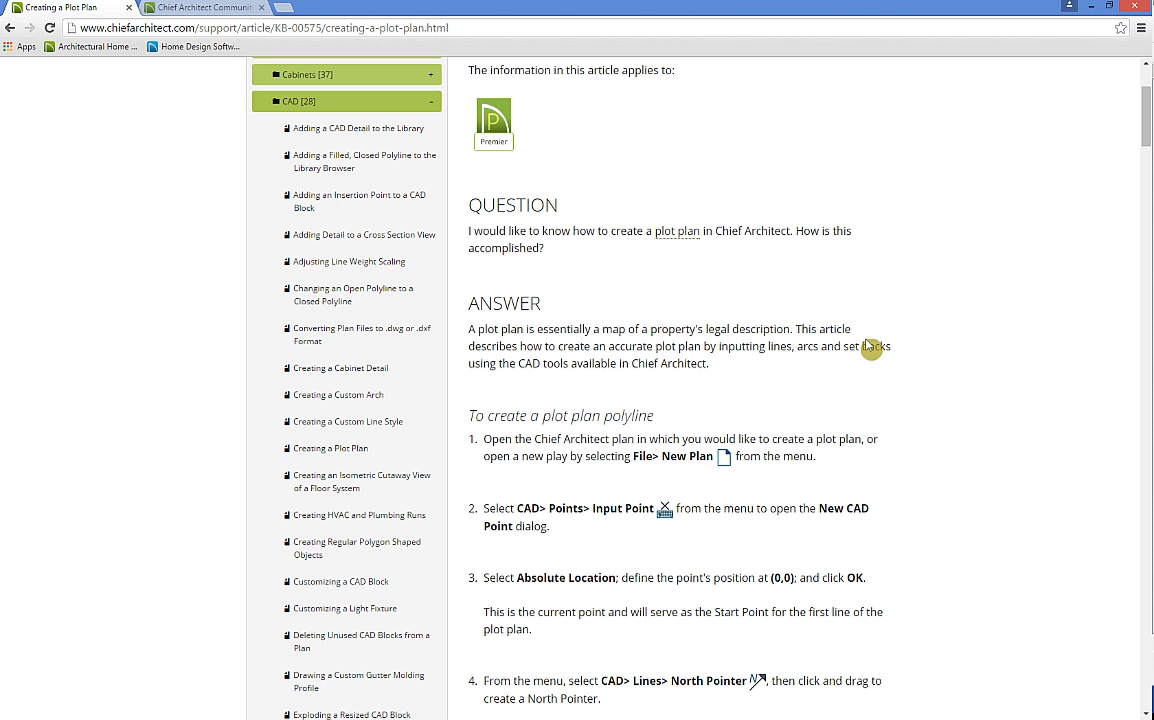
{"action": "scroll", "coordinate": [866, 340], "scroll_direction": "down", "scroll_amount": 8}
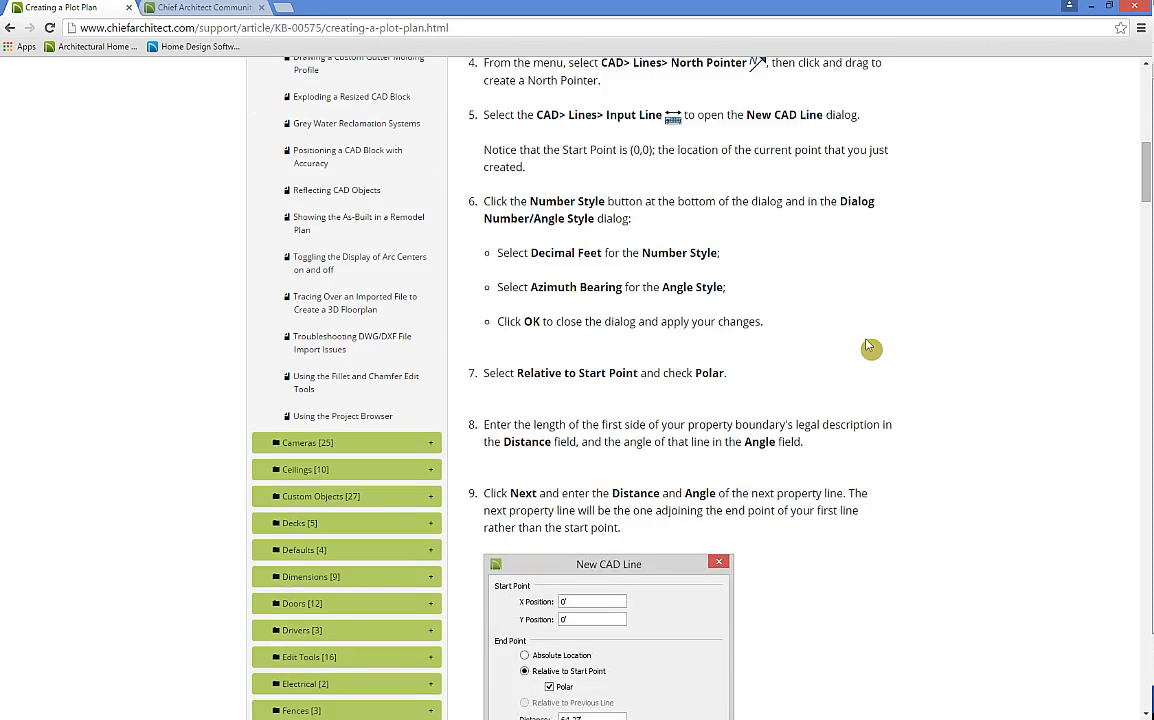
{"action": "scroll", "coordinate": [868, 346], "scroll_direction": "down", "scroll_amount": 1}
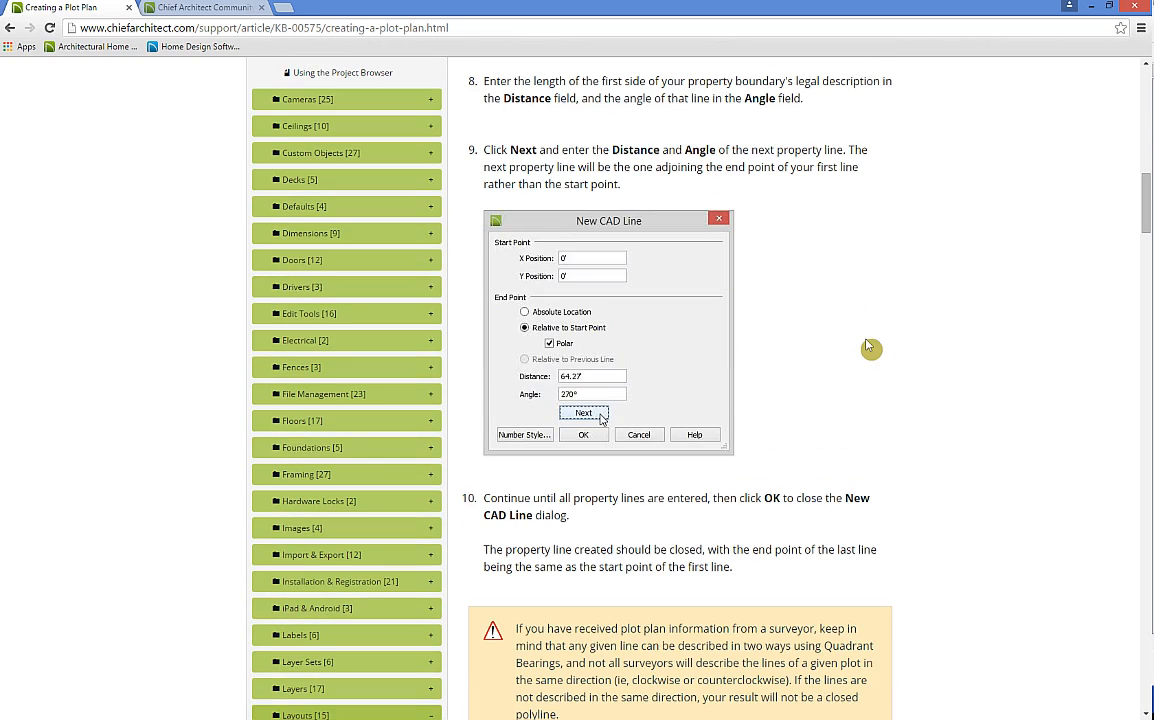
{"action": "scroll", "coordinate": [845, 327], "scroll_direction": "up", "scroll_amount": 11}
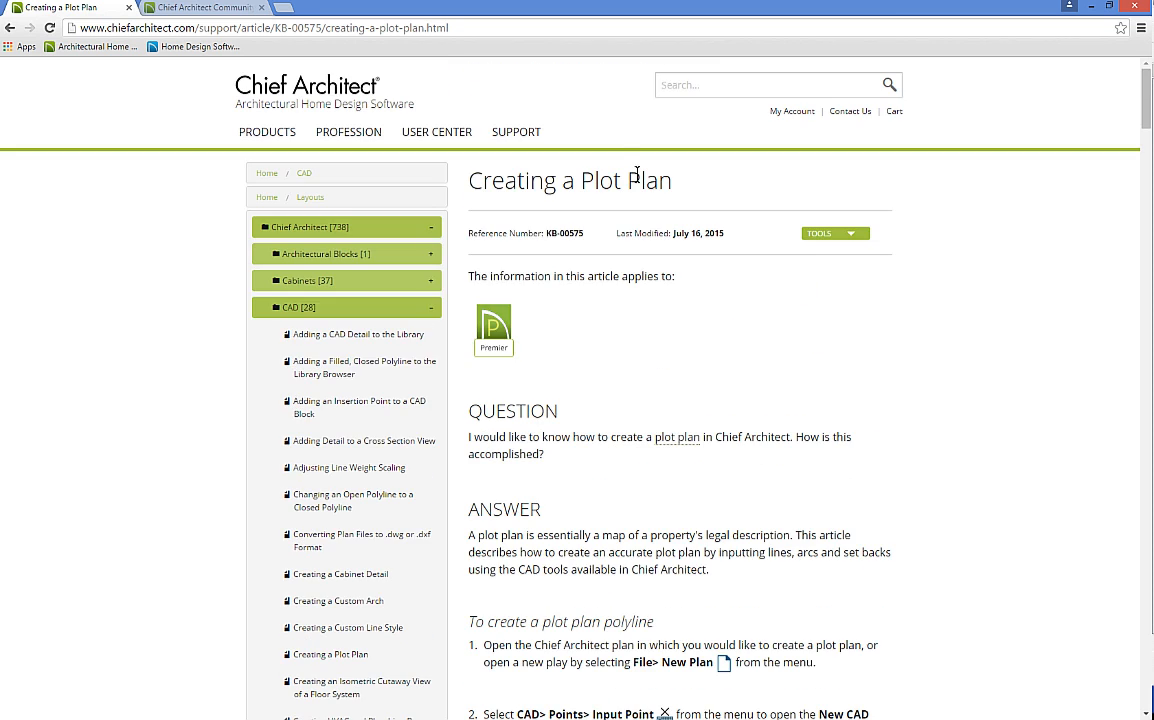
{"action": "mouse_move", "coordinate": [437, 132]}
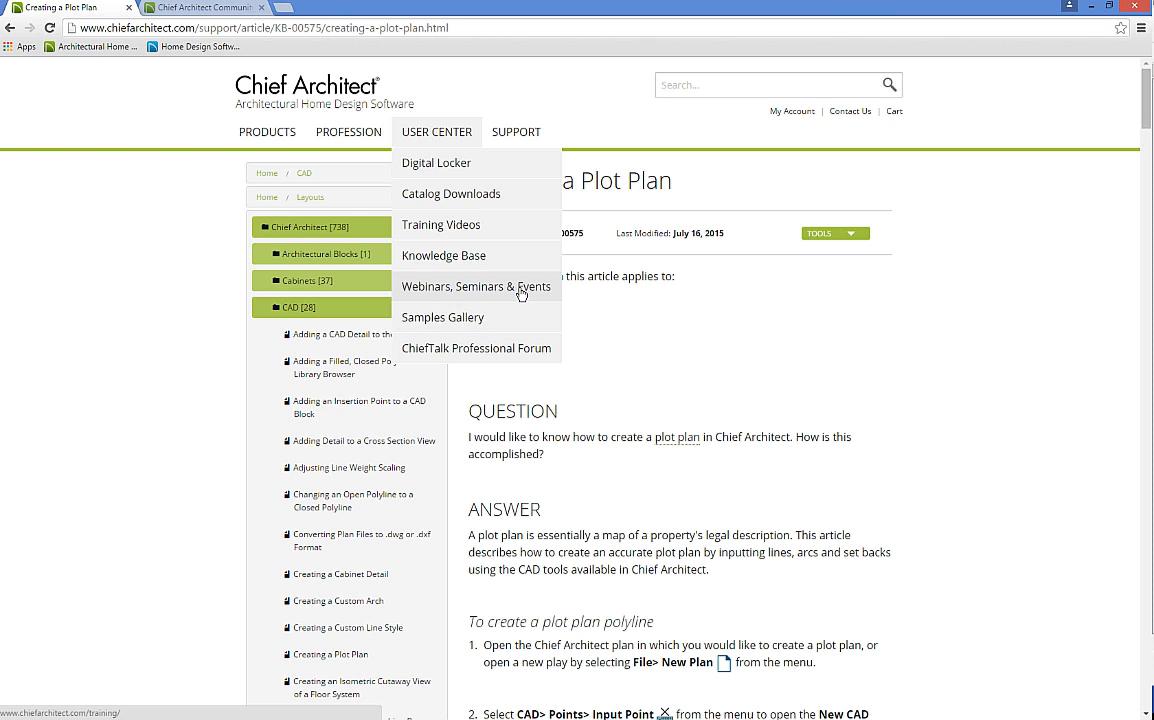
Step: Return to the Chief Architect home page, then switch to the Professional Products slide show
{"action": "key", "text": "alt+Left"}
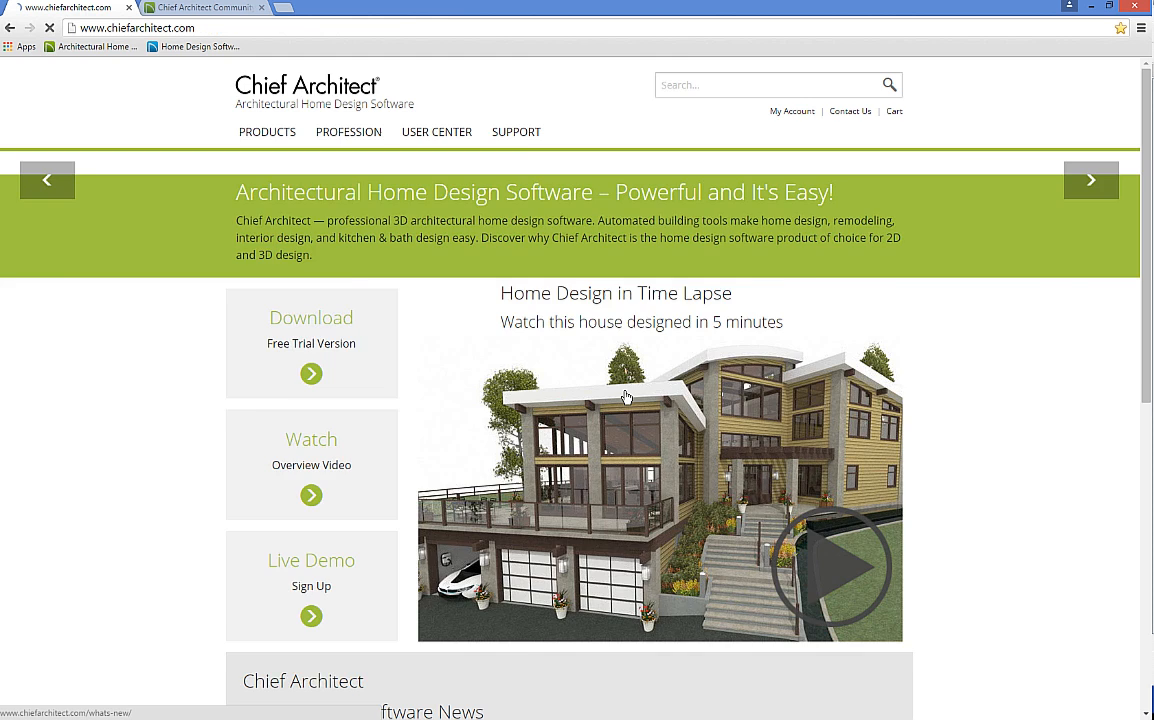
{"action": "scroll", "coordinate": [603, 479], "scroll_direction": "up", "scroll_amount": 2}
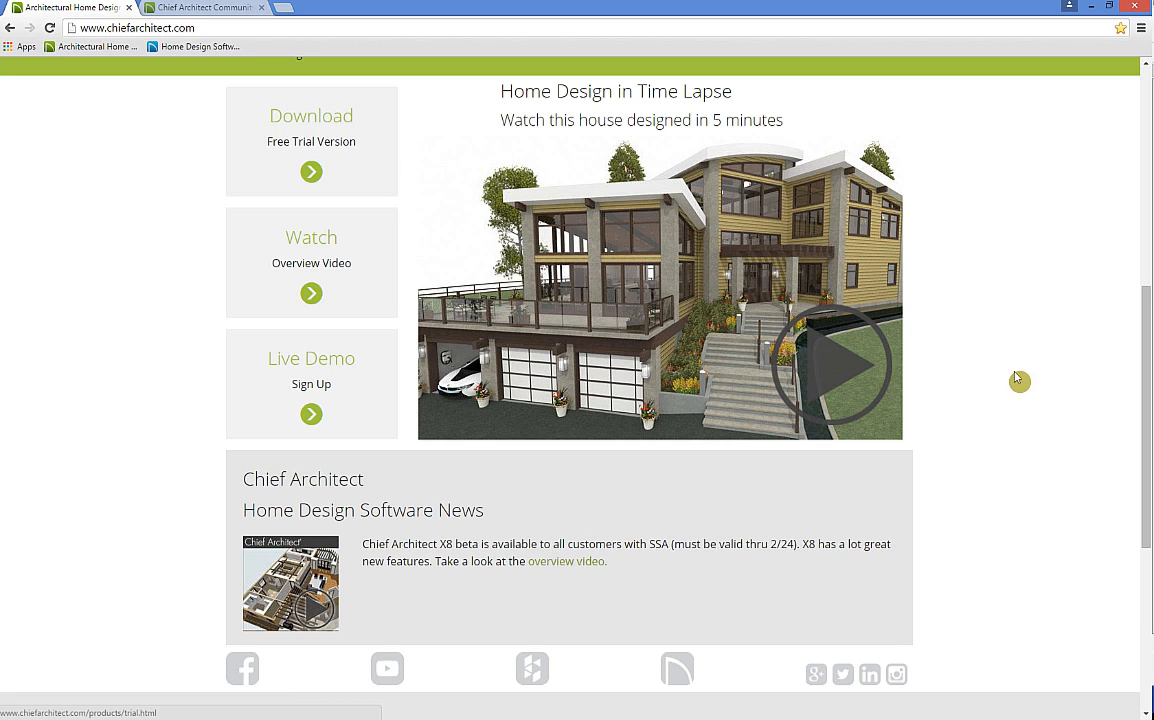
{"action": "key", "text": "alt+Tab"}
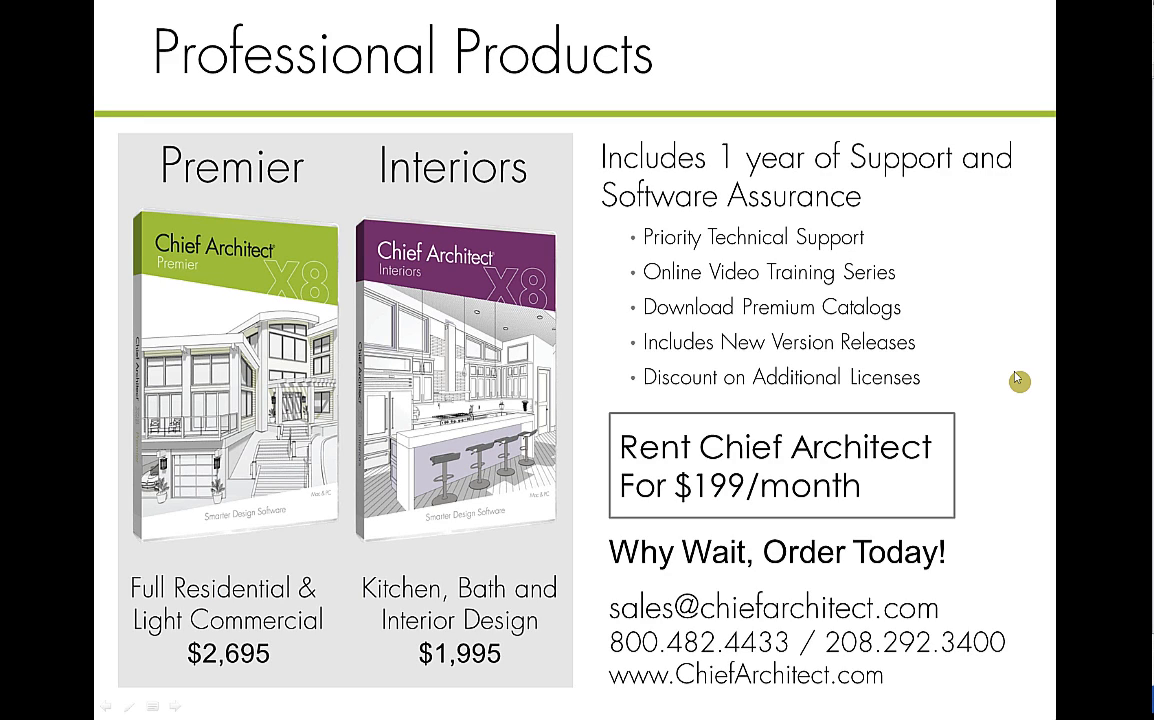